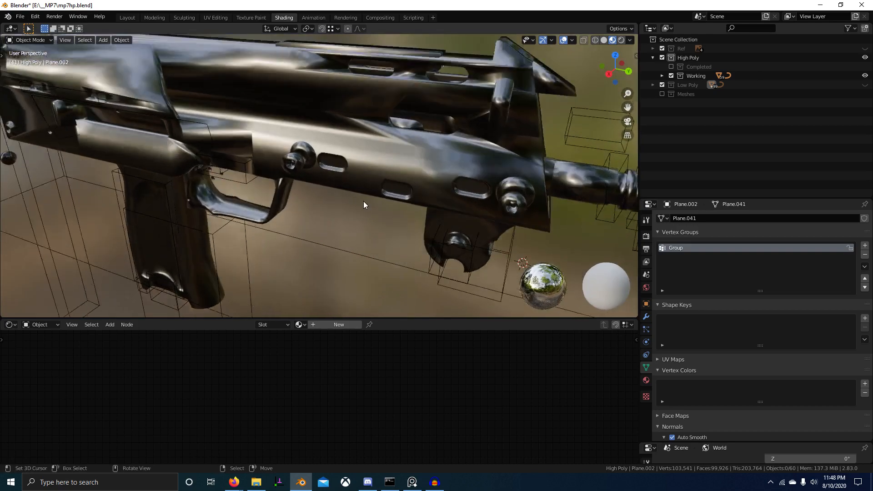
# Select the round bolt on the receiver near the trigger guard, show its modifiers and collapse the stack.
pyautogui.click(252, 138)
pyautogui.moveTo(272, 167); pyautogui.dragTo(408, 222, button='middle')
pyautogui.click(646, 317)
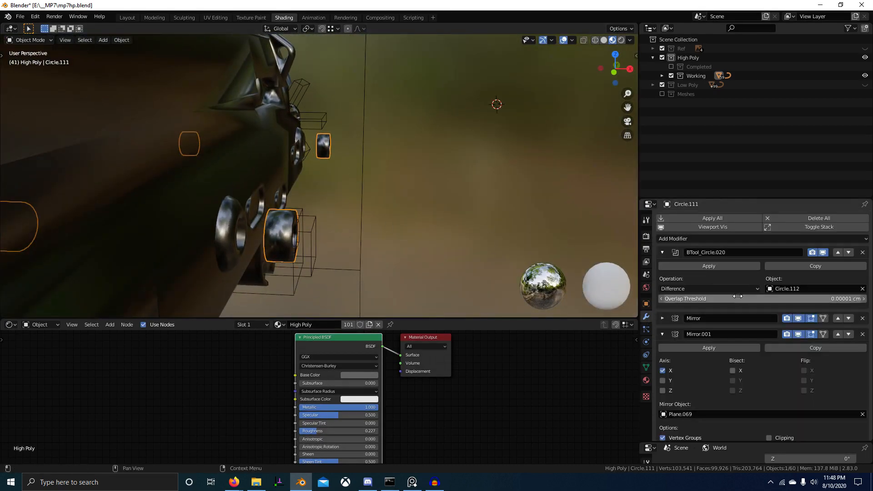
pyautogui.click(662, 253)
pyautogui.click(662, 285)
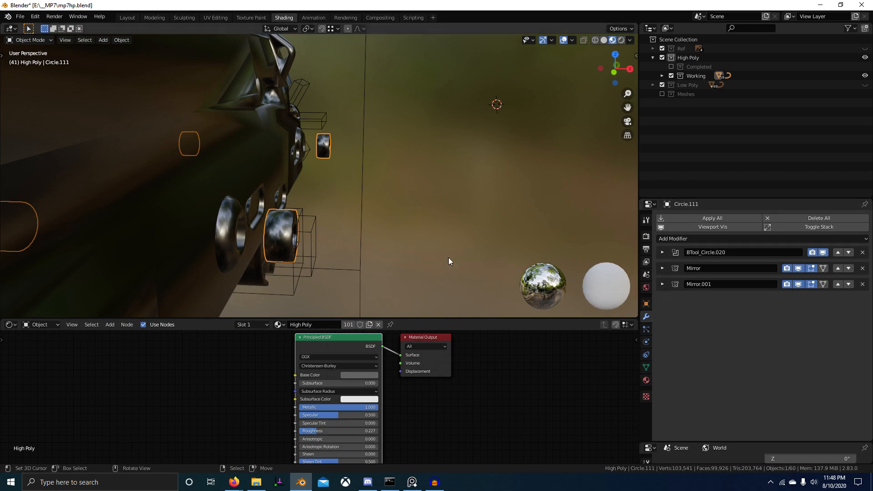
# Switch the viewport to solid shading and inspect the bolt's mesh up close in Edit Mode.
pyautogui.moveTo(448, 257)
pyautogui.mouseDown(button='middle')
pyautogui.moveTo(276, 231)
pyautogui.moveTo(352, 228)
pyautogui.moveTo(307, 200)
pyautogui.moveTo(403, 240)
pyautogui.mouseUp(button='middle')
pyautogui.scroll(3, 352, 229)
pyautogui.rightClick(352, 229)
pyautogui.rightClick(306, 200)
pyautogui.scroll(-3, 346, 216)
pyautogui.click(603, 39)
pyautogui.moveTo(519, 145); pyautogui.dragTo(430, 154, button='middle')
pyautogui.press('Tab')
pyautogui.keyDown('shift'); pyautogui.moveTo(334, 213); pyautogui.dragTo(390, 185, button='middle'); pyautogui.keyUp('shift')
pyautogui.press('Tab')
# Delete the extra cutter object at the bolt's hex socket.
pyautogui.rightClick(349, 180)
pyautogui.rightClick(339, 187)
pyautogui.press('x')
pyautogui.click(339, 187)
pyautogui.rightClick(357, 181)
pyautogui.scroll(-4, 448, 220)
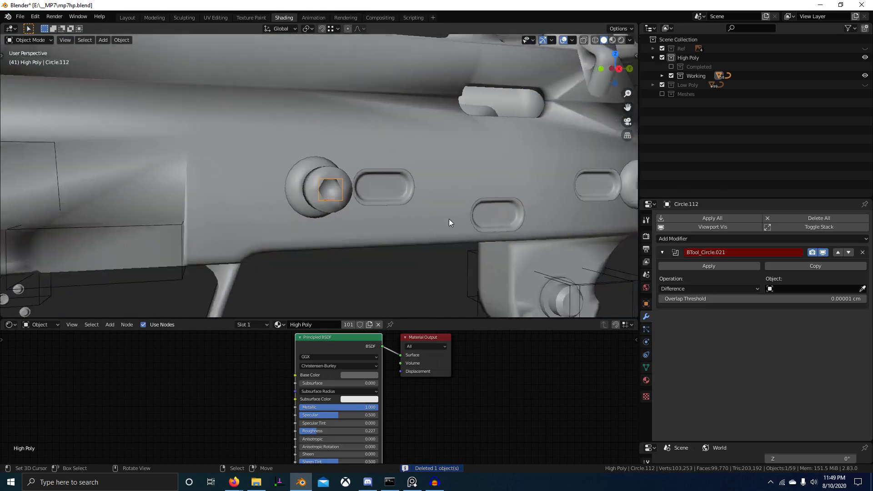
pyautogui.moveTo(448, 220); pyautogui.dragTo(249, 226, button='middle')
pyautogui.scroll(2, 251, 209)
pyautogui.rightClick(262, 207)
pyautogui.rightClick(261, 207)
pyautogui.press('x')
pyautogui.click(261, 207)
pyautogui.keyDown('shift'); pyautogui.moveTo(130, 159); pyautogui.dragTo(246, 157, button='middle'); pyautogui.keyUp('shift')
pyautogui.press('2')
# Remove the broken BTool_Circle.021 boolean modifier from the hex-socket cutter.
pyautogui.rightClick(283, 199)
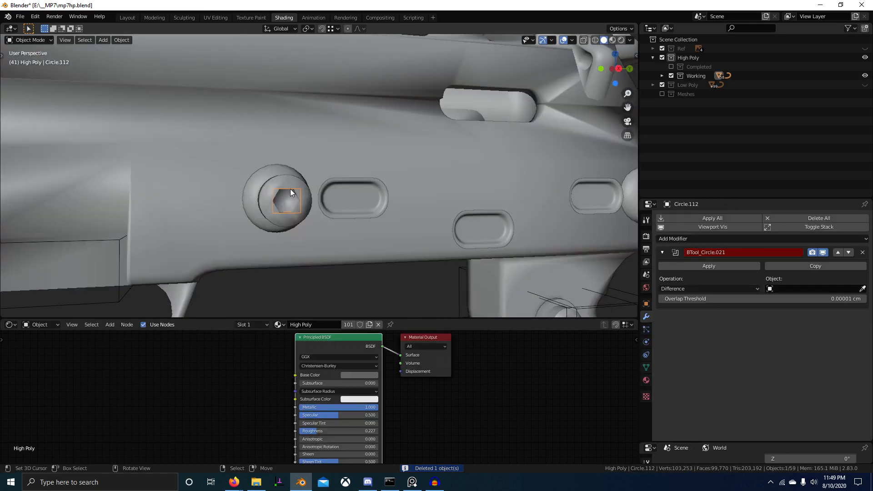
pyautogui.moveTo(290, 189); pyautogui.dragTo(336, 176, button='middle')
pyautogui.scroll(2, 328, 200)
pyautogui.click(862, 253)
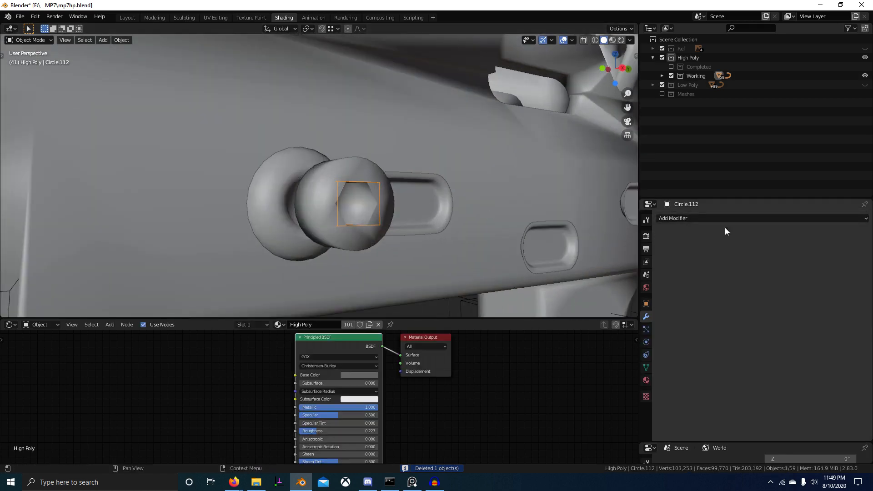
# Move the bolt's BTool_Circle.020 boolean modifier below both Mirror modifiers.
pyautogui.rightClick(356, 171)
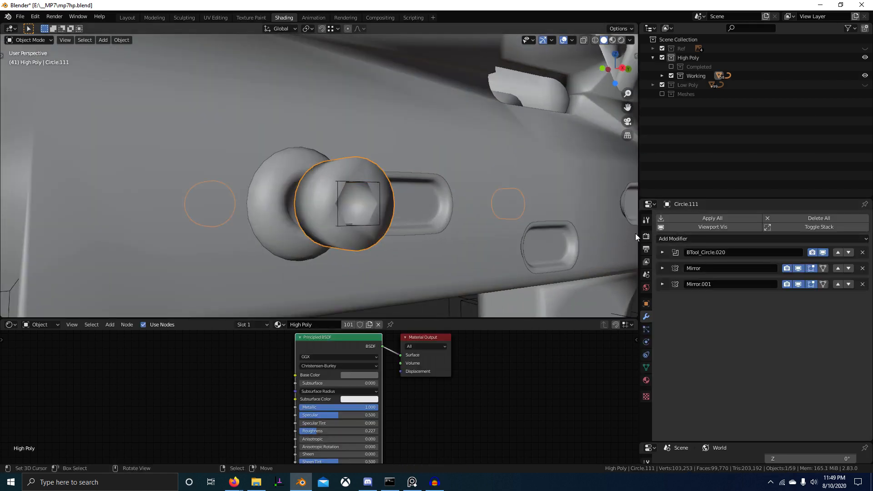
pyautogui.click(848, 253)
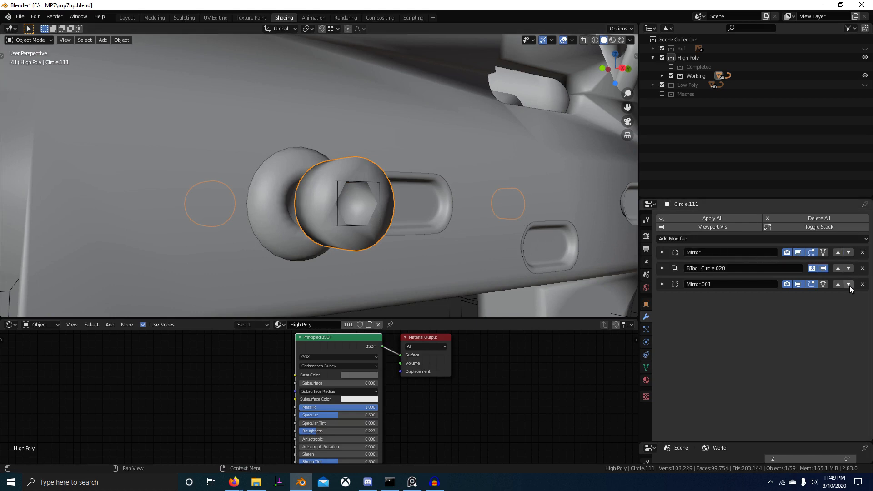
pyautogui.click(848, 268)
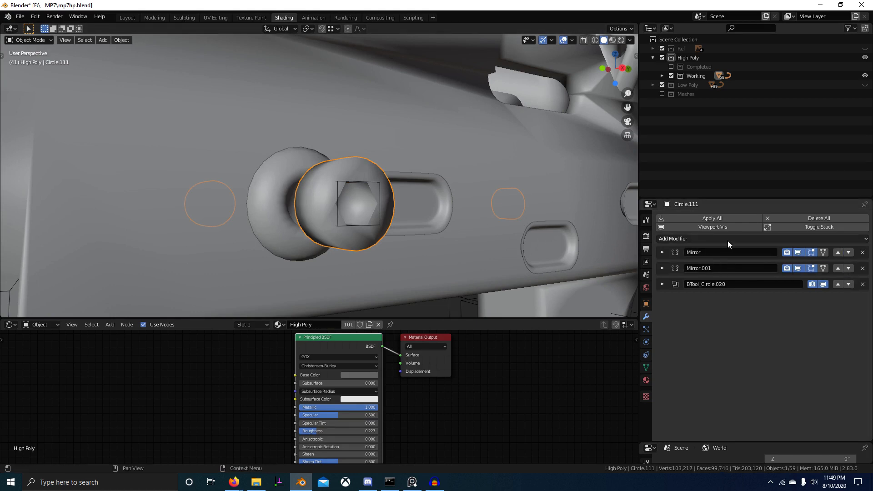
# Add a Triangulate modifier to the bolt above the boolean and set its minimum vertices to 5.
pyautogui.press('Tab')
pyautogui.press('Tab')
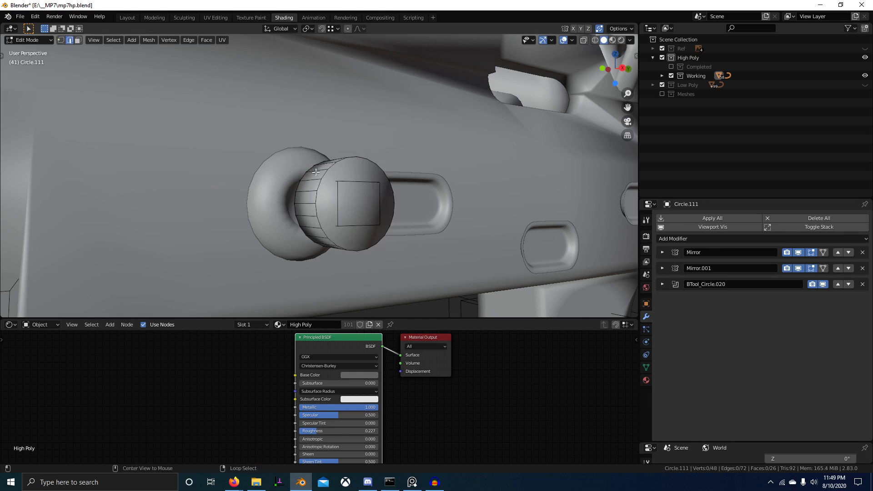
pyautogui.click(702, 238)
pyautogui.press('t')
pyautogui.click(838, 300)
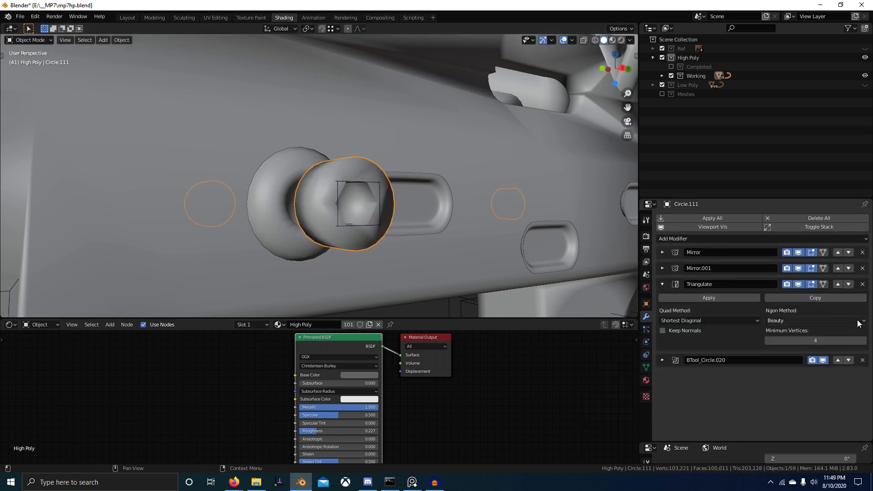
pyautogui.click(863, 341)
# Add a level 2 Subdivision modifier to the bolt, place it above the boolean and collapse the modifier settings.
pyautogui.hotkey('ctrl', '2')
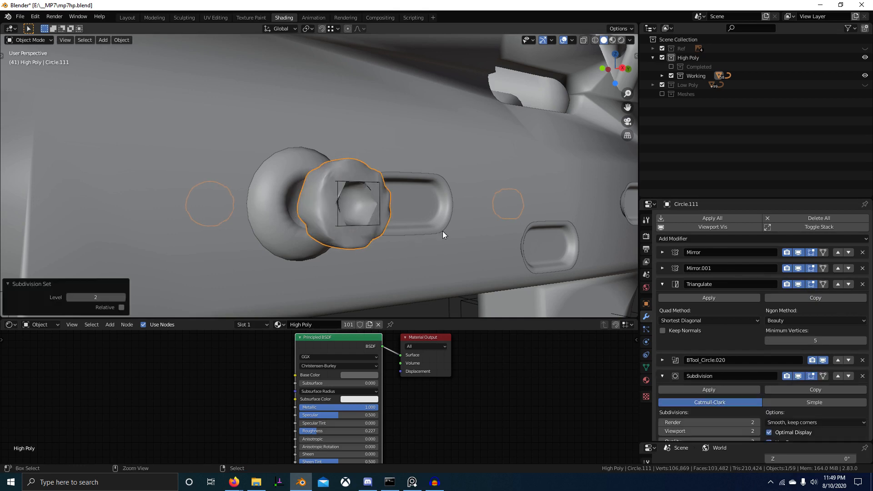
pyautogui.scroll(-1, 838, 392)
pyautogui.click(838, 362)
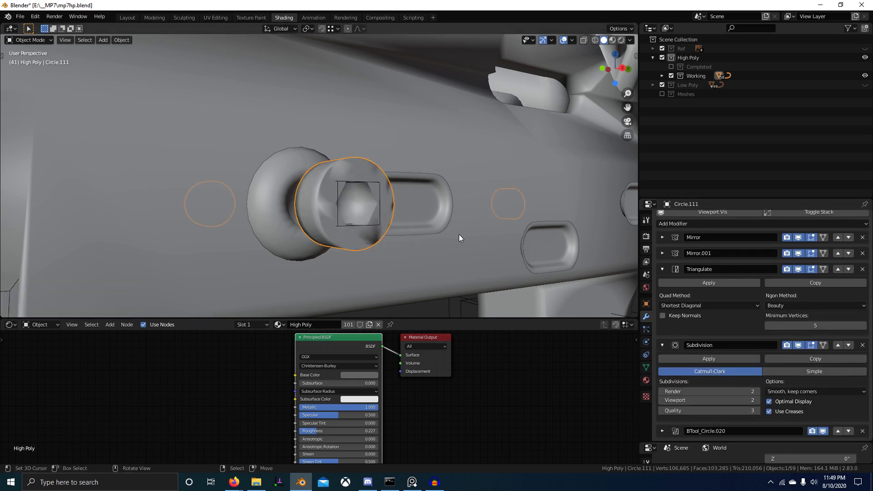
pyautogui.moveTo(460, 233); pyautogui.dragTo(358, 218, button='middle')
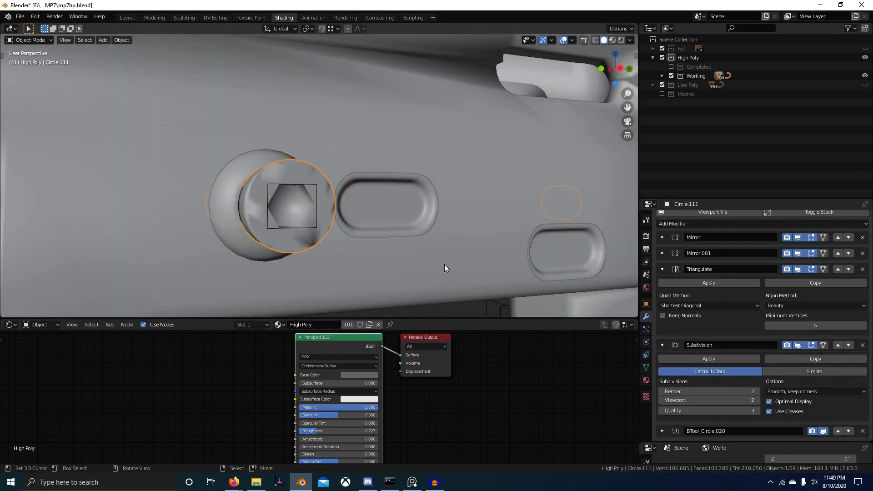
pyautogui.click(662, 269)
pyautogui.click(662, 300)
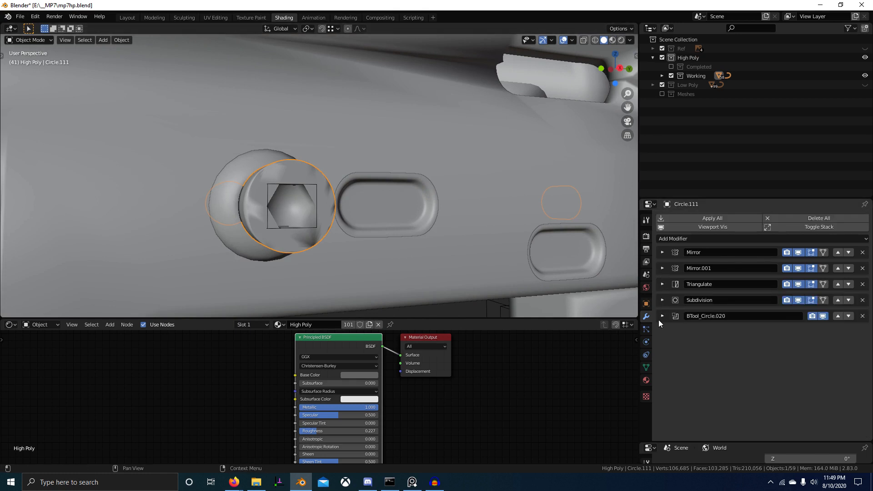
# Set the bolt's Auto Smooth angle to 75° and check the shading of the hex socket.
pyautogui.click(646, 367)
pyautogui.scroll(-2, 816, 406)
pyautogui.click(817, 398)
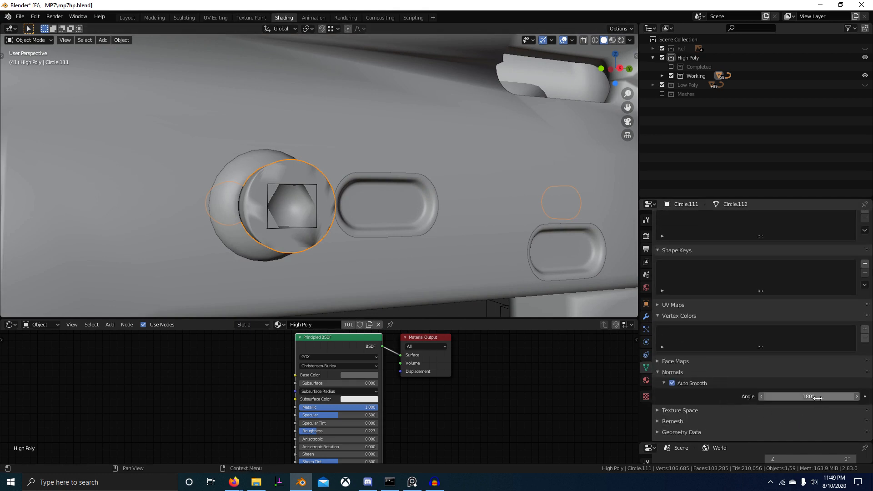
pyautogui.write('75')
pyautogui.press('Return')
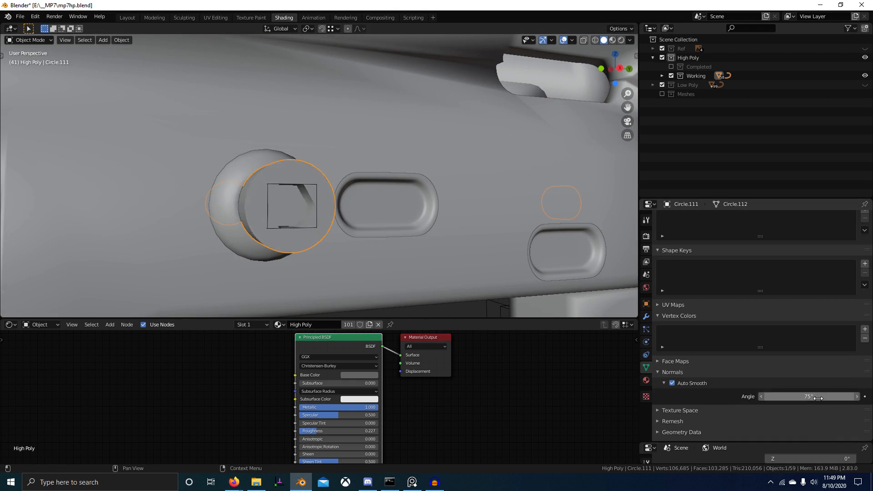
pyautogui.moveTo(335, 231); pyautogui.dragTo(373, 233, button='middle')
pyautogui.scroll(3, 372, 232)
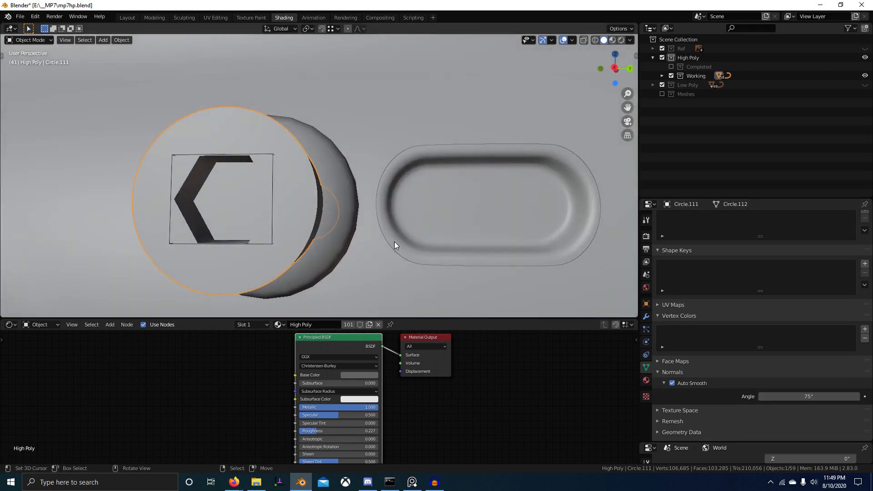
# Set the bolt's Auto Smooth angle to 45° and check its shading from several sides.
pyautogui.click(813, 395)
pyautogui.write('45')
pyautogui.press('Return')
pyautogui.moveTo(193, 206); pyautogui.dragTo(228, 188, button='middle')
pyautogui.moveTo(372, 255); pyautogui.dragTo(376, 232, button='middle')
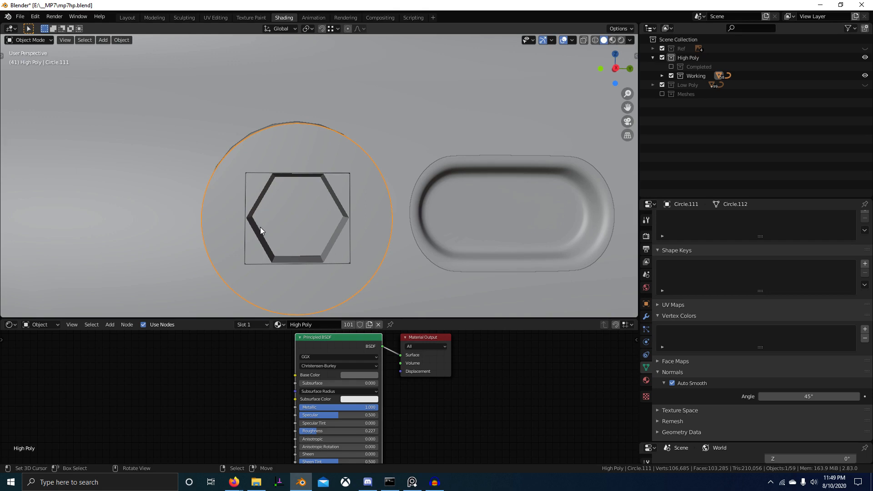
pyautogui.scroll(-5, 342, 215)
pyautogui.moveTo(342, 215)
pyautogui.mouseDown(button='middle')
pyautogui.moveTo(551, 203)
pyautogui.moveTo(357, 221)
pyautogui.mouseUp(button='middle')
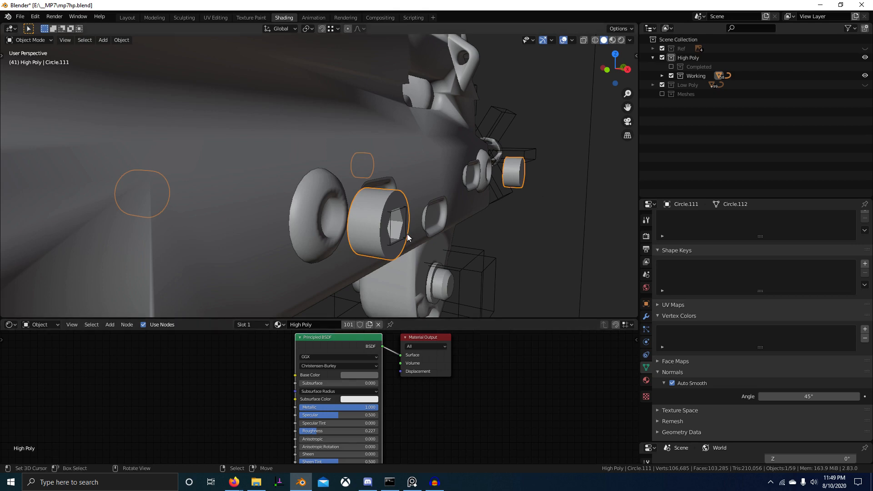
# Move the bolt's first Mirror modifier below the BTool_Circle.020 boolean, to the end of the stack.
pyautogui.keyDown('shift'); pyautogui.click(405, 222); pyautogui.keyUp('shift')
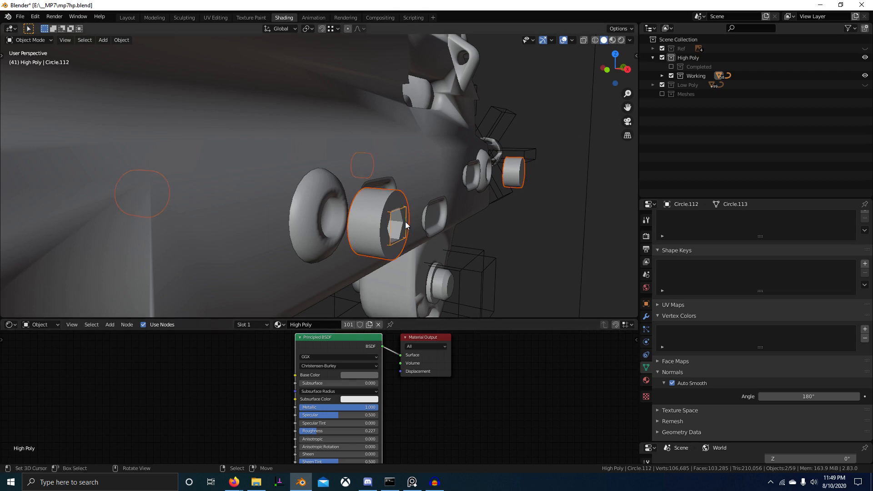
pyautogui.moveTo(405, 222); pyautogui.dragTo(377, 228, button='middle')
pyautogui.scroll(-4, 381, 230)
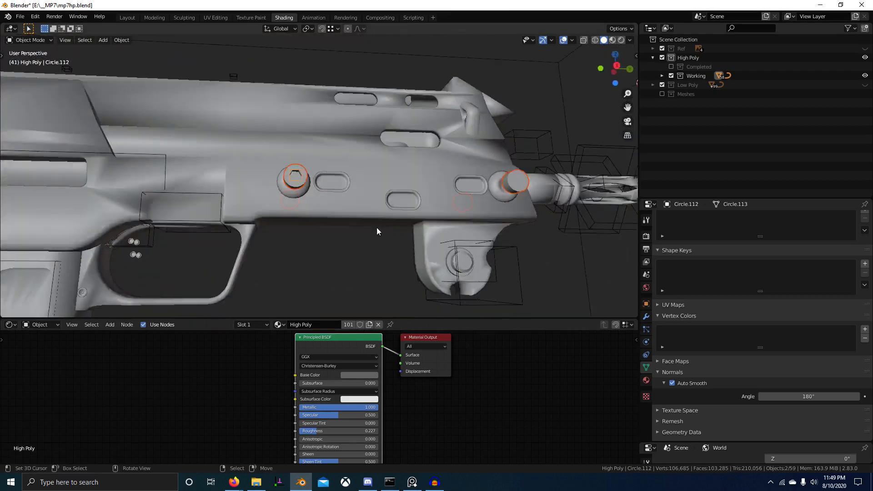
pyautogui.scroll(4, 282, 171)
pyautogui.click(277, 160)
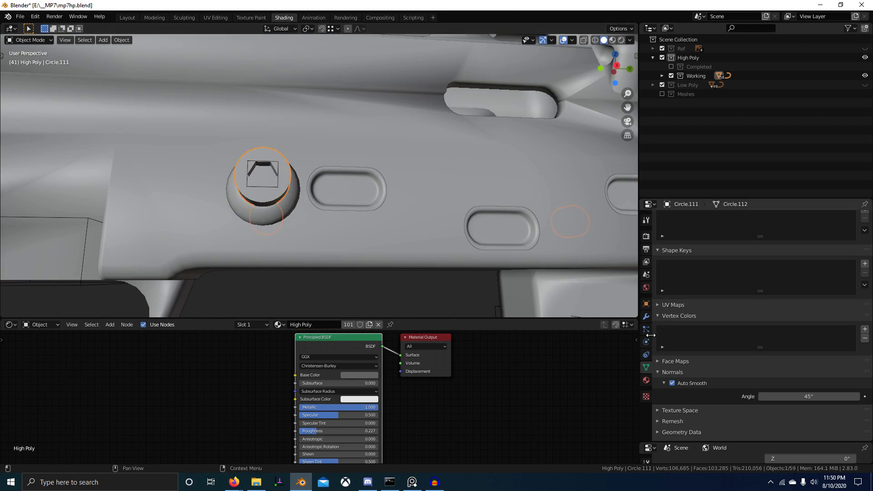
pyautogui.click(646, 317)
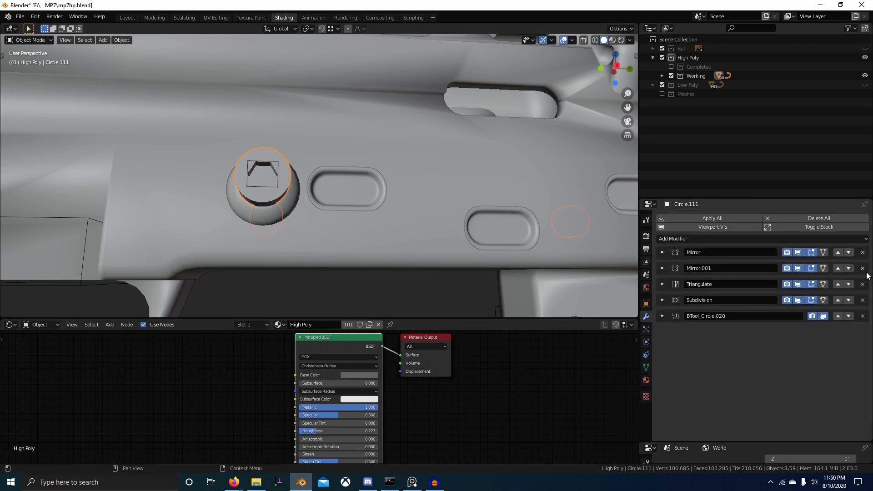
pyautogui.click(849, 252)
pyautogui.click(849, 268)
pyautogui.click(849, 284)
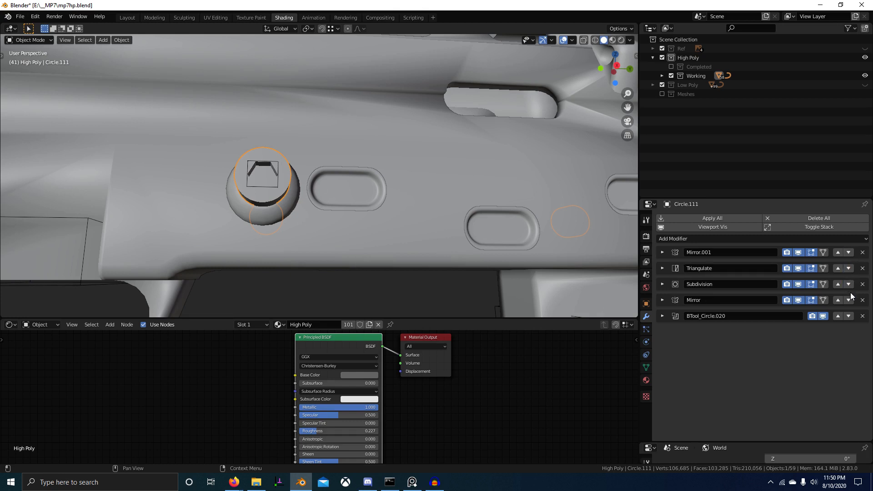
pyautogui.click(848, 300)
# Move the bolt's Mirror.001 modifier to the very end of the stack.
pyautogui.click(849, 252)
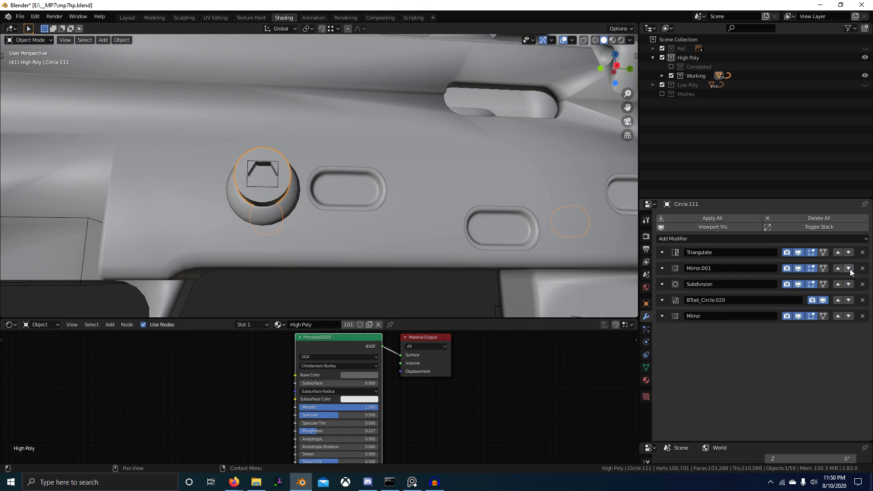
pyautogui.click(849, 268)
pyautogui.click(849, 284)
pyautogui.click(851, 304)
# Select the bolt together with its hex-socket cutter and isolate them in local view.
pyautogui.scroll(-4, 415, 233)
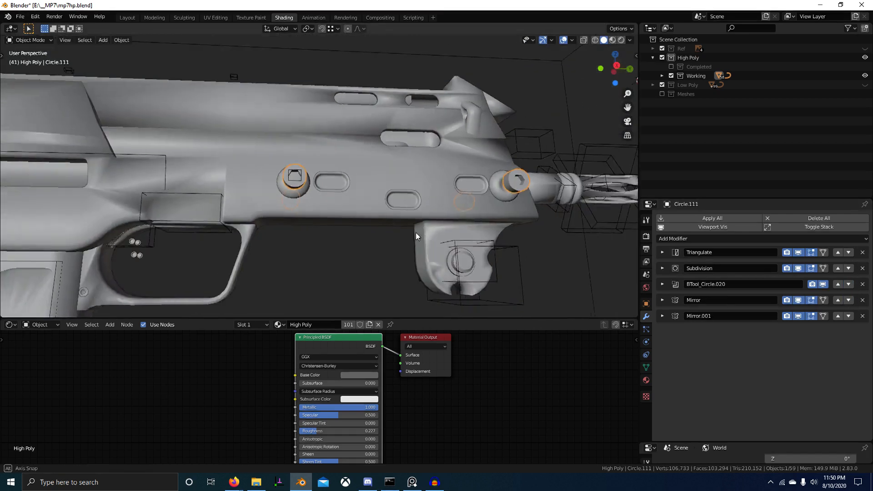
pyautogui.moveTo(416, 233); pyautogui.dragTo(278, 203, button='middle')
pyautogui.hotkey('alt', 'a')
pyautogui.scroll(3, 278, 203)
pyautogui.rightClick(263, 199)
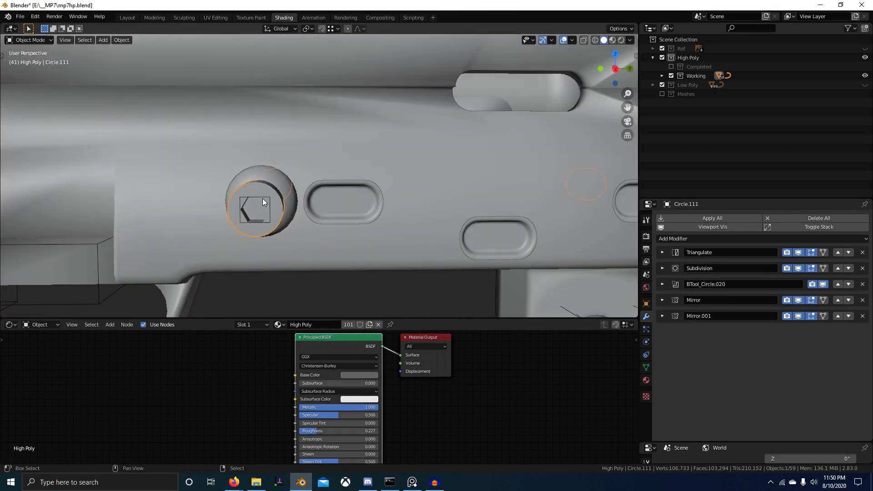
pyautogui.keyDown('shift'); pyautogui.rightClick(263, 197); pyautogui.keyUp('shift')
pyautogui.keyDown('shift'); pyautogui.rightClick(265, 195); pyautogui.keyUp('shift')
pyautogui.press('KP_Divide')
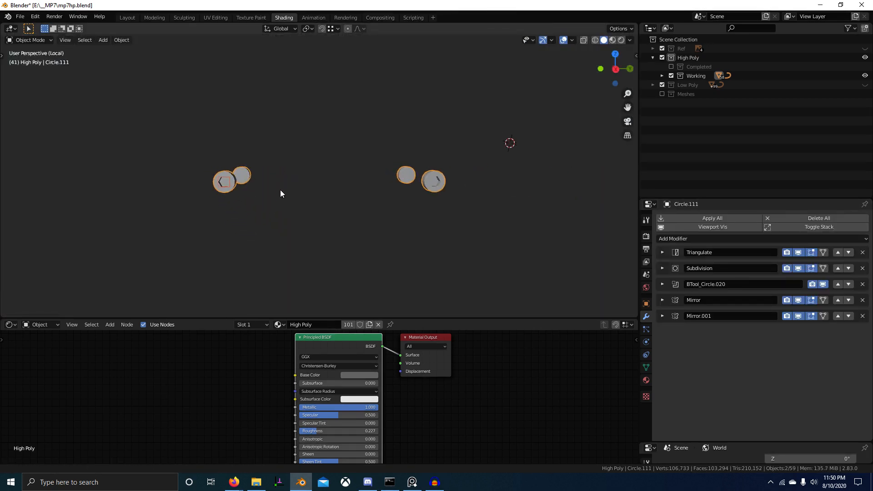
# Select only the bolt and display the isolated objects with rendered viewport shading.
pyautogui.moveTo(280, 190); pyautogui.dragTo(319, 196, button='middle')
pyautogui.scroll(3, 362, 198)
pyautogui.scroll(-1, 363, 197)
pyautogui.rightClick(372, 195)
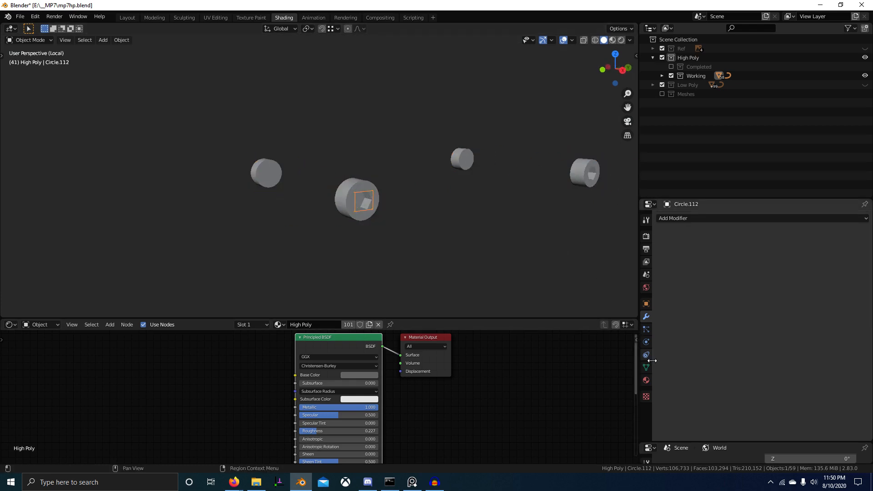
pyautogui.rightClick(372, 192)
pyautogui.click(623, 39)
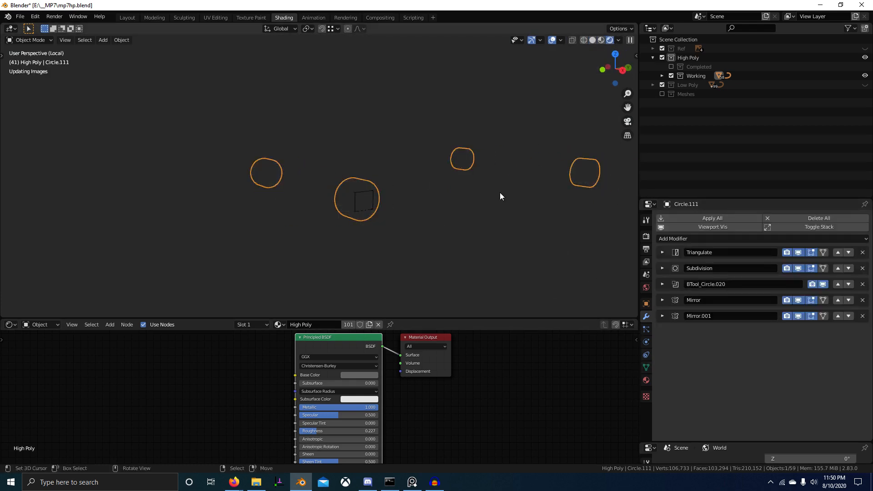
pyautogui.scroll(1, 514, 199)
# Add a vertex color layer to the bolt and name it Bev.
pyautogui.click(646, 366)
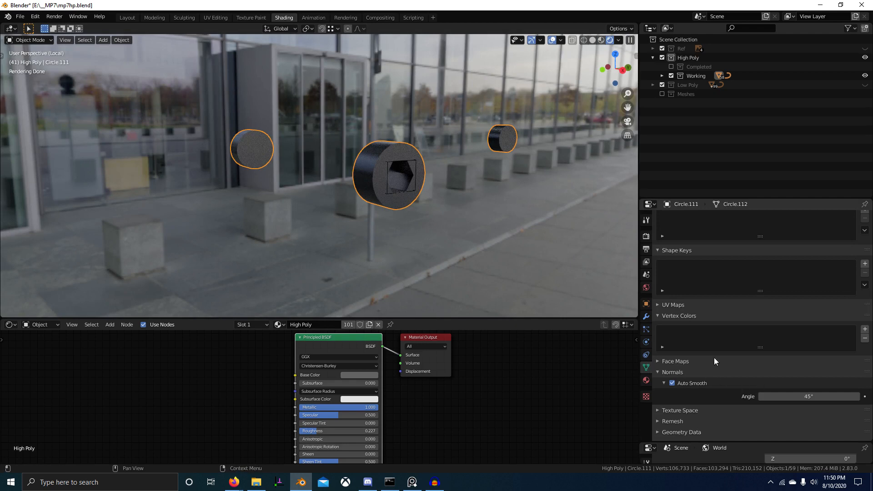
pyautogui.click(864, 331)
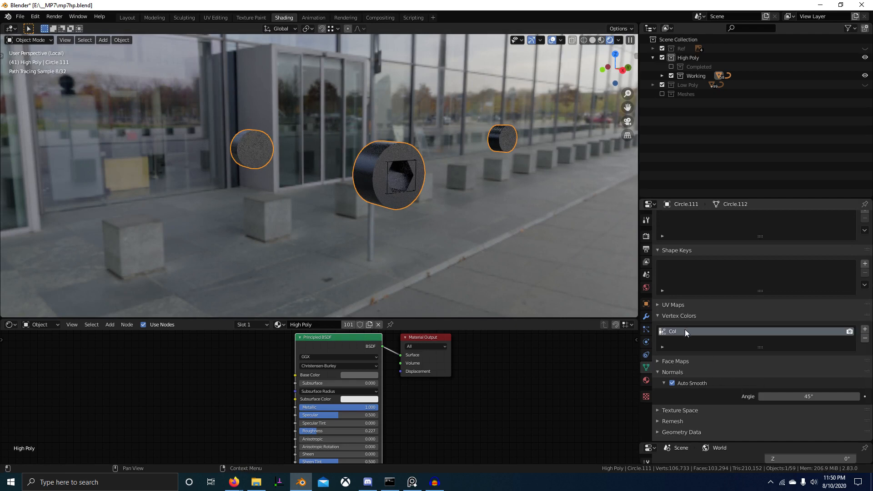
pyautogui.doubleClick(685, 331)
pyautogui.write('Bev')
pyautogui.press('Return')
# Switch the bolt to Vertex Paint mode.
pyautogui.keyDown('shift'); pyautogui.moveTo(458, 291); pyautogui.dragTo(390, 296, button='middle'); pyautogui.keyUp('shift')
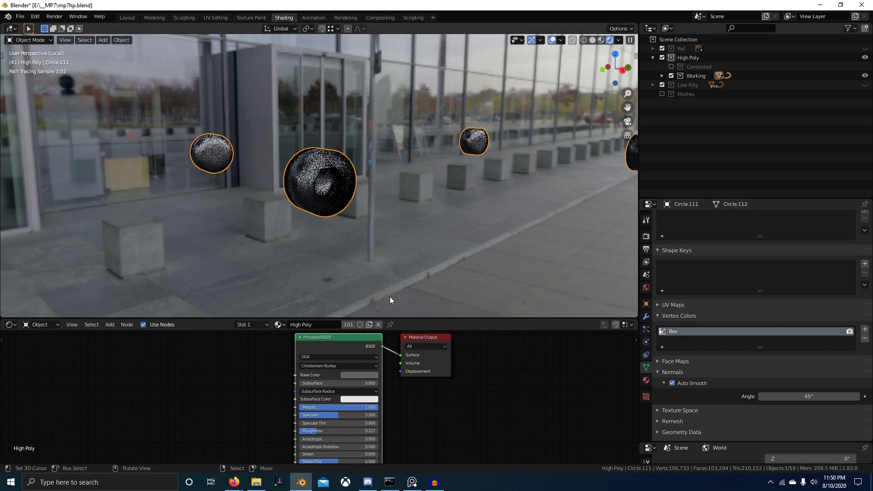
pyautogui.scroll(-6, 302, 370)
pyautogui.scroll(3, 419, 223)
pyautogui.hotkey('ctrl', 'Tab')
pyautogui.click(415, 193)
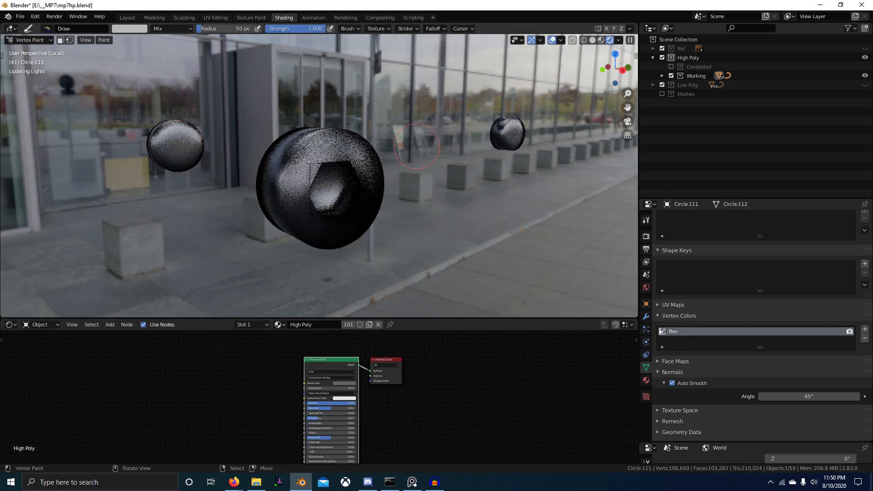
# Set the vertex paint brush color to 0.2 for red, green and blue and fill the bolt with it.
pyautogui.click(130, 29)
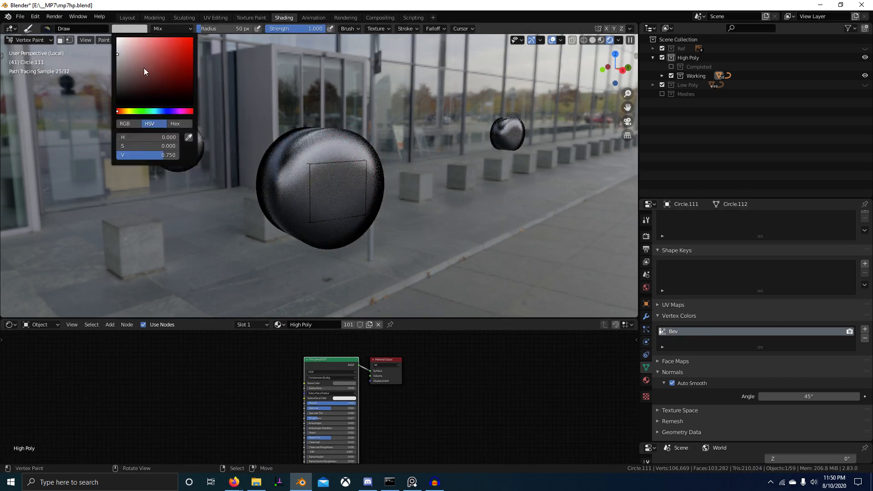
pyautogui.click(124, 124)
pyautogui.moveTo(171, 145); pyautogui.dragTo(166, 138)
pyautogui.press('Return')
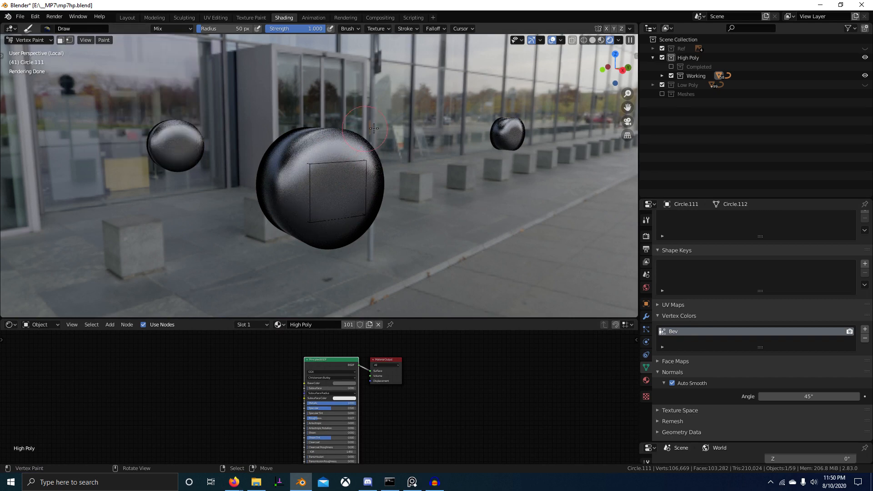
pyautogui.scroll(-4, 377, 165)
pyautogui.moveTo(377, 165)
pyautogui.mouseDown(button='middle')
pyautogui.moveTo(444, 208)
pyautogui.moveTo(367, 200)
pyautogui.mouseUp(button='middle')
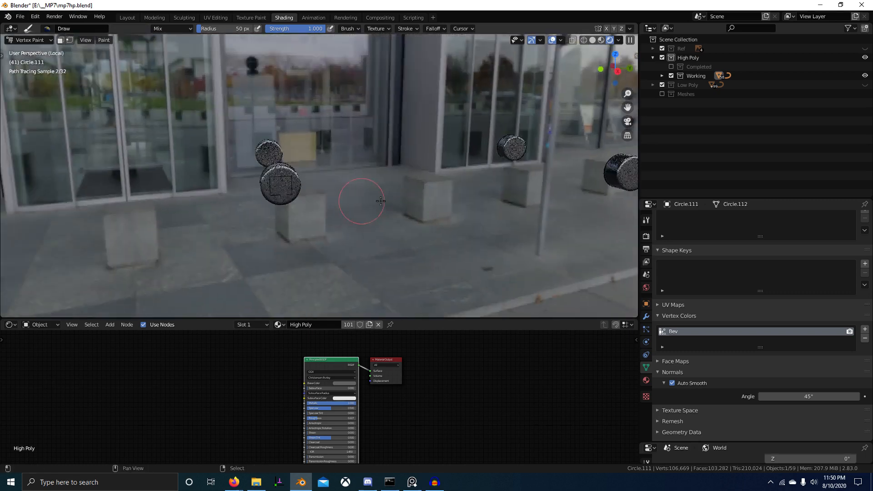
# Select the bolt's hex-socket cutter and switch it to Vertex Paint mode so it gets a vertex color layer.
pyautogui.scroll(2, 409, 197)
pyautogui.hotkey('ctrl', 'Tab')
pyautogui.click(278, 168)
pyautogui.hotkey('ctrl', 'Tab')
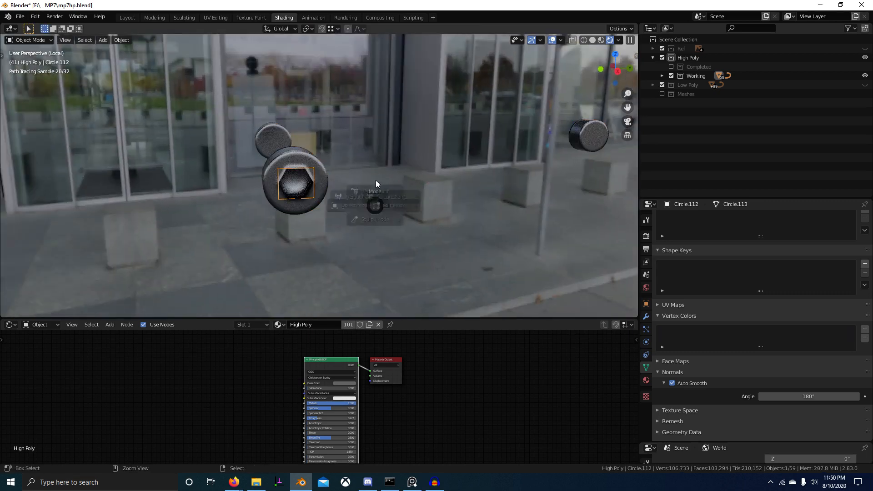
pyautogui.click(384, 129)
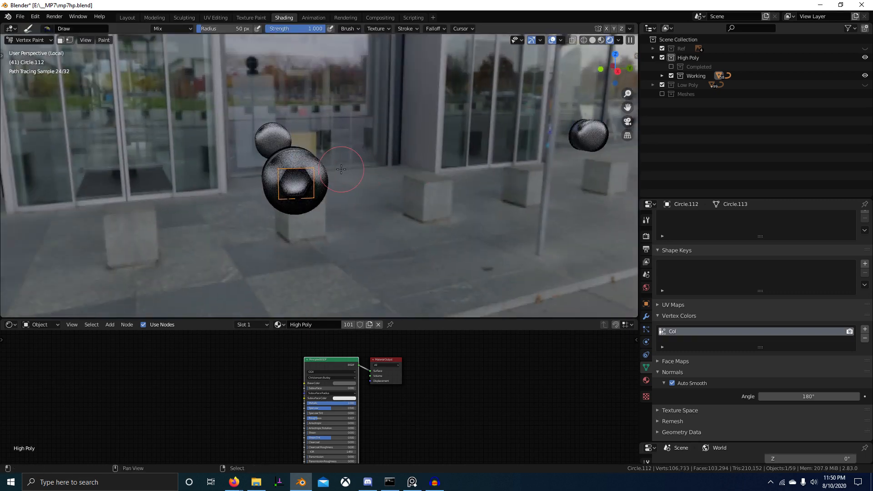
# Return the cutter to Object Mode and rename its vertex color layer Bev.
pyautogui.moveTo(359, 171); pyautogui.dragTo(420, 196, button='middle')
pyautogui.scroll(2, 401, 190)
pyautogui.scroll(1, 423, 196)
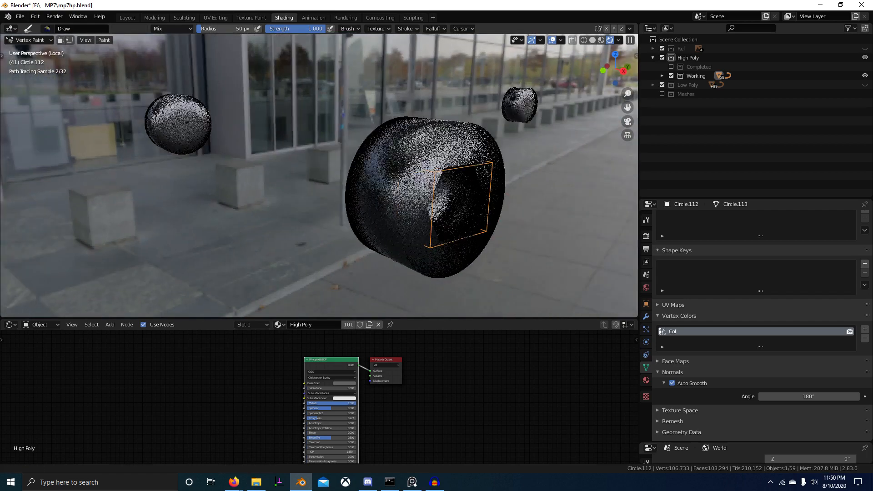
pyautogui.scroll(1, 473, 218)
pyautogui.hotkey('ctrl', 'Tab')
pyautogui.click(291, 246)
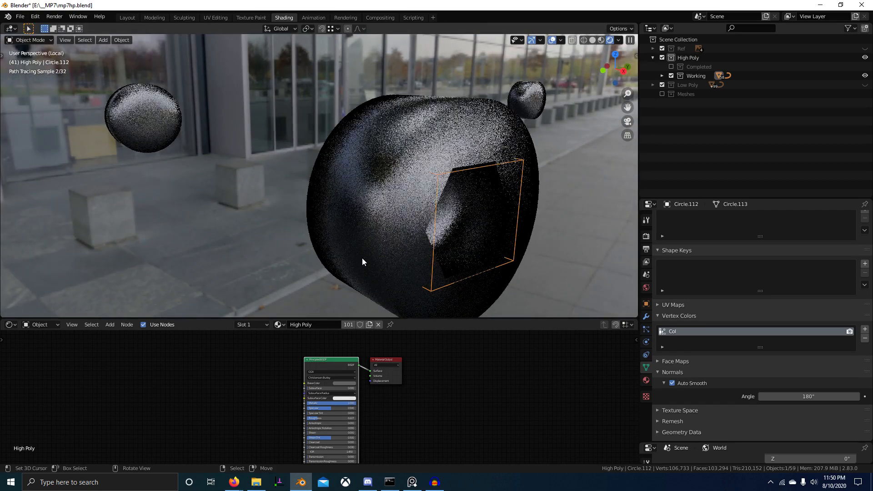
pyautogui.scroll(-4, 362, 258)
pyautogui.doubleClick(696, 334)
pyautogui.write('Bev')
pyautogui.press('Return')
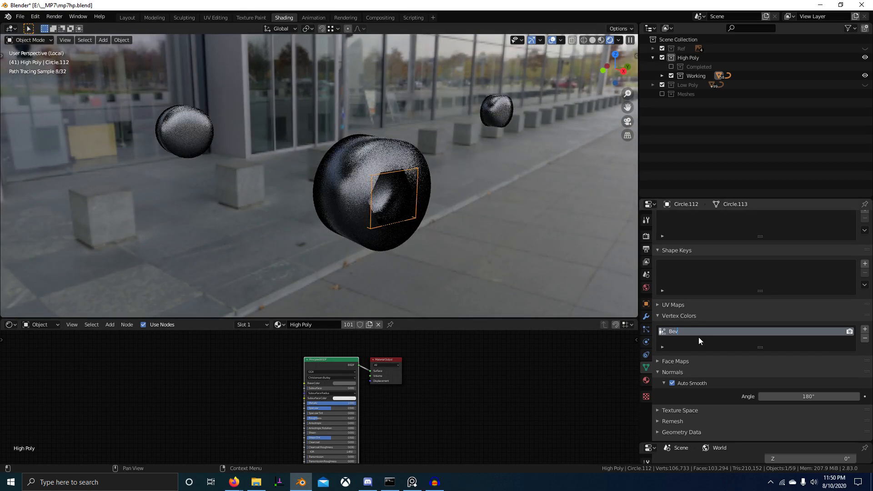
# Examine the hex socket's bevel shading up close in the cutter's Vertex Paint and Edit modes.
pyautogui.moveTo(468, 266); pyautogui.dragTo(442, 258, button='middle')
pyautogui.press('Tab')
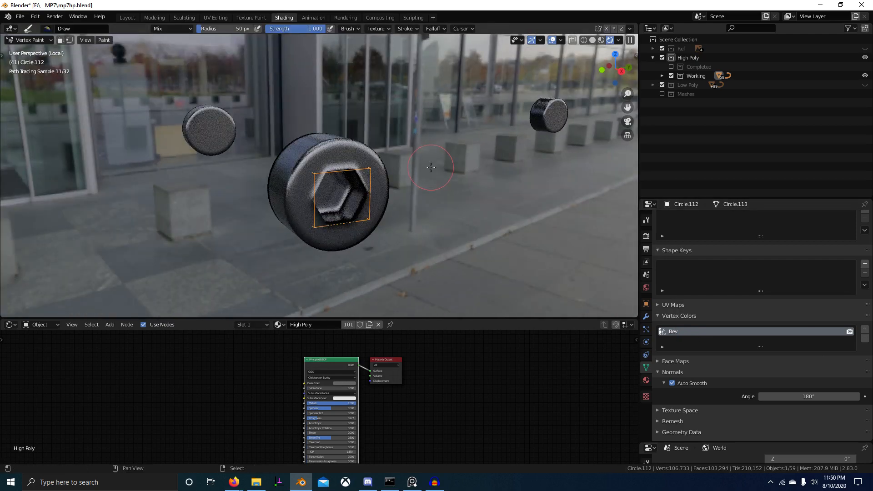
pyautogui.moveTo(437, 218); pyautogui.dragTo(448, 215, button='middle')
pyautogui.scroll(4, 433, 219)
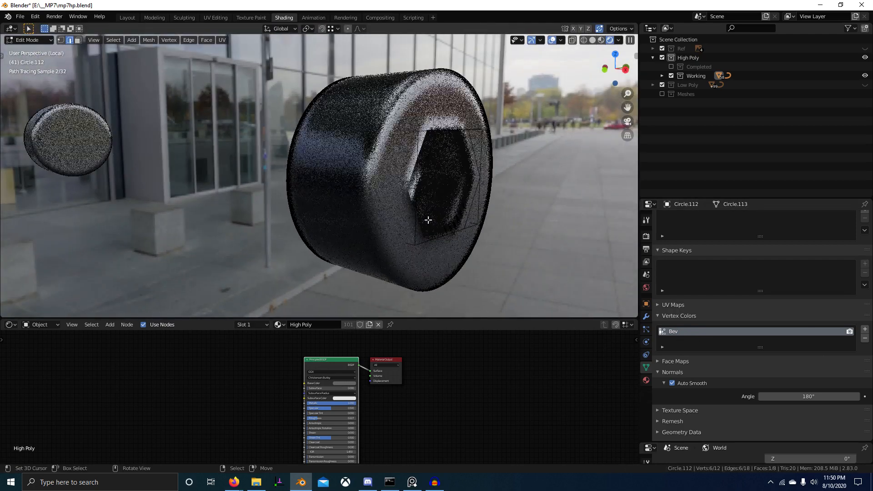
pyautogui.hotkey('ctrl', 'Tab')
pyautogui.press('Tab')
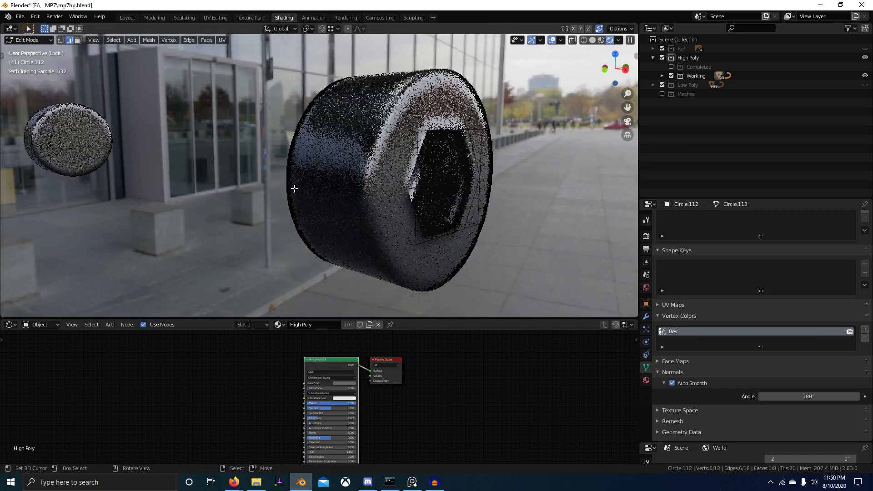
pyautogui.press('Tab')
pyautogui.press('Tab')
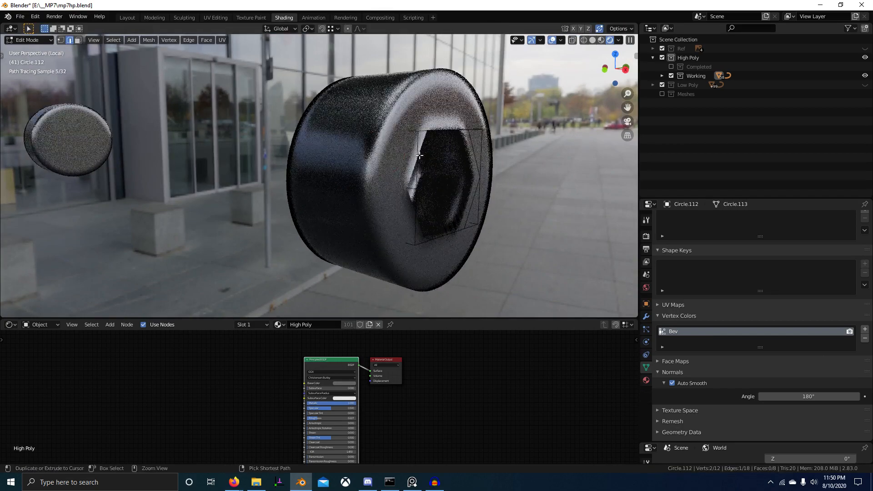
# Select the bolt and recalculate the normals of its whole mesh to face outside.
pyautogui.hotkey('ctrl', 'Tab')
pyautogui.rightClick(374, 140)
pyautogui.press('Tab')
pyautogui.press('a')
pyautogui.hotkey('shift', 'n')
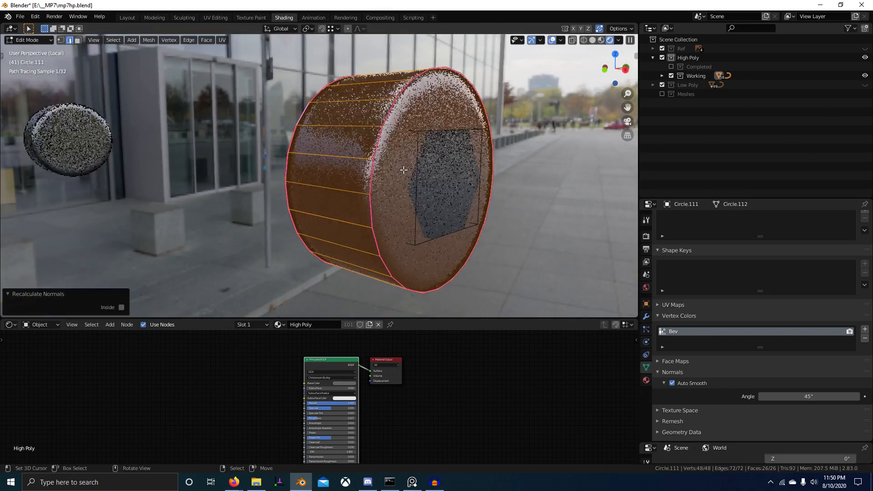
pyautogui.press('Tab')
# Check the bolt's normals with the Face Orientation overlay and view the bolt in solid shading.
pyautogui.scroll(-2, 527, 110)
pyautogui.moveTo(529, 109); pyautogui.dragTo(523, 107, button='middle')
pyautogui.click(561, 40)
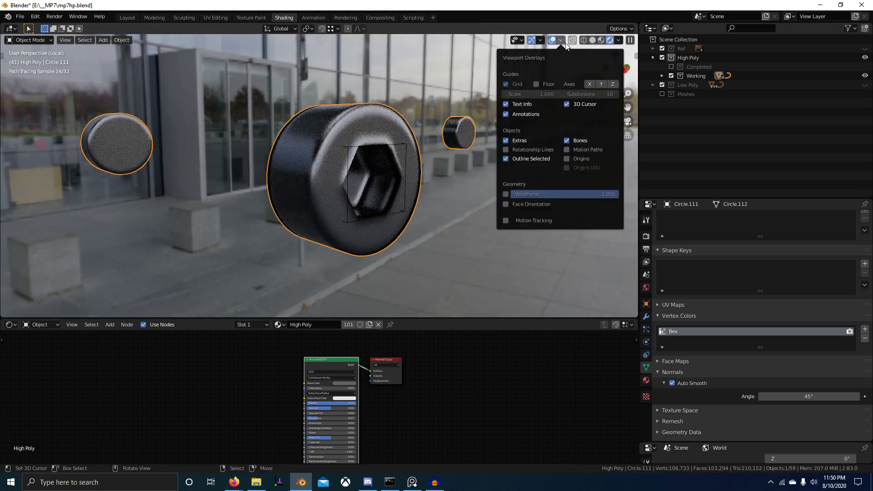
pyautogui.click(507, 204)
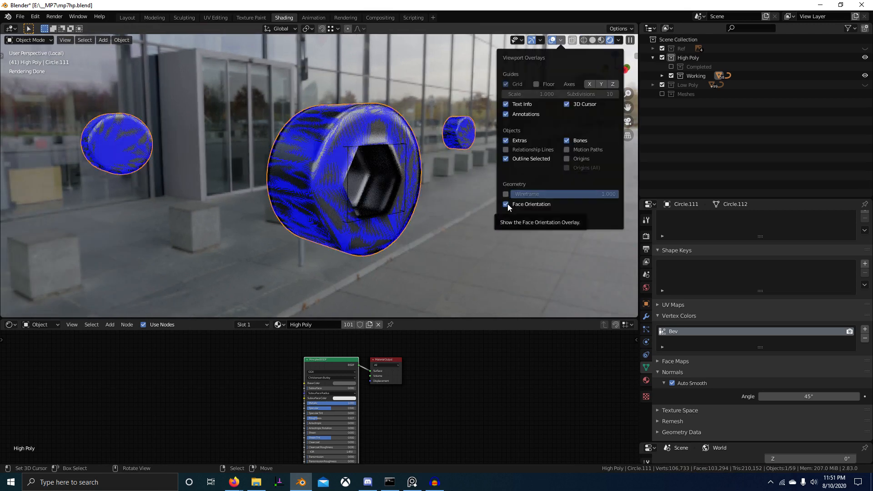
pyautogui.click(507, 204)
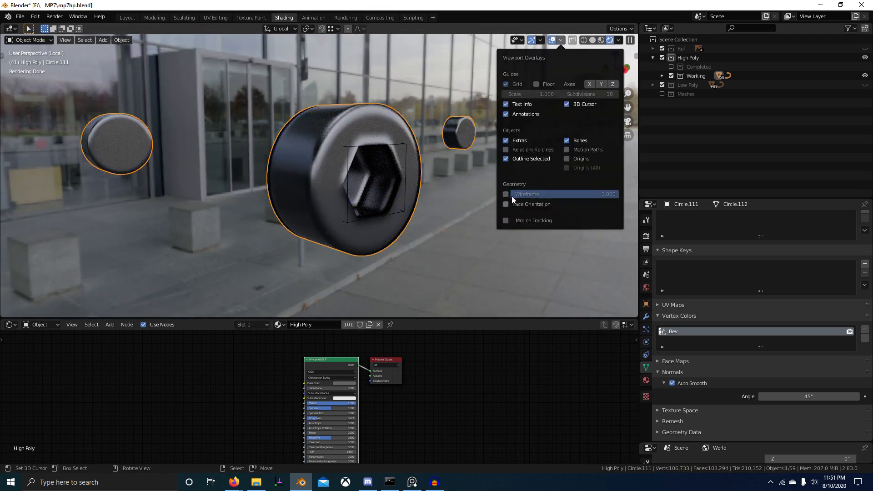
pyautogui.click(592, 40)
pyautogui.moveTo(456, 169)
pyautogui.mouseDown(button='middle')
pyautogui.moveTo(492, 163)
pyautogui.moveTo(405, 186)
pyautogui.moveTo(605, 36)
pyautogui.mouseUp(button='middle')
pyautogui.click(572, 40)
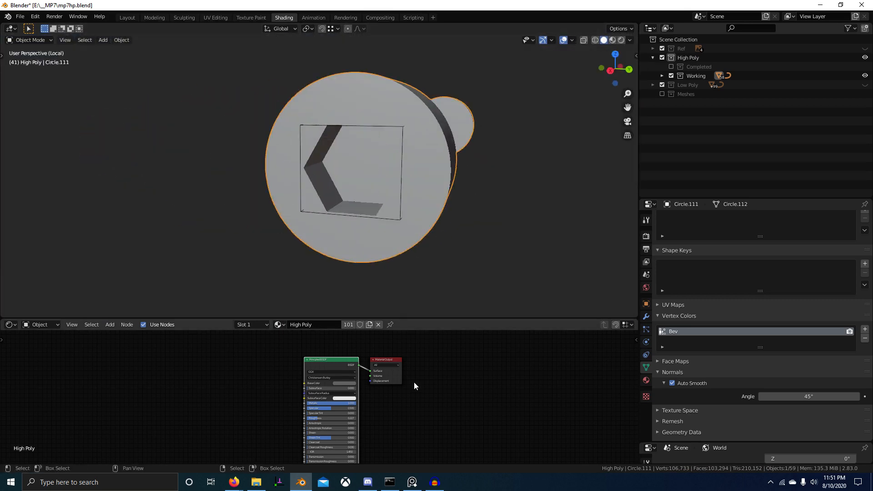
# Preview the Bev vertex color node's output on the bolt in rendered shading, then restore the Principled BSDF output.
pyautogui.scroll(-3, 414, 382)
pyautogui.click(620, 41)
pyautogui.press('Home')
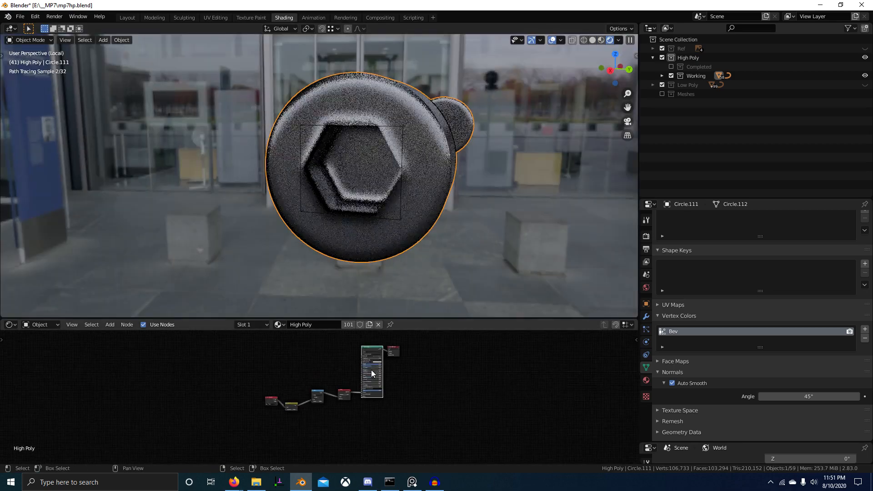
pyautogui.keyDown('ctrl'); pyautogui.keyDown('shift'); pyautogui.click(238, 399); pyautogui.keyUp('shift'); pyautogui.keyUp('ctrl')
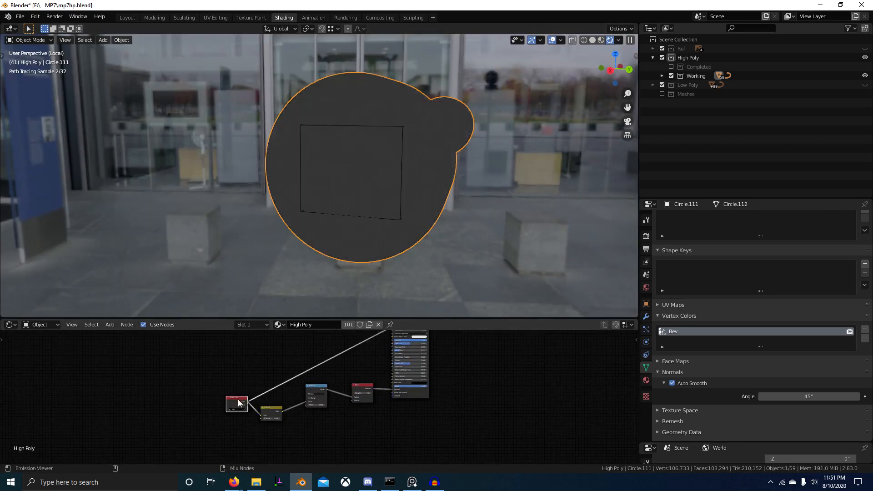
pyautogui.moveTo(423, 346); pyautogui.dragTo(362, 412, button='middle')
pyautogui.keyDown('ctrl'); pyautogui.keyDown('shift'); pyautogui.click(361, 379); pyautogui.keyUp('shift'); pyautogui.keyUp('ctrl')
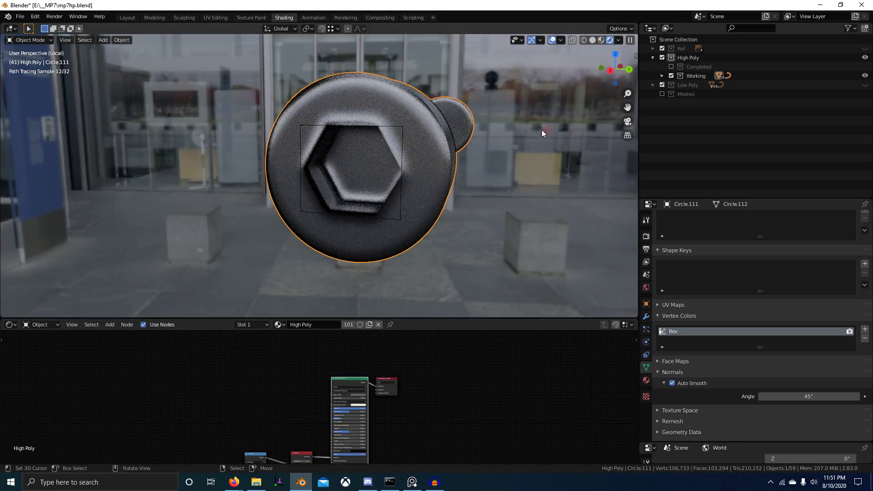
# Compare the bolt in material preview and solid shading and briefly check its face orientation in the solid view.
pyautogui.click(602, 39)
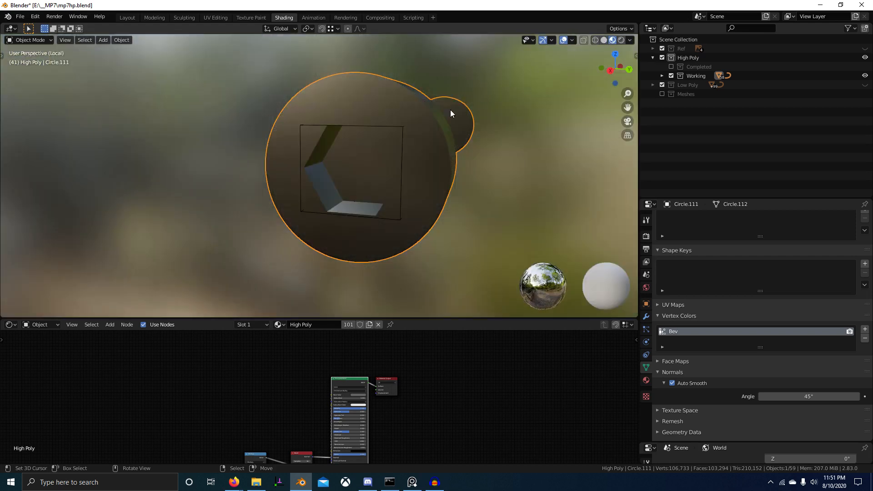
pyautogui.click(603, 40)
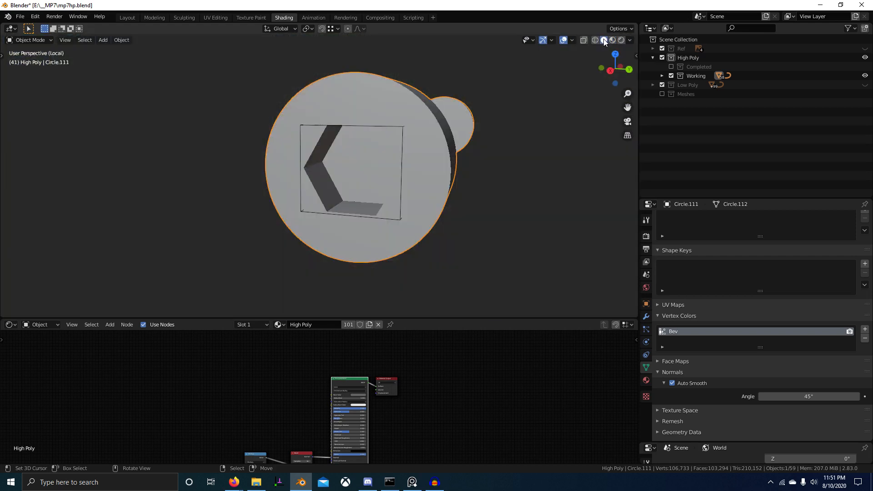
pyautogui.click(630, 41)
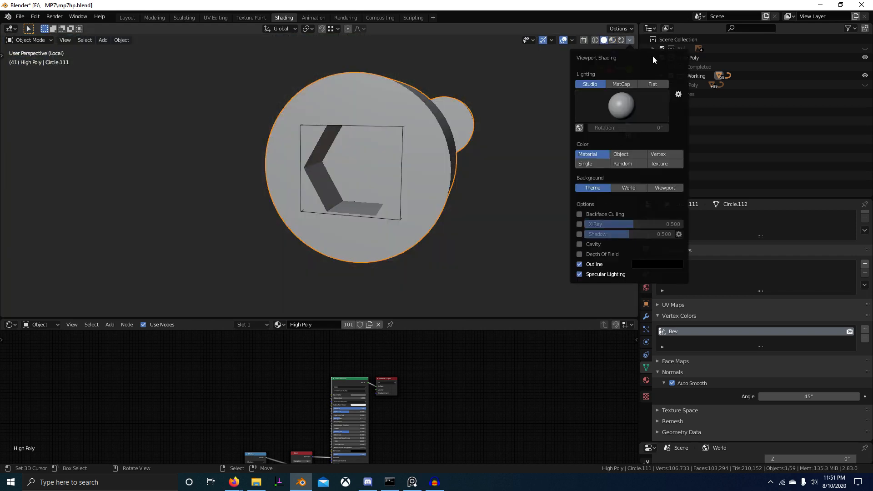
pyautogui.click(572, 40)
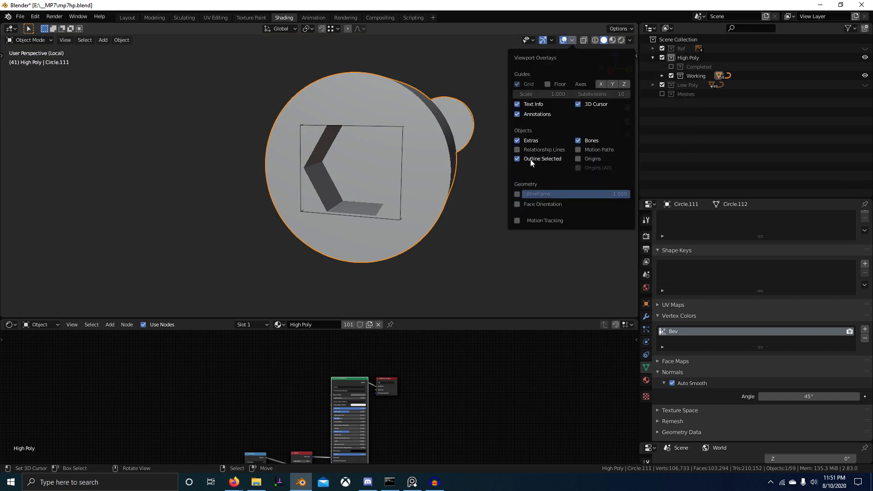
pyautogui.click(517, 204)
pyautogui.click(516, 204)
# Select the hex-socket cutter and recalculate its mesh normals to face outside.
pyautogui.click(403, 129)
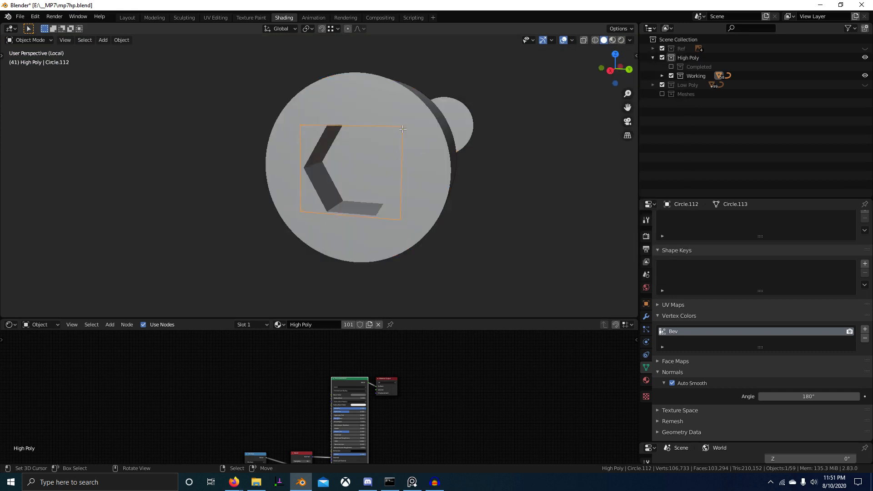
pyautogui.press('Tab')
pyautogui.hotkey('shift', 'n')
pyautogui.press('Tab')
# Inspect the bolt and socket with the Face Orientation overlay, then turn the overlay off.
pyautogui.click(572, 40)
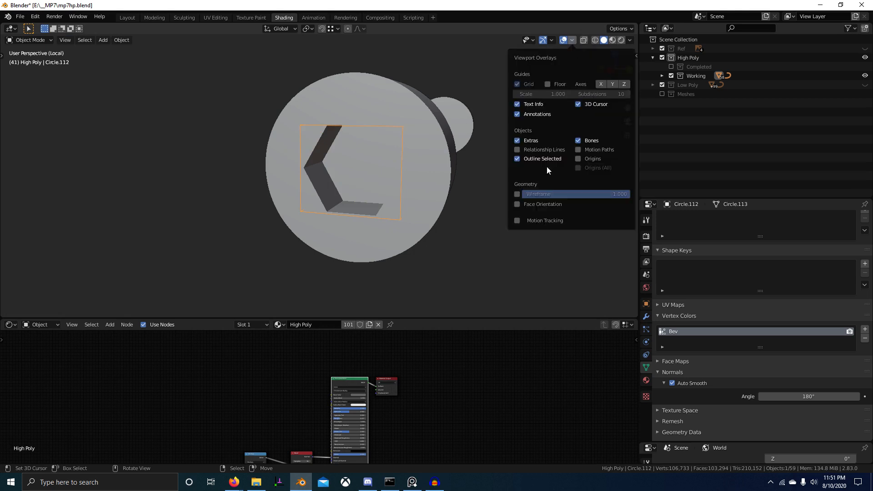
pyautogui.click(517, 203)
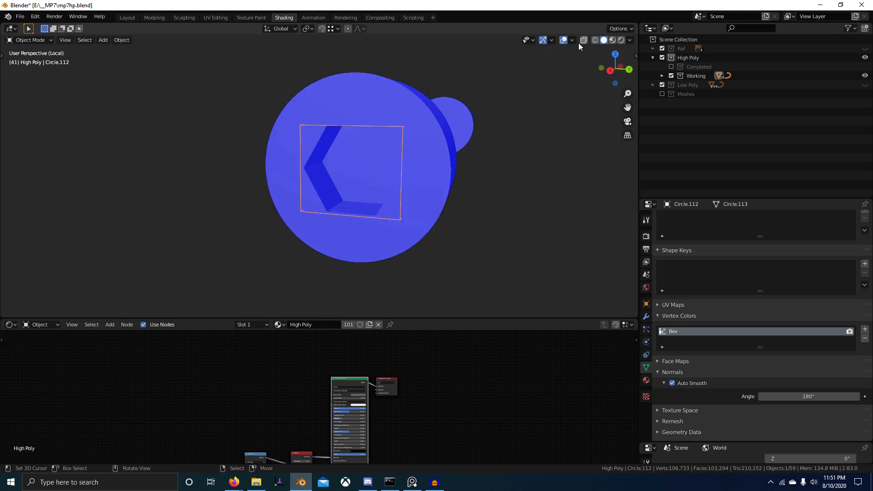
pyautogui.click(572, 40)
pyautogui.click(517, 205)
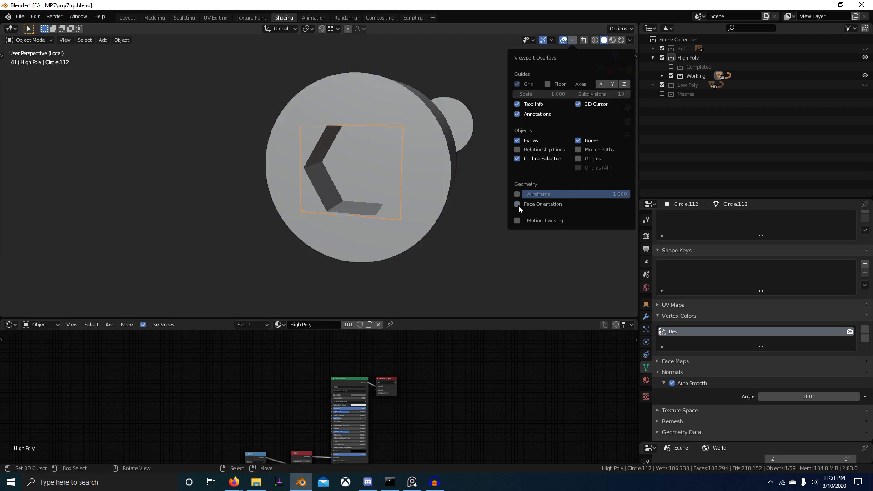
# Display the viewport in rendered shading and switch the hex-socket cutter to Vertex Paint mode.
pyautogui.click(621, 40)
pyautogui.moveTo(512, 182); pyautogui.dragTo(441, 187, button='middle')
pyautogui.hotkey('ctrl', 'Tab')
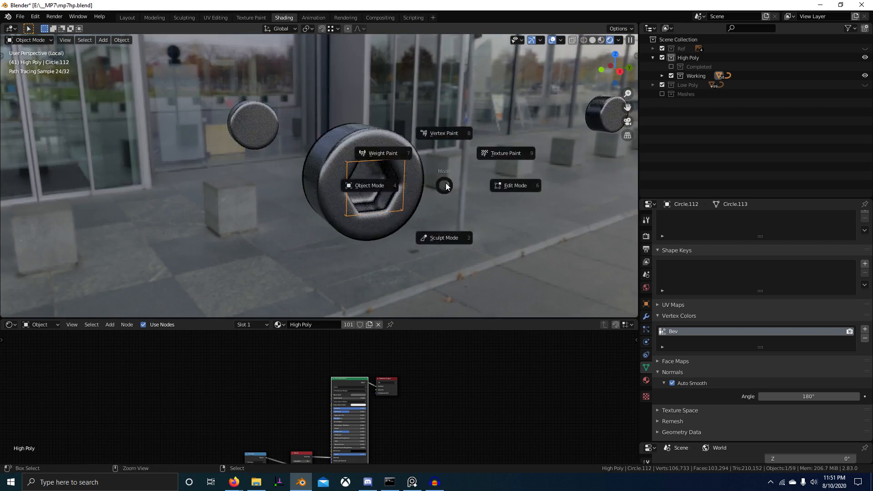
pyautogui.click(448, 133)
# Set the brush color to 0.1 for red, green and blue and fill the cutter's Bev layer with it.
pyautogui.click(126, 29)
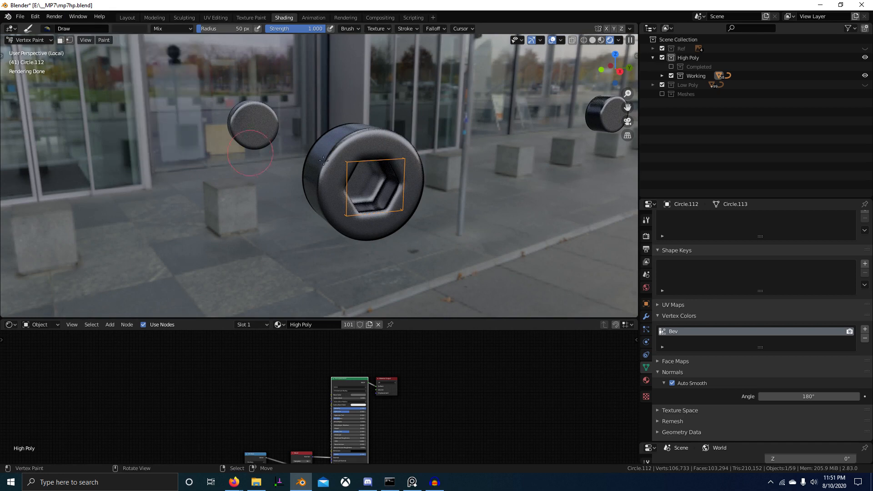
pyautogui.click(137, 30)
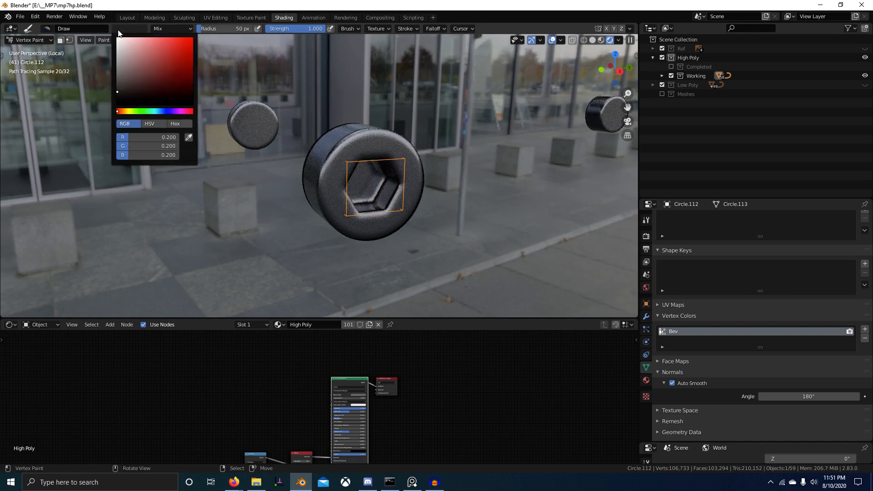
pyautogui.moveTo(148, 156); pyautogui.dragTo(149, 137)
pyautogui.write('.1')
pyautogui.press('Return')
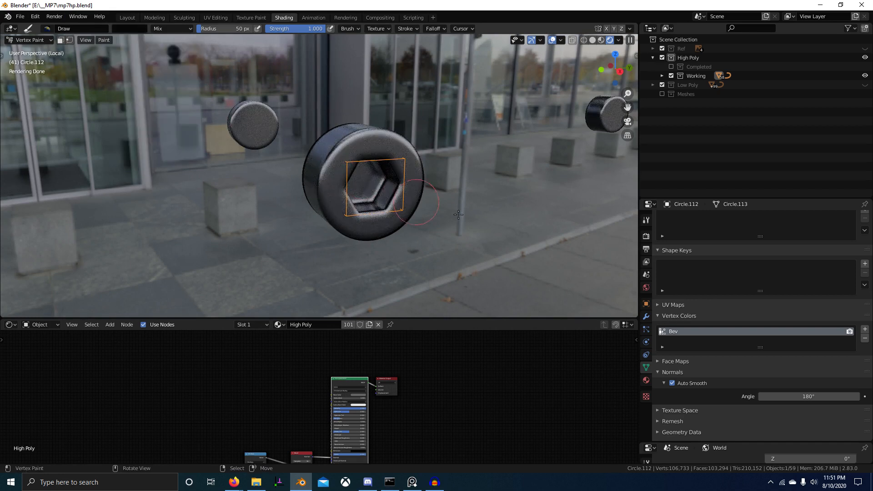
pyautogui.hotkey('shift', 'k')
pyautogui.keyDown('shift'); pyautogui.moveTo(453, 238); pyautogui.dragTo(417, 236, button='middle'); pyautogui.keyUp('shift')
pyautogui.scroll(3, 364, 226)
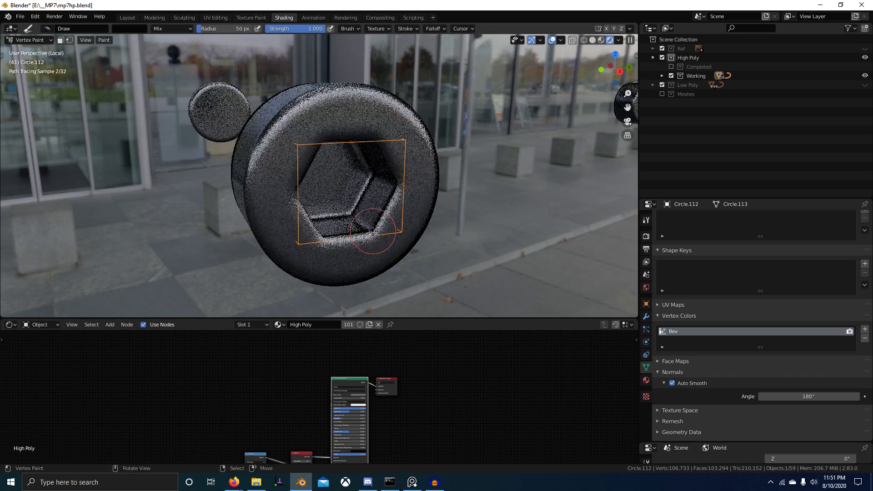
# Return to Object Mode, select the bolt and remove both of its Mirror modifiers.
pyautogui.hotkey('ctrl', 'Tab')
pyautogui.click(241, 208)
pyautogui.click(418, 146)
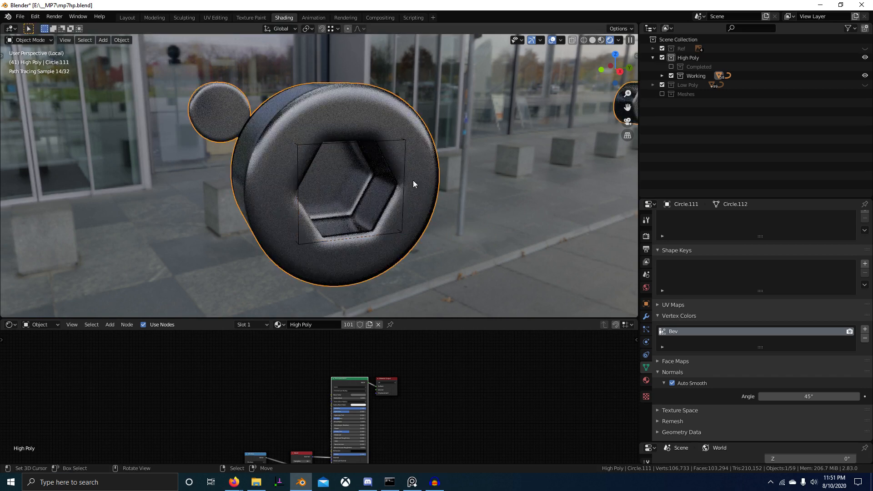
pyautogui.click(646, 316)
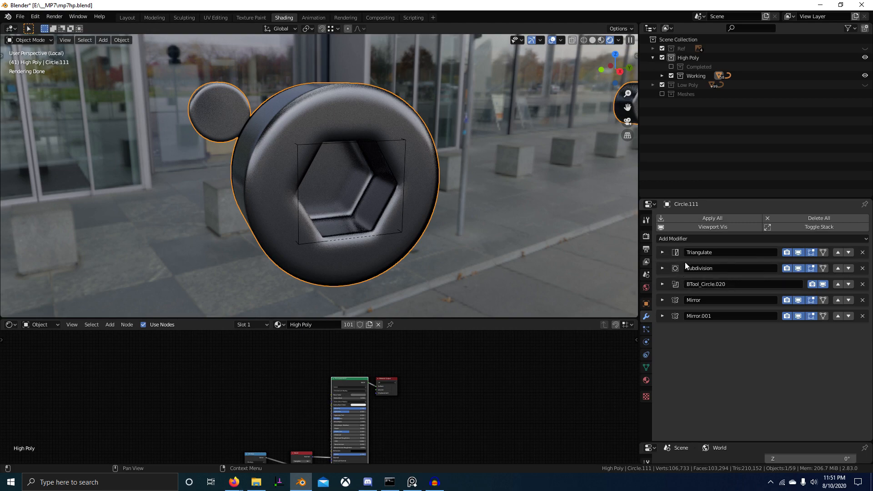
pyautogui.click(862, 301)
pyautogui.click(862, 300)
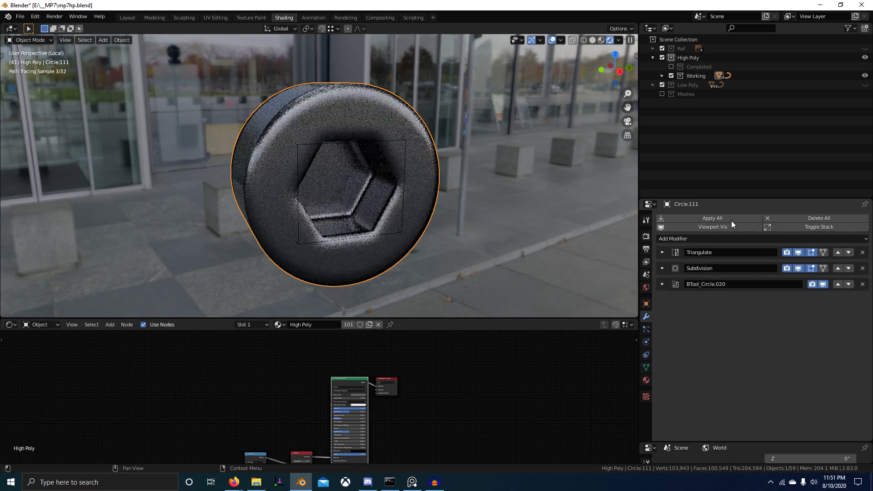
# Apply all the bolt's remaining modifiers and merge its vertices by distance.
pyautogui.click(724, 220)
pyautogui.press('Tab')
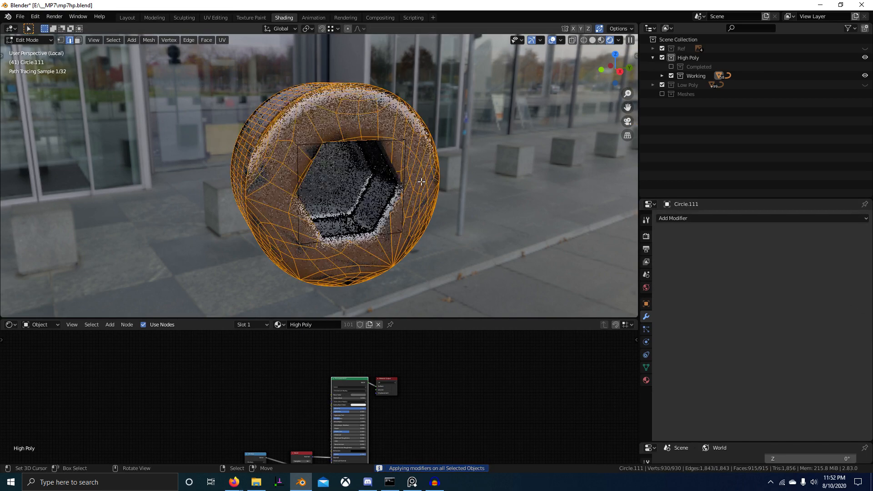
pyautogui.press('m')
pyautogui.click(412, 214)
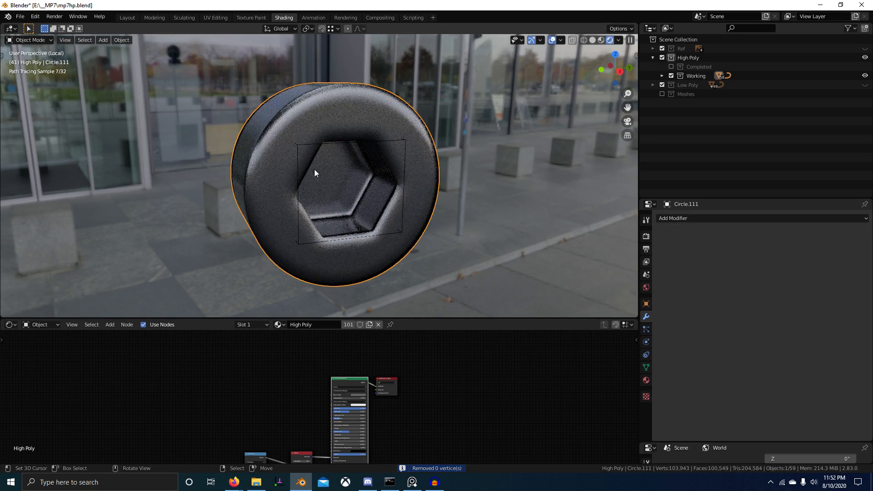
pyautogui.hotkey('ctrl', 'Tab')
pyautogui.click(389, 154)
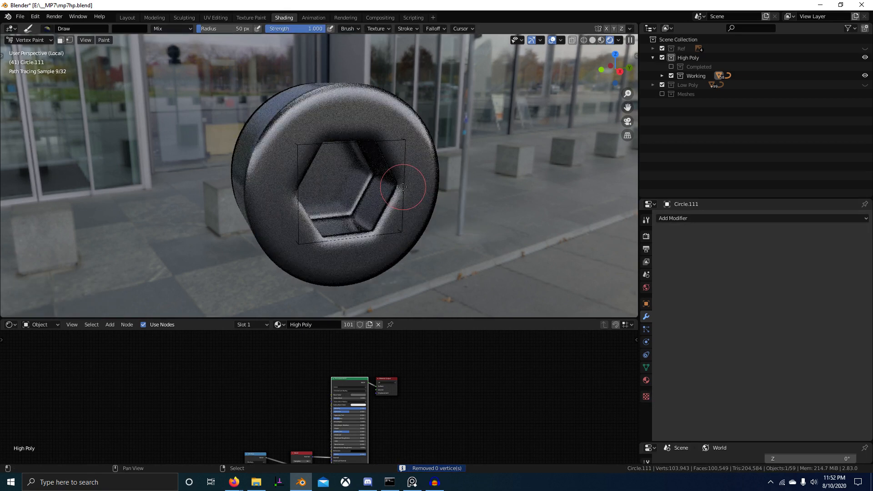
pyautogui.scroll(-5, 410, 244)
pyautogui.moveTo(411, 246); pyautogui.dragTo(357, 234, button='middle')
pyautogui.hotkey('ctrl', 'Tab')
pyautogui.click(323, 227)
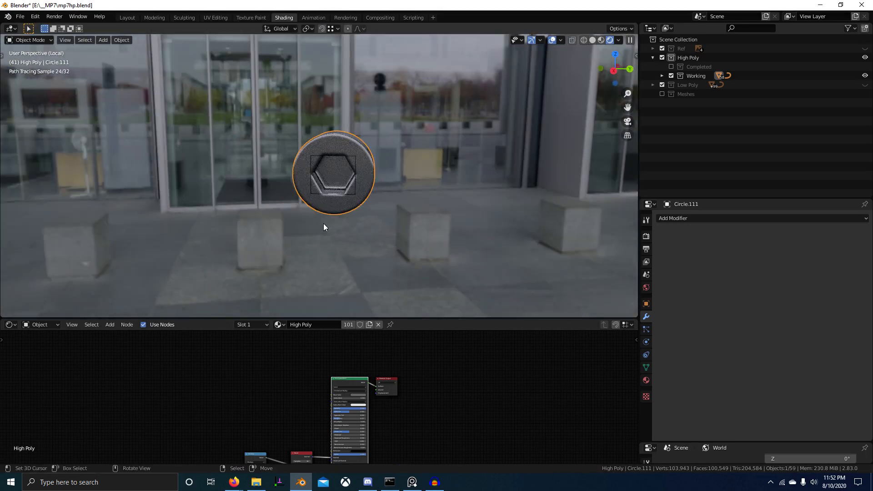
# Delete the leftover hex-socket cutter, select the bolt and leave local view.
pyautogui.click(357, 187)
pyautogui.press('Delete')
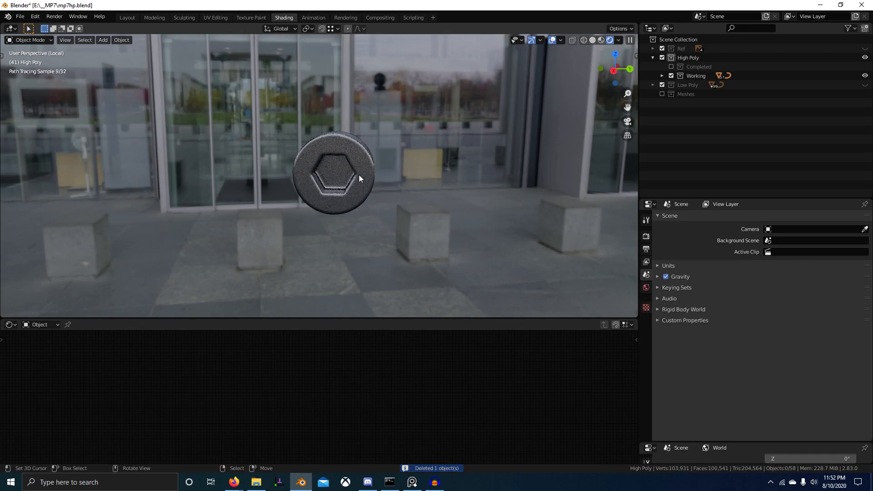
pyautogui.click(359, 175)
pyautogui.press('KP_Divide')
# Move the finished bolt into the Completed collection under High Poly.
pyautogui.moveTo(359, 174); pyautogui.dragTo(397, 203, button='middle')
pyautogui.press('m')
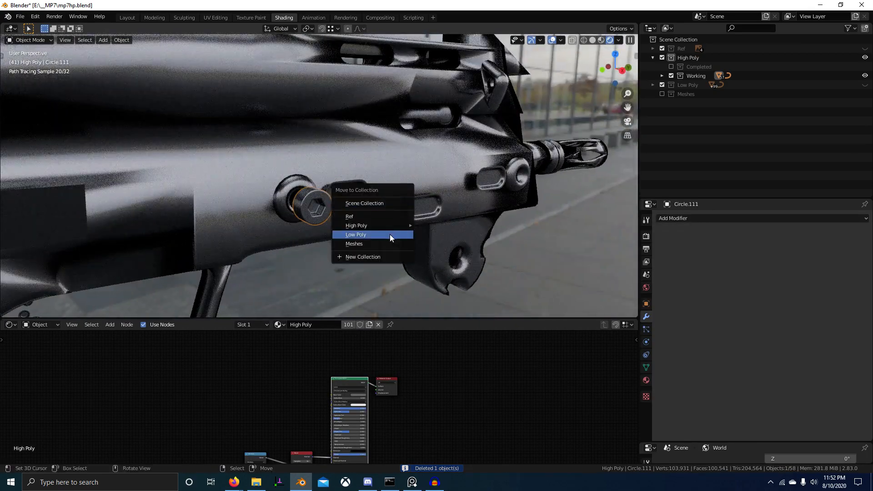
pyautogui.moveTo(395, 226)
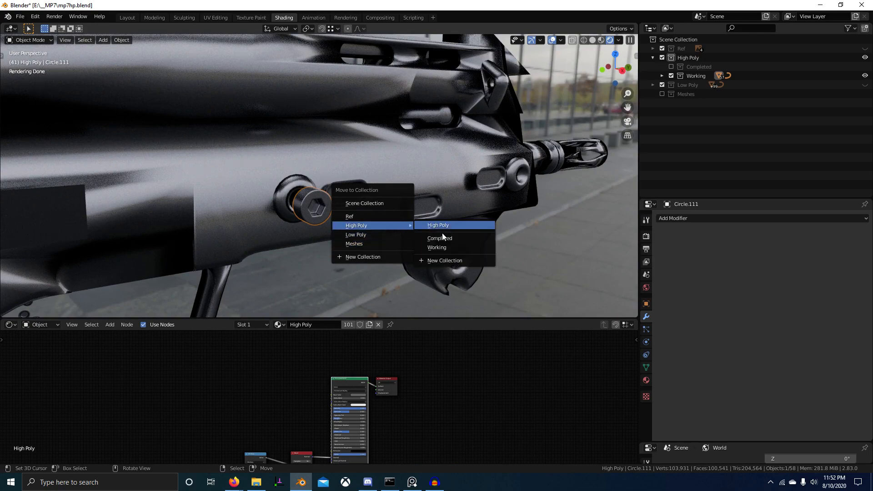
pyautogui.click(443, 236)
# Select the wedge-shaped Picatinny.015 piece above the barrel and move it to the Completed collection.
pyautogui.moveTo(436, 236); pyautogui.dragTo(317, 139, button='middle')
pyautogui.click(347, 137)
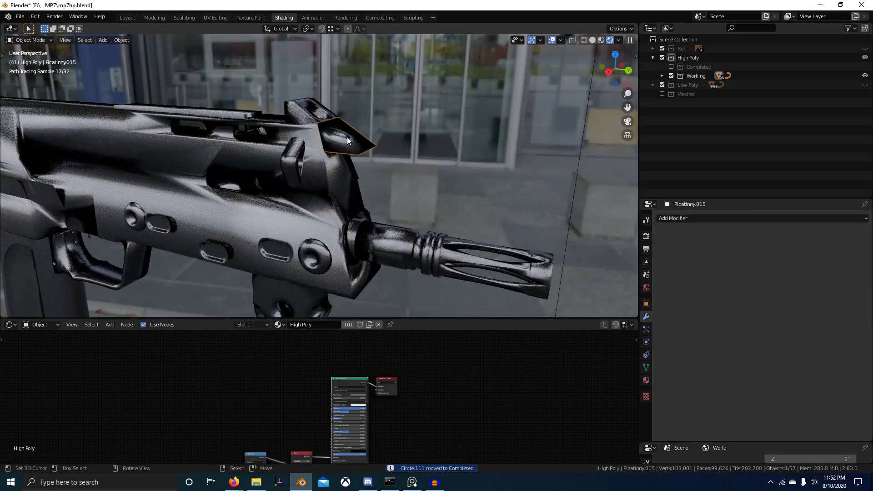
pyautogui.press('m')
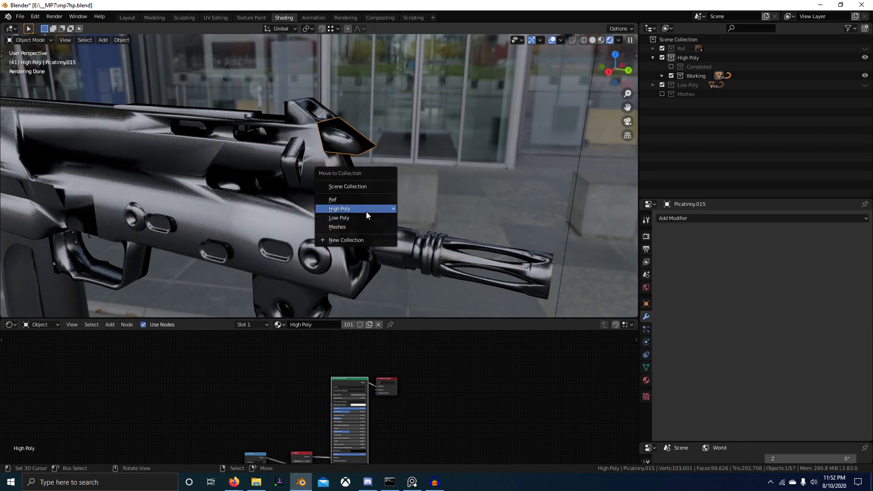
pyautogui.moveTo(367, 209)
pyautogui.click(430, 222)
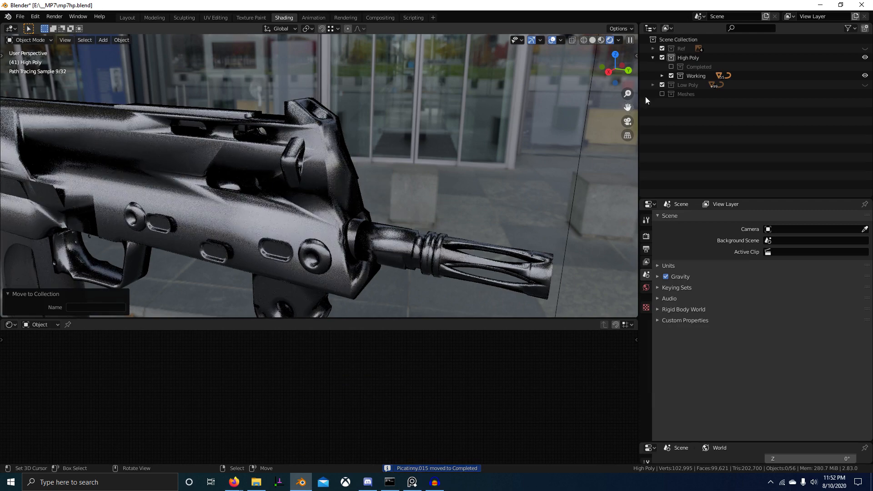
# Show the Completed collection instead of Working and join the wedge piece into the front plate Plane.070.
pyautogui.click(671, 75)
pyautogui.click(671, 67)
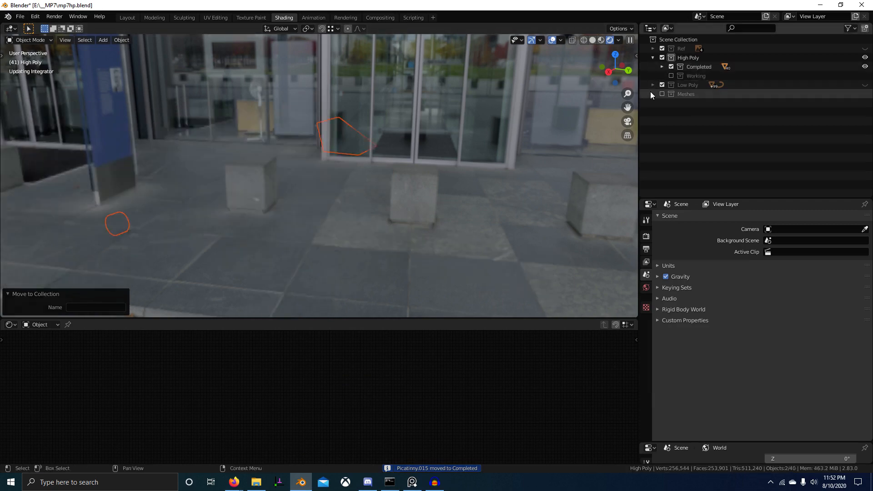
pyautogui.scroll(2, 325, 171)
pyautogui.click(329, 150)
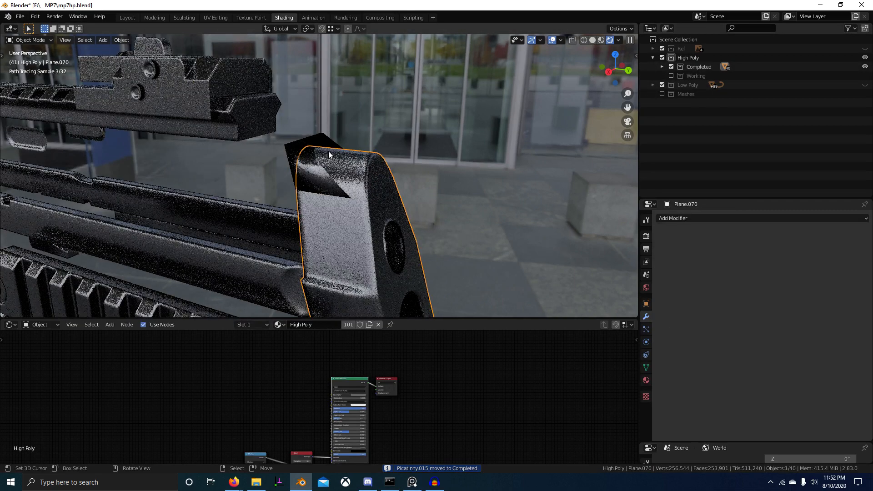
pyautogui.press('Delete')
pyautogui.click(360, 209)
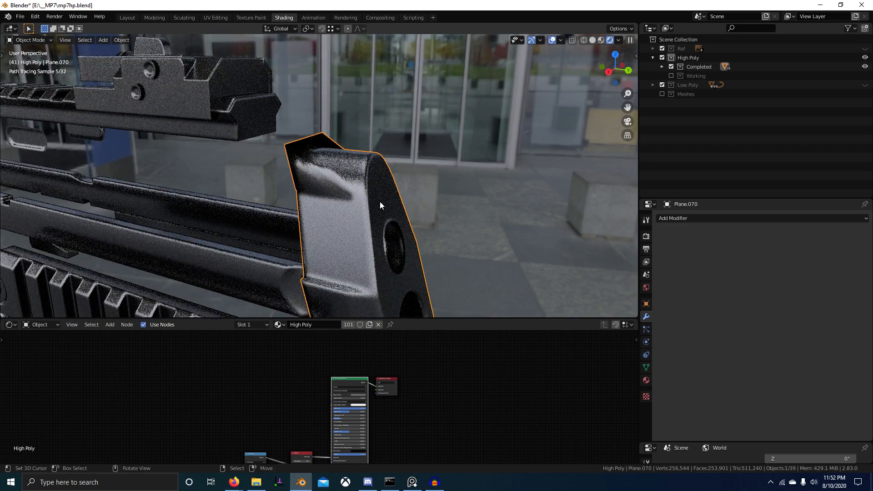
# Switch the joined front plate to Vertex Paint mode and preview the material's vertex color node.
pyautogui.moveTo(380, 201)
pyautogui.mouseDown(button='middle')
pyautogui.moveTo(397, 202)
pyautogui.moveTo(429, 231)
pyautogui.moveTo(415, 231)
pyautogui.mouseUp(button='middle')
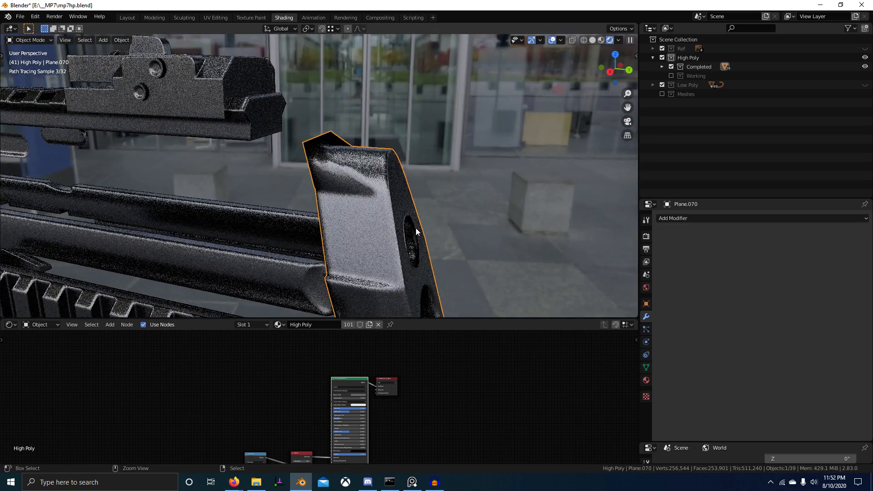
pyautogui.press('v')
pyautogui.moveTo(285, 365); pyautogui.dragTo(339, 297, button='middle')
pyautogui.keyDown('ctrl'); pyautogui.keyDown('shift'); pyautogui.click(225, 391); pyautogui.keyUp('shift'); pyautogui.keyUp('ctrl')
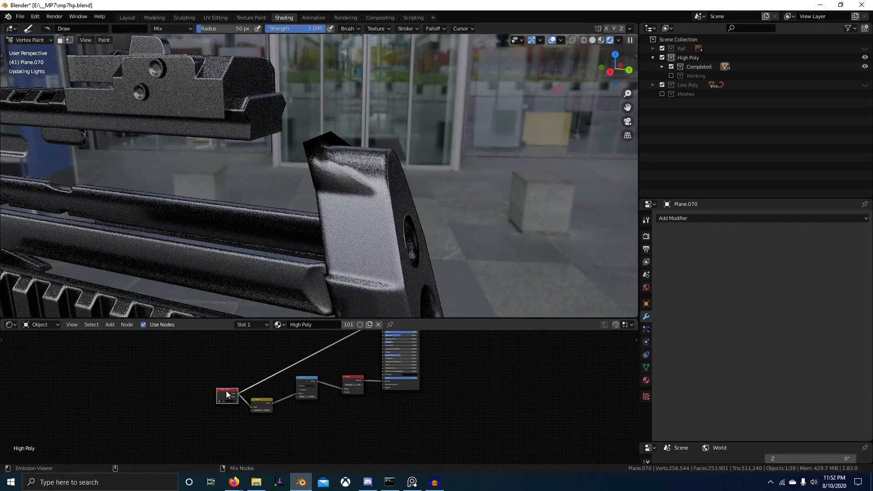
pyautogui.moveTo(369, 212); pyautogui.dragTo(273, 170, button='middle')
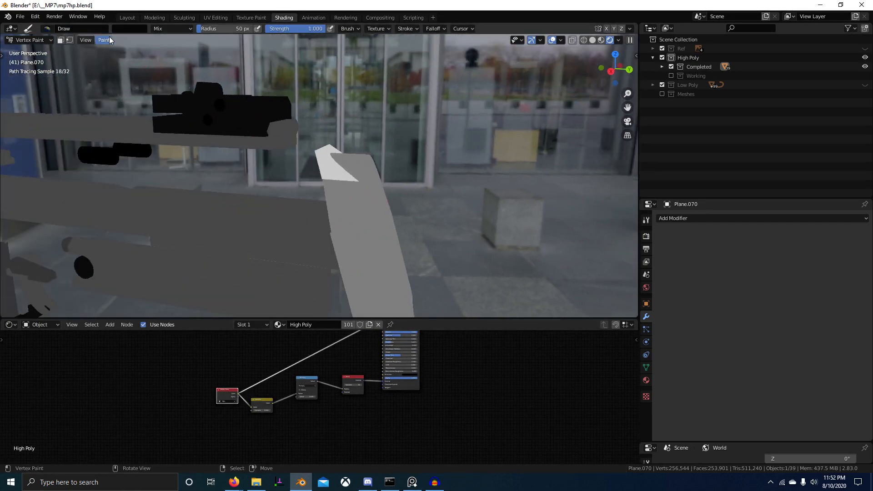
# Set the brush color to 0.5 for red, green and blue and fill the joined front plate with it.
pyautogui.click(125, 29)
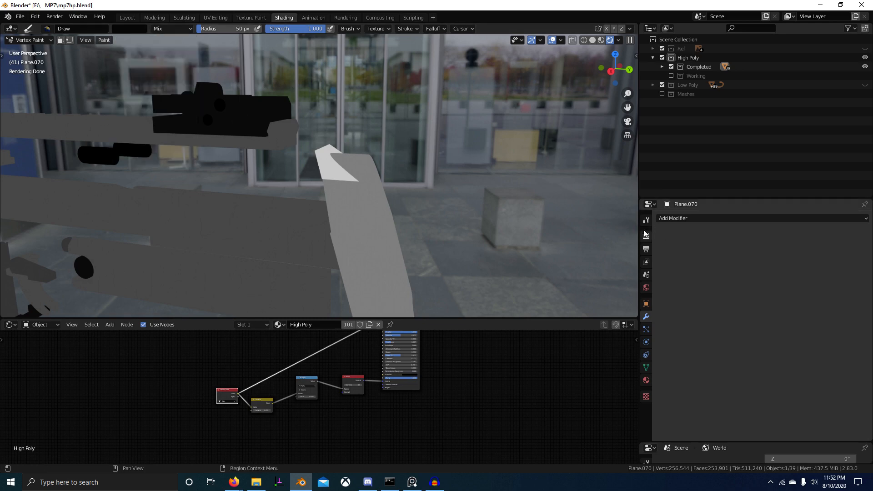
pyautogui.click(646, 220)
pyautogui.scroll(-5, 738, 403)
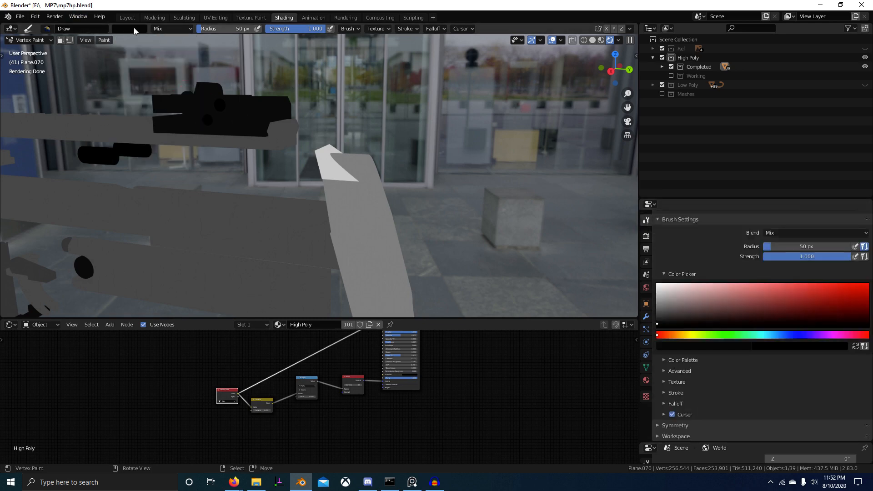
pyautogui.click(134, 28)
pyautogui.moveTo(146, 137); pyautogui.dragTo(146, 154)
pyautogui.write('.5')
pyautogui.press('Return')
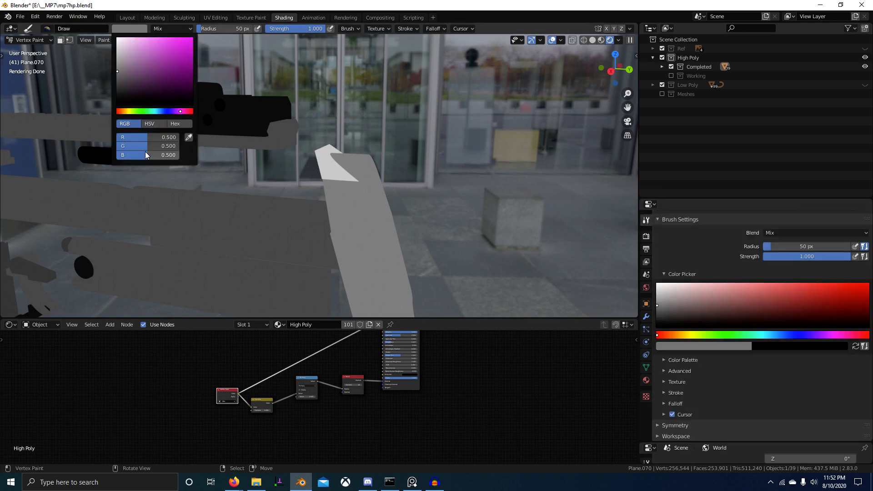
pyautogui.scroll(5, 782, 299)
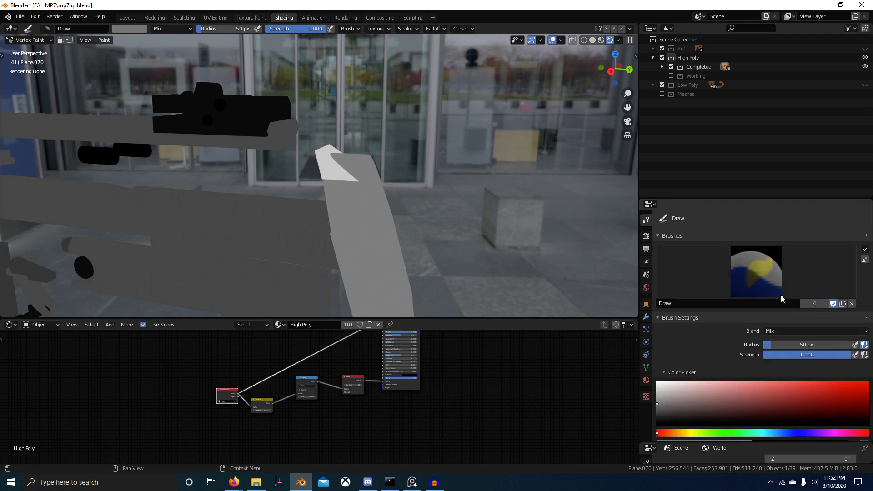
pyautogui.click(645, 249)
pyautogui.click(646, 316)
pyautogui.moveTo(451, 250); pyautogui.dragTo(464, 250, button='middle')
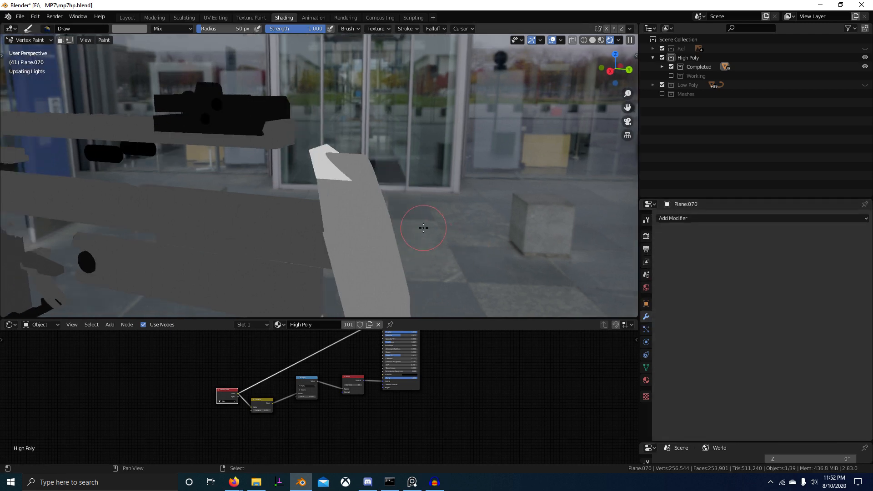
pyautogui.hotkey('shift', 'k')
# Return to Object Mode, preview the main shader node again and examine the wedge's shading.
pyautogui.hotkey('ctrl', 'Tab')
pyautogui.moveTo(373, 423)
pyautogui.mouseDown(button='middle')
pyautogui.moveTo(366, 449)
pyautogui.moveTo(325, 490)
pyautogui.mouseUp(button='middle')
pyautogui.keyDown('ctrl'); pyautogui.keyDown('shift'); pyautogui.click(363, 385); pyautogui.keyUp('shift'); pyautogui.keyUp('ctrl')
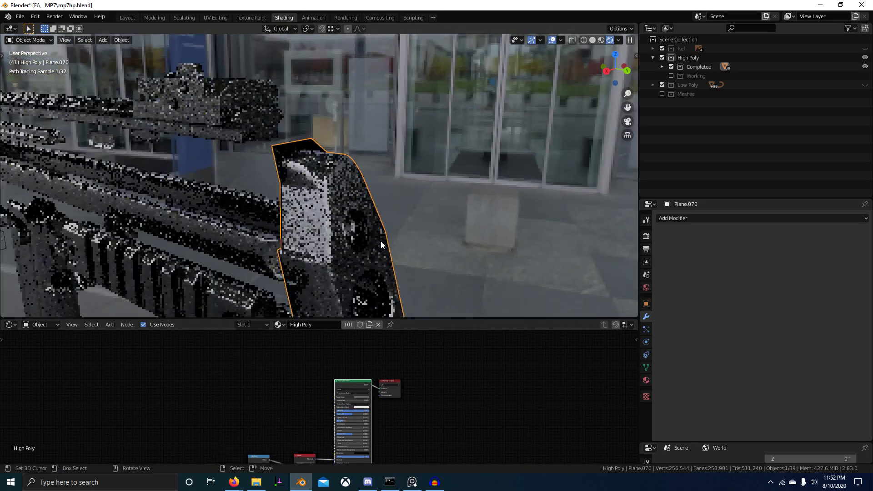
pyautogui.moveTo(380, 241)
pyautogui.mouseDown(button='middle')
pyautogui.moveTo(357, 236)
pyautogui.moveTo(371, 247)
pyautogui.mouseUp(button='middle')
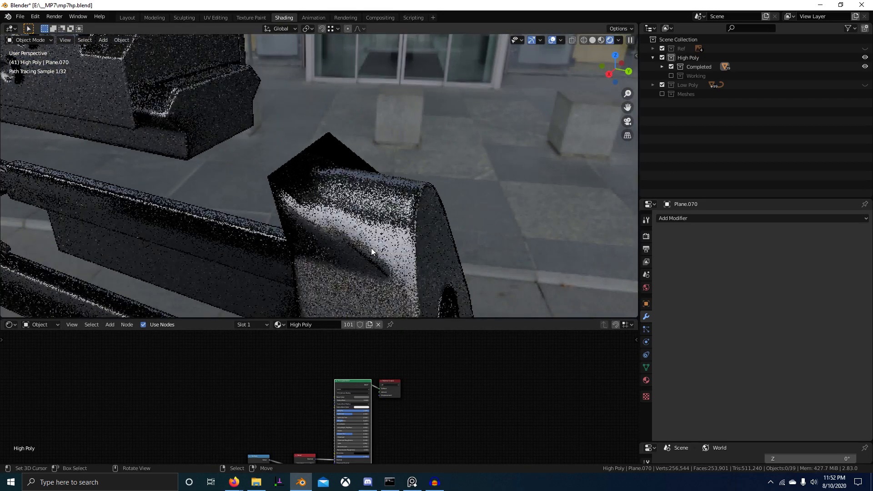
pyautogui.moveTo(319, 201); pyautogui.dragTo(223, 211, button='middle')
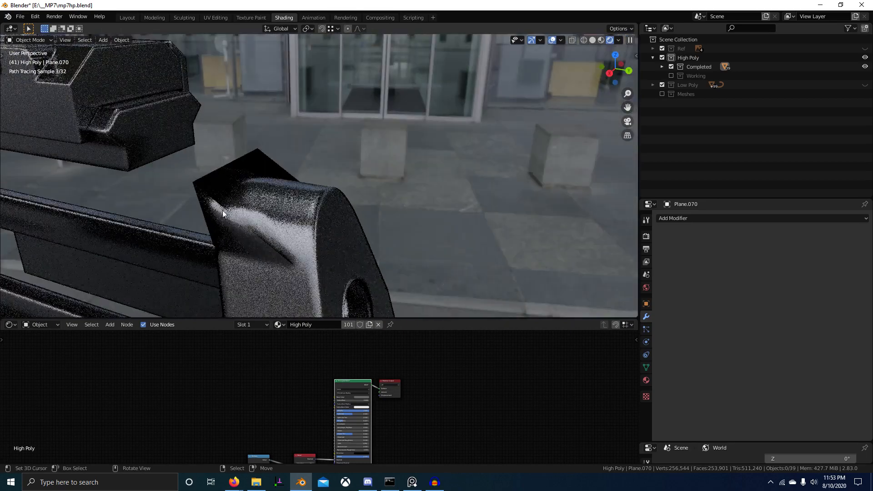
# Select the wedge's faces in Edit Mode and mark their edges as sharp.
pyautogui.press('Tab')
pyautogui.keyDown('shift'); pyautogui.click(214, 217); pyautogui.keyUp('shift')
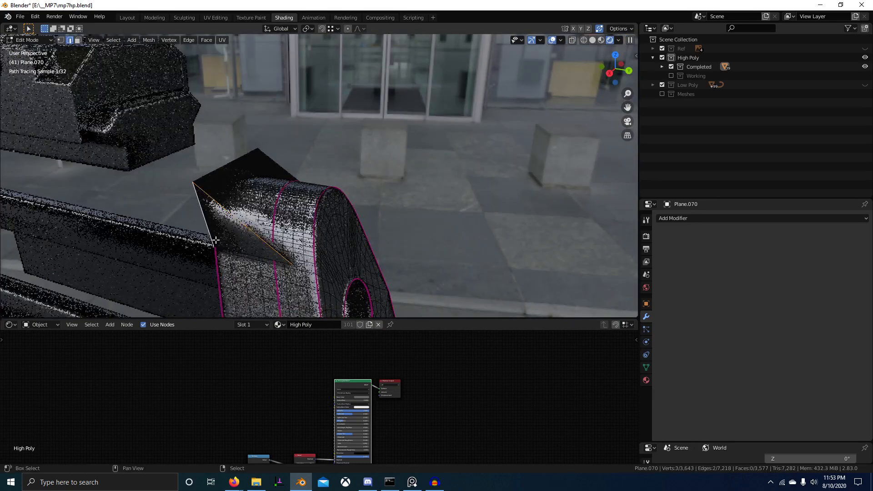
pyautogui.press('ctrl+KP_Add')
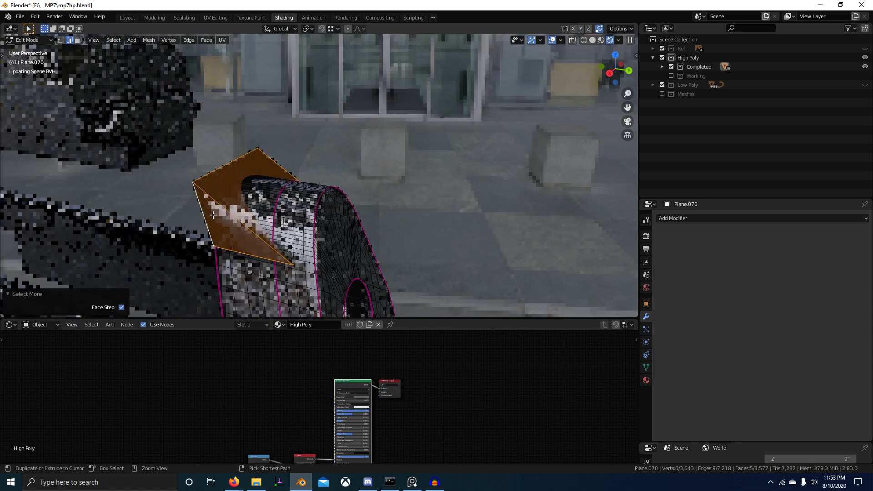
pyautogui.hotkey('ctrl', 'e')
pyautogui.click(214, 206)
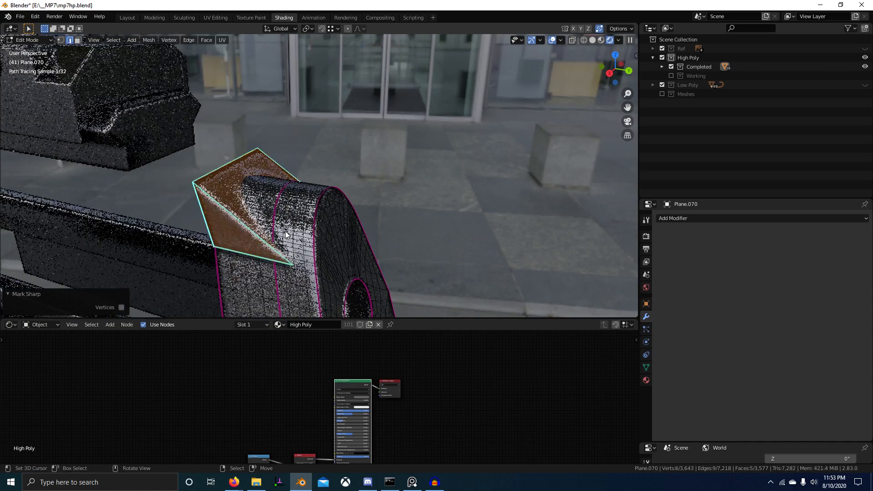
pyautogui.press('Tab')
# Inspect the wedge's rendered shading and edges where it meets the front plate in Edit, Vertex Paint and Object modes.
pyautogui.moveTo(301, 243); pyautogui.dragTo(405, 253, button='middle')
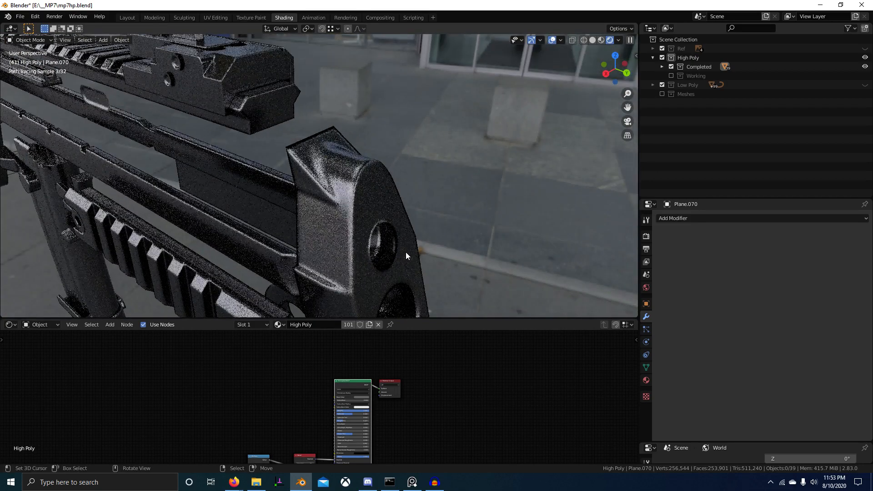
pyautogui.press('Tab')
pyautogui.click(305, 141)
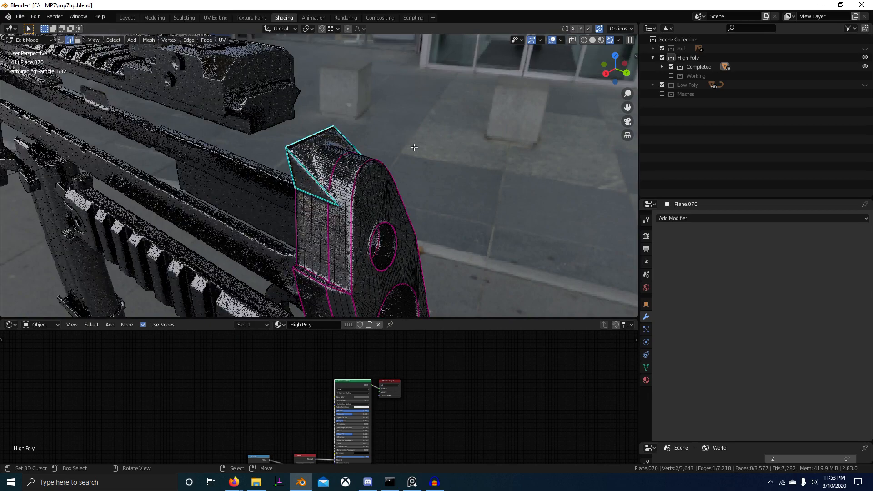
pyautogui.press('Tab')
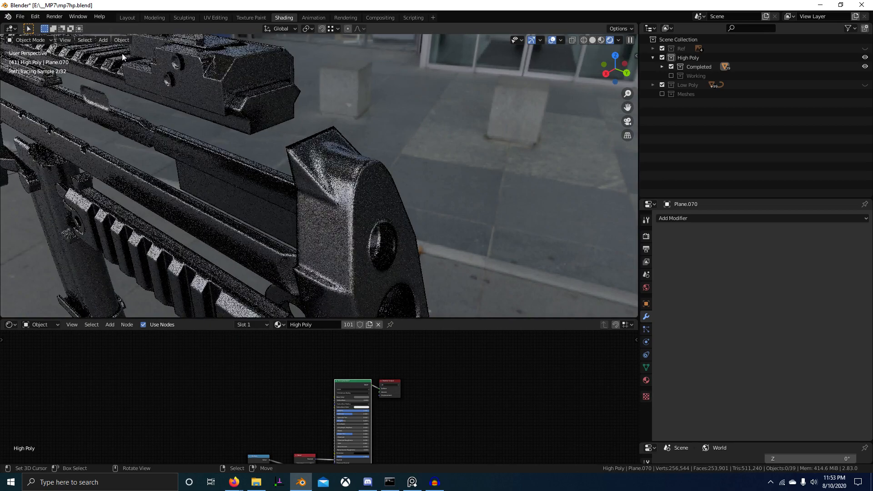
pyautogui.hotkey('ctrl', 'Tab')
pyautogui.click(395, 120)
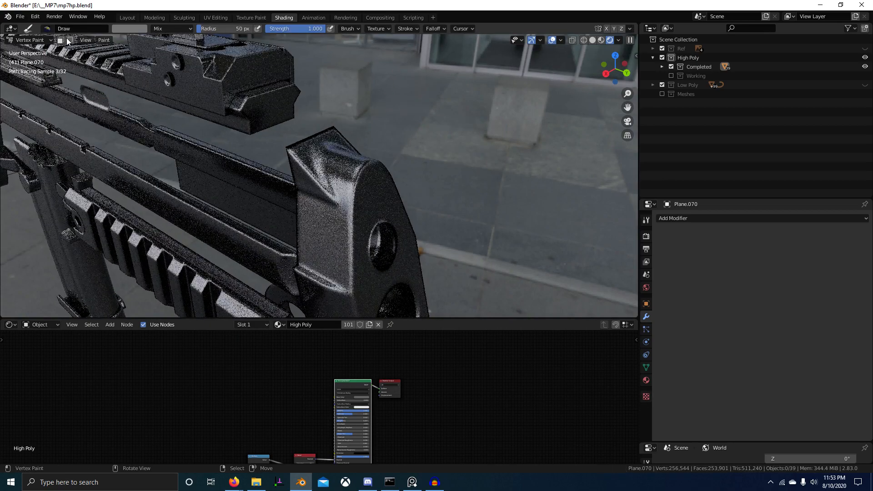
pyautogui.moveTo(71, 46)
pyautogui.mouseDown(button='middle')
pyautogui.moveTo(469, 117)
pyautogui.moveTo(438, 120)
pyautogui.mouseUp(button='middle')
pyautogui.scroll(4, 439, 145)
pyautogui.moveTo(314, 175); pyautogui.dragTo(335, 188, button='middle')
pyautogui.hotkey('ctrl', 'Tab')
pyautogui.click(255, 190)
pyautogui.moveTo(184, 190); pyautogui.dragTo(193, 203, button='middle')
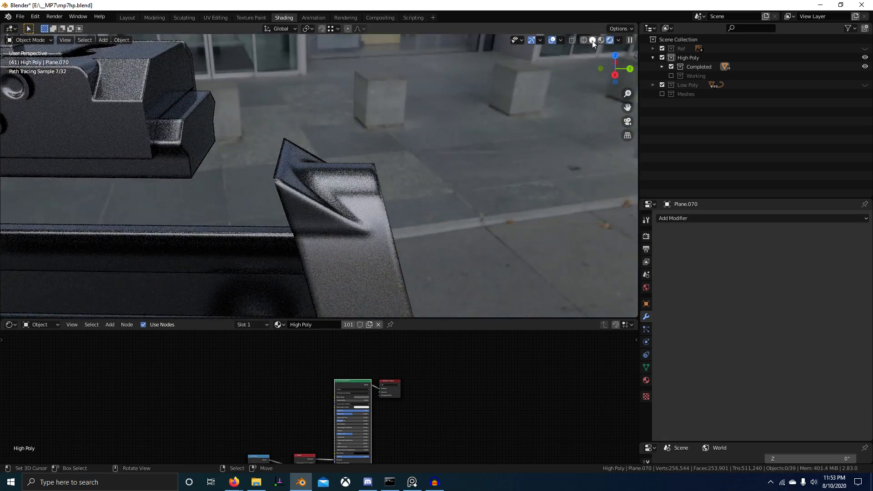
# Show the Working collection temporarily to examine the front plate's rendered shading against the rest of the gun.
pyautogui.click(591, 40)
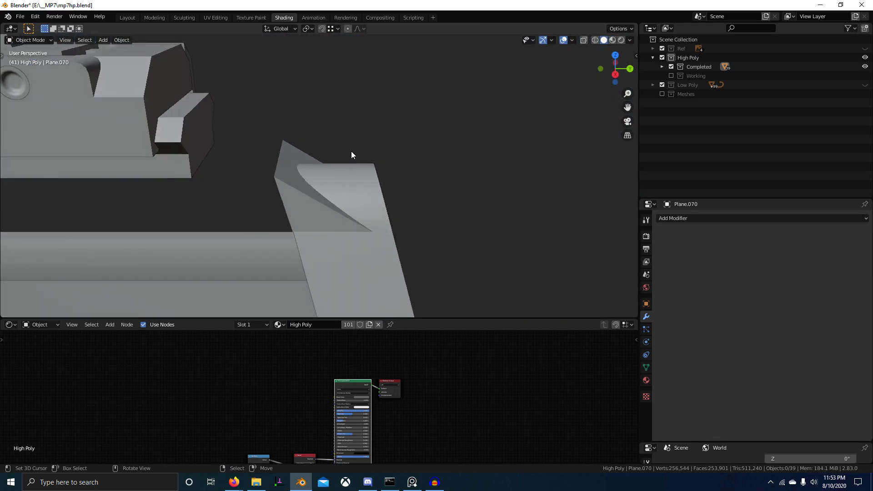
pyautogui.click(671, 76)
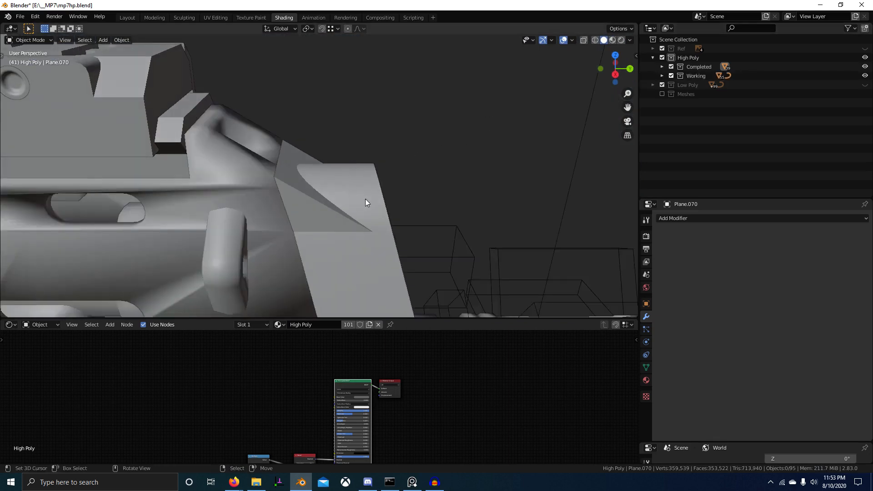
pyautogui.moveTo(367, 203); pyautogui.dragTo(335, 192, button='middle')
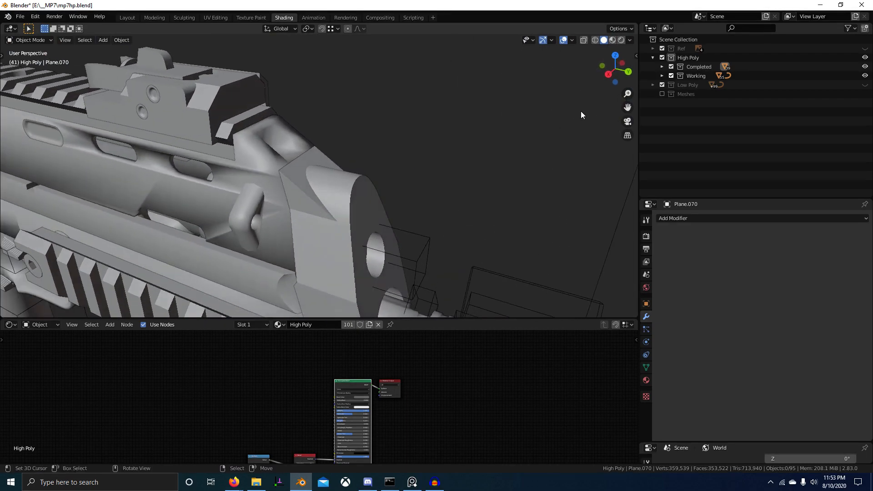
pyautogui.click(621, 40)
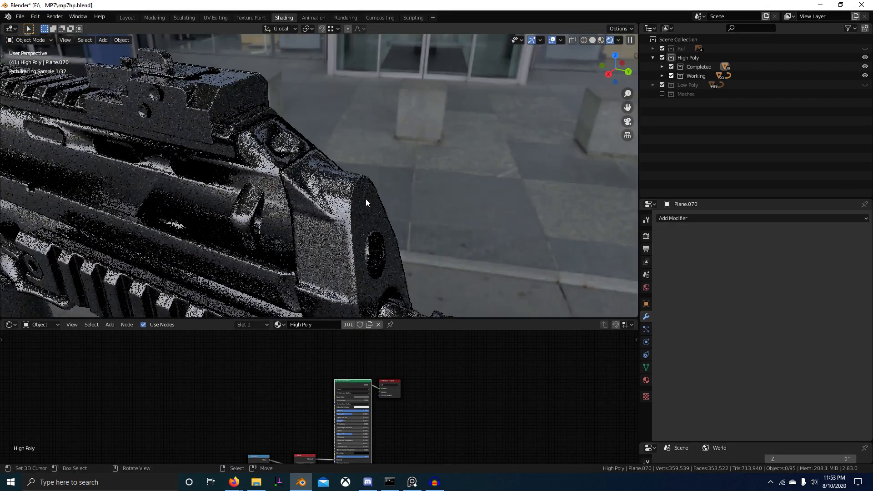
pyautogui.moveTo(350, 199)
pyautogui.mouseDown(button='middle')
pyautogui.moveTo(279, 203)
pyautogui.moveTo(349, 189)
pyautogui.mouseUp(button='middle')
pyautogui.scroll(2, 315, 191)
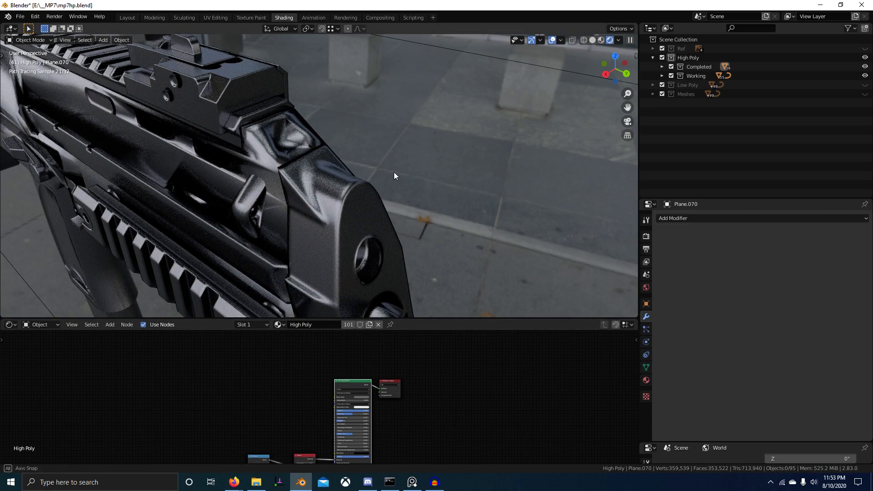
pyautogui.moveTo(394, 178); pyautogui.dragTo(510, 191, button='middle')
pyautogui.click(671, 76)
pyautogui.scroll(5, 369, 152)
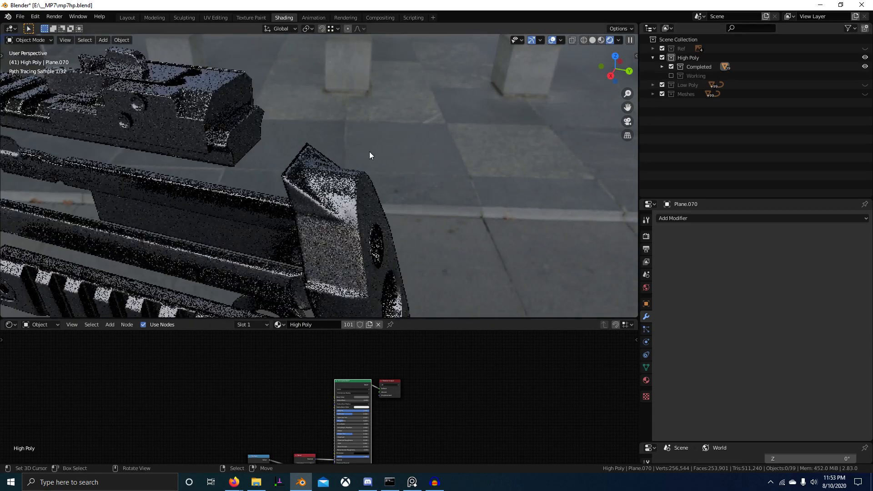
# Isolate the joined front plate in local view and select the wedge's edges in Edit Mode with solid shading.
pyautogui.click(299, 157)
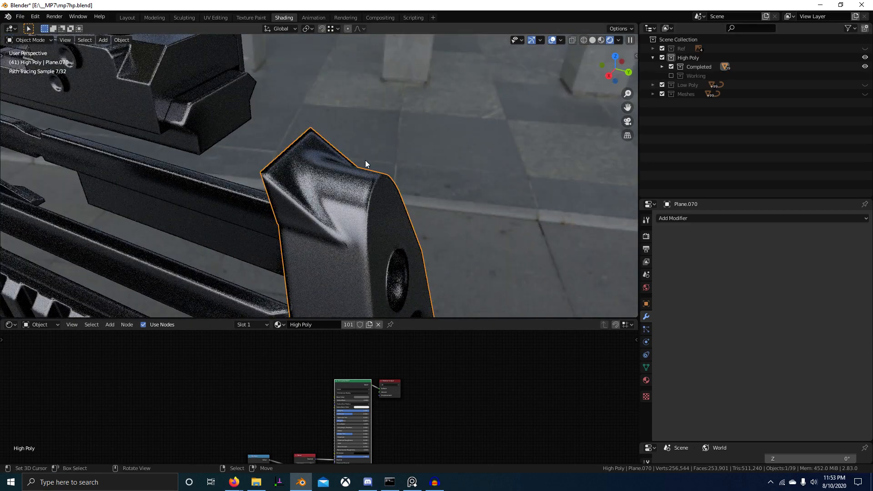
pyautogui.press('KP_Divide')
pyautogui.moveTo(365, 160)
pyautogui.mouseDown(button='middle')
pyautogui.moveTo(424, 250)
pyautogui.moveTo(403, 237)
pyautogui.mouseUp(button='middle')
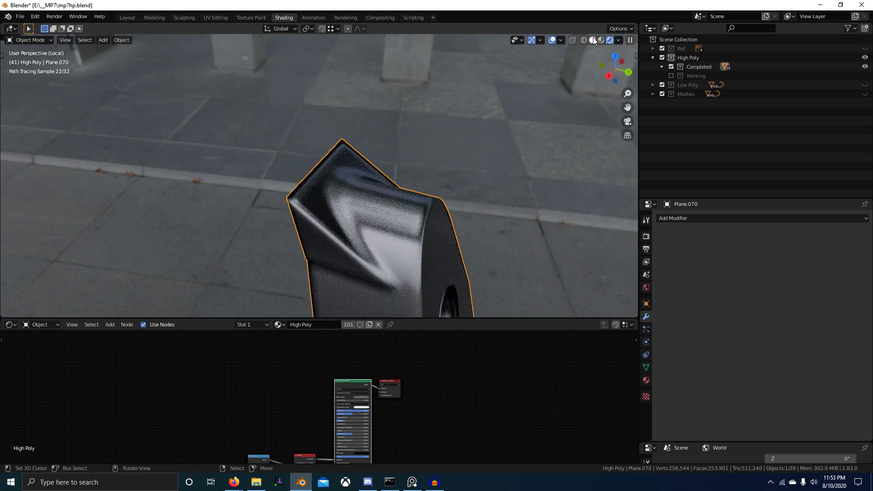
pyautogui.click(593, 40)
pyautogui.press('Tab')
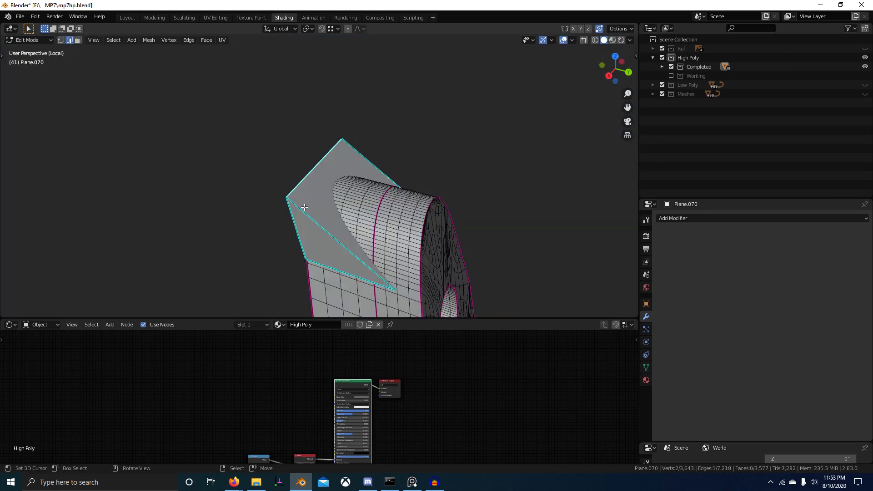
pyautogui.keyDown('shift'); pyautogui.click(348, 152); pyautogui.keyUp('shift')
pyautogui.moveTo(348, 151); pyautogui.dragTo(426, 154, button='middle')
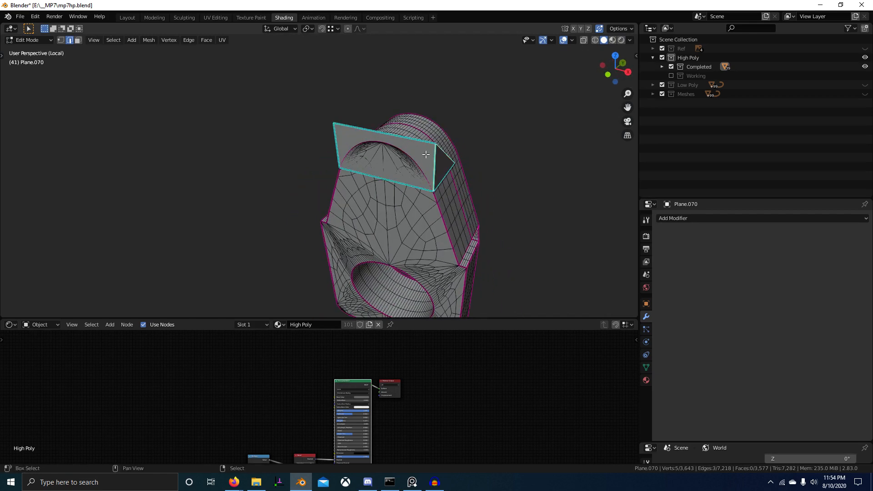
pyautogui.moveTo(403, 184); pyautogui.dragTo(366, 183, button='middle')
pyautogui.press('w')
pyautogui.click(382, 187)
pyautogui.hotkey('ctrl', 'z')
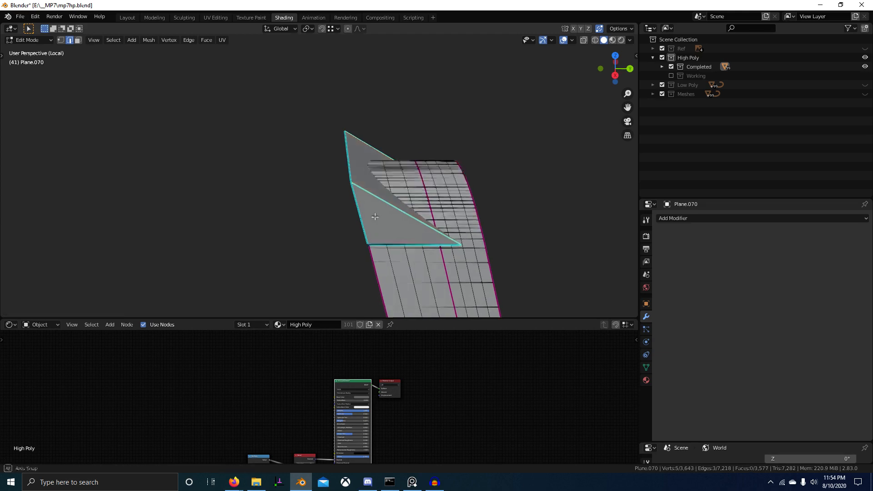
# Subdivide the wedge's edges to form an edge loop and slide it toward the pointed front edge with a factor of -0.465.
pyautogui.moveTo(392, 218); pyautogui.dragTo(395, 207, button='middle')
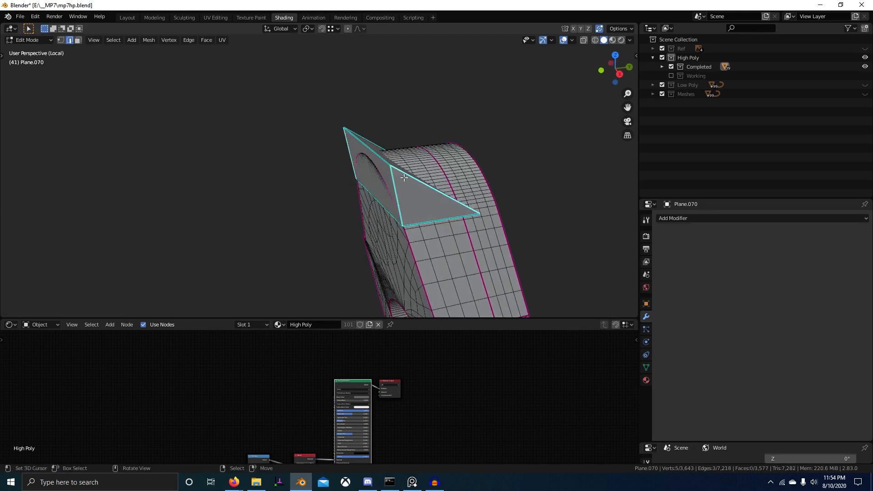
pyautogui.moveTo(404, 177); pyautogui.dragTo(371, 149, button='middle')
pyautogui.press('w')
pyautogui.click(372, 149)
pyautogui.keyDown('alt'); pyautogui.click(347, 233); pyautogui.keyUp('alt')
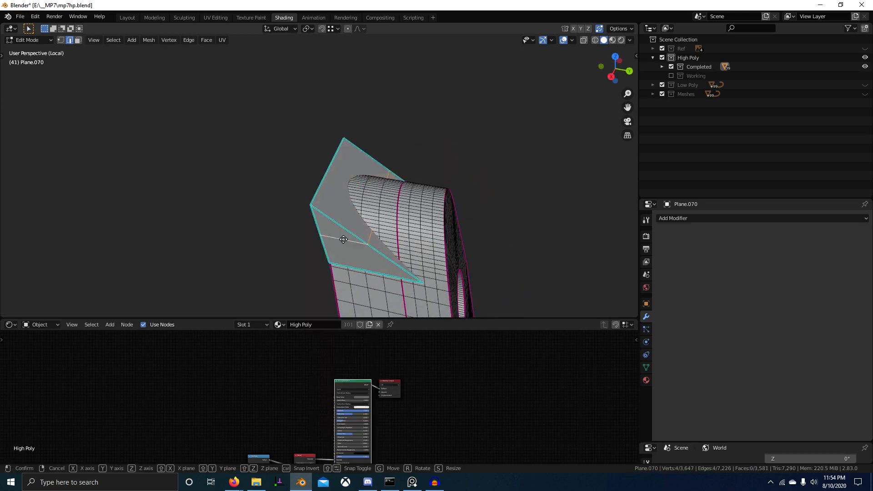
pyautogui.press('g')
pyautogui.press('g')
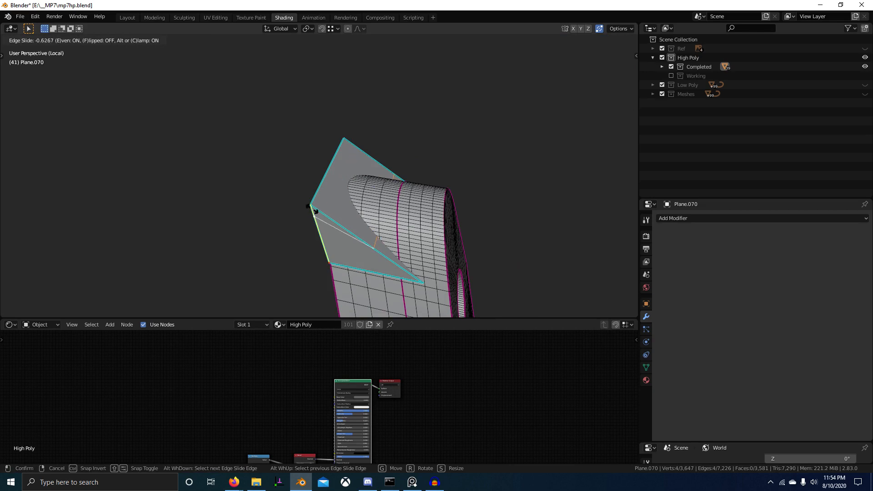
pyautogui.click(318, 214)
# Select the two vertices at the wedge's pointed front edge and switch to Vertex Paint mode.
pyautogui.moveTo(367, 241); pyautogui.dragTo(318, 188, button='middle')
pyautogui.scroll(2, 311, 184)
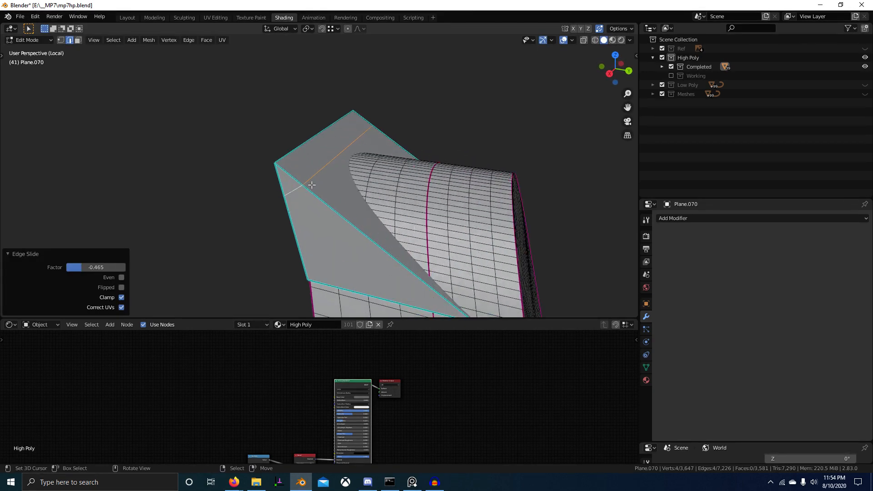
pyautogui.press('1')
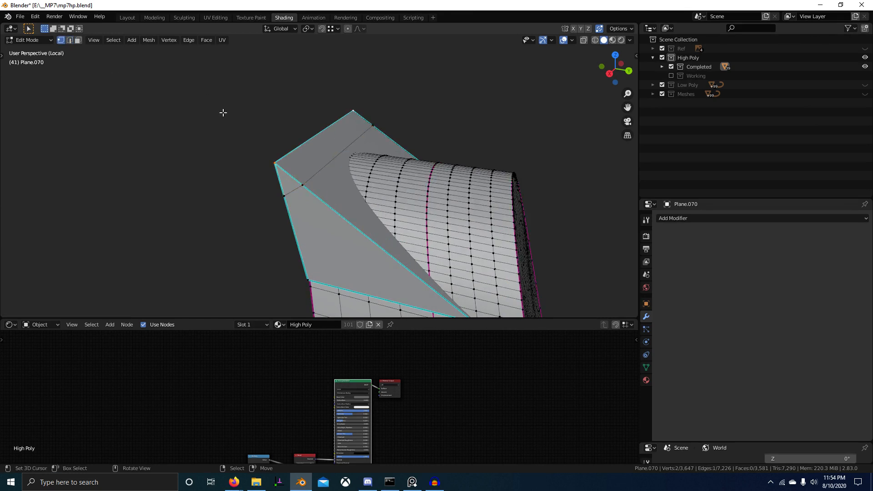
pyautogui.hotkey('ctrl', 'Tab')
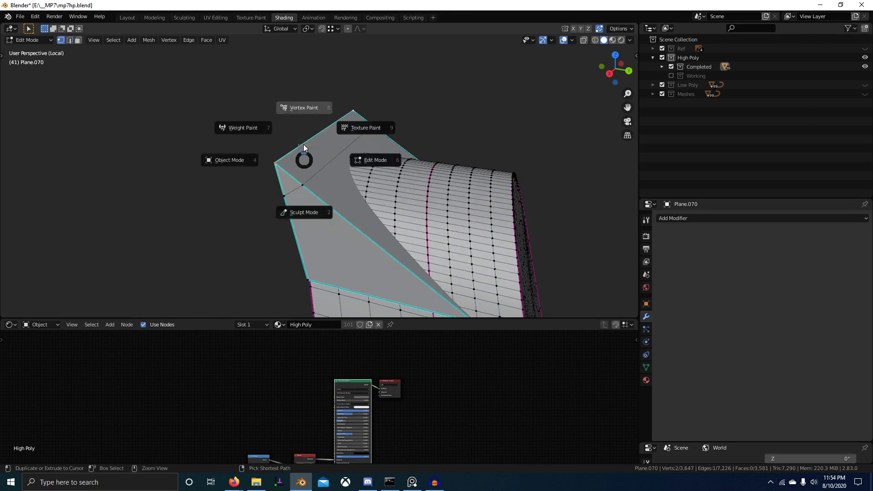
pyautogui.click(306, 89)
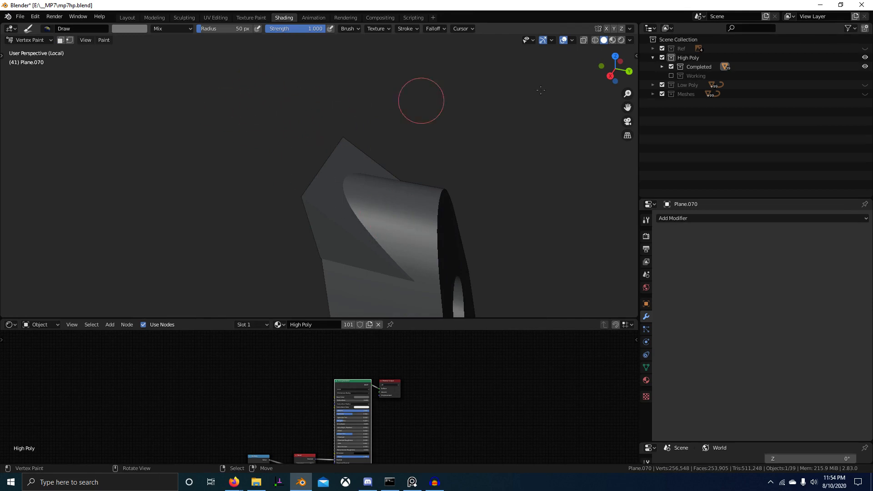
# Set the brush color to 0.25 for red, green and blue and fill the front plate in rendered view.
pyautogui.click(619, 40)
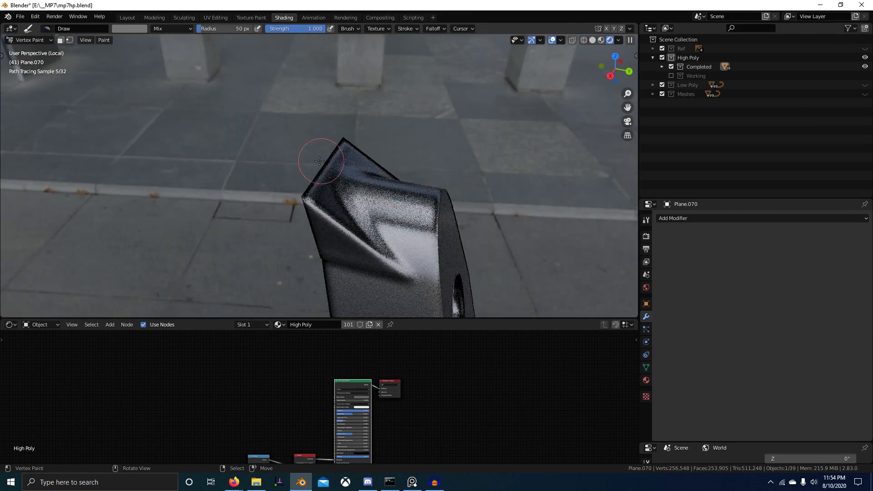
pyautogui.click(137, 28)
pyautogui.click(155, 138)
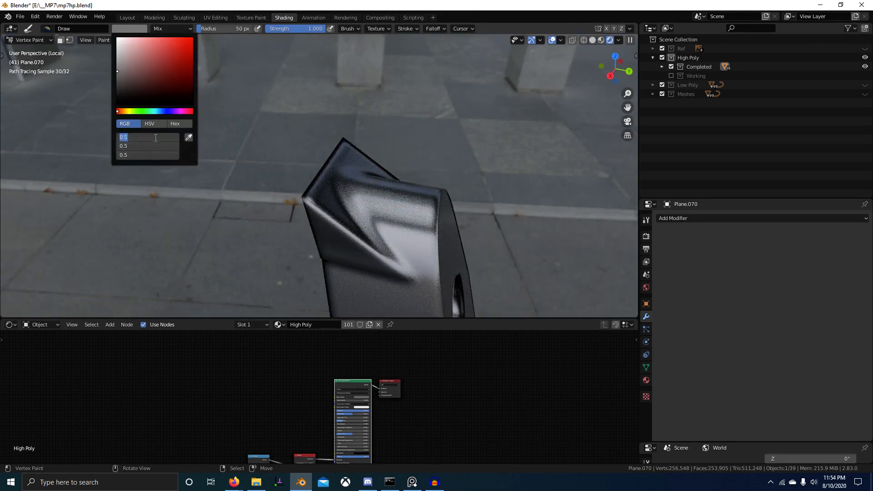
pyautogui.write('.25')
pyautogui.press('Return')
pyautogui.hotkey('shift', 'k')
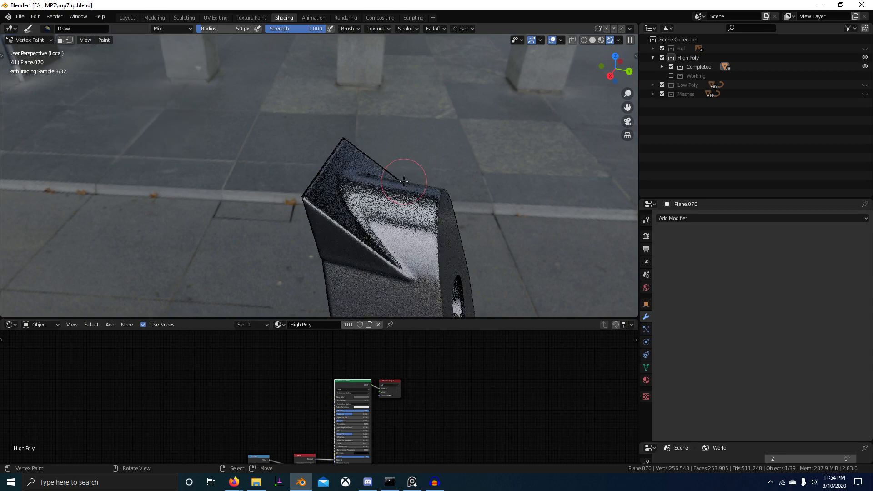
# Return to Object Mode and preview the vertex color node to inspect the fill on the front plate.
pyautogui.hotkey('ctrl', 'Tab')
pyautogui.scroll(-1, 337, 197)
pyautogui.moveTo(337, 196); pyautogui.dragTo(359, 182, button='middle')
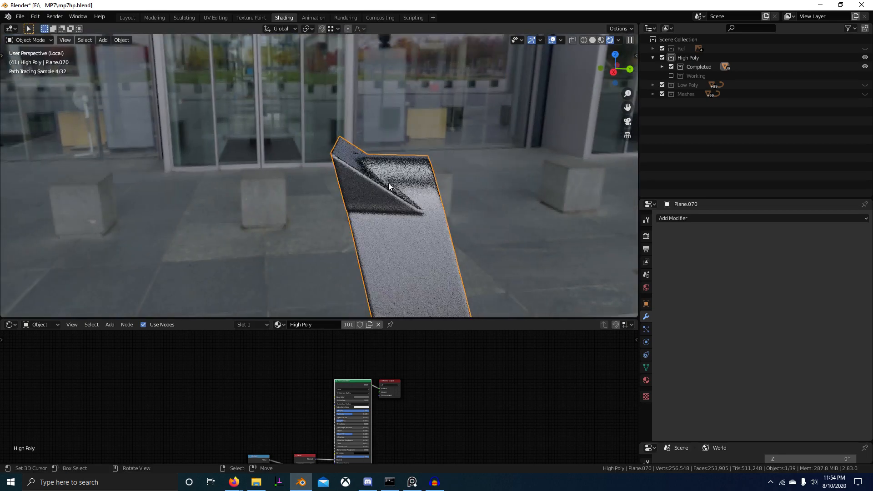
pyautogui.moveTo(181, 447); pyautogui.dragTo(236, 383, button='middle')
pyautogui.keyDown('ctrl'); pyautogui.keyDown('shift'); pyautogui.click(236, 404); pyautogui.keyUp('shift'); pyautogui.keyUp('ctrl')
pyautogui.scroll(3, 361, 247)
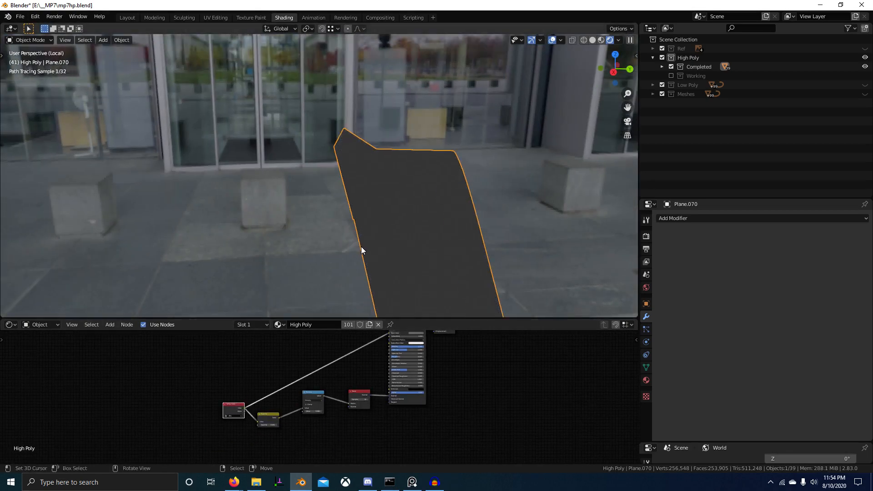
pyautogui.scroll(-1, 373, 222)
pyautogui.moveTo(376, 224); pyautogui.dragTo(328, 205, button='middle')
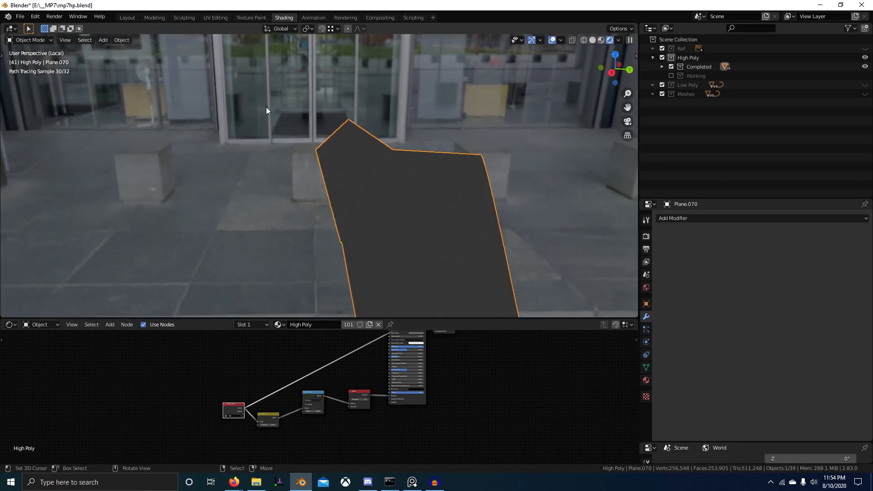
# Set the Vertex Paint brush color to 0.5 for red, green and blue and fill the whole front plate.
pyautogui.hotkey('ctrl', 'Tab')
pyautogui.click(142, 29)
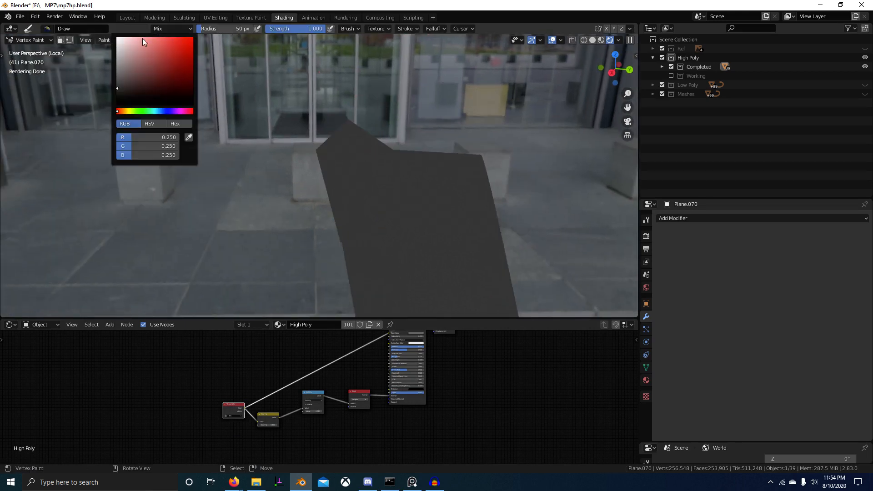
pyautogui.moveTo(161, 137); pyautogui.dragTo(161, 157)
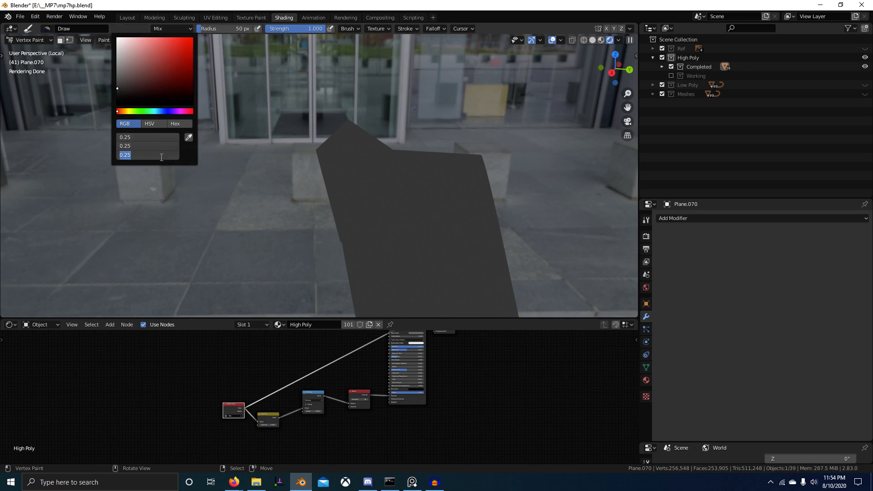
pyautogui.write('.5')
pyautogui.press('Return')
pyautogui.hotkey('shift', 'k')
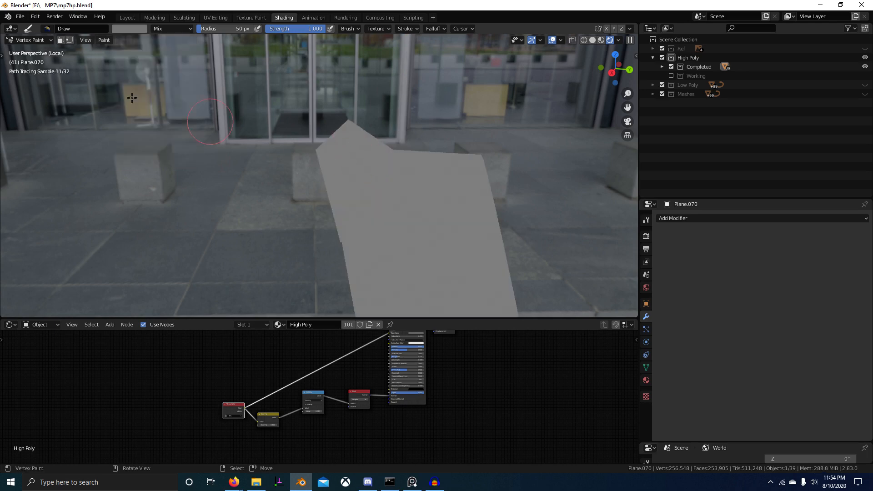
# Restrict painting to the selected wedge vertices and set the brush color to 0.25 for red, green and blue.
pyautogui.click(69, 39)
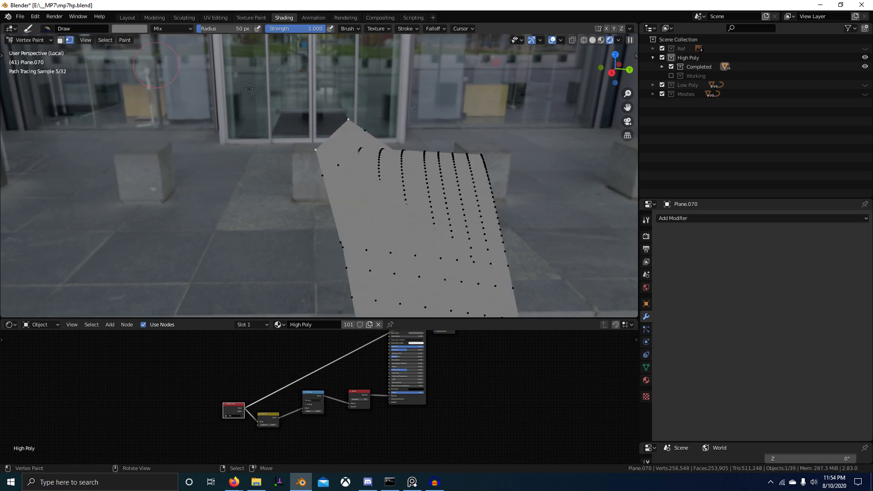
pyautogui.click(128, 29)
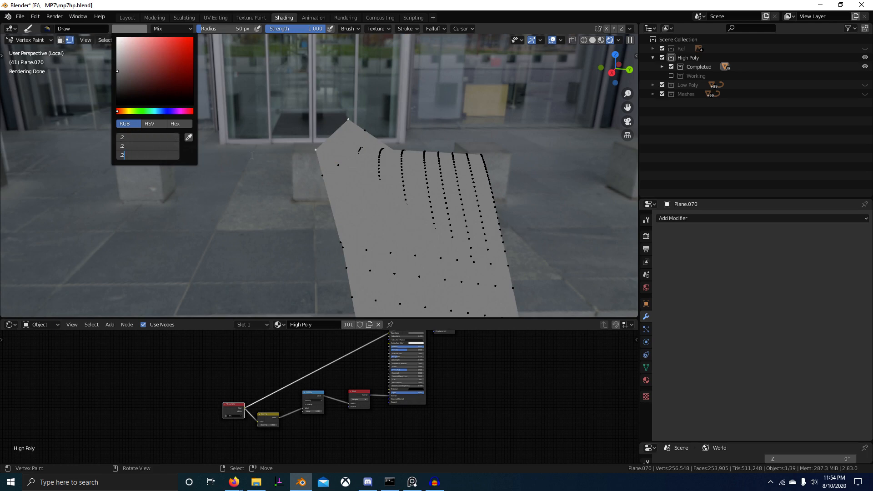
pyautogui.press('Return')
# Preview the main shader node again and inspect the wedge's rendered shading around the selected vertices.
pyautogui.click(601, 40)
pyautogui.scroll(1, 438, 145)
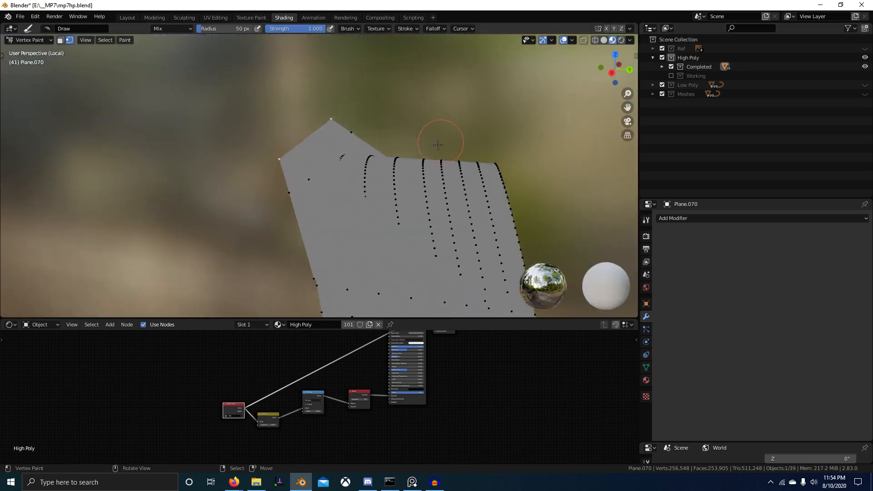
pyautogui.moveTo(438, 145); pyautogui.dragTo(431, 154, button='middle')
pyautogui.click(622, 40)
pyautogui.moveTo(428, 363); pyautogui.dragTo(388, 417, button='middle')
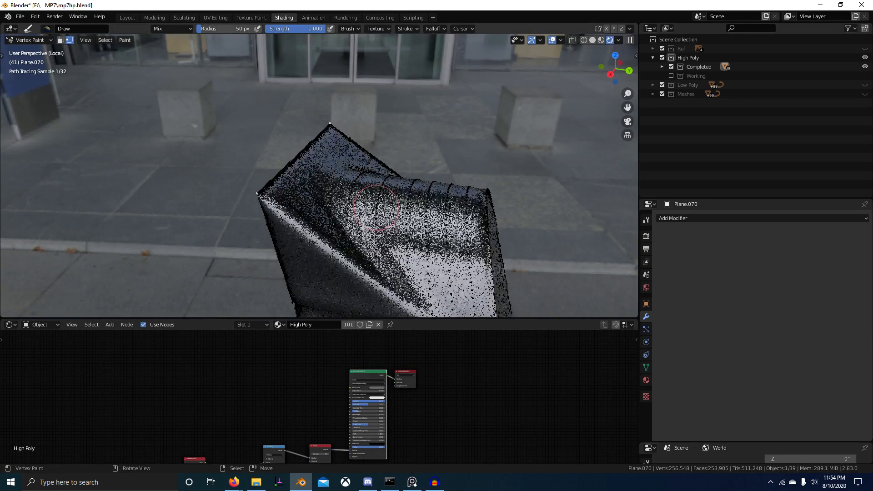
pyautogui.moveTo(326, 210); pyautogui.dragTo(350, 291, button='middle')
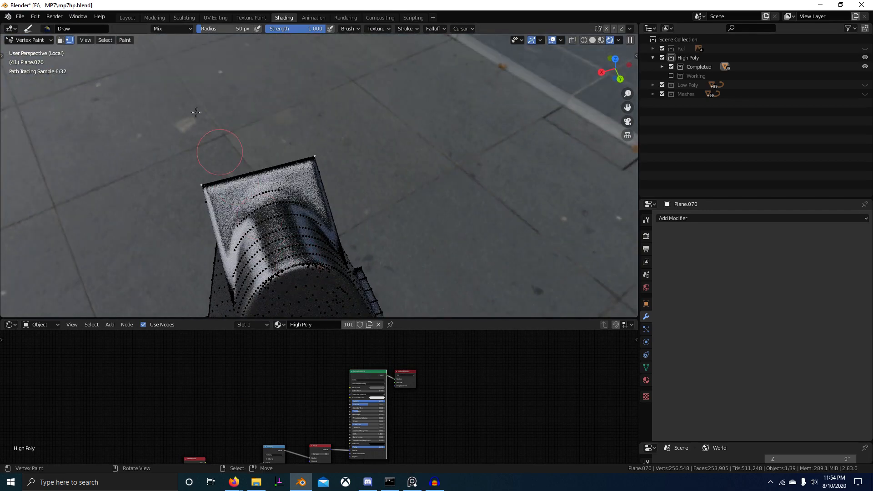
# Set the brush color to 0.05 for red, green and blue and fill the wedge's selected front-edge vertices.
pyautogui.click(123, 28)
pyautogui.click(149, 137)
pyautogui.write('.')
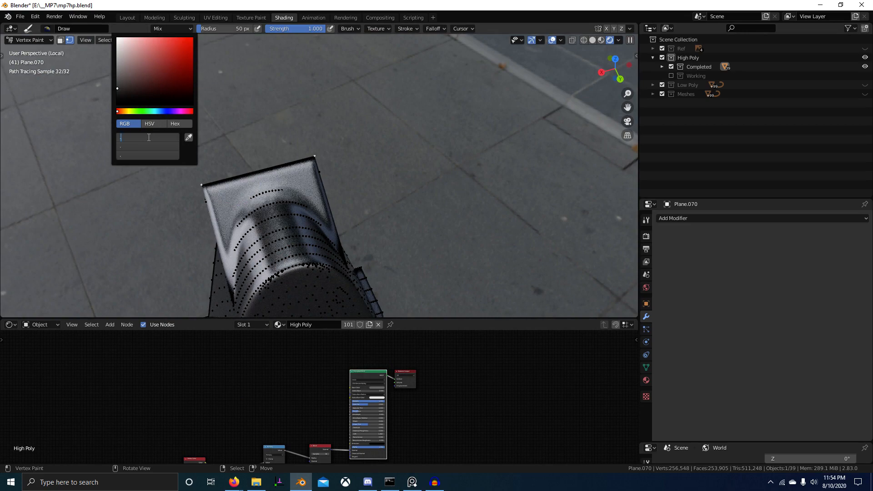
pyautogui.write('05')
pyautogui.press('Return')
pyautogui.hotkey('shift', 'k')
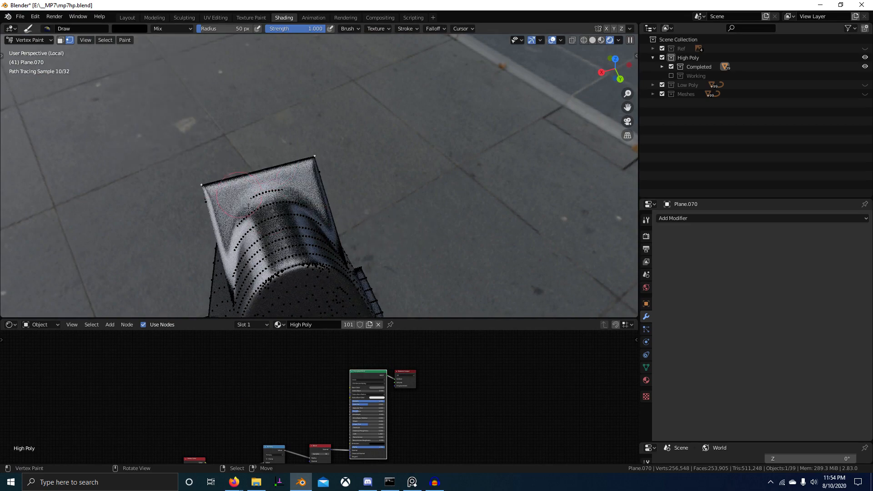
pyautogui.moveTo(248, 209); pyautogui.dragTo(246, 191, button='middle')
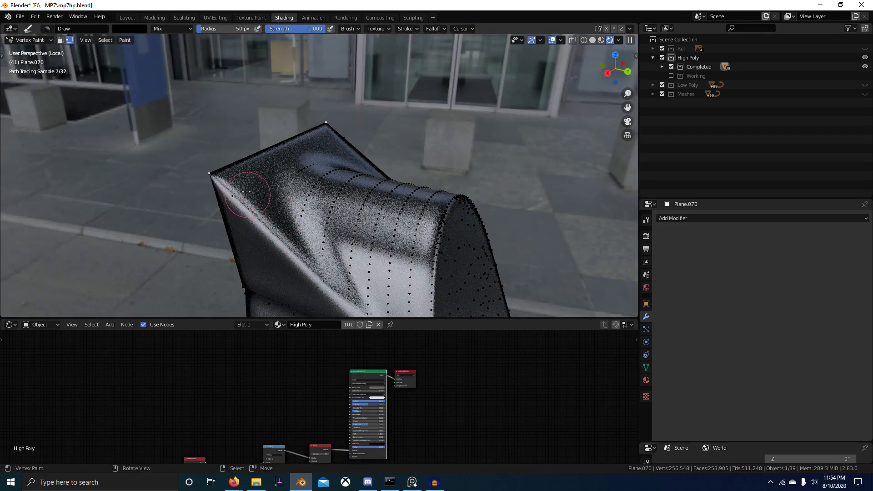
# Set the Vertex Paint brush color to 0.25 for red, green and blue, fill the selected front-edge vertices and return to Object Mode.
pyautogui.click(144, 30)
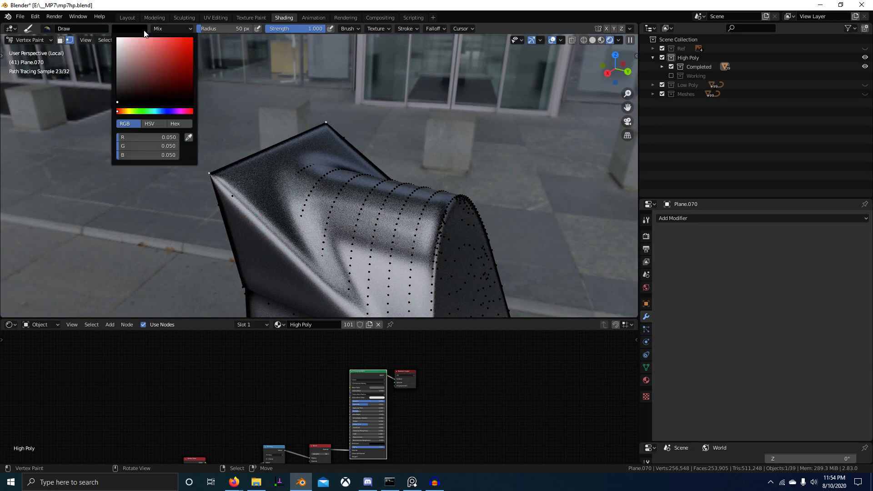
pyautogui.moveTo(143, 153); pyautogui.dragTo(141, 116)
pyautogui.write('.25')
pyautogui.press('Return')
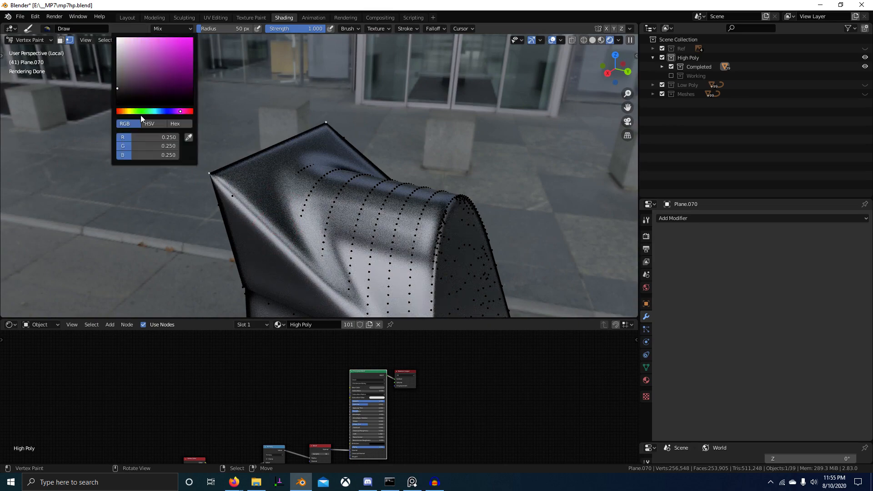
pyautogui.hotkey('shift', 'k')
pyautogui.scroll(-3, 200, 234)
pyautogui.hotkey('ctrl', 'Tab')
pyautogui.moveTo(199, 233)
pyautogui.mouseDown(button='middle')
pyautogui.moveTo(267, 263)
pyautogui.moveTo(255, 262)
pyautogui.mouseUp(button='middle')
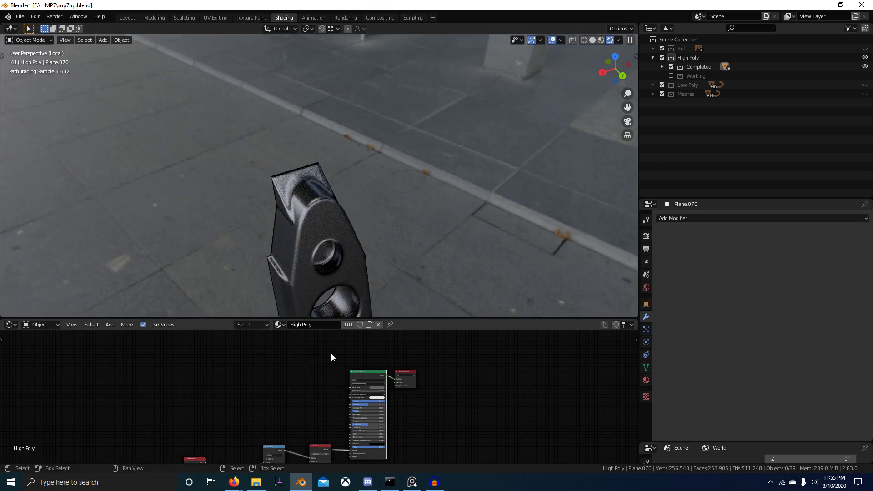
pyautogui.moveTo(366, 257); pyautogui.dragTo(413, 226, button='middle')
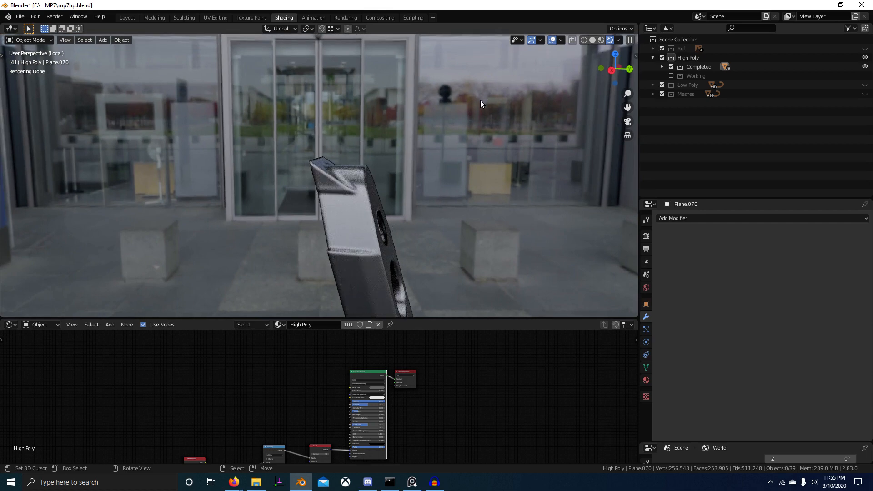
# Open the part for face editing and select the upper and lower faces of the wedge's front plate.
pyautogui.moveTo(432, 137)
pyautogui.mouseDown(button='middle')
pyautogui.moveTo(378, 164)
pyautogui.moveTo(414, 182)
pyautogui.moveTo(409, 190)
pyautogui.moveTo(457, 196)
pyautogui.moveTo(401, 200)
pyautogui.moveTo(380, 176)
pyautogui.moveTo(337, 165)
pyautogui.moveTo(353, 155)
pyautogui.mouseUp(button='middle')
pyautogui.click(319, 177)
pyautogui.press('Tab')
pyautogui.press('3')
pyautogui.click(375, 178)
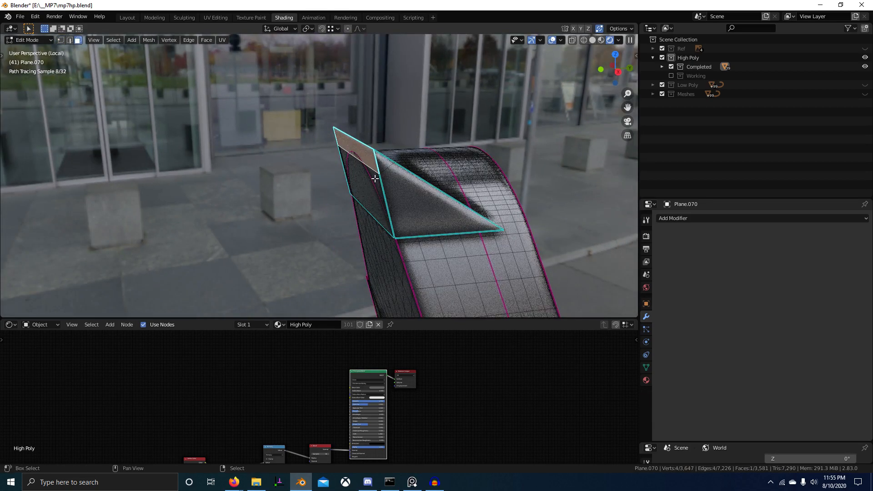
pyautogui.keyDown('shift'); pyautogui.rightClick(376, 184); pyautogui.keyUp('shift')
pyautogui.scroll(-3, 371, 191)
pyautogui.moveTo(369, 193); pyautogui.dragTo(334, 141, button='middle')
pyautogui.scroll(6, 363, 195)
pyautogui.moveTo(328, 125); pyautogui.dragTo(337, 178, button='middle')
# Merge the vertices of the selected front-plate faces by distance with a 0.001 cm threshold.
pyautogui.press('g')
pyautogui.press('x')
pyautogui.click(315, 165)
pyautogui.click(305, 179)
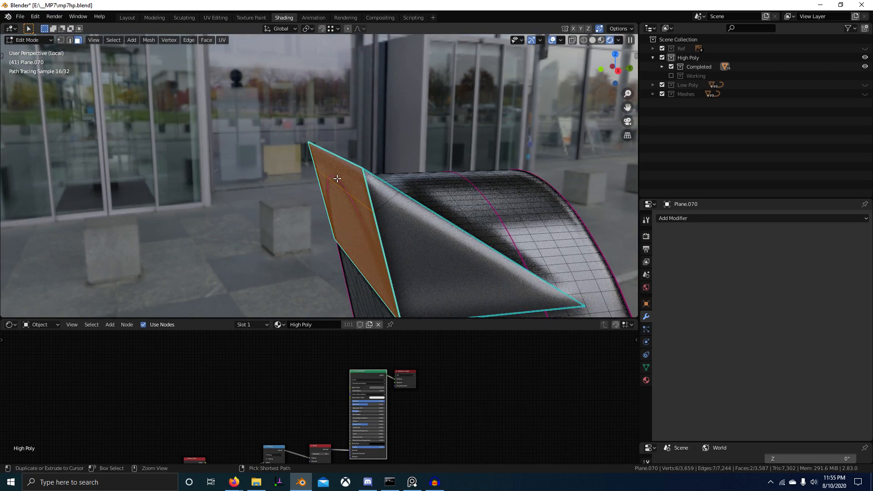
pyautogui.press('m')
pyautogui.click(340, 178)
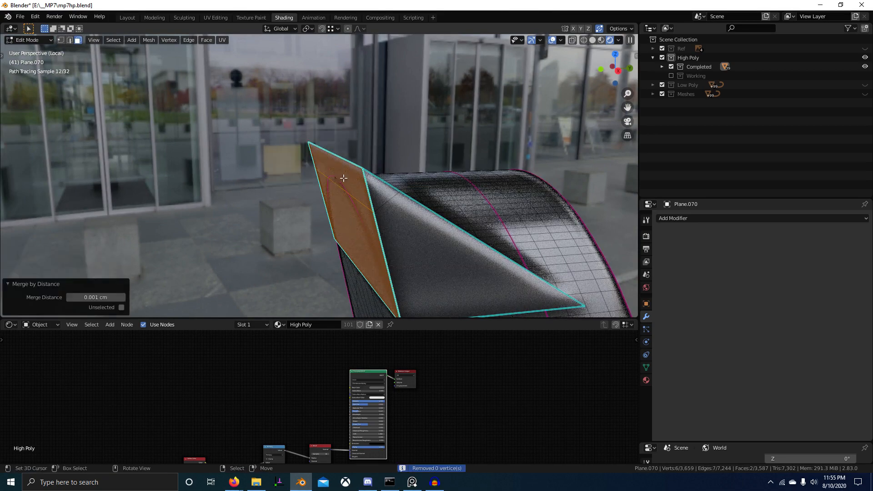
# Extrude the wedge's upper front face outward by -0.064639 cm along Y to form a thin lip.
pyautogui.click(348, 178)
pyautogui.click(341, 177)
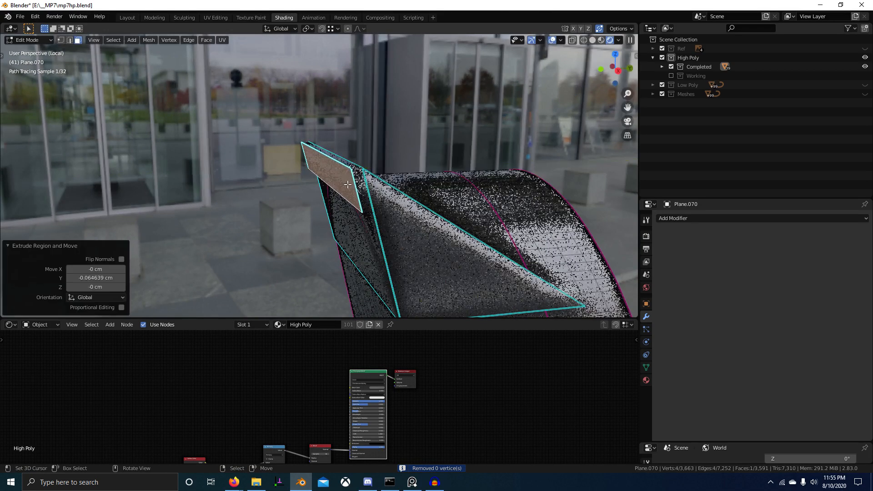
pyautogui.moveTo(341, 177); pyautogui.dragTo(259, 227, button='middle')
# Mark the two short edges at the extruded lip's upper corners as sharp.
pyautogui.press('2')
pyautogui.rightClick(314, 173)
pyautogui.moveTo(266, 139); pyautogui.dragTo(286, 200, button='middle')
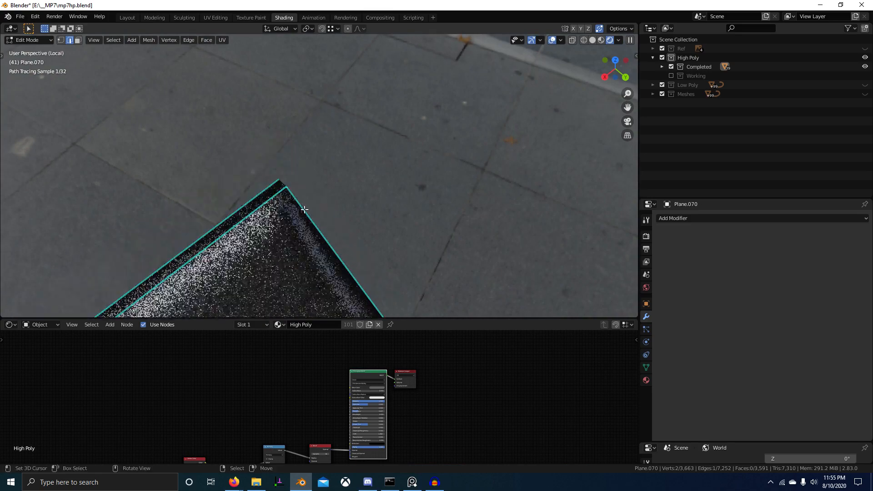
pyautogui.keyDown('shift'); pyautogui.rightClick(286, 200); pyautogui.keyUp('shift')
pyautogui.hotkey('ctrl', 'e')
pyautogui.click(354, 195)
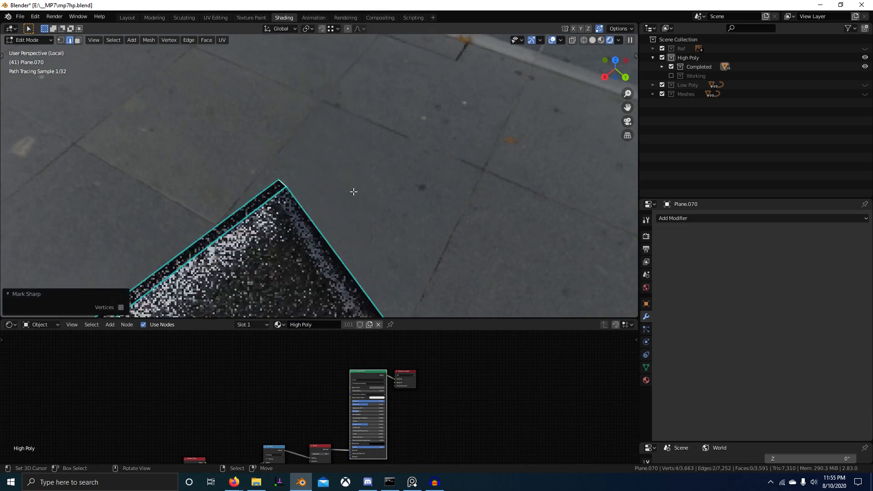
# Select the edges around the extruded lip's underside and mark them as sharp.
pyautogui.moveTo(354, 194); pyautogui.dragTo(301, 160, button='middle')
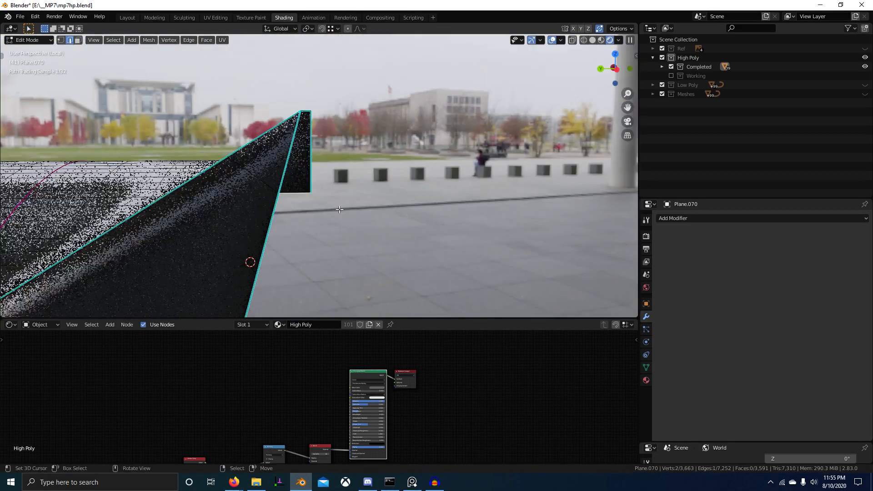
pyautogui.rightClick(298, 188)
pyautogui.moveTo(496, 196); pyautogui.dragTo(392, 171, button='middle')
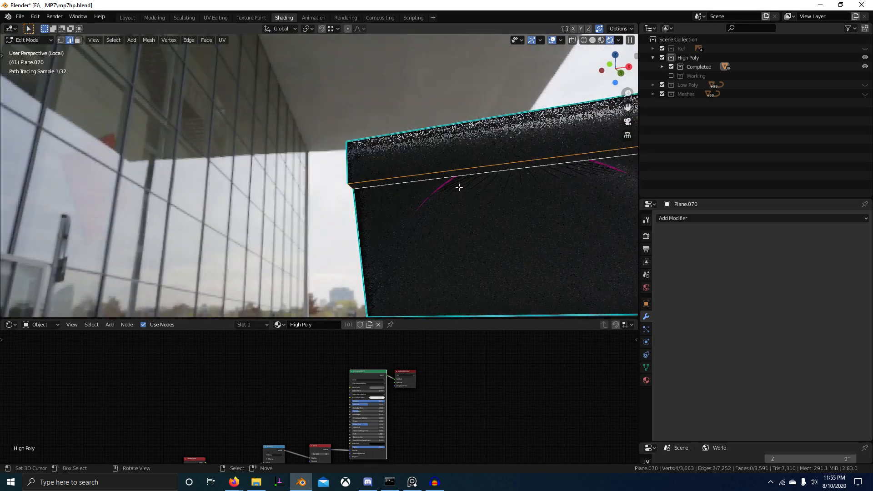
pyautogui.moveTo(458, 187); pyautogui.dragTo(440, 154, button='middle')
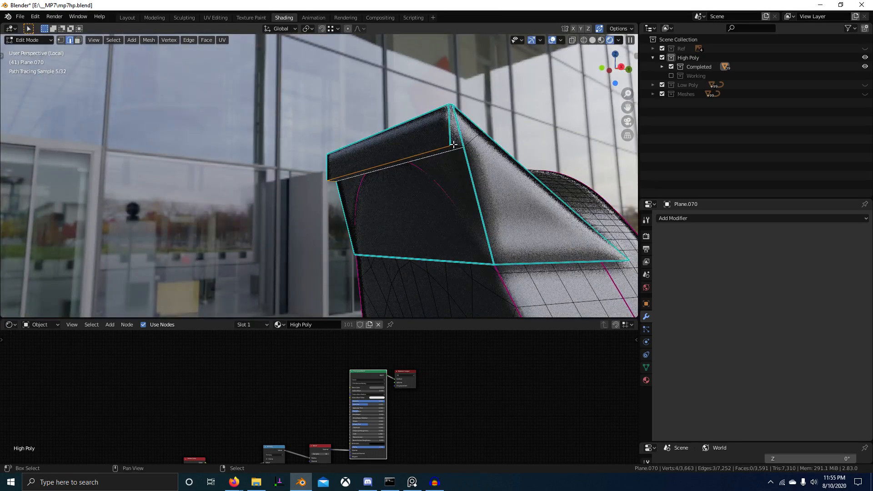
pyautogui.keyDown('shift'); pyautogui.click(454, 145); pyautogui.keyUp('shift')
pyautogui.hotkey('ctrl', 'e')
pyautogui.click(432, 195)
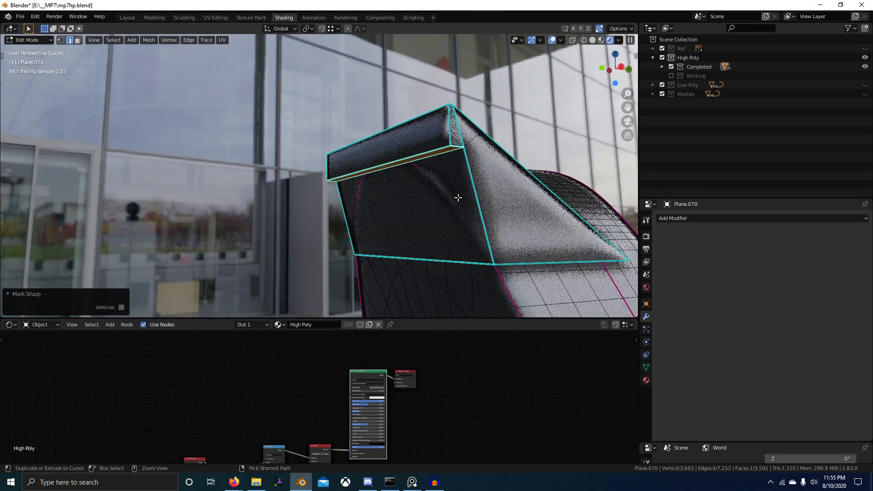
# Select everything linked to the lip, and fill it in Vertex Paint with 0.5 for red, green and blue.
pyautogui.hotkey('ctrl', 'l')
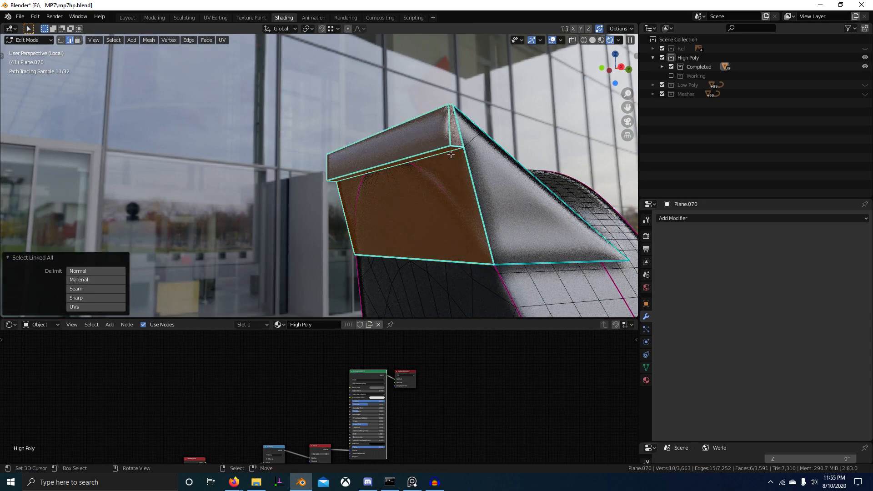
pyautogui.moveTo(450, 154); pyautogui.dragTo(413, 184, button='middle')
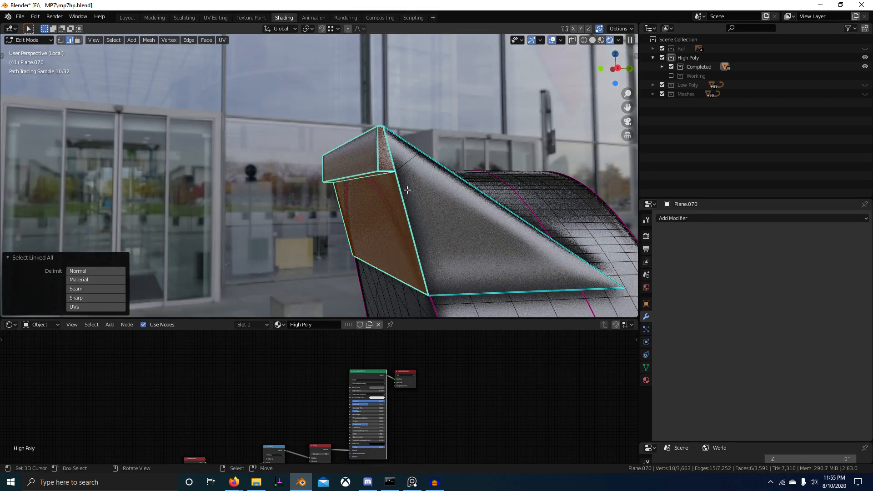
pyautogui.hotkey('ctrl', 'Tab')
pyautogui.click(331, 190)
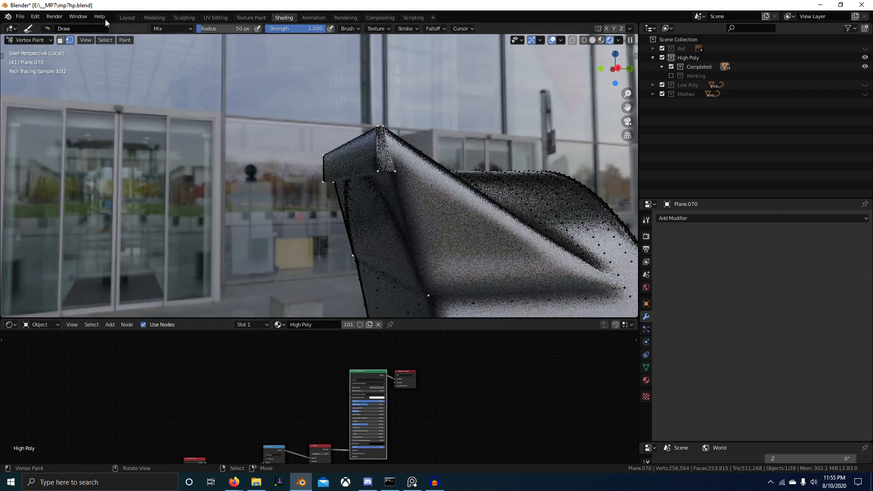
pyautogui.click(129, 28)
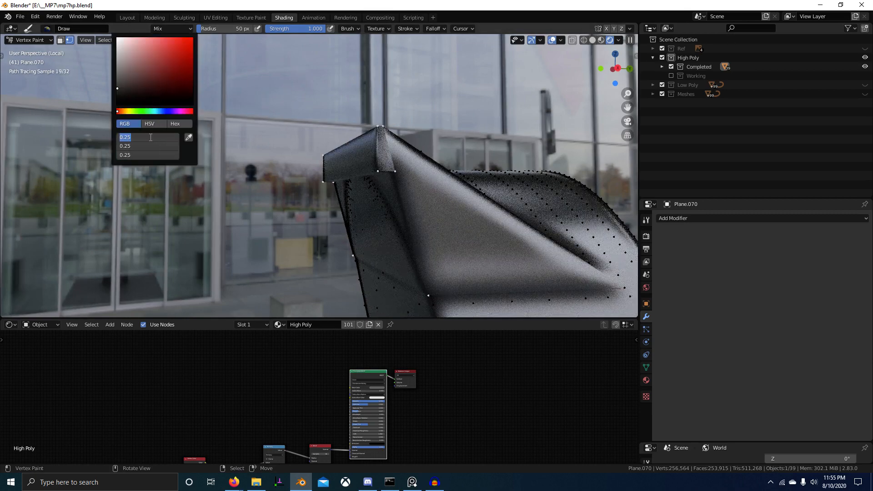
pyautogui.moveTo(397, 221)
pyautogui.mouseDown(button='middle')
pyautogui.moveTo(395, 253)
pyautogui.moveTo(435, 258)
pyautogui.moveTo(416, 231)
pyautogui.mouseUp(button='middle')
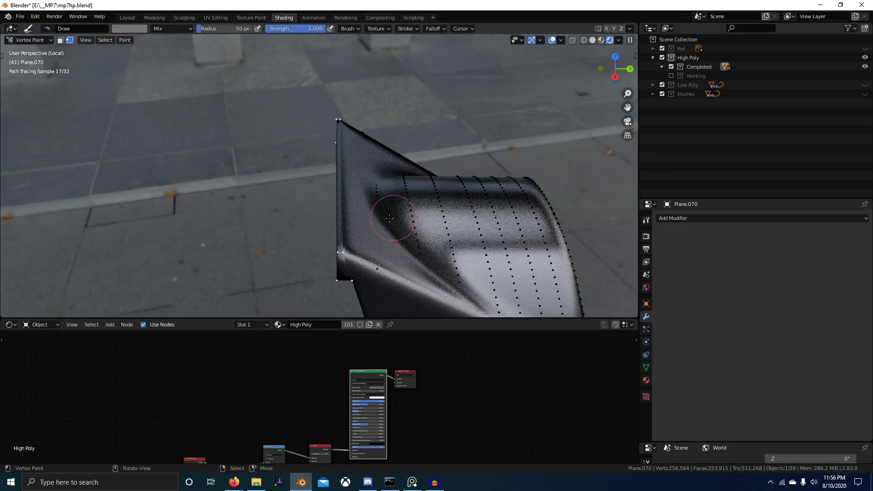
# Select the vertices at the lip's upper corners, switch to a near-black brush color and fill them.
pyautogui.scroll(2, 389, 218)
pyautogui.scroll(-1, 399, 236)
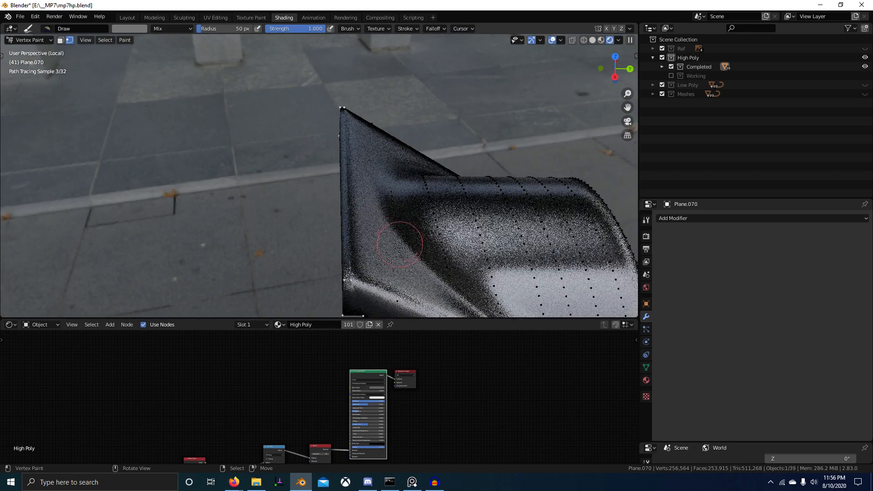
pyautogui.rightClick(346, 280)
pyautogui.keyDown('shift'); pyautogui.rightClick(340, 108); pyautogui.keyUp('shift')
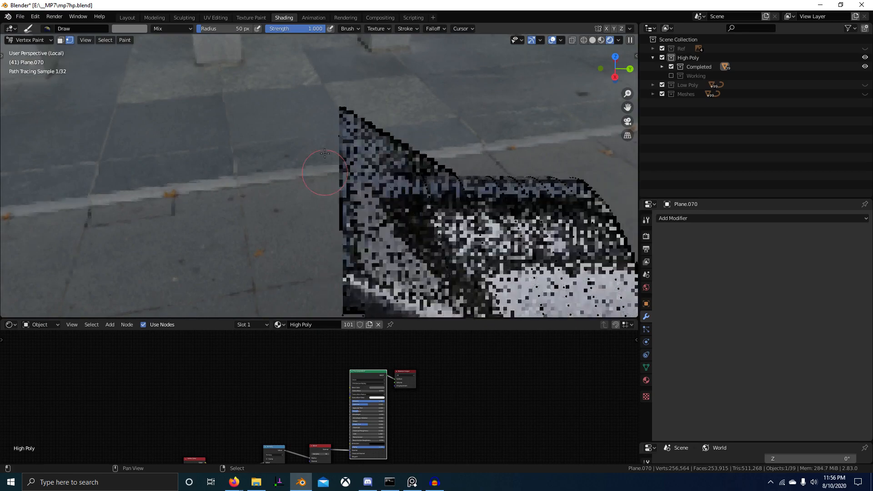
pyautogui.keyDown('shift'); pyautogui.rightClick(344, 109); pyautogui.keyUp('shift')
pyautogui.click(136, 29)
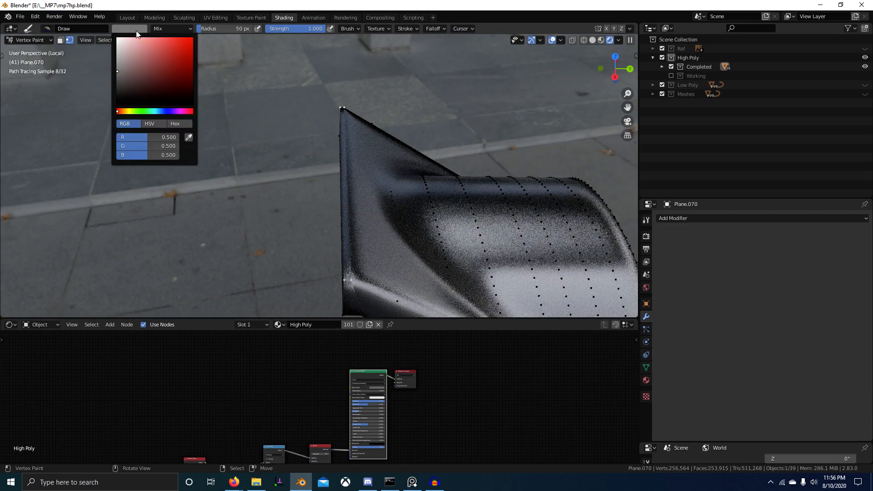
pyautogui.press('Return')
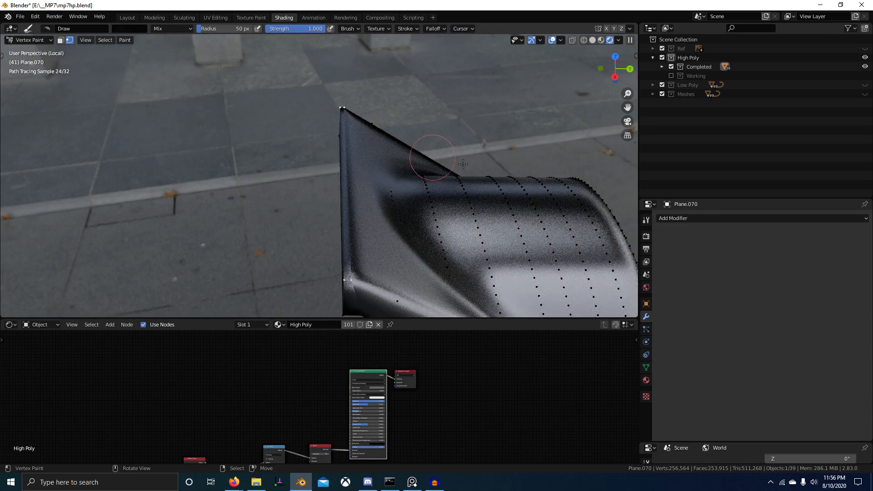
pyautogui.moveTo(467, 177); pyautogui.dragTo(463, 195)
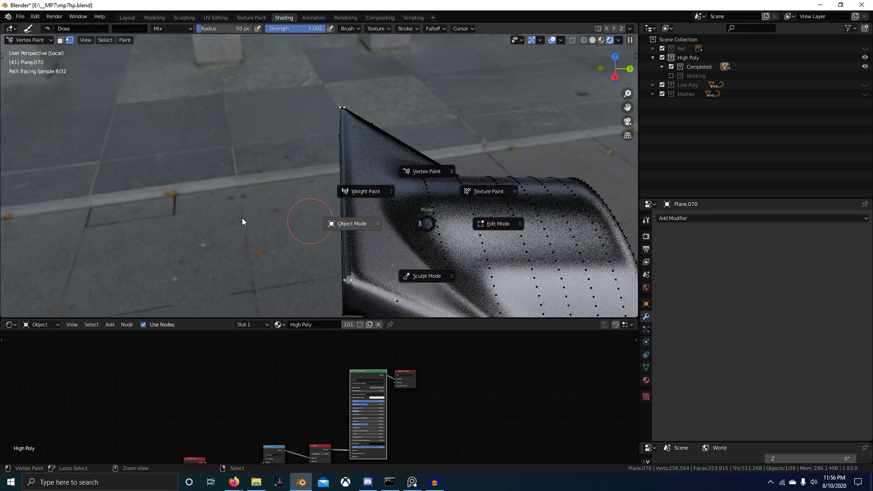
# Return to Object Mode and inspect the rendered bevel shading on the wedge's lip and side edges.
pyautogui.click(242, 219)
pyautogui.scroll(-4, 350, 245)
pyautogui.hotkey('alt', 'a')
pyautogui.moveTo(353, 246); pyautogui.dragTo(233, 266, button='middle')
pyautogui.scroll(4, 300, 209)
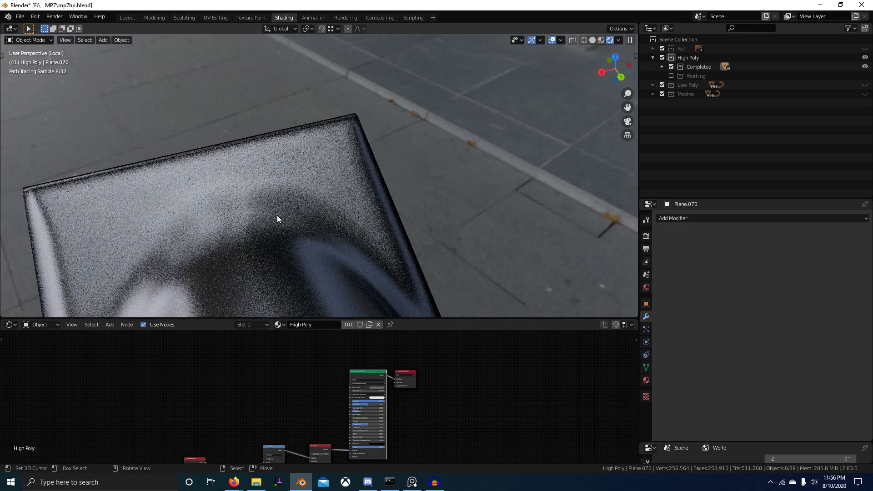
pyautogui.moveTo(350, 173); pyautogui.dragTo(469, 153, button='middle')
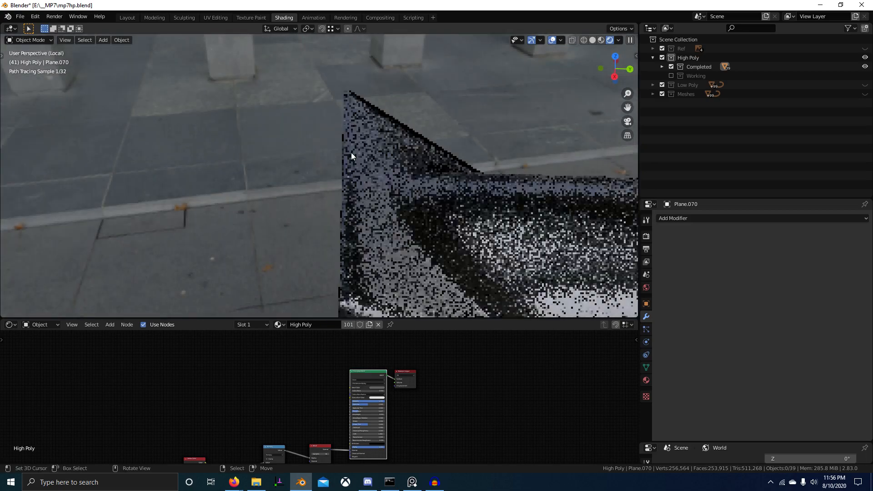
pyautogui.keyDown('shift'); pyautogui.moveTo(351, 152); pyautogui.dragTo(300, 107, button='middle'); pyautogui.keyUp('shift')
pyautogui.moveTo(339, 145)
pyautogui.mouseDown(button='middle')
pyautogui.moveTo(395, 138)
pyautogui.moveTo(361, 181)
pyautogui.moveTo(377, 219)
pyautogui.mouseUp(button='middle')
# Merge all of the part's vertices by distance with a 0.001 cm threshold.
pyautogui.press('Tab')
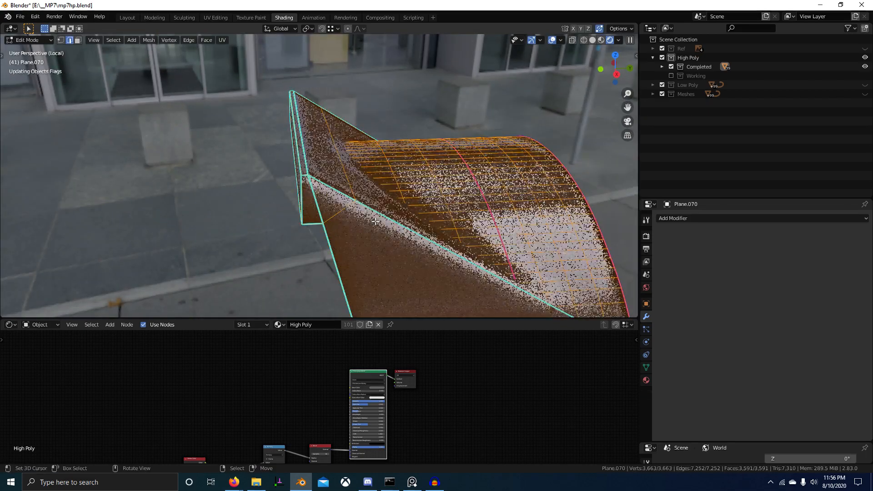
pyautogui.click(371, 220)
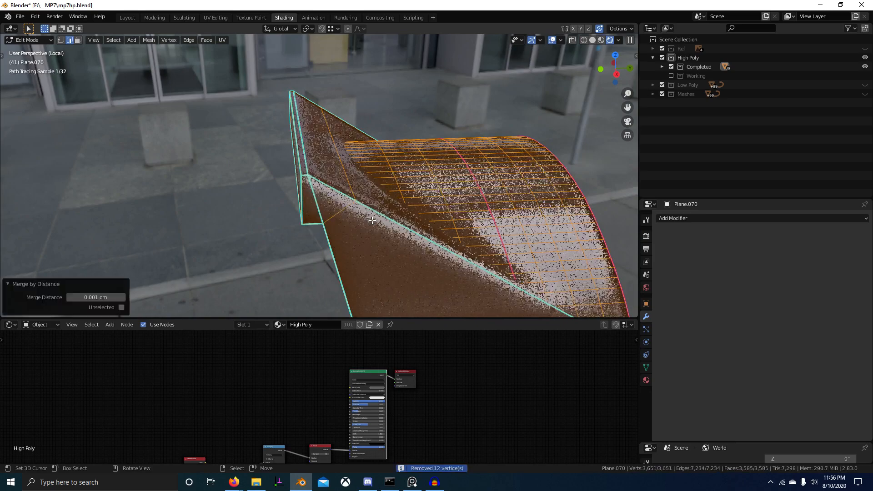
pyautogui.press('Tab')
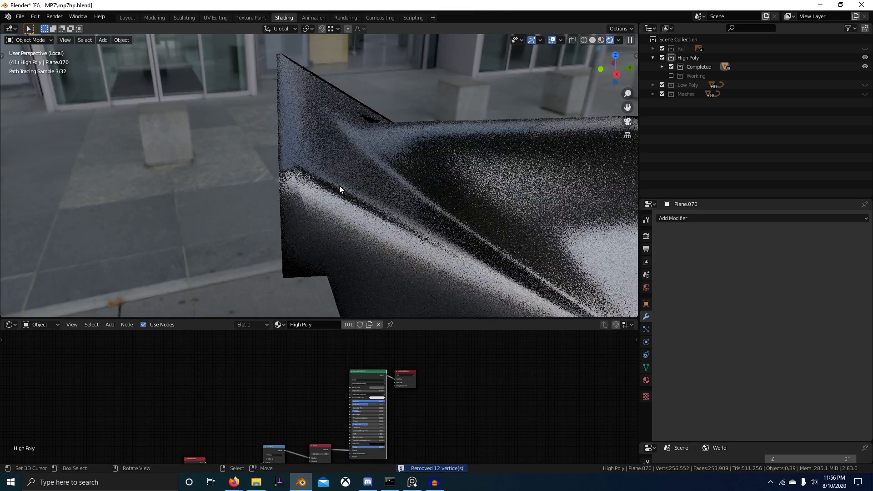
# Switch to vertex selection and select the corner vertices of the lip's narrow top face.
pyautogui.press('Tab')
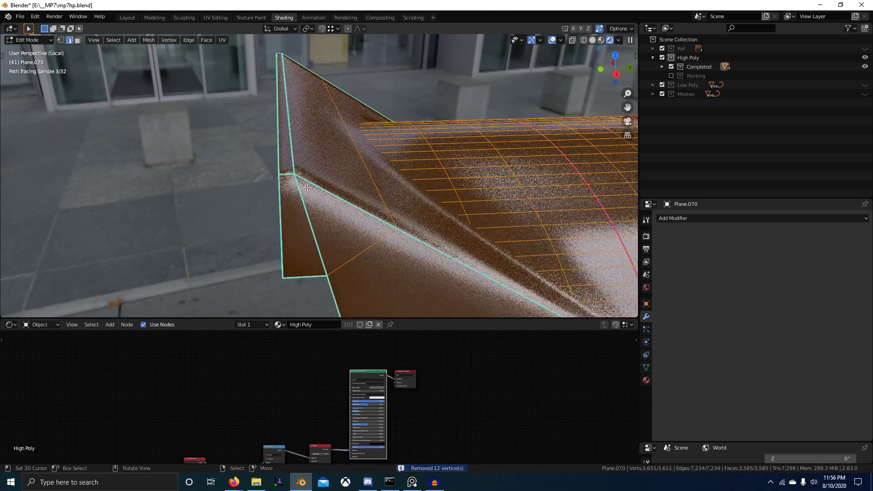
pyautogui.press('1')
pyautogui.rightClick(295, 174)
pyautogui.keyDown('shift'); pyautogui.rightClick(278, 175); pyautogui.keyUp('shift')
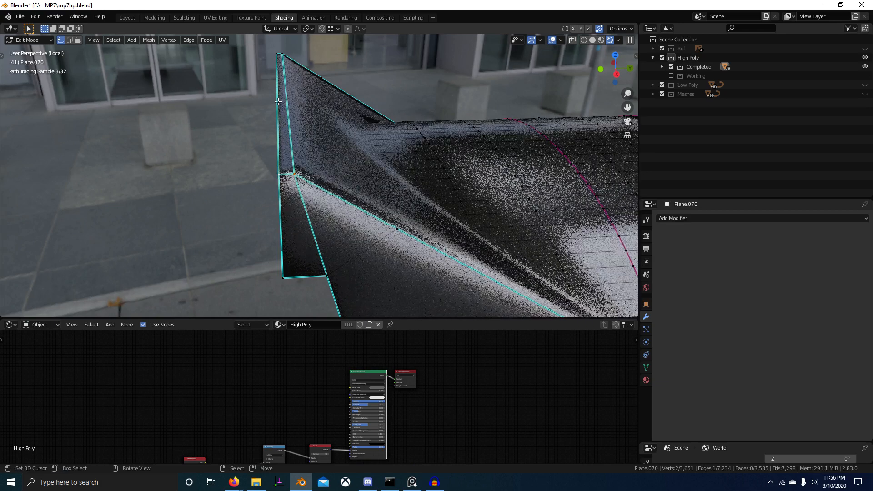
pyautogui.keyDown('shift'); pyautogui.rightClick(283, 54); pyautogui.keyUp('shift')
# Preview the vertex color node's output and examine the painted values across the wedge's front edge.
pyautogui.scroll(-1, 290, 372)
pyautogui.moveTo(232, 438); pyautogui.dragTo(276, 394, button='middle')
pyautogui.keyDown('ctrl'); pyautogui.keyDown('shift'); pyautogui.click(248, 405); pyautogui.keyUp('shift'); pyautogui.keyUp('ctrl')
pyautogui.scroll(-3, 336, 225)
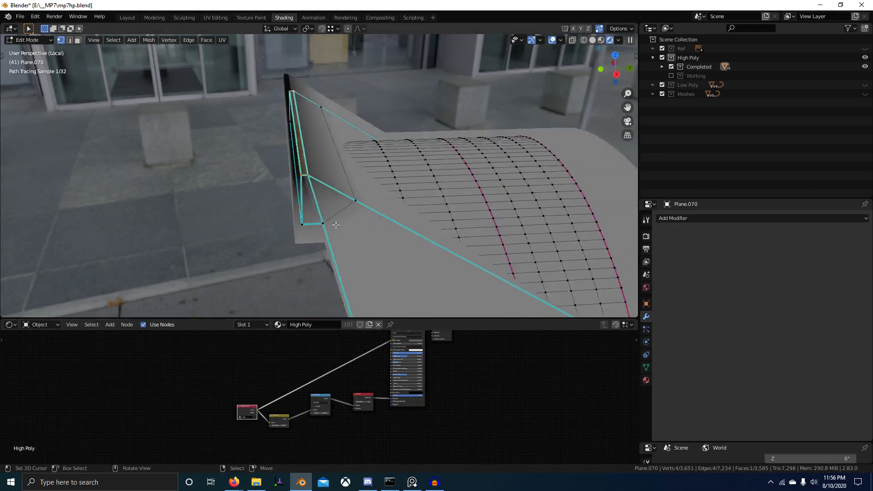
pyautogui.press('Tab')
pyautogui.moveTo(336, 224); pyautogui.dragTo(304, 241, button='middle')
pyautogui.moveTo(294, 364); pyautogui.dragTo(325, 366, button='middle')
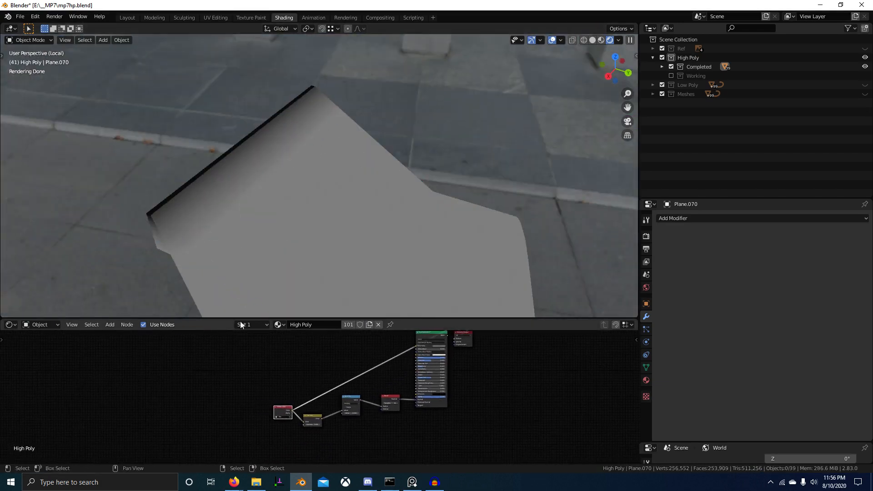
pyautogui.moveTo(262, 239); pyautogui.dragTo(295, 234, button='middle')
# Grow the selection around the lip's top face and fill its vertices with the current near-black brush color in Vertex Paint.
pyautogui.press('Tab')
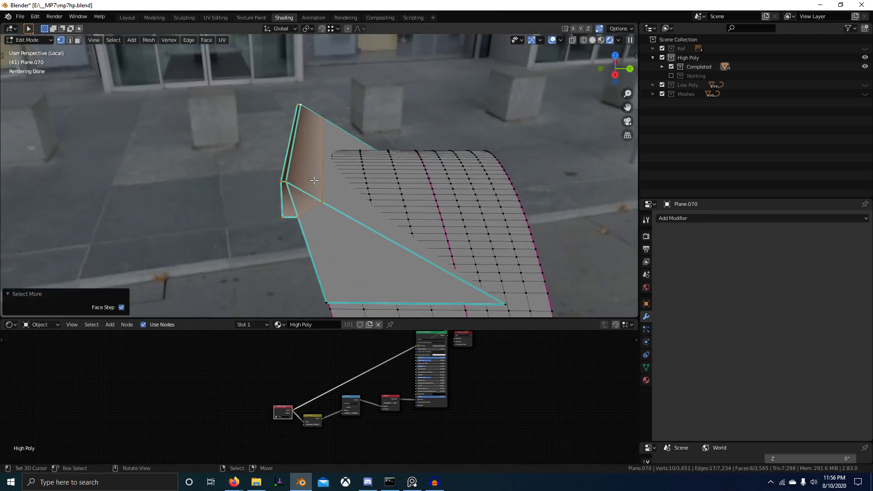
pyautogui.press('Tab')
pyautogui.hotkey('ctrl', 'Tab')
pyautogui.click(320, 131)
pyautogui.hotkey('shift', 'k')
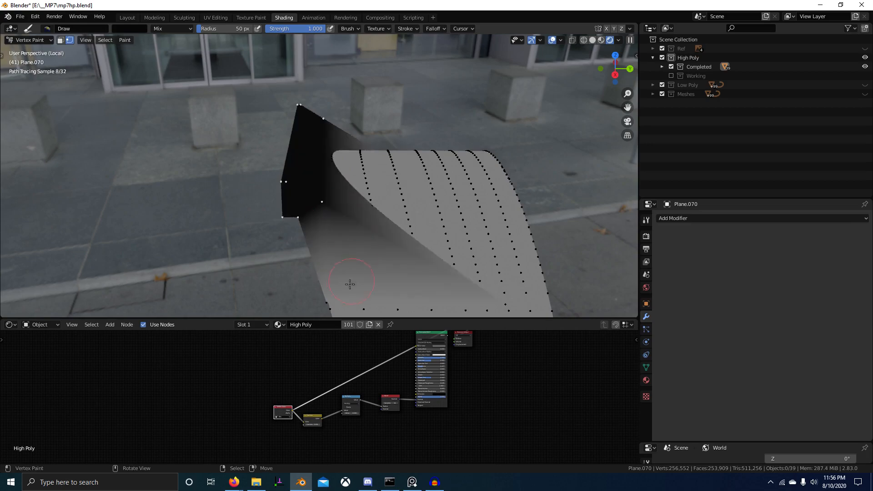
# Preview the Principled BSDF shader again, return to Object Mode and examine the bevel shading around the lip.
pyautogui.moveTo(400, 350); pyautogui.dragTo(372, 401, button='middle')
pyautogui.keyDown('ctrl'); pyautogui.keyDown('shift'); pyautogui.click(411, 384); pyautogui.keyUp('shift'); pyautogui.keyUp('ctrl')
pyautogui.scroll(1, 351, 220)
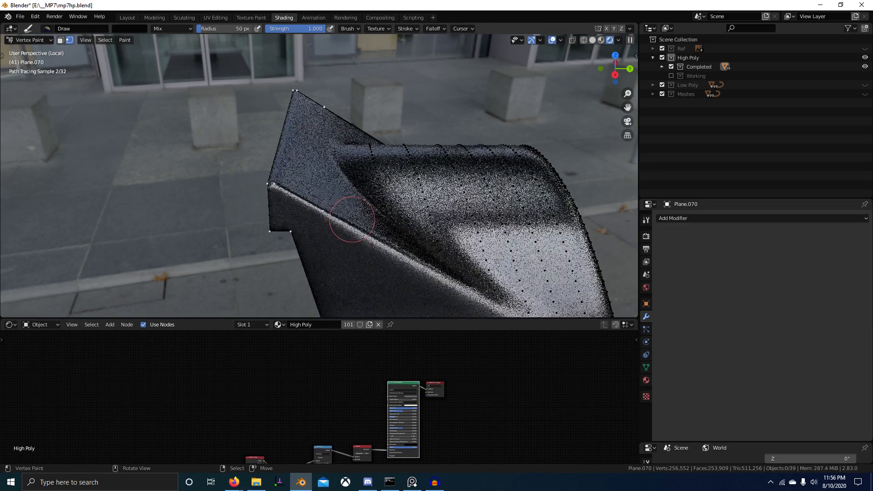
pyautogui.moveTo(327, 244); pyautogui.dragTo(326, 235, button='middle')
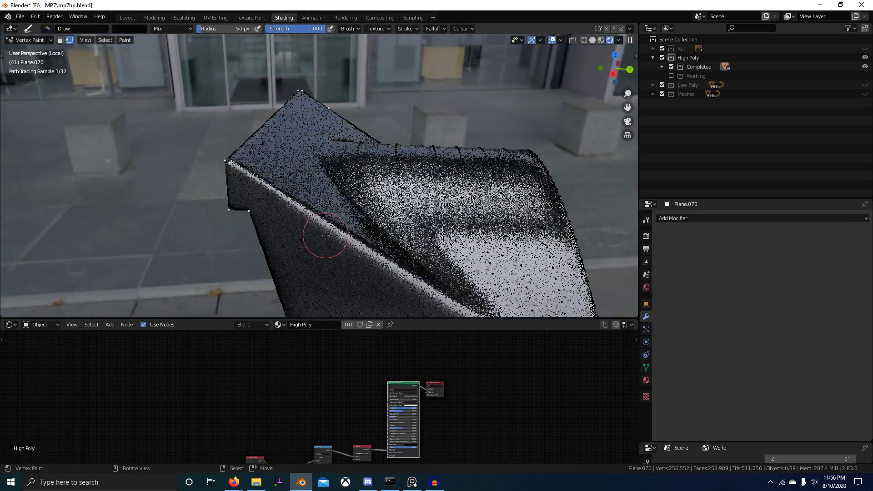
pyautogui.hotkey('ctrl', 'Tab')
pyautogui.click(214, 237)
pyautogui.moveTo(213, 237)
pyautogui.mouseDown(button='middle')
pyautogui.moveTo(287, 244)
pyautogui.moveTo(331, 266)
pyautogui.mouseUp(button='middle')
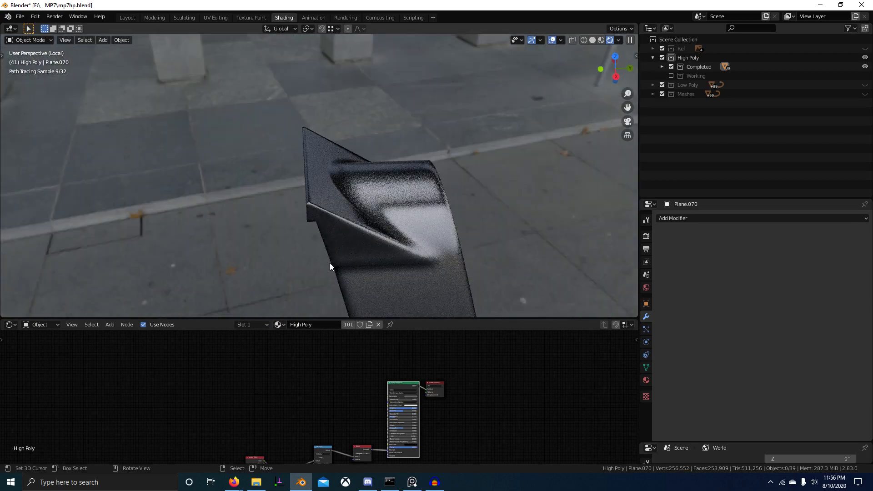
pyautogui.scroll(2, 330, 267)
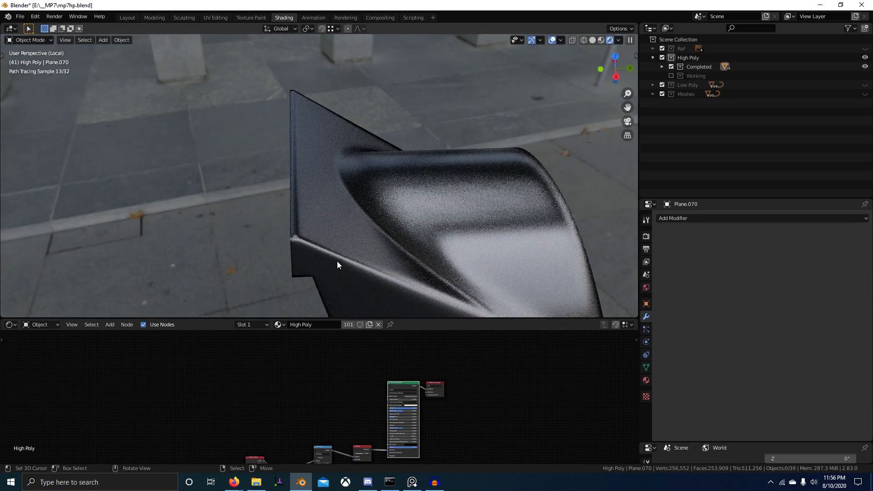
pyautogui.moveTo(337, 261)
pyautogui.mouseDown(button='middle')
pyautogui.moveTo(239, 257)
pyautogui.moveTo(345, 222)
pyautogui.mouseUp(button='middle')
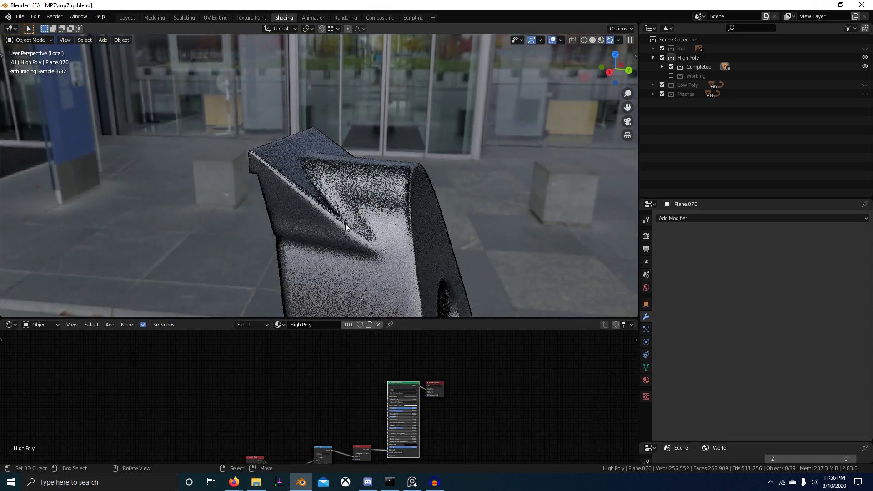
# Switch to solid shading and move the lip's selected end geometry along Y with snapping in Edit Mode.
pyautogui.click(594, 42)
pyautogui.scroll(3, 296, 158)
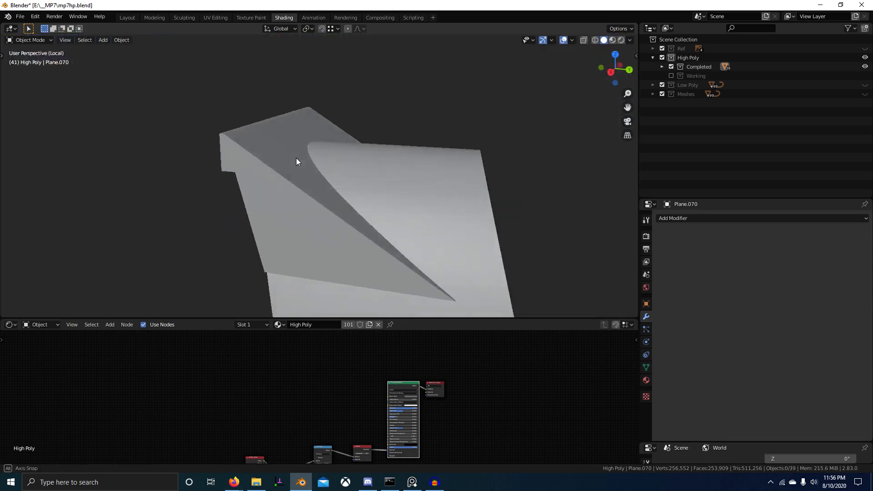
pyautogui.moveTo(296, 157); pyautogui.dragTo(312, 160, button='middle')
pyautogui.press('Tab')
pyautogui.moveTo(306, 161); pyautogui.dragTo(506, 173, button='middle')
pyautogui.rightClick(330, 124)
pyautogui.press('g')
pyautogui.press('y')
pyautogui.keyDown('ctrl'); pyautogui.click(372, 67); pyautogui.keyUp('ctrl')
# Select the short side edges at the ends of the lip's narrow face and mark them sharp.
pyautogui.rightClick(327, 129)
pyautogui.rightClick(332, 132)
pyautogui.keyDown('shift'); pyautogui.rightClick(334, 122); pyautogui.keyUp('shift')
pyautogui.hotkey('ctrl', 'e')
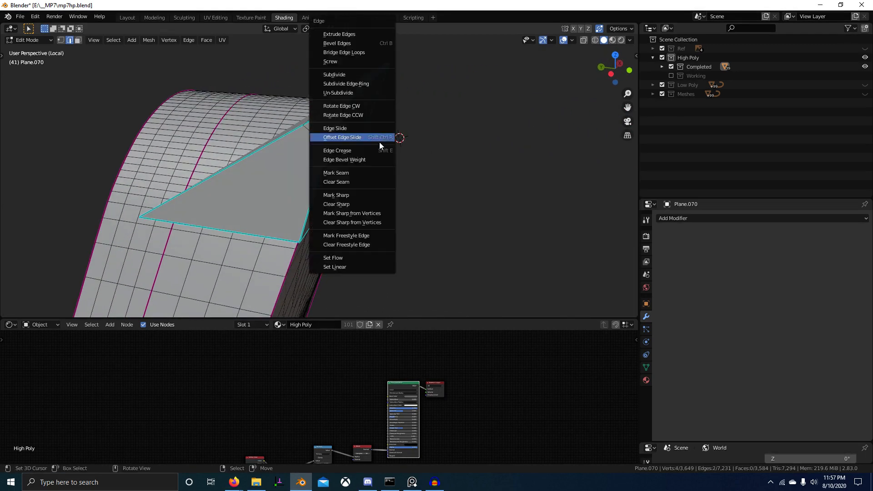
pyautogui.click(368, 195)
# Move the long edge of the lip's narrow face 0.014031 cm along Y and return to Object Mode.
pyautogui.moveTo(370, 170); pyautogui.dragTo(320, 212, button='middle')
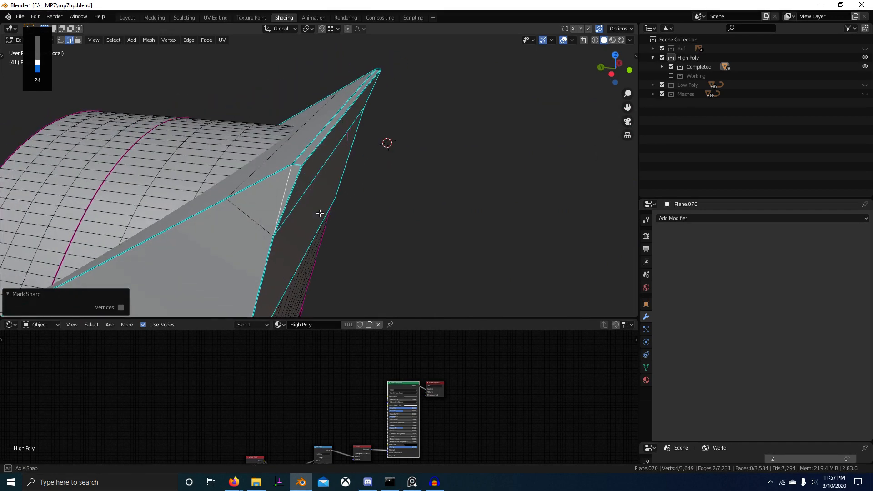
pyautogui.click(310, 146)
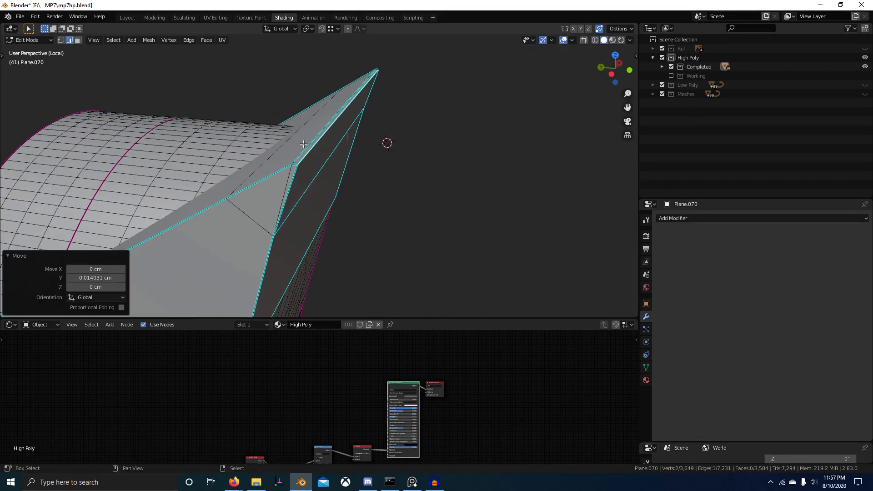
pyautogui.moveTo(310, 146); pyautogui.dragTo(317, 179, button='middle')
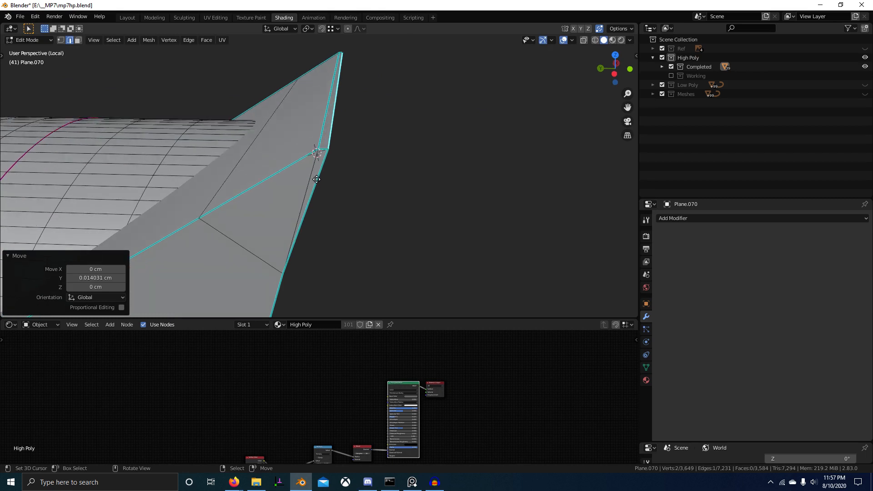
pyautogui.press('Tab')
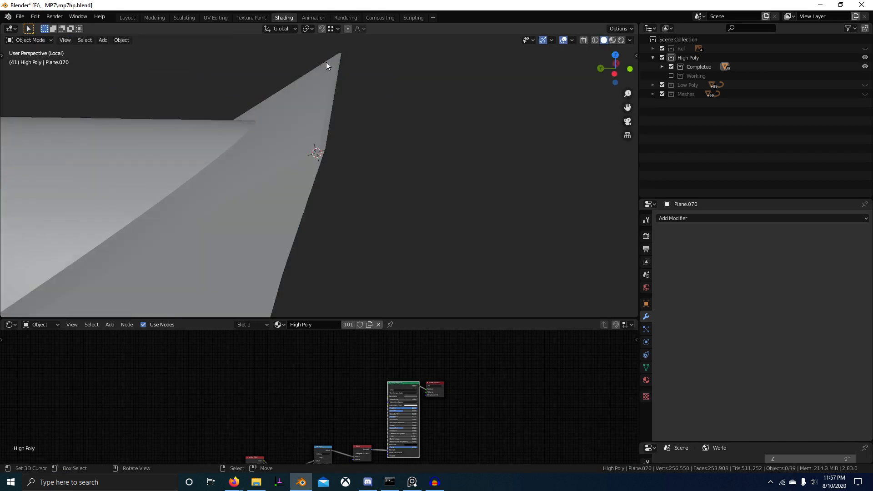
pyautogui.moveTo(323, 145)
pyautogui.mouseDown(button='middle')
pyautogui.moveTo(388, 163)
pyautogui.moveTo(341, 171)
pyautogui.moveTo(380, 201)
pyautogui.moveTo(322, 141)
pyautogui.mouseUp(button='middle')
# Examine the adjusted lip edge's topology in Edit Mode and its bevel shading in the rendered view.
pyautogui.press('Tab')
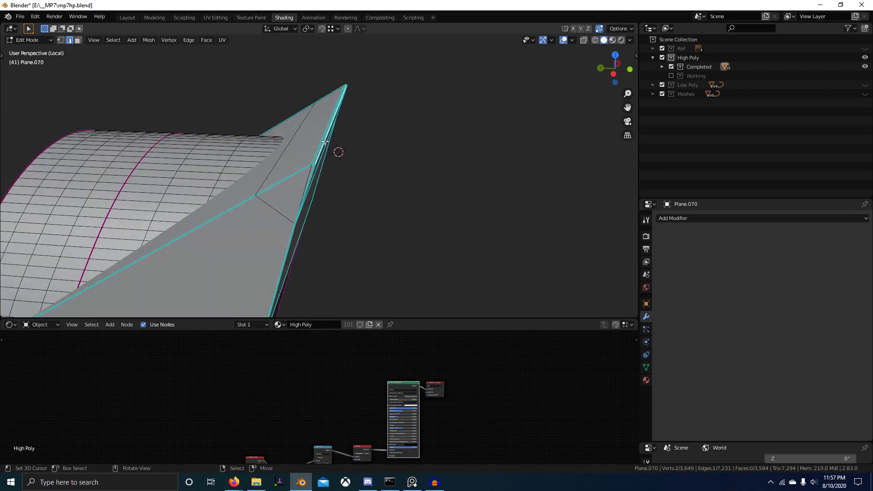
pyautogui.moveTo(322, 210); pyautogui.dragTo(326, 148, button='middle')
pyautogui.moveTo(296, 214); pyautogui.dragTo(311, 192, button='middle')
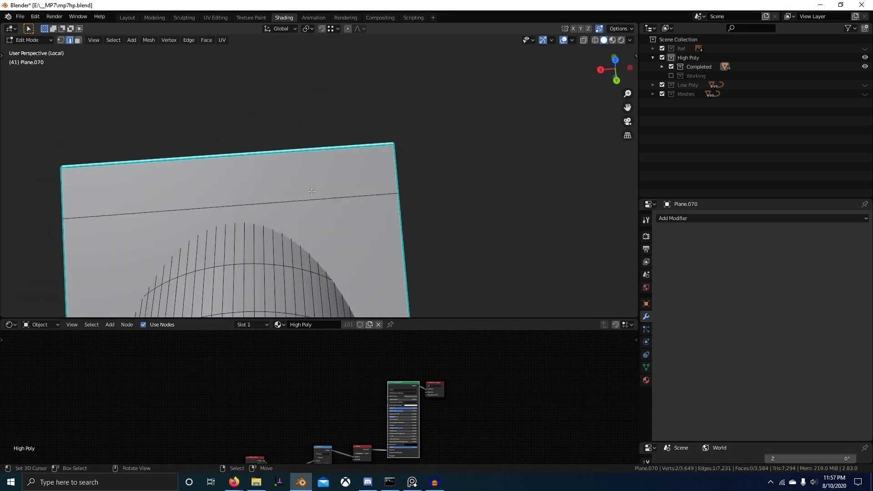
pyautogui.moveTo(334, 141); pyautogui.dragTo(523, 102, button='middle')
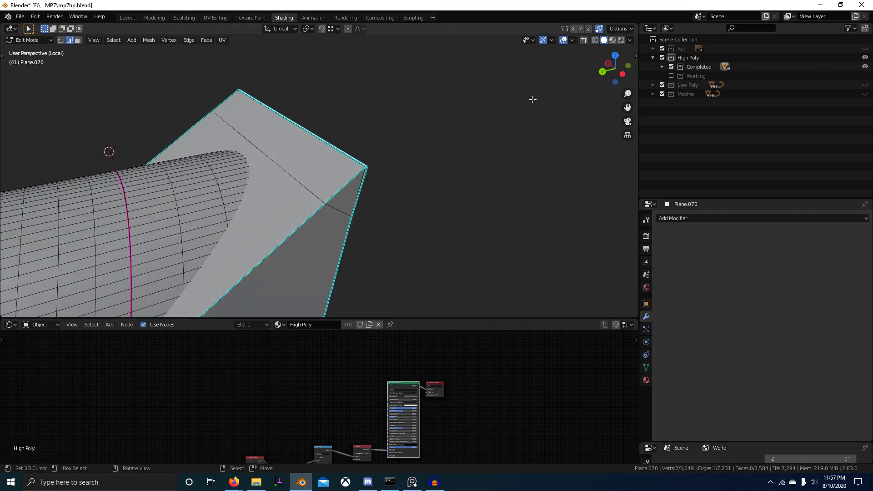
pyautogui.press('Tab')
pyautogui.click(621, 39)
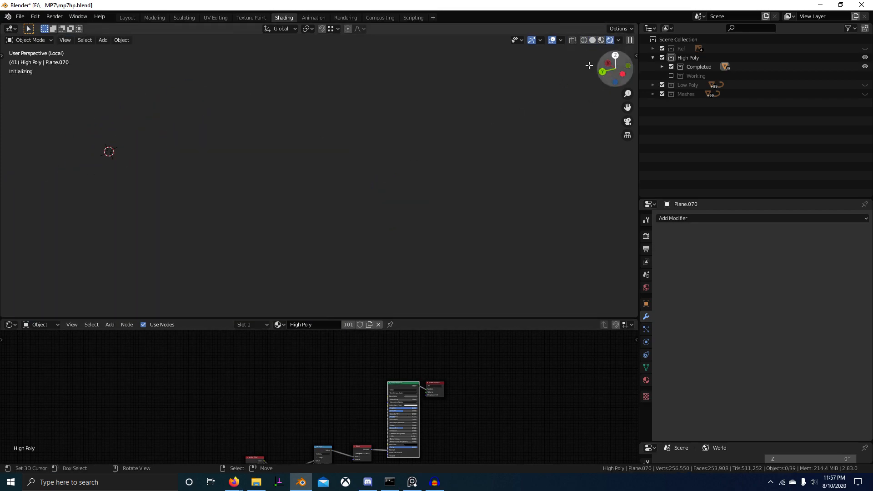
pyautogui.moveTo(350, 203)
pyautogui.mouseDown(button='middle')
pyautogui.moveTo(418, 209)
pyautogui.moveTo(414, 227)
pyautogui.mouseUp(button='middle')
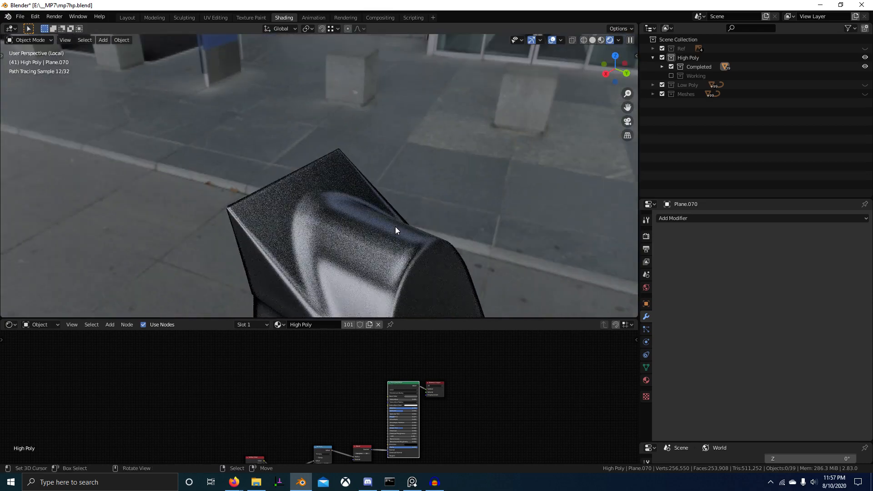
pyautogui.moveTo(291, 267); pyautogui.dragTo(332, 209, button='middle')
# Enter Vertex Paint on the part and fill all of its vertices with 0.5 gray.
pyautogui.click(322, 211)
pyautogui.hotkey('ctrl', 'Tab')
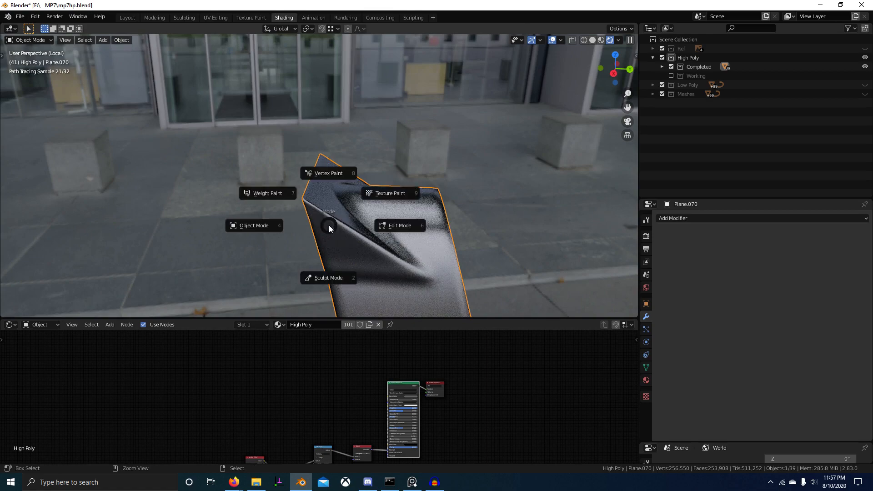
pyautogui.click(329, 193)
pyautogui.moveTo(332, 222); pyautogui.dragTo(340, 221, button='middle')
pyautogui.press('a')
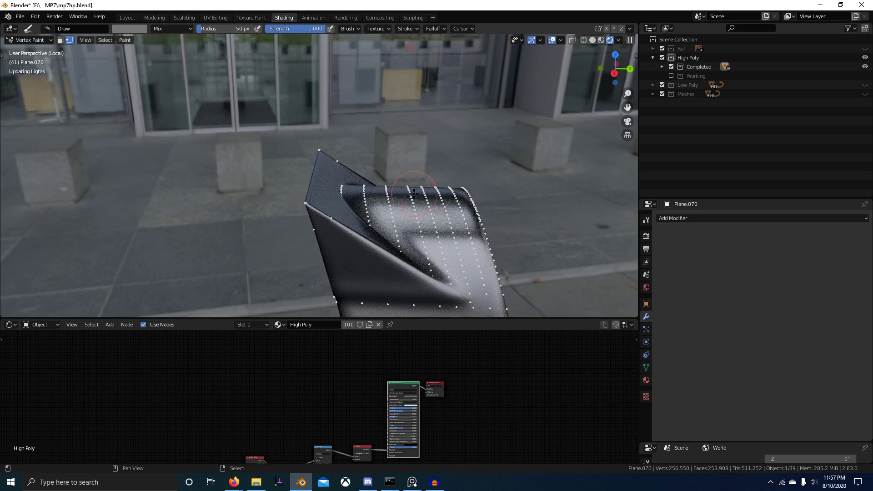
pyautogui.hotkey('shift', 'k')
# Return to Edit Mode, switch to vertex selection and circle-select the corner vertices at both ends of the lip's edge.
pyautogui.moveTo(280, 226)
pyautogui.mouseDown(button='middle')
pyautogui.moveTo(198, 265)
pyautogui.moveTo(223, 179)
pyautogui.mouseUp(button='middle')
pyautogui.hotkey('ctrl', 'Tab')
pyautogui.hotkey('alt', 'a')
pyautogui.moveTo(348, 112)
pyautogui.mouseDown(button='middle')
pyautogui.moveTo(351, 151)
pyautogui.moveTo(258, 220)
pyautogui.moveTo(321, 230)
pyautogui.mouseUp(button='middle')
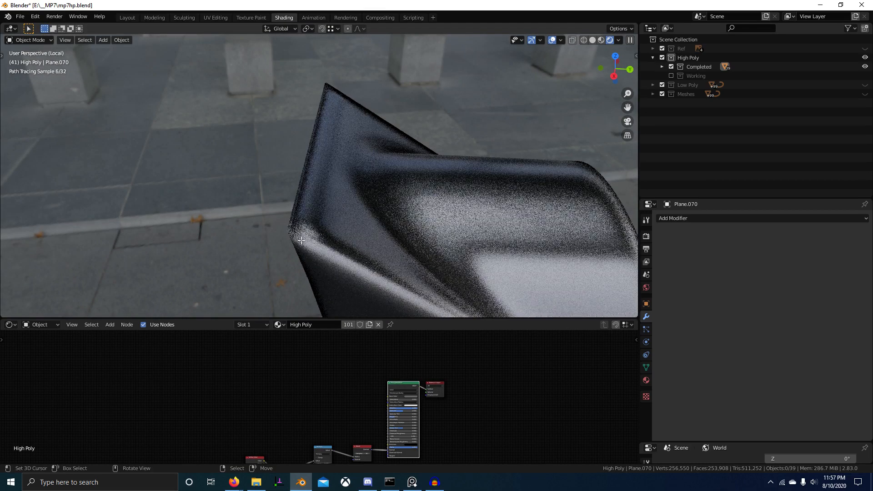
pyautogui.press('Tab')
pyautogui.click(284, 229)
pyautogui.press('1')
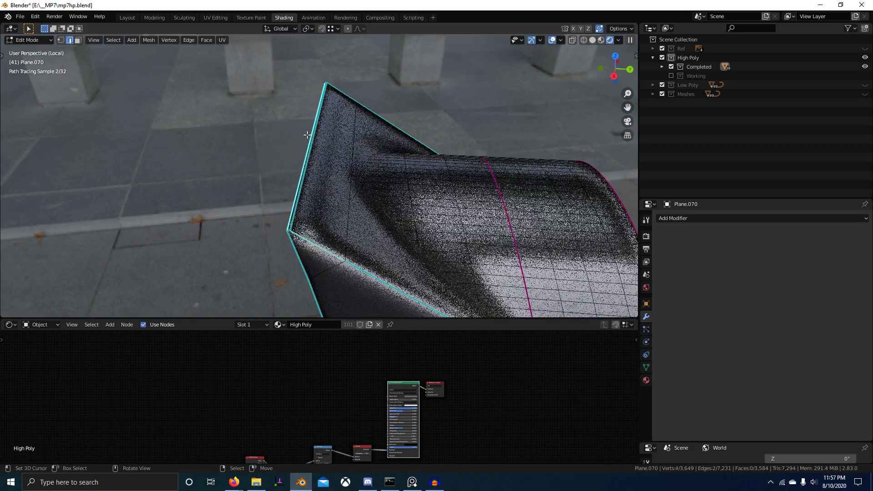
pyautogui.click(298, 213)
pyautogui.moveTo(297, 213); pyautogui.dragTo(294, 206, button='middle')
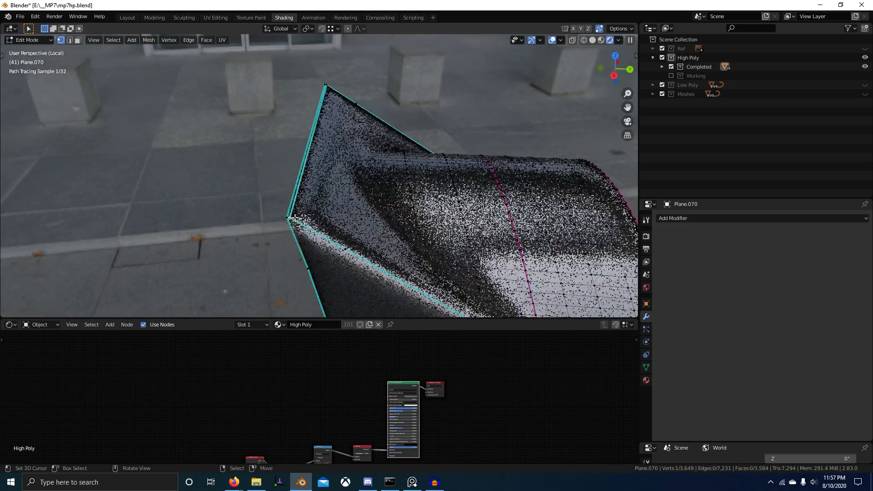
pyautogui.press('c')
pyautogui.click(288, 210)
pyautogui.click(326, 77)
pyautogui.rightClick(331, 97)
# Set the Vertex Paint brush color to 0.1 RGB and fill the lip's selected corner vertices with it.
pyautogui.hotkey('ctrl', 'Tab')
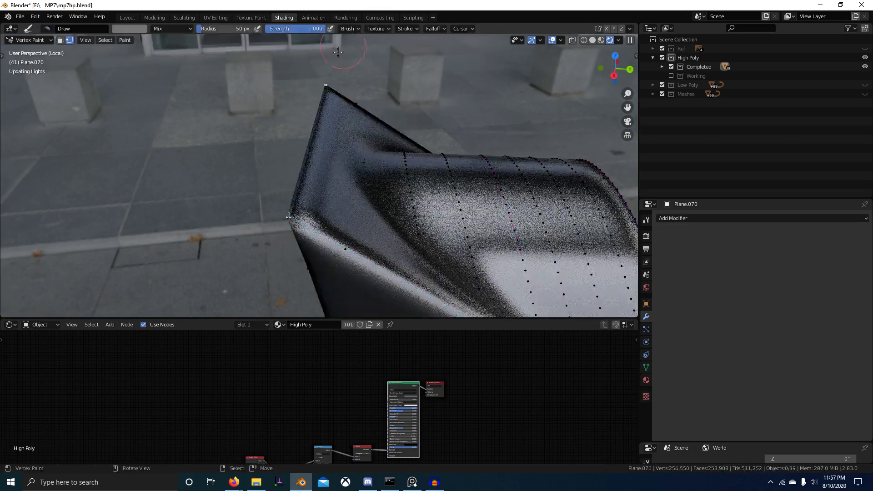
pyautogui.click(135, 28)
pyautogui.click(147, 137)
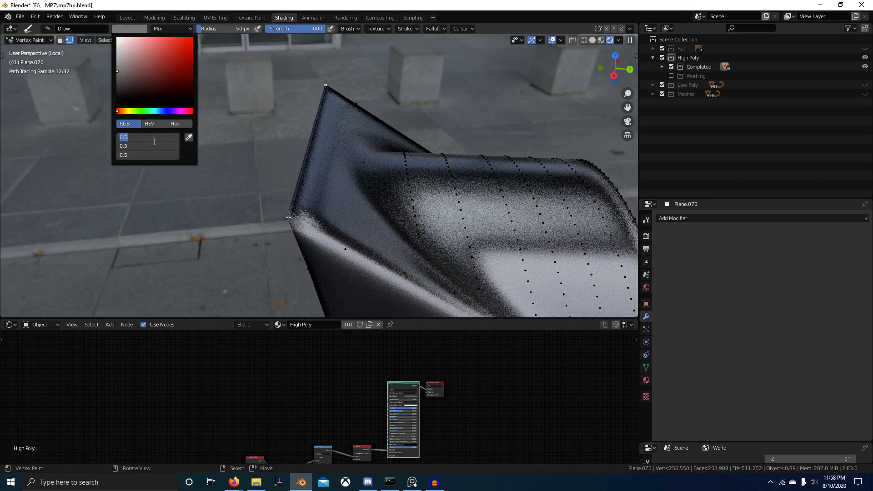
pyautogui.write('0')
pyautogui.press('Return')
pyautogui.hotkey('shift', 'k')
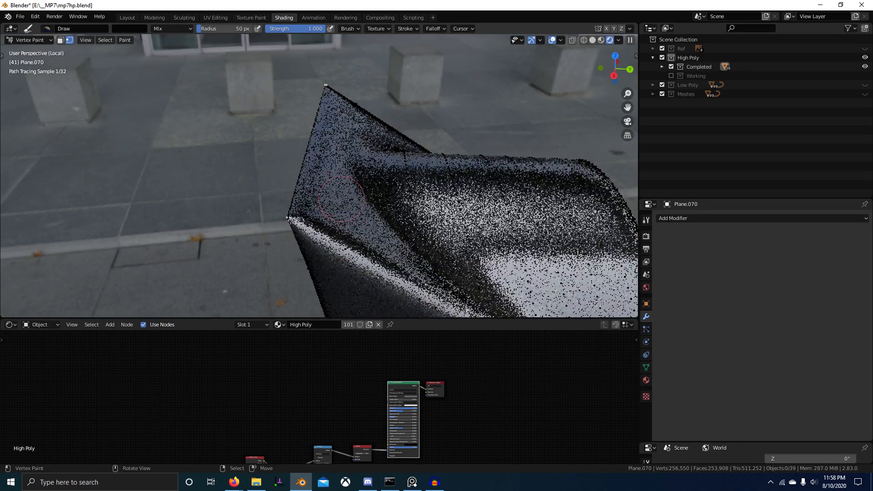
pyautogui.click(252, 228)
pyautogui.moveTo(252, 227)
pyautogui.mouseDown(button='middle')
pyautogui.moveTo(337, 263)
pyautogui.moveTo(263, 256)
pyautogui.moveTo(351, 276)
pyautogui.moveTo(279, 280)
pyautogui.moveTo(400, 260)
pyautogui.moveTo(396, 271)
pyautogui.moveTo(296, 277)
pyautogui.moveTo(246, 299)
pyautogui.moveTo(364, 285)
pyautogui.moveTo(359, 238)
pyautogui.moveTo(341, 268)
pyautogui.moveTo(329, 217)
pyautogui.mouseUp(button='middle')
# Select the two end vertices of the lip's remaining narrow face and move them along Y onto the neighboring edge.
pyautogui.press('Tab')
pyautogui.scroll(3, 329, 209)
pyautogui.rightClick(283, 197)
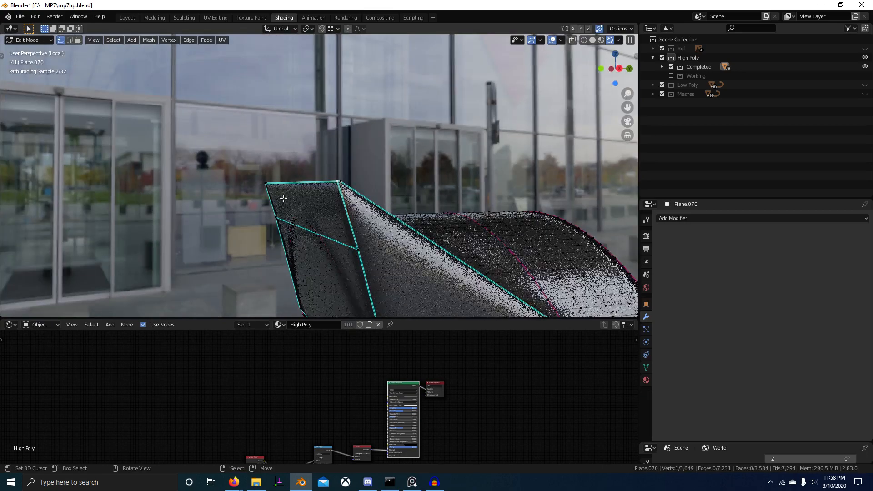
pyautogui.moveTo(283, 197); pyautogui.dragTo(398, 216, button='middle')
pyautogui.keyDown('shift'); pyautogui.rightClick(300, 210); pyautogui.keyUp('shift')
pyautogui.moveTo(300, 210); pyautogui.dragTo(351, 225, button='middle')
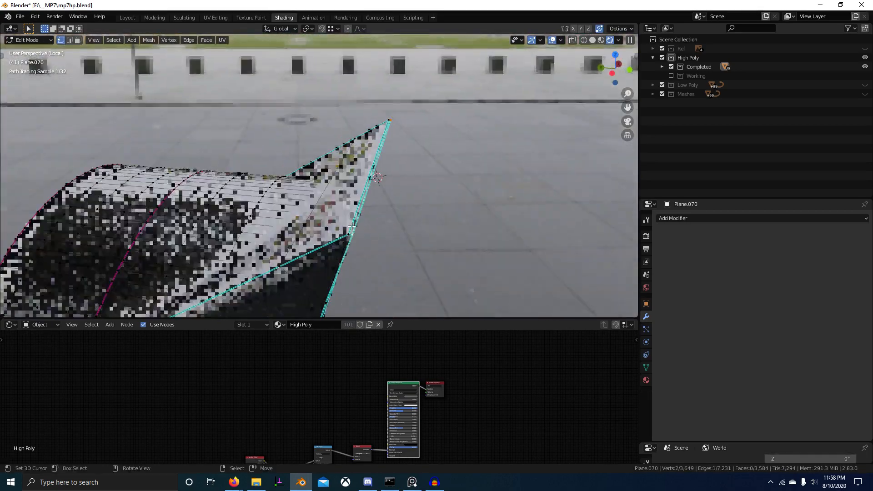
pyautogui.press('g')
pyautogui.press('y')
pyautogui.click(348, 230)
# Select the whole mesh and merge its vertices by distance.
pyautogui.moveTo(389, 258); pyautogui.dragTo(343, 261, button='middle')
pyautogui.press('a')
pyautogui.press('m')
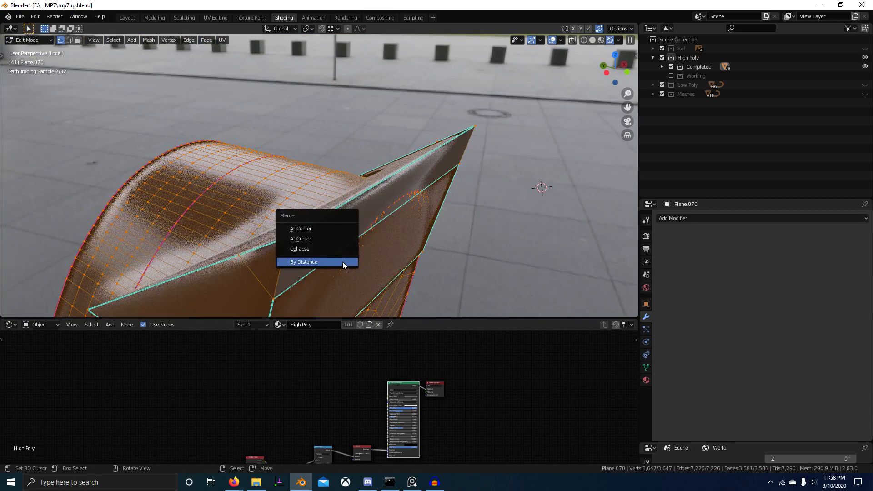
pyautogui.click(342, 261)
# Switch to edge selection and mark the short edges on both ends of the lip as sharp.
pyautogui.press('2')
pyautogui.rightClick(285, 262)
pyautogui.keyDown('shift'); pyautogui.rightClick(471, 149); pyautogui.keyUp('shift')
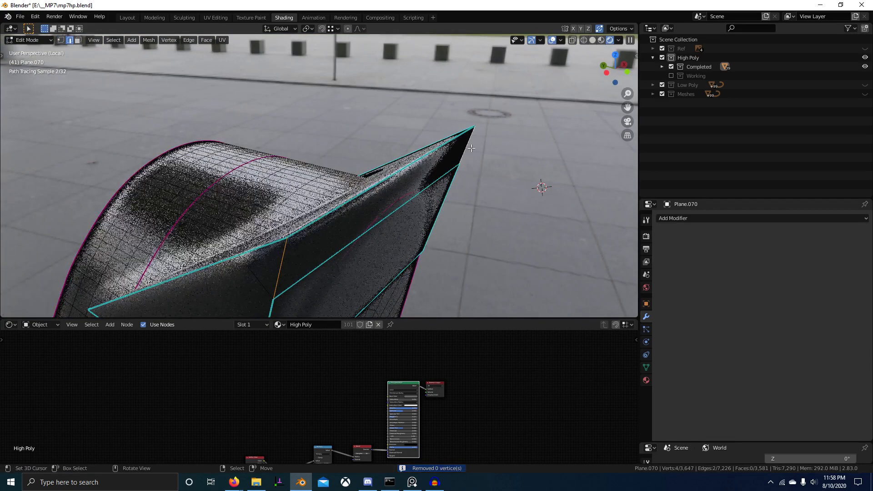
pyautogui.hotkey('ctrl', 'e')
pyautogui.click(459, 193)
pyautogui.moveTo(459, 192); pyautogui.dragTo(340, 258, button='middle')
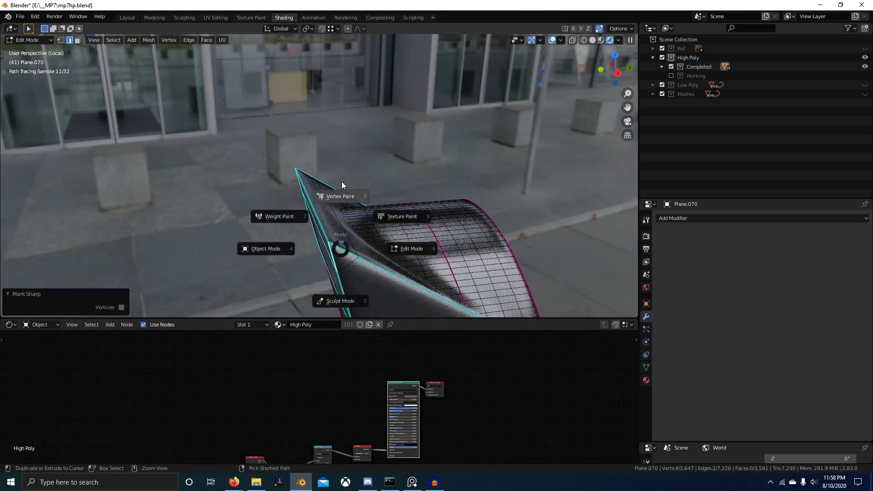
# Switch to Vertex Paint and set the brush color's RGB values to 0.1.
pyautogui.click(342, 182)
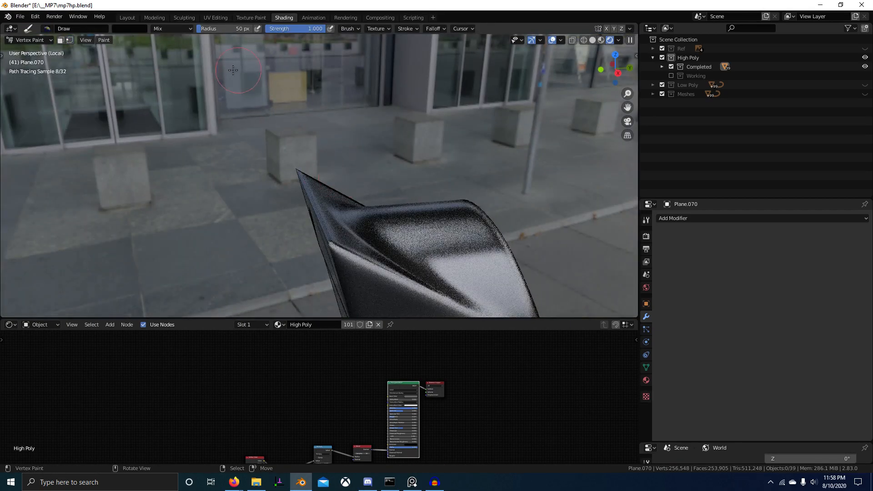
pyautogui.click(123, 28)
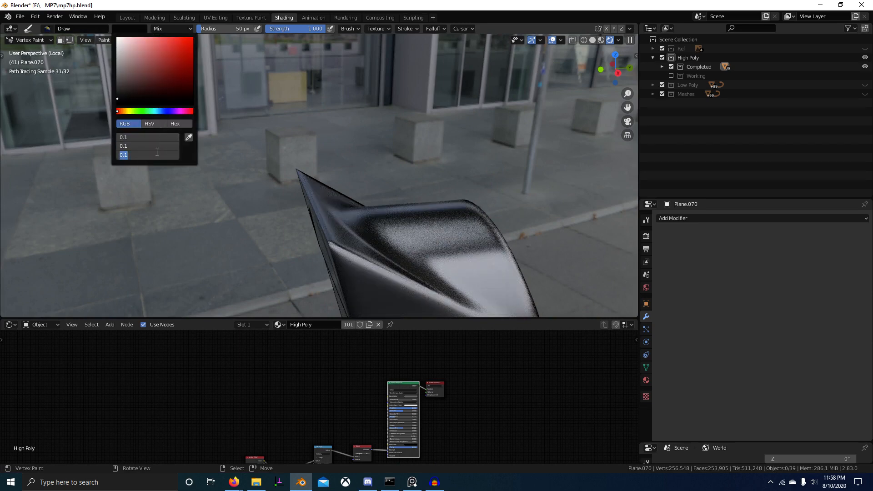
pyautogui.press('Return')
# Examine the lip's rendered shading and preview the vertex color node's output on the part.
pyautogui.moveTo(236, 237); pyautogui.dragTo(263, 246, button='middle')
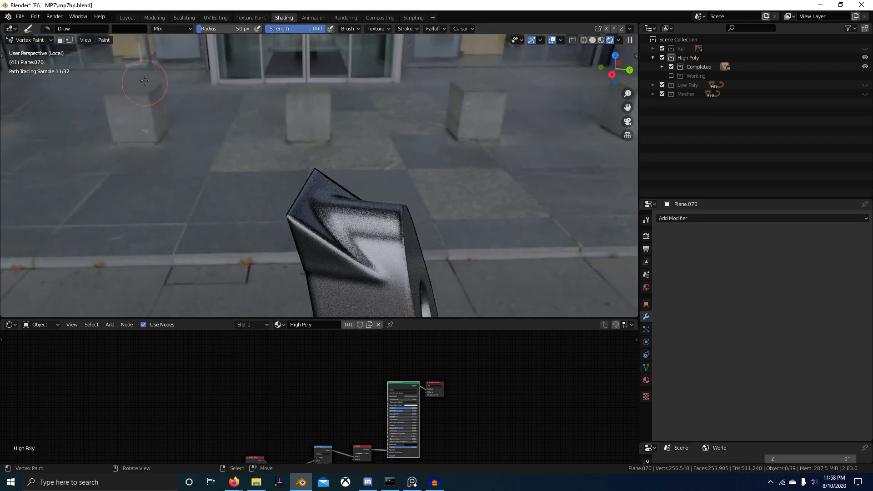
pyautogui.click(135, 30)
pyautogui.moveTo(281, 200)
pyautogui.mouseDown(button='middle')
pyautogui.moveTo(306, 215)
pyautogui.moveTo(196, 214)
pyautogui.mouseUp(button='middle')
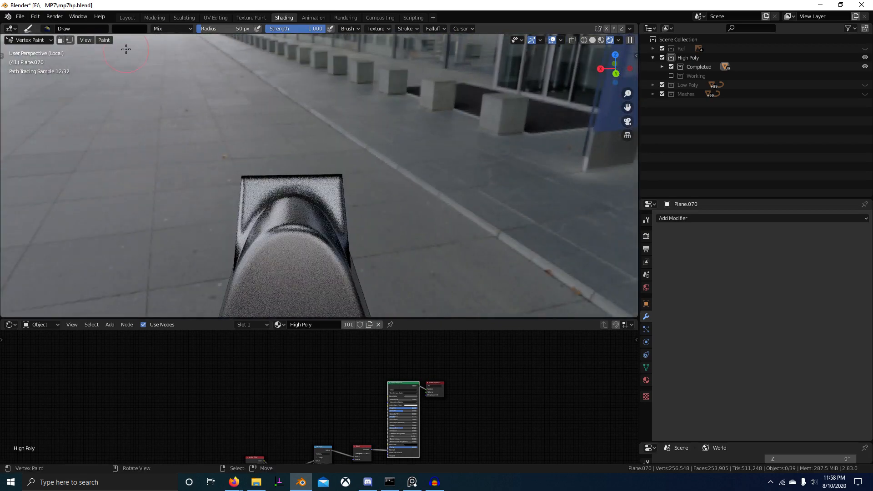
pyautogui.moveTo(281, 430); pyautogui.dragTo(287, 401, button='middle')
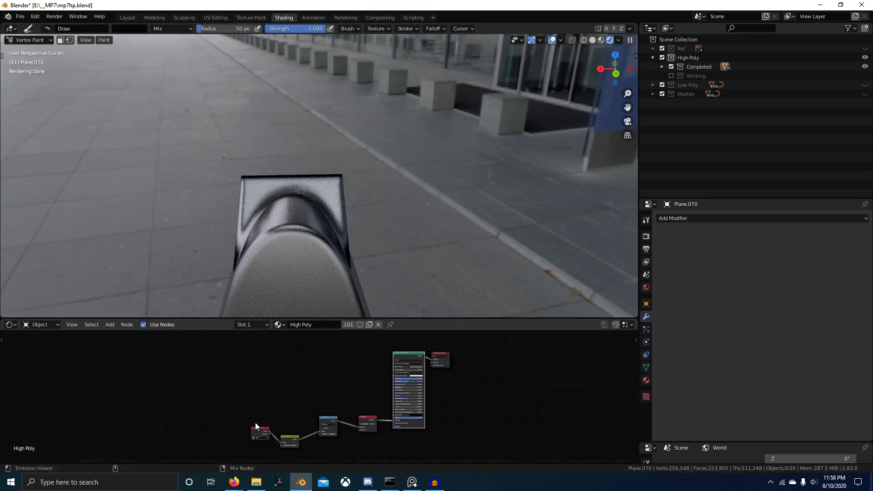
pyautogui.keyDown('ctrl'); pyautogui.keyDown('shift'); pyautogui.click(261, 429); pyautogui.keyUp('shift'); pyautogui.keyUp('ctrl')
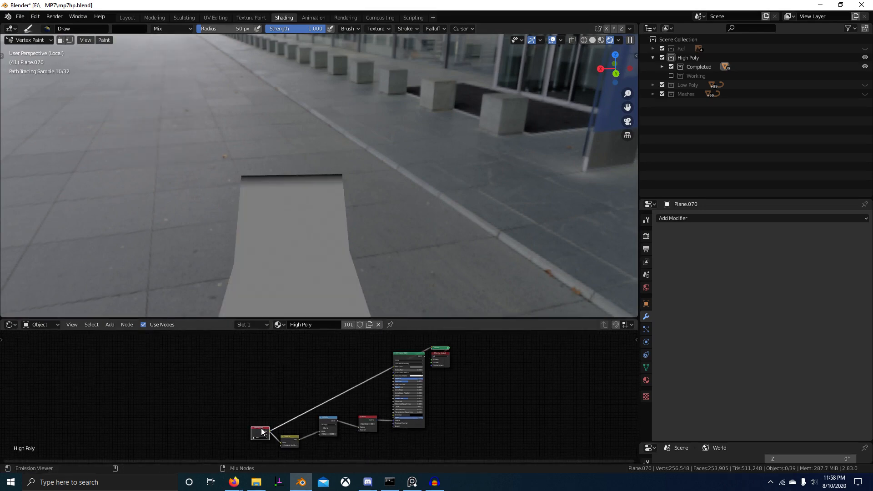
# Restore the Principled BSDF output, return to Object Mode, duplicate the part and place the copy beside it along X.
pyautogui.keyDown('ctrl'); pyautogui.keyDown('shift'); pyautogui.click(405, 353); pyautogui.keyUp('shift'); pyautogui.keyUp('ctrl')
pyautogui.hotkey('ctrl', 'Tab')
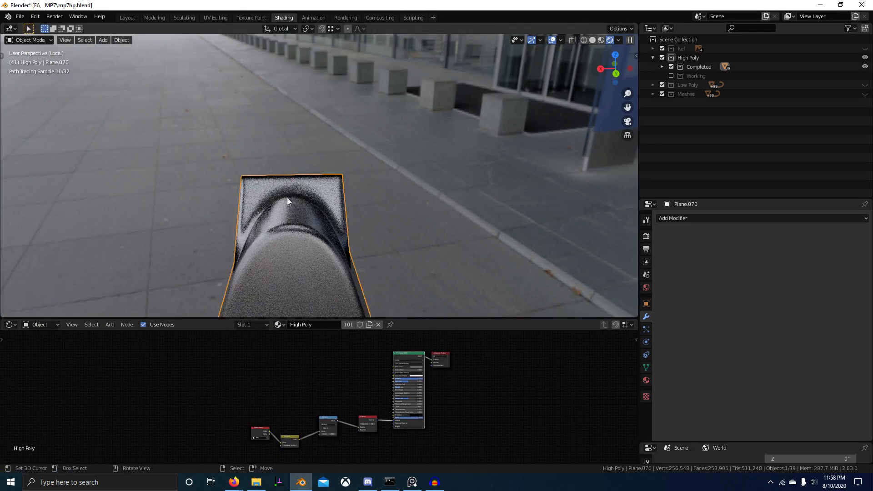
pyautogui.hotkey('shift', 'd')
pyautogui.press('y')
pyautogui.press('x')
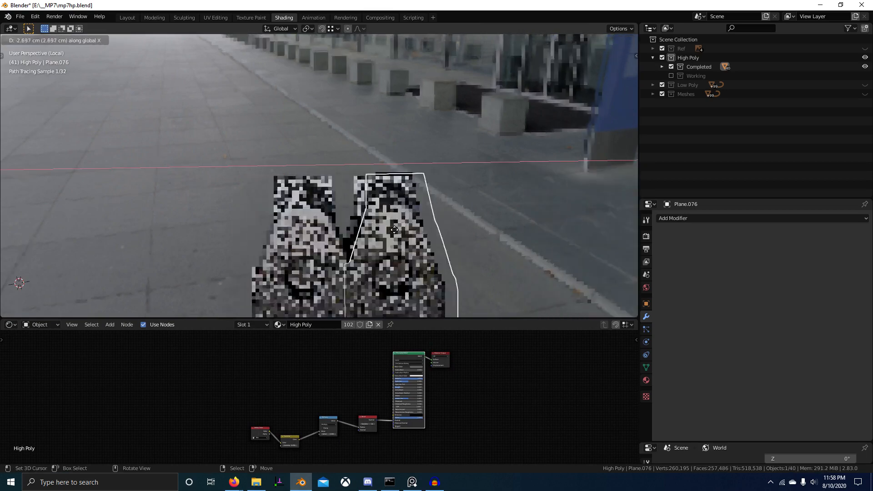
pyautogui.click(421, 227)
# Switch the copy to Vertex Paint and change the brush color's RGB values to a lighter grey.
pyautogui.hotkey('ctrl', 'Tab')
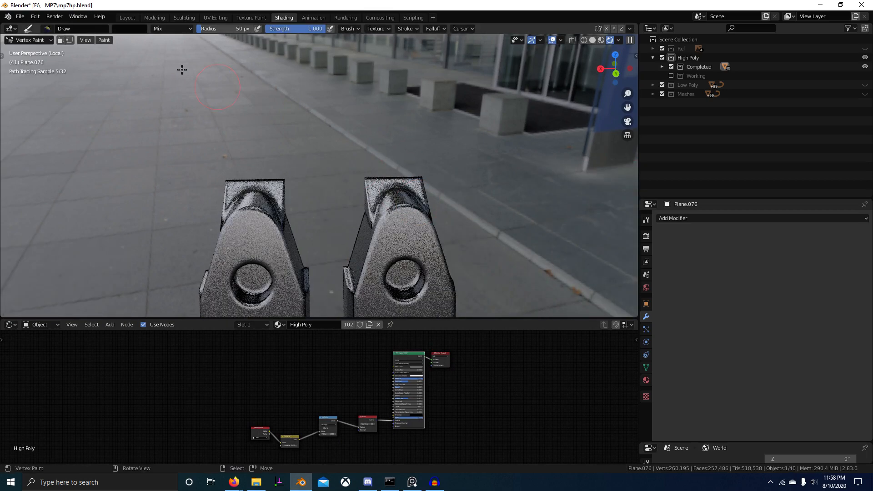
pyautogui.click(130, 28)
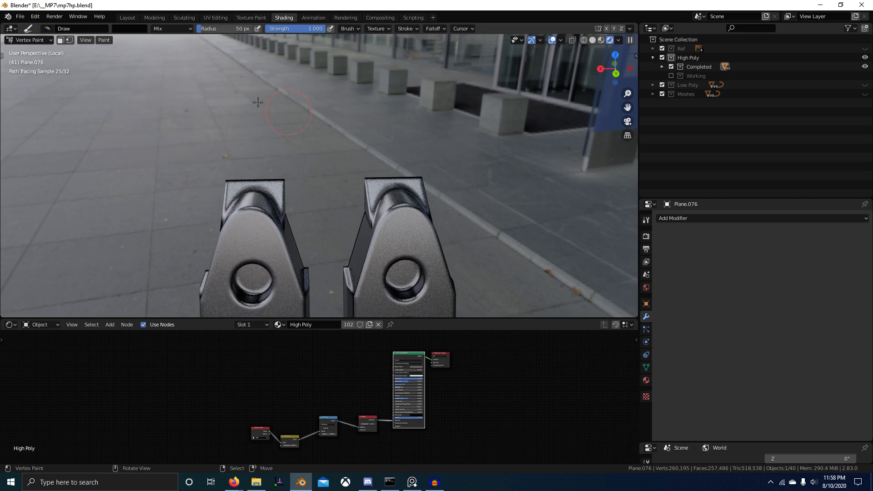
pyautogui.click(142, 29)
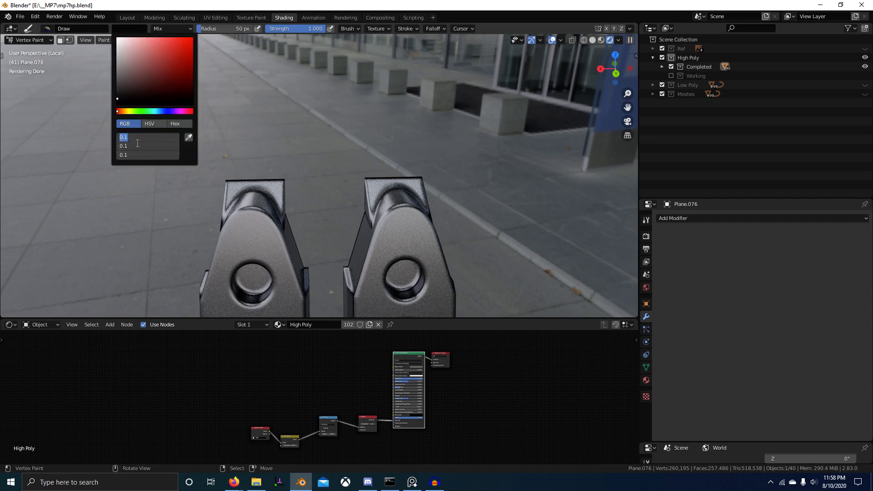
pyautogui.press('Return')
pyautogui.click(286, 250)
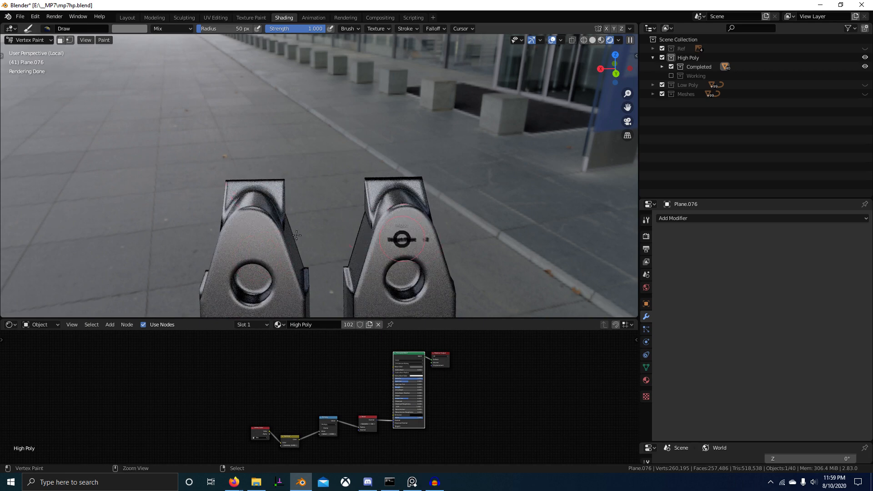
# Return to Object Mode, delete the duplicated part and preview the vertex color node's output on the original.
pyautogui.hotkey('ctrl', 'Tab')
pyautogui.click(397, 195)
pyautogui.moveTo(398, 196); pyautogui.dragTo(360, 239, button='middle')
pyautogui.click(329, 225)
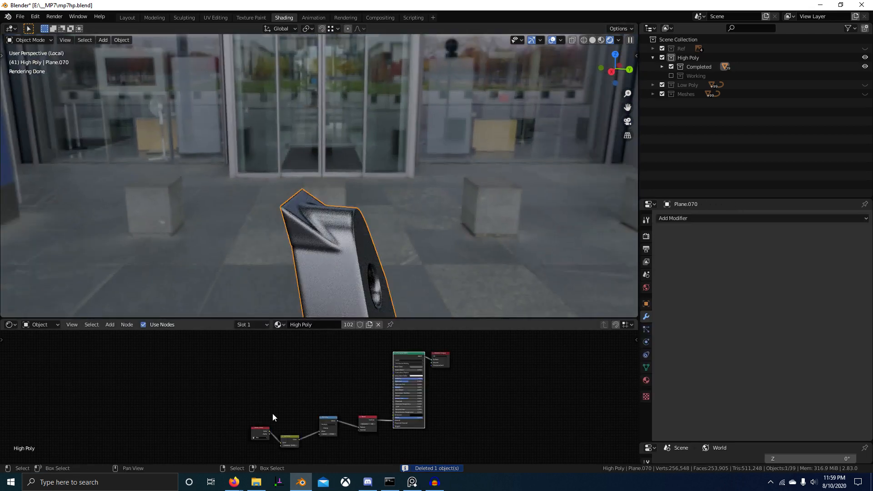
pyautogui.keyDown('ctrl'); pyautogui.keyDown('shift'); pyautogui.click(267, 419); pyautogui.keyUp('shift'); pyautogui.keyUp('ctrl')
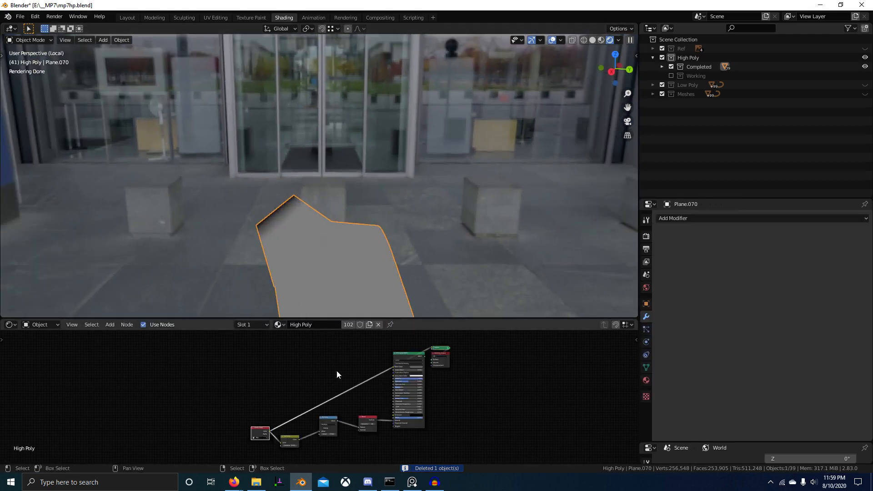
pyautogui.moveTo(350, 292); pyautogui.dragTo(341, 214, button='middle')
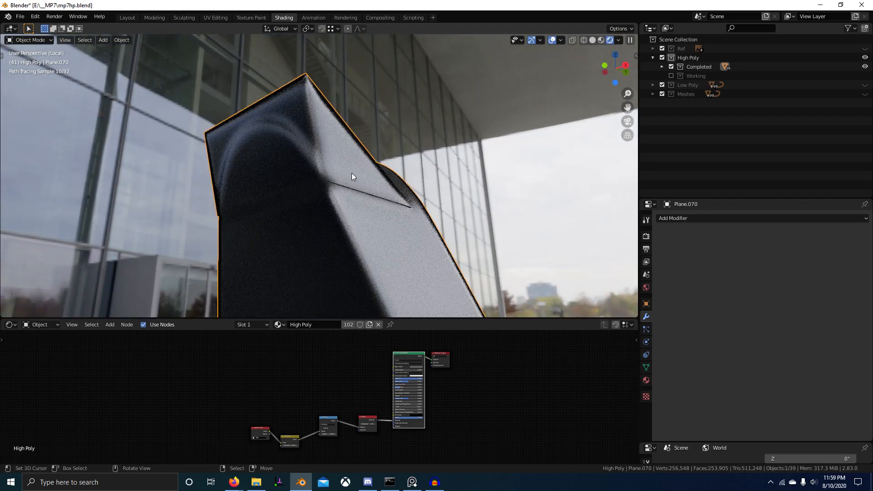
# Enter Edit Mode in solid shading, select the triangular side faces of the lip and scale them inward along X.
pyautogui.click(593, 41)
pyautogui.press('Tab')
pyautogui.moveTo(377, 209); pyautogui.dragTo(340, 181, button='middle')
pyautogui.moveTo(420, 164); pyautogui.dragTo(336, 151, button='middle')
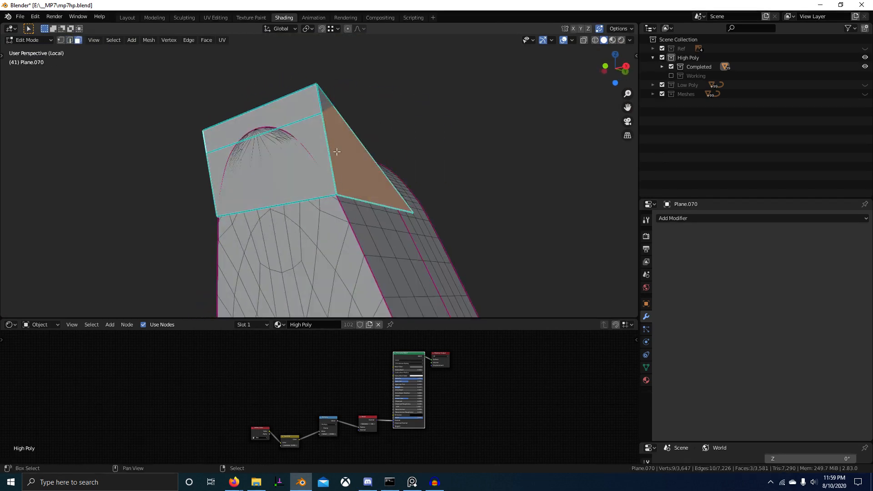
pyautogui.scroll(3, 326, 103)
pyautogui.moveTo(386, 255); pyautogui.dragTo(442, 226, button='middle')
pyautogui.scroll(2, 349, 217)
pyautogui.press('s')
pyautogui.press('x')
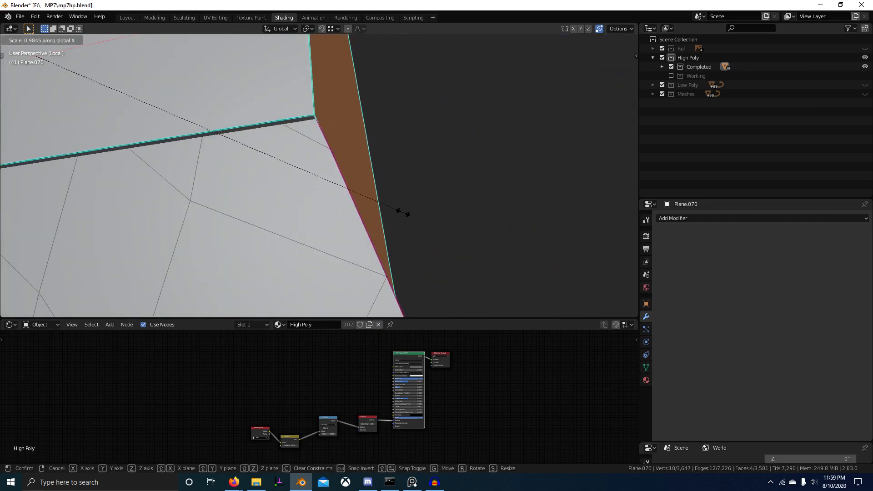
pyautogui.click(394, 210)
# Narrow the lip's side faces further along X, using a scale of 0.983 in rendered shading.
pyautogui.moveTo(394, 210); pyautogui.dragTo(272, 220, button='middle')
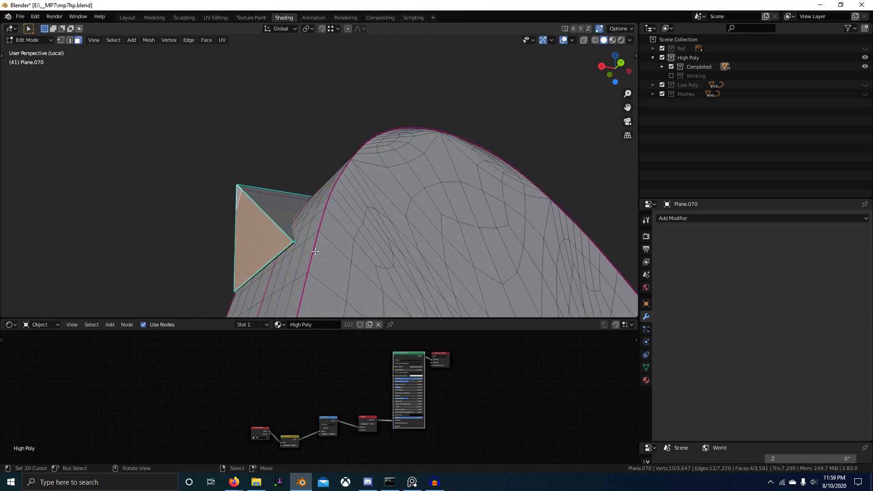
pyautogui.press('s')
pyautogui.press('x')
pyautogui.click(168, 292)
pyautogui.click(621, 40)
pyautogui.press('s')
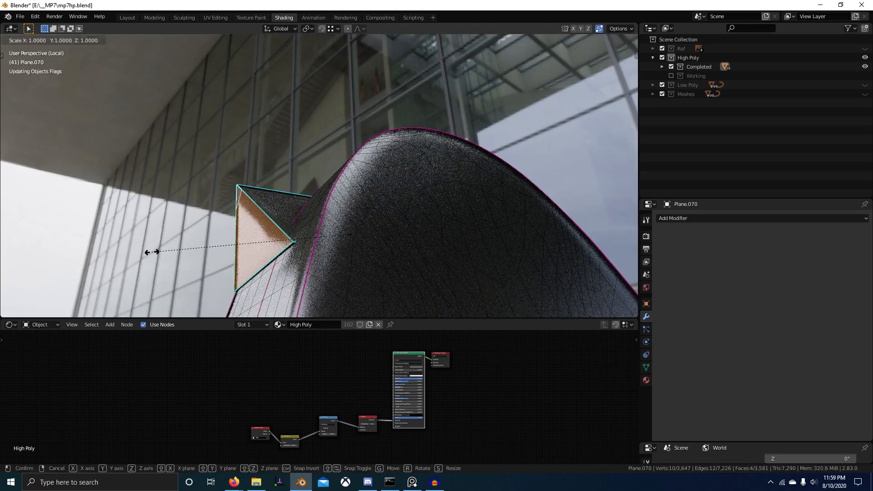
pyautogui.press('x')
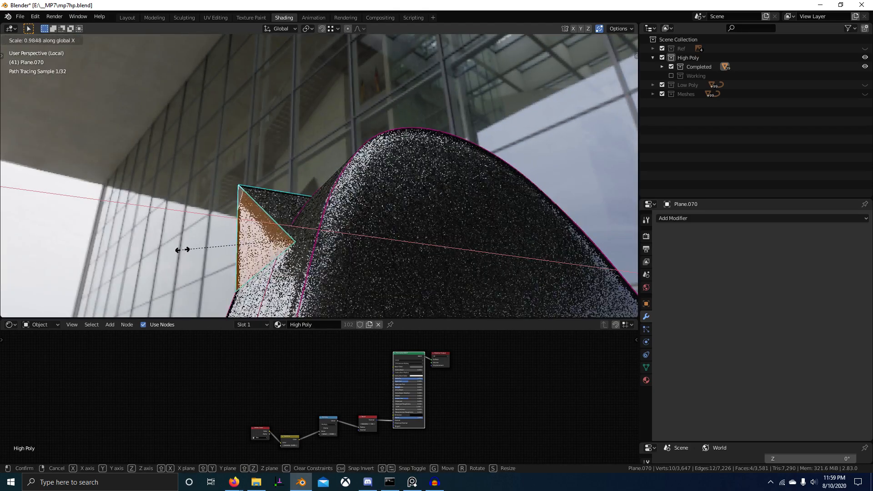
pyautogui.click(182, 250)
pyautogui.moveTo(182, 250)
pyautogui.mouseDown(button='middle')
pyautogui.moveTo(271, 288)
pyautogui.moveTo(167, 259)
pyautogui.mouseUp(button='middle')
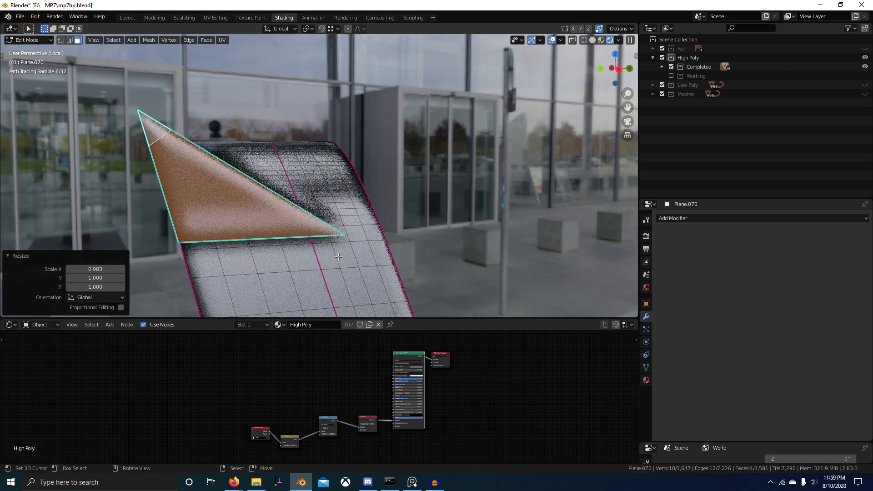
pyautogui.press('Tab')
pyautogui.moveTo(222, 268); pyautogui.dragTo(352, 258, button='middle')
# Scale the lip's side faces along X once more and return to Object Mode.
pyautogui.press('Tab')
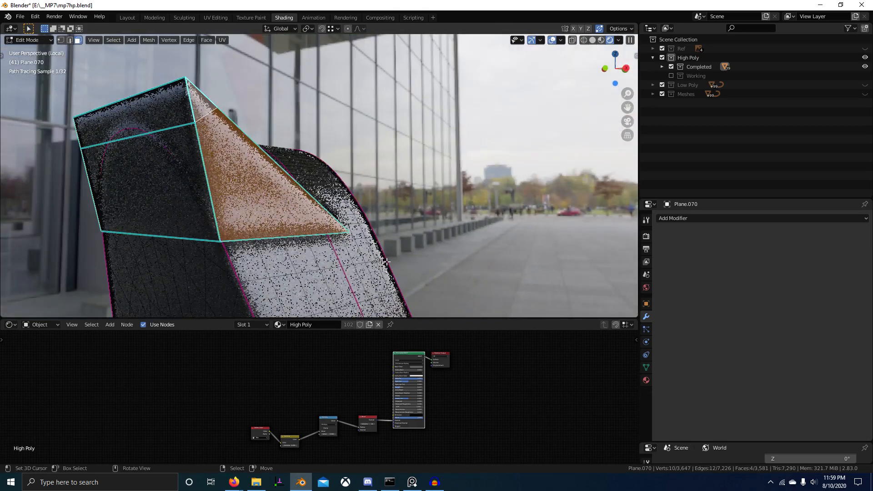
pyautogui.press('s')
pyautogui.press('x')
pyautogui.click(374, 258)
pyautogui.press('Tab')
# Examine the lip and its side faces from several angles in both rendered and solid shading.
pyautogui.moveTo(318, 296); pyautogui.dragTo(290, 41, button='middle')
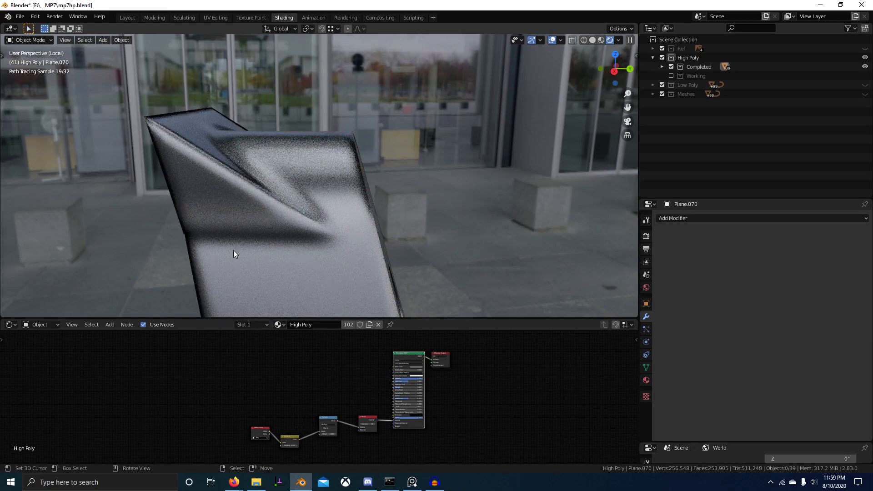
pyautogui.moveTo(234, 253)
pyautogui.mouseDown(button='middle')
pyautogui.moveTo(347, 221)
pyautogui.moveTo(319, 252)
pyautogui.moveTo(225, 280)
pyautogui.moveTo(300, 256)
pyautogui.moveTo(273, 251)
pyautogui.mouseUp(button='middle')
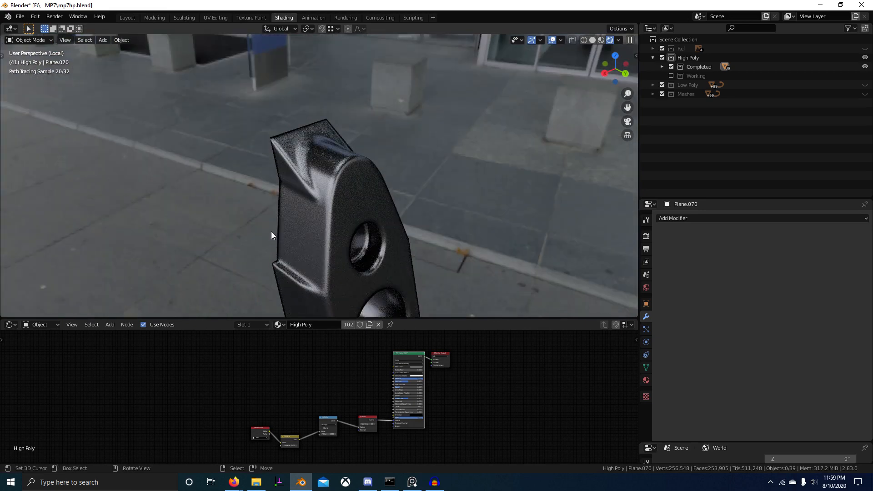
pyautogui.moveTo(278, 216); pyautogui.dragTo(326, 181, button='middle')
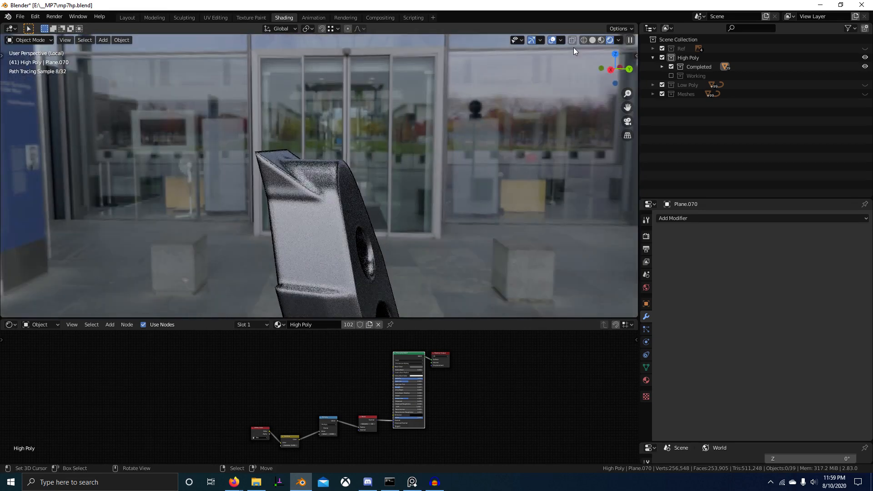
pyautogui.click(592, 40)
pyautogui.moveTo(400, 155)
pyautogui.mouseDown(button='middle')
pyautogui.moveTo(391, 164)
pyautogui.moveTo(414, 212)
pyautogui.moveTo(355, 186)
pyautogui.moveTo(382, 205)
pyautogui.moveTo(370, 218)
pyautogui.moveTo(350, 210)
pyautogui.moveTo(208, 232)
pyautogui.moveTo(288, 238)
pyautogui.moveTo(318, 214)
pyautogui.mouseUp(button='middle')
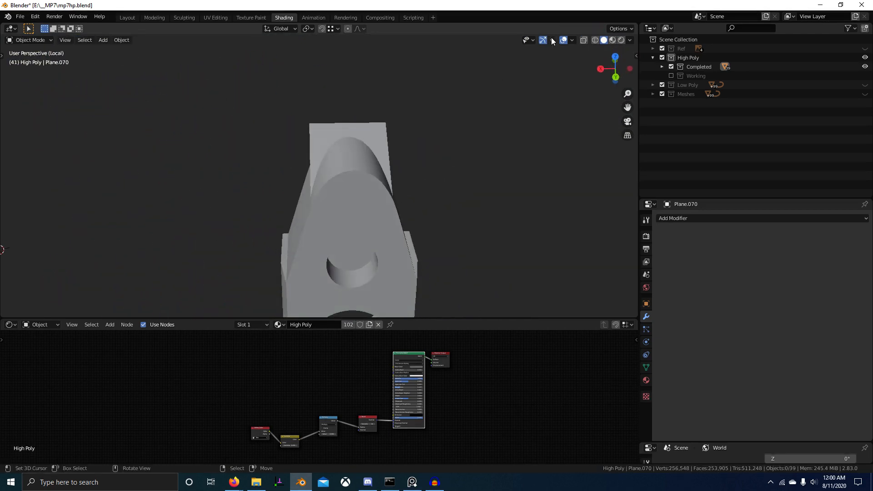
pyautogui.click(620, 40)
pyautogui.moveTo(432, 165)
pyautogui.mouseDown(button='middle')
pyautogui.moveTo(471, 156)
pyautogui.moveTo(388, 156)
pyautogui.moveTo(405, 191)
pyautogui.mouseUp(button='middle')
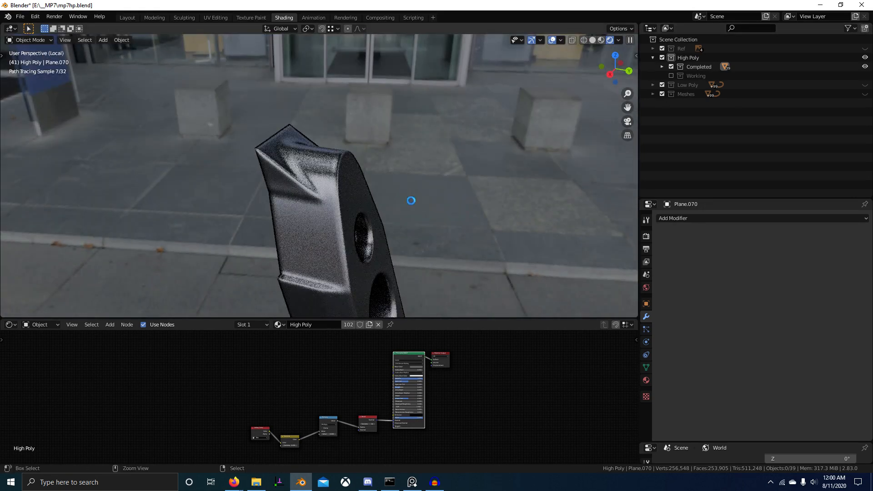
# Exclude the Completed collection, include the Working collection and switch the viewport to solid shading.
pyautogui.click(671, 66)
pyautogui.click(671, 76)
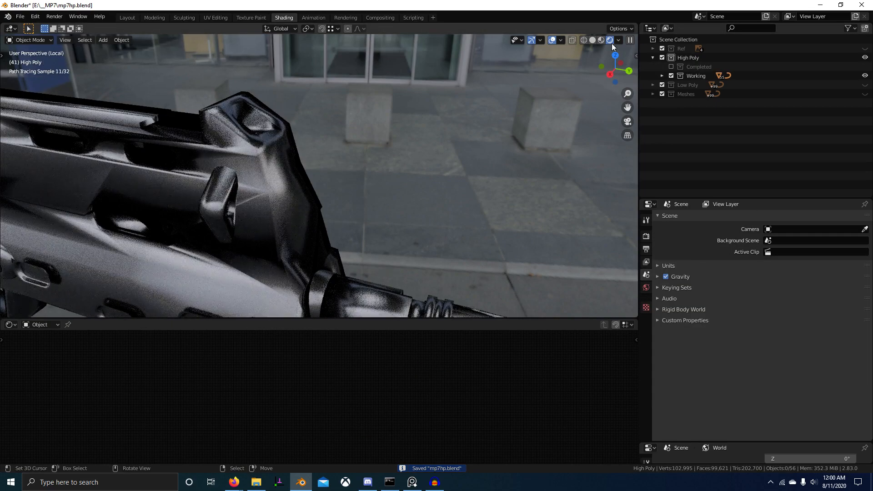
pyautogui.click(592, 40)
# Select the slotted muzzle barrel and collapse all its boolean modifiers in the stack.
pyautogui.moveTo(246, 159)
pyautogui.mouseDown(button='middle')
pyautogui.moveTo(307, 224)
pyautogui.moveTo(410, 215)
pyautogui.moveTo(418, 231)
pyautogui.moveTo(279, 185)
pyautogui.mouseUp(button='middle')
pyautogui.scroll(3, 364, 212)
pyautogui.click(443, 238)
pyautogui.moveTo(443, 239); pyautogui.dragTo(405, 182, button='middle')
pyautogui.keyDown('shift'); pyautogui.moveTo(405, 182); pyautogui.dragTo(369, 188, button='middle'); pyautogui.keyUp('shift')
pyautogui.scroll(4, 369, 191)
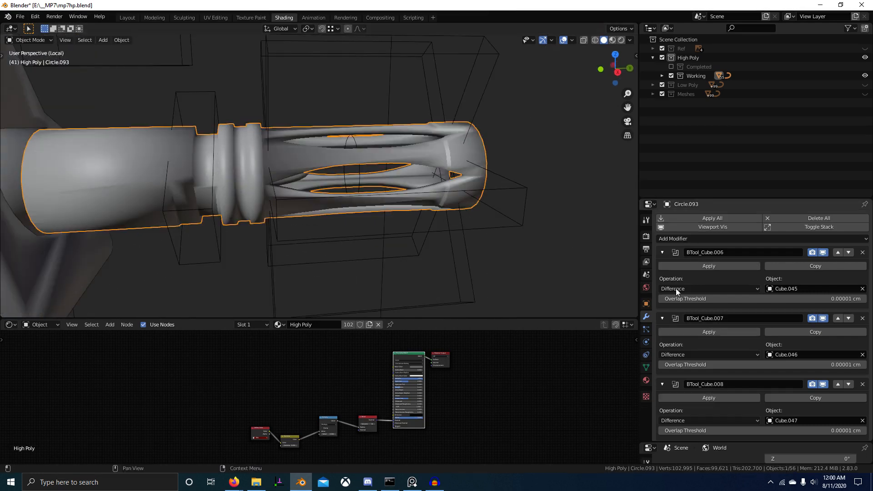
pyautogui.moveTo(665, 251); pyautogui.dragTo(662, 300)
pyautogui.scroll(-4, 500, 218)
# Edit the muzzle slot cutter Cube.045 in edge selection and crease its outer profile edges with a factor of 1.
pyautogui.click(409, 127)
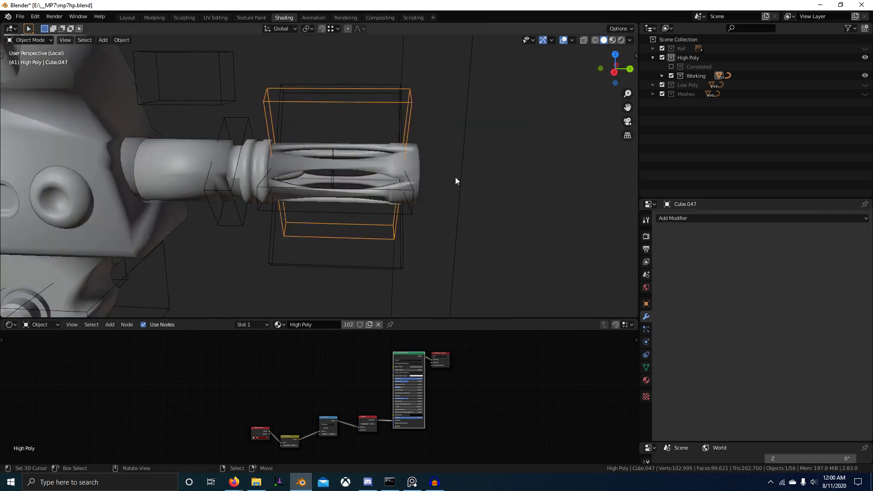
pyautogui.moveTo(456, 180); pyautogui.dragTo(359, 157, button='middle')
pyautogui.press('Tab')
pyautogui.hotkey('alt', 'a')
pyautogui.press('2')
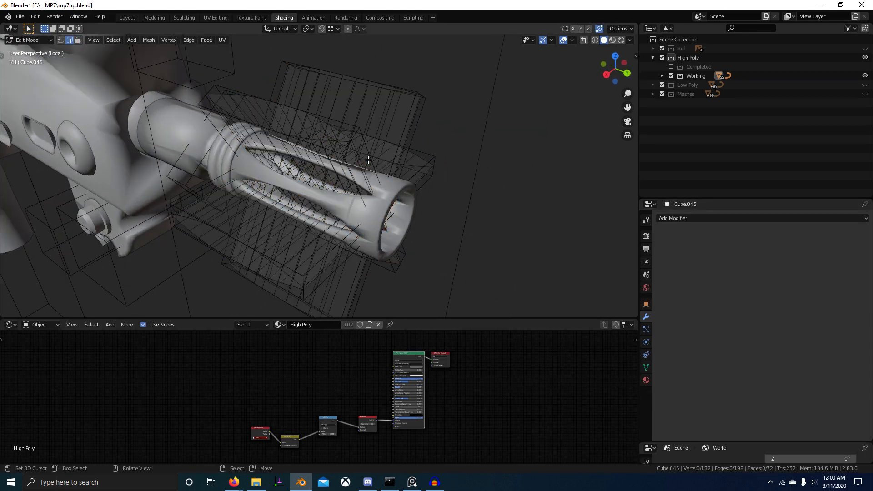
pyautogui.press('q')
pyautogui.click(360, 184)
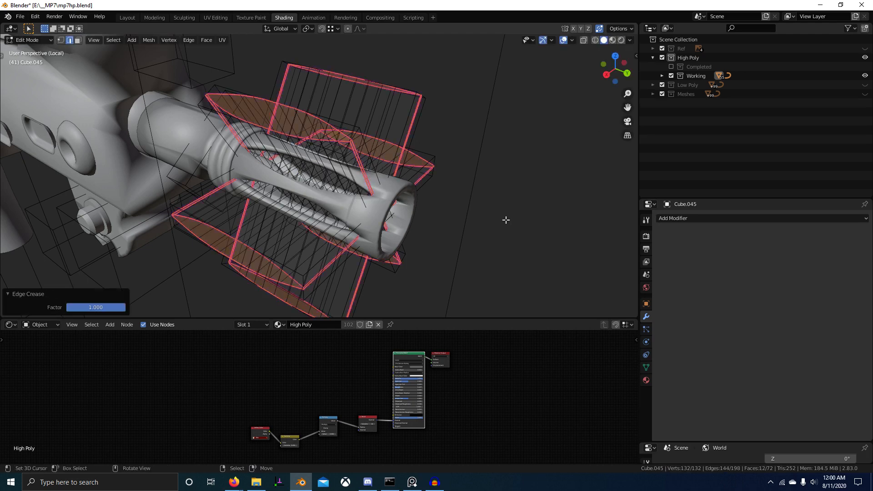
# Return to Object Mode and add a level 2 subdivision to the slot cutter.
pyautogui.moveTo(506, 219); pyautogui.dragTo(317, 221, button='middle')
pyautogui.press('Tab')
pyautogui.hotkey('ctrl', '2')
# Hide the muzzle barrel's boolean modifiers in the viewport and inspect its base mesh in Edit Mode.
pyautogui.click(252, 189)
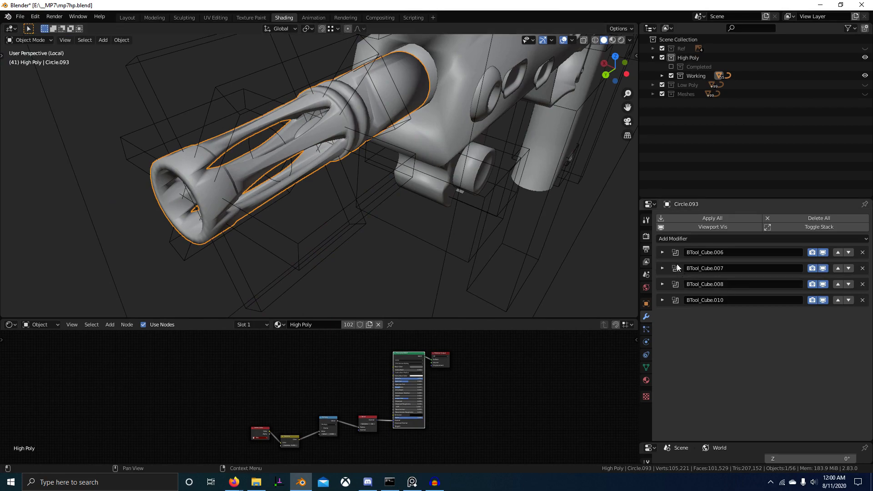
pyautogui.click(718, 227)
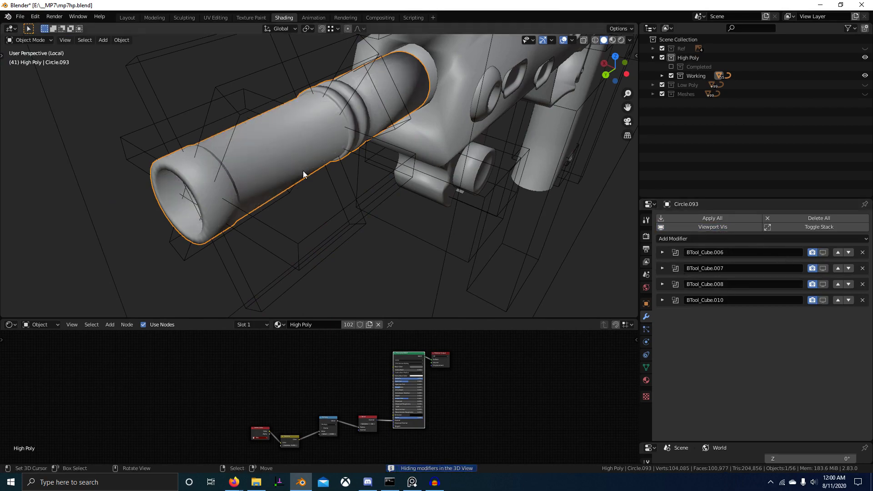
pyautogui.press('Tab')
pyautogui.moveTo(334, 181); pyautogui.dragTo(545, 200, button='middle')
pyautogui.press('Tab')
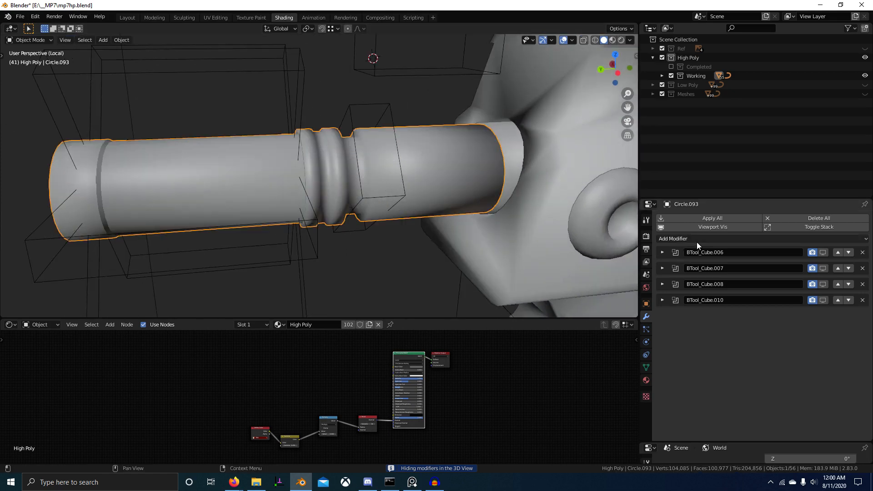
# Add a Triangulate modifier to the muzzle barrel, move it above all the booleans and collapse it.
pyautogui.click(697, 239)
pyautogui.click(672, 396)
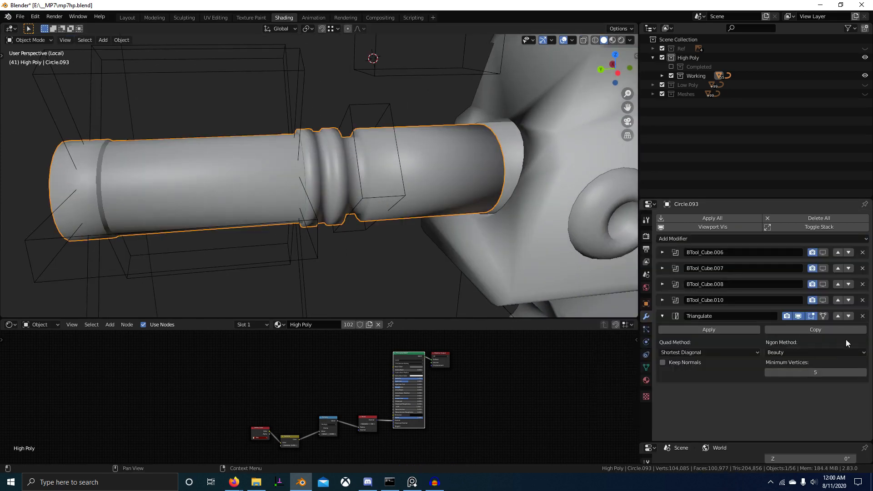
pyautogui.click(837, 316)
pyautogui.click(836, 299)
pyautogui.click(838, 284)
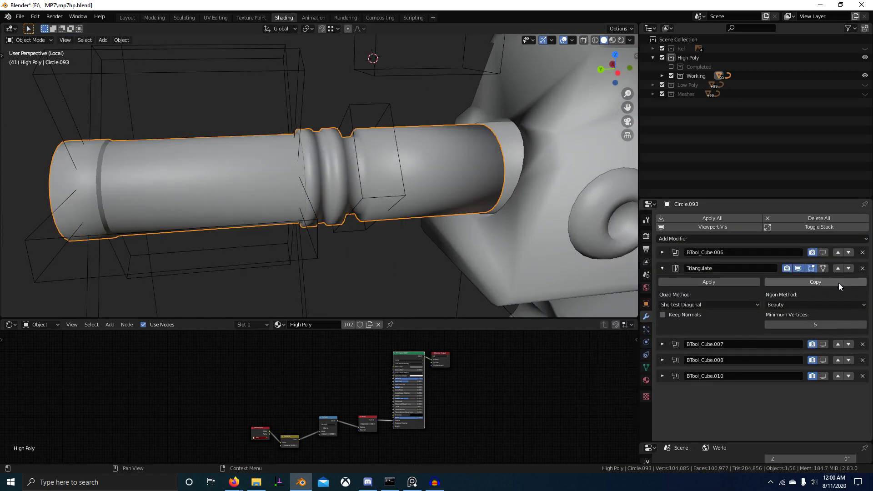
pyautogui.click(839, 268)
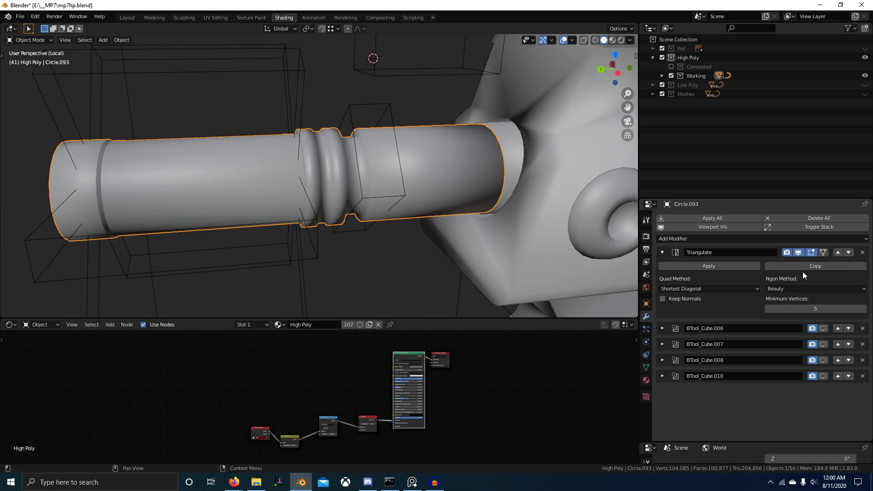
pyautogui.click(662, 253)
# Add a level 2 Subdivision modifier to the muzzle barrel, place it directly below Triangulate and collapse it.
pyautogui.hotkey('ctrl', '2')
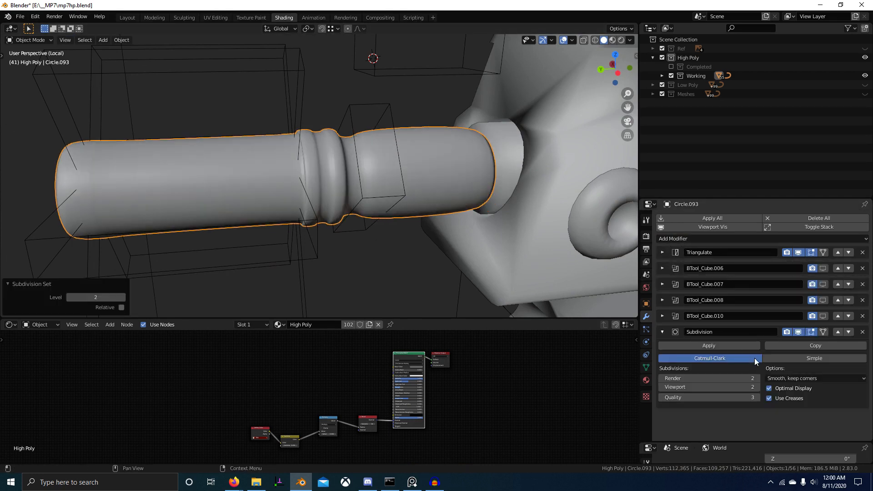
pyautogui.click(837, 332)
pyautogui.click(839, 317)
pyautogui.click(839, 301)
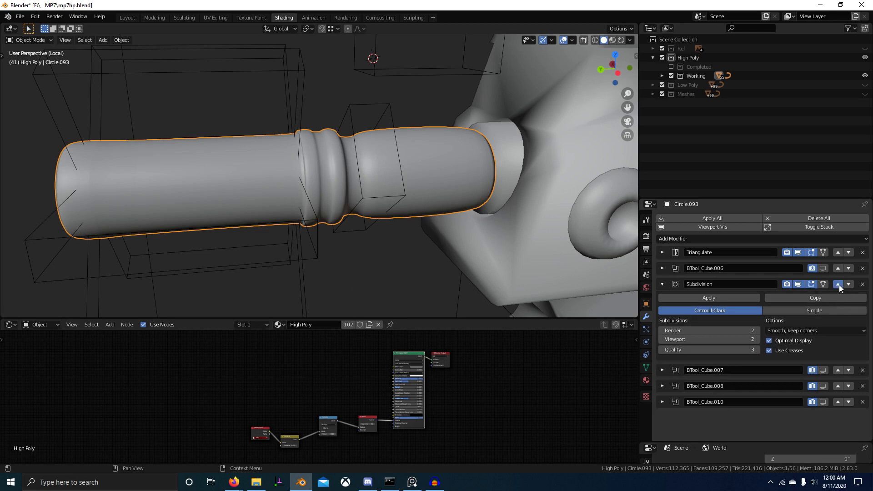
pyautogui.click(839, 284)
pyautogui.click(661, 268)
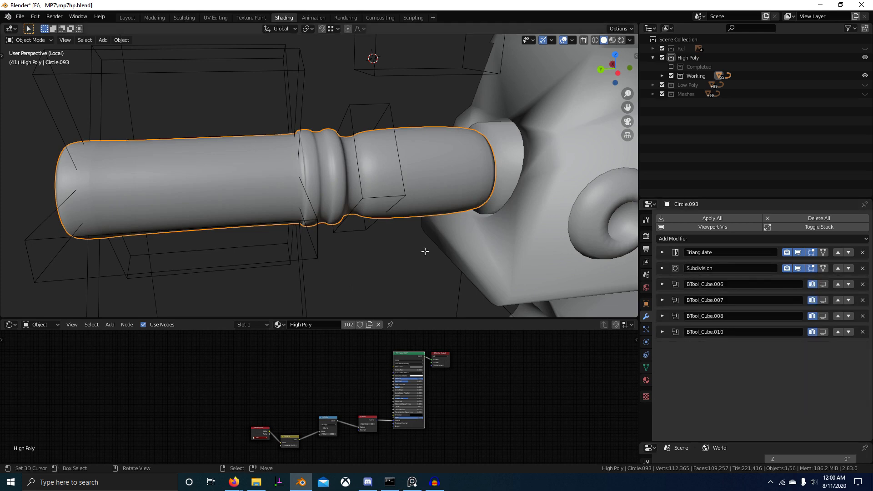
# Select all sharp edges of the muzzle barrel's base mesh in Edit Mode.
pyautogui.press('Tab')
pyautogui.moveTo(253, 221); pyautogui.dragTo(290, 223, button='middle')
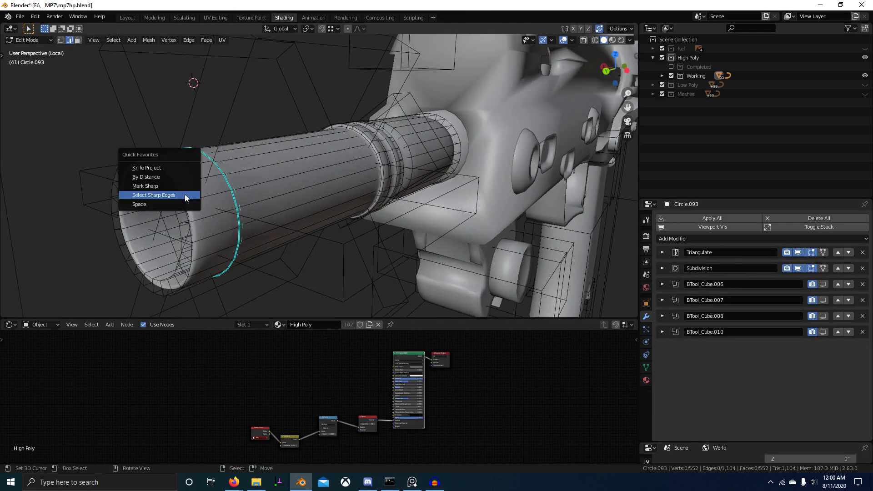
pyautogui.click(185, 194)
# Try to extend the edge selection to edges of similar sharpness and undo it.
pyautogui.hotkey('shift', 'g')
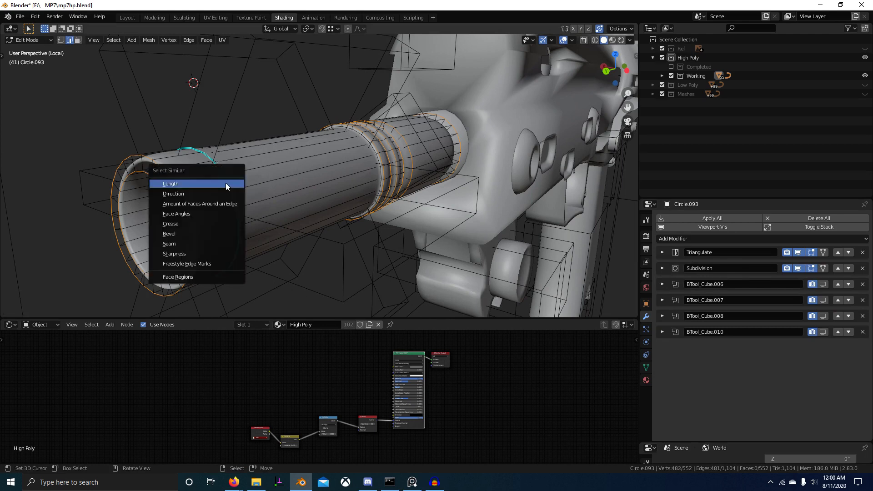
pyautogui.click(205, 241)
pyautogui.moveTo(397, 260); pyautogui.dragTo(349, 263, button='middle')
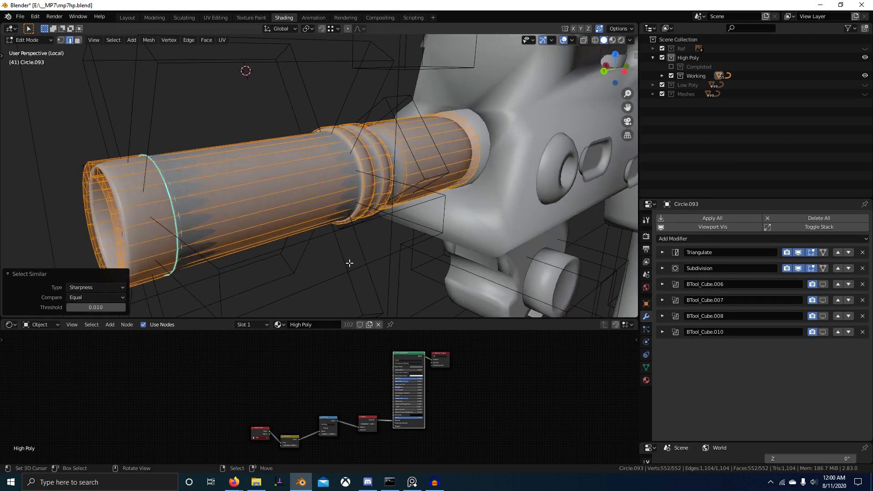
pyautogui.hotkey('ctrl', 'z')
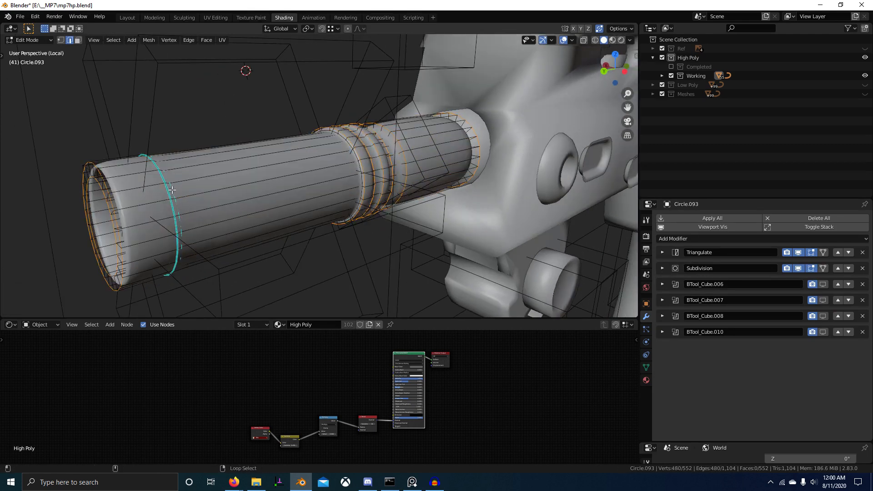
# Crease the selected sharp edges of the muzzle barrel to 1, mark them sharp and return to Object Mode.
pyautogui.write('1')
pyautogui.click(296, 200)
pyautogui.moveTo(271, 241); pyautogui.dragTo(381, 253, button='middle')
pyautogui.hotkey('ctrl', 'e')
pyautogui.click(281, 249)
pyautogui.press('Tab')
pyautogui.moveTo(304, 253); pyautogui.dragTo(373, 254, button='middle')
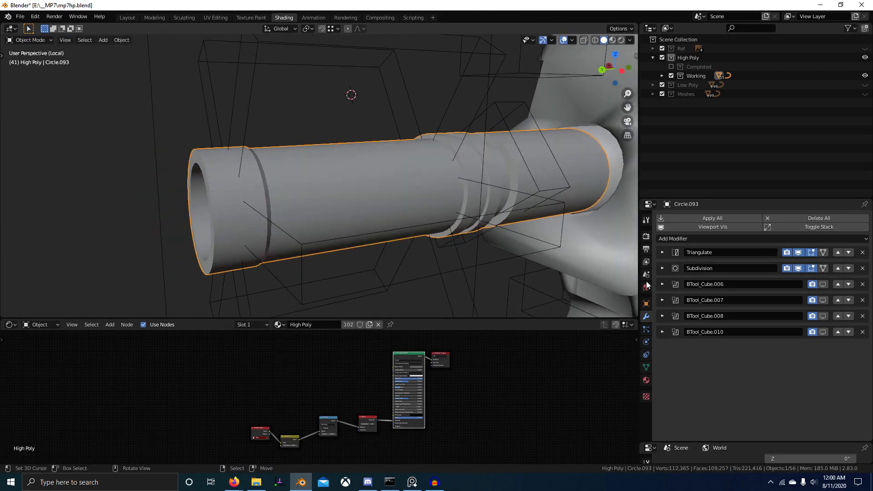
# Turn on viewport display for all of the muzzle barrel's modifiers, including the booleans.
pyautogui.click(717, 227)
pyautogui.click(717, 227)
pyautogui.moveTo(441, 277); pyautogui.dragTo(454, 207, button='middle')
# Set the muzzle barrel's Auto Smooth angle to 60° and check the shading around the cuts.
pyautogui.click(646, 367)
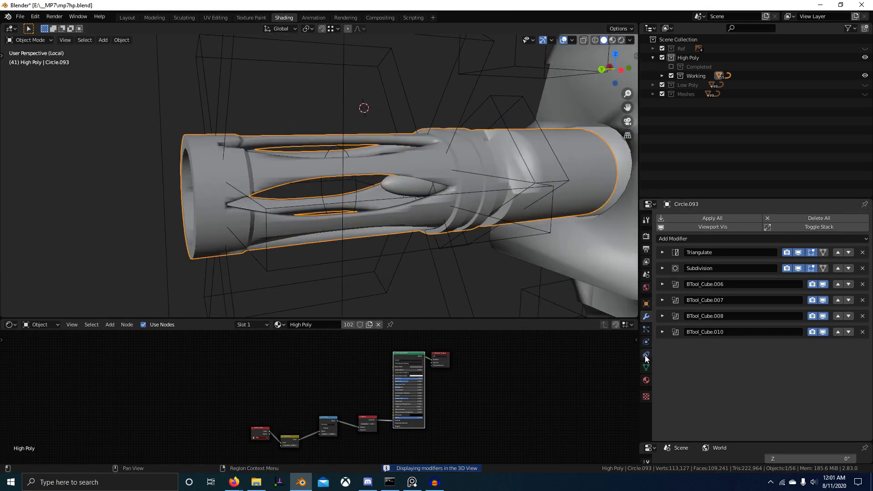
pyautogui.scroll(-2, 665, 375)
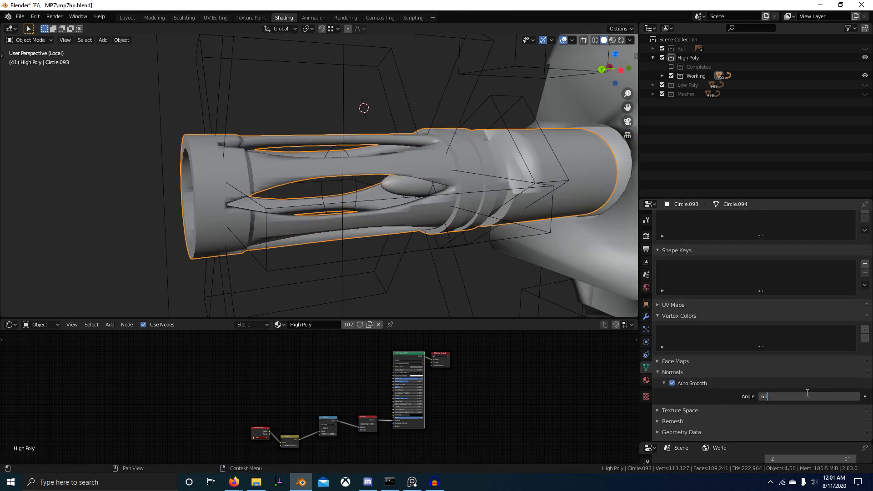
pyautogui.press('Return')
pyautogui.moveTo(498, 272)
pyautogui.mouseDown(button='middle')
pyautogui.moveTo(590, 273)
pyautogui.moveTo(479, 292)
pyautogui.moveTo(453, 277)
pyautogui.moveTo(516, 255)
pyautogui.moveTo(575, 260)
pyautogui.moveTo(361, 267)
pyautogui.moveTo(353, 249)
pyautogui.moveTo(361, 242)
pyautogui.moveTo(367, 255)
pyautogui.mouseUp(button='middle')
pyautogui.scroll(5, 361, 267)
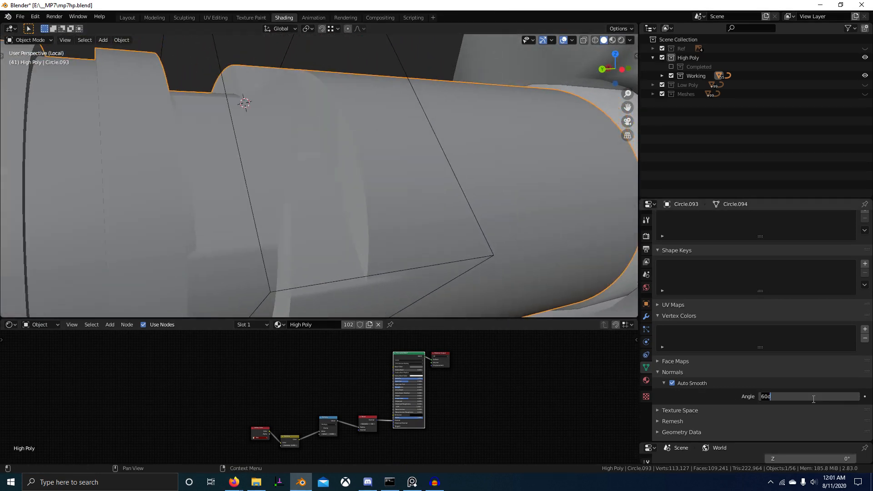
# Try a 0° Auto Smooth angle on the muzzle barrel and set the angle to 180°.
pyautogui.press('Return')
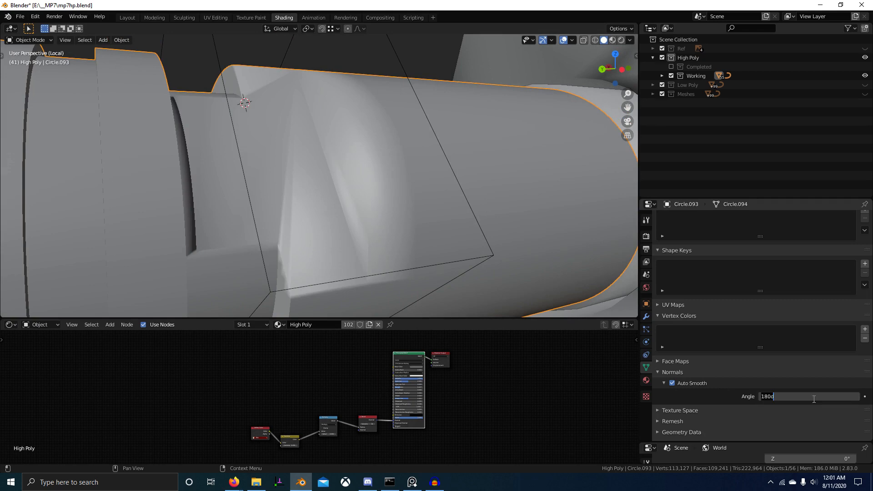
pyautogui.press('Return')
pyautogui.scroll(-2, 515, 341)
pyautogui.moveTo(346, 204); pyautogui.dragTo(356, 274, button='middle')
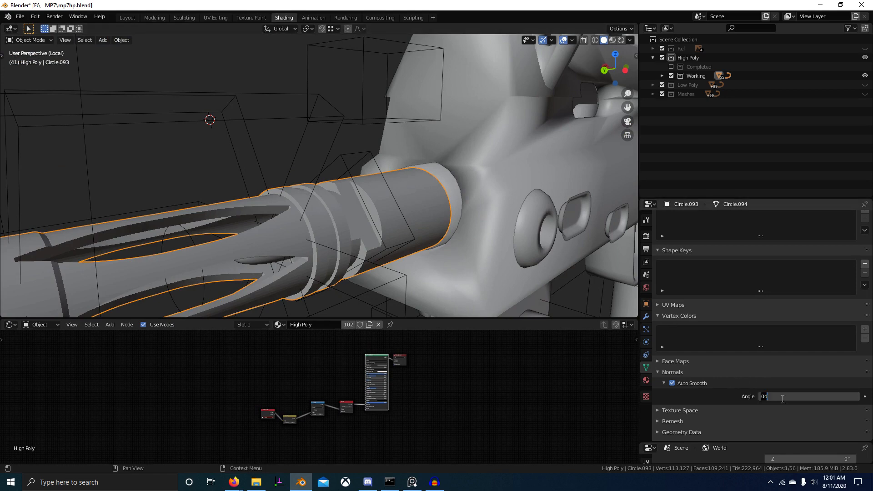
pyautogui.write('180')
pyautogui.press('Return')
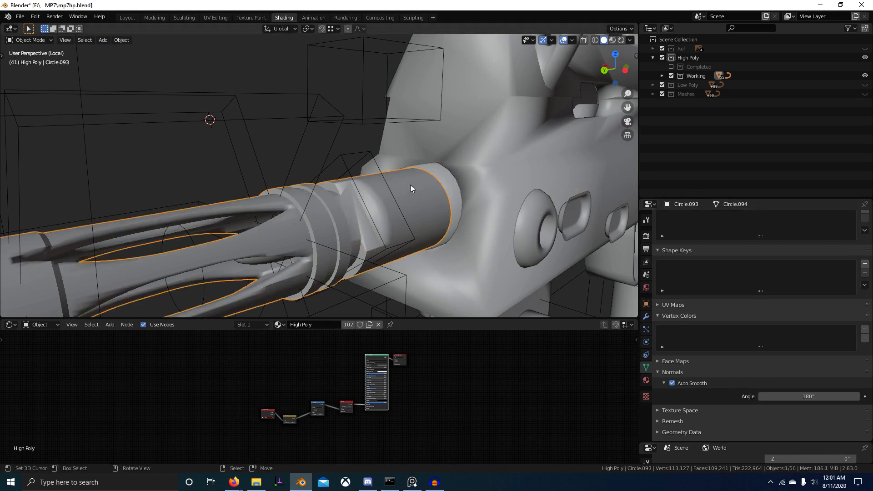
# Apply all of the muzzle barrel's modifiers.
pyautogui.click(646, 316)
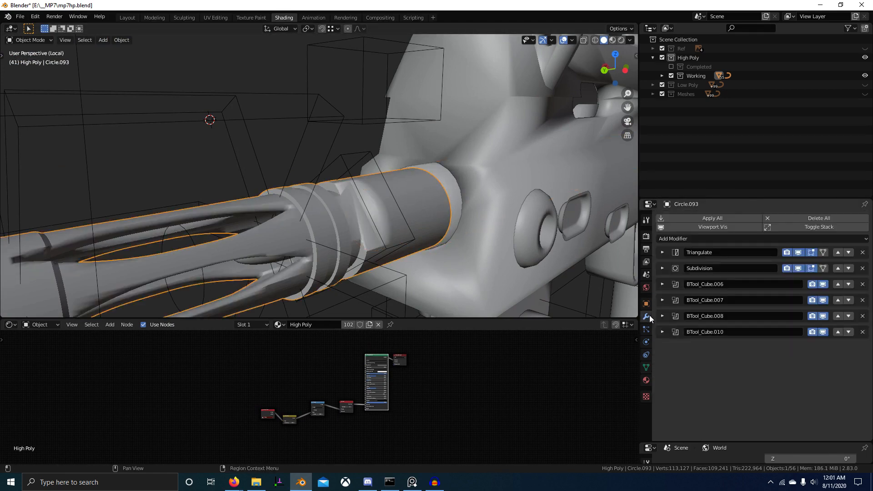
pyautogui.click(723, 219)
pyautogui.moveTo(583, 228); pyautogui.dragTo(282, 246, button='middle')
# Delete the four box cutters around the muzzle barrel.
pyautogui.rightClick(258, 160)
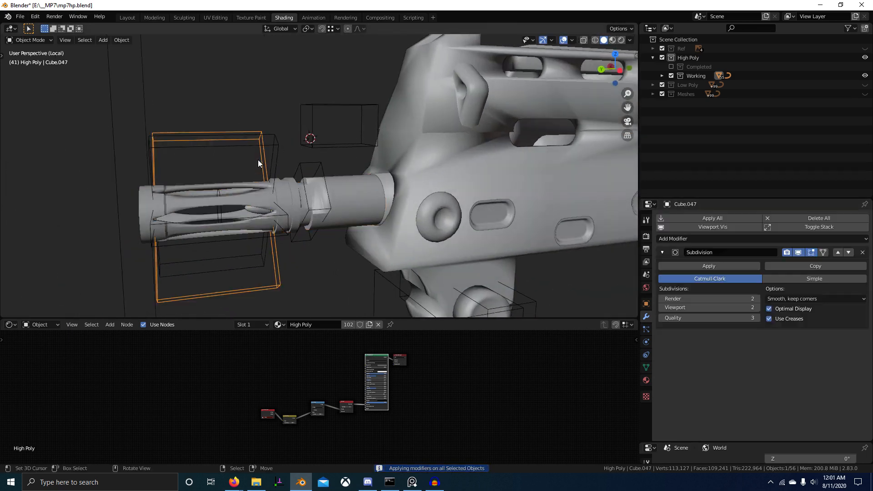
pyautogui.keyDown('shift'); pyautogui.rightClick(274, 161); pyautogui.keyUp('shift')
pyautogui.press('Escape')
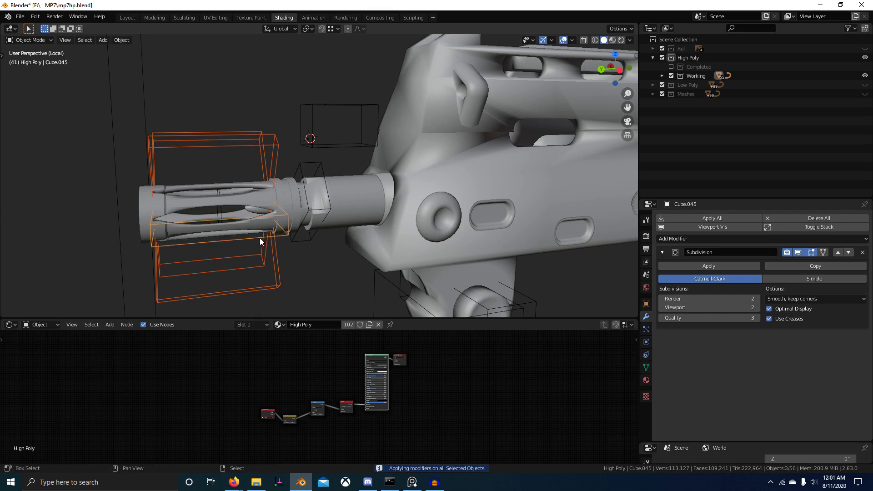
pyautogui.press('x')
pyautogui.click(296, 241)
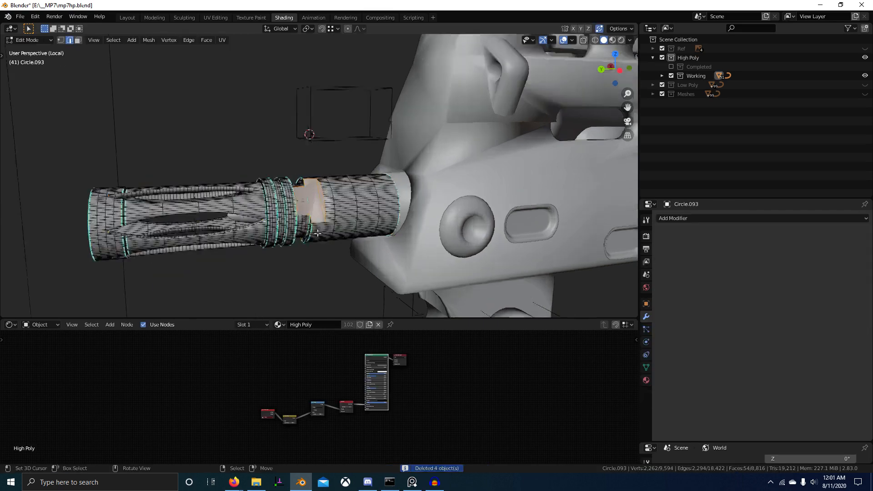
# In Edit Mode, select the muzzle barrel's sharp edges at 30° sharpness, mark them sharp and return to Object Mode.
pyautogui.scroll(3, 317, 233)
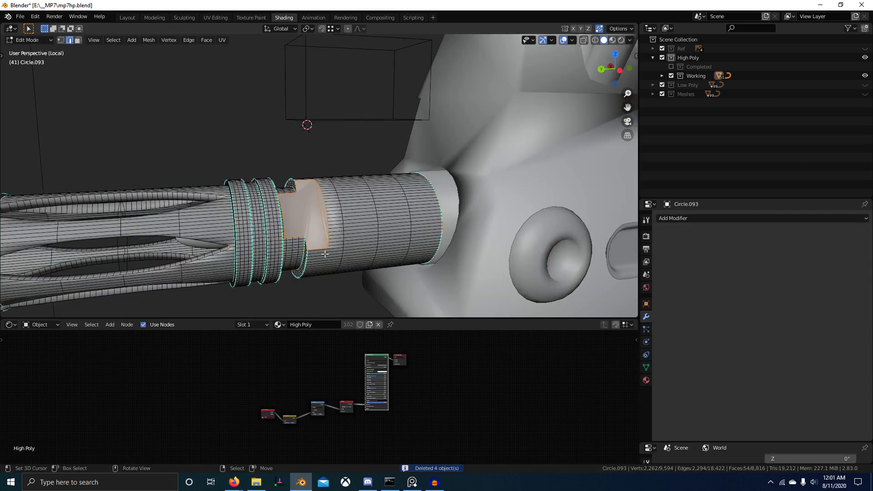
pyautogui.hotkey('alt', 'a')
pyautogui.scroll(4, 360, 230)
pyautogui.press('q')
pyautogui.click(365, 224)
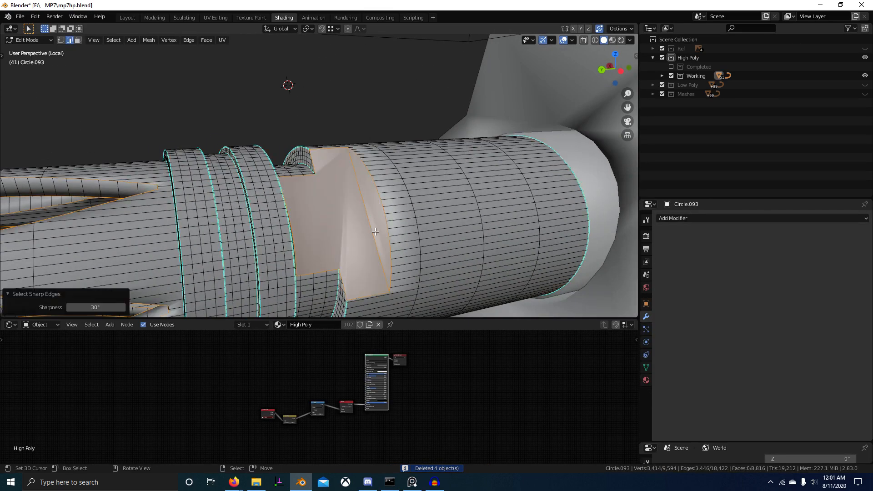
pyautogui.moveTo(365, 224); pyautogui.dragTo(386, 251, button='middle')
pyautogui.hotkey('ctrl', 'e')
pyautogui.click(410, 242)
pyautogui.press('Tab')
pyautogui.scroll(-4, 406, 251)
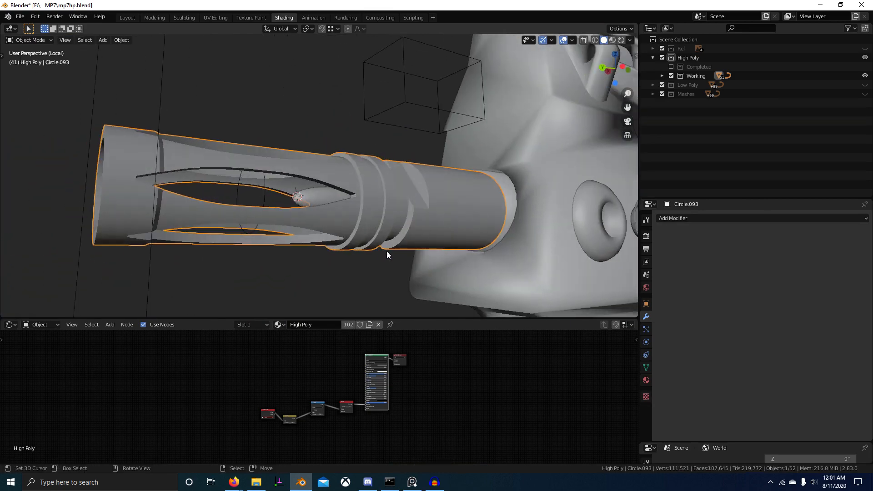
# Switch the viewport to rendered shading and add a vertex color layer named Bev to the muzzle barrel.
pyautogui.click(622, 40)
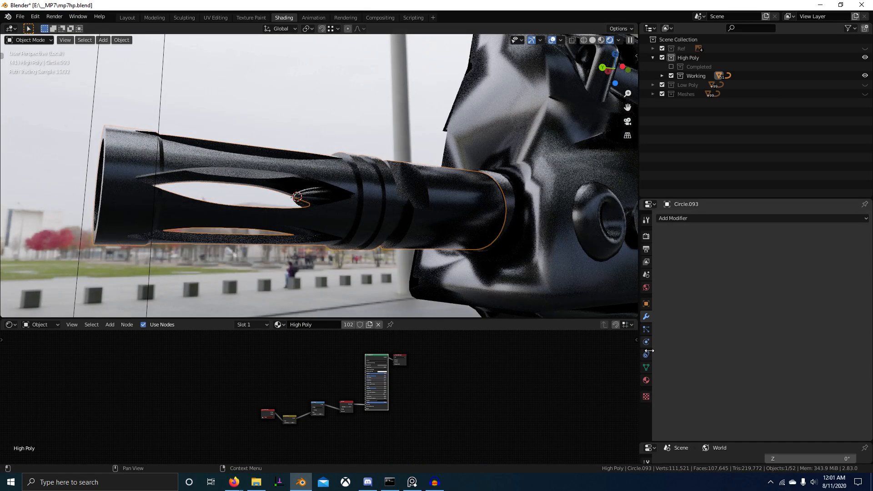
pyautogui.click(646, 367)
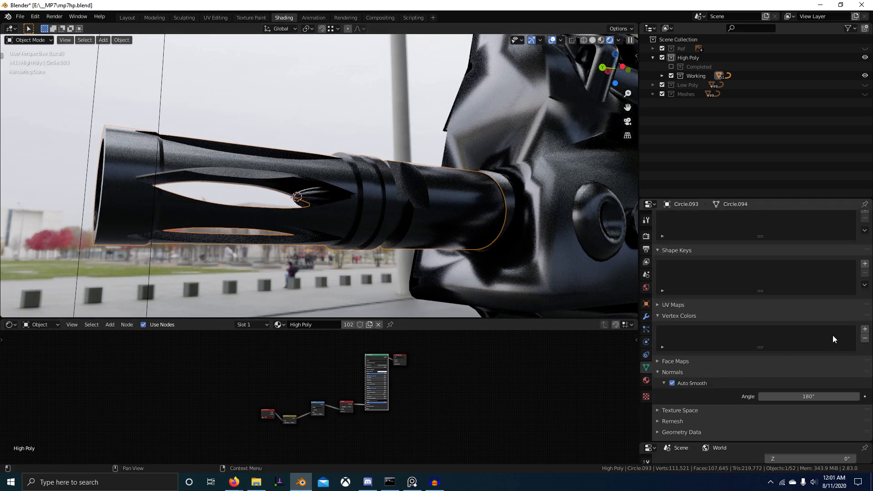
pyautogui.click(865, 329)
pyautogui.doubleClick(675, 332)
pyautogui.write('Bev')
pyautogui.press('Return')
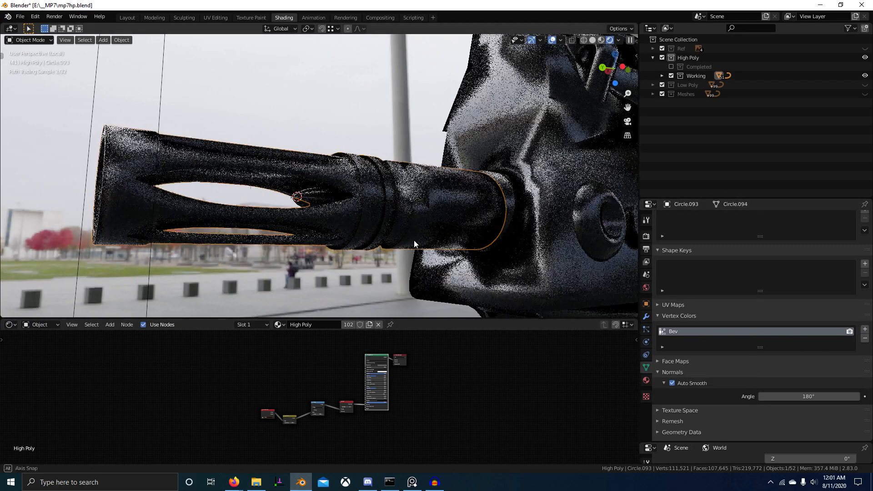
# Isolate the muzzle barrel, enter Vertex Paint mode and fill its Bev layer with the current grey brush colour.
pyautogui.moveTo(413, 240); pyautogui.dragTo(414, 244, button='middle')
pyautogui.scroll(-2, 423, 243)
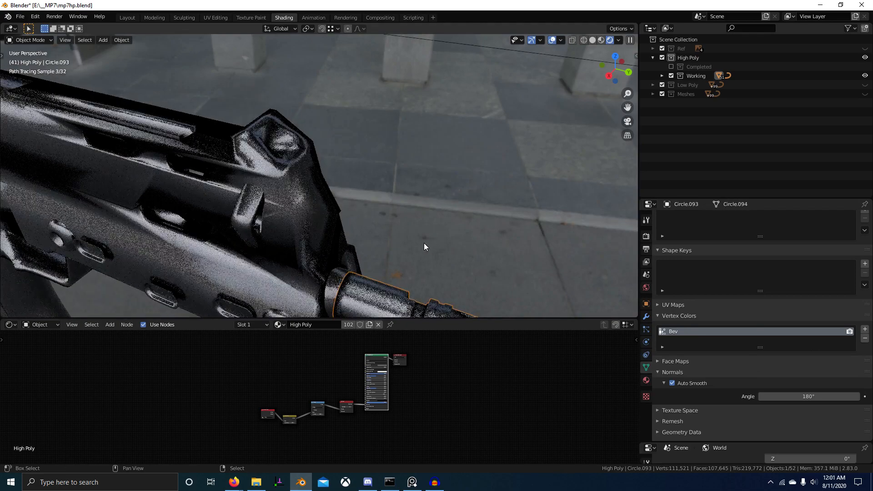
pyautogui.press('KP_Decimal')
pyautogui.hotkey('ctrl', 'Tab')
pyautogui.click(399, 115)
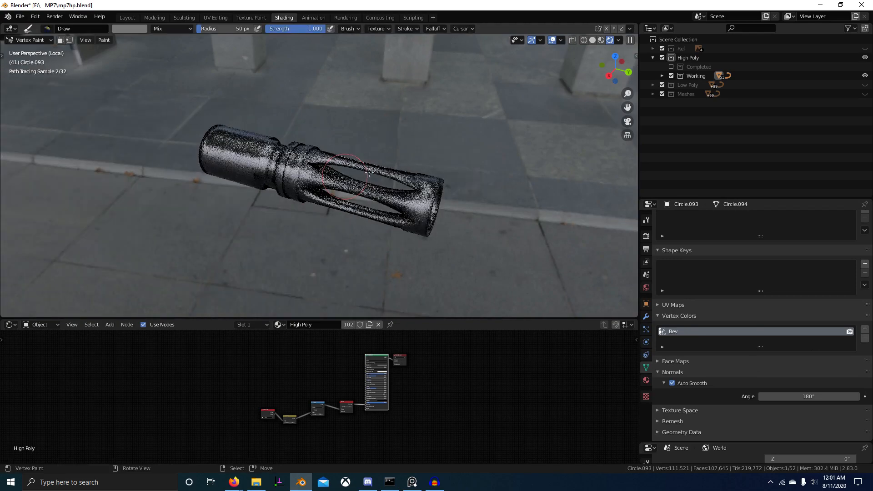
pyautogui.moveTo(318, 170); pyautogui.dragTo(345, 156, button='middle')
pyautogui.hotkey('shift', 'k')
pyautogui.scroll(4, 345, 155)
pyautogui.moveTo(345, 210); pyautogui.dragTo(388, 222, button='middle')
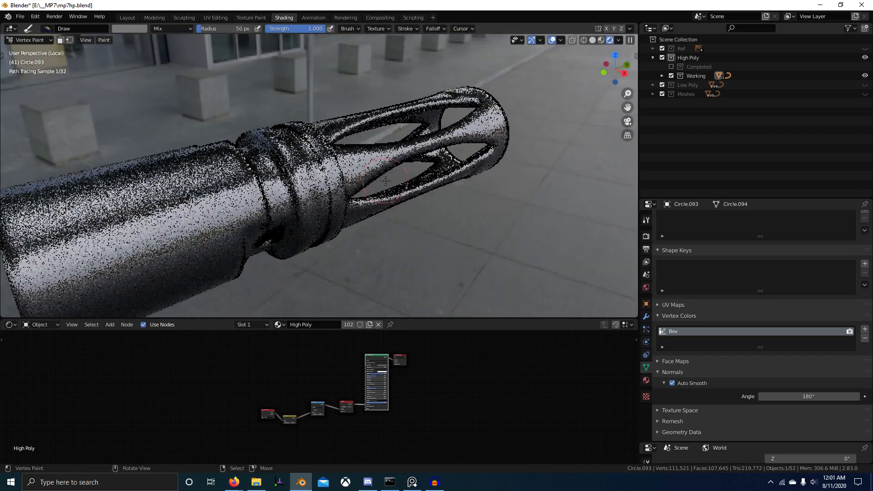
# Set the brush colour's R, G and B to 0.3 and fill the muzzle barrel's vertex colours.
pyautogui.click(124, 28)
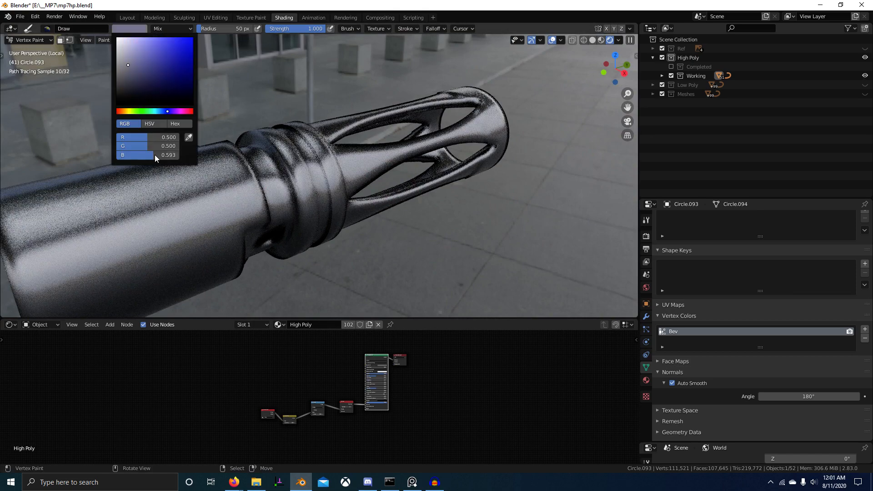
pyautogui.write('0.3')
pyautogui.press('Return')
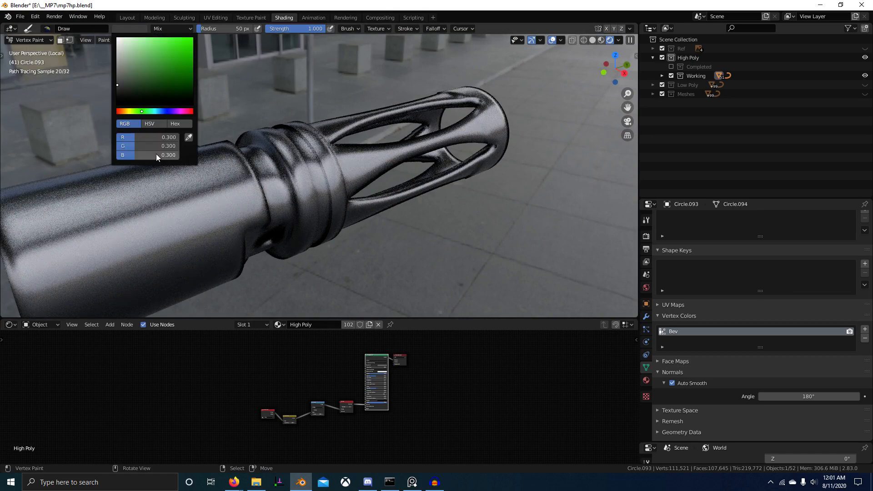
pyautogui.hotkey('shift', 'k')
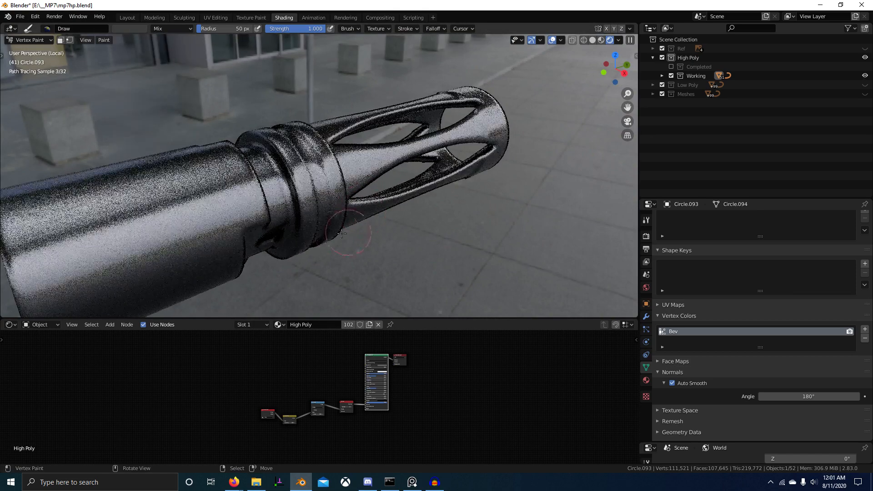
# Set the brush colour's R, G and B to 0.1 and fill the muzzle barrel's vertex colours.
pyautogui.click(120, 29)
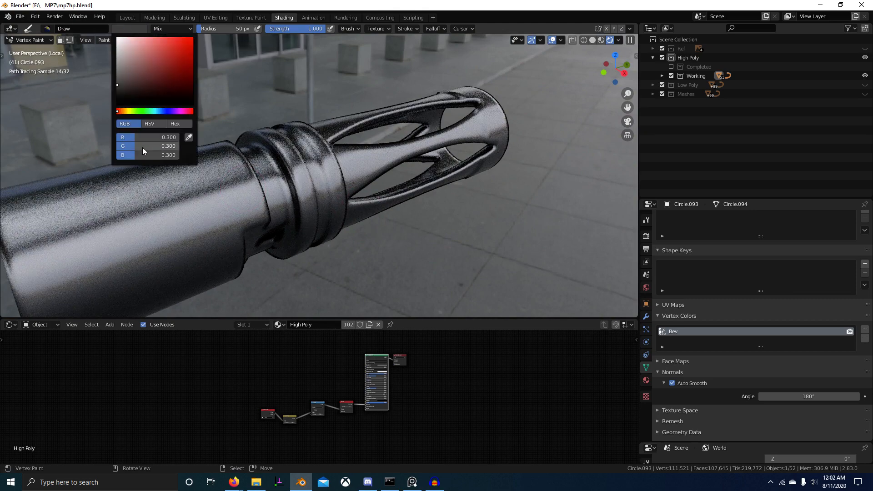
pyautogui.press('Return')
pyautogui.hotkey('shift', 'k')
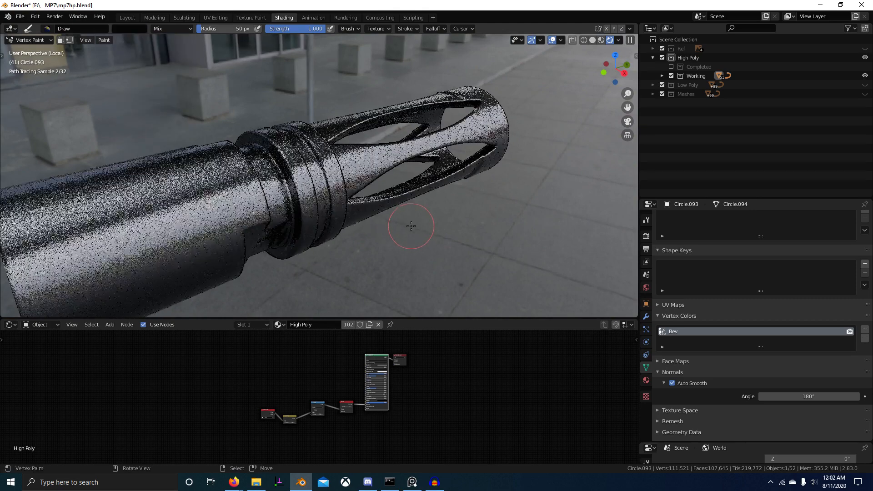
pyautogui.scroll(-4, 414, 242)
pyautogui.moveTo(413, 242); pyautogui.dragTo(310, 237, button='middle')
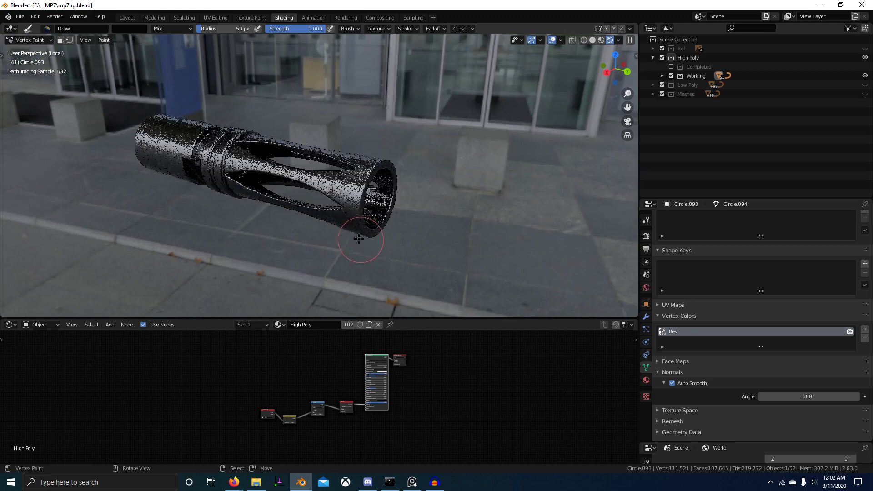
pyautogui.scroll(3, 76, 130)
# Set the brush colour's R, G and B to 0.15 and fill the muzzle barrel's vertex colours.
pyautogui.click(146, 29)
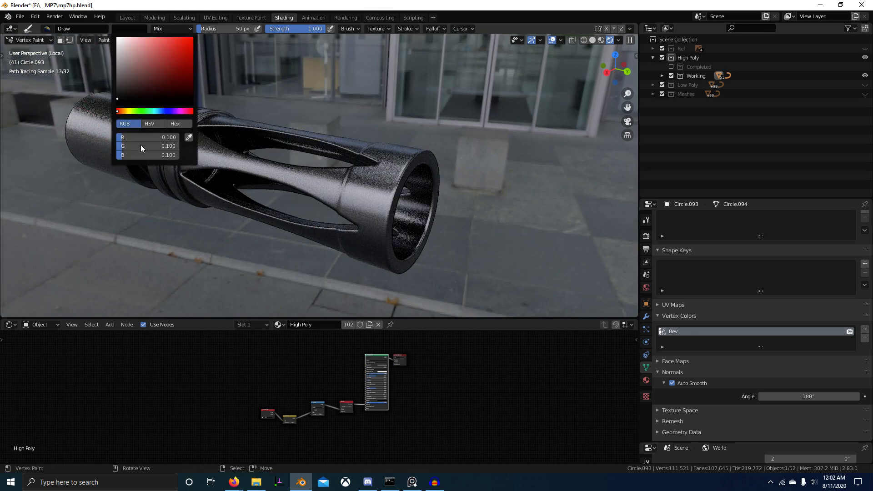
pyautogui.moveTo(144, 154); pyautogui.dragTo(149, 150)
pyautogui.write('.15')
pyautogui.press('Return')
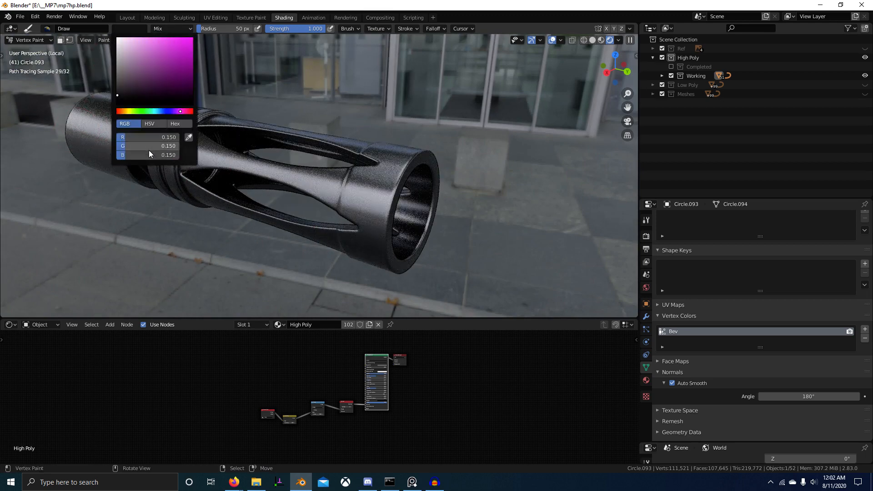
pyautogui.hotkey('shift', 'k')
# Return to Object Mode, deselect the muzzle barrel and leave local view to show the whole gun.
pyautogui.moveTo(351, 232); pyautogui.dragTo(293, 283, button='middle')
pyautogui.hotkey('ctrl', 'Tab')
pyautogui.click(191, 251)
pyautogui.click(292, 283)
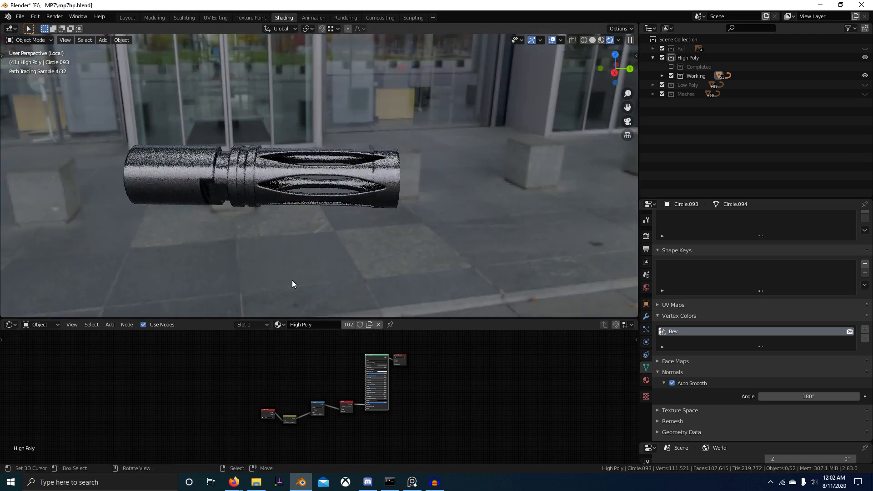
pyautogui.press('KP_Divide')
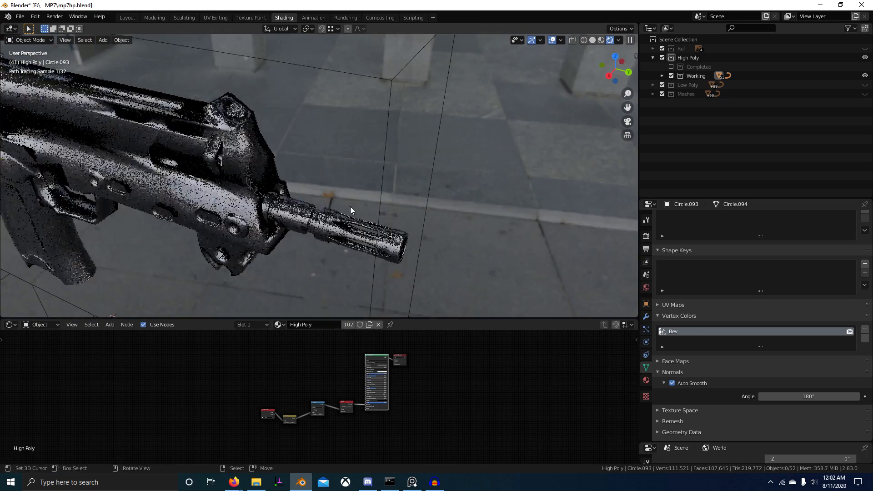
# Move the muzzle barrel into the Completed collection under High Poly.
pyautogui.click(380, 239)
pyautogui.click(403, 237)
pyautogui.press('m')
pyautogui.moveTo(402, 234)
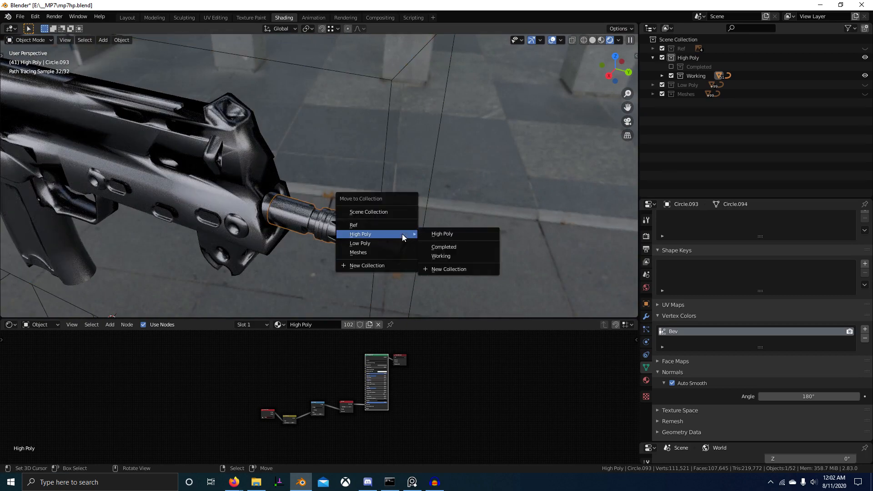
pyautogui.click(459, 247)
# Delete the leftover bullet object beside the muzzle opening.
pyautogui.keyDown('shift'); pyautogui.moveTo(338, 241); pyautogui.dragTo(377, 236, button='middle'); pyautogui.keyUp('shift')
pyautogui.rightClick(367, 222)
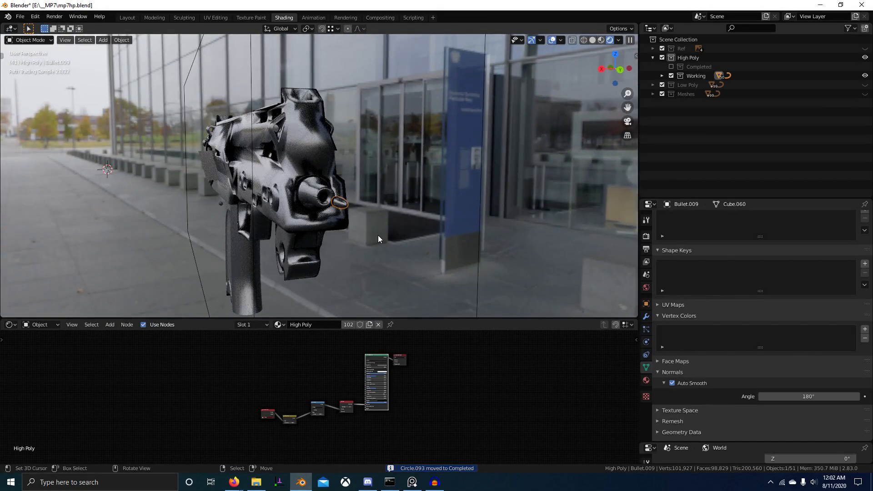
pyautogui.press('x')
pyautogui.click(378, 235)
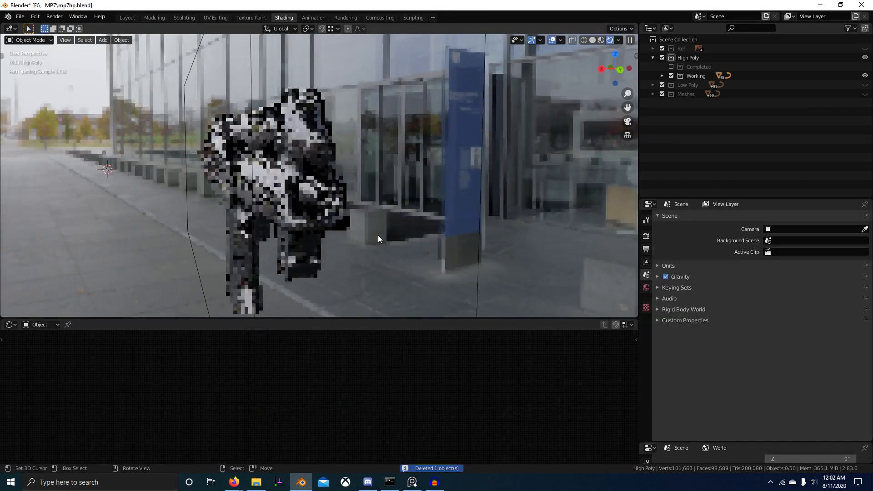
# Isolate the inner barrel in local view with solid shading and enter Edit Mode.
pyautogui.scroll(1, 309, 199)
pyautogui.moveTo(310, 199); pyautogui.dragTo(314, 200, button='middle')
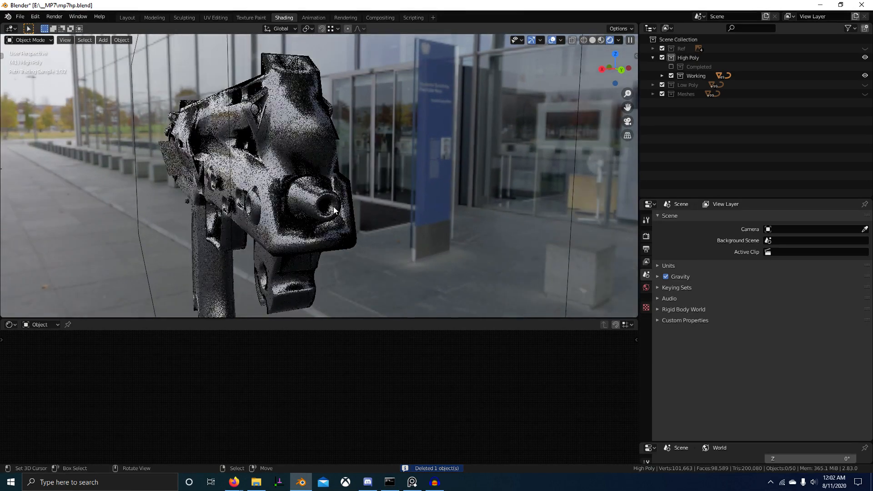
pyautogui.rightClick(320, 194)
pyautogui.press('KP_Divide')
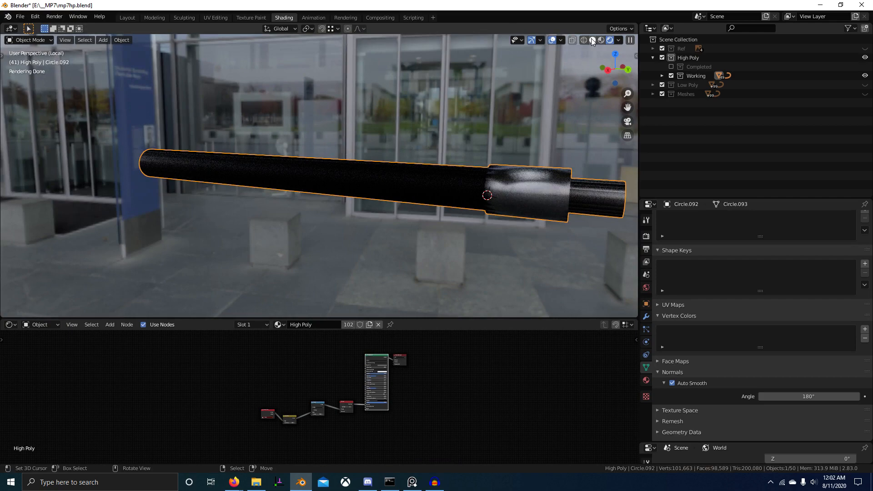
pyautogui.click(592, 41)
pyautogui.scroll(-4, 354, 204)
pyautogui.moveTo(314, 204); pyautogui.dragTo(390, 210, button='middle')
pyautogui.scroll(3, 361, 211)
pyautogui.press('Tab')
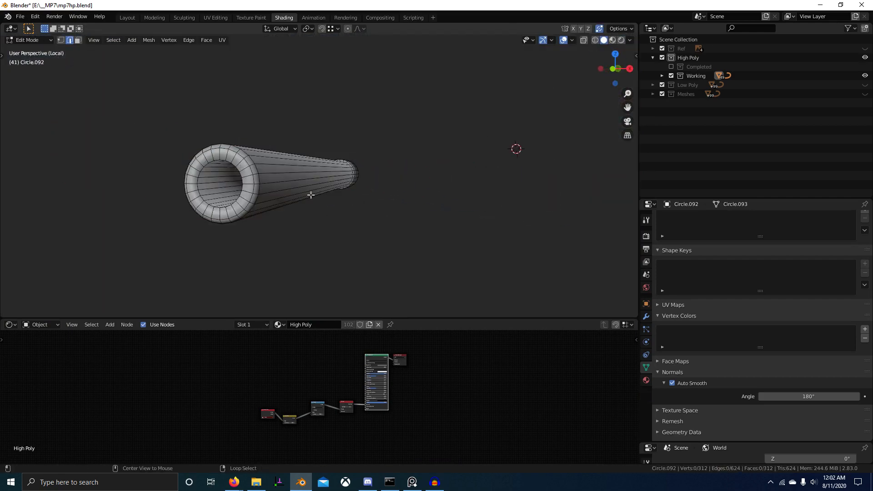
pyautogui.moveTo(311, 195); pyautogui.dragTo(523, 233, button='middle')
pyautogui.press('Tab')
pyautogui.press('Tab')
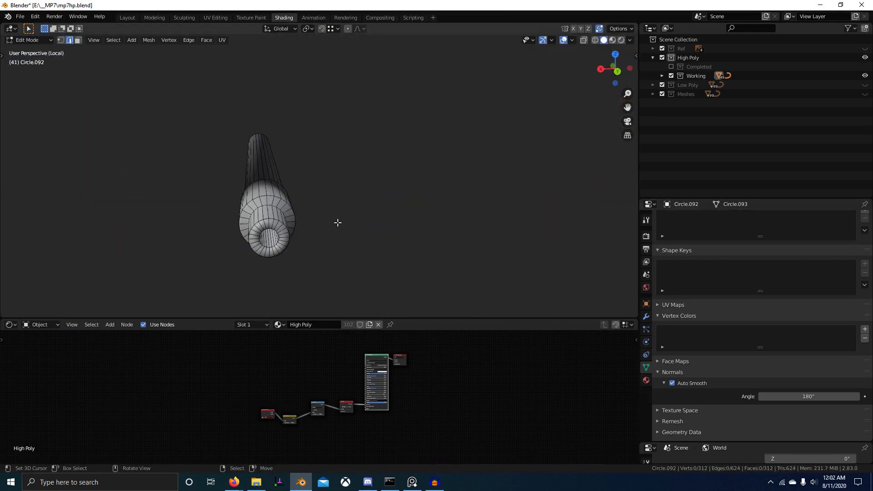
# Select the inner barrel's sharp edges at 30° sharpness, crease them to 1 and mark them sharp.
pyautogui.press('q')
pyautogui.click(329, 222)
pyautogui.hotkey('shift', 'e')
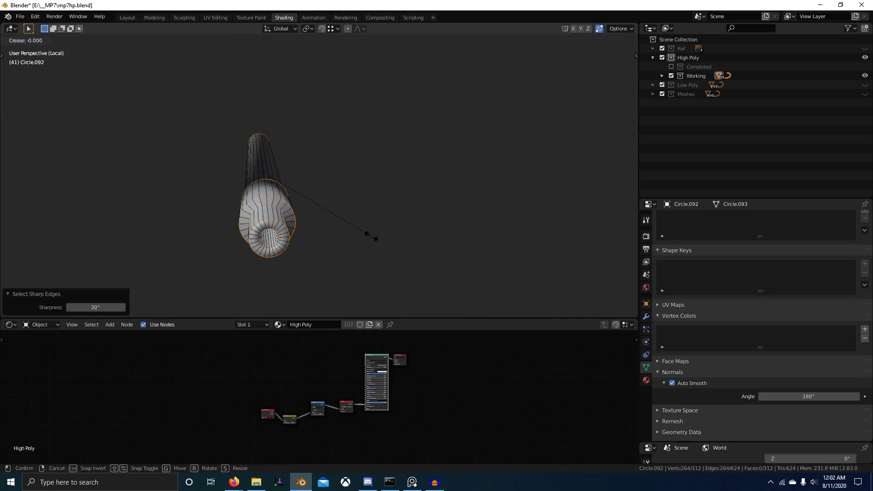
pyautogui.write('1')
pyautogui.press('Return')
pyautogui.hotkey('ctrl', 'e')
pyautogui.click(371, 236)
# Return to Object Mode and add a level 2 Subdivision modifier to the inner barrel.
pyautogui.moveTo(286, 249); pyautogui.dragTo(446, 252, button='middle')
pyautogui.scroll(3, 444, 248)
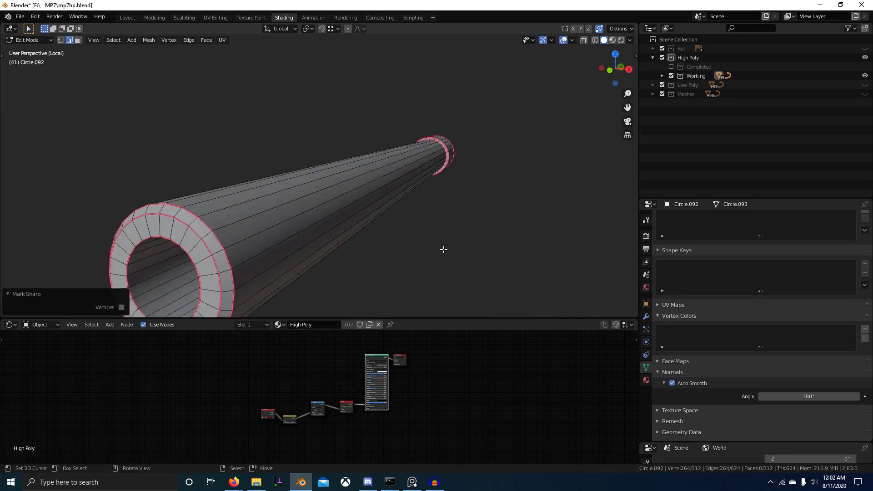
pyautogui.press('Tab')
pyautogui.click(646, 317)
pyautogui.hotkey('ctrl', '2')
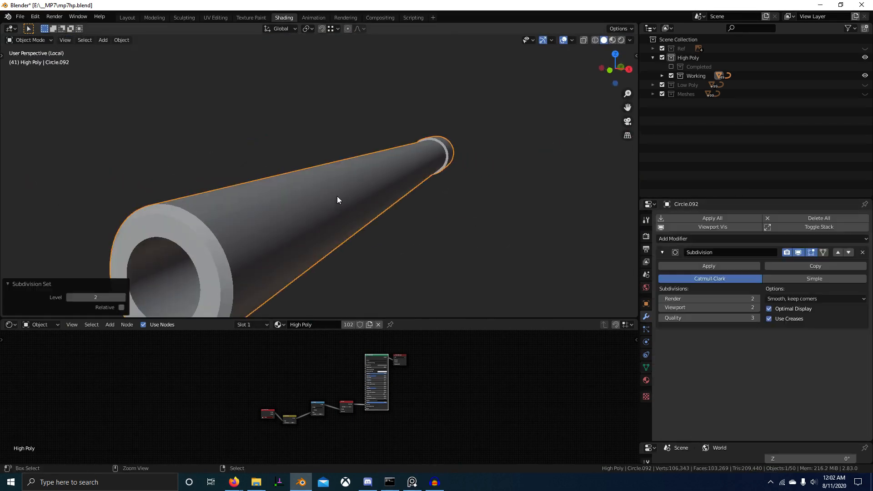
pyautogui.click(717, 266)
pyautogui.scroll(-5, 409, 230)
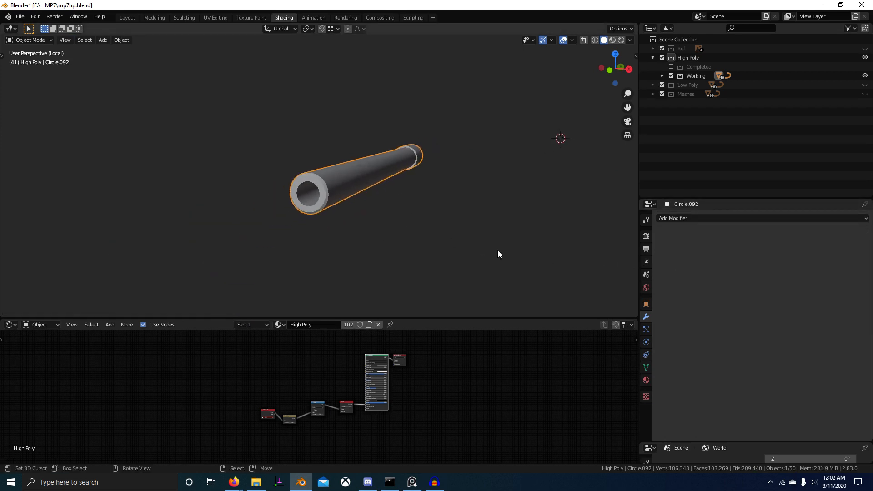
pyautogui.scroll(5, 495, 251)
pyautogui.hotkey('ctrl', 'z')
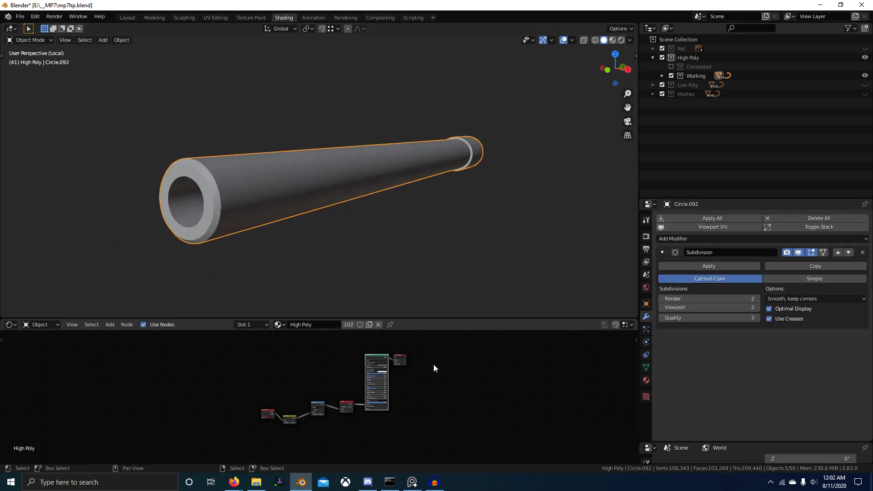
# Add a vertex colour layer named Bev to the inner barrel.
pyautogui.click(646, 367)
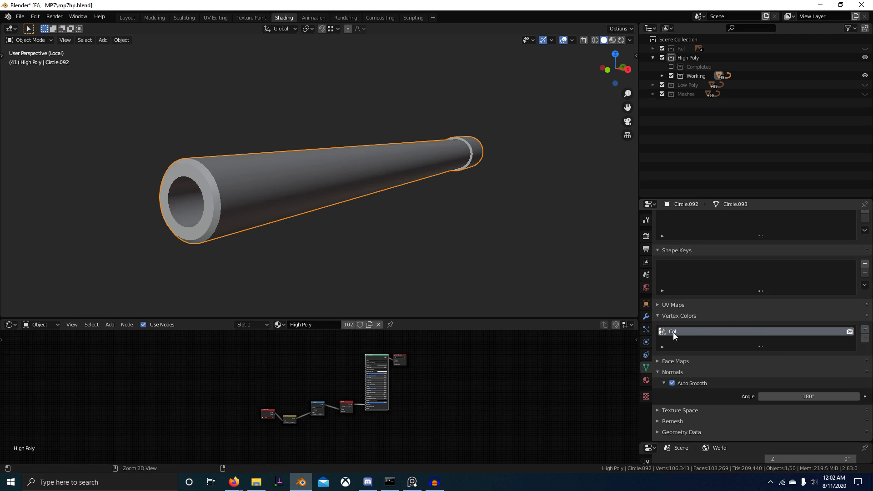
pyautogui.doubleClick(672, 332)
pyautogui.write('Bev')
pyautogui.press('Return')
# Fill the inner barrel's vertex colours in Vertex Paint, and return to Object Mode with rendered shading.
pyautogui.hotkey('ctrl', 'Tab')
pyautogui.click(453, 206)
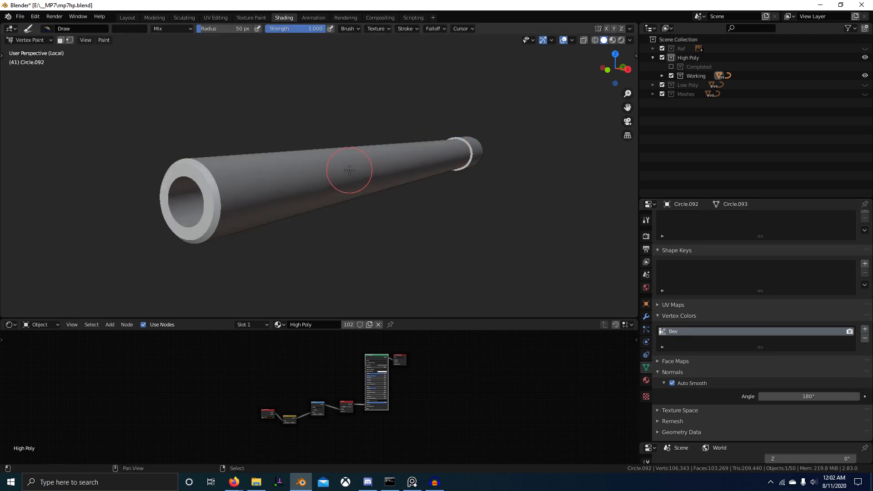
pyautogui.hotkey('shift', 'k')
pyautogui.hotkey('ctrl', 'Tab')
pyautogui.click(394, 274)
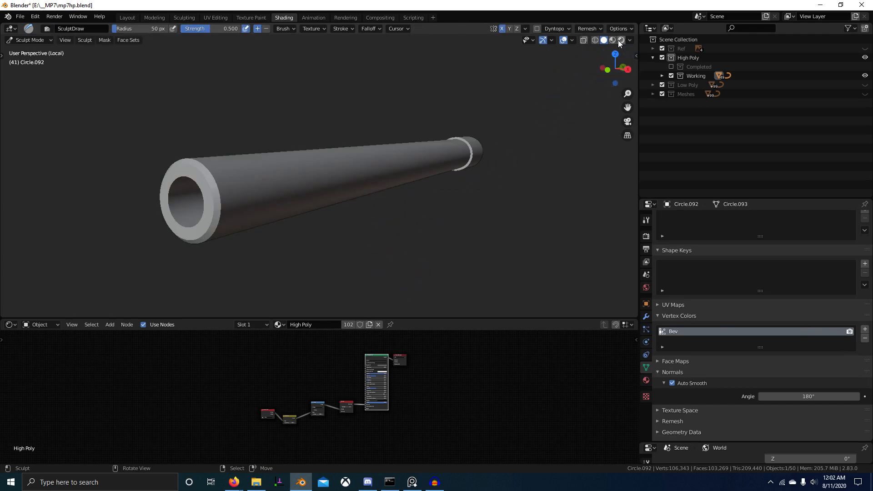
pyautogui.hotkey('ctrl', 'Tab')
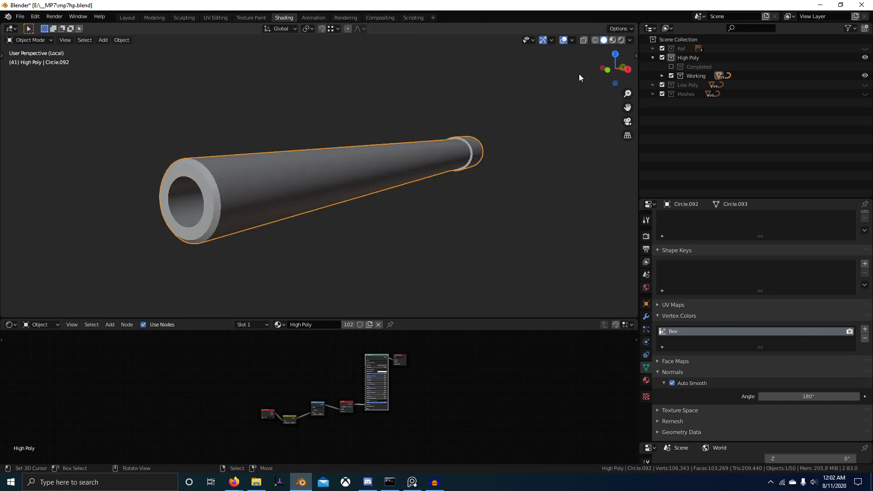
pyautogui.click(620, 40)
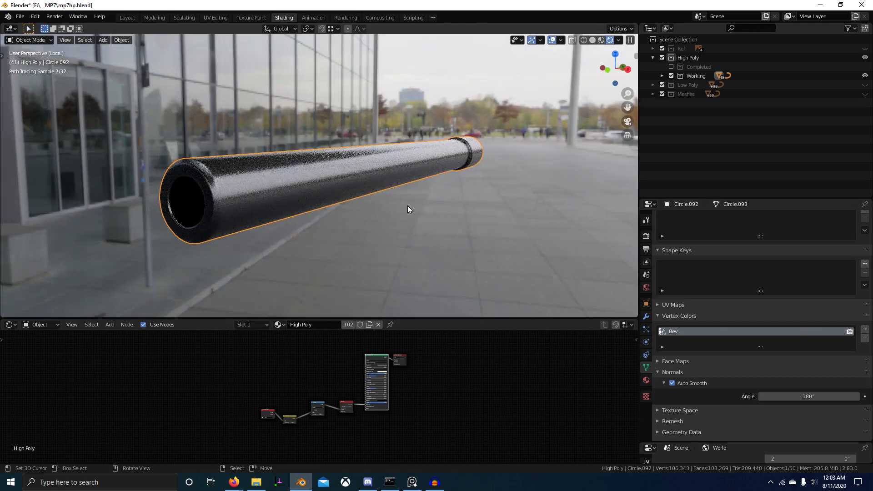
# Leave local view and move the inner barrel into the Completed collection under High Poly.
pyautogui.moveTo(408, 205)
pyautogui.mouseDown(button='middle')
pyautogui.moveTo(274, 210)
pyautogui.moveTo(365, 224)
pyautogui.moveTo(321, 203)
pyautogui.mouseUp(button='middle')
pyautogui.press('m')
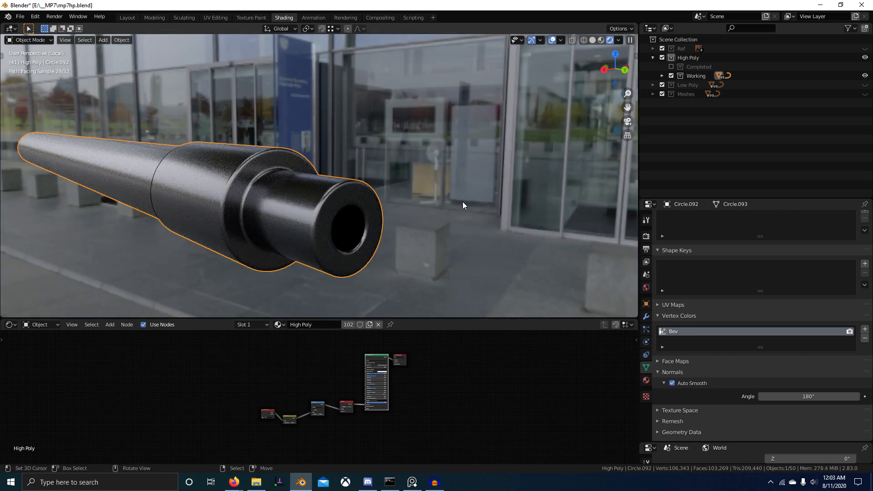
pyautogui.press('KP_Divide')
pyautogui.press('m')
pyautogui.moveTo(335, 211)
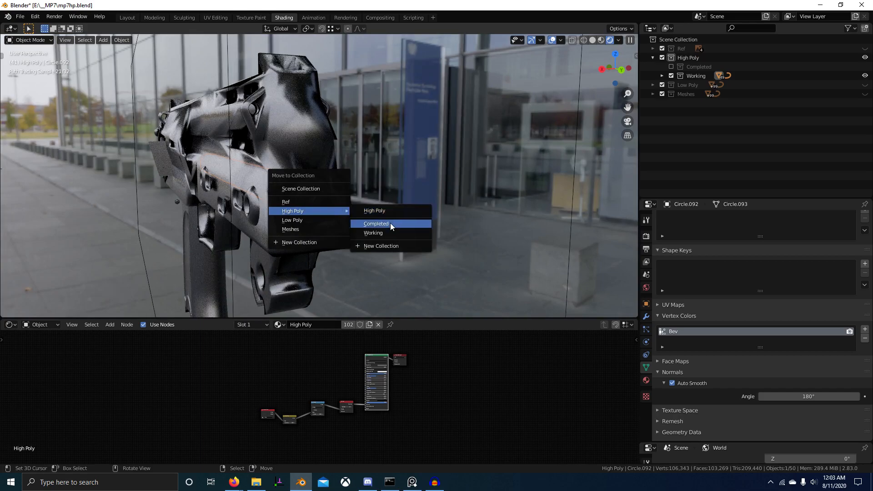
pyautogui.click(390, 223)
pyautogui.moveTo(345, 230); pyautogui.dragTo(428, 228, button='middle')
pyautogui.click(210, 233)
pyautogui.moveTo(451, 192); pyautogui.dragTo(331, 203, button='middle')
pyautogui.click(324, 199)
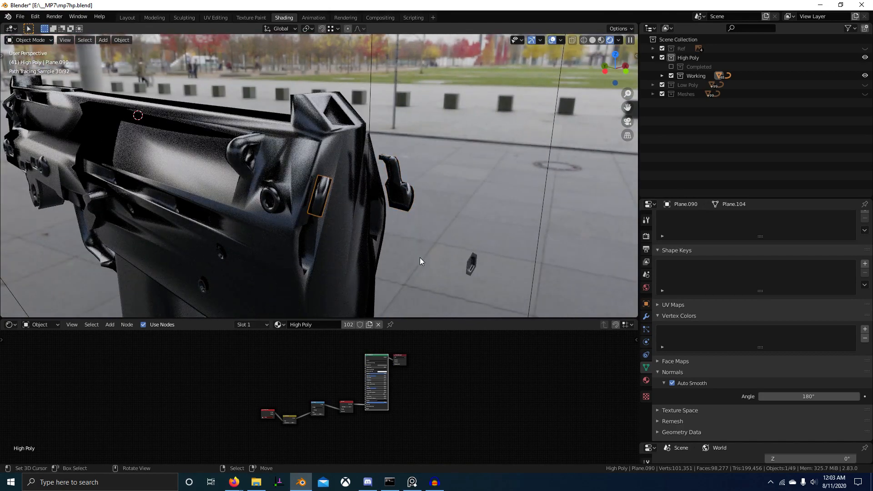
pyautogui.scroll(-2, 448, 264)
# Select the loose hex screw, check the rear stock in the Completed collection, and restore the Working collection.
pyautogui.rightClick(410, 230)
pyautogui.moveTo(416, 246); pyautogui.dragTo(386, 236, button='middle')
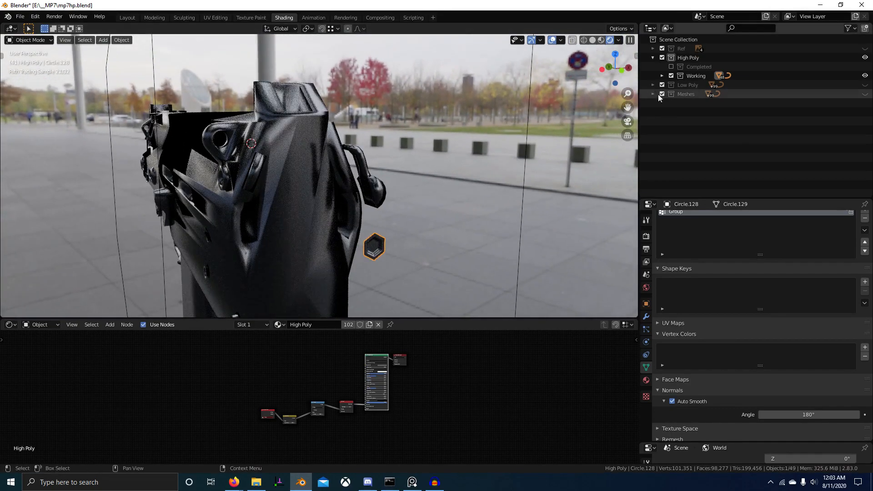
pyautogui.click(671, 76)
pyautogui.click(671, 66)
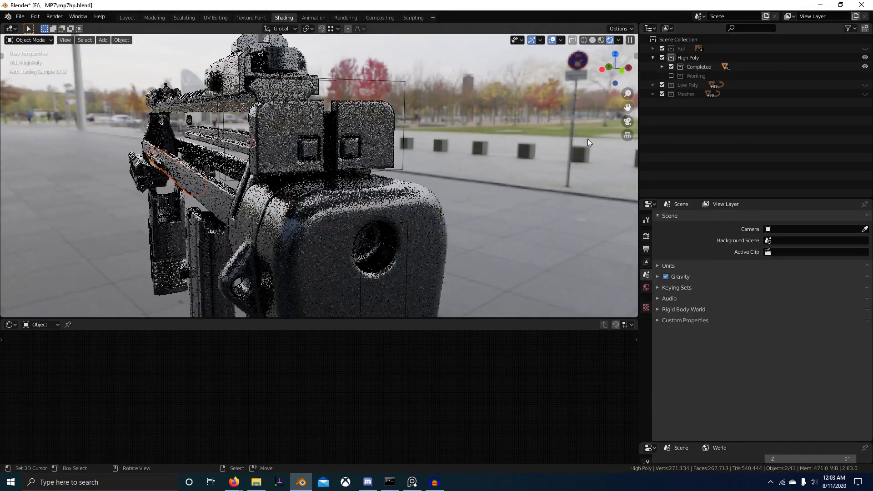
pyautogui.moveTo(391, 177); pyautogui.dragTo(385, 165, button='middle')
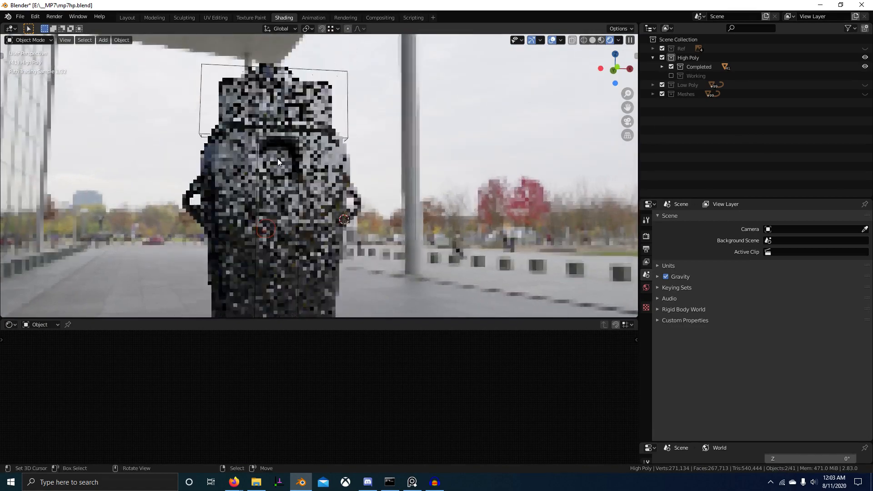
pyautogui.moveTo(321, 248); pyautogui.dragTo(336, 257, button='middle')
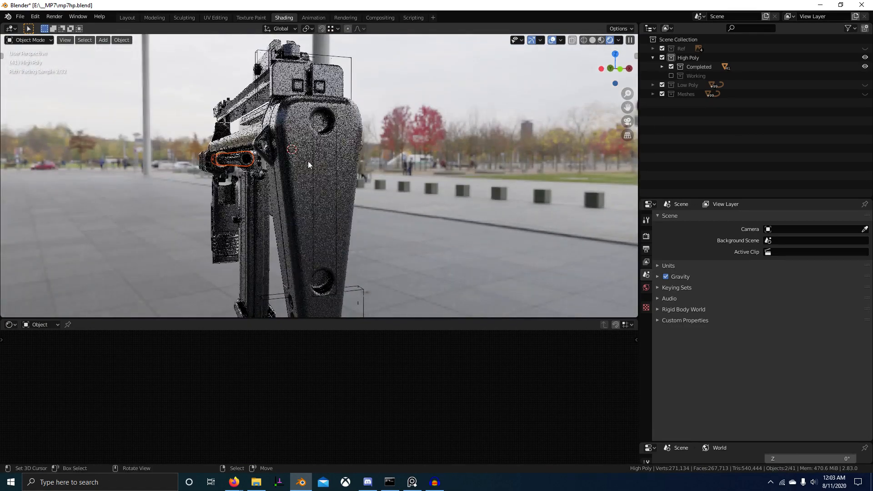
pyautogui.click(671, 66)
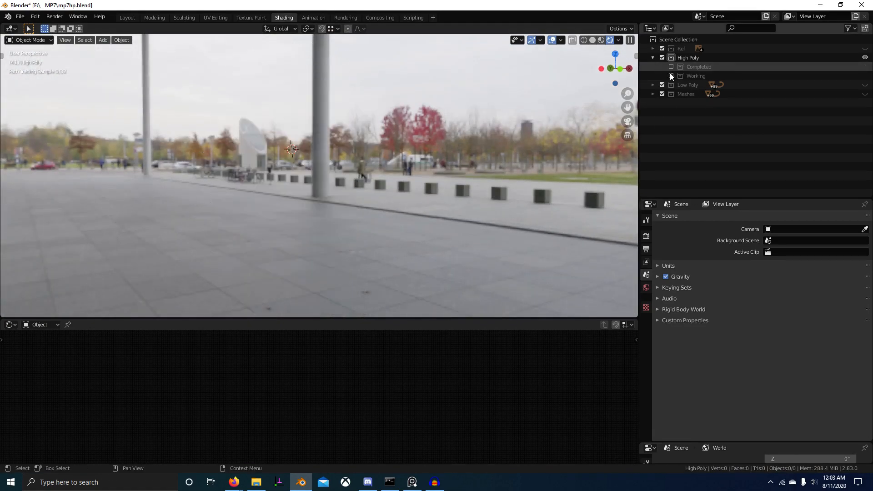
pyautogui.click(671, 75)
# Delete the two loose hex screws behind the receiver from the Working collection.
pyautogui.click(323, 283)
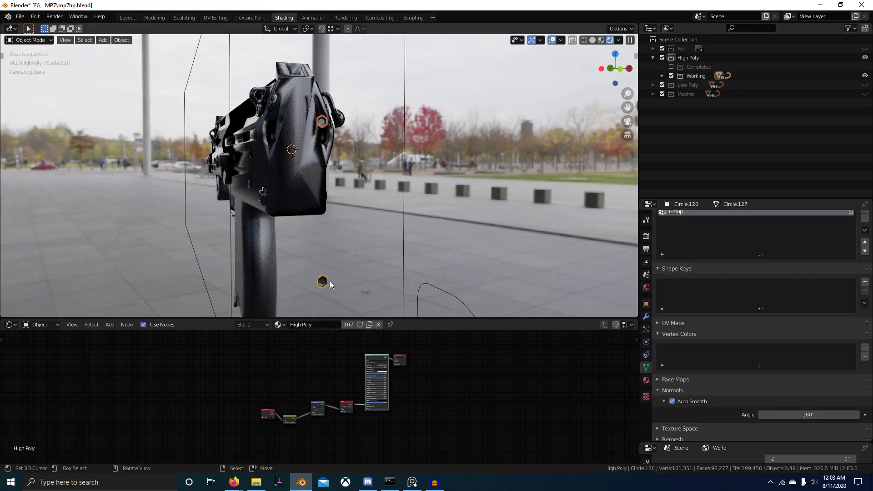
pyautogui.moveTo(329, 280); pyautogui.dragTo(356, 283, button='middle')
pyautogui.click(391, 285)
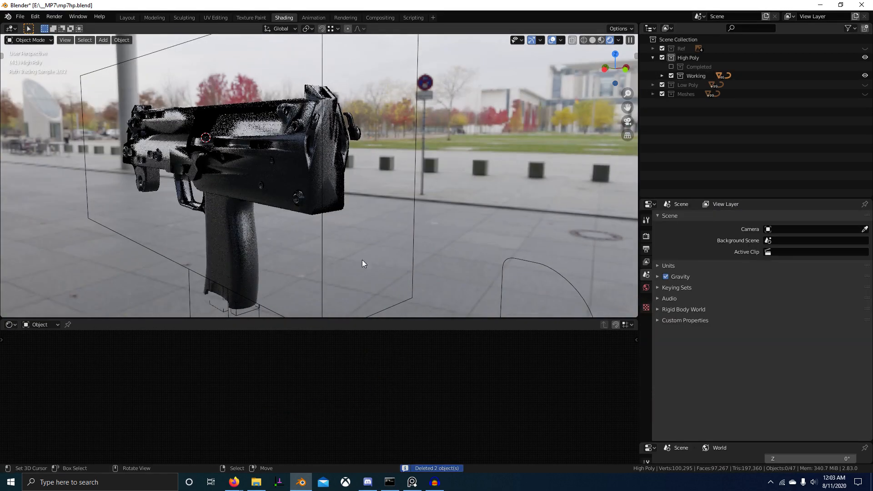
# Open todo.txt from File Explorer in Notepad, note "Hex Screws in rear stock", and minimize both windows.
pyautogui.click(256, 482)
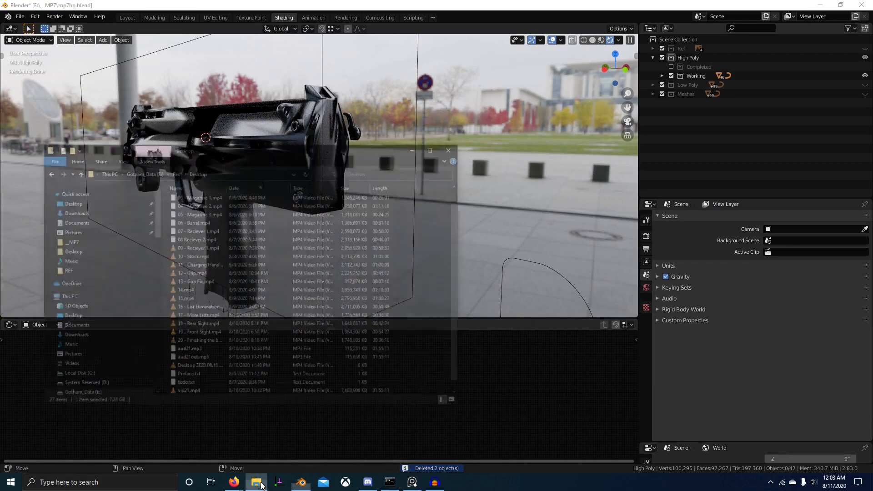
pyautogui.doubleClick(196, 357)
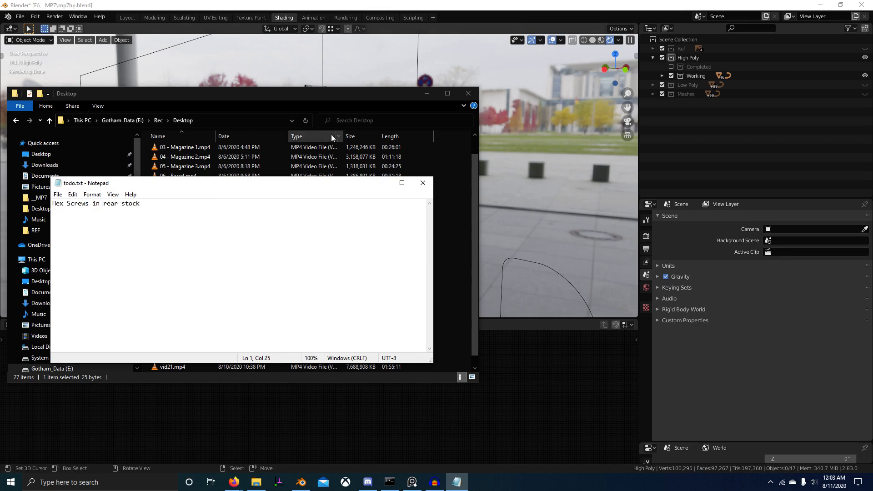
pyautogui.click(426, 93)
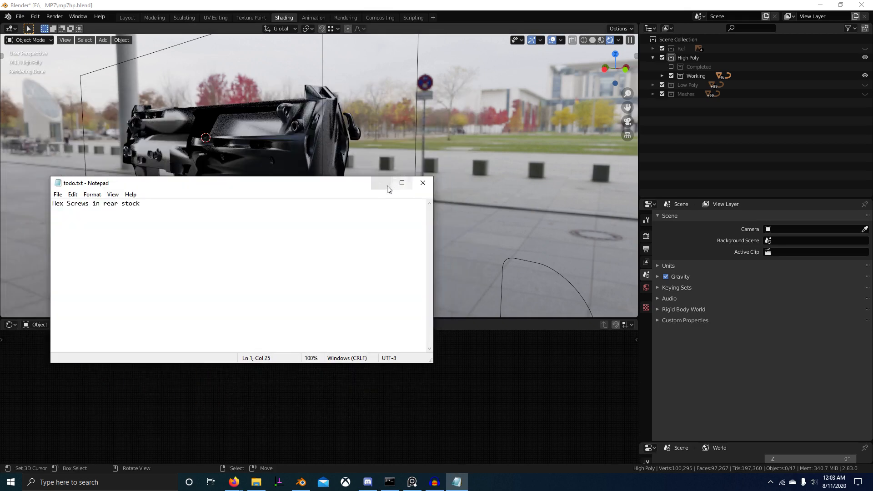
pyautogui.click(387, 186)
# Select the small insert in the receiver's rear slot and switch to the PureRef reference board.
pyautogui.scroll(3, 373, 168)
pyautogui.moveTo(358, 193); pyautogui.dragTo(374, 192, button='middle')
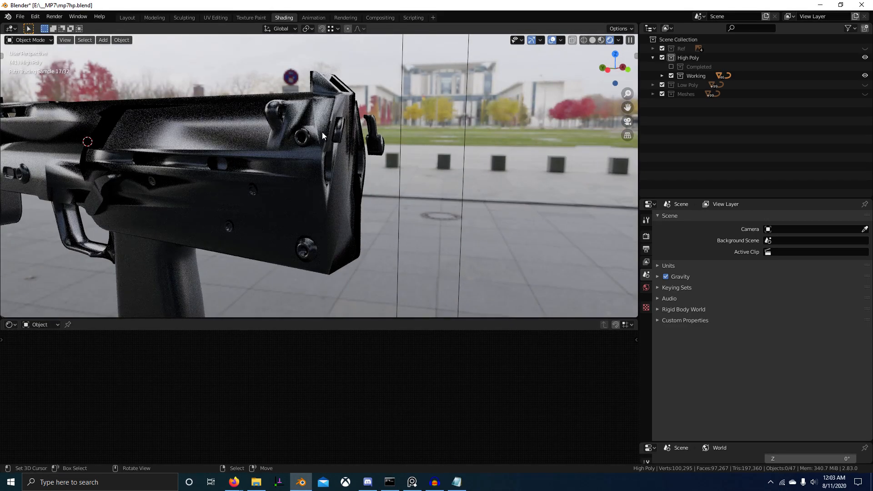
pyautogui.click(336, 129)
pyautogui.hotkey('alt', 'Tab')
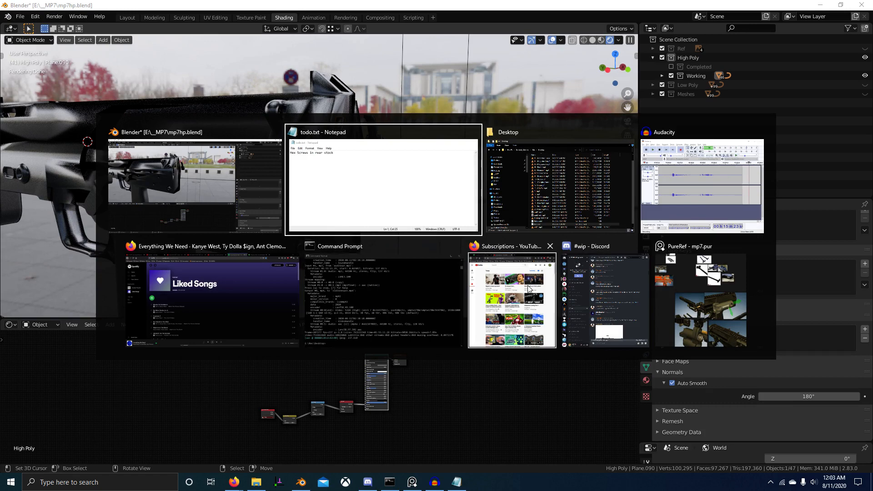
pyautogui.click(706, 291)
# Examine the labelled reference diagram around the charging handle and the rear receiver slot.
pyautogui.scroll(-5, 841, 146)
pyautogui.moveTo(841, 146); pyautogui.dragTo(718, 179, button='middle')
pyautogui.scroll(8, 719, 182)
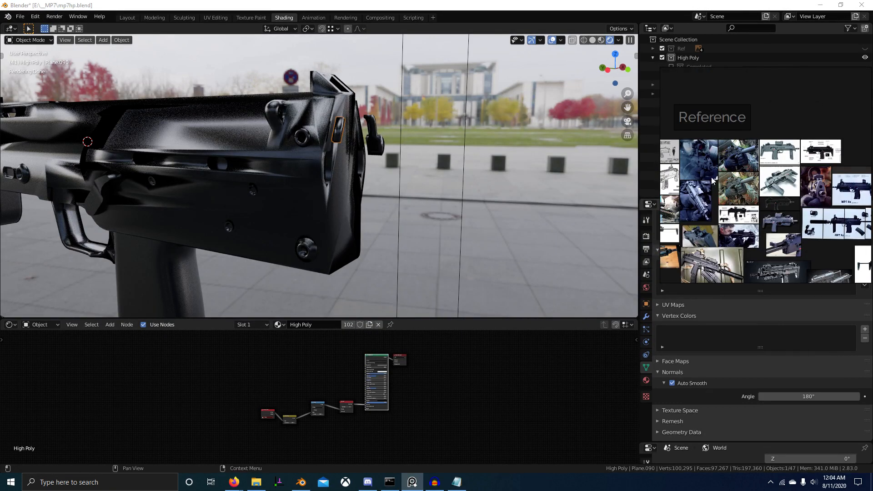
pyautogui.scroll(6, 741, 181)
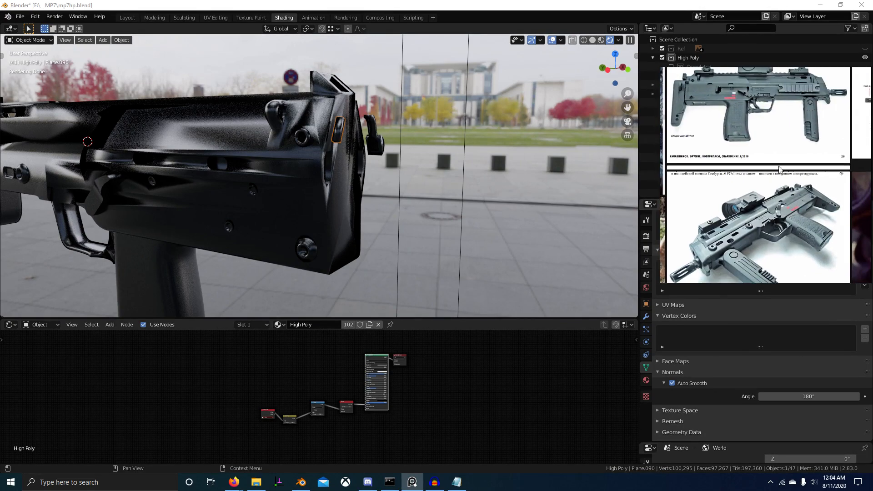
pyautogui.scroll(-2, 776, 143)
pyautogui.moveTo(775, 144); pyautogui.dragTo(699, 149, button='middle')
pyautogui.scroll(-3, 710, 156)
pyautogui.moveTo(787, 134); pyautogui.dragTo(742, 182, button='middle')
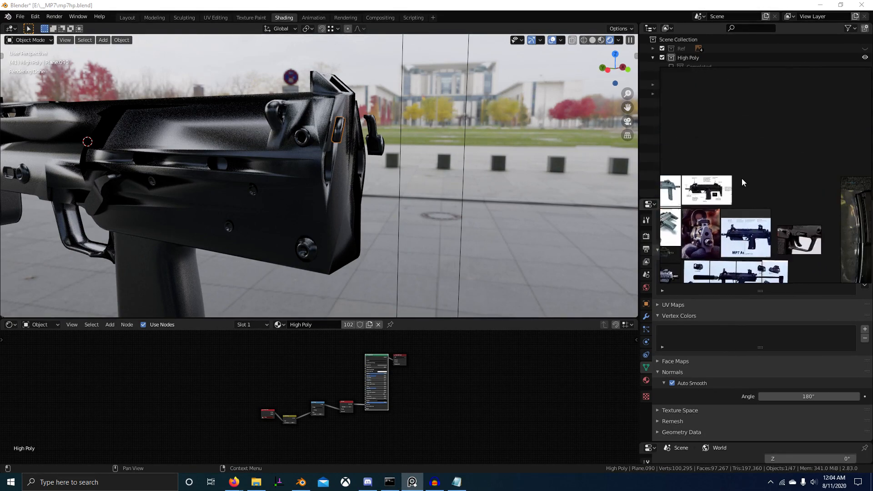
pyautogui.scroll(6, 731, 200)
pyautogui.scroll(7, 722, 209)
pyautogui.moveTo(707, 218); pyautogui.dragTo(797, 238, button='middle')
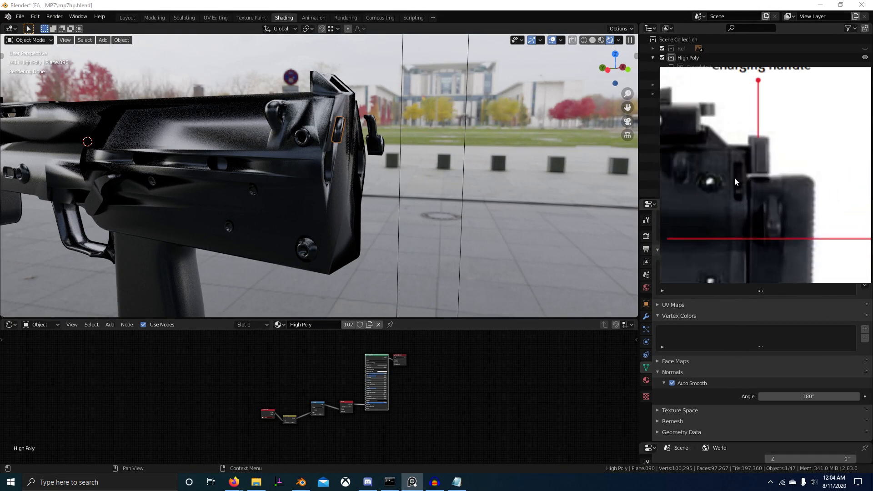
pyautogui.scroll(-8, 734, 178)
pyautogui.scroll(2, 729, 197)
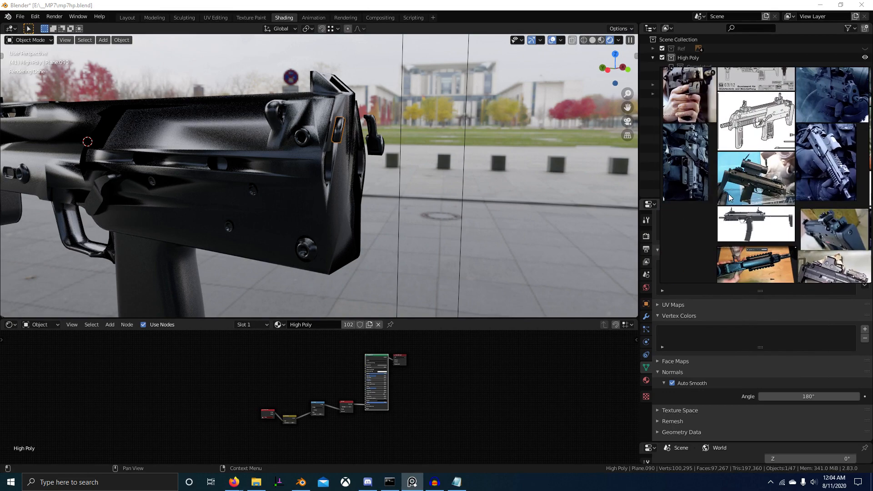
# Look through the remaining reference photos for a close-up of the insert in the receiver's rear slot.
pyautogui.scroll(-2, 781, 229)
pyautogui.moveTo(807, 245); pyautogui.dragTo(737, 152, button='middle')
pyautogui.scroll(2, 810, 211)
pyautogui.moveTo(810, 211); pyautogui.dragTo(799, 185, button='middle')
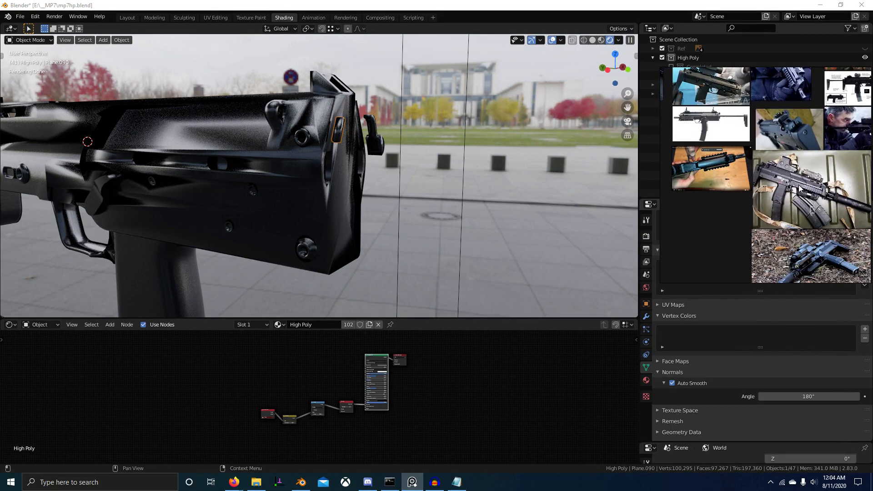
pyautogui.moveTo(814, 240); pyautogui.dragTo(771, 182, button='middle')
pyautogui.scroll(2, 772, 182)
pyautogui.moveTo(854, 250); pyautogui.dragTo(744, 187, button='middle')
pyautogui.moveTo(834, 215); pyautogui.dragTo(781, 198, button='middle')
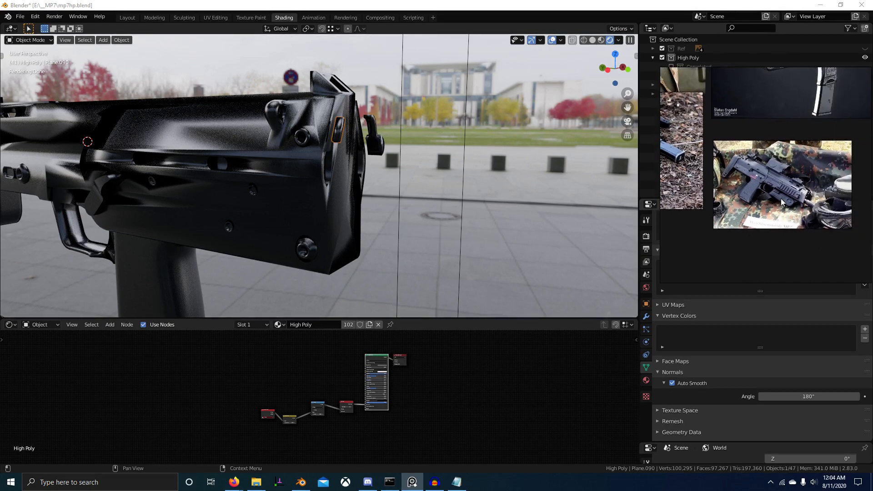
pyautogui.scroll(-2, 781, 198)
pyautogui.moveTo(854, 174); pyautogui.dragTo(772, 199, button='middle')
pyautogui.scroll(10, 742, 121)
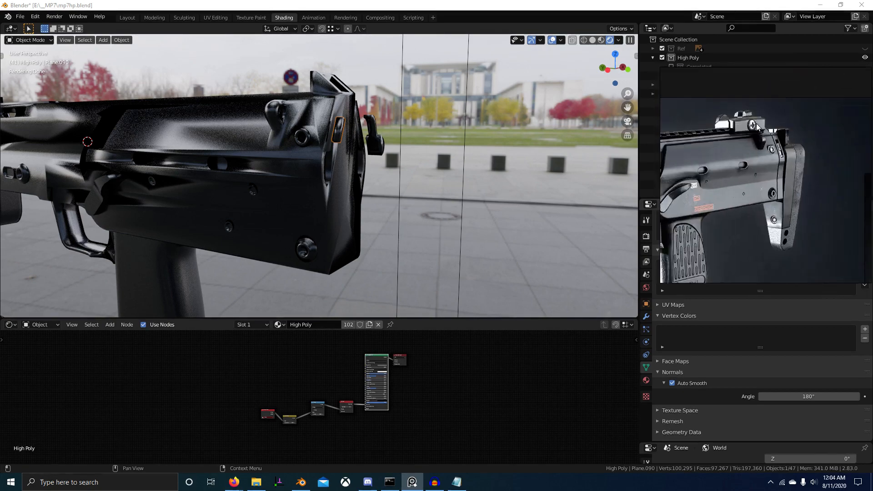
pyautogui.scroll(2, 796, 177)
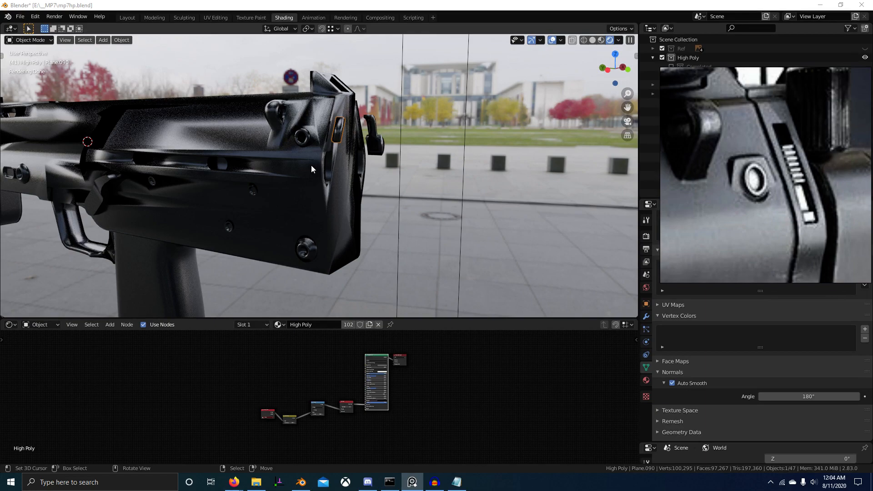
# Switch to solid shading, include the Completed collection, and compare the slot insert with the reference close-up.
pyautogui.scroll(2, 302, 142)
pyautogui.moveTo(301, 141); pyautogui.dragTo(306, 143, button='middle')
pyautogui.keyDown('shift'); pyautogui.moveTo(408, 151); pyautogui.dragTo(375, 195, button='middle'); pyautogui.keyUp('shift')
pyautogui.press('z')
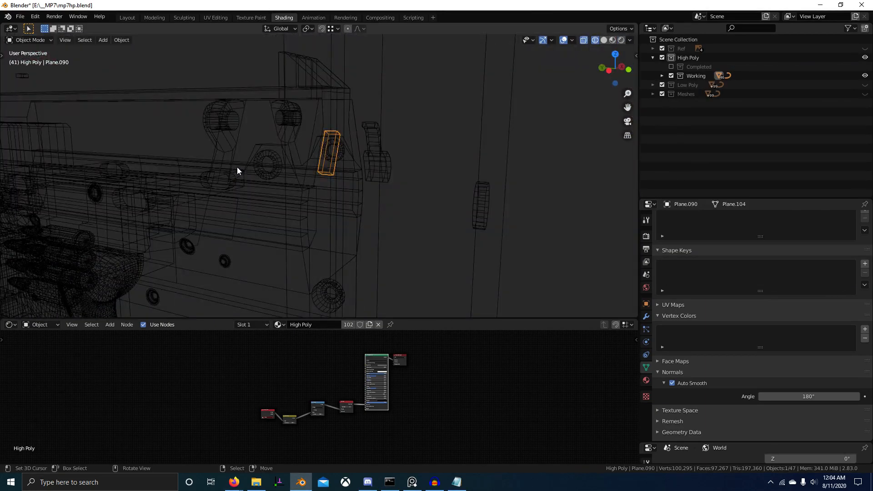
pyautogui.click(604, 40)
pyautogui.moveTo(407, 122); pyautogui.dragTo(443, 130, button='middle')
pyautogui.click(671, 67)
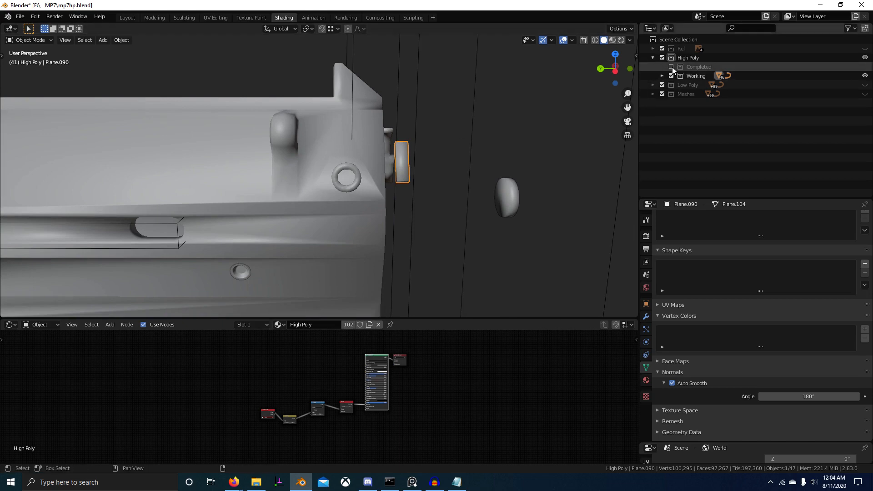
pyautogui.moveTo(549, 119); pyautogui.dragTo(359, 180, button='middle')
pyautogui.hotkey('alt', 'Tab')
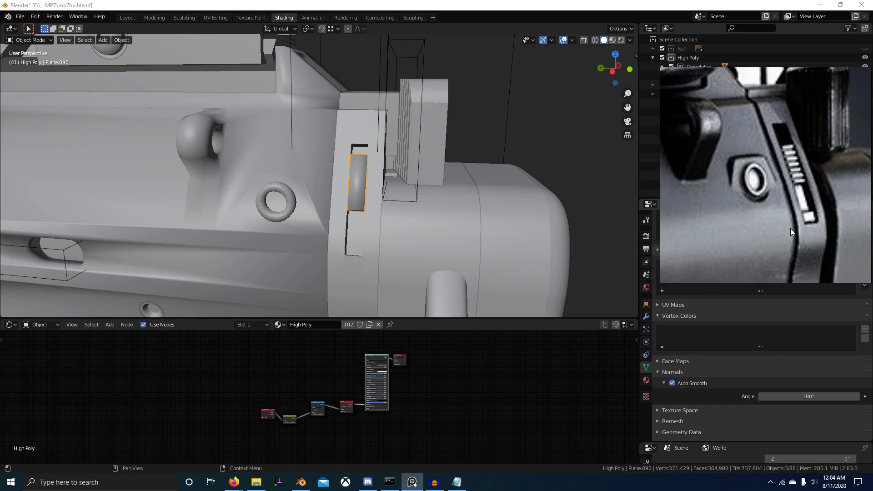
# Show the Ref collection and compare the slot insert with the side image in the left wireframe view.
pyautogui.moveTo(386, 228); pyautogui.dragTo(348, 229, button='middle')
pyautogui.scroll(-2, 348, 229)
pyautogui.press('KP_3')
pyautogui.press('ctrl+KP_3')
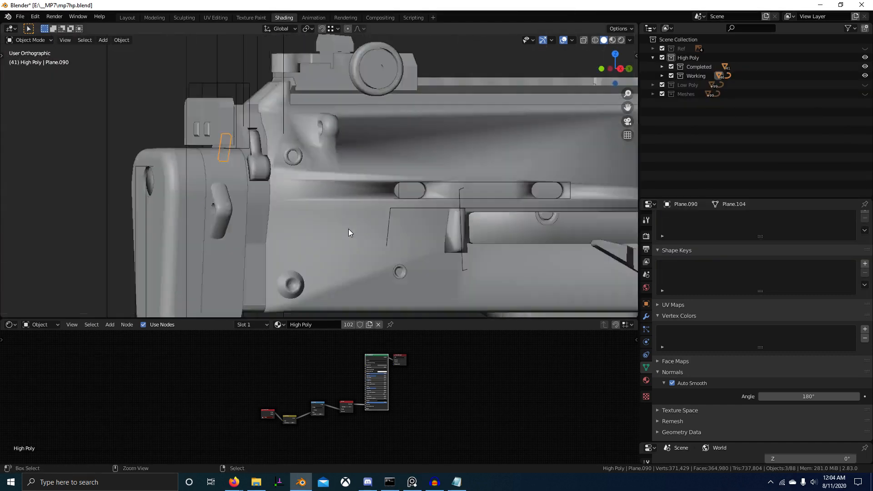
pyautogui.hotkey('shift', 'z')
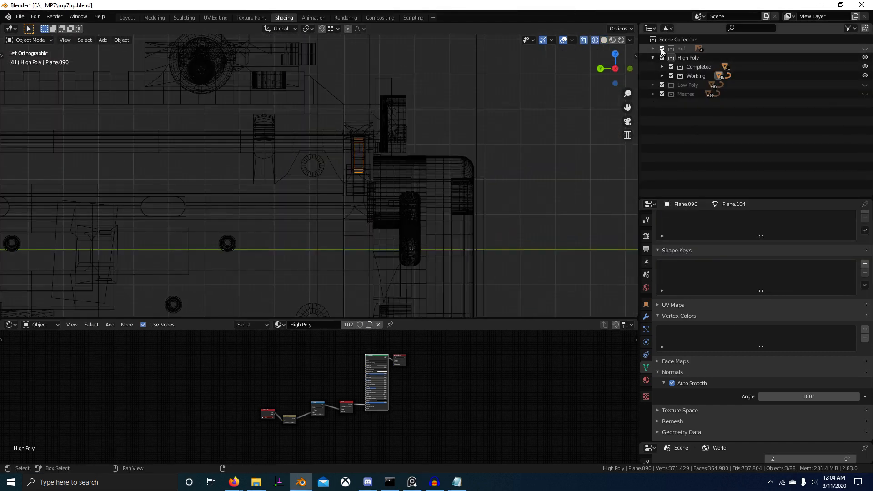
pyautogui.click(865, 49)
pyautogui.scroll(5, 348, 198)
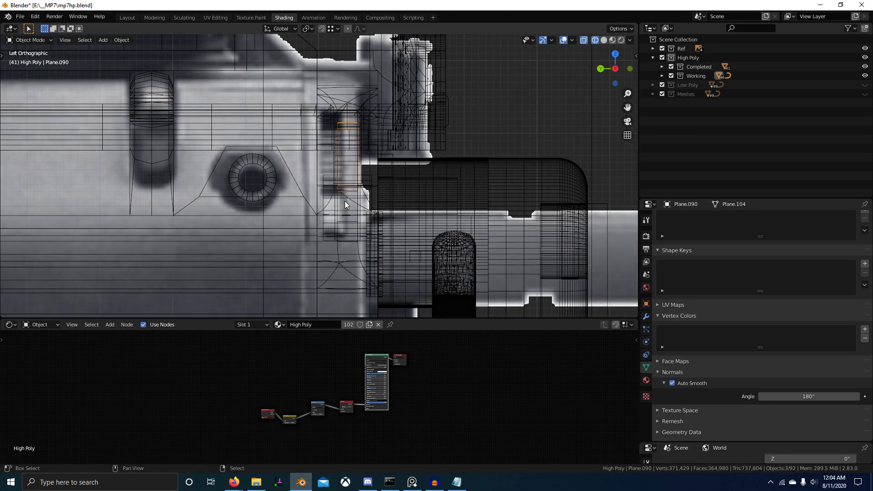
pyautogui.moveTo(338, 189)
pyautogui.mouseDown(button='middle')
pyautogui.moveTo(332, 206)
pyautogui.moveTo(400, 209)
pyautogui.moveTo(451, 253)
pyautogui.moveTo(411, 258)
pyautogui.moveTo(465, 230)
pyautogui.moveTo(410, 222)
pyautogui.moveTo(523, 168)
pyautogui.moveTo(460, 184)
pyautogui.moveTo(519, 181)
pyautogui.mouseUp(button='middle')
pyautogui.hotkey('shift', 'z')
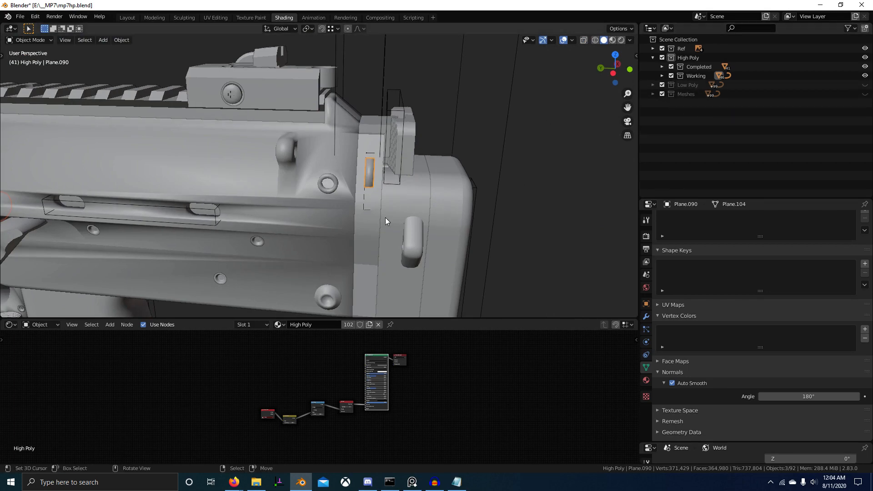
# Isolate the Low Poly collection and open its slot insert for mesh editing.
pyautogui.press('5')
pyautogui.scroll(4, 346, 171)
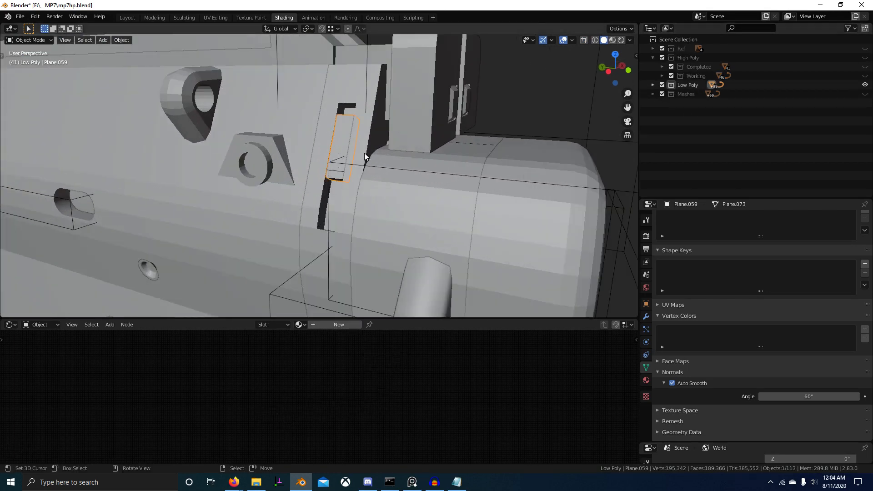
pyautogui.scroll(6, 371, 139)
pyautogui.press('Tab')
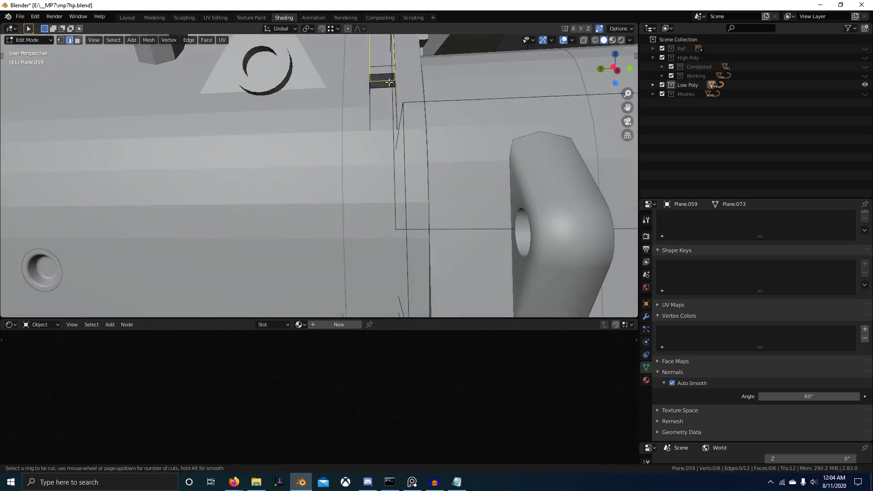
# Cut a lengthwise edge loop through the insert and extrude the inner half of its lower end about 0.74 cm.
pyautogui.click(391, 80)
pyautogui.rightClick(391, 80)
pyautogui.press('3')
pyautogui.click(385, 86)
pyautogui.moveTo(384, 86); pyautogui.dragTo(362, 148, button='middle')
pyautogui.press('e')
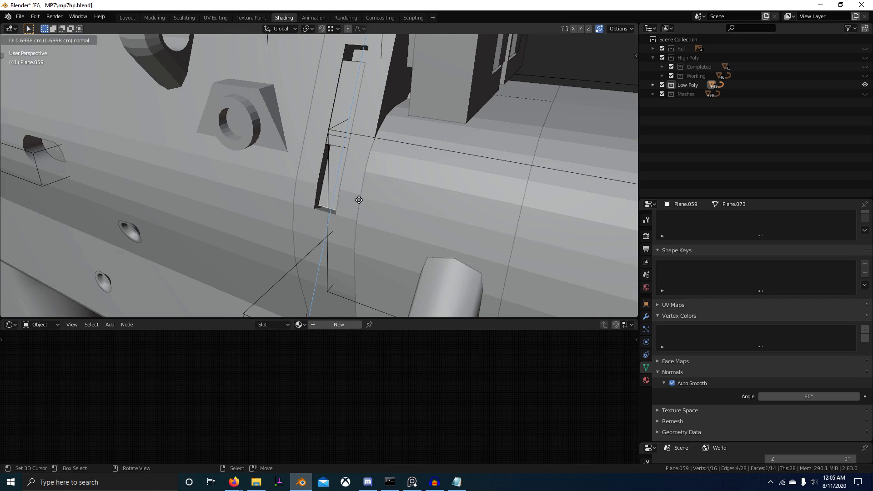
pyautogui.click(316, 208)
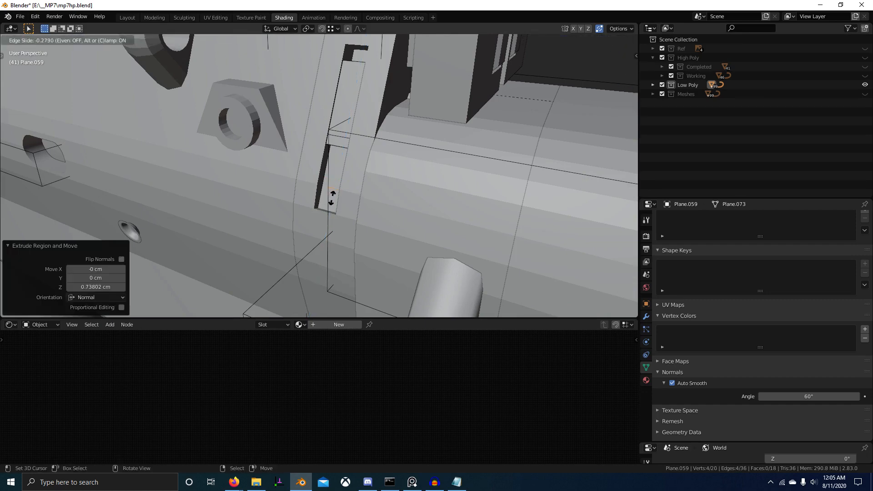
# Add an edge loop across the new extension and extrude its end section outward into a small lower block.
pyautogui.click(332, 198)
pyautogui.moveTo(332, 199); pyautogui.dragTo(313, 193, button='middle')
pyautogui.press('e')
pyautogui.click(309, 216)
pyautogui.press('Tab')
pyautogui.scroll(4, 314, 193)
pyautogui.scroll(-4, 296, 196)
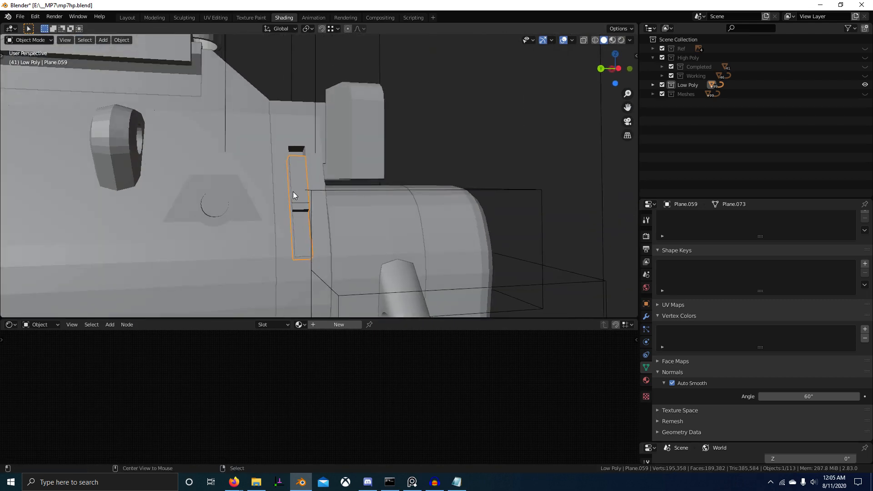
# Show the Ref collection and compare the extended insert with the left-side image in wireframe before returning to solid shading.
pyautogui.hotkey('alt', 'Tab')
pyautogui.hotkey('alt', 'Tab')
pyautogui.scroll(-4, 283, 171)
pyautogui.press('KP_3')
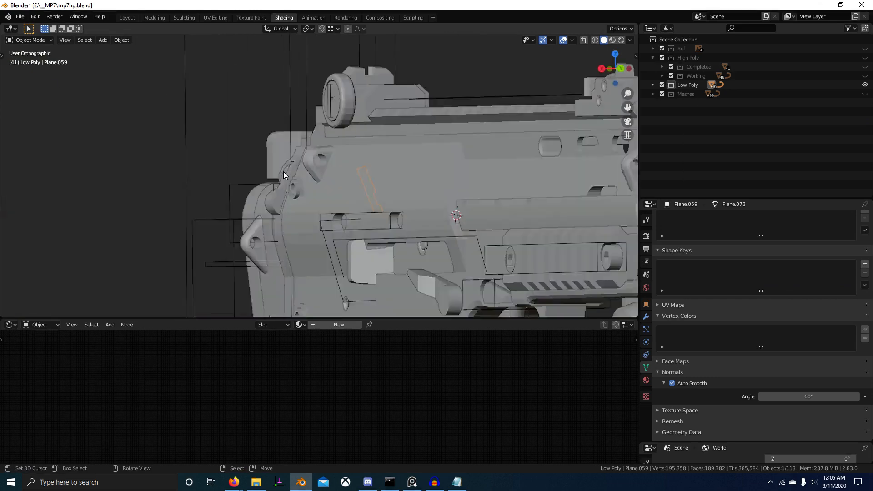
pyautogui.press('ctrl+KP_3')
pyautogui.press('z')
pyautogui.scroll(5, 291, 199)
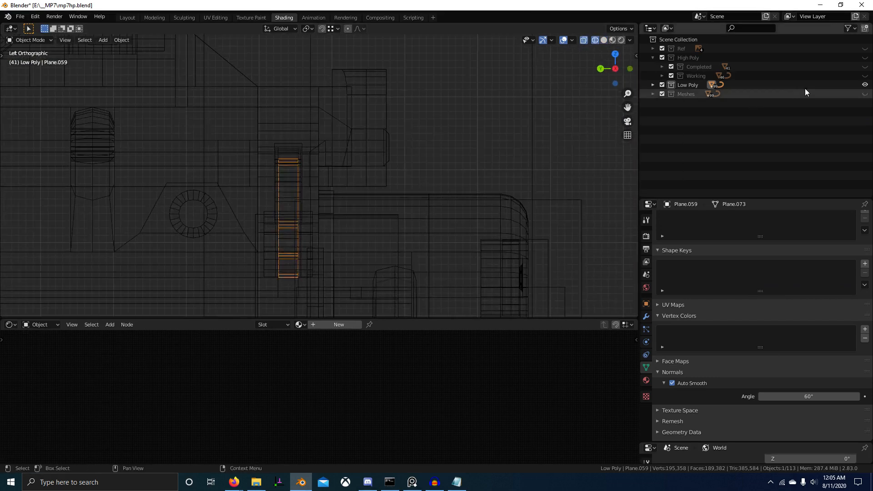
pyautogui.click(864, 48)
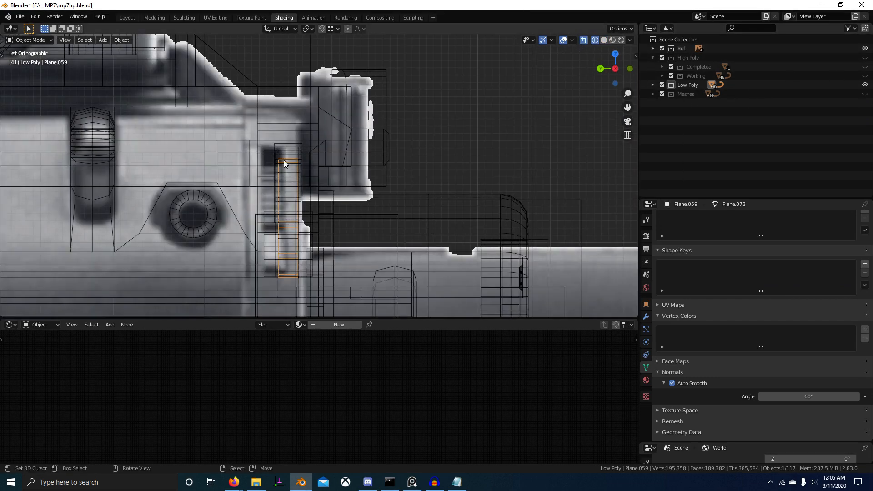
pyautogui.press('z')
pyautogui.keyDown('shift'); pyautogui.moveTo(300, 174); pyautogui.dragTo(315, 169, button='middle'); pyautogui.keyUp('shift')
pyautogui.press('z')
pyautogui.click(475, 184)
pyautogui.press('z')
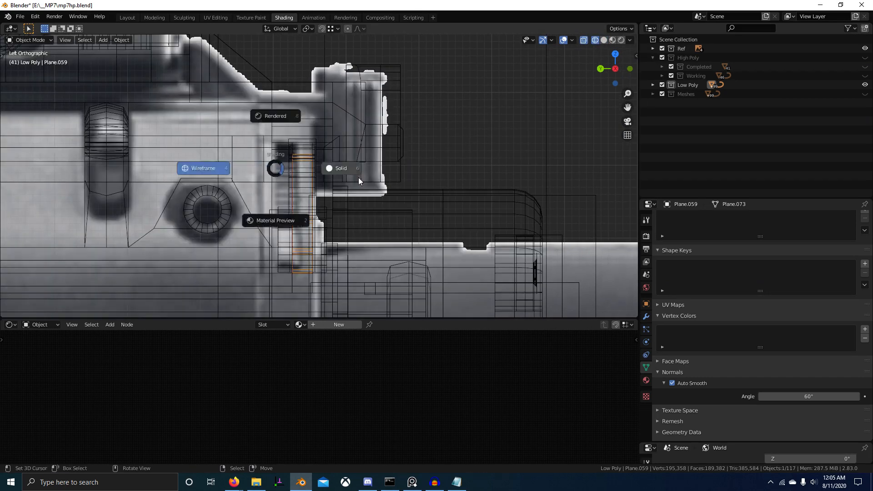
pyautogui.click(358, 177)
# Try to slide the insert's two upper end faces along the part against the left-side reference image.
pyautogui.moveTo(358, 178)
pyautogui.mouseDown(button='middle')
pyautogui.moveTo(305, 189)
pyautogui.moveTo(370, 210)
pyautogui.moveTo(359, 214)
pyautogui.mouseUp(button='middle')
pyautogui.press('Tab')
pyautogui.scroll(2, 333, 218)
pyautogui.rightClick(335, 213)
pyautogui.keyDown('shift'); pyautogui.rightClick(335, 211); pyautogui.keyUp('shift')
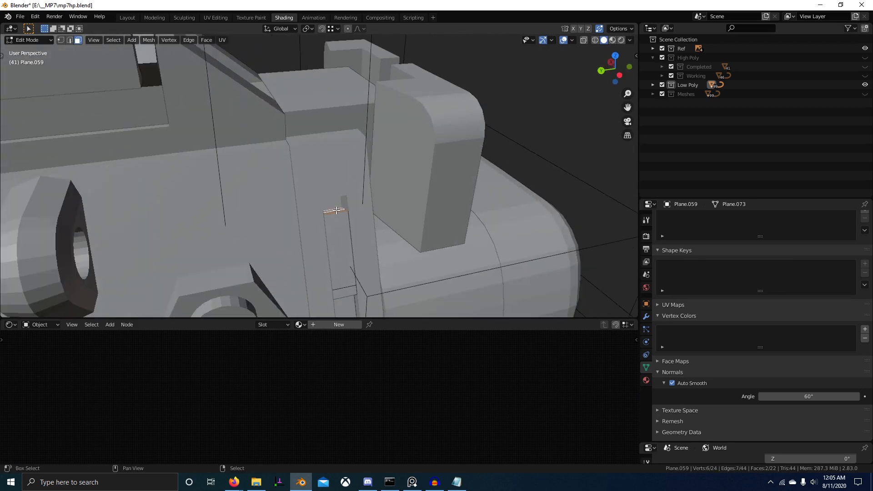
pyautogui.press('KP_3')
pyautogui.press('ctrl+KP_3')
pyautogui.press('z')
pyautogui.click(328, 228)
pyautogui.scroll(2, 331, 214)
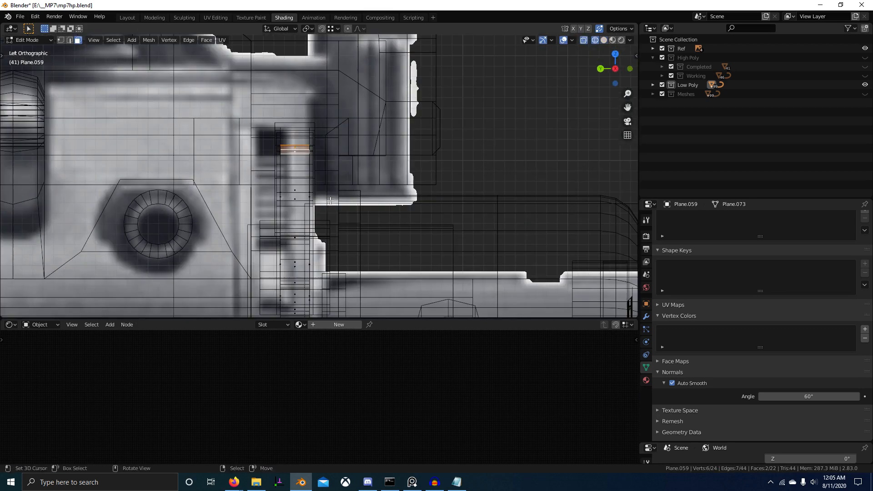
pyautogui.press('g')
pyautogui.press('g')
pyautogui.rightClick(327, 223)
pyautogui.moveTo(327, 190)
pyautogui.mouseDown(button='middle')
pyautogui.moveTo(341, 210)
pyautogui.moveTo(327, 203)
pyautogui.moveTo(421, 230)
pyautogui.mouseUp(button='middle')
pyautogui.press('1')
pyautogui.press('KP_3')
pyautogui.press('ctrl+KP_3')
pyautogui.press('z')
pyautogui.click(457, 241)
pyautogui.scroll(2, 458, 242)
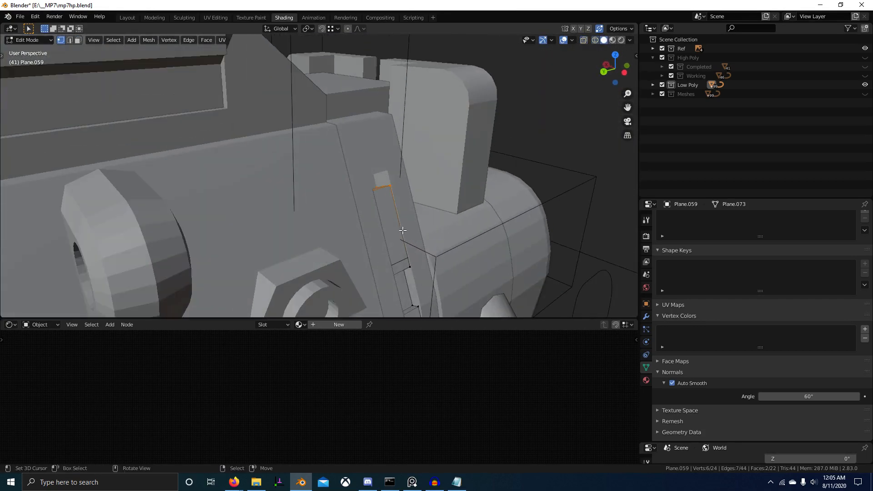
# Isolate the insert in local view and apply Limited Dissolve to its whole mesh.
pyautogui.press('KP_Divide')
pyautogui.press('2')
pyautogui.press('a')
pyautogui.press('F3')
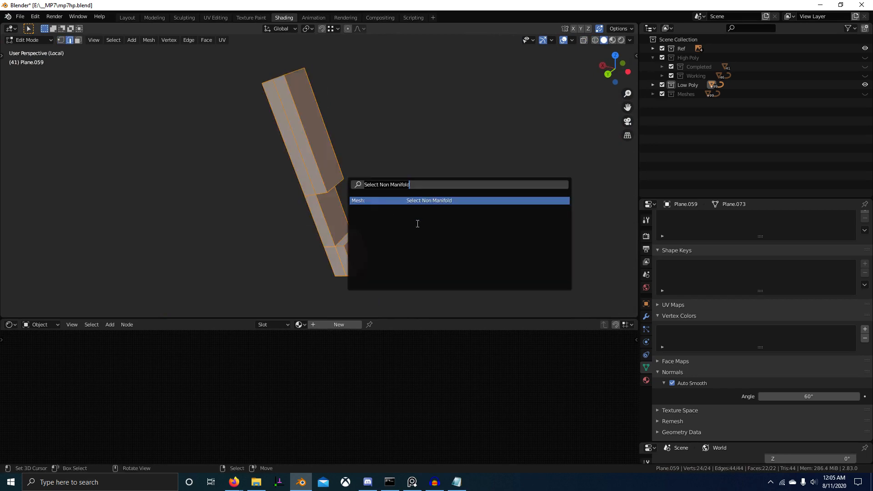
pyautogui.write('limit')
pyautogui.press('Return')
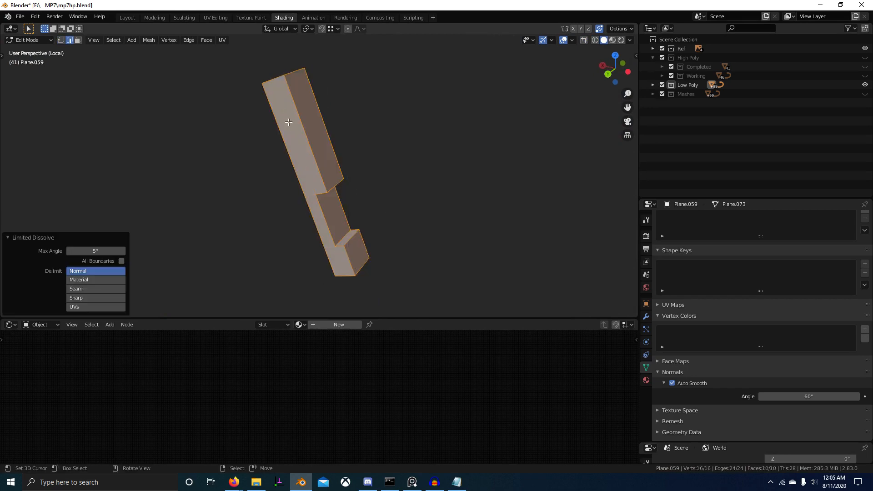
# Show the isolated insert in wireframe from the back orthographic view.
pyautogui.moveTo(288, 122); pyautogui.dragTo(285, 127, button='middle')
pyautogui.press('KP_3')
pyautogui.press('ctrl+KP_1')
pyautogui.press('z')
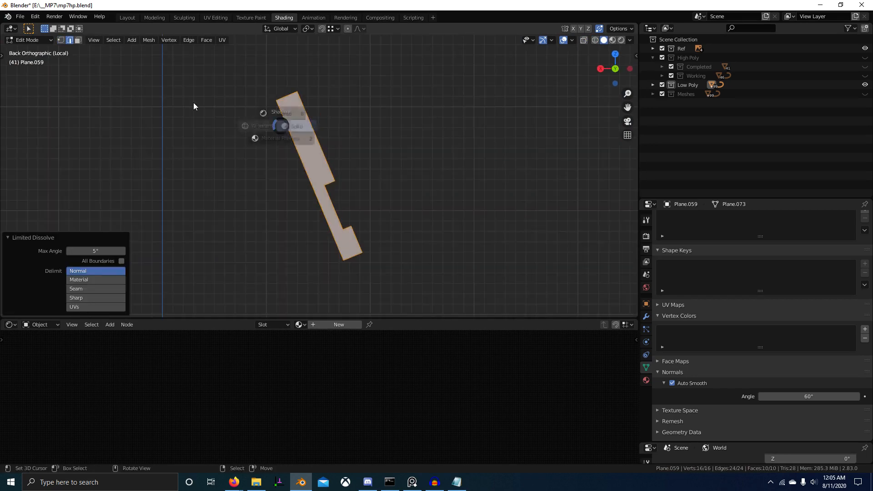
pyautogui.click(193, 107)
pyautogui.press('k')
pyautogui.press('Escape')
pyautogui.press('c')
pyautogui.press('Escape')
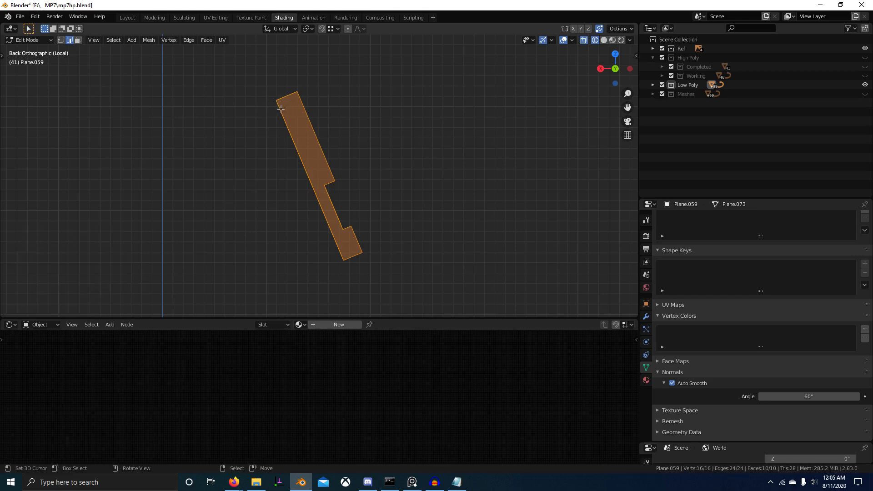
# Try to slide the vertices at the insert's upper end along the part in the back view.
pyautogui.hotkey('alt', 'a')
pyautogui.press('c')
pyautogui.moveTo(279, 103); pyautogui.dragTo(300, 90)
pyautogui.rightClick(314, 81)
pyautogui.press('g')
pyautogui.press('g')
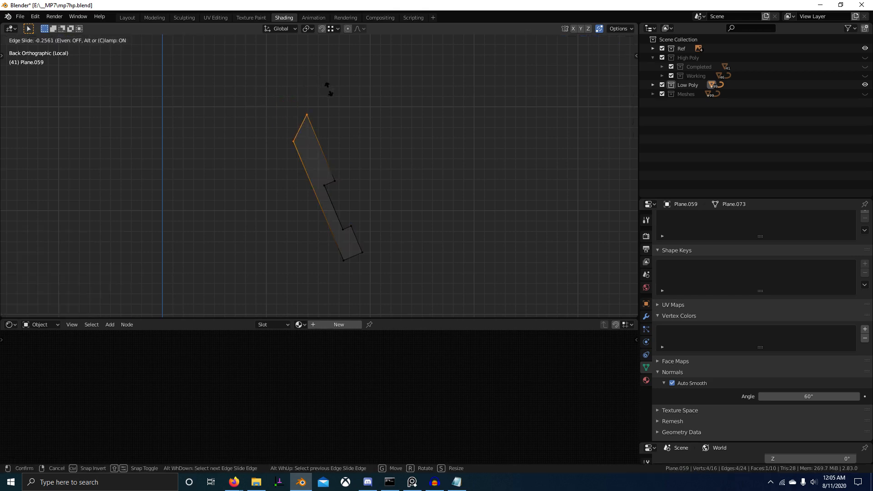
pyautogui.rightClick(330, 94)
# Exit local view and compare the insert with the left-side reference image in wireframe and solid shading.
pyautogui.press('KP_3')
pyautogui.press('KP_1')
pyautogui.press('ctrl+KP_1')
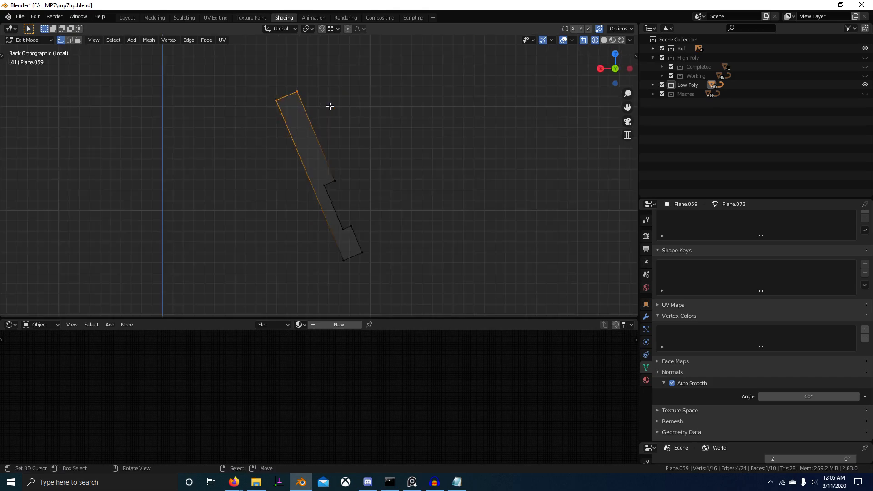
pyautogui.press('KP_3')
pyautogui.press('KP_Divide')
pyautogui.press('KP_3')
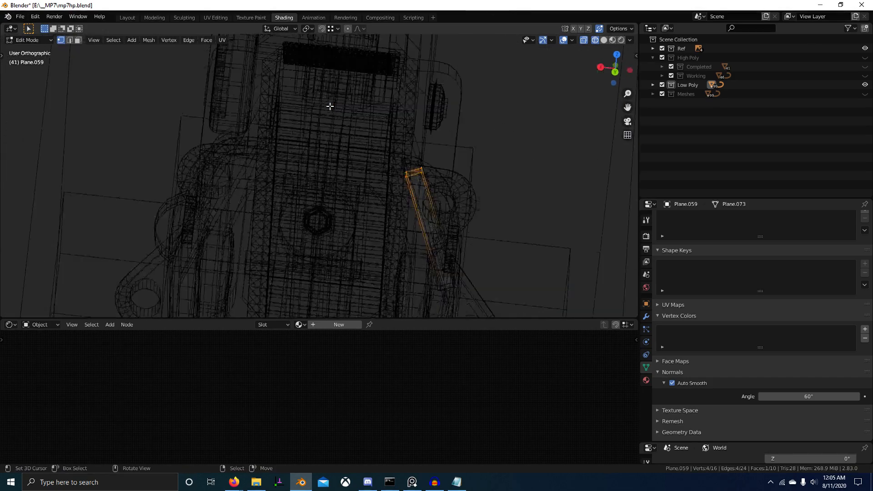
pyautogui.press('ctrl+KP_3')
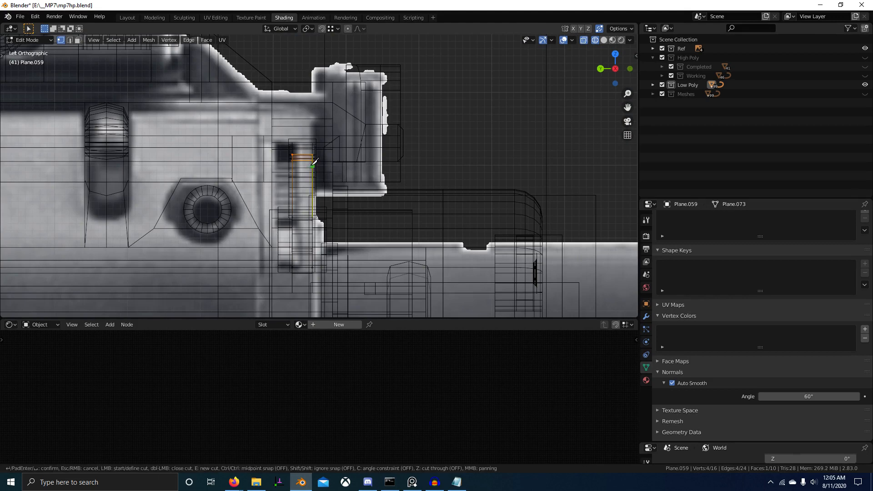
pyautogui.hotkey('shift', 'z')
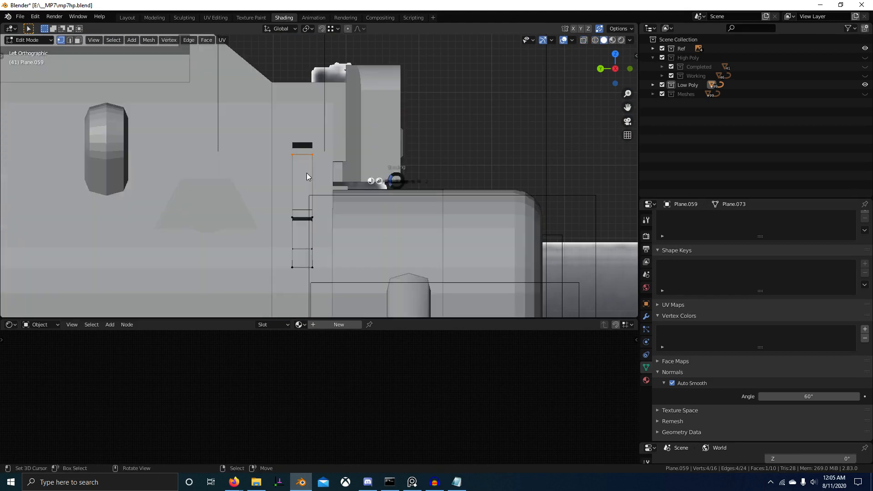
pyautogui.hotkey('shift', 'z')
pyautogui.press('k')
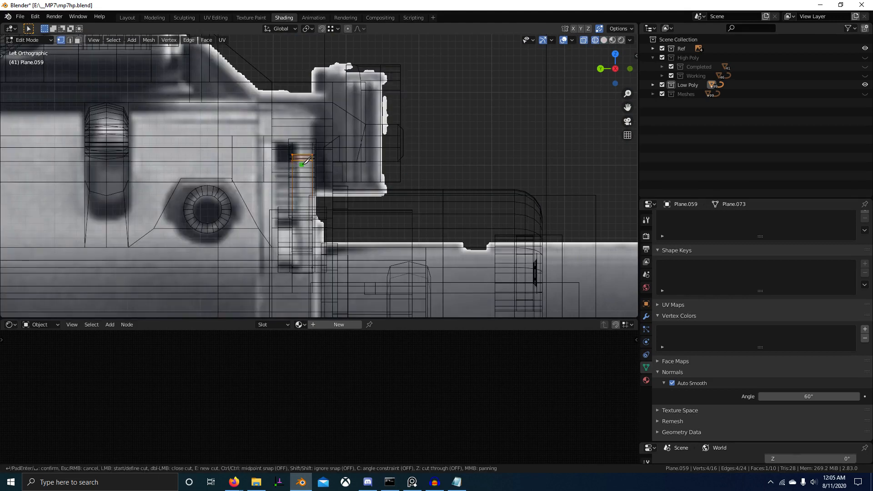
pyautogui.press('Escape')
# Try to slide the insert's selected upper end against the left-side reference image.
pyautogui.press('g')
pyautogui.press('g')
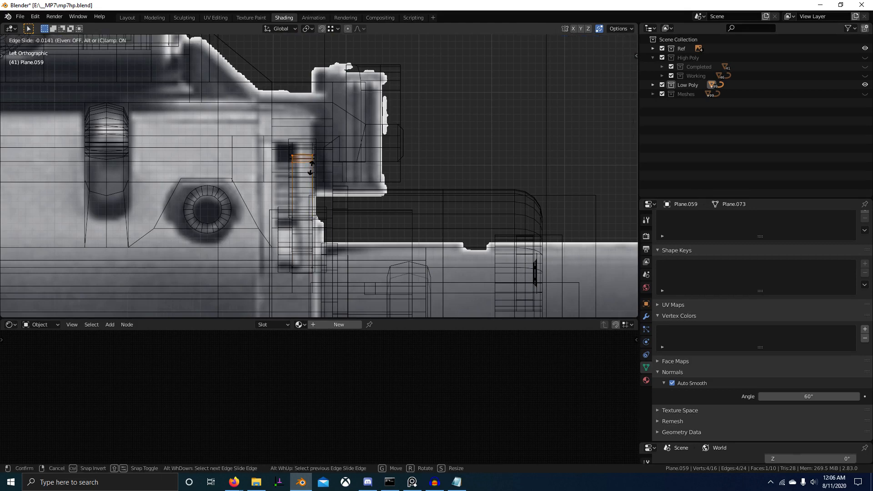
pyautogui.rightClick(312, 179)
# Add one edge loop across the insert's upper section and slide it close to the upper end, to a factor of about -0.765.
pyautogui.hotkey('ctrl', 'r')
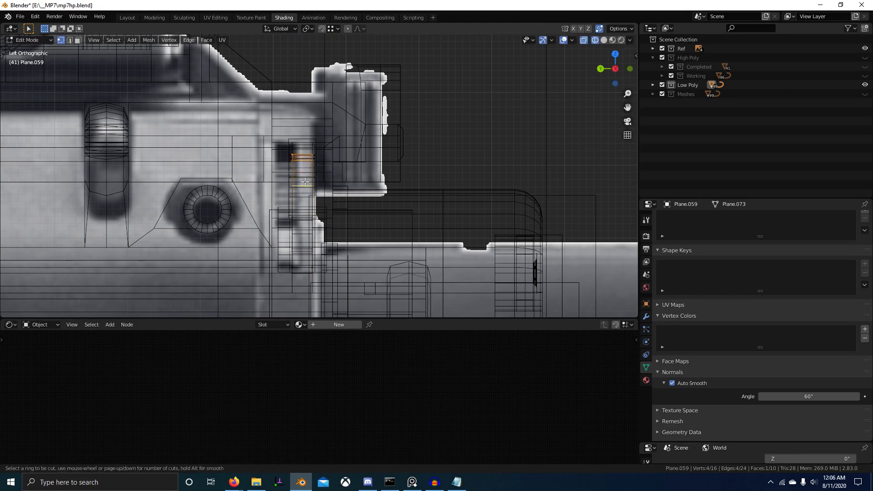
pyautogui.click(306, 181)
pyautogui.rightClick(306, 181)
pyautogui.press('g')
pyautogui.press('g')
pyautogui.press('e')
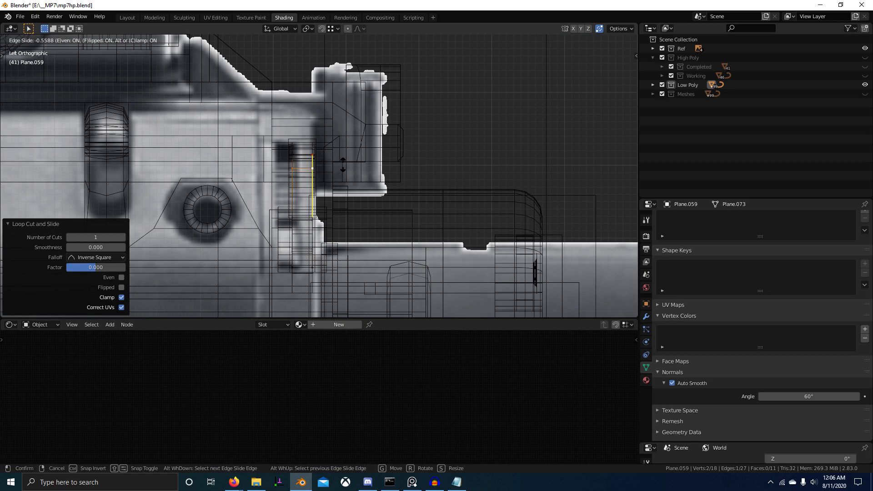
pyautogui.click(342, 167)
pyautogui.hotkey('shift', 'z')
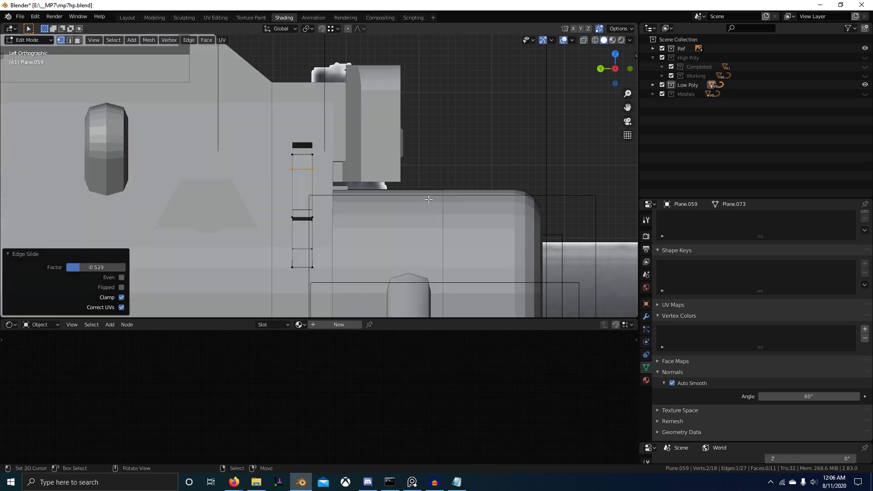
pyautogui.press('g')
pyautogui.press('g')
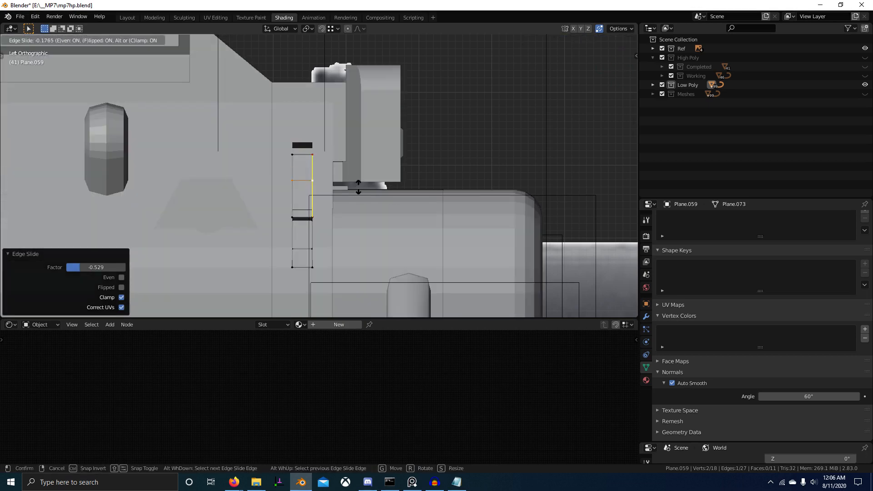
pyautogui.click(358, 171)
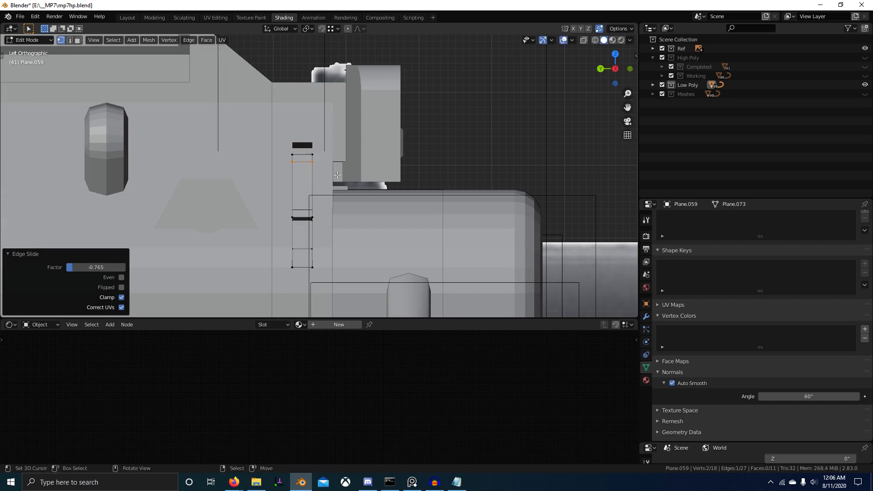
# Slide the insert's upper end face along the part onto the new edge loop, with a factor of -1.
pyautogui.moveTo(364, 172); pyautogui.dragTo(350, 213, button='middle')
pyautogui.press('3')
pyautogui.click(369, 204)
pyautogui.press('g')
pyautogui.press('g')
pyautogui.click(400, 241)
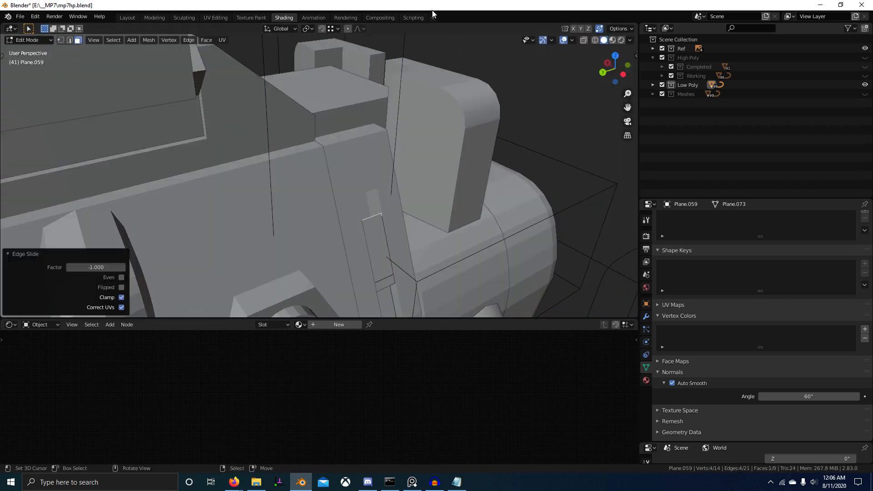
# Isolate the narrow stepped strip in local view and dissolve the extra crosswise edge near its upper end.
pyautogui.moveTo(400, 241); pyautogui.dragTo(346, 216, button='middle')
pyautogui.click(297, 214)
pyautogui.press('KP_Divide')
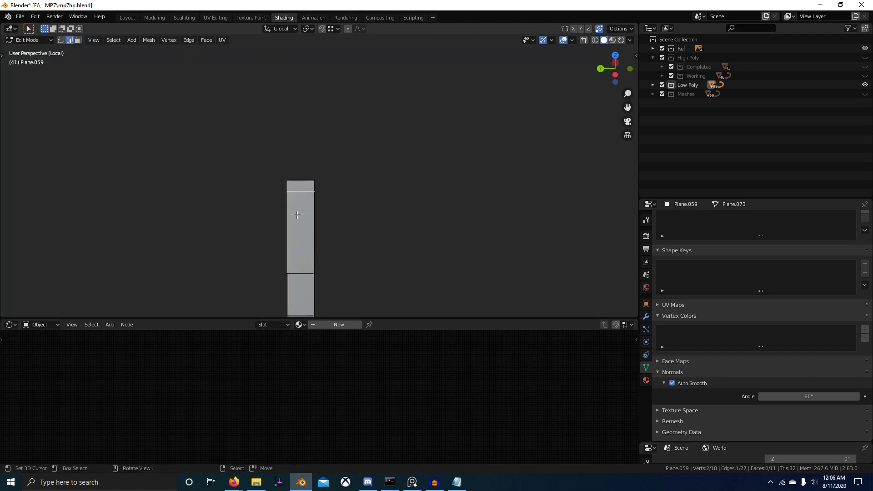
pyautogui.moveTo(392, 195); pyautogui.dragTo(405, 168, button='middle')
pyautogui.moveTo(334, 150); pyautogui.dragTo(298, 137, button='middle')
pyautogui.hotkey('ctrl', 'x')
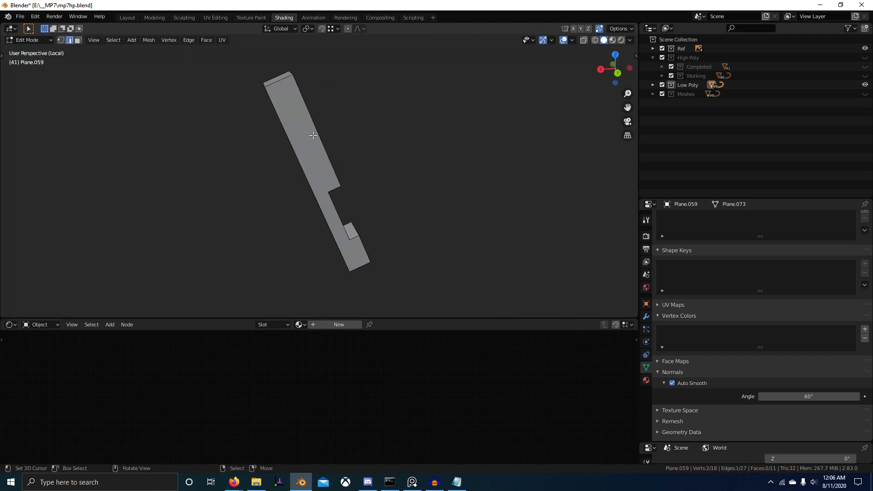
# Subdivide the strip's long lengthwise edges to add one crosswise edge loop around its upper block.
pyautogui.keyDown('alt'); pyautogui.rightClick(300, 136); pyautogui.keyUp('alt')
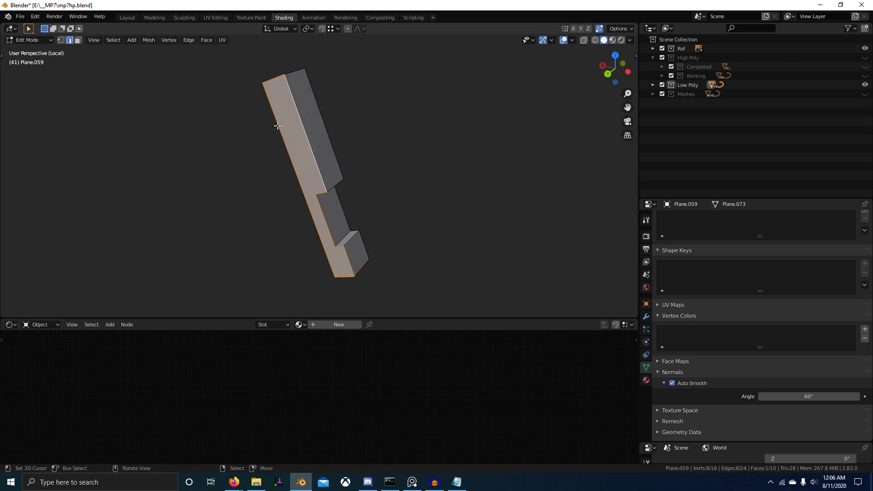
pyautogui.rightClick(277, 117)
pyautogui.keyDown('shift'); pyautogui.rightClick(303, 116); pyautogui.keyUp('shift')
pyautogui.keyDown('shift'); pyautogui.rightClick(331, 132); pyautogui.keyUp('shift')
pyautogui.moveTo(348, 146); pyautogui.dragTo(283, 148, button='middle')
pyautogui.keyDown('shift'); pyautogui.rightClick(371, 146); pyautogui.keyUp('shift')
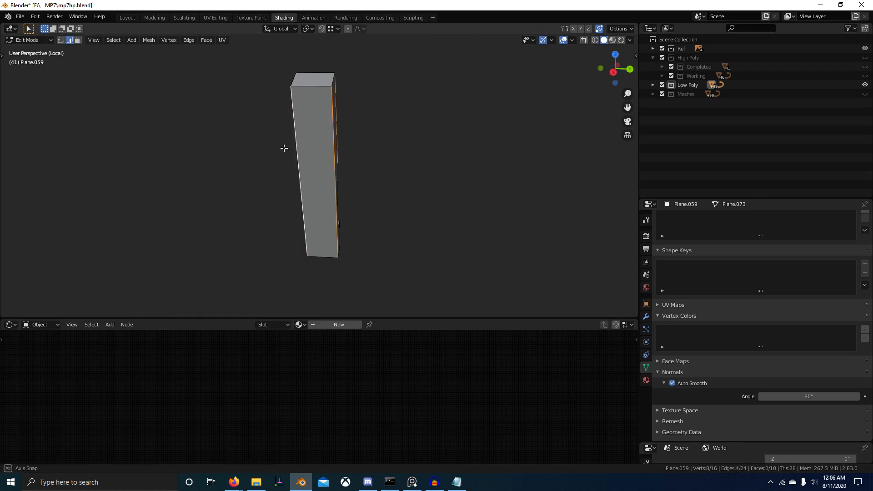
pyautogui.press('w')
pyautogui.click(285, 140)
# Slide the new edge loop toward the strip's upper end with an edge slide factor of -0.630.
pyautogui.moveTo(353, 158); pyautogui.dragTo(310, 159, button='middle')
pyautogui.keyDown('alt'); pyautogui.rightClick(311, 159); pyautogui.keyUp('alt')
pyautogui.press('g')
pyautogui.press('g')
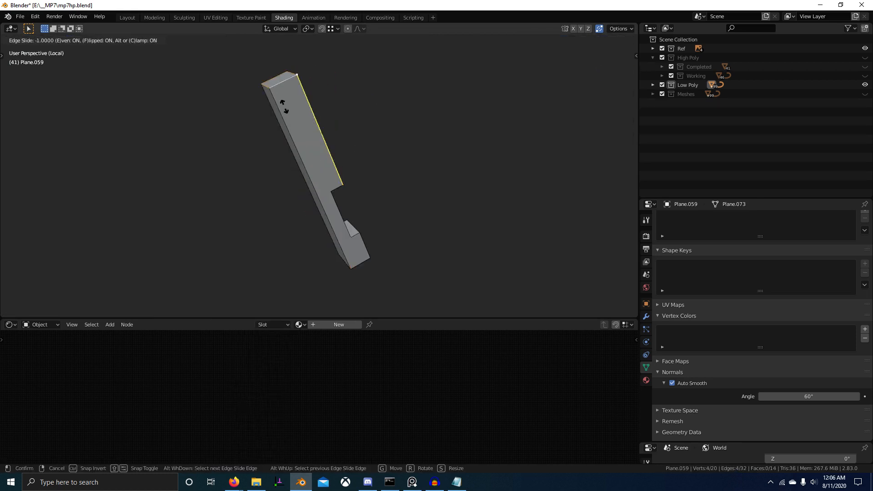
pyautogui.click(296, 127)
# Leave local view and, in left wireframe view, slide the loop by a factor of -0.766 to match the reference image.
pyautogui.press('ctrl+KP_3')
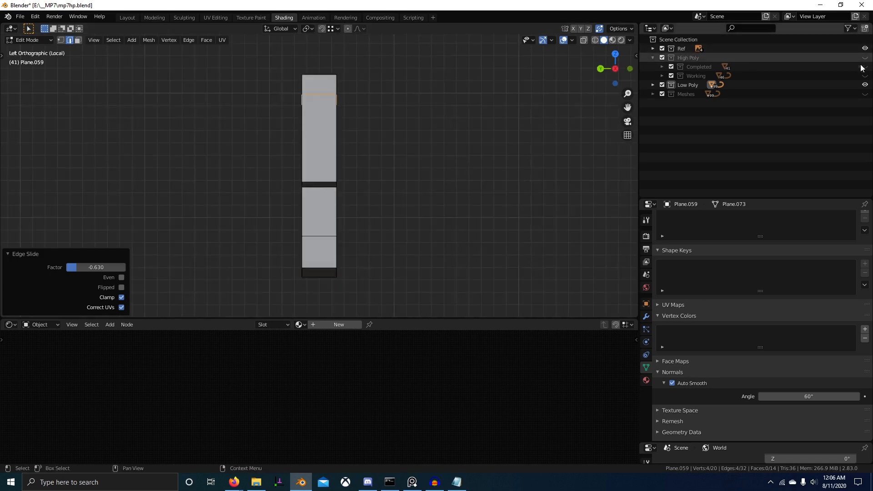
pyautogui.press('KP_Divide')
pyautogui.press('ctrl+KP_3')
pyautogui.hotkey('shift', 'z')
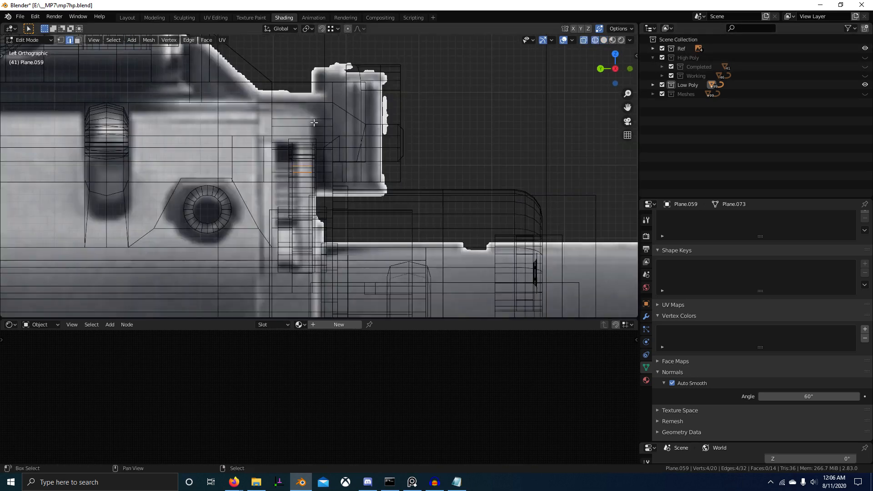
pyautogui.scroll(5, 330, 179)
pyautogui.scroll(1, 331, 179)
pyautogui.press('g')
pyautogui.press('g')
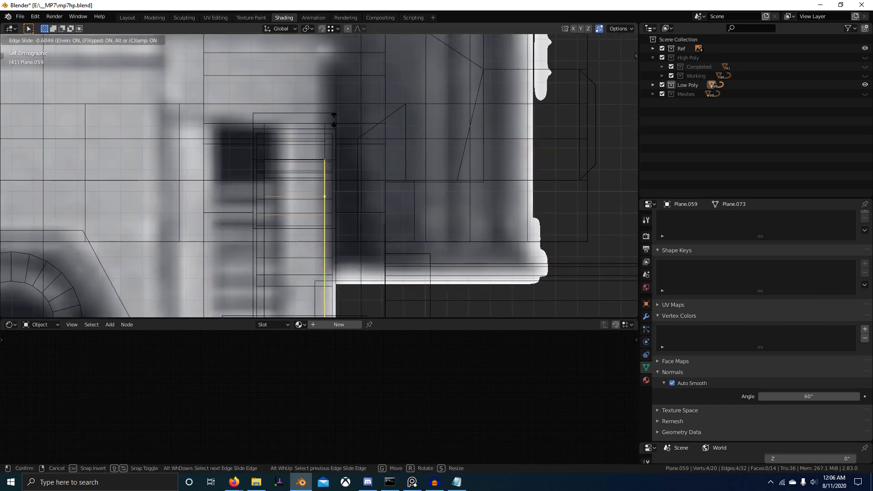
pyautogui.click(332, 107)
pyautogui.hotkey('shift', 'z')
pyautogui.moveTo(348, 195)
pyautogui.mouseDown(button='middle')
pyautogui.moveTo(393, 213)
pyautogui.moveTo(463, 176)
pyautogui.mouseUp(button='middle')
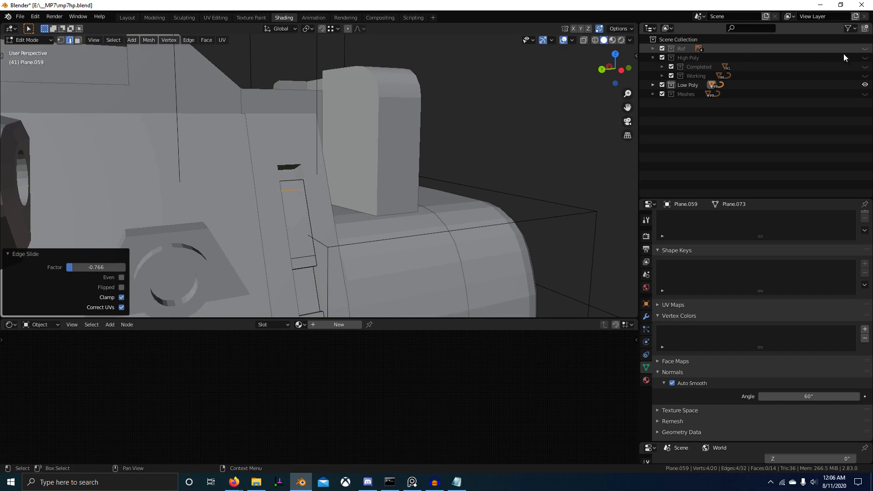
# Edge-slide the strip's top face down along its sides onto the added edge loop.
pyautogui.moveTo(319, 179); pyautogui.dragTo(334, 210, button='middle')
pyautogui.scroll(2, 334, 210)
pyautogui.press('3')
pyautogui.click(298, 246)
pyautogui.press('g')
pyautogui.press('g')
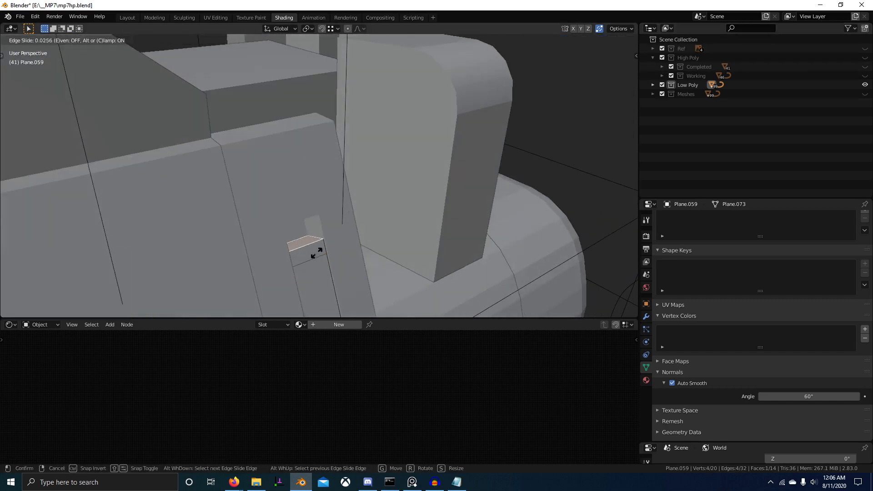
pyautogui.click(389, 96)
# Select the strip's entire mesh and merge its overlapping vertices by distance.
pyautogui.scroll(-5, 389, 96)
pyautogui.press('a')
pyautogui.moveTo(316, 255); pyautogui.dragTo(493, 165, button='middle')
pyautogui.press('m')
pyautogui.click(363, 242)
# Exit mesh editing and delete the old high-poly version of the strip.
pyautogui.press('Tab')
pyautogui.press('x')
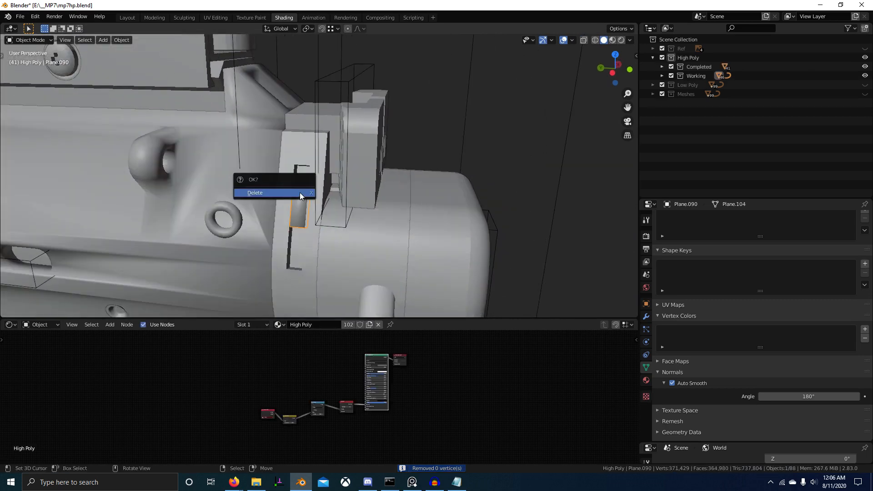
pyautogui.click(299, 193)
# Duplicate the low-poly strip in place, move it to the Working collection, and show only the High Poly collection.
pyautogui.rightClick(305, 197)
pyautogui.hotkey('shift', 'd')
pyautogui.rightClick(334, 171)
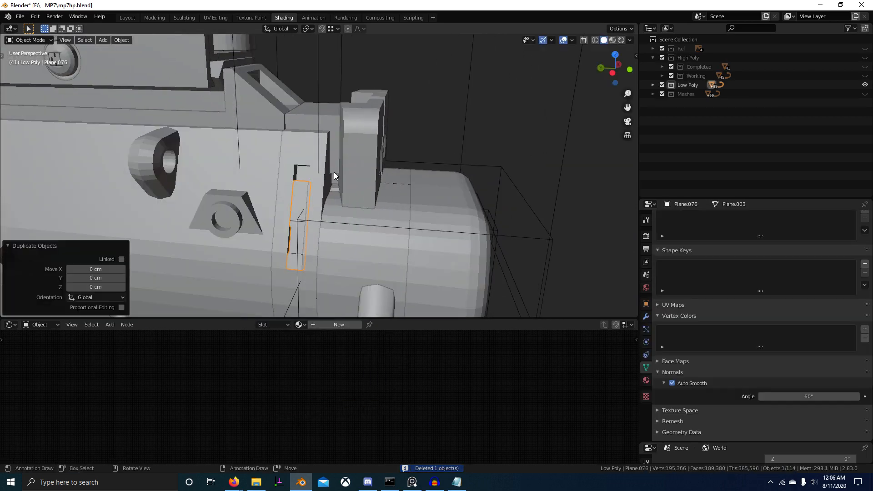
pyautogui.press('n')
pyautogui.press('n')
pyautogui.press('b')
pyautogui.press('Escape')
pyautogui.press('m')
pyautogui.moveTo(332, 175)
pyautogui.click(376, 198)
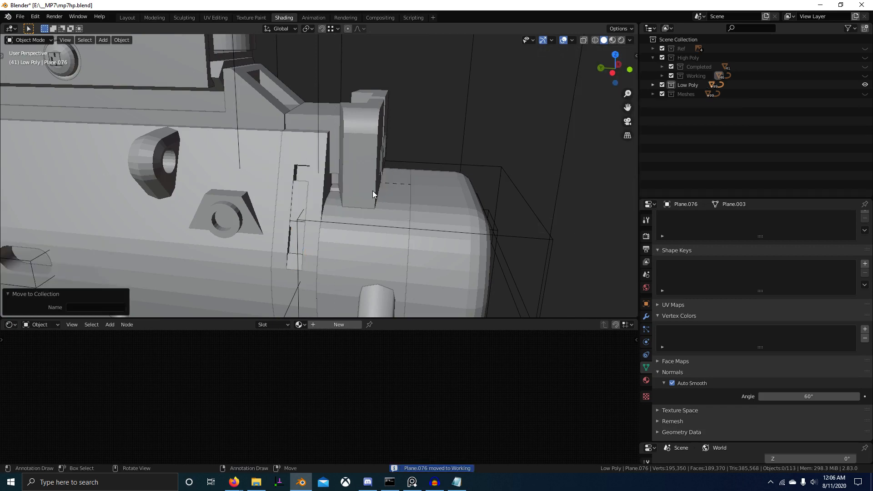
pyautogui.press('2')
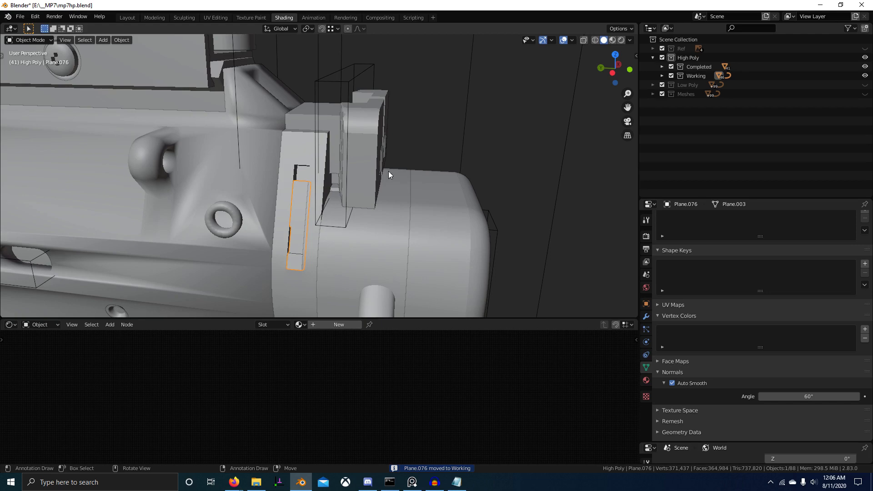
# Open the high-poly strip for mesh editing, isolate it in local view, and switch to edge selection.
pyautogui.press('Tab')
pyautogui.moveTo(392, 171); pyautogui.dragTo(435, 160, button='middle')
pyautogui.scroll(4, 325, 188)
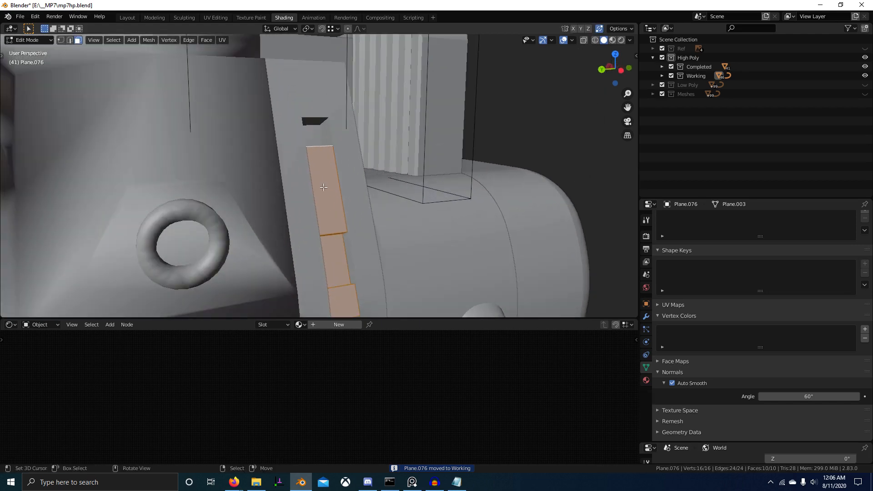
pyautogui.press('KP_Divide')
pyautogui.press('2')
# Subdivide the two long front edges of the strip's upper block with 7 cuts.
pyautogui.click(291, 129)
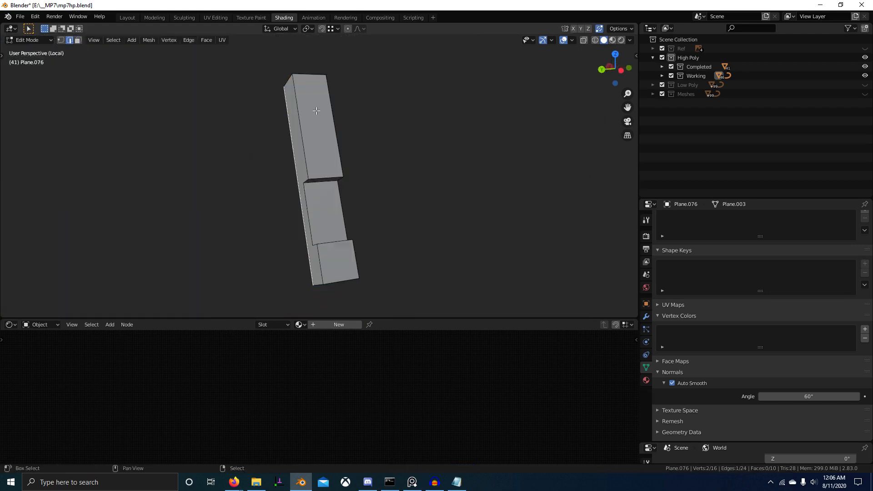
pyautogui.keyDown('shift'); pyautogui.rightClick(334, 129); pyautogui.keyUp('shift')
pyautogui.rightClick(301, 129)
pyautogui.keyDown('shift'); pyautogui.rightClick(338, 126); pyautogui.keyUp('shift')
pyautogui.press('w')
pyautogui.click(353, 152)
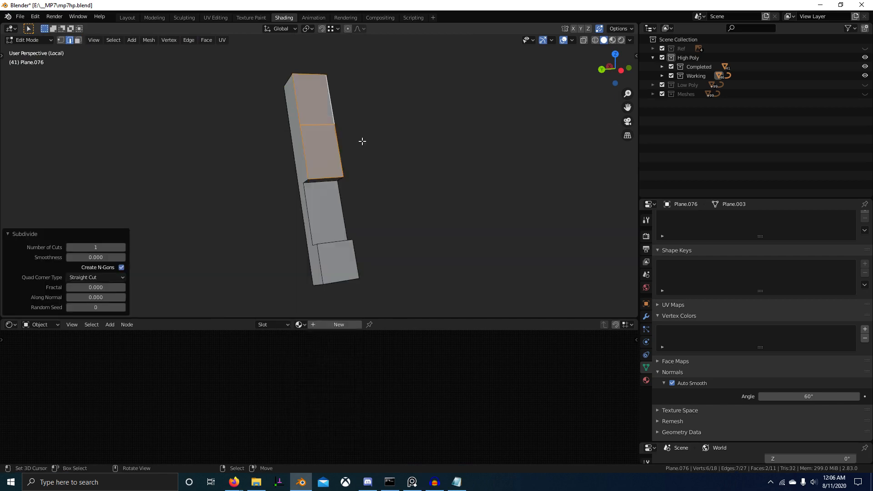
pyautogui.click(321, 124)
pyautogui.press('ctrl+KP_Add')
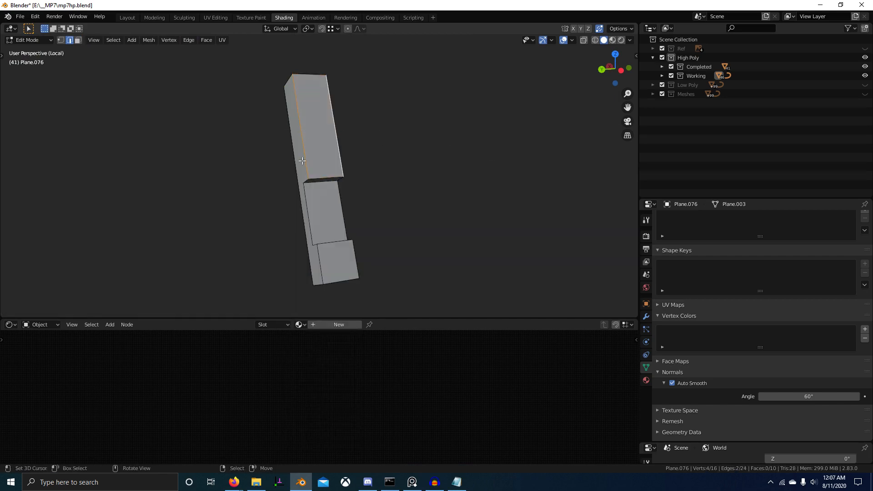
pyautogui.press('w')
pyautogui.click(351, 142)
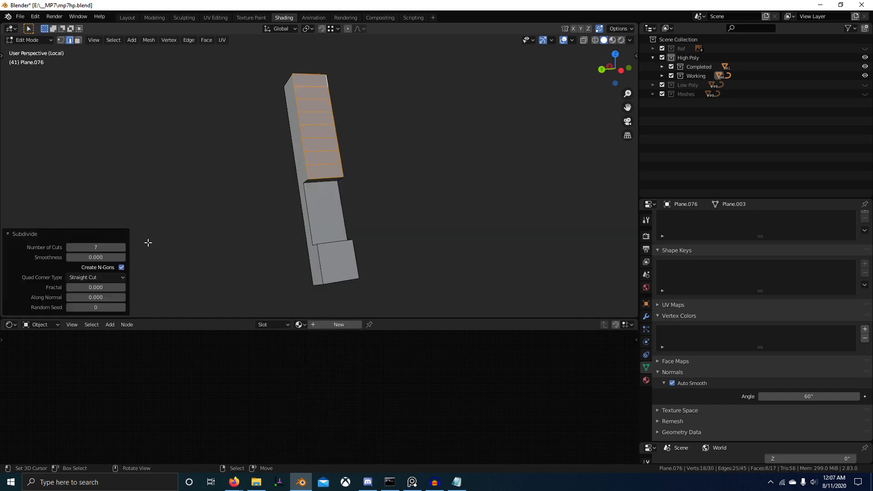
# Bevel the seven crosswise edges on the upper block's front face with two segments, about 0.038 cm wide.
pyautogui.keyDown('shift'); pyautogui.moveTo(325, 181); pyautogui.dragTo(310, 217, button='middle'); pyautogui.keyUp('shift')
pyautogui.click(309, 201)
pyautogui.keyDown('shift'); pyautogui.click(306, 186); pyautogui.keyUp('shift')
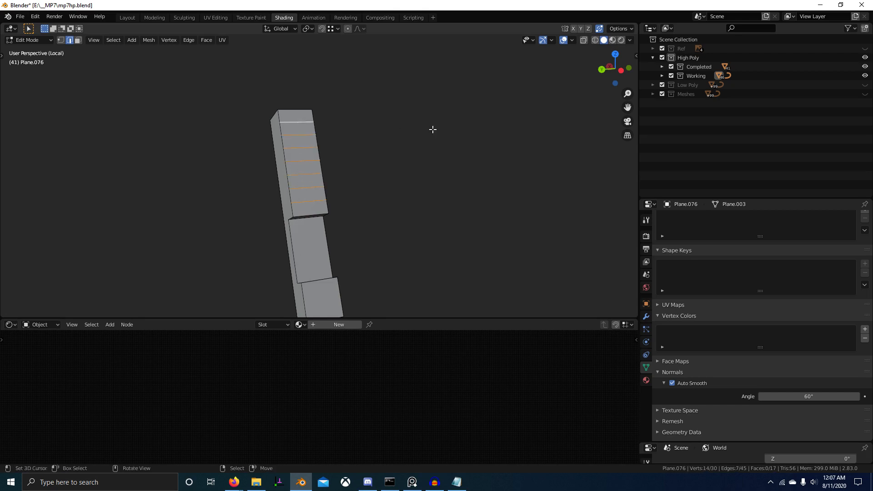
pyautogui.hotkey('ctrl', 'b')
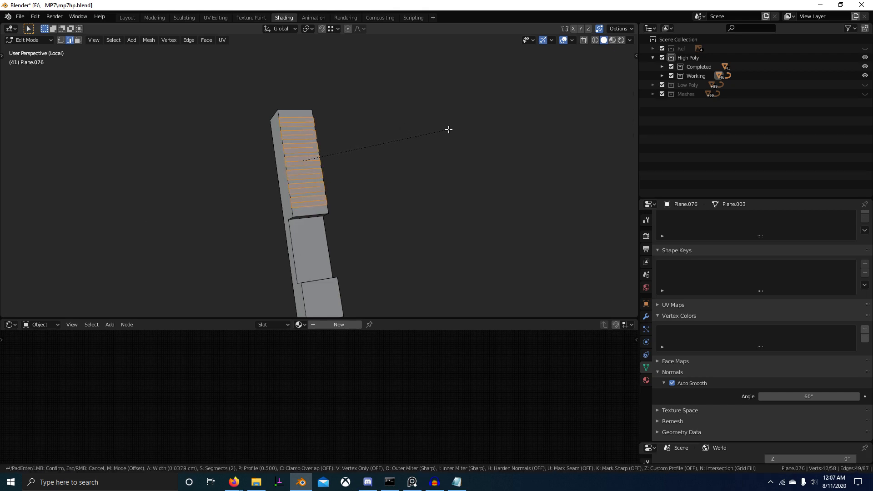
pyautogui.click(448, 130)
# Select the middle edge of each of the seven beveled bands and assign them to a new vertex group.
pyautogui.press('ctrl+KP_Subtract')
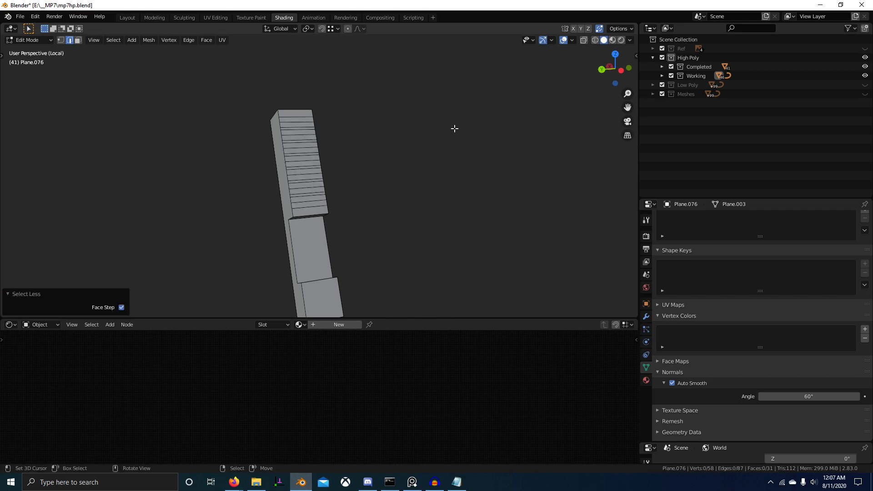
pyautogui.hotkey('ctrl', 'z')
pyautogui.press('KP_Decimal')
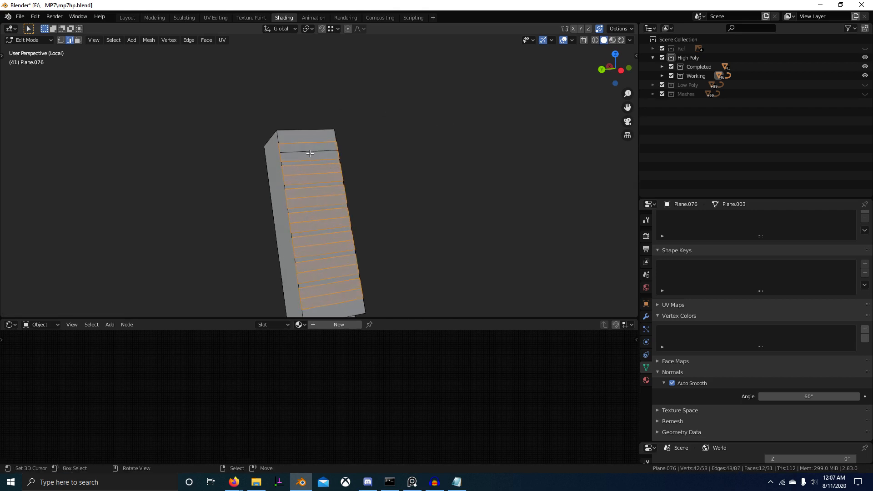
pyautogui.click(310, 153)
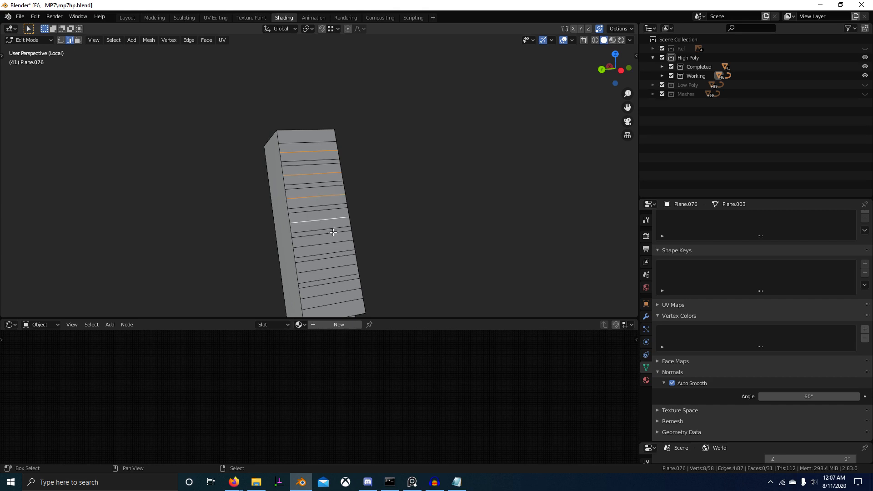
pyautogui.keyDown('shift'); pyautogui.moveTo(341, 248); pyautogui.dragTo(329, 217, button='middle'); pyautogui.keyUp('shift')
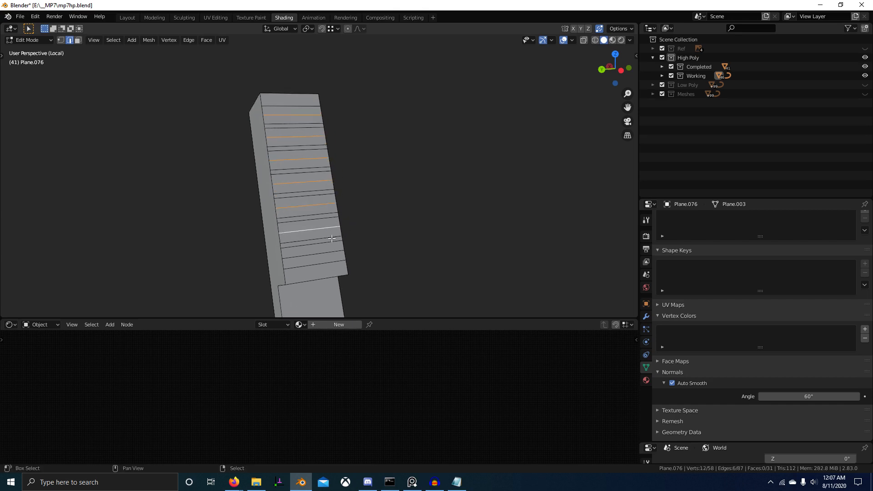
pyautogui.moveTo(364, 243)
pyautogui.mouseDown(button='middle')
pyautogui.moveTo(409, 246)
pyautogui.moveTo(369, 254)
pyautogui.mouseUp(button='middle')
pyautogui.moveTo(367, 220); pyautogui.dragTo(388, 178, button='middle')
pyautogui.press('KP_3')
pyautogui.press('KP_1')
pyautogui.scroll(-4, 387, 177)
pyautogui.moveTo(327, 185); pyautogui.dragTo(382, 203, button='middle')
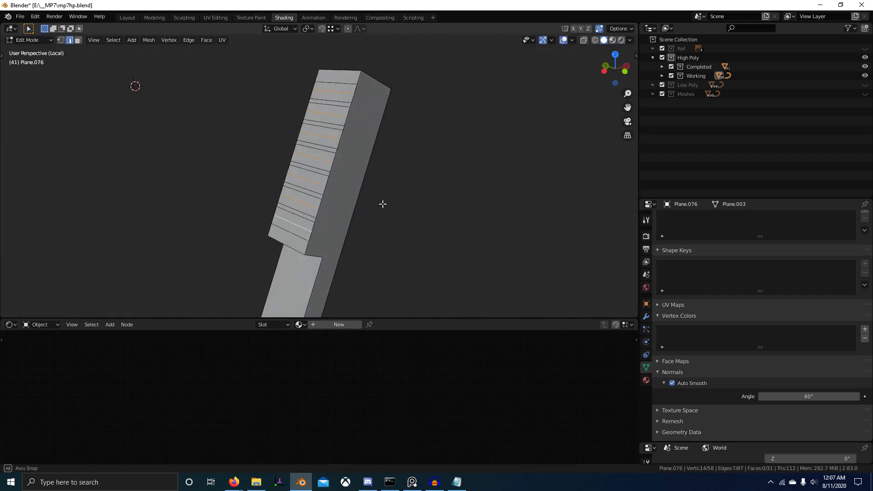
pyautogui.scroll(3, 823, 252)
pyautogui.click(865, 246)
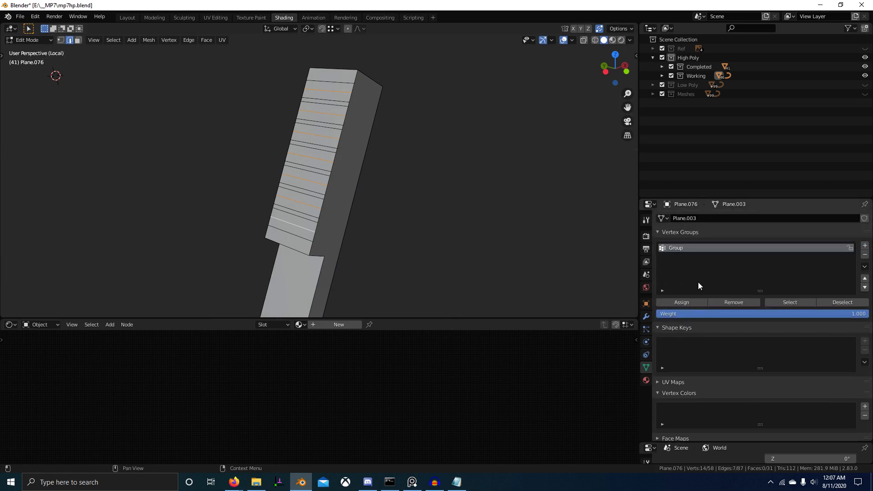
pyautogui.click(682, 302)
# Create a custom Face transform orientation from one narrow face on the front of the upper block.
pyautogui.scroll(-2, 362, 197)
pyautogui.press('3')
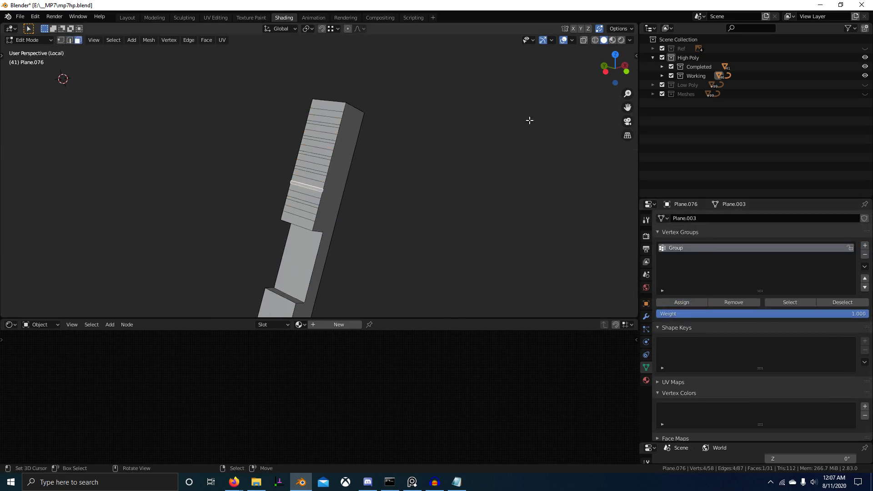
pyautogui.click(281, 28)
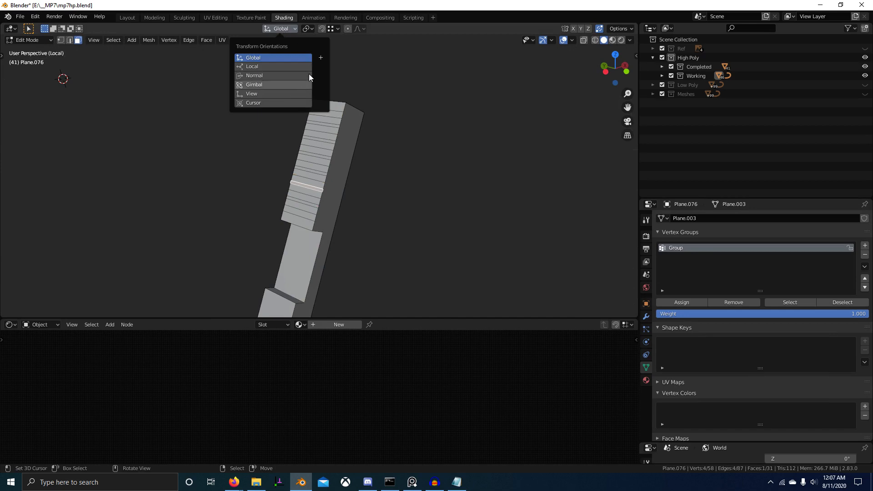
pyautogui.click(321, 57)
pyautogui.scroll(2, 353, 127)
pyautogui.moveTo(353, 126); pyautogui.dragTo(357, 160, button='middle')
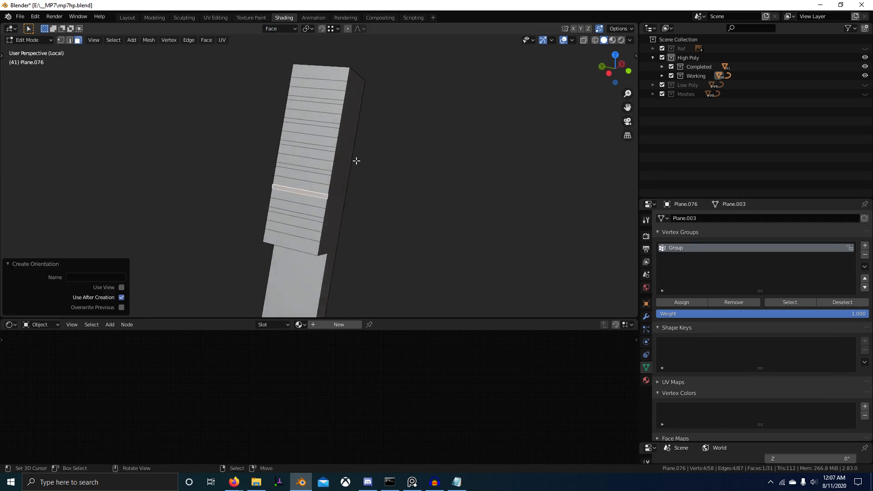
# Select the vertex group's vertices and move them about -0.05 cm along the Face orientation's Z axis to form grooves.
pyautogui.rightClick(540, 248)
pyautogui.press('1')
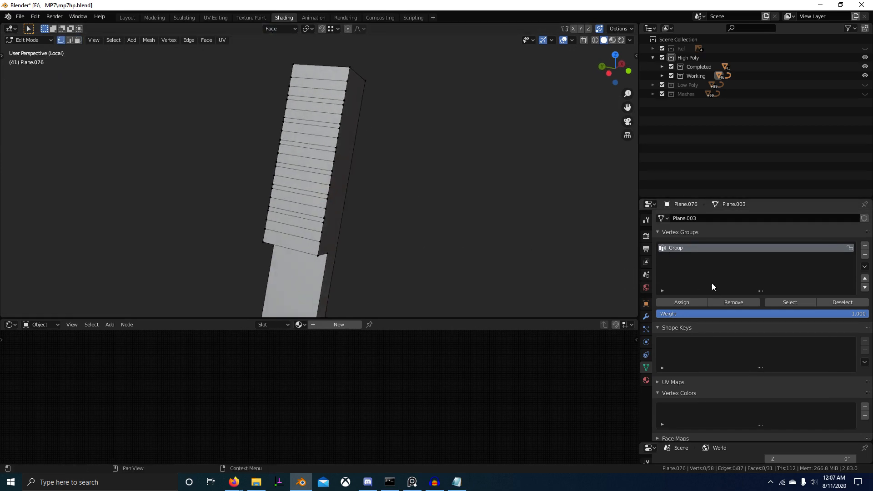
pyautogui.click(802, 304)
pyautogui.moveTo(464, 222); pyautogui.dragTo(365, 205, button='middle')
pyautogui.press('KP_3')
pyautogui.press('ctrl+KP_1')
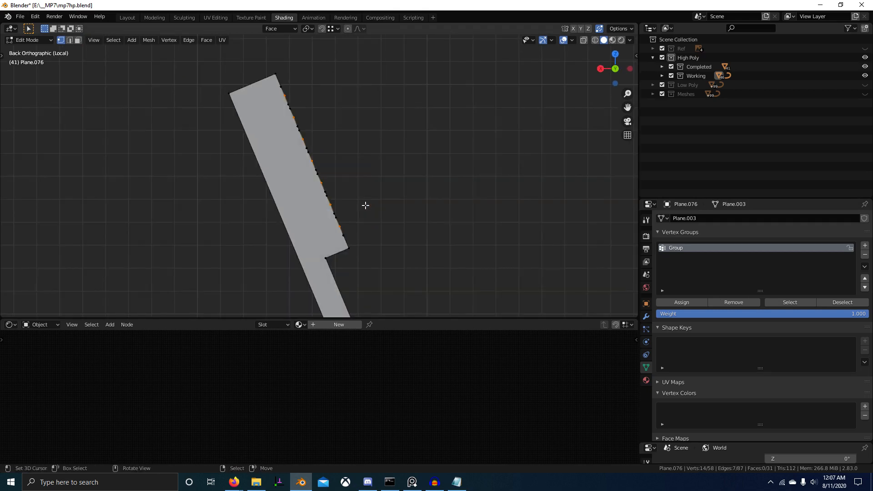
pyautogui.press('g')
pyautogui.press('z')
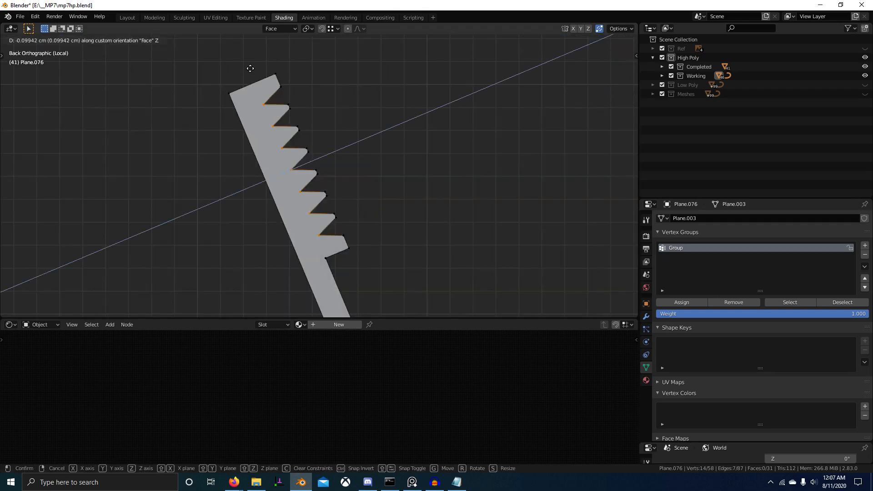
pyautogui.click(295, 61)
# Bevel the groove-bottom edges with one segment, about 0.025 cm offset, and shift them about 0.002 cm along the Face orientation's Z axis.
pyautogui.hotkey('ctrl', 'b')
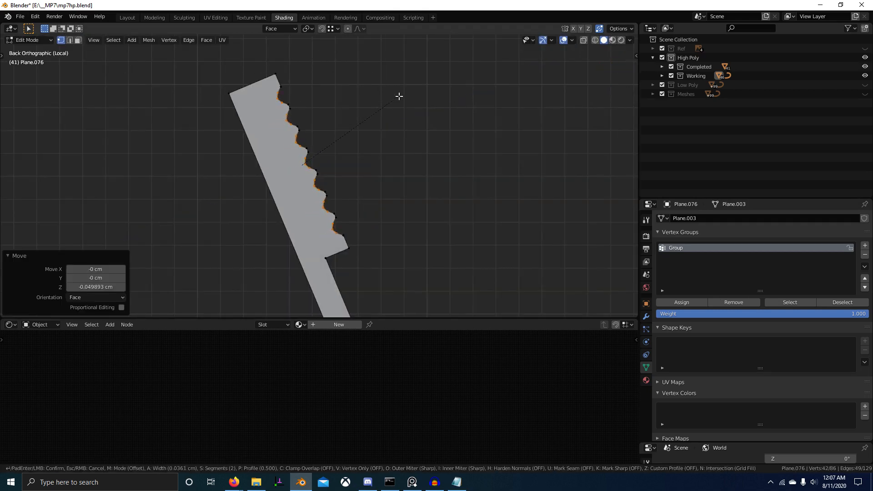
pyautogui.click(395, 96)
pyautogui.press('g')
pyautogui.press('z')
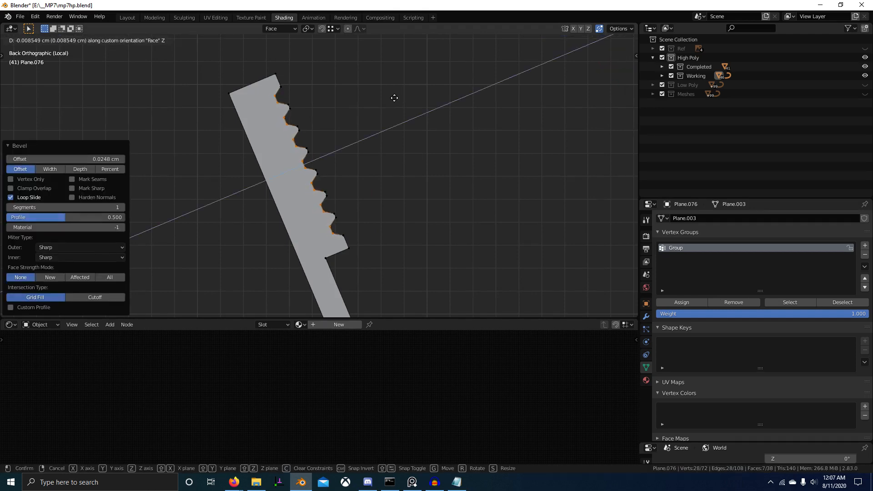
pyautogui.click(394, 105)
pyautogui.moveTo(395, 106); pyautogui.dragTo(363, 125, button='middle')
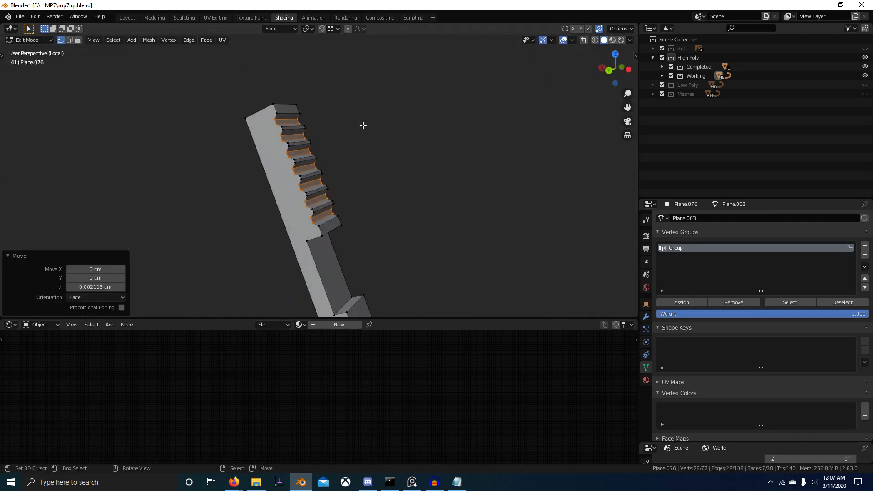
pyautogui.press('KP_3')
pyautogui.press('ctrl+KP_3')
pyautogui.press('KP_1')
pyautogui.press('KP_2')
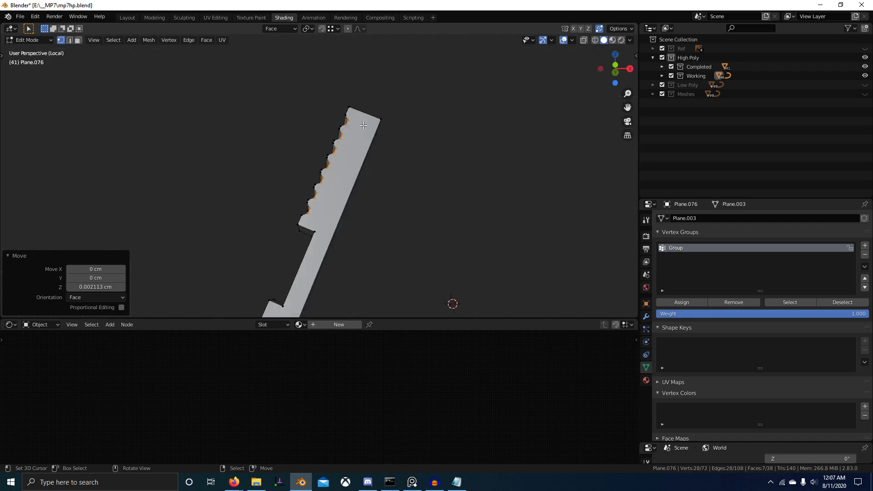
pyautogui.press('KP_3')
pyautogui.press('KP_1')
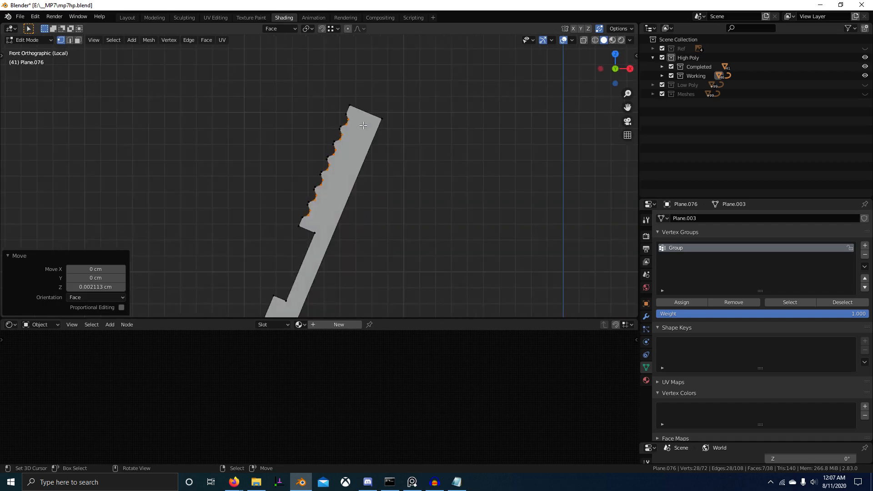
pyautogui.press('s')
pyautogui.press('y')
pyautogui.press('y')
pyautogui.press('x')
pyautogui.press('x')
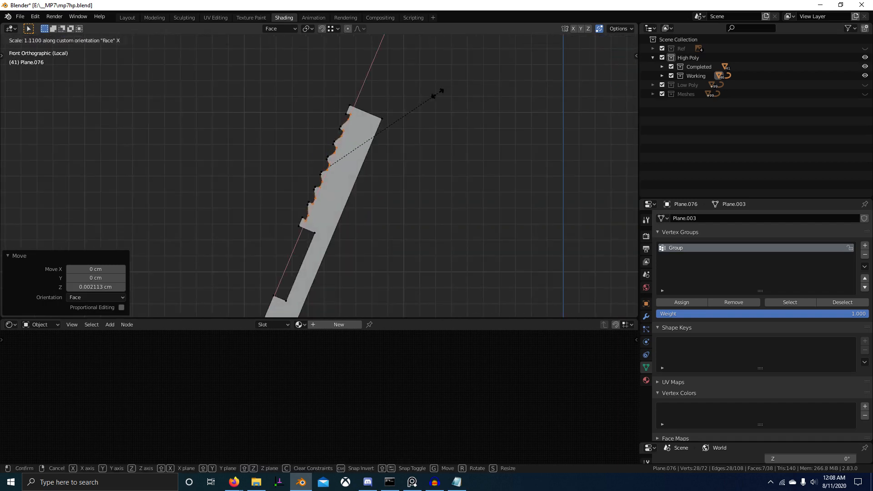
pyautogui.press('Escape')
# Set the pivot point to Individual Origins and scale the seven groove floors about 2.02 times along the Face orientation's X axis.
pyautogui.press('.')
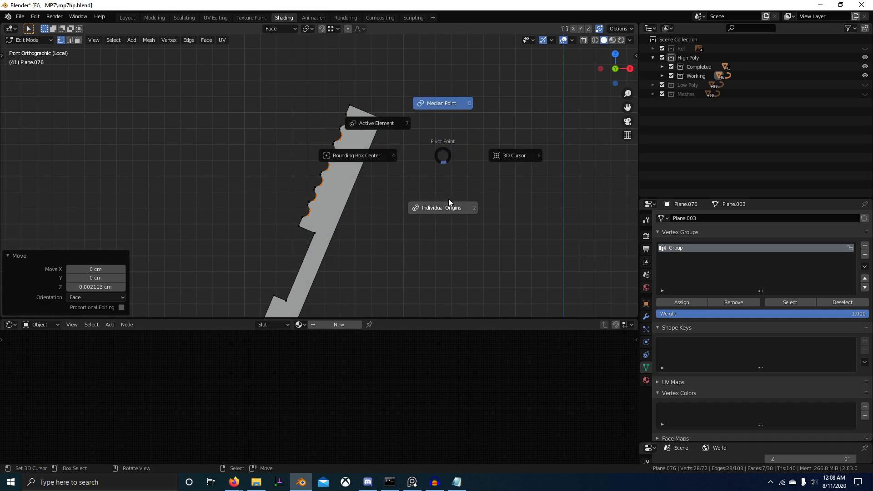
pyautogui.click(447, 48)
pyautogui.press('.')
pyautogui.click(441, 254)
pyautogui.press('s')
pyautogui.press('x')
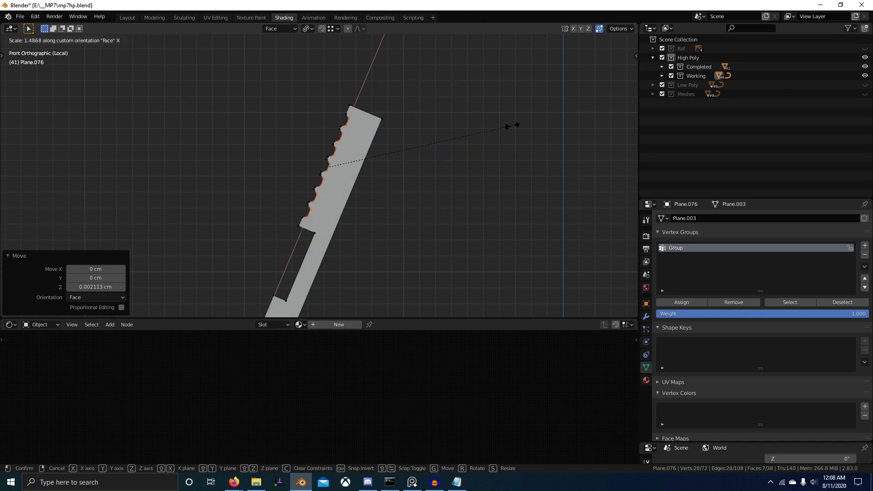
pyautogui.click(568, 122)
pyautogui.moveTo(386, 134); pyautogui.dragTo(473, 197, button='middle')
# Scale the seven groove floors down slightly along the Face orientation's X axis.
pyautogui.press('s')
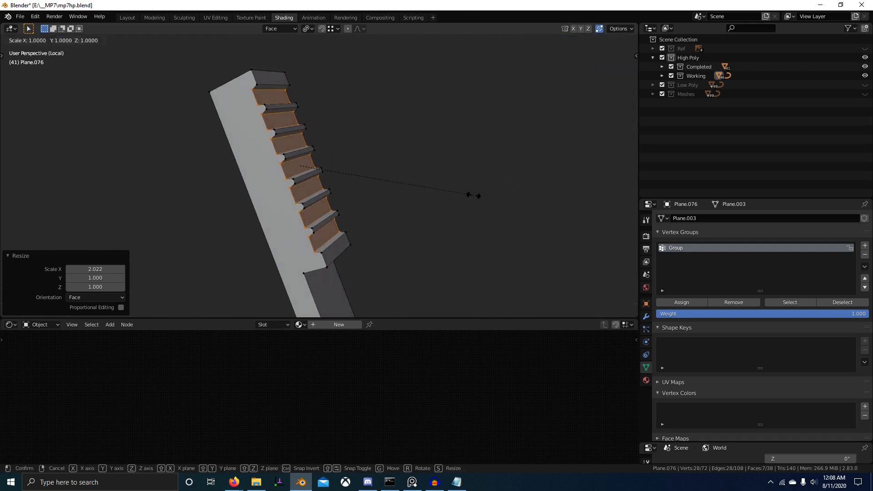
pyautogui.press('x')
pyautogui.click(408, 186)
pyautogui.scroll(1, 264, 122)
# Select the short end edges of the ridge tops between the grooves, scale them about 1.92 times along Face X, and return to Object Mode.
pyautogui.press('2')
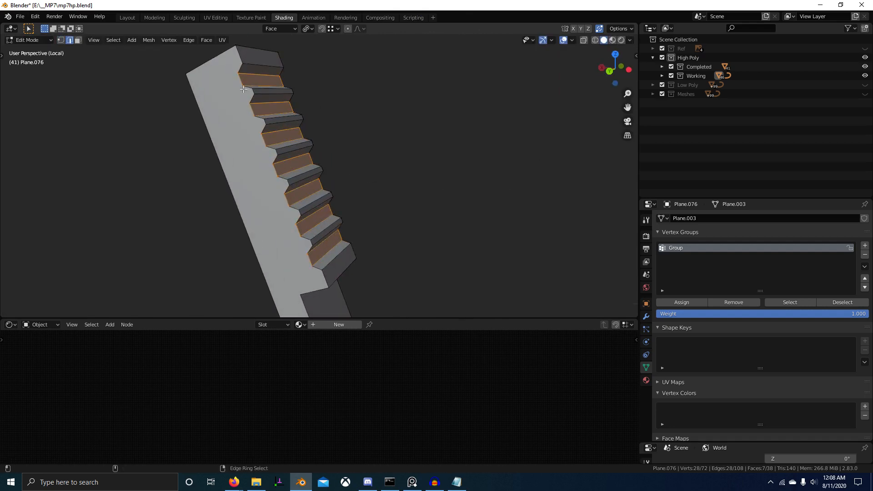
pyautogui.keyDown('ctrl'); pyautogui.keyDown('alt'); pyautogui.rightClick(255, 90); pyautogui.keyUp('alt'); pyautogui.keyUp('ctrl')
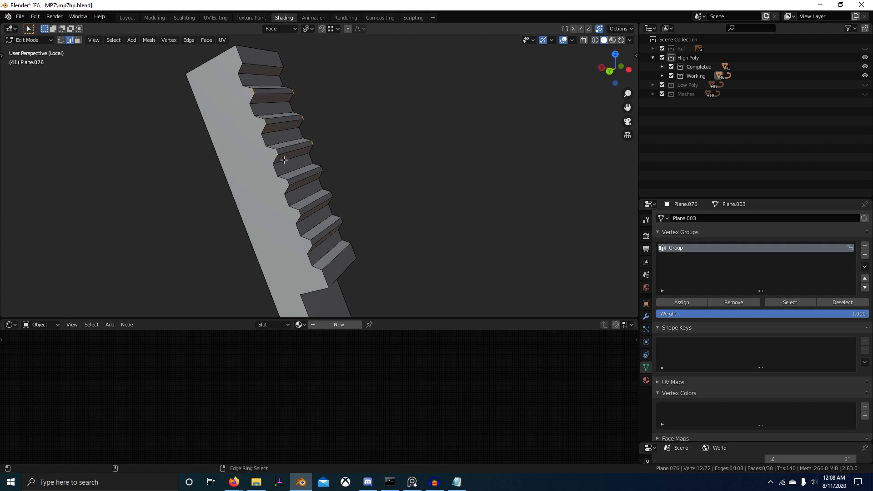
pyautogui.keyDown('ctrl'); pyautogui.keyDown('alt'); pyautogui.keyDown('shift'); pyautogui.rightClick(313, 245); pyautogui.keyUp('shift'); pyautogui.keyUp('alt'); pyautogui.keyUp('ctrl')
pyautogui.press('s')
pyautogui.press('x')
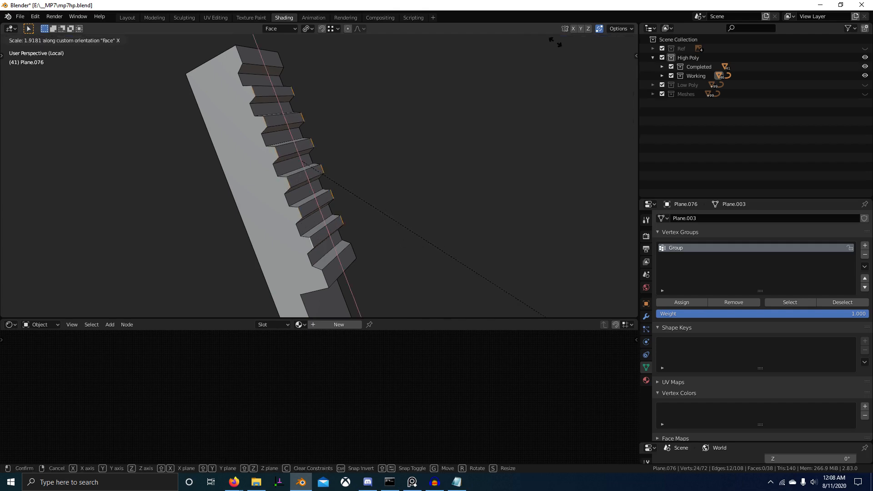
pyautogui.click(555, 42)
pyautogui.moveTo(557, 45); pyautogui.dragTo(497, 154, button='middle')
pyautogui.press('Tab')
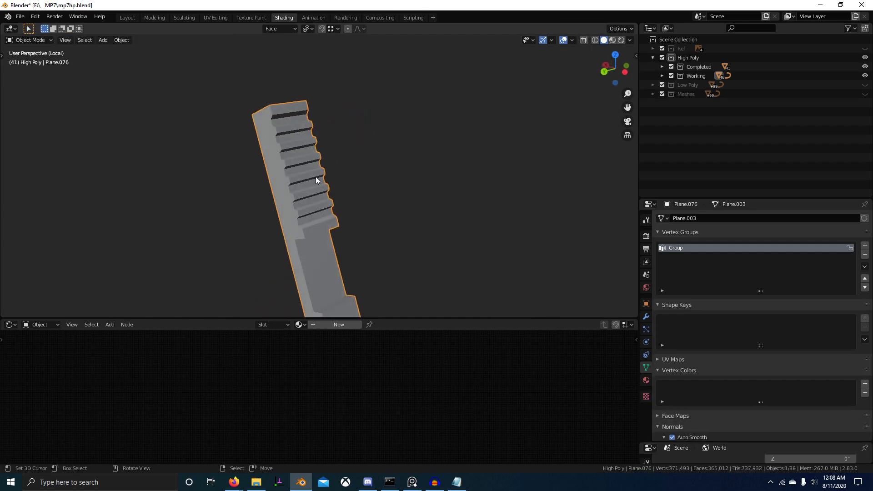
# Check the grooved strip from several sides and remove its vertex group.
pyautogui.scroll(-4, 317, 176)
pyautogui.moveTo(328, 165); pyautogui.dragTo(341, 224, button='middle')
pyautogui.scroll(5, 297, 153)
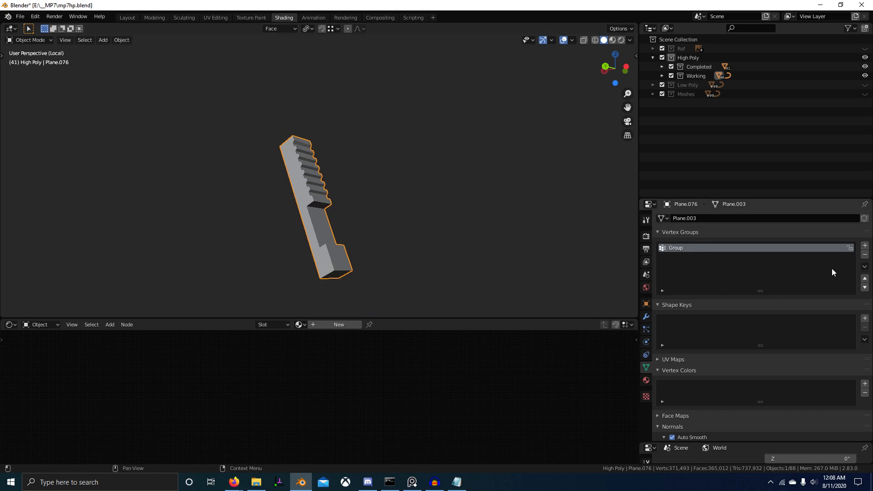
pyautogui.click(865, 255)
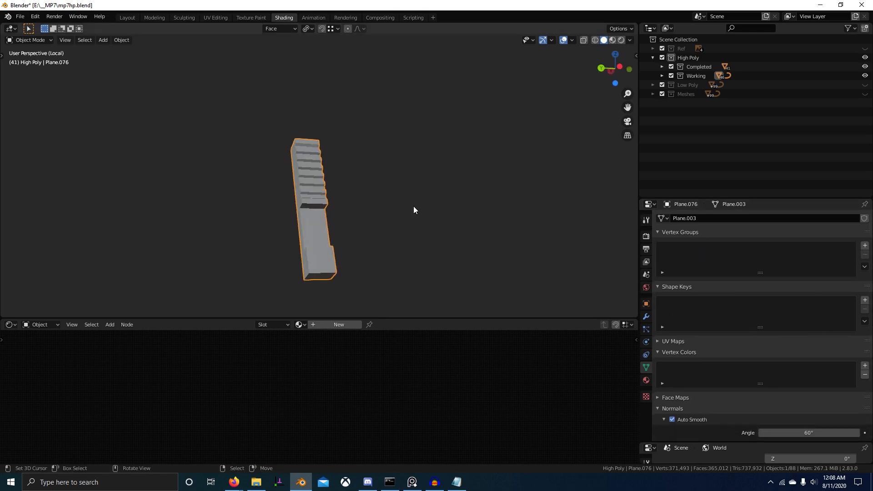
# Add a vertex color layer named Bev to the strip and assign it the High Poly material.
pyautogui.press('KP_Divide')
pyautogui.press('KP_Divide')
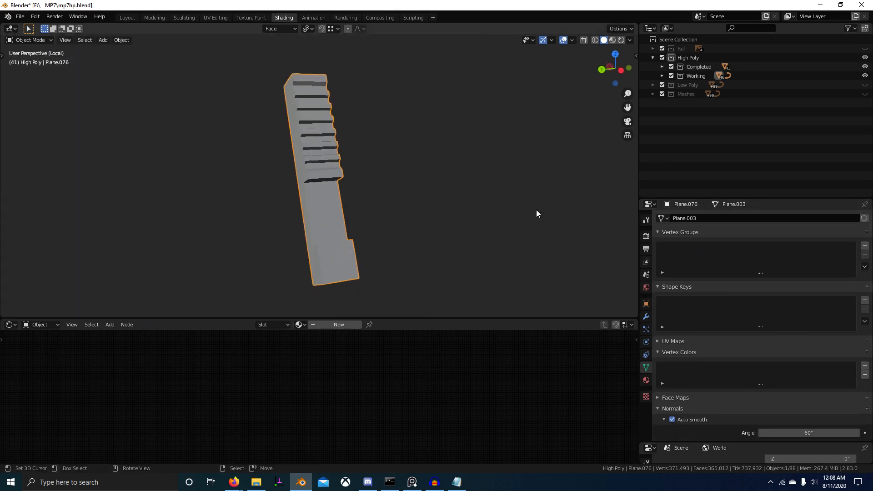
pyautogui.click(864, 366)
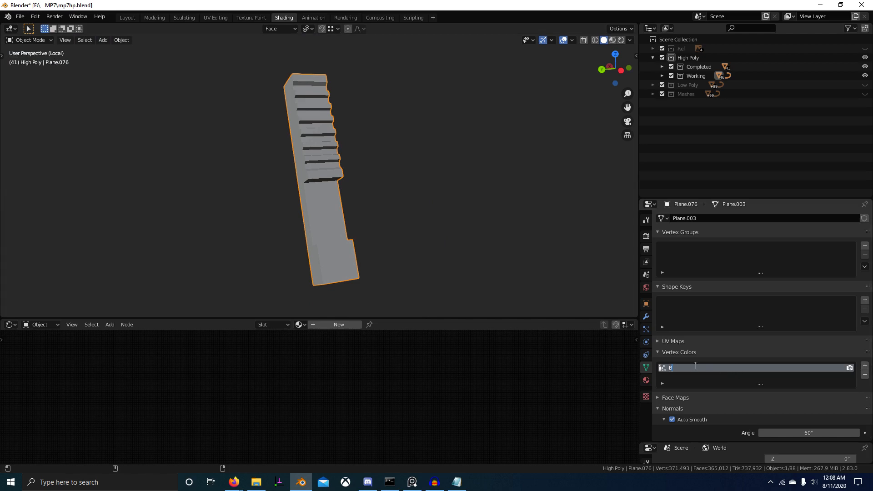
pyautogui.press('Return')
pyautogui.click(300, 325)
pyautogui.click(318, 338)
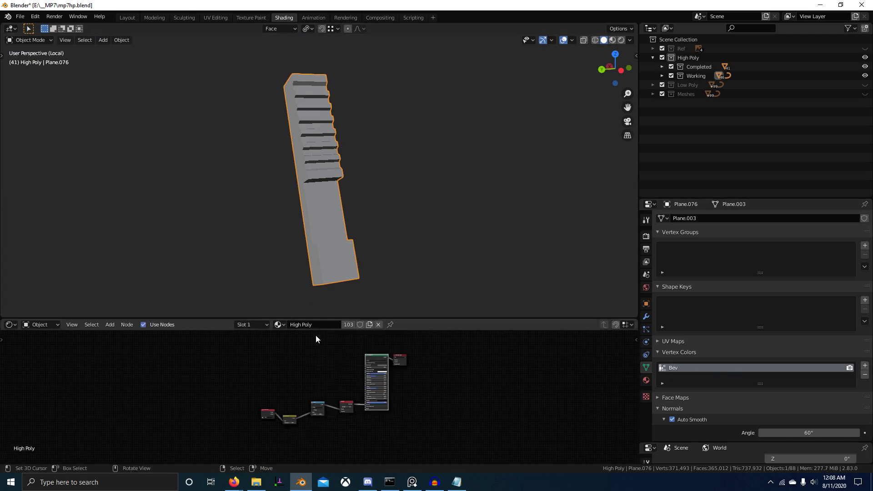
# Preview the strip in rendered shading, enter Vertex Paint mode and fill it with a grey of RGB 0.1.
pyautogui.click(621, 40)
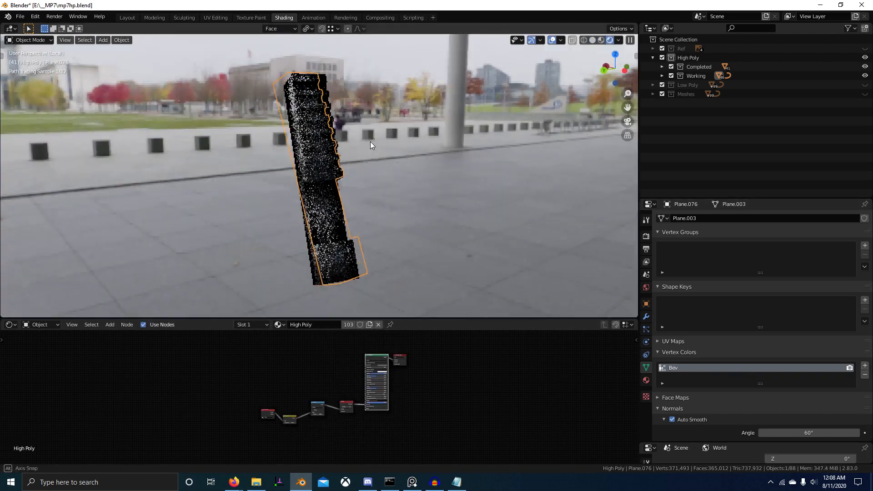
pyautogui.hotkey('ctrl', 'Tab')
pyautogui.click(376, 136)
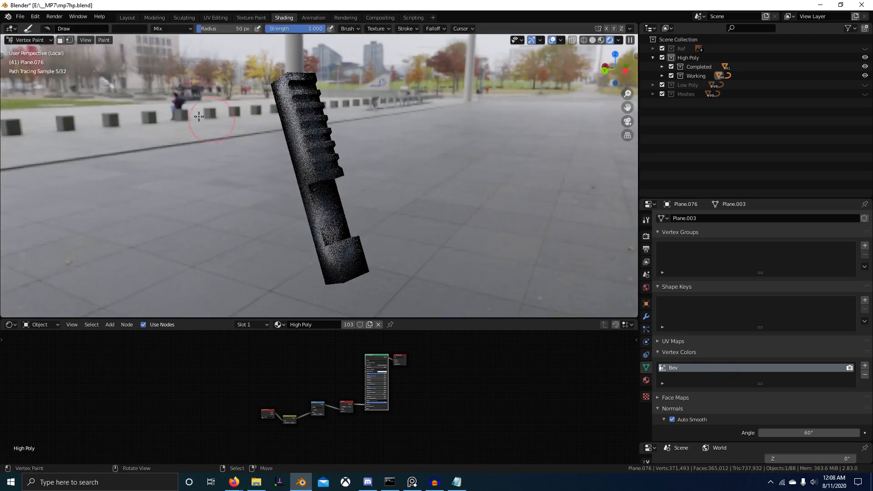
pyautogui.click(130, 29)
pyautogui.click(169, 153)
pyautogui.write('.')
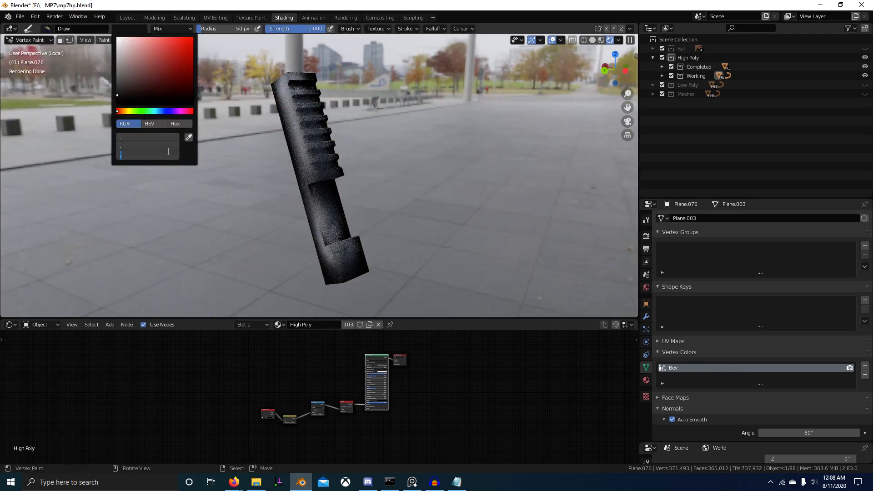
pyautogui.write('1')
pyautogui.press('Return')
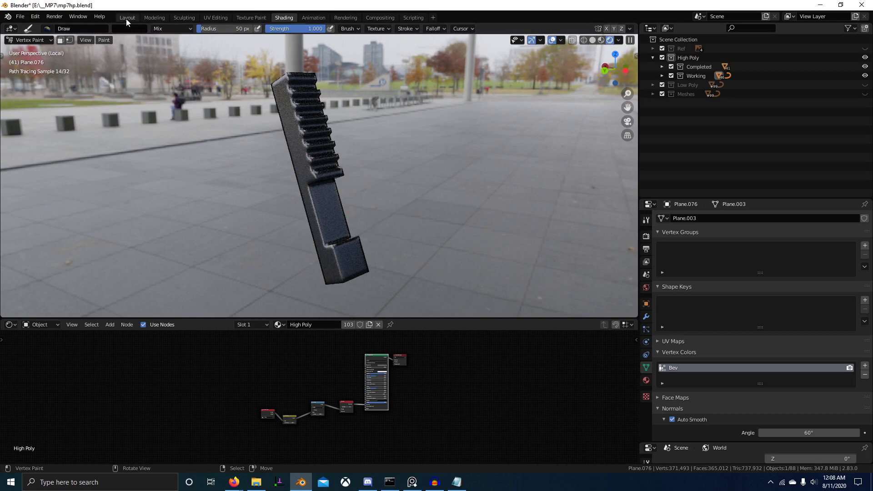
pyautogui.moveTo(355, 190)
pyautogui.mouseDown(button='middle')
pyautogui.moveTo(349, 217)
pyautogui.moveTo(397, 243)
pyautogui.moveTo(427, 242)
pyautogui.moveTo(432, 231)
pyautogui.moveTo(414, 259)
pyautogui.mouseUp(button='middle')
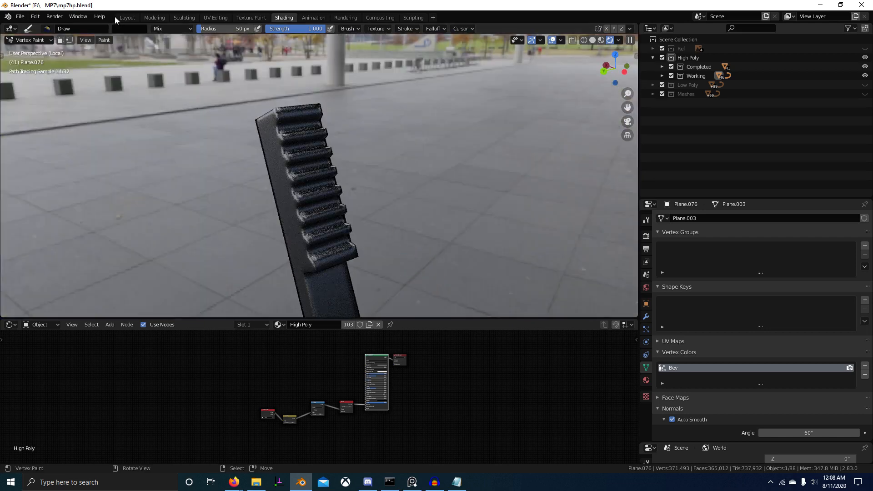
# Fill the strip's vertex colors with a near-black of RGB 0.01.
pyautogui.click(130, 29)
pyautogui.moveTo(165, 137); pyautogui.dragTo(165, 153)
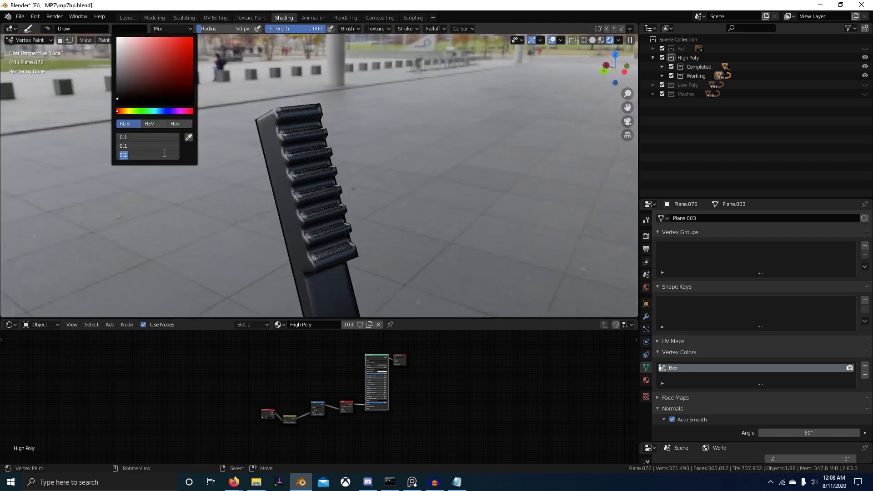
pyautogui.write('.01')
pyautogui.press('Return')
pyautogui.hotkey('shift', 'k')
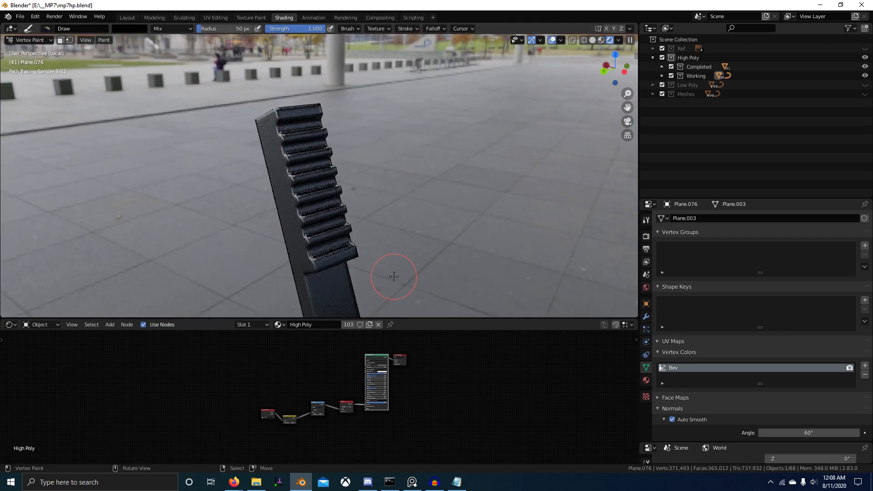
pyautogui.scroll(-3, 395, 277)
pyautogui.moveTo(396, 277); pyautogui.dragTo(322, 255, button='middle')
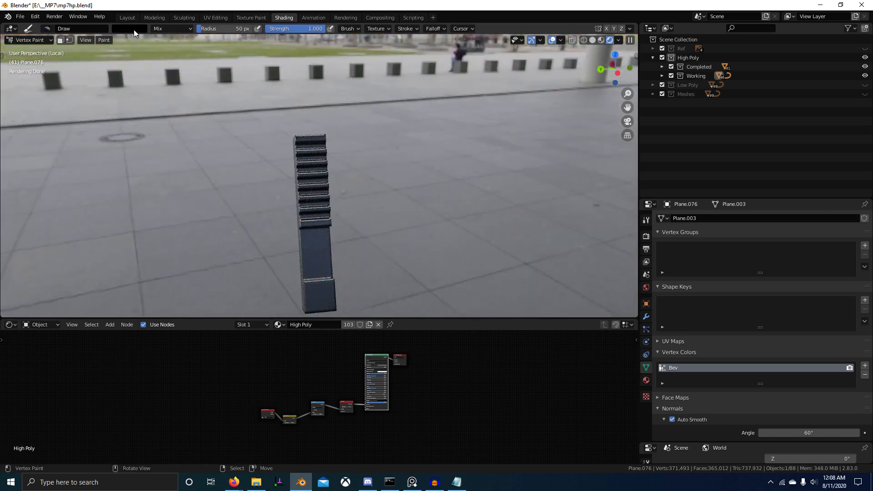
# Set all three RGB values of the paint color to 0.075 and fill the strip's vertex colors with it.
pyautogui.click(135, 33)
pyautogui.moveTo(148, 137); pyautogui.dragTo(148, 148)
pyautogui.write('.07')
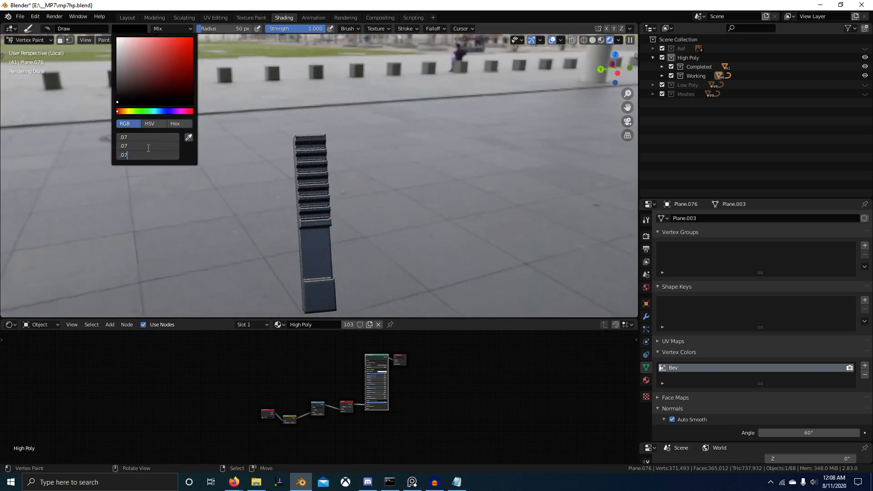
pyautogui.write('5')
pyautogui.press('Return')
pyautogui.hotkey('shift', 'k')
pyautogui.scroll(4, 314, 203)
pyautogui.moveTo(315, 202)
pyautogui.mouseDown(button='middle')
pyautogui.moveTo(368, 196)
pyautogui.moveTo(334, 210)
pyautogui.moveTo(320, 226)
pyautogui.moveTo(228, 194)
pyautogui.moveTo(304, 240)
pyautogui.moveTo(370, 232)
pyautogui.mouseUp(button='middle')
pyautogui.scroll(-1, 369, 197)
# Return to Object Mode, deselect the strip and save the file.
pyautogui.hotkey('ctrl', 'Tab')
pyautogui.click(156, 214)
pyautogui.scroll(-4, 365, 200)
pyautogui.hotkey('alt', 'a')
pyautogui.scroll(2, 320, 243)
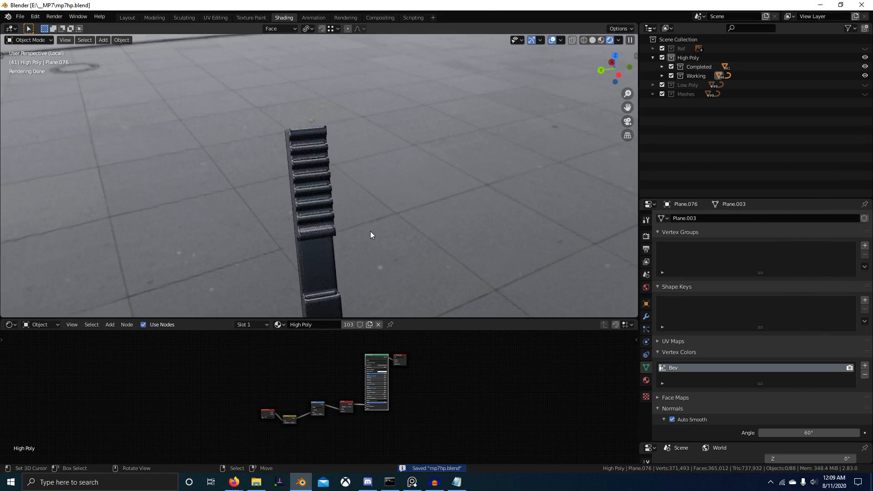
# Select the grooved strip, leave local view and move it to the Completed collection under High Poly.
pyautogui.moveTo(370, 232); pyautogui.dragTo(321, 197, button='middle')
pyautogui.click(321, 196)
pyautogui.moveTo(367, 222); pyautogui.dragTo(369, 223, button='middle')
pyautogui.press('m')
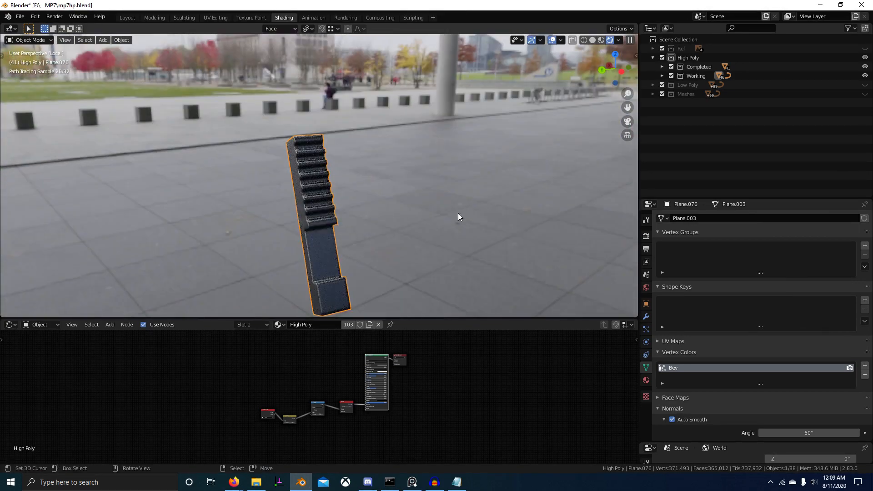
pyautogui.press('m')
pyautogui.moveTo(421, 214)
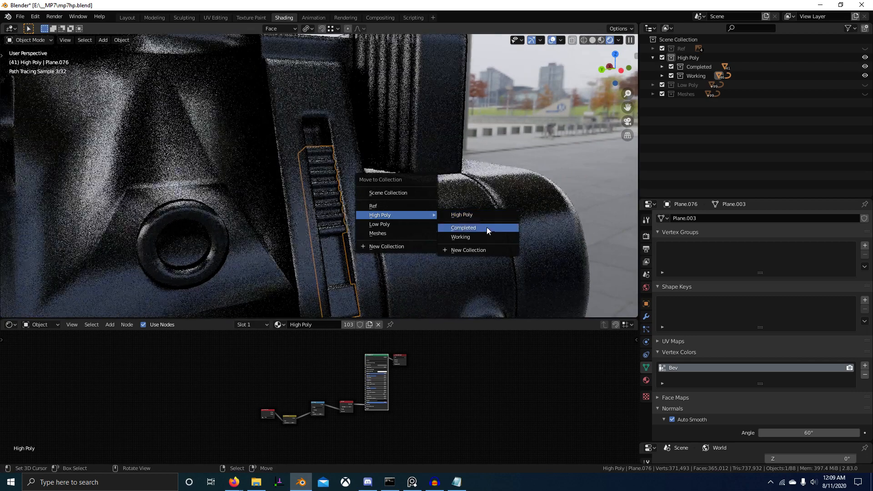
pyautogui.click(485, 228)
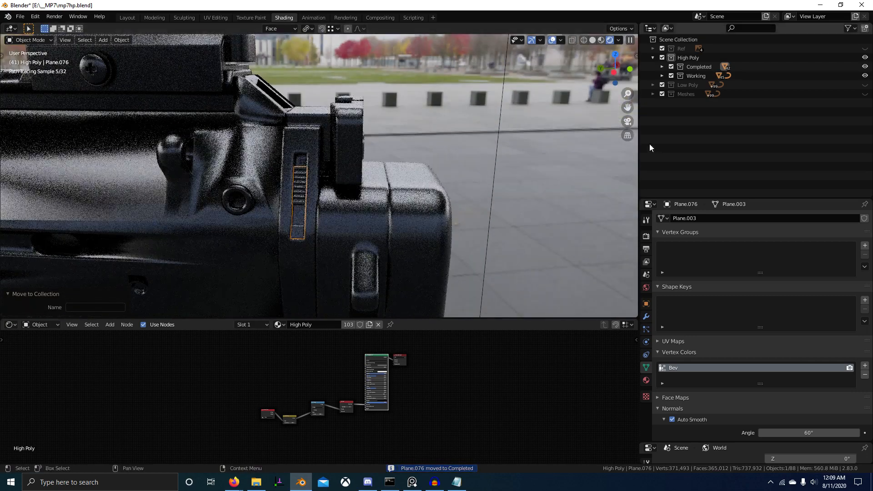
# Exclude the Completed collection from the view layer and save the file.
pyautogui.click(671, 67)
pyautogui.moveTo(523, 173)
pyautogui.mouseDown(button='middle')
pyautogui.moveTo(459, 221)
pyautogui.moveTo(410, 207)
pyautogui.moveTo(431, 203)
pyautogui.moveTo(318, 199)
pyautogui.moveTo(342, 212)
pyautogui.mouseUp(button='middle')
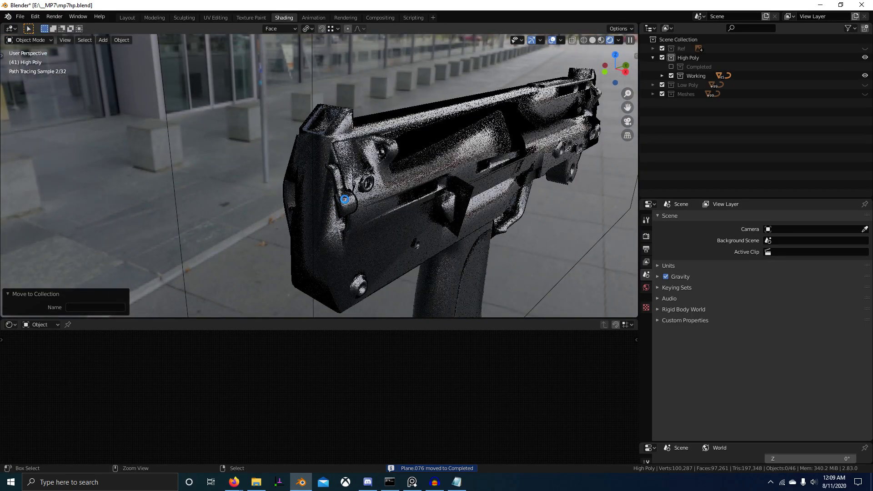
pyautogui.hotkey('ctrl', 's')
# Select the small curved lever at the rear of the gun and open it in Edit Mode with solid shading.
pyautogui.rightClick(351, 202)
pyautogui.scroll(2, 418, 229)
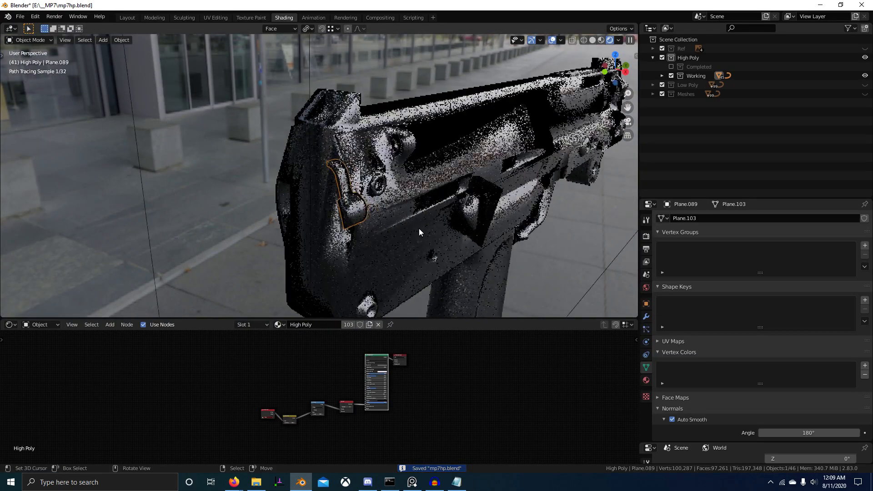
pyautogui.press('Tab')
pyautogui.scroll(1, 442, 219)
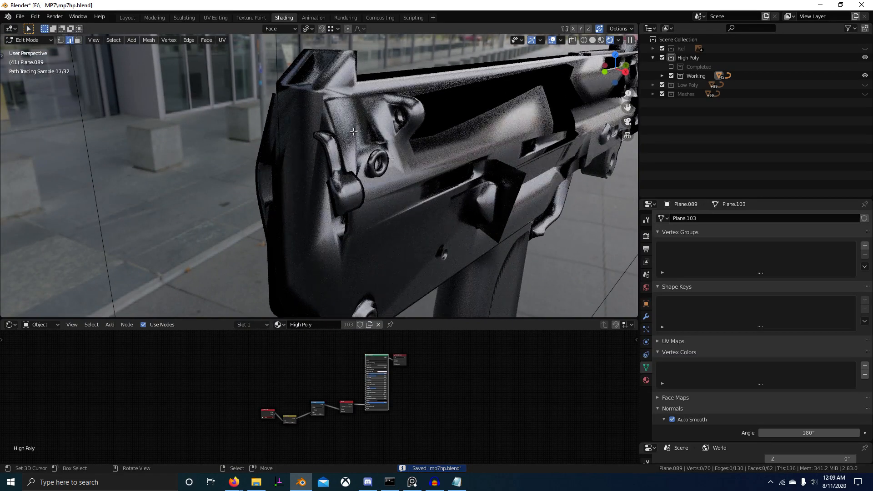
pyautogui.press('z')
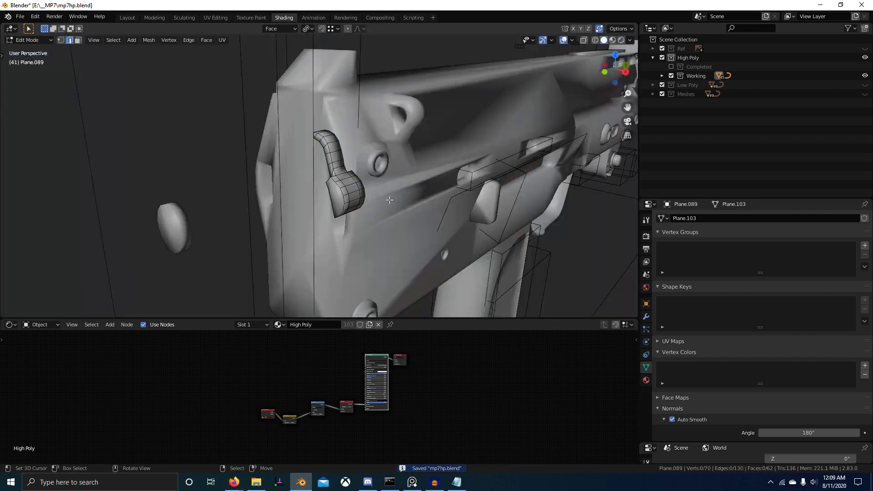
# Select the lever's sharp edges and give them an edge crease of 1.
pyautogui.moveTo(390, 199); pyautogui.dragTo(360, 201, button='middle')
pyautogui.press('q')
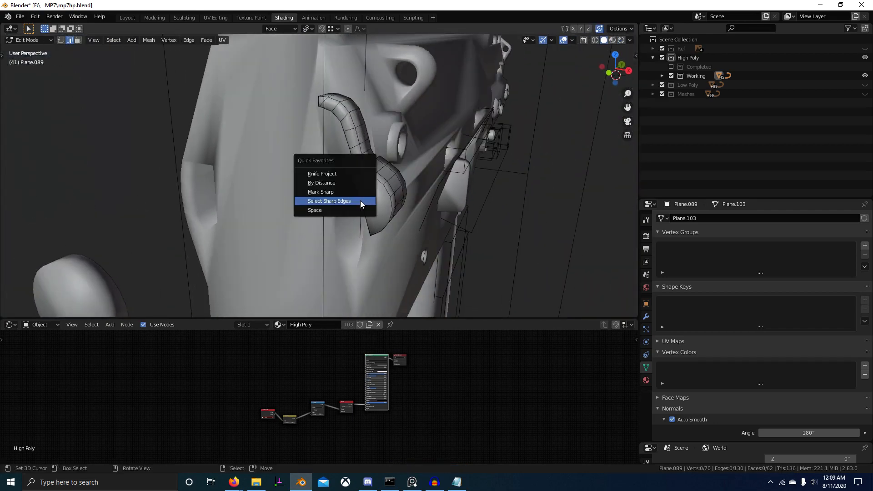
pyautogui.click(361, 201)
pyautogui.hotkey('shift', 'e')
pyautogui.press('1')
pyautogui.press('Return')
pyautogui.moveTo(360, 203); pyautogui.dragTo(439, 255, button='middle')
# Examine the reference photos for the ridges on the lever's thumb pad and compare them with the modelled lever.
pyautogui.hotkey('ctrl', 'r')
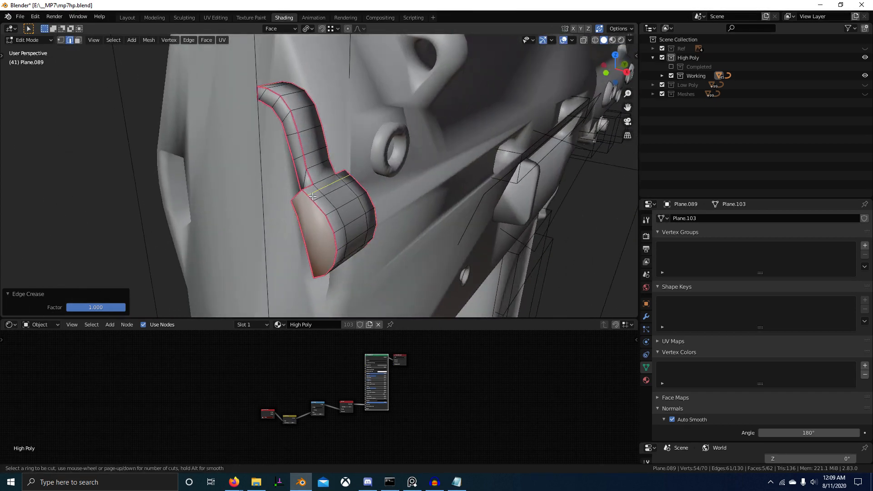
pyautogui.hotkey('alt', 'Tab')
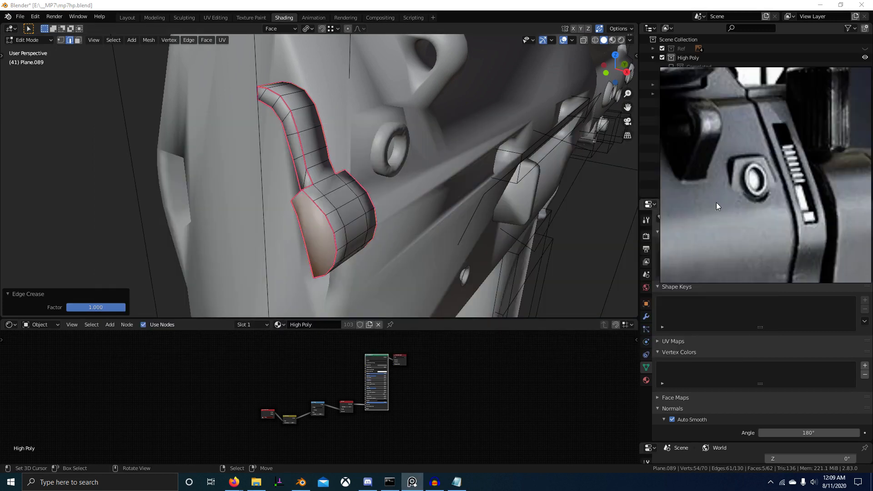
pyautogui.scroll(-4, 728, 214)
pyautogui.scroll(8, 721, 260)
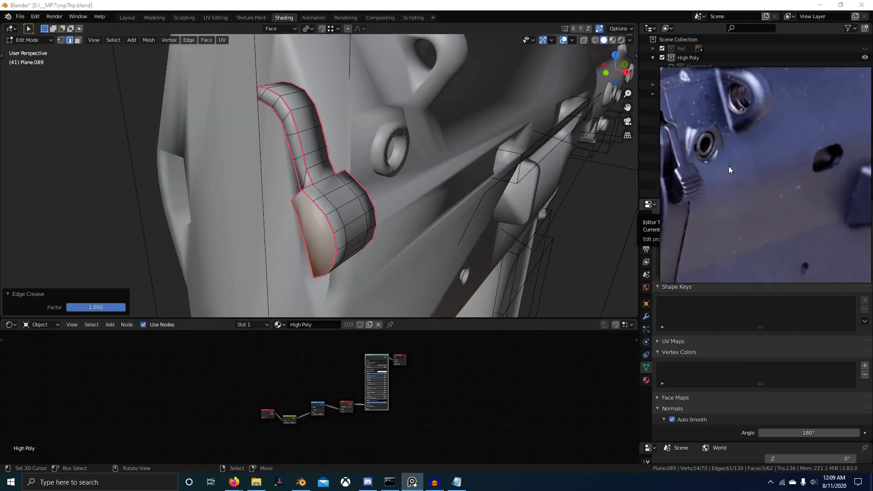
pyautogui.scroll(3, 723, 245)
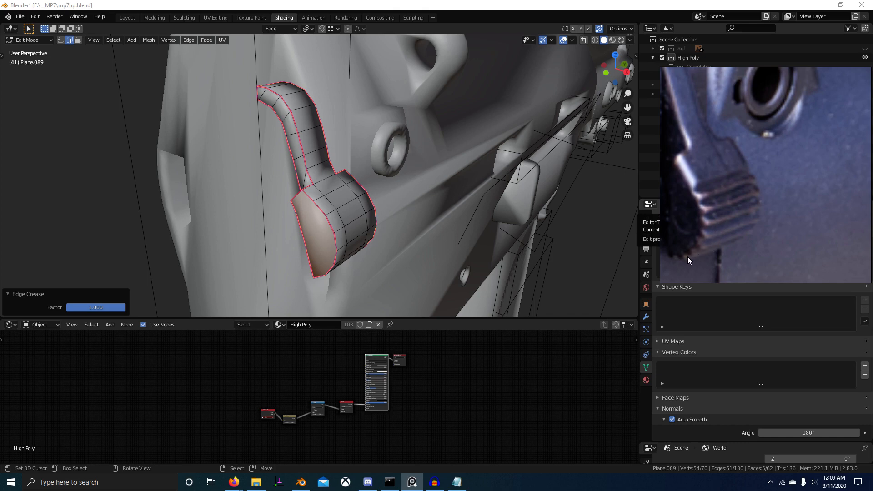
pyautogui.moveTo(453, 250); pyautogui.dragTo(361, 168, button='middle')
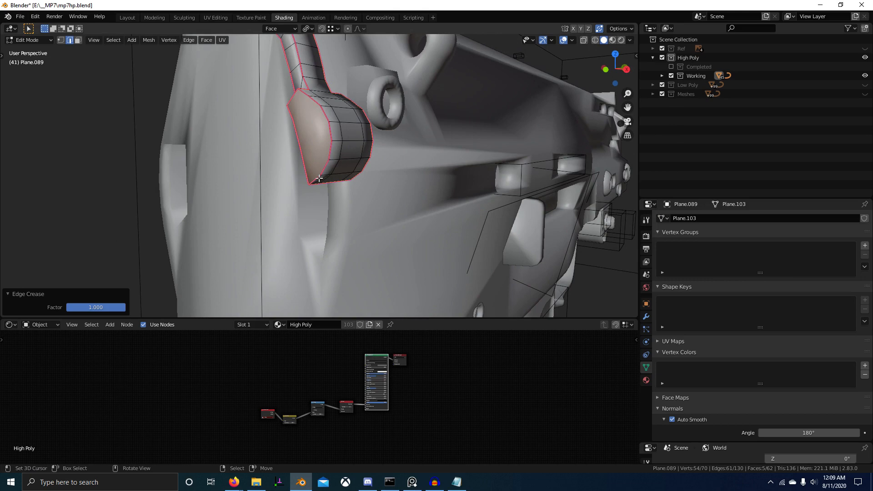
pyautogui.press('Tab')
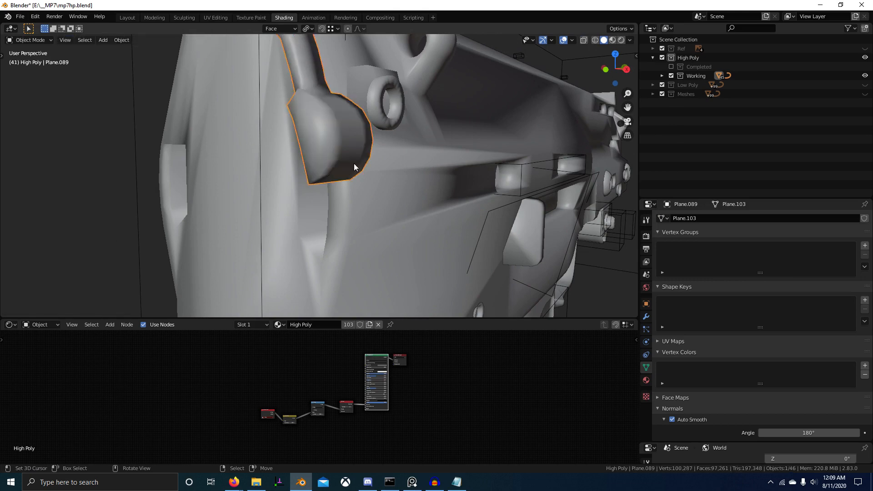
pyautogui.press('Tab')
pyautogui.moveTo(355, 167); pyautogui.dragTo(339, 162, button='middle')
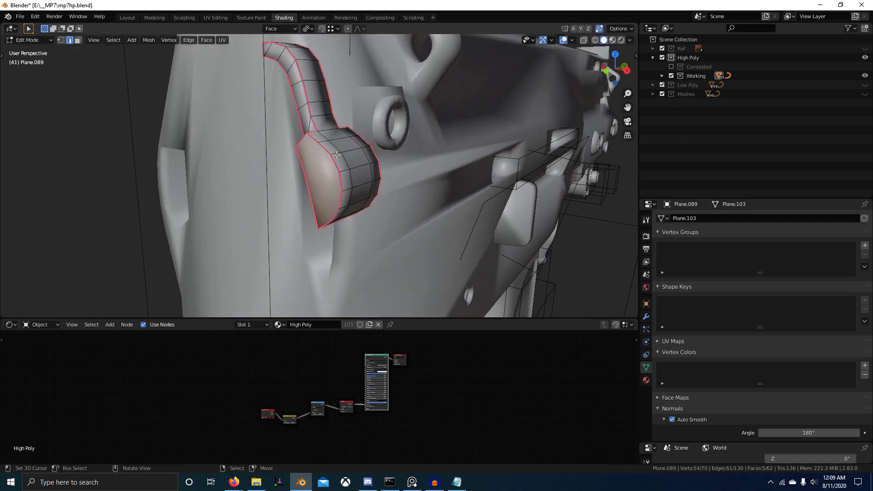
pyautogui.press('3')
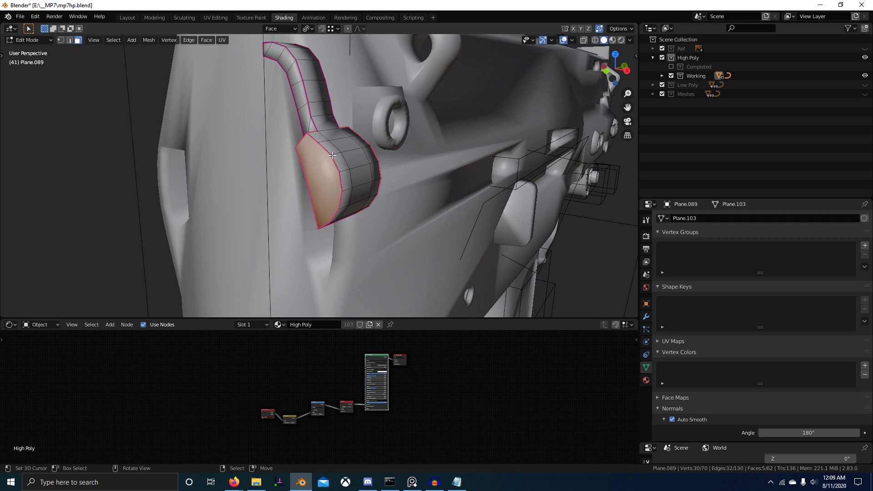
pyautogui.hotkey('alt', 'Tab')
pyautogui.hotkey('alt', 'Tab')
pyautogui.scroll(4, 336, 154)
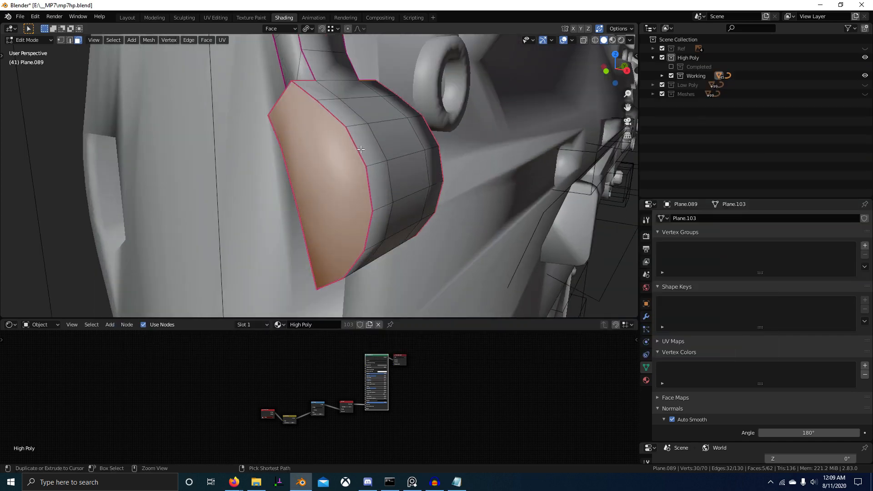
# Select all lever edges with a similar crease, mark them sharp and return to Object Mode.
pyautogui.press('Tab')
pyautogui.moveTo(389, 169); pyautogui.dragTo(356, 189, button='middle')
pyautogui.click(324, 178)
pyautogui.press('Tab')
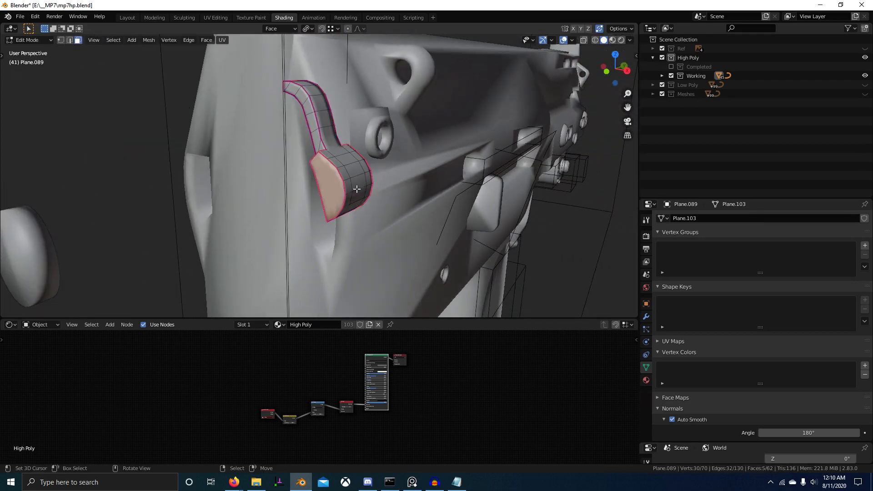
pyautogui.press('2')
pyautogui.hotkey('shift', 'g')
pyautogui.click(339, 172)
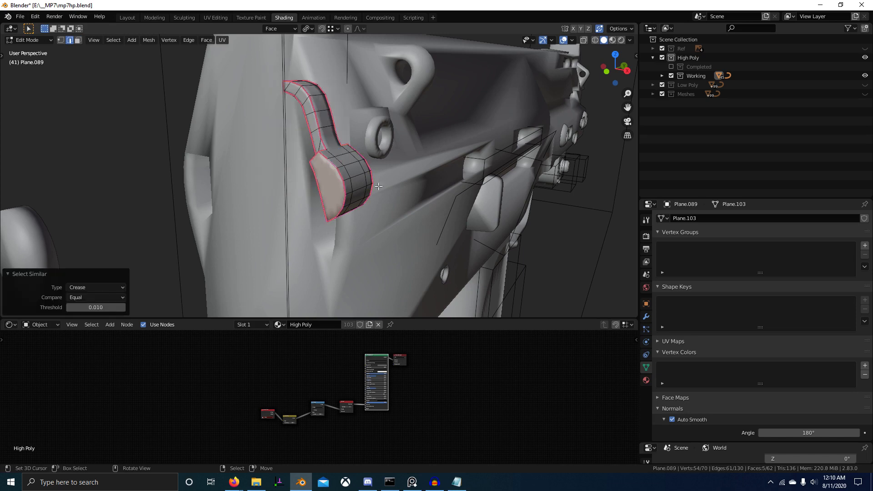
pyautogui.hotkey('ctrl', 'e')
pyautogui.click(392, 191)
pyautogui.press('Tab')
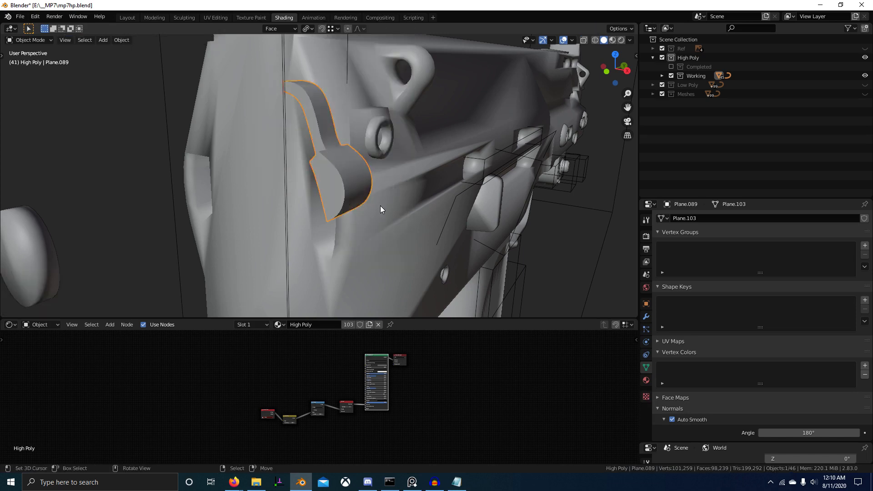
# Show only the Low Poly collection and open its rear lever in Edit Mode with face selection.
pyautogui.moveTo(380, 206)
pyautogui.mouseDown(button='middle')
pyautogui.moveTo(407, 221)
pyautogui.moveTo(365, 203)
pyautogui.moveTo(371, 203)
pyautogui.mouseUp(button='middle')
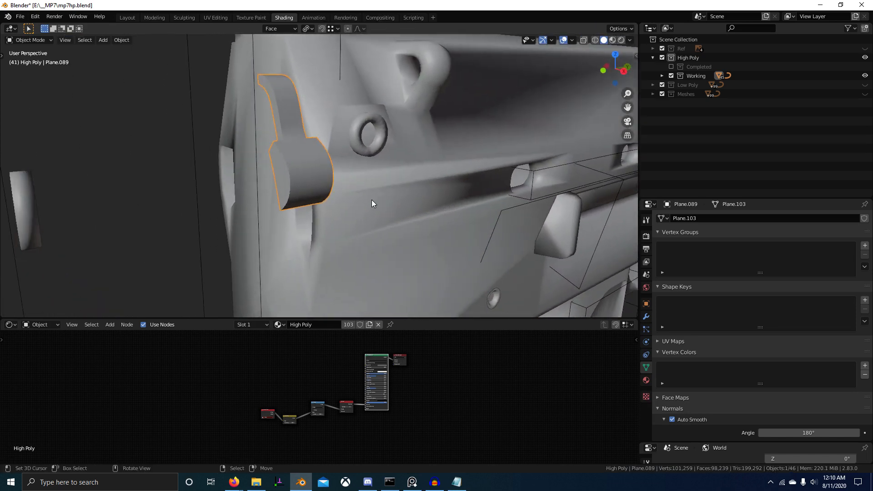
pyautogui.press('3')
pyautogui.click(308, 159)
pyautogui.press('Tab')
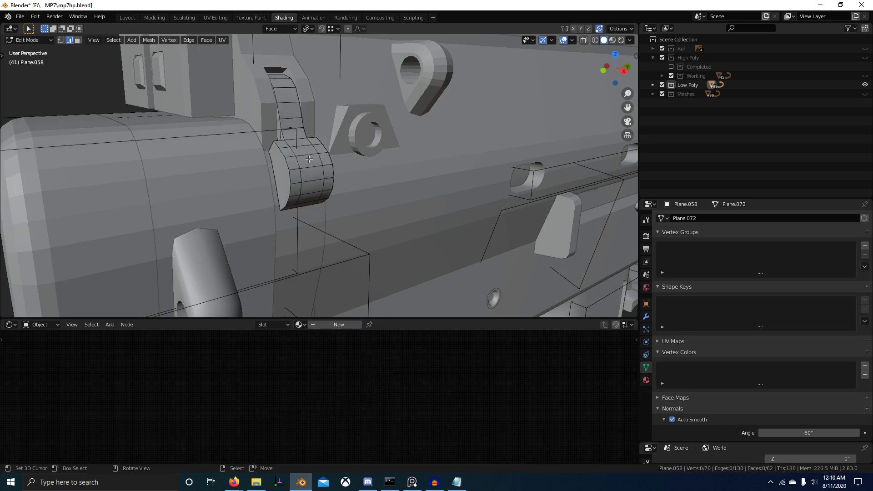
pyautogui.moveTo(308, 159); pyautogui.dragTo(320, 157, button='middle')
pyautogui.press('Tab')
pyautogui.press('Tab')
pyautogui.press('3')
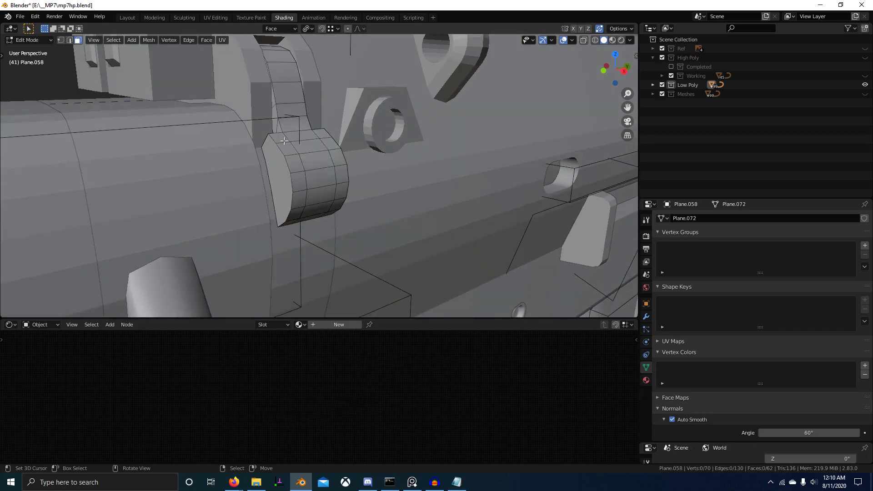
# Duplicate the middle strip of faces on the low-poly lever's thumb pad and separate it into its own object.
pyautogui.click(304, 137)
pyautogui.keyDown('shift'); pyautogui.rightClick(310, 148); pyautogui.keyUp('shift')
pyautogui.keyDown('shift'); pyautogui.rightClick(313, 161); pyautogui.keyUp('shift')
pyautogui.keyDown('shift'); pyautogui.rightClick(319, 178); pyautogui.keyUp('shift')
pyautogui.keyDown('shift'); pyautogui.rightClick(321, 195); pyautogui.keyUp('shift')
pyautogui.keyDown('shift'); pyautogui.rightClick(317, 218); pyautogui.keyUp('shift')
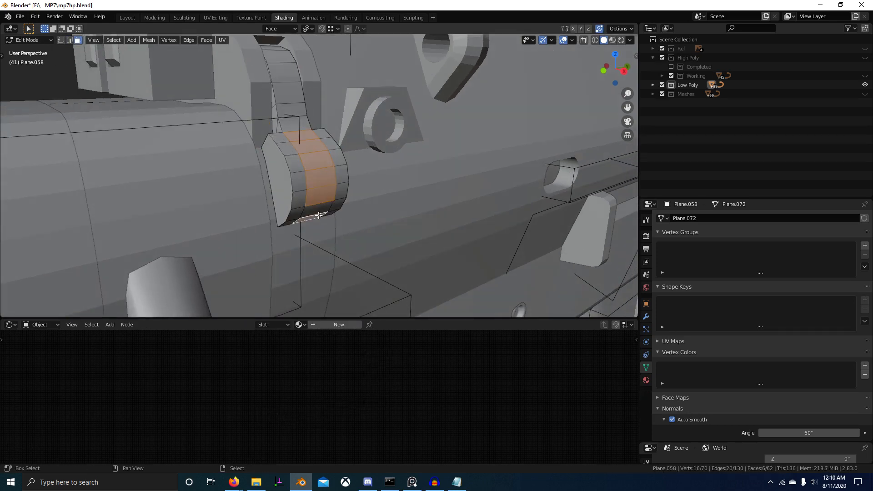
pyautogui.moveTo(318, 218); pyautogui.dragTo(314, 189, button='middle')
pyautogui.keyDown('shift'); pyautogui.rightClick(305, 131); pyautogui.keyUp('shift')
pyautogui.moveTo(305, 132); pyautogui.dragTo(359, 176, button='middle')
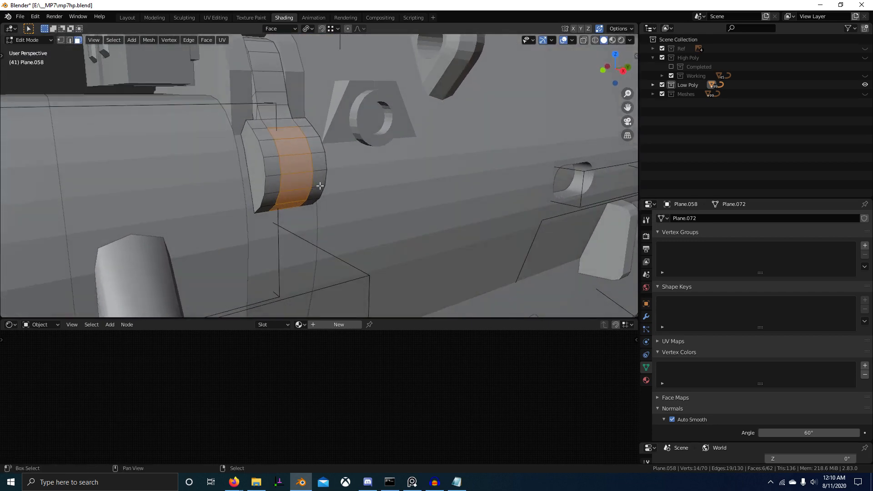
pyautogui.hotkey('shift', 'd')
pyautogui.rightClick(359, 176)
pyautogui.press('p')
pyautogui.click(360, 177)
pyautogui.press('Tab')
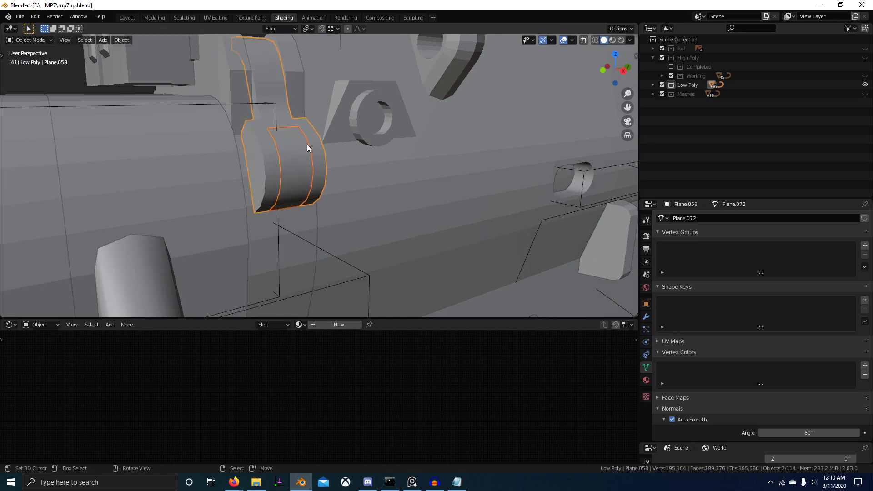
# Widen the separated low-poly strip along its Y axis and isolate it in local view.
pyautogui.rightClick(306, 148)
pyautogui.press('Tab')
pyautogui.press('a')
pyautogui.press('s')
pyautogui.press('y')
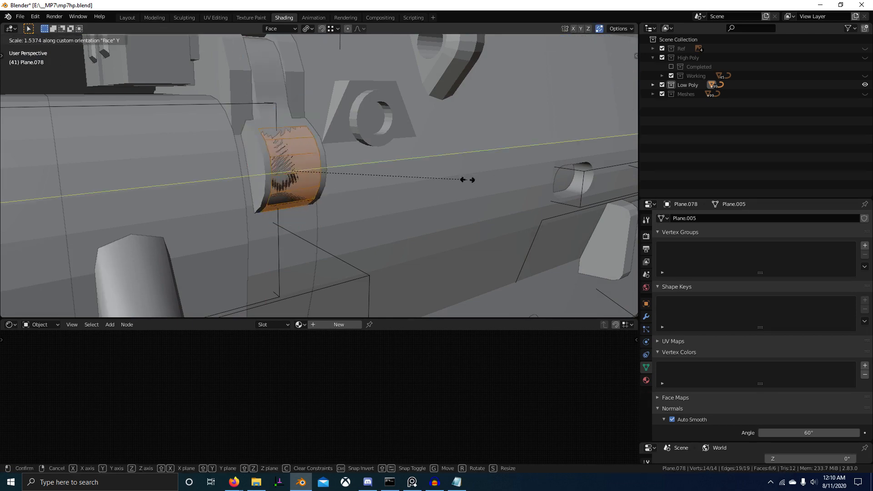
pyautogui.click(556, 188)
pyautogui.press('KP_Divide')
pyautogui.moveTo(521, 184); pyautogui.dragTo(435, 162, button='middle')
pyautogui.press('Tab')
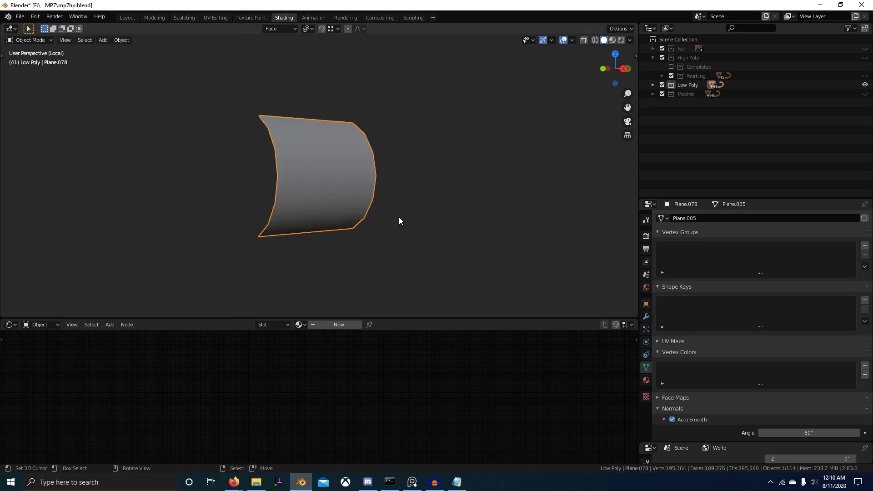
# Add a level 1 Subdivision modifier to the isolated strip and crease its outer boundary edges to 1.
pyautogui.click(645, 316)
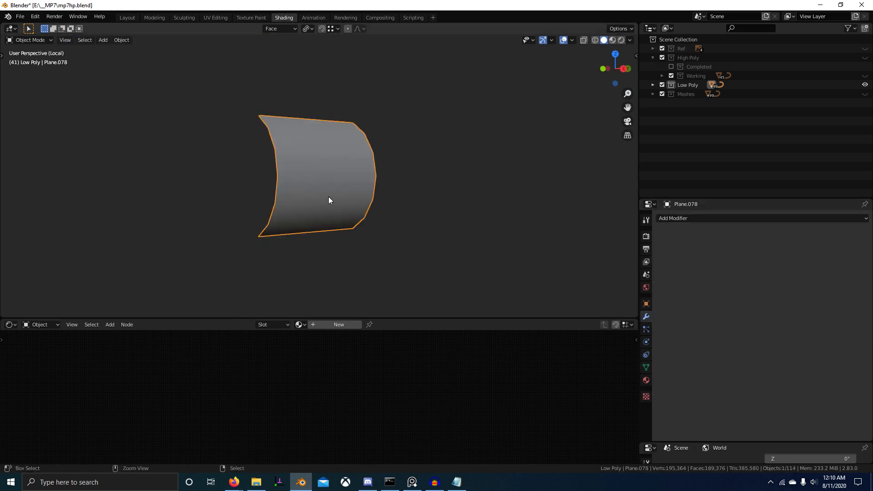
pyautogui.hotkey('ctrl', '1')
pyautogui.press('Tab')
pyautogui.press('2')
pyautogui.keyDown('alt'); pyautogui.click(270, 145); pyautogui.keyUp('alt')
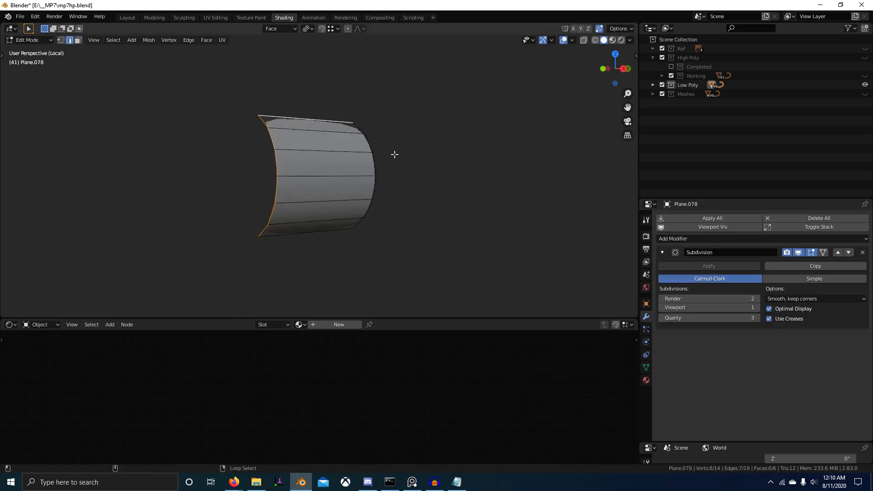
pyautogui.keyDown('alt'); pyautogui.keyDown('shift'); pyautogui.rightClick(311, 240); pyautogui.keyUp('shift'); pyautogui.keyUp('alt')
pyautogui.hotkey('shift', 'e')
pyautogui.write('1')
pyautogui.click(312, 240)
pyautogui.press('Tab')
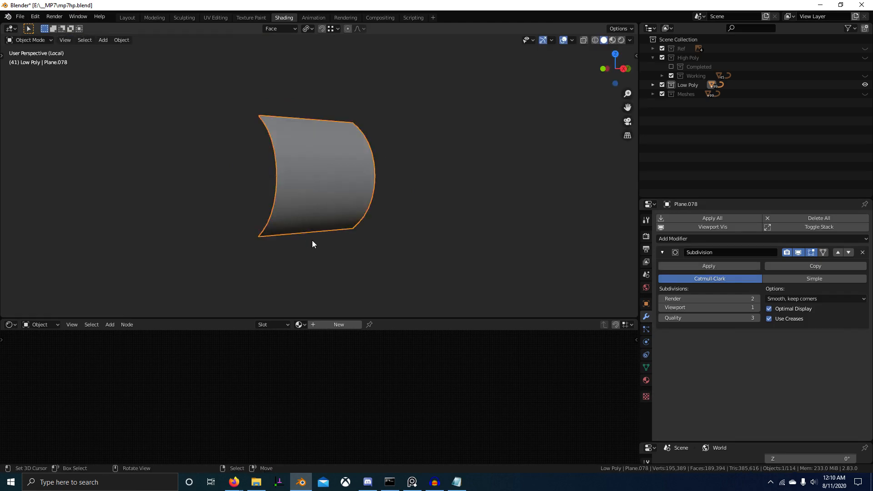
# Delete the isolated low-poly strip, leave local view and show only the High Poly collection.
pyautogui.scroll(-2, 312, 240)
pyautogui.moveTo(371, 249); pyautogui.dragTo(351, 254, button='middle')
pyautogui.press('x')
pyautogui.click(351, 253)
pyautogui.press('KP_Divide')
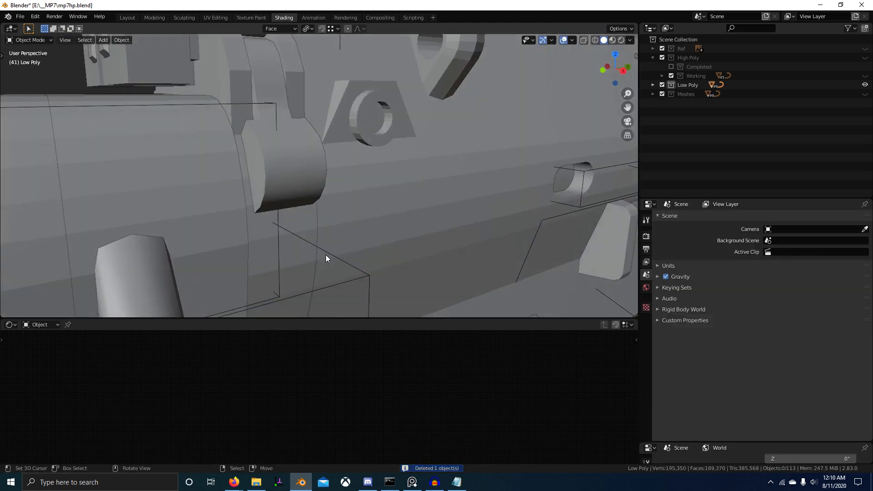
pyautogui.click(286, 154)
pyautogui.press('2')
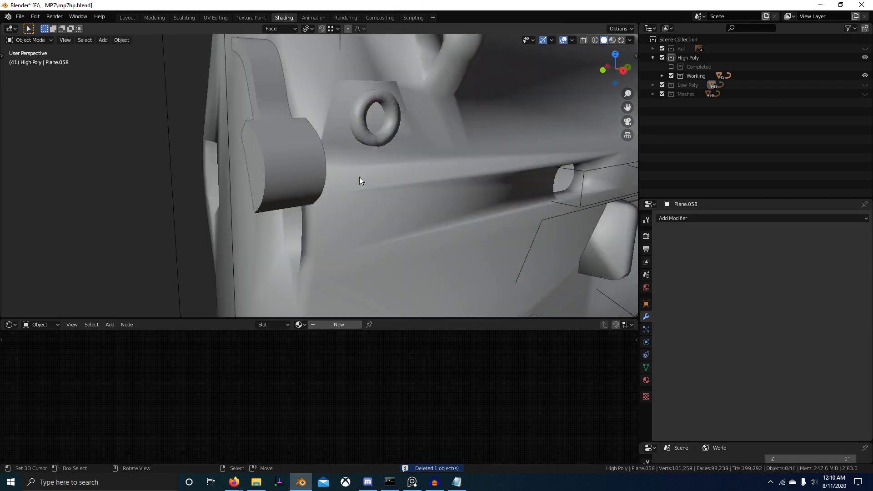
# Select the high-poly rear lever and open it in Edit Mode with face selection.
pyautogui.scroll(-3, 364, 175)
pyautogui.moveTo(359, 177); pyautogui.dragTo(336, 162, button='middle')
pyautogui.rightClick(312, 175)
pyautogui.scroll(3, 378, 203)
pyautogui.press('Tab')
pyautogui.press('3')
# Duplicate the middle strip of faces around the thumb pad, widened along Y, and separate it into its own object.
pyautogui.rightClick(330, 137)
pyautogui.keyDown('ctrl'); pyautogui.rightClick(292, 94); pyautogui.keyUp('ctrl')
pyautogui.moveTo(295, 101); pyautogui.dragTo(327, 165, button='middle')
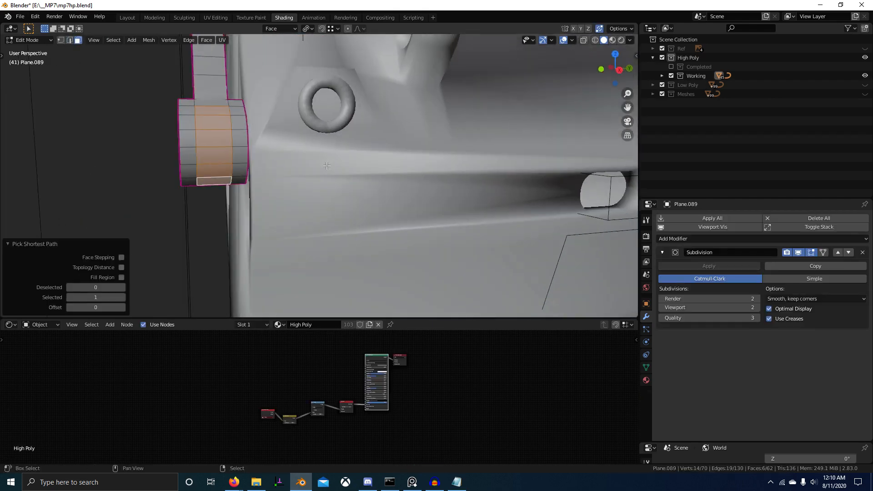
pyautogui.press('e')
pyautogui.rightClick(335, 162)
pyautogui.press('s')
pyautogui.press('y')
pyautogui.click(476, 178)
pyautogui.press('Tab')
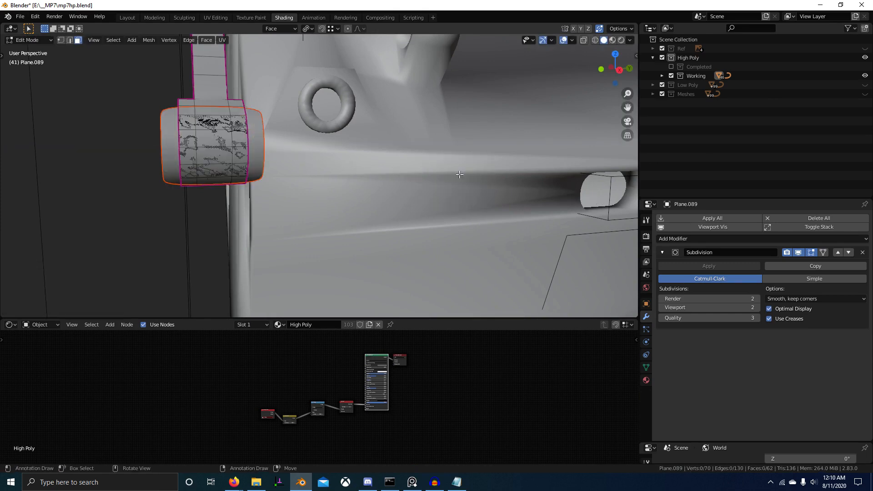
# Open the separated strip in Edit Mode and crease its boundary edge loop to 1.
pyautogui.moveTo(253, 127); pyautogui.dragTo(259, 126, button='right')
pyautogui.press('Tab')
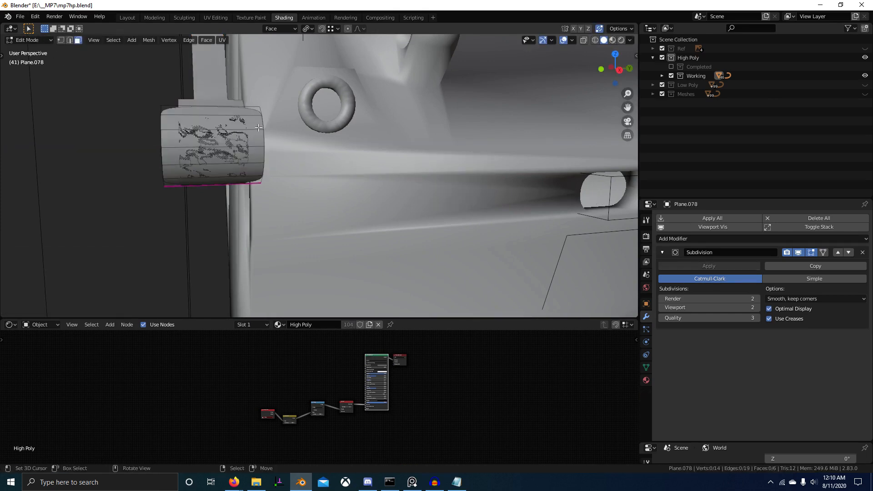
pyautogui.click(263, 123)
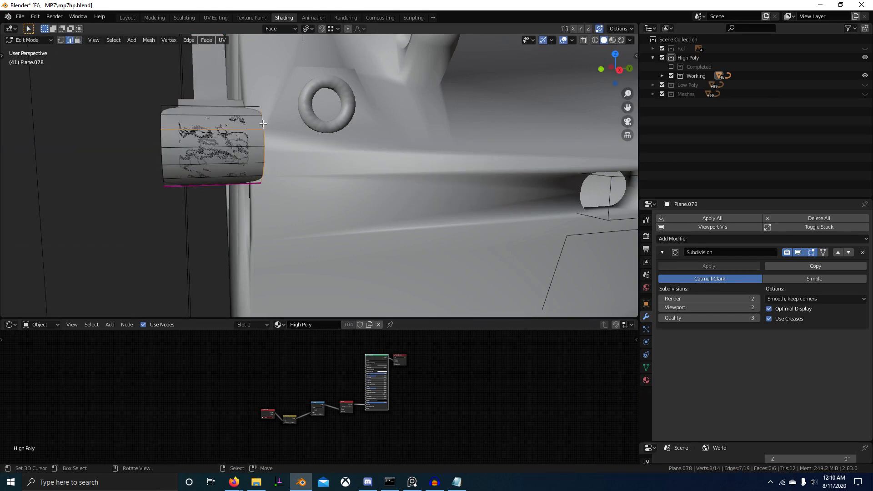
pyautogui.keyDown('alt'); pyautogui.click(253, 107); pyautogui.keyUp('alt')
pyautogui.hotkey('shift', 'e')
pyautogui.write('1')
pyautogui.press('Return')
# Delete the end face at the lower edge of the curved strip.
pyautogui.moveTo(255, 107); pyautogui.dragTo(319, 131, button='middle')
pyautogui.scroll(3, 350, 193)
pyautogui.keyDown('shift'); pyautogui.moveTo(362, 166); pyautogui.dragTo(344, 149, button='middle'); pyautogui.keyUp('shift')
pyautogui.press('3')
pyautogui.rightClick(381, 184)
pyautogui.press('x')
pyautogui.click(397, 200)
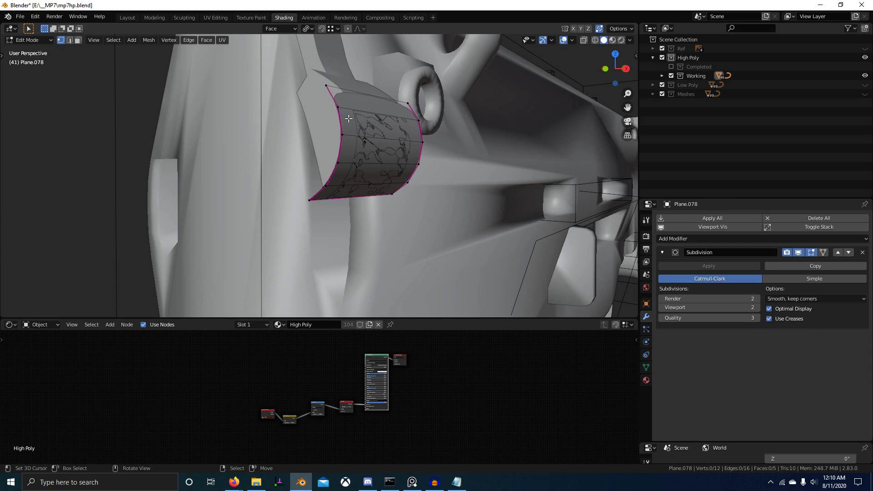
# Add centred loop cuts across the larger faces of the curved strip to divide it into narrower bands.
pyautogui.hotkey('ctrl', 'r')
pyautogui.click(331, 180)
pyautogui.rightClick(331, 180)
pyautogui.hotkey('ctrl', 'r')
pyautogui.click(342, 153)
pyautogui.rightClick(342, 152)
pyautogui.hotkey('ctrl', 'r')
pyautogui.click(345, 128)
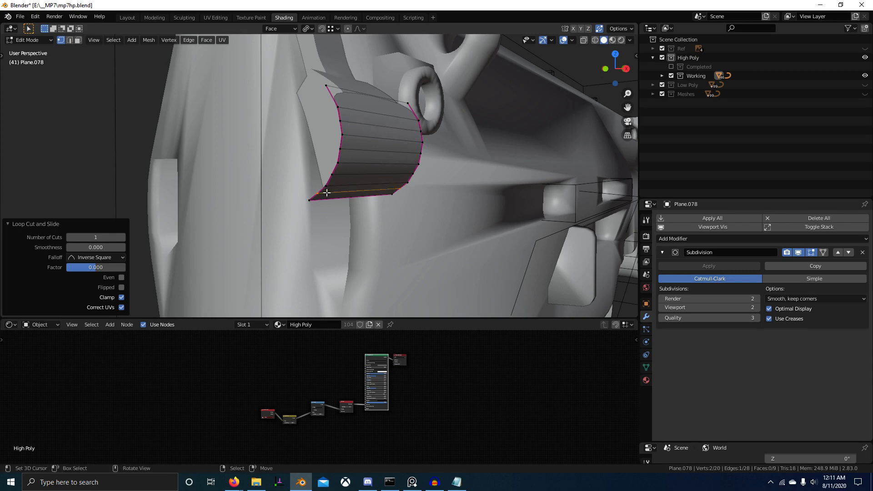
# Space the vertices evenly along both curved side edges of the strip.
pyautogui.click(310, 200)
pyautogui.keyDown('ctrl'); pyautogui.click(323, 79); pyautogui.keyUp('ctrl')
pyautogui.press('q')
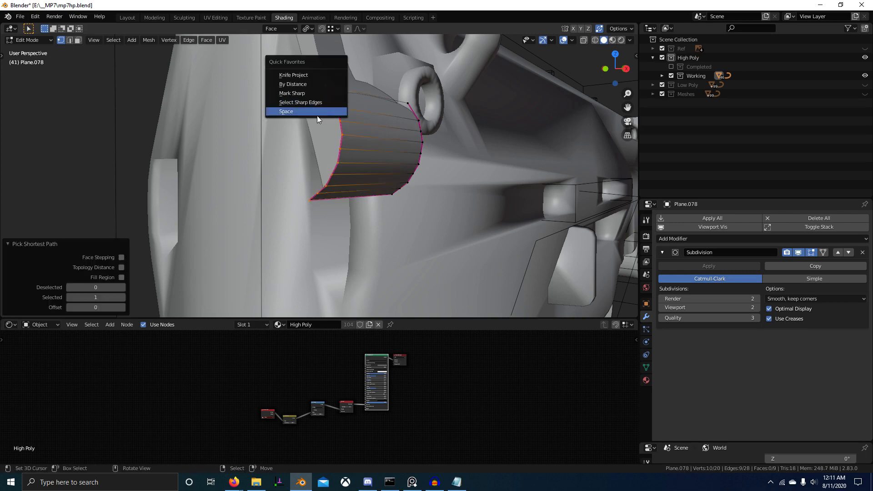
pyautogui.click(317, 115)
pyautogui.rightClick(407, 103)
pyautogui.keyDown('ctrl'); pyautogui.rightClick(393, 198); pyautogui.keyUp('ctrl')
pyautogui.press('q')
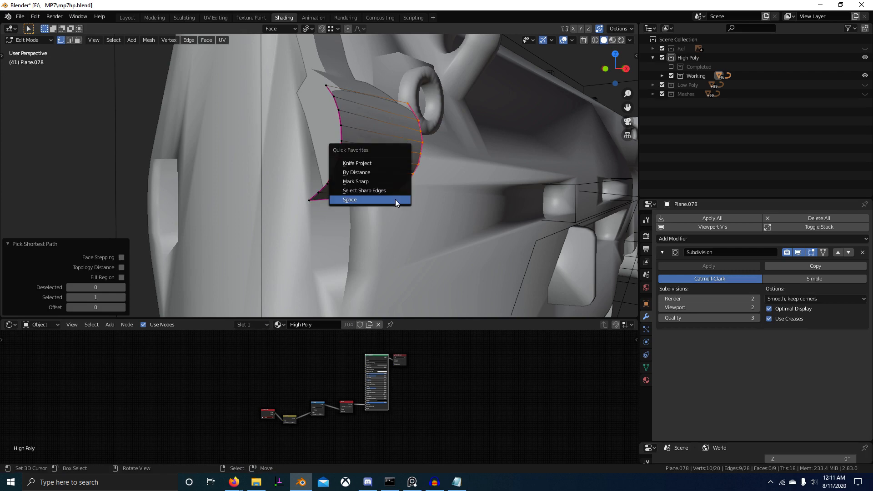
pyautogui.click(395, 199)
# Narrow the entire curved strip along the face orientation's Y axis to a scale of 0.368.
pyautogui.moveTo(394, 199); pyautogui.dragTo(379, 200, button='middle')
pyautogui.press('a')
pyautogui.press('s')
pyautogui.press('x')
pyautogui.rightClick(371, 197)
pyautogui.press('s')
pyautogui.press('y')
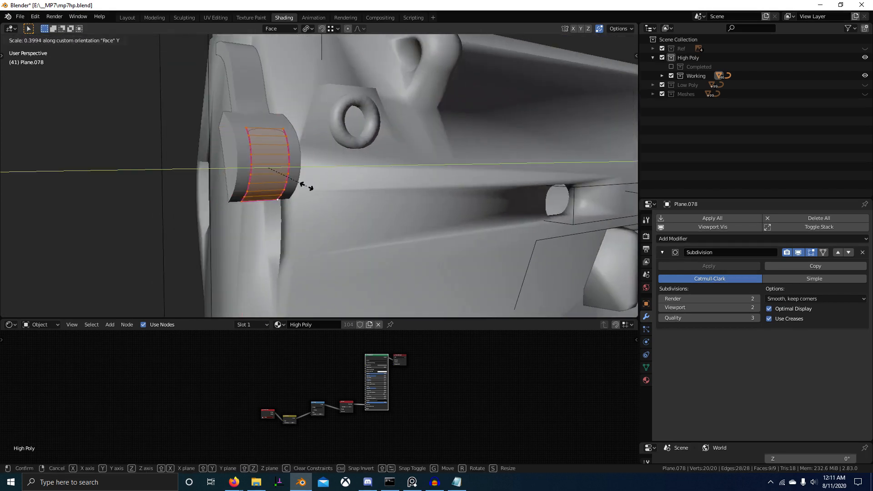
pyautogui.click(303, 185)
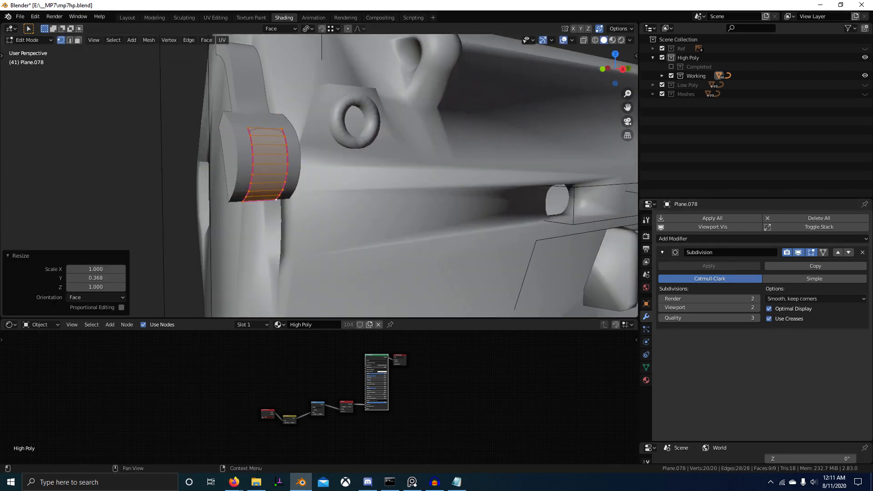
# Replace the strip's Subdivision modifier with a Shrinkwrap targeting the rear lever, and apply it to the strip.
pyautogui.click(862, 252)
pyautogui.click(825, 219)
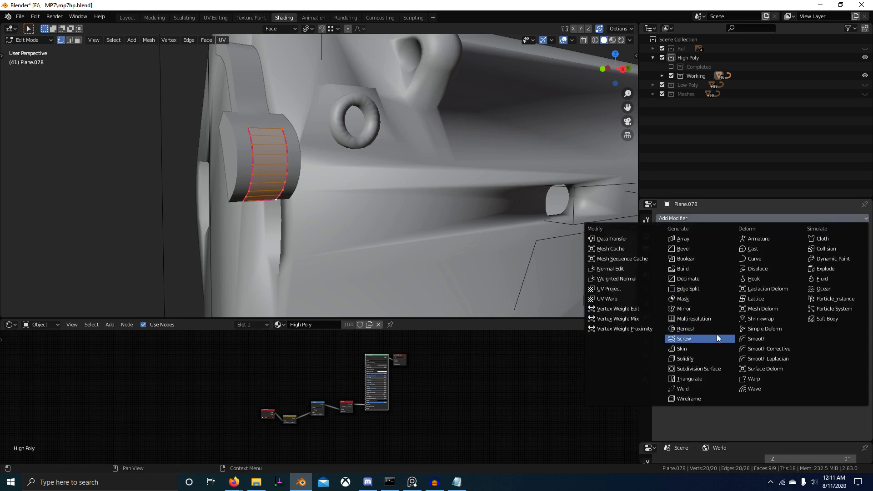
pyautogui.click(796, 318)
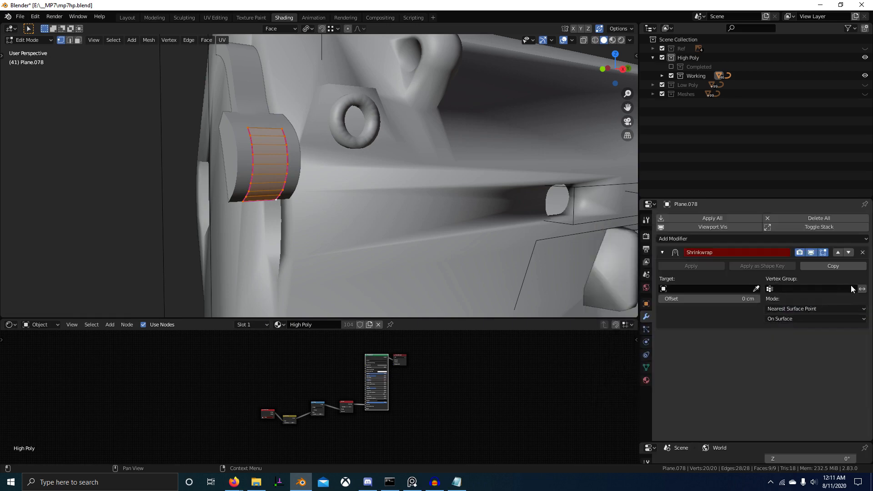
pyautogui.click(243, 112)
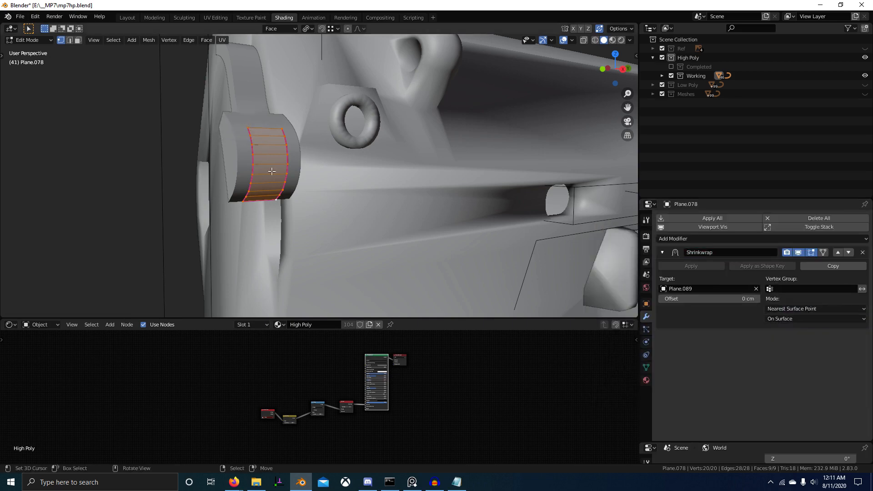
pyautogui.press('Tab')
pyautogui.click(699, 265)
pyautogui.press('Tab')
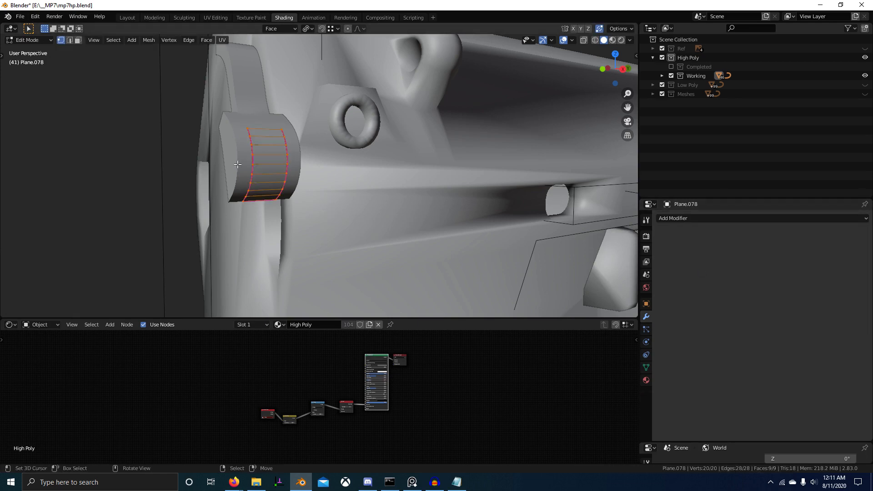
# Select all interior cross edges of the curved strip, leaving out its two end edges.
pyautogui.scroll(4, 259, 143)
pyautogui.press('2')
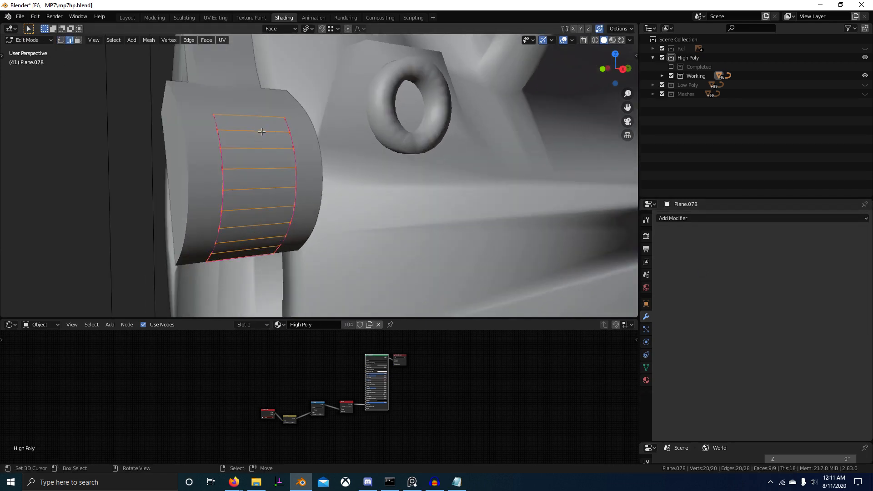
pyautogui.click(261, 132)
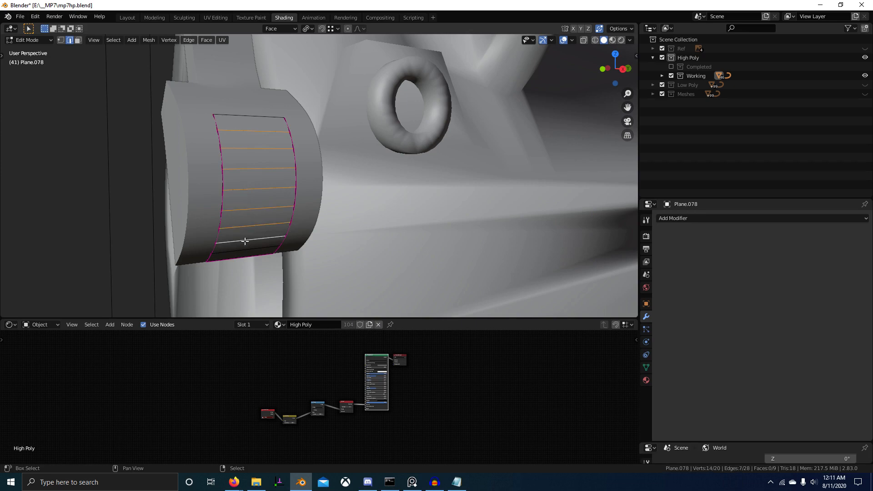
pyautogui.moveTo(253, 246); pyautogui.dragTo(355, 220, button='middle')
pyautogui.hotkey('ctrl', 'b')
pyautogui.press('Escape')
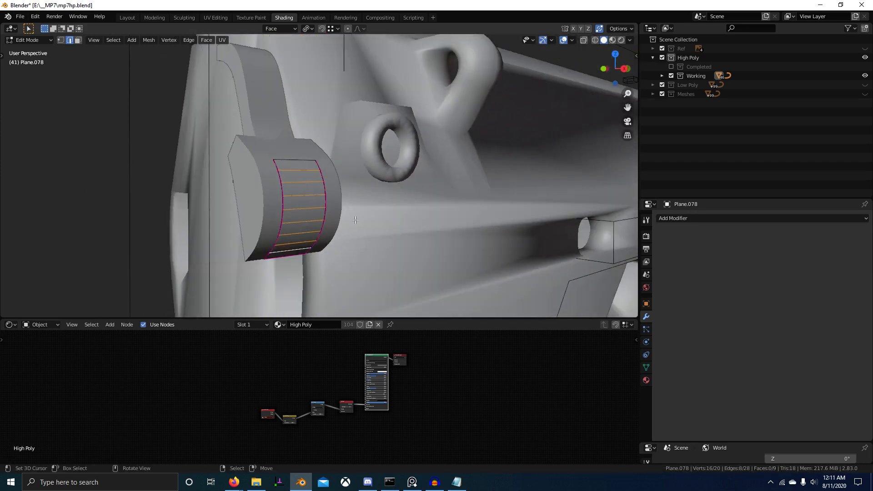
# Try beveling the cross edges by 0.0289 cm with one segment and extruding the resulting bands inward.
pyautogui.hotkey('ctrl', 'b')
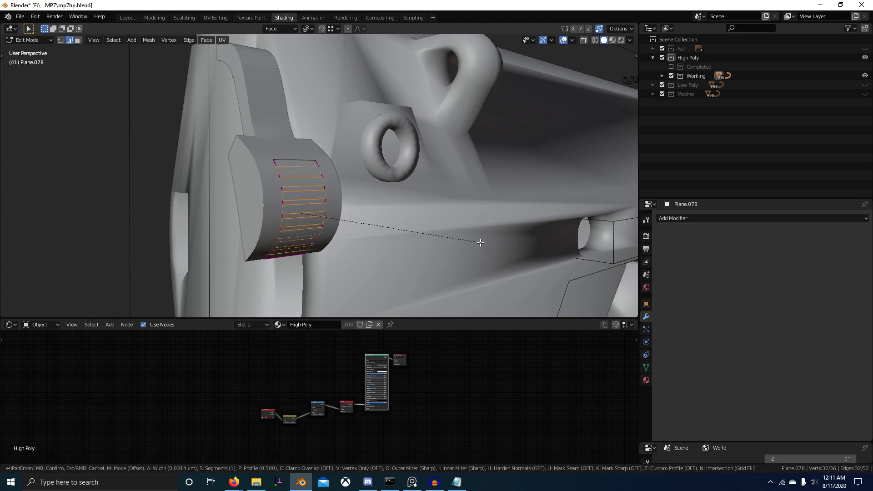
pyautogui.press('KP_Divide')
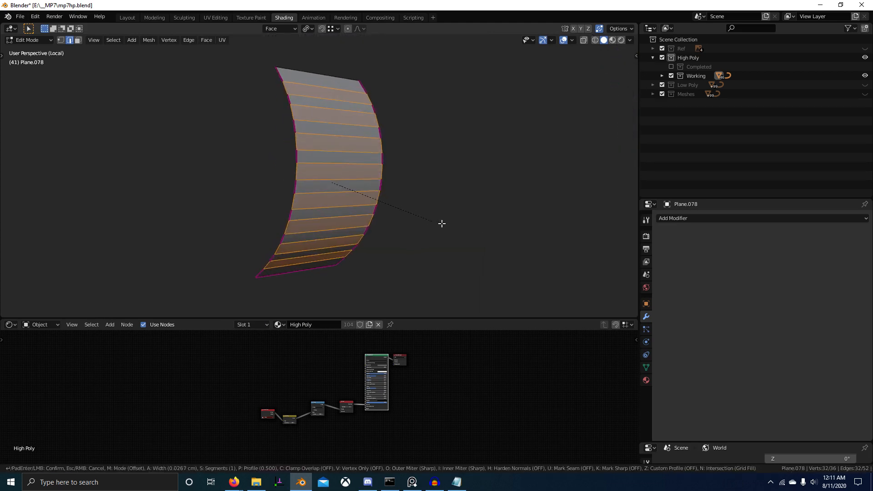
pyautogui.click(440, 218)
pyautogui.moveTo(440, 217); pyautogui.dragTo(489, 240, button='middle')
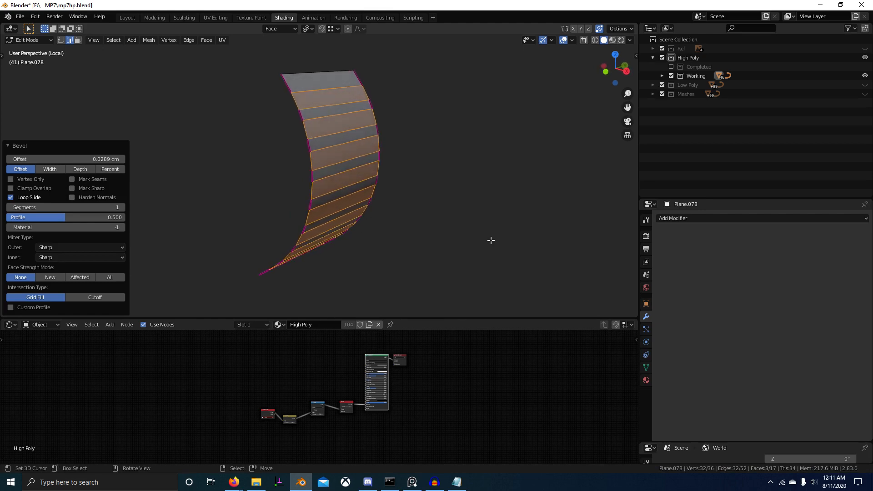
pyautogui.press('e')
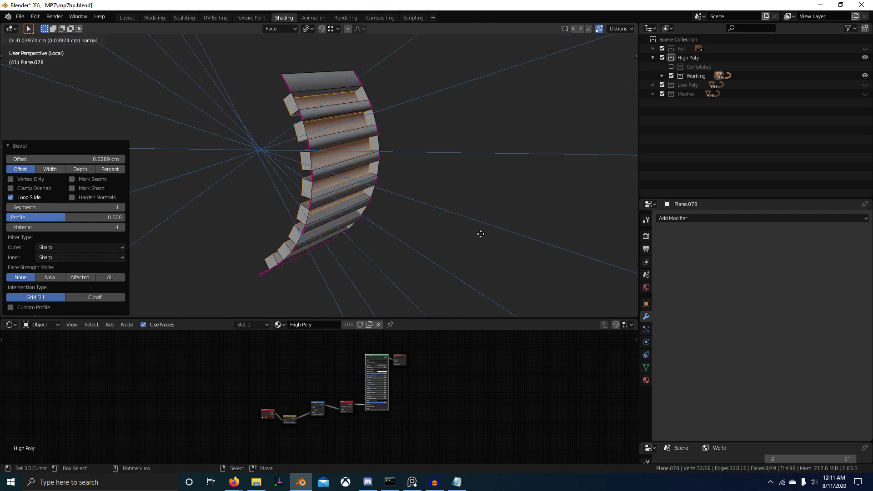
pyautogui.click(480, 234)
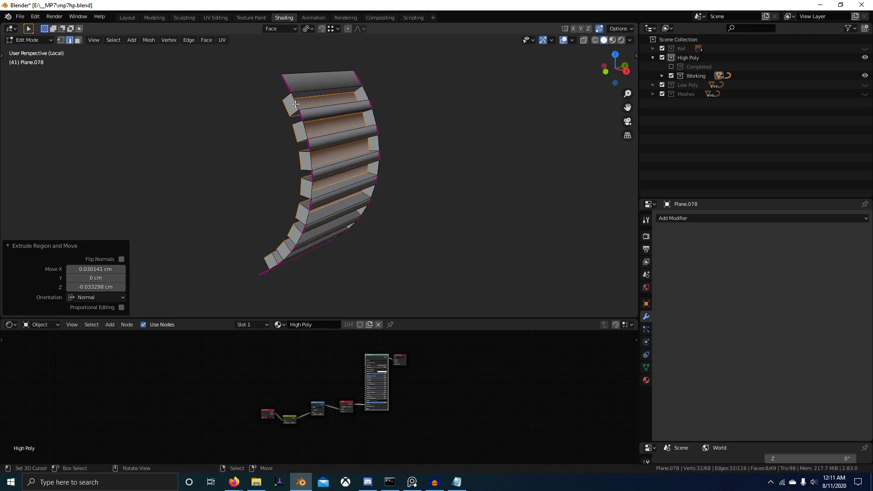
pyautogui.hotkey('ctrl', 'z')
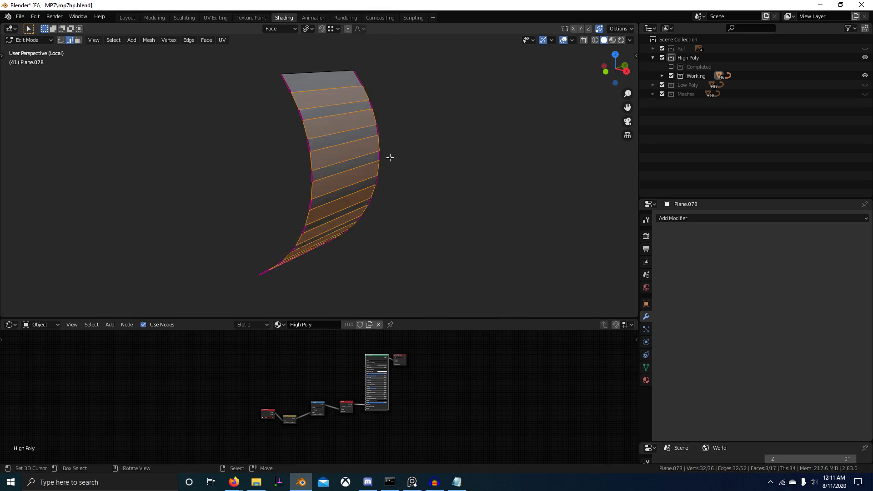
# Bevel the cross edges by 0.0294 cm with two segments and push only the middle edges inward to form V-grooves.
pyautogui.hotkey('ctrl', 'b')
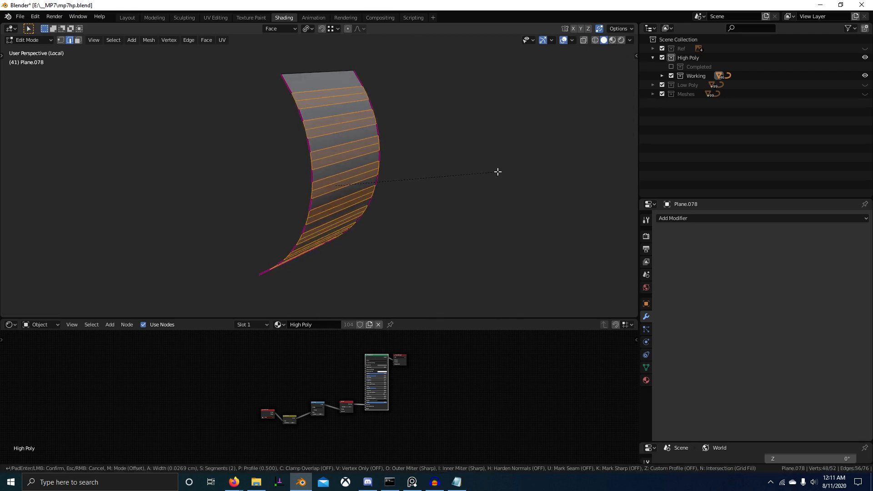
pyautogui.click(505, 174)
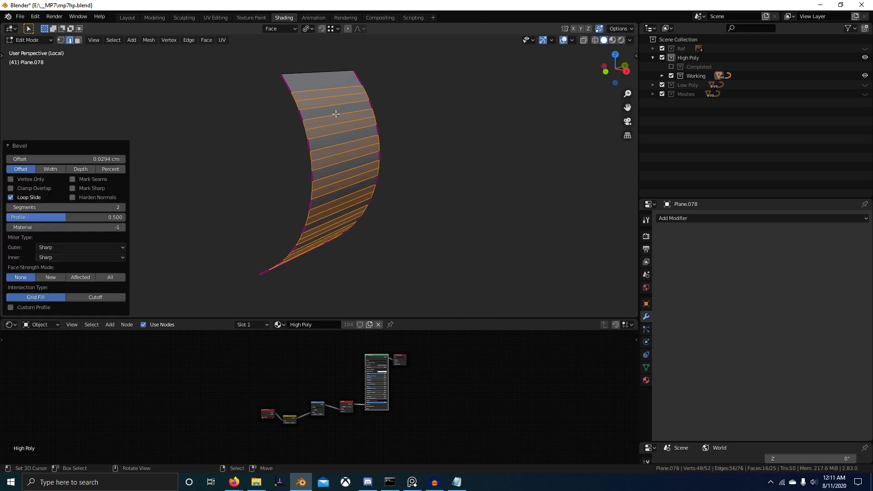
pyautogui.press('ctrl+KP_Subtract')
pyautogui.moveTo(371, 129); pyautogui.dragTo(413, 126, button='middle')
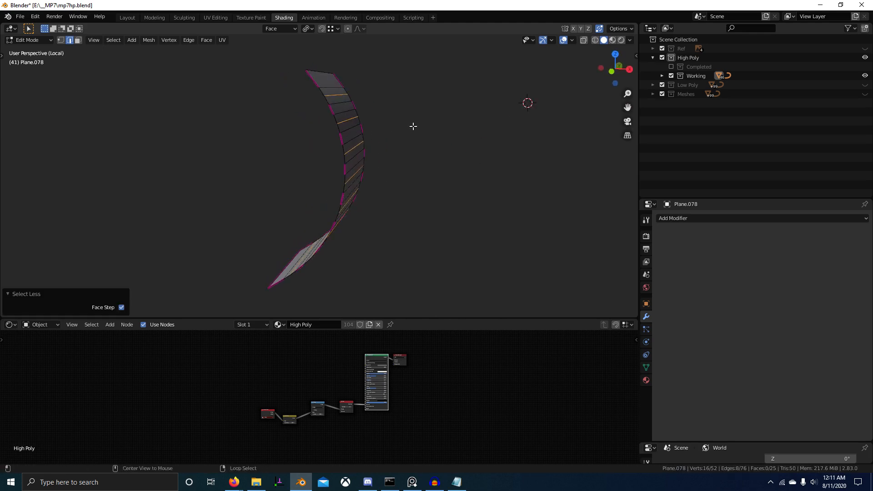
pyautogui.hotkey('alt', 's')
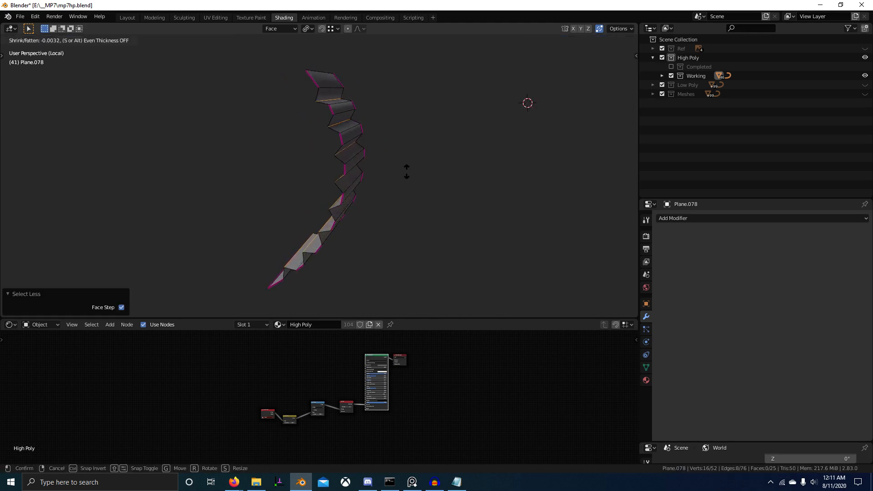
pyautogui.click(406, 175)
# Bring back the rest of the gun and fatten the whole grooved strip slightly outward from the thumb pad.
pyautogui.scroll(-2, 394, 195)
pyautogui.moveTo(393, 195); pyautogui.dragTo(370, 206, button='middle')
pyautogui.press('a')
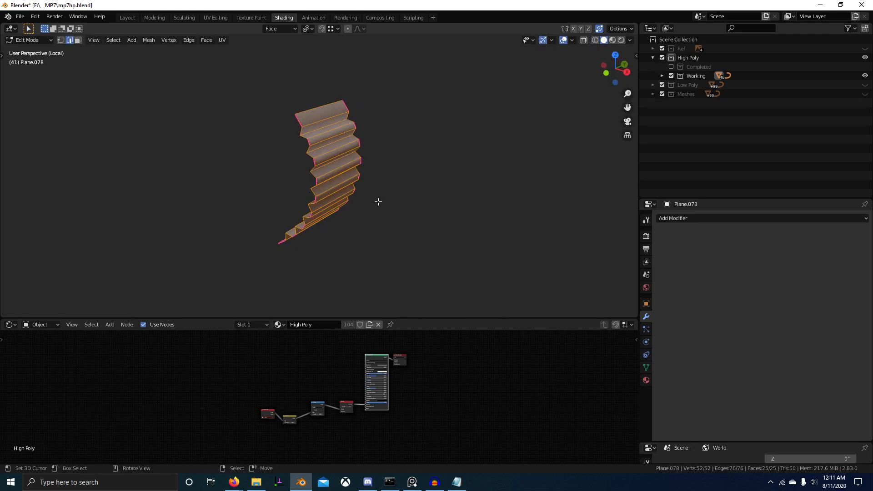
pyautogui.press('KP_Divide')
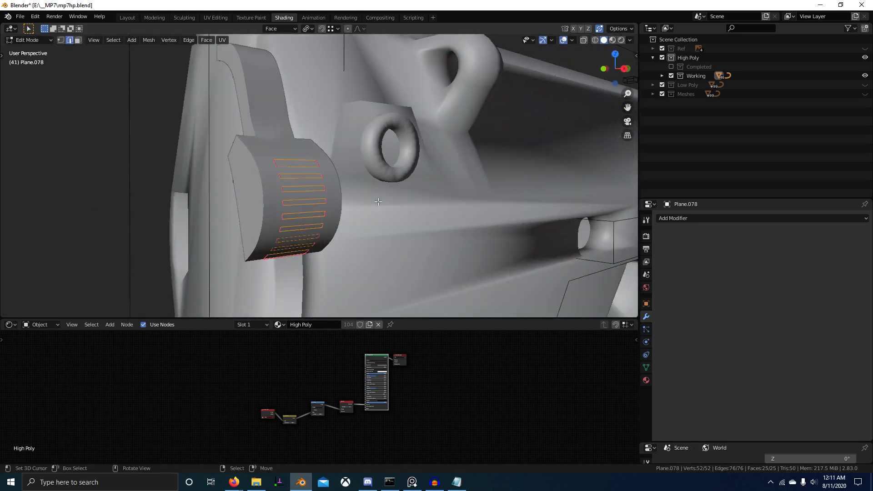
pyautogui.press('KP_1')
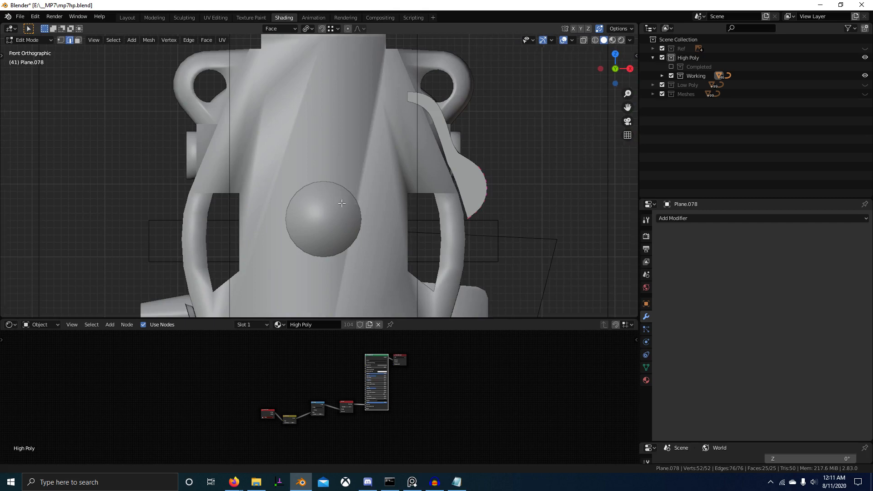
pyautogui.hotkey('shift', 'z')
pyautogui.press('KP_Decimal')
pyautogui.hotkey('alt', 's')
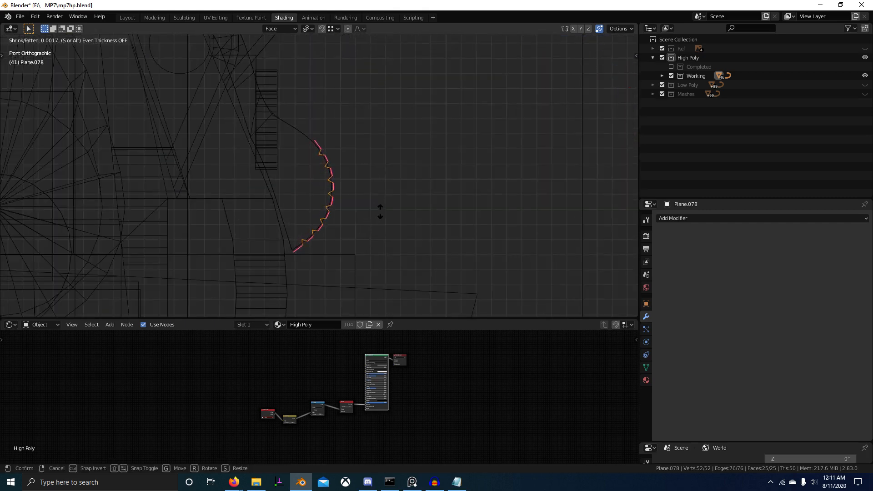
pyautogui.click(380, 212)
pyautogui.click(448, 262)
# Widen the grooved strip along the face orientation's Y axis to a scale of 2.624.
pyautogui.moveTo(373, 254)
pyautogui.mouseDown(button='middle')
pyautogui.moveTo(255, 240)
pyautogui.moveTo(339, 234)
pyautogui.mouseUp(button='middle')
pyautogui.press('s')
pyautogui.press('y')
pyautogui.click(479, 228)
pyautogui.scroll(-3, 327, 241)
pyautogui.moveTo(275, 216); pyautogui.dragTo(304, 210, button='middle')
pyautogui.scroll(3, 305, 210)
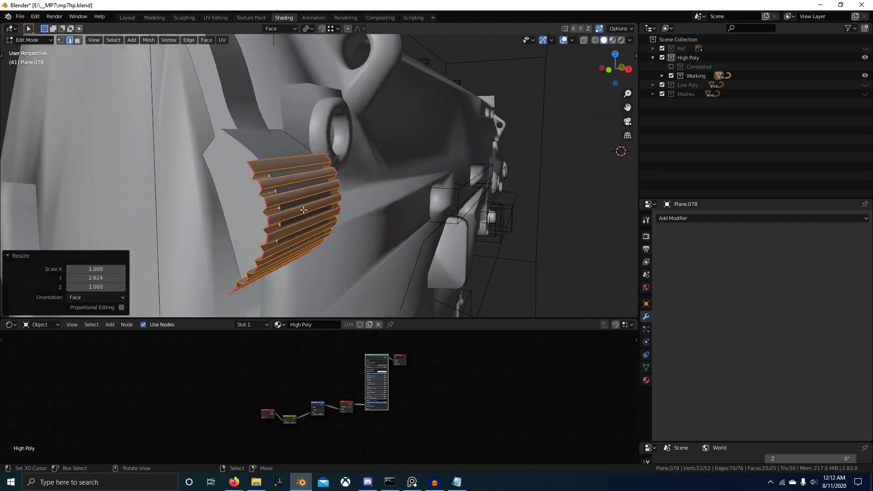
# Extrude the strip's upper end edge three times in back view to form a block outline around the thumb pad's outer side.
pyautogui.rightClick(282, 159)
pyautogui.press('ctrl+KP_1')
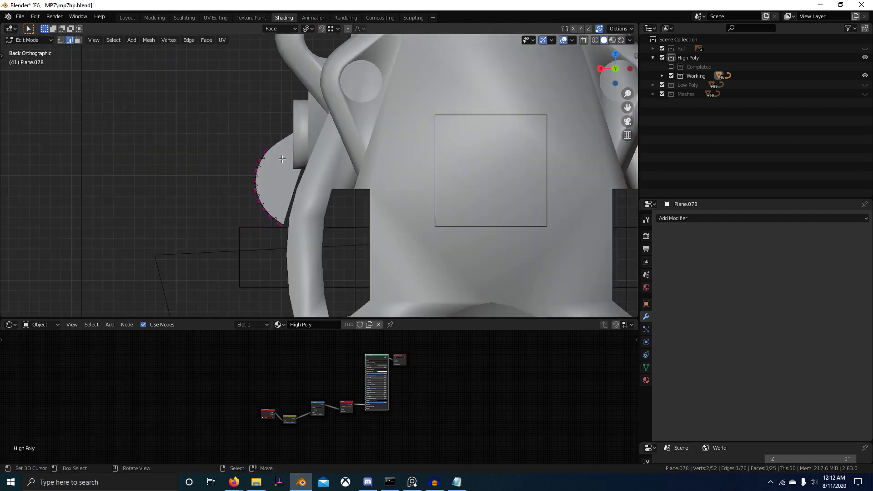
pyautogui.press('e')
pyautogui.click(242, 148)
pyautogui.press('e')
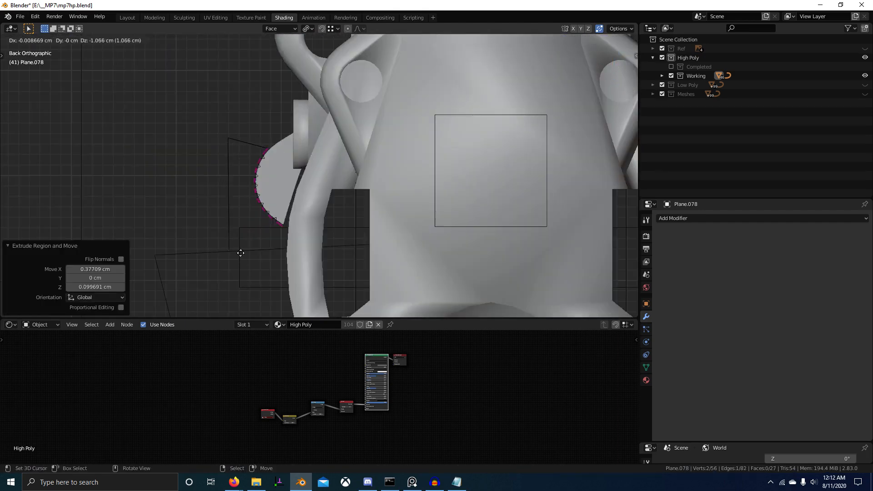
pyautogui.click(239, 248)
pyautogui.press('e')
pyautogui.click(289, 272)
pyautogui.moveTo(289, 271); pyautogui.dragTo(324, 237, button='middle')
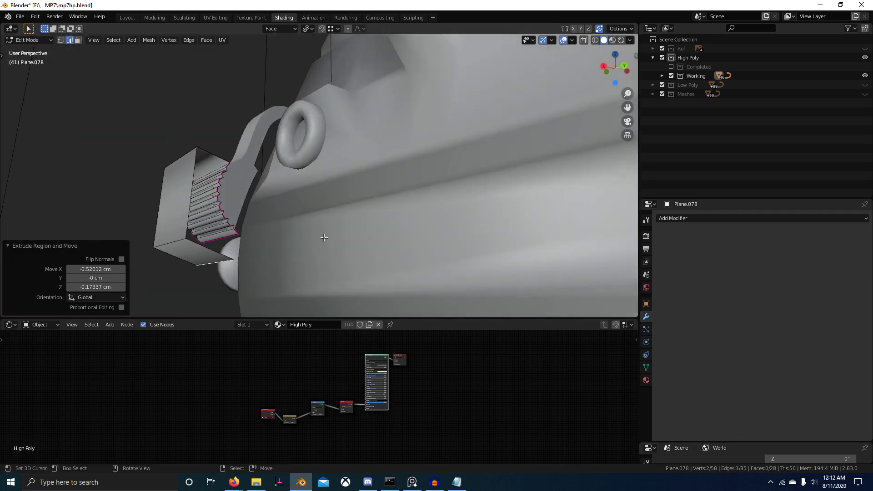
# Bridge the extruded outline to the strip's lower end edge and fill the open sides to make a closed cutter block.
pyautogui.keyDown('shift'); pyautogui.rightClick(226, 239); pyautogui.keyUp('shift')
pyautogui.press('f')
pyautogui.scroll(3, 302, 228)
pyautogui.keyDown('shift'); pyautogui.moveTo(231, 255); pyautogui.dragTo(291, 135, button='middle'); pyautogui.keyUp('shift')
pyautogui.keyDown('alt'); pyautogui.rightClick(287, 230); pyautogui.keyUp('alt')
pyautogui.press('f')
# Subtract the grooved block from the rear lever with a Boolean Difference.
pyautogui.press('Tab')
pyautogui.keyDown('shift'); pyautogui.rightClick(291, 137); pyautogui.keyUp('shift')
pyautogui.press('ctrl+KP_Subtract')
pyautogui.hotkey('alt', 'a')
pyautogui.moveTo(366, 187); pyautogui.dragTo(423, 206, button='middle')
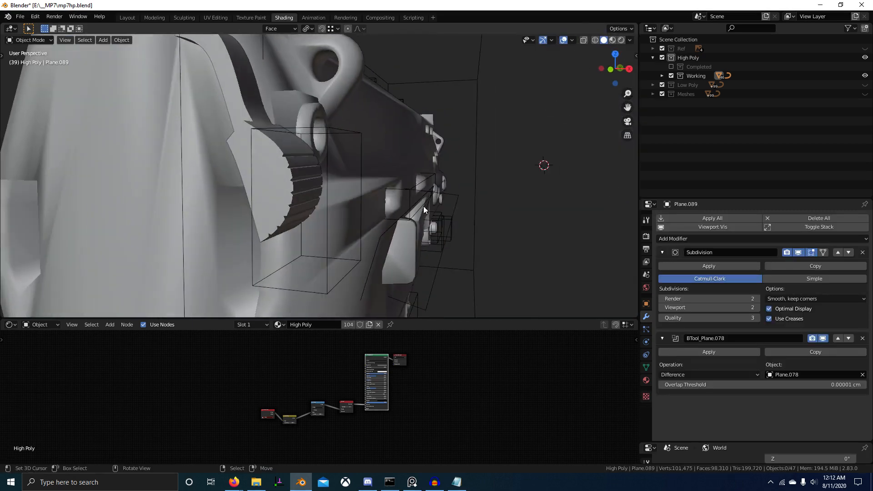
# Open the cutter block in Edit Mode and select its eight groove-bottom edges in wireframe front view.
pyautogui.rightClick(361, 158)
pyautogui.press('Tab')
pyautogui.press('KP_1')
pyautogui.hotkey('alt', 'z')
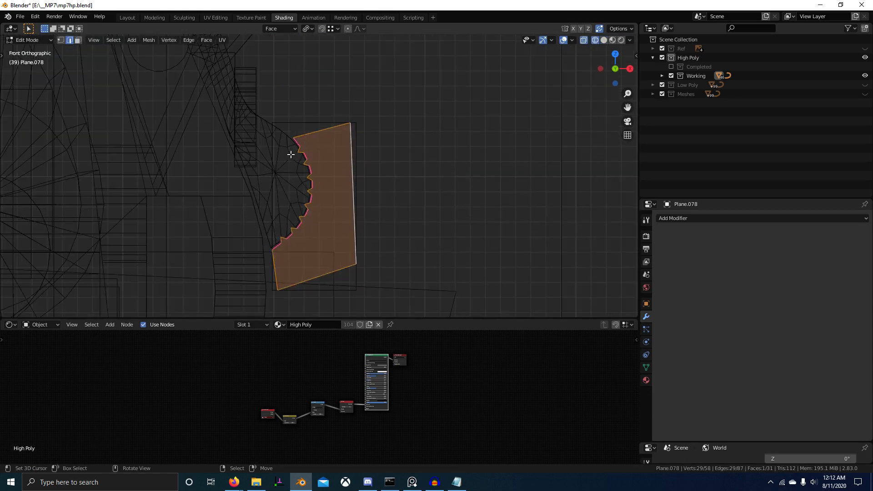
pyautogui.hotkey('alt', 'a')
pyautogui.press('c')
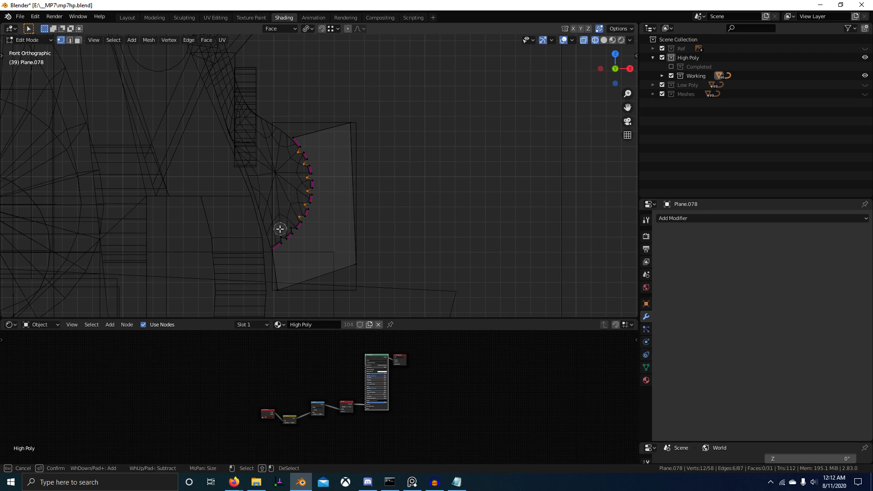
pyautogui.press('Escape')
pyautogui.scroll(4, 351, 189)
# Try beveling the groove-bottom edges by 0.0162 cm and offsetting the resulting faces deeper into the thumb pad.
pyautogui.hotkey('ctrl', 'b')
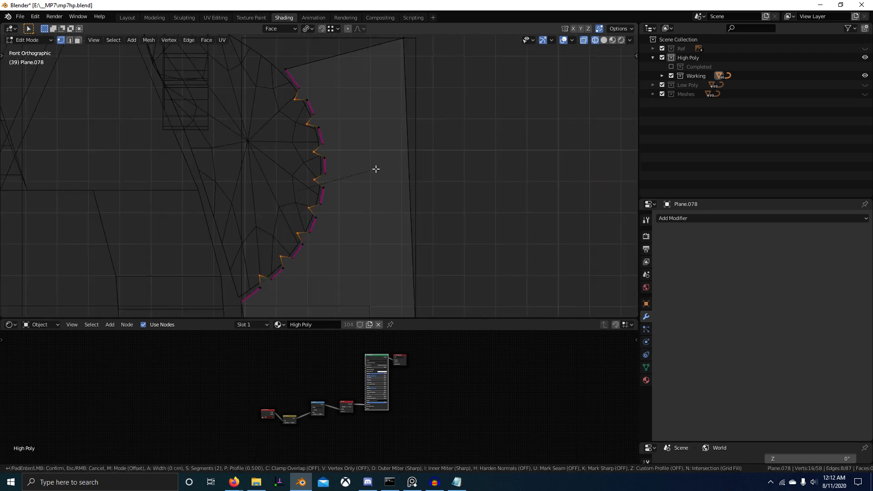
pyautogui.click(428, 161)
pyautogui.hotkey('alt', 's')
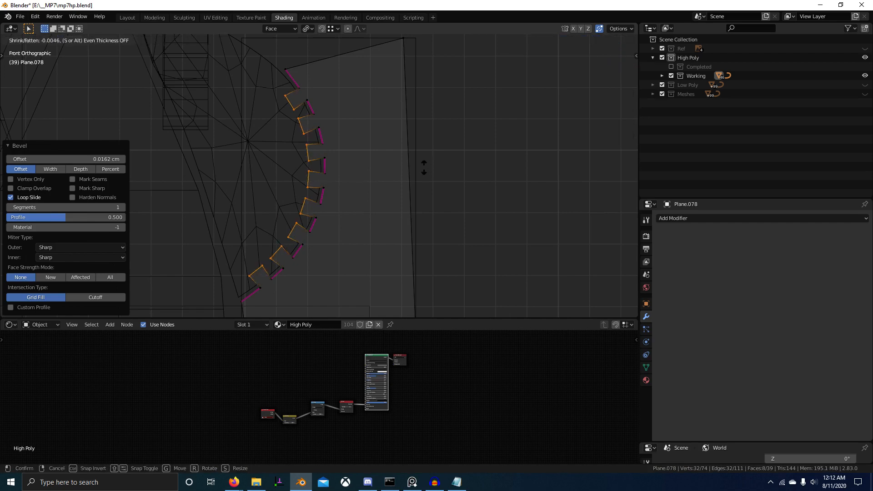
pyautogui.press('Escape')
pyautogui.hotkey('ctrl', 'z')
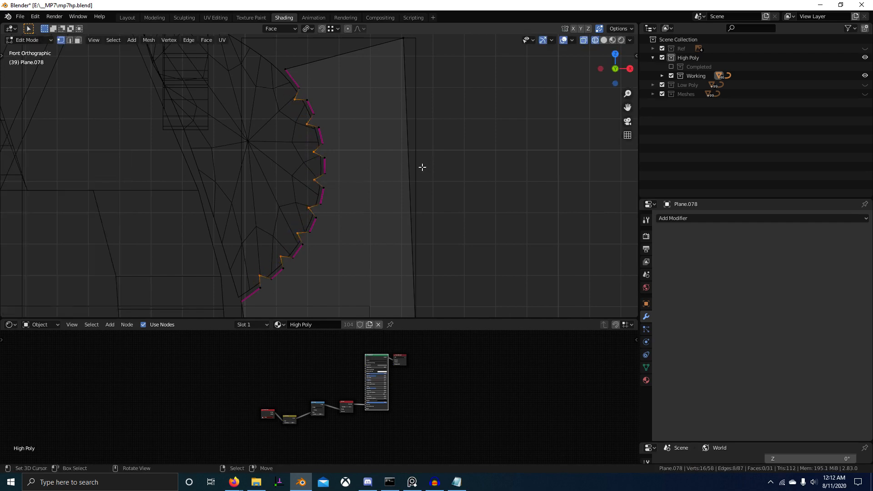
# Offset the groove-bottom edges 0.0552 cm deeper into the thumb pad and bevel them by 0.0439 cm with one segment.
pyautogui.hotkey('alt', 's')
pyautogui.click(418, 174)
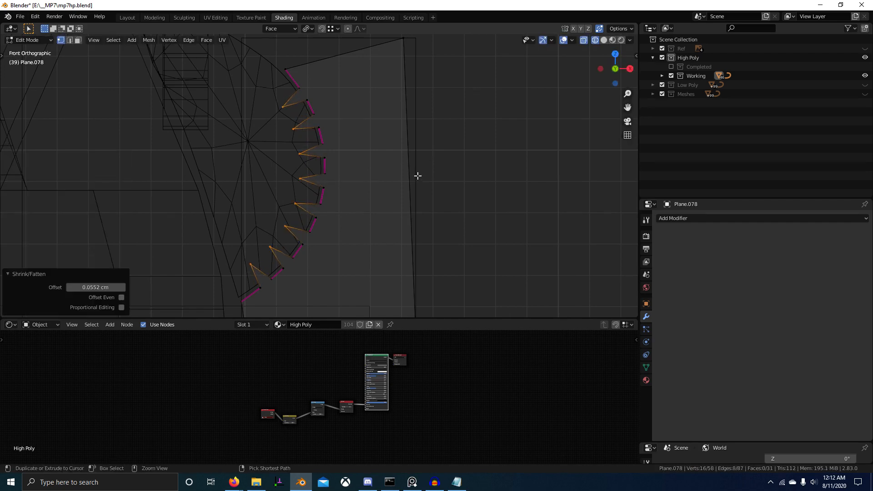
pyautogui.hotkey('ctrl', 'b')
pyautogui.click(433, 170)
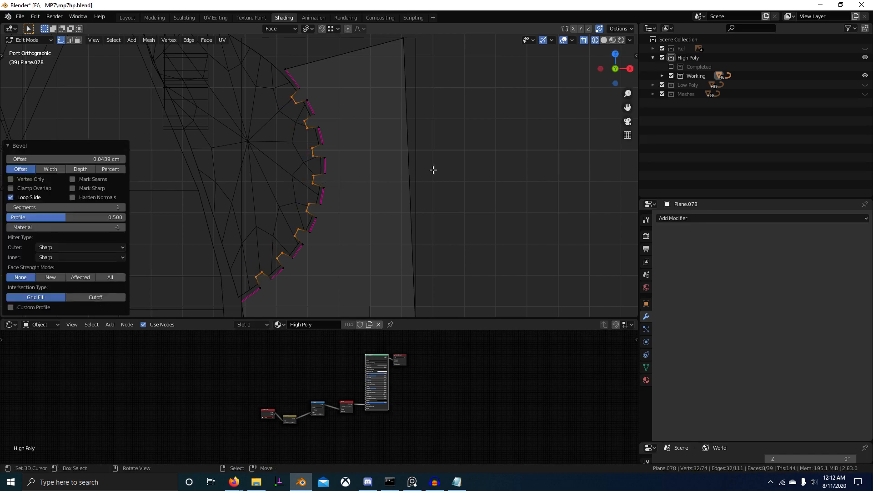
# Examine the beveled grooves on the thumb pad in solid shading and compare them with the reference photo.
pyautogui.moveTo(432, 173)
pyautogui.mouseDown(button='middle')
pyautogui.moveTo(382, 199)
pyautogui.moveTo(466, 216)
pyautogui.moveTo(348, 222)
pyautogui.moveTo(264, 209)
pyautogui.moveTo(300, 199)
pyautogui.moveTo(362, 217)
pyautogui.moveTo(548, 237)
pyautogui.mouseUp(button='middle')
pyautogui.hotkey('shift', 'z')
pyautogui.press('Tab')
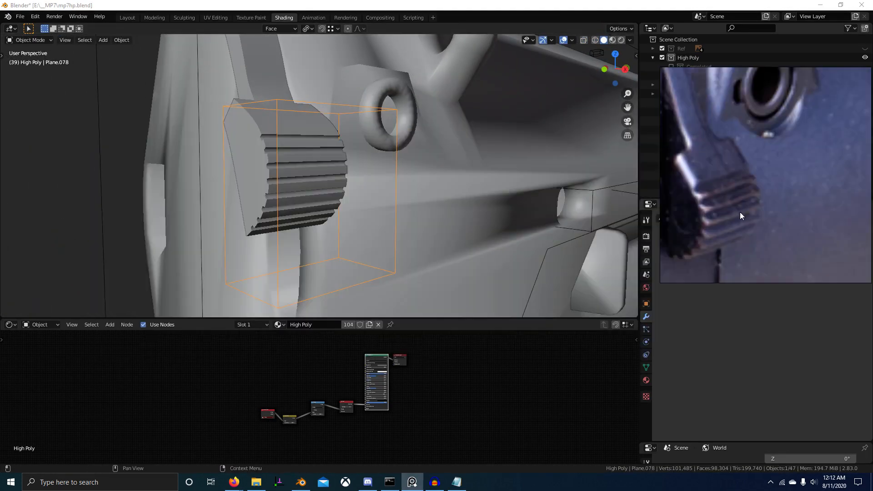
pyautogui.moveTo(601, 198); pyautogui.dragTo(280, 177, button='middle')
pyautogui.press('Tab')
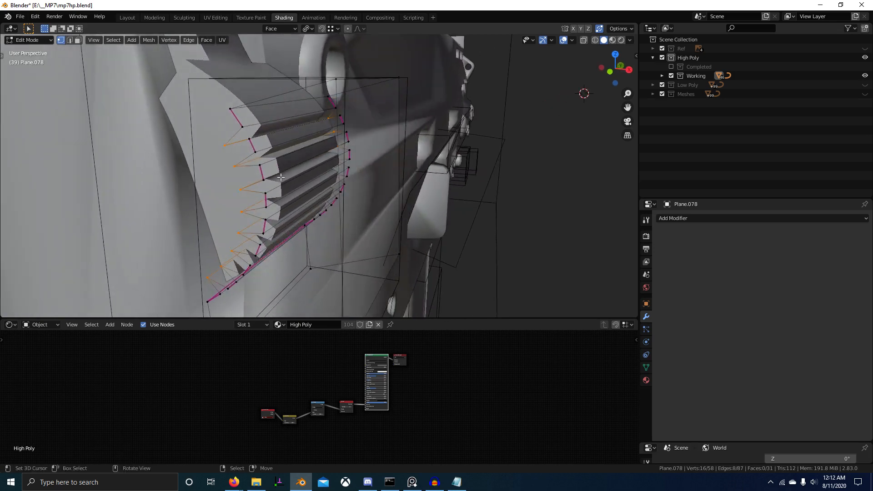
# Try to select the cutter's short ridge-top side edges individually in edge mode.
pyautogui.press('2')
pyautogui.click(342, 131)
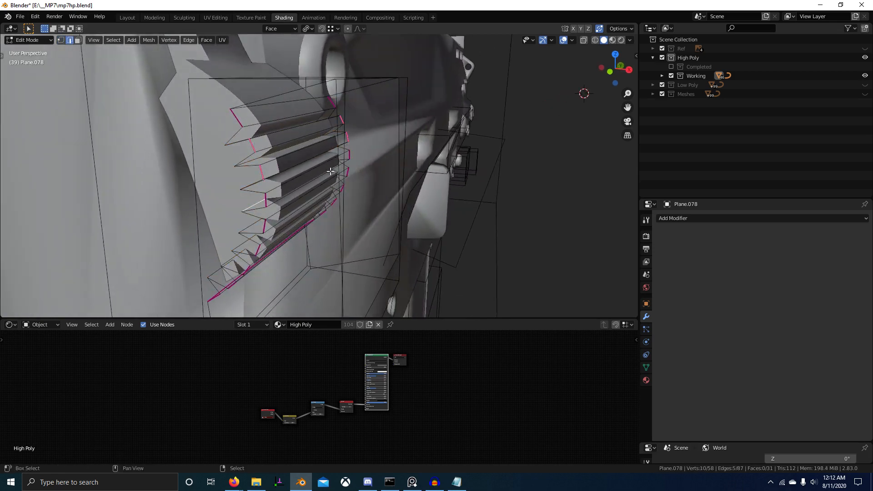
pyautogui.keyDown('shift'); pyautogui.click(266, 204); pyautogui.keyUp('shift')
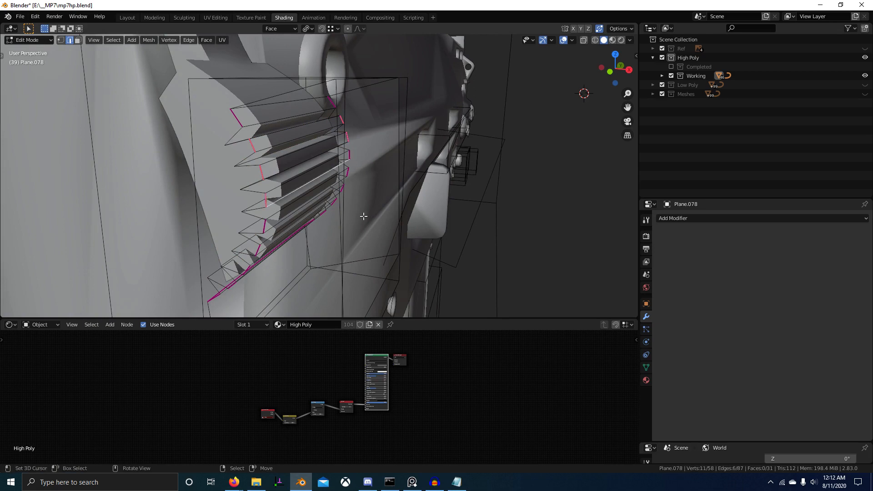
pyautogui.moveTo(363, 217); pyautogui.dragTo(282, 209, button='middle')
pyautogui.keyDown('shift'); pyautogui.click(282, 208); pyautogui.keyUp('shift')
pyautogui.press('KP_3')
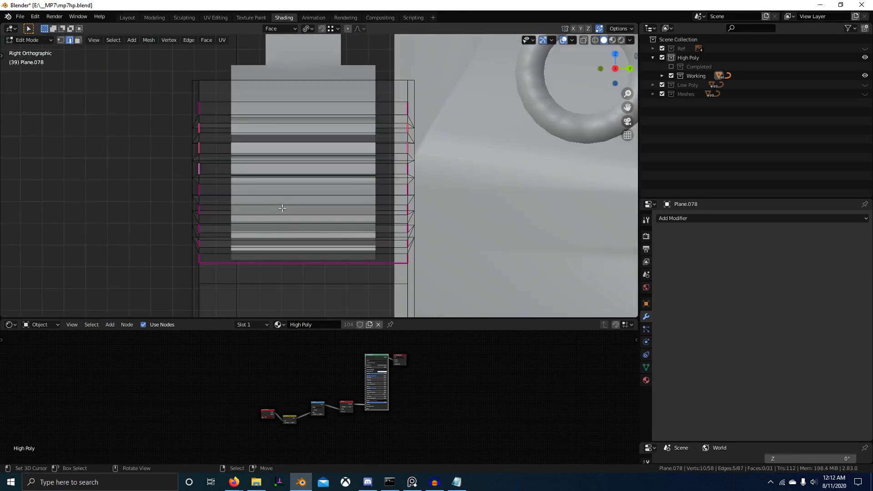
pyautogui.scroll(-2, 282, 208)
pyautogui.hotkey('alt', 'a')
# Try to box-select the side edges of the cutter block in the solid right view.
pyautogui.press('b')
pyautogui.moveTo(244, 119); pyautogui.dragTo(252, 245)
pyautogui.press('b')
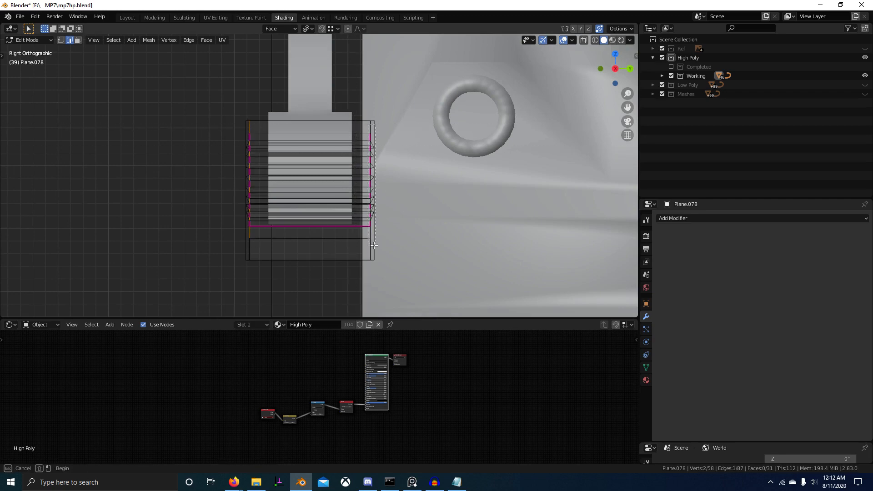
pyautogui.moveTo(373, 246); pyautogui.dragTo(373, 246)
pyautogui.moveTo(328, 265); pyautogui.dragTo(370, 258, button='middle')
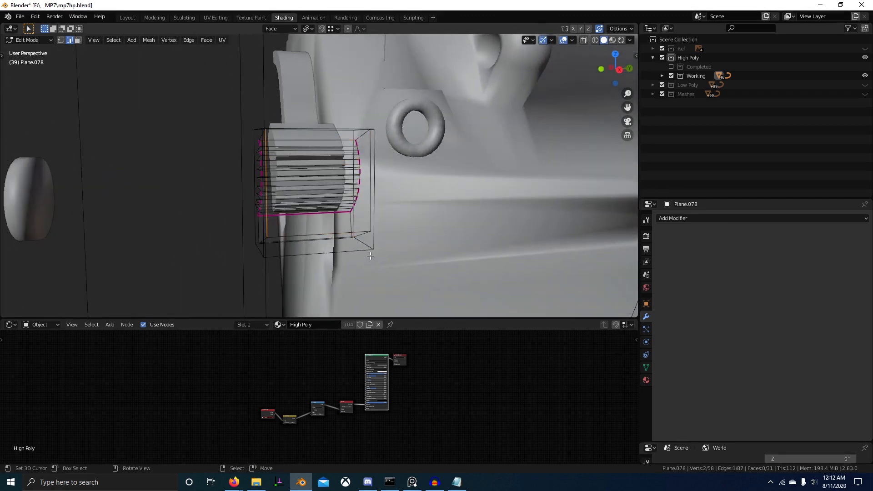
pyautogui.press('KP_3')
pyautogui.press('b')
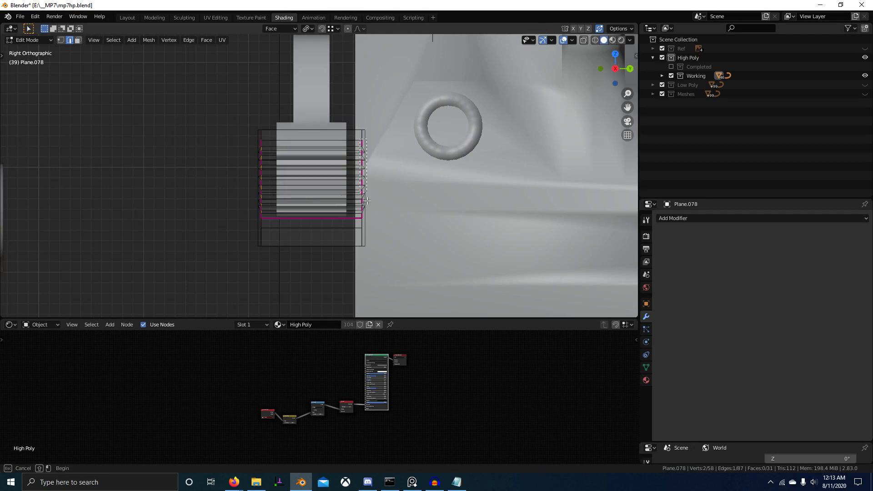
pyautogui.moveTo(362, 236); pyautogui.dragTo(362, 237)
pyautogui.hotkey('ctrl', 'z')
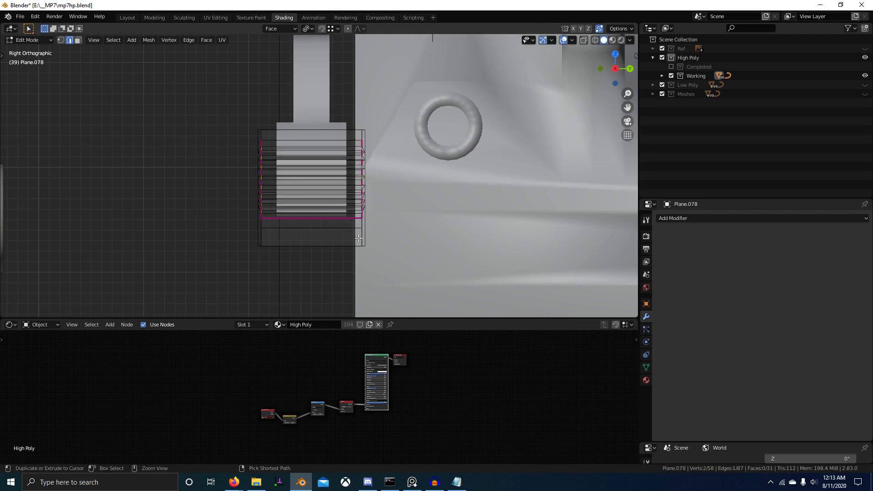
pyautogui.moveTo(329, 240); pyautogui.dragTo(302, 180, button='middle')
pyautogui.press('KP_3')
pyautogui.hotkey('alt', 'a')
# Box-select the outline edges on both sides of the cutter block in the wireframe right view.
pyautogui.hotkey('alt', 'z')
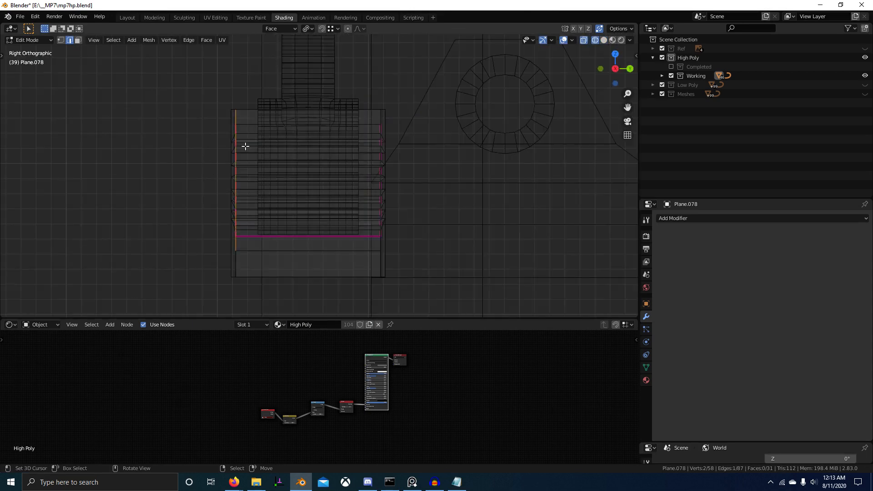
pyautogui.press('b')
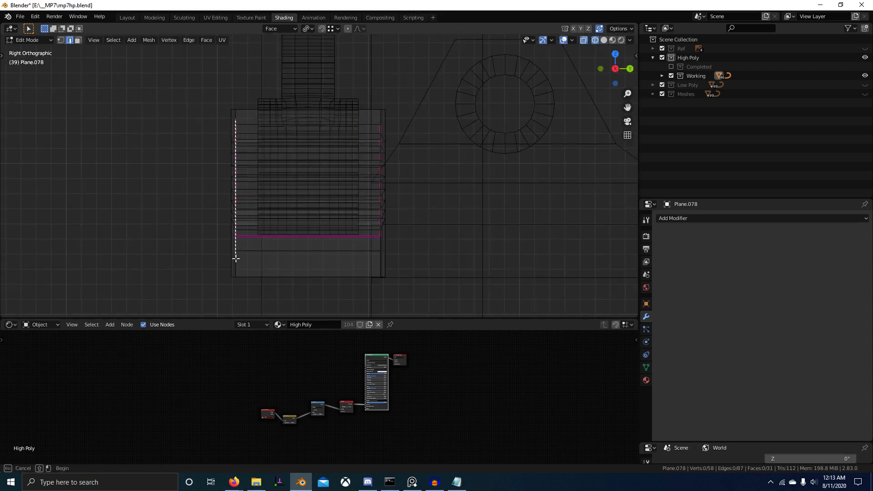
pyautogui.moveTo(235, 258); pyautogui.dragTo(237, 259)
pyautogui.press('b')
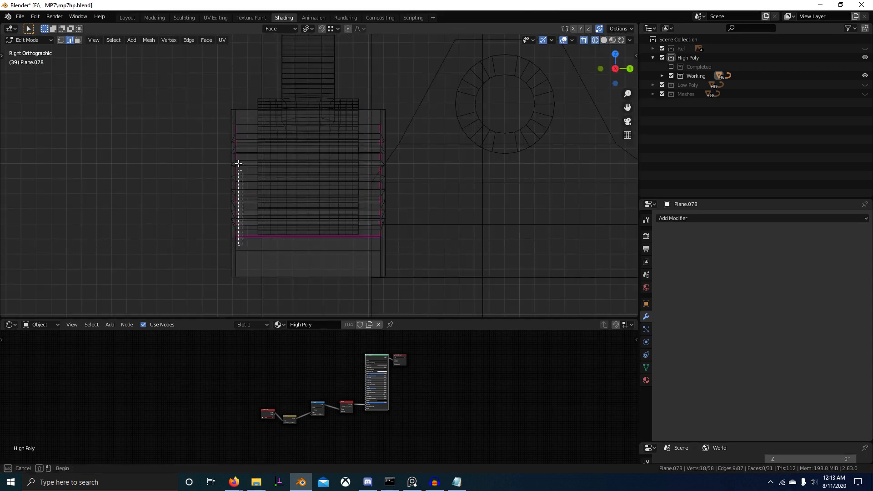
pyautogui.moveTo(239, 164); pyautogui.dragTo(234, 119)
pyautogui.press('b')
pyautogui.moveTo(376, 111); pyautogui.dragTo(384, 265)
pyautogui.moveTo(249, 222); pyautogui.dragTo(390, 230, button='middle')
pyautogui.hotkey('shift', 'z')
pyautogui.press('b')
pyautogui.moveTo(324, 192)
pyautogui.mouseDown(button='middle')
pyautogui.moveTo(362, 209)
pyautogui.moveTo(359, 220)
pyautogui.mouseUp(button='middle')
pyautogui.hotkey('shift', 'z')
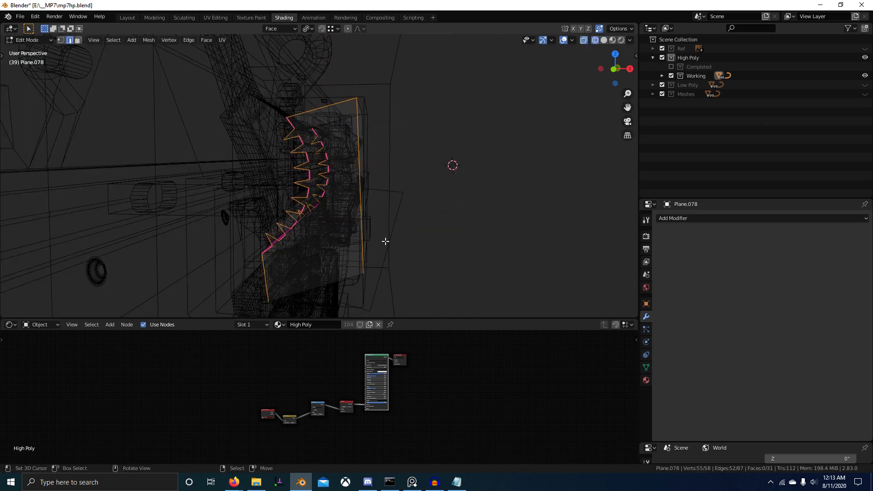
# Deselect the block's outer edges and the groove sides in front view, keeping only the short ridge-top edges selected.
pyautogui.press('KP_3')
pyautogui.press('KP_1')
pyautogui.keyDown('shift'); pyautogui.moveTo(372, 224); pyautogui.dragTo(374, 190, button='middle'); pyautogui.keyUp('shift')
pyautogui.scroll(2, 373, 186)
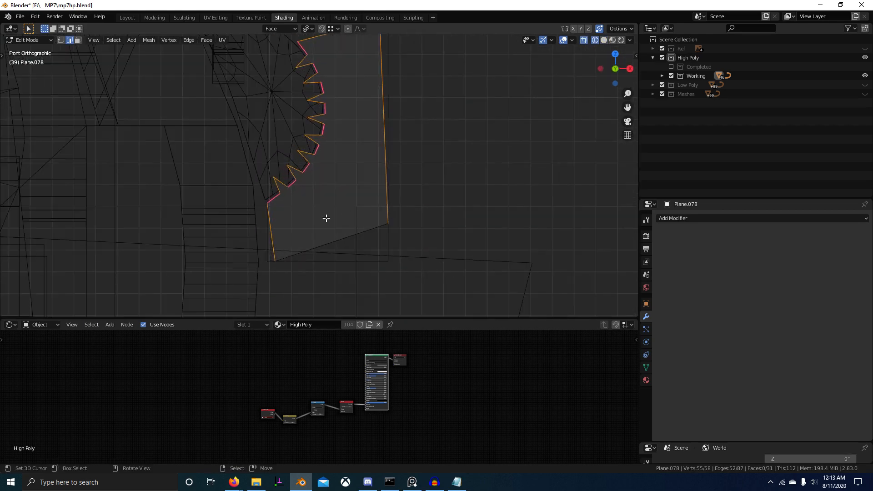
pyautogui.press('c')
pyautogui.moveTo(262, 245); pyautogui.dragTo(410, 184, button='middle')
pyautogui.rightClick(417, 133)
pyautogui.keyDown('shift'); pyautogui.moveTo(417, 132); pyautogui.dragTo(413, 225, button='middle'); pyautogui.keyUp('shift')
pyautogui.press('c')
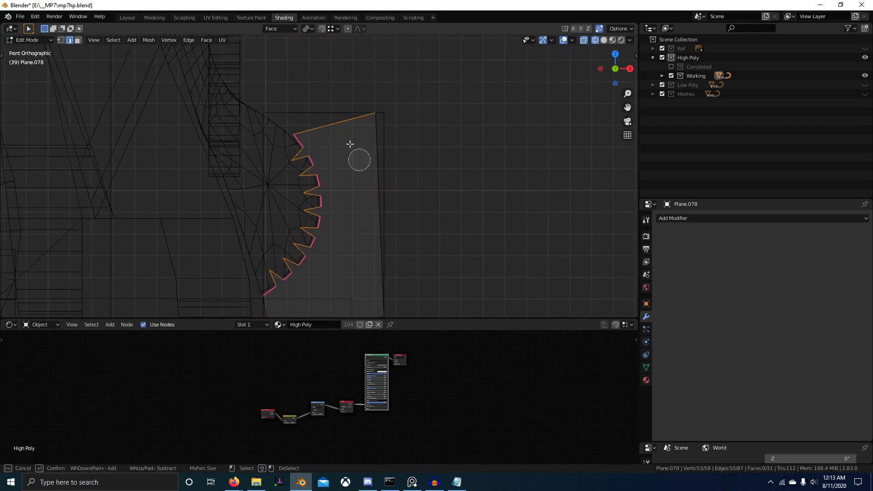
pyautogui.moveTo(350, 144); pyautogui.dragTo(334, 111, button='middle')
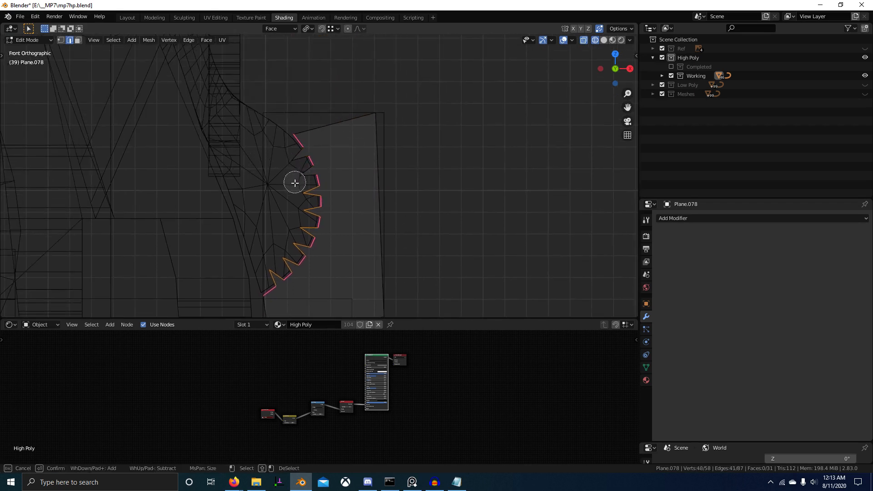
pyautogui.rightClick(271, 263)
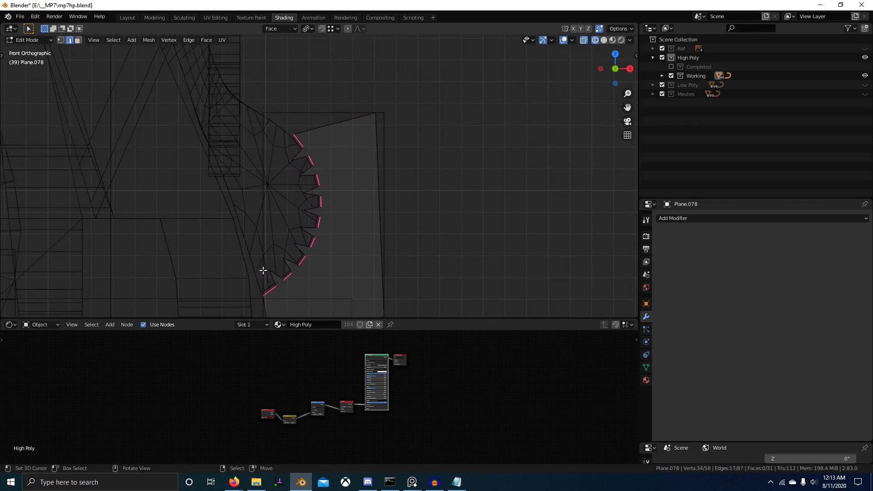
# Set the pivot to Individual Origins and scale the ridge-top edges narrower with the Y axis locked.
pyautogui.press('.')
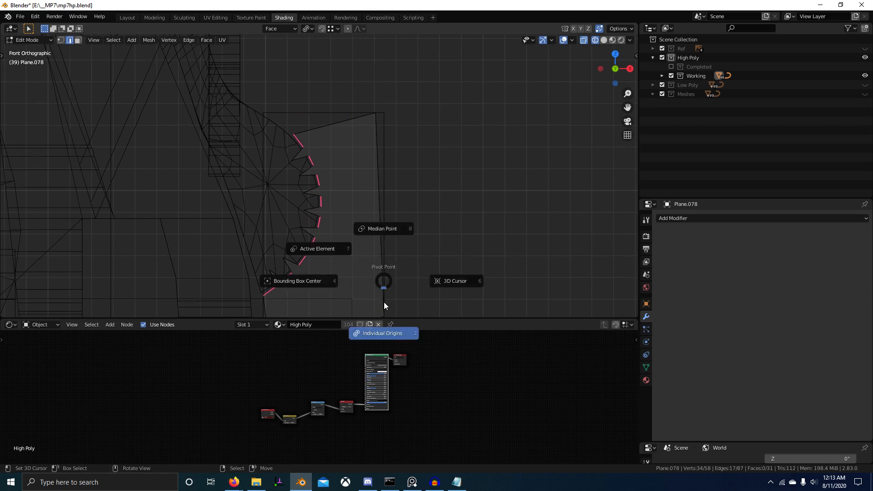
pyautogui.click(386, 340)
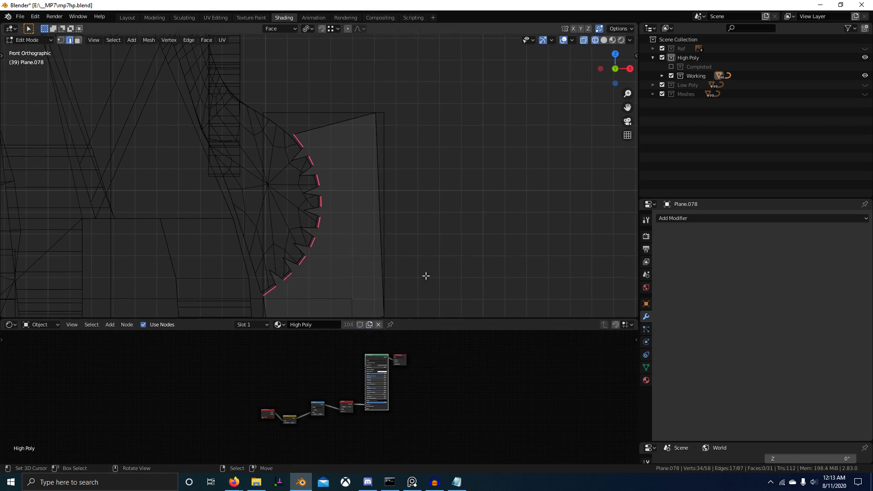
pyautogui.press('s')
pyautogui.hotkey('shift', 'y')
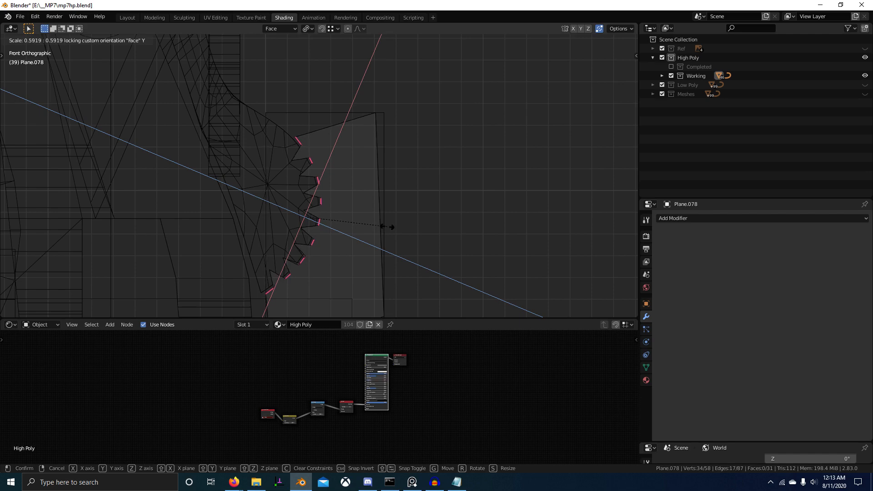
pyautogui.click(335, 218)
# Select the eight groove-bottom edges of the cutter in solid shading.
pyautogui.moveTo(353, 225)
pyautogui.mouseDown(button='middle')
pyautogui.moveTo(323, 244)
pyautogui.moveTo(288, 223)
pyautogui.mouseUp(button='middle')
pyautogui.hotkey('shift', 'z')
pyautogui.rightClick(224, 189)
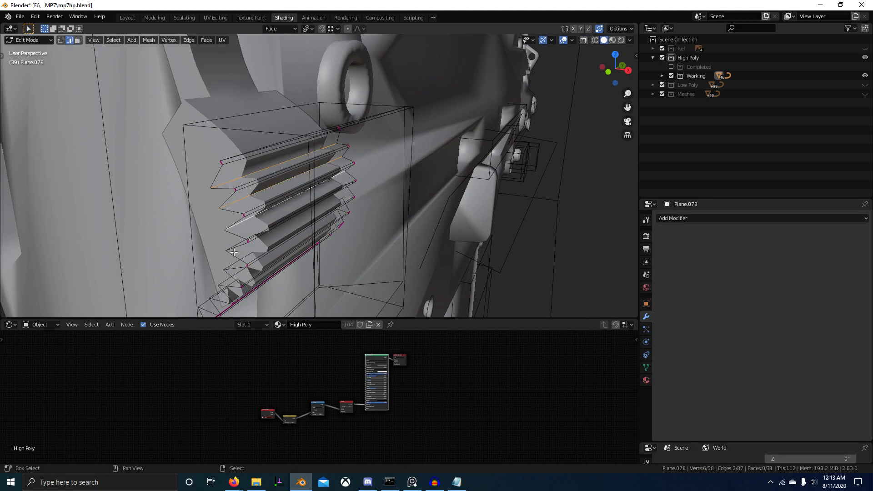
pyautogui.moveTo(257, 273); pyautogui.dragTo(255, 261, button='middle')
pyautogui.hotkey('ctrl', 'z')
pyautogui.keyDown('shift'); pyautogui.rightClick(246, 228); pyautogui.keyUp('shift')
pyautogui.moveTo(245, 227); pyautogui.dragTo(244, 204, button='middle')
pyautogui.keyDown('shift'); pyautogui.rightClick(244, 211); pyautogui.keyUp('shift')
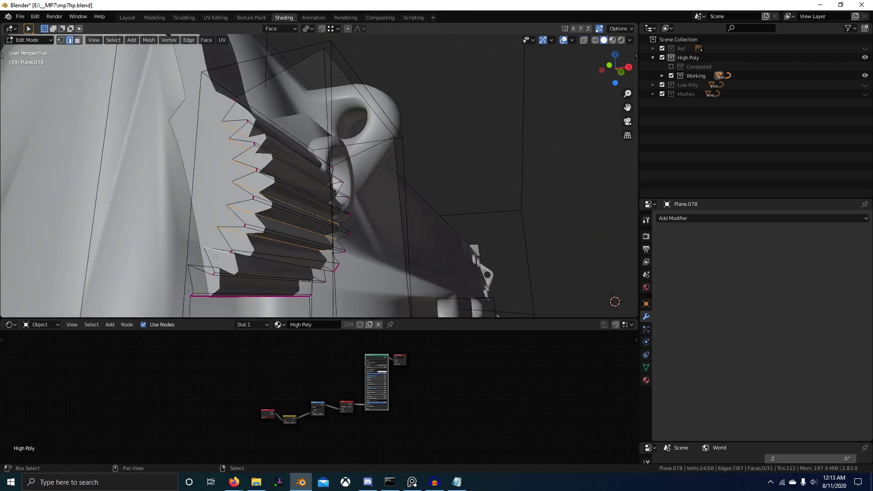
pyautogui.moveTo(197, 270); pyautogui.dragTo(222, 284, button='middle')
pyautogui.hotkey('ctrl', 'b')
pyautogui.click(384, 278)
pyautogui.hotkey('ctrl', 'z')
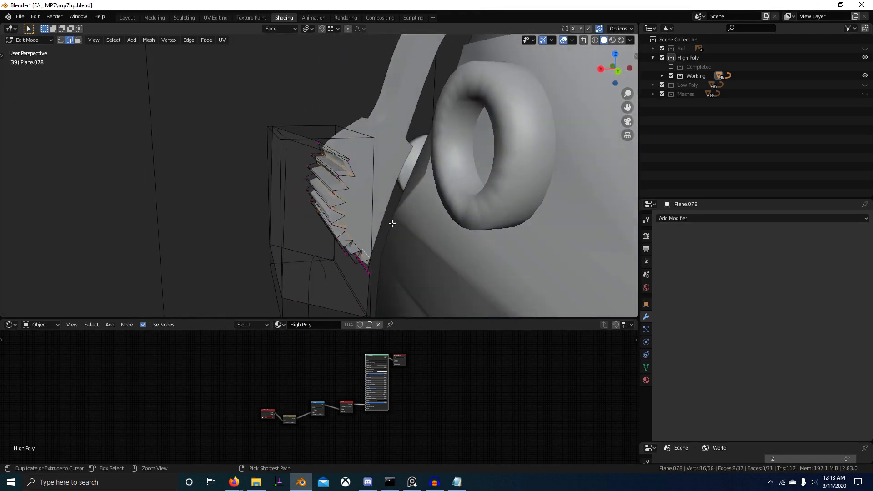
# Bevel the groove-bottom edges, scale the resulting faces with the Y axis locked, and check the grooves in Object Mode.
pyautogui.moveTo(388, 247)
pyautogui.mouseDown(button='middle')
pyautogui.moveTo(374, 267)
pyautogui.moveTo(375, 256)
pyautogui.moveTo(483, 258)
pyautogui.moveTo(384, 211)
pyautogui.moveTo(420, 233)
pyautogui.moveTo(378, 246)
pyautogui.moveTo(374, 217)
pyautogui.moveTo(392, 263)
pyautogui.moveTo(291, 265)
pyautogui.moveTo(268, 243)
pyautogui.moveTo(263, 248)
pyautogui.moveTo(384, 237)
pyautogui.mouseUp(button='middle')
pyautogui.hotkey('ctrl', 'b')
pyautogui.click(445, 230)
pyautogui.press('s')
pyautogui.hotkey('shift', 'y')
pyautogui.click(387, 222)
pyautogui.press('Tab')
pyautogui.scroll(-3, 380, 234)
pyautogui.scroll(3, 273, 252)
pyautogui.press('Tab')
# Offset the groove-bottom faces by -0.0181 cm and widen them with the Y axis locked.
pyautogui.hotkey('alt', 's')
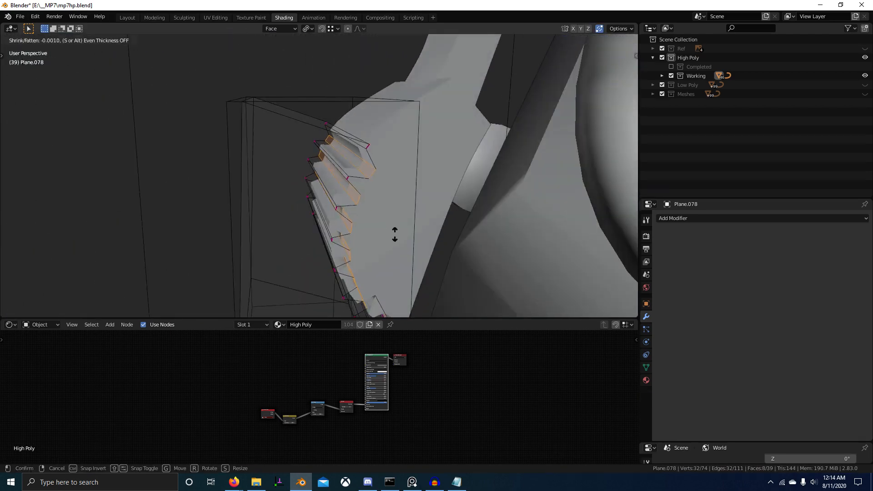
pyautogui.click(393, 200)
pyautogui.press('s')
pyautogui.hotkey('shift', 'y')
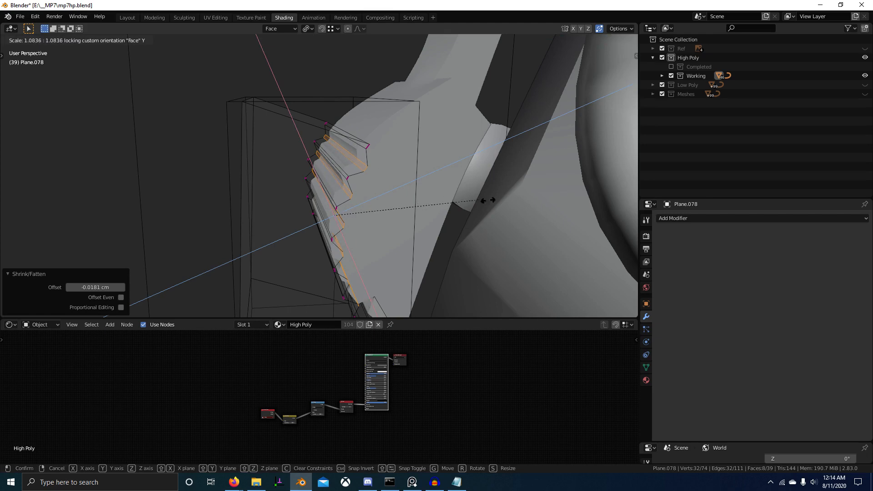
pyautogui.click(629, 217)
pyautogui.press('Tab')
pyautogui.moveTo(304, 220); pyautogui.dragTo(307, 188, button='middle')
pyautogui.press('Tab')
# Crease the cutter block's edges with a factor of 1.
pyautogui.press('q')
pyautogui.click(314, 169)
pyautogui.write('r1')
pyautogui.press('Return')
# Select the edges bordering the beveled groove bottoms and remove their crease with a factor of -1.
pyautogui.scroll(2, 306, 188)
pyautogui.keyDown('ctrl'); pyautogui.keyDown('alt'); pyautogui.click(275, 160); pyautogui.keyUp('alt'); pyautogui.keyUp('ctrl')
pyautogui.moveTo(276, 161); pyautogui.dragTo(268, 181, button='middle')
pyautogui.keyDown('shift'); pyautogui.click(278, 190); pyautogui.keyUp('shift')
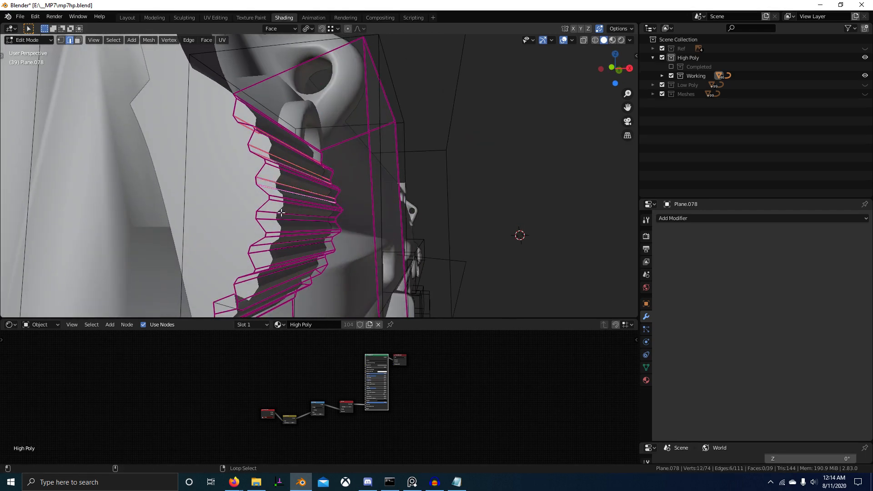
pyautogui.moveTo(273, 289); pyautogui.dragTo(47, 233, button='middle')
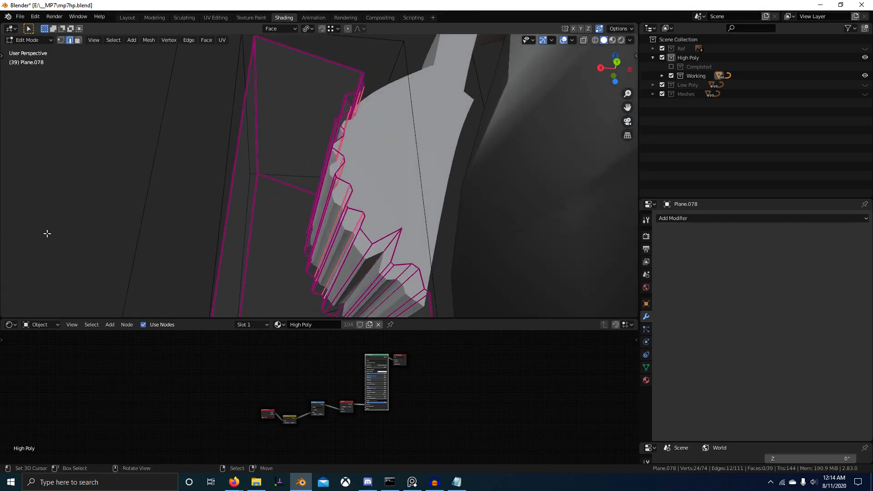
pyautogui.moveTo(279, 265); pyautogui.dragTo(366, 255, button='middle')
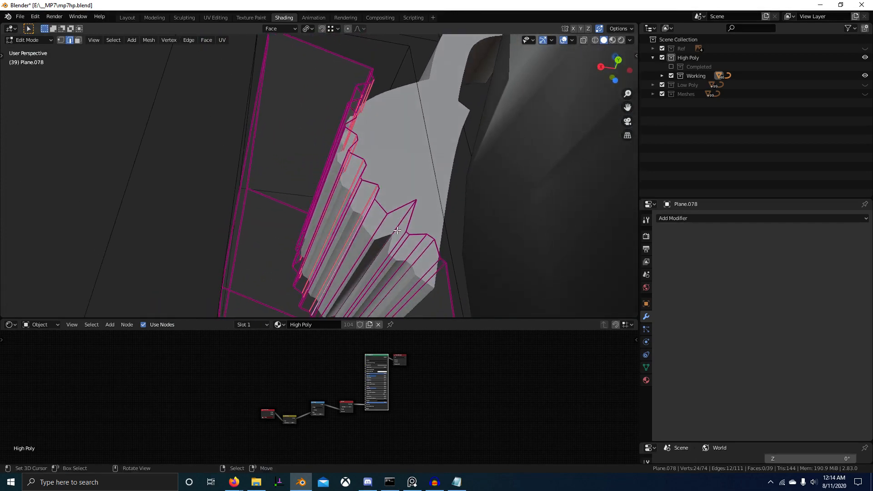
pyautogui.keyDown('shift'); pyautogui.moveTo(397, 230); pyautogui.dragTo(369, 254, button='middle'); pyautogui.keyUp('shift')
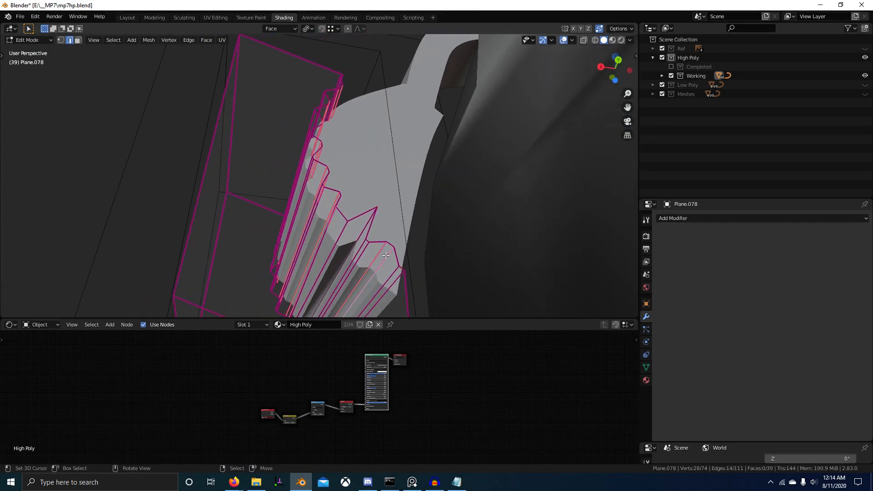
pyautogui.hotkey('shift', 'e')
pyautogui.write('-1')
pyautogui.press('Return')
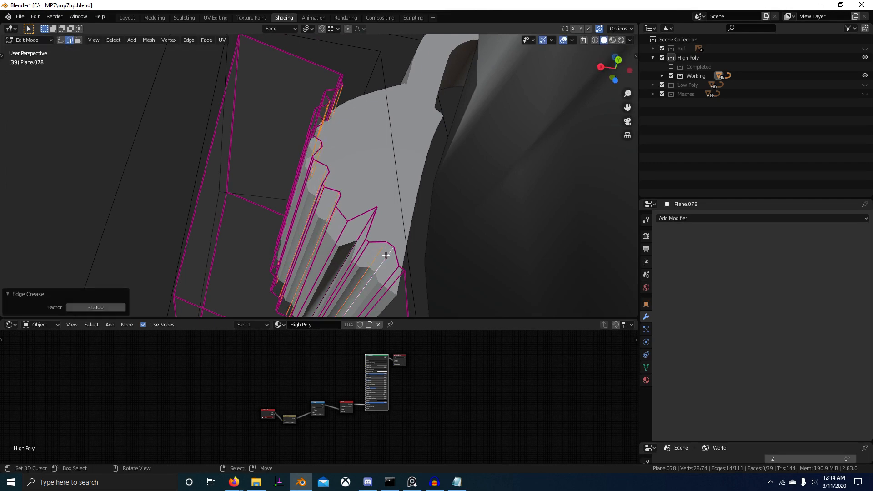
# Try beveling the remaining sharp groove-bottom edge by 0.0544 cm with one segment.
pyautogui.click(367, 224)
pyautogui.hotkey('ctrl', 'b')
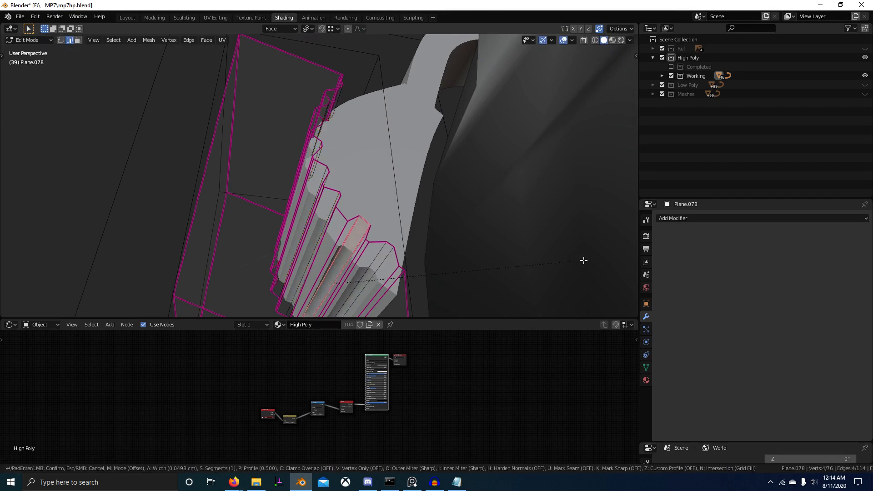
pyautogui.click(590, 261)
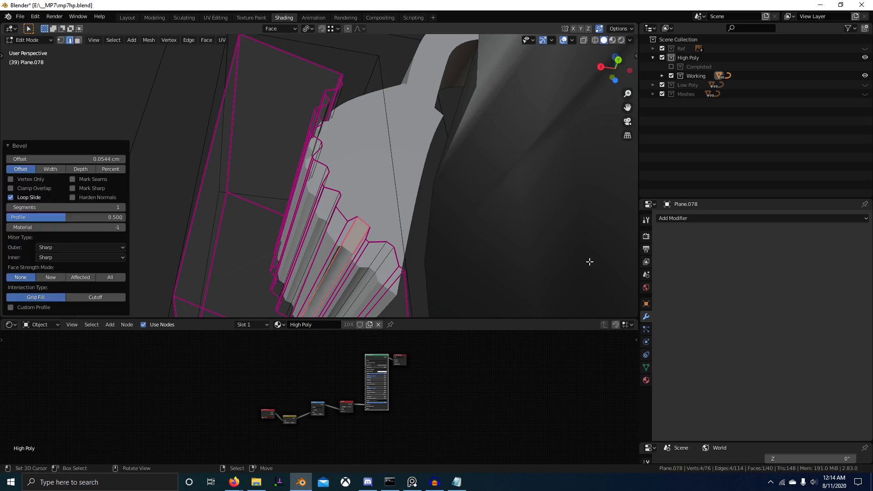
pyautogui.press('KP_3')
pyautogui.press('KP_1')
pyautogui.press('z')
pyautogui.scroll(4, 421, 296)
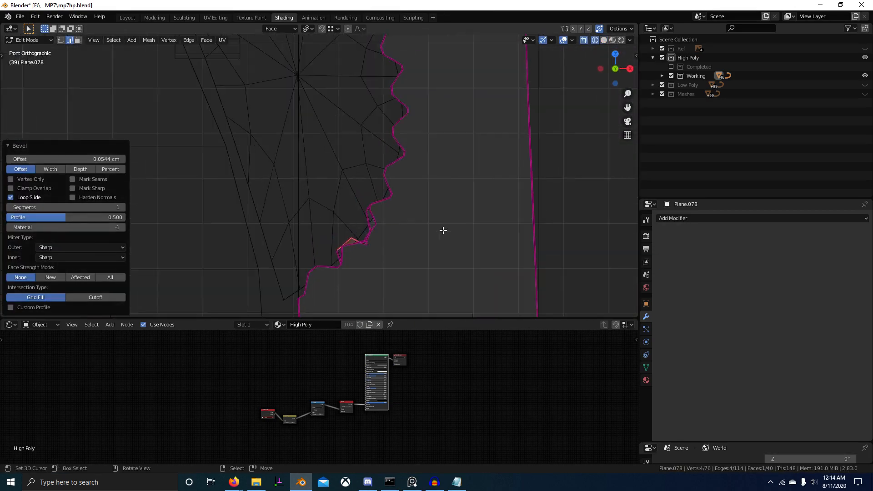
pyautogui.hotkey('ctrl', 'z')
# Isolate the cutter and examine the faulty geometry around its beveled groove bottoms in solid front view.
pyautogui.moveTo(404, 286)
pyautogui.mouseDown(button='middle')
pyautogui.moveTo(382, 283)
pyautogui.moveTo(400, 272)
pyautogui.moveTo(403, 255)
pyautogui.moveTo(314, 239)
pyautogui.mouseUp(button='middle')
pyautogui.press('z')
pyautogui.click(403, 281)
pyautogui.press('1')
pyautogui.press('KP_Divide')
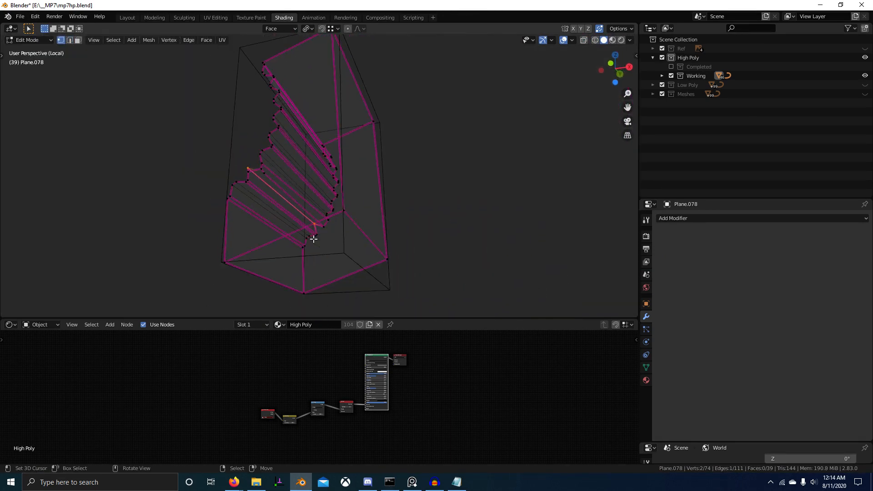
pyautogui.scroll(2, 252, 238)
pyautogui.moveTo(252, 238); pyautogui.dragTo(285, 250, button='middle')
pyautogui.press('KP_3')
pyautogui.press('KP_1')
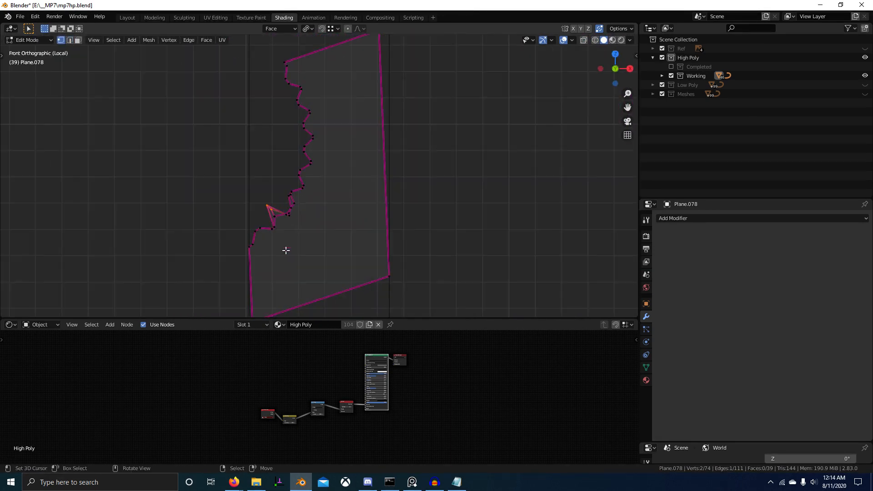
pyautogui.scroll(5, 330, 247)
pyautogui.keyDown('shift'); pyautogui.moveTo(343, 209); pyautogui.dragTo(359, 237, button='middle'); pyautogui.keyUp('shift')
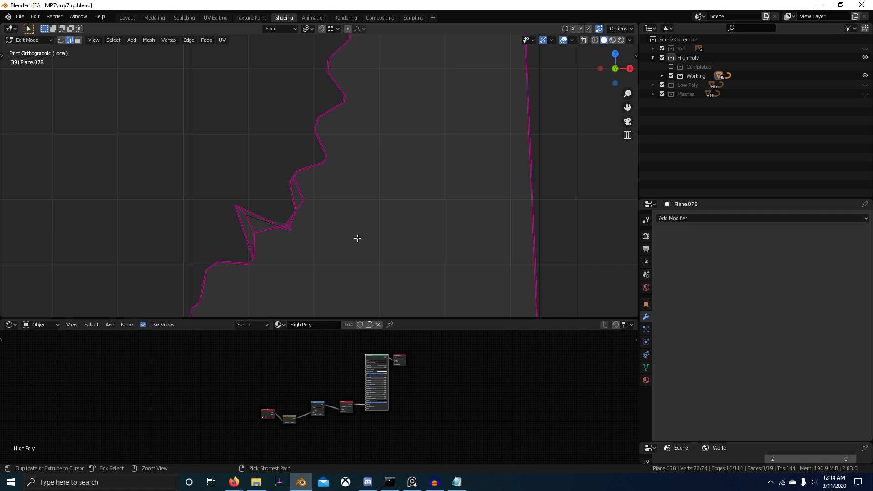
# Undo the cutter's edge creases, groove-bottom offset and original bevel, and leave the isolated view.
pyautogui.hotkey('ctrl', 'z')
pyautogui.hotkey('ctrl', 'z')
pyautogui.hotkey('ctrl', 'z')
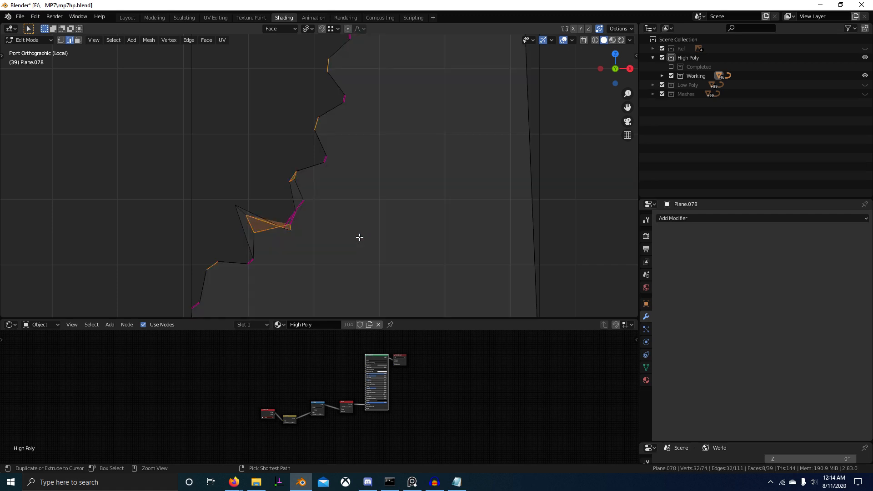
pyautogui.press('Tab')
pyautogui.press('KP_Divide')
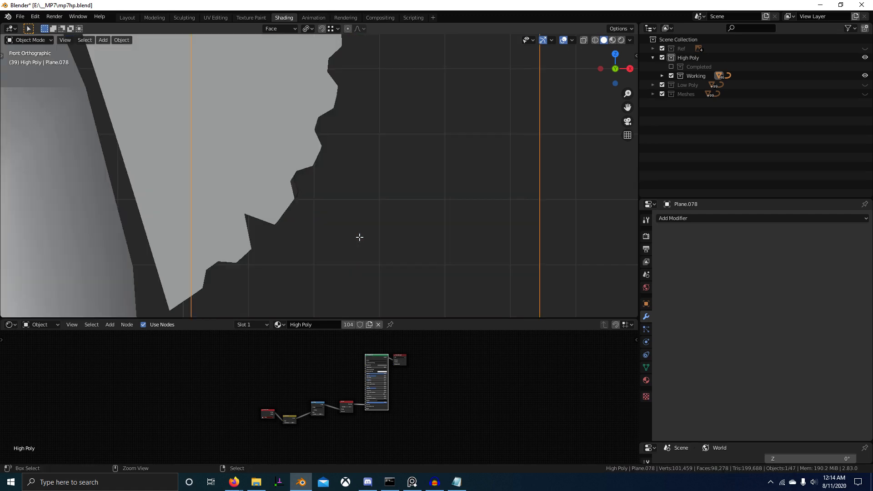
pyautogui.press('Tab')
pyautogui.press('Tab')
pyautogui.press('KP_Divide')
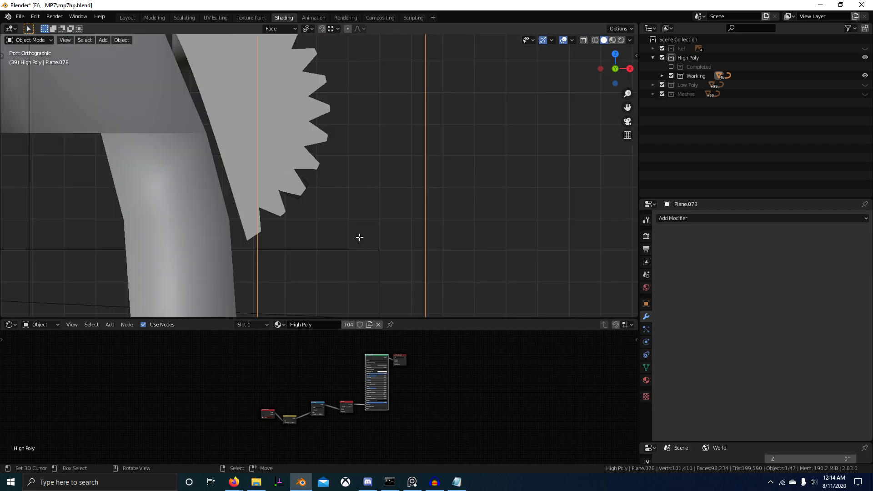
pyautogui.press('Tab')
pyautogui.scroll(3, 344, 219)
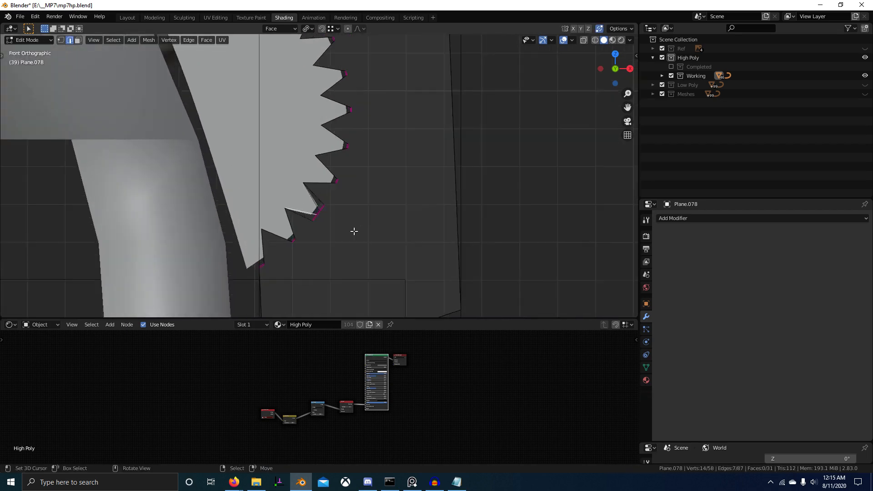
# Add the missed groove-bottom edge to the selection and bevel all groove-bottom edges by 0.0309 cm with one segment.
pyautogui.moveTo(348, 226); pyautogui.dragTo(200, 154, button='middle')
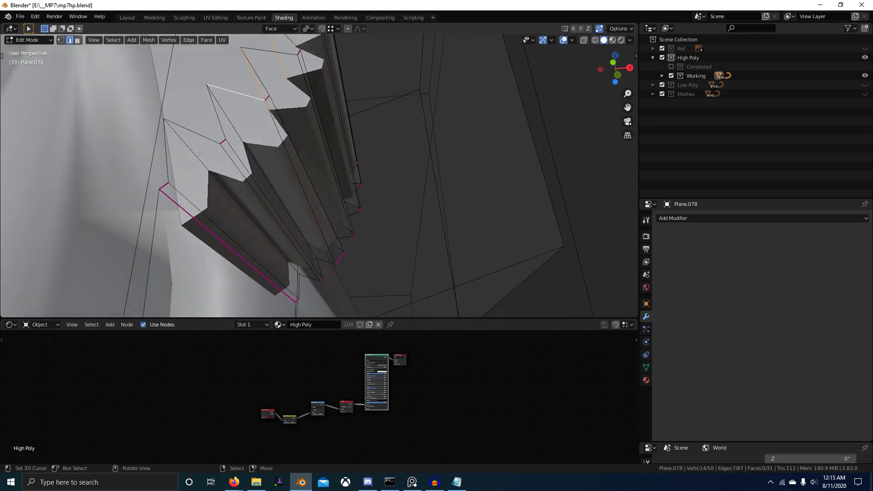
pyautogui.scroll(-3, 290, 218)
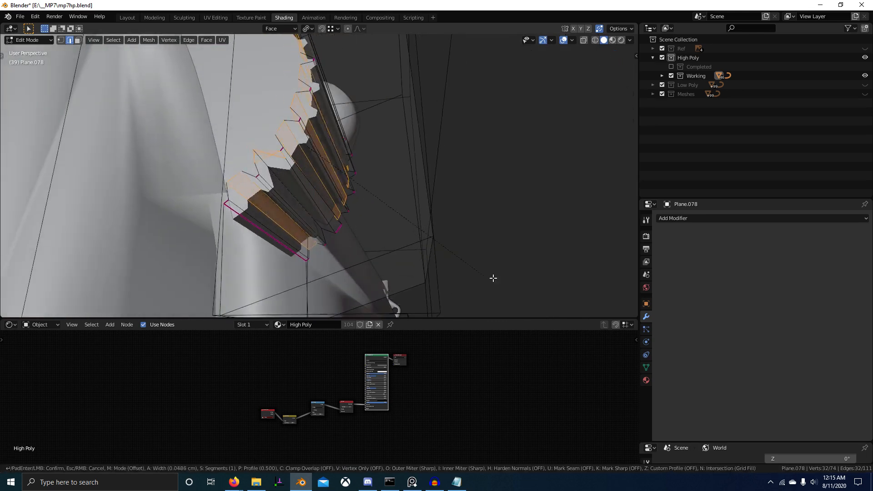
pyautogui.scroll(3, 313, 212)
pyautogui.moveTo(310, 211); pyautogui.dragTo(317, 219, button='middle')
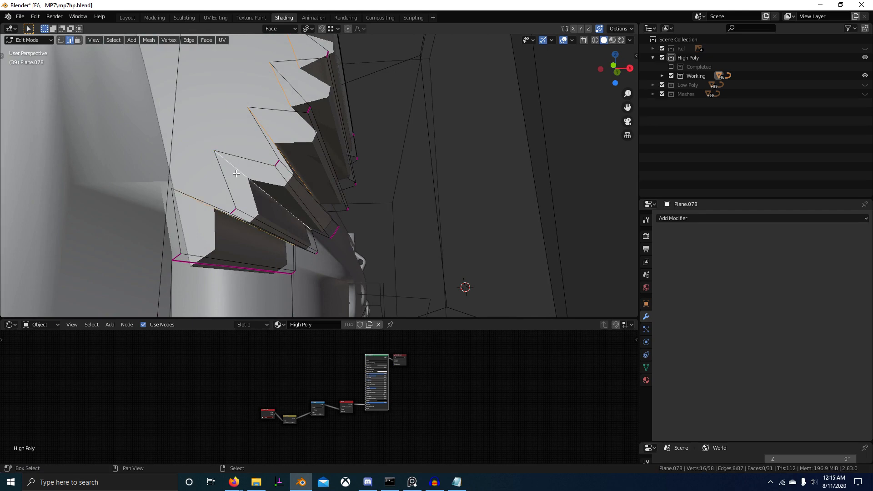
pyautogui.moveTo(237, 173); pyautogui.dragTo(345, 255, button='middle')
pyautogui.hotkey('ctrl', 'b')
pyautogui.click(337, 231)
# Shrink/fatten the beveled groove-bottom faces by about 0.027 cm and widen them with the Y axis locked.
pyautogui.scroll(-4, 337, 231)
pyautogui.press('KP_3')
pyautogui.press('KP_1')
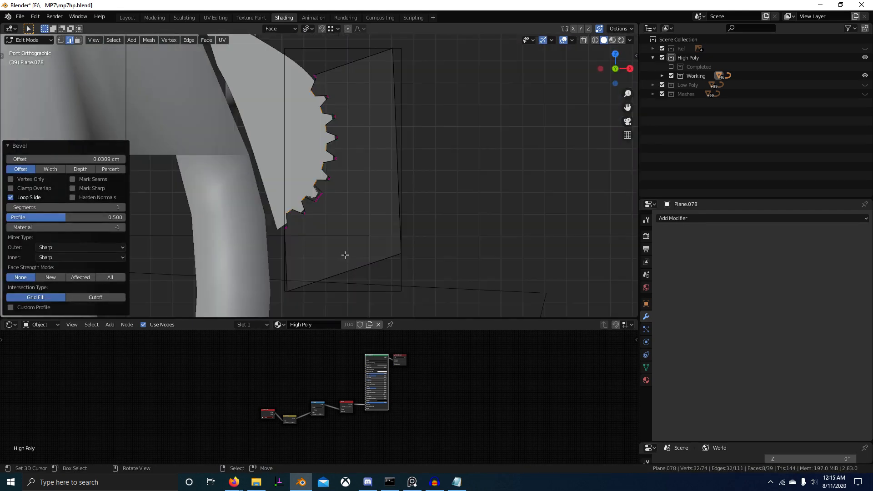
pyautogui.hotkey('alt', 's')
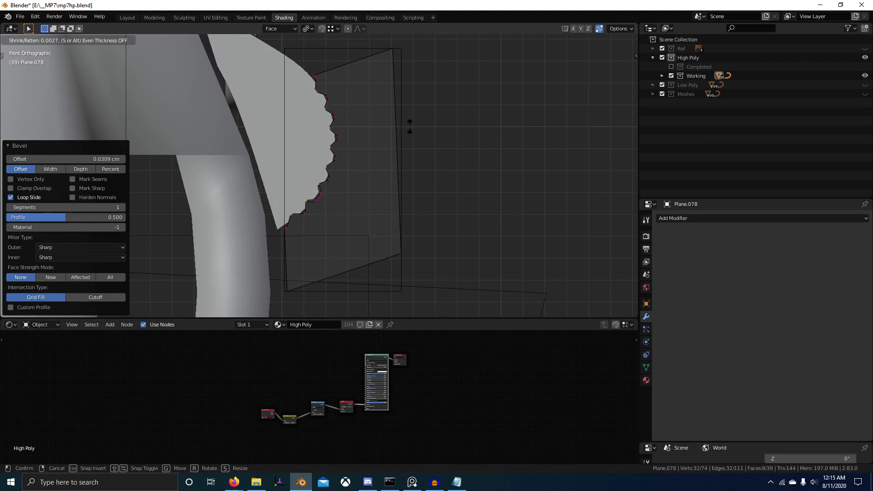
pyautogui.click(409, 126)
pyautogui.moveTo(409, 126); pyautogui.dragTo(438, 179, button='middle')
pyautogui.press('s')
pyautogui.press('y')
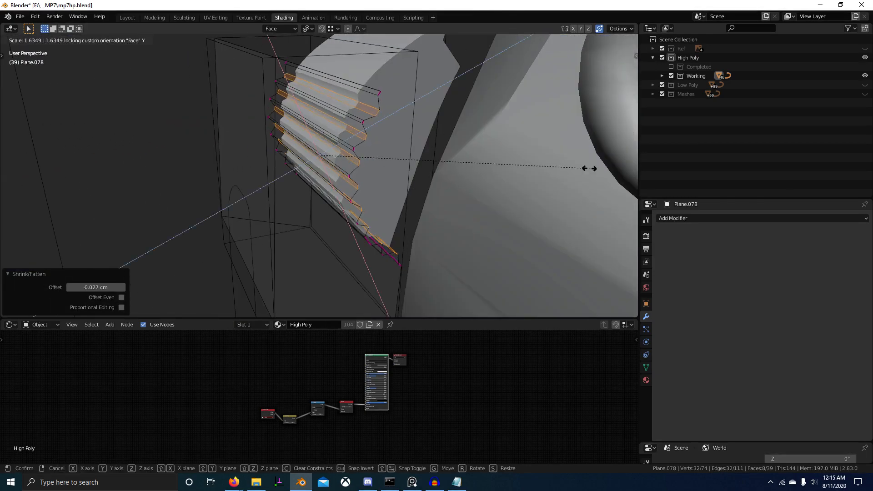
pyautogui.click(509, 171)
# Select the cutter's outer and groove edges and crease them with a factor of 1.
pyautogui.press('Tab')
pyautogui.moveTo(497, 181); pyautogui.dragTo(382, 201, button='middle')
pyautogui.press('Tab')
pyautogui.scroll(3, 369, 205)
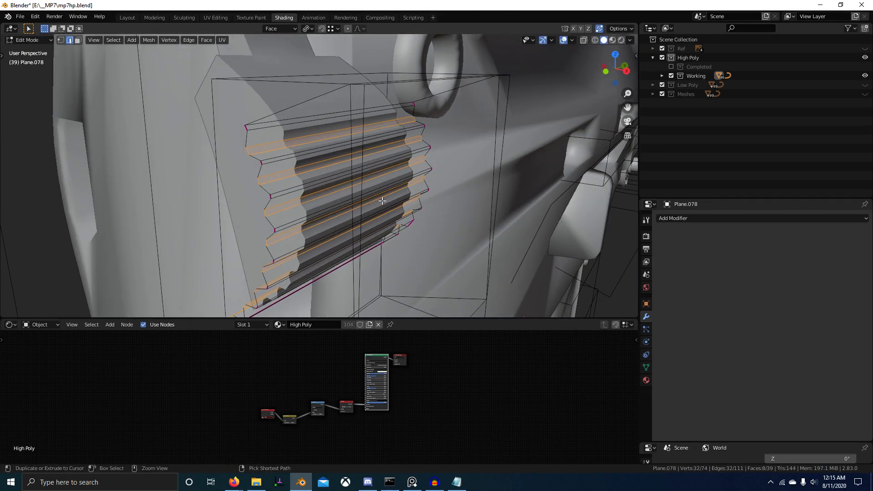
pyautogui.keyDown('ctrl'); pyautogui.click(382, 201); pyautogui.keyUp('ctrl')
pyautogui.hotkey('shift', 'e')
pyautogui.write('1')
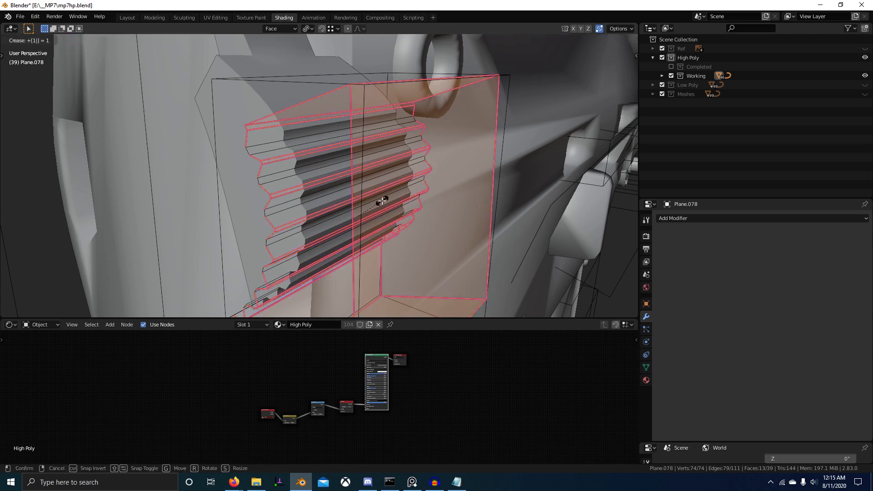
pyautogui.press('Return')
# Select the edges bordering the beveled groove bottoms and remove their crease.
pyautogui.keyDown('alt'); pyautogui.keyDown('shift'); pyautogui.rightClick(244, 151); pyautogui.keyUp('shift'); pyautogui.keyUp('alt')
pyautogui.moveTo(421, 197); pyautogui.dragTo(393, 179, button='middle')
pyautogui.keyDown('alt'); pyautogui.keyDown('shift'); pyautogui.rightClick(336, 156); pyautogui.keyUp('shift'); pyautogui.keyUp('alt')
pyautogui.hotkey('shift', 'e')
pyautogui.write('1')
pyautogui.press('Return')
pyautogui.press('Tab')
# Add a level 2 Subdivision modifier to the cutter to round its grooves.
pyautogui.scroll(-3, 311, 190)
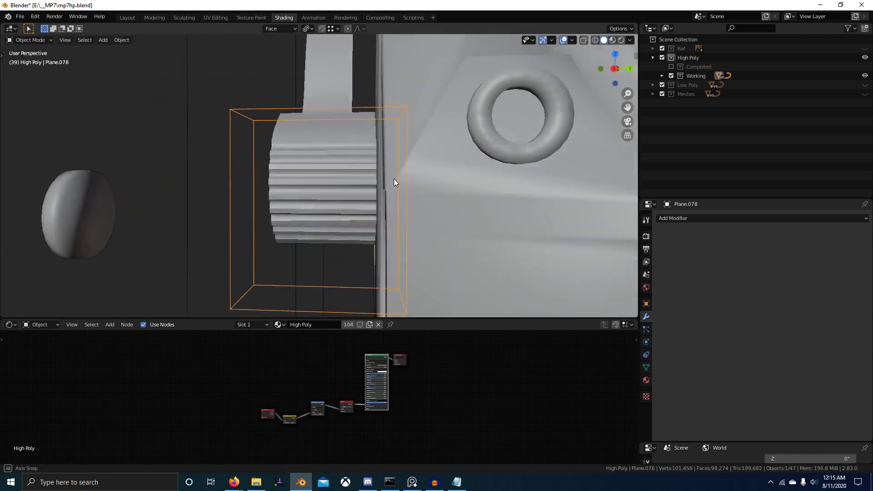
pyautogui.scroll(1, 322, 207)
pyautogui.hotkey('ctrl', '2')
pyautogui.moveTo(323, 208); pyautogui.dragTo(359, 234, button='middle')
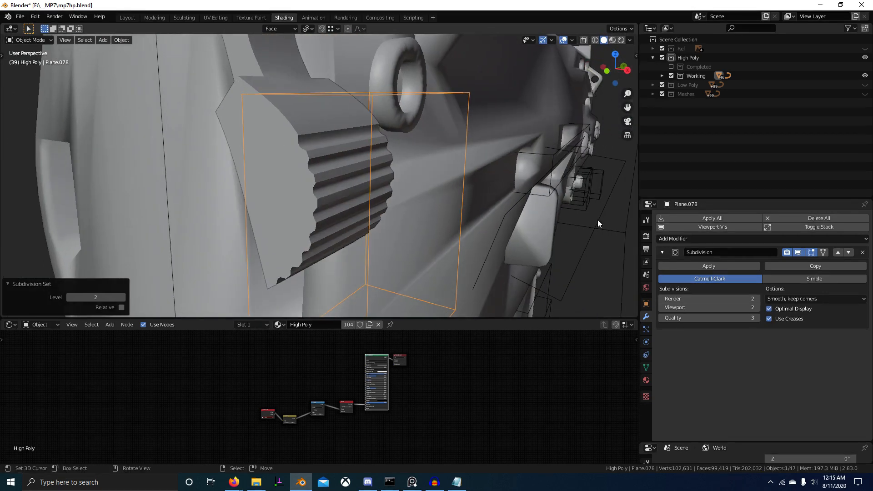
# Select the rear lever and apply its Subdivision and Boolean Difference modifiers.
pyautogui.scroll(-3, 317, 162)
pyautogui.keyDown('shift'); pyautogui.click(287, 132); pyautogui.keyUp('shift')
pyautogui.press('ctrl+KP_Subtract')
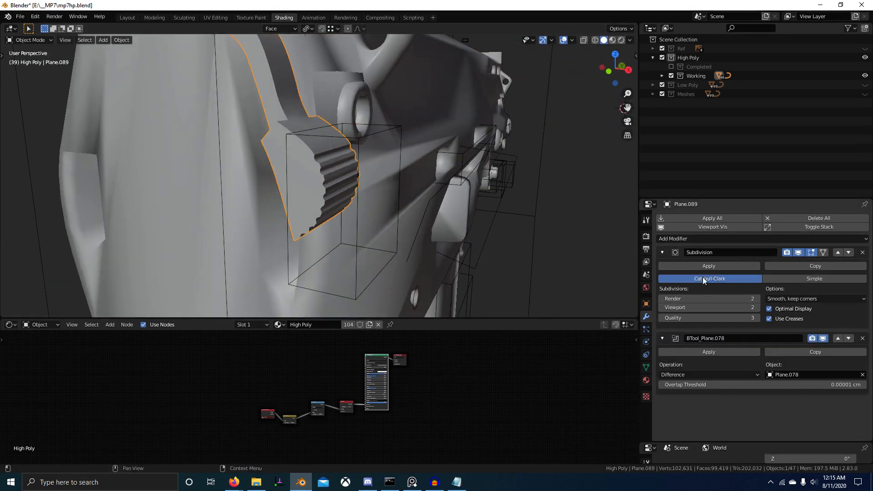
pyautogui.click(713, 266)
pyautogui.click(714, 266)
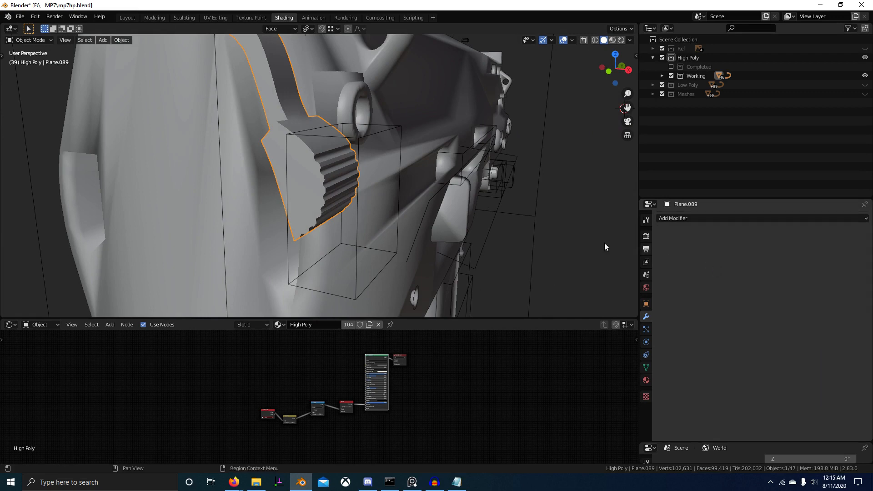
# Select the lever's sharp edges at 30° sharpness and mark them sharp.
pyautogui.press('Tab')
pyautogui.press('q')
pyautogui.click(345, 190)
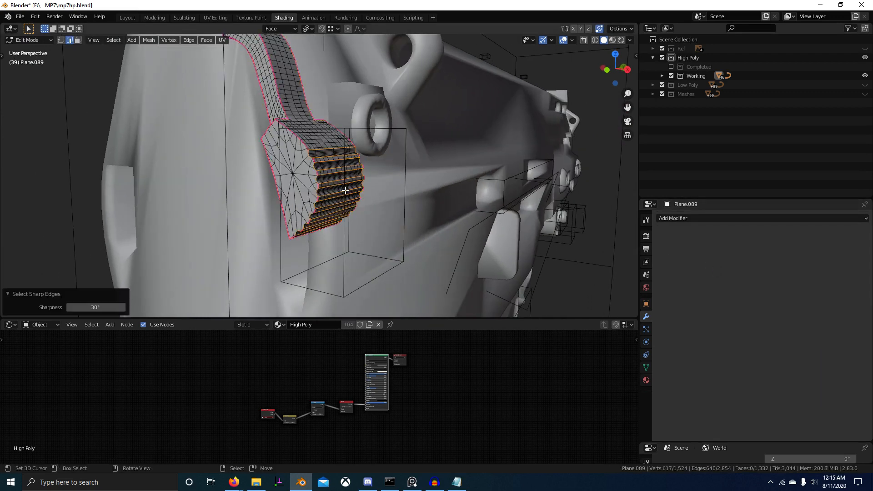
pyautogui.hotkey('ctrl', 'e')
pyautogui.click(349, 195)
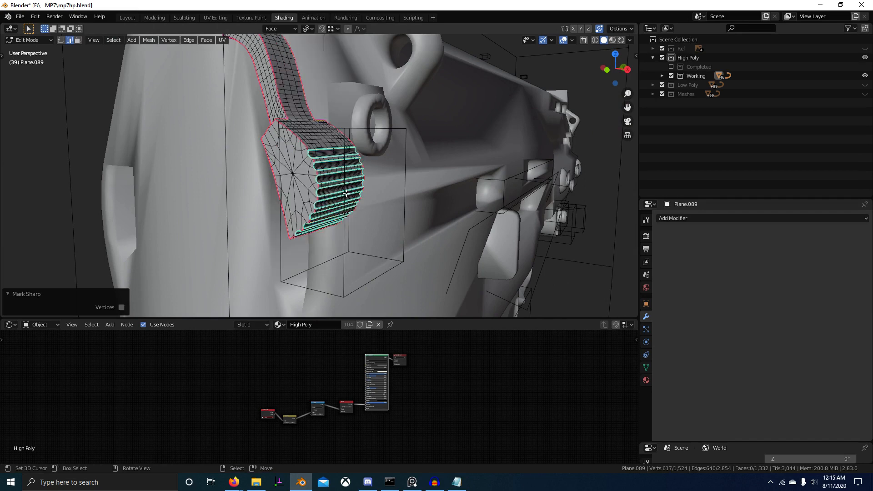
pyautogui.press('Tab')
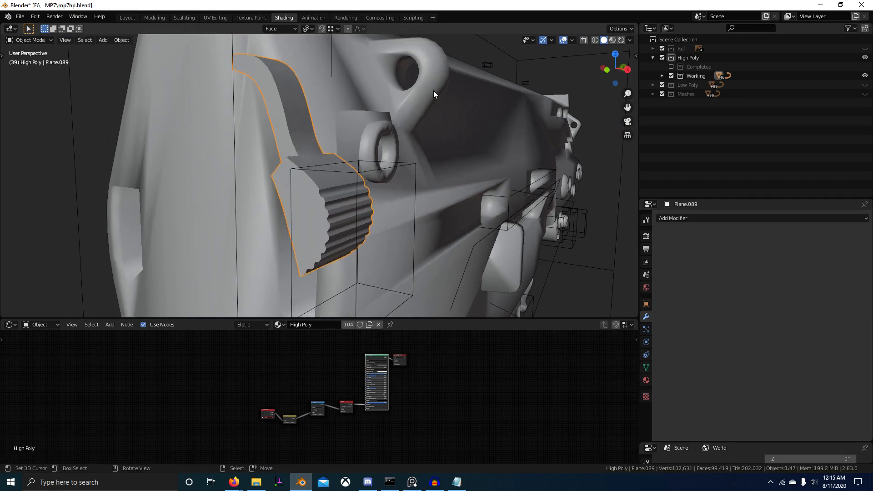
# Isolate the lever in rendered shading and add a vertex color layer named Bev.
pyautogui.press('KP_Divide')
pyautogui.click(621, 40)
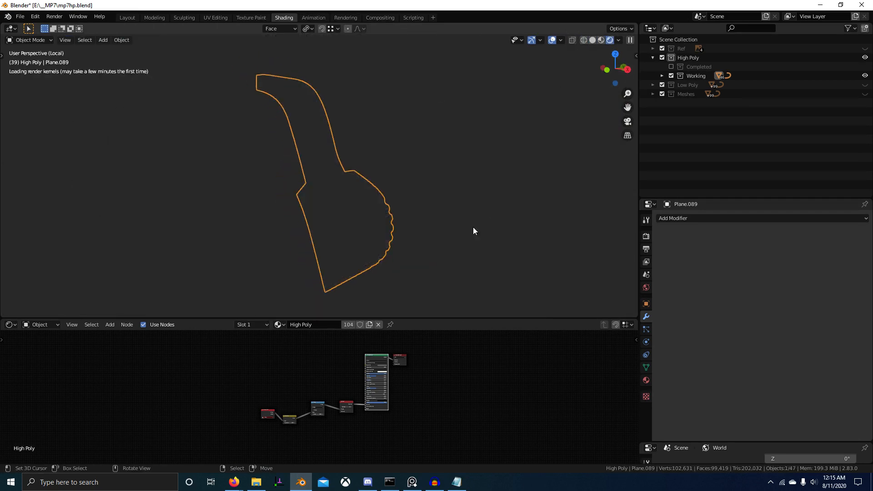
pyautogui.moveTo(563, 313); pyautogui.dragTo(623, 314, button='middle')
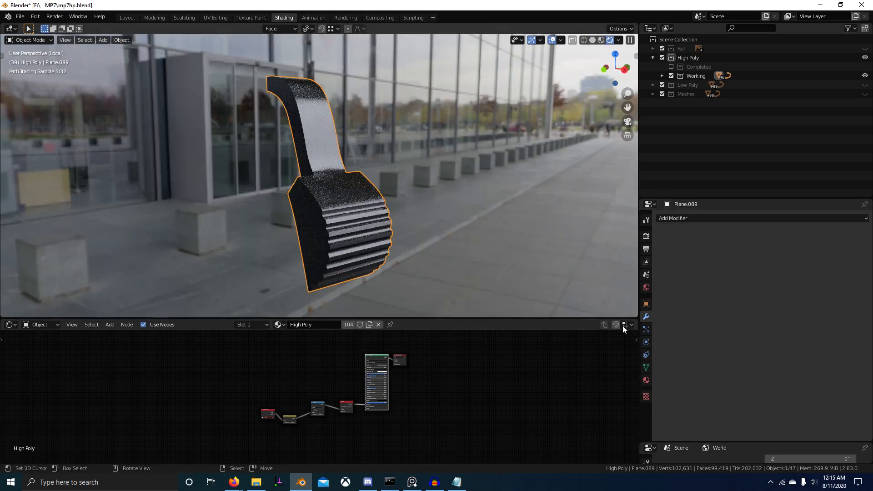
pyautogui.click(646, 367)
pyautogui.click(865, 365)
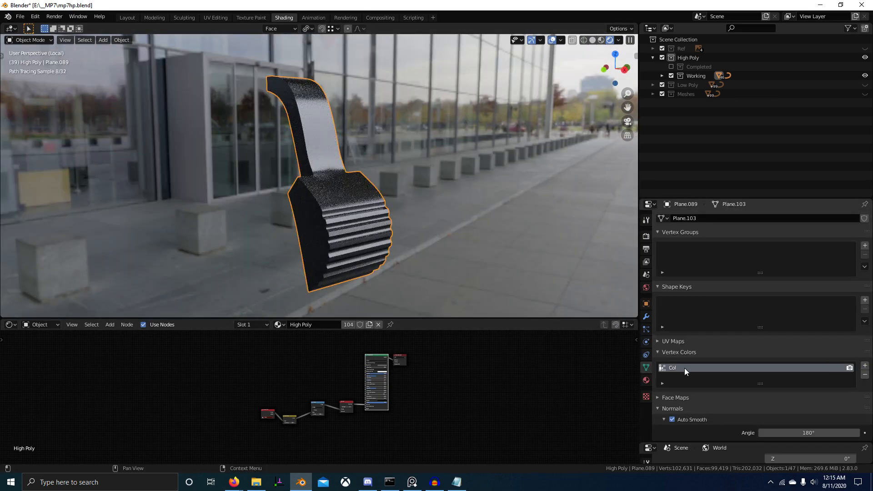
pyautogui.write('Bev')
# Fill the lever's Bev vertex color layer with black in Vertex Paint mode and inspect the ridges.
pyautogui.hotkey('ctrl', 'Tab')
pyautogui.click(402, 195)
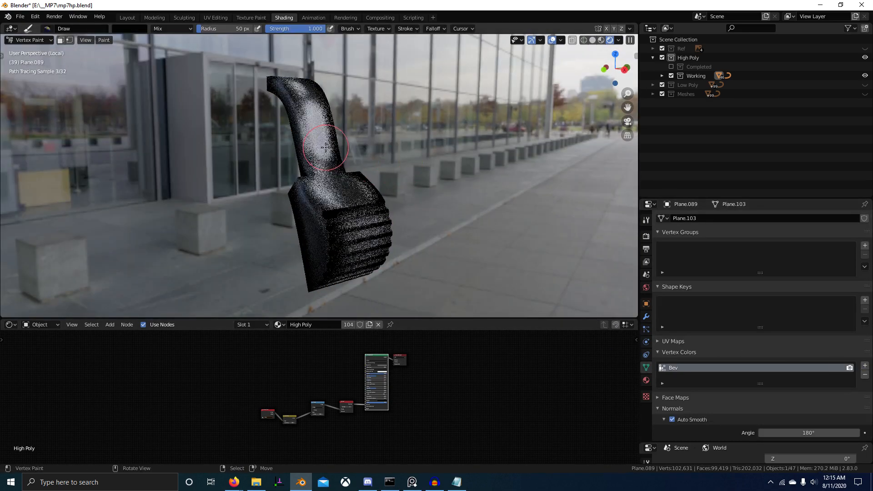
pyautogui.hotkey('shift', 'k')
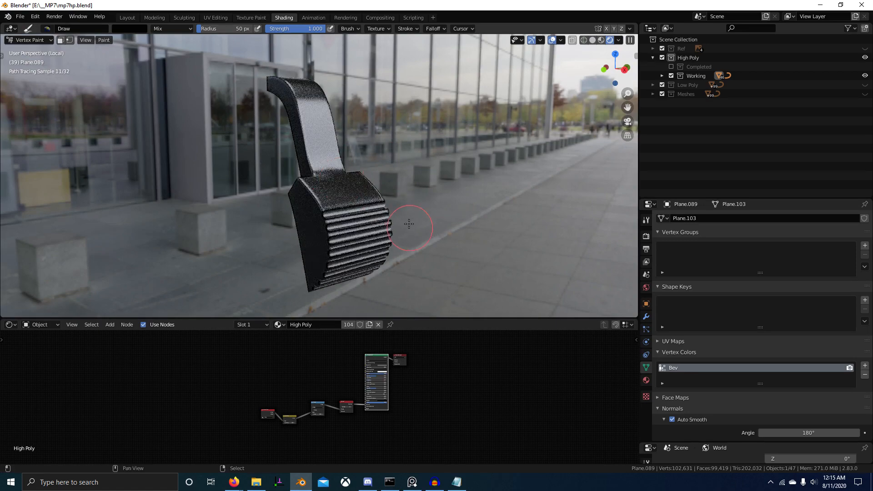
pyautogui.moveTo(409, 224)
pyautogui.keyDown('shift'); pyautogui.mouseDown(button='middle')
pyautogui.moveTo(384, 186)
pyautogui.moveTo(381, 158)
pyautogui.mouseUp(button='middle'); pyautogui.keyUp('shift')
pyautogui.scroll(3, 380, 159)
pyautogui.moveTo(380, 158); pyautogui.dragTo(393, 158, button='middle')
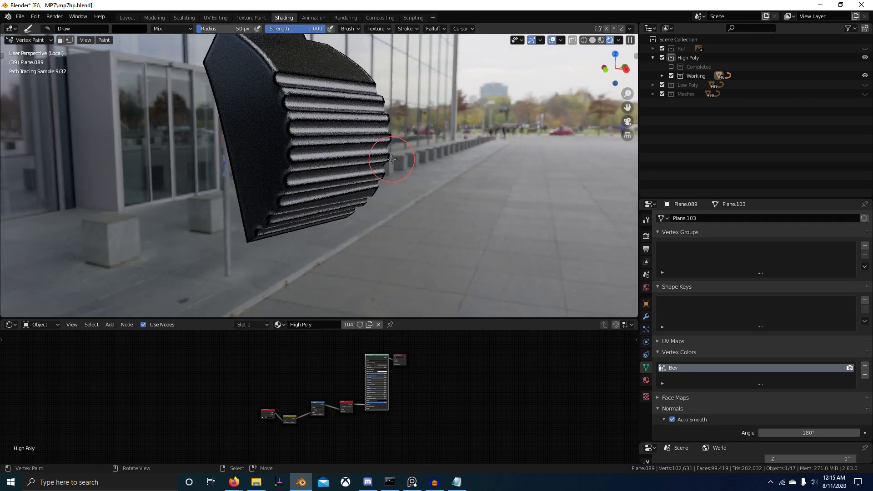
# Recalculate the normals of the lever's entire mesh.
pyautogui.press('Tab')
pyautogui.press('a')
pyautogui.hotkey('shift', 'n')
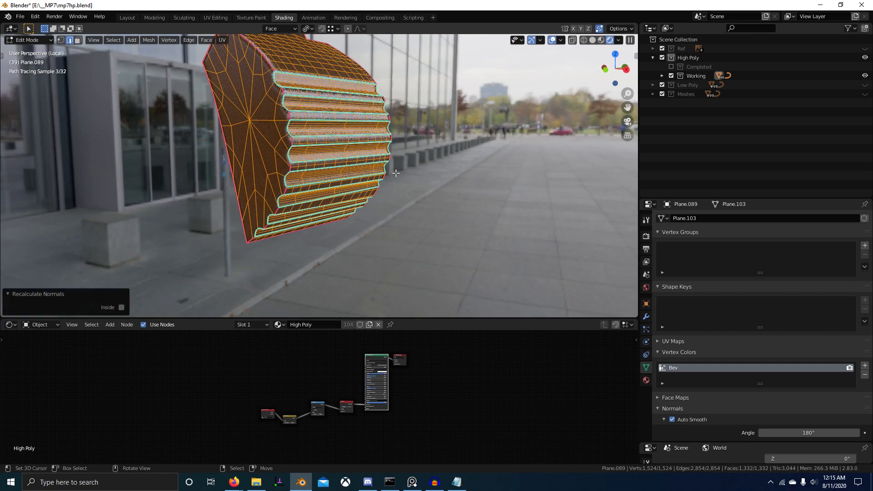
# Return to Object Mode, deselect the lever and examine its ridged thumb pad from several angles.
pyautogui.hotkey('ctrl', 'Tab')
pyautogui.click(400, 233)
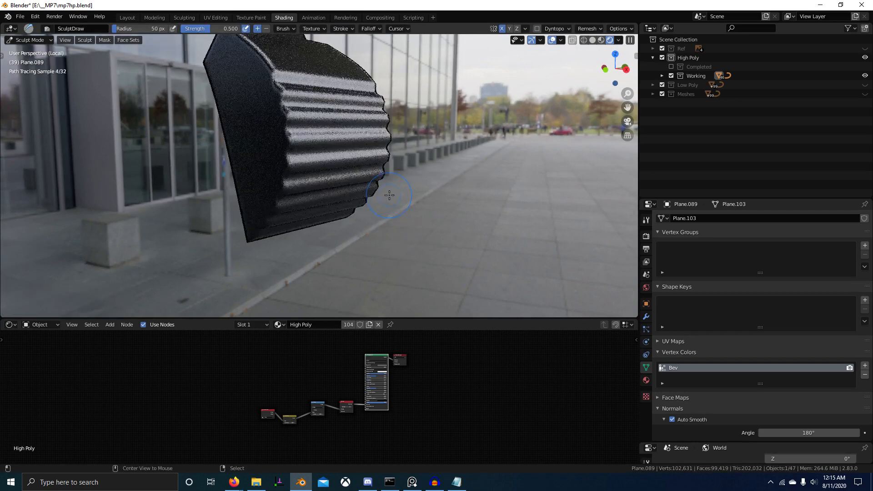
pyautogui.scroll(-3, 384, 194)
pyautogui.moveTo(384, 195)
pyautogui.mouseDown(button='middle')
pyautogui.moveTo(380, 208)
pyautogui.moveTo(379, 201)
pyautogui.mouseUp(button='middle')
pyautogui.hotkey('ctrl', 'Tab')
pyautogui.click(380, 141)
pyautogui.moveTo(380, 111)
pyautogui.mouseDown(button='middle')
pyautogui.moveTo(319, 159)
pyautogui.moveTo(339, 168)
pyautogui.moveTo(387, 152)
pyautogui.mouseUp(button='middle')
pyautogui.hotkey('ctrl', 'Tab')
pyautogui.click(173, 178)
pyautogui.hotkey('alt', 'a')
pyautogui.moveTo(303, 179); pyautogui.dragTo(262, 195, button='middle')
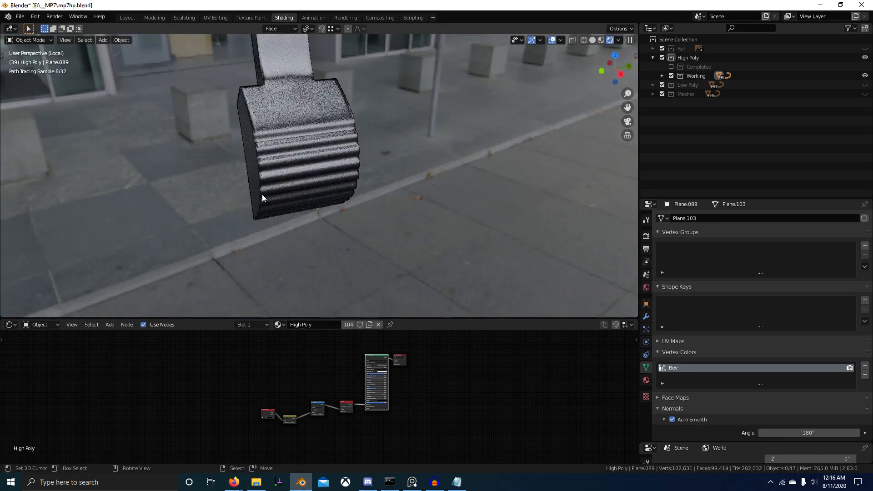
# Leave the isolated view, move the lever to the Completed collection and look over the remaining gun parts.
pyautogui.press('/')
pyautogui.scroll(-1, 305, 187)
pyautogui.click(303, 155)
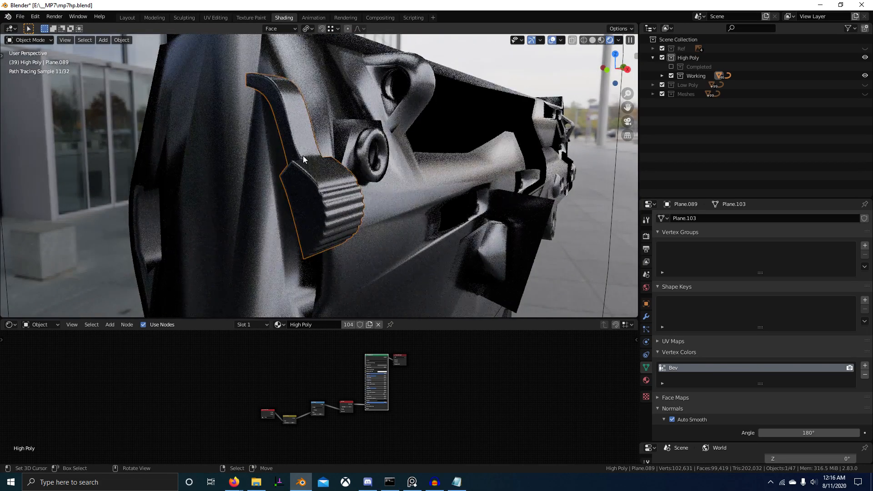
pyautogui.press('m')
pyautogui.moveTo(296, 156)
pyautogui.click(351, 168)
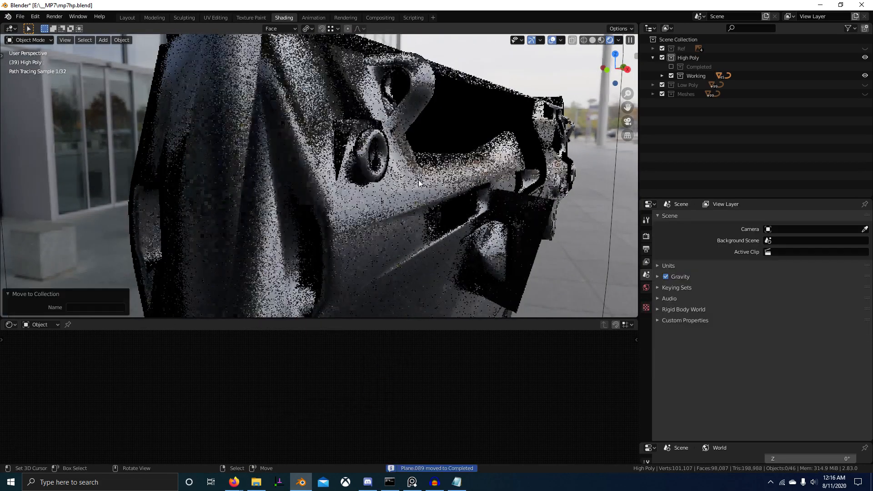
pyautogui.moveTo(359, 182); pyautogui.dragTo(210, 120, button='middle')
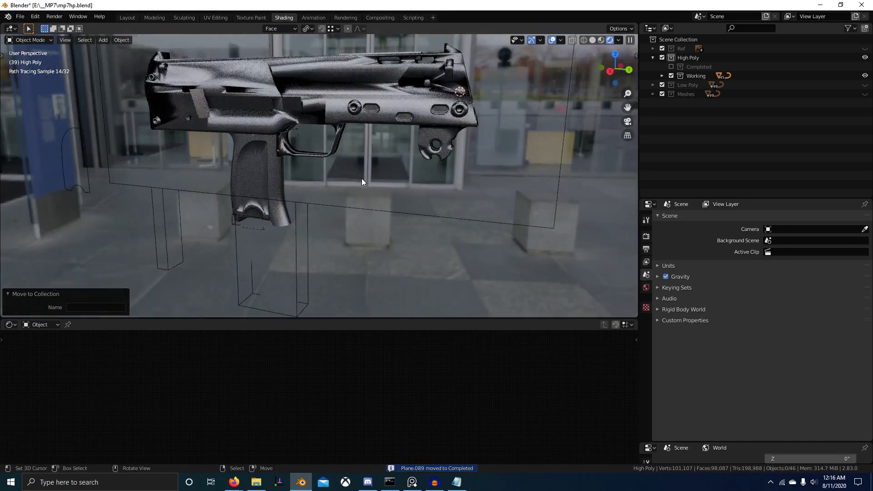
pyautogui.moveTo(361, 178); pyautogui.dragTo(329, 239, button='middle')
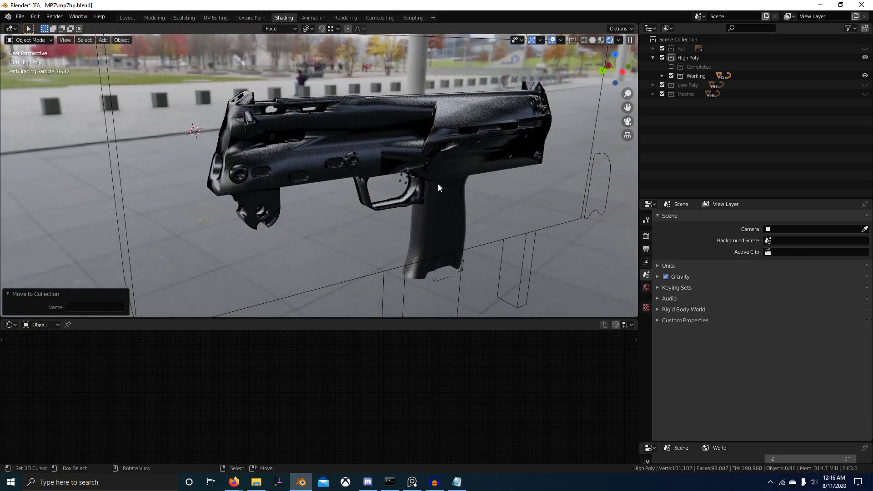
# Move the small pin parts inside the trigger guard to the High Poly collection.
pyautogui.moveTo(438, 184); pyautogui.dragTo(321, 152, button='middle')
pyautogui.scroll(3, 321, 151)
pyautogui.rightClick(314, 141)
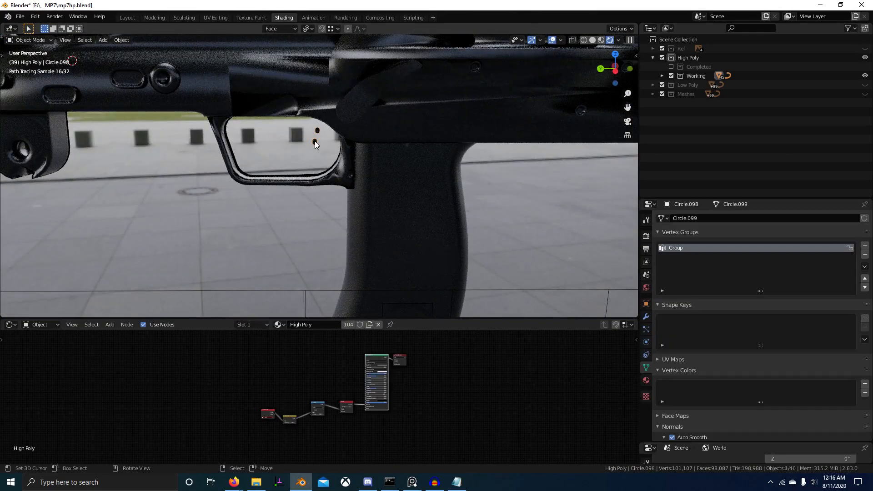
pyautogui.press('m')
pyautogui.moveTo(318, 141)
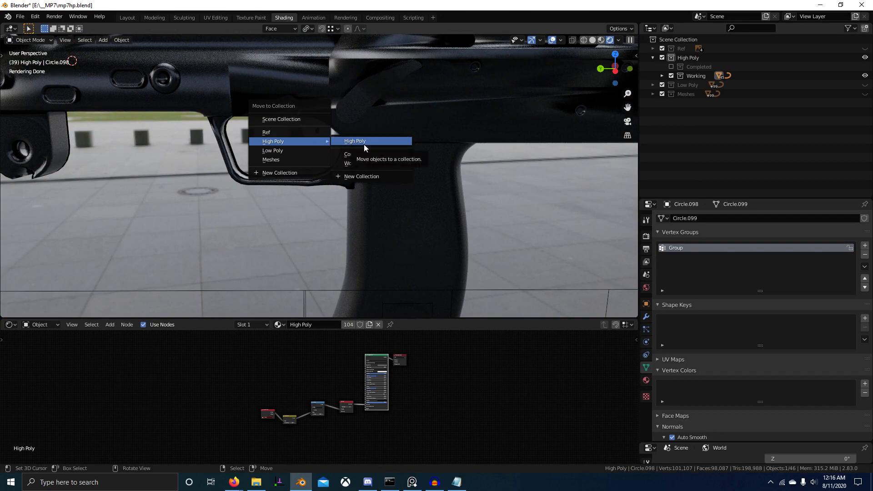
pyautogui.click(364, 144)
# Move the small double-ring part on the lower rear receiver to the Completed collection.
pyautogui.moveTo(470, 188); pyautogui.dragTo(342, 200, button='middle')
pyautogui.click(331, 176)
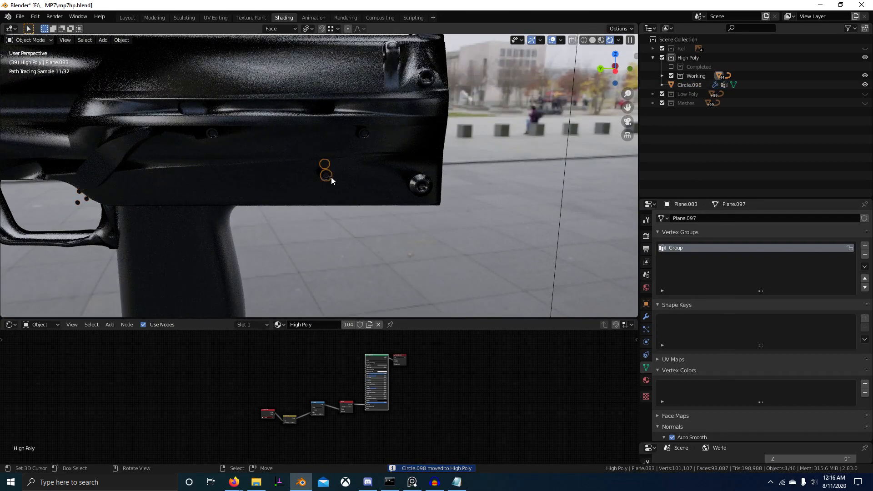
pyautogui.press('m')
pyautogui.moveTo(331, 176)
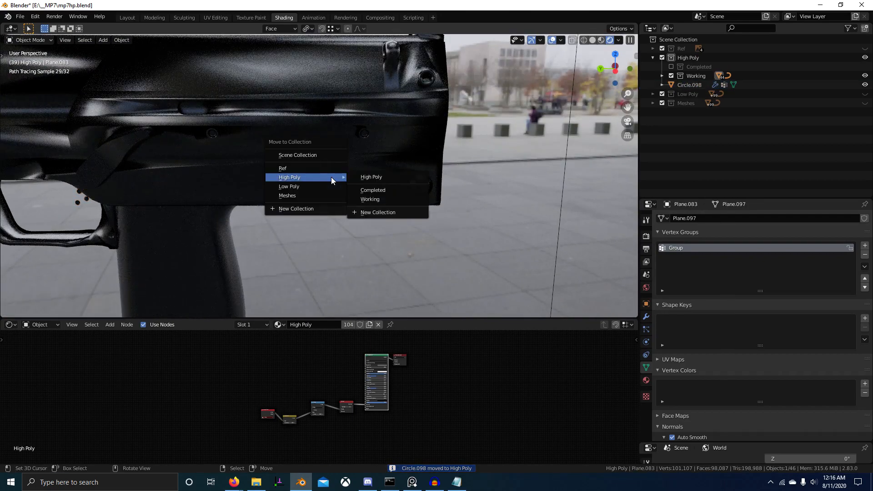
pyautogui.click(378, 190)
# Move the small pin parts near the trigger guard to the Completed collection.
pyautogui.click(78, 201)
pyautogui.press('m')
pyautogui.moveTo(83, 201)
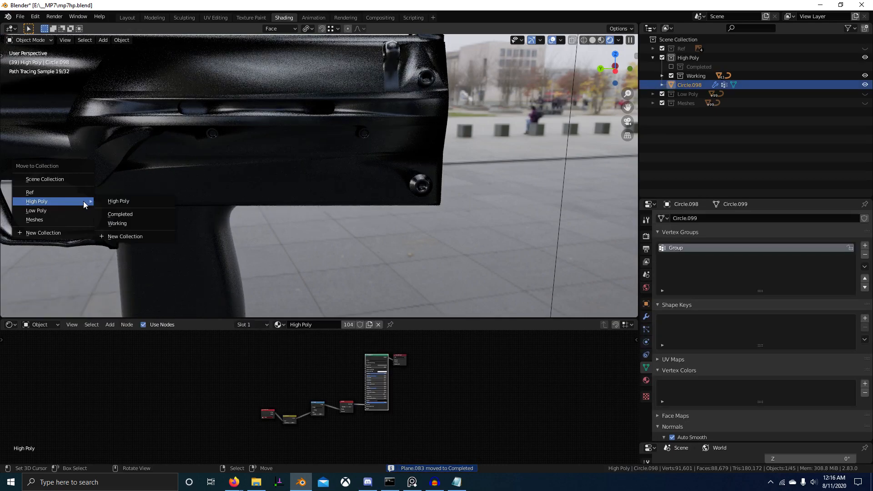
pyautogui.click(127, 215)
pyautogui.moveTo(351, 173); pyautogui.dragTo(314, 227, button='middle')
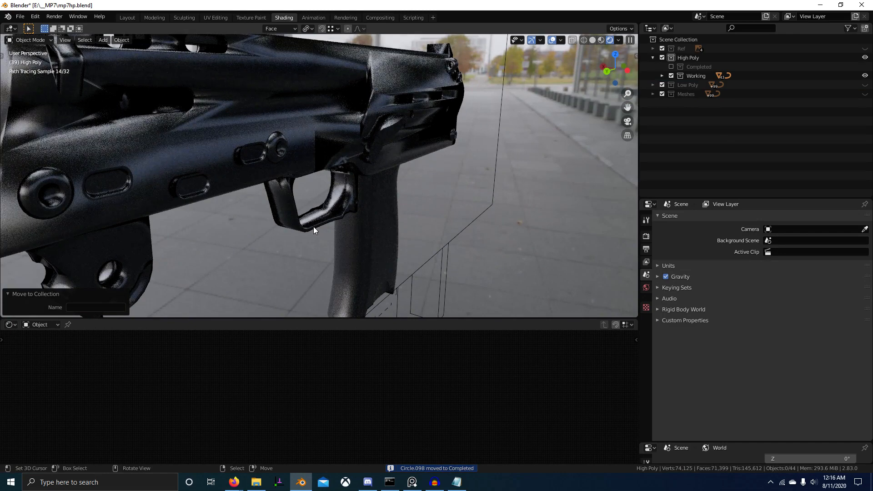
# Switch the viewport to Solid shading and bring the grip's recessed side into view.
pyautogui.press('z')
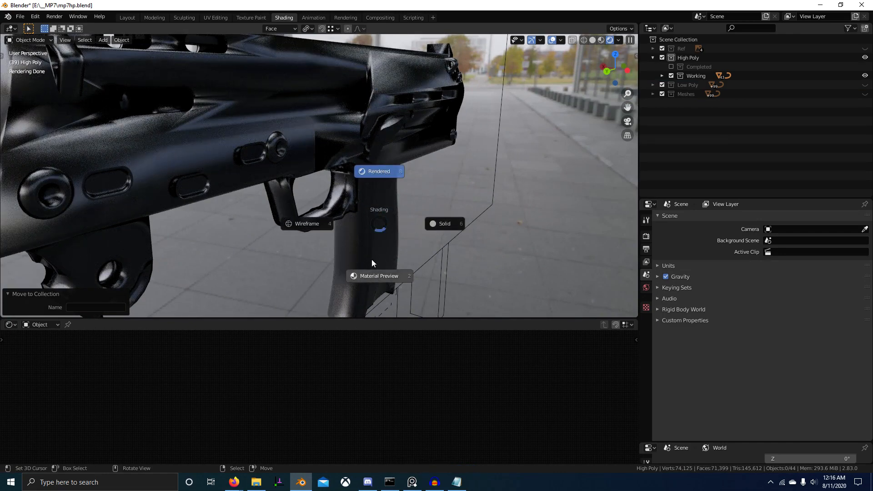
pyautogui.click(490, 220)
pyautogui.scroll(-6, 409, 228)
pyautogui.scroll(6, 419, 223)
pyautogui.moveTo(409, 228)
pyautogui.mouseDown(button='middle')
pyautogui.moveTo(505, 224)
pyautogui.moveTo(512, 244)
pyautogui.moveTo(398, 184)
pyautogui.mouseUp(button='middle')
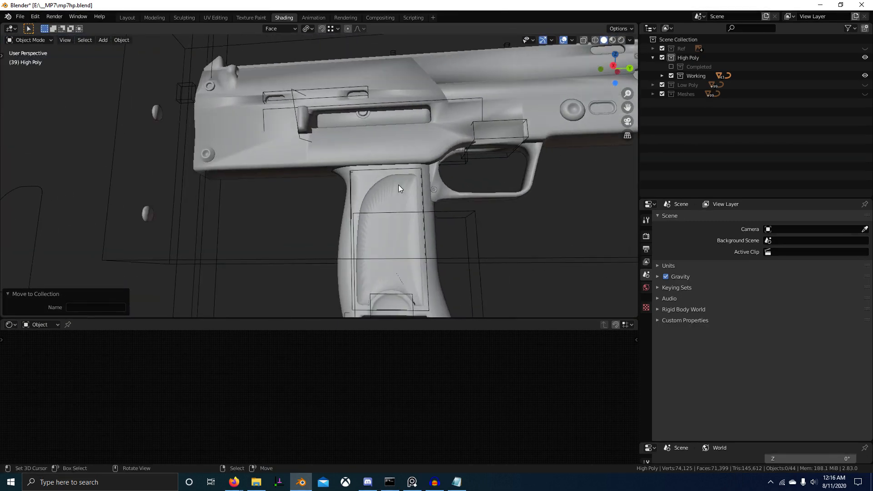
# Select the grip body and the curve cutter of its recessed panel in turn to inspect them, and clear the selection.
pyautogui.click(398, 184)
pyautogui.rightClick(364, 181)
pyautogui.click(356, 185)
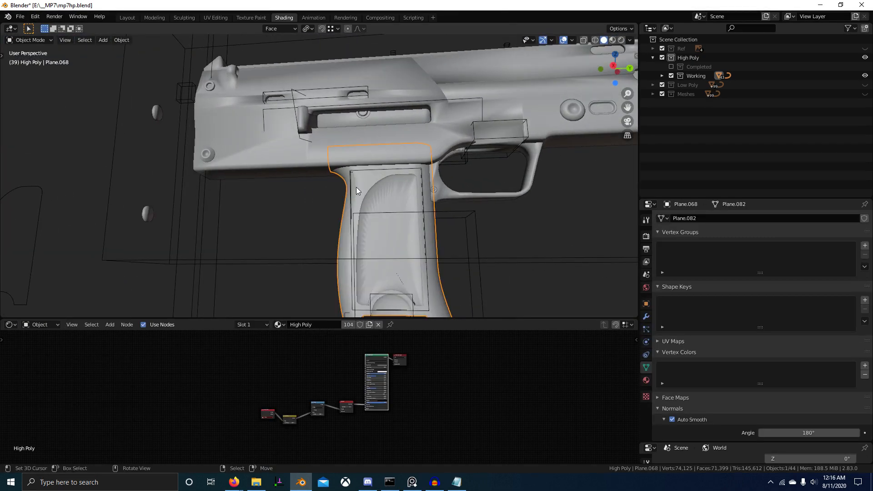
pyautogui.rightClick(351, 187)
pyautogui.press('w')
pyautogui.moveTo(362, 207)
pyautogui.mouseDown(button='middle')
pyautogui.moveTo(386, 217)
pyautogui.moveTo(384, 277)
pyautogui.moveTo(375, 208)
pyautogui.moveTo(341, 214)
pyautogui.mouseUp(button='middle')
pyautogui.click(386, 218)
pyautogui.hotkey('alt', 'a')
# Show the Ref collection's images behind the grip in a right-side wireframe view.
pyautogui.scroll(3, 384, 276)
pyautogui.press('KP_3')
pyautogui.hotkey('shift', 'z')
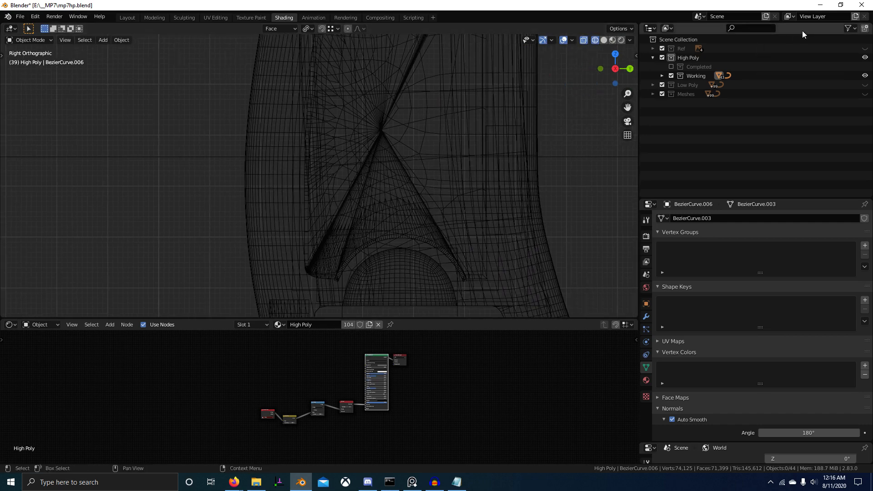
pyautogui.click(865, 48)
pyautogui.click(865, 49)
pyautogui.click(865, 49)
pyautogui.keyDown('shift'); pyautogui.moveTo(362, 213); pyautogui.dragTo(247, 256, button='middle'); pyautogui.keyUp('shift')
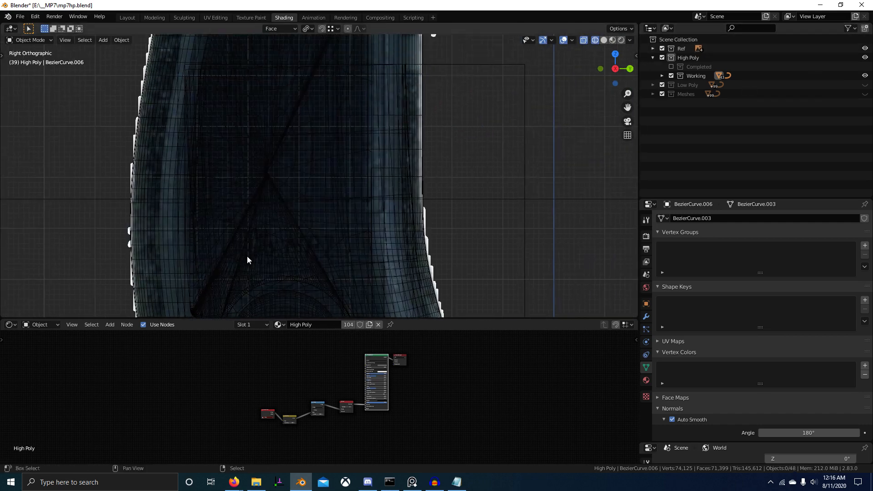
pyautogui.scroll(-4, 359, 164)
# Turn off viewport display of the grip's Triangulate, Subdivision and four BTool boolean modifiers.
pyautogui.click(367, 165)
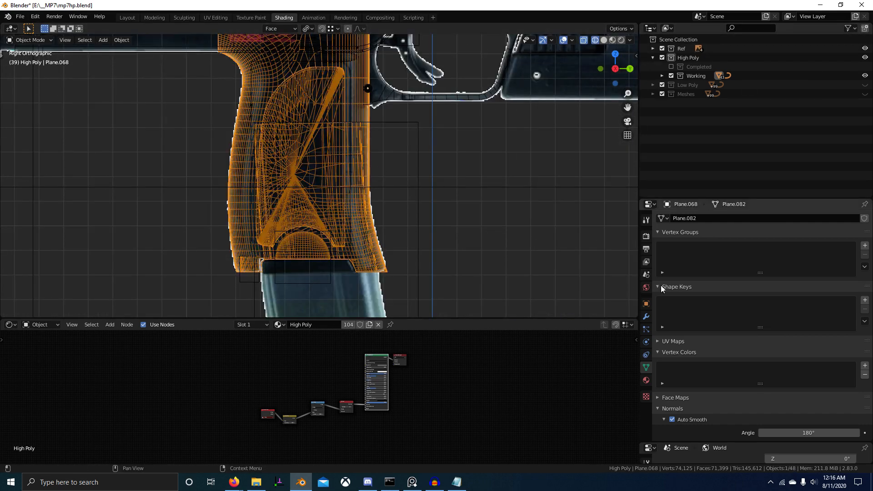
pyautogui.click(646, 316)
pyautogui.click(799, 284)
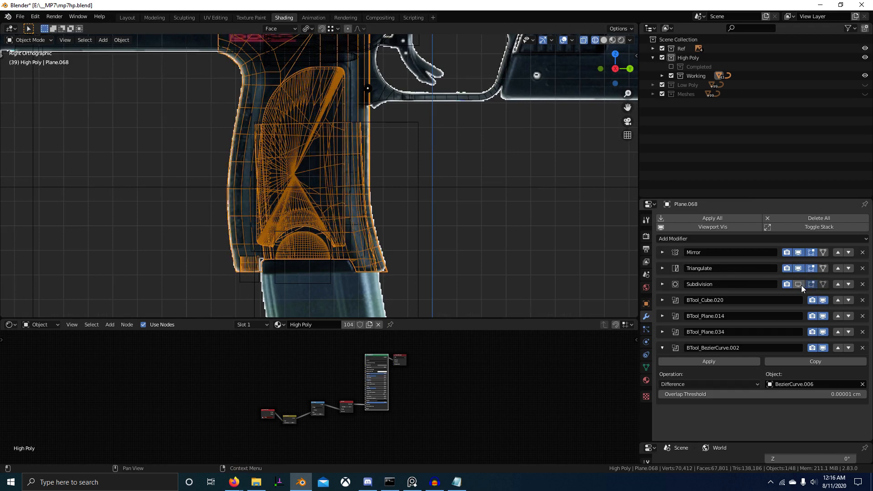
pyautogui.click(797, 269)
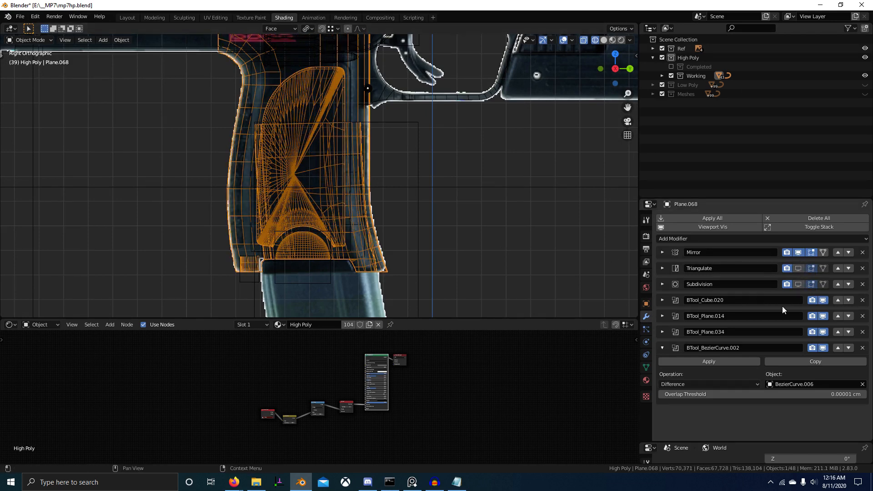
pyautogui.keyDown('shift'); pyautogui.moveTo(344, 203); pyautogui.dragTo(355, 235, button='middle'); pyautogui.keyUp('shift')
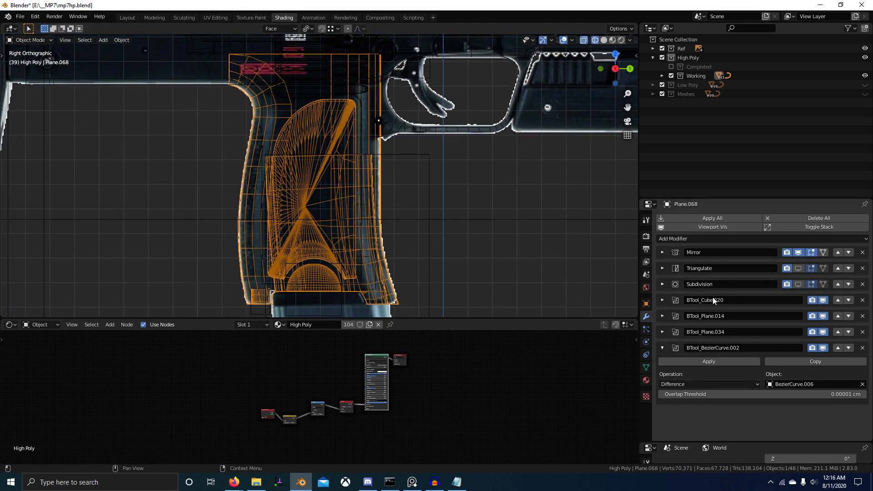
pyautogui.click(823, 301)
pyautogui.click(823, 316)
pyautogui.click(823, 347)
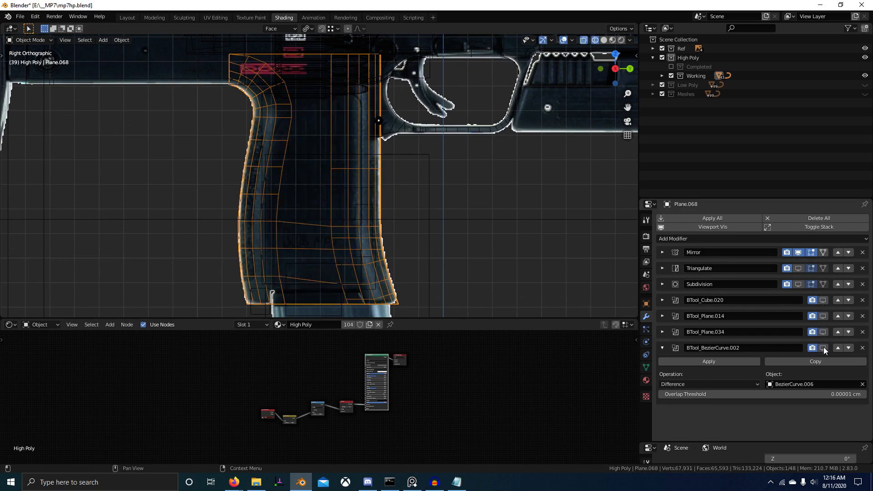
# Add a mesh circle with 24 vertices.
pyautogui.keyDown('shift'); pyautogui.moveTo(363, 234); pyautogui.dragTo(384, 213, button='middle'); pyautogui.keyUp('shift')
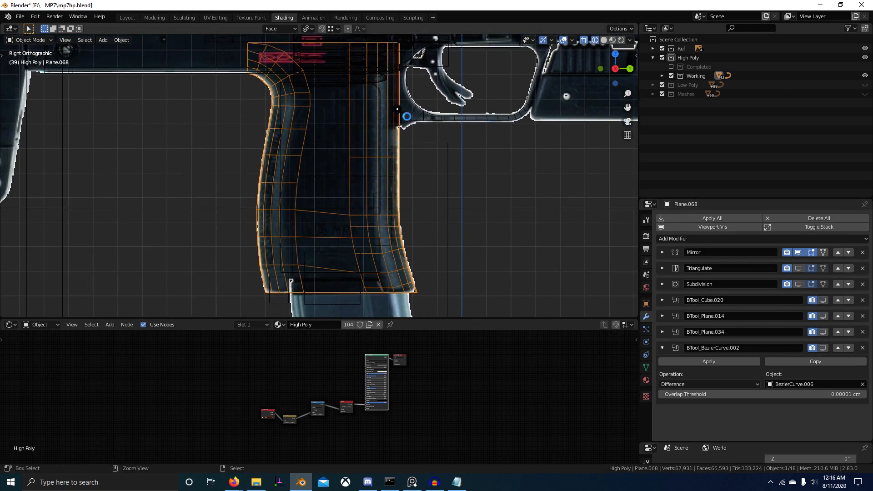
pyautogui.scroll(3, 353, 115)
pyautogui.keyDown('shift'); pyautogui.moveTo(353, 115); pyautogui.dragTo(353, 177, button='middle'); pyautogui.keyUp('shift')
pyautogui.scroll(3, 352, 178)
pyautogui.scroll(-3, 356, 176)
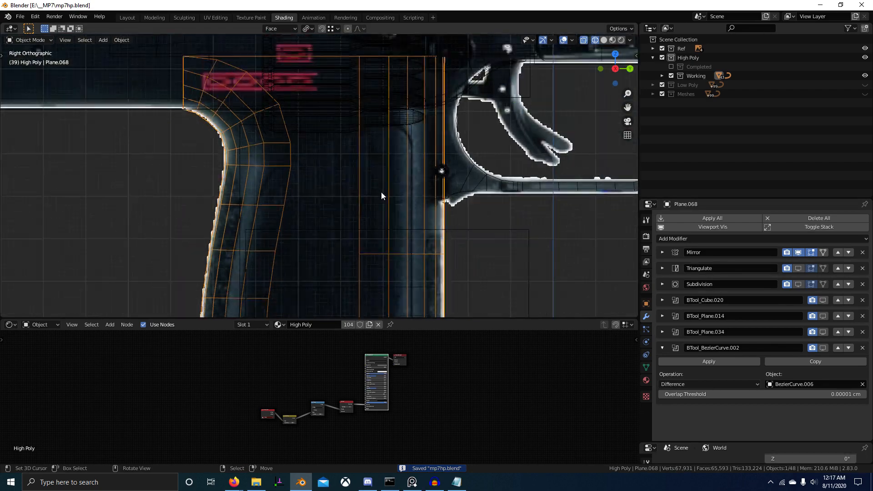
pyautogui.hotkey('shift', 'a')
pyautogui.moveTo(395, 194)
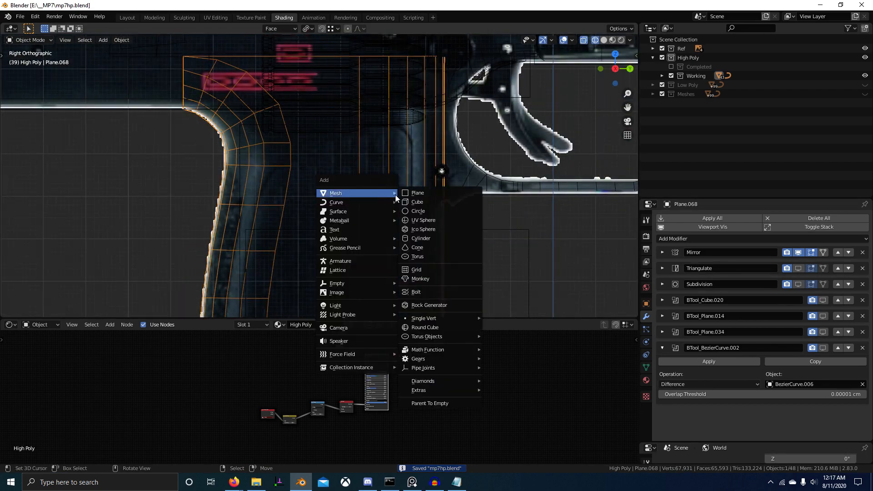
pyautogui.click(431, 211)
pyautogui.scroll(-5, 341, 236)
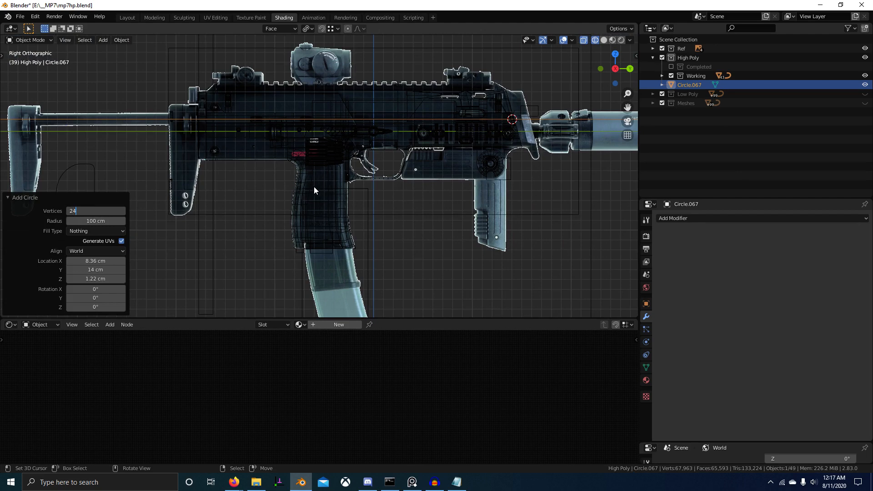
pyautogui.press('Return')
# Rotate the new circle 90° about Y and clear its location to the world origin.
pyautogui.scroll(-5, 377, 200)
pyautogui.write('ry')
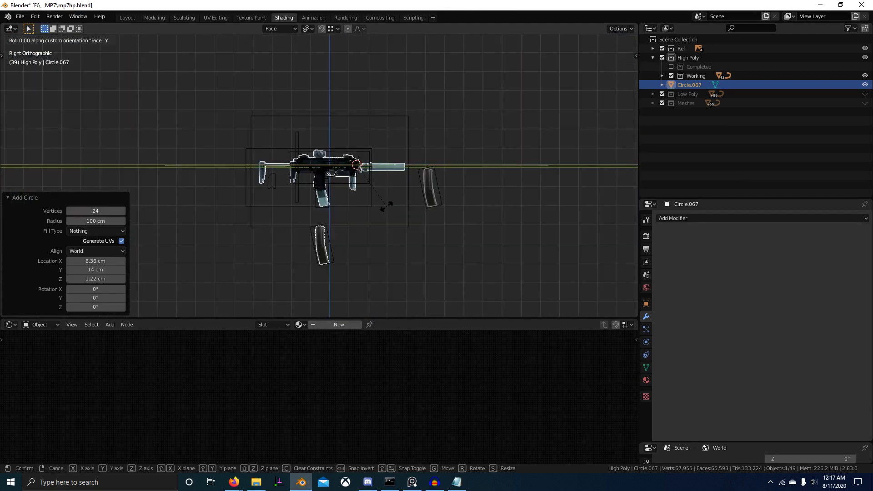
pyautogui.write('90')
pyautogui.click(514, 245)
pyautogui.press('s')
pyautogui.rightClick(503, 241)
pyautogui.hotkey('alt', 'g')
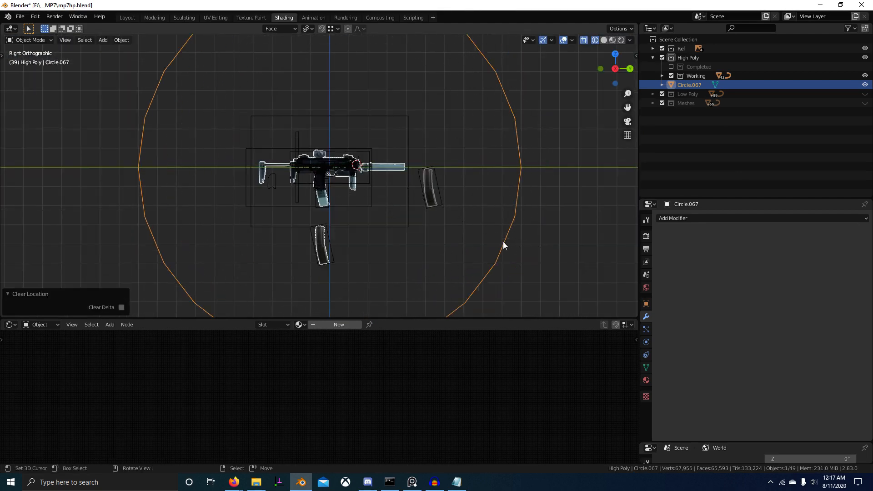
# Scale the circle's geometry down in Edit Mode in several passes until it is smaller than the receiver.
pyautogui.scroll(-6, 504, 245)
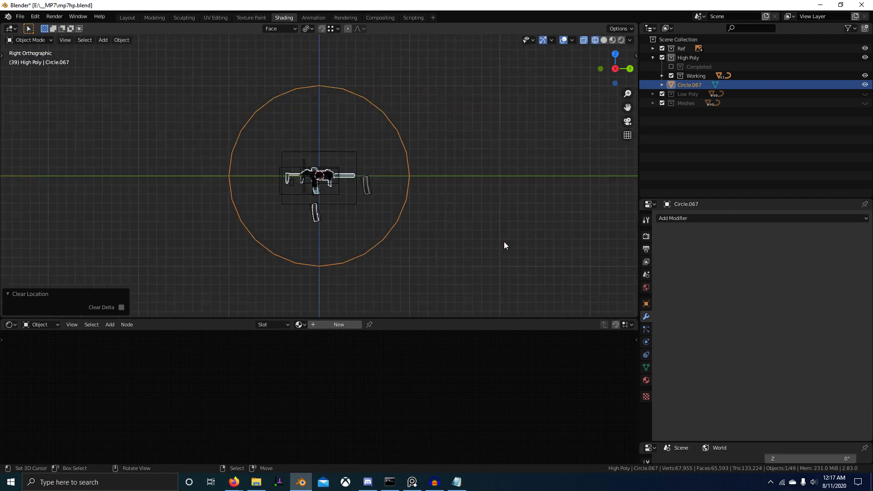
pyautogui.press('Tab')
pyautogui.press('s')
pyautogui.click(349, 193)
pyautogui.scroll(6, 349, 193)
pyautogui.press('s')
pyautogui.click(391, 206)
pyautogui.scroll(6, 392, 207)
pyautogui.press('s')
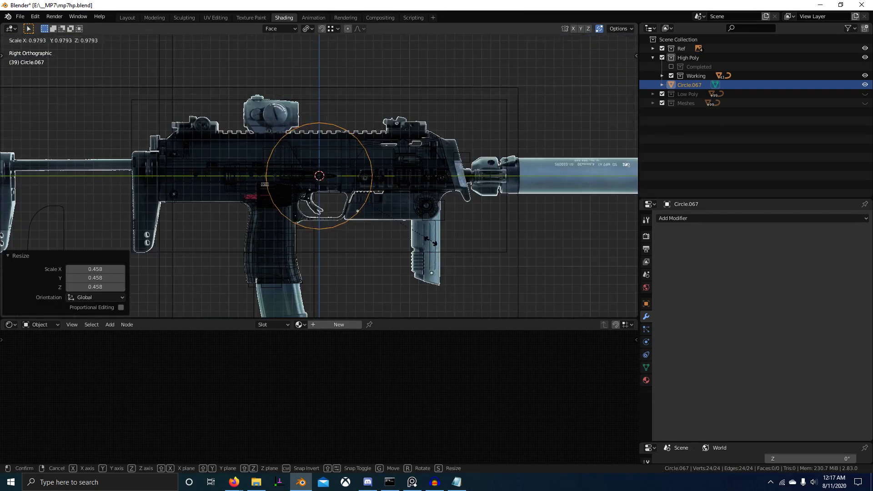
pyautogui.click(373, 218)
# Move the circle's geometry onto the upper part of the grip and shrink it further, starting with a scale of about 0.43.
pyautogui.keyDown('shift'); pyautogui.moveTo(369, 240); pyautogui.dragTo(457, 180, button='middle'); pyautogui.keyUp('shift')
pyautogui.press('g')
pyautogui.click(306, 308)
pyautogui.scroll(4, 461, 195)
pyautogui.press('s')
pyautogui.click(416, 156)
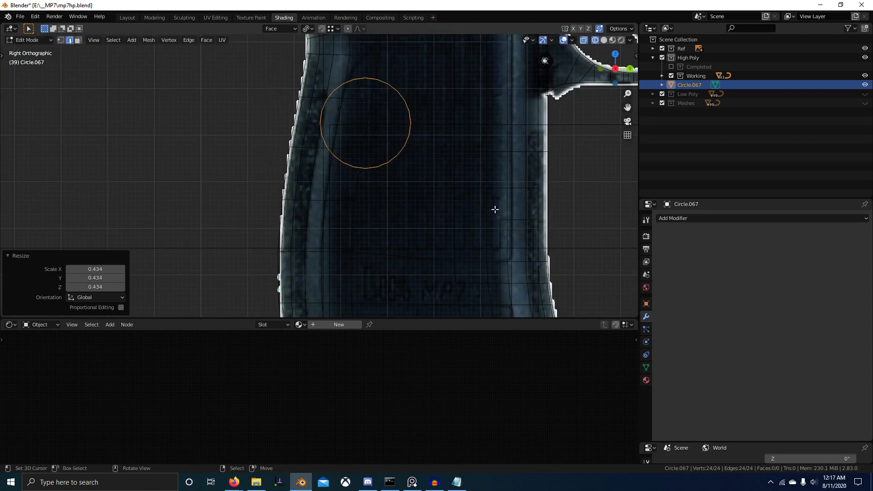
pyautogui.press('s')
pyautogui.click(425, 157)
# Reposition the circle within the grip's side panel and scale it down to a small ring about one groove wide.
pyautogui.scroll(3, 482, 194)
pyautogui.press('g')
pyautogui.click(559, 243)
pyautogui.keyDown('shift'); pyautogui.moveTo(543, 241); pyautogui.dragTo(384, 245, button='middle'); pyautogui.keyUp('shift')
pyautogui.press('s')
pyautogui.click(429, 186)
pyautogui.press('g')
pyautogui.click(445, 234)
pyautogui.press('s')
pyautogui.click(393, 201)
pyautogui.scroll(5, 383, 245)
pyautogui.press('s')
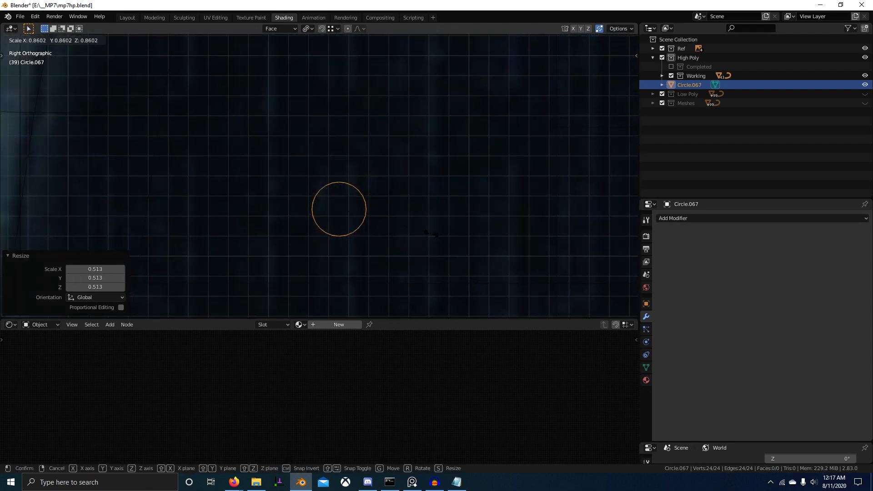
pyautogui.click(373, 233)
# Raise the circle about 0.71 cm along Z, and align it with a groove's rounded upper end in the left-side reference.
pyautogui.press('g')
pyautogui.press('z')
pyautogui.click(409, 161)
pyautogui.press('ctrl+KP_3')
pyautogui.scroll(-7, 380, 171)
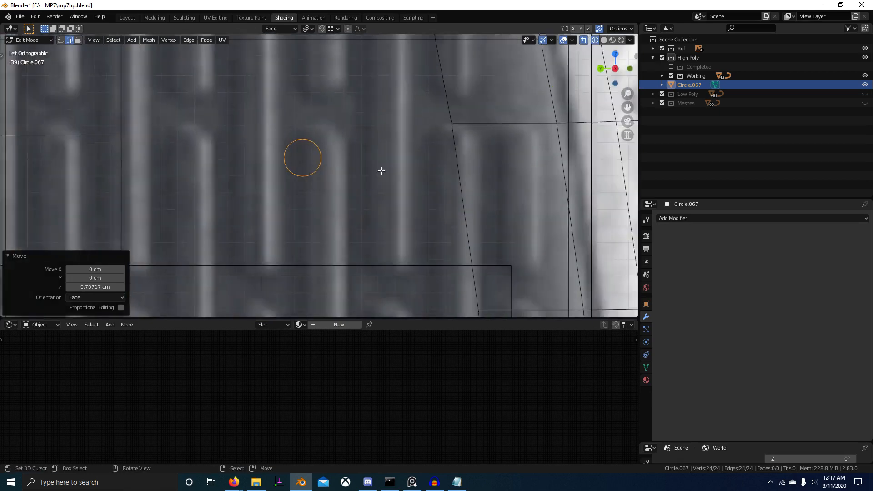
pyautogui.keyDown('shift'); pyautogui.moveTo(356, 203); pyautogui.dragTo(381, 175, button='middle'); pyautogui.keyUp('shift')
pyautogui.press('g')
pyautogui.click(364, 225)
pyautogui.scroll(7, 370, 193)
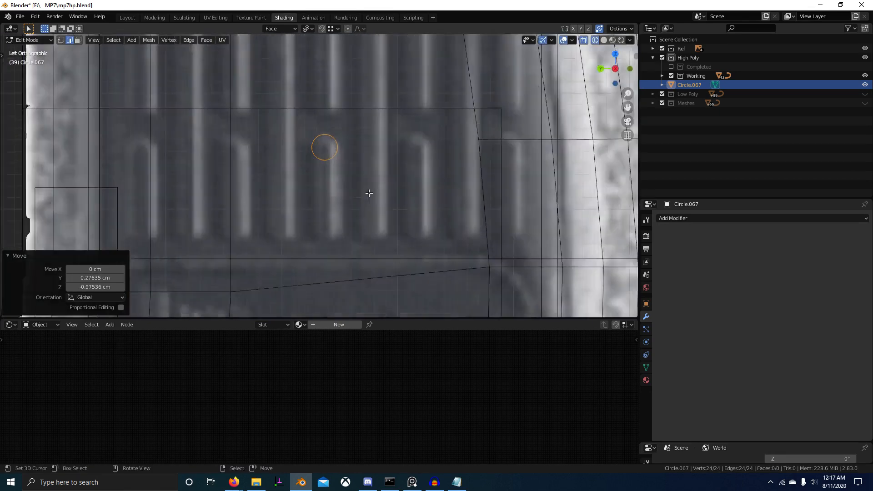
pyautogui.press('g')
pyautogui.click(390, 190)
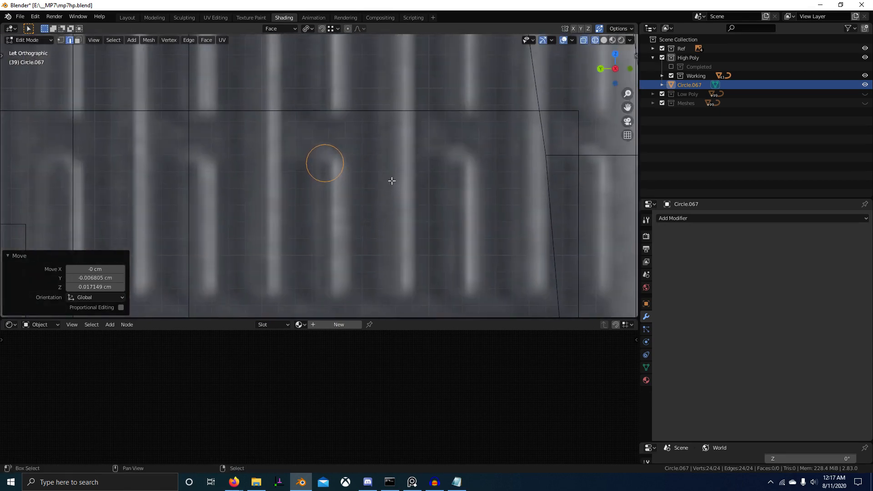
# Move the circle about 2.14 cm up to the rounded top of a longer groove in the middle of the grip.
pyautogui.scroll(-5, 379, 184)
pyautogui.press('g')
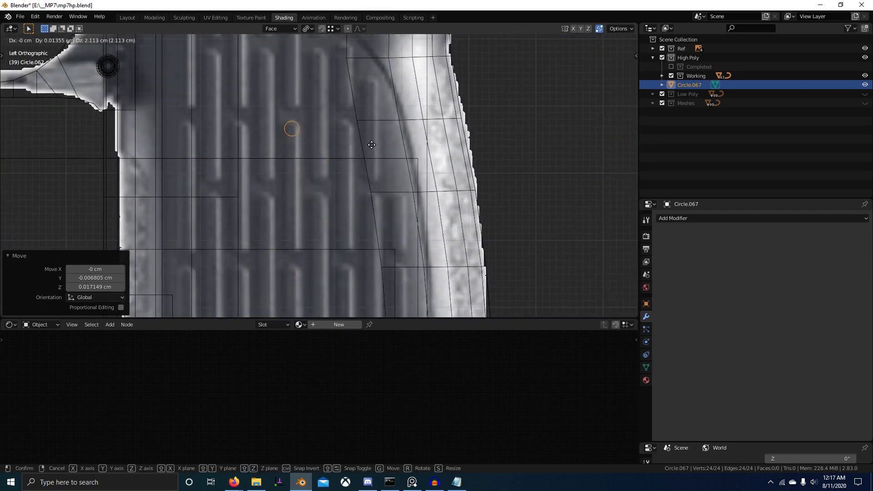
pyautogui.click(371, 145)
pyautogui.scroll(-4, 373, 186)
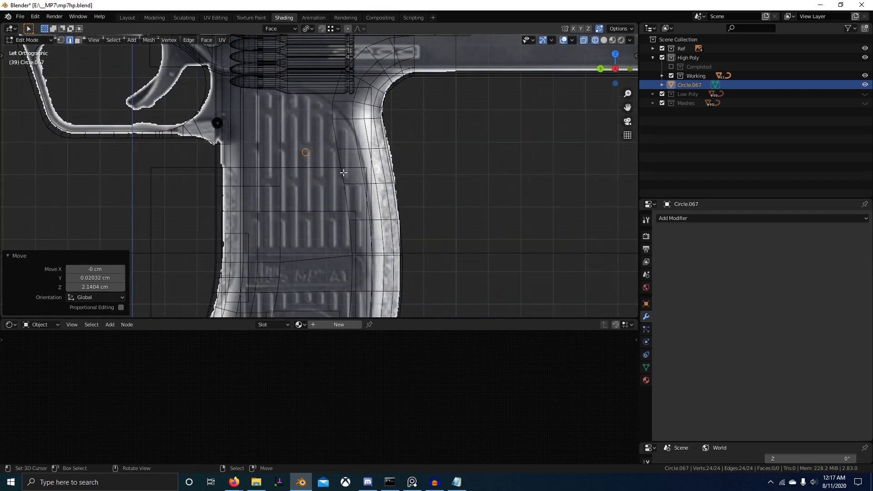
pyautogui.press('g')
pyautogui.click(332, 151)
pyautogui.scroll(10, 332, 150)
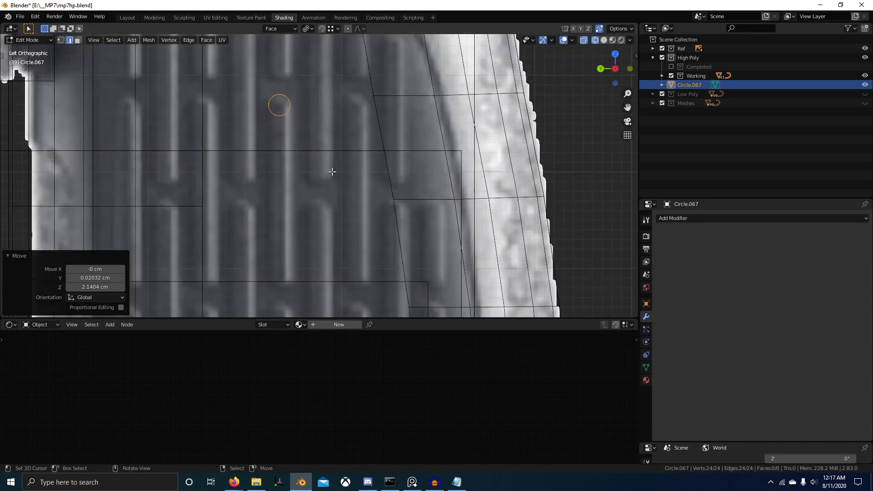
# Enlarge the circle slightly and nudge it to match the groove's rounded end.
pyautogui.press('s')
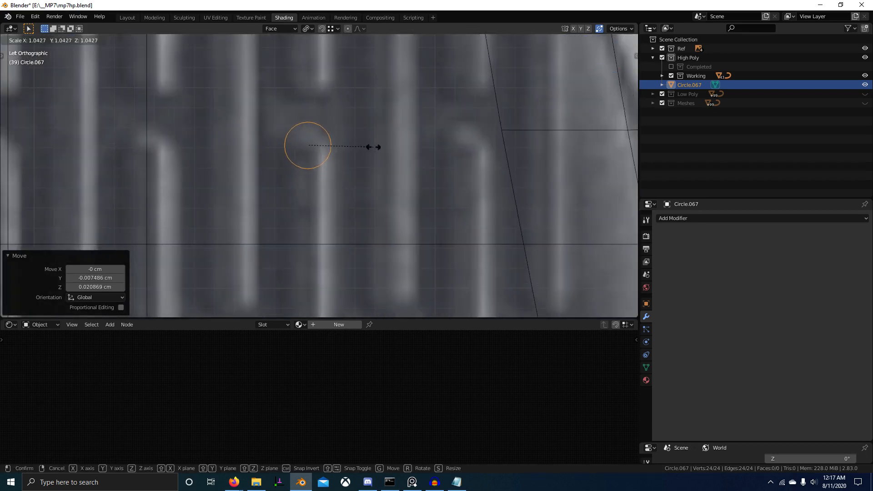
pyautogui.click(372, 146)
pyautogui.press('g')
pyautogui.click(310, 158)
# Select the circle's lower-half vertices and move them down the groove along Z in two passes, the second about 3.4 cm.
pyautogui.press('1')
pyautogui.hotkey('alt', 'a')
pyautogui.press('b')
pyautogui.moveTo(273, 144); pyautogui.dragTo(387, 188)
pyautogui.press('g')
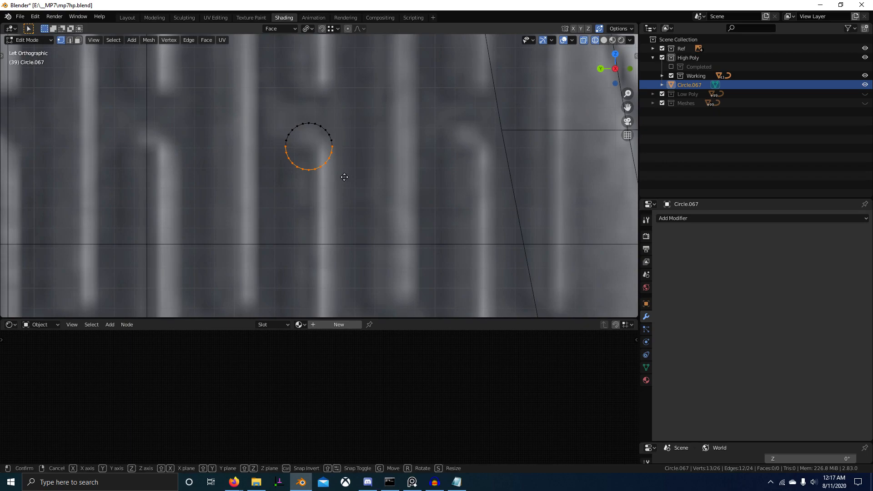
pyautogui.press('z')
pyautogui.click(338, 244)
pyautogui.scroll(-9, 339, 241)
pyautogui.keyDown('shift'); pyautogui.moveTo(358, 218); pyautogui.dragTo(364, 147, button='middle'); pyautogui.keyUp('shift')
pyautogui.press('g')
pyautogui.press('z')
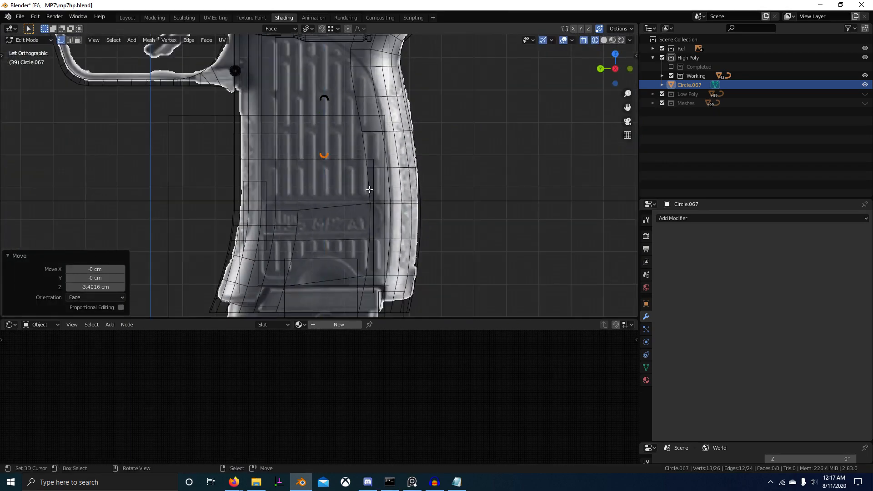
# Lower the bottom arc about 0.35 cm along Z, and fill the two separated arcs as one capsule-shaped face over the groove.
pyautogui.scroll(10, 364, 146)
pyautogui.click(371, 215)
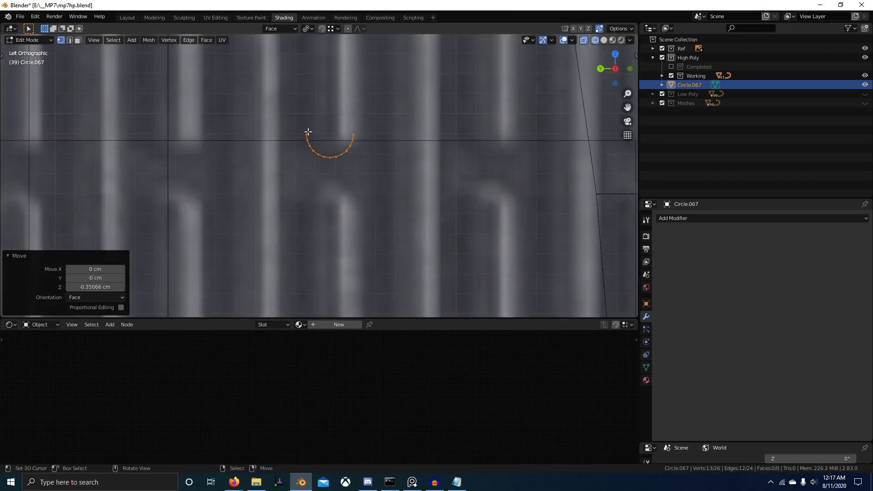
pyautogui.click(307, 132)
pyautogui.keyDown('shift'); pyautogui.click(360, 128); pyautogui.keyUp('shift')
pyautogui.scroll(-4, 359, 126)
pyautogui.keyDown('shift'); pyautogui.moveTo(359, 126); pyautogui.dragTo(343, 76, button='middle'); pyautogui.keyUp('shift')
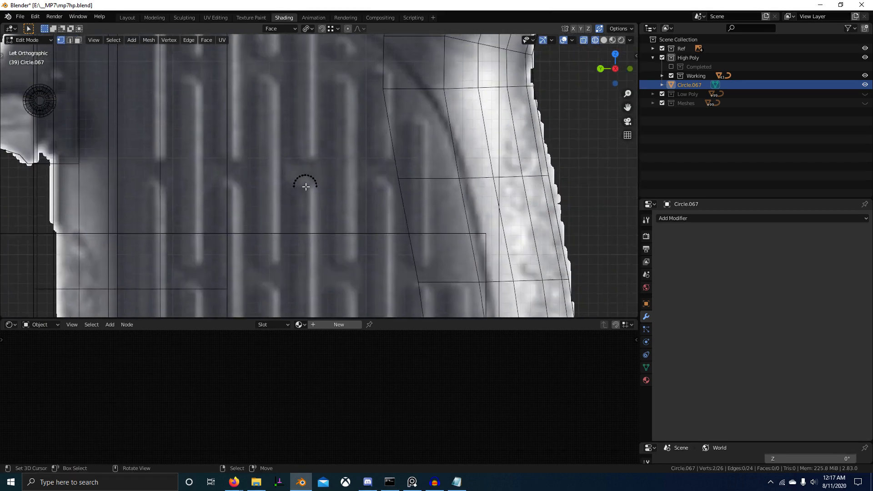
pyautogui.keyDown('shift'); pyautogui.moveTo(296, 311); pyautogui.dragTo(351, 193, button='middle'); pyautogui.keyUp('shift')
pyautogui.scroll(2, 351, 193)
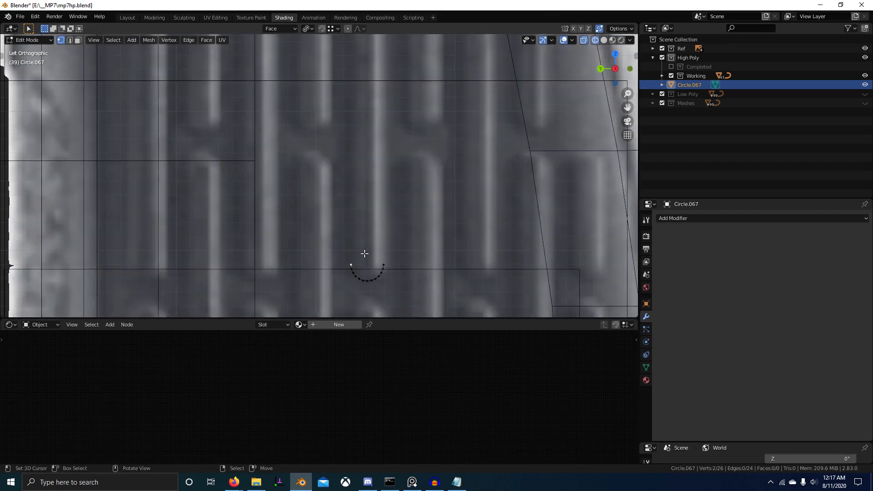
pyautogui.keyDown('shift'); pyautogui.moveTo(412, 148); pyautogui.dragTo(337, 198, button='middle'); pyautogui.keyUp('shift')
pyautogui.press('f')
pyautogui.scroll(-6, 355, 166)
pyautogui.scroll(6, 337, 199)
pyautogui.press('a')
pyautogui.press('f')
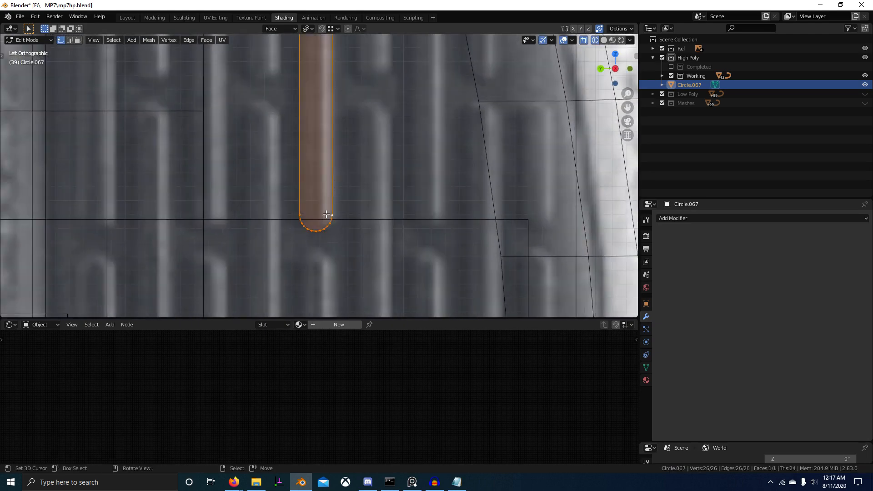
# Split the capsule face with straight edges connecting the two ends of each rounded arc.
pyautogui.click(300, 215)
pyautogui.keyDown('shift'); pyautogui.click(332, 215); pyautogui.keyUp('shift')
pyautogui.moveTo(325, 86); pyautogui.dragTo(333, 233, button='middle')
pyautogui.scroll(-4, 333, 233)
pyautogui.press('KP_3')
pyautogui.press('ctrl+KP_3')
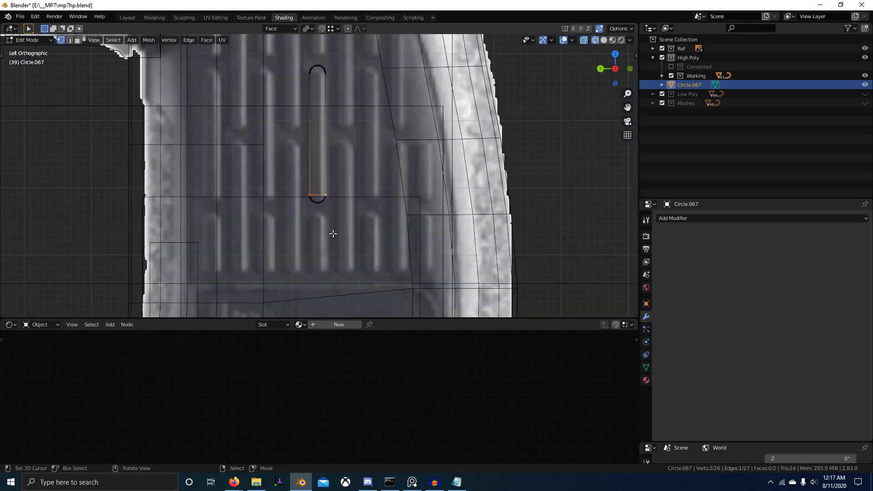
pyautogui.press('j')
# Try to flatten the whole capsule by scaling it along the custom Face orientation's X and Y axes.
pyautogui.scroll(-3, 327, 80)
pyautogui.moveTo(327, 80); pyautogui.dragTo(409, 152, button='middle')
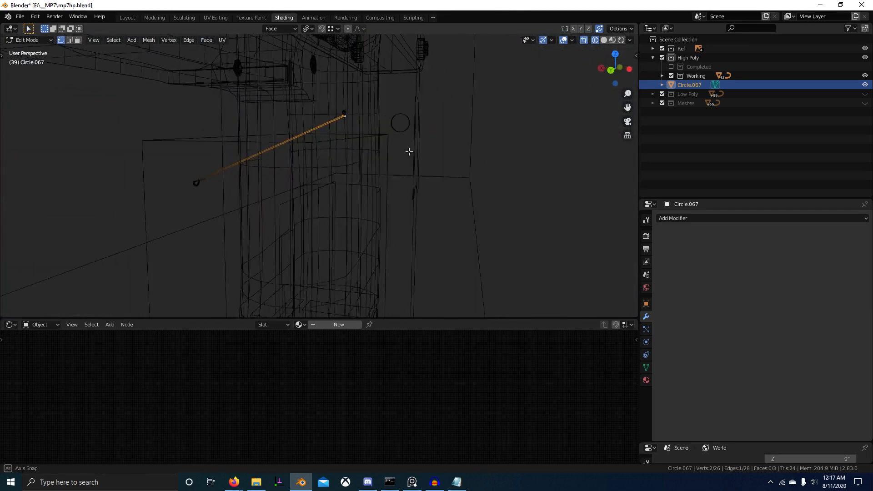
pyautogui.press('a')
pyautogui.press('s')
pyautogui.press('x')
pyautogui.click(409, 151)
pyautogui.press('s')
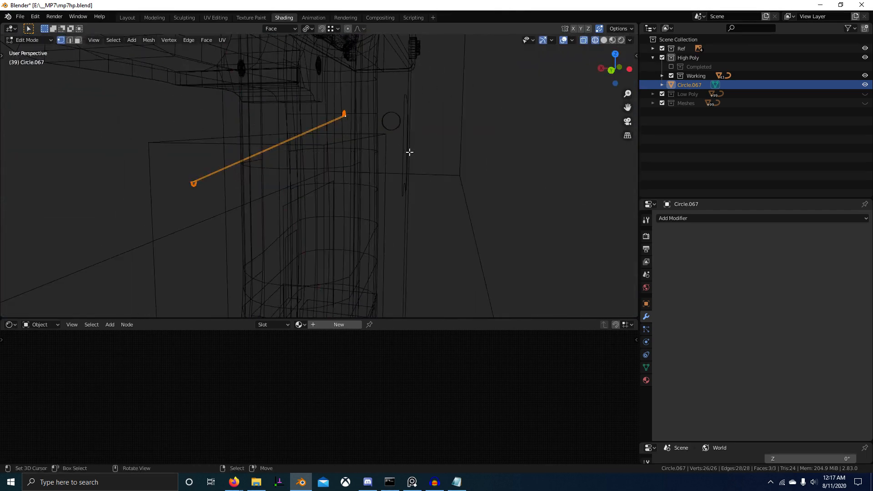
pyautogui.press('y')
pyautogui.click(409, 152)
pyautogui.scroll(-3, 415, 162)
pyautogui.press('s')
pyautogui.press('x')
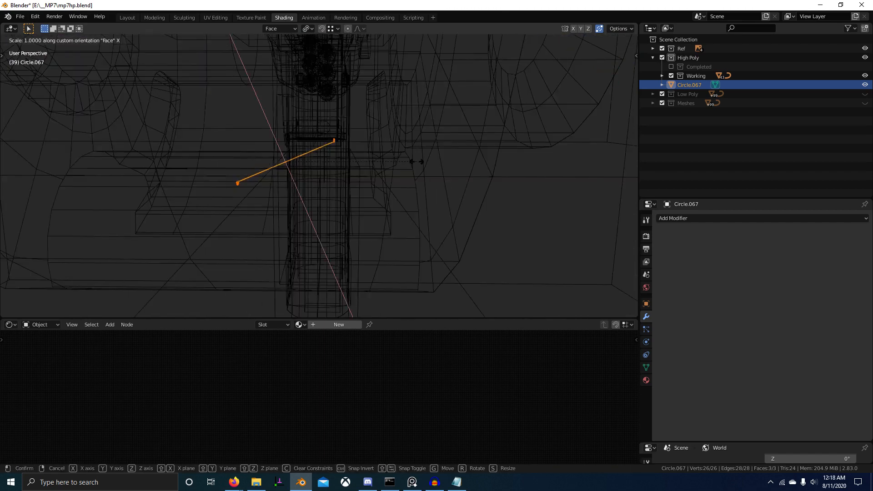
pyautogui.click(417, 162)
# Set the transform orientation to Global and scale the slanted capsule along X to flatten it.
pyautogui.click(280, 28)
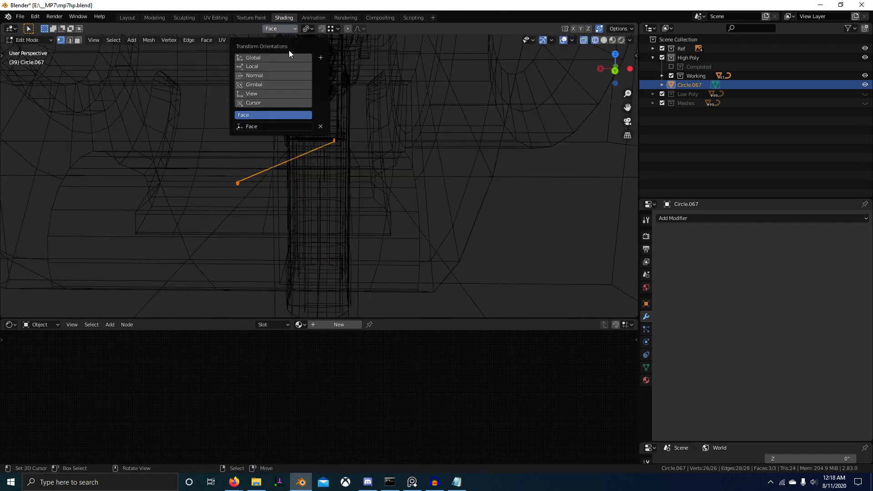
pyautogui.click(285, 58)
pyautogui.scroll(-3, 375, 151)
pyautogui.press('KP_3')
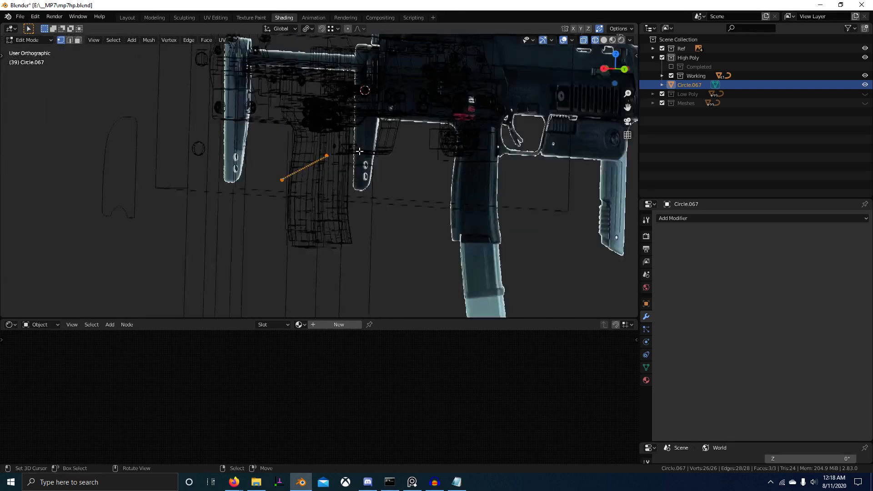
pyautogui.press('s')
pyautogui.press('x')
pyautogui.press('Return')
# Move the capsule about -4.6 cm along global X.
pyautogui.moveTo(363, 157); pyautogui.dragTo(223, 205, button='middle')
pyautogui.press('g')
pyautogui.press('x')
pyautogui.click(315, 209)
# In the left view, move the capsule about 1.58 cm along Y onto the grip's frontmost groove column.
pyautogui.press('ctrl+KP_3')
pyautogui.press('KP_Decimal')
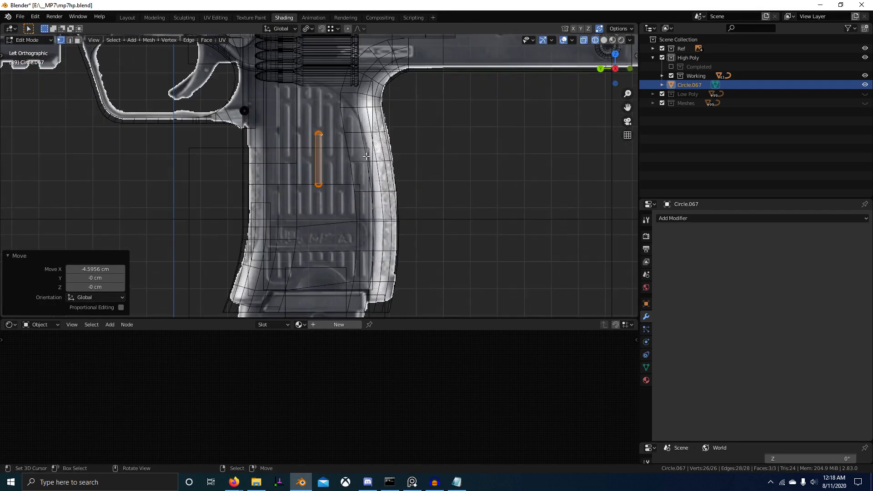
pyautogui.keyDown('shift'); pyautogui.moveTo(361, 174); pyautogui.dragTo(369, 200, button='middle'); pyautogui.keyUp('shift')
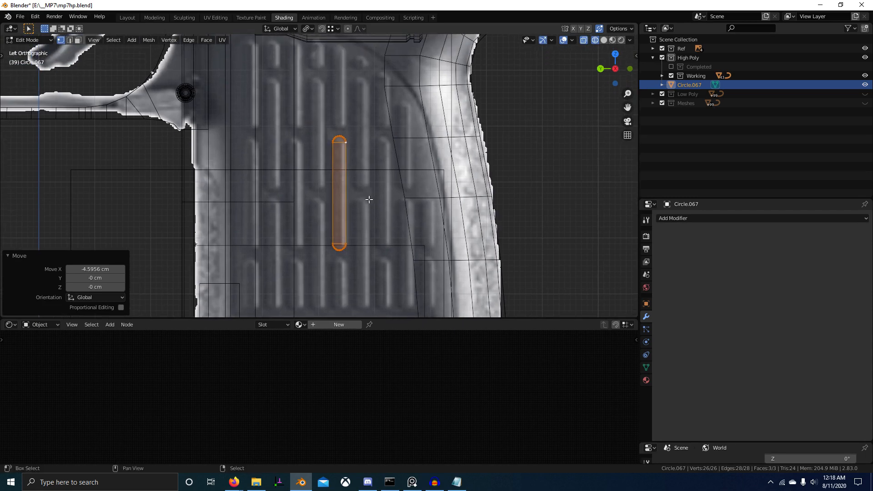
pyautogui.press('g')
pyautogui.press('y')
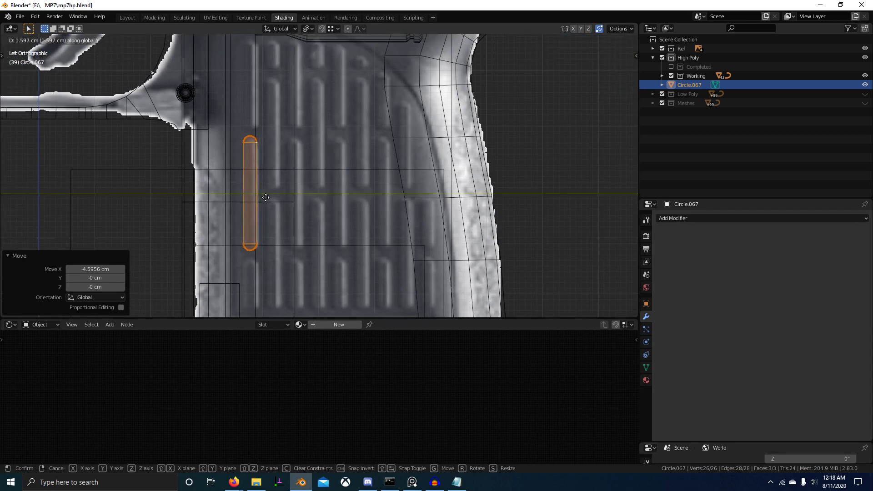
pyautogui.click(272, 200)
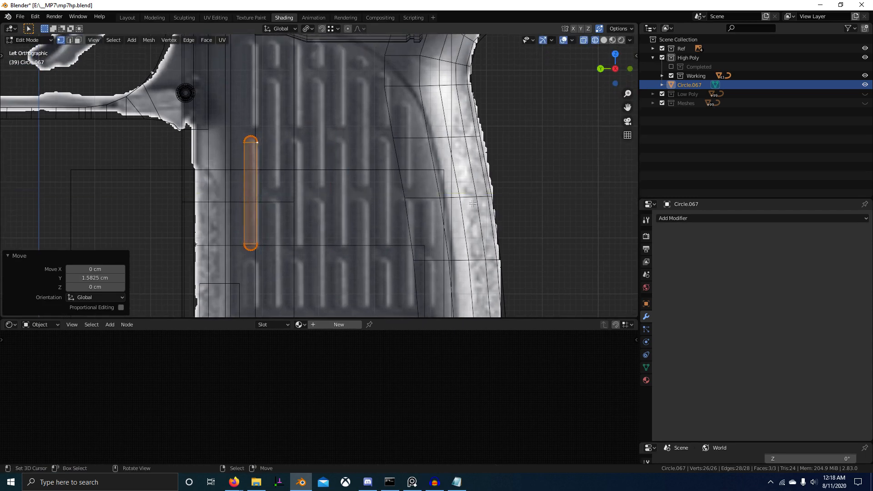
# Return to Object Mode and add an Array modifier to the capsule with an X relative offset of 0.
pyautogui.click(714, 220)
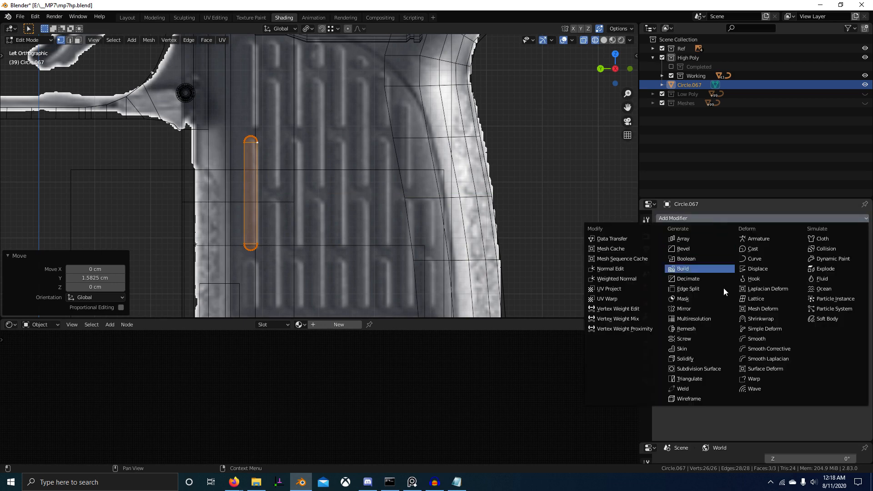
pyautogui.press('Tab')
pyautogui.click(714, 218)
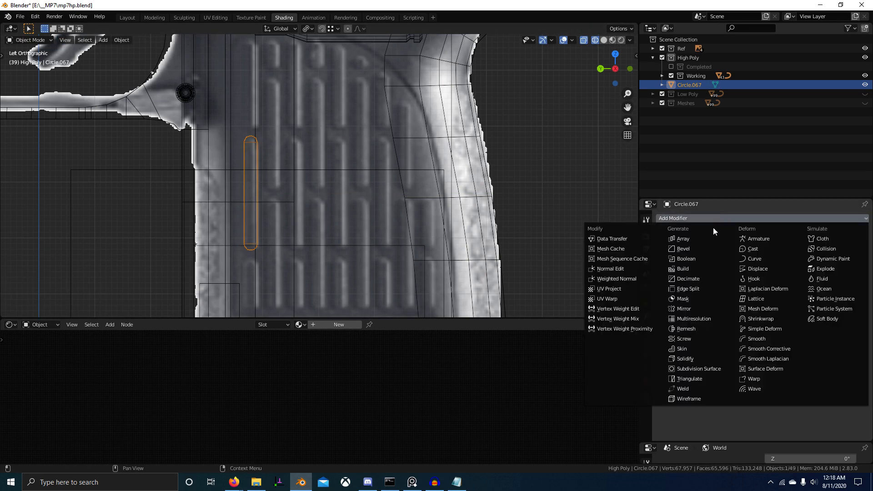
pyautogui.click(691, 238)
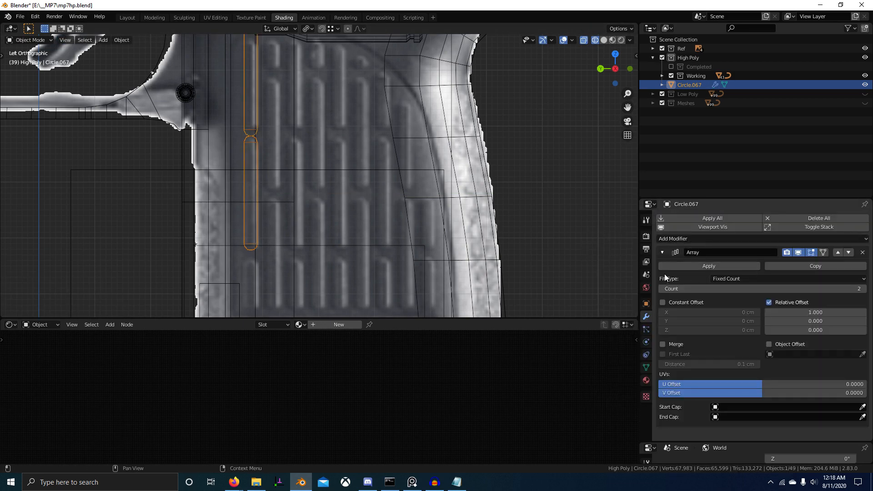
pyautogui.write('0')
# Set the array's Y relative offset to -3.4 to match every second groove, and its count to 5.
pyautogui.doubleClick(817, 320)
pyautogui.write('0.6')
pyautogui.press('Return')
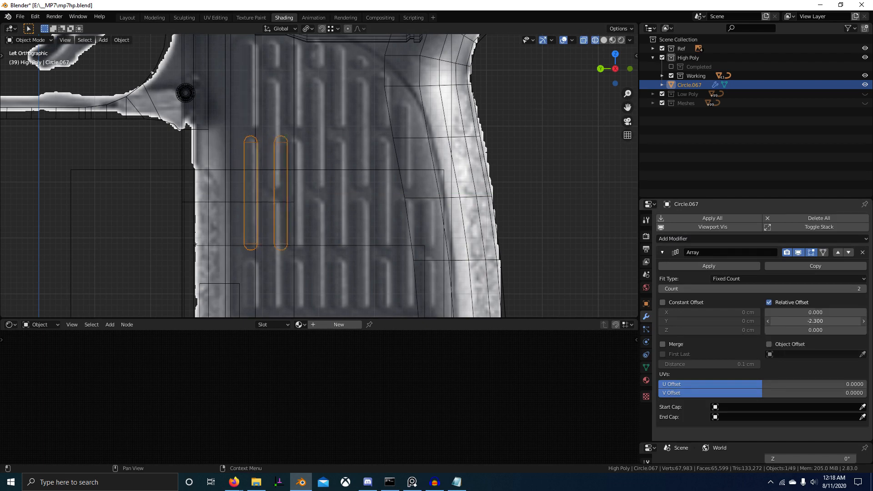
pyautogui.moveTo(802, 320); pyautogui.dragTo(803, 321)
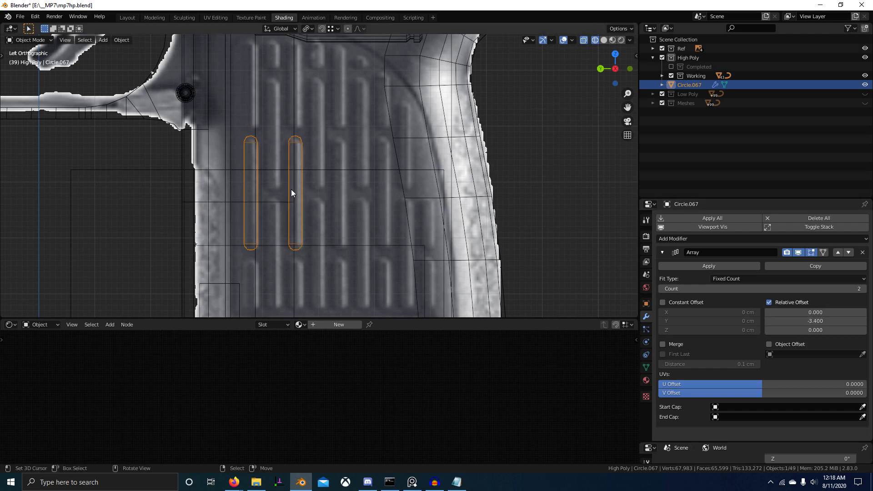
pyautogui.keyDown('shift'); pyautogui.moveTo(350, 189); pyautogui.dragTo(331, 155, button='middle'); pyautogui.keyUp('shift')
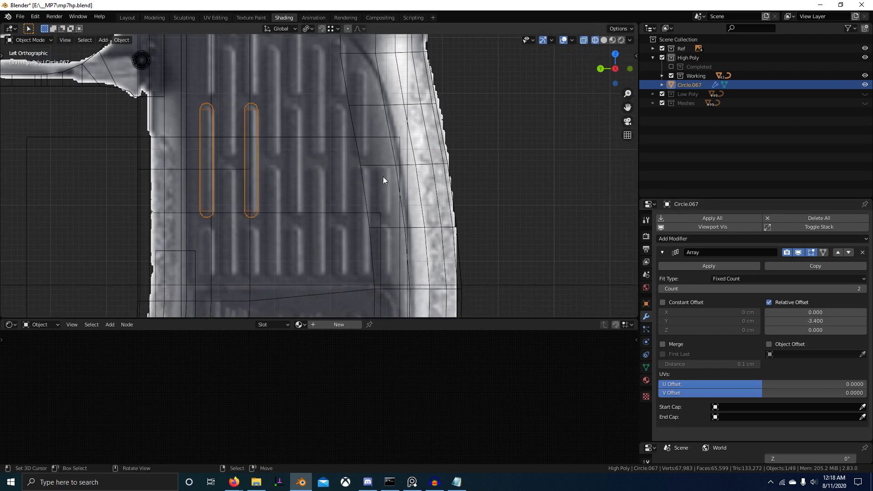
pyautogui.click(864, 289)
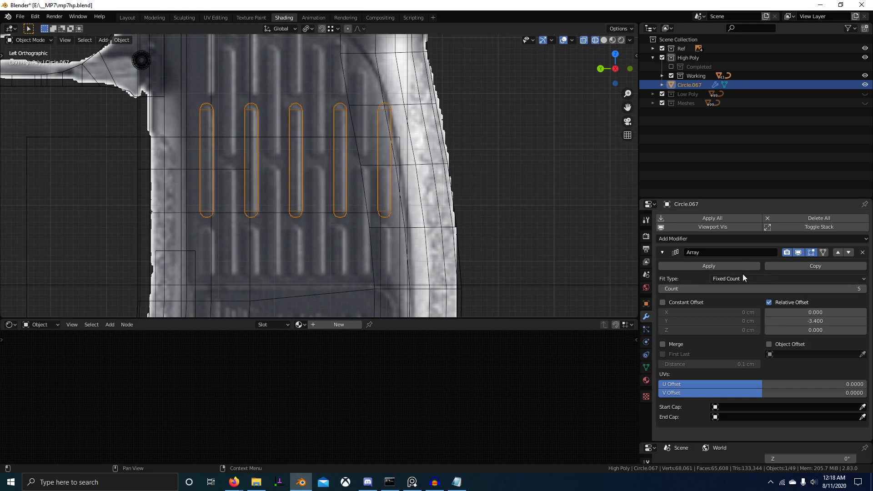
# Add a second Array modifier with an X relative offset of 1.06 to repeat the groove row upward.
pyautogui.click(662, 252)
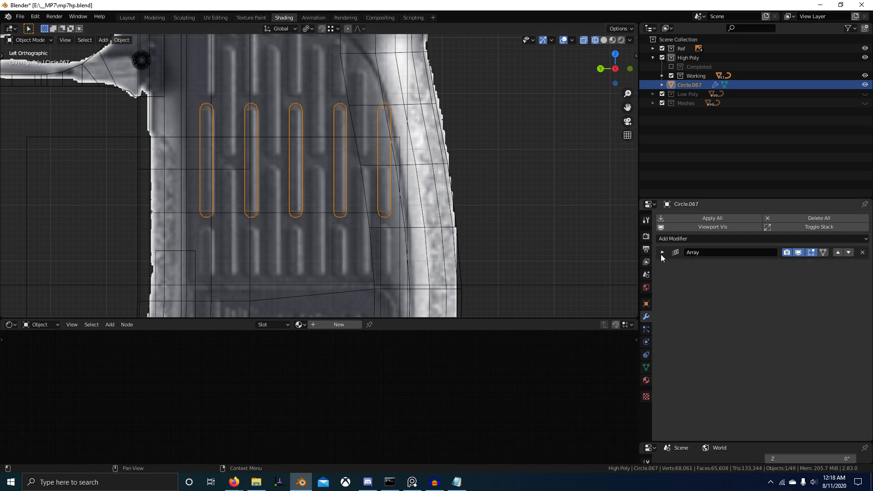
pyautogui.click(701, 238)
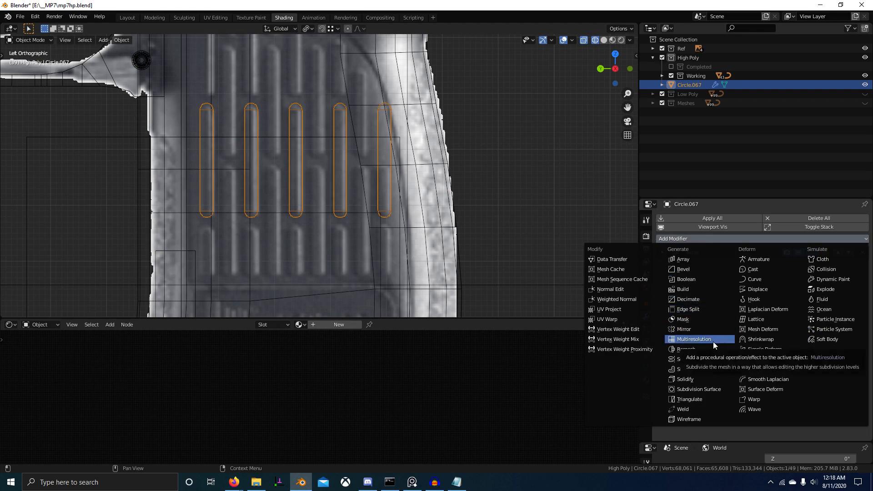
pyautogui.click(688, 258)
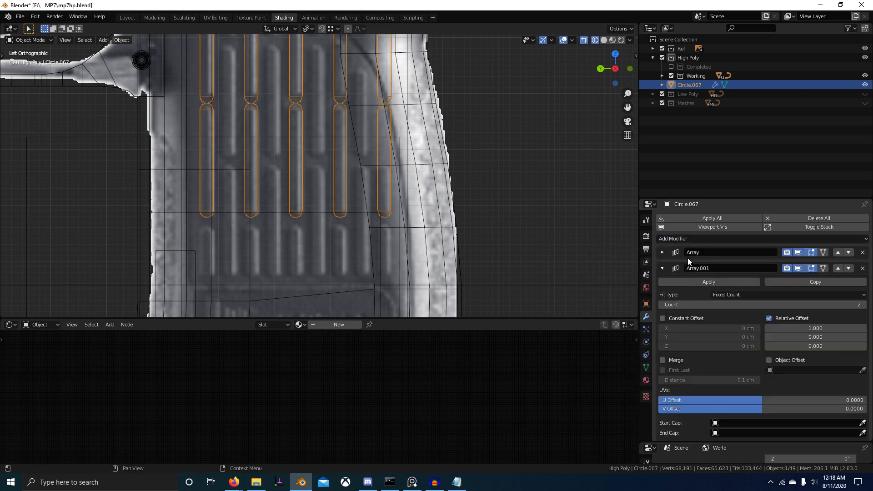
pyautogui.keyDown('shift'); pyautogui.moveTo(397, 174); pyautogui.dragTo(475, 262, button='middle'); pyautogui.keyUp('shift')
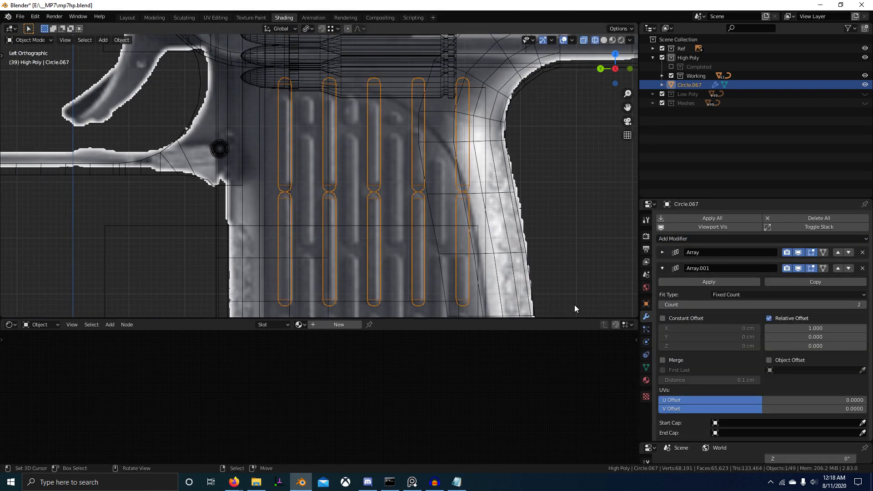
pyautogui.moveTo(824, 328)
pyautogui.mouseDown()
pyautogui.moveTo(837, 328)
pyautogui.moveTo(826, 329)
pyautogui.mouseUp()
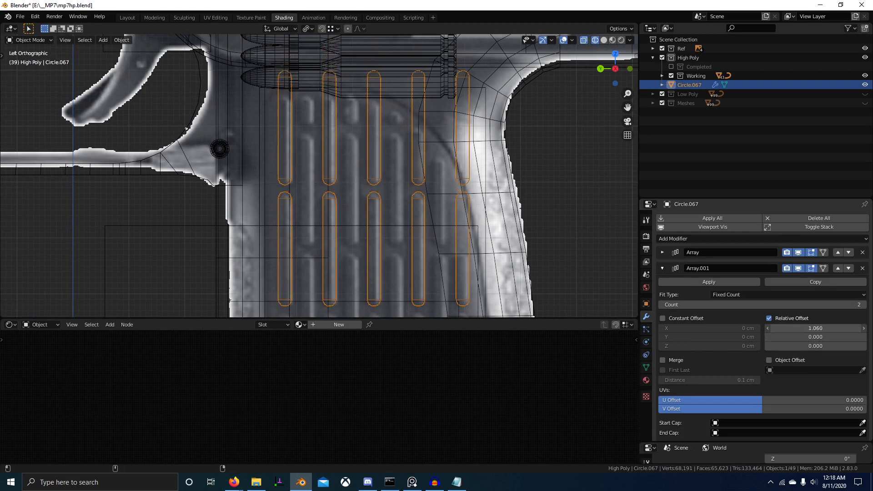
# Duplicate the second Array modifier and set the copy's X relative offset to -1.06 to repeat the grooves downward.
pyautogui.scroll(-1, 495, 234)
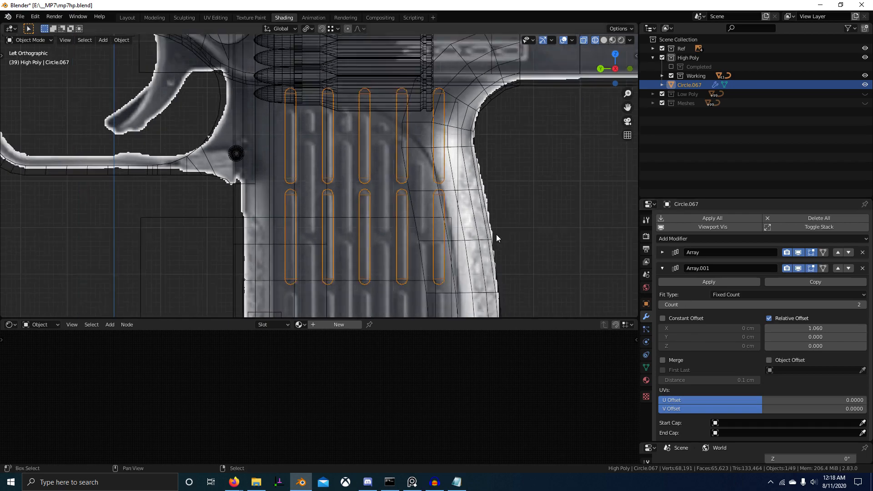
pyautogui.keyDown('shift'); pyautogui.moveTo(495, 234); pyautogui.dragTo(469, 135, button='middle'); pyautogui.keyUp('shift')
pyautogui.scroll(-1, 477, 169)
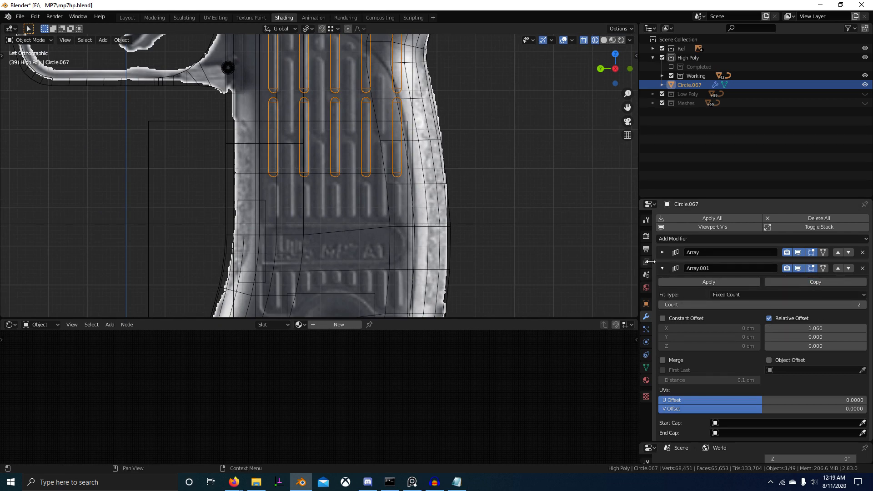
pyautogui.click(815, 282)
pyautogui.doubleClick(818, 345)
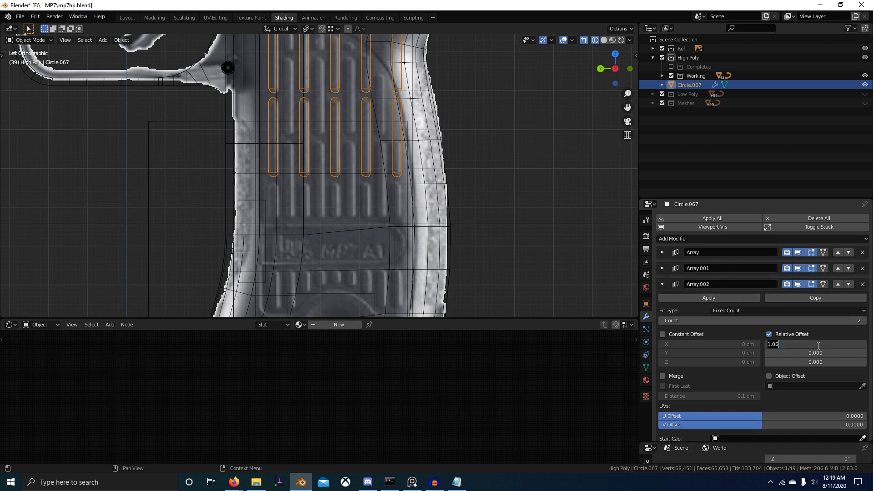
pyautogui.press('Return')
pyautogui.doubleClick(783, 344)
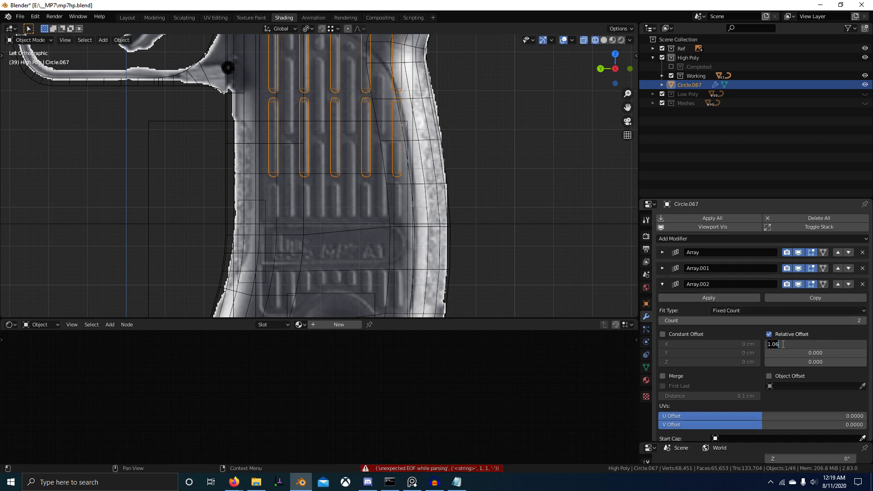
pyautogui.write('-')
pyautogui.press('Return')
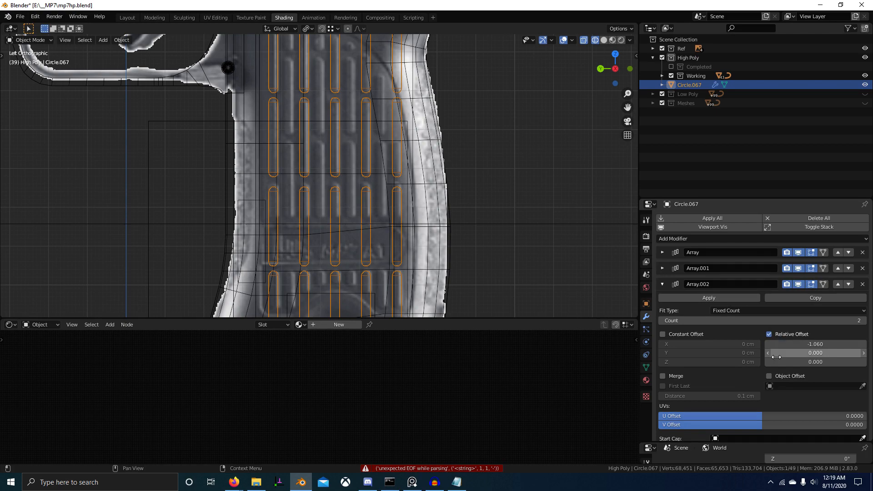
# Compare the arrayed groove outlines with the grooves in the grip's reference image, from the upper rows to the bottom.
pyautogui.scroll(2, 491, 179)
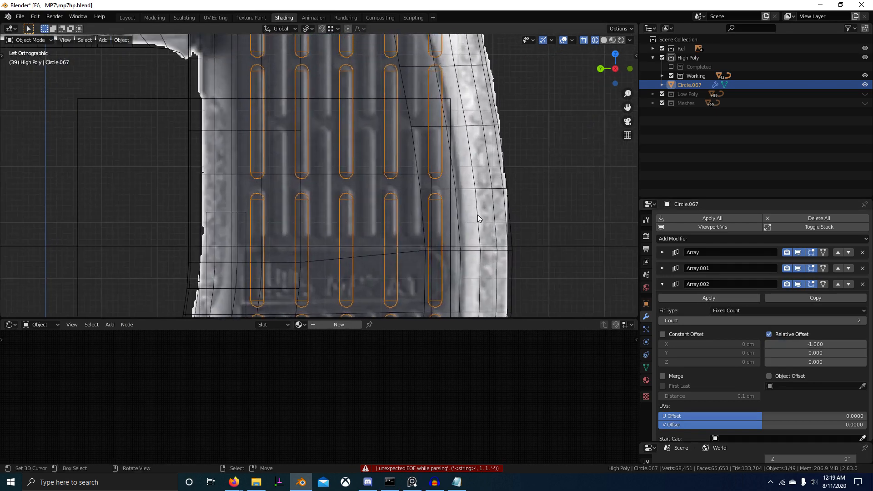
pyautogui.keyDown('shift'); pyautogui.moveTo(477, 215); pyautogui.dragTo(463, 242, button='middle'); pyautogui.keyUp('shift')
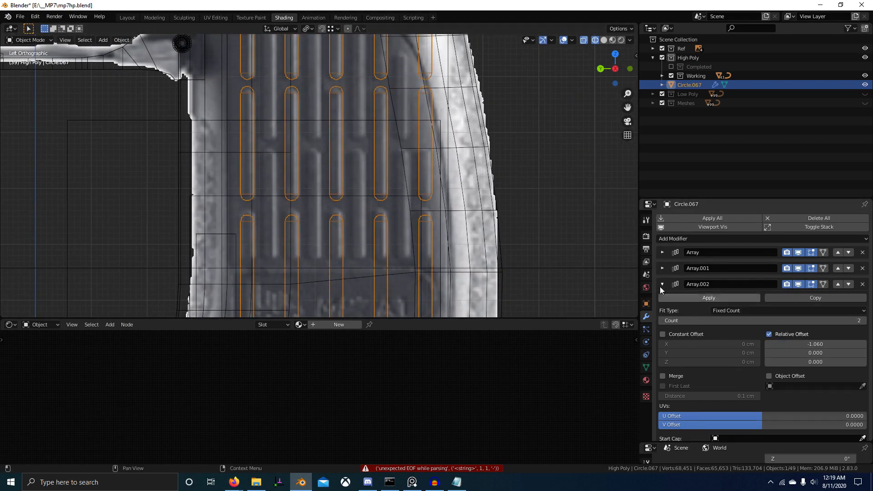
pyautogui.scroll(-1, 519, 231)
pyautogui.keyDown('shift'); pyautogui.moveTo(519, 231); pyautogui.dragTo(474, 239, button='middle'); pyautogui.keyUp('shift')
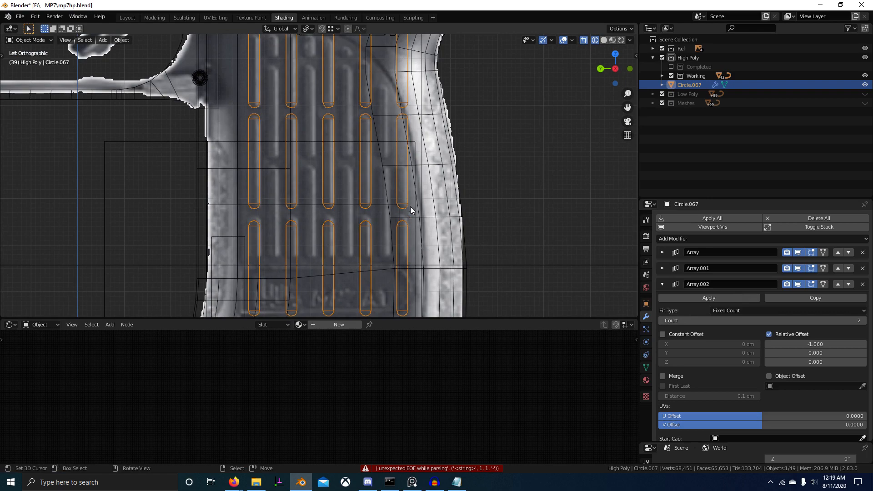
pyautogui.scroll(-1, 410, 207)
pyautogui.keyDown('shift'); pyautogui.moveTo(395, 92); pyautogui.dragTo(381, 145, button='middle'); pyautogui.keyUp('shift')
pyautogui.keyDown('shift'); pyautogui.moveTo(384, 181); pyautogui.dragTo(398, 102, button='middle'); pyautogui.keyUp('shift')
pyautogui.scroll(-1, 399, 101)
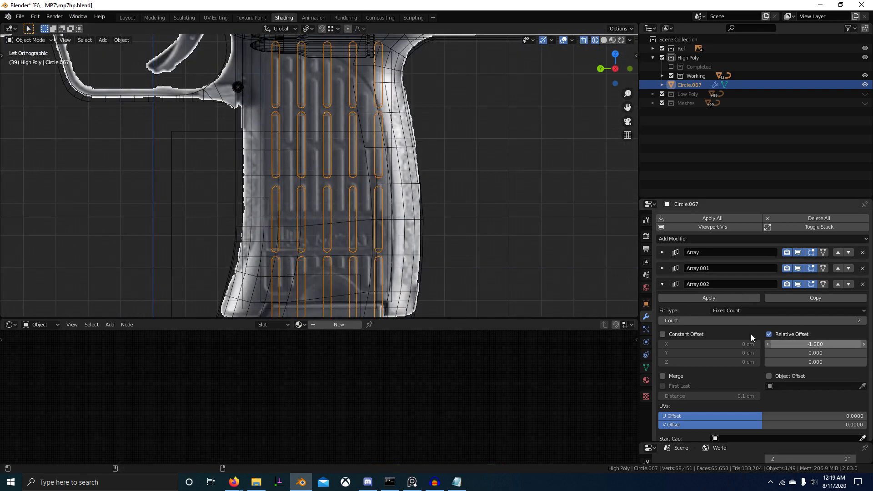
pyautogui.press('x')
pyautogui.click(421, 186)
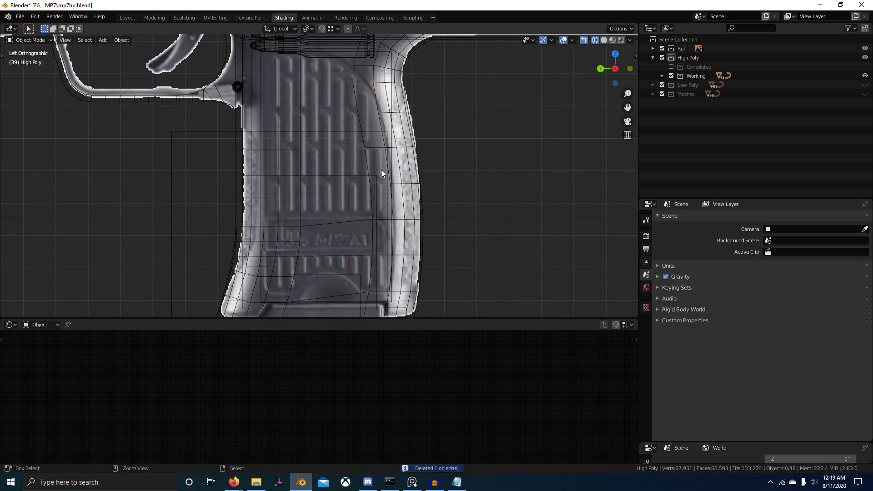
pyautogui.hotkey('ctrl', 'z')
pyautogui.press('Tab')
pyautogui.press('Tab')
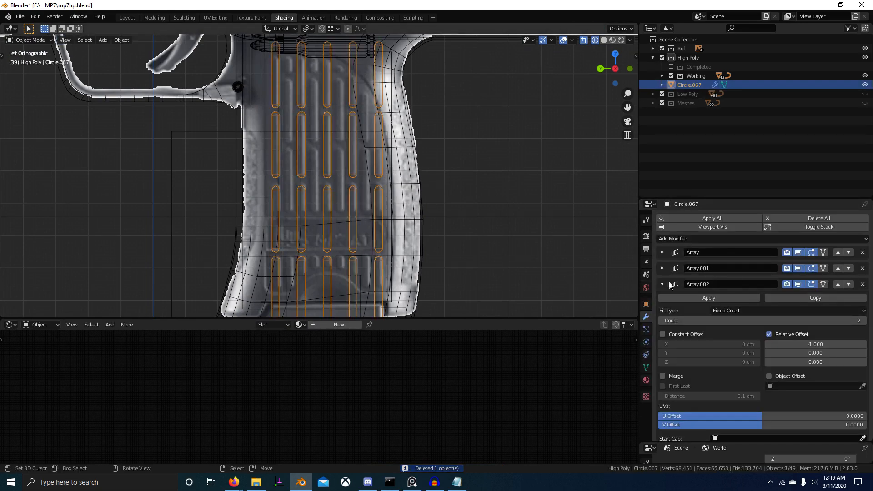
# Set the third Array modifier's X relative offset to -1.03 to tighten the gap between the groove rows.
pyautogui.moveTo(823, 342); pyautogui.dragTo(832, 342)
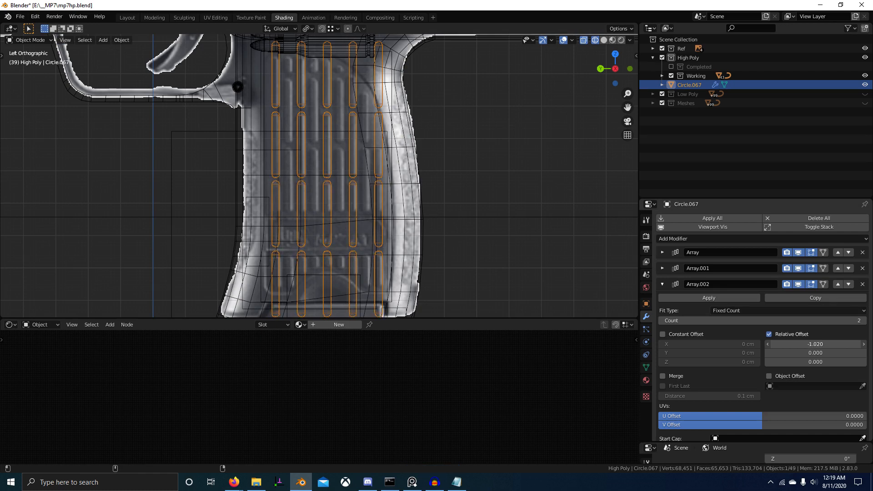
pyautogui.click(827, 344)
pyautogui.write('-1.06')
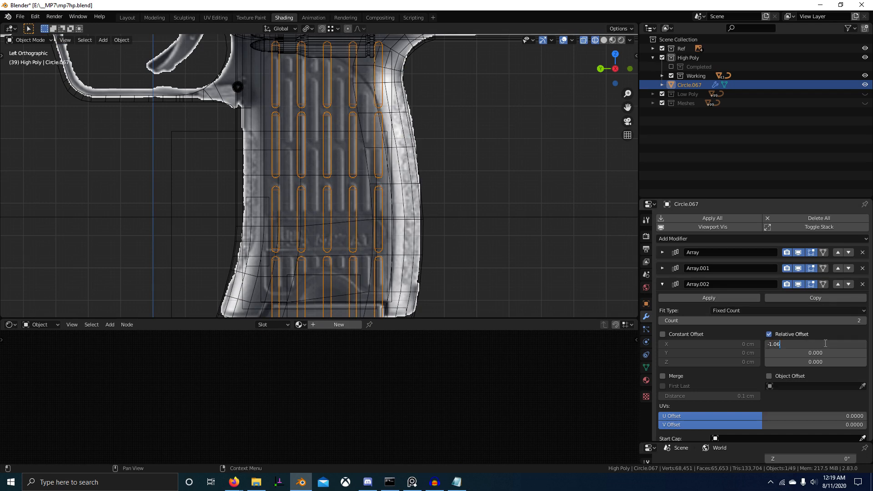
pyautogui.press('Return')
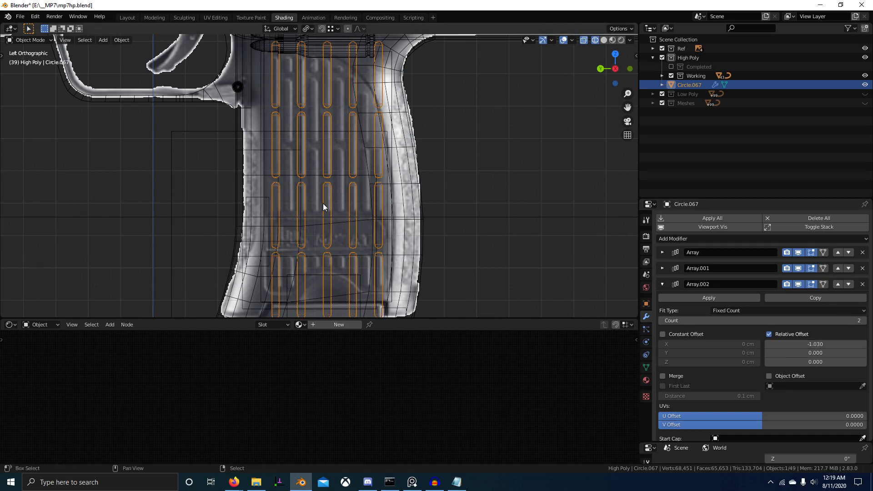
pyautogui.scroll(5, 346, 203)
pyautogui.scroll(-6, 448, 235)
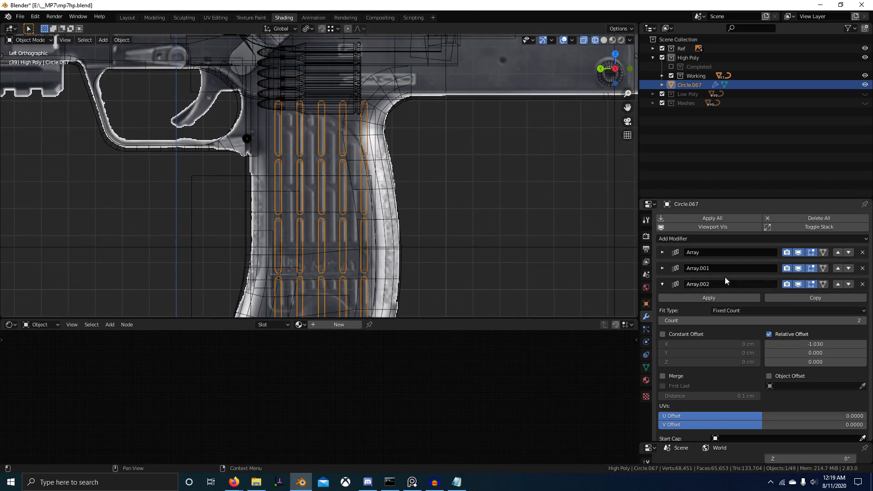
# Expand the first Array modifier's settings and duplicate the arrayed groove object in place.
pyautogui.click(662, 283)
pyautogui.click(662, 252)
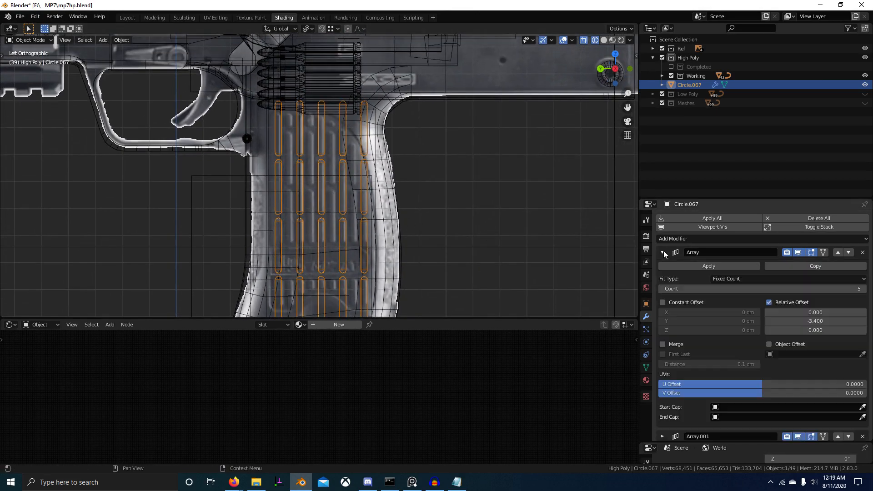
pyautogui.click(806, 322)
pyautogui.press('Return')
pyautogui.scroll(4, 361, 174)
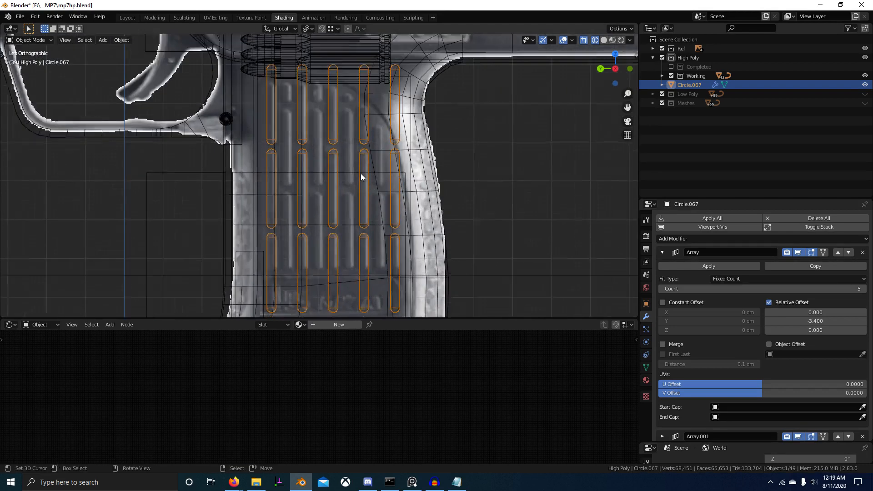
pyautogui.hotkey('shift', 'd')
pyautogui.press('x')
pyautogui.rightClick(376, 177)
# Try shifting the duplicated grooves by -3.4/5 cm along the global Y axis, then undo the move.
pyautogui.press('g')
pyautogui.press('y')
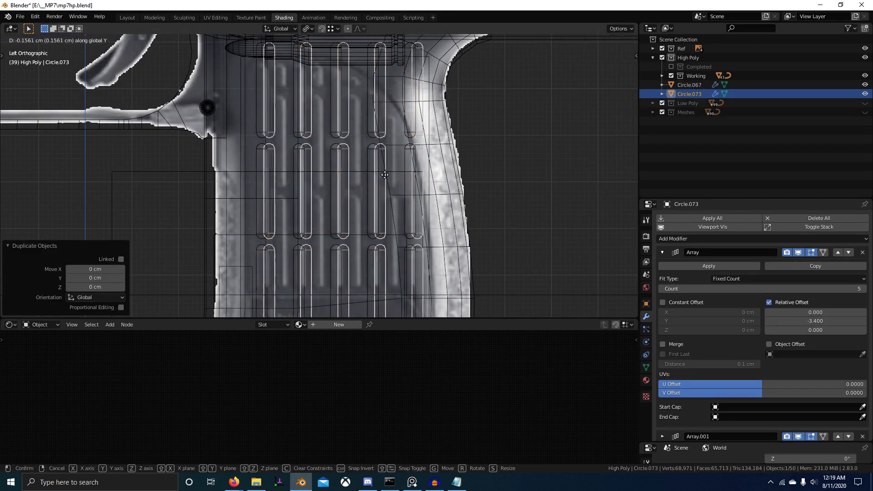
pyautogui.click(325, 205)
pyautogui.click(102, 278)
pyautogui.write('-3.4')
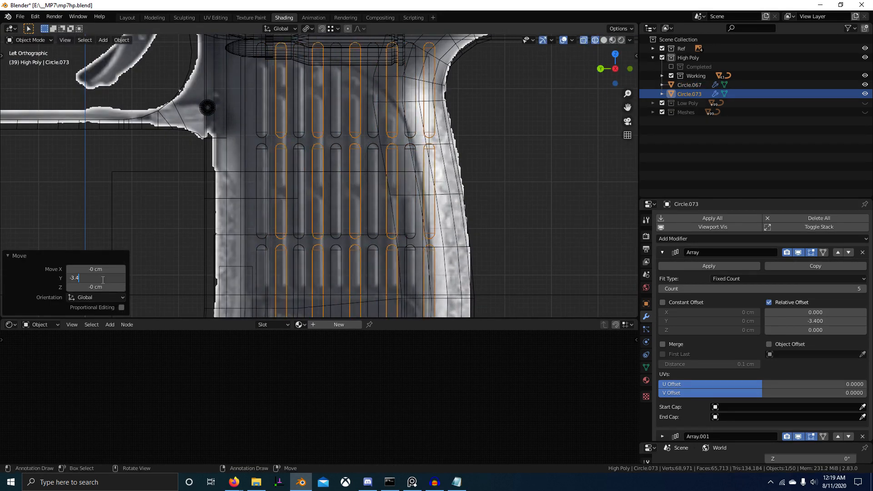
pyautogui.write('/5')
pyautogui.press('Return')
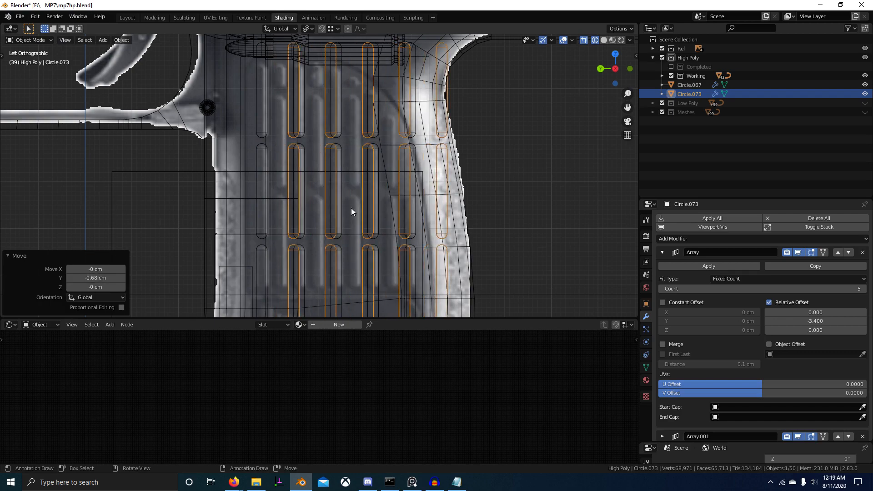
pyautogui.hotkey('ctrl', 'z')
# Move the duplicated grooves about -0.39 cm along the global Y axis, into the gaps between the original groove columns.
pyautogui.keyDown('shift'); pyautogui.moveTo(372, 201); pyautogui.dragTo(389, 257, button='middle'); pyautogui.keyUp('shift')
pyautogui.scroll(2, 323, 220)
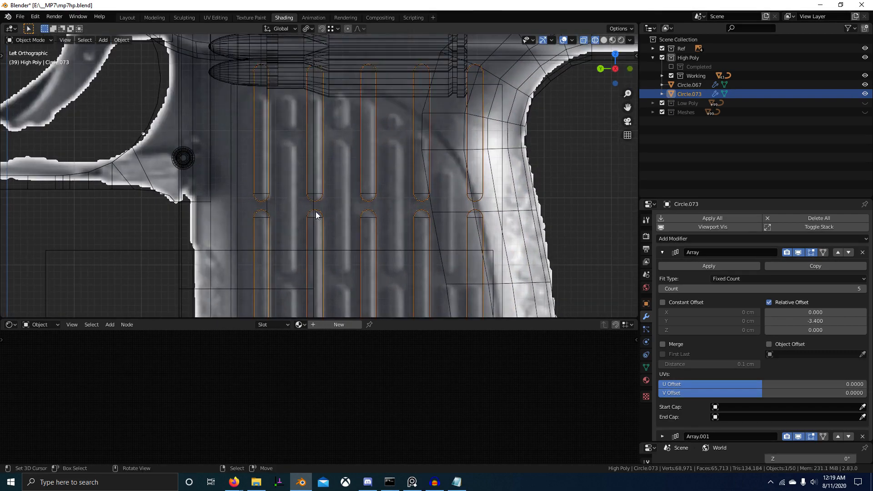
pyautogui.press('g')
pyautogui.press('y')
pyautogui.click(367, 212)
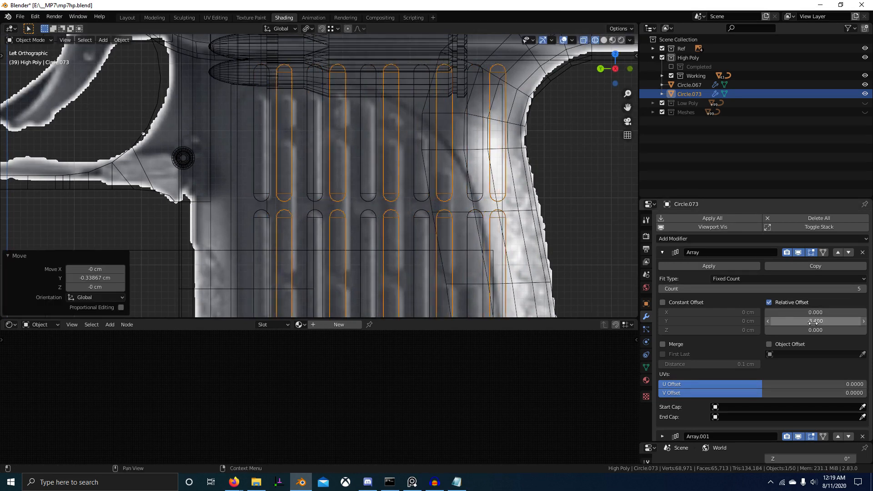
pyautogui.scroll(1, 291, 193)
pyautogui.press('g')
pyautogui.press('y')
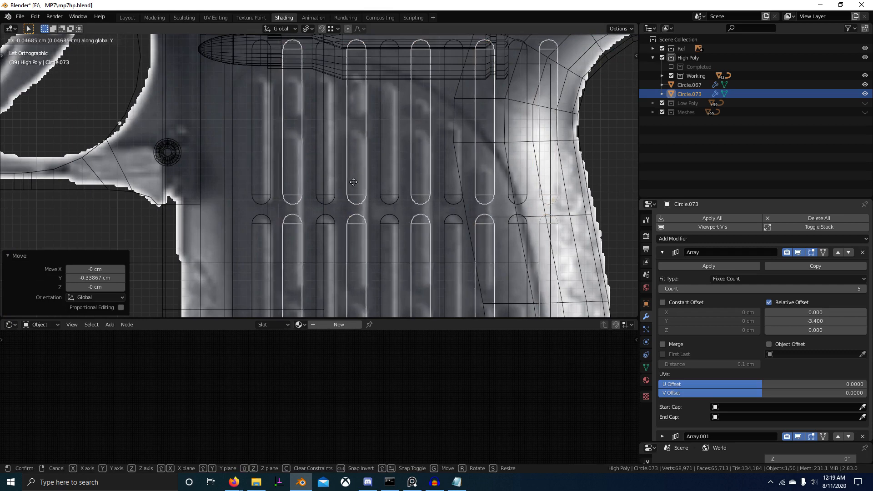
pyautogui.click(353, 181)
# Apply all Array modifiers on the original groove object and open its mesh in Edit Mode.
pyautogui.click(276, 162)
pyautogui.press('Tab')
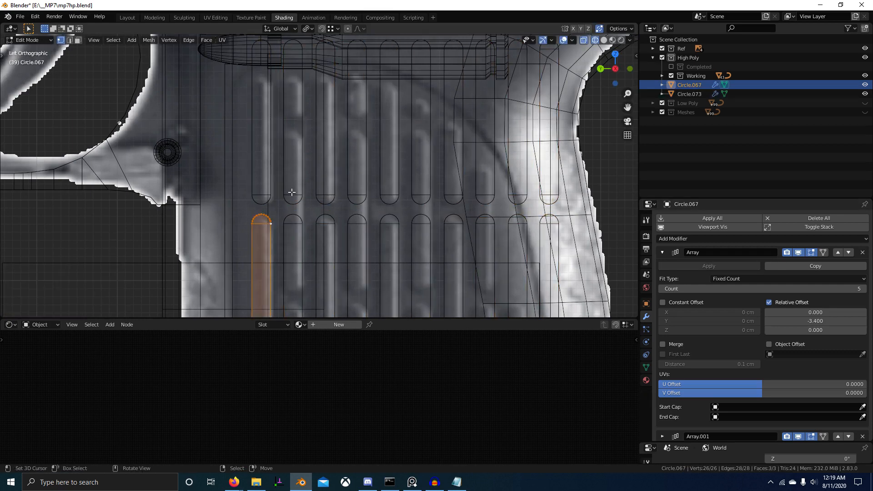
pyautogui.press('Tab')
pyautogui.click(675, 266)
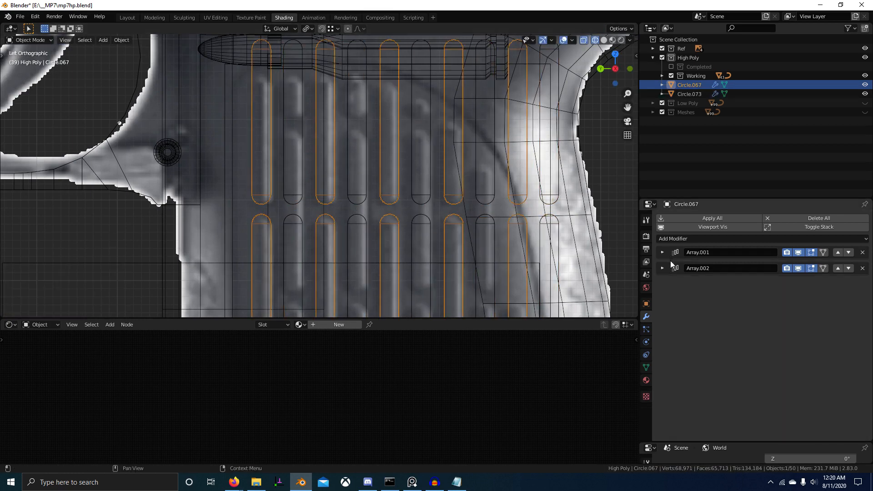
pyautogui.click(705, 219)
pyautogui.press('Tab')
pyautogui.scroll(-3, 313, 196)
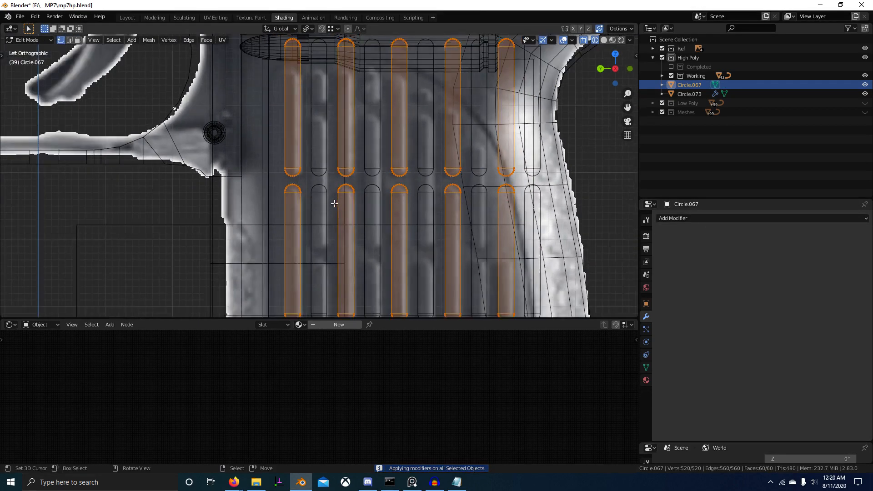
# Snap the 3D cursor midway between the facing long edges of the first two original grooves in one row.
pyautogui.press('2')
pyautogui.rightClick(307, 209)
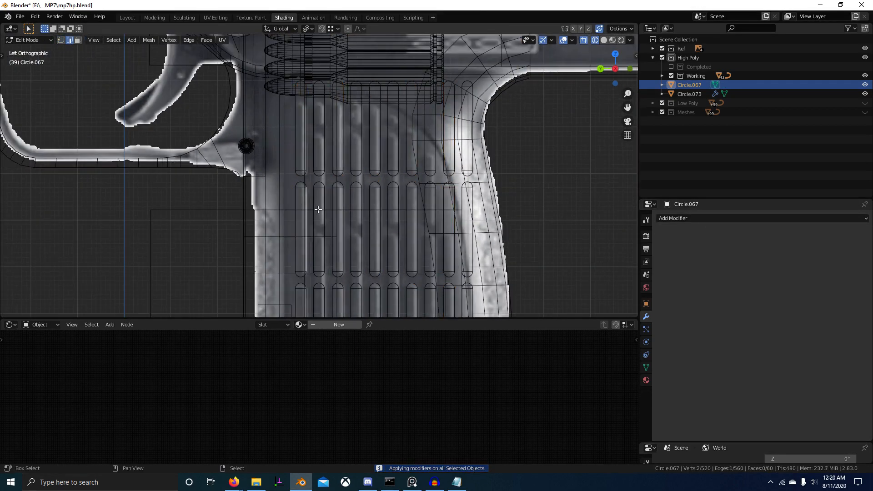
pyautogui.keyDown('shift'); pyautogui.rightClick(326, 210); pyautogui.keyUp('shift')
pyautogui.hotkey('shift', 's')
pyautogui.click(335, 302)
pyautogui.press('Tab')
# Set the duplicated groove object's origin to its geometry and snap the object to the 3D cursor with offset kept.
pyautogui.rightClick(324, 232)
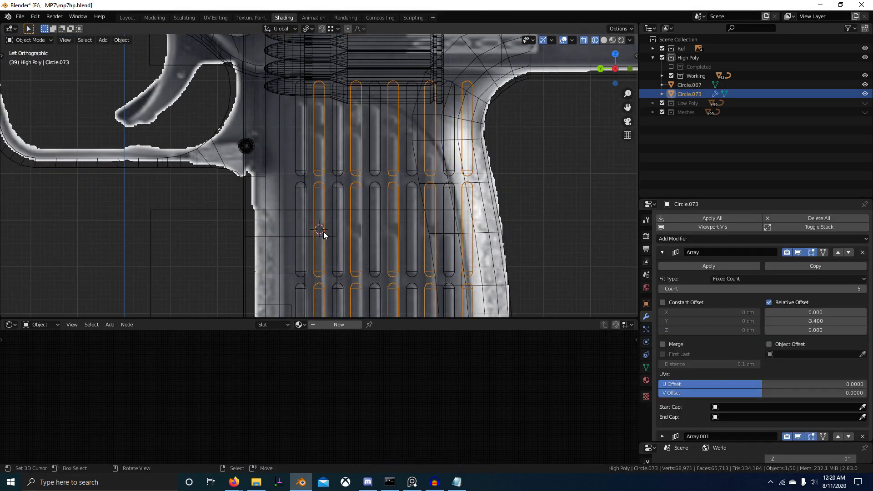
pyautogui.hotkey('shift', 's')
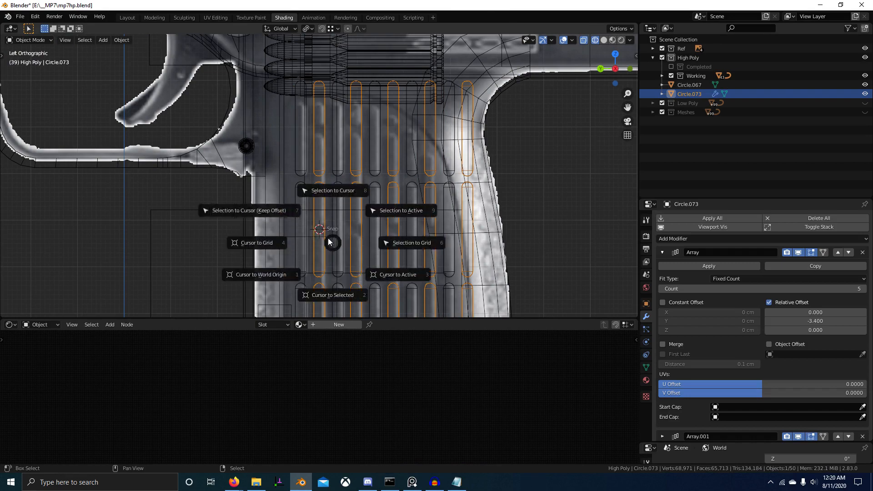
pyautogui.click(270, 209)
pyautogui.scroll(-4, 355, 234)
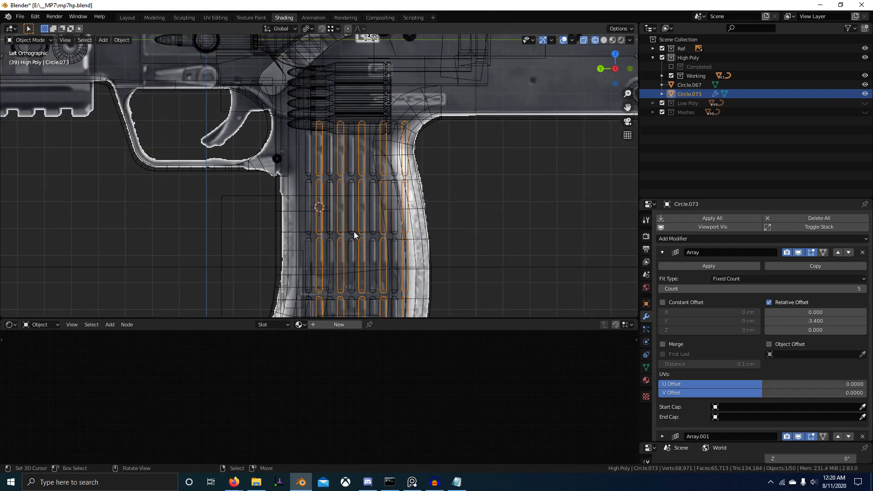
pyautogui.press('w')
pyautogui.moveTo(345, 244)
pyautogui.click(390, 255)
pyautogui.hotkey('shift', 's')
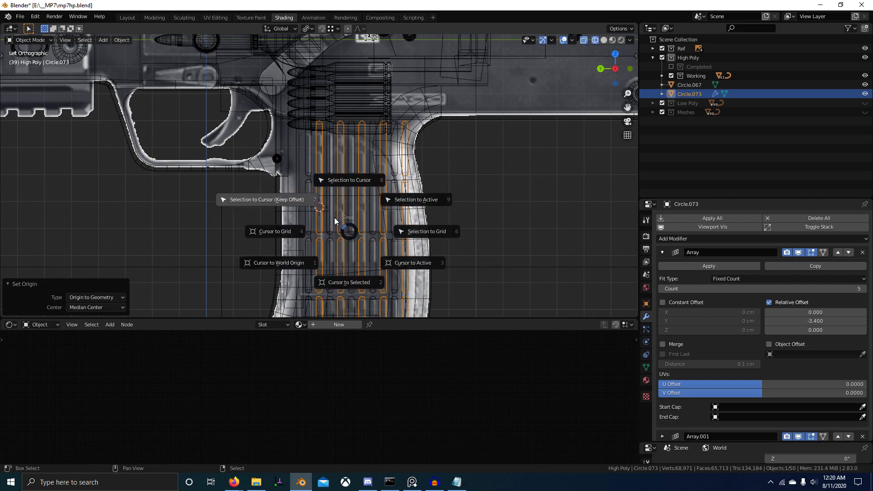
pyautogui.click(275, 193)
pyautogui.scroll(5, 324, 217)
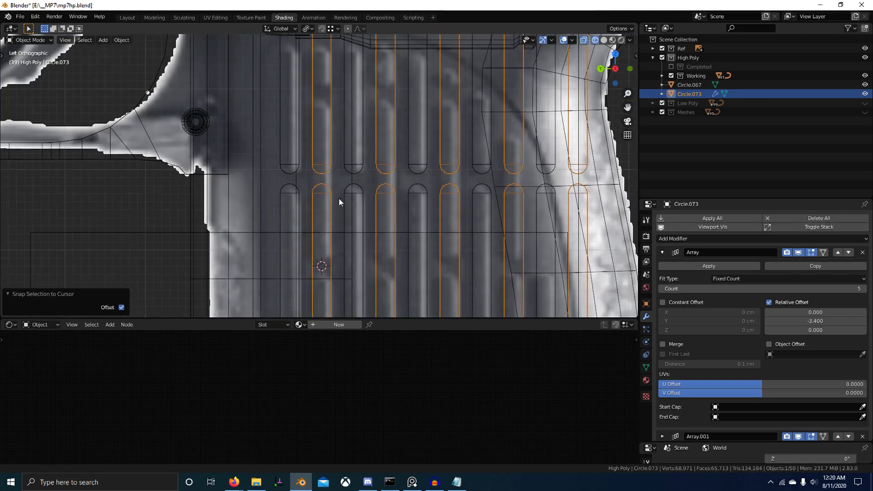
# Try moving the duplicate's groove mesh up about 1.03 cm along the global Z axis.
pyautogui.scroll(-2, 339, 198)
pyautogui.press('Tab')
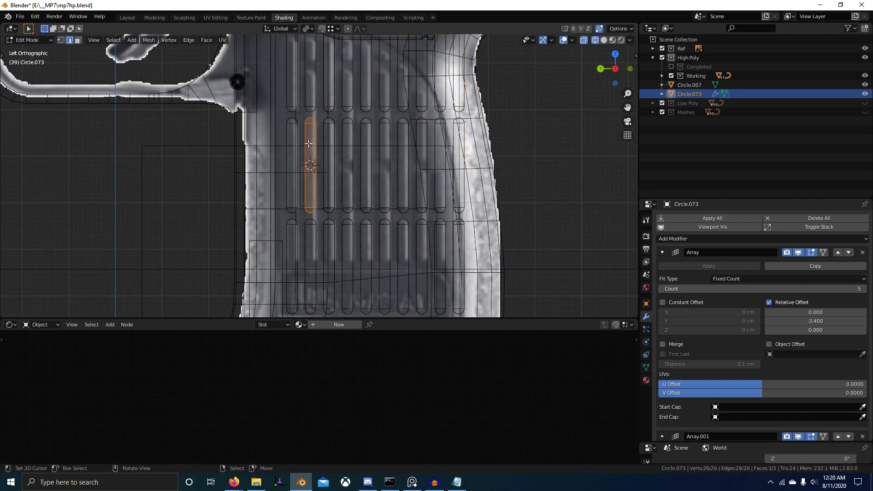
pyautogui.keyDown('shift'); pyautogui.moveTo(350, 160); pyautogui.dragTo(347, 196, button='middle'); pyautogui.keyUp('shift')
pyautogui.press('g')
pyautogui.press('z')
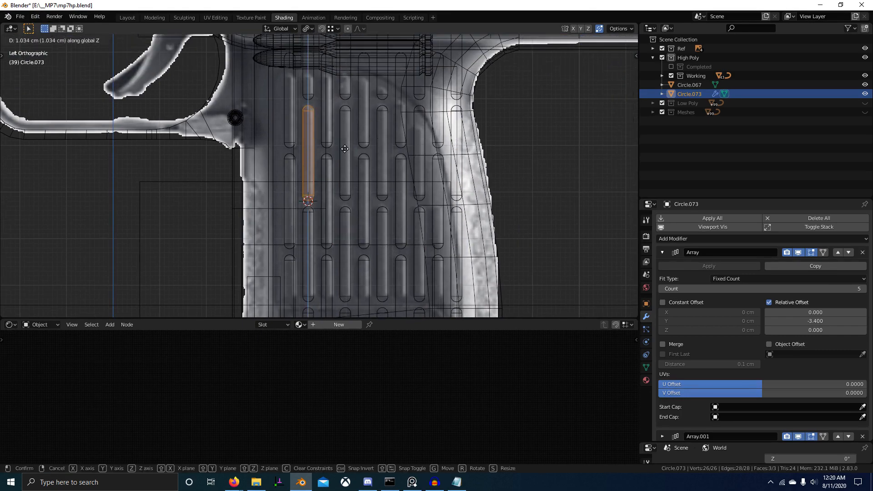
pyautogui.click(346, 150)
pyautogui.press('Tab')
# Snap the 3D cursor midway between two vertically neighbouring original grooves, using their facing rounded-end vertices in the third visible column.
pyautogui.scroll(3, 338, 208)
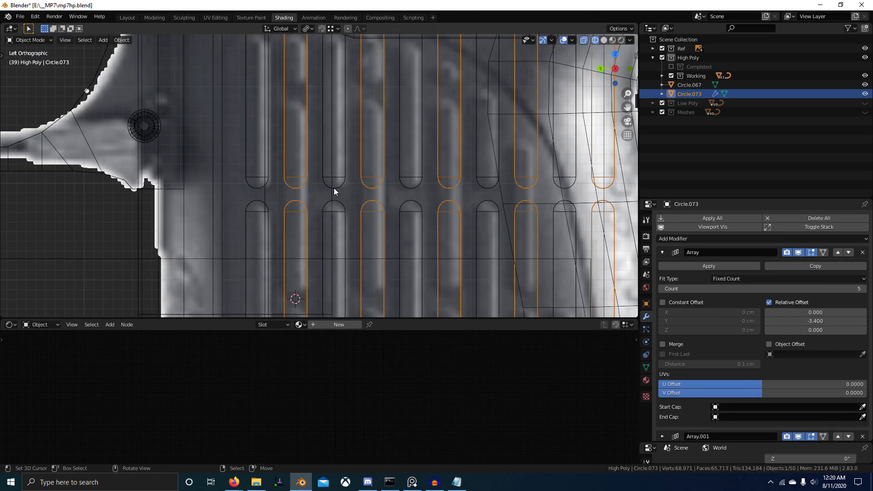
pyautogui.rightClick(334, 188)
pyautogui.press('1')
pyautogui.scroll(1, 339, 196)
pyautogui.scroll(-3, 339, 197)
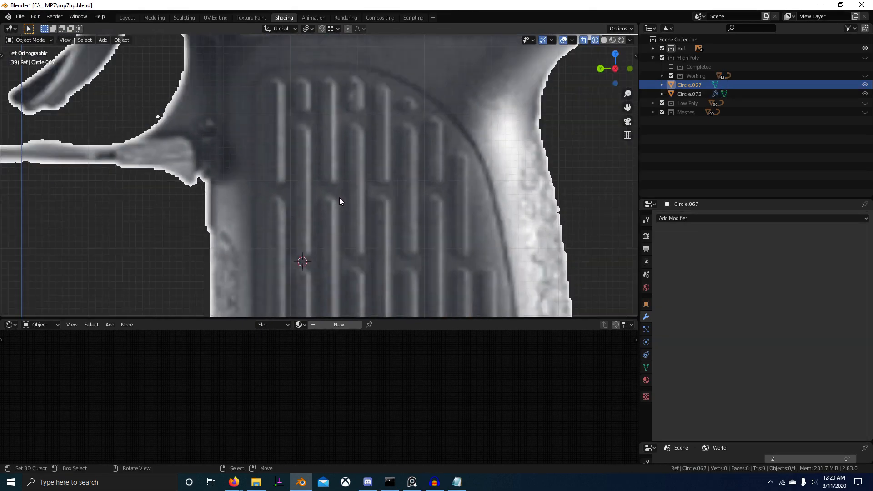
pyautogui.hotkey('shift', '2')
pyautogui.press('Tab')
pyautogui.scroll(4, 339, 197)
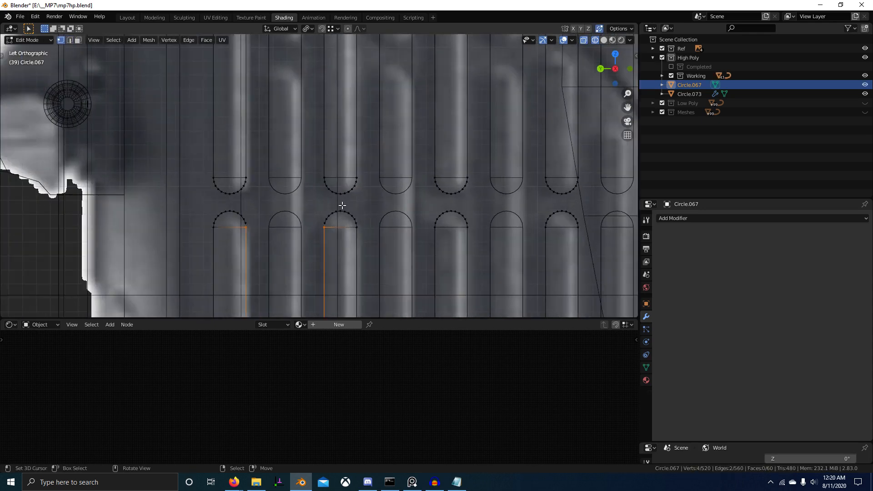
pyautogui.rightClick(341, 208)
pyautogui.keyDown('shift'); pyautogui.rightClick(341, 195); pyautogui.keyUp('shift')
pyautogui.hotkey('shift', 's')
pyautogui.press('Tab')
# Show the 3D cursor's location in the viewport sidebar and copy its Z value.
pyautogui.press('n')
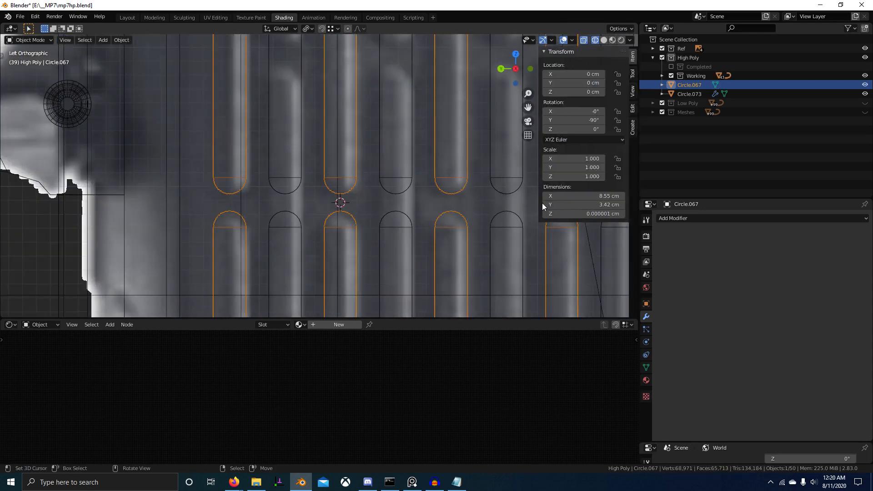
pyautogui.click(632, 95)
pyautogui.press('BackSpace')
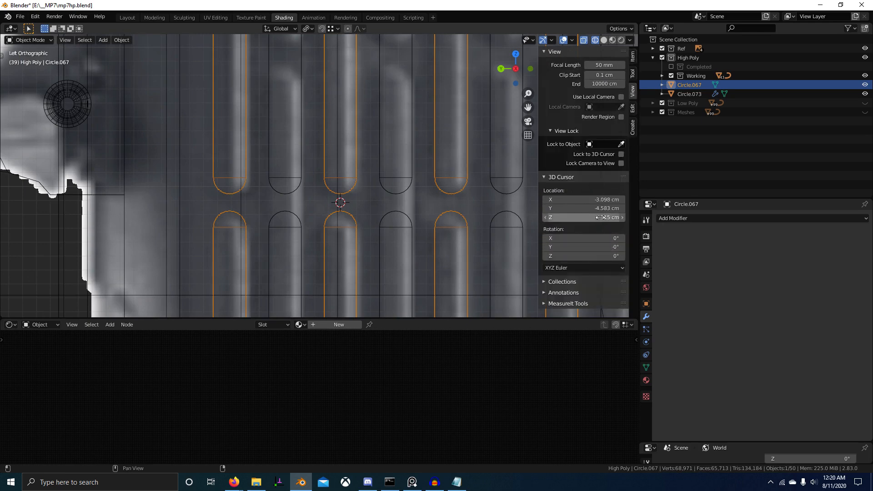
# Set the global median Z of the duplicate's groove mesh to the 3D cursor's height, -5.1148 cm.
pyautogui.click(298, 216)
pyautogui.press('Tab')
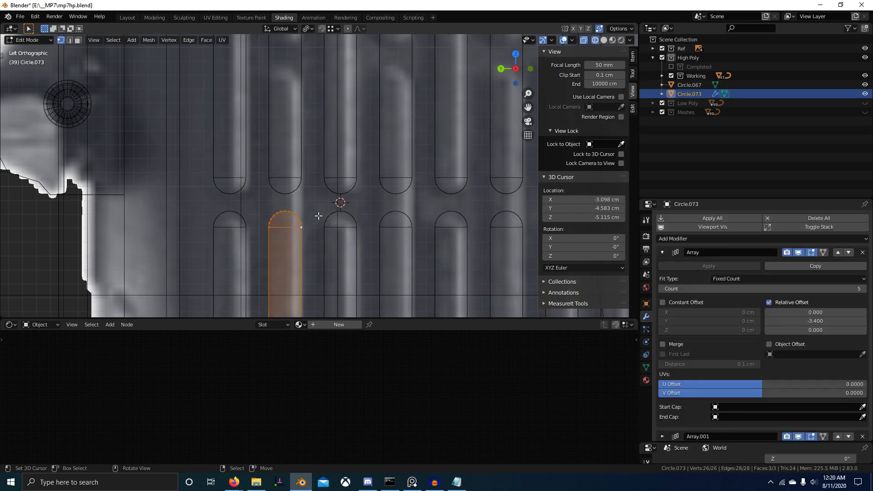
pyautogui.click(632, 57)
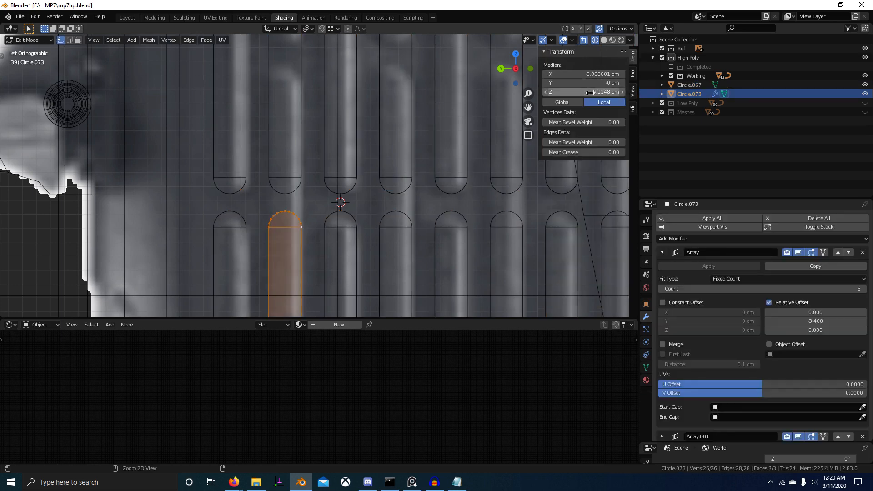
pyautogui.click(570, 102)
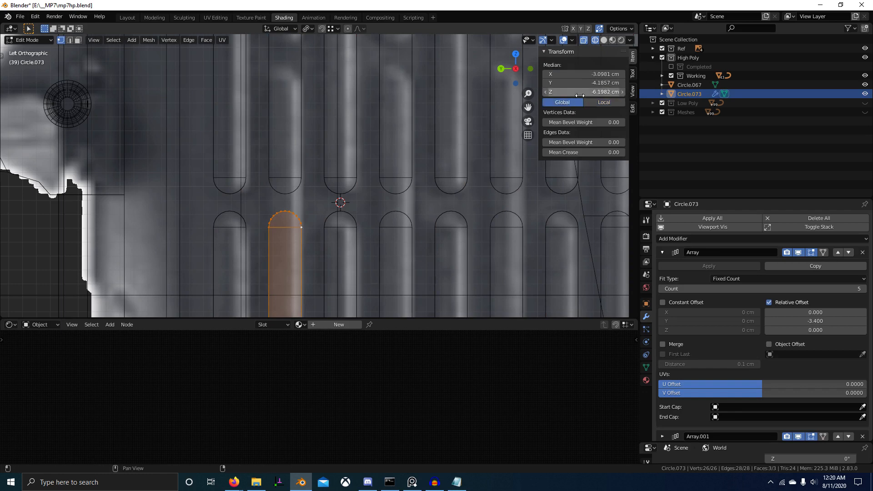
pyautogui.scroll(-8, 358, 120)
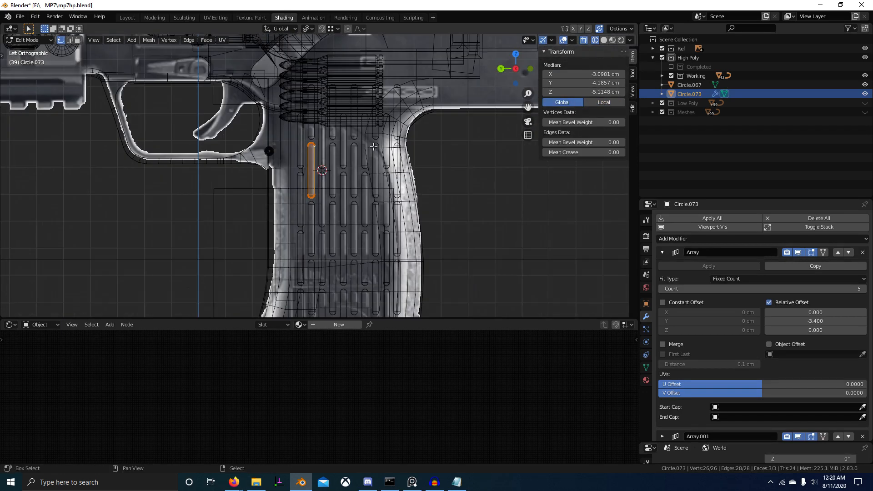
# Return the duplicate to Object Mode and display the grip with solid shading.
pyautogui.press('Tab')
pyautogui.press('z')
pyautogui.keyDown('shift'); pyautogui.moveTo(441, 195); pyautogui.dragTo(442, 174, button='middle'); pyautogui.keyUp('shift')
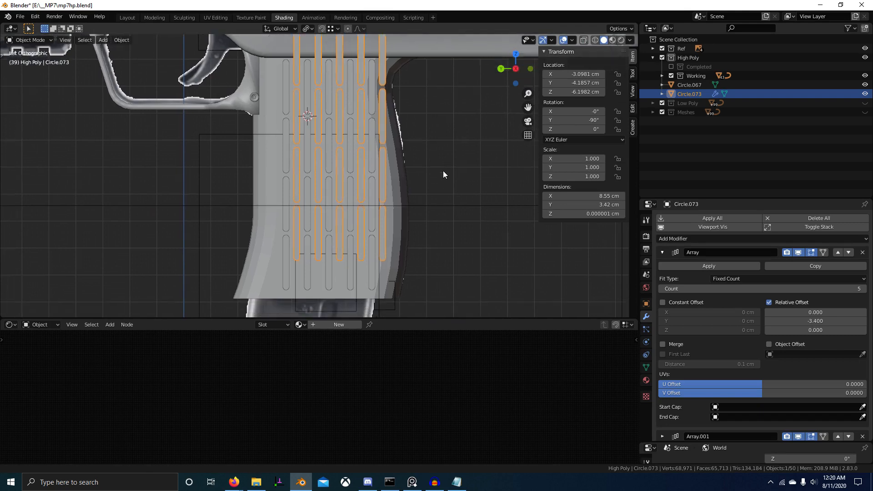
# Check the duplicate groove grid against the grip reference and apply its first Array modifier.
pyautogui.press('z')
pyautogui.scroll(3, 426, 250)
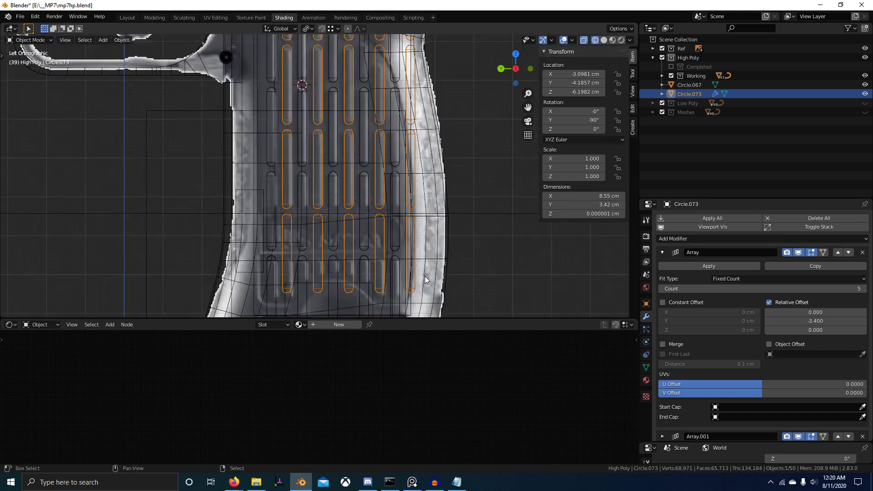
pyautogui.press('z')
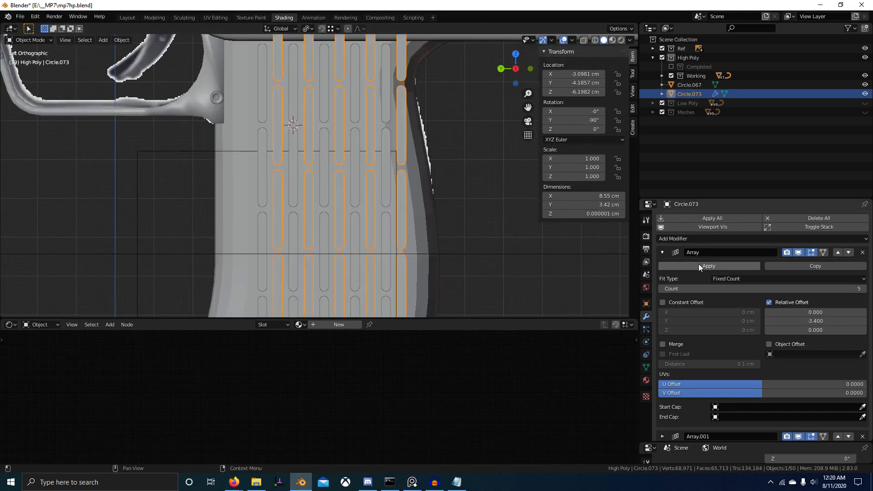
pyautogui.click(699, 266)
pyautogui.scroll(-1, 285, 165)
# Try to join the duplicate groove grid into the original one, and undo the join.
pyautogui.keyDown('shift'); pyautogui.click(274, 146); pyautogui.keyUp('shift')
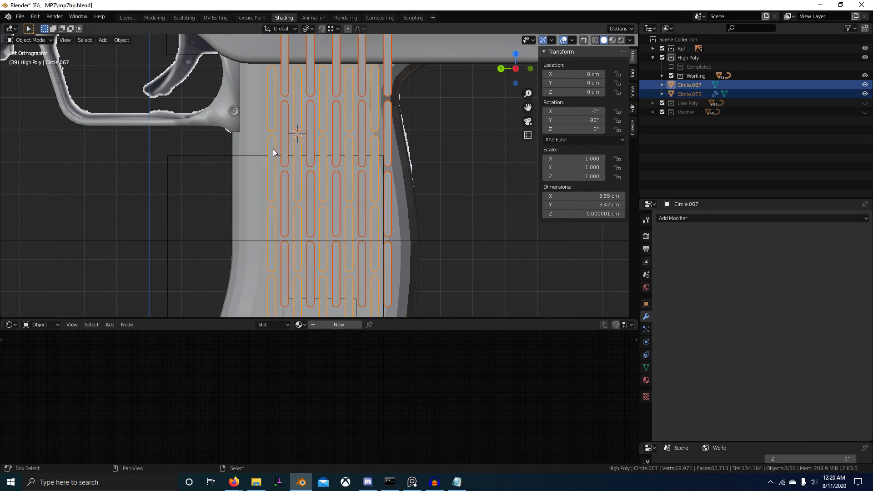
pyautogui.moveTo(272, 148); pyautogui.dragTo(330, 162, button='middle')
pyautogui.press('ctrl+KP_3')
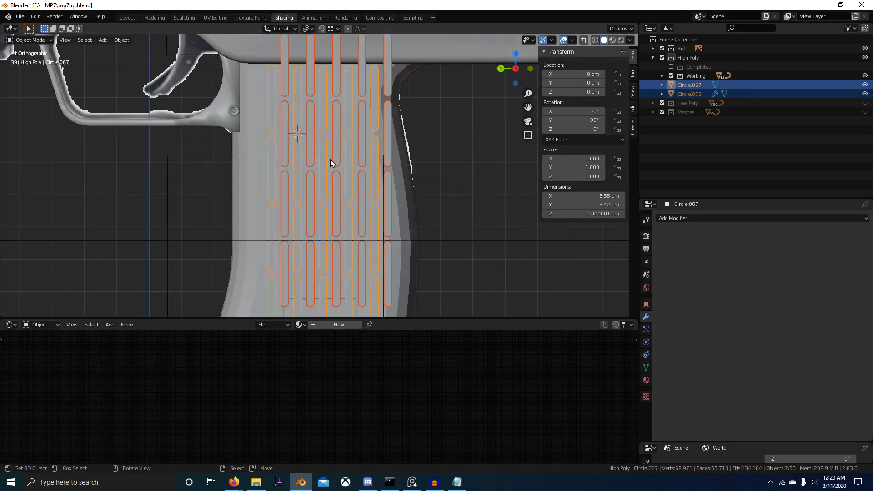
pyautogui.hotkey('ctrl', 'j')
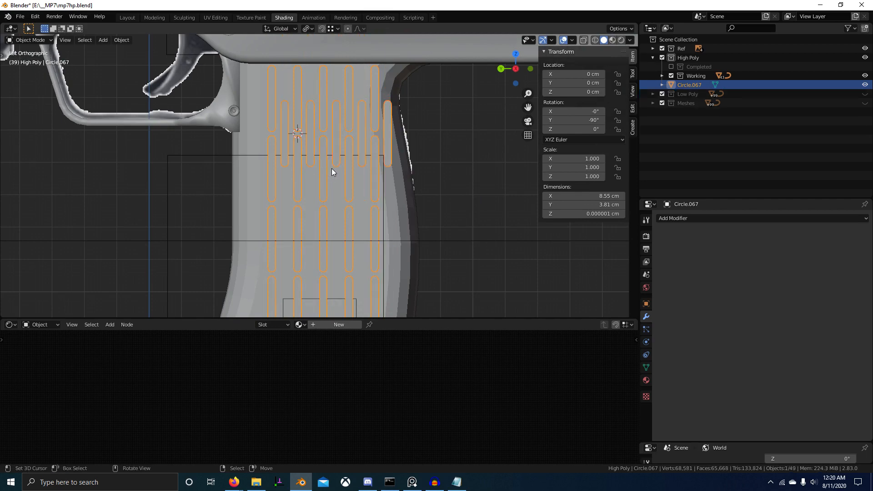
pyautogui.scroll(-3, 331, 169)
pyautogui.hotkey('ctrl', 'z')
# Apply all remaining modifiers on the duplicate groove grid.
pyautogui.moveTo(307, 175); pyautogui.dragTo(331, 179, button='middle')
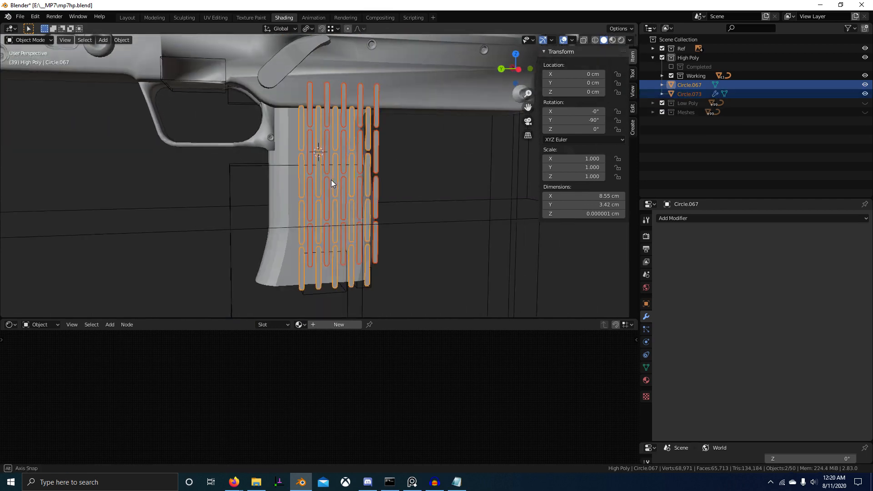
pyautogui.click(302, 157)
pyautogui.click(305, 171)
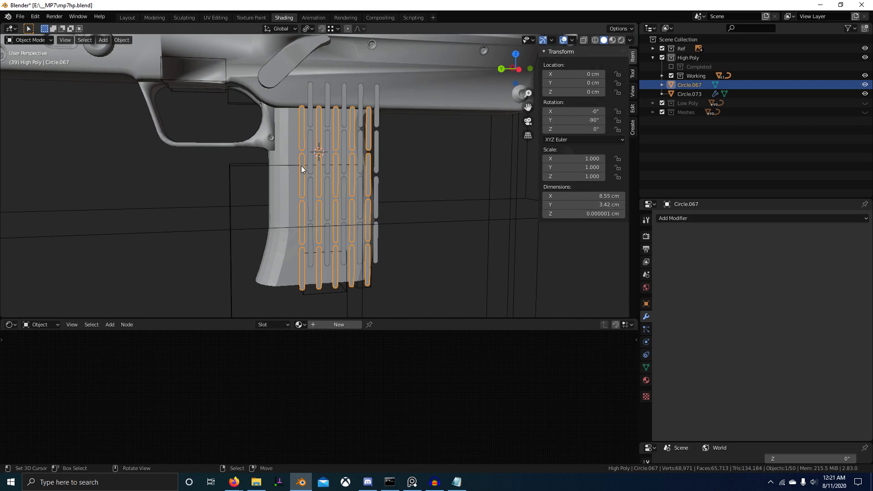
pyautogui.click(318, 156)
pyautogui.click(707, 219)
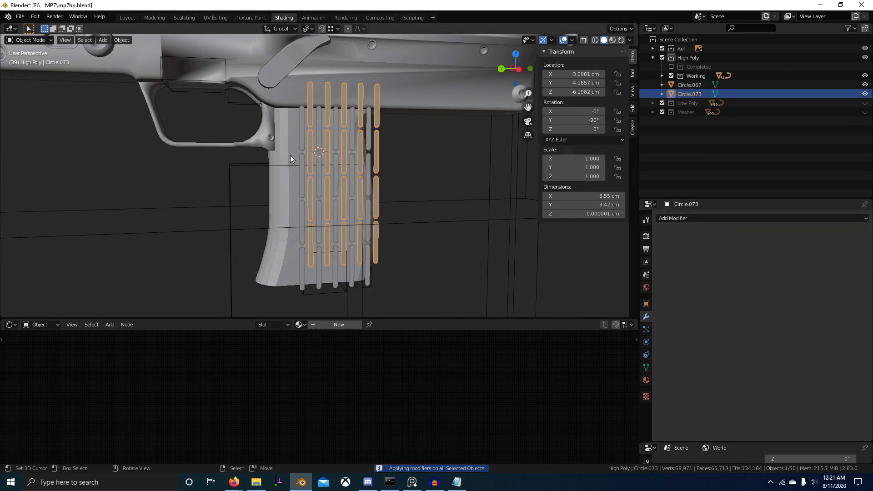
# Join the original groove grid into the duplicate as one object and return to the left orthographic view.
pyautogui.keyDown('shift'); pyautogui.click(302, 156); pyautogui.keyUp('shift')
pyautogui.keyDown('shift'); pyautogui.click(309, 148); pyautogui.keyUp('shift')
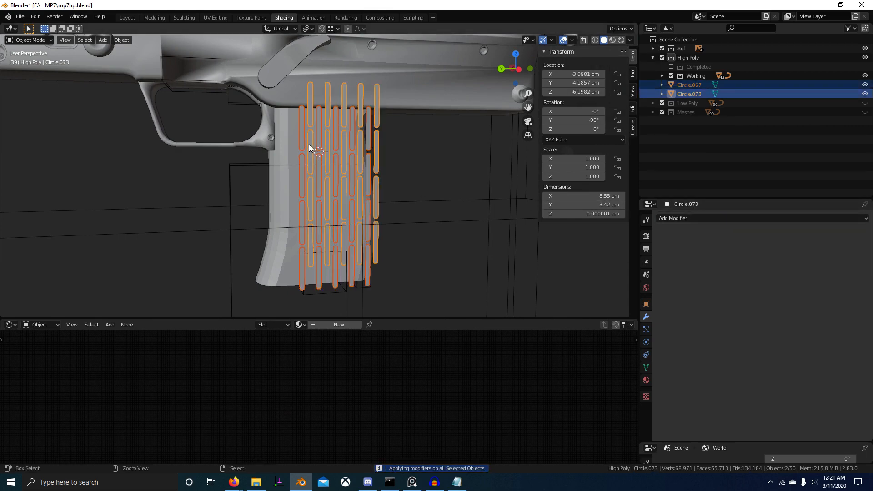
pyautogui.hotkey('ctrl', 'j')
pyautogui.press('KP_3')
pyautogui.press('ctrl+KP_3')
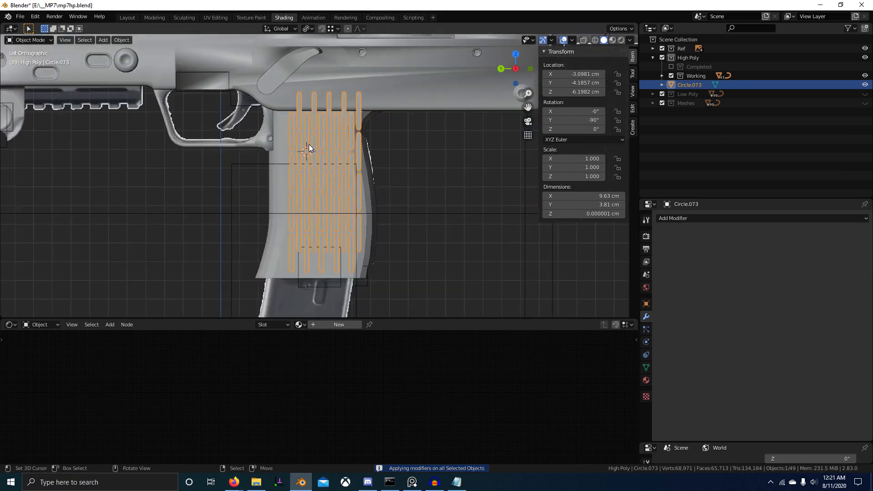
# Open the joined grooves in Edit Mode with see-through display and clear the vertex selection.
pyautogui.press('Tab')
pyautogui.hotkey('alt', 'z')
pyautogui.scroll(5, 307, 178)
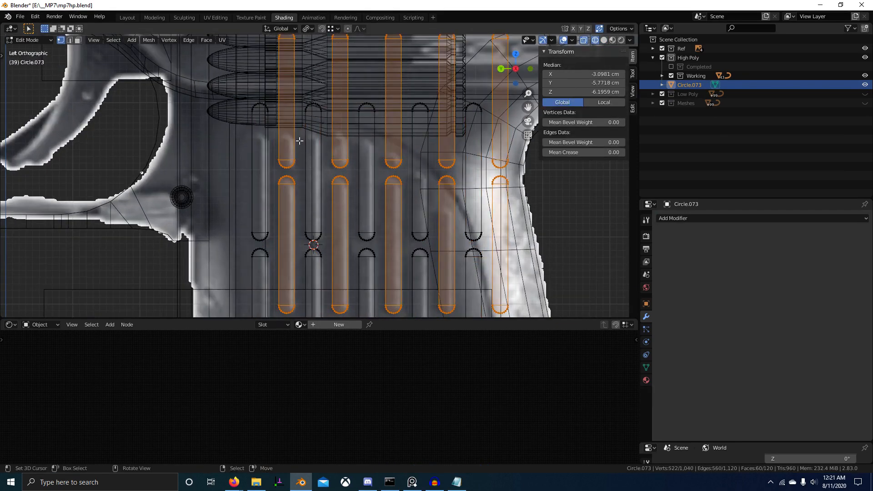
pyautogui.hotkey('alt', 'a')
pyautogui.keyDown('alt'); pyautogui.click(270, 121); pyautogui.keyUp('alt')
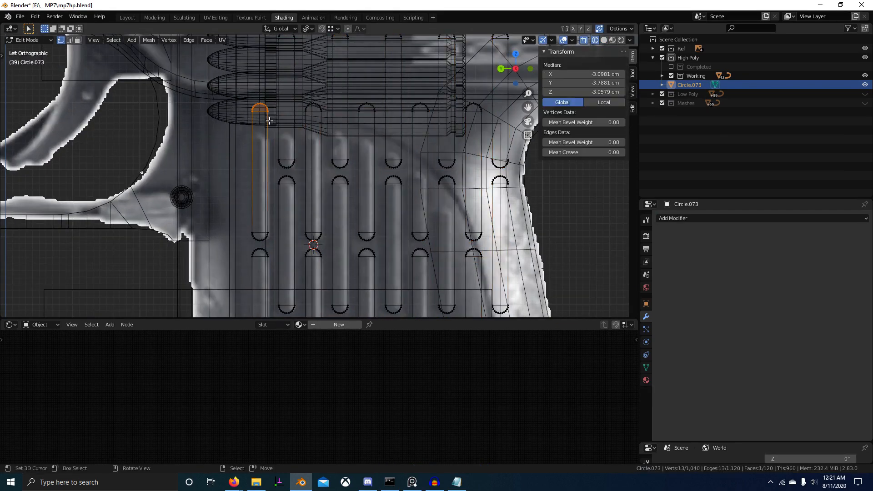
pyautogui.hotkey('alt', 'a')
pyautogui.scroll(-3, 282, 136)
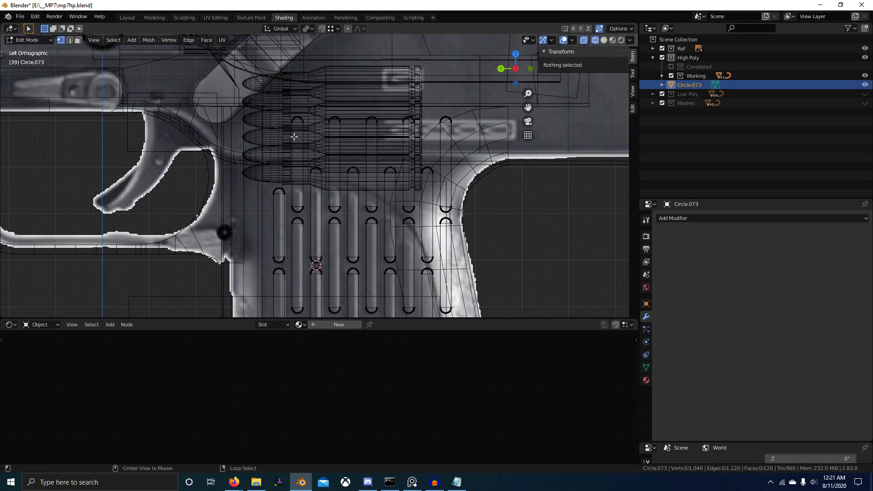
# Delete the two rearmost grooves of the uppermost row, which extend above the grip.
pyautogui.hotkey('alt', 'z')
pyautogui.hotkey('alt', 'z')
pyautogui.press('b')
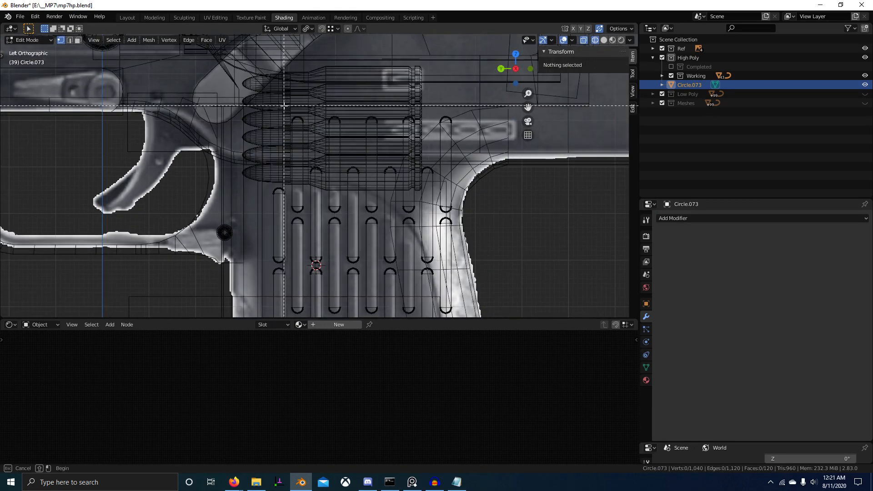
pyautogui.moveTo(284, 105); pyautogui.dragTo(580, 158)
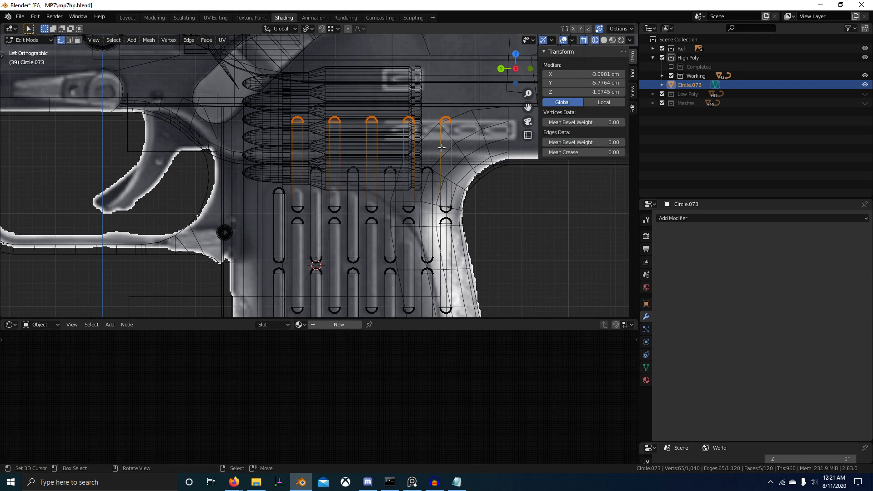
pyautogui.hotkey('alt', 'a')
pyautogui.press('l')
pyautogui.press('l')
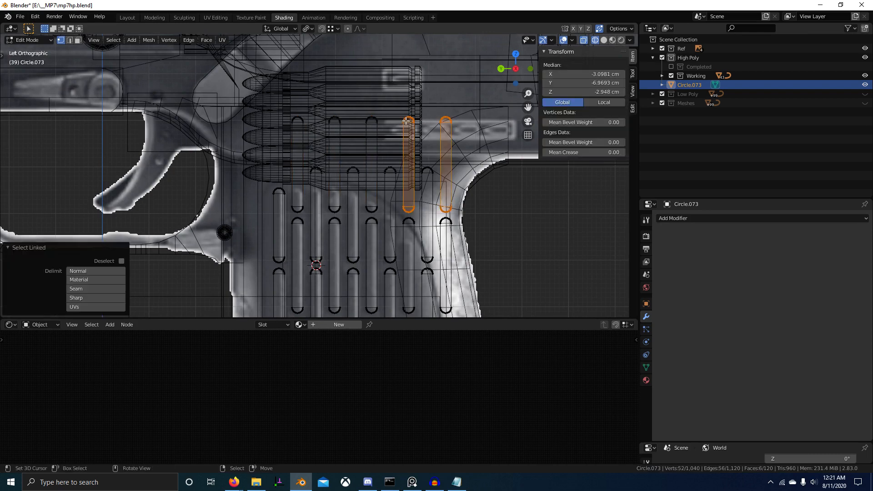
pyautogui.press('x')
pyautogui.click(401, 121)
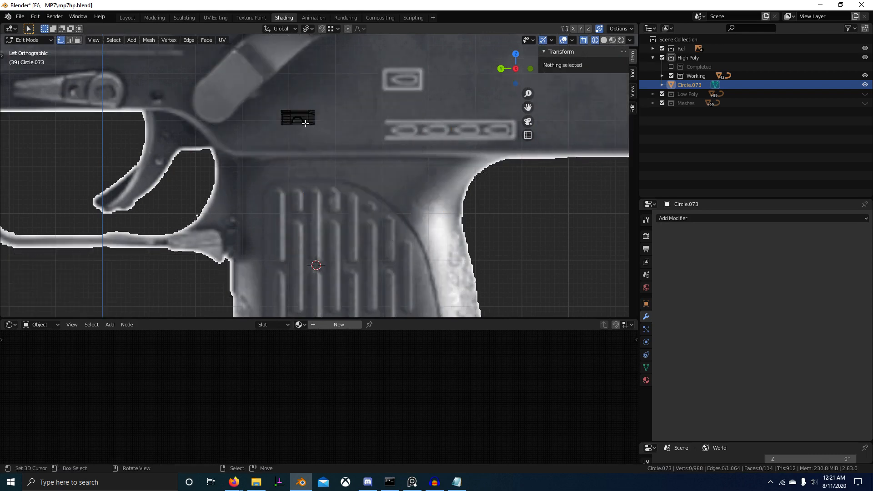
# Shorten the top groove in the second column by lowering its rounded upper end along Z to about -3.46 cm.
pyautogui.press('l')
pyautogui.scroll(2, 300, 224)
pyautogui.press('g')
pyautogui.press('z')
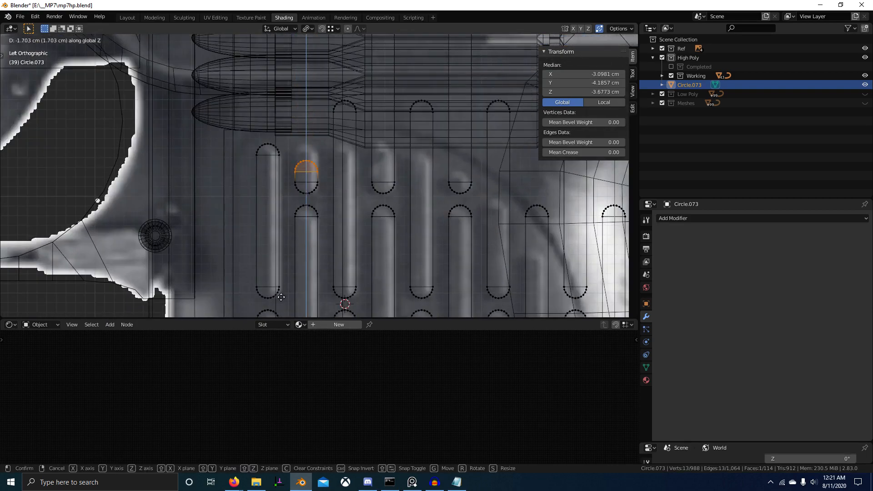
pyautogui.click(281, 292)
pyautogui.scroll(2, 268, 238)
pyautogui.press('g')
pyautogui.press('z')
pyautogui.click(230, 116)
pyautogui.scroll(-1, 364, 121)
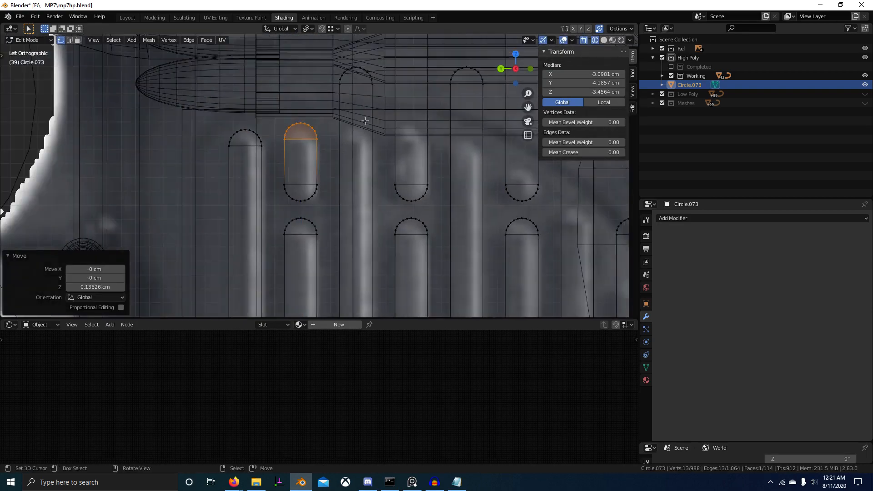
# Lower the rounded upper end of the third column's top groove along Z to about -3.41 cm.
pyautogui.hotkey('alt', 'a')
pyautogui.hotkey('alt', 'b')
pyautogui.moveTo(334, 64); pyautogui.dragTo(385, 109)
pyautogui.hotkey('alt', 'b')
pyautogui.press('b')
pyautogui.moveTo(334, 60); pyautogui.dragTo(375, 115)
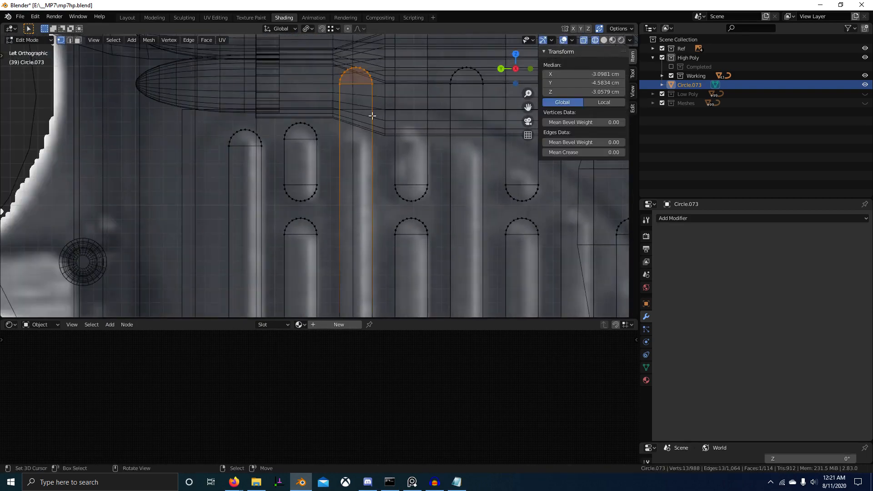
pyautogui.press('g')
pyautogui.press('z')
pyautogui.click(319, 217)
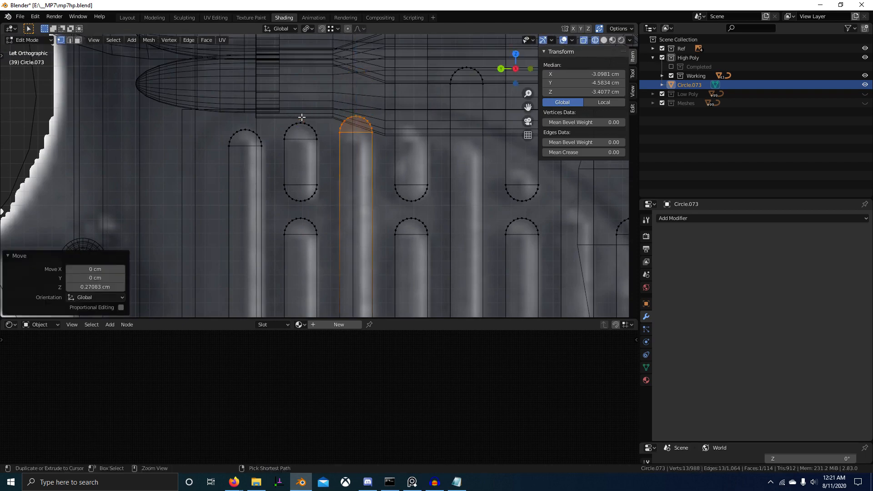
# Lower the rounded upper end of the fourth column's top groove along Z to about -3.48 cm.
pyautogui.scroll(-3, 327, 197)
pyautogui.hotkey('alt', 'a')
pyautogui.scroll(-1, 377, 171)
pyautogui.keyDown('shift'); pyautogui.moveTo(377, 172); pyautogui.dragTo(359, 190, button='middle'); pyautogui.keyUp('shift')
pyautogui.hotkey('alt', 'b')
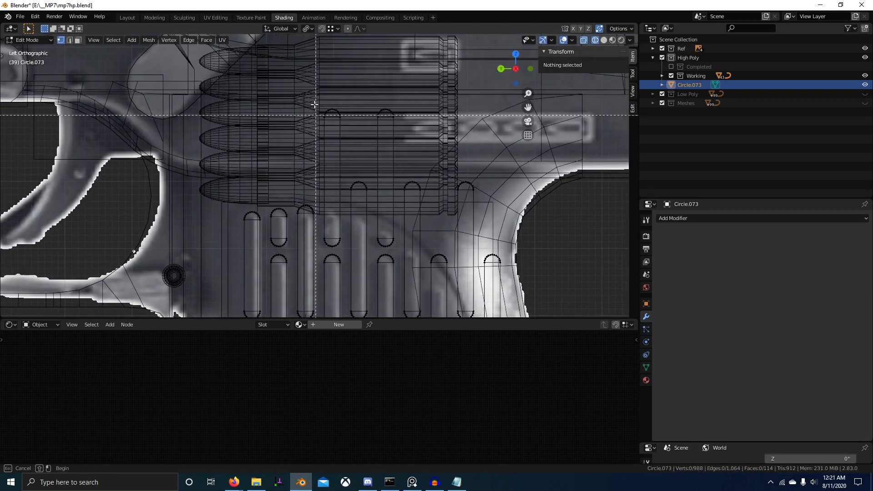
pyautogui.moveTo(313, 93); pyautogui.dragTo(356, 142)
pyautogui.hotkey('alt', 'b')
pyautogui.press('b')
pyautogui.press('g')
pyautogui.press('z')
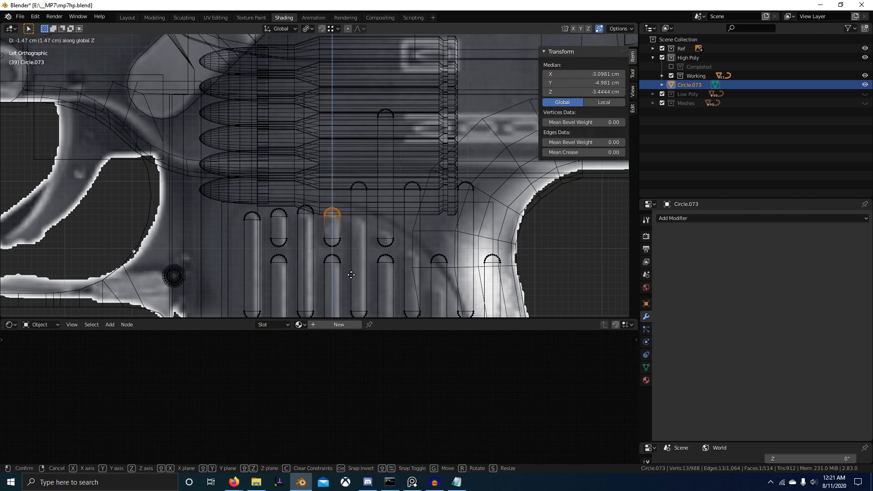
pyautogui.click(357, 238)
pyautogui.scroll(5, 357, 239)
pyautogui.press('g')
pyautogui.press('z')
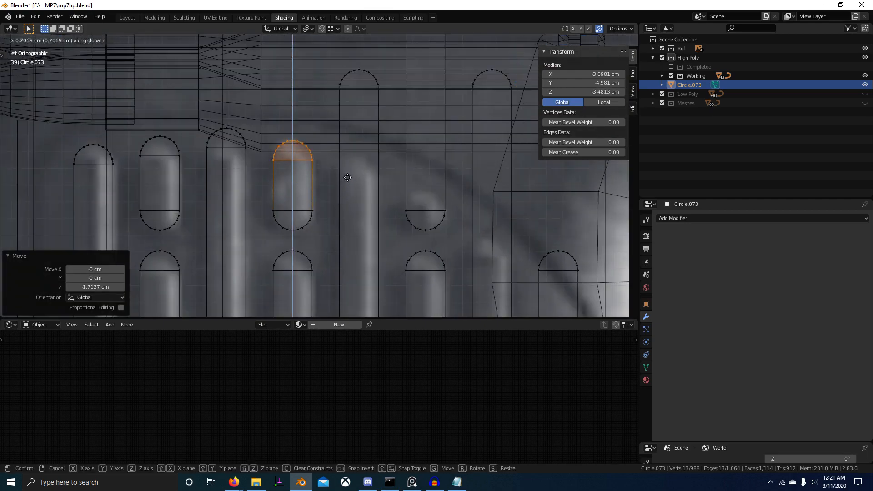
pyautogui.click(346, 180)
# Lower the rounded upper end of the fifth column's top groove along Z, close to the reference groove's upper end.
pyautogui.scroll(-3, 379, 187)
pyautogui.hotkey('alt', 'a')
pyautogui.press('b')
pyautogui.moveTo(329, 87); pyautogui.dragTo(367, 123)
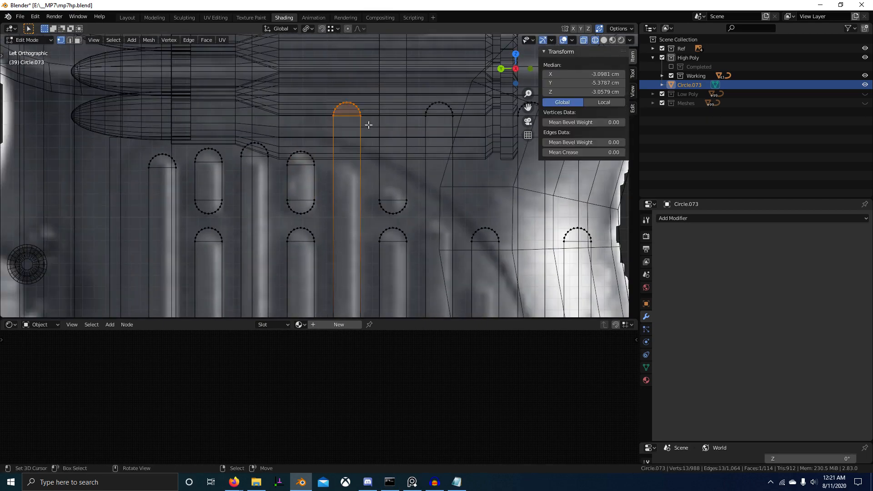
pyautogui.scroll(2, 307, 152)
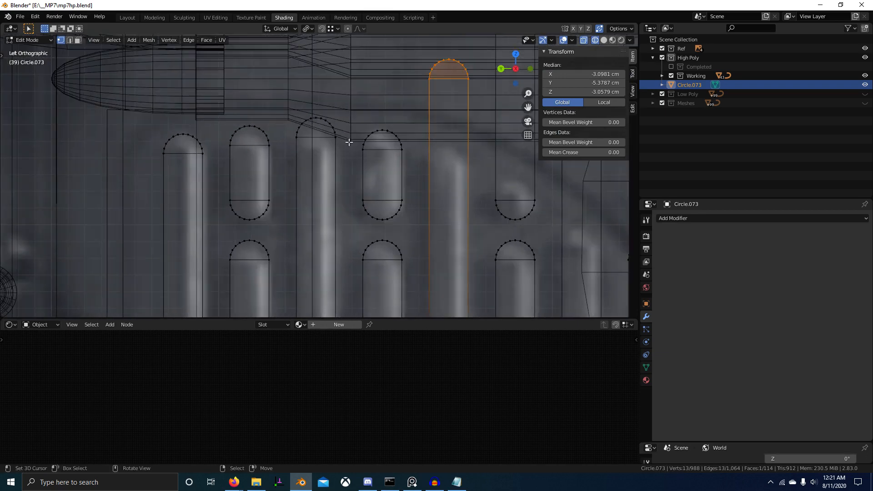
pyautogui.press('g')
pyautogui.press('z')
pyautogui.click(357, 257)
# Lower the rounded upper end of the second column's top groove again, to about -3.68 cm in Z.
pyautogui.hotkey('alt', 'a')
pyautogui.press('b')
pyautogui.moveTo(218, 121); pyautogui.dragTo(274, 172)
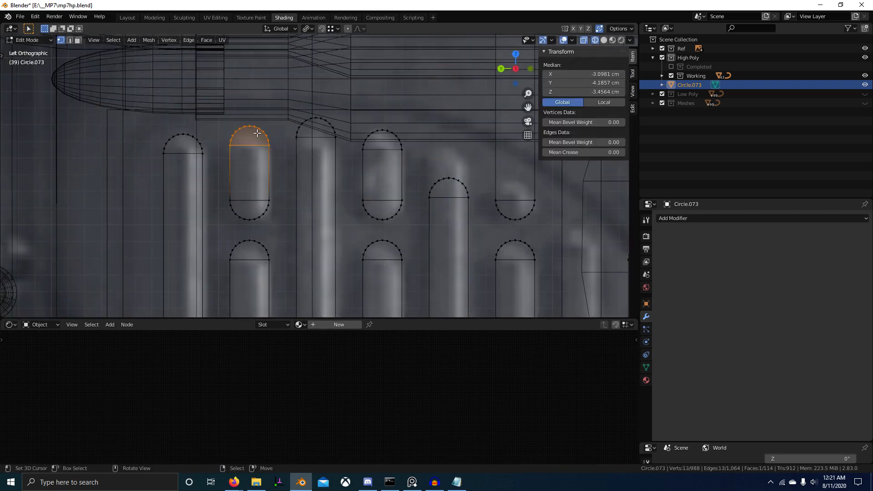
pyautogui.press('g')
pyautogui.press('z')
pyautogui.click(204, 146)
pyautogui.press('g')
pyautogui.press('z')
pyautogui.press('Escape')
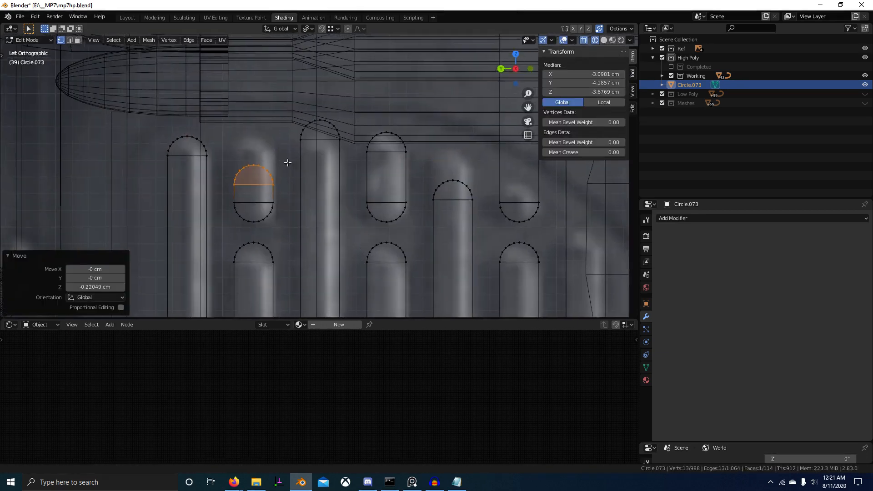
# Set the pivot to Median Point and try snapping the second column's upper groove end to the first column's height.
pyautogui.scroll(3, 241, 140)
pyautogui.press('.')
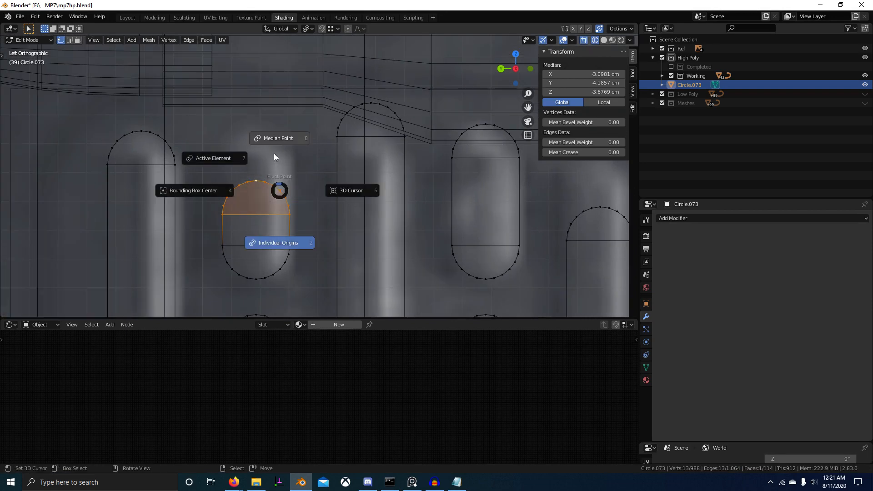
pyautogui.click(269, 127)
pyautogui.press('g')
pyautogui.press('z')
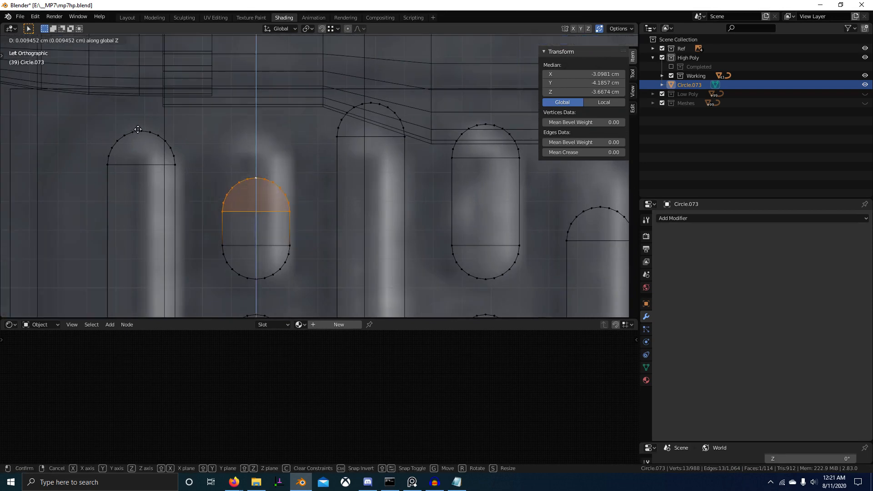
pyautogui.click(138, 131)
pyautogui.press('g')
pyautogui.press('z')
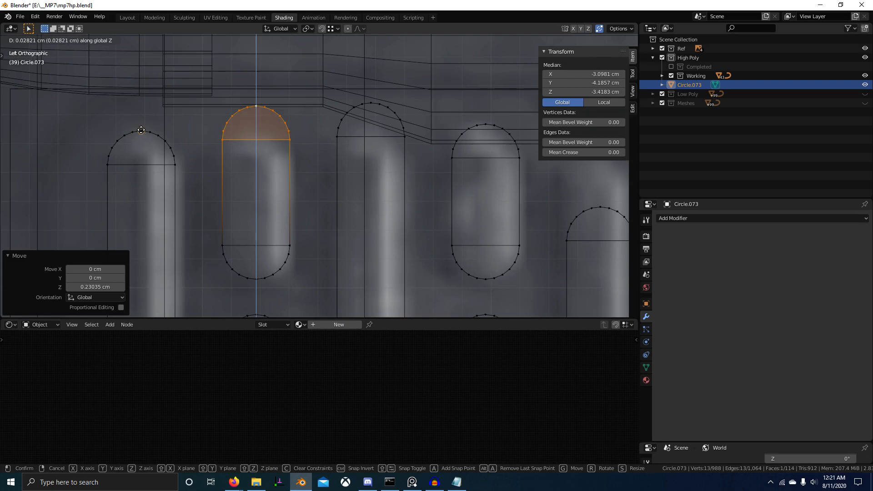
pyautogui.click(168, 187)
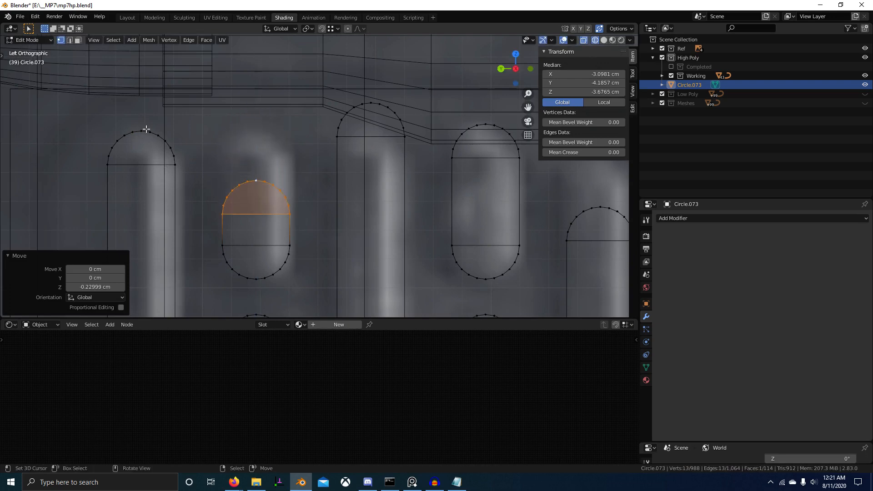
# Raise the second column's upper groove end along Z to about -3.53 cm, cancelling a further snapped move.
pyautogui.press('g')
pyautogui.press('z')
pyautogui.click(148, 119)
pyautogui.press('g')
pyautogui.press('z')
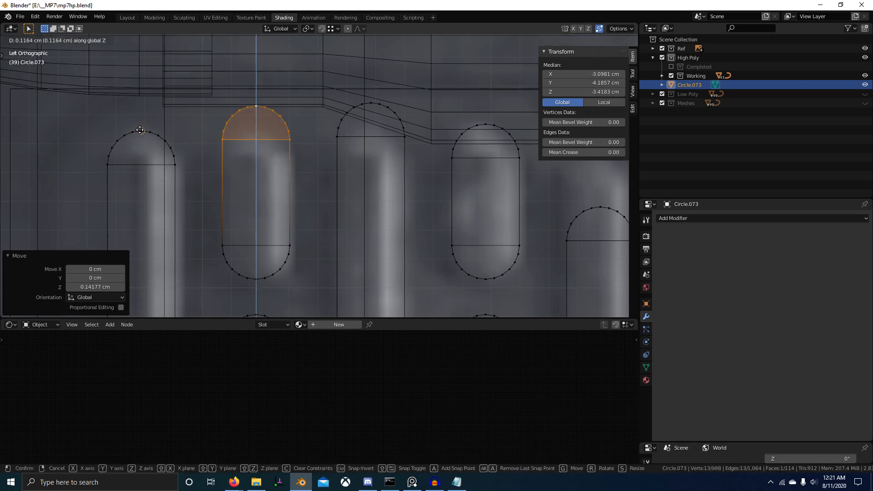
pyautogui.rightClick(140, 131)
# Set the pivot to Active Element and try snapping the second column's rounded upper end along Z to the first column's height.
pyautogui.keyDown('shift'); pyautogui.moveTo(241, 169); pyautogui.dragTo(293, 177, button='middle'); pyautogui.keyUp('shift')
pyautogui.scroll(2, 293, 179)
pyautogui.press('.')
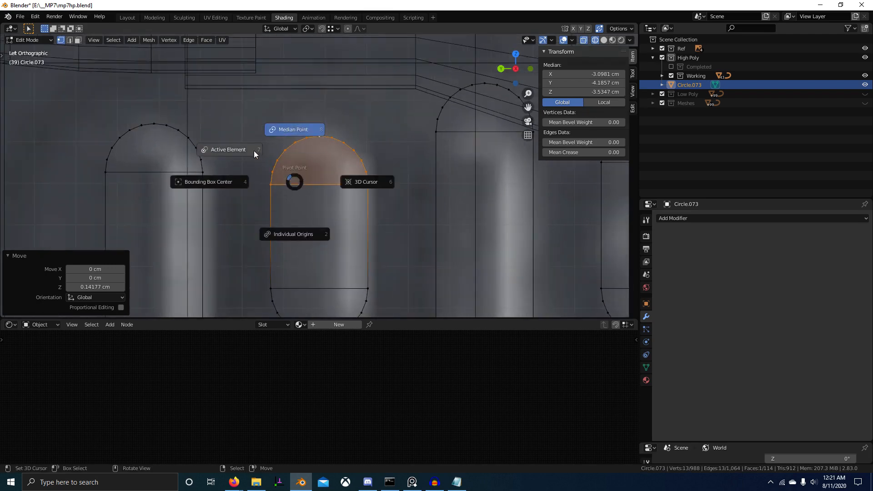
pyautogui.click(255, 154)
pyautogui.press('g')
pyautogui.press('z')
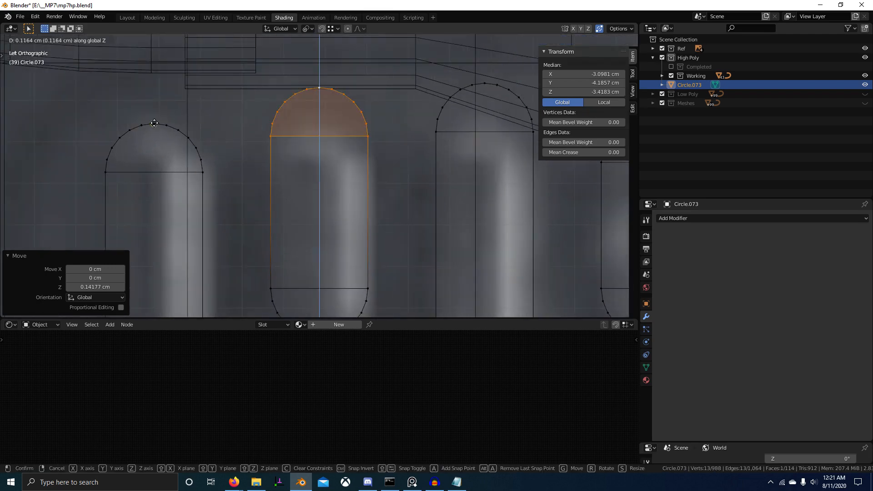
pyautogui.rightClick(154, 123)
pyautogui.press('.')
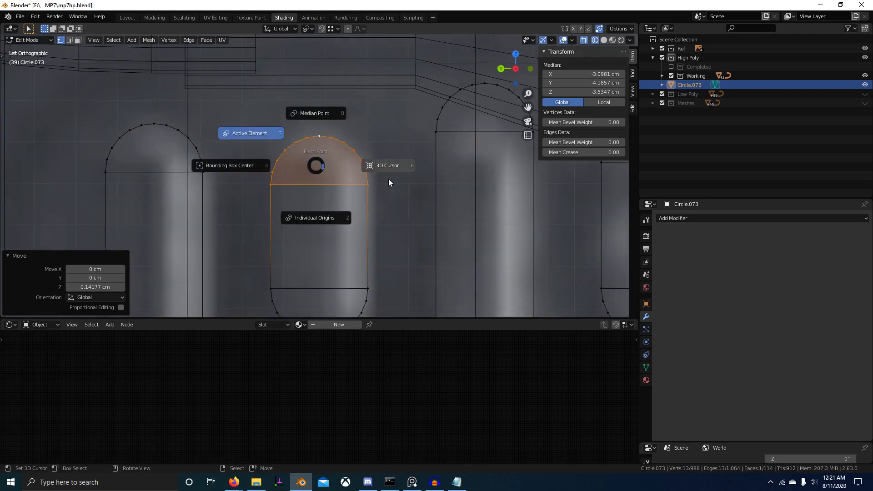
pyautogui.rightClick(321, 160)
# Try moving only the second column's top vertex up along Z, snapping it to the top of the first column's groove.
pyautogui.click(315, 136)
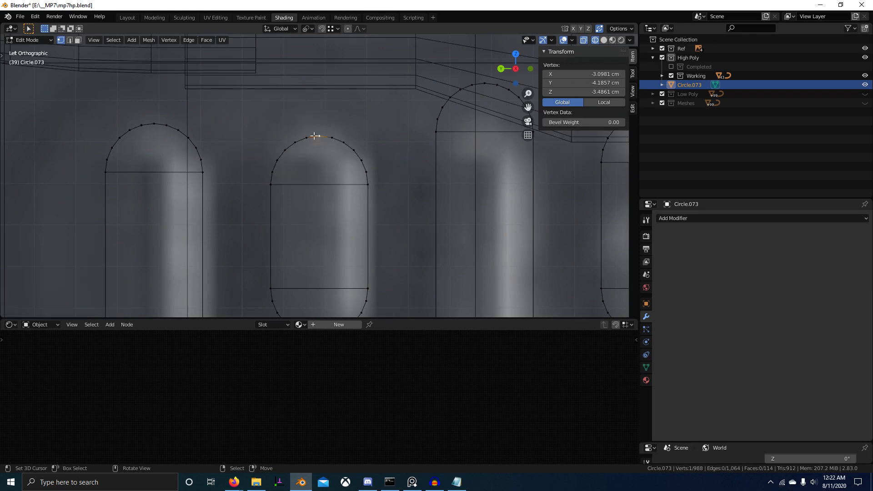
pyautogui.press('g')
pyautogui.press('z')
pyautogui.click(154, 120)
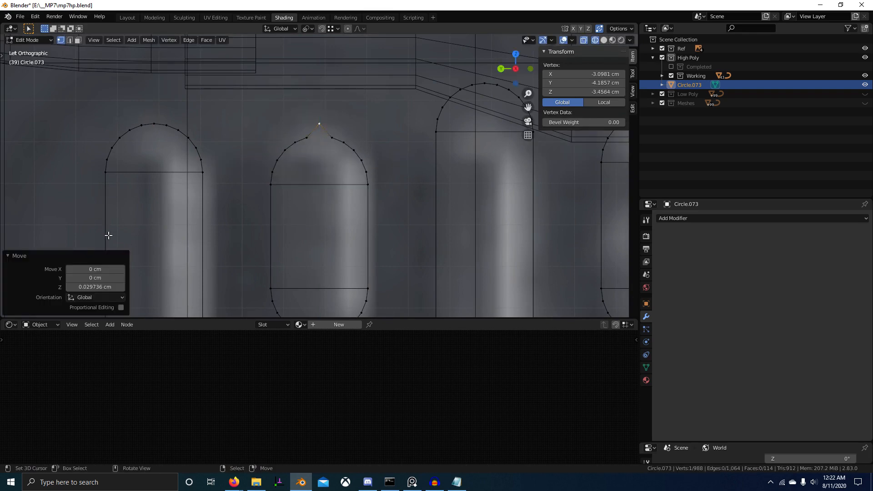
# Raise the second column's whole rounded upper end about 0.027 cm along Z, level with the first column's groove.
pyautogui.hotkey('alt', 'a')
pyautogui.press('b')
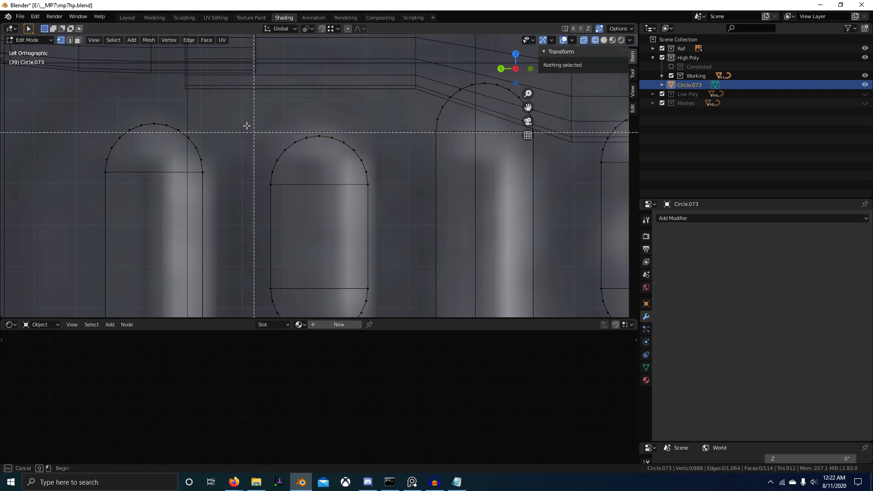
pyautogui.moveTo(244, 124); pyautogui.dragTo(394, 217)
pyautogui.press('g')
pyautogui.press('z')
pyautogui.click(164, 216)
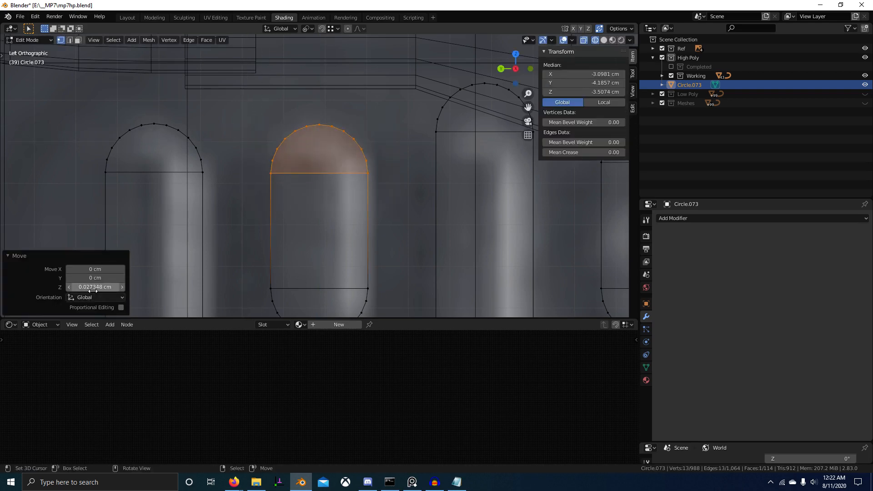
# Try lowering the third column's top vertex about 0.097 cm along Z to the second column's height, and undo it.
pyautogui.keyDown('shift'); pyautogui.moveTo(385, 221); pyautogui.dragTo(285, 255, button='middle'); pyautogui.keyUp('shift')
pyautogui.hotkey('alt', 'a')
pyautogui.moveTo(306, 97); pyautogui.dragTo(350, 129)
pyautogui.rightClick(381, 120)
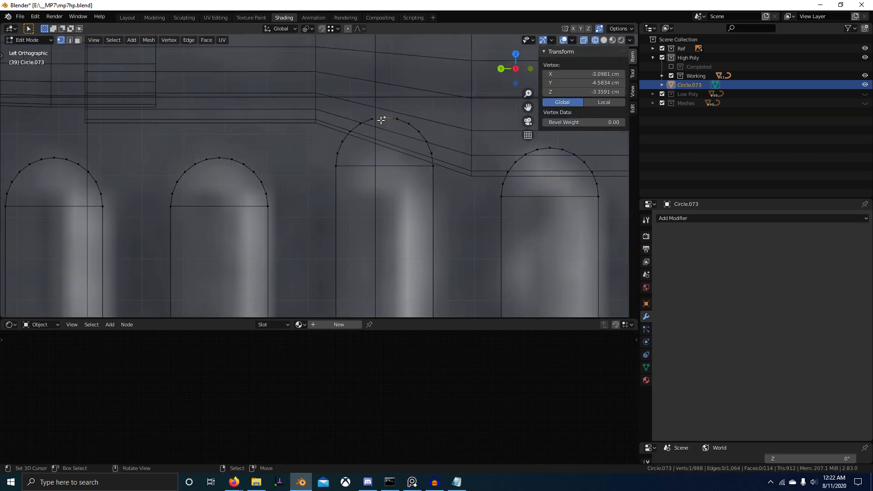
pyautogui.press('g')
pyautogui.press('z')
pyautogui.click(260, 174)
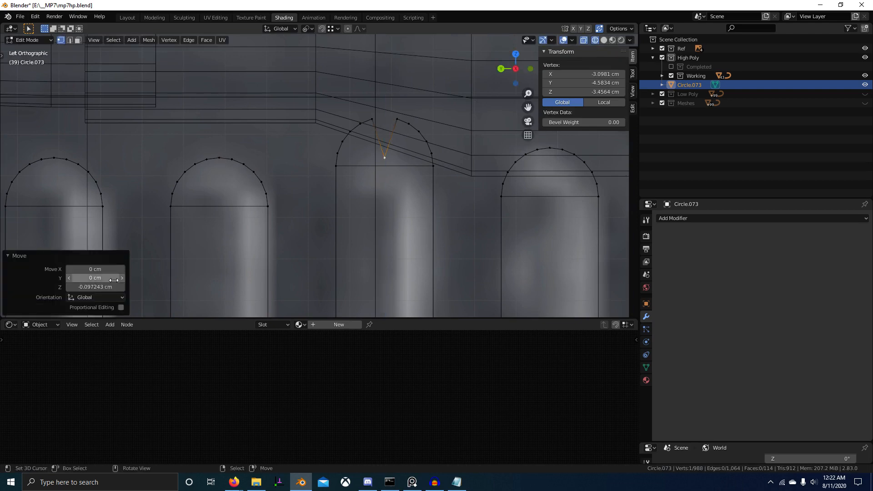
pyautogui.hotkey('ctrl', 'z')
pyautogui.hotkey('ctrl', 'z')
# Box-select the rounded upper end of the third column's top groove.
pyautogui.hotkey('alt', 'b')
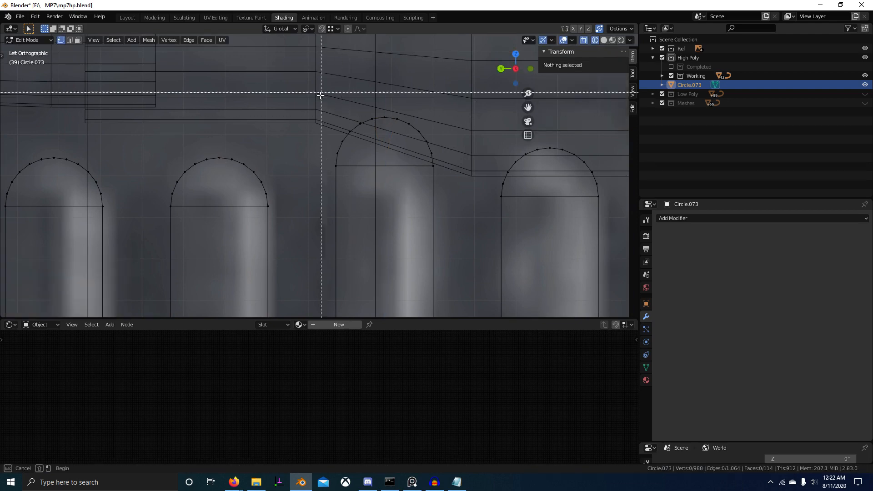
# Lower the top cap of the topmost slot in the third column from the grip's front by about 0.097 cm along Z.
pyautogui.moveTo(319, 94); pyautogui.dragTo(449, 198)
pyautogui.hotkey('alt', 'b')
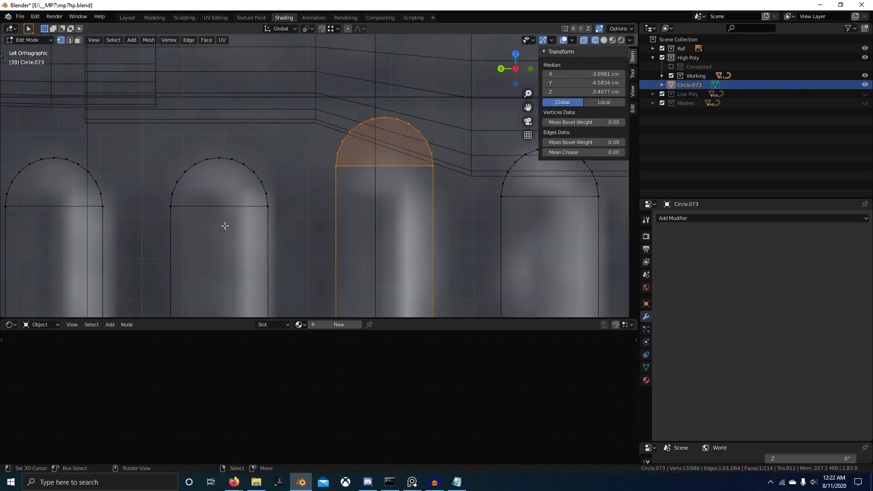
pyautogui.press('g')
pyautogui.press('z')
pyautogui.click(4, 303)
pyautogui.write('-0.097243 cm')
# Select the top cap of the short upper slot in the fourth column and lower it about 0.024 cm along Z.
pyautogui.scroll(-2, 335, 255)
pyautogui.keyDown('shift'); pyautogui.moveTo(477, 234); pyautogui.dragTo(297, 245, button='middle'); pyautogui.keyUp('shift')
pyautogui.hotkey('alt', 'a')
pyautogui.press('b')
pyautogui.moveTo(266, 150); pyautogui.dragTo(376, 224)
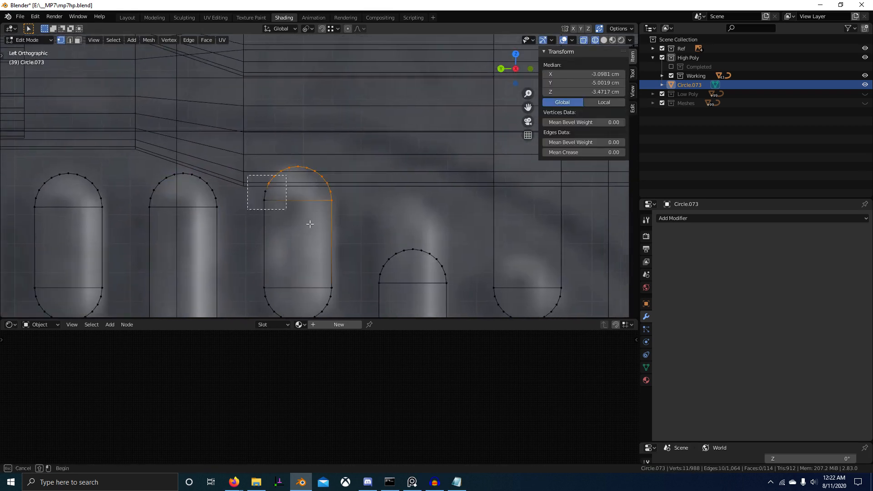
pyautogui.moveTo(309, 224); pyautogui.dragTo(311, 225)
pyautogui.press('g')
pyautogui.press('z')
pyautogui.click(218, 209)
# Select the top cap of the fifth column's upper slot and raise it about 0.16 cm along Z to match the reference.
pyautogui.scroll(-2, 290, 222)
pyautogui.keyDown('shift'); pyautogui.moveTo(378, 242); pyautogui.dragTo(303, 225, button='middle'); pyautogui.keyUp('shift')
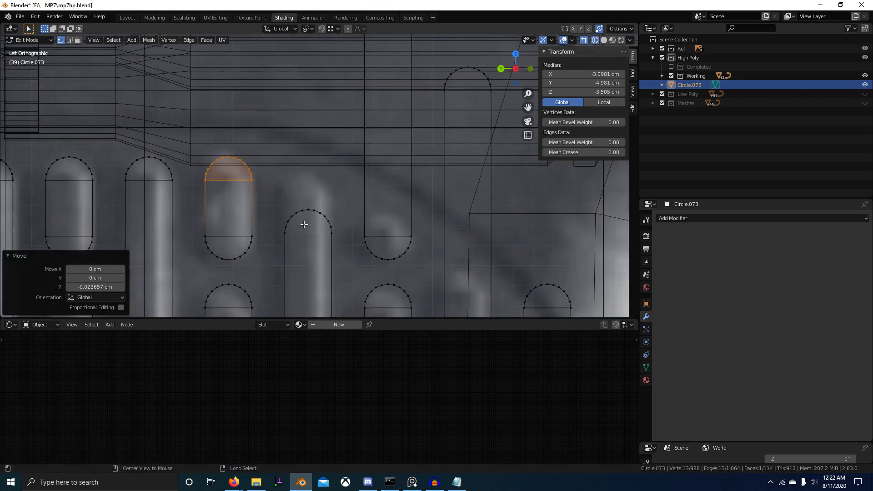
pyautogui.hotkey('alt', 'a')
pyautogui.hotkey('alt', 'b')
pyautogui.moveTo(271, 197); pyautogui.dragTo(343, 250)
pyautogui.hotkey('alt', 'b')
pyautogui.moveTo(272, 197); pyautogui.dragTo(343, 253)
pyautogui.press('g')
pyautogui.press('z')
pyautogui.click(344, 224)
# Lower the top cap of the sixth column's upper slot about 1.81 cm along Z to meet its bottom cap as a circle.
pyautogui.scroll(-4, 337, 218)
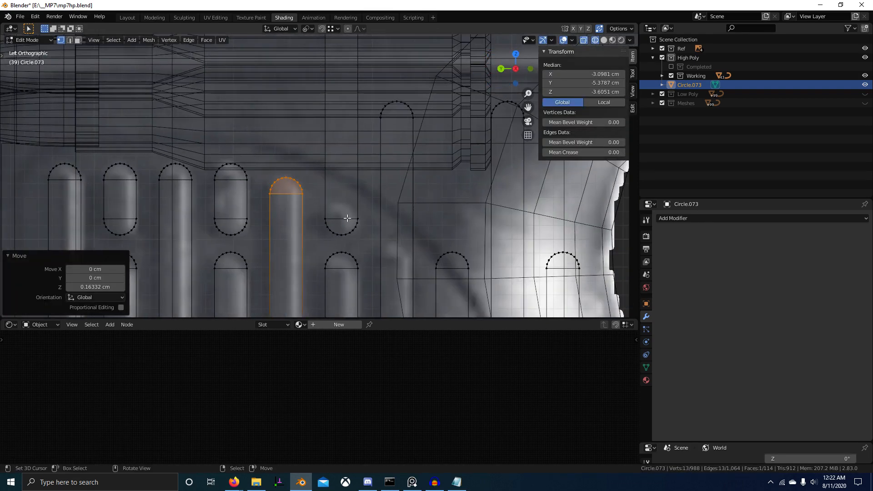
pyautogui.hotkey('alt', 'a')
pyautogui.hotkey('alt', 'b')
pyautogui.moveTo(286, 111); pyautogui.dragTo(332, 155)
pyautogui.hotkey('alt', 'b')
pyautogui.press('g')
pyautogui.press('z')
pyautogui.click(327, 275)
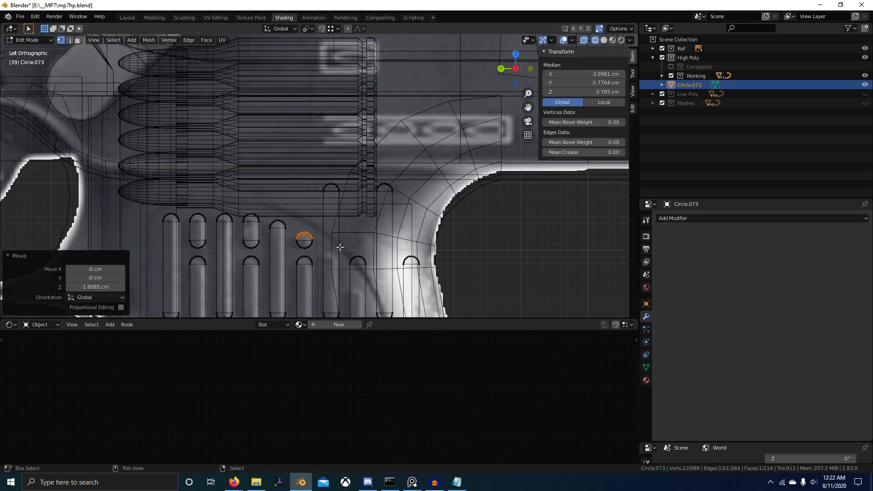
pyautogui.scroll(10, 340, 246)
pyautogui.press('g')
pyautogui.press('z')
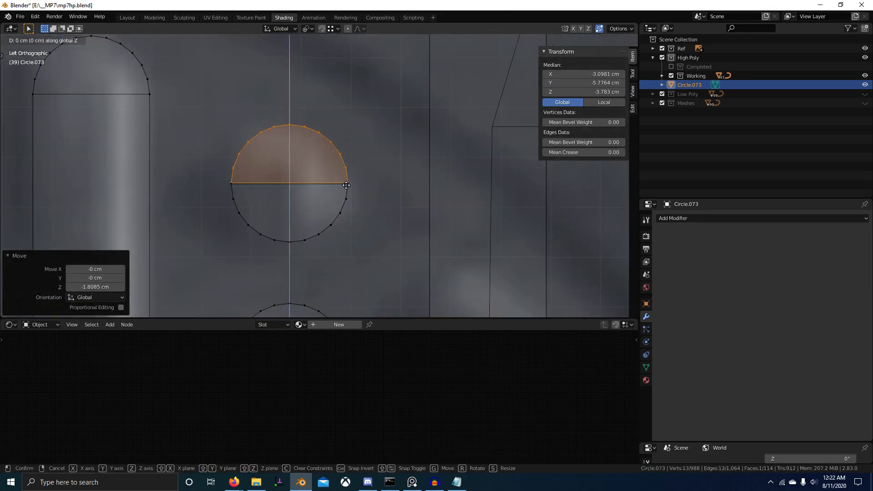
pyautogui.rightClick(346, 185)
# Select the top cap of the seventh column's upper slot and lower it about 1.1 cm along Z.
pyautogui.scroll(-8, 429, 224)
pyautogui.hotkey('alt', 'a')
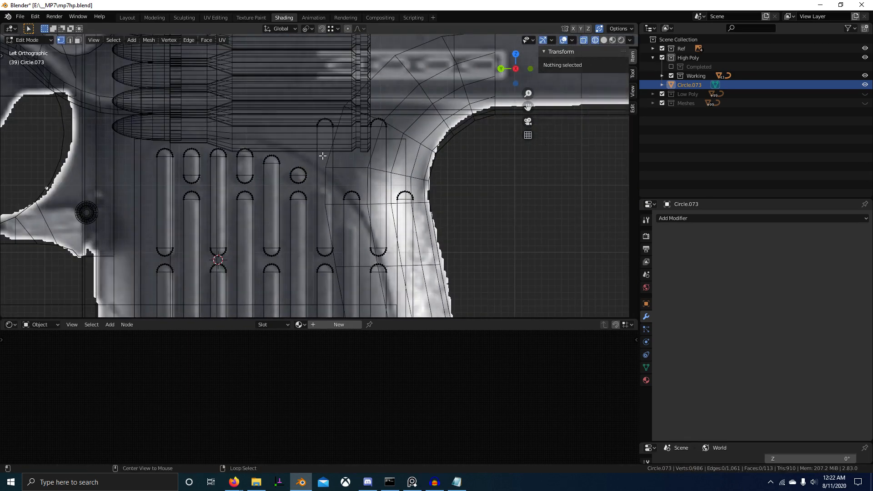
pyautogui.moveTo(334, 124); pyautogui.dragTo(341, 136)
pyautogui.press('g')
pyautogui.press('z')
pyautogui.click(343, 210)
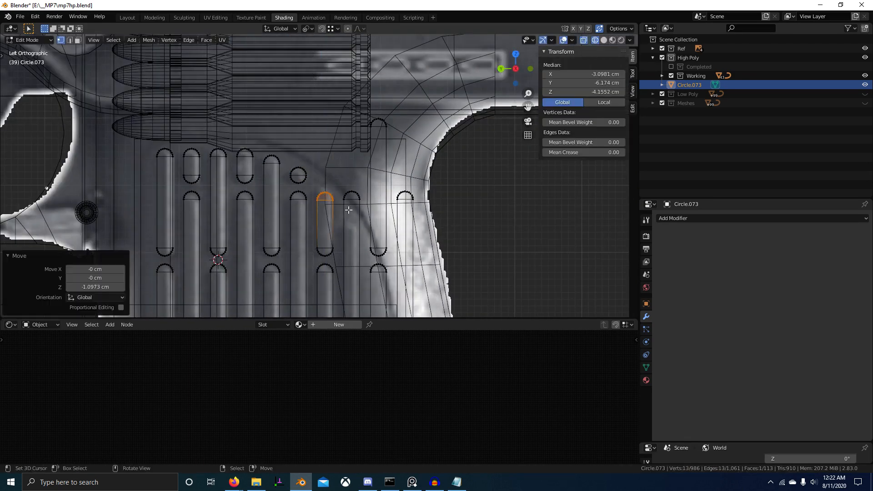
# Fine-tune the seventh column's top cap slightly upward along Z to match the reference groove.
pyautogui.scroll(7, 359, 227)
pyautogui.scroll(2, 363, 230)
pyautogui.press('g')
pyautogui.press('z')
pyautogui.click(359, 219)
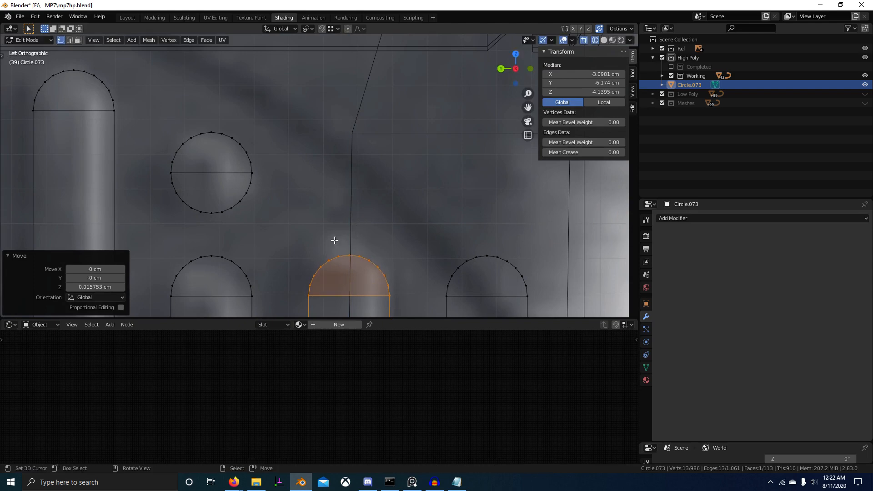
pyautogui.keyDown('shift'); pyautogui.moveTo(335, 242); pyautogui.dragTo(281, 184, button='middle'); pyautogui.keyUp('shift')
pyautogui.press('g')
pyautogui.press('z')
pyautogui.click(282, 184)
pyautogui.press('g')
pyautogui.press('z')
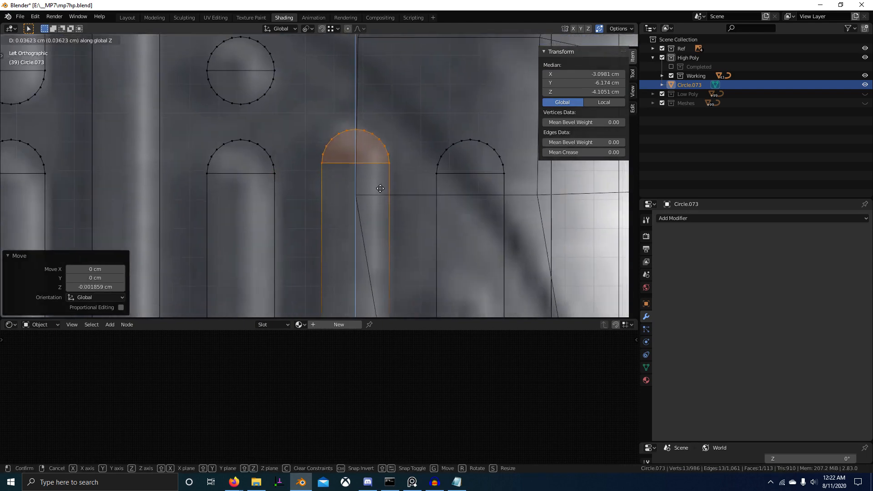
pyautogui.click(378, 183)
# Select the complete top cap of the eighth column's upper slot and lower it along Z toward the reference groove's end.
pyautogui.scroll(-5, 377, 183)
pyautogui.hotkey('alt', 'a')
pyautogui.press('b')
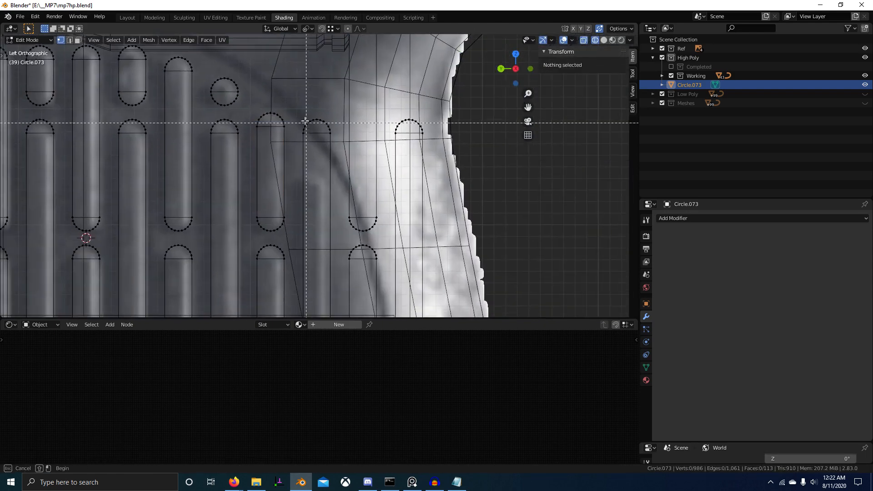
pyautogui.moveTo(340, 149); pyautogui.dragTo(329, 147)
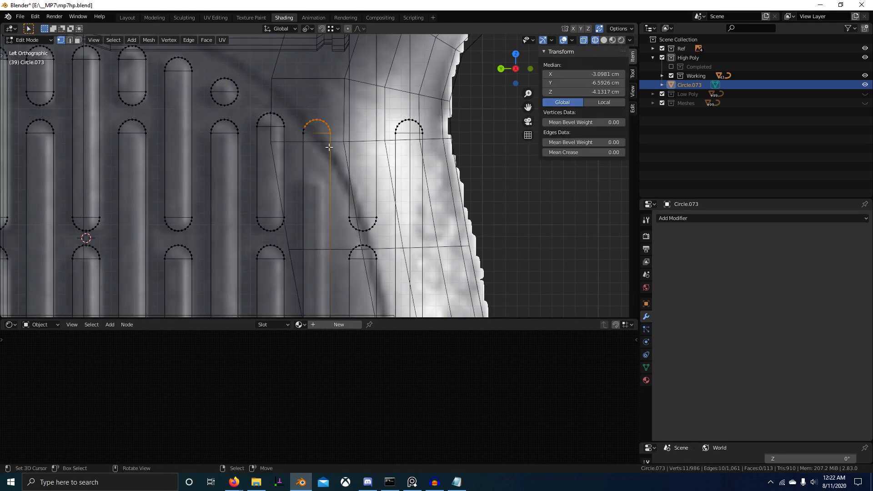
pyautogui.keyDown('shift'); pyautogui.rightClick(301, 132); pyautogui.keyUp('shift')
pyautogui.press('g')
pyautogui.press('z')
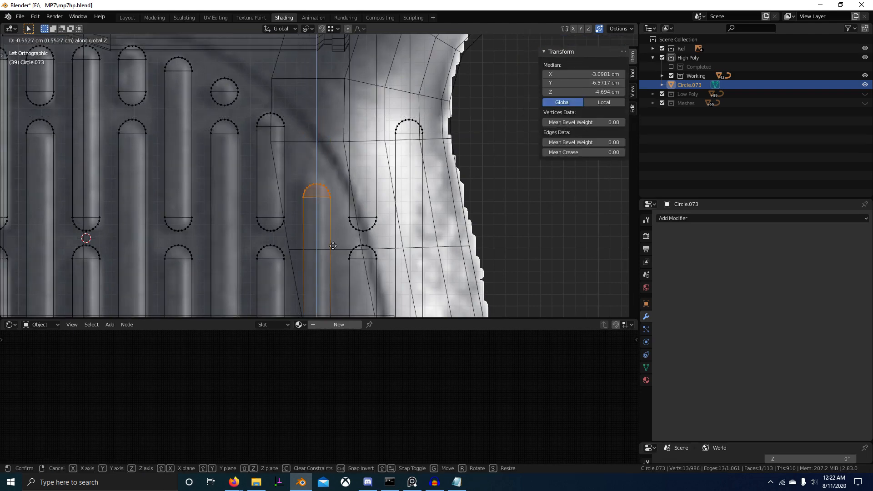
pyautogui.click(341, 200)
# Raise the eighth column's top cap about 0.096 cm along Z to fit the reference.
pyautogui.keyDown('shift'); pyautogui.scroll(-3, 341, 201); pyautogui.keyUp('shift')
pyautogui.scroll(5, 341, 200)
pyautogui.press('g')
pyautogui.press('z')
pyautogui.click(334, 172)
pyautogui.scroll(-5, 373, 243)
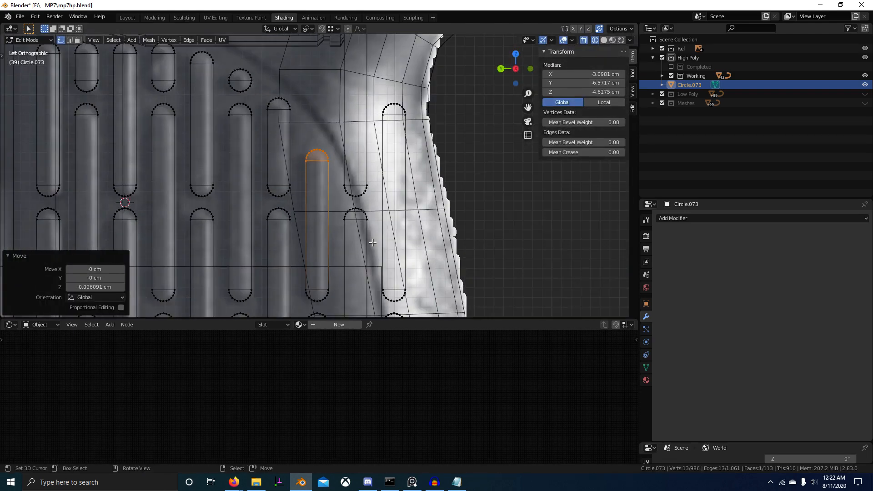
# Delete the entire upper slot in the ninth column.
pyautogui.click(364, 183)
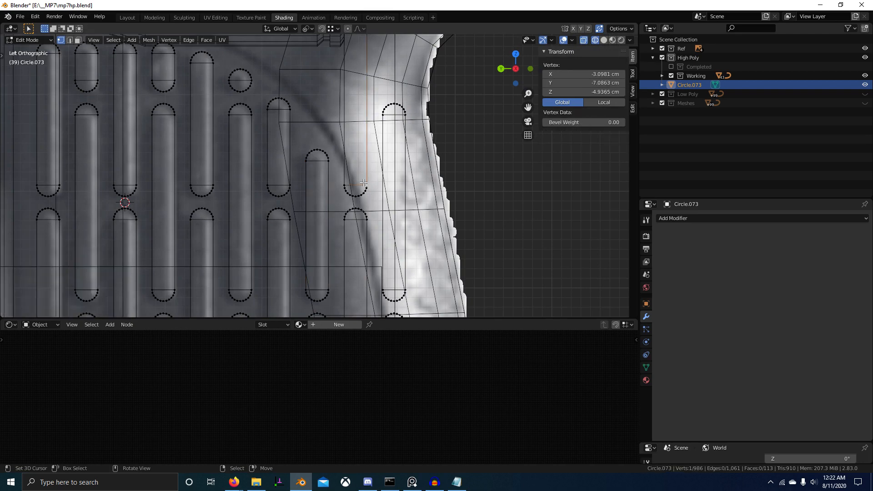
pyautogui.hotkey('ctrl', 'l')
pyautogui.scroll(-3, 364, 182)
pyautogui.press('x')
pyautogui.click(334, 147)
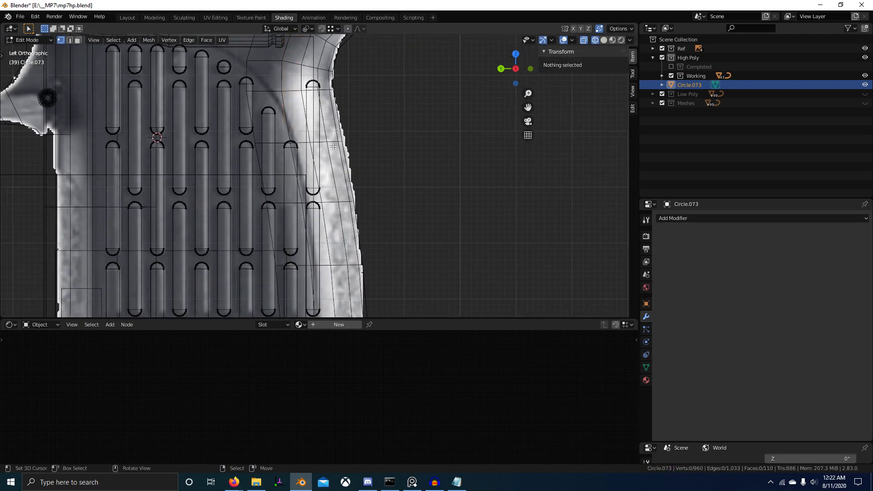
# Lower the top cap of the ninth column's uppermost remaining slot about 1.2 cm along Z and fine-tune it to the reference.
pyautogui.press('b')
pyautogui.moveTo(281, 138); pyautogui.dragTo(308, 157)
pyautogui.press('g')
pyautogui.press('z')
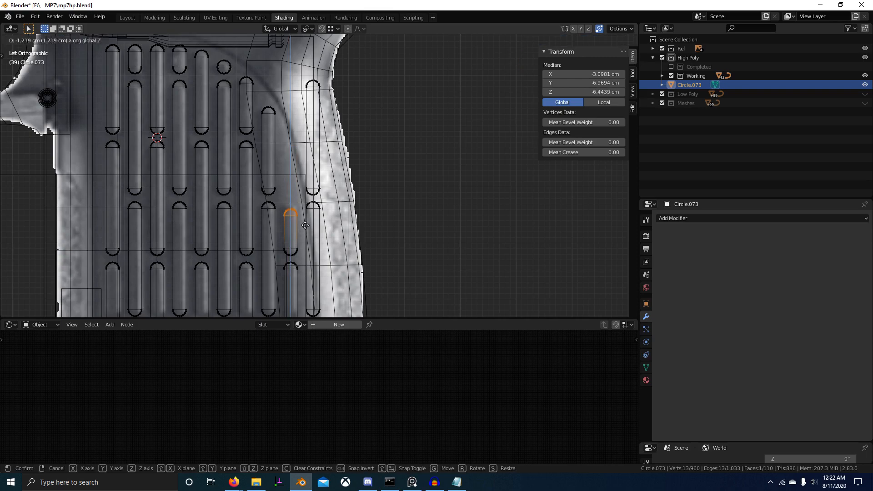
pyautogui.click(305, 225)
pyautogui.scroll(3, 305, 225)
pyautogui.press('g')
pyautogui.press('z')
pyautogui.click(305, 169)
pyautogui.hotkey('alt', 'a')
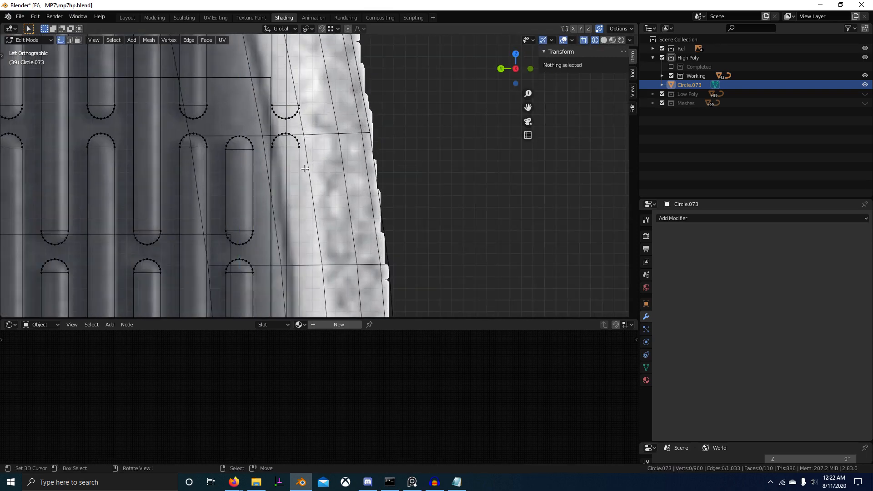
# Delete the three slots in the tenth, rearmost column of the grip.
pyautogui.press('l')
pyautogui.scroll(-3, 304, 143)
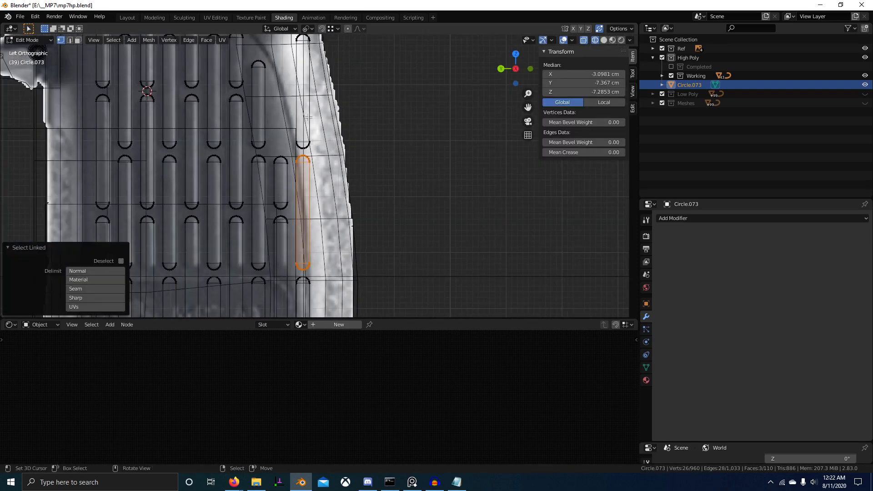
pyautogui.scroll(-2, 345, 159)
pyautogui.press('x')
pyautogui.click(364, 184)
pyautogui.keyDown('shift'); pyautogui.moveTo(347, 257); pyautogui.dragTo(359, 185, button='middle'); pyautogui.keyUp('shift')
pyautogui.scroll(3, 354, 191)
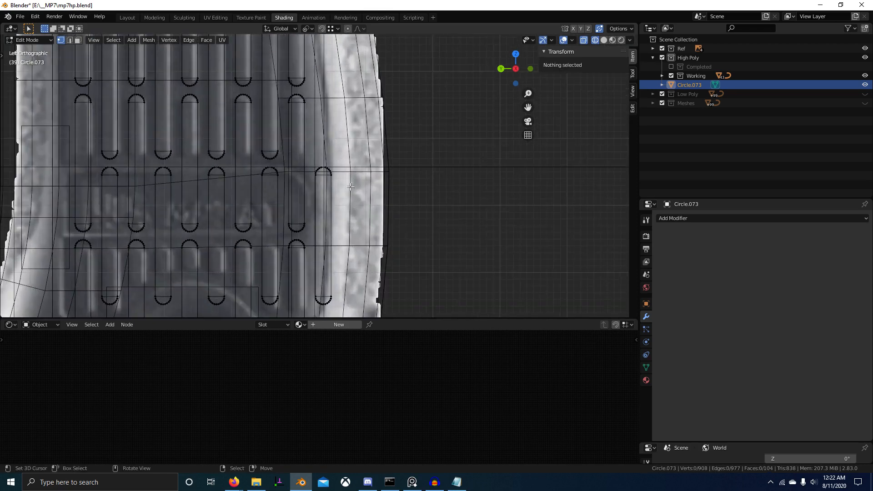
pyautogui.keyDown('shift'); pyautogui.moveTo(338, 227); pyautogui.dragTo(337, 184, button='middle'); pyautogui.keyUp('shift')
pyautogui.press('l')
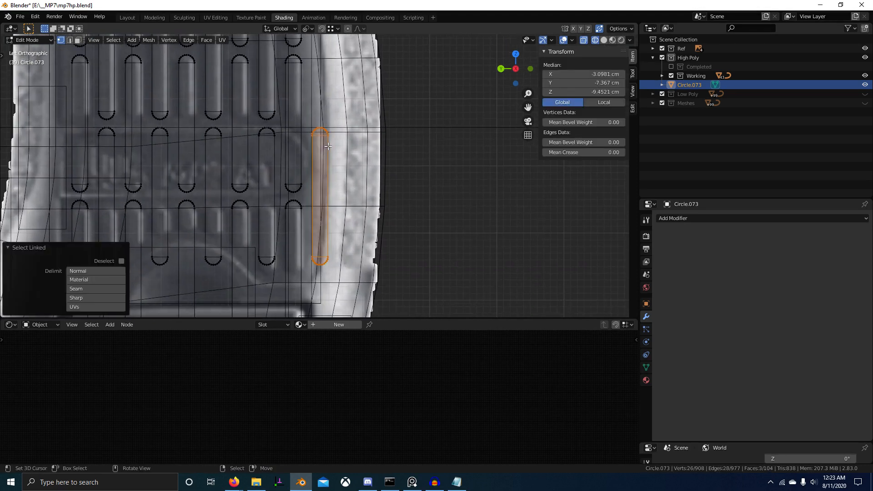
pyautogui.press('x')
pyautogui.click(322, 157)
# Select the bottom caps of the five slots extending into the MP7 A1 logo and raise them about 1.08 cm along Z.
pyautogui.press('b')
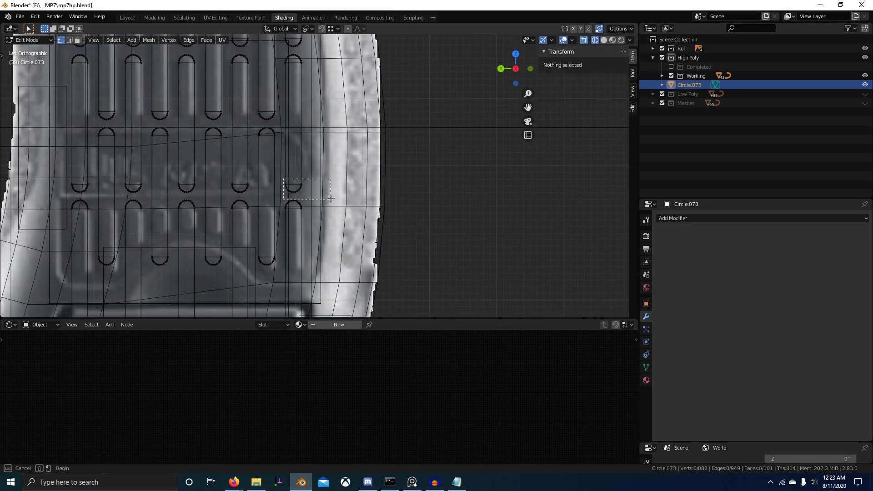
pyautogui.moveTo(330, 199); pyautogui.dragTo(333, 192)
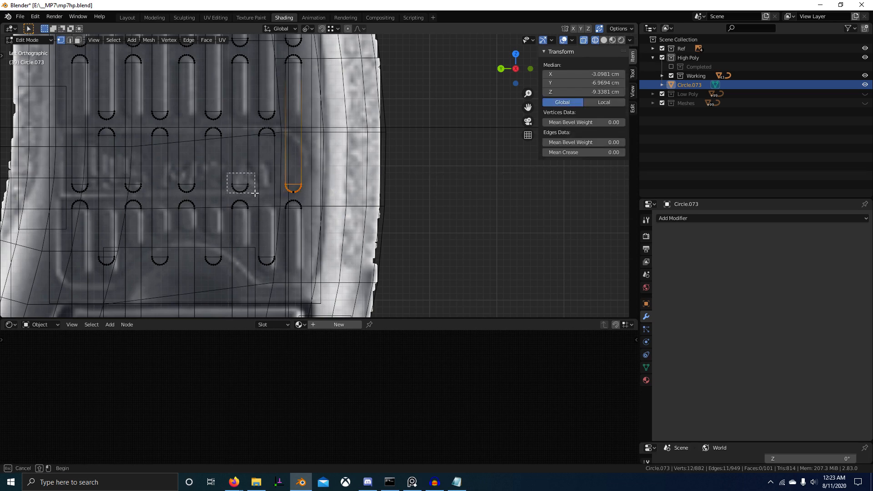
pyautogui.moveTo(255, 193); pyautogui.dragTo(207, 195)
pyautogui.press('b')
pyautogui.keyDown('shift'); pyautogui.moveTo(207, 195); pyautogui.dragTo(297, 204, button='middle'); pyautogui.keyUp('shift')
pyautogui.press('b')
pyautogui.moveTo(203, 179); pyautogui.dragTo(247, 198)
pyautogui.hotkey('alt', 'a')
pyautogui.hotkey('ctrl', 'z')
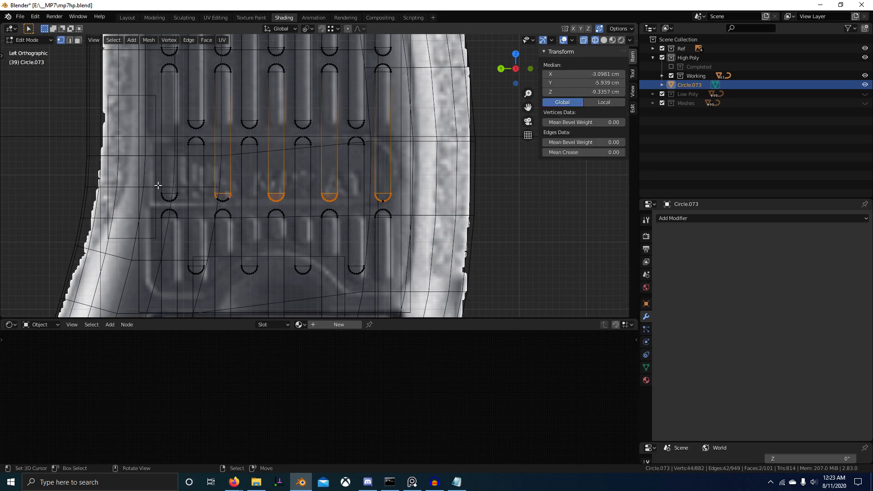
pyautogui.press('b')
pyautogui.moveTo(113, 181); pyautogui.dragTo(446, 204)
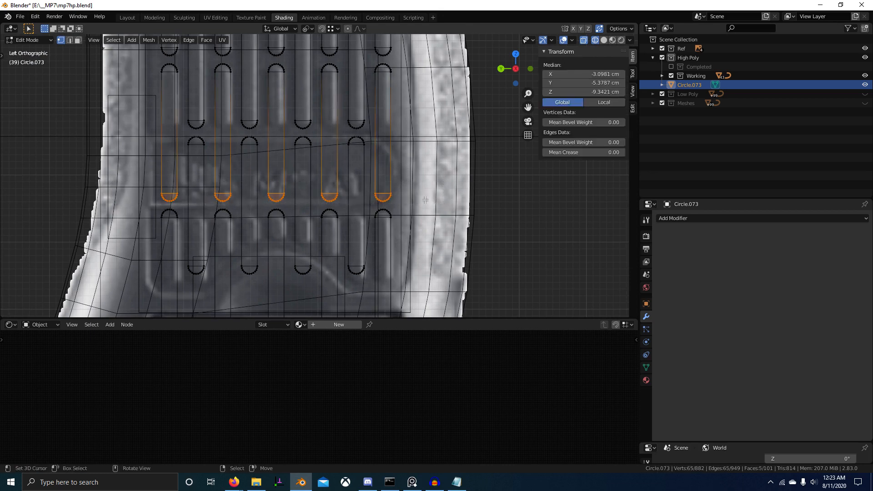
pyautogui.scroll(8, 313, 196)
pyautogui.press('g')
pyautogui.press('z')
pyautogui.click(324, 213)
# Select the top caps of the four slots overlapping the MP7 A1 logo and lower them along Z to just below it.
pyautogui.scroll(-5, 415, 247)
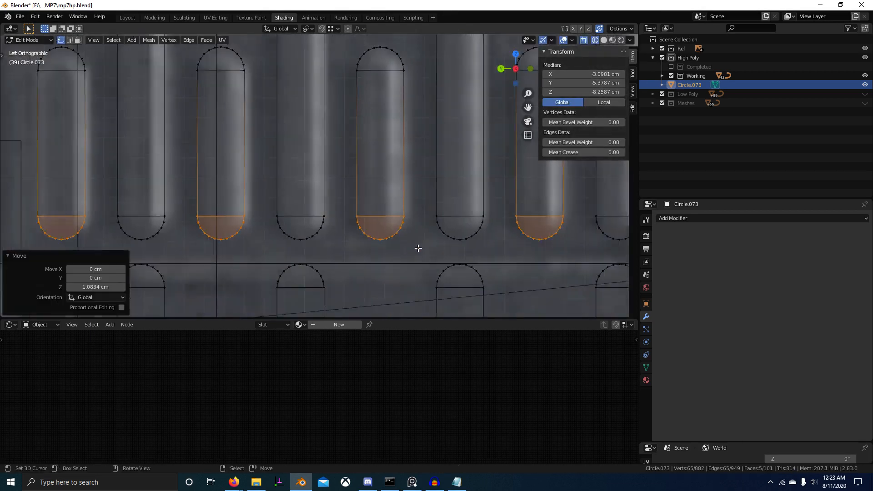
pyautogui.scroll(-4, 361, 219)
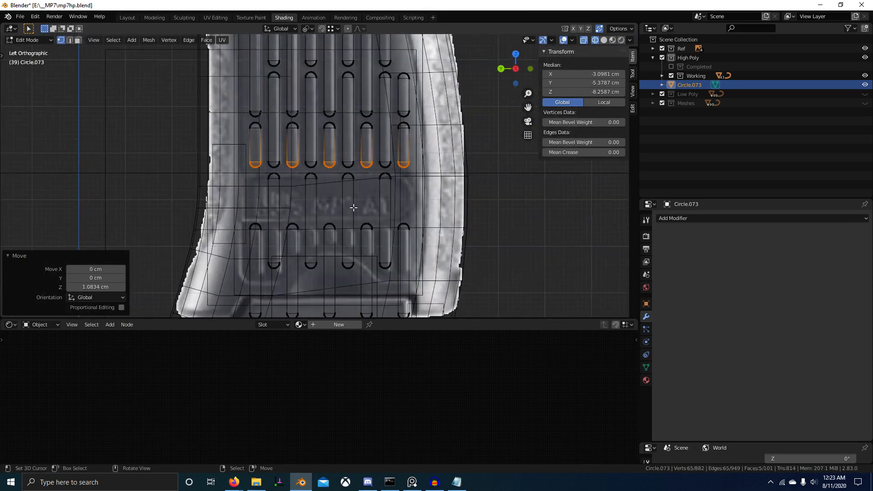
pyautogui.hotkey('alt', 'a')
pyautogui.press('b')
pyautogui.moveTo(245, 169); pyautogui.dragTo(471, 225)
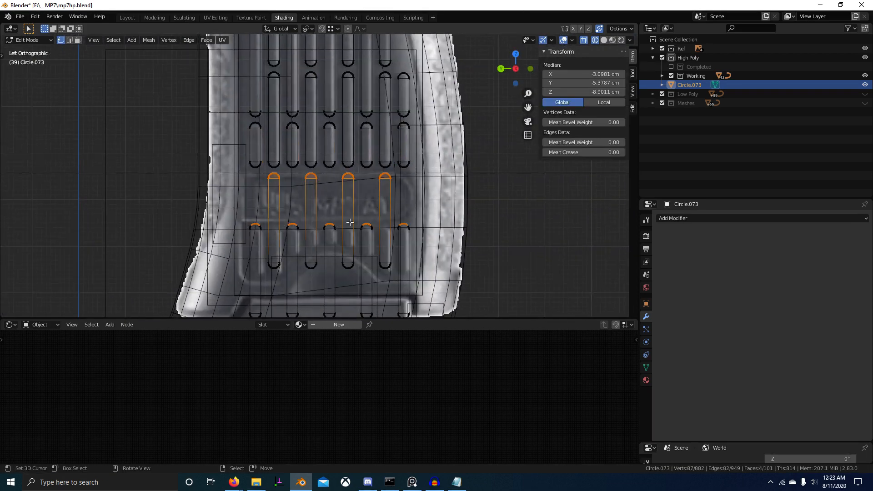
pyautogui.press('b')
pyautogui.moveTo(228, 211); pyautogui.dragTo(593, 277, button='middle')
pyautogui.scroll(2, 351, 227)
pyautogui.keyDown('shift'); pyautogui.moveTo(296, 288); pyautogui.dragTo(401, 222, button='middle'); pyautogui.keyUp('shift')
pyautogui.scroll(5, 402, 223)
pyautogui.keyDown('shift'); pyautogui.moveTo(475, 218); pyautogui.dragTo(250, 196, button='middle'); pyautogui.keyUp('shift')
pyautogui.press('g')
pyautogui.press('z')
pyautogui.click(343, 174)
# Select the top caps of all nine slots below the logo and lower them about 0.054 cm along Z.
pyautogui.scroll(-5, 355, 186)
pyautogui.hotkey('alt', 'a')
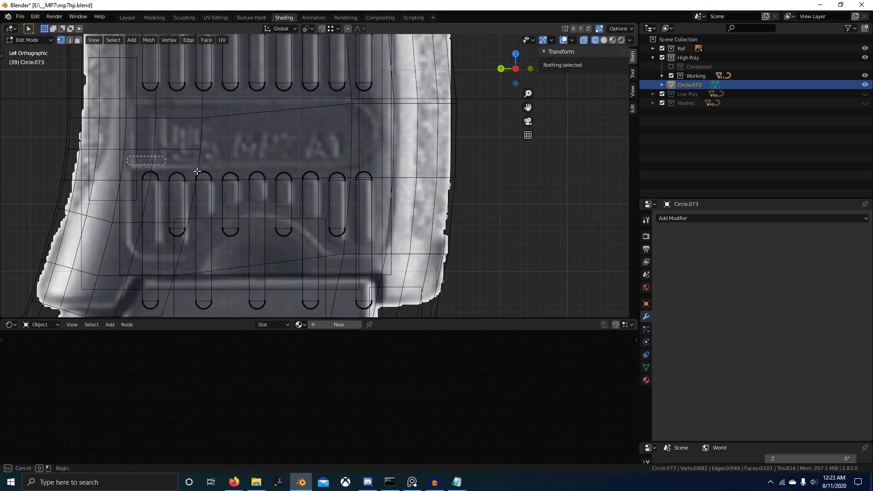
pyautogui.moveTo(197, 172); pyautogui.dragTo(385, 193)
pyautogui.scroll(6, 307, 193)
pyautogui.press('g')
pyautogui.press('z')
pyautogui.click(311, 216)
# Select the bottom cap of the first slot below the logo and raise it about 0.92 cm along Z.
pyautogui.scroll(-3, 291, 232)
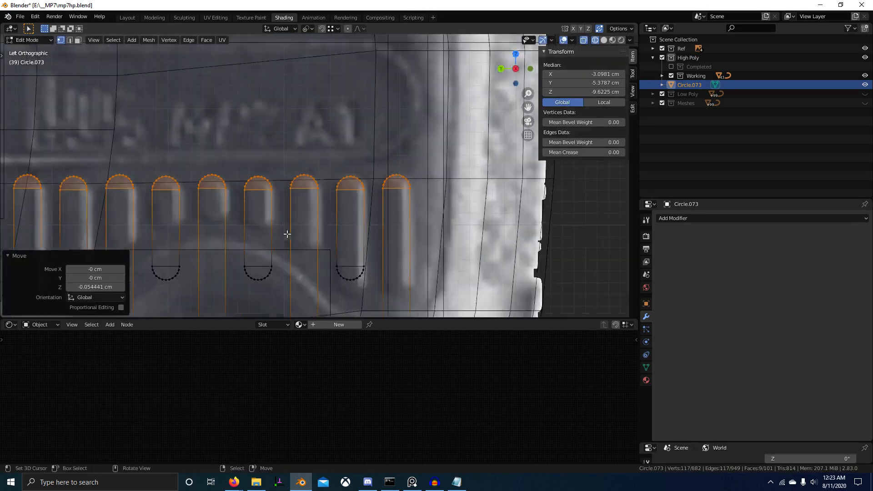
pyautogui.scroll(-1, 287, 234)
pyautogui.keyDown('shift'); pyautogui.moveTo(290, 234); pyautogui.dragTo(352, 203, button='middle'); pyautogui.keyUp('shift')
pyautogui.hotkey('alt', 'a')
pyautogui.press('b')
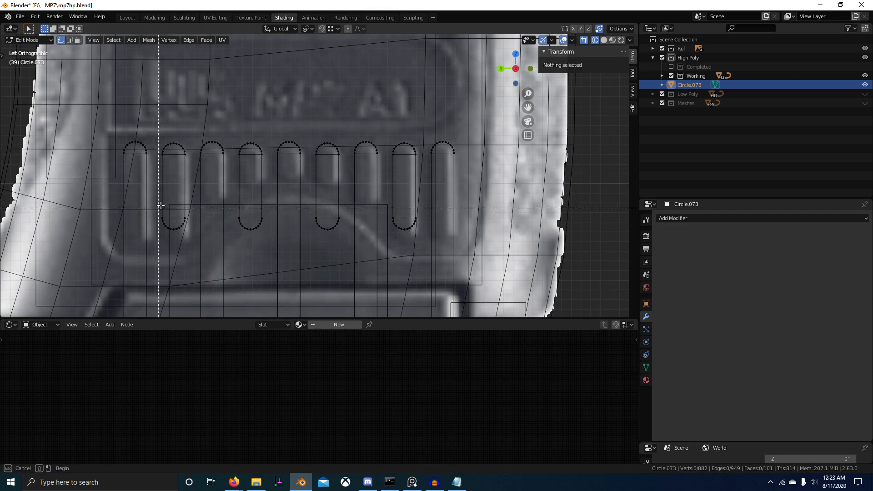
pyautogui.scroll(-3, 158, 202)
pyautogui.scroll(1, 215, 181)
pyautogui.press('b')
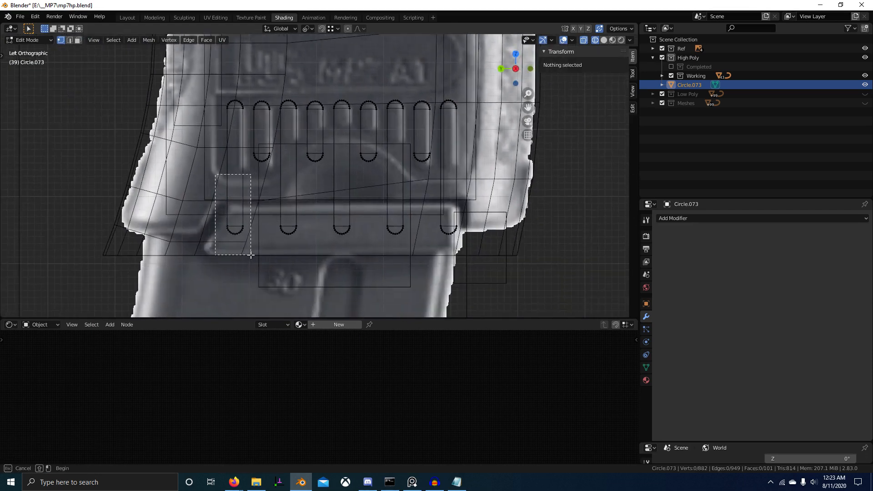
pyautogui.moveTo(250, 255); pyautogui.dragTo(251, 255)
pyautogui.press('g')
pyautogui.press('z')
pyautogui.click(266, 195)
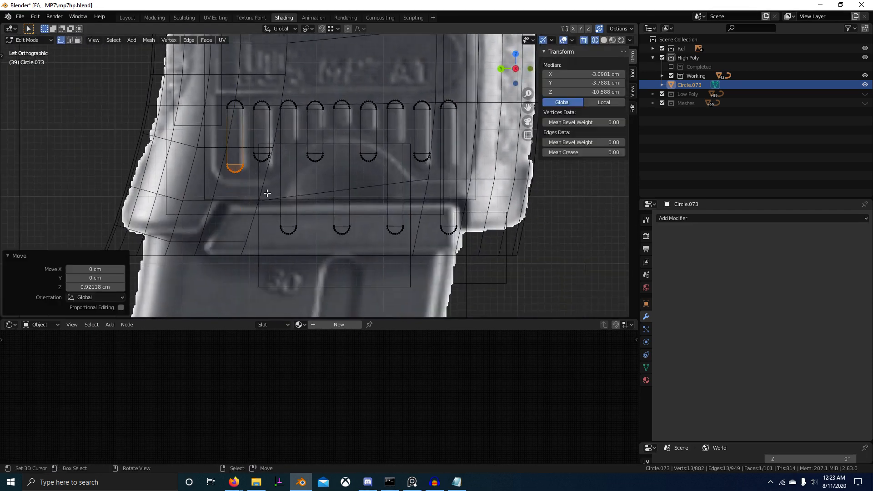
# Select the bottom cap of the second slot below the logo and lower it along Z to match the reference groove.
pyautogui.scroll(3, 248, 197)
pyautogui.hotkey('alt', 'a')
pyautogui.press('b')
pyautogui.moveTo(302, 231)
pyautogui.mouseDown()
pyautogui.moveTo(274, 226)
pyautogui.moveTo(288, 226)
pyautogui.mouseUp()
pyautogui.press('z')
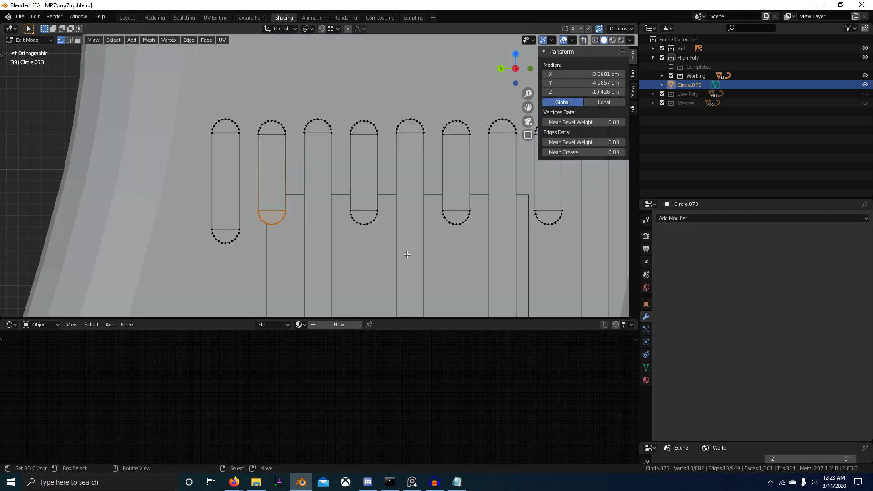
pyautogui.press('z')
pyautogui.press('g')
pyautogui.press('z')
pyautogui.click(308, 231)
# Select the bottom cap of the first slot below the logo and raise it about 0.03 cm along Z.
pyautogui.hotkey('alt', 'a')
pyautogui.press('b')
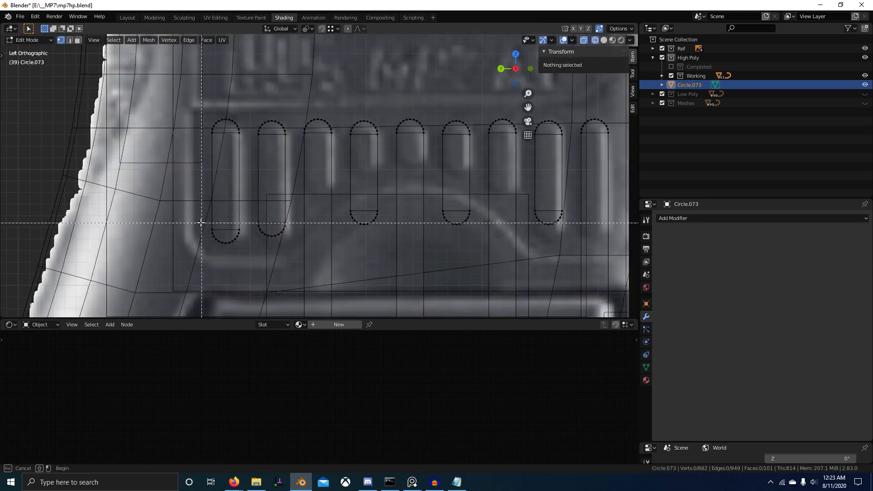
pyautogui.moveTo(246, 247); pyautogui.dragTo(247, 247)
pyautogui.press('g')
pyautogui.press('z')
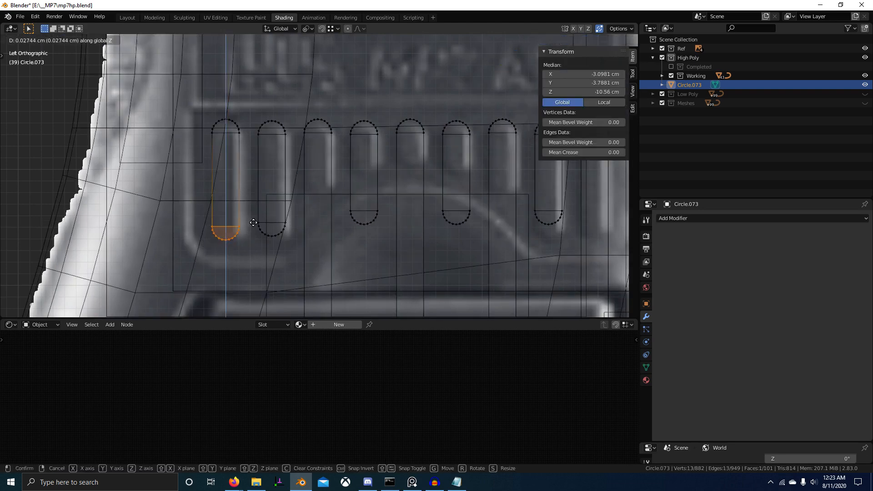
pyautogui.click(252, 222)
# Select the bottom cap of the eighth slot below the logo and lower it along Z to match the reference groove.
pyautogui.scroll(-2, 343, 257)
pyautogui.scroll(-1, 343, 257)
pyautogui.keyDown('shift'); pyautogui.moveTo(343, 259); pyautogui.dragTo(308, 230, button='middle'); pyautogui.keyUp('shift')
pyautogui.keyDown('shift'); pyautogui.moveTo(363, 241); pyautogui.dragTo(333, 256, button='middle'); pyautogui.keyUp('shift')
pyautogui.hotkey('alt', 'a')
pyautogui.press('b')
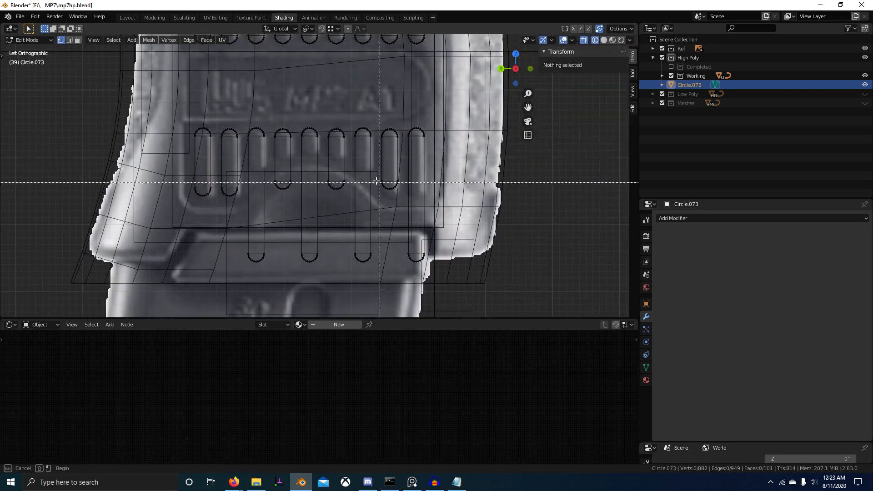
pyautogui.moveTo(377, 173); pyautogui.dragTo(416, 201)
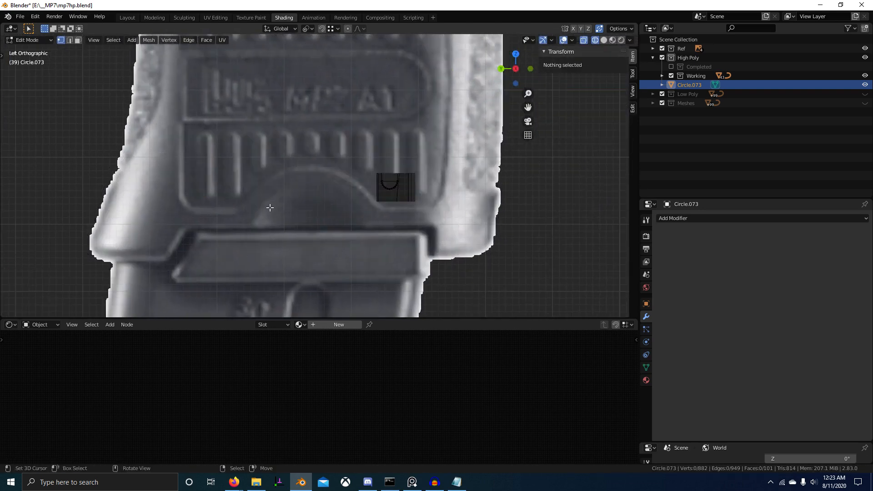
pyautogui.press('g')
pyautogui.press('z')
pyautogui.click(237, 185)
# Select the bottom cap of the ninth slot and raise it along Z level with the eighth slot's end.
pyautogui.hotkey('alt', 'a')
pyautogui.press('b')
pyautogui.moveTo(405, 231); pyautogui.dragTo(454, 276)
pyautogui.press('g')
pyautogui.press('z')
pyautogui.keyDown('ctrl'); pyautogui.click(401, 190); pyautogui.keyUp('ctrl')
# Select the bottom caps of the third and seventh slots below the logo and raise them about 1.36 cm along Z.
pyautogui.hotkey('alt', 'a')
pyautogui.press('b')
pyautogui.moveTo(341, 232); pyautogui.dragTo(386, 277)
pyautogui.hotkey('alt', 'b')
pyautogui.press('b')
pyautogui.moveTo(350, 245); pyautogui.dragTo(380, 272)
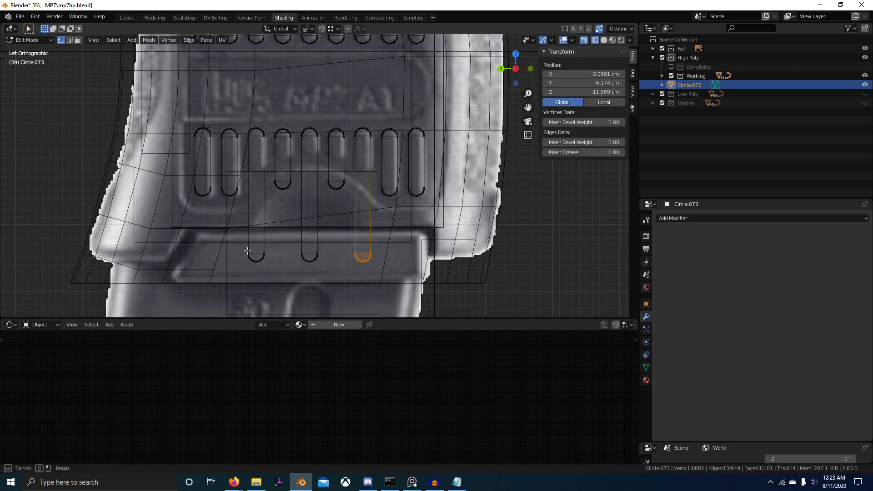
pyautogui.moveTo(247, 251); pyautogui.dragTo(267, 264)
pyautogui.press('g')
pyautogui.press('z')
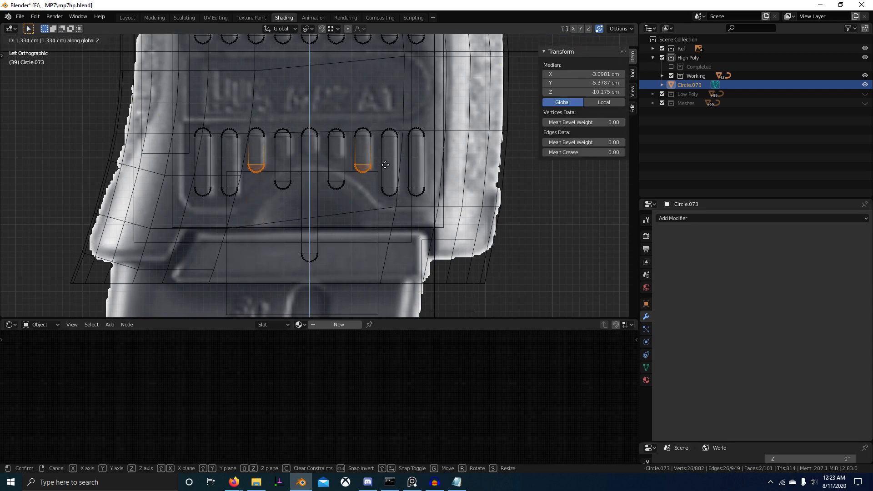
pyautogui.click(394, 160)
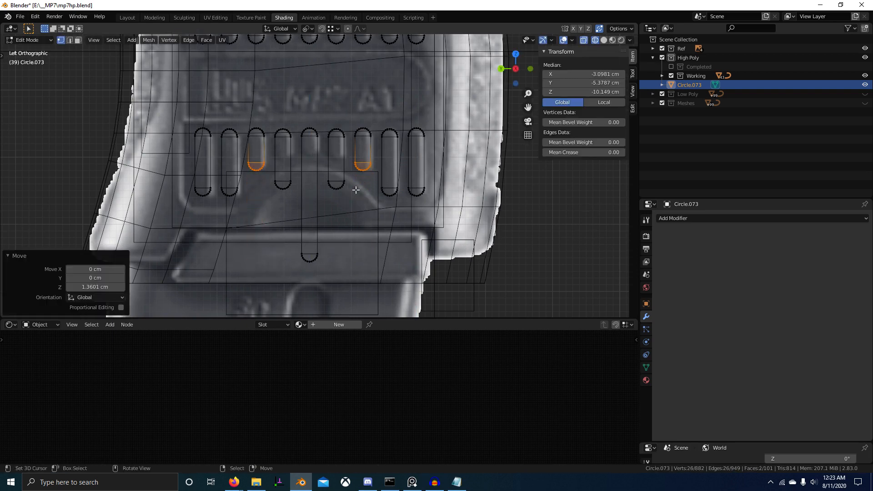
# Select the bottom cap of the middle slot below the logo and raise it about 1.59 cm along Z.
pyautogui.hotkey('alt', 'a')
pyautogui.hotkey('alt', 'b')
pyautogui.moveTo(293, 211); pyautogui.dragTo(328, 276)
pyautogui.hotkey('alt', 'b')
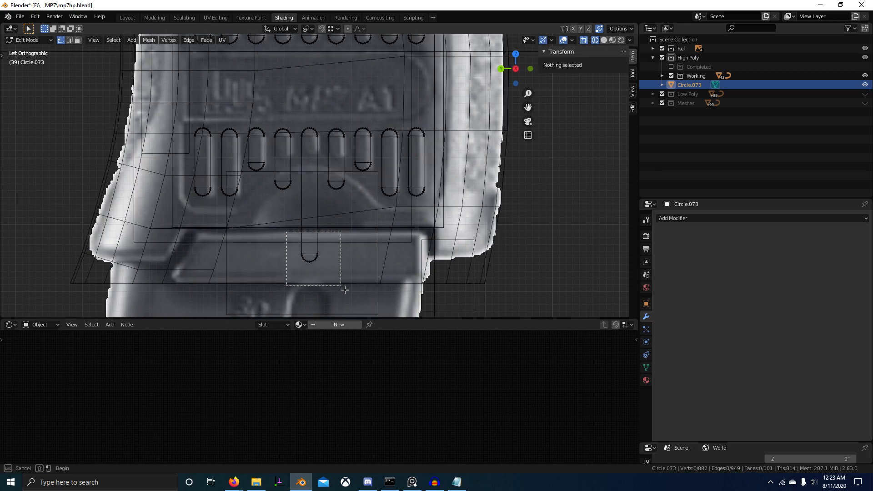
pyautogui.moveTo(298, 245); pyautogui.dragTo(323, 269)
pyautogui.press('g')
pyautogui.press('z')
pyautogui.click(357, 184)
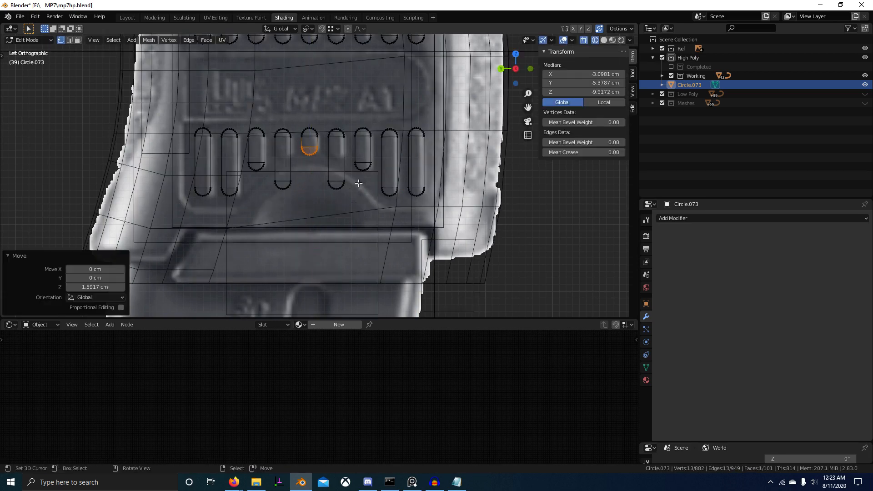
# Select the bottom caps of the fourth and sixth slots below the logo and raise them about 0.446 cm along Z.
pyautogui.keyDown('shift'); pyautogui.moveTo(323, 205); pyautogui.dragTo(320, 238, button='middle'); pyautogui.keyUp('shift')
pyautogui.scroll(1, 320, 237)
pyautogui.hotkey('alt', 'a')
pyautogui.press('b')
pyautogui.moveTo(250, 211); pyautogui.dragTo(359, 253)
pyautogui.scroll(4, 359, 245)
pyautogui.press('g')
pyautogui.press('z')
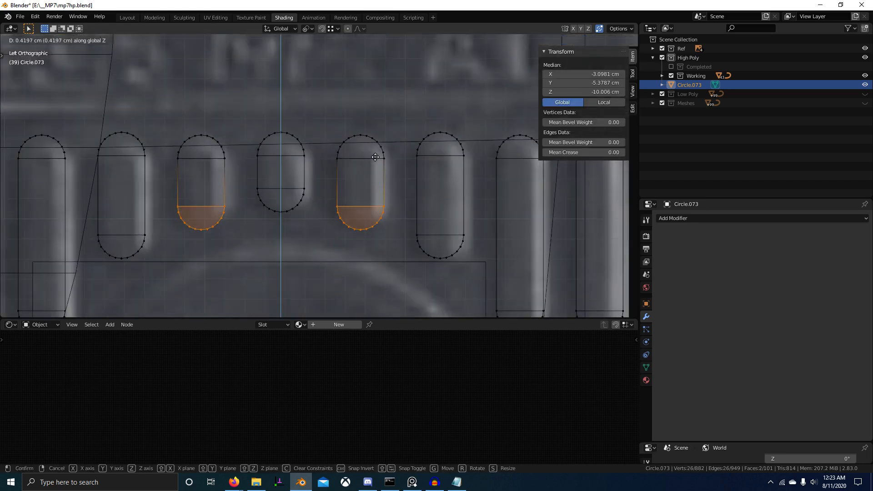
pyautogui.click(372, 105)
pyautogui.scroll(-5, 418, 135)
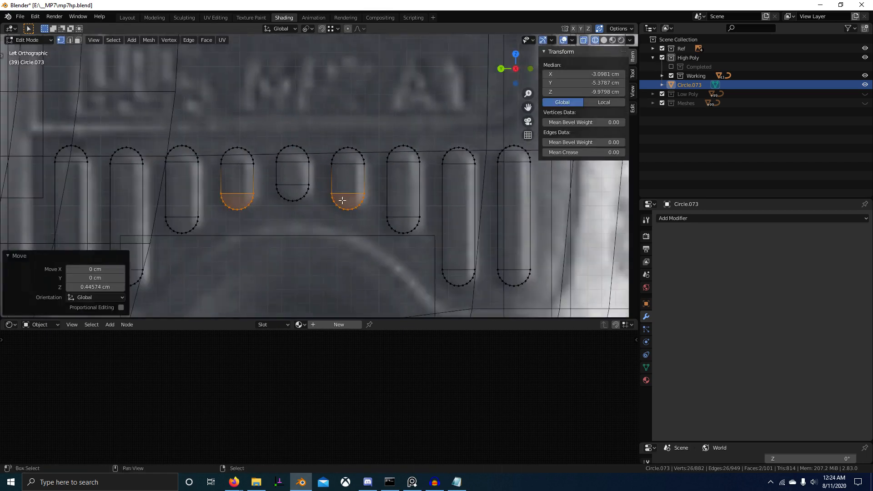
# Return to solid shading, select all slot geometry and flatten it by scaling to 0 along X.
pyautogui.hotkey('alt', 'a')
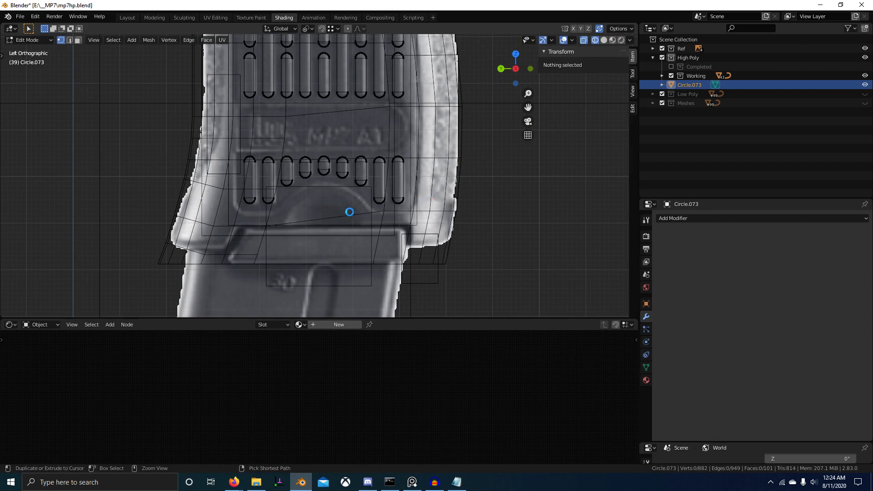
pyautogui.scroll(-8, 349, 212)
pyautogui.hotkey('shift', 'z')
pyautogui.scroll(6, 357, 218)
pyautogui.moveTo(357, 218)
pyautogui.mouseDown(button='middle')
pyautogui.moveTo(449, 213)
pyautogui.moveTo(358, 254)
pyautogui.moveTo(291, 257)
pyautogui.moveTo(361, 269)
pyautogui.moveTo(415, 237)
pyautogui.moveTo(398, 224)
pyautogui.moveTo(414, 221)
pyautogui.mouseUp(button='middle')
pyautogui.press('a')
pyautogui.press('s')
pyautogui.press('x')
pyautogui.press('Return')
# Move all the slots about 4.34 cm along X to the side of the grip.
pyautogui.scroll(-4, 431, 214)
pyautogui.scroll(3, 358, 253)
pyautogui.press('g')
pyautogui.press('x')
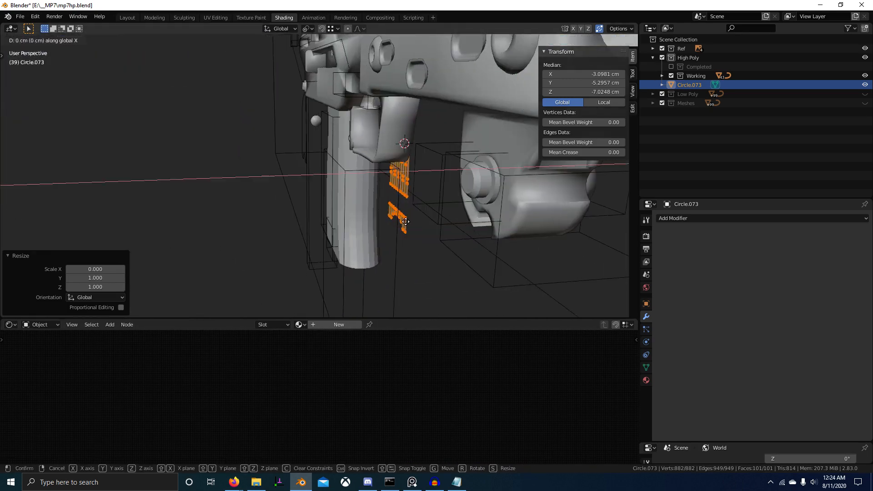
pyautogui.click(334, 209)
pyautogui.scroll(2, 354, 199)
pyautogui.moveTo(329, 204); pyautogui.dragTo(406, 242, button='middle')
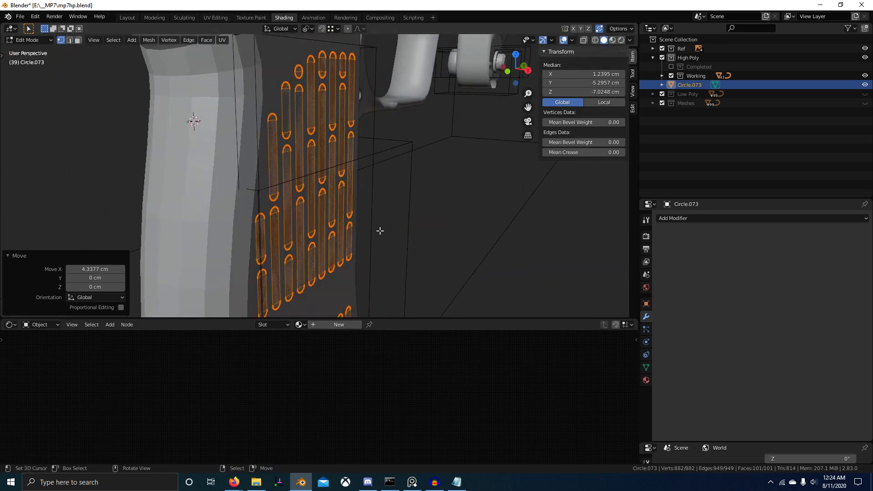
pyautogui.press('g')
pyautogui.press('x')
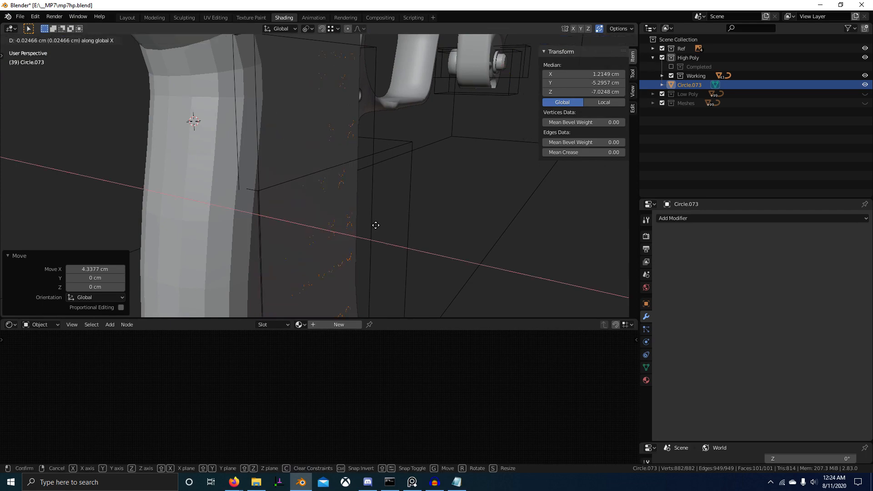
pyautogui.rightClick(373, 223)
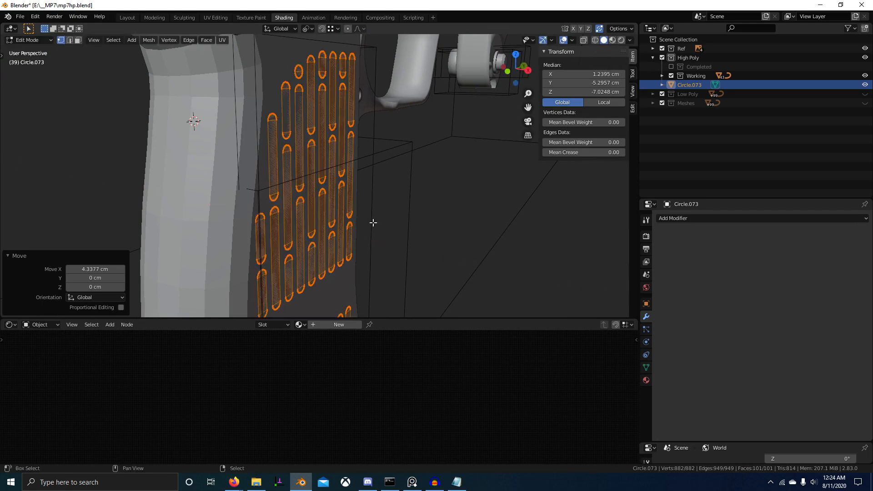
# Isolate the slots object in local view and look at its faces from an angle.
pyautogui.press('KP_Divide')
pyautogui.moveTo(398, 226); pyautogui.dragTo(440, 218, button='middle')
# Try insetting all slot faces twice, the first inset with 0.0329 cm thickness and -0.02635 cm depth.
pyautogui.press('i')
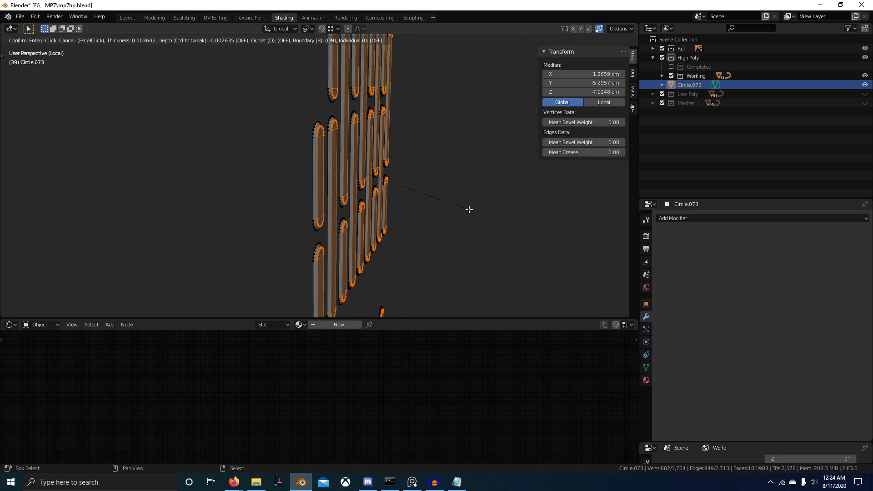
pyautogui.click(471, 209)
pyautogui.scroll(5, 400, 207)
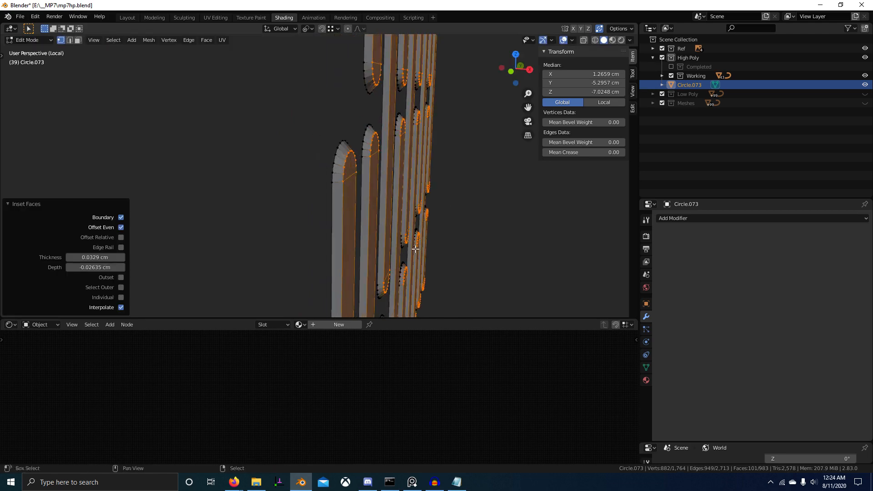
pyautogui.press('i')
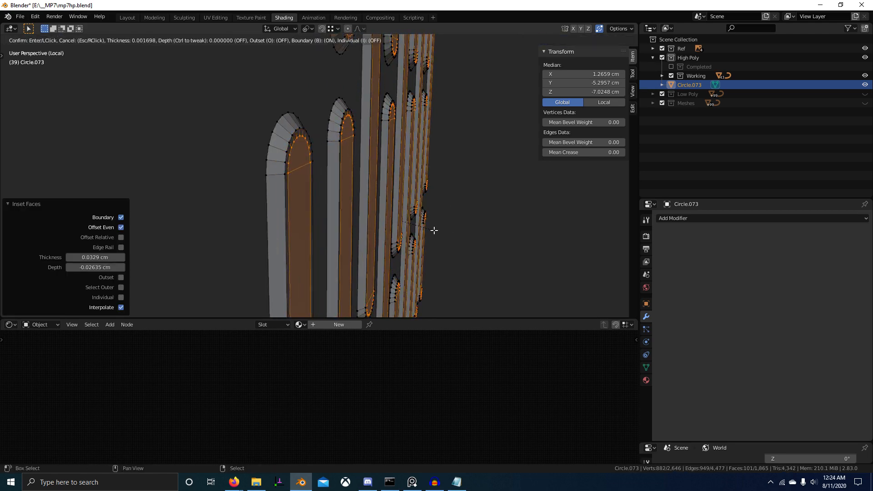
pyautogui.press('ctrl')
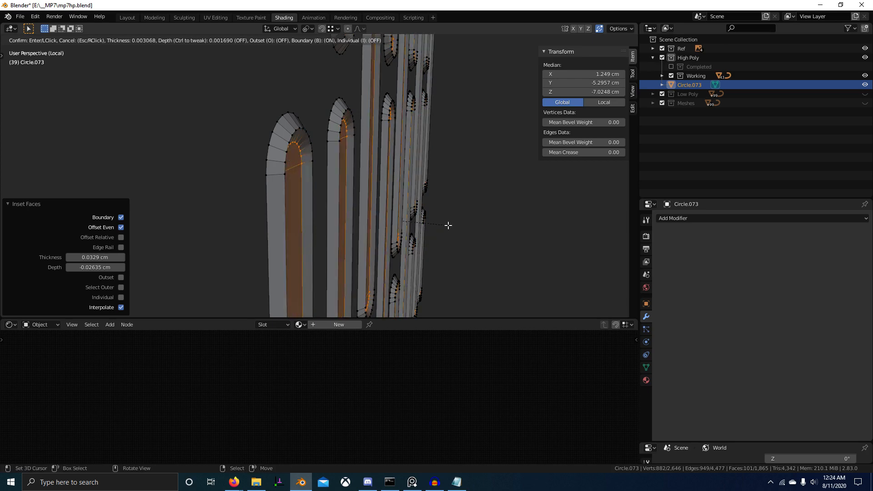
pyautogui.press('ctrl')
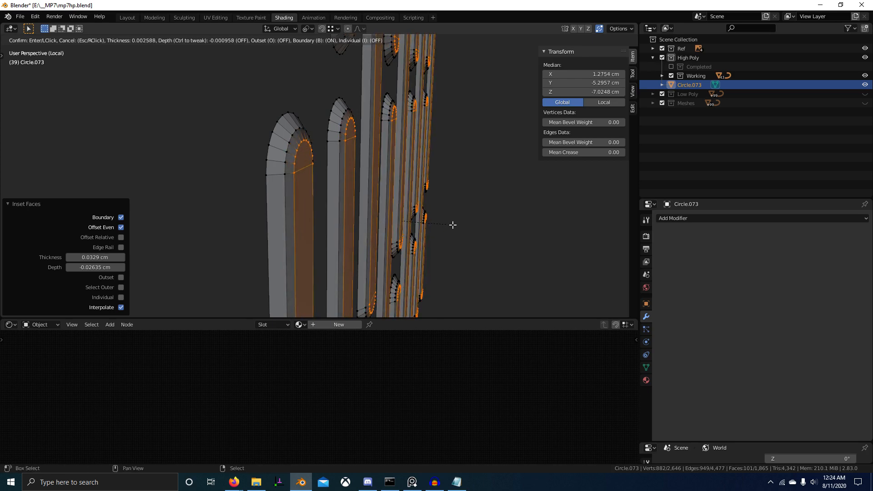
pyautogui.click(448, 227)
pyautogui.moveTo(440, 232)
pyautogui.mouseDown(button='middle')
pyautogui.moveTo(438, 240)
pyautogui.moveTo(355, 236)
pyautogui.moveTo(413, 230)
pyautogui.moveTo(430, 240)
pyautogui.mouseUp(button='middle')
pyautogui.scroll(-6, 356, 236)
# Try to extrude all the slot faces in front view, and undo the extrusion.
pyautogui.press('KP_3')
pyautogui.press('KP_1')
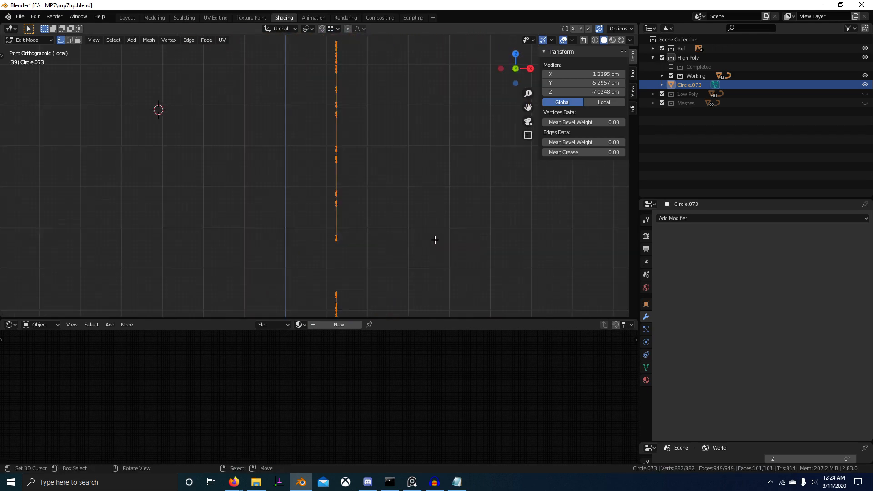
pyautogui.scroll(6, 455, 222)
pyautogui.keyDown('shift'); pyautogui.moveTo(214, 234); pyautogui.dragTo(429, 236, button='middle'); pyautogui.keyUp('shift')
pyautogui.scroll(4, 429, 236)
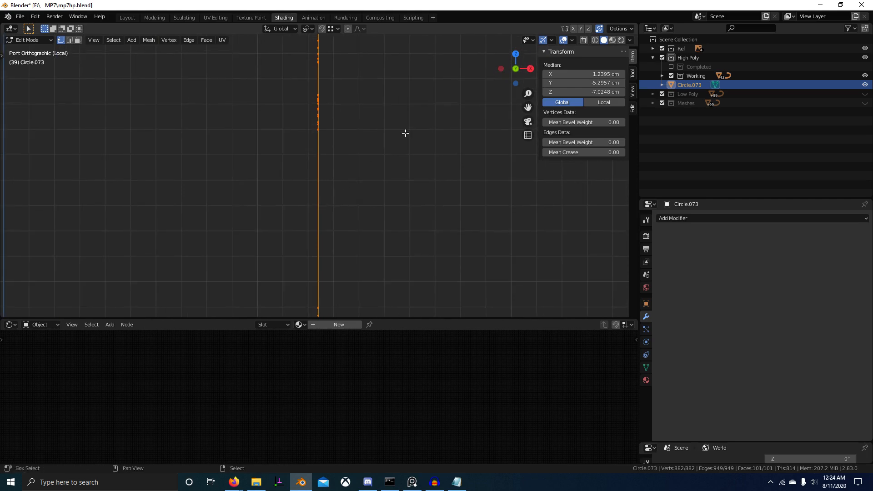
pyautogui.keyDown('shift'); pyautogui.moveTo(405, 133); pyautogui.dragTo(400, 166, button='middle'); pyautogui.keyUp('shift')
pyautogui.press('e')
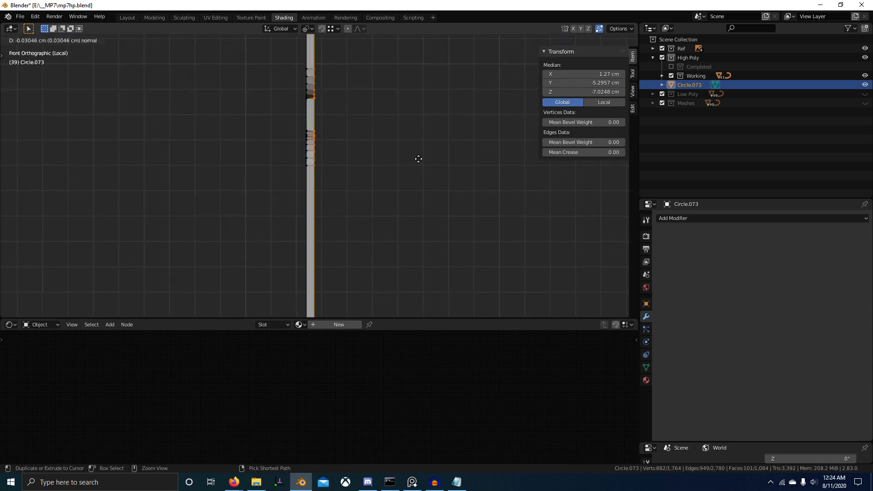
pyautogui.rightClick(427, 123)
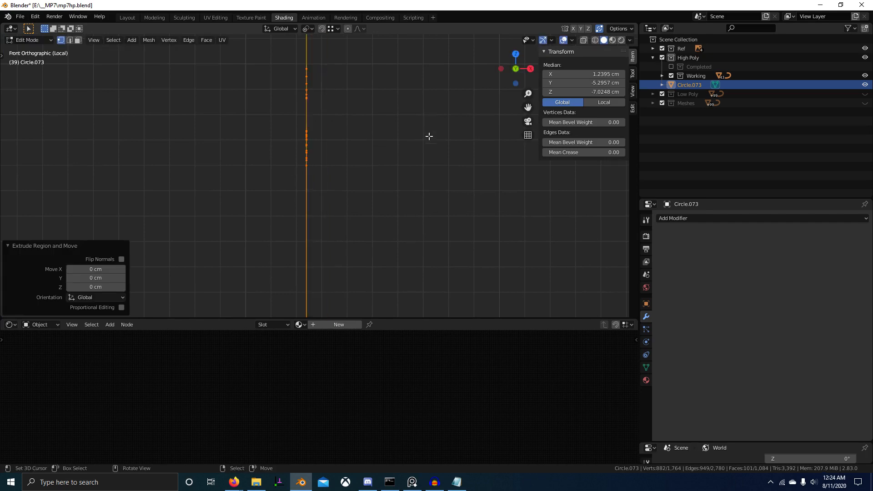
pyautogui.moveTo(428, 137); pyautogui.dragTo(426, 186, button='middle')
pyautogui.scroll(-2, 446, 182)
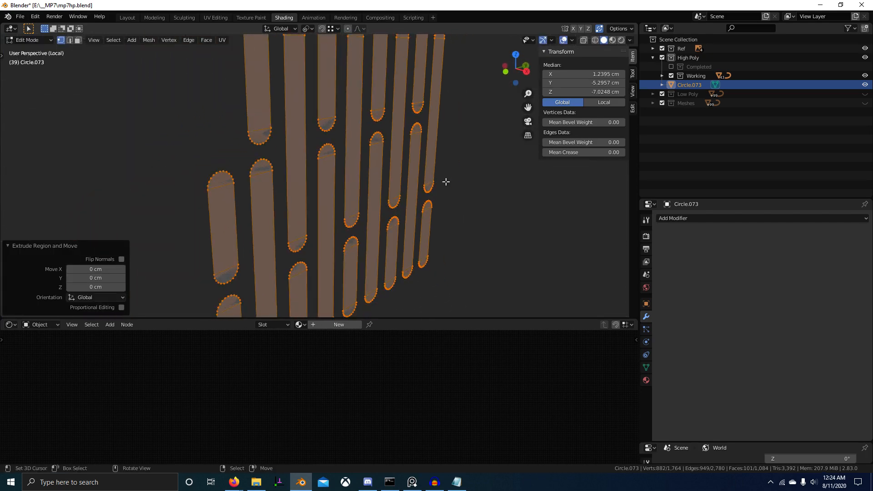
pyautogui.hotkey('ctrl', 'z')
# Inset all slot faces in front view with a thickness of about 0.0097 cm and a depth of about -0.0218 cm.
pyautogui.press('i')
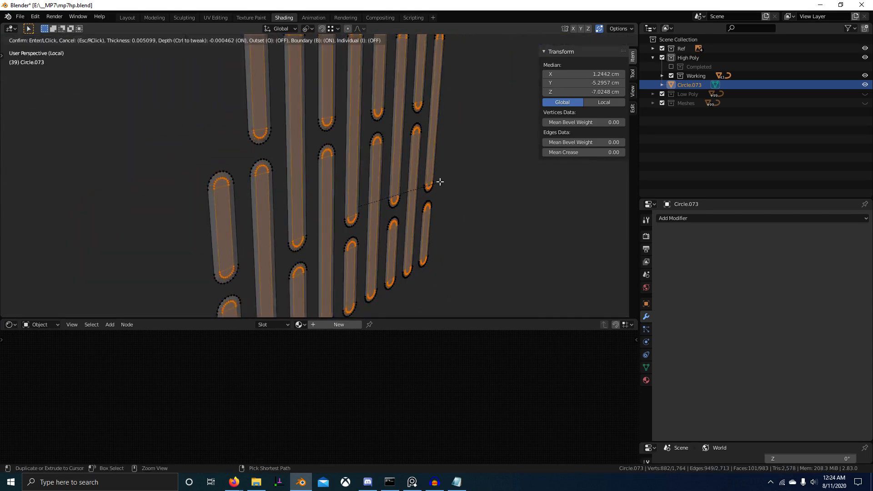
pyautogui.rightClick(436, 182)
pyautogui.press('ctrl+KP_3')
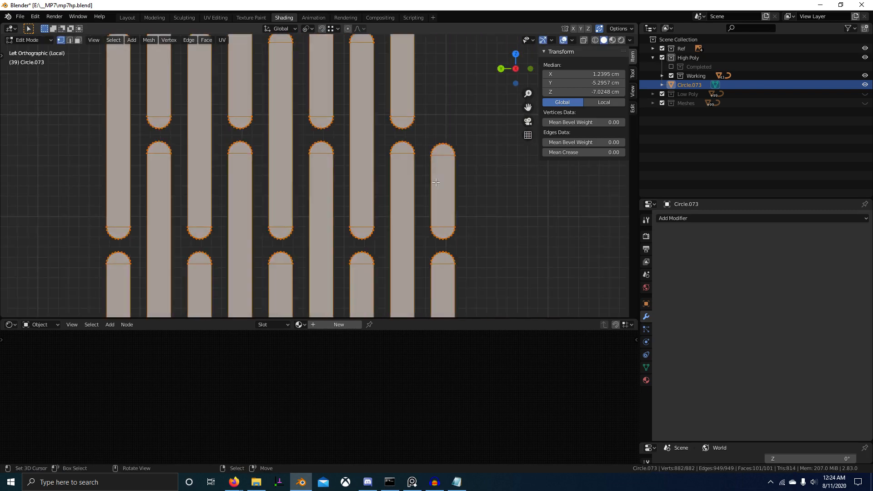
pyautogui.press('KP_1')
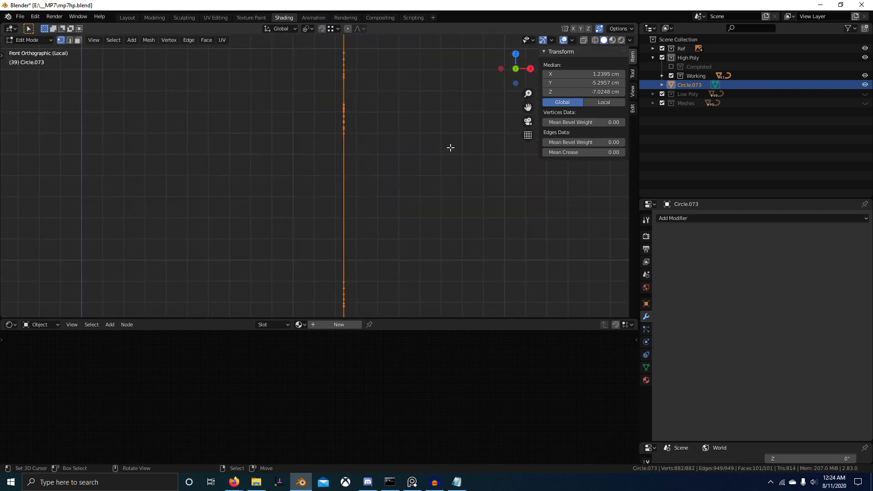
pyautogui.press('i')
pyautogui.press('ctrl')
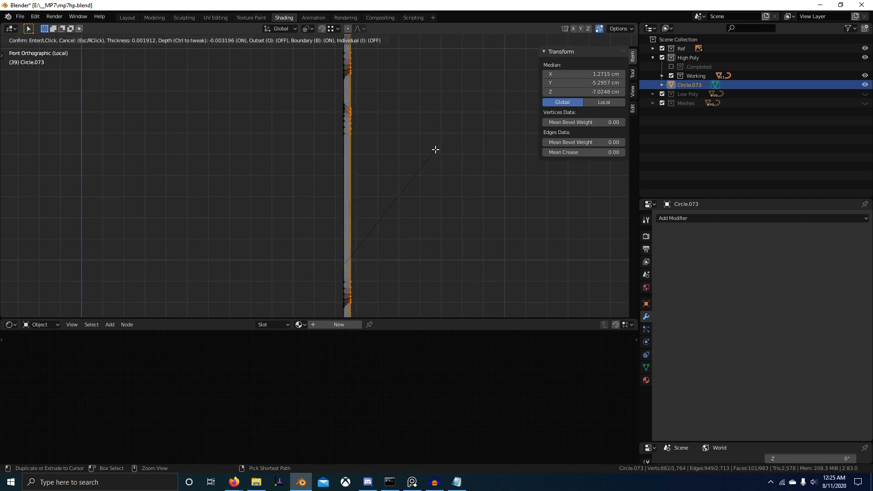
pyautogui.press('ctrl')
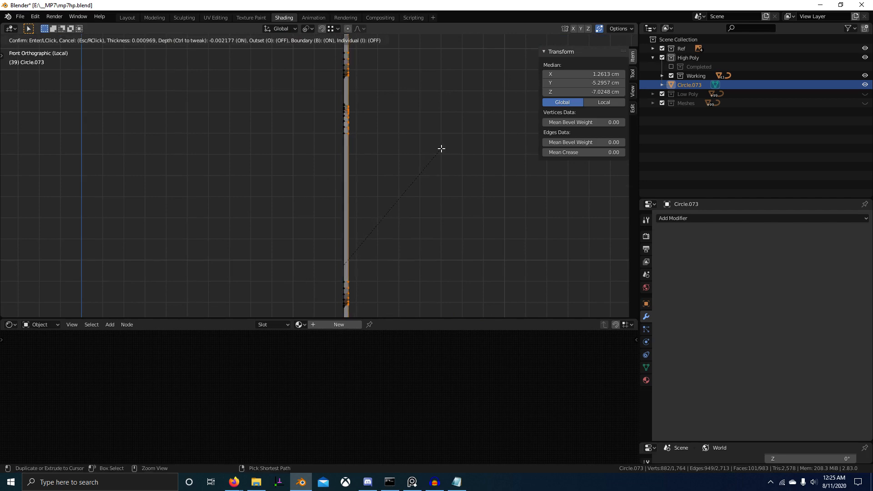
pyautogui.click(441, 148)
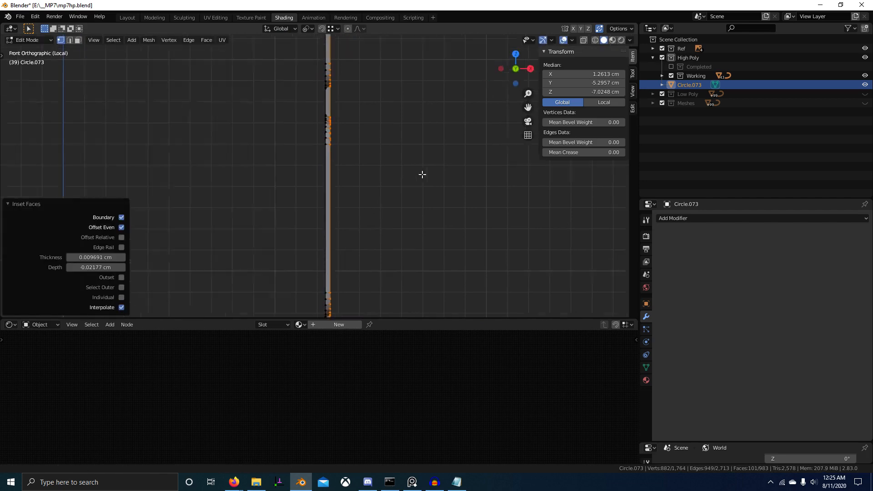
# Inset the slot faces a second time with a thickness of about 0.0107 cm and a depth of about -0.0105 cm.
pyautogui.scroll(5, 432, 159)
pyautogui.press('i')
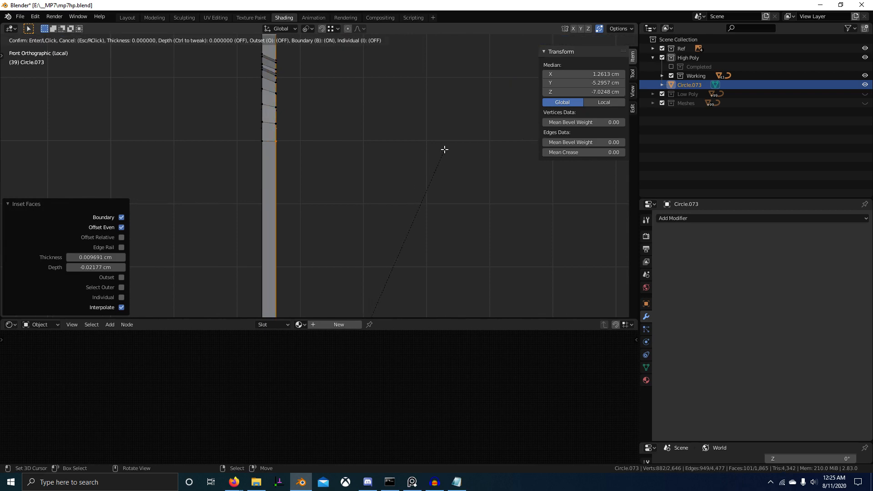
pyautogui.press('ctrl')
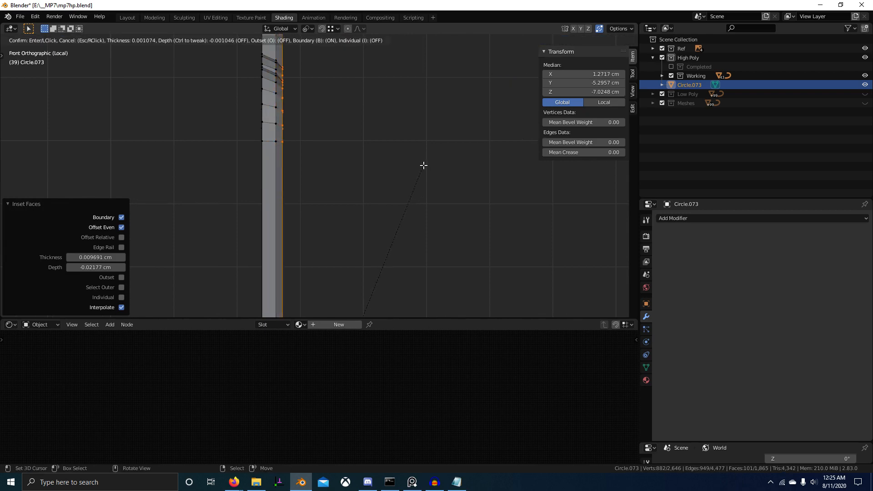
pyautogui.click(423, 166)
# Inset the slot faces a third time with a thickness of about 0.0157 cm and a depth of about -0.0035 cm.
pyautogui.press('i')
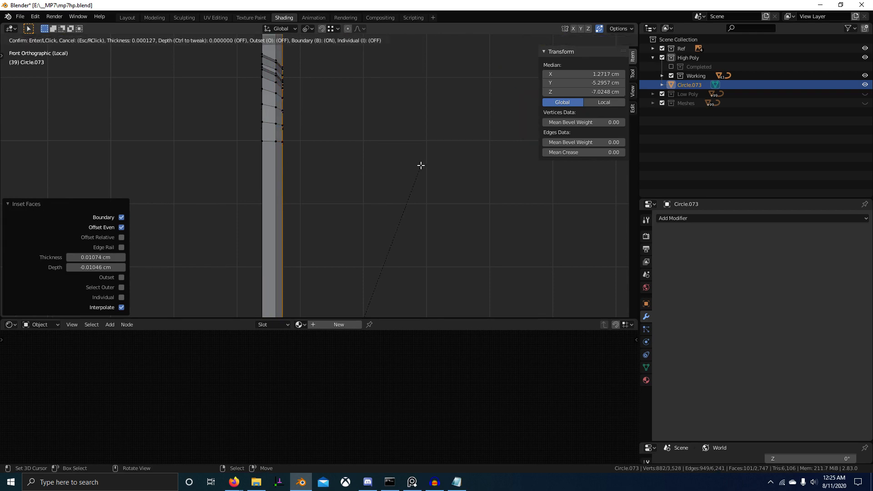
pyautogui.press('ctrl')
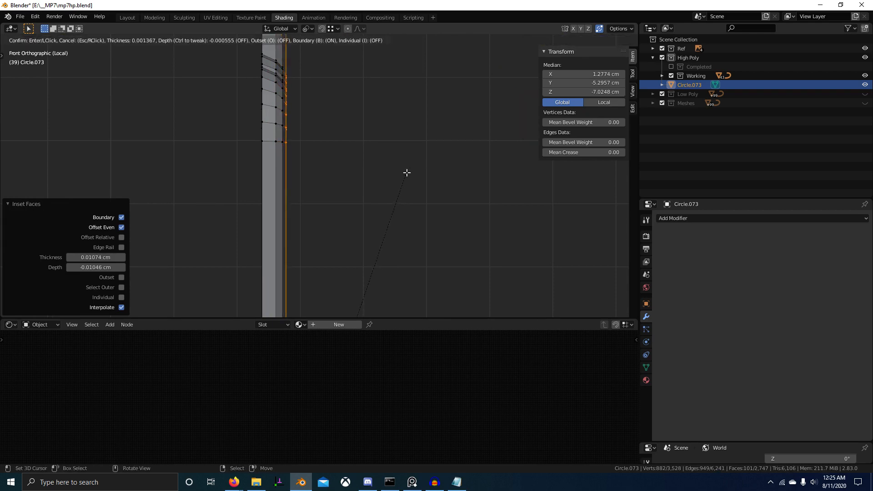
pyautogui.press('ctrl')
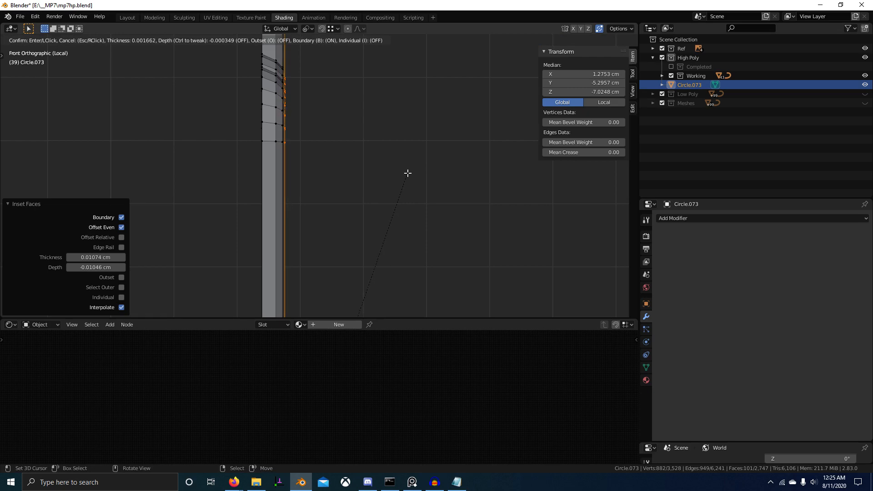
pyautogui.click(408, 173)
pyautogui.moveTo(407, 171); pyautogui.dragTo(280, 206, button='middle')
pyautogui.scroll(-2, 330, 214)
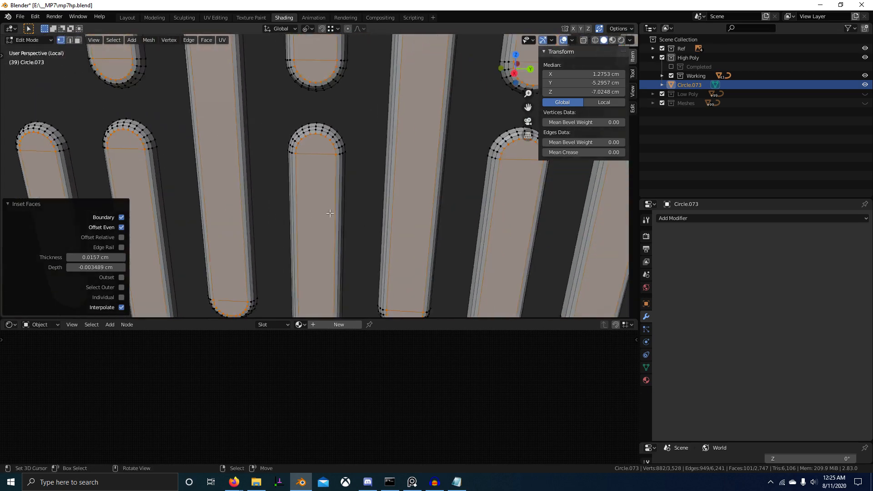
# Crease the boundary edges of the innermost inset faces on all slots.
pyautogui.scroll(-3, 330, 213)
pyautogui.moveTo(330, 213); pyautogui.dragTo(371, 215, button='middle')
pyautogui.press('2')
pyautogui.scroll(3, 338, 227)
pyautogui.scroll(1, 346, 199)
pyautogui.scroll(-1, 350, 207)
pyautogui.scroll(3, 316, 188)
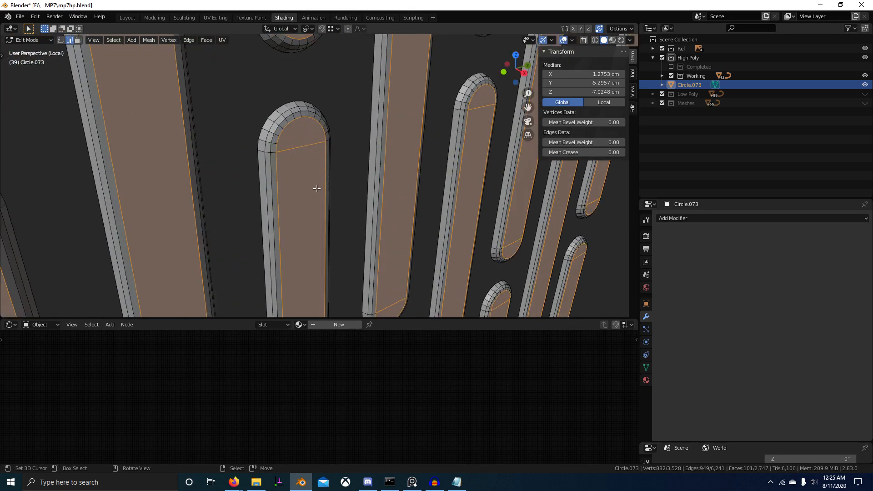
pyautogui.scroll(-4, 319, 182)
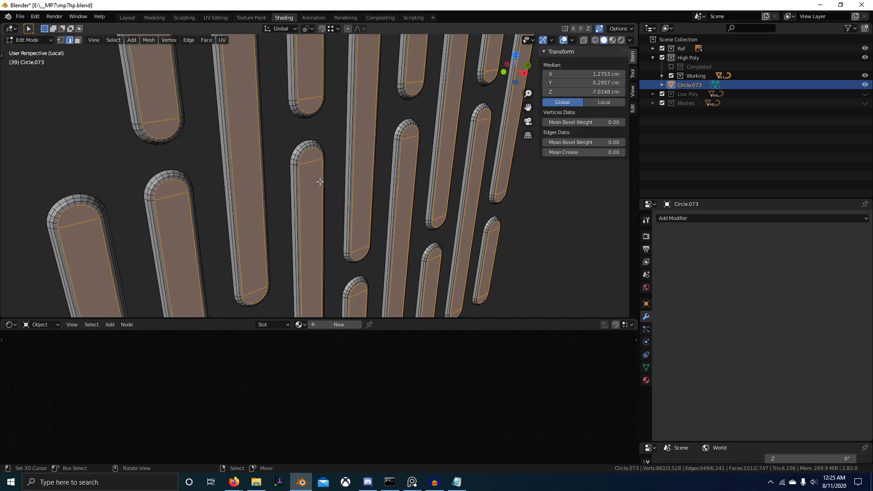
pyautogui.press('ctrl+KP_Add')
pyautogui.press('ctrl+KP_Subtract')
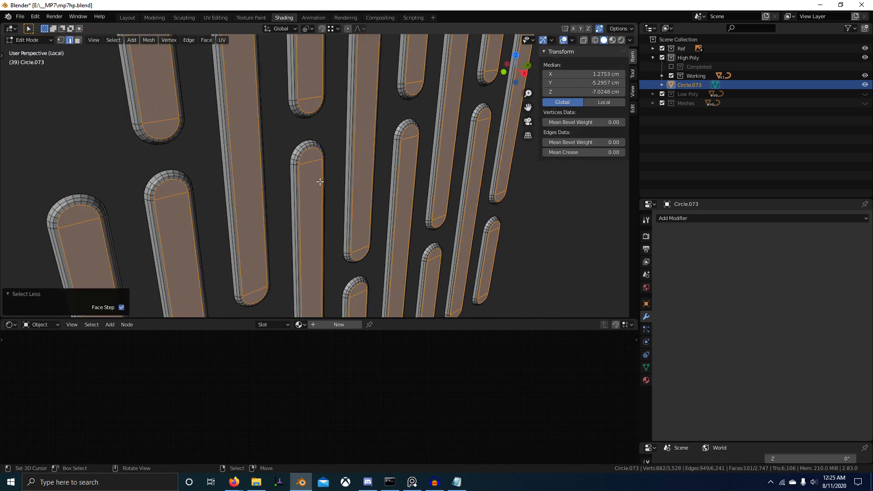
pyautogui.hotkey('shift', 'e')
pyautogui.press('Return')
# Clear the selection and box-select the base edges of the lowest slots in wireframe front view.
pyautogui.moveTo(318, 181); pyautogui.dragTo(269, 164, button='middle')
pyautogui.hotkey('alt', 'a')
pyautogui.scroll(-4, 294, 98)
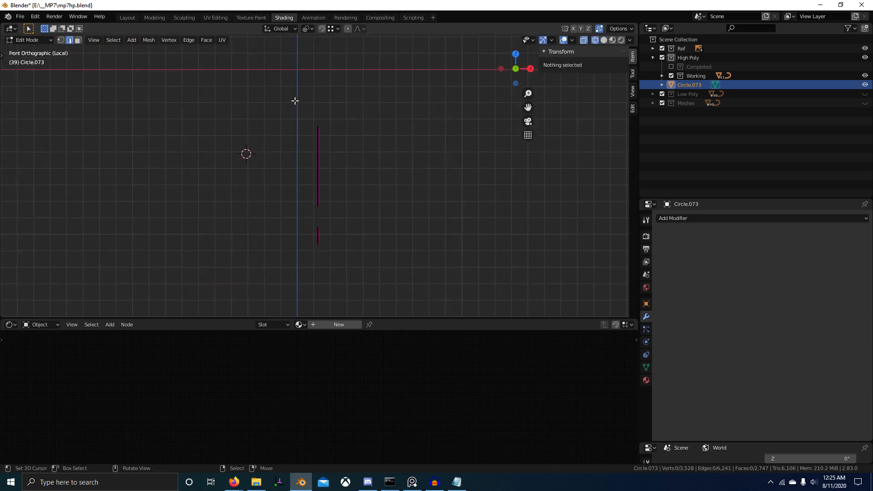
pyautogui.scroll(2, 287, 101)
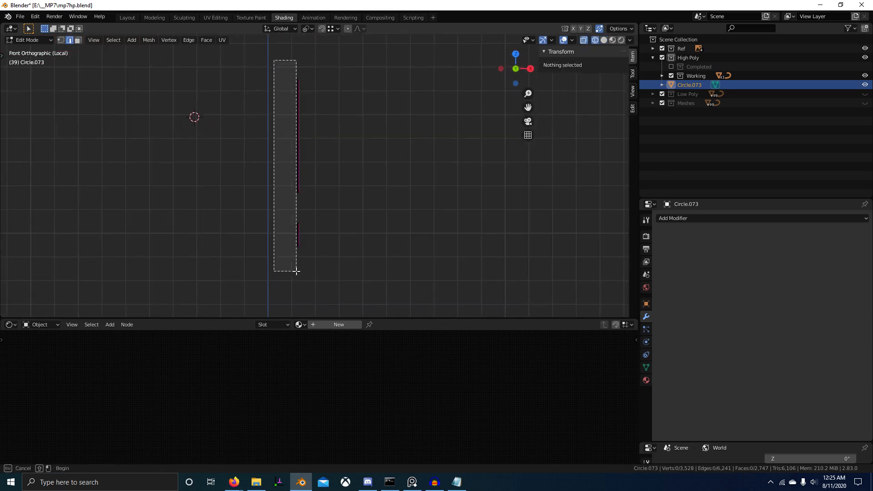
pyautogui.moveTo(298, 273); pyautogui.dragTo(298, 273)
pyautogui.keyDown('shift'); pyautogui.moveTo(315, 232); pyautogui.dragTo(318, 179, button='middle'); pyautogui.keyUp('shift')
pyautogui.scroll(5, 317, 178)
pyautogui.press('b')
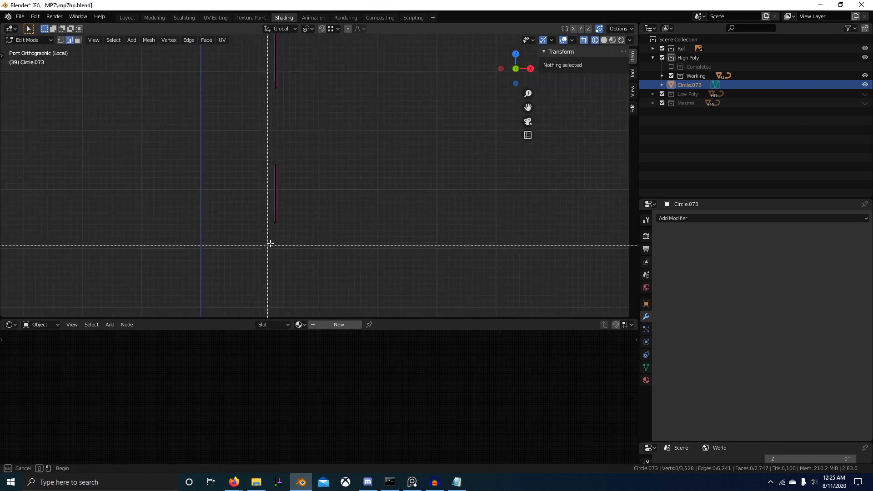
pyautogui.moveTo(275, 242); pyautogui.dragTo(175, 67)
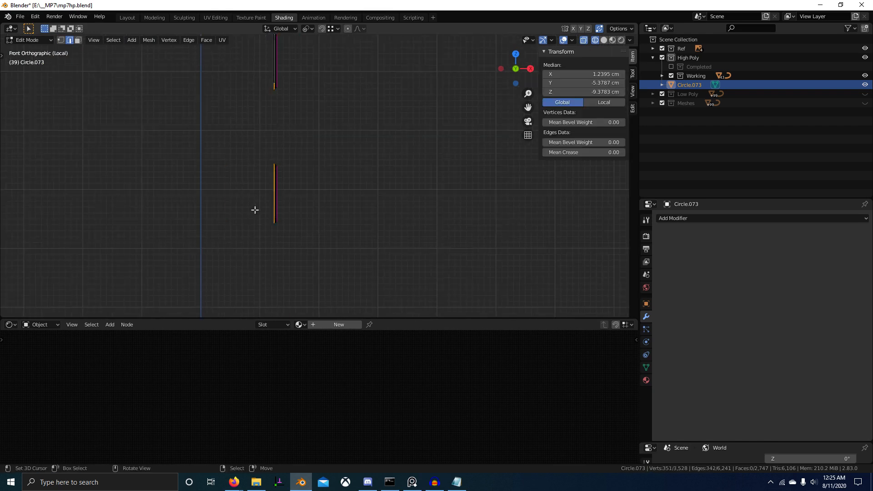
# Try to select all edges with a similar crease from the current edge selection.
pyautogui.press('z')
pyautogui.moveTo(253, 208)
pyautogui.mouseDown(button='middle')
pyautogui.moveTo(321, 211)
pyautogui.moveTo(281, 195)
pyautogui.mouseUp(button='middle')
pyautogui.click(362, 217)
pyautogui.scroll(-4, 320, 187)
pyautogui.scroll(4, 281, 195)
pyautogui.hotkey('shift', 'g')
pyautogui.click(281, 196)
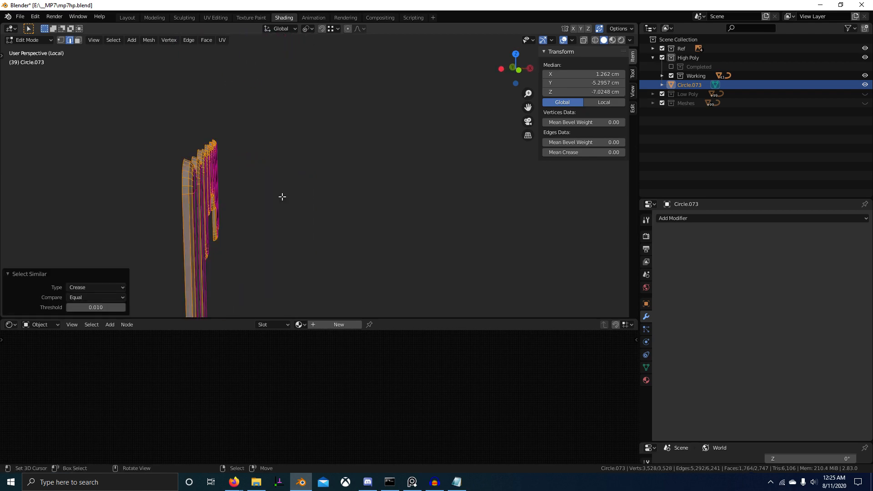
pyautogui.scroll(-4, 282, 197)
pyautogui.hotkey('ctrl', 'z')
# Extend the box selection in front view to the base edges of all the remaining higher slots.
pyautogui.press('KP_1')
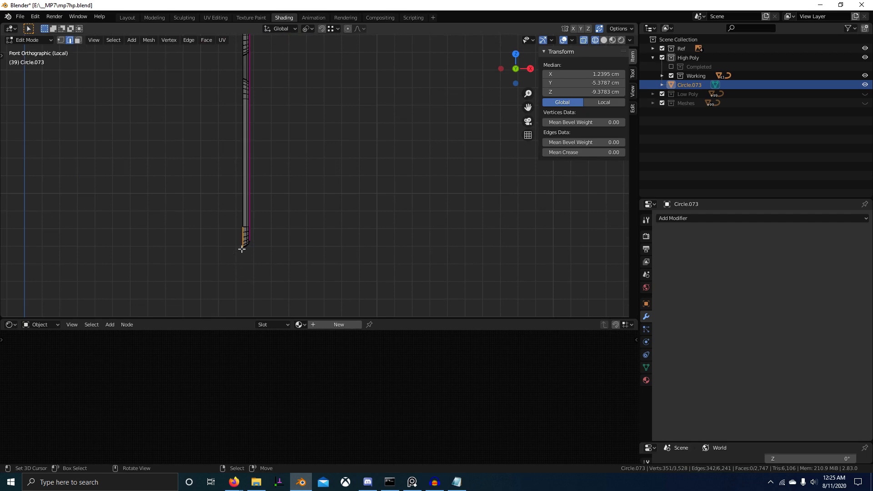
pyautogui.keyDown('shift'); pyautogui.moveTo(276, 246); pyautogui.dragTo(288, 257, button='middle'); pyautogui.keyUp('shift')
pyautogui.press('b')
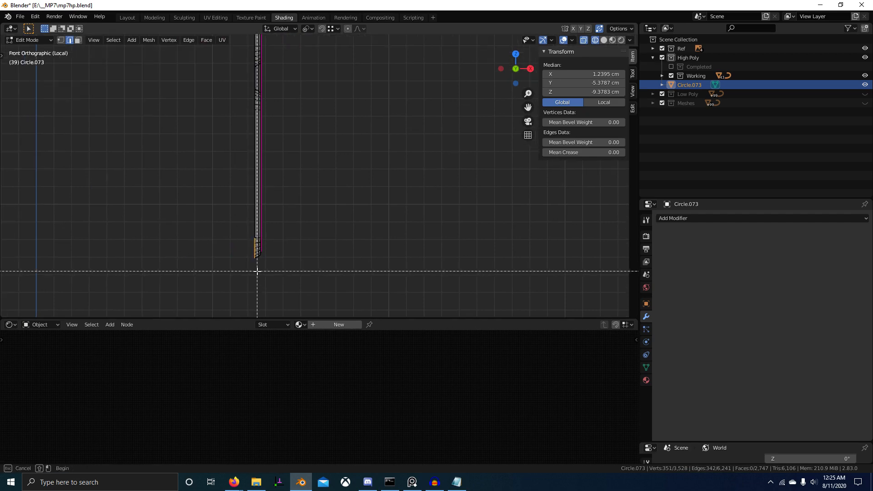
pyautogui.moveTo(257, 271); pyautogui.dragTo(110, 33)
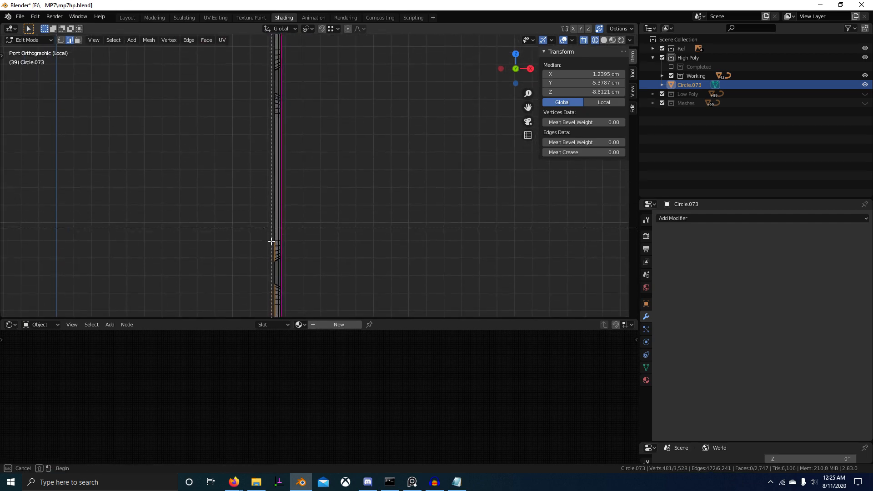
pyautogui.moveTo(276, 279); pyautogui.dragTo(175, 34)
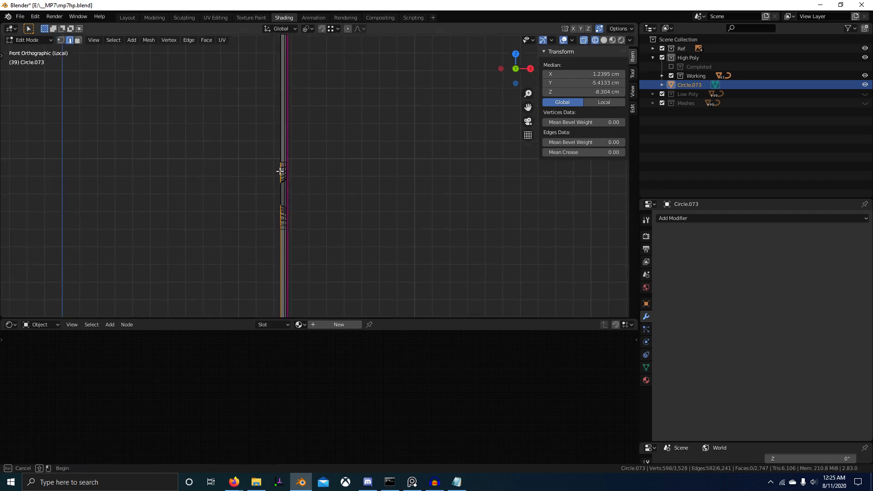
pyautogui.moveTo(282, 191); pyautogui.dragTo(216, 35)
pyautogui.scroll(-3, 285, 236)
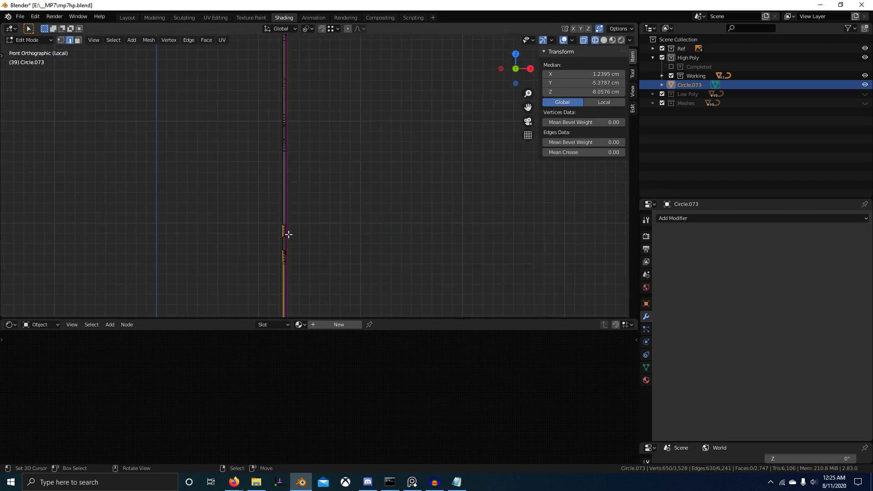
pyautogui.moveTo(283, 250); pyautogui.dragTo(186, 35)
pyautogui.keyDown('ctrl'); pyautogui.scroll(-1, 292, 207); pyautogui.keyUp('ctrl')
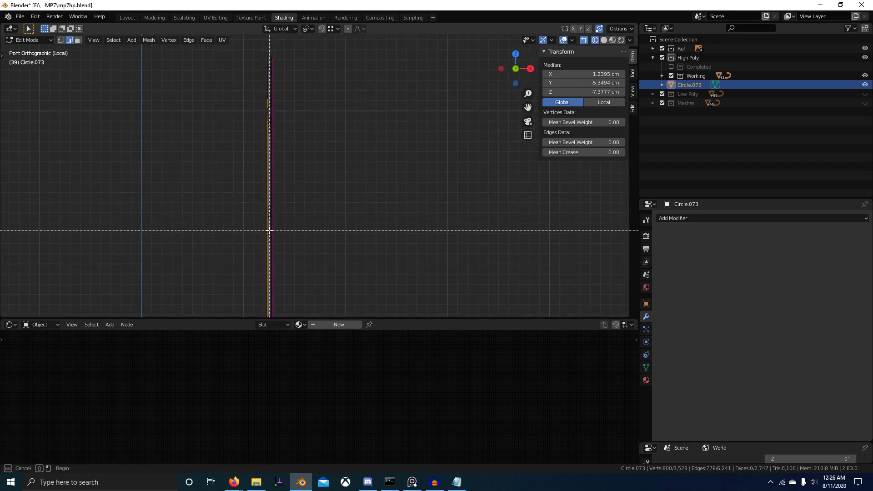
pyautogui.moveTo(268, 230); pyautogui.dragTo(148, 26)
pyautogui.scroll(-2, 252, 74)
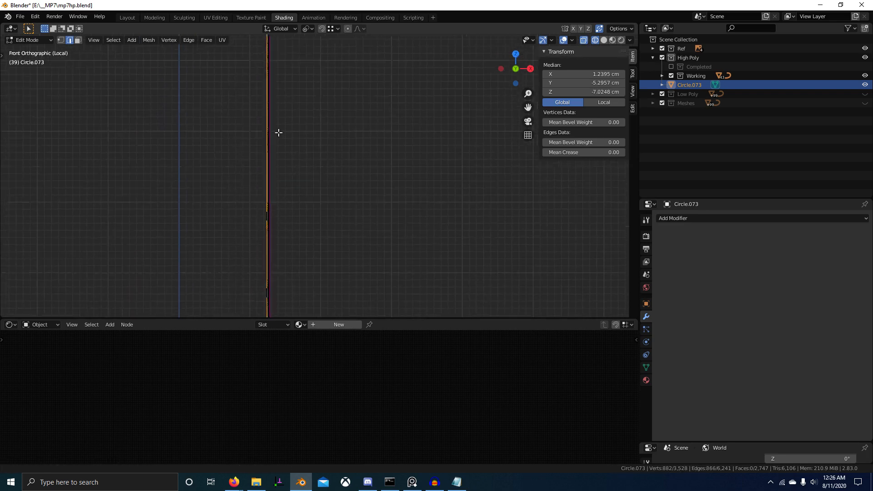
# Undo the stray box selection and add the missing base edges of the slots to the selection.
pyautogui.scroll(4, 254, 196)
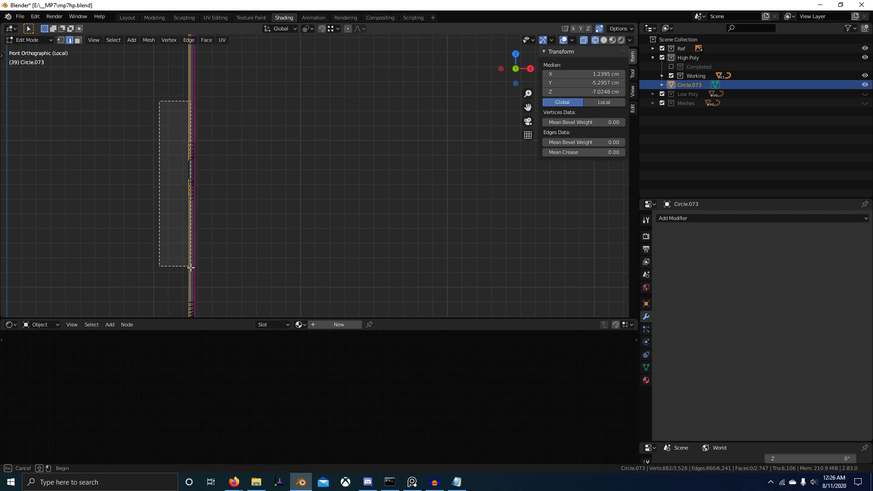
pyautogui.moveTo(190, 275); pyautogui.dragTo(189, 259)
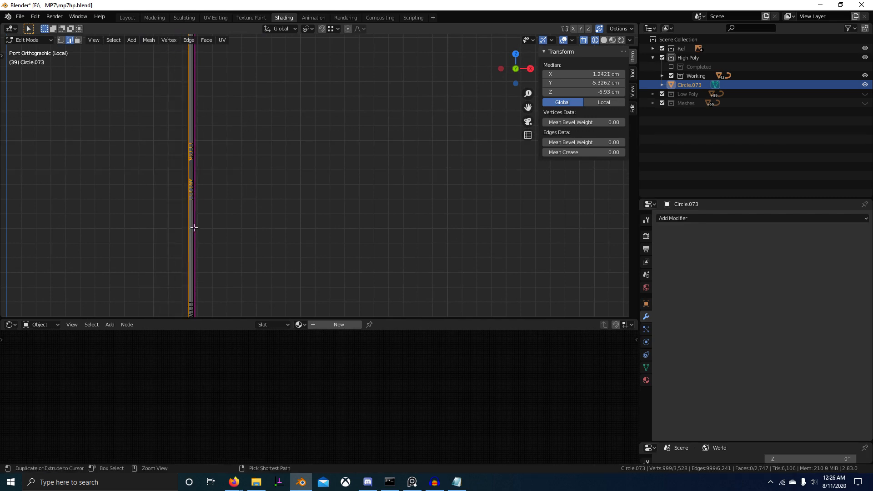
pyautogui.hotkey('ctrl', 'z')
pyautogui.scroll(-2, 218, 196)
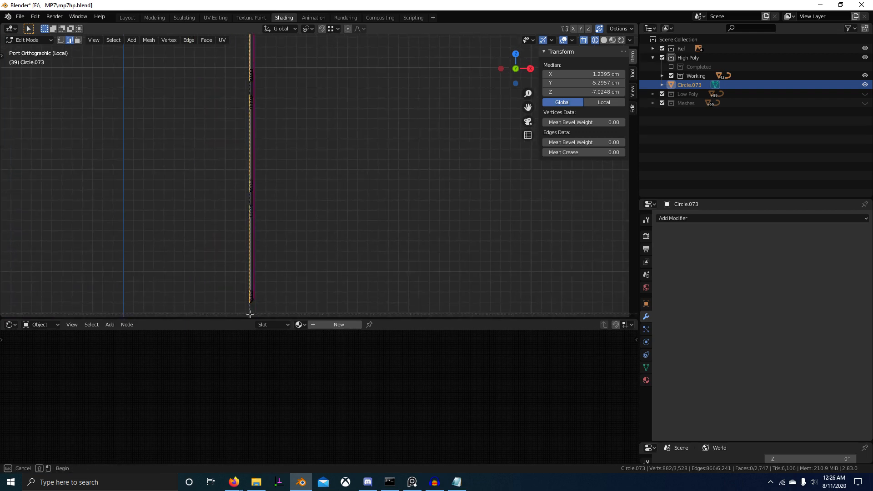
pyautogui.moveTo(249, 311); pyautogui.dragTo(77, 38)
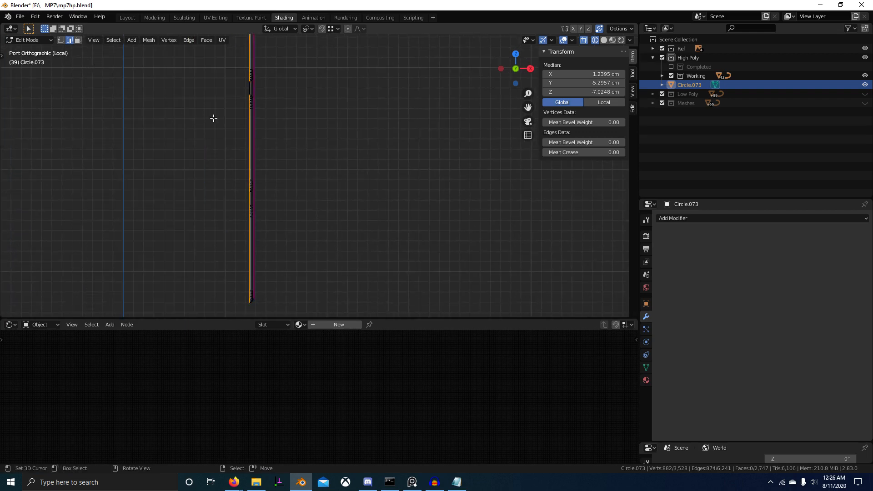
# Return to Object Mode and add a level 2 Subdivision modifier to the slots object.
pyautogui.moveTo(213, 118); pyautogui.dragTo(411, 134, button='middle')
pyautogui.press('Tab')
pyautogui.hotkey('ctrl', '2')
pyautogui.scroll(4, 416, 192)
pyautogui.hotkey('alt', 'a')
pyautogui.scroll(-2, 396, 189)
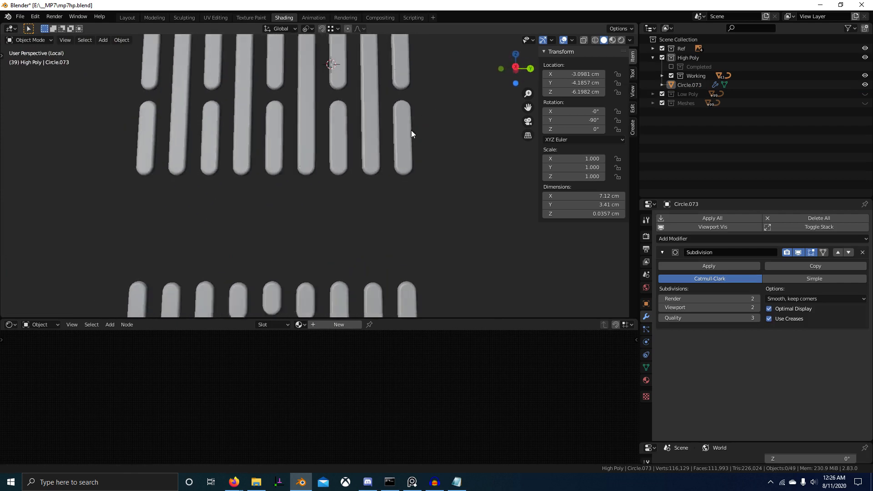
# Leave local view and check the subdivided slots on the full MP7 grip.
pyautogui.scroll(-3, 392, 177)
pyautogui.moveTo(391, 177); pyautogui.dragTo(371, 191, button='middle')
pyautogui.press('KP_Divide')
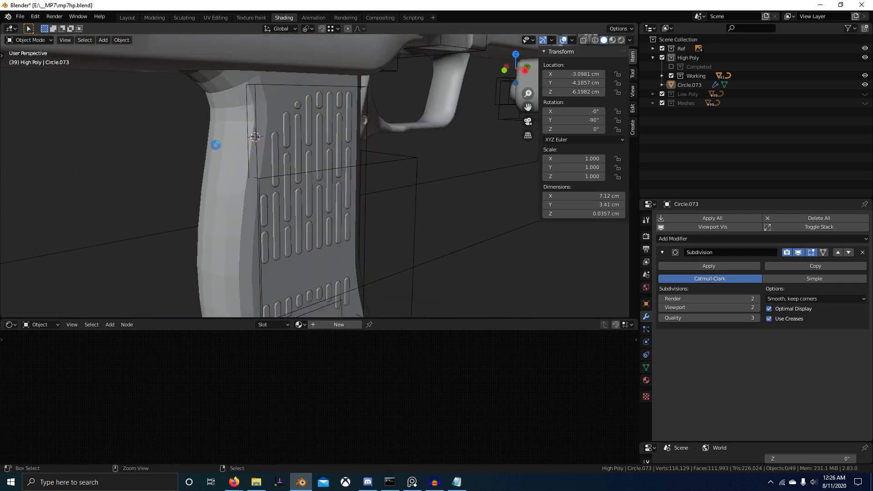
pyautogui.moveTo(248, 163); pyautogui.dragTo(265, 160, button='middle')
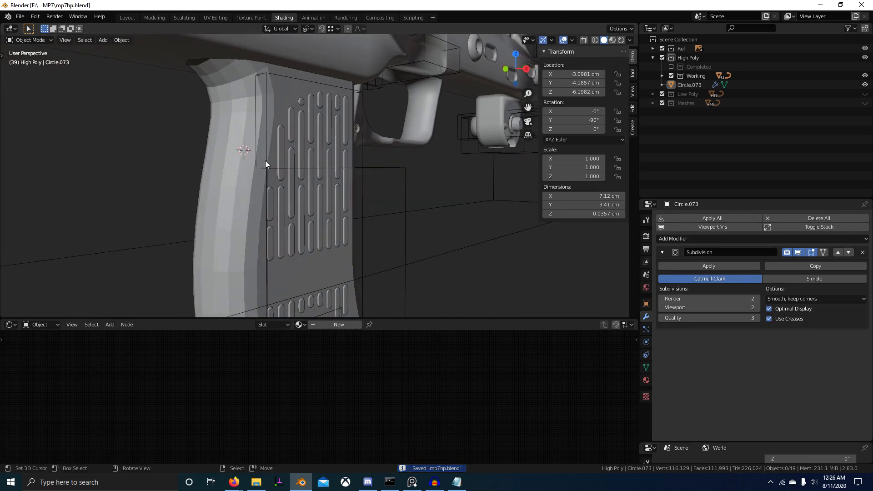
# Save the file and turn on the viewport display of all modifiers of the grip body.
pyautogui.click(236, 161)
pyautogui.hotkey('ctrl', 's')
pyautogui.click(703, 229)
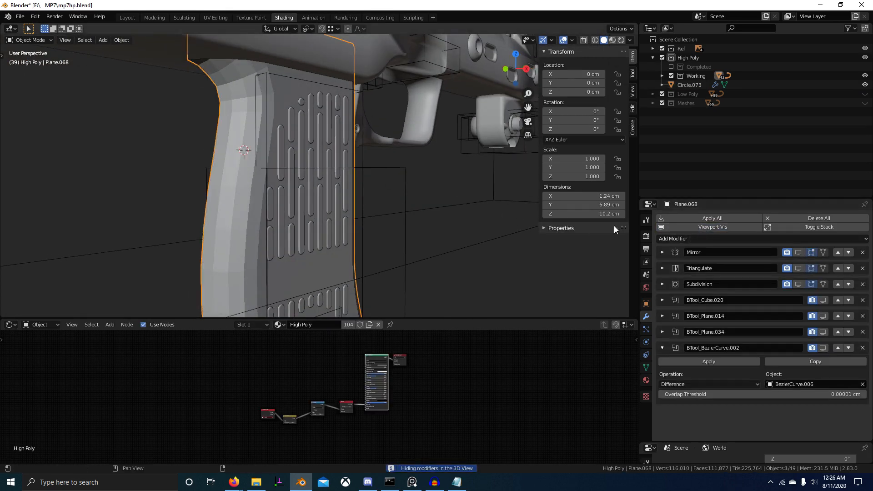
pyautogui.moveTo(427, 220); pyautogui.dragTo(401, 170, button='middle')
pyautogui.scroll(-2, 375, 217)
# Try to move the slots object against the reference image in wireframe right view.
pyautogui.click(352, 176)
pyautogui.scroll(3, 395, 178)
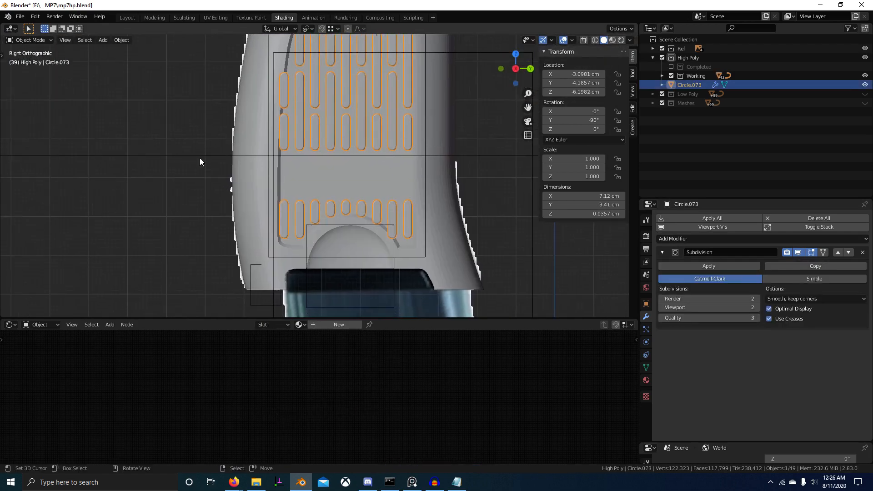
pyautogui.press('z')
pyautogui.keyDown('shift'); pyautogui.moveTo(418, 219); pyautogui.dragTo(395, 213, button='middle'); pyautogui.keyUp('shift')
pyautogui.scroll(4, 370, 208)
pyautogui.press('g')
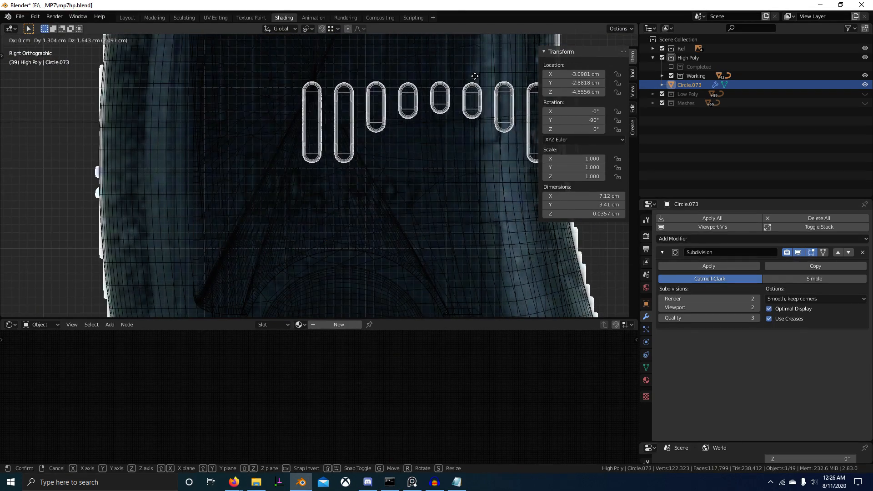
pyautogui.rightClick(426, 137)
pyautogui.scroll(-3, 426, 137)
pyautogui.keyDown('shift'); pyautogui.moveTo(426, 138); pyautogui.dragTo(418, 234, button='middle'); pyautogui.keyUp('shift')
pyautogui.press('z')
pyautogui.click(352, 215)
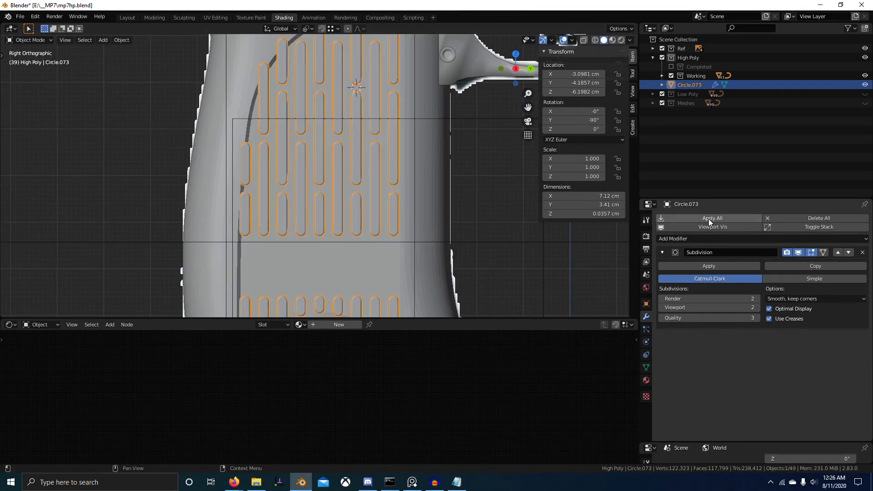
pyautogui.keyDown('shift'); pyautogui.moveTo(410, 96); pyautogui.dragTo(364, 162, button='middle'); pyautogui.keyUp('shift')
# Examine the grip recess cutter's mesh in Edit Mode against the slot rows and the reference image.
pyautogui.click(360, 91)
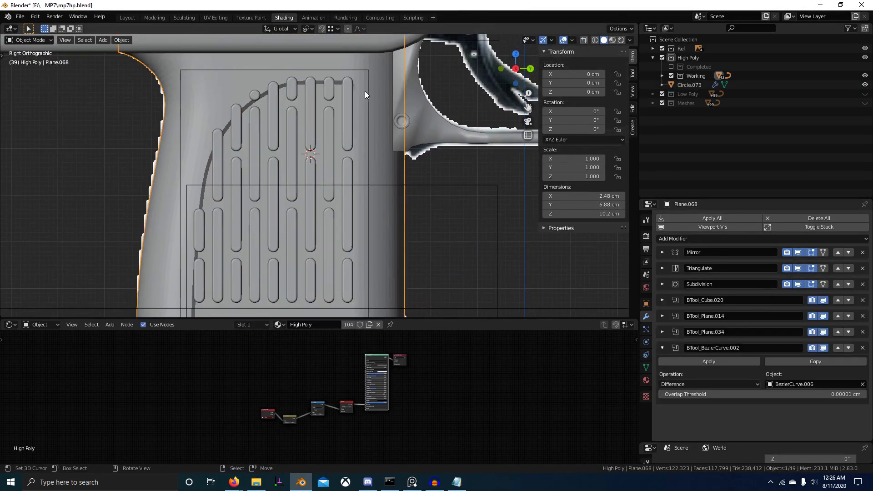
pyautogui.click(366, 92)
pyautogui.press('Tab')
pyautogui.scroll(-1, 365, 131)
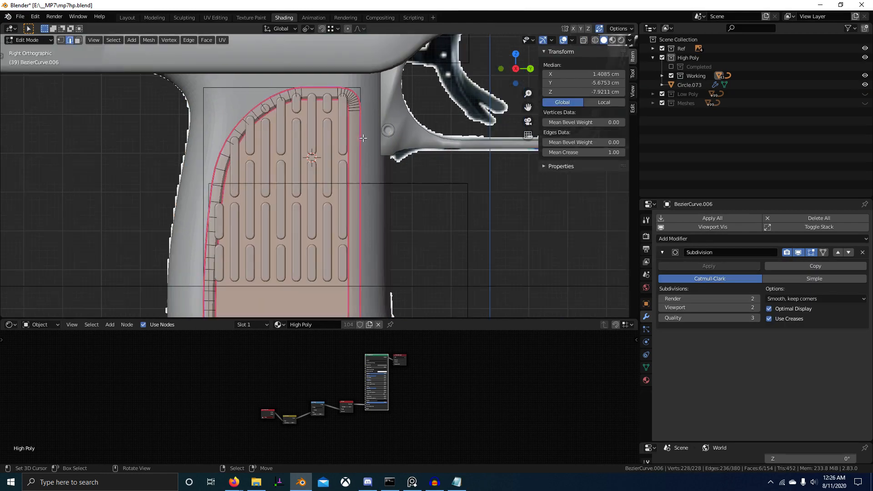
pyautogui.keyDown('shift'); pyautogui.moveTo(363, 136); pyautogui.dragTo(408, 213, button='middle'); pyautogui.keyUp('shift')
pyautogui.press('KP_3')
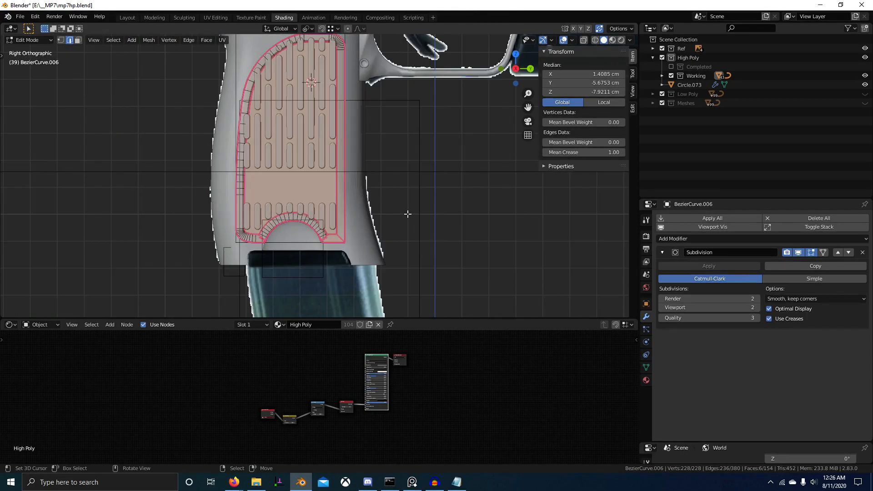
pyautogui.press('z')
pyautogui.keyDown('shift'); pyautogui.moveTo(301, 210); pyautogui.dragTo(326, 202, button='middle'); pyautogui.keyUp('shift')
pyautogui.scroll(3, 325, 203)
pyautogui.hotkey('shift', 'z')
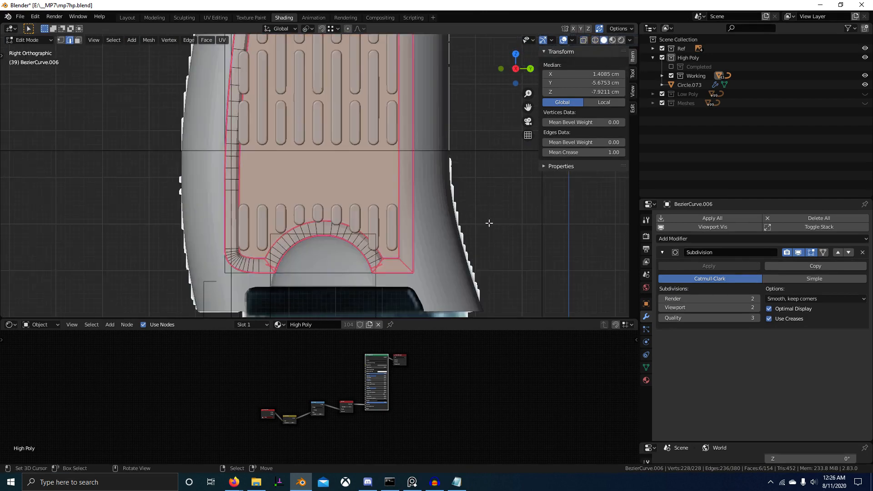
pyautogui.press('Tab')
pyautogui.moveTo(382, 220)
pyautogui.mouseDown(button='middle')
pyautogui.moveTo(423, 227)
pyautogui.moveTo(400, 206)
pyautogui.mouseUp(button='middle')
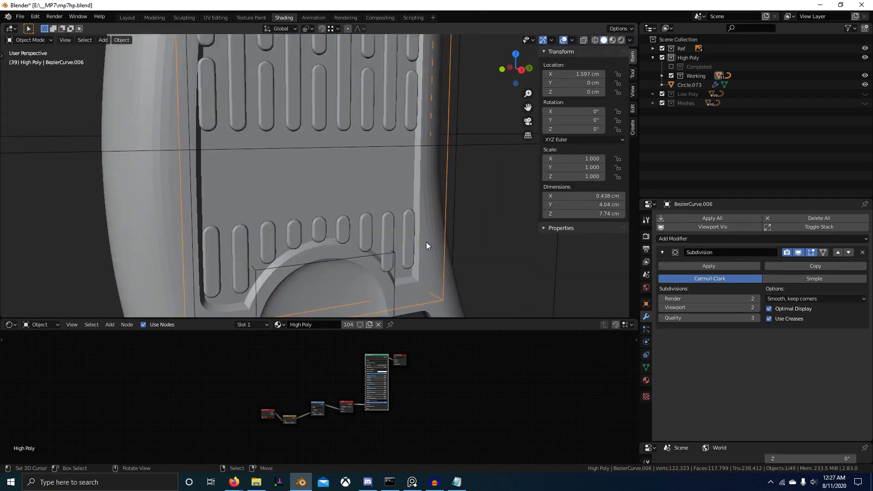
# Delete the vertices of the grip recess cutter's inner cap loop, selecting them in wireframe front view.
pyautogui.scroll(-3, 421, 248)
pyautogui.press('Tab')
pyautogui.moveTo(402, 256); pyautogui.dragTo(296, 261, button='middle')
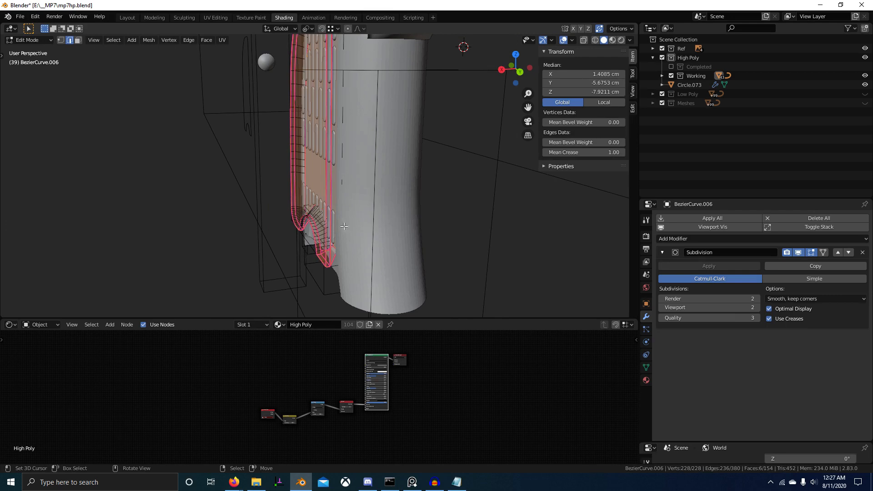
pyautogui.moveTo(344, 226); pyautogui.dragTo(321, 238, button='middle')
pyautogui.scroll(-2, 322, 238)
pyautogui.press('KP_3')
pyautogui.press('KP_1')
pyautogui.hotkey('shift', 'z')
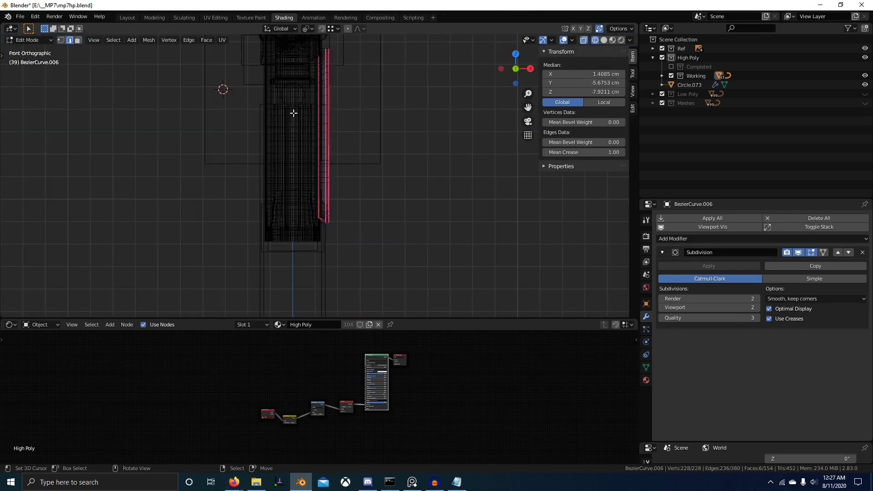
pyautogui.hotkey('alt', 'a')
pyautogui.press('b')
pyautogui.moveTo(326, 242); pyautogui.dragTo(322, 258)
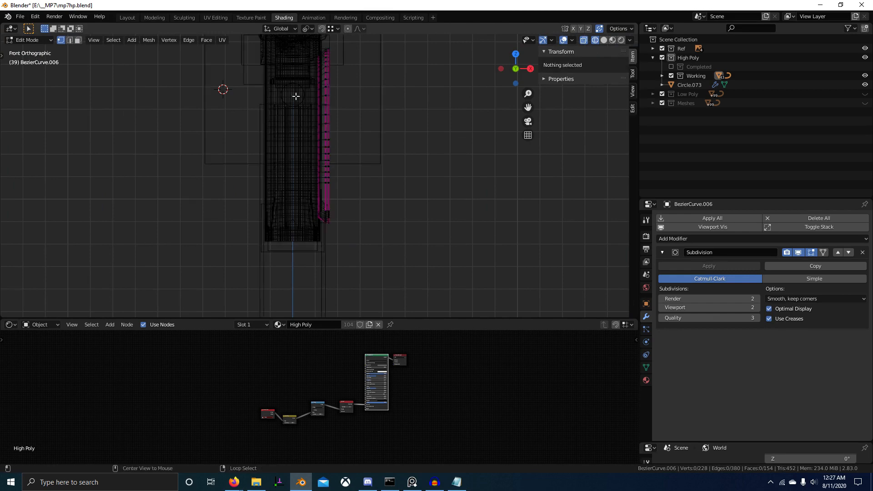
pyautogui.press('b')
pyautogui.moveTo(288, 45); pyautogui.dragTo(323, 272)
pyautogui.press('x')
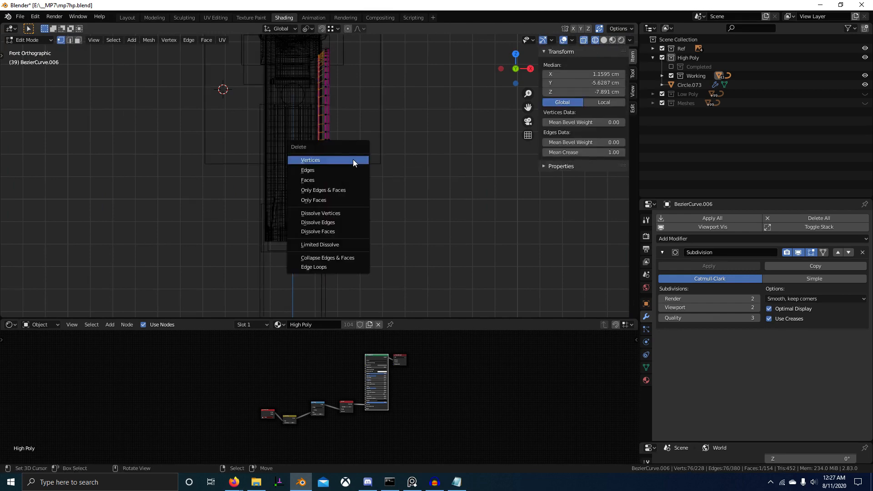
pyautogui.click(352, 159)
# Close the cutter's open inner loop with a face and shift it about 0.208 cm along X.
pyautogui.hotkey('shift', 'z')
pyautogui.moveTo(423, 179)
pyautogui.mouseDown(button='middle')
pyautogui.moveTo(333, 220)
pyautogui.moveTo(288, 229)
pyautogui.moveTo(307, 247)
pyautogui.moveTo(325, 236)
pyautogui.moveTo(298, 269)
pyautogui.moveTo(340, 256)
pyautogui.moveTo(234, 239)
pyautogui.moveTo(341, 251)
pyautogui.moveTo(278, 230)
pyautogui.moveTo(359, 214)
pyautogui.moveTo(363, 279)
pyautogui.moveTo(323, 276)
pyautogui.moveTo(379, 247)
pyautogui.mouseUp(button='middle')
pyautogui.press('2')
pyautogui.keyDown('alt'); pyautogui.click(287, 230); pyautogui.keyUp('alt')
pyautogui.press('g')
pyautogui.press('x')
pyautogui.click(330, 249)
pyautogui.press('Tab')
pyautogui.press('Tab')
pyautogui.press('g')
pyautogui.press('x')
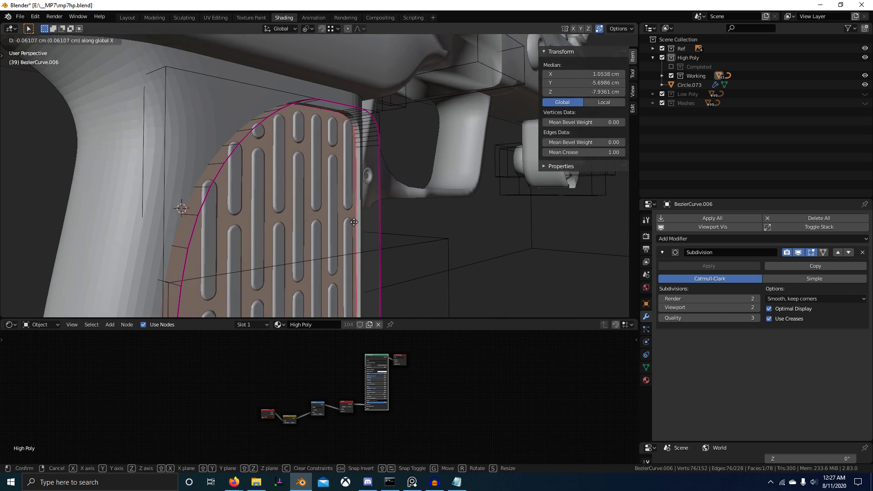
pyautogui.click(510, 249)
# Inset the cutter's inner cap face with 0.1221 cm thickness and -0.1649 cm depth.
pyautogui.press('i')
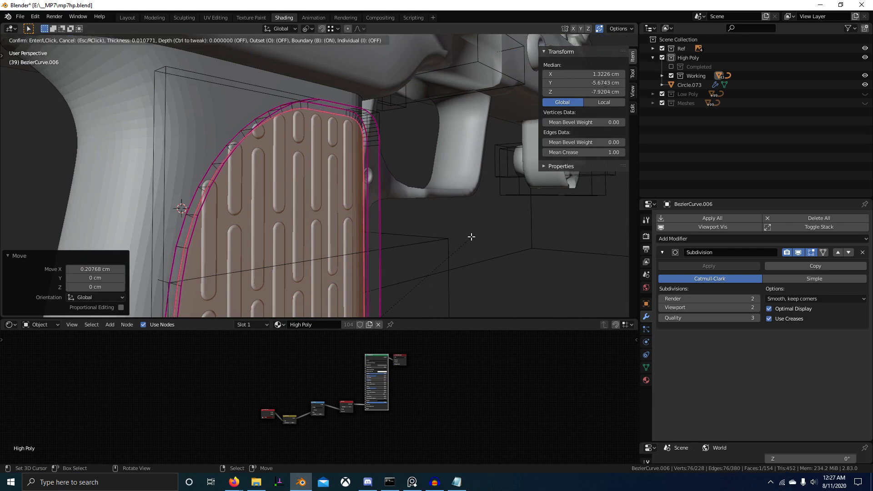
pyautogui.click(455, 236)
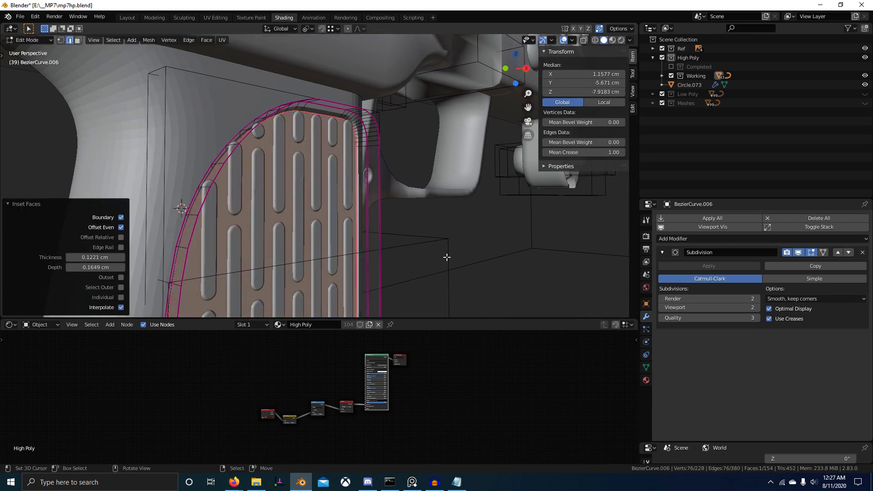
pyautogui.scroll(5, 384, 263)
pyautogui.scroll(-2, 413, 208)
pyautogui.keyDown('shift'); pyautogui.moveTo(413, 255); pyautogui.dragTo(392, 207, button='middle'); pyautogui.keyUp('shift')
pyautogui.scroll(2, 349, 261)
pyautogui.press('Tab')
pyautogui.moveTo(347, 260); pyautogui.dragTo(379, 227, button='middle')
pyautogui.scroll(2, 342, 221)
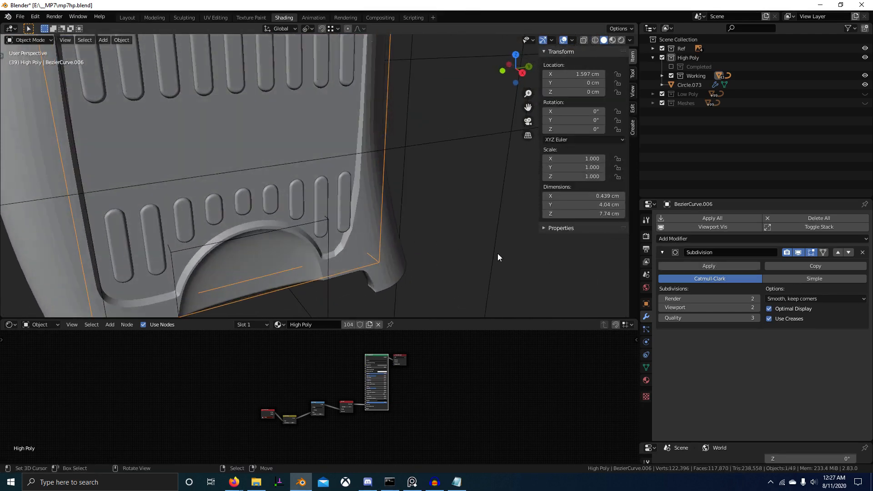
# Select the sharp edges of the recess cutter's mesh, crease them, and return to Object Mode.
pyautogui.press('Tab')
pyautogui.scroll(3, 368, 258)
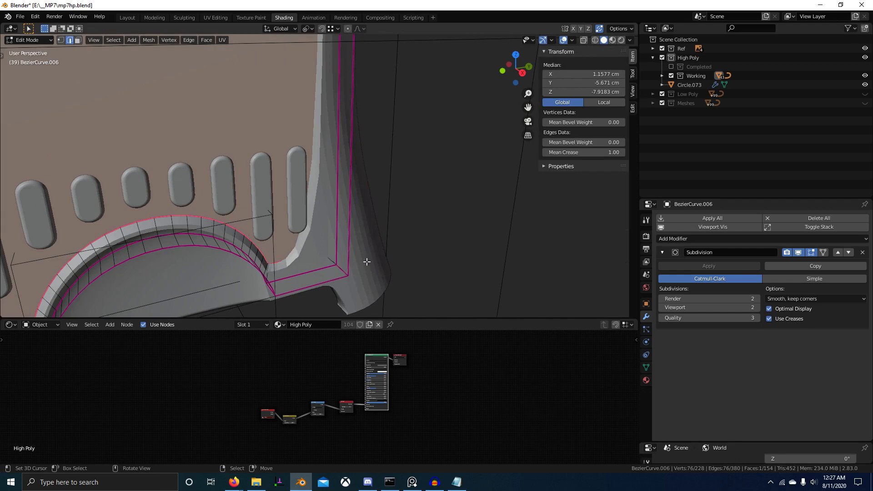
pyautogui.moveTo(367, 261); pyautogui.dragTo(304, 264, button='middle')
pyautogui.hotkey('alt', 'a')
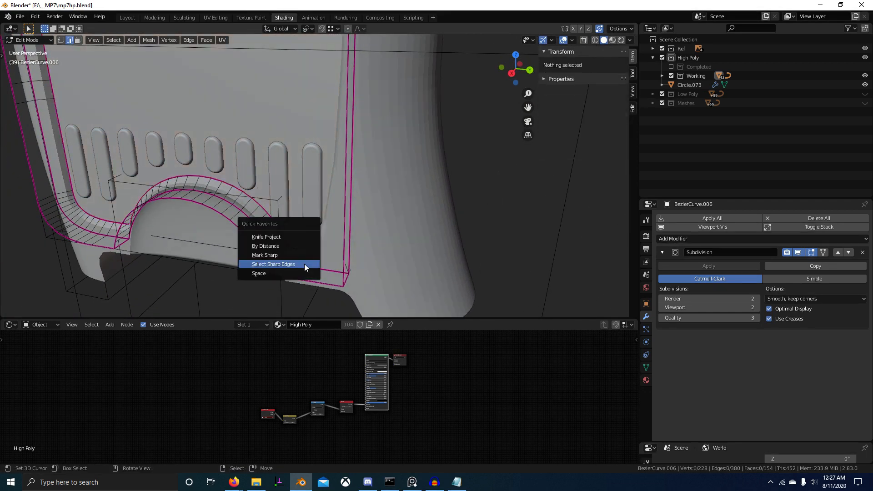
pyautogui.click(304, 263)
pyautogui.press('Tab')
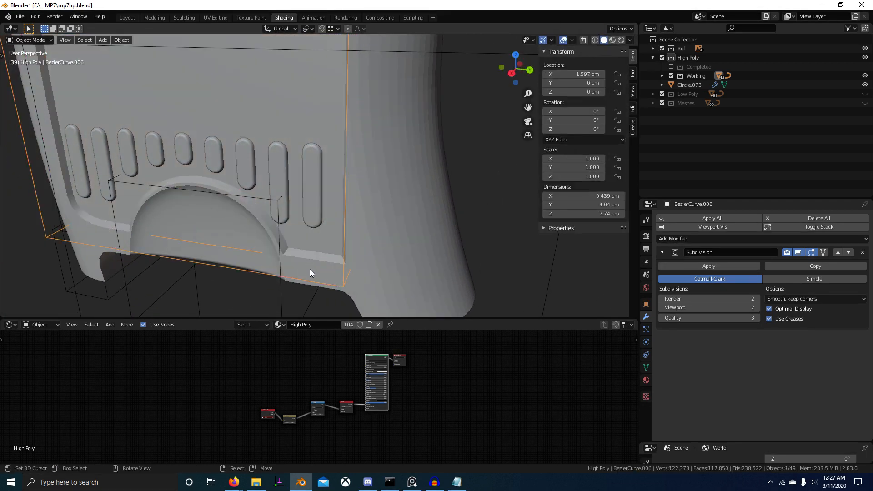
pyautogui.moveTo(310, 273)
pyautogui.mouseDown(button='middle')
pyautogui.moveTo(372, 271)
pyautogui.moveTo(344, 255)
pyautogui.moveTo(293, 181)
pyautogui.moveTo(364, 243)
pyautogui.moveTo(380, 289)
pyautogui.mouseUp(button='middle')
# Select the slots object Circle.073 in the grip recess.
pyautogui.click(293, 182)
pyautogui.scroll(2, 293, 181)
pyautogui.keyDown('shift'); pyautogui.moveTo(355, 223); pyautogui.dragTo(357, 273, button='middle'); pyautogui.keyUp('shift')
pyautogui.scroll(-2, 348, 234)
pyautogui.keyDown('shift'); pyautogui.moveTo(349, 234); pyautogui.dragTo(335, 150, button='middle'); pyautogui.keyUp('shift')
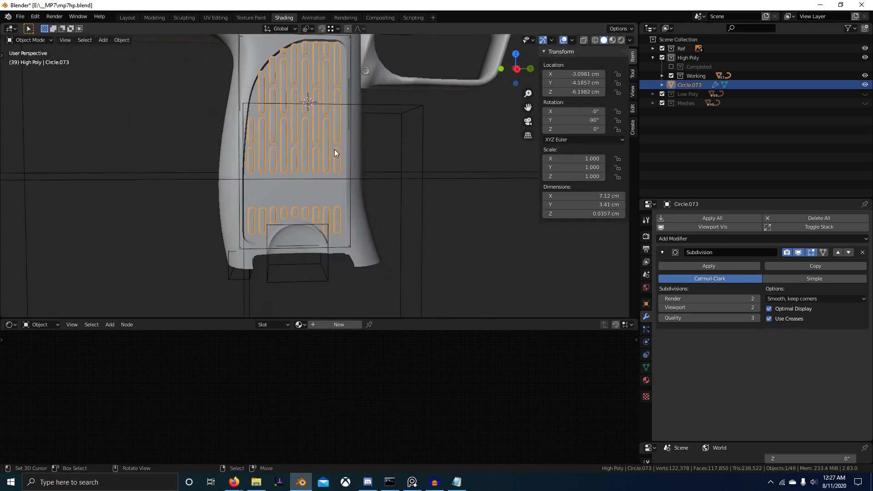
pyautogui.scroll(2, 342, 190)
pyautogui.press('g')
pyautogui.press('x')
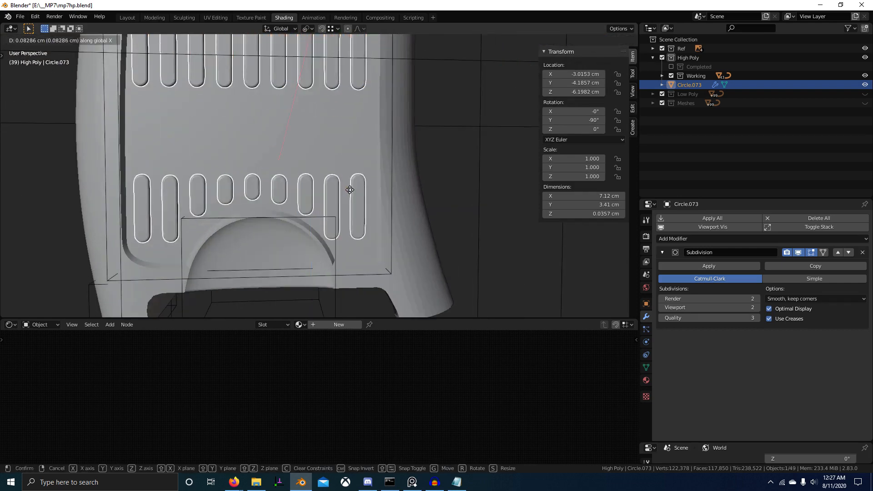
pyautogui.click(388, 193)
# Move the slots object about 0.15 cm along Y and -0.082 cm along Z to match the reference image in right view.
pyautogui.press('KP_3')
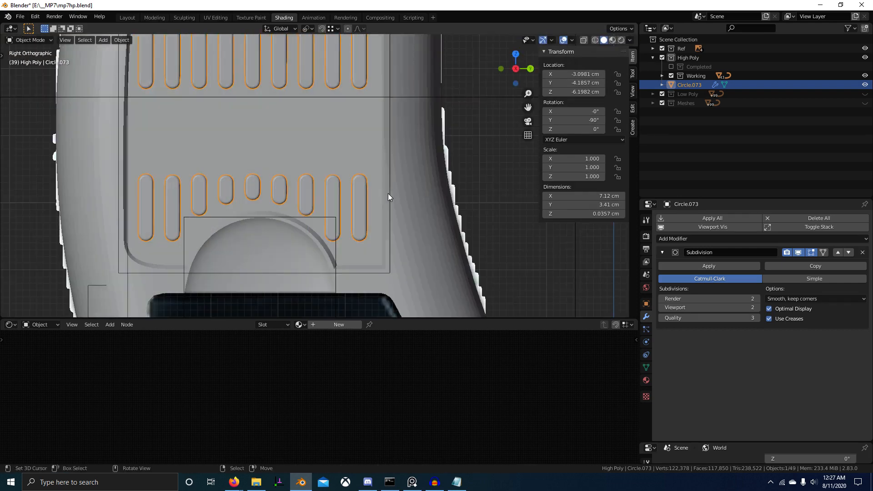
pyautogui.scroll(2, 407, 180)
pyautogui.press('z')
pyautogui.click(270, 162)
pyautogui.press('g')
pyautogui.press('y')
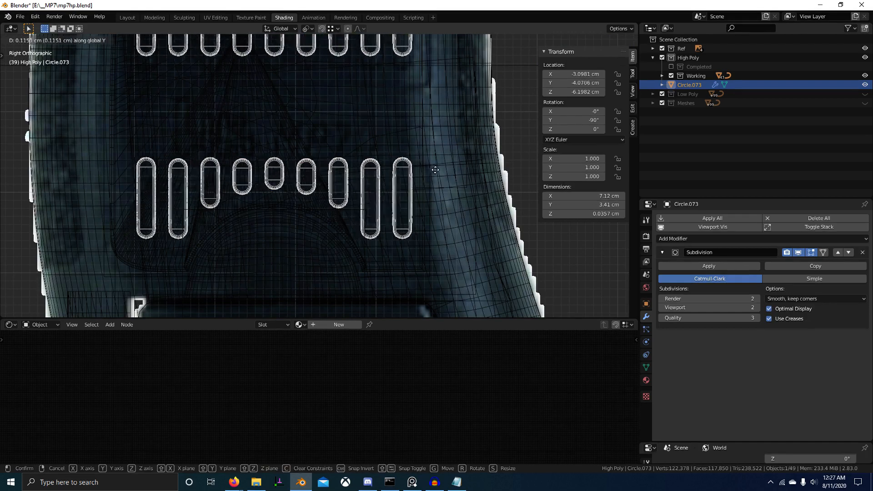
pyautogui.click(437, 172)
pyautogui.press('g')
pyautogui.press('z')
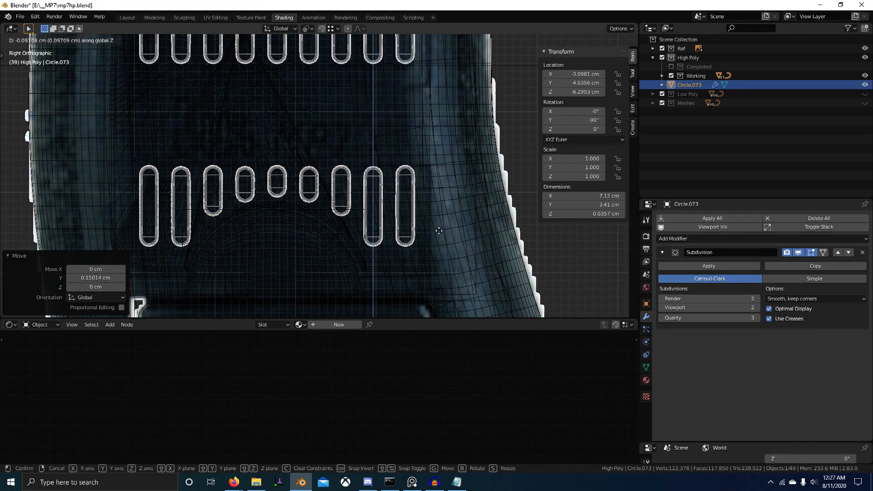
pyautogui.click(431, 209)
pyautogui.press('z')
pyautogui.click(479, 227)
pyautogui.keyDown('shift'); pyautogui.moveTo(413, 223); pyautogui.dragTo(367, 121, button='middle'); pyautogui.keyUp('shift')
pyautogui.scroll(-3, 415, 222)
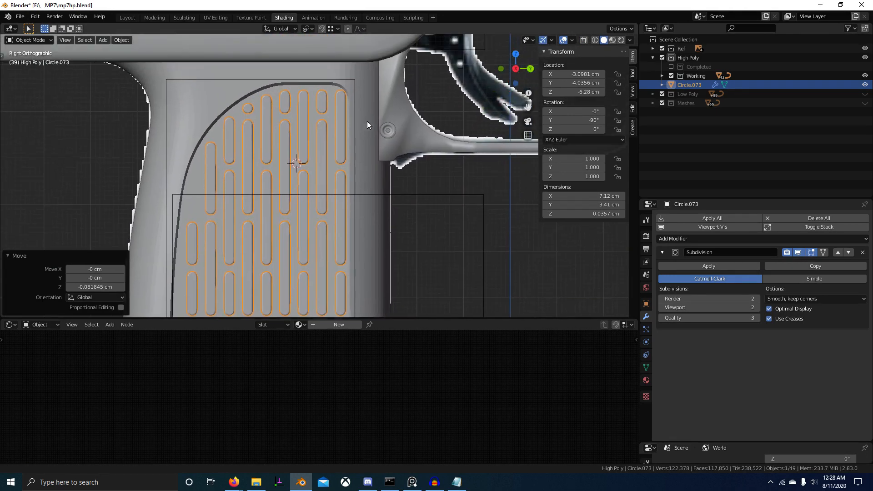
pyautogui.press('g')
pyautogui.rightClick(362, 120)
pyautogui.press('g')
pyautogui.press('x')
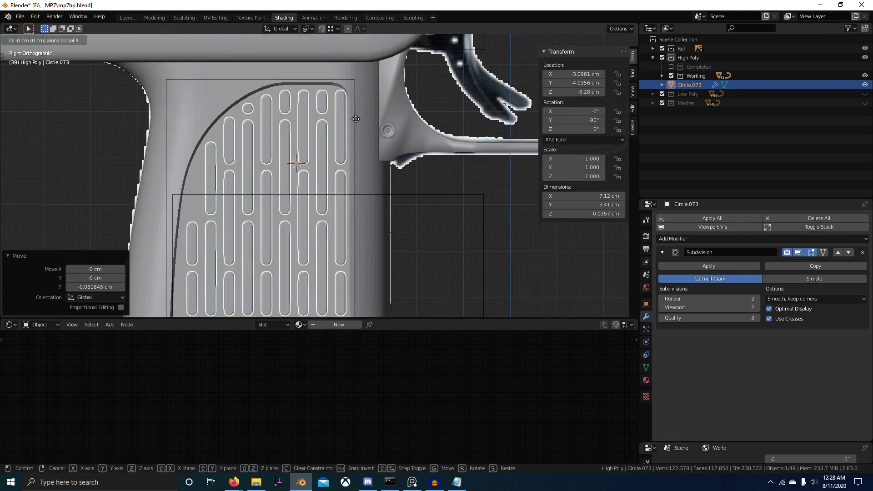
pyautogui.rightClick(346, 119)
pyautogui.press('g')
pyautogui.press('x')
pyautogui.rightClick(341, 119)
# Lower the slots object by about 0.007 cm along Z relative to the arched recess at the grip base.
pyautogui.keyDown('shift'); pyautogui.moveTo(362, 113); pyautogui.dragTo(361, 274, button='middle'); pyautogui.keyUp('shift')
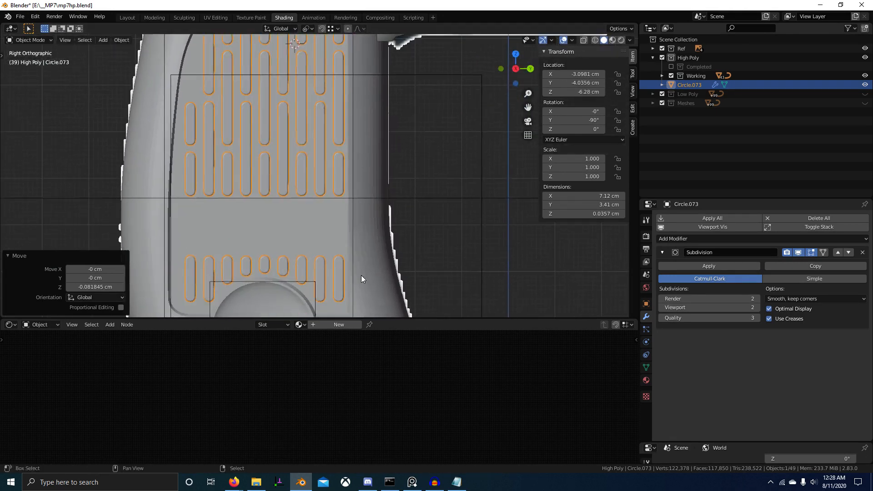
pyautogui.scroll(5, 361, 275)
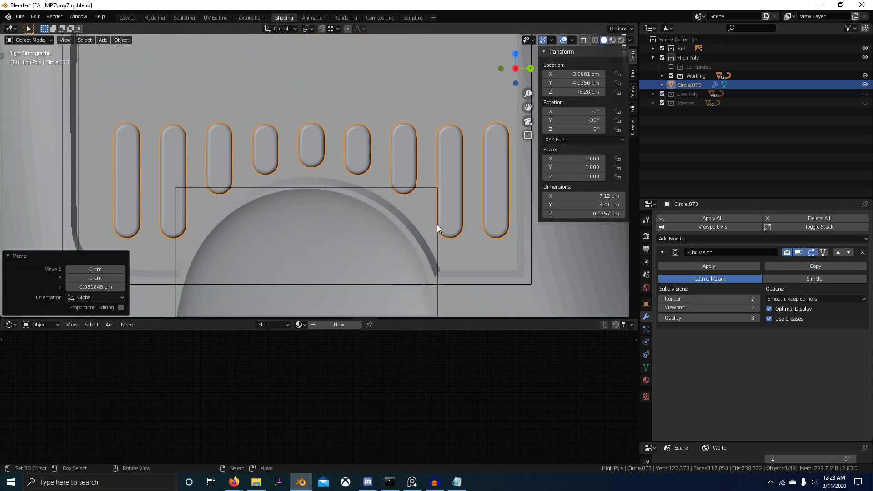
pyautogui.press('g')
pyautogui.press('z')
pyautogui.click(436, 231)
pyautogui.scroll(-1, 423, 230)
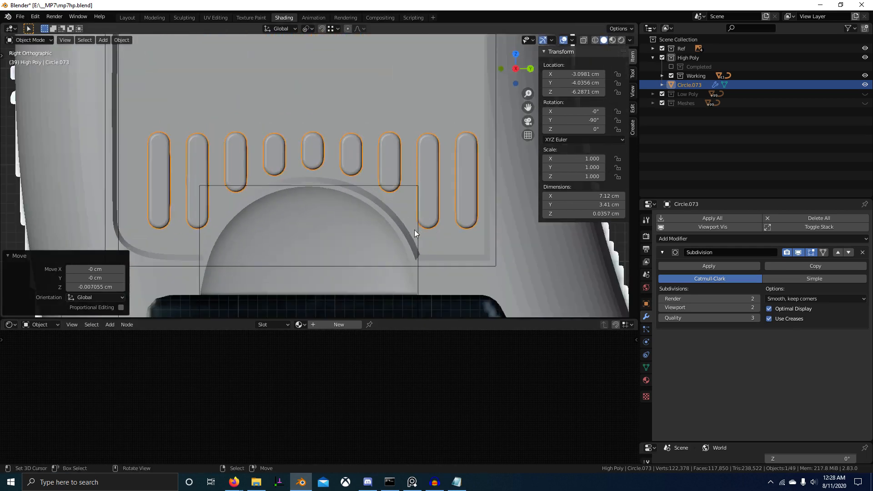
# Compare the slot rows with the reference image in wireframe left view.
pyautogui.press('z')
pyautogui.press('z')
pyautogui.scroll(-1, 406, 232)
pyautogui.press('ctrl+KP_3')
pyautogui.press('z')
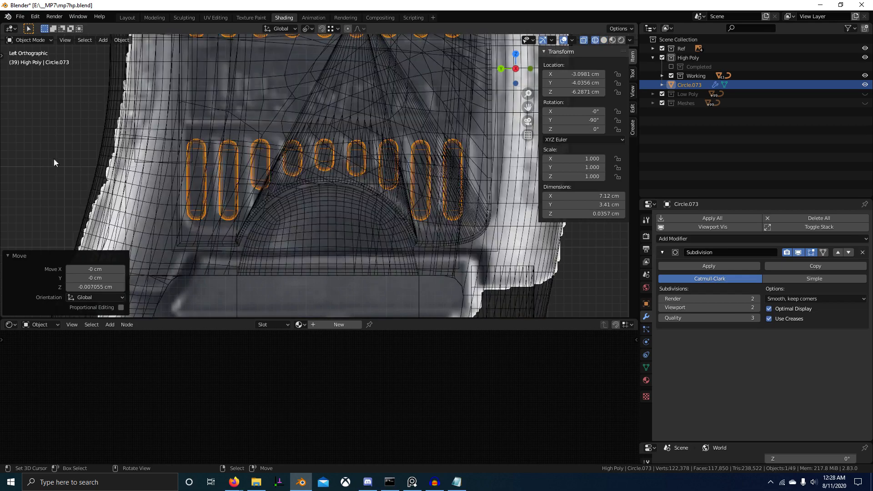
pyautogui.scroll(-1, 354, 190)
pyautogui.keyDown('shift'); pyautogui.moveTo(435, 194); pyautogui.dragTo(377, 262, button='middle'); pyautogui.keyUp('shift')
# Switch to PureRef and examine the slot pattern on the MP7 grip in the reference photos.
pyautogui.hotkey('alt', 'Tab')
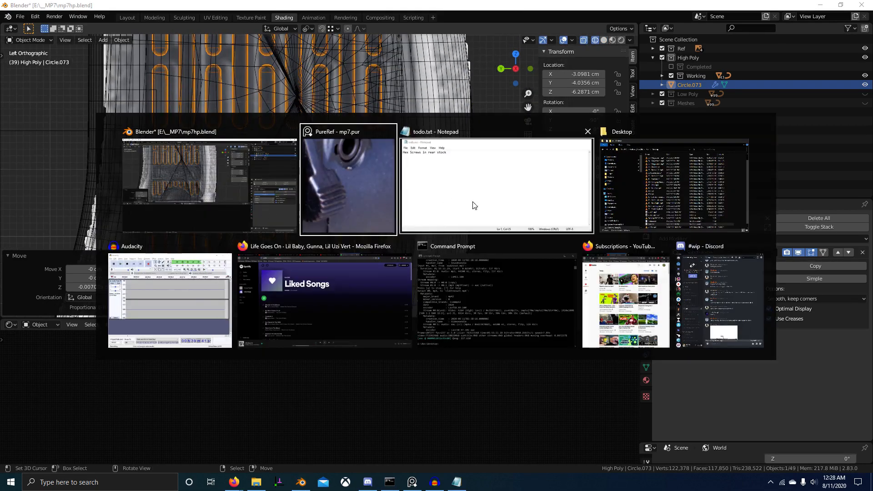
pyautogui.scroll(-8, 769, 201)
pyautogui.scroll(3, 703, 195)
pyautogui.scroll(-5, 746, 184)
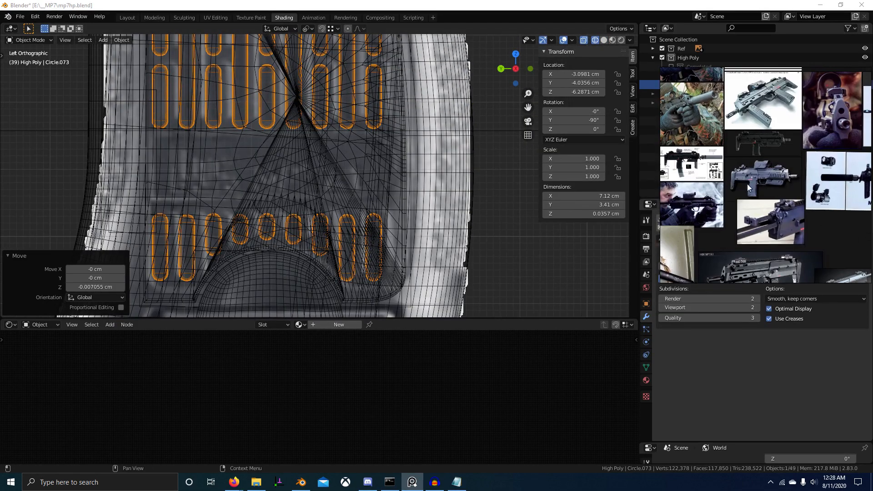
pyautogui.scroll(4, 772, 92)
pyautogui.scroll(4, 773, 92)
pyautogui.scroll(-7, 769, 155)
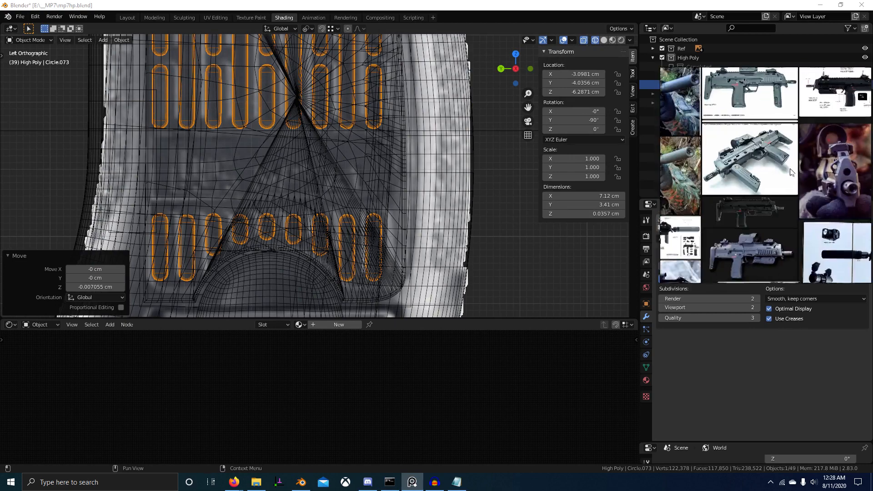
pyautogui.scroll(5, 769, 85)
pyautogui.scroll(5, 787, 131)
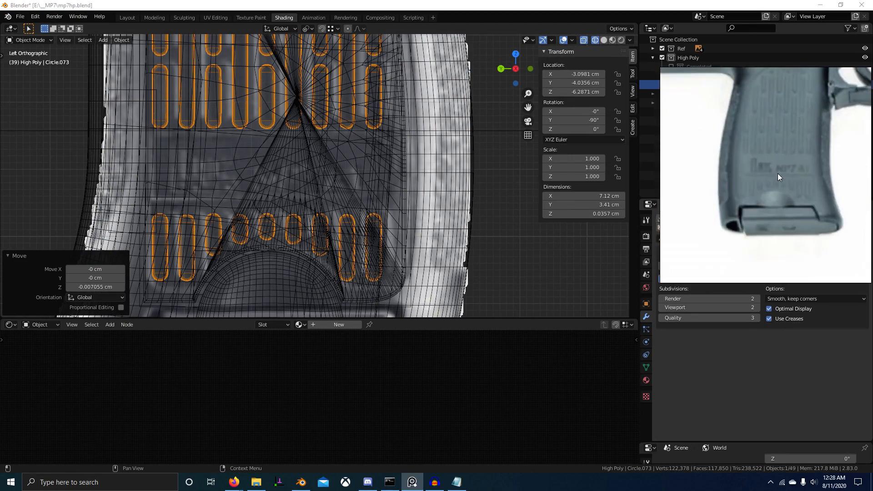
# Switch back to Blender, restore solid shading, deselect everything and save the file.
pyautogui.scroll(-7, 375, 227)
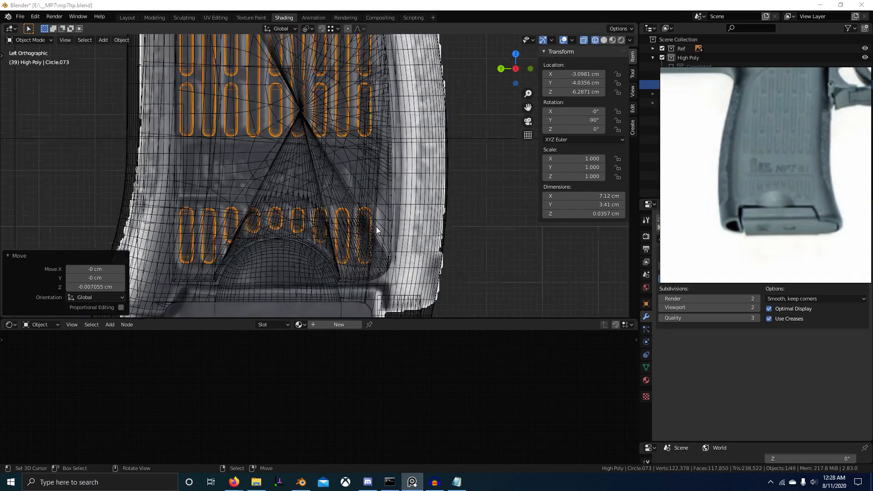
pyautogui.scroll(-4, 425, 213)
pyautogui.moveTo(424, 212)
pyautogui.mouseDown(button='middle')
pyautogui.moveTo(402, 228)
pyautogui.moveTo(363, 235)
pyautogui.moveTo(326, 223)
pyautogui.moveTo(312, 200)
pyautogui.mouseUp(button='middle')
pyautogui.hotkey('shift', 'z')
pyautogui.hotkey('alt', 'a')
pyautogui.scroll(4, 326, 223)
pyautogui.scroll(1, 311, 200)
pyautogui.hotkey('ctrl', 's')
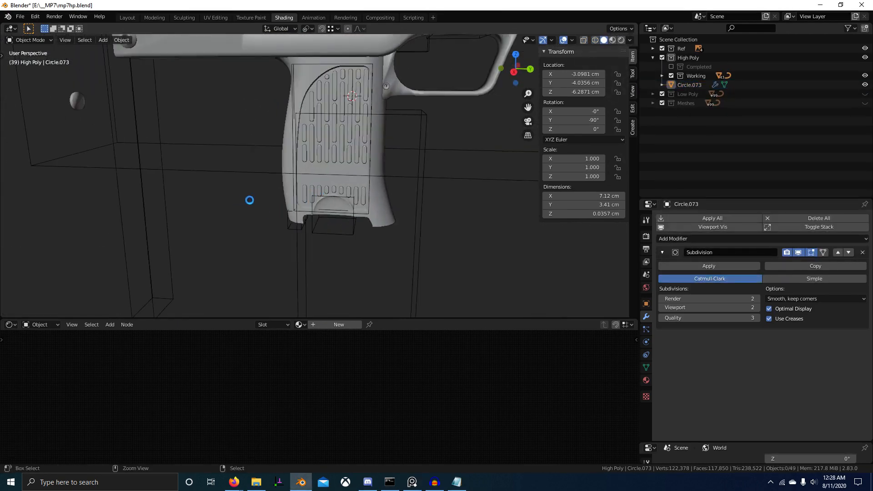
pyautogui.scroll(-4, 280, 206)
pyautogui.scroll(5, 293, 203)
pyautogui.scroll(-3, 216, 182)
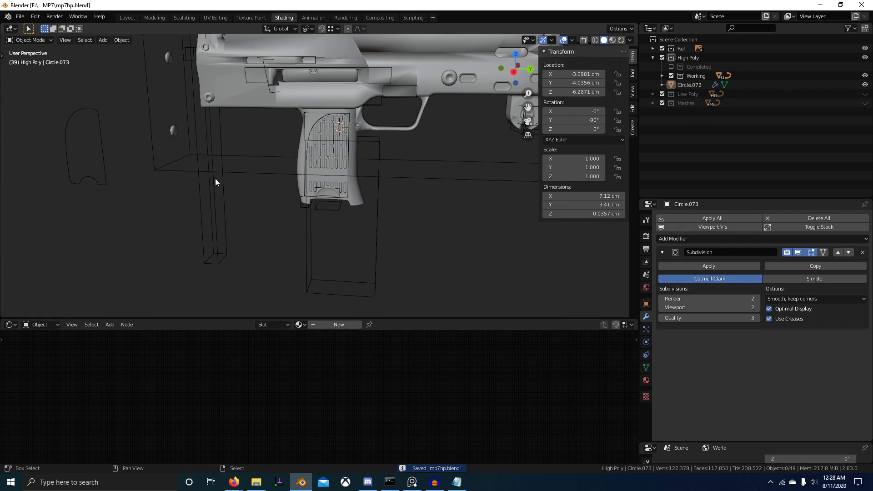
# Move the spare grip outline curve BezierCurve.005 along Y to about -0.558 cm in right view.
pyautogui.click(102, 146)
pyautogui.press('KP_3')
pyautogui.press('g')
pyautogui.press('y')
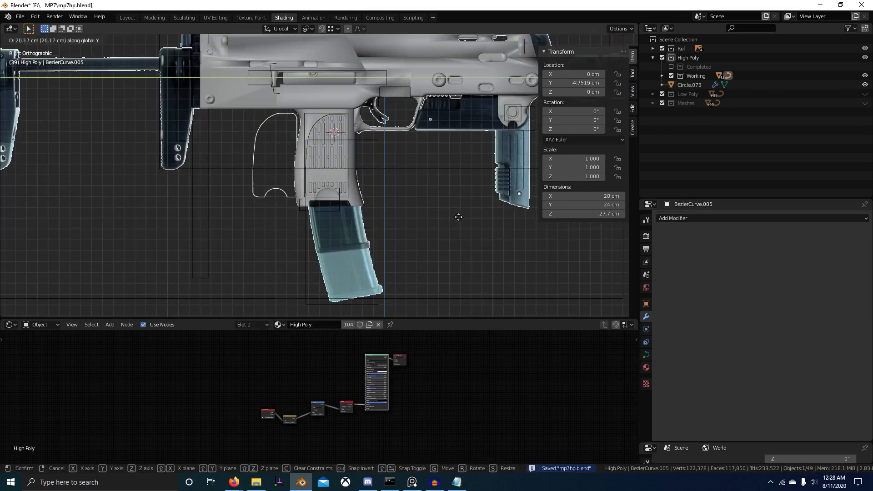
pyautogui.rightClick(441, 212)
pyautogui.press('g')
pyautogui.press('y')
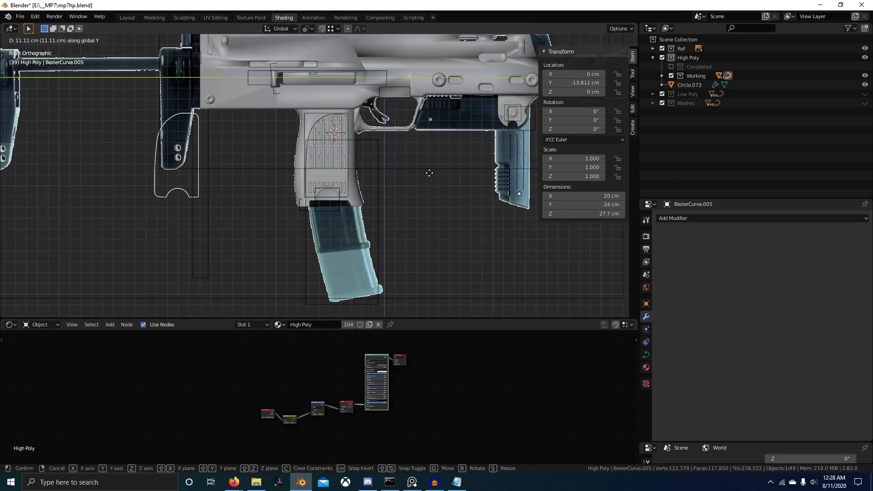
pyautogui.click(566, 179)
# Move the outline curve 4.111 cm along X so it sits in front of the grip's side.
pyautogui.scroll(2, 410, 226)
pyautogui.moveTo(410, 225); pyautogui.dragTo(321, 249, button='middle')
pyautogui.press('g')
pyautogui.press('x')
pyautogui.click(313, 265)
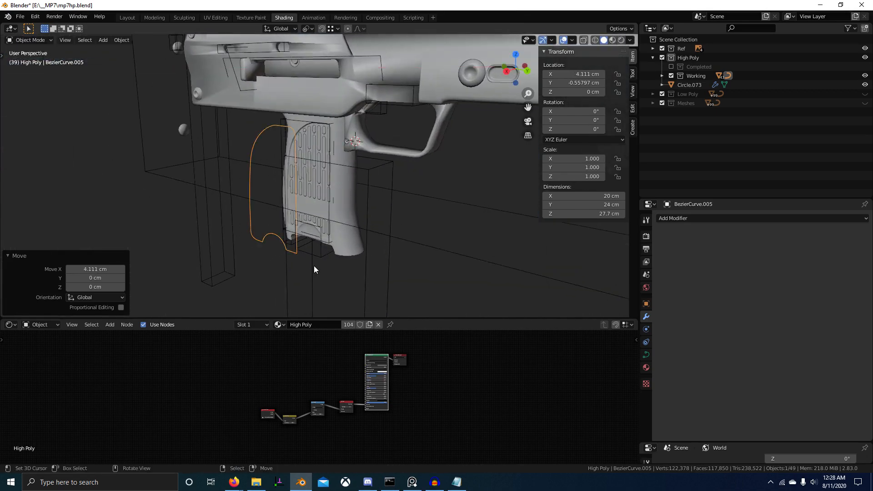
pyautogui.press('KP_3')
pyautogui.scroll(4, 322, 224)
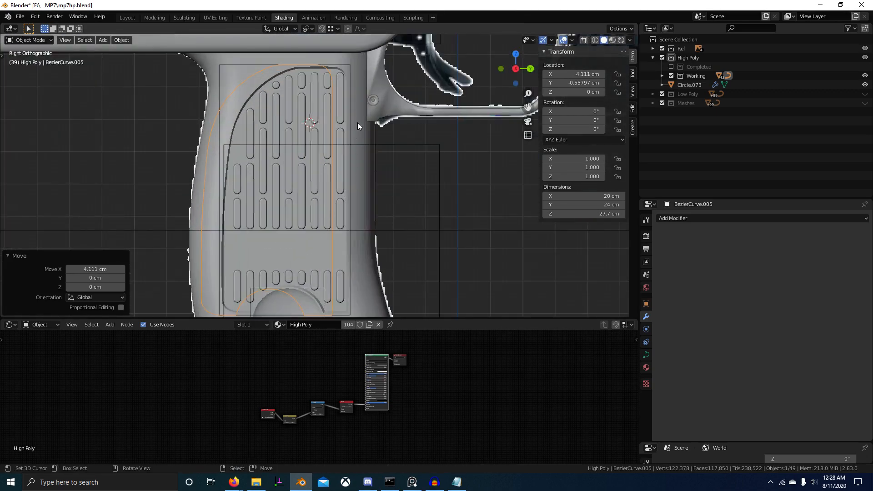
# Delete the old recess cutter BezierCurve.006 from the grip's side.
pyautogui.click(351, 67)
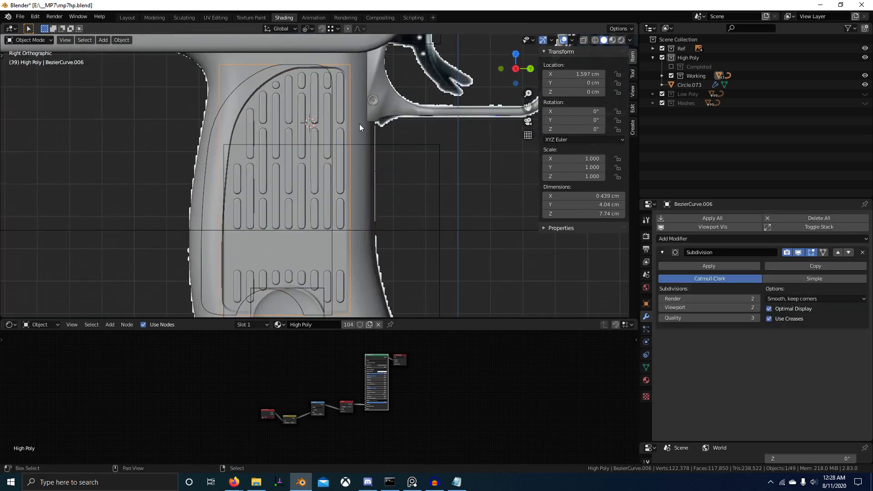
pyautogui.keyDown('shift'); pyautogui.moveTo(359, 124); pyautogui.dragTo(370, 129, button='middle'); pyautogui.keyUp('shift')
pyautogui.press('x')
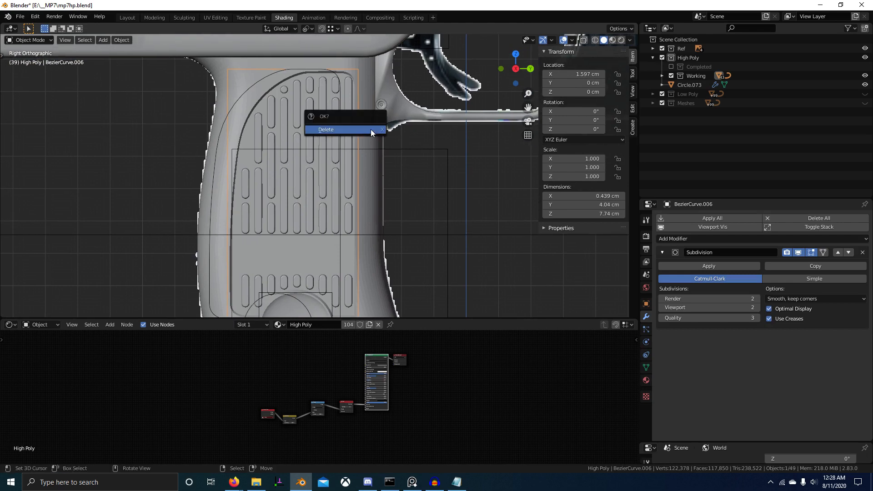
pyautogui.click(370, 129)
pyautogui.click(341, 83)
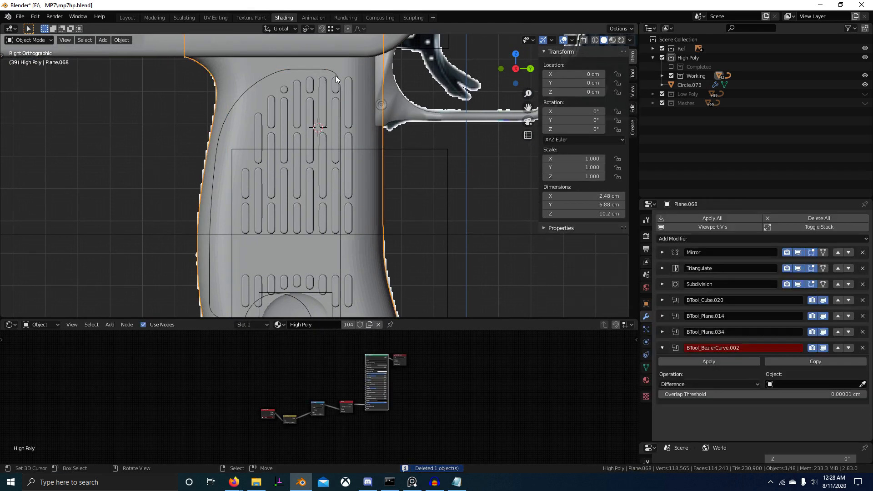
pyautogui.click(336, 76)
pyautogui.press('g')
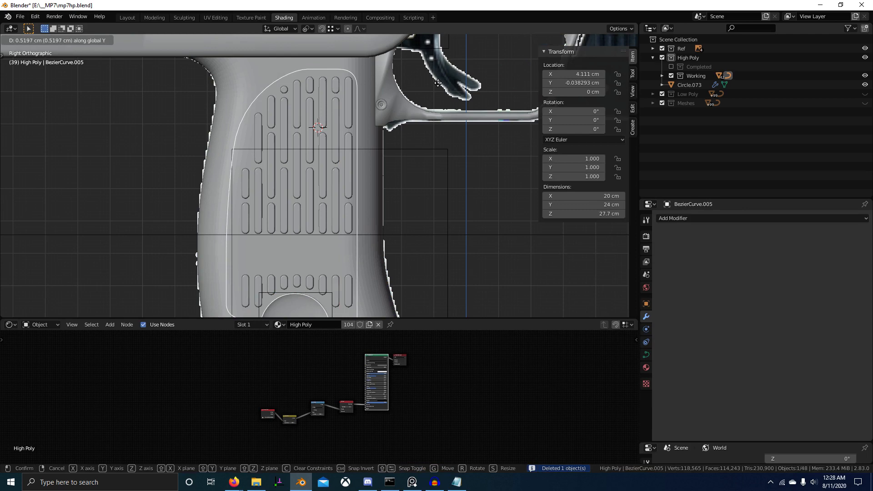
pyautogui.rightClick(435, 85)
# Move the outline curve BezierCurve.005 about 0.548 cm along Y so it surrounds the slots on the grip.
pyautogui.keyDown('shift'); pyautogui.moveTo(387, 182); pyautogui.dragTo(400, 134, button='middle'); pyautogui.keyUp('shift')
pyautogui.rightClick(399, 130)
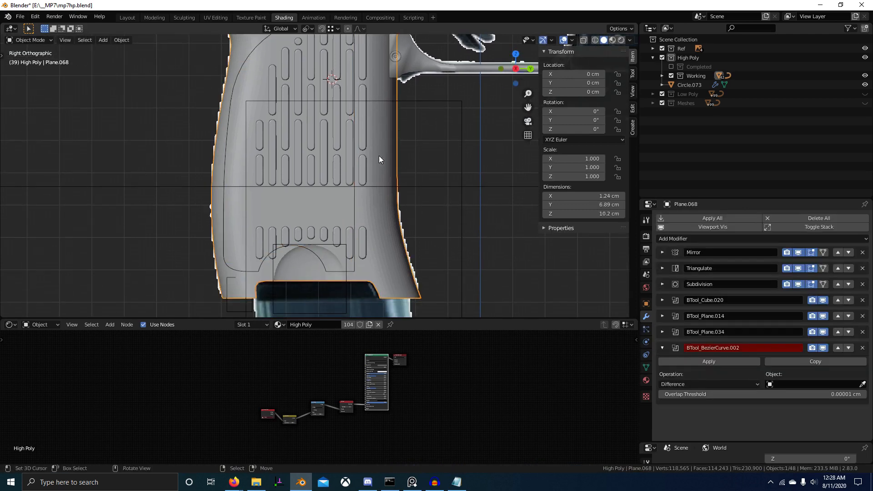
pyautogui.rightClick(362, 186)
pyautogui.rightClick(352, 185)
pyautogui.press('g')
pyautogui.press('y')
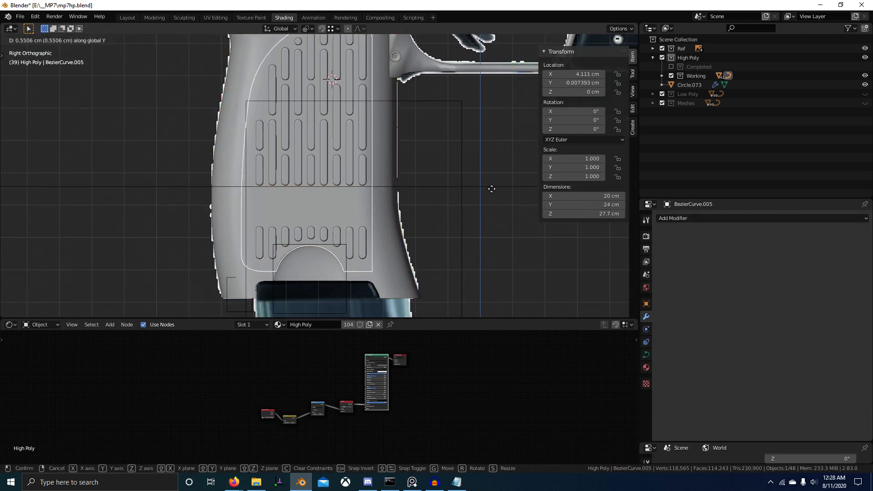
pyautogui.click(486, 200)
# Nudge the outline curve about -0.004 cm along Y so its arch lines up with the round cutout at the grip's base.
pyautogui.scroll(3, 454, 190)
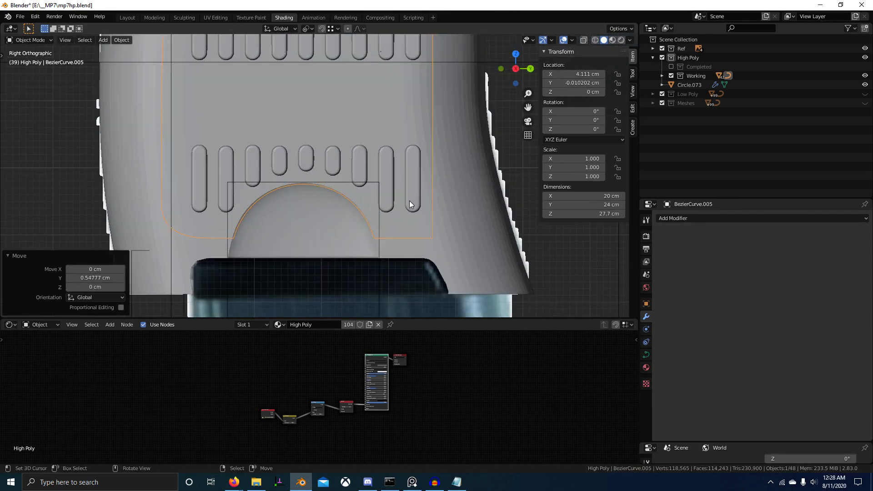
pyautogui.keyDown('shift'); pyautogui.moveTo(403, 204); pyautogui.dragTo(414, 180, button='middle'); pyautogui.keyUp('shift')
pyautogui.press('g')
pyautogui.press('y')
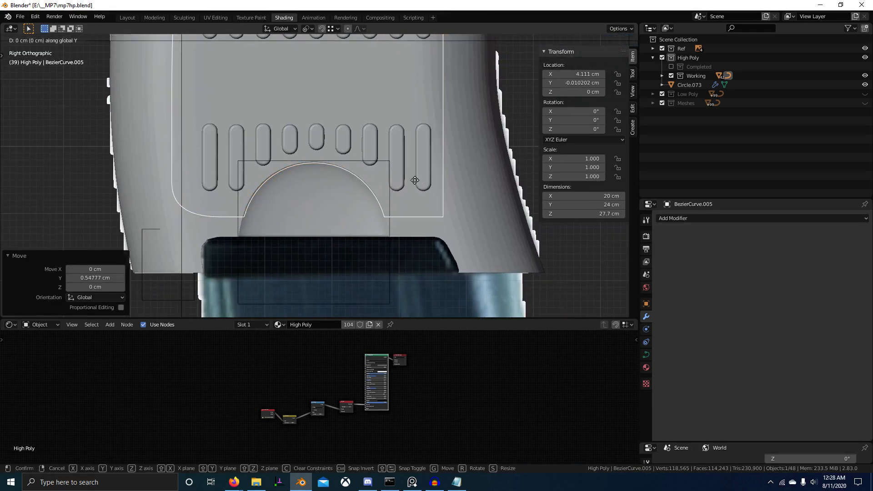
pyautogui.click(412, 179)
pyautogui.scroll(-2, 416, 190)
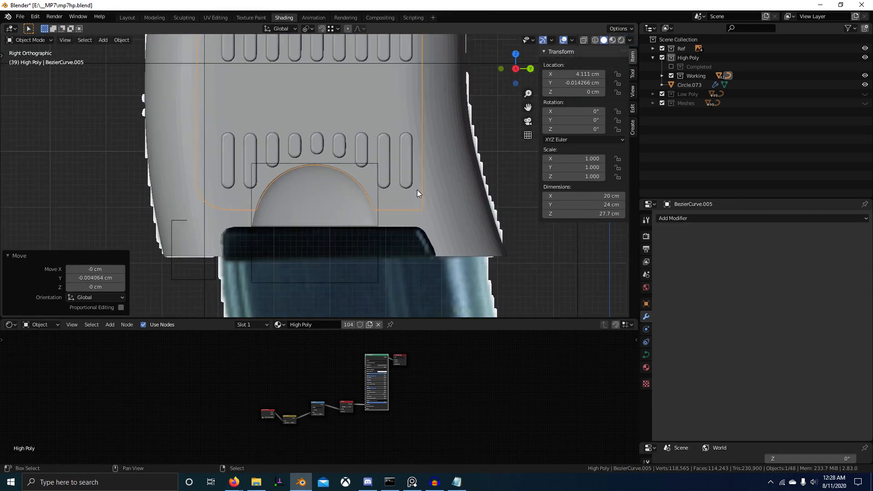
pyautogui.keyDown('shift'); pyautogui.moveTo(417, 189); pyautogui.dragTo(381, 254, button='middle'); pyautogui.keyUp('shift')
pyautogui.scroll(-2, 364, 252)
# Examine the outline curve's control points along the grip's lower edge in wireframe.
pyautogui.press('Tab')
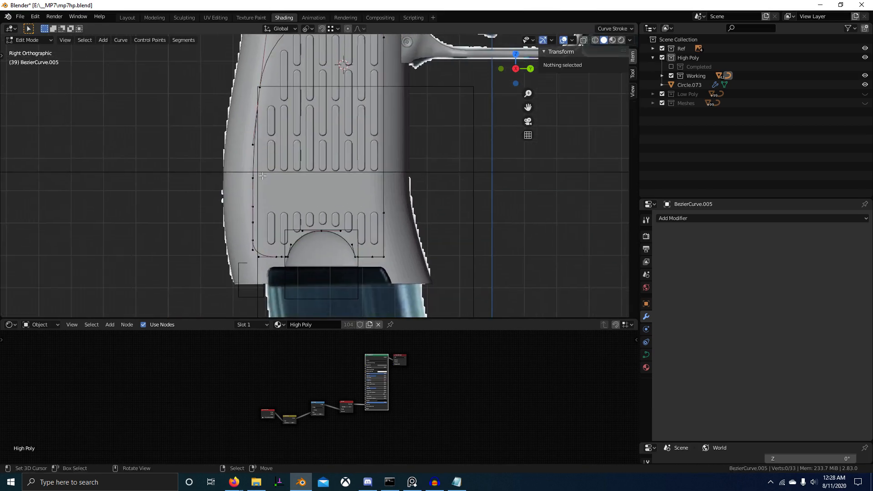
pyautogui.click(264, 247)
pyautogui.scroll(-1, 271, 201)
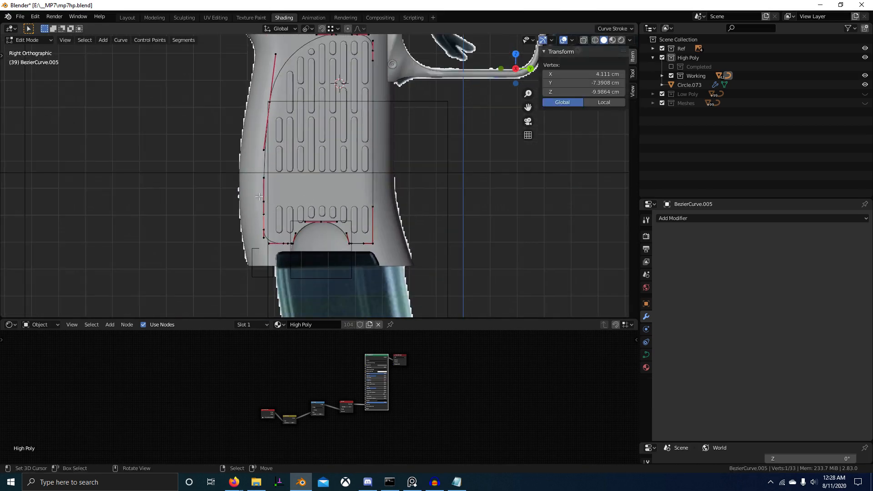
pyautogui.hotkey('shift', 'z')
pyautogui.scroll(3, 296, 220)
pyautogui.keyDown('shift'); pyautogui.moveTo(285, 260); pyautogui.dragTo(383, 250, button='middle'); pyautogui.keyUp('shift')
pyautogui.scroll(1, 383, 249)
pyautogui.press('a')
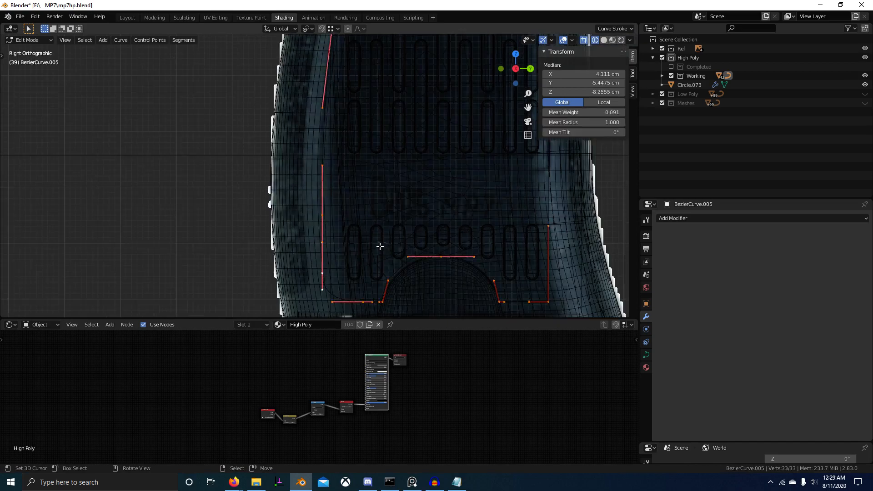
pyautogui.scroll(-5, 380, 248)
pyautogui.press('Tab')
# Hide all modifiers of the grip mesh Plane.068 in the viewport and return to solid shading.
pyautogui.rightClick(329, 173)
pyautogui.rightClick(324, 196)
pyautogui.rightClick(325, 195)
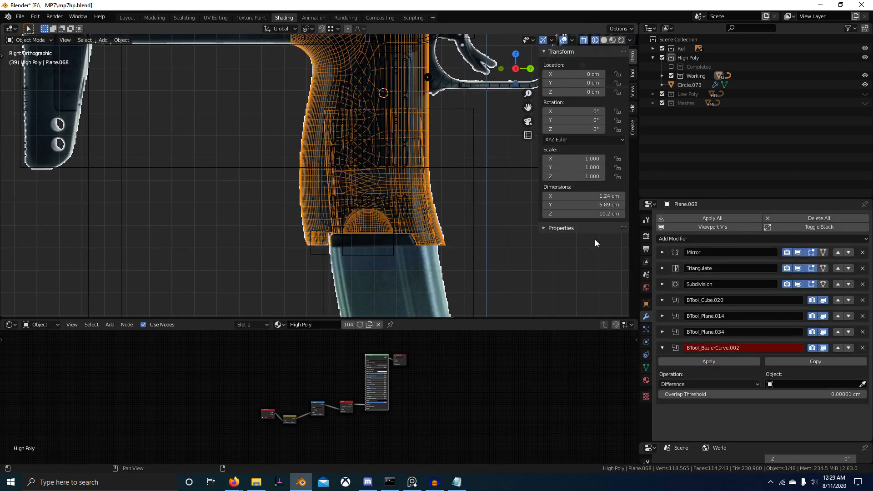
pyautogui.click(707, 228)
pyautogui.scroll(4, 349, 187)
pyautogui.hotkey('shift', 'z')
pyautogui.scroll(-4, 387, 198)
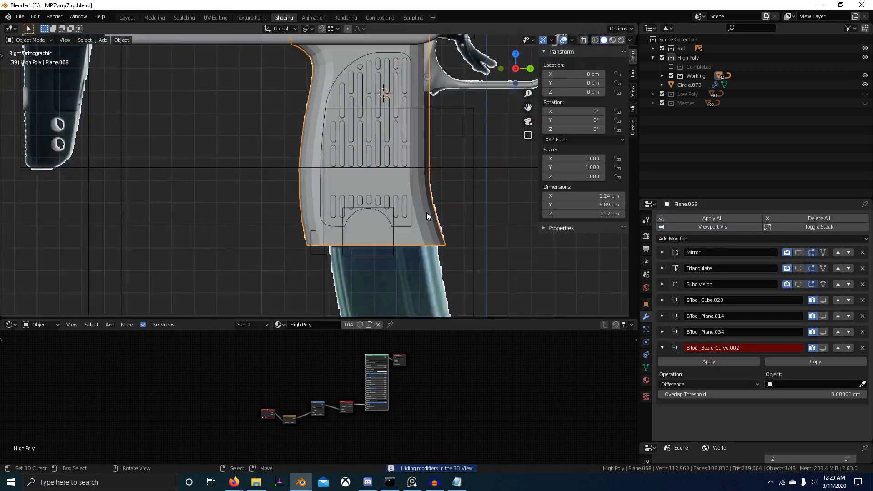
# Return to the right orthographic view and enable the selectable restriction toggles in the Outliner.
pyautogui.moveTo(427, 212); pyautogui.dragTo(378, 222, button='middle')
pyautogui.rightClick(297, 158)
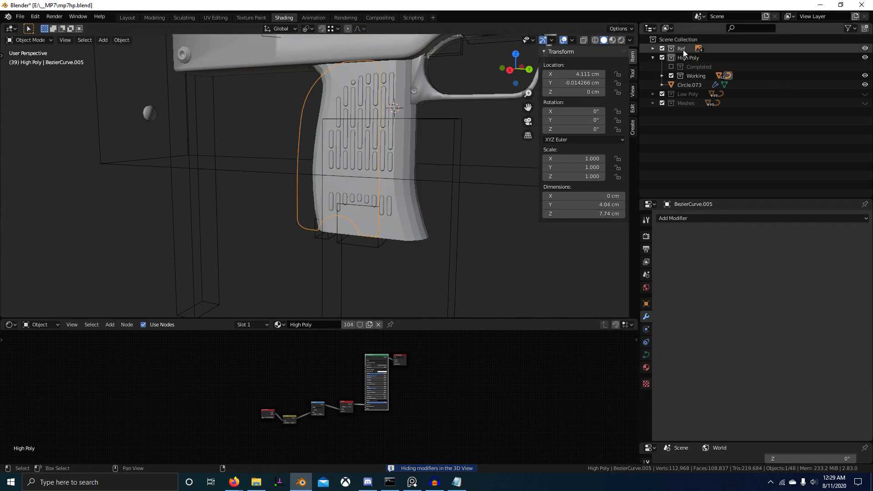
pyautogui.press('KP_3')
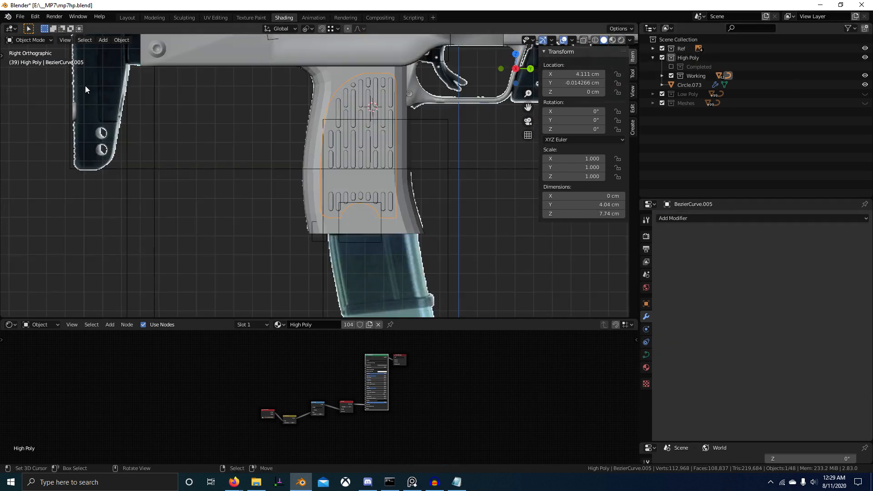
pyautogui.rightClick(105, 96)
pyautogui.click(849, 28)
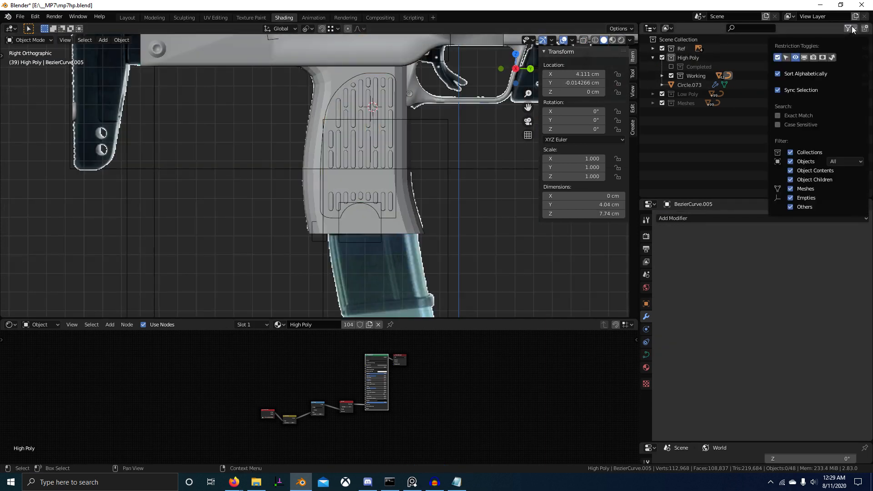
pyautogui.click(785, 58)
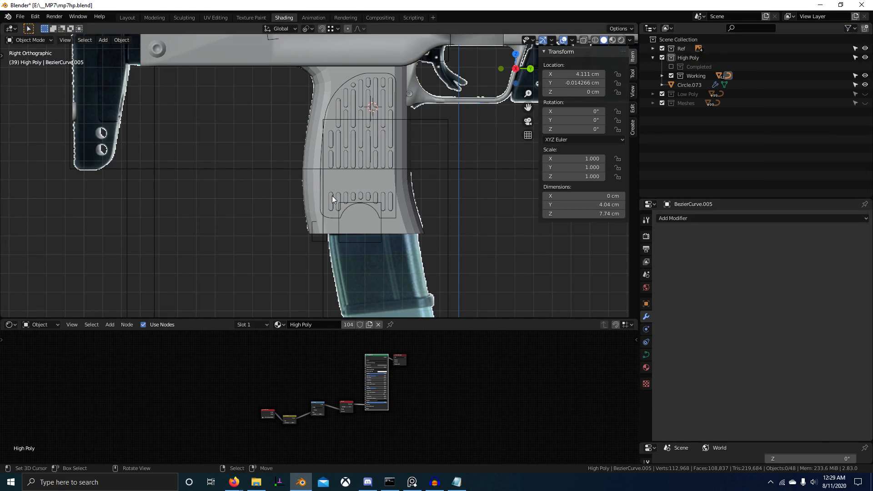
# Isolate the slot mesh Circle.073, the outline curve and the right-side reference image Empty.001 in local view.
pyautogui.rightClick(333, 164)
pyautogui.keyDown('shift'); pyautogui.rightClick(323, 156); pyautogui.keyUp('shift')
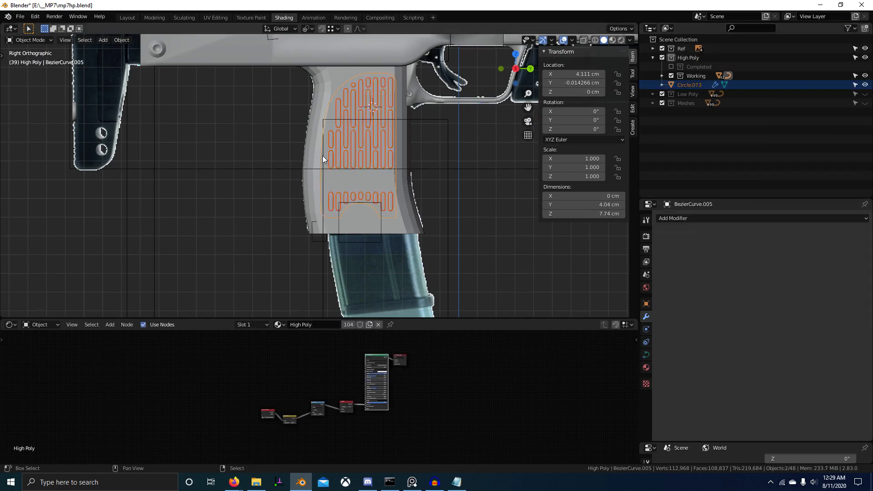
pyautogui.keyDown('shift'); pyautogui.rightClick(418, 252); pyautogui.keyUp('shift')
pyautogui.press('KP_Divide')
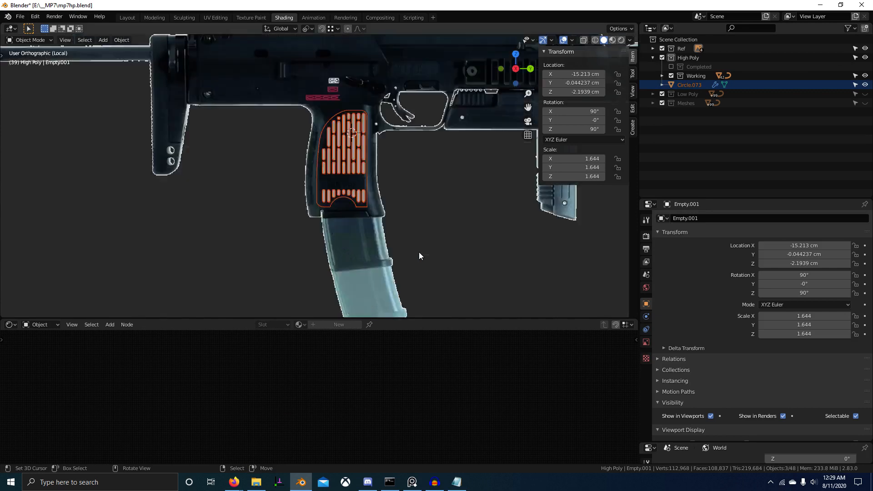
# Compare the slot mesh Circle.073 with the grip's slot pattern in the right-side reference image.
pyautogui.scroll(8, 418, 253)
pyautogui.scroll(6, 416, 94)
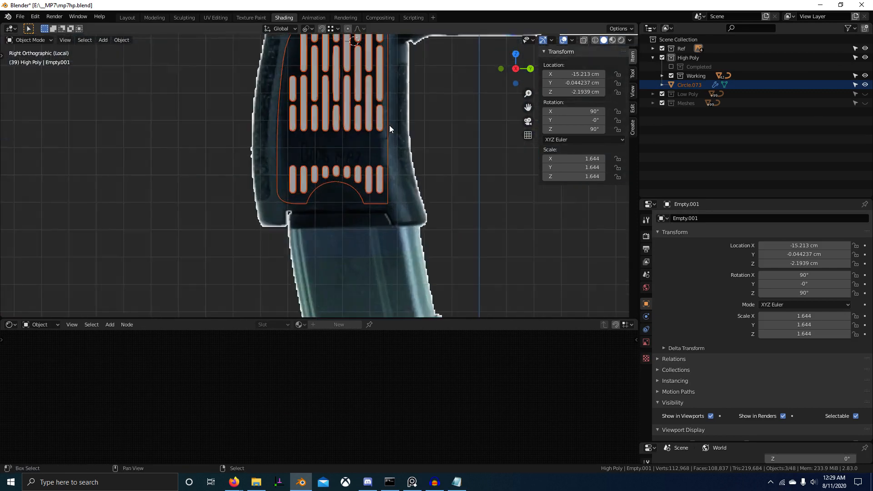
pyautogui.hotkey('alt', 'a')
pyautogui.rightClick(359, 161)
pyautogui.press('g')
pyautogui.click(471, 190)
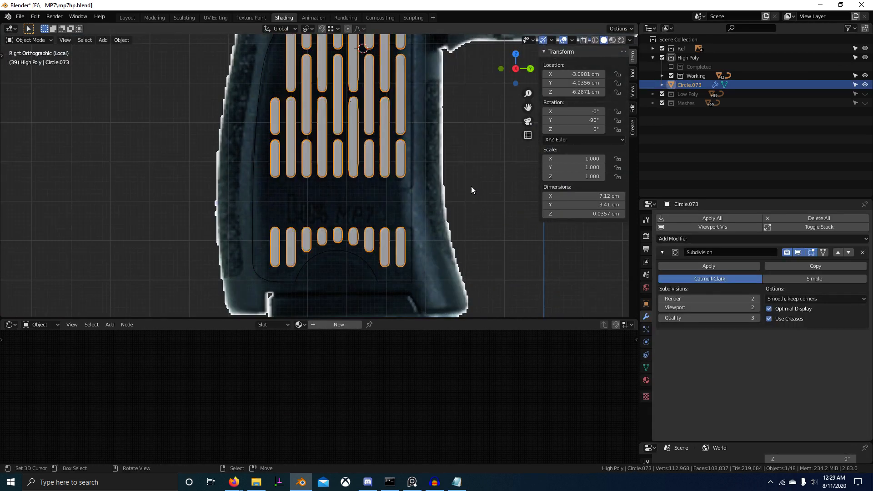
pyautogui.scroll(-1, 354, 198)
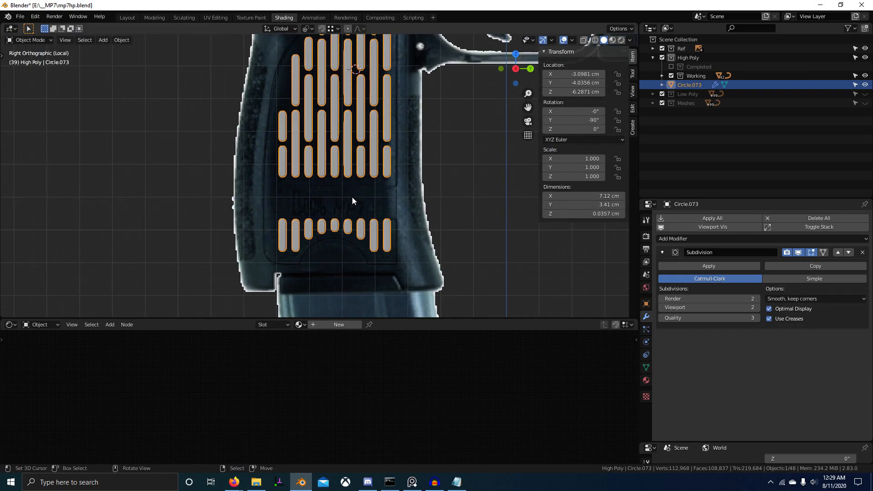
# Reselect the slots, the outline curve and the right-side reference image and leave local view.
pyautogui.press('b')
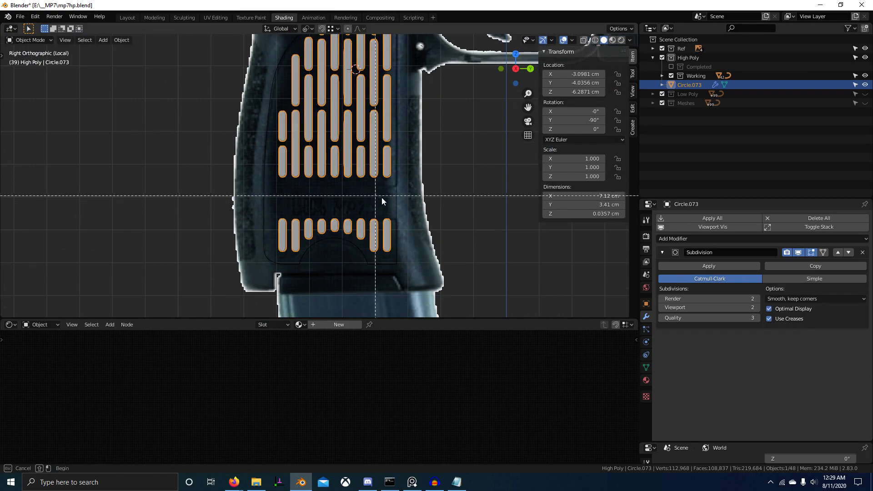
pyautogui.moveTo(384, 205); pyautogui.dragTo(474, 225)
pyautogui.scroll(-5, 455, 228)
pyautogui.keyDown('shift'); pyautogui.rightClick(356, 246); pyautogui.keyUp('shift')
pyautogui.press('KP_Divide')
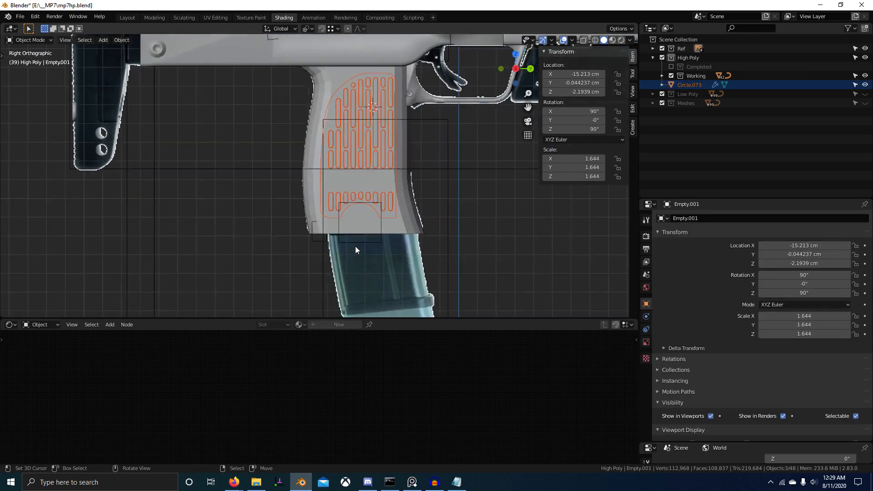
# Add the left-side reference image Empty.003 to the selection from the left view and isolate the selected objects.
pyautogui.scroll(-6, 384, 185)
pyautogui.press('ctrl+KP_3')
pyautogui.scroll(3, 391, 189)
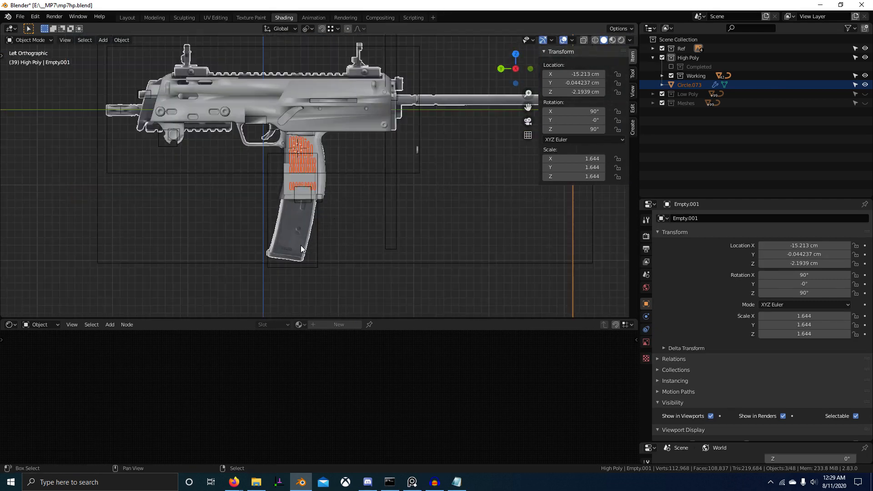
pyautogui.keyDown('shift'); pyautogui.rightClick(292, 233); pyautogui.keyUp('shift')
pyautogui.press('KP_Divide')
# Compare the outline curve and slots with the grip panel in the left-side and right-side reference images.
pyautogui.scroll(-5, 292, 230)
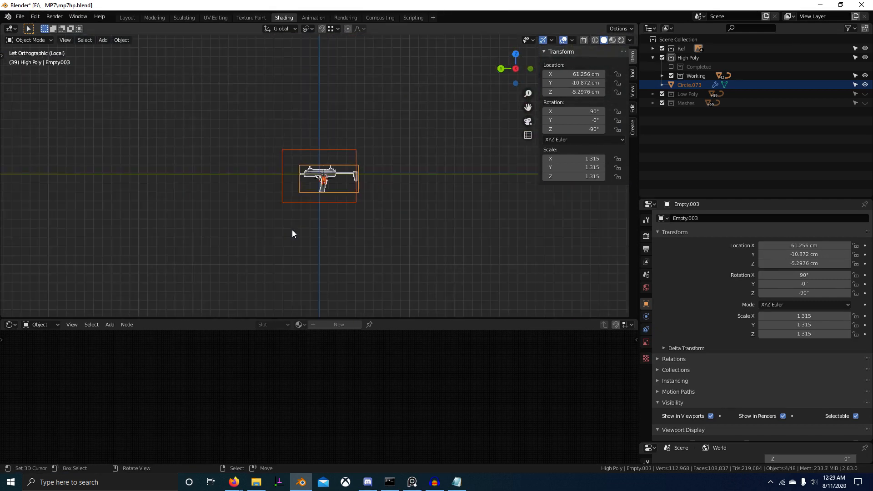
pyautogui.scroll(10, 391, 120)
pyautogui.hotkey('alt', 'a')
pyautogui.keyDown('shift'); pyautogui.moveTo(312, 186); pyautogui.dragTo(376, 214, button='middle'); pyautogui.keyUp('shift')
pyautogui.scroll(8, 375, 204)
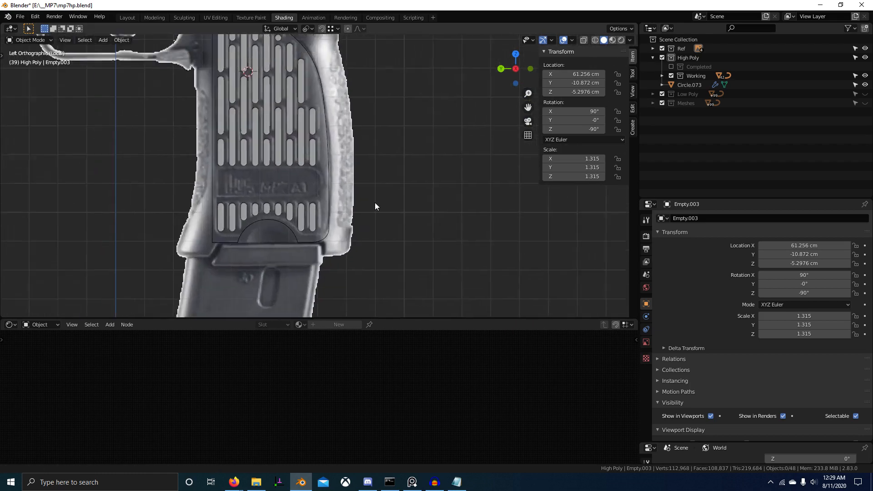
pyautogui.scroll(-2, 374, 202)
pyautogui.rightClick(343, 124)
pyautogui.keyDown('shift'); pyautogui.moveTo(344, 123); pyautogui.dragTo(369, 152, button='middle'); pyautogui.keyUp('shift')
pyautogui.scroll(1, 362, 187)
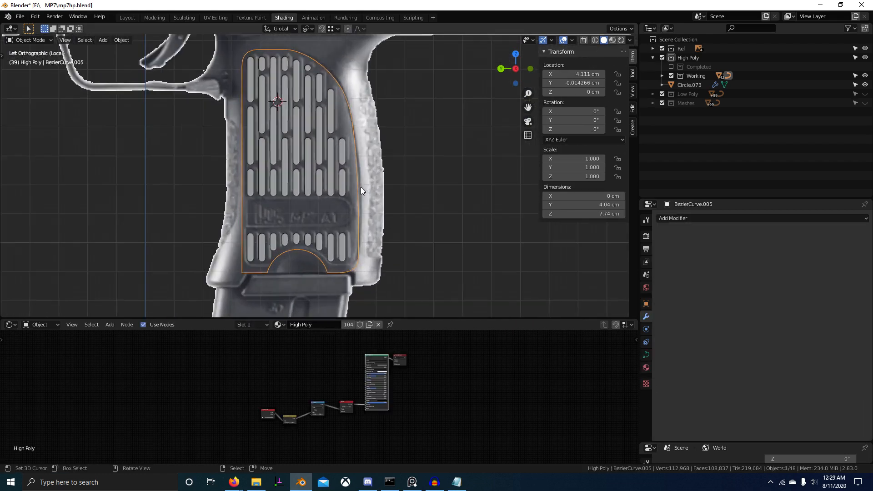
pyautogui.moveTo(361, 187)
pyautogui.keyDown('shift'); pyautogui.mouseDown(button='middle')
pyautogui.moveTo(384, 169)
pyautogui.moveTo(363, 175)
pyautogui.mouseUp(button='middle'); pyautogui.keyUp('shift')
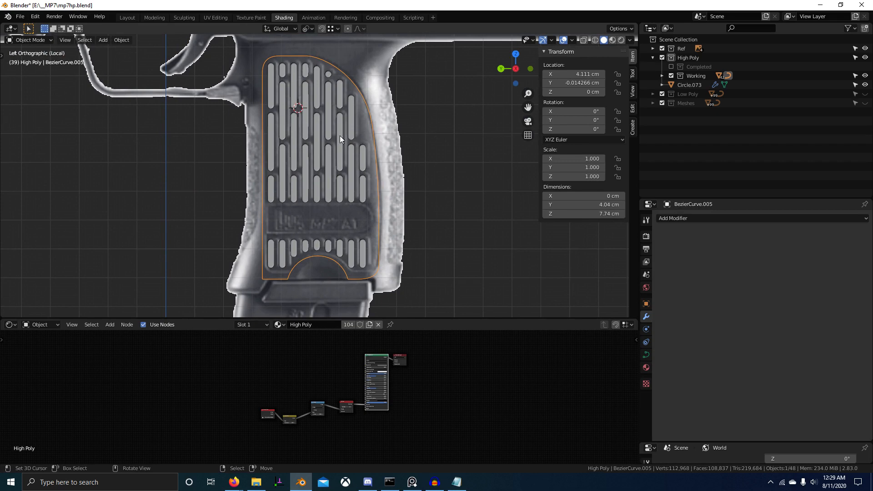
pyautogui.press('ctrl+KP_3')
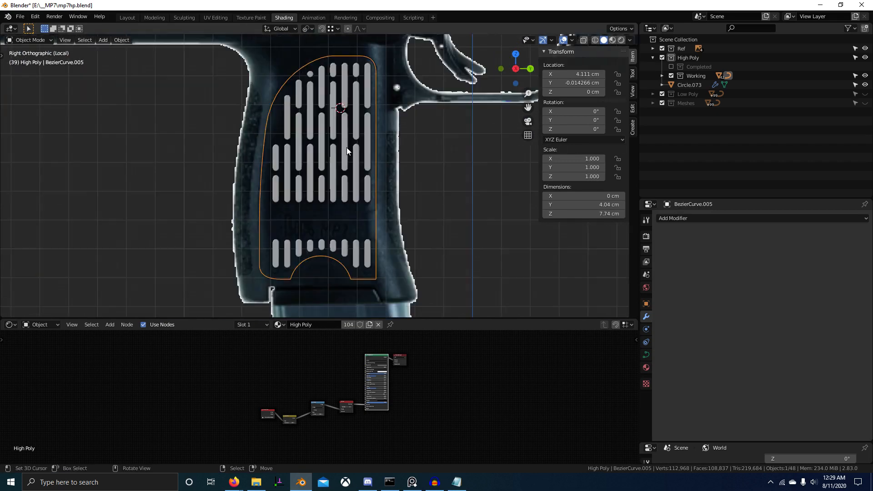
pyautogui.keyDown('shift'); pyautogui.moveTo(352, 146); pyautogui.dragTo(363, 143, button='middle'); pyautogui.keyUp('shift')
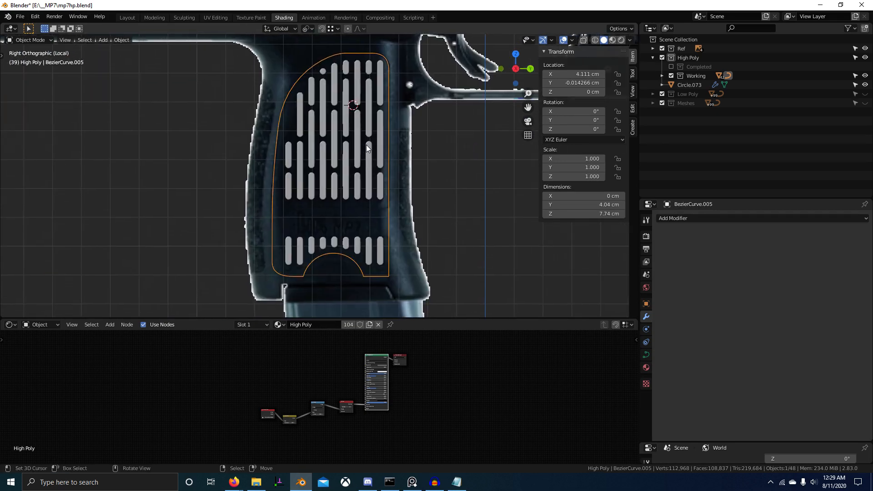
pyautogui.moveTo(331, 97); pyautogui.dragTo(331, 99, button='middle')
pyautogui.press('ctrl+KP_3')
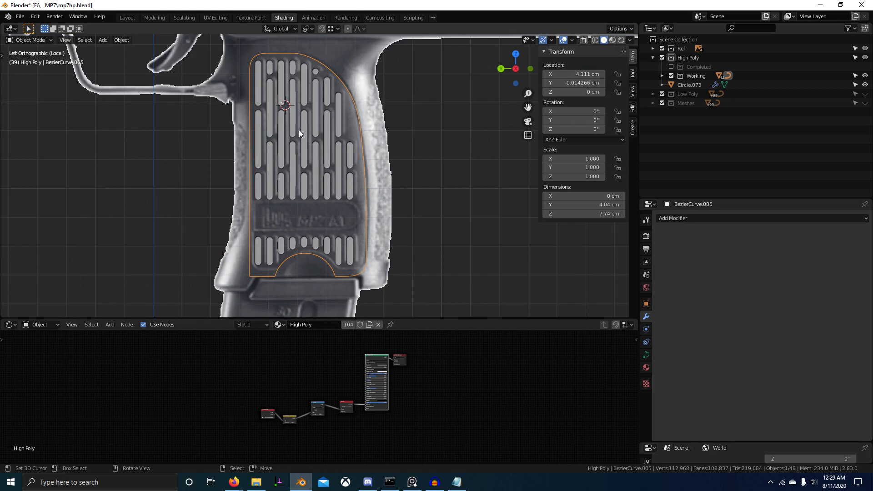
pyautogui.click(282, 179)
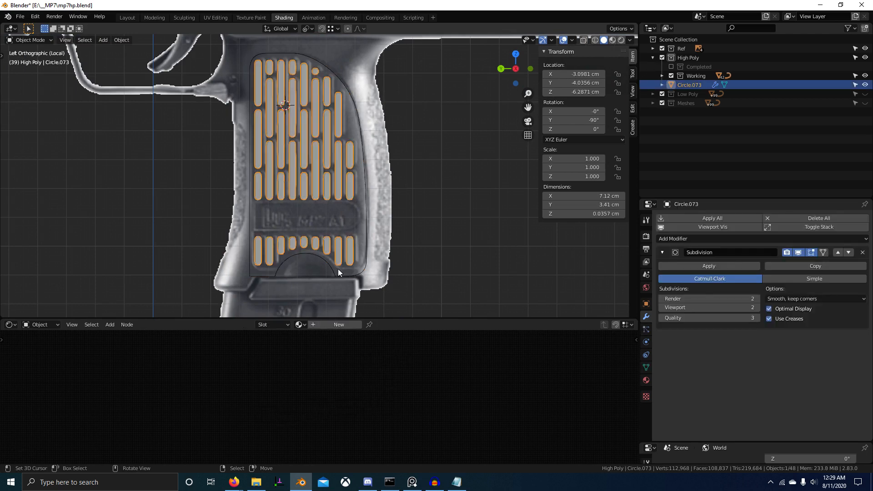
pyautogui.scroll(4, 357, 231)
pyautogui.scroll(3, 362, 186)
pyautogui.press('g')
pyautogui.press('x')
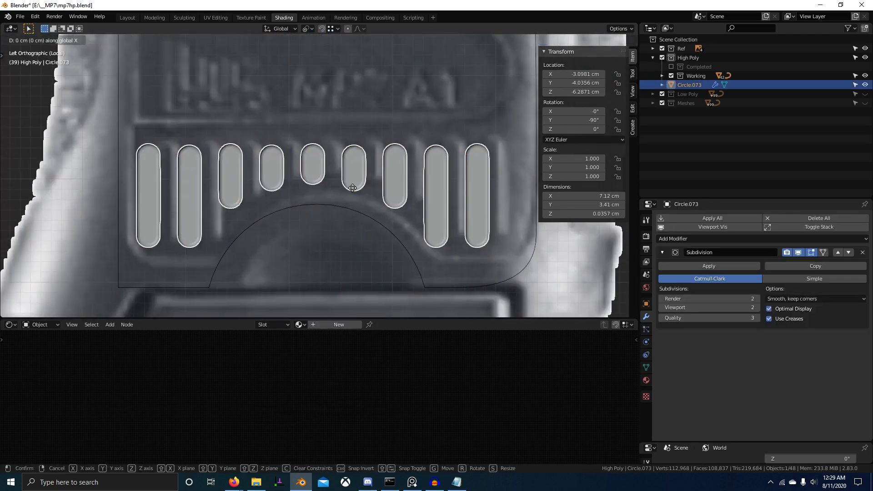
pyautogui.rightClick(373, 188)
pyautogui.press('g')
pyautogui.press('y')
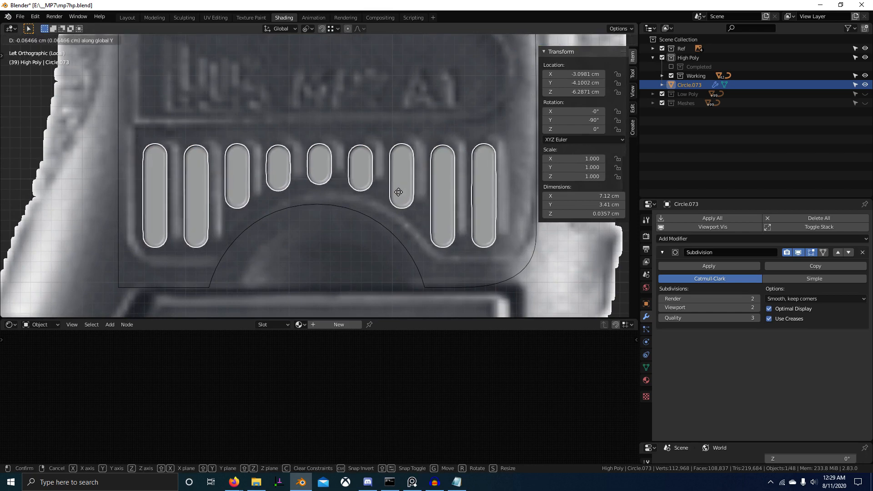
pyautogui.rightClick(395, 192)
# Place the 3D cursor on the top control point of the outline curve's bottom arc and reselect the slots.
pyautogui.click(322, 204)
pyautogui.press('Tab')
pyautogui.click(316, 204)
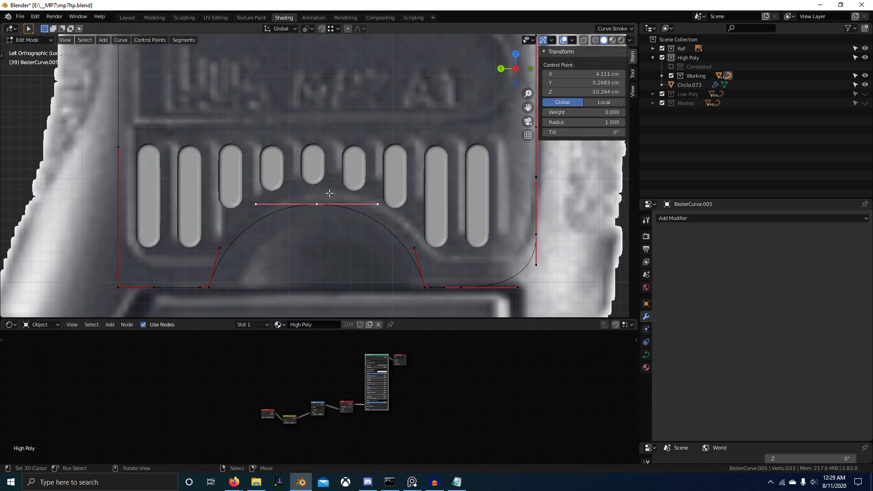
pyautogui.press('Tab')
pyautogui.click(321, 180)
pyautogui.scroll(5, 347, 167)
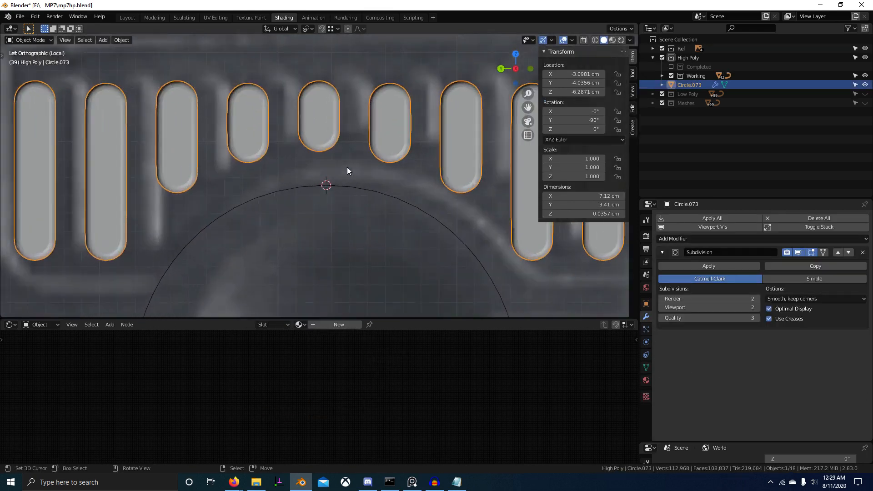
# Move the slots down about 0.22 cm along Z so the middle bottom slot reaches the 3D cursor.
pyautogui.press('g')
pyautogui.press('z')
pyautogui.click(363, 228)
pyautogui.scroll(5, 355, 168)
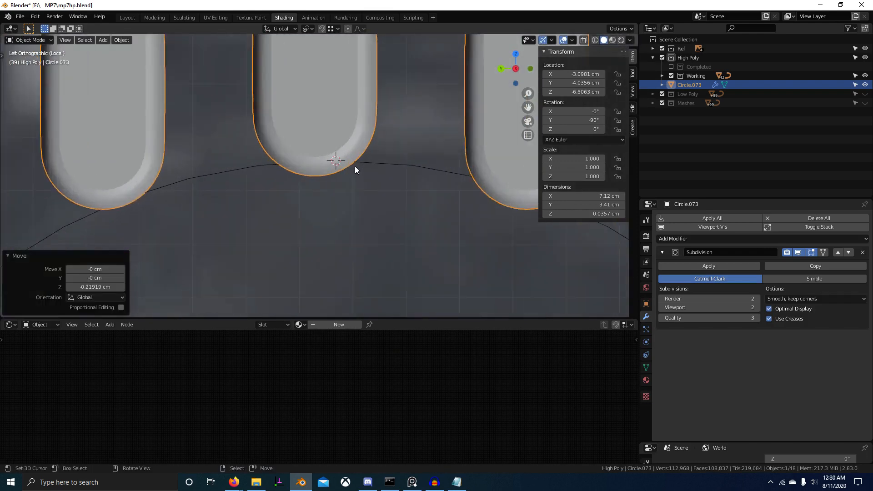
pyautogui.keyDown('shift'); pyautogui.moveTo(340, 185); pyautogui.dragTo(326, 208, button='middle'); pyautogui.keyUp('shift')
pyautogui.press('Tab')
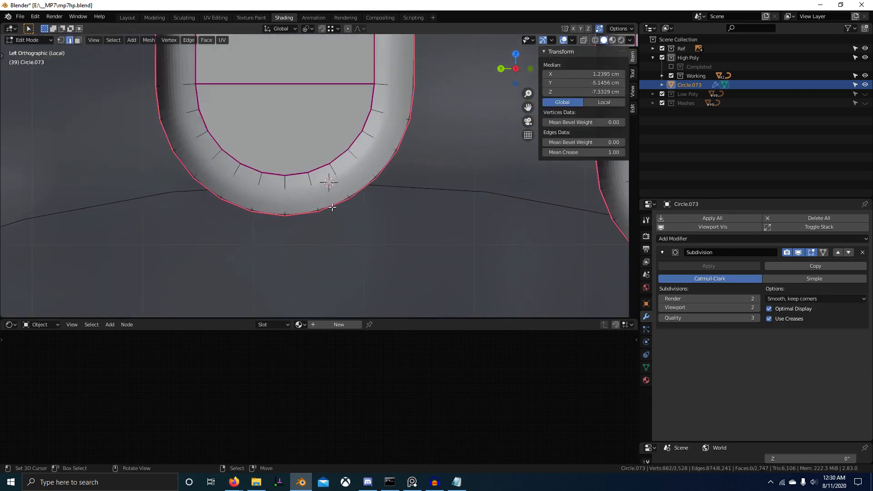
pyautogui.press('g')
pyautogui.press('z')
pyautogui.rightClick(349, 163)
pyautogui.press('Tab')
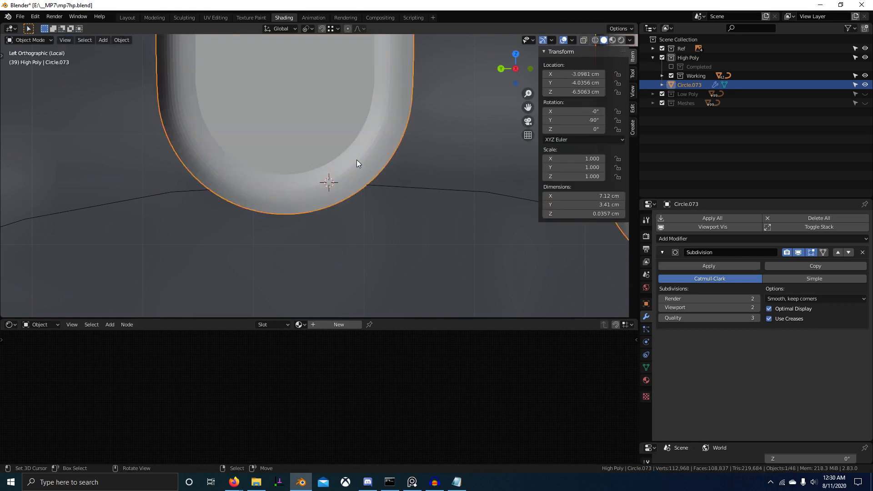
pyautogui.press('g')
pyautogui.press('x')
pyautogui.rightClick(385, 144)
# Shift the slots about 0.035 cm in negative Y to centre the middle bottom slot over the 3D cursor.
pyautogui.press('g')
pyautogui.press('y')
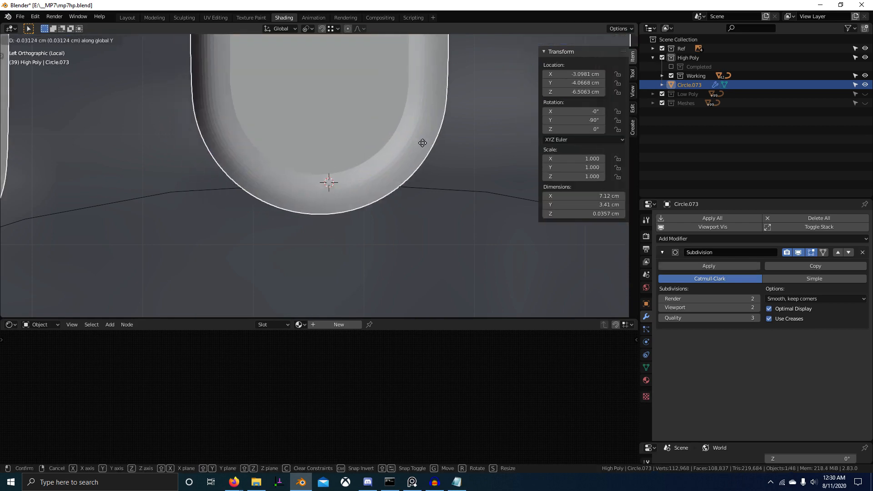
pyautogui.click(421, 150)
pyautogui.keyDown('shift'); pyautogui.moveTo(420, 194); pyautogui.dragTo(420, 184, button='middle'); pyautogui.keyUp('shift')
pyautogui.scroll(3, 391, 186)
# Select the entire slot mesh and raise it about 0.031 cm along Z to bring its lowest vertex near the 3D cursor.
pyautogui.press('Tab')
pyautogui.scroll(5, 384, 214)
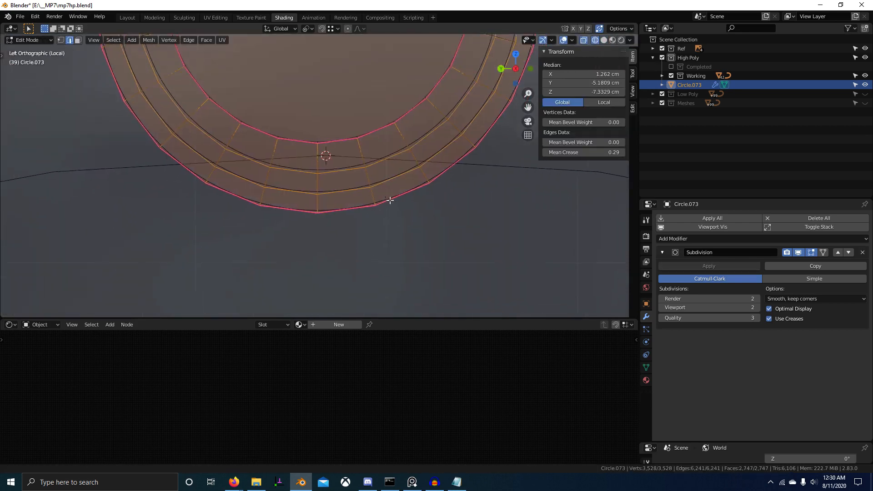
pyautogui.press('g')
pyautogui.press('z')
pyautogui.click(364, 87)
pyautogui.keyDown('shift'); pyautogui.moveTo(343, 151); pyautogui.dragTo(328, 177, button='middle'); pyautogui.keyUp('shift')
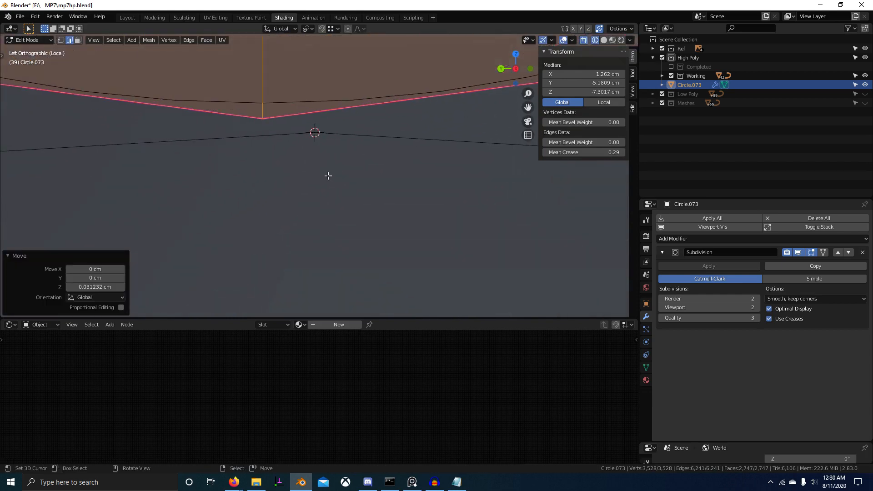
# Nudge the slot mesh about 0.0045 cm in negative Y and 0.001 cm down to align its lowest vertex with the 3D cursor.
pyautogui.press('g')
pyautogui.press('y')
pyautogui.click(380, 178)
pyautogui.keyDown('shift'); pyautogui.moveTo(333, 139); pyautogui.dragTo(296, 205, button='middle'); pyautogui.keyUp('shift')
pyautogui.press('g')
pyautogui.press('z')
pyautogui.click(306, 255)
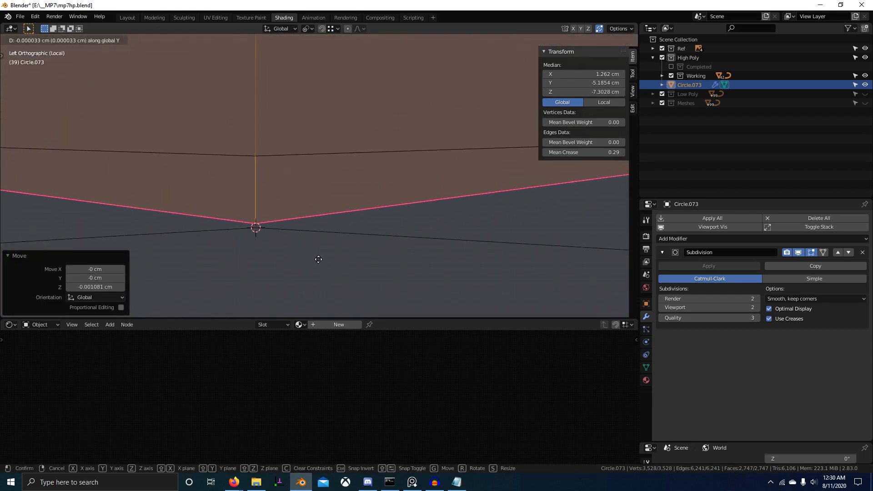
# Raise the whole slot object along Z until the bottom row clears the arc and matches the reference image.
pyautogui.scroll(-6, 318, 259)
pyautogui.press('Tab')
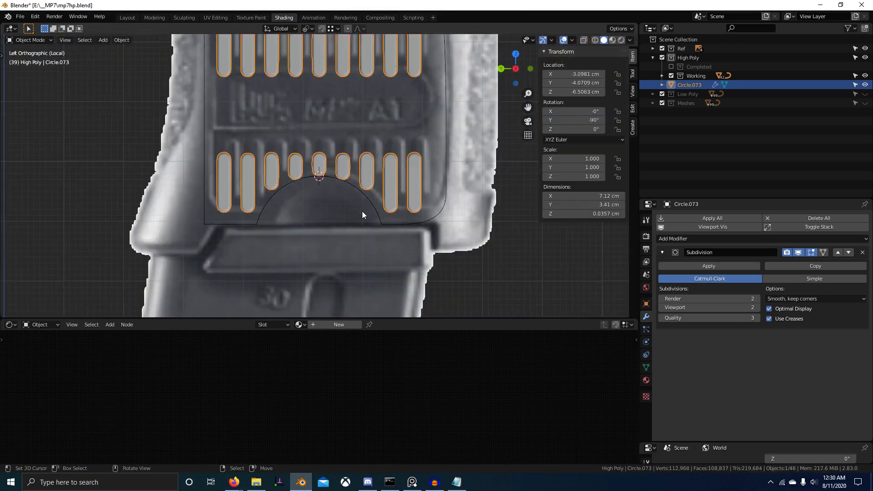
pyautogui.press('g')
pyautogui.press('z')
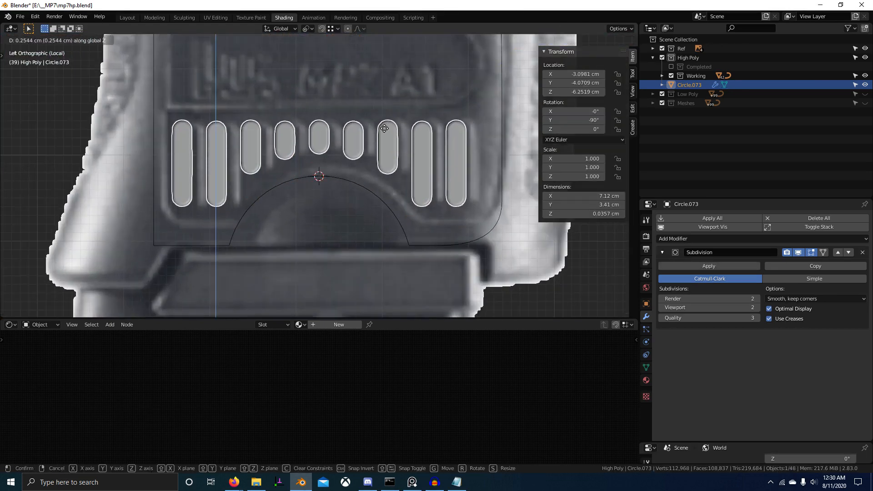
pyautogui.click(384, 141)
# Subdivide the outline curve's straight front edge between its upper and lower control points.
pyautogui.scroll(-3, 274, 205)
pyautogui.click(269, 211)
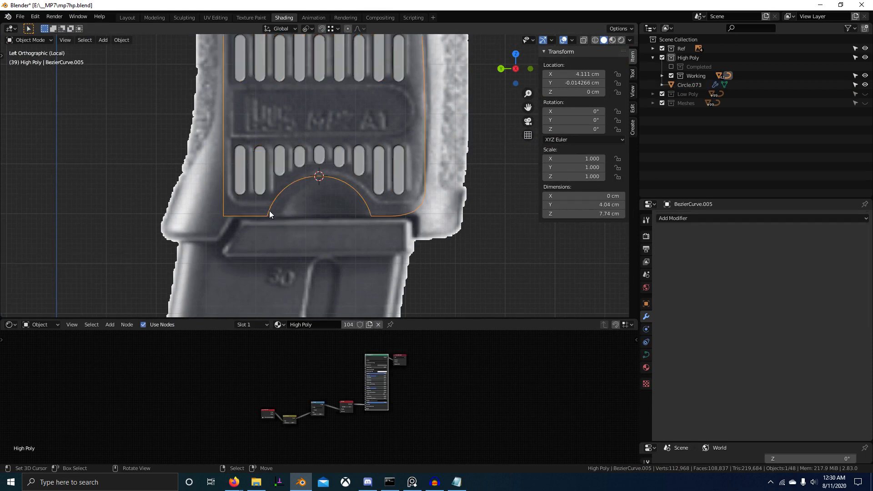
pyautogui.press('Tab')
pyautogui.scroll(4, 298, 225)
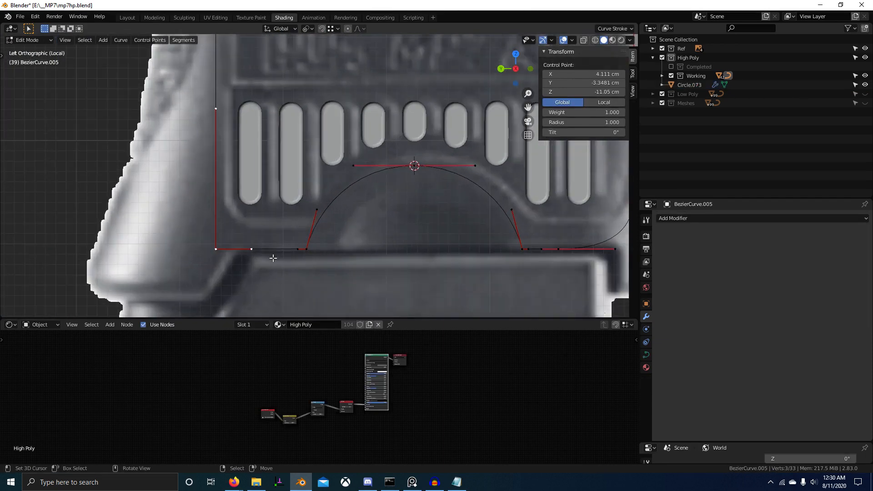
pyautogui.scroll(-8, 273, 258)
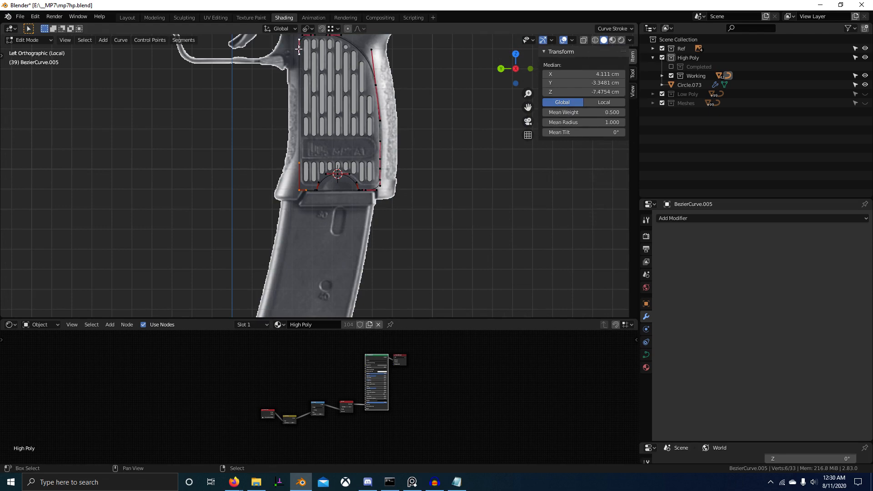
pyautogui.press('w')
pyautogui.click(337, 142)
# Move the new control point on the outline's front edge down along Z.
pyautogui.scroll(1, 242, 99)
pyautogui.rightClick(310, 115)
pyautogui.press('g')
pyautogui.press('z')
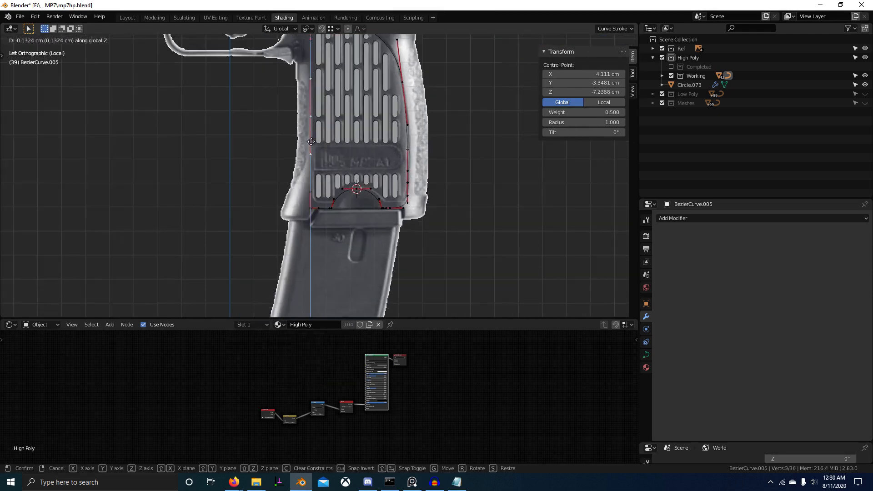
pyautogui.click(314, 151)
# Subdivide the bottom segment beside the outline's lower front corner and dissolve the corner control point.
pyautogui.scroll(5, 318, 181)
pyautogui.click(338, 238)
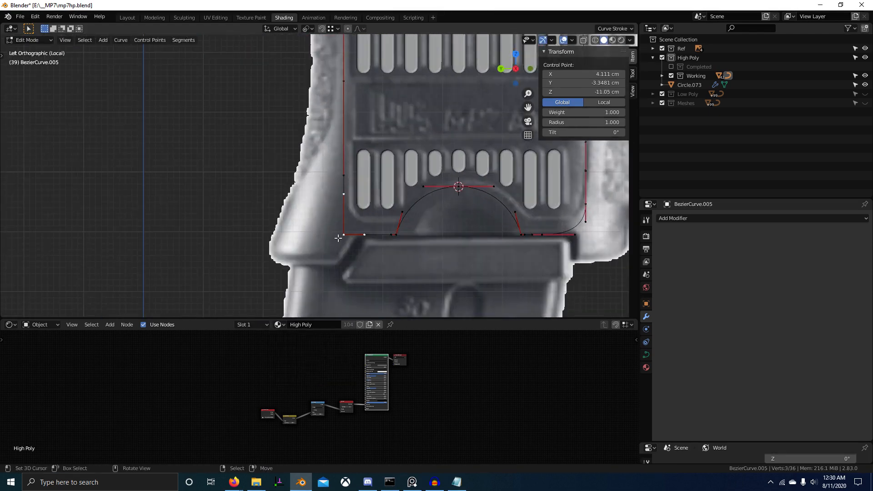
pyautogui.rightClick(394, 236)
pyautogui.click(393, 237)
pyautogui.hotkey('ctrl', 'x')
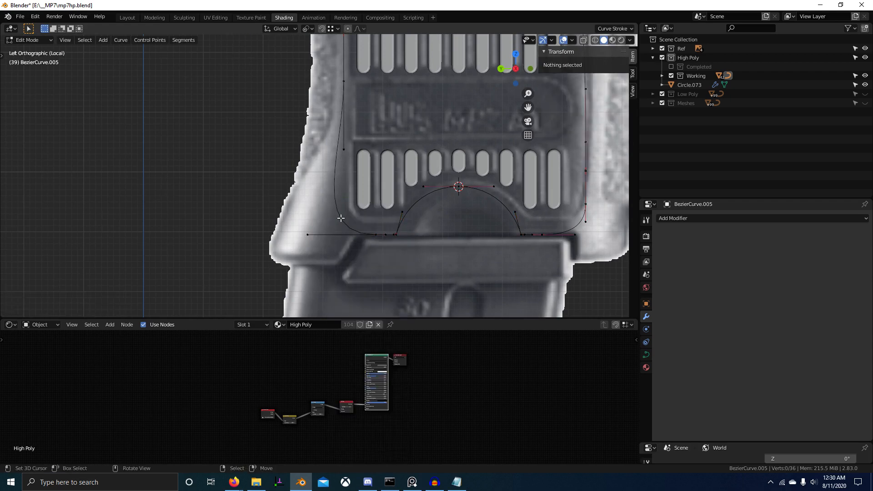
# Pull the rounded corner's bottom handle inward along Y and lower the front edge's control point about 1.5 cm.
pyautogui.click(318, 243)
pyautogui.press('g')
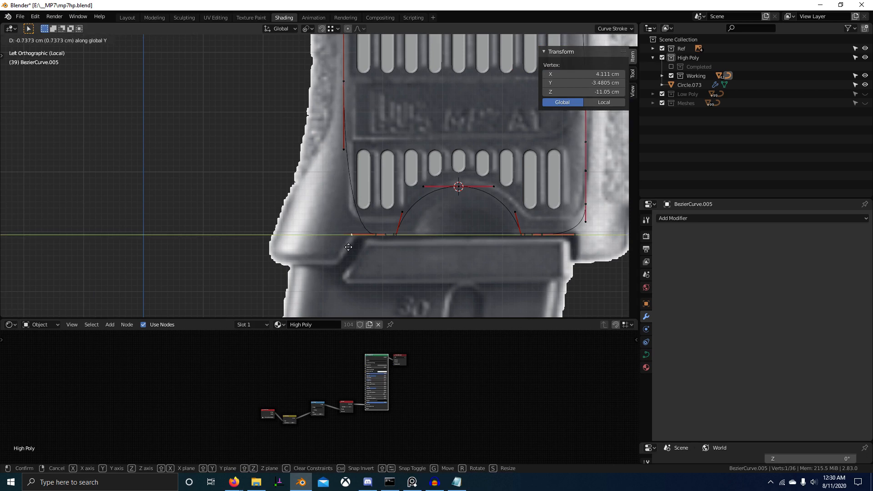
pyautogui.click(353, 238)
pyautogui.click(344, 89)
pyautogui.press('g')
pyautogui.press('z')
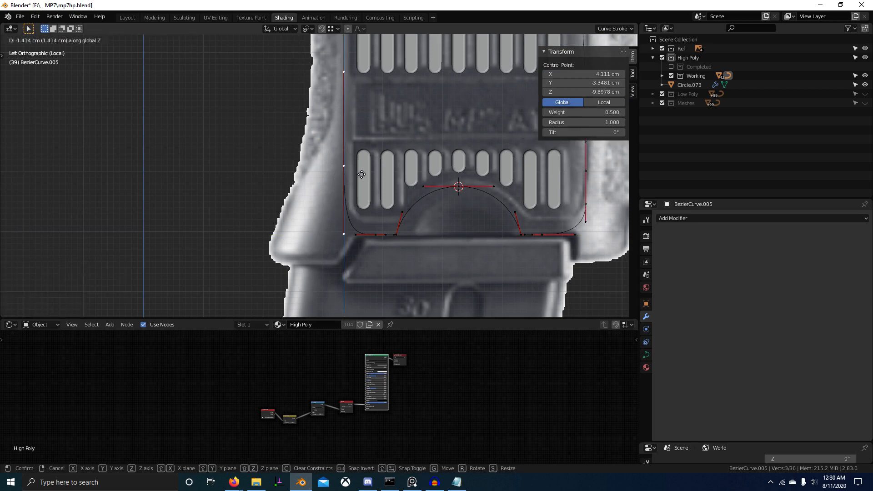
pyautogui.click(363, 178)
# Scale the front control point's handles by 0.348 and lower the point about 0.67 cm along Z.
pyautogui.press('s')
pyautogui.click(384, 177)
pyautogui.press('g')
pyautogui.press('z')
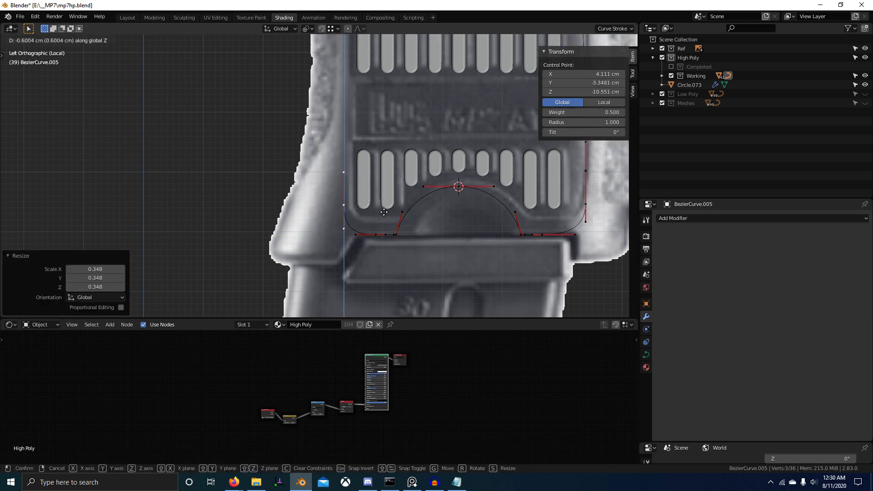
pyautogui.click(384, 215)
# Refine the lower front corner by scaling the point's handles by 0.871 and lowering it about 0.06 cm.
pyautogui.scroll(3, 441, 210)
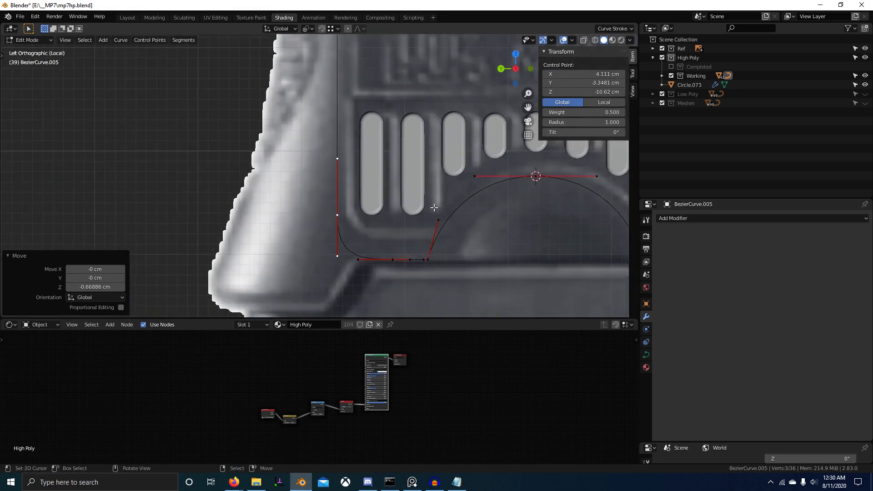
pyautogui.press('s')
pyautogui.click(420, 207)
pyautogui.press('g')
pyautogui.press('z')
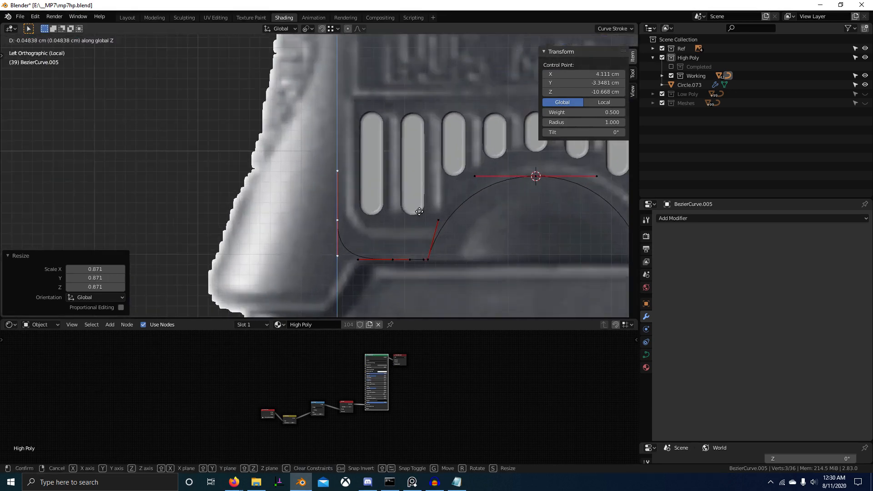
pyautogui.click(419, 212)
# Leave curve editing and check the reshaped outline and repositioned slots against the left-side and right-side reference images.
pyautogui.scroll(-2, 428, 230)
pyautogui.keyDown('shift'); pyautogui.moveTo(436, 249); pyautogui.dragTo(329, 292, button='middle'); pyautogui.keyUp('shift')
pyautogui.scroll(-4, 363, 276)
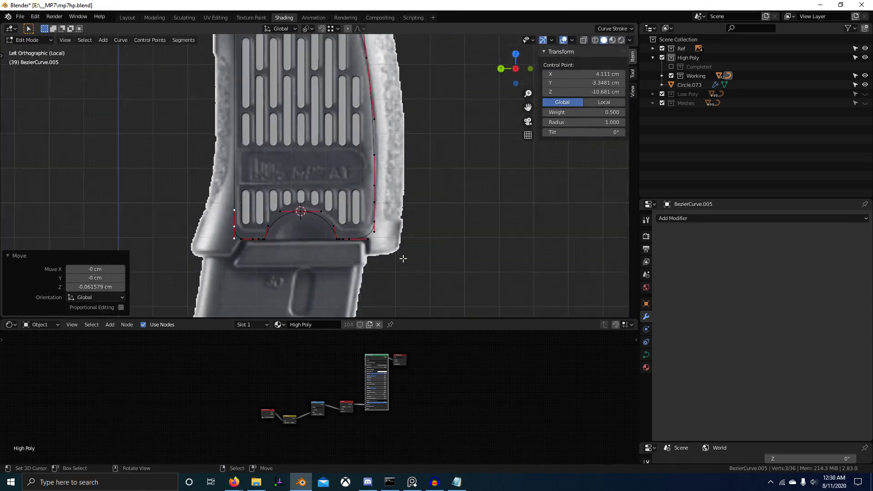
pyautogui.keyDown('shift'); pyautogui.moveTo(410, 230); pyautogui.dragTo(402, 305, button='middle'); pyautogui.keyUp('shift')
pyautogui.press('Tab')
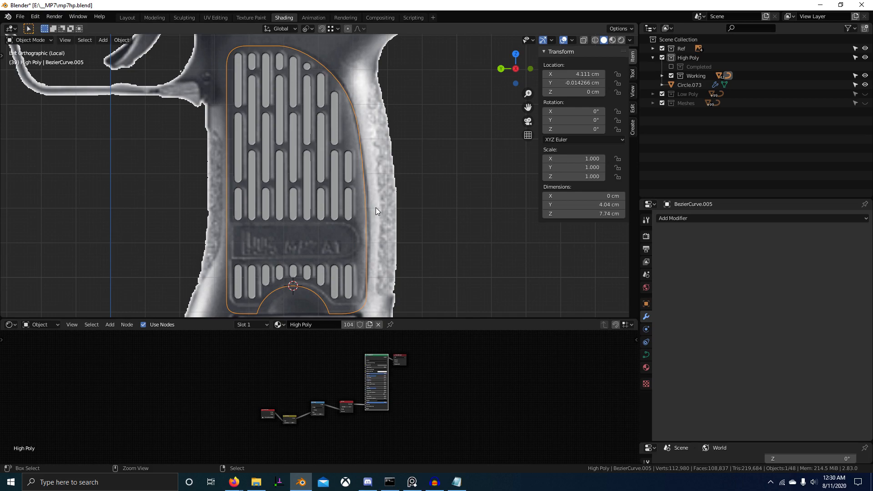
pyautogui.press('KP_3')
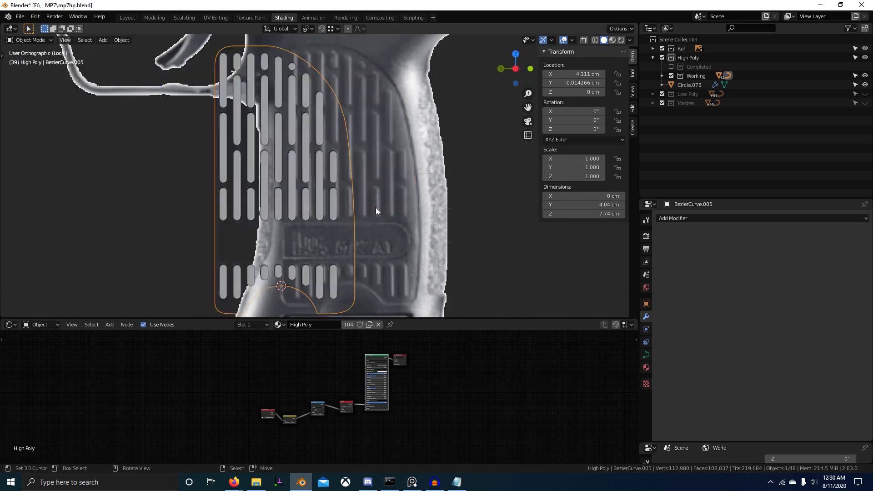
pyautogui.scroll(-2, 470, 214)
pyautogui.scroll(-2, 536, 224)
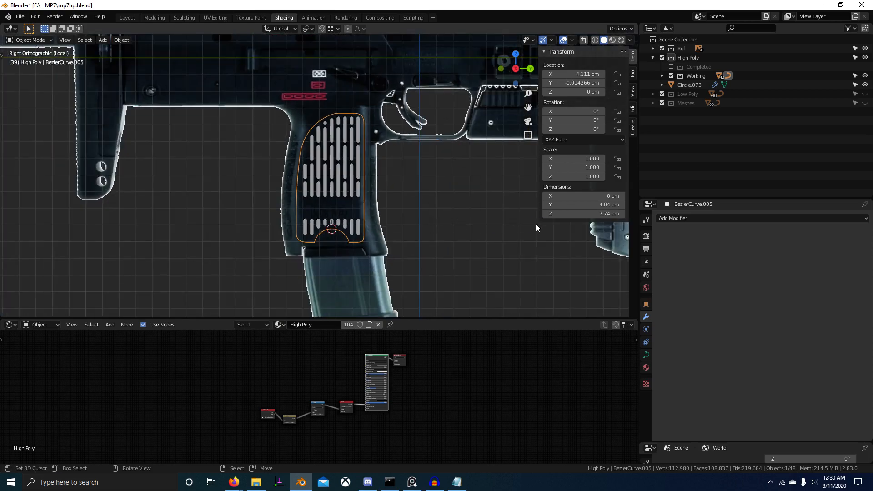
pyautogui.scroll(5, 448, 220)
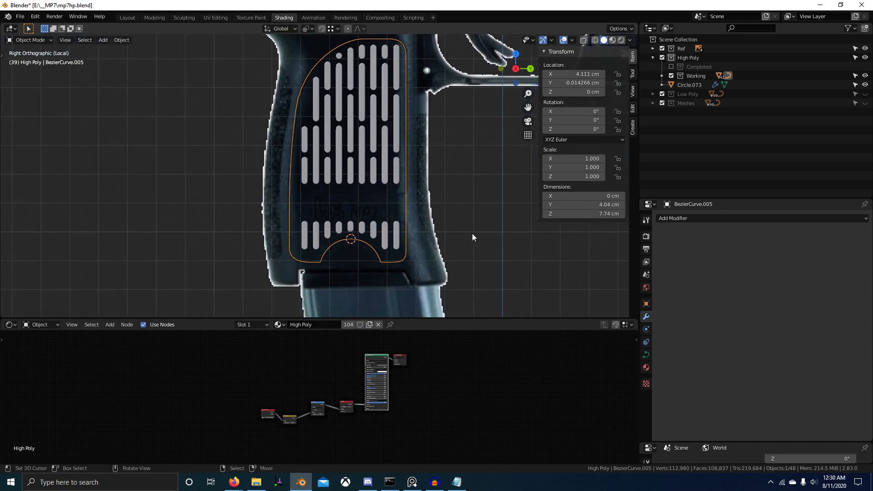
# Try to shift the two lower control points on the outline's rear edge inward along Y in the right view.
pyautogui.press('Tab')
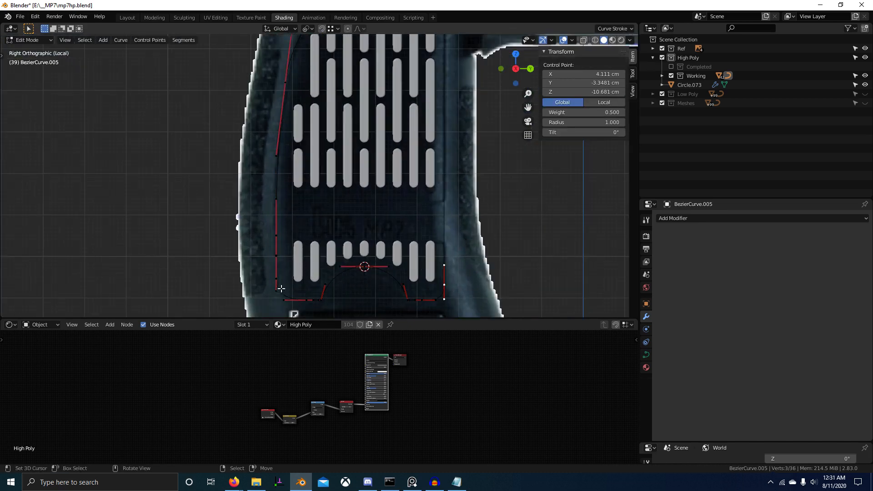
pyautogui.rightClick(276, 256)
pyautogui.scroll(-2, 278, 259)
pyautogui.keyDown('shift'); pyautogui.moveTo(280, 264); pyautogui.dragTo(277, 274, button='middle'); pyautogui.keyUp('shift')
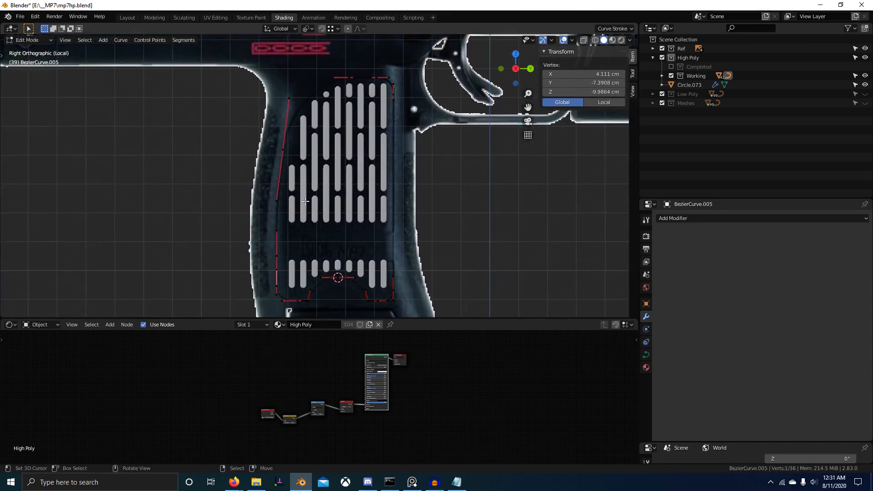
pyautogui.keyDown('shift'); pyautogui.moveTo(300, 202); pyautogui.dragTo(345, 163, button='middle'); pyautogui.keyUp('shift')
pyautogui.rightClick(287, 250)
pyautogui.keyDown('shift'); pyautogui.rightClick(287, 274); pyautogui.keyUp('shift')
pyautogui.scroll(2, 312, 264)
pyautogui.scroll(1, 328, 242)
pyautogui.press('g')
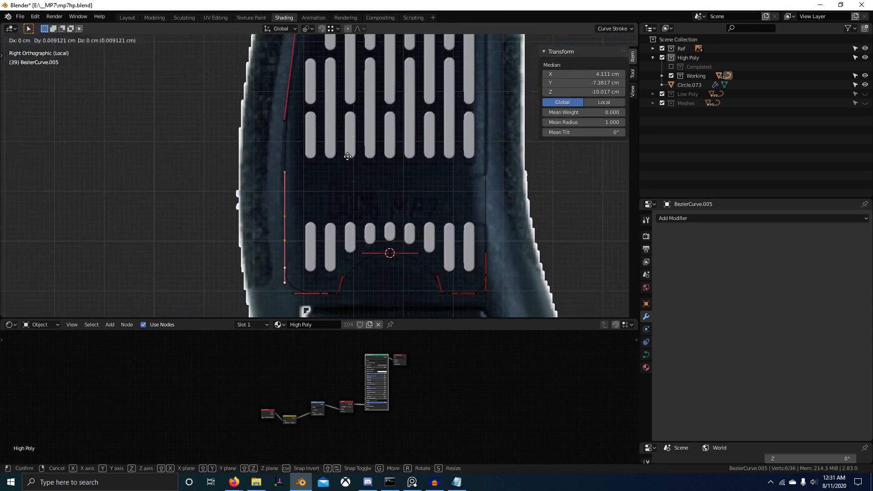
pyautogui.press('y')
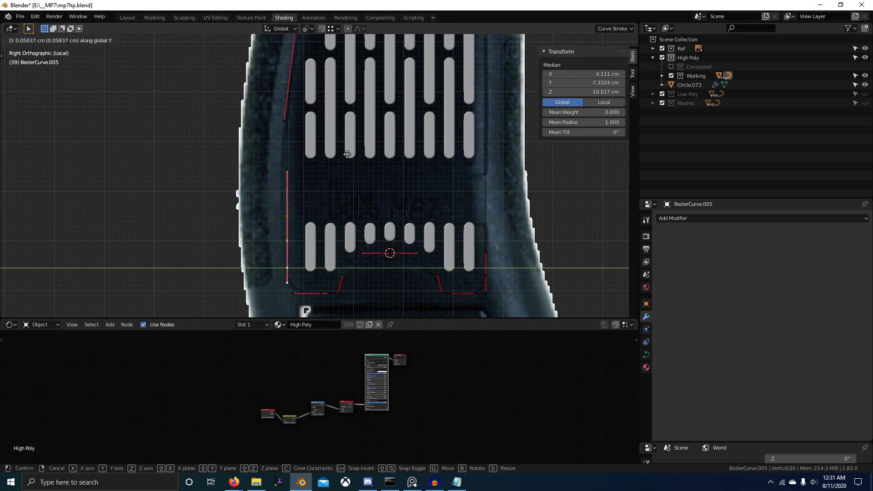
pyautogui.click(343, 166)
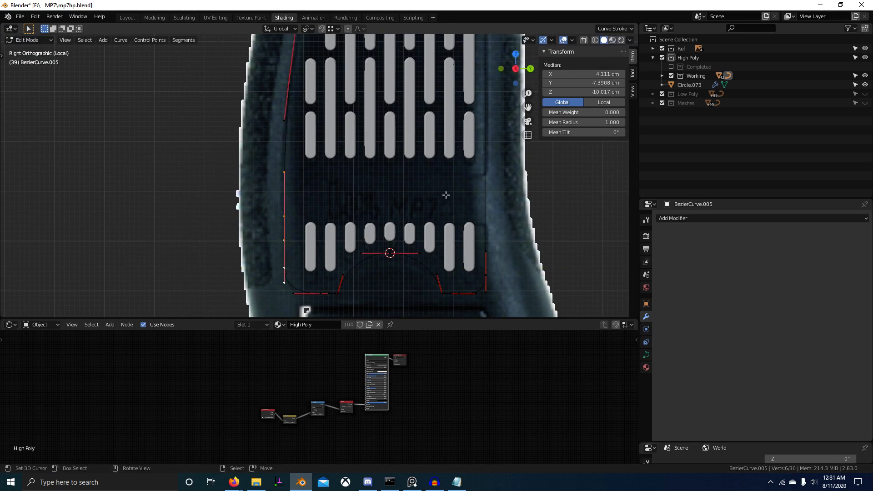
# Nudge the upper control point on the grip outline's rear edge about 0.06 cm inward along Y.
pyautogui.keyDown('shift'); pyautogui.moveTo(483, 198); pyautogui.dragTo(470, 278, button='middle'); pyautogui.keyUp('shift')
pyautogui.scroll(-1, 468, 218)
pyautogui.keyDown('shift'); pyautogui.moveTo(462, 231); pyautogui.dragTo(445, 282, button='middle'); pyautogui.keyUp('shift')
pyautogui.keyDown('shift'); pyautogui.moveTo(412, 212); pyautogui.dragTo(430, 188, button='middle'); pyautogui.keyUp('shift')
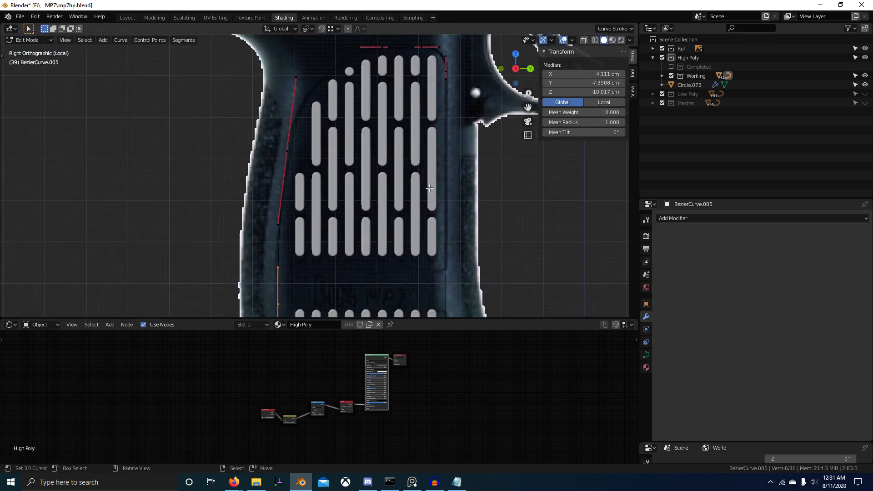
pyautogui.keyDown('shift'); pyautogui.moveTo(447, 84); pyautogui.dragTo(374, 185, button='middle'); pyautogui.keyUp('shift')
pyautogui.scroll(3, 374, 176)
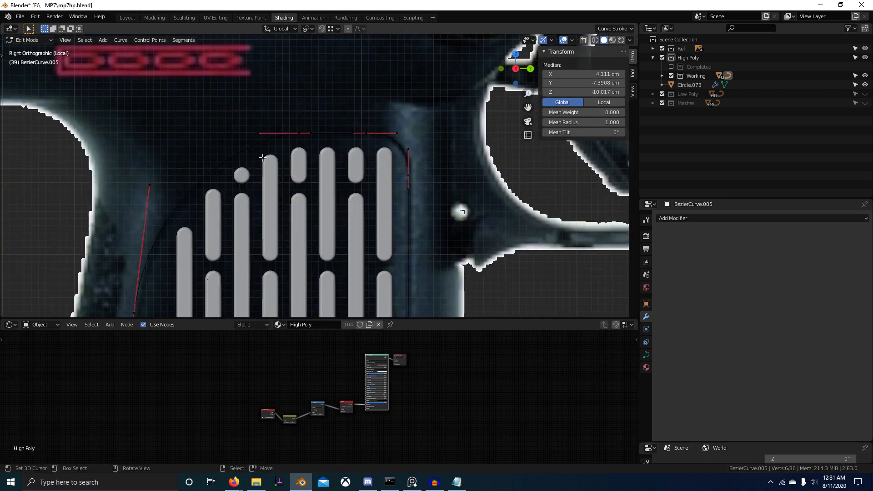
pyautogui.keyDown('shift'); pyautogui.moveTo(262, 157); pyautogui.dragTo(306, 100, button='middle'); pyautogui.keyUp('shift')
pyautogui.click(221, 234)
pyautogui.press('g')
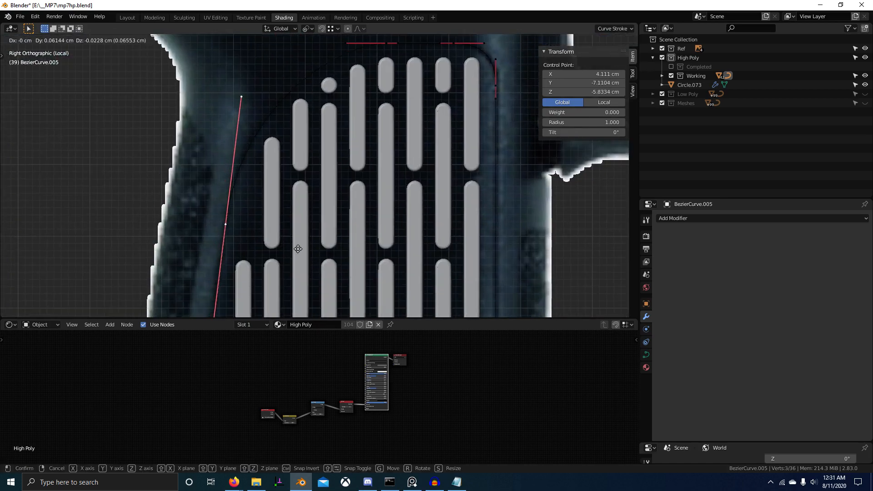
pyautogui.click(295, 248)
# Shift the two control points around the outline's lower rear corner about 0.062 cm along Y.
pyautogui.scroll(-2, 294, 248)
pyautogui.keyDown('shift'); pyautogui.moveTo(332, 241); pyautogui.dragTo(330, 163, button='middle'); pyautogui.keyUp('shift')
pyautogui.click(293, 184)
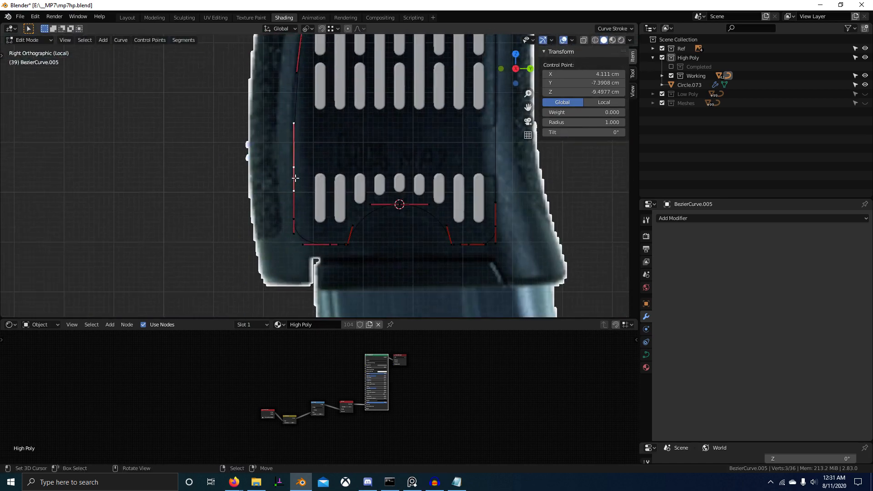
pyautogui.press('b')
pyautogui.moveTo(275, 152); pyautogui.dragTo(340, 264)
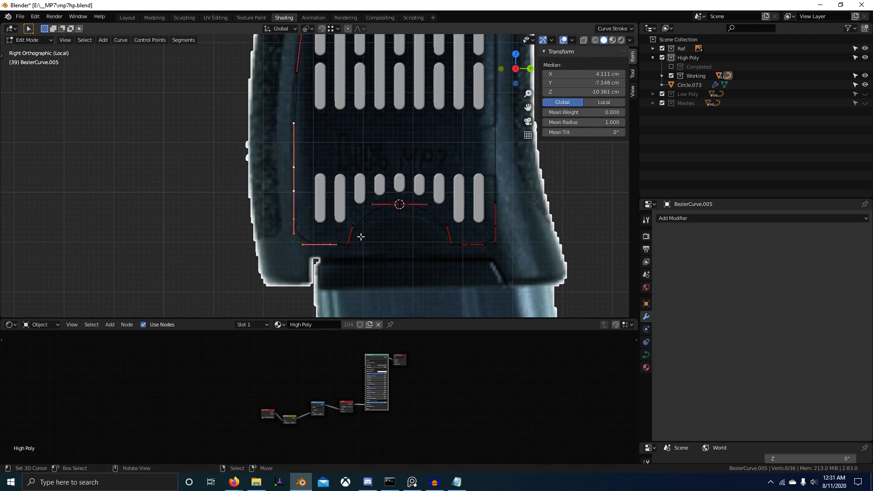
pyautogui.press('g')
pyautogui.press('y')
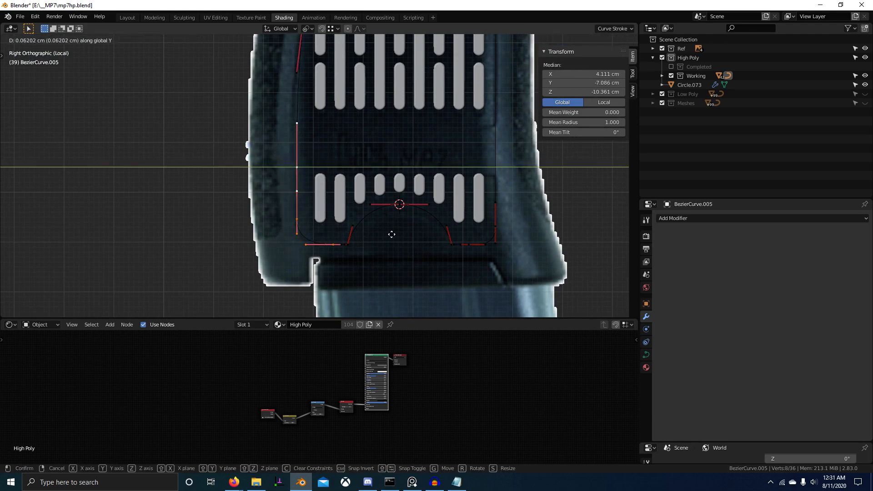
pyautogui.click(392, 234)
# Move the bottom-edge control point beside the lower rear corner about 0.163 cm rearward along Y.
pyautogui.press('Tab')
pyautogui.press('Tab')
pyautogui.scroll(5, 349, 254)
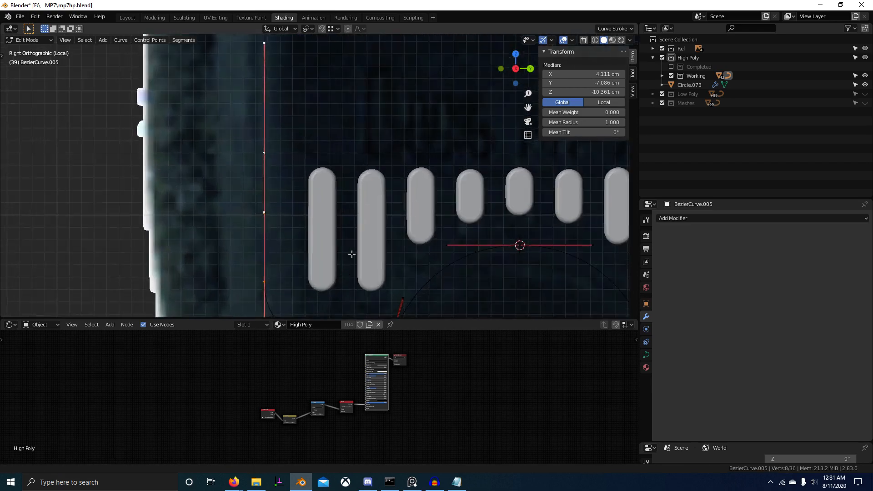
pyautogui.keyDown('shift'); pyautogui.moveTo(351, 253); pyautogui.dragTo(360, 141, button='middle'); pyautogui.keyUp('shift')
pyautogui.scroll(2, 359, 205)
pyautogui.rightClick(365, 244)
pyautogui.press('g')
pyautogui.press('y')
pyautogui.click(336, 245)
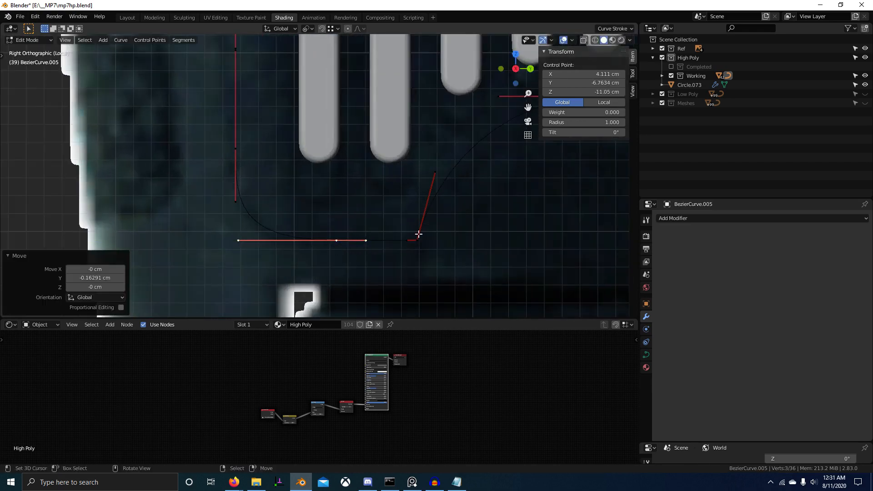
# Scale that control point's handles by 0.623 along Y and adjust the point's Y position for a tighter corner.
pyautogui.press('s')
pyautogui.press('y')
pyautogui.click(399, 237)
pyautogui.press('g')
pyautogui.press('y')
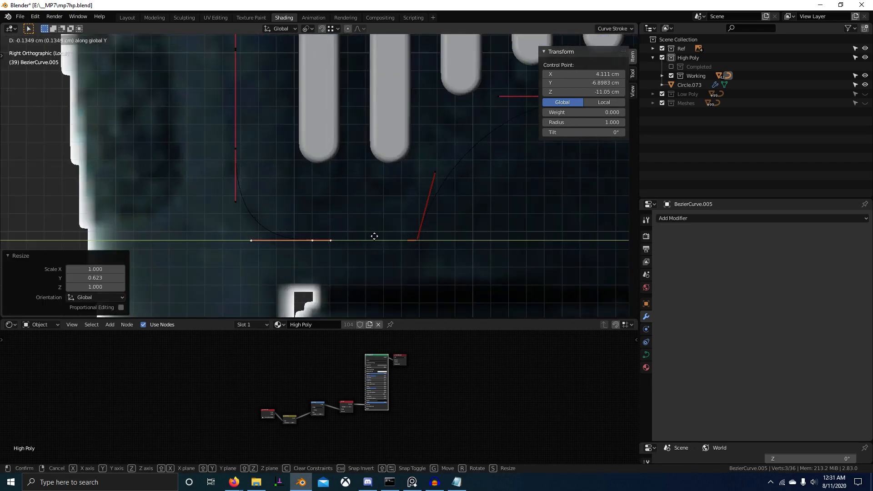
pyautogui.click(400, 244)
# Leave curve editing, compare the finished outline with the reference grip, and save the file.
pyautogui.press('Tab')
pyautogui.scroll(-4, 401, 245)
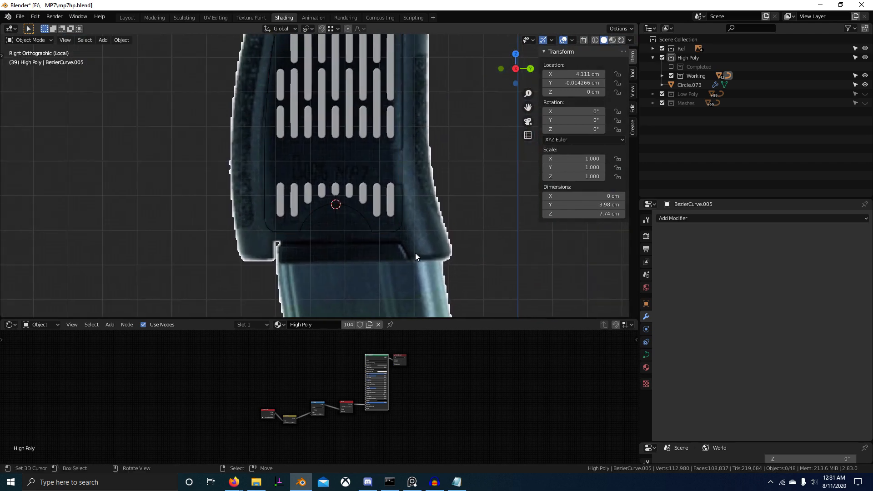
pyautogui.scroll(-4, 414, 253)
pyautogui.scroll(4, 366, 218)
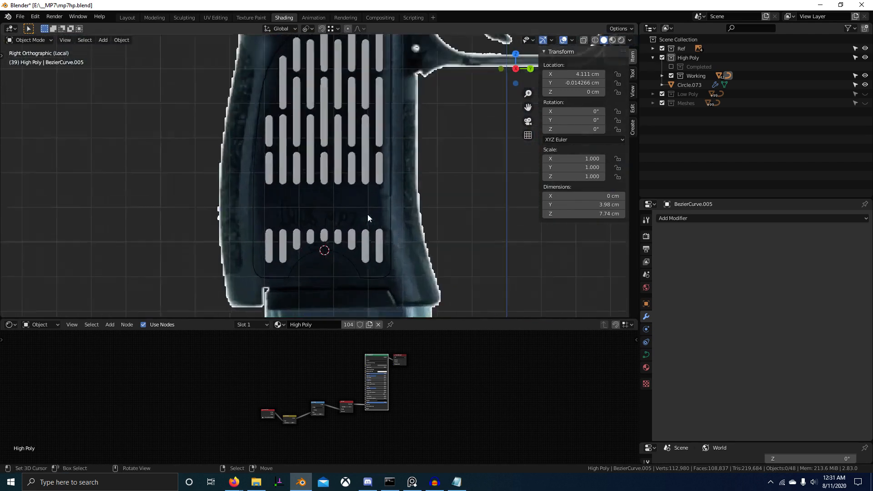
pyautogui.moveTo(368, 214); pyautogui.dragTo(407, 210, button='middle')
pyautogui.hotkey('ctrl', 's')
# Duplicate the grip outline curve and move the copy about 1.71 cm along X toward the grip.
pyautogui.press('ctrl+KP_3')
pyautogui.scroll(4, 407, 213)
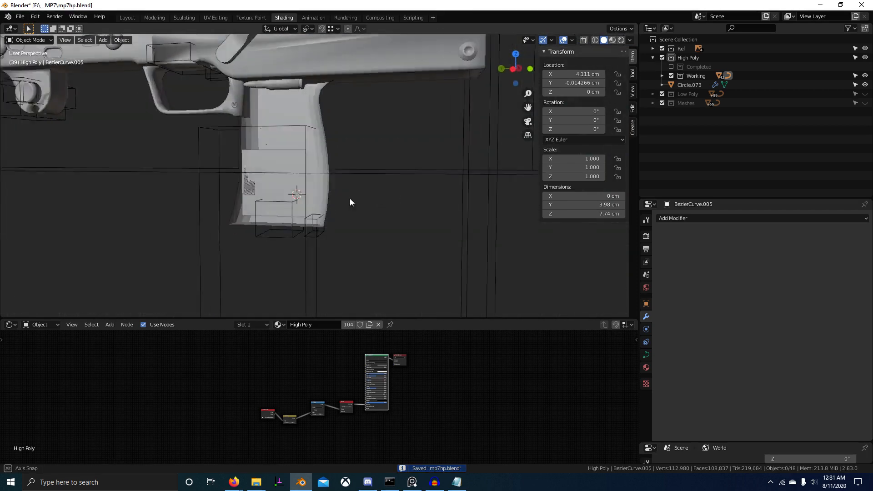
pyautogui.moveTo(350, 201); pyautogui.dragTo(367, 195, button='middle')
pyautogui.click(394, 160)
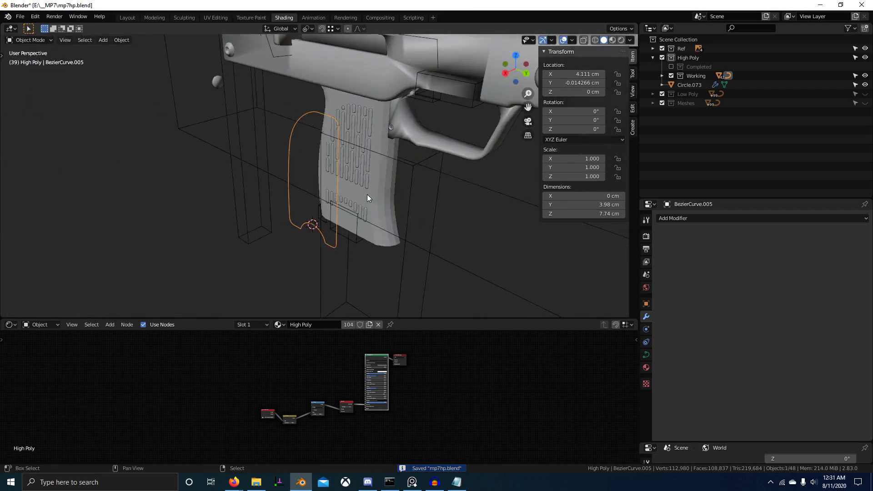
pyautogui.hotkey('shift', 'd')
pyautogui.rightClick(382, 171)
pyautogui.press('g')
pyautogui.press('x')
pyautogui.click(405, 162)
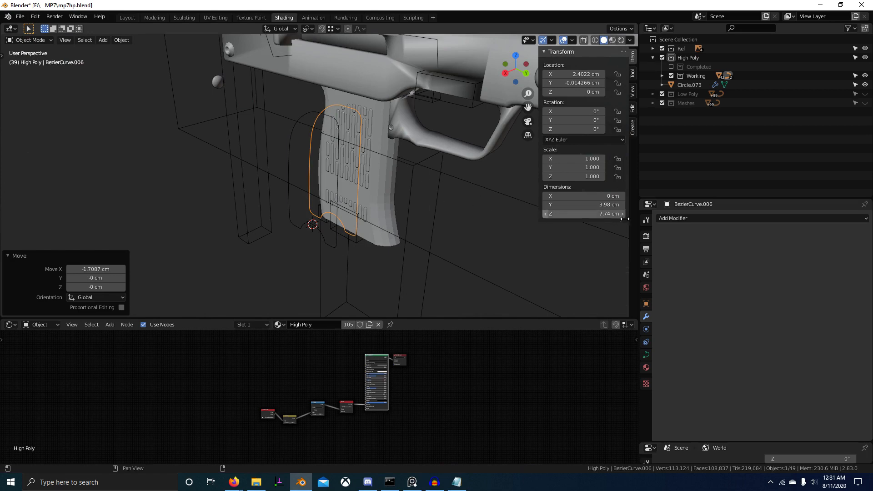
# Convert the duplicated outline curve to a mesh and check its edges in mesh editing.
pyautogui.click(646, 355)
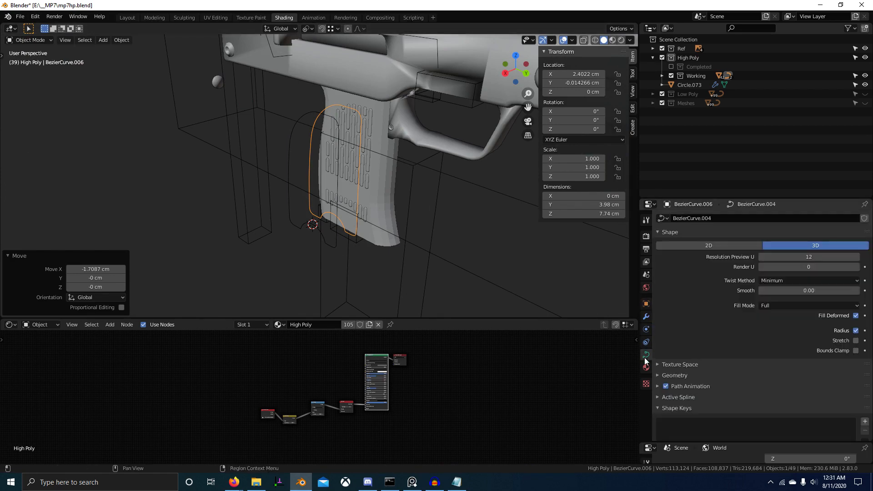
pyautogui.scroll(1, 391, 218)
pyautogui.moveTo(379, 226); pyautogui.dragTo(409, 224, button='middle')
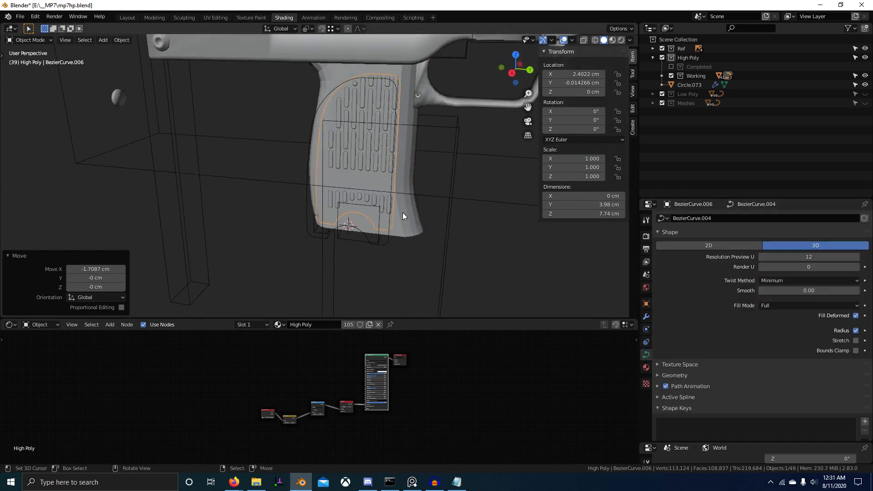
pyautogui.scroll(1, 403, 211)
pyautogui.rightClick(402, 209)
pyautogui.click(398, 192)
pyautogui.press('Tab')
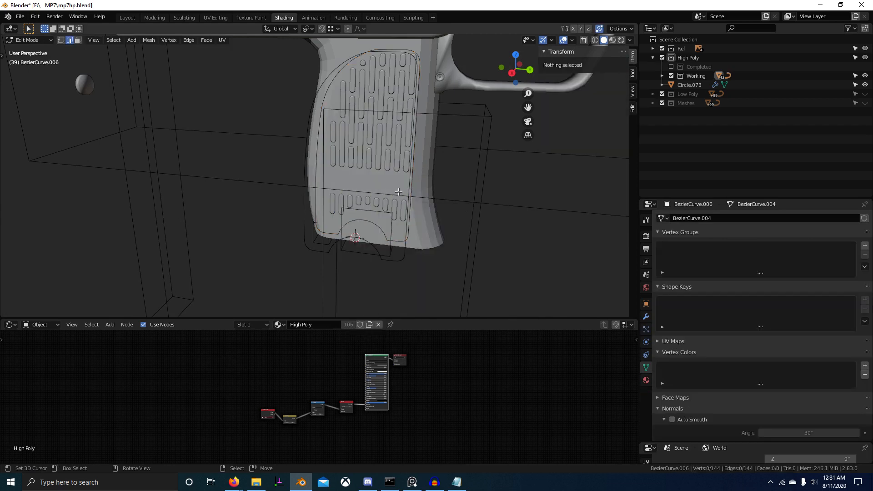
pyautogui.press('Tab')
# Select the original outline curve next to its mesh copy.
pyautogui.moveTo(402, 212); pyautogui.dragTo(355, 223, button='middle')
pyautogui.click(381, 178)
pyautogui.click(376, 173)
pyautogui.press('Tab')
pyautogui.press('Tab')
pyautogui.scroll(-5, 376, 174)
pyautogui.press('g')
pyautogui.rightClick(399, 220)
pyautogui.press('g')
pyautogui.press('y')
pyautogui.rightClick(224, 253)
# Move the original outline curve about 28 cm along X, away from the gun, as a backup.
pyautogui.moveTo(354, 255); pyautogui.dragTo(310, 255, button='middle')
pyautogui.scroll(-5, 310, 255)
pyautogui.press('g')
pyautogui.press('x')
pyautogui.click(134, 282)
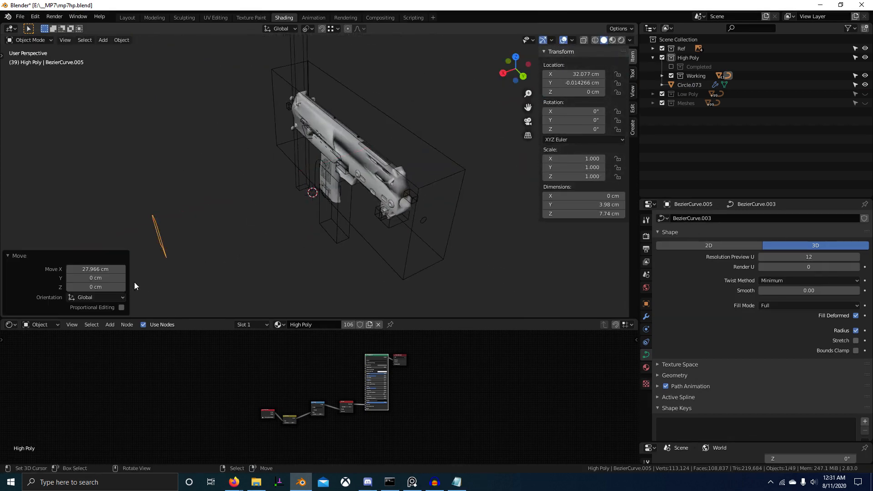
# Select the converted outline mesh on the grip and fill its border with a face.
pyautogui.scroll(6, 269, 216)
pyautogui.moveTo(268, 216); pyautogui.dragTo(359, 183, button='middle')
pyautogui.click(343, 181)
pyautogui.click(345, 185)
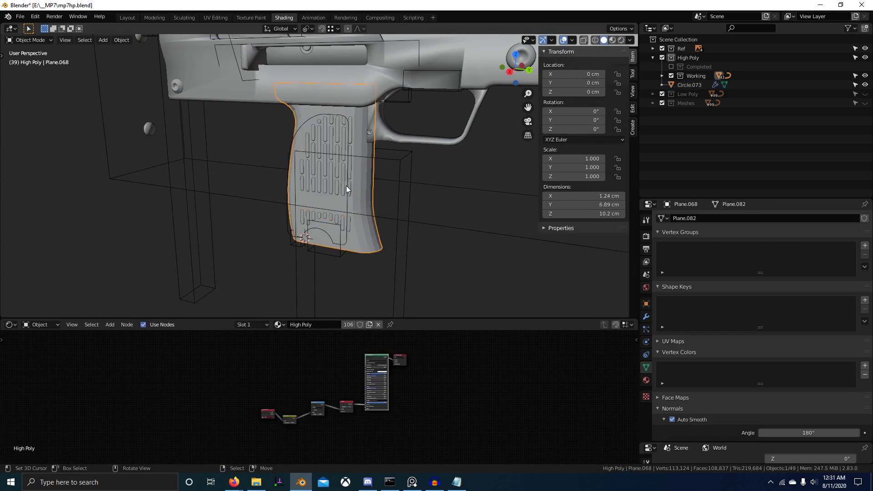
pyautogui.click(354, 186)
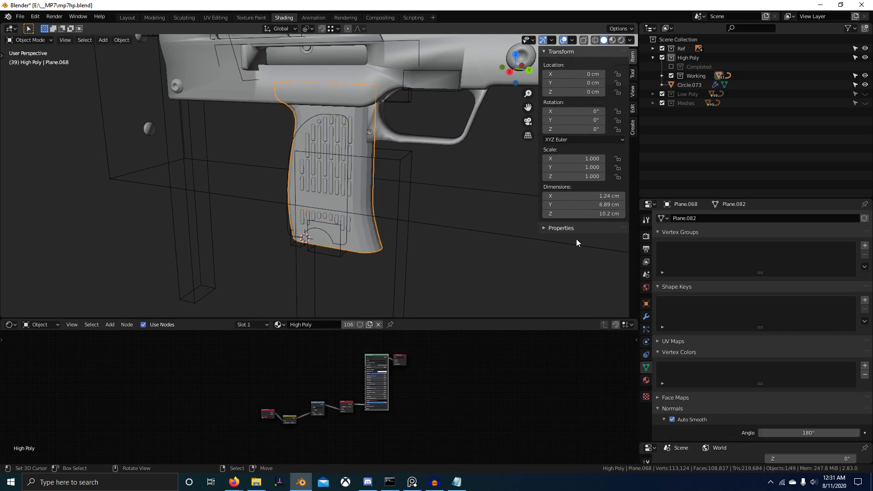
pyautogui.rightClick(349, 200)
pyautogui.press('Tab')
pyautogui.scroll(1, 428, 213)
pyautogui.press('f')
pyautogui.scroll(3, 459, 223)
# Inset the filled outline face by about 0.1 cm in the right wireframe view.
pyautogui.press('KP_3')
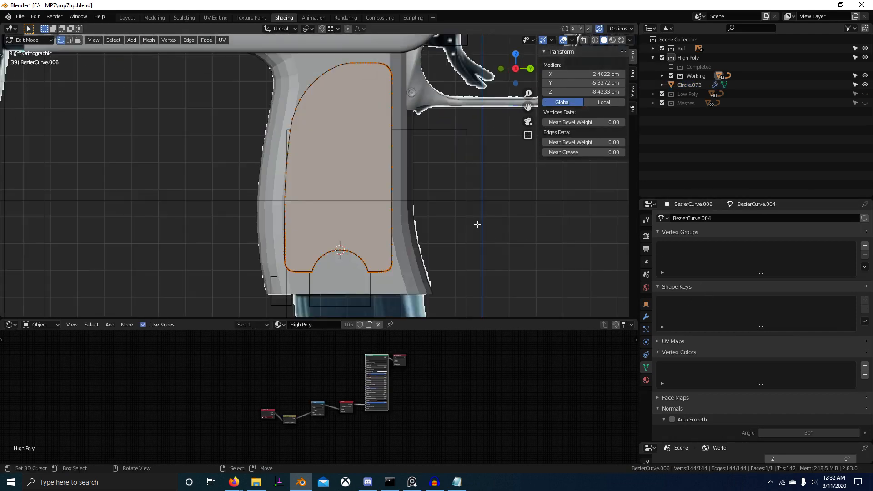
pyautogui.hotkey('shift', 'z')
pyautogui.keyDown('shift'); pyautogui.moveTo(406, 226); pyautogui.dragTo(390, 185, button='middle'); pyautogui.keyUp('shift')
pyautogui.scroll(3, 391, 185)
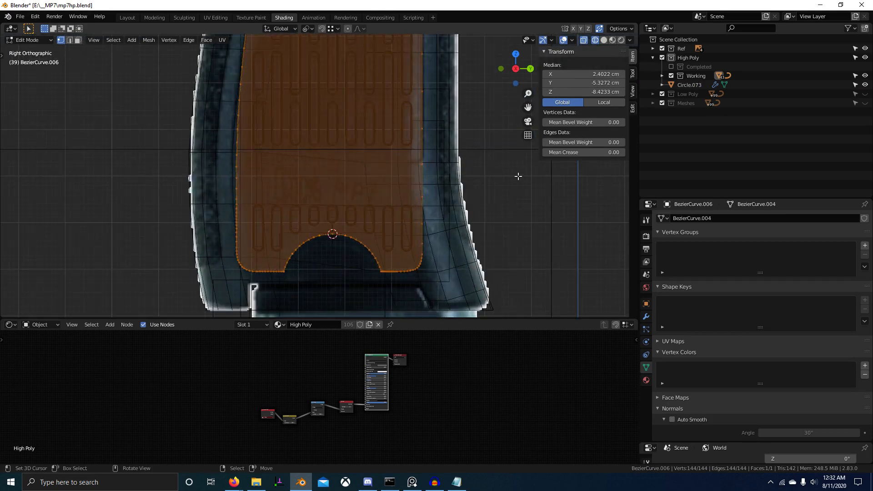
pyautogui.press('i')
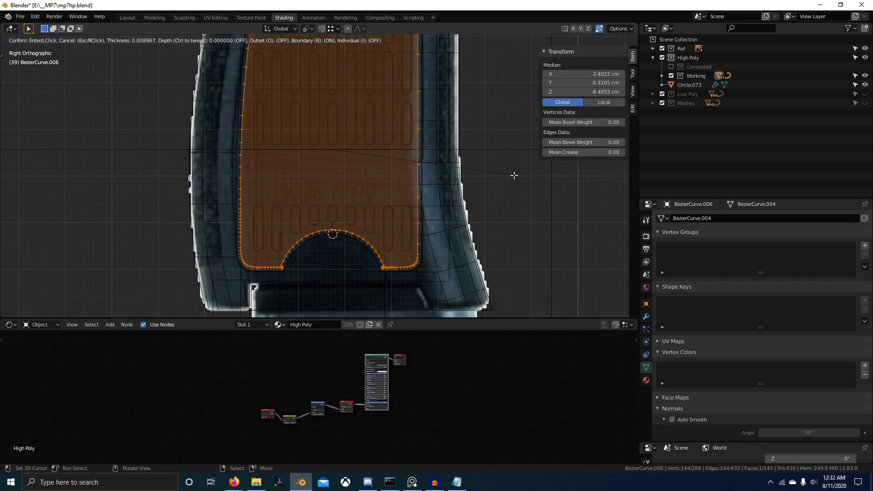
pyautogui.click(513, 175)
# Clean up the inset's overlapping vertices at both lower corners of the arch by merging them onto a single point each.
pyautogui.scroll(5, 424, 272)
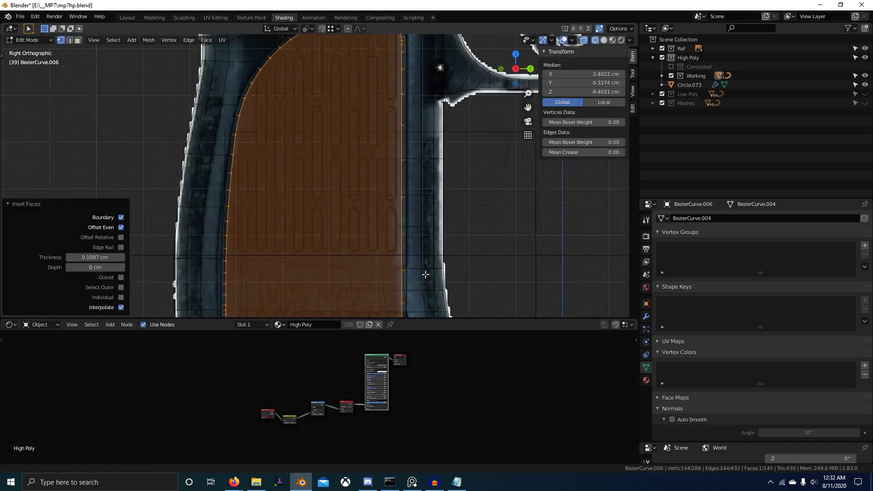
pyautogui.scroll(3, 435, 95)
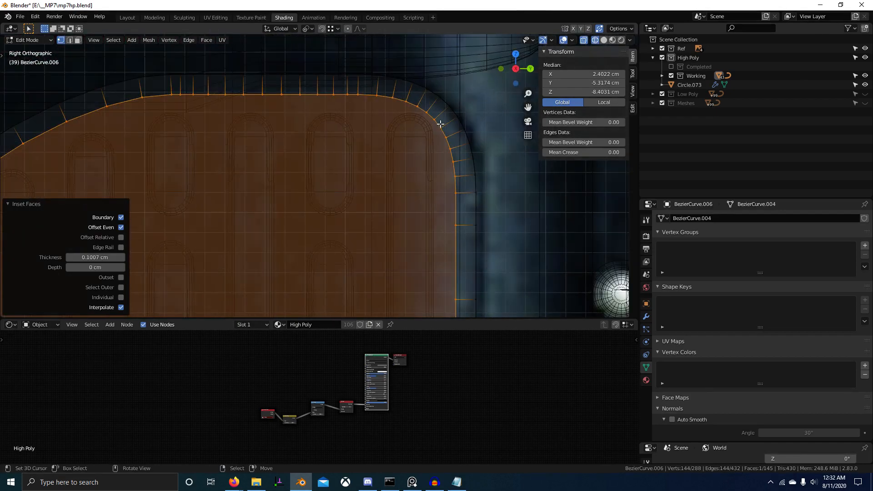
pyautogui.scroll(-8, 429, 110)
pyautogui.keyDown('shift'); pyautogui.moveTo(295, 216); pyautogui.dragTo(376, 248, button='middle'); pyautogui.keyUp('shift')
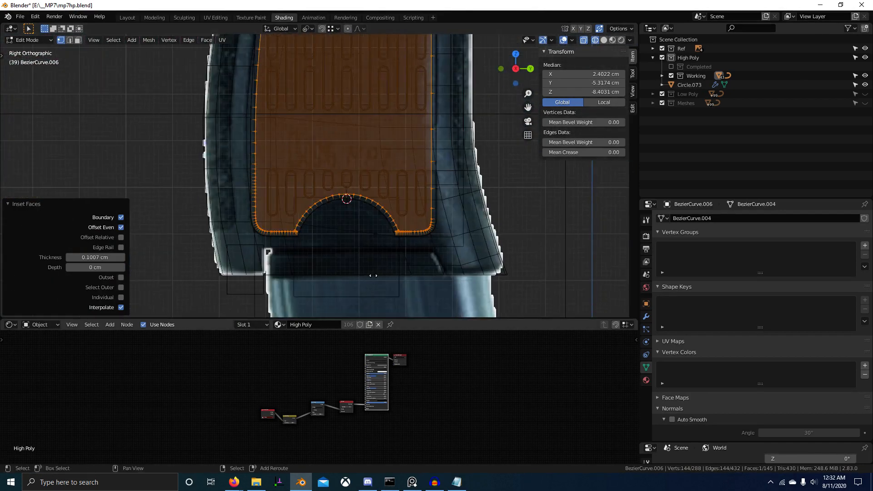
pyautogui.scroll(1, 320, 240)
pyautogui.keyDown('shift'); pyautogui.moveTo(319, 240); pyautogui.dragTo(373, 177, button='middle'); pyautogui.keyUp('shift')
pyautogui.scroll(8, 373, 177)
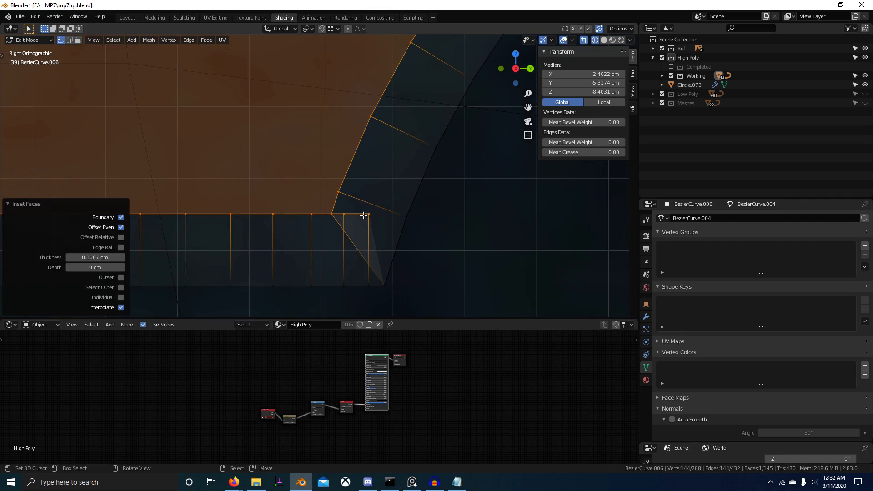
pyautogui.click(332, 213)
pyautogui.press('g')
pyautogui.click(346, 216)
pyautogui.scroll(-4, 462, 242)
pyautogui.scroll(-3, 553, 276)
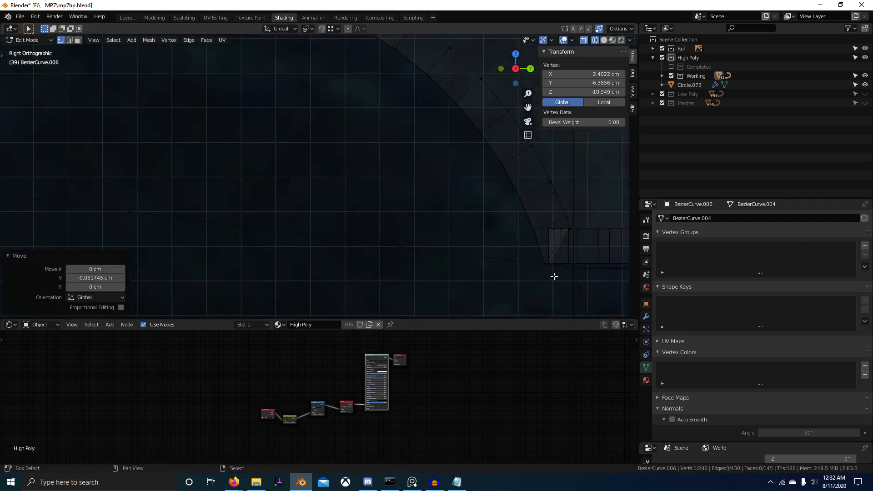
pyautogui.scroll(5, 464, 248)
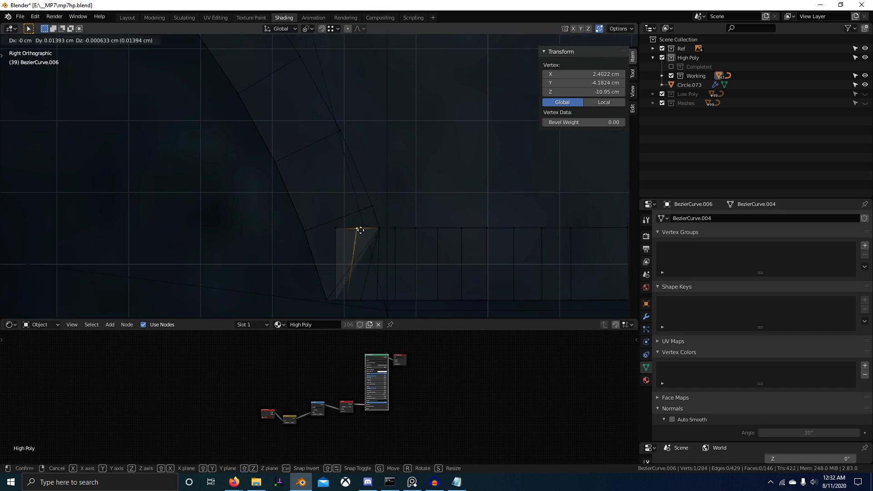
pyautogui.scroll(-2, 398, 253)
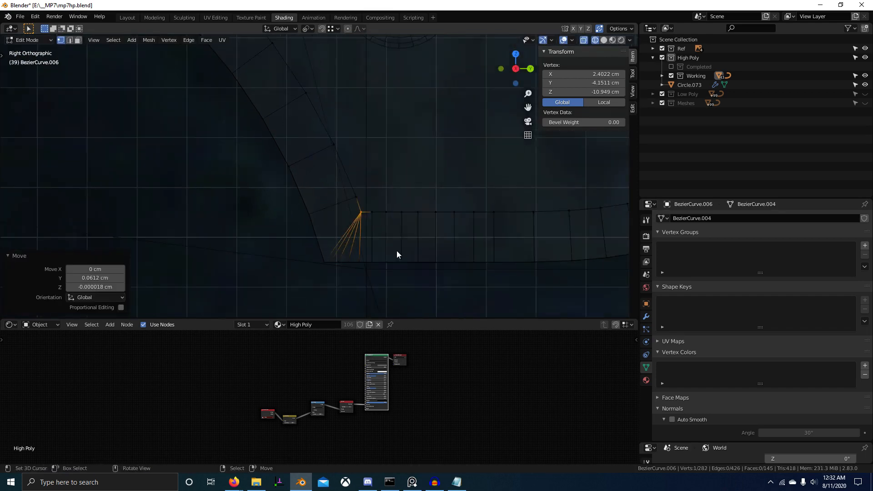
# Return to solid shading and move the whole outline mesh about 1.16 cm along X into the grip surface.
pyautogui.hotkey('shift', 'z')
pyautogui.scroll(-5, 440, 256)
pyautogui.scroll(-6, 413, 248)
pyautogui.scroll(-5, 372, 198)
pyautogui.moveTo(372, 198); pyautogui.dragTo(358, 262, button='middle')
pyautogui.press('a')
pyautogui.press('3')
pyautogui.press('g')
pyautogui.press('x')
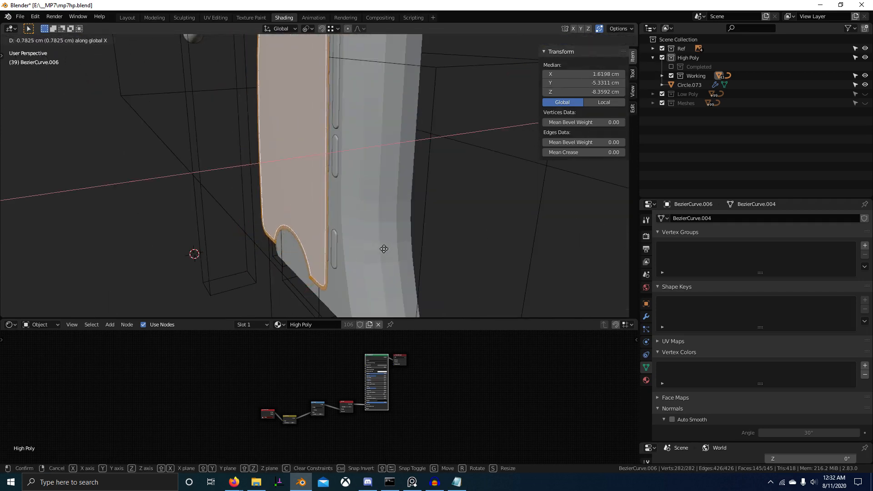
pyautogui.click(342, 208)
# Fine-tune the plate's depth along X and push its inner inset face into the grip at about X 1.21 cm.
pyautogui.moveTo(342, 207); pyautogui.dragTo(358, 239, button='middle')
pyautogui.press('x')
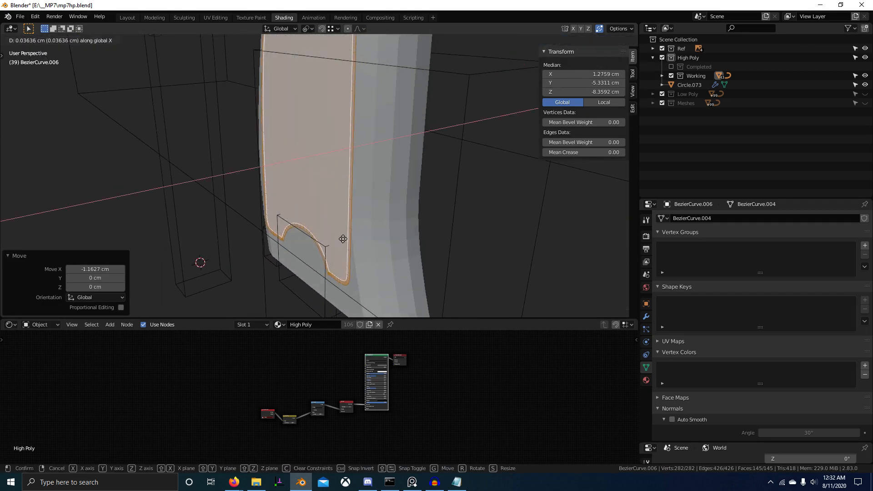
pyautogui.rightClick(348, 241)
pyautogui.press('g')
pyautogui.click(327, 196)
pyautogui.moveTo(327, 196); pyautogui.dragTo(333, 221, button='middle')
pyautogui.press('g')
pyautogui.press('x')
pyautogui.click(360, 216)
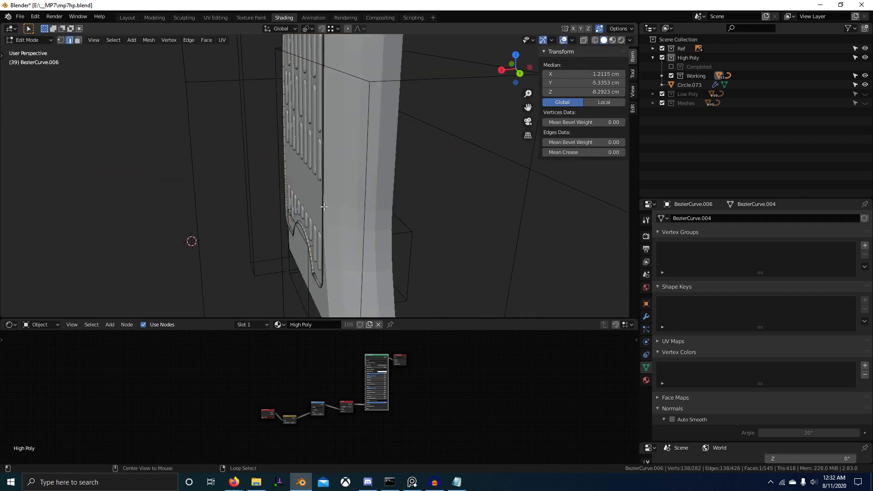
# Extrude the plate's outer outline as a capped face about 0.53 cm outward from the grip and leave mesh editing.
pyautogui.click(331, 219)
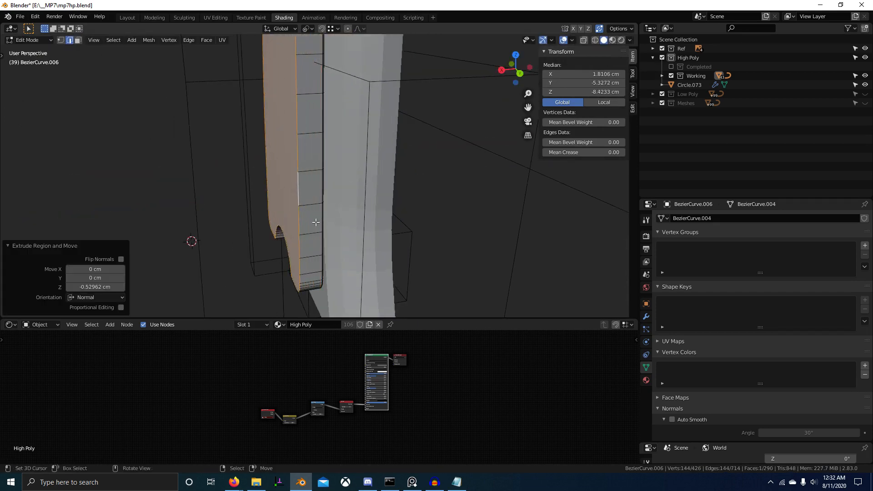
pyautogui.moveTo(330, 219); pyautogui.dragTo(292, 141, button='middle')
pyautogui.press('Tab')
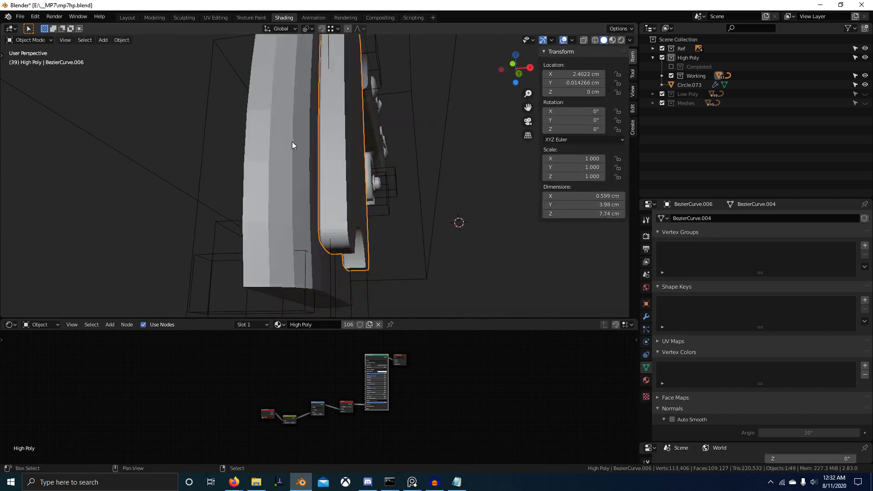
# Assign the new outline mesh as the cutter object of the grip's last Difference boolean.
pyautogui.click(332, 171)
pyautogui.click(646, 317)
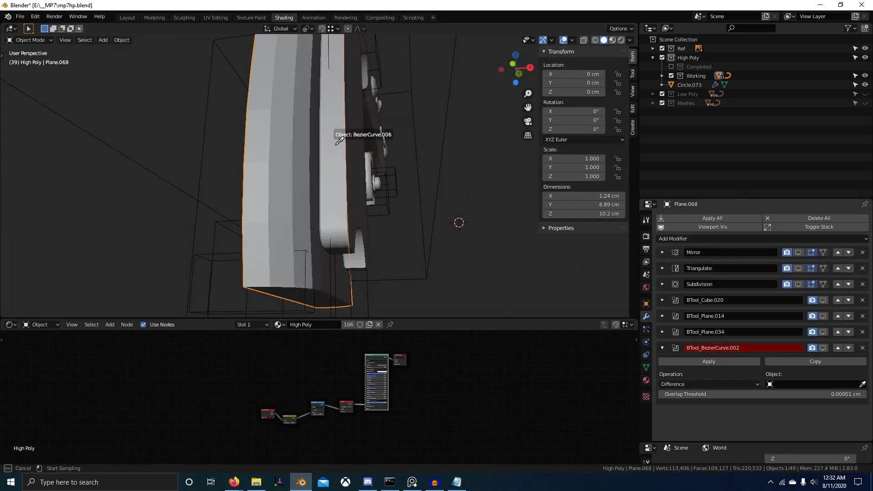
pyautogui.moveTo(459, 226); pyautogui.dragTo(395, 253, button='middle')
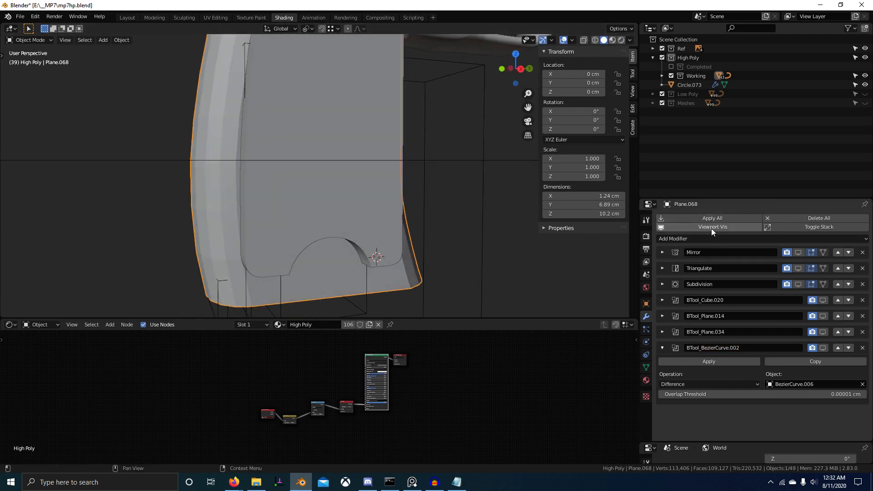
# Set the cutter mesh's viewport display to Bounds.
pyautogui.click(342, 191)
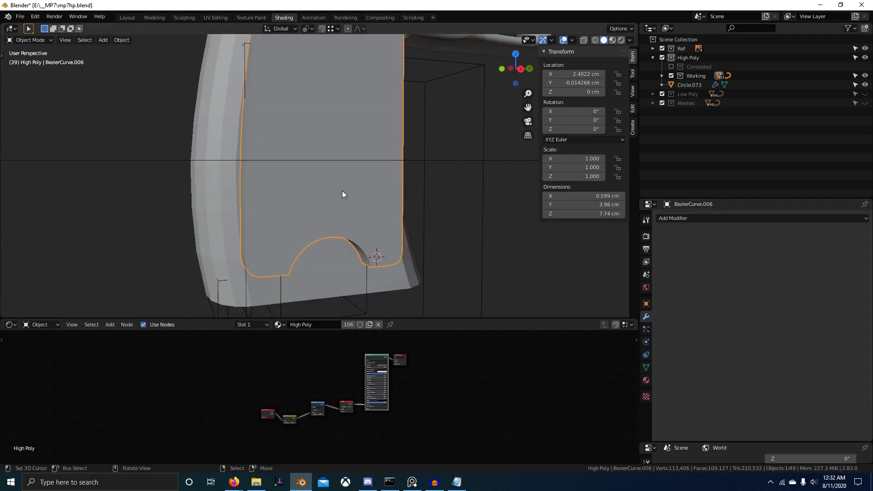
pyautogui.click(648, 306)
pyautogui.scroll(-8, 727, 395)
pyautogui.scroll(-2, 765, 362)
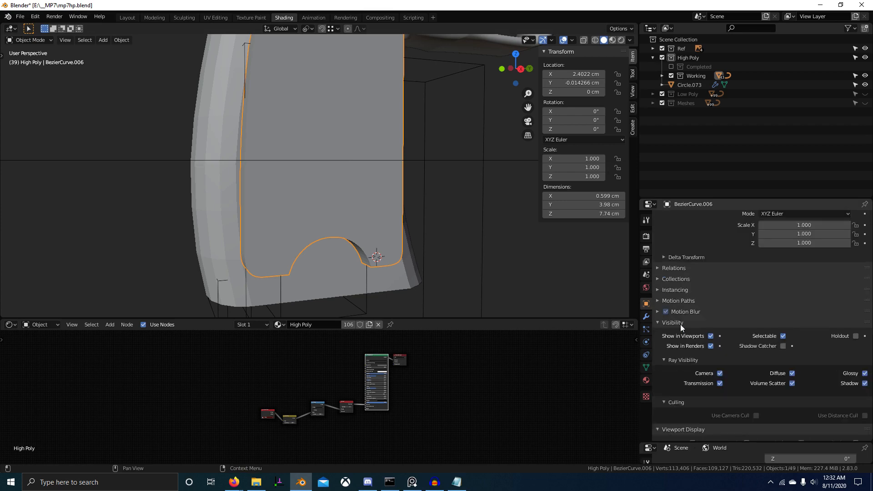
pyautogui.click(722, 412)
pyautogui.click(723, 359)
pyautogui.moveTo(391, 264); pyautogui.dragTo(324, 279, button='middle')
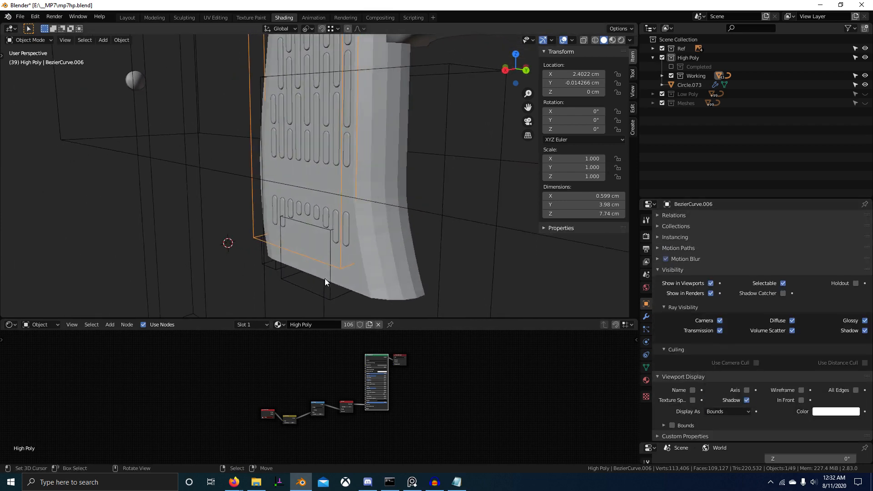
# Show all of the grip's modifiers in the viewport.
pyautogui.click(646, 316)
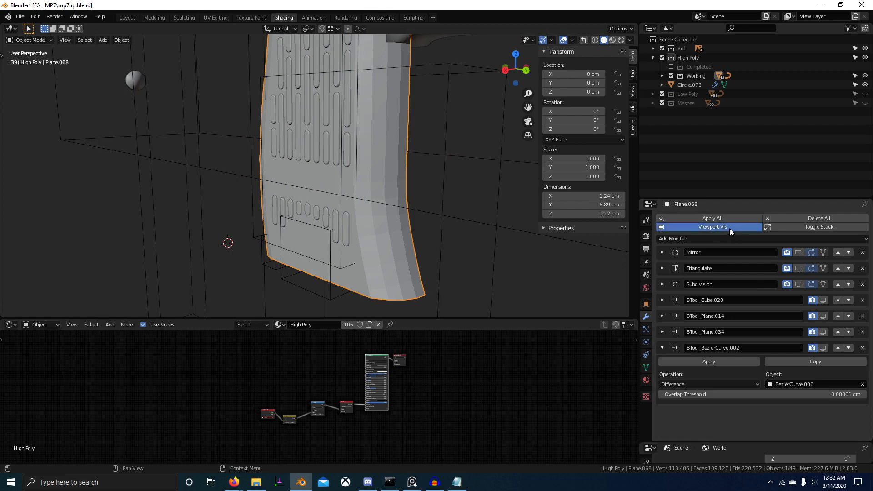
pyautogui.click(713, 227)
pyautogui.moveTo(427, 241)
pyautogui.mouseDown(button='middle')
pyautogui.moveTo(500, 248)
pyautogui.moveTo(519, 241)
pyautogui.moveTo(463, 245)
pyautogui.moveTo(438, 220)
pyautogui.moveTo(385, 220)
pyautogui.moveTo(313, 242)
pyautogui.moveTo(383, 235)
pyautogui.mouseUp(button='middle')
# Compare the cutter with the grip in a front wireframe view and hide the grip's modifiers in the viewport.
pyautogui.click(388, 177)
pyautogui.press('KP_Decimal')
pyautogui.press('Tab')
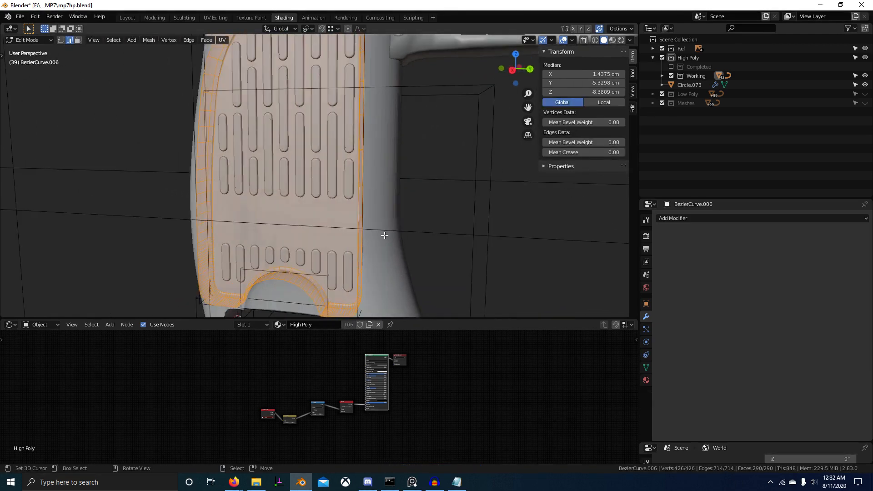
pyautogui.press('KP_1')
pyautogui.hotkey('shift', 'z')
pyautogui.scroll(4, 384, 213)
pyautogui.keyDown('shift'); pyautogui.moveTo(347, 203); pyautogui.dragTo(316, 93, button='middle'); pyautogui.keyUp('shift')
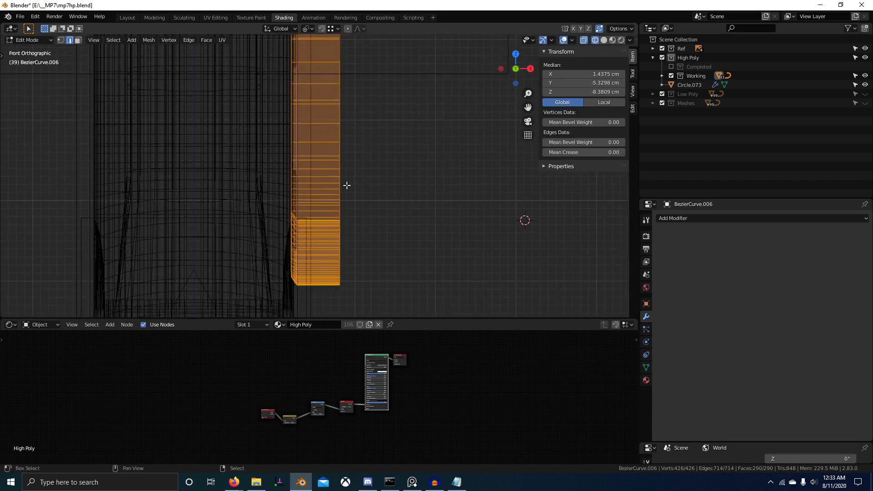
pyautogui.keyDown('shift'); pyautogui.moveTo(347, 185); pyautogui.dragTo(352, 161, button='middle'); pyautogui.keyUp('shift')
pyautogui.press('Tab')
pyautogui.rightClick(269, 120)
pyautogui.click(701, 230)
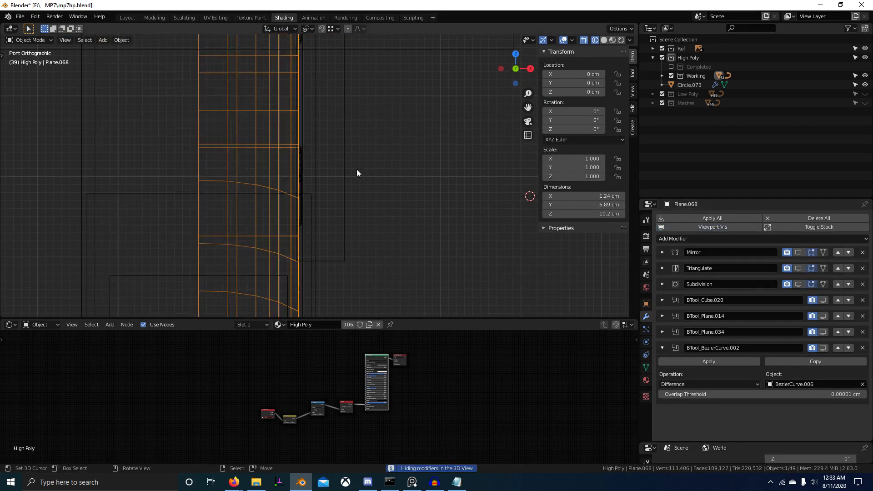
# Move the whole cutter mesh about -0.028 cm along X into the grip and return to solid shading.
pyautogui.click(349, 156)
pyautogui.press('Tab')
pyautogui.scroll(6, 374, 152)
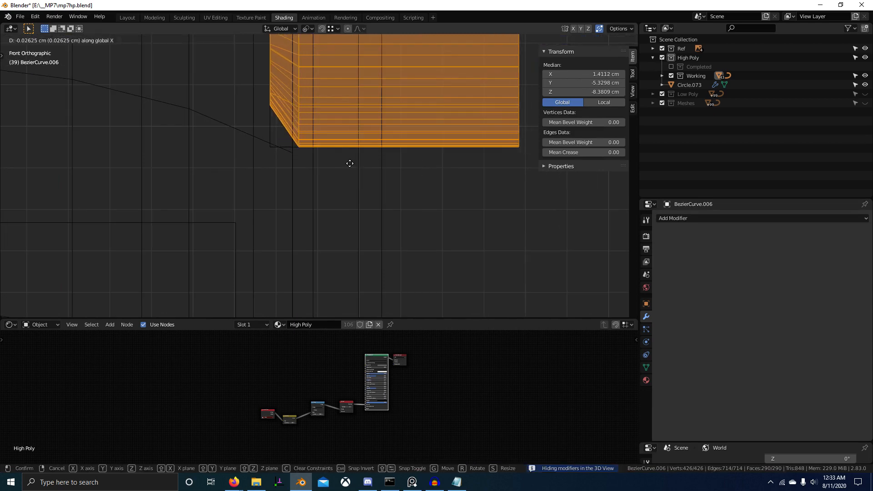
pyautogui.click(348, 163)
pyautogui.scroll(-8, 364, 165)
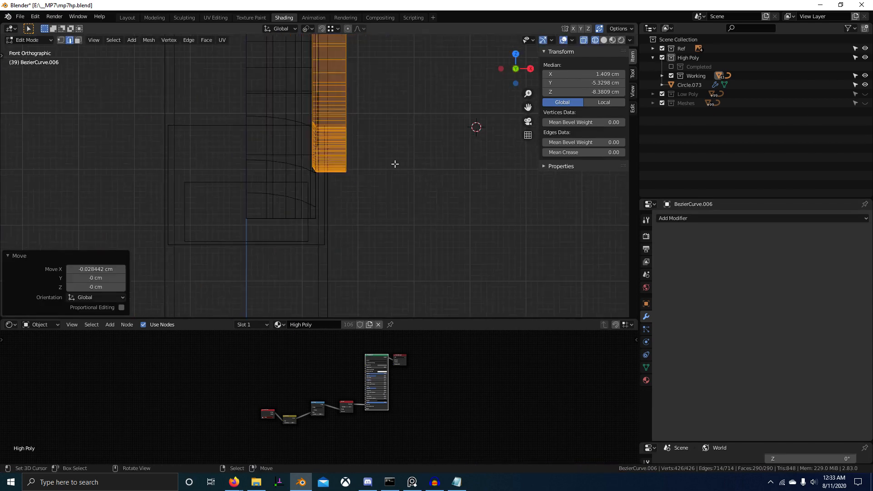
pyautogui.scroll(-4, 394, 163)
pyautogui.keyDown('shift'); pyautogui.moveTo(392, 197); pyautogui.dragTo(390, 236, button='middle'); pyautogui.keyUp('shift')
pyautogui.moveTo(476, 251); pyautogui.dragTo(390, 243, button='middle')
pyautogui.hotkey('shift', 'z')
pyautogui.press('Tab')
pyautogui.moveTo(448, 211); pyautogui.dragTo(413, 220, button='middle')
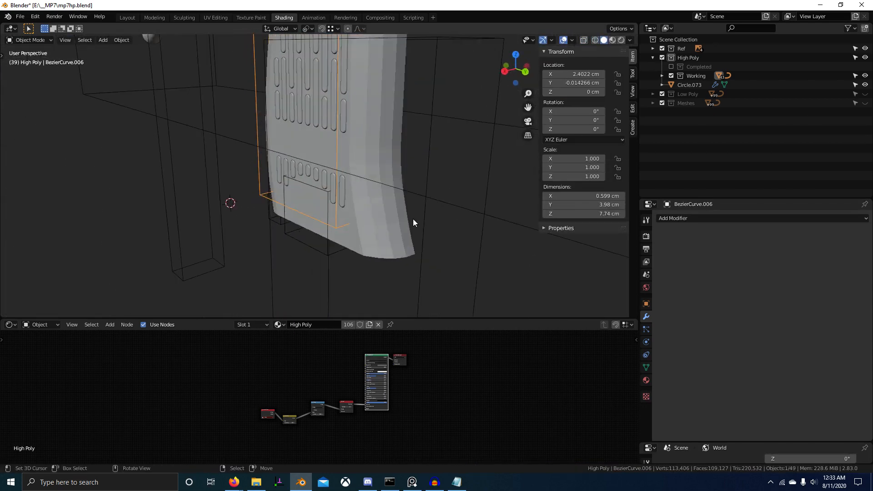
# Show the grip's modifiers in the viewport again and check the resulting recess around the slots.
pyautogui.click(409, 173)
pyautogui.click(702, 227)
pyautogui.moveTo(498, 205); pyautogui.dragTo(330, 193, button='middle')
pyautogui.click(385, 201)
pyautogui.scroll(3, 385, 201)
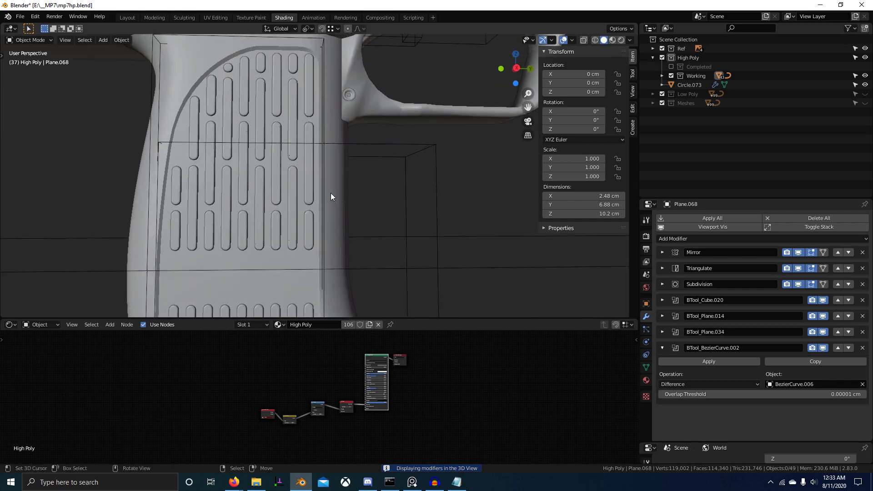
pyautogui.scroll(2, 317, 135)
pyautogui.press('Tab')
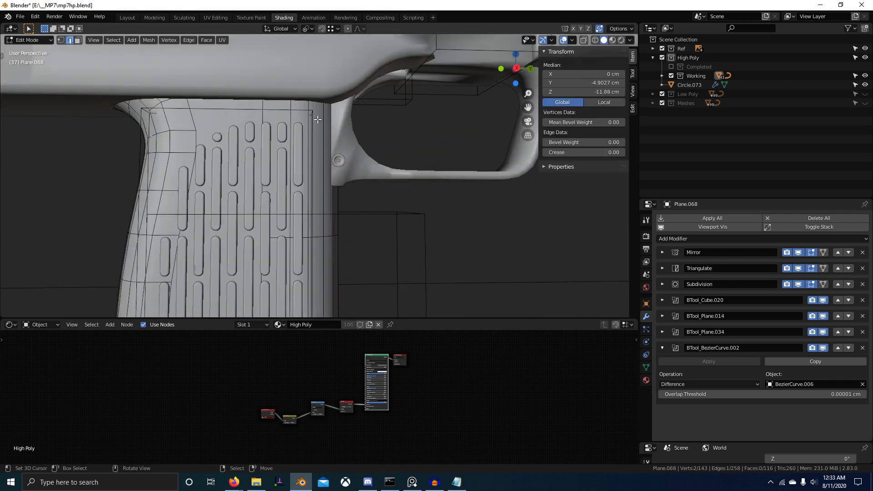
pyautogui.moveTo(315, 116); pyautogui.dragTo(363, 159, button='middle')
pyautogui.press('Tab')
# Select the cutter's inner inset face and move it deeper into the grip along X.
pyautogui.rightClick(311, 129)
pyautogui.press('Tab')
pyautogui.scroll(3, 325, 145)
pyautogui.press('3')
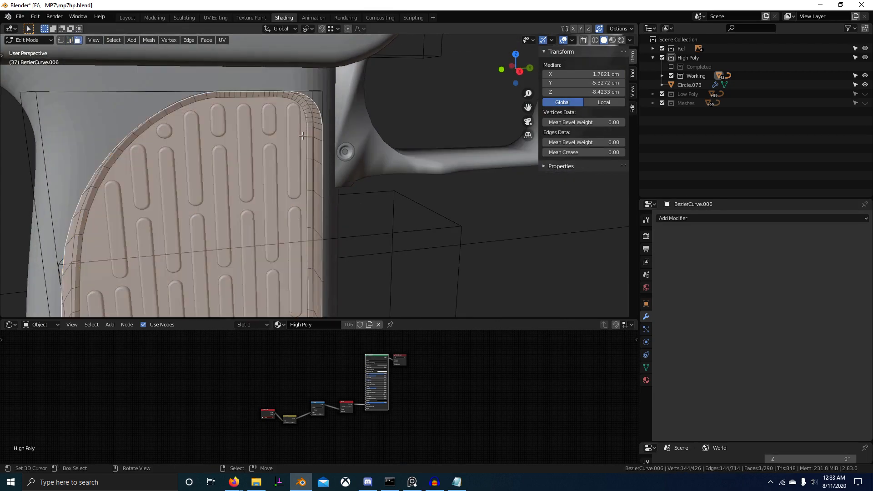
pyautogui.moveTo(303, 136); pyautogui.dragTo(318, 137, button='middle')
pyautogui.hotkey('shift', 'z')
pyautogui.hotkey('alt', 'a')
pyautogui.scroll(-5, 254, 248)
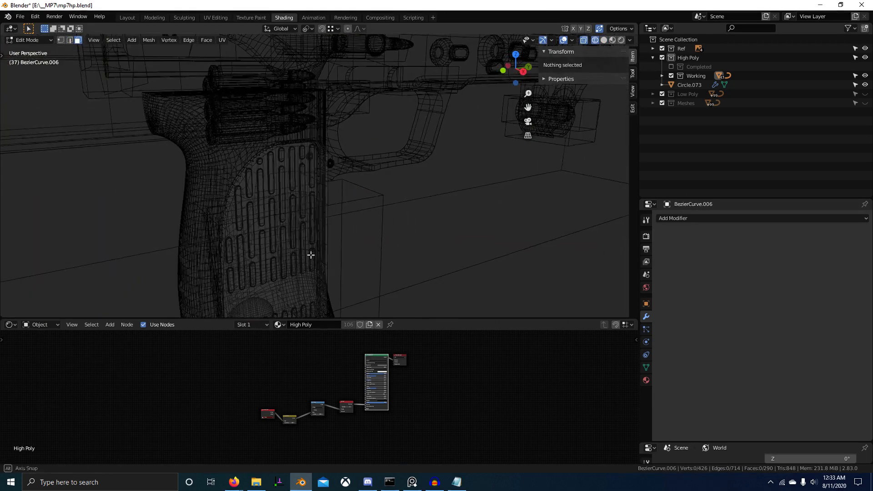
pyautogui.moveTo(311, 255); pyautogui.dragTo(382, 245, button='middle')
pyautogui.moveTo(358, 273)
pyautogui.mouseDown(button='middle')
pyautogui.moveTo(402, 273)
pyautogui.moveTo(380, 255)
pyautogui.moveTo(253, 238)
pyautogui.mouseUp(button='middle')
pyautogui.rightClick(383, 274)
pyautogui.scroll(-2, 397, 262)
pyautogui.hotkey('shift', 'z')
pyautogui.scroll(2, 380, 255)
pyautogui.hotkey('shift', 'z')
pyautogui.scroll(-1, 275, 287)
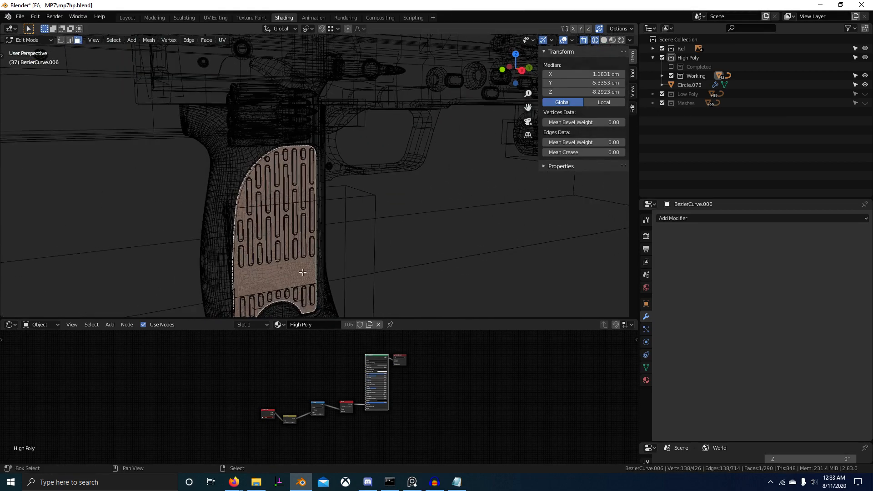
pyautogui.hotkey('shift', 'z')
pyautogui.scroll(5, 401, 257)
pyautogui.moveTo(402, 257)
pyautogui.mouseDown(button='middle')
pyautogui.moveTo(416, 265)
pyautogui.moveTo(371, 257)
pyautogui.moveTo(403, 259)
pyautogui.moveTo(386, 232)
pyautogui.moveTo(348, 241)
pyautogui.moveTo(376, 195)
pyautogui.moveTo(408, 206)
pyautogui.mouseUp(button='middle')
pyautogui.press('g')
pyautogui.press('x')
pyautogui.click(383, 245)
pyautogui.press('Tab')
pyautogui.scroll(-3, 401, 257)
pyautogui.scroll(-2, 348, 242)
# Move the slot pattern object about -0.109 cm along X onto the deepened recess floor.
pyautogui.click(347, 113)
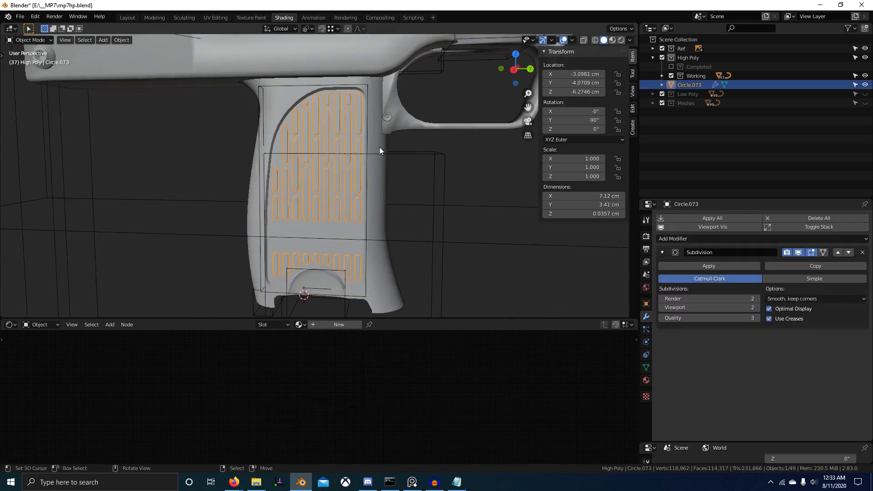
pyautogui.scroll(3, 380, 146)
pyautogui.moveTo(379, 146); pyautogui.dragTo(397, 157, button='middle')
pyautogui.press('g')
pyautogui.press('x')
pyautogui.click(304, 98)
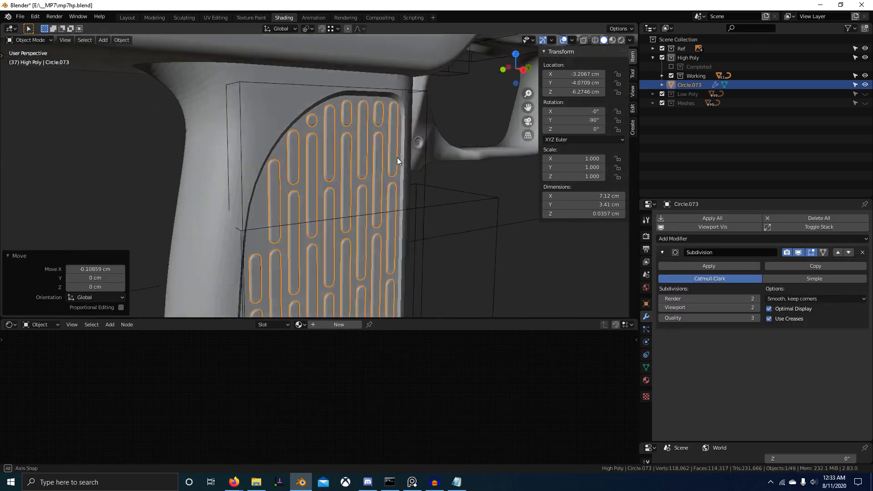
pyautogui.hotkey('alt', 'a')
pyautogui.moveTo(408, 245); pyautogui.dragTo(362, 213, button='middle')
# Select the slot pattern's open borders with Select Non Manifold and extrude them about -0.204 cm along X.
pyautogui.rightClick(342, 149)
pyautogui.press('Tab')
pyautogui.press('KP_3')
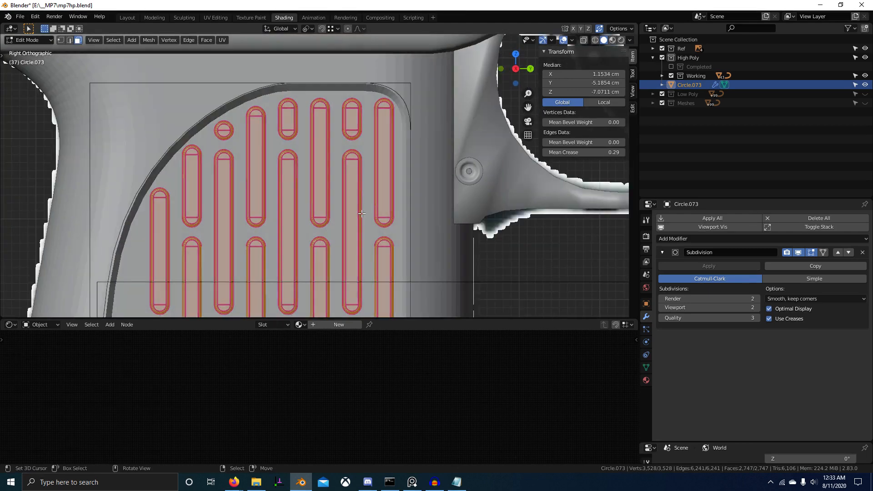
pyautogui.hotkey('alt', 'a')
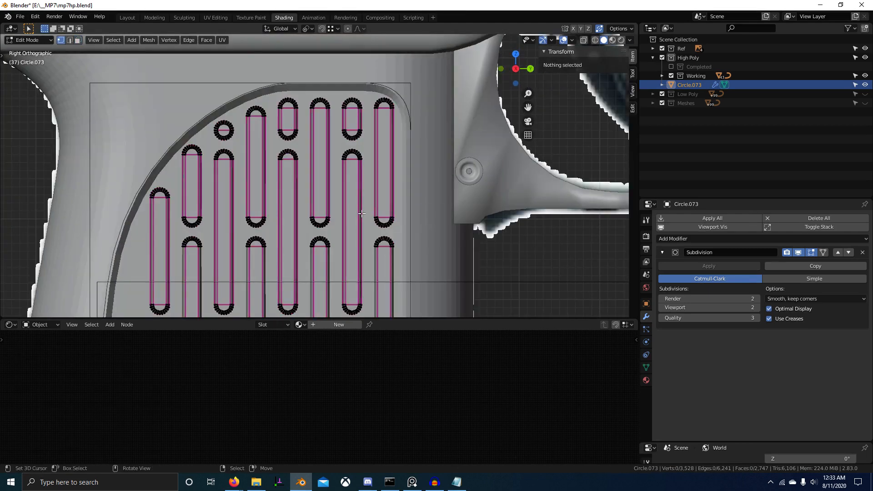
pyautogui.press('F3')
pyautogui.write('Limited Dissolve')
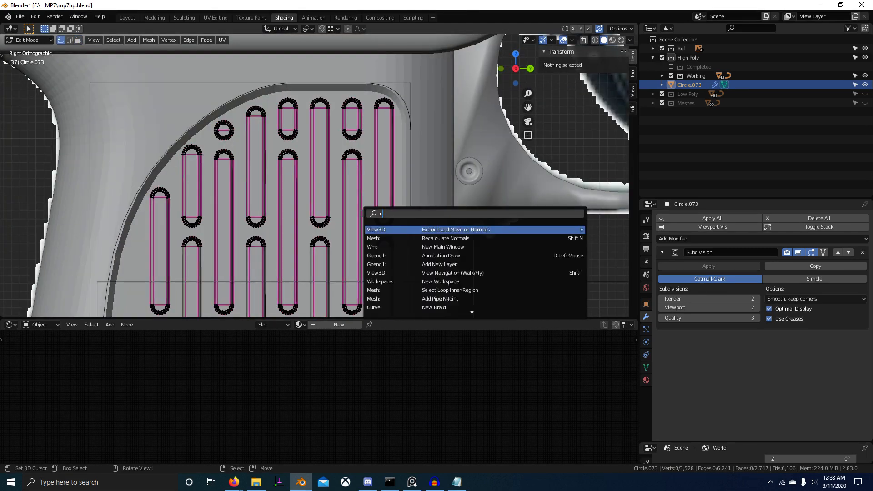
pyautogui.press('Return')
pyautogui.moveTo(361, 214); pyautogui.dragTo(428, 219, button='middle')
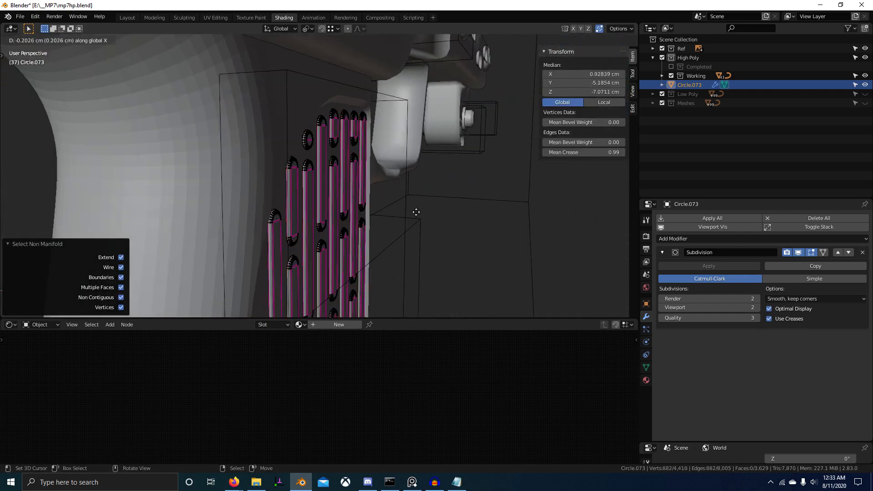
pyautogui.click(267, 202)
# Move the extruded slot borders back outward along X to shorten the walls, then leave mesh editing and deselect.
pyautogui.press('g')
pyautogui.press('x')
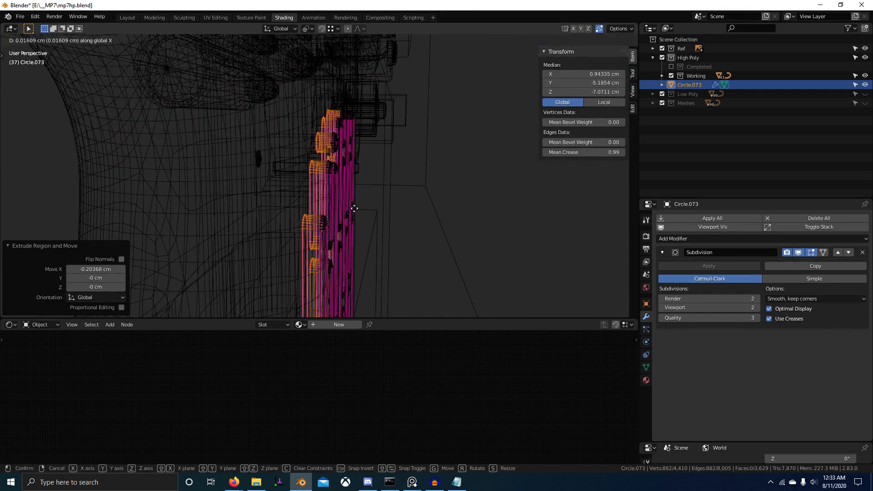
pyautogui.click(420, 188)
pyautogui.moveTo(419, 200)
pyautogui.mouseDown(button='middle')
pyautogui.moveTo(402, 236)
pyautogui.moveTo(402, 227)
pyautogui.moveTo(425, 226)
pyautogui.moveTo(417, 200)
pyautogui.moveTo(429, 217)
pyautogui.moveTo(337, 228)
pyautogui.mouseUp(button='middle')
pyautogui.press('z')
pyautogui.click(426, 226)
pyautogui.press('Tab')
pyautogui.moveTo(409, 203)
pyautogui.mouseDown(button='middle')
pyautogui.moveTo(389, 223)
pyautogui.moveTo(421, 214)
pyautogui.mouseUp(button='middle')
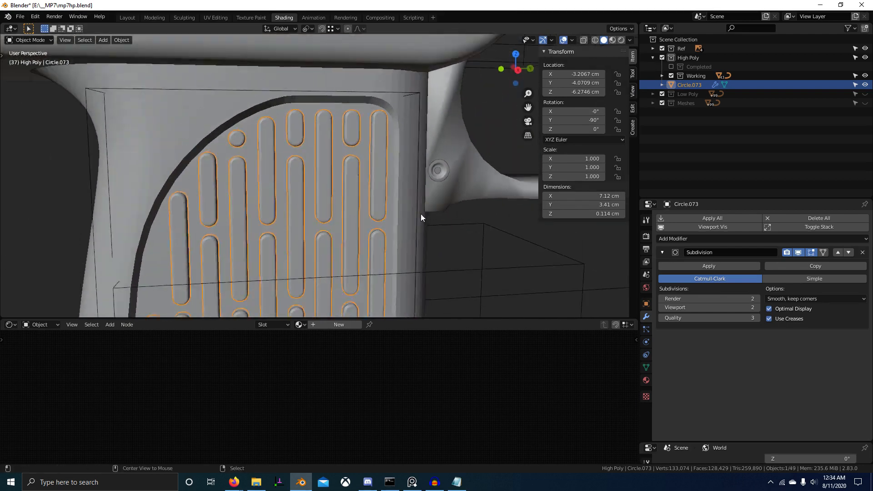
pyautogui.hotkey('alt', 'a')
pyautogui.keyDown('alt'); pyautogui.scroll(-4, 418, 223); pyautogui.keyUp('alt')
pyautogui.scroll(-6, 413, 254)
pyautogui.keyDown('shift'); pyautogui.moveTo(412, 262); pyautogui.dragTo(407, 227, button='middle'); pyautogui.keyUp('shift')
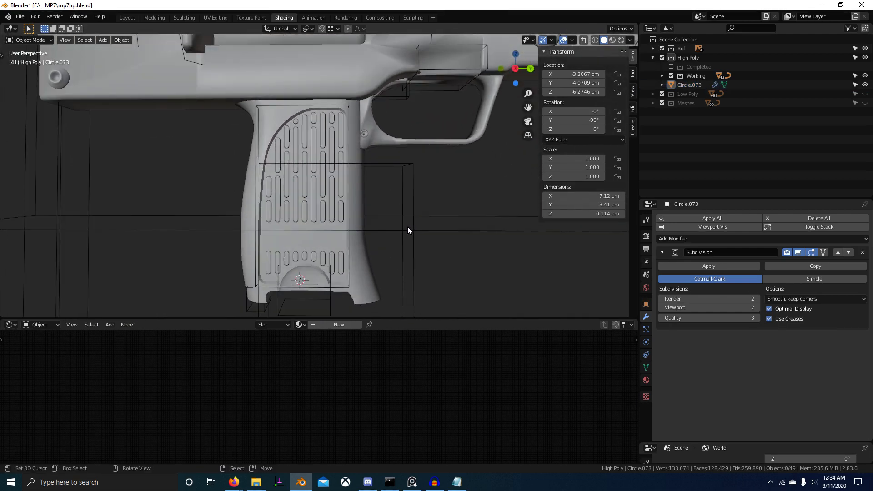
# Try a crease of 1.00 on the grip's lengthwise edge loop along the side near the trigger guard.
pyautogui.press('KP_3')
pyautogui.keyDown('shift'); pyautogui.moveTo(391, 181); pyautogui.dragTo(365, 205, button='middle'); pyautogui.keyUp('shift')
pyautogui.scroll(4, 366, 205)
pyautogui.click(321, 100)
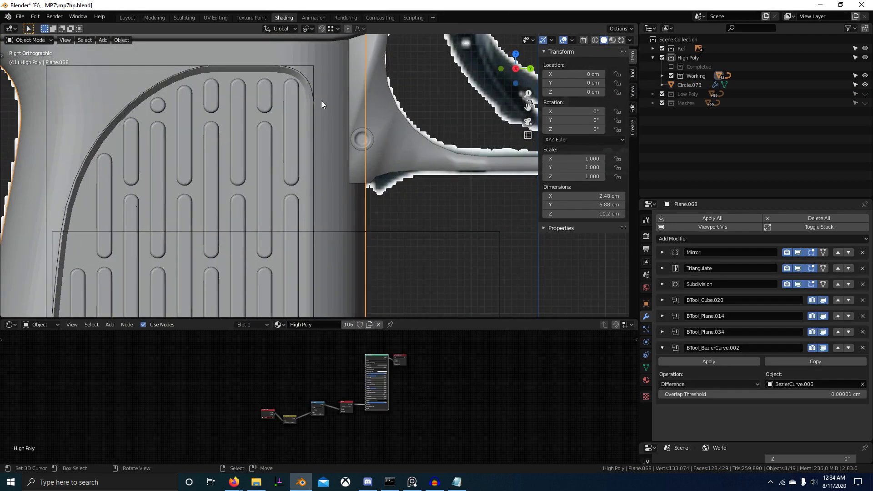
pyautogui.press('Tab')
pyautogui.scroll(-5, 342, 181)
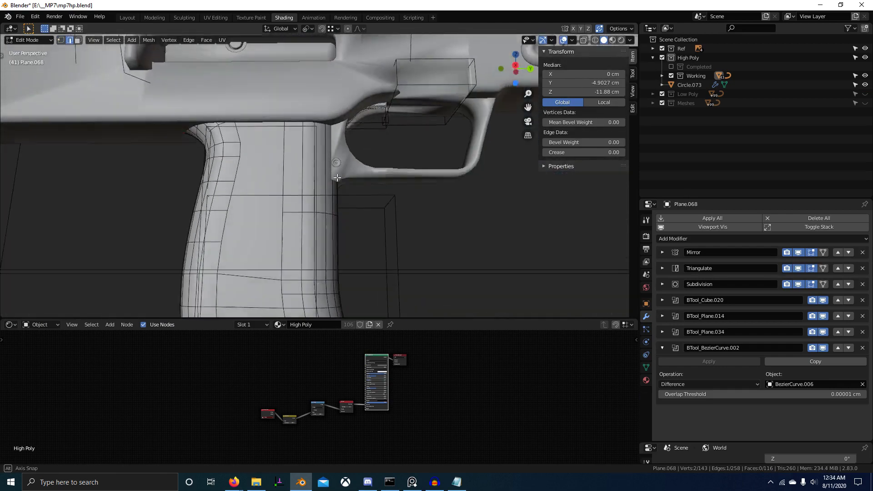
pyautogui.moveTo(342, 180); pyautogui.dragTo(310, 165, button='middle')
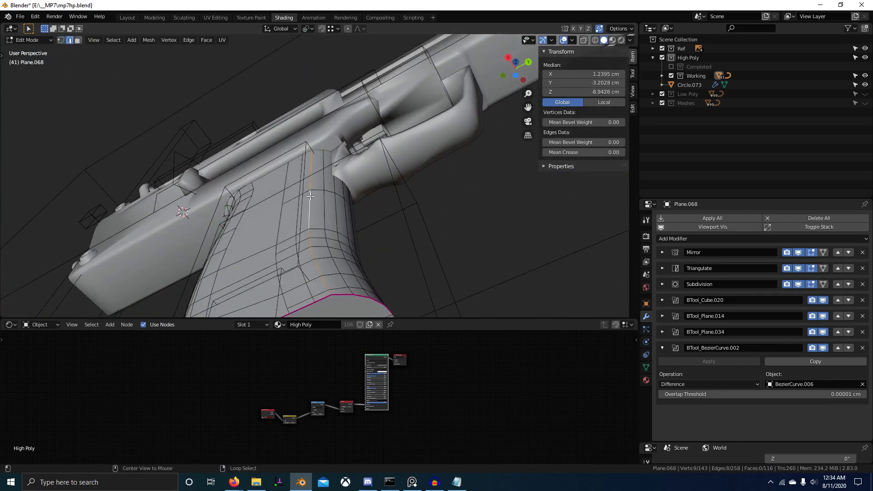
pyautogui.moveTo(310, 196); pyautogui.dragTo(380, 234, button='middle')
pyautogui.press('Return')
pyautogui.press('Tab')
# Examine the recess, slots and grip edge from the right side view against the reference.
pyautogui.scroll(2, 404, 223)
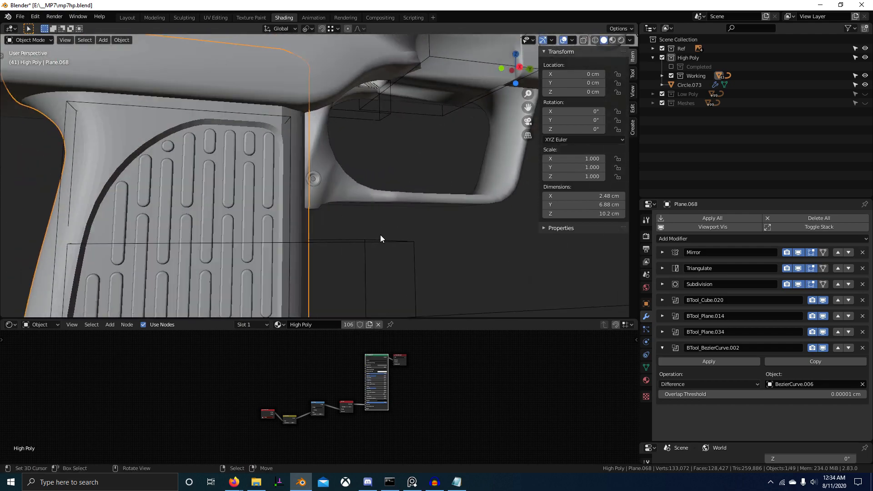
pyautogui.press('KP_3')
pyautogui.scroll(4, 297, 187)
pyautogui.keyDown('shift'); pyautogui.moveTo(273, 277); pyautogui.dragTo(386, 192, button='middle'); pyautogui.keyUp('shift')
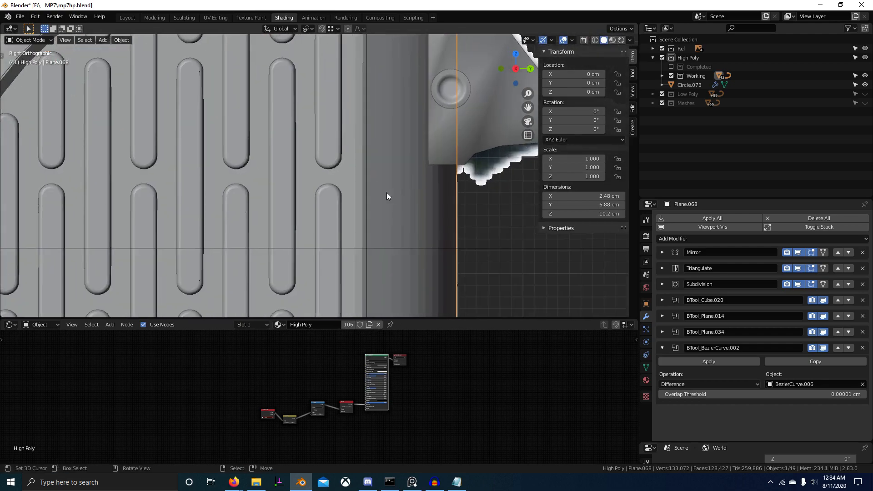
pyautogui.scroll(-6, 385, 190)
pyautogui.moveTo(325, 285)
pyautogui.keyDown('shift'); pyautogui.mouseDown(button='middle')
pyautogui.moveTo(341, 232)
pyautogui.moveTo(345, 168)
pyautogui.moveTo(373, 227)
pyautogui.mouseUp(button='middle'); pyautogui.keyUp('shift')
pyautogui.press('z')
pyautogui.scroll(2, 352, 182)
pyautogui.press('z')
pyautogui.keyDown('shift'); pyautogui.moveTo(431, 217); pyautogui.dragTo(406, 274, button='middle'); pyautogui.keyUp('shift')
pyautogui.scroll(-2, 406, 228)
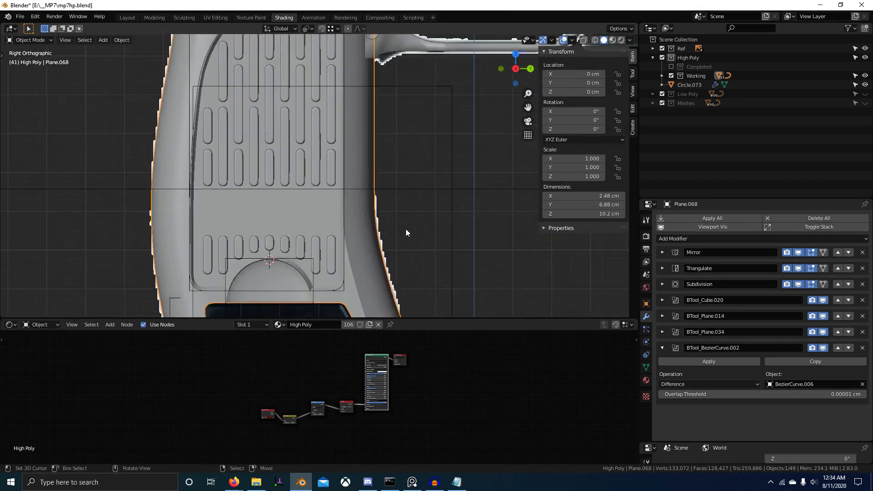
# Remove the crease from the grip's lengthwise edge loop near the trigger guard.
pyautogui.keyDown('shift'); pyautogui.moveTo(388, 144); pyautogui.dragTo(359, 220, button='middle'); pyautogui.keyUp('shift')
pyautogui.moveTo(349, 176); pyautogui.dragTo(331, 168, button='middle')
pyautogui.press('Tab')
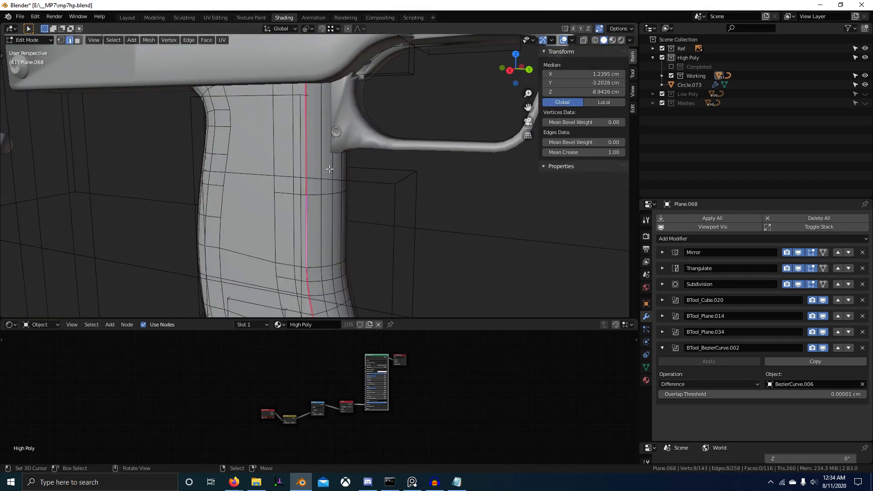
pyautogui.click(329, 168)
pyautogui.press('Tab')
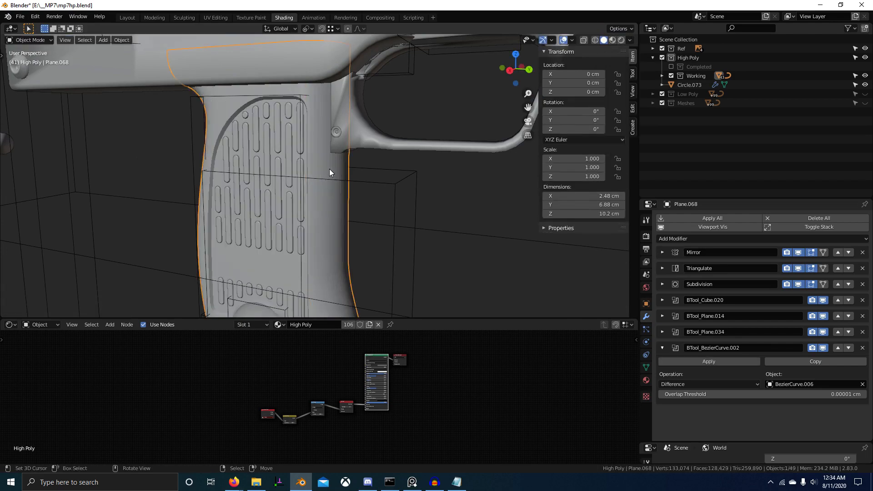
# Select the grip's slot pattern together with the side recess outline cutter and try moving both along Y.
pyautogui.click(300, 108)
pyautogui.click(300, 120)
pyautogui.scroll(5, 334, 136)
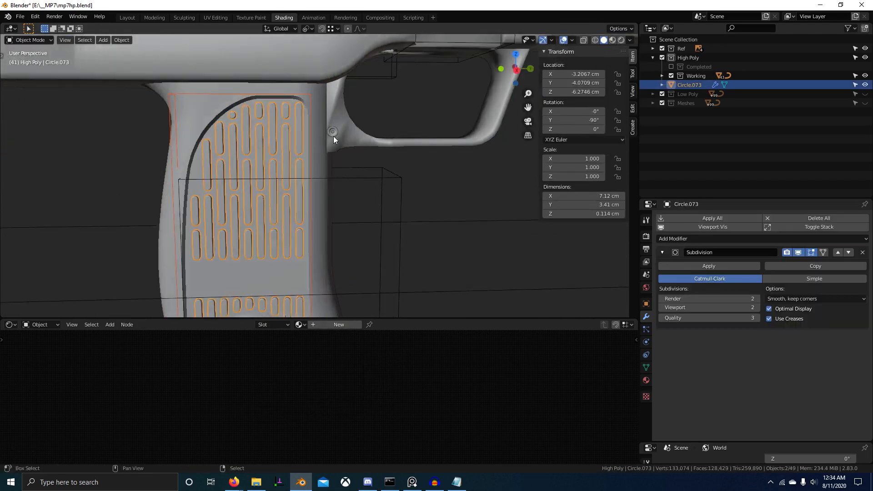
pyautogui.keyDown('shift'); pyautogui.moveTo(395, 162); pyautogui.dragTo(401, 196, button='middle'); pyautogui.keyUp('shift')
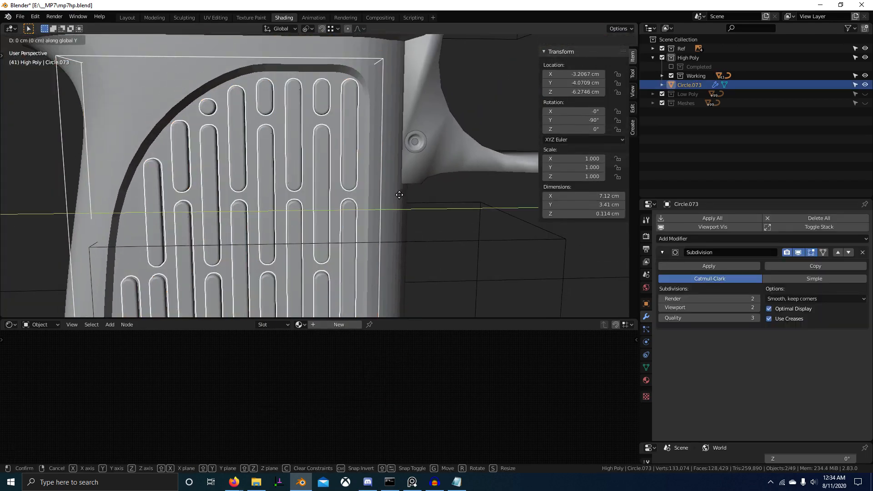
pyautogui.rightClick(358, 248)
pyautogui.scroll(-2, 358, 248)
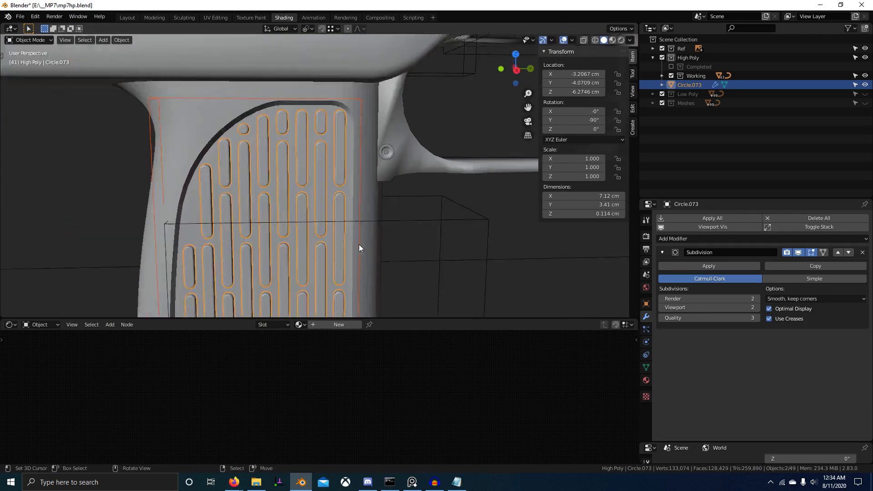
pyautogui.scroll(-4, 388, 214)
pyautogui.press('g')
pyautogui.rightClick(350, 218)
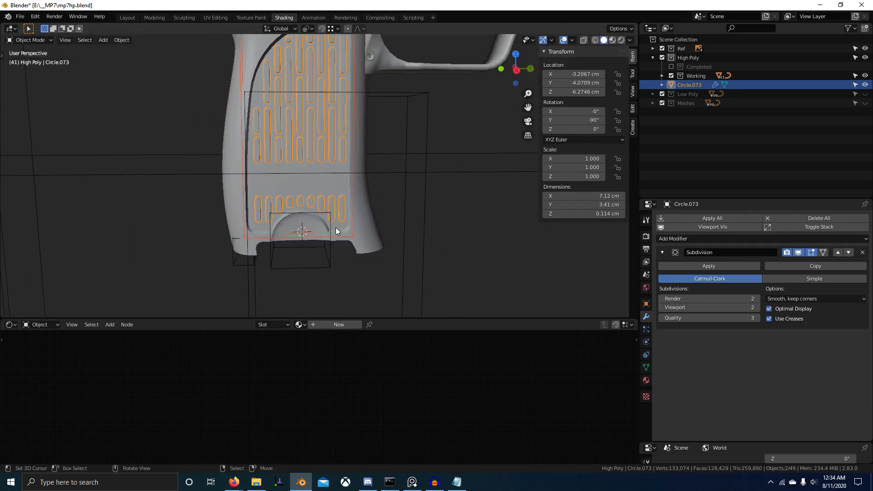
# Add the half-round cutter at the grip's lower edge to the selection and try moving all three objects along Y.
pyautogui.keyDown('shift'); pyautogui.click(331, 218); pyautogui.keyUp('shift')
pyautogui.scroll(4, 373, 209)
pyautogui.moveTo(378, 208); pyautogui.dragTo(380, 202, button='middle')
pyautogui.press('g')
pyautogui.press('y')
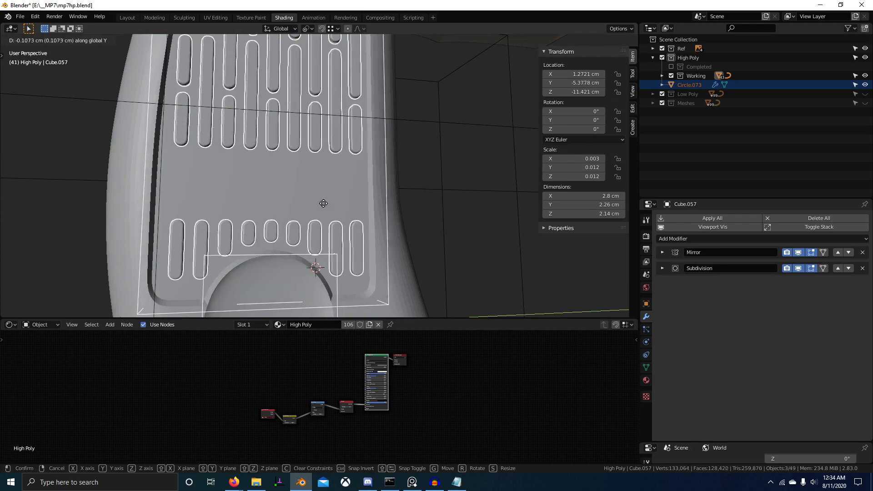
pyautogui.rightClick(318, 204)
pyautogui.scroll(-1, 319, 205)
pyautogui.moveTo(324, 209); pyautogui.dragTo(364, 194, button='middle')
pyautogui.press('g')
pyautogui.press('y')
pyautogui.click(329, 194)
# Align the slots, recess outline and half-round cutter with the left-view reference along Y, placing the half-round cutter at Y -5.3534 cm.
pyautogui.press('KP_3')
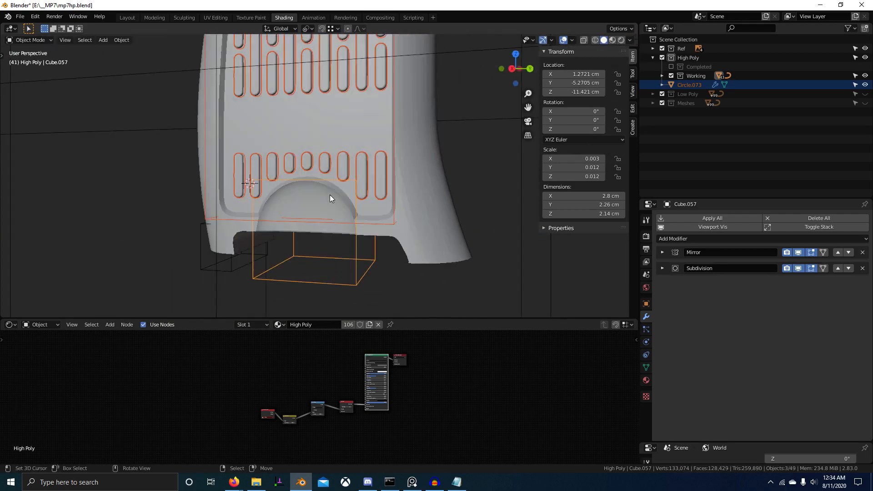
pyautogui.hotkey('shift', 'z')
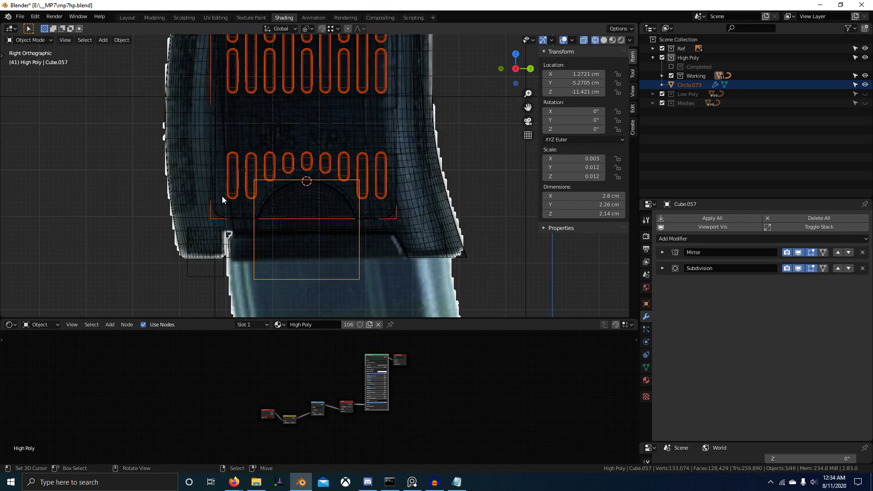
pyautogui.press('ctrl+KP_3')
pyautogui.press('g')
pyautogui.press('y')
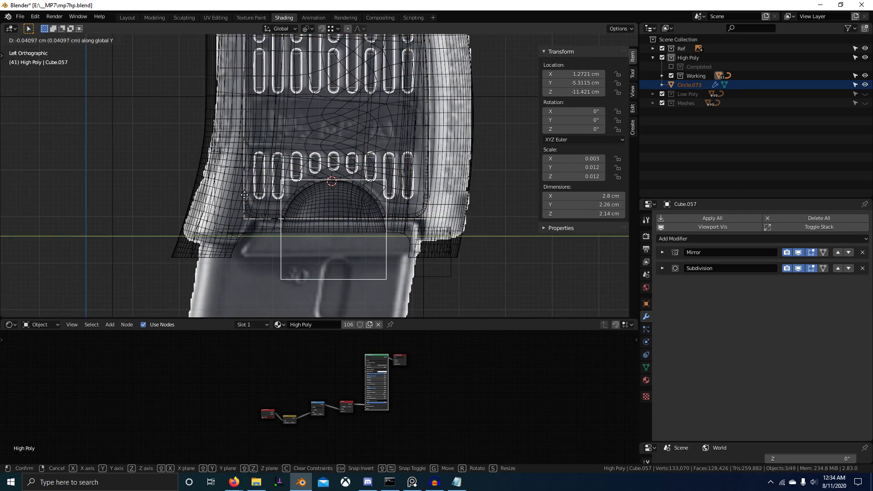
pyautogui.click(258, 194)
pyautogui.hotkey('shift', 'z')
pyautogui.moveTo(388, 217)
pyautogui.mouseDown(button='middle')
pyautogui.moveTo(396, 313)
pyautogui.moveTo(250, 296)
pyautogui.moveTo(361, 268)
pyautogui.moveTo(377, 254)
pyautogui.moveTo(368, 203)
pyautogui.mouseUp(button='middle')
# In the half-round cutter's mesh, connect the two outer corner vertices at the arch base with an edge and pivot on the active element.
pyautogui.hotkey('alt', 'a')
pyautogui.moveTo(356, 239); pyautogui.dragTo(342, 216, button='middle')
pyautogui.click(337, 169)
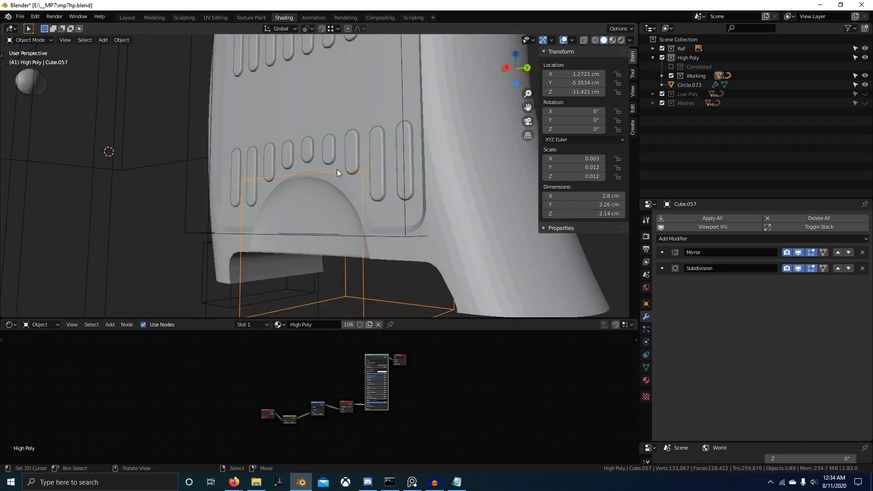
pyautogui.moveTo(337, 169); pyautogui.dragTo(419, 239, button='middle')
pyautogui.press('Tab')
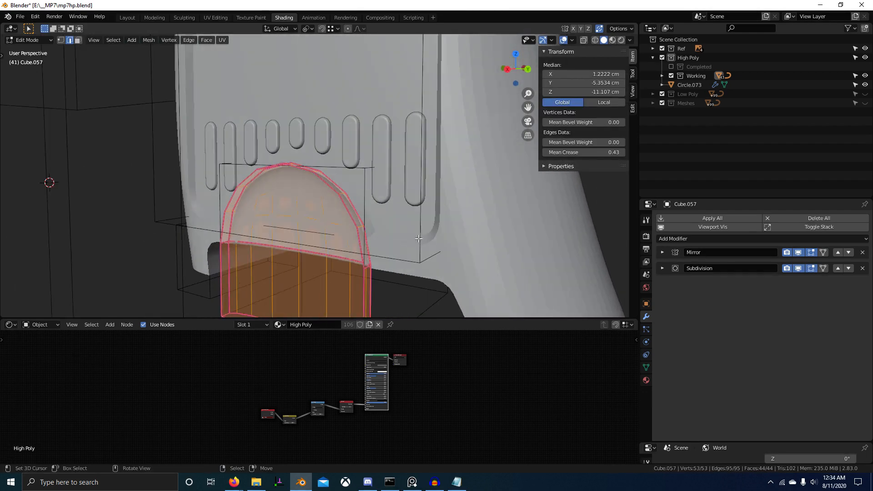
pyautogui.moveTo(373, 270); pyautogui.dragTo(334, 272, button='middle')
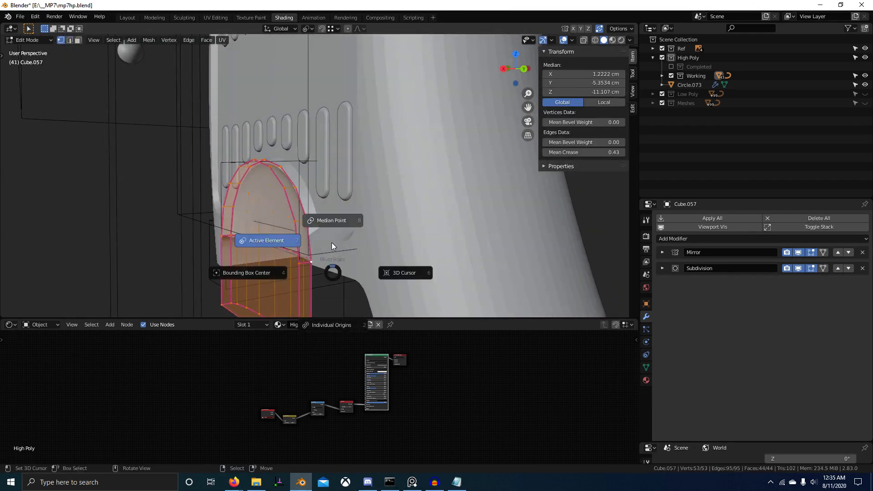
pyautogui.moveTo(229, 242); pyautogui.dragTo(361, 270, button='middle')
pyautogui.click(301, 269)
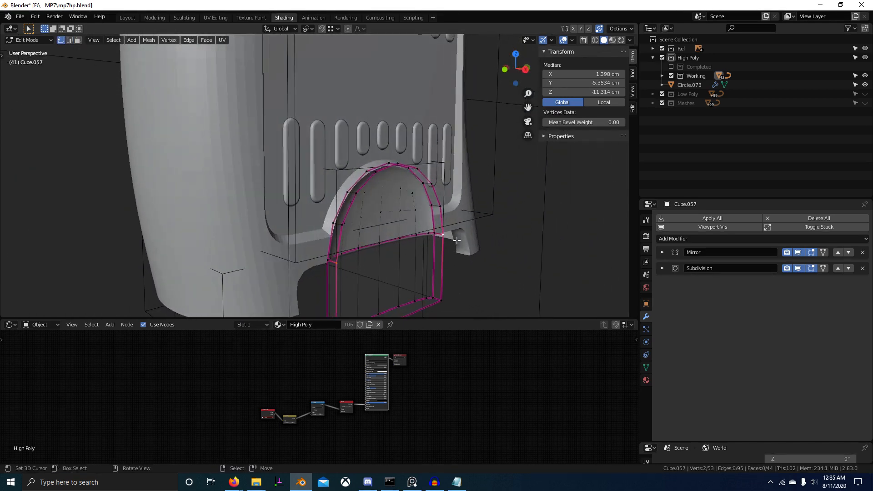
pyautogui.moveTo(401, 249); pyautogui.dragTo(414, 252, button='middle')
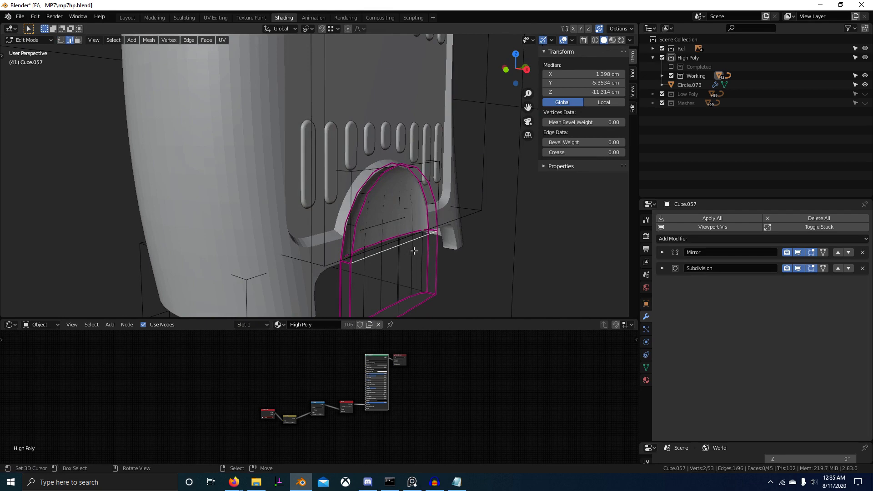
pyautogui.moveTo(498, 238); pyautogui.dragTo(524, 243, button='middle')
# Scale the whole half-round cutter mesh down about the new edge to 2.05 cm in Y and 1.94 cm in Z, then leave mesh editing.
pyautogui.press('s')
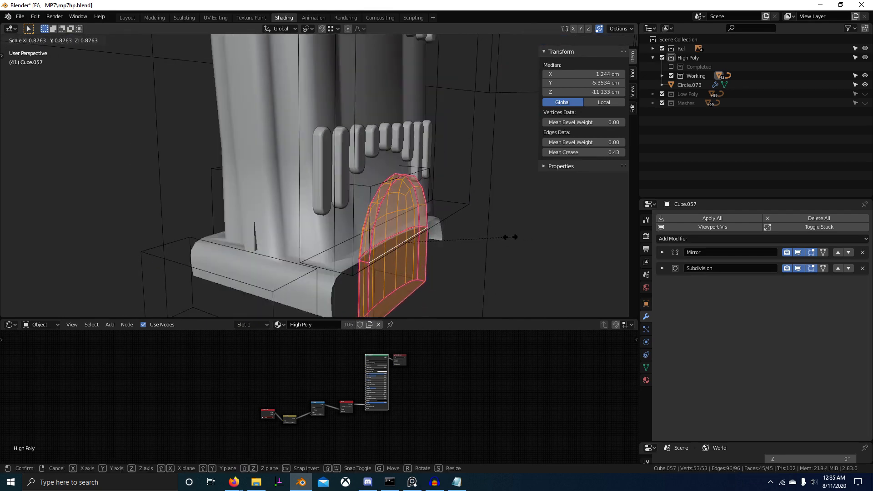
pyautogui.click(509, 237)
pyautogui.moveTo(510, 237); pyautogui.dragTo(478, 231, button='middle')
pyautogui.scroll(2, 417, 224)
pyautogui.press('Tab')
pyautogui.scroll(-5, 344, 242)
pyautogui.hotkey('alt', 'a')
# Check the smaller half-round cutout from the right side view and try moving the cutter's mesh along X.
pyautogui.moveTo(344, 242); pyautogui.dragTo(389, 246, button='middle')
pyautogui.press('KP_1')
pyautogui.press('KP_3')
pyautogui.scroll(5, 433, 198)
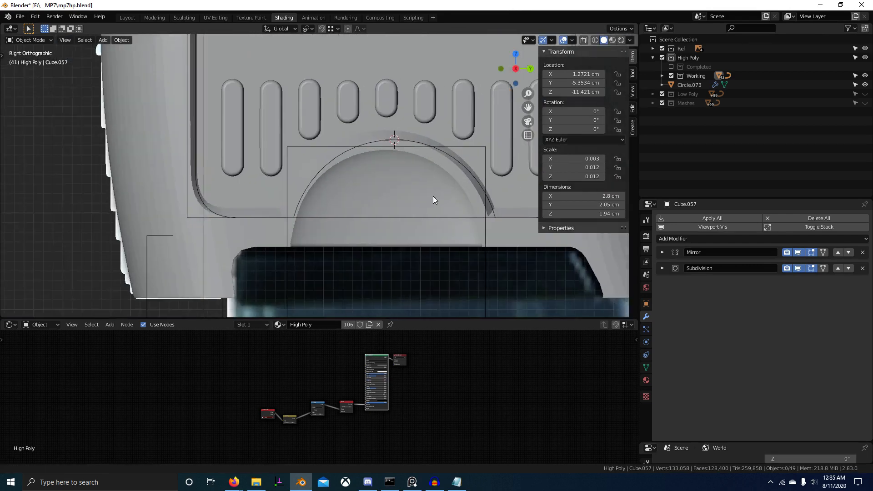
pyautogui.press('Tab')
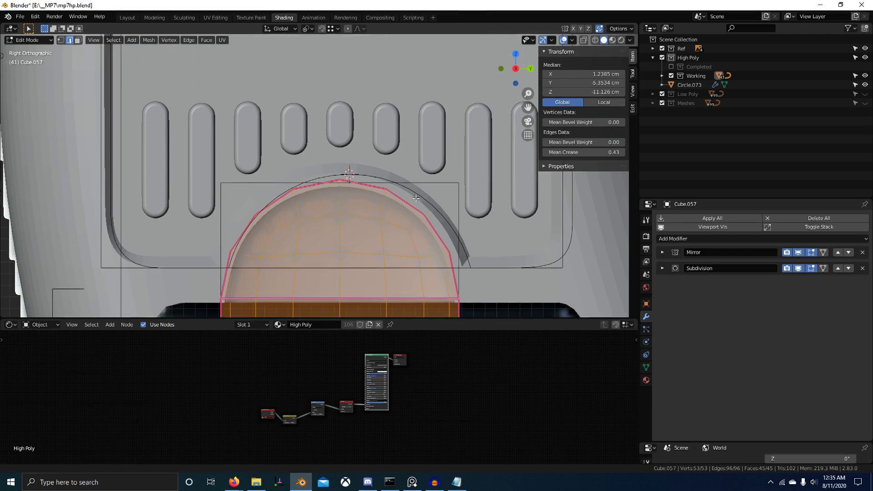
pyautogui.scroll(6, 355, 170)
pyautogui.press('g')
pyautogui.press('x')
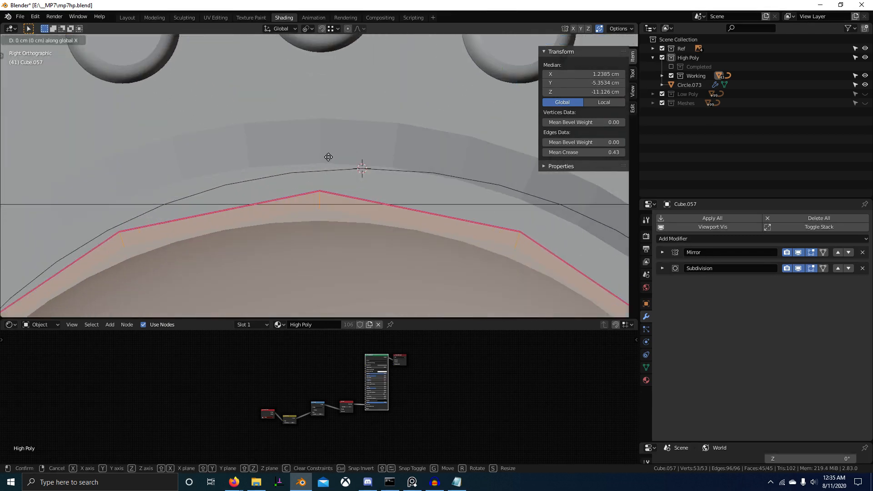
pyautogui.click(332, 157)
pyautogui.scroll(-5, 364, 182)
pyautogui.press('Tab')
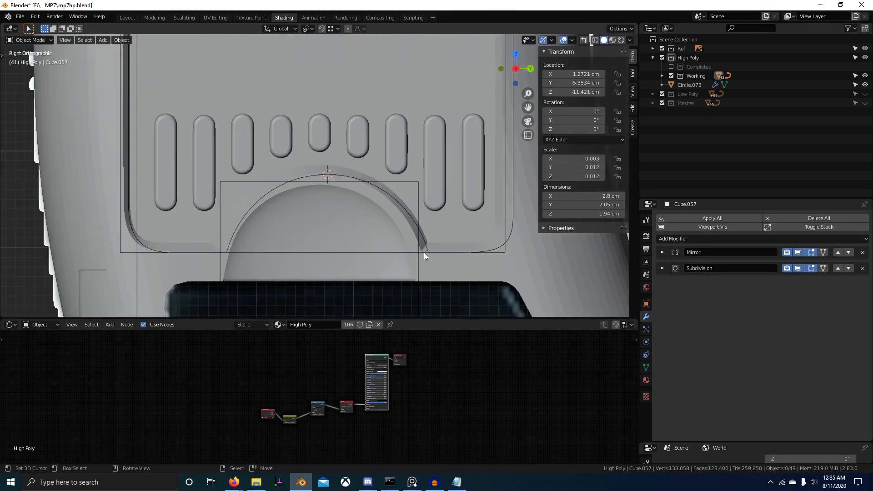
# Snap the 3D cursor to the midpoint between the two outer corner vertices at the half-round cutter's arch base.
pyautogui.moveTo(424, 224); pyautogui.dragTo(344, 269, button='middle')
pyautogui.press('Tab')
pyautogui.press('Tab')
pyautogui.press('Tab')
pyautogui.click(343, 269)
pyautogui.moveTo(381, 245); pyautogui.dragTo(392, 250, button='middle')
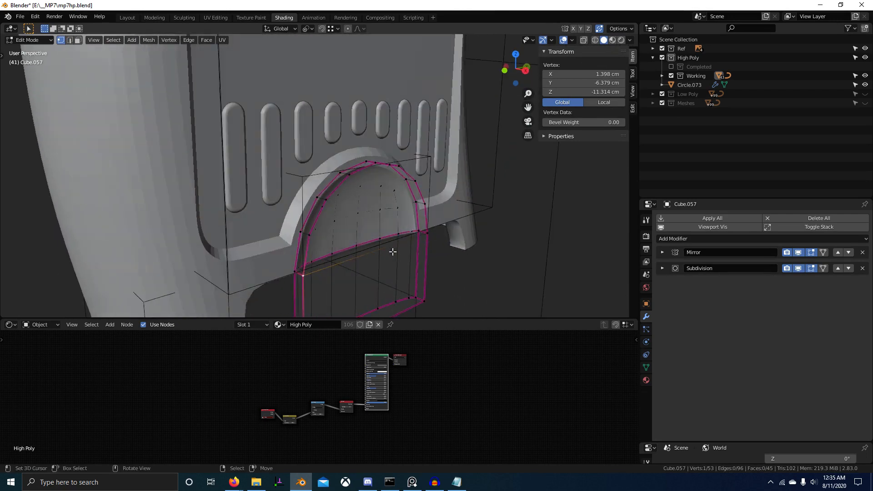
pyautogui.hotkey('shift', 's')
pyautogui.scroll(-4, 454, 267)
pyautogui.press('Tab')
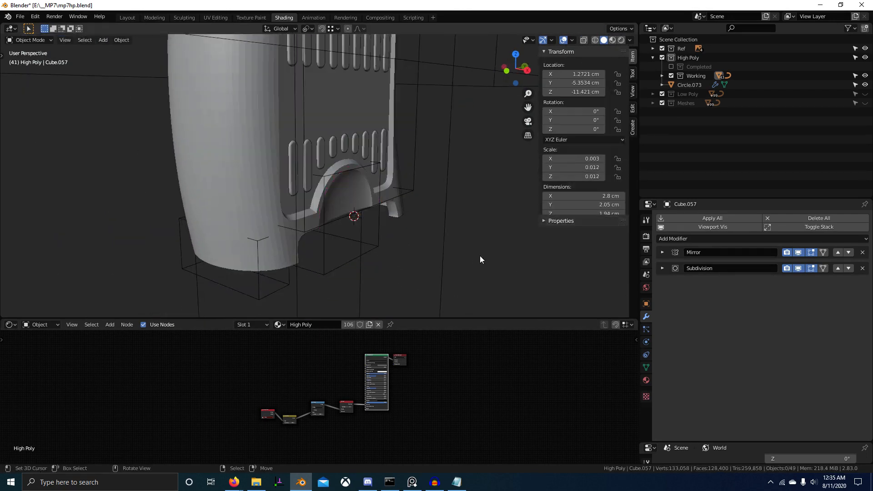
# Add a cube at the 3D cursor and give it a level 4 Subdivision modifier.
pyautogui.moveTo(479, 256); pyautogui.dragTo(414, 217, button='middle')
pyautogui.hotkey('shift', 'a')
pyautogui.moveTo(412, 216)
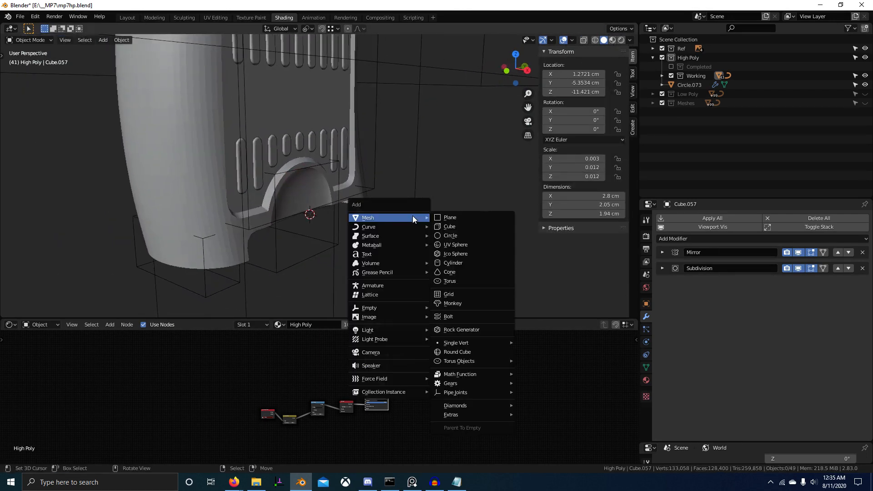
pyautogui.click(463, 225)
pyautogui.scroll(-7, 400, 237)
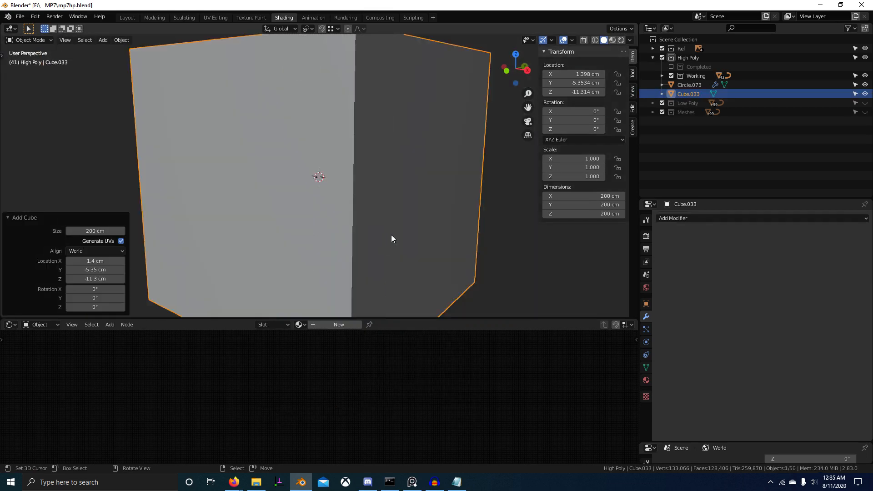
pyautogui.hotkey('ctrl', '4')
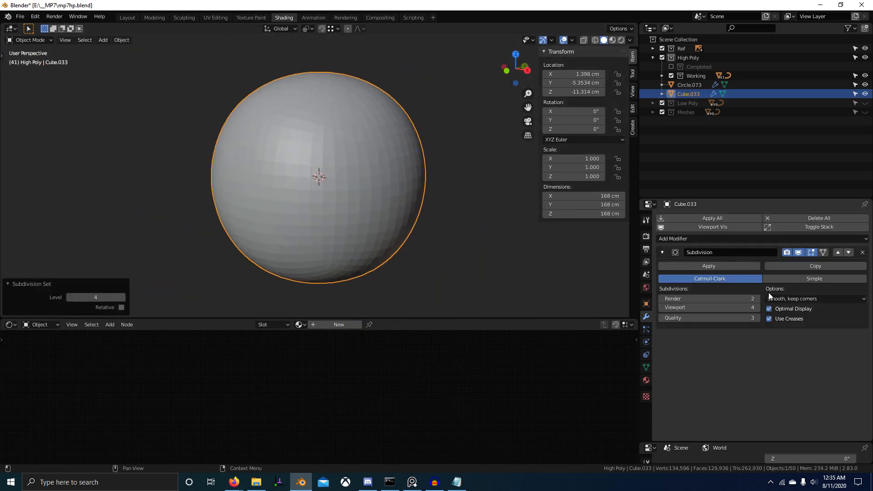
# Add a Sphere-type Cast modifier with factor 1.00 to the cube and raise its Subdivision viewport level to 5.
pyautogui.click(725, 240)
pyautogui.click(725, 241)
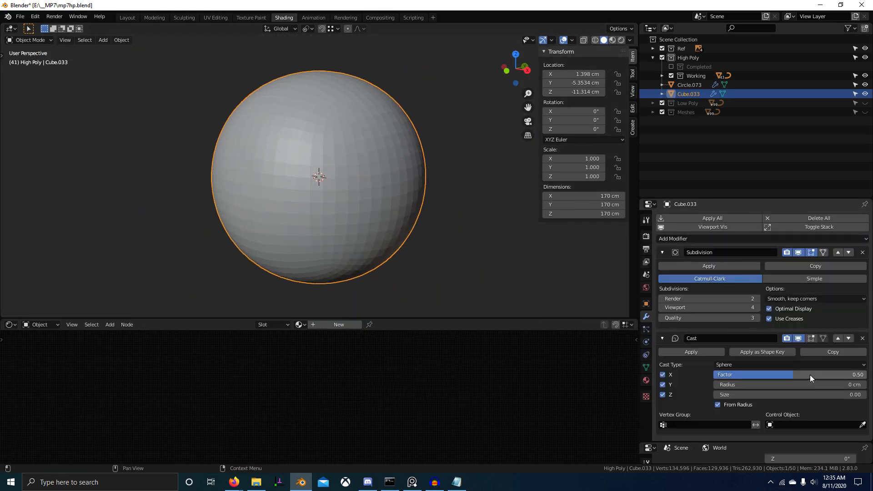
pyautogui.scroll(2, 409, 232)
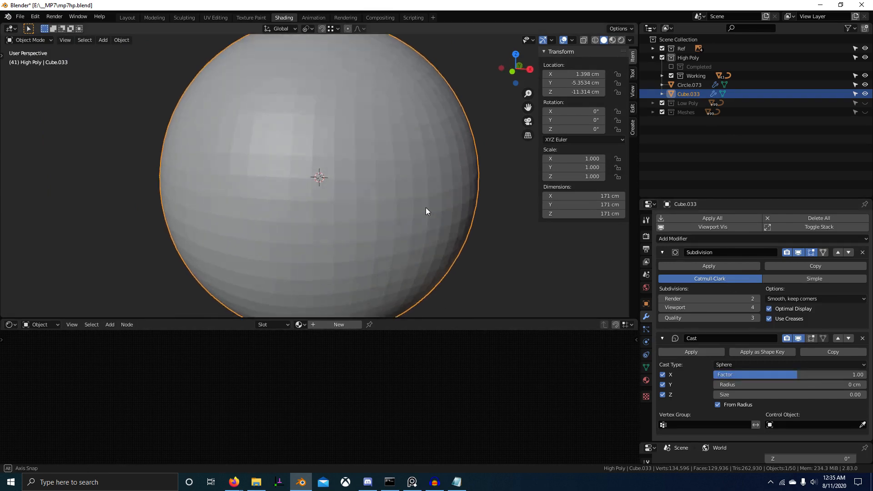
pyautogui.moveTo(428, 208); pyautogui.dragTo(473, 214, button='middle')
pyautogui.scroll(-3, 495, 232)
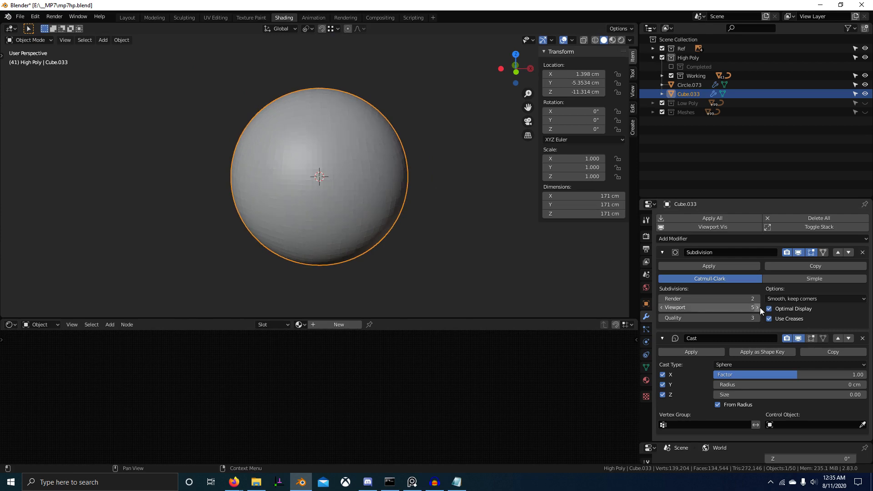
pyautogui.scroll(1, 304, 171)
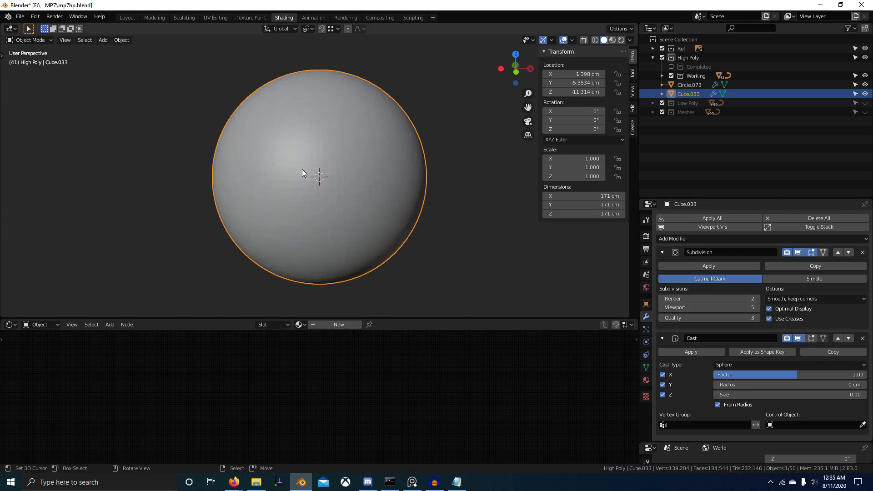
pyautogui.scroll(-1, 328, 177)
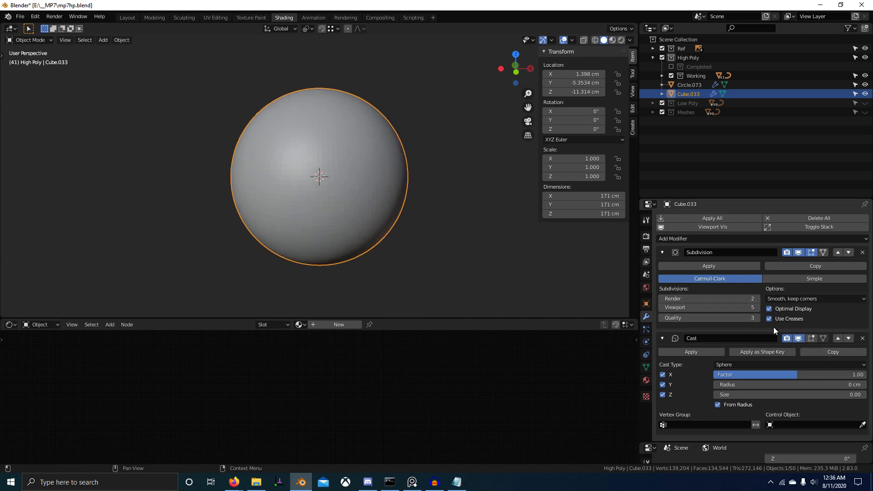
# Lower the cube's Subdivision viewport level to 1 and add a second Subdivision modifier after the Cast.
pyautogui.write('1')
pyautogui.press('Return')
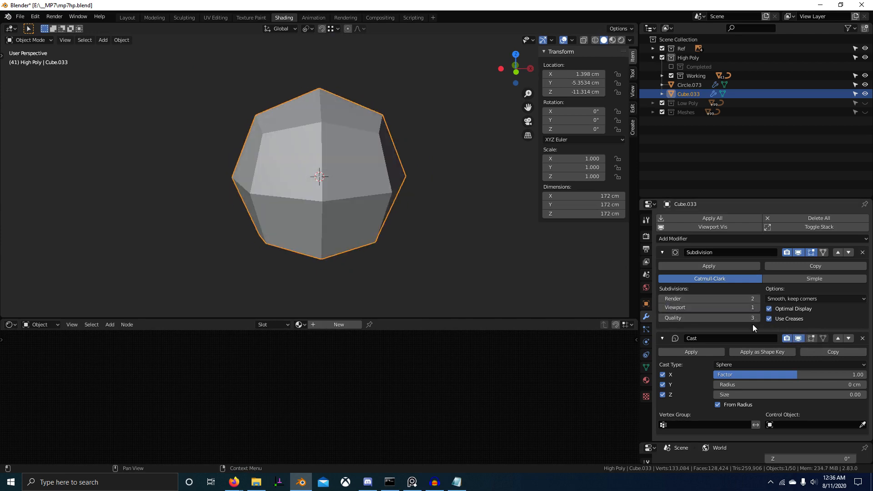
pyautogui.click(663, 252)
pyautogui.click(663, 264)
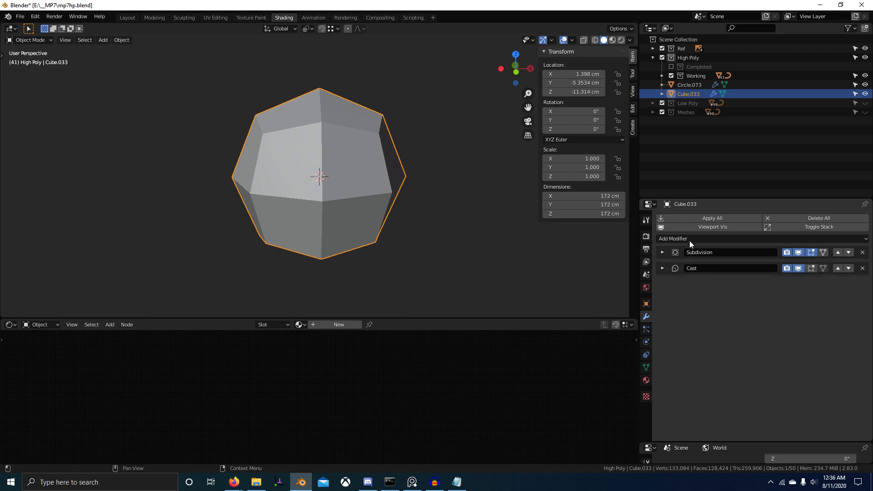
pyautogui.click(689, 239)
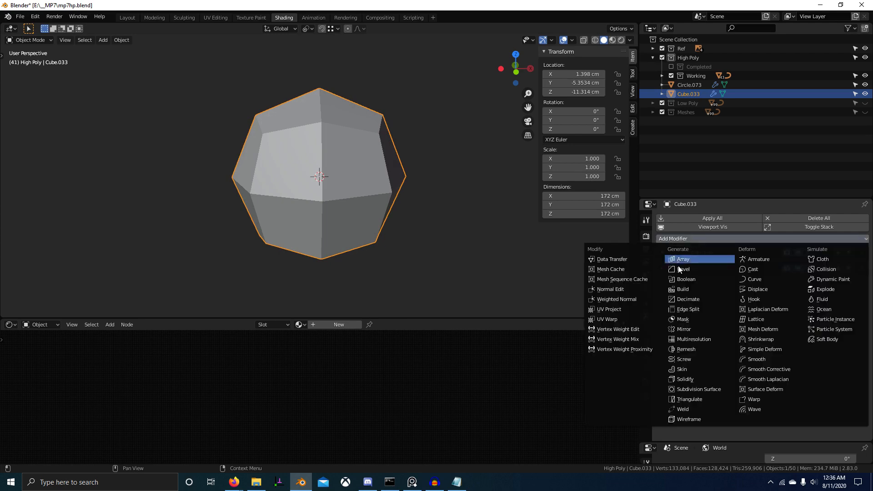
pyautogui.click(702, 390)
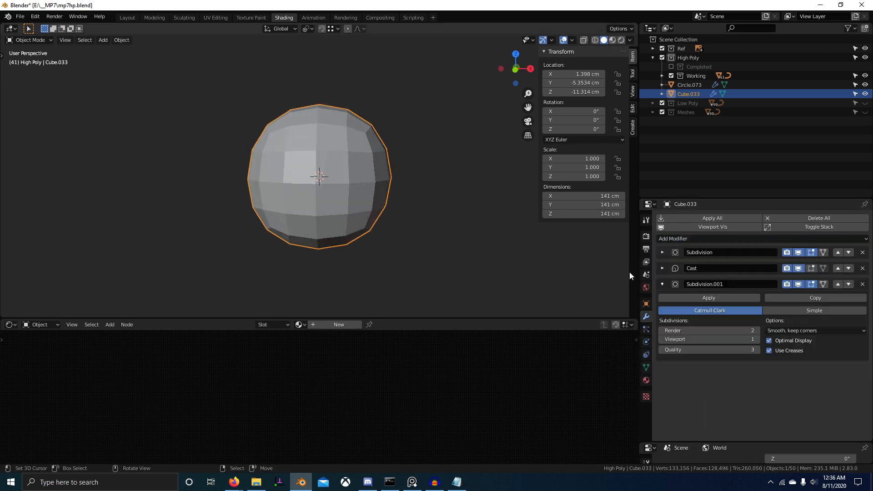
# Remove the second Subdivision modifier and set the first one's viewport level back to 5.
pyautogui.click(862, 283)
pyautogui.click(662, 252)
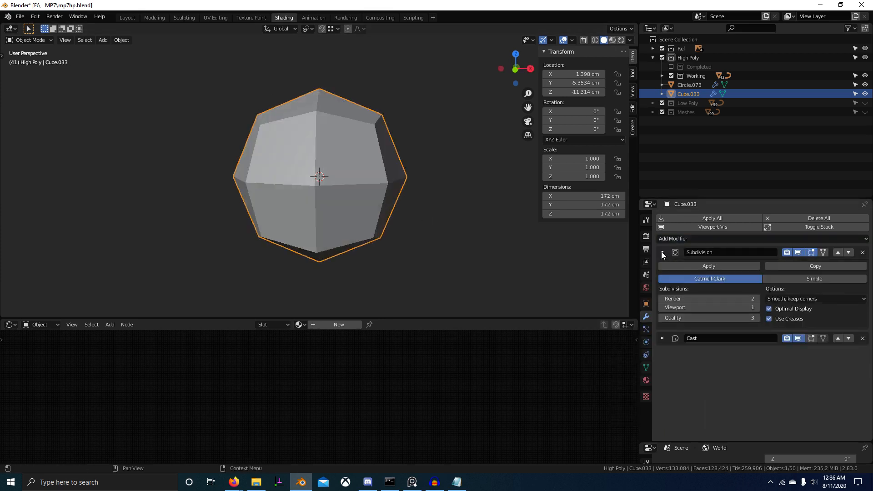
pyautogui.click(740, 306)
pyautogui.write('5')
pyautogui.press('Return')
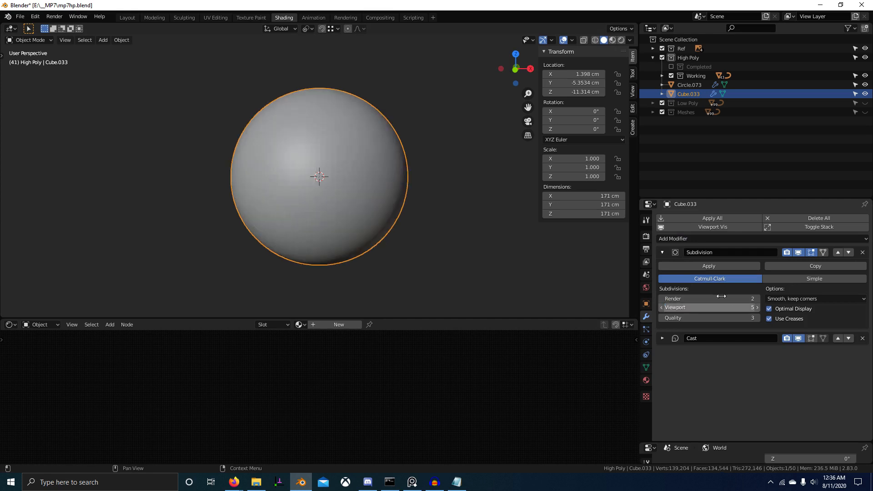
pyautogui.moveTo(482, 268); pyautogui.dragTo(414, 227, button='middle')
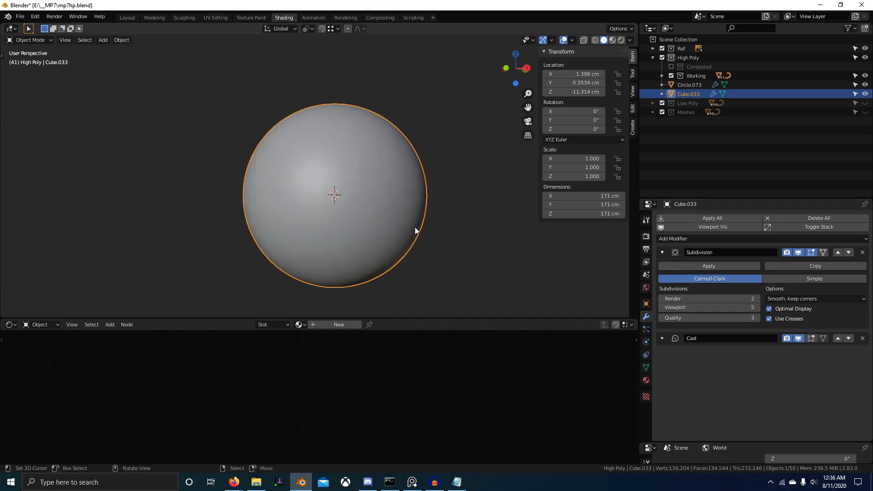
# Apply the sphere's Subdivision and Cast modifiers.
pyautogui.click(710, 266)
pyautogui.click(662, 252)
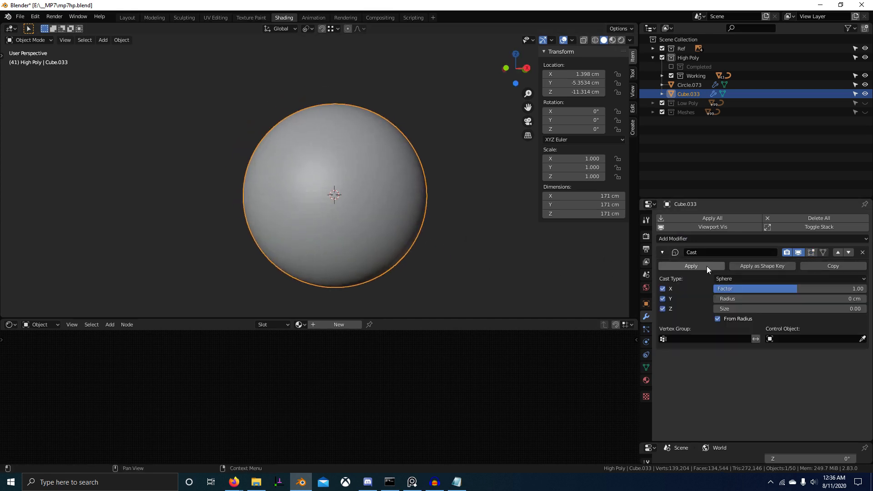
pyautogui.click(710, 265)
# Scale the sphere down uniformly to about 4.92 cm in diameter at the base of the grip.
pyautogui.moveTo(536, 295); pyautogui.dragTo(523, 301, button='middle')
pyautogui.press('s')
pyautogui.click(475, 272)
pyautogui.press('s')
pyautogui.click(376, 224)
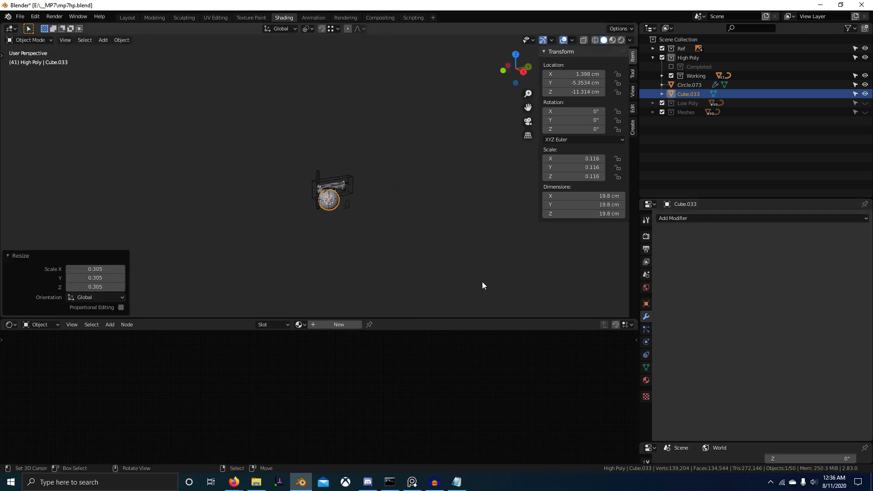
pyautogui.press('s')
pyautogui.click(400, 242)
pyautogui.scroll(7, 385, 269)
pyautogui.moveTo(386, 270); pyautogui.dragTo(370, 265, button='middle')
pyautogui.keyDown('shift'); pyautogui.moveTo(423, 309); pyautogui.dragTo(449, 242, button='middle'); pyautogui.keyUp('shift')
pyautogui.scroll(5, 451, 244)
pyautogui.press('s')
pyautogui.click(431, 235)
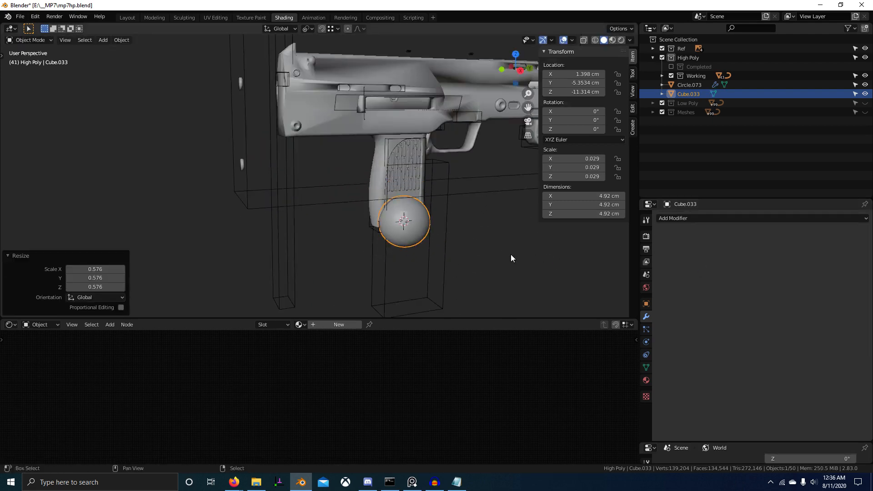
# Shrink the sphere further to about 0.66 cm in diameter so it sits within the grip's half-round cutout.
pyautogui.scroll(4, 419, 226)
pyautogui.press('s')
pyautogui.click(361, 225)
pyautogui.scroll(2, 370, 228)
pyautogui.press('s')
pyautogui.click(359, 228)
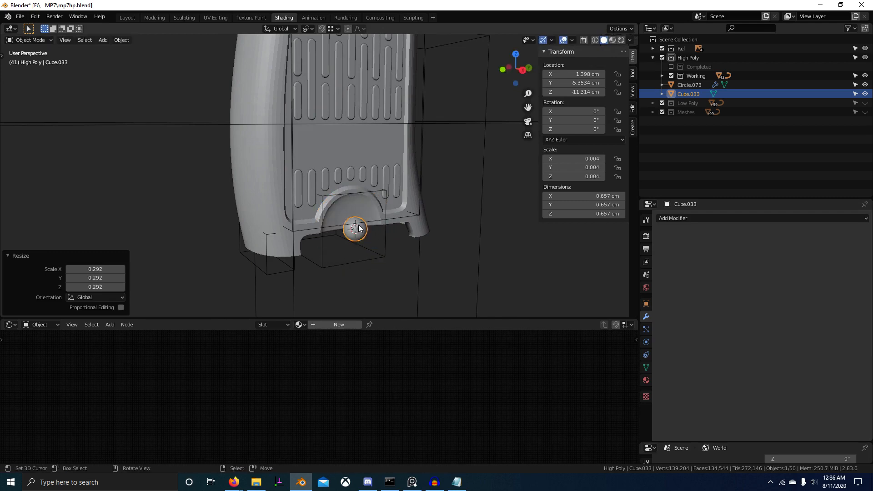
# Isolate the sphere and the half-round cutter in local view, and display the cutter as Textured.
pyautogui.click(381, 192)
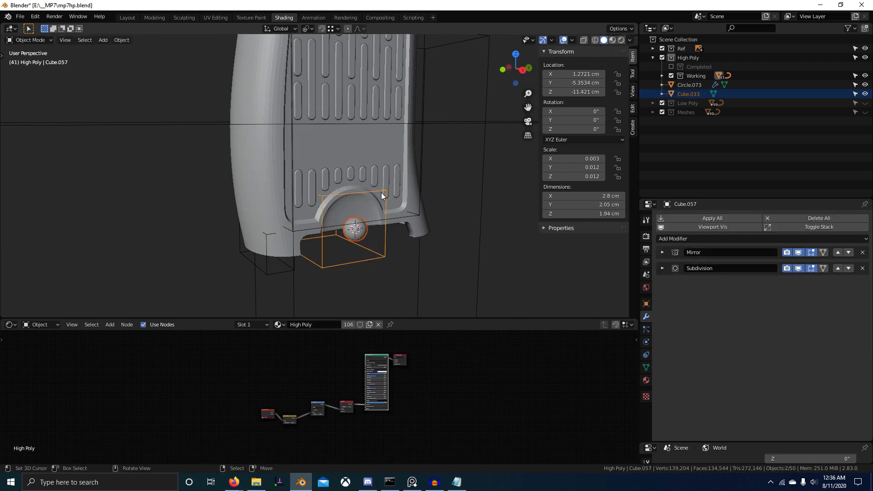
pyautogui.press('KP_Divide')
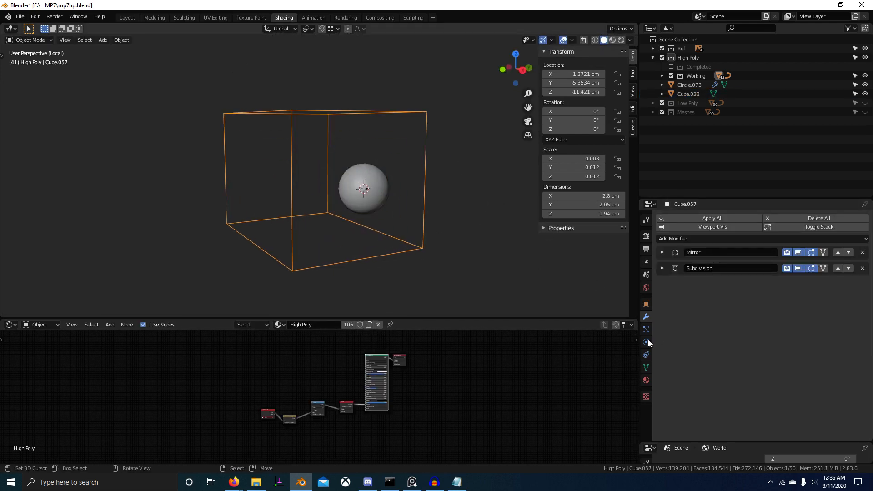
pyautogui.click(646, 354)
pyautogui.click(645, 342)
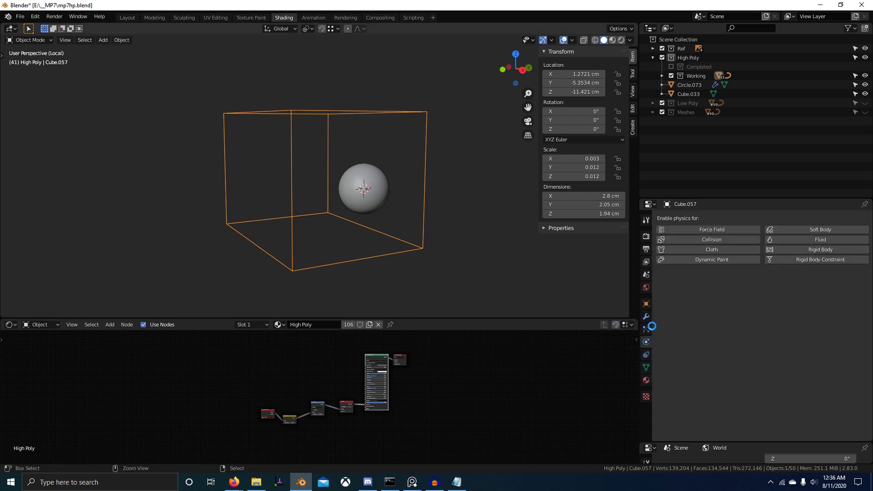
pyautogui.hotkey('ctrl', 's')
pyautogui.click(646, 304)
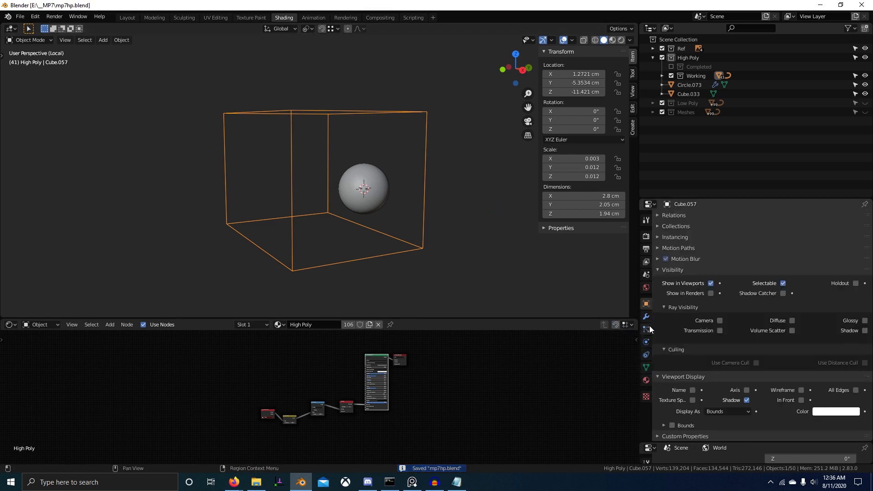
pyautogui.click(723, 371)
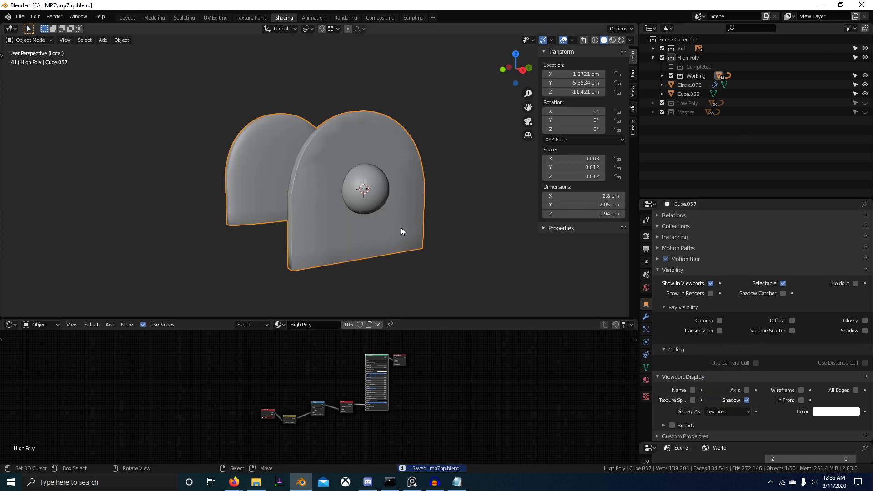
# Turn off viewport visibility of the half-round cutter's modifiers and shade the cutter flat.
pyautogui.click(375, 186)
pyautogui.moveTo(375, 186); pyautogui.dragTo(377, 146, button='middle')
pyautogui.press('Tab')
pyautogui.press('.')
pyautogui.click(379, 148)
pyautogui.press('Tab')
pyautogui.click(366, 145)
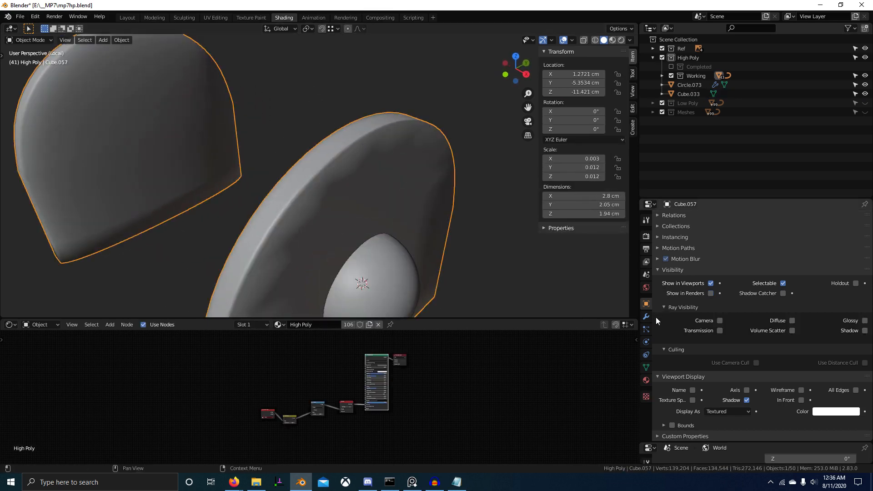
pyautogui.click(645, 317)
pyautogui.click(718, 228)
pyautogui.rightClick(389, 243)
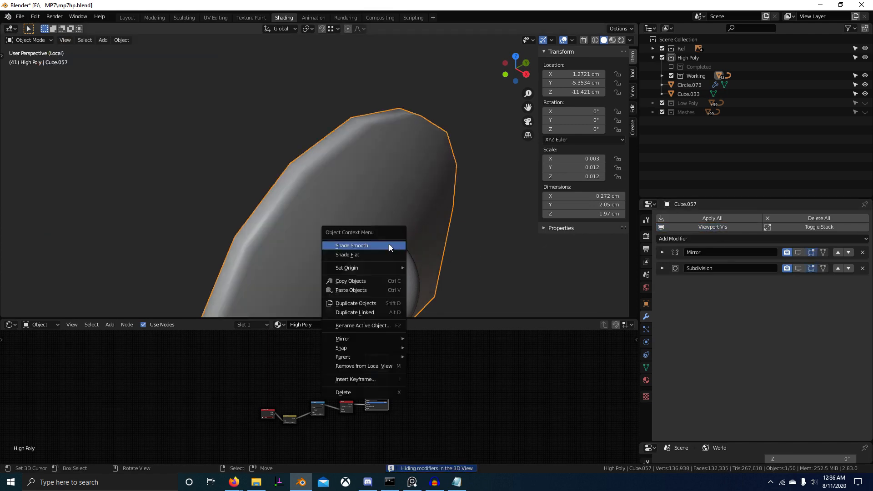
pyautogui.click(383, 253)
pyautogui.click(383, 255)
# Try to stretch the sphere's mesh along Z to the cutter's upper edge in perspective view.
pyautogui.press('Tab')
pyautogui.moveTo(403, 237); pyautogui.dragTo(393, 232, button='middle')
pyautogui.press('s')
pyautogui.press('z')
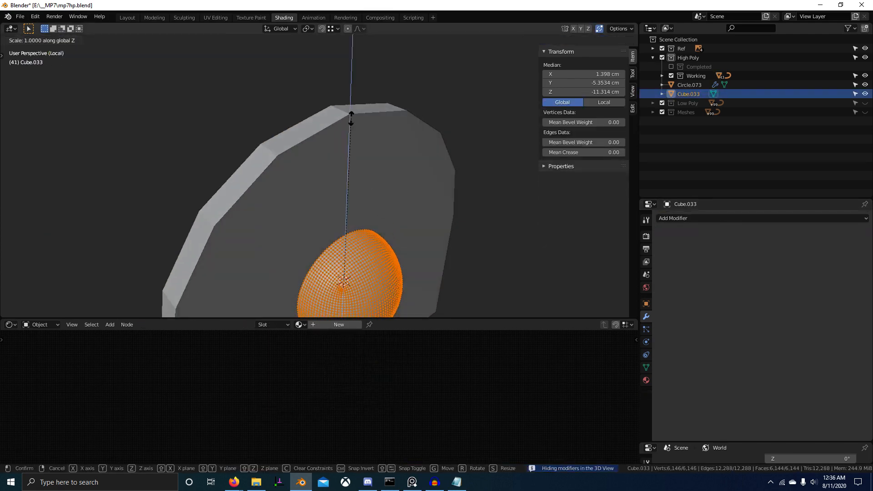
pyautogui.click(352, 113)
pyautogui.moveTo(352, 115); pyautogui.dragTo(368, 187, button='middle')
pyautogui.scroll(2, 368, 187)
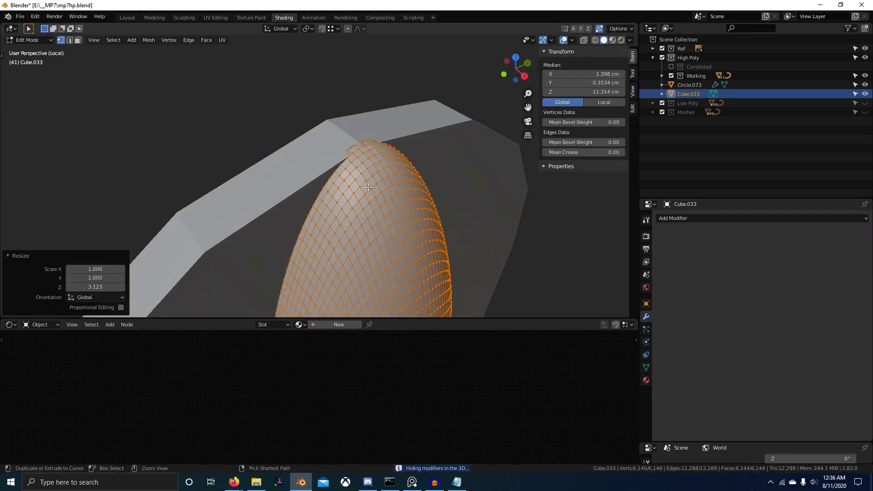
pyautogui.hotkey('ctrl', 'z')
# In the right wireframe view, scale the sphere's mesh by 3.123 along Z to reach the cutter's upper edge.
pyautogui.press('KP_3')
pyautogui.keyDown('shift'); pyautogui.moveTo(245, 88); pyautogui.dragTo(318, 160, button='middle'); pyautogui.keyUp('shift')
pyautogui.scroll(-1, 317, 160)
pyautogui.hotkey('shift', 'z')
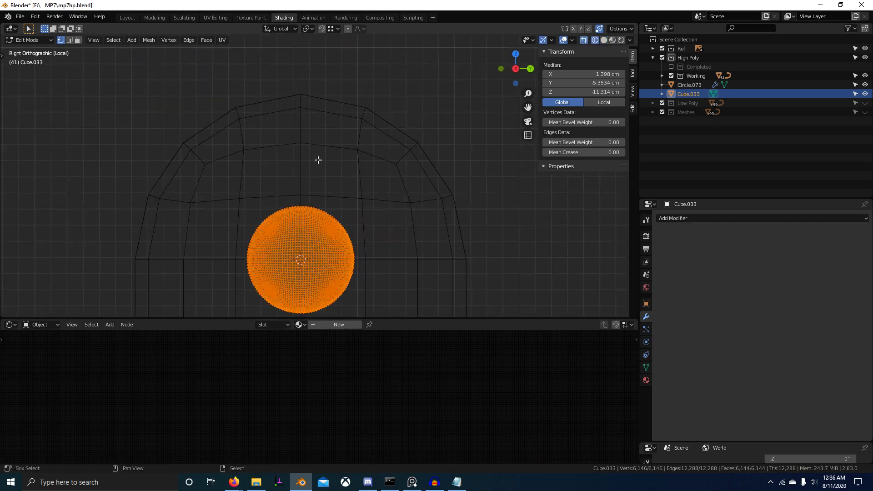
pyautogui.keyDown('shift'); pyautogui.moveTo(290, 98); pyautogui.dragTo(309, 159, button='middle'); pyautogui.keyUp('shift')
pyautogui.scroll(3, 310, 159)
pyautogui.press('s')
pyautogui.press('z')
pyautogui.click(330, 68)
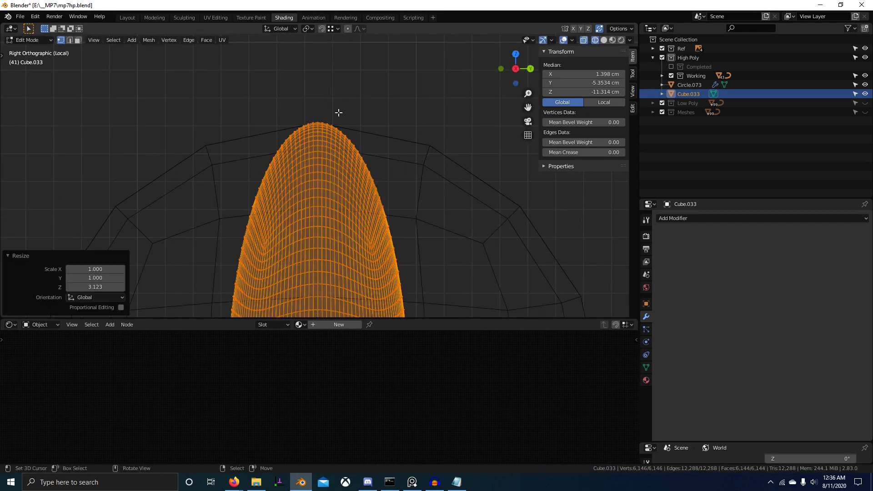
pyautogui.scroll(4, 380, 153)
pyautogui.scroll(3, 379, 154)
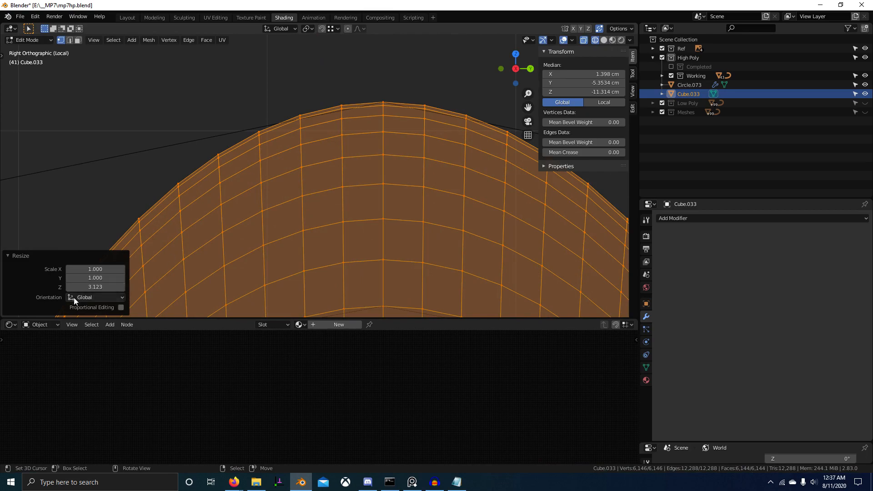
# Copy the Z scale factor of 3.123 to the X and Y factors of the same resize.
pyautogui.hotkey('ctrl', 'c')
pyautogui.hotkey('ctrl', 'v')
pyautogui.hotkey('ctrl', 'v')
pyautogui.scroll(-12, 320, 249)
pyautogui.keyDown('shift'); pyautogui.moveTo(305, 284); pyautogui.dragTo(295, 212, button='middle'); pyautogui.keyUp('shift')
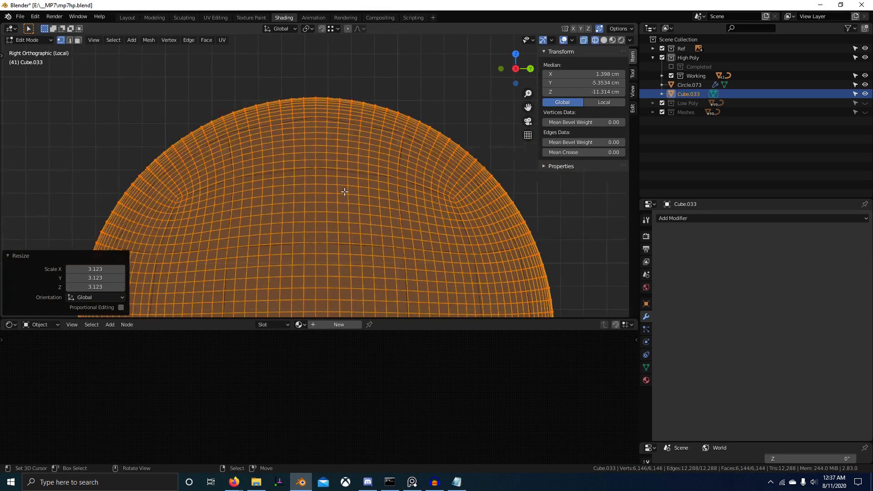
# In the front wireframe view, select the vertices of the sphere's +X half.
pyautogui.scroll(-3, 295, 212)
pyautogui.hotkey('shift', 'z')
pyautogui.scroll(-3, 317, 222)
pyautogui.moveTo(337, 231)
pyautogui.mouseDown(button='middle')
pyautogui.moveTo(437, 252)
pyautogui.moveTo(496, 235)
pyautogui.mouseUp(button='middle')
pyautogui.scroll(-1, 496, 234)
pyautogui.press('KP_1')
pyautogui.scroll(3, 415, 197)
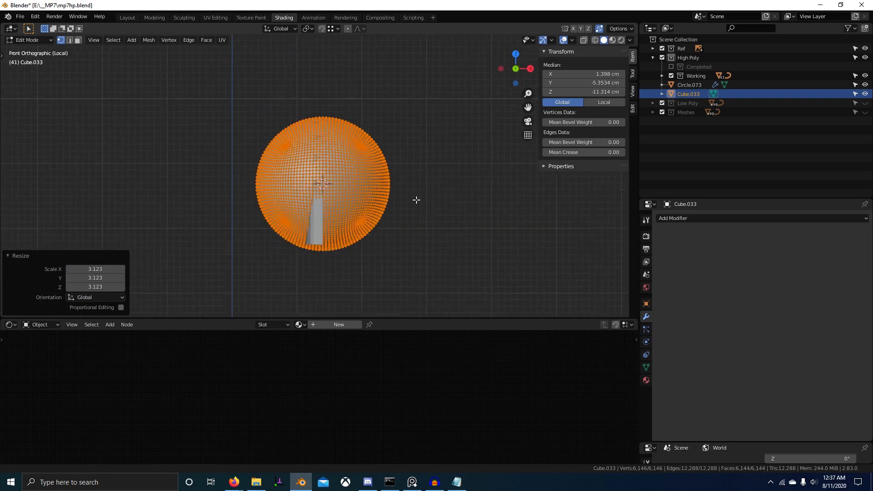
pyautogui.hotkey('shift', 'z')
pyautogui.scroll(1, 413, 204)
pyautogui.hotkey('alt', 'a')
pyautogui.press('b')
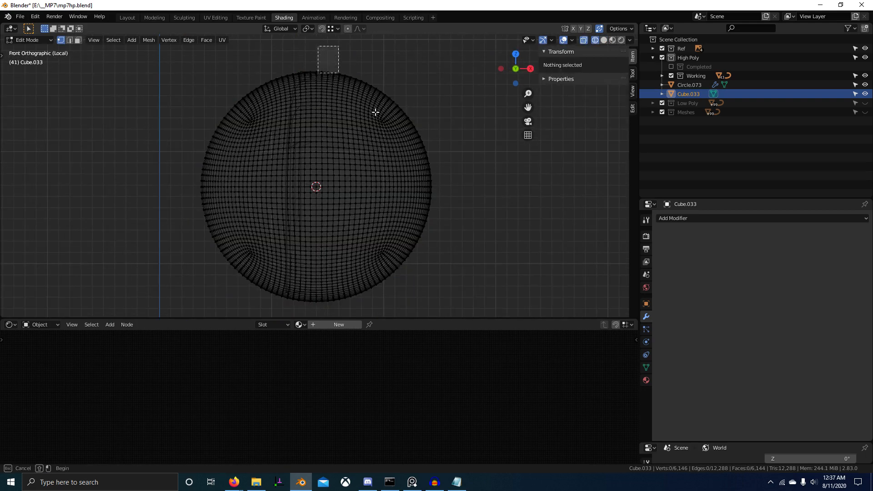
pyautogui.moveTo(375, 112); pyautogui.dragTo(590, 327)
pyautogui.hotkey('alt', 'b')
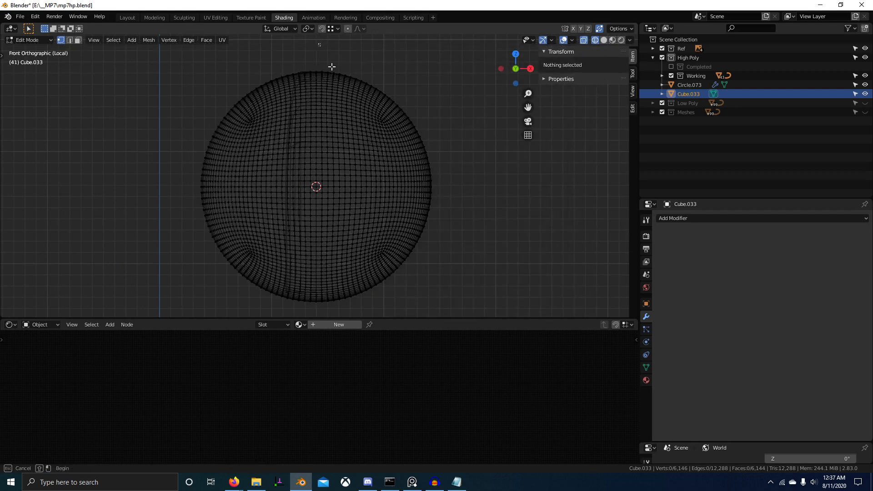
pyautogui.moveTo(331, 66); pyautogui.dragTo(568, 355)
pyautogui.keyDown('shift'); pyautogui.moveTo(405, 273); pyautogui.dragTo(394, 259, button='middle'); pyautogui.keyUp('shift')
# Try deleting only the faces of the selected +X half.
pyautogui.press('x')
pyautogui.click(393, 171)
pyautogui.scroll(3, 362, 230)
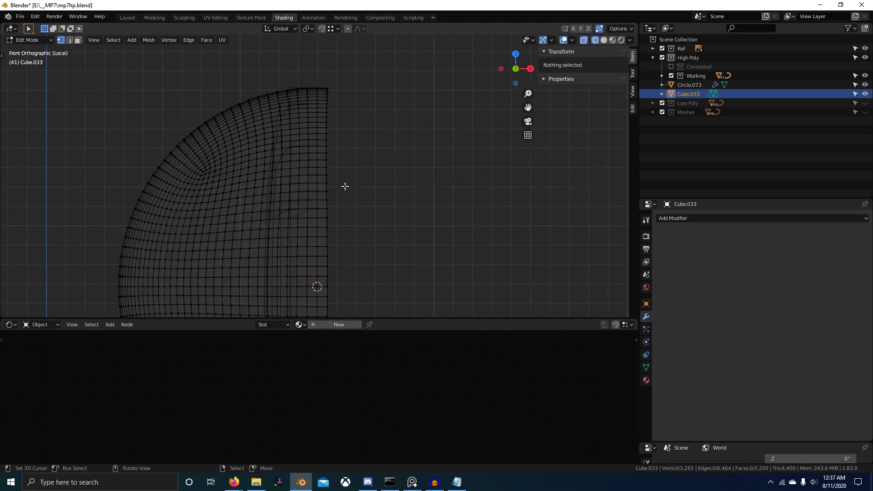
pyautogui.scroll(3, 353, 137)
pyautogui.hotkey('ctrl', 'z')
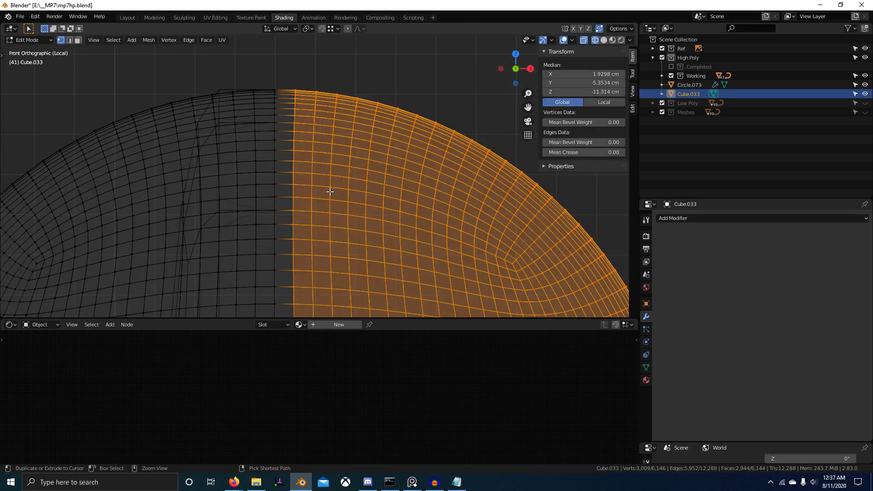
# Delete the vertices of the selected +X half of the sphere.
pyautogui.scroll(-2, 332, 189)
pyautogui.press('x')
pyautogui.click(340, 173)
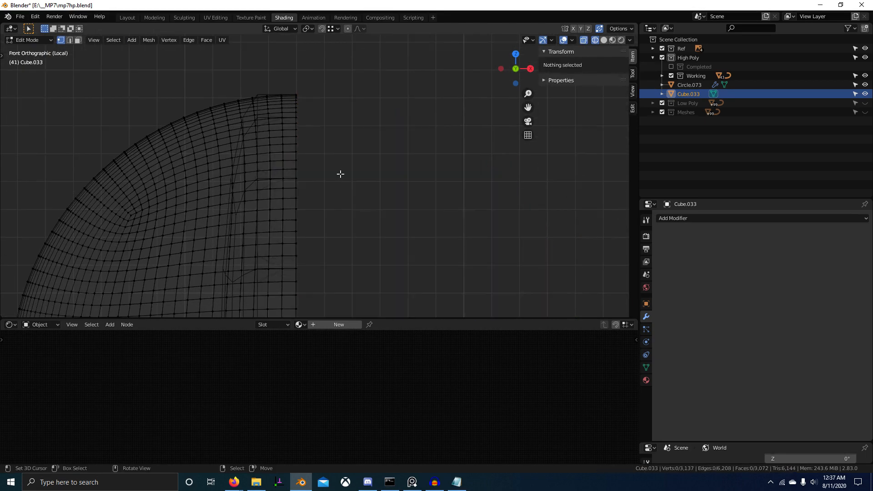
pyautogui.scroll(-6, 340, 174)
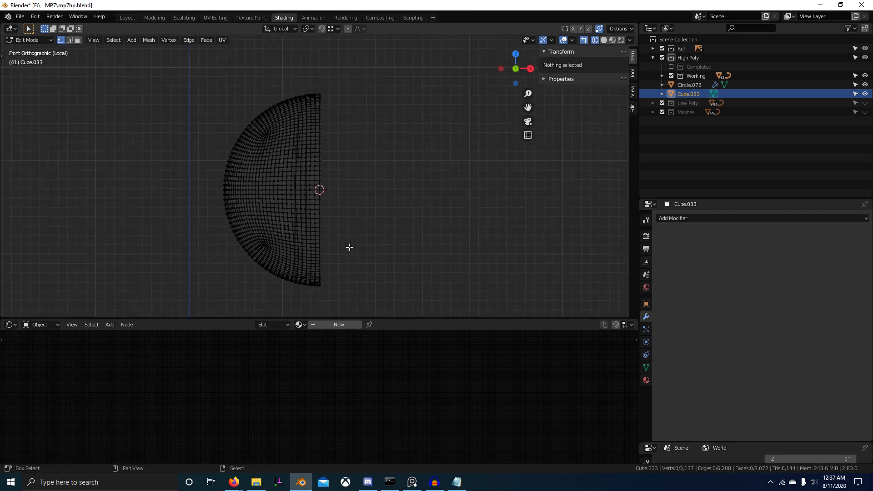
# Delete the vertices below the centre line of the remaining half-sphere.
pyautogui.scroll(1, 354, 209)
pyautogui.press('b')
pyautogui.moveTo(345, 184); pyautogui.dragTo(2, 365)
pyautogui.press('Escape')
pyautogui.scroll(-2, 267, 229)
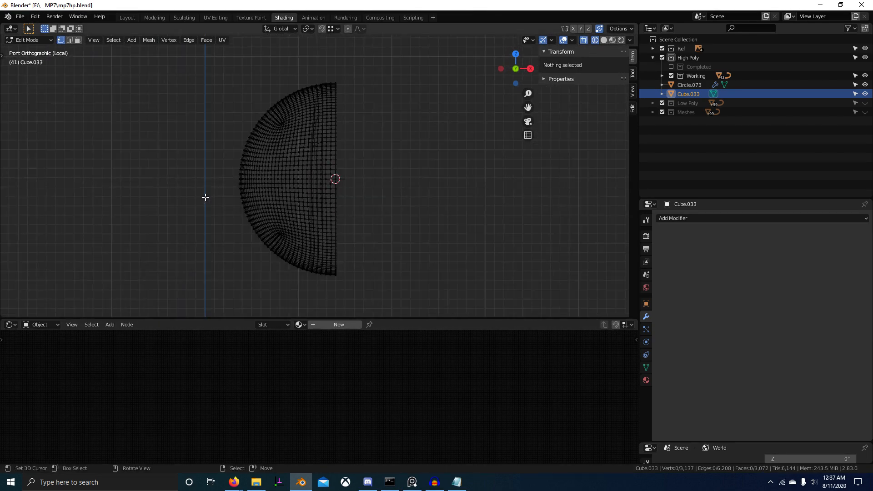
pyautogui.press('b')
pyautogui.moveTo(350, 181); pyautogui.dragTo(41, 318)
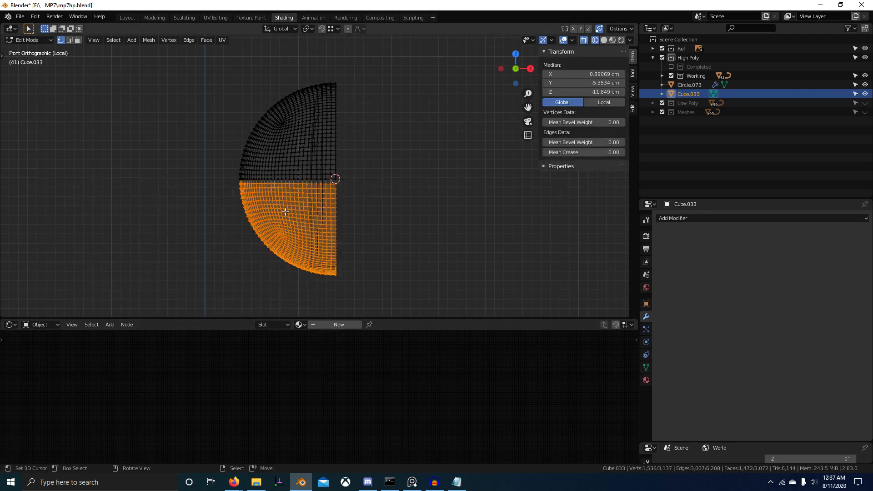
pyautogui.press('x')
pyautogui.click(336, 191)
# Extrude the quarter-sphere's bottom edge loop straight down along Z to the level of the cutter's base.
pyautogui.scroll(4, 313, 191)
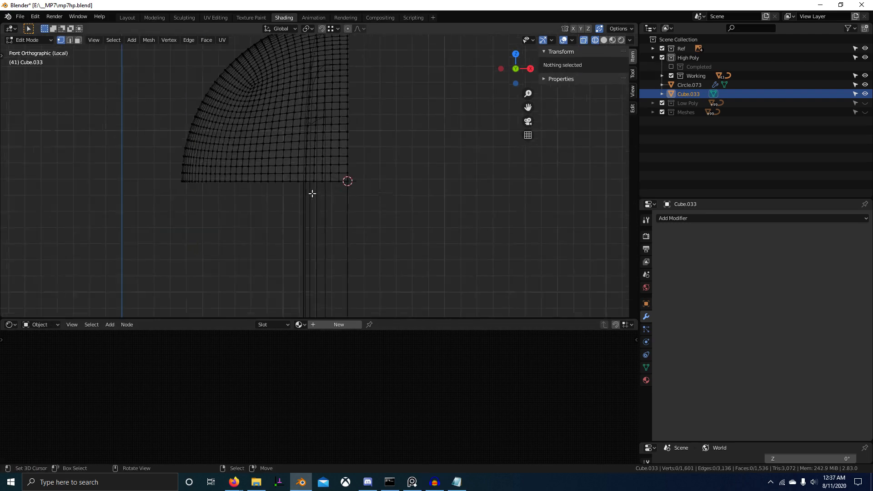
pyautogui.keyDown('alt'); pyautogui.click(339, 182); pyautogui.keyUp('alt')
pyautogui.press('e')
pyautogui.press('z')
pyautogui.click(383, 60)
pyautogui.scroll(-4, 391, 146)
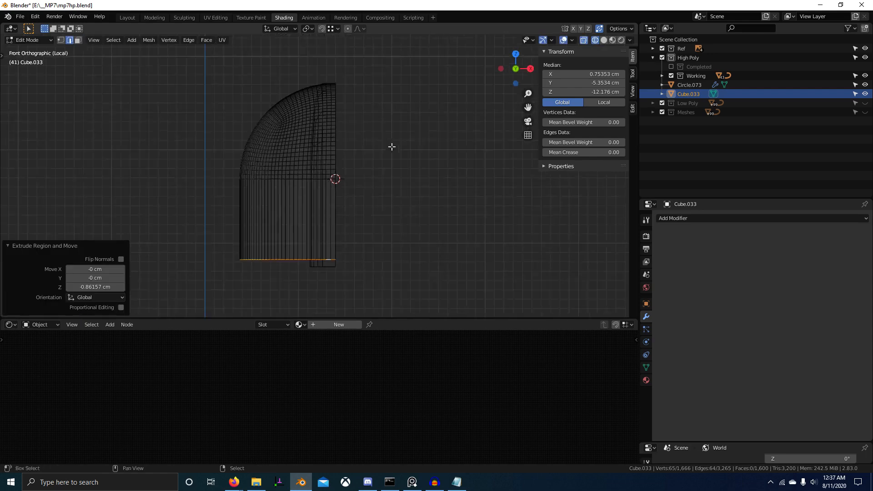
pyautogui.press('e')
pyautogui.press('z')
pyautogui.click(335, 233)
pyautogui.keyDown('alt'); pyautogui.click(336, 139); pyautogui.keyUp('alt')
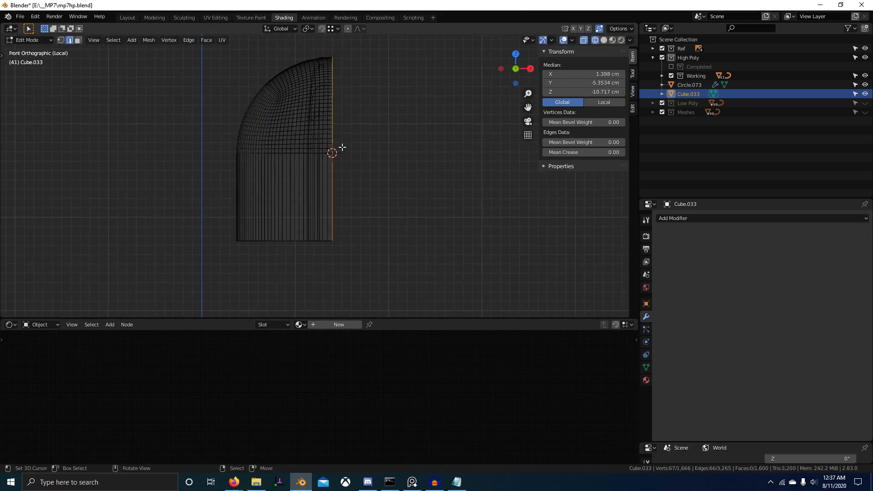
pyautogui.press('e')
pyautogui.press('y')
pyautogui.rightClick(407, 151)
pyautogui.scroll(6, 353, 136)
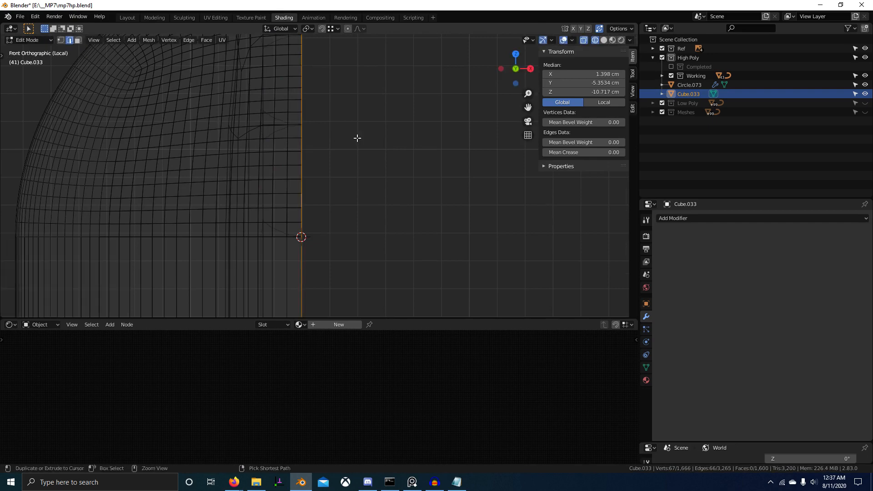
# Move the whole rounded mesh about 0.14 cm in the negative X direction.
pyautogui.scroll(-3, 350, 150)
pyautogui.press('a')
pyautogui.scroll(4, 315, 142)
pyautogui.press('g')
pyautogui.press('y')
pyautogui.rightClick(293, 158)
pyautogui.press('g')
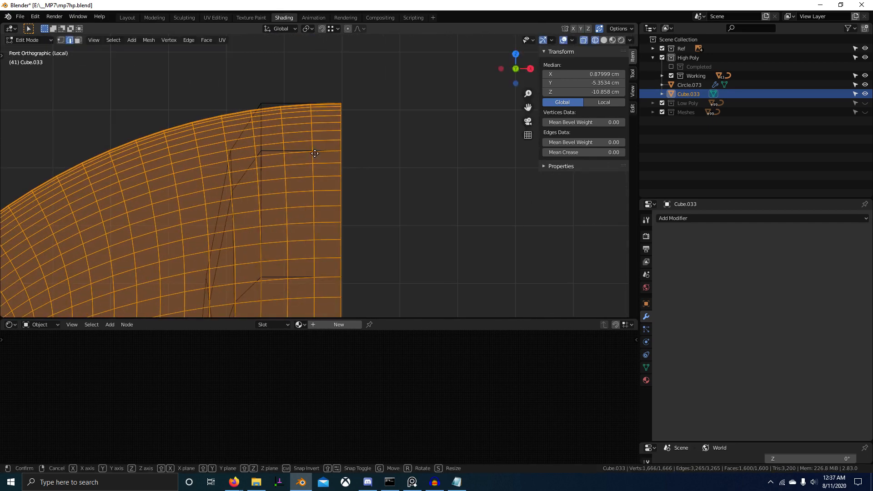
pyautogui.press('x')
pyautogui.click(247, 132)
pyautogui.press('g')
pyautogui.press('x')
pyautogui.click(288, 134)
pyautogui.scroll(-3, 327, 177)
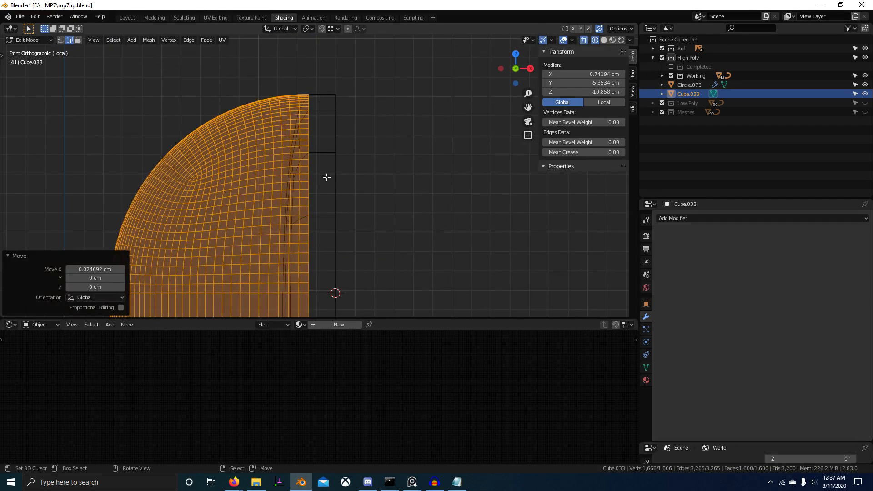
# Extrude the flat side's edge loop about 0.138 cm along X to the cutter's outer face.
pyautogui.keyDown('alt'); pyautogui.click(311, 199); pyautogui.keyUp('alt')
pyautogui.press('e')
pyautogui.press('x')
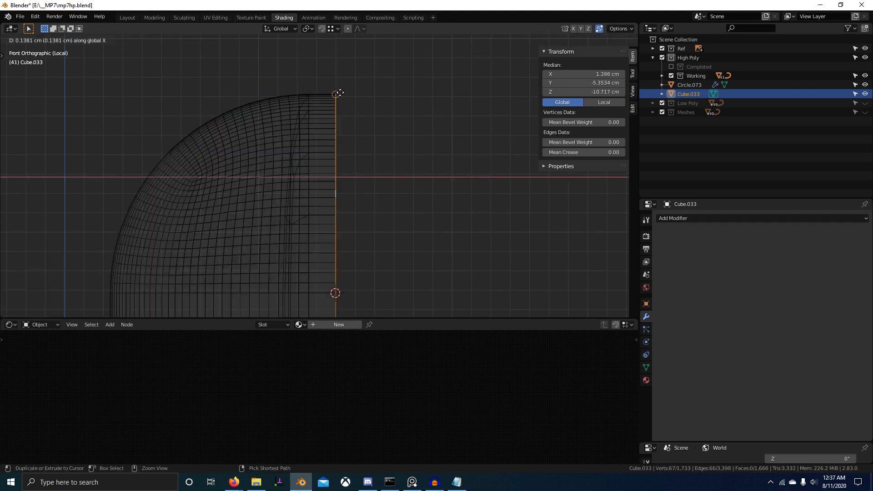
pyautogui.click(336, 92)
pyautogui.scroll(-2, 366, 157)
# Turn off X-ray and cap the rounded mesh's open flat side and bottom with faces.
pyautogui.press('a')
pyautogui.hotkey('alt', 'z')
pyautogui.moveTo(366, 224)
pyautogui.mouseDown(button='middle')
pyautogui.moveTo(382, 244)
pyautogui.moveTo(358, 239)
pyautogui.moveTo(363, 213)
pyautogui.moveTo(355, 237)
pyautogui.moveTo(353, 226)
pyautogui.mouseUp(button='middle')
pyautogui.press('KP_Divide')
pyautogui.press('KP_Divide')
pyautogui.keyDown('alt'); pyautogui.click(363, 223); pyautogui.keyUp('alt')
pyautogui.press('f')
pyautogui.hotkey('alt', 'a')
# Crease the border edges of both caps to 1, and return to Object Mode with the full scene shown.
pyautogui.keyDown('alt'); pyautogui.rightClick(357, 259); pyautogui.keyUp('alt')
pyautogui.keyDown('alt'); pyautogui.keyDown('shift'); pyautogui.rightClick(348, 193); pyautogui.keyUp('shift'); pyautogui.keyUp('alt')
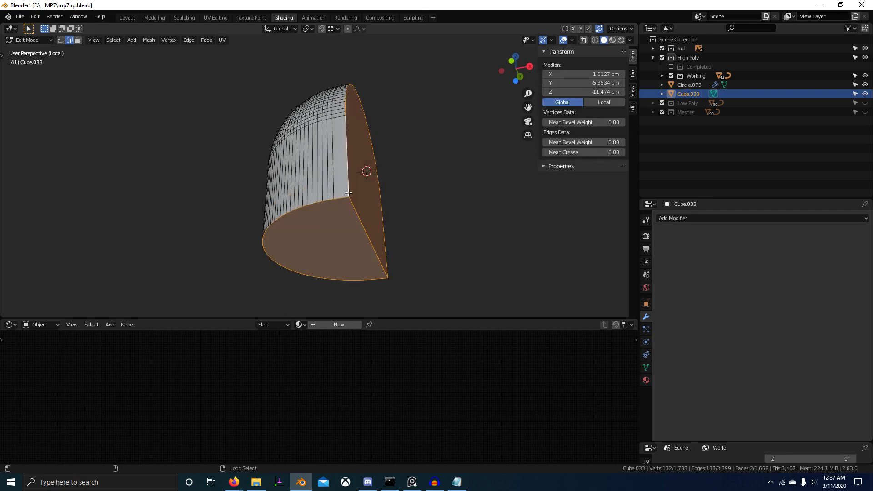
pyautogui.moveTo(344, 195); pyautogui.dragTo(312, 199, button='middle')
pyautogui.keyDown('alt'); pyautogui.keyDown('shift'); pyautogui.rightClick(330, 190); pyautogui.keyUp('shift'); pyautogui.keyUp('alt')
pyautogui.hotkey('shift', 'e')
pyautogui.write('1')
pyautogui.press('Return')
pyautogui.press('Tab')
pyautogui.press('KP_Divide')
pyautogui.scroll(6, 378, 177)
pyautogui.scroll(-6, 377, 177)
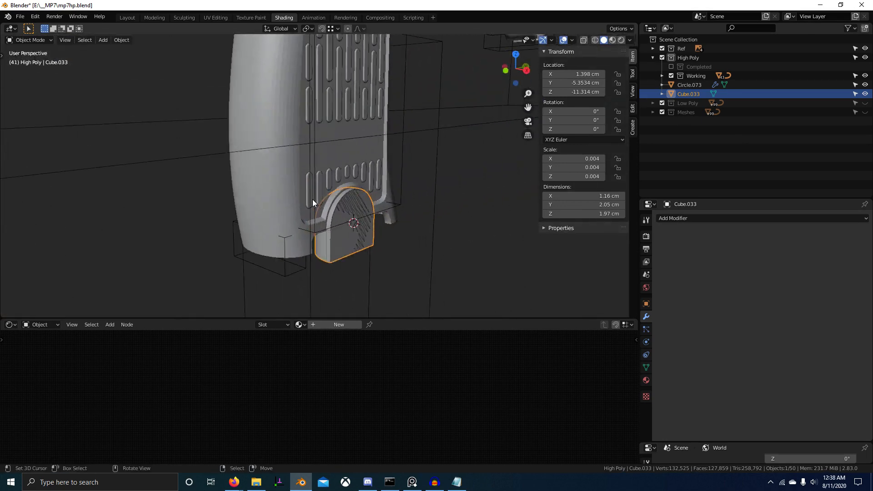
# Isolate the new rounded cutter together with the old cutter and compare their outlines from the side.
pyautogui.press('KP_Decimal')
pyautogui.keyDown('shift'); pyautogui.click(321, 228); pyautogui.keyUp('shift')
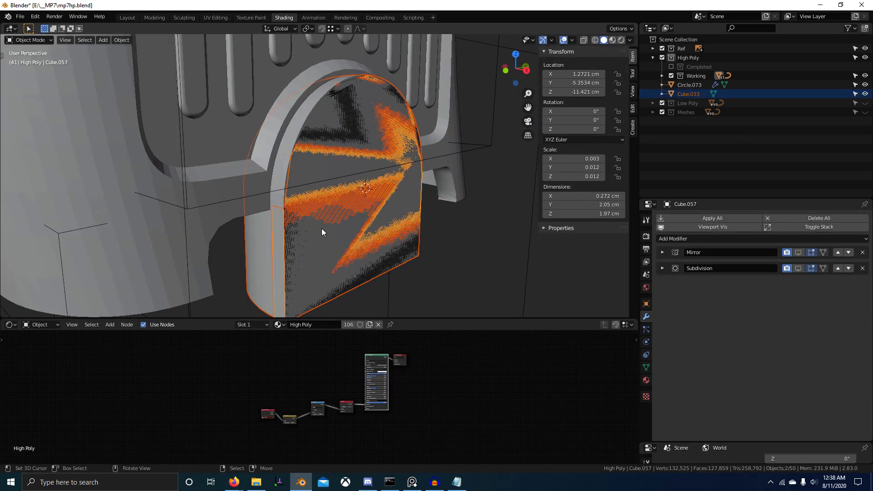
pyautogui.press('KP_Divide')
pyautogui.rightClick(263, 155)
pyautogui.moveTo(264, 155); pyautogui.dragTo(335, 163, button='middle')
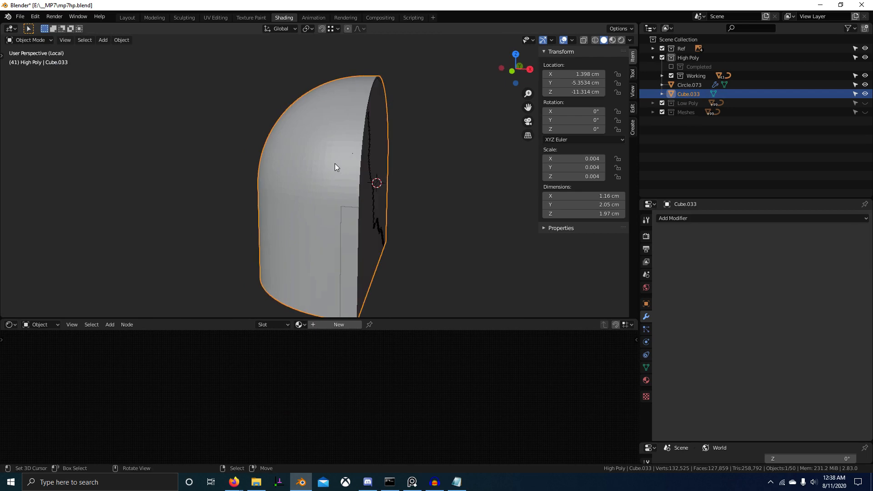
pyautogui.press('KP_3')
pyautogui.press('ctrl+KP_3')
pyautogui.press('KP_3')
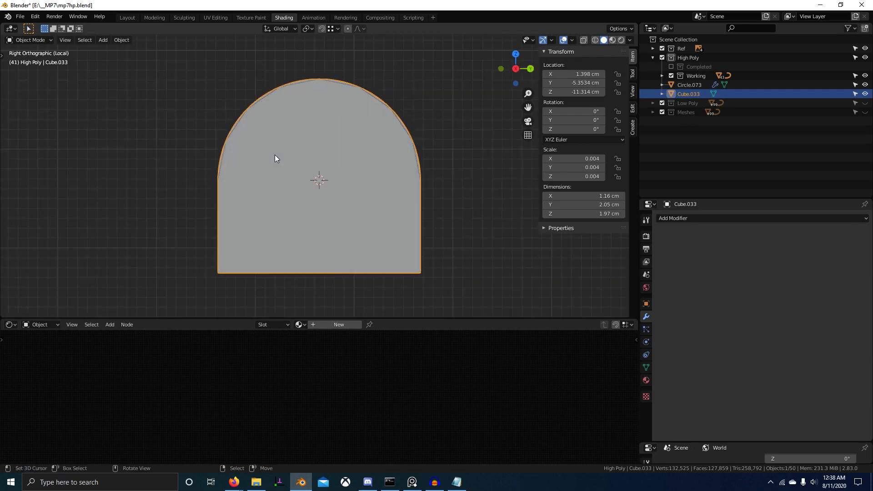
# Select the edge loop between the rounded part and the flat extrusion, and try snapping it to the 3D cursor with its offset kept.
pyautogui.press('KP_1')
pyautogui.press('Tab')
pyautogui.scroll(2, 368, 178)
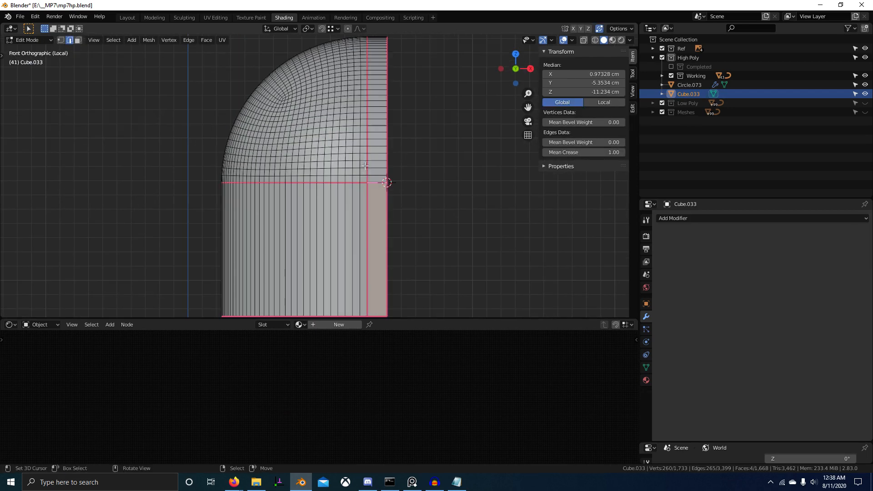
pyautogui.keyDown('alt'); pyautogui.click(368, 179); pyautogui.keyUp('alt')
pyautogui.hotkey('shift', 's')
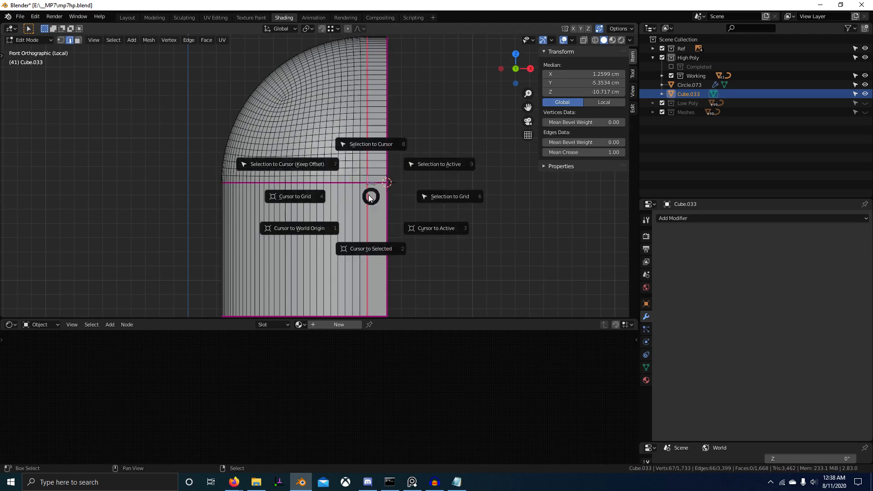
pyautogui.click(309, 165)
pyautogui.hotkey('ctrl', 'z')
# Examine the rounded cutter's seam loop against the grip in the full scene and in an isolated see-through front view.
pyautogui.press('KP_Divide')
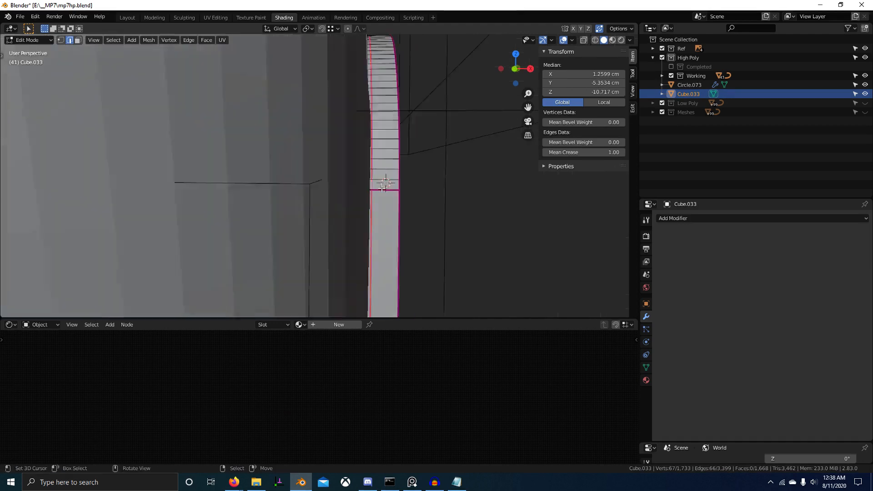
pyautogui.press('.')
pyautogui.click(275, 114)
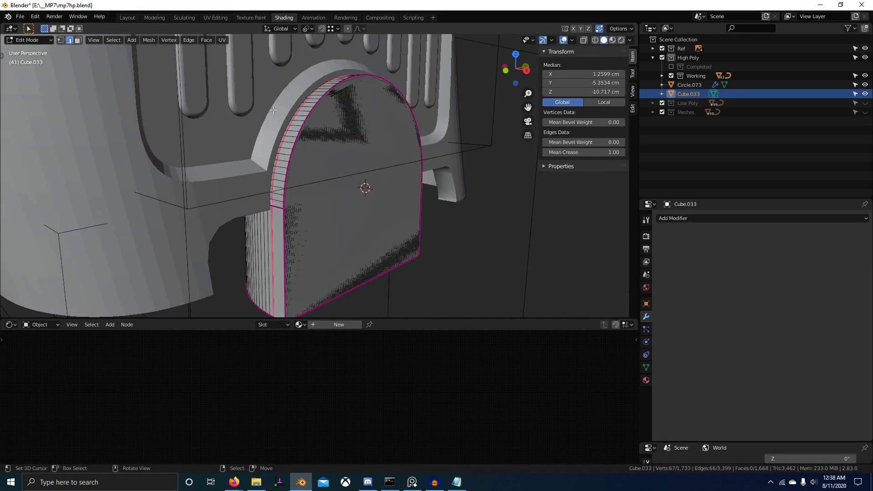
pyautogui.press('KP_Divide')
pyautogui.press('KP_1')
pyautogui.hotkey('alt', 'z')
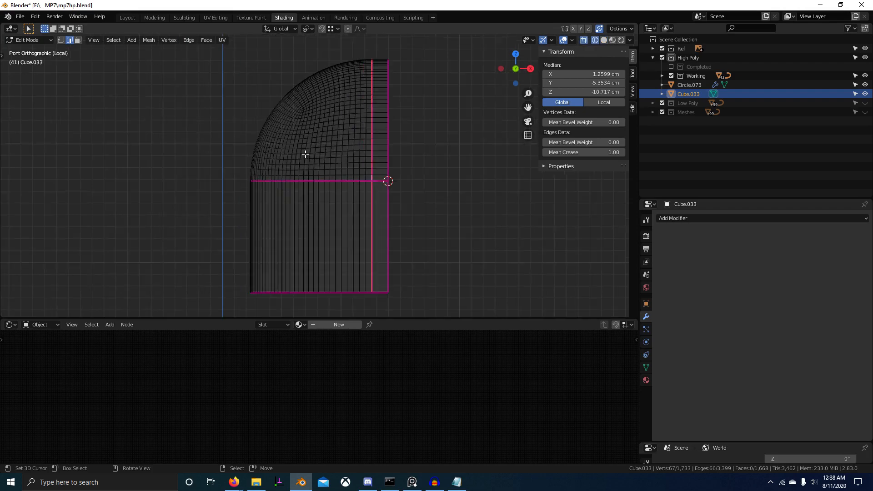
# Return to Object Mode with solid display and isolate the old and new cutters together.
pyautogui.press('Tab')
pyautogui.press('KP_Divide')
pyautogui.moveTo(304, 153)
pyautogui.mouseDown(button='middle')
pyautogui.moveTo(377, 174)
pyautogui.moveTo(384, 197)
pyautogui.mouseUp(button='middle')
pyautogui.hotkey('alt', 'z')
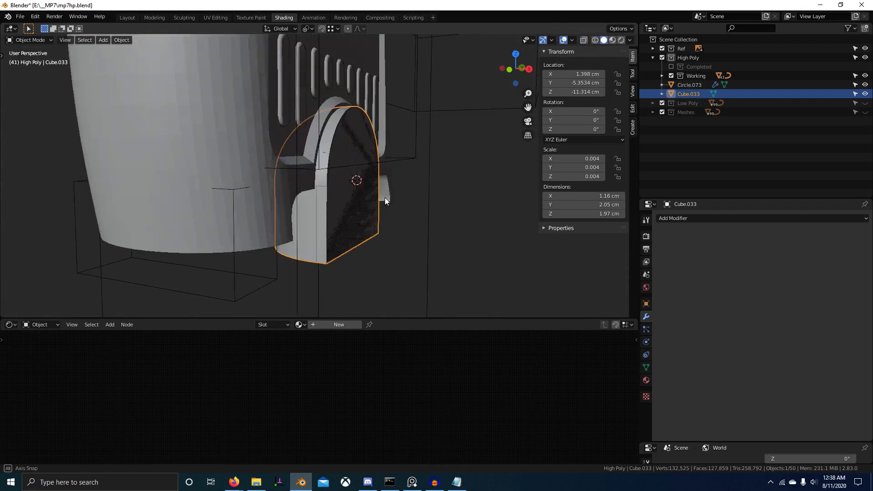
pyautogui.click(346, 198)
pyautogui.press('KP_Divide')
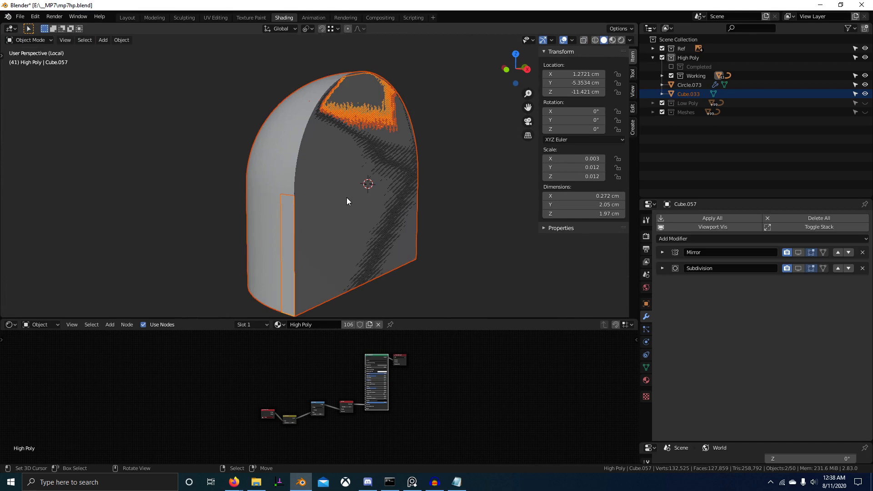
# Open the mesh of the arched cutter Cube.033 for editing in a front wireframe view and select all of it.
pyautogui.press('KP_1')
pyautogui.rightClick(299, 149)
pyautogui.press('Tab')
pyautogui.press('z')
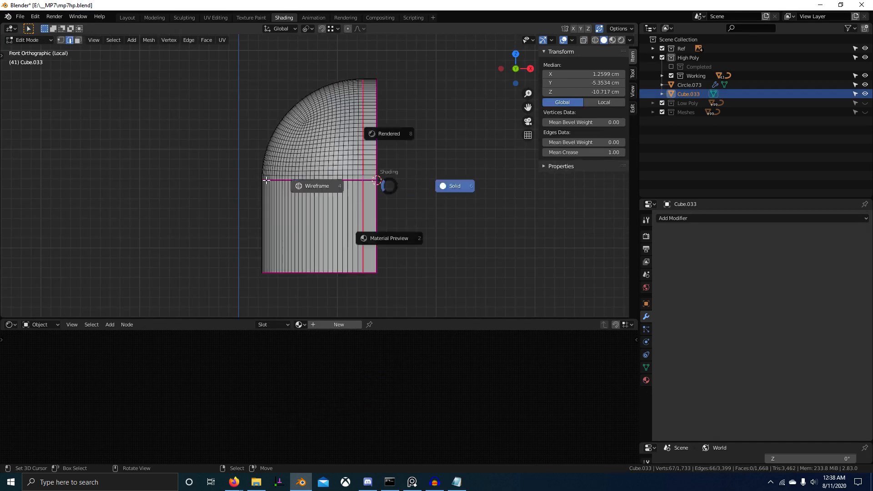
pyautogui.click(266, 181)
pyautogui.press('a')
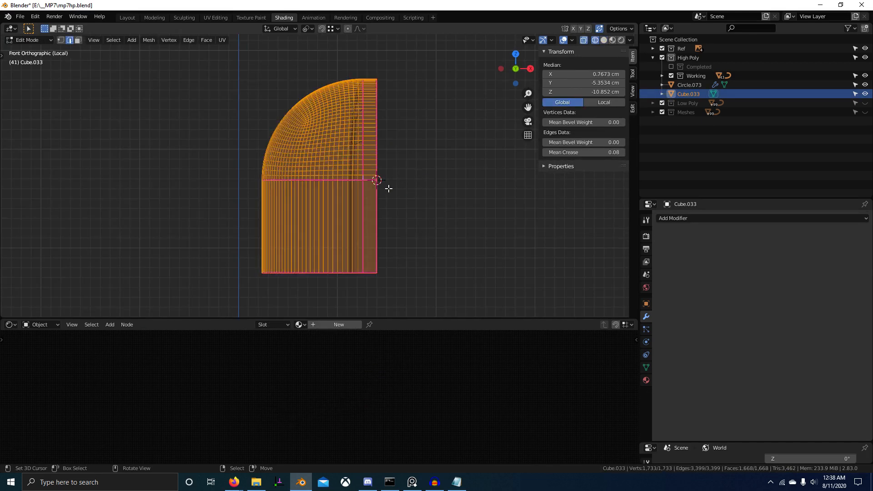
pyautogui.scroll(2, 388, 187)
pyautogui.press('s')
pyautogui.press('x')
pyautogui.click(409, 166)
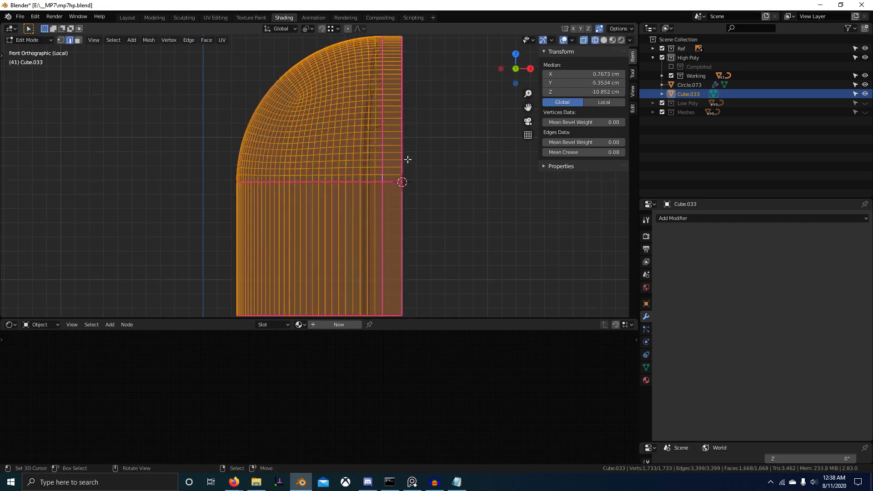
# Select all of the arched cutter's vertices except those on its outer straight edge at the 3D cursor.
pyautogui.scroll(-2, 398, 110)
pyautogui.moveTo(389, 134); pyautogui.dragTo(450, 340, button='middle')
pyautogui.scroll(5, 447, 237)
pyautogui.keyDown('shift'); pyautogui.moveTo(439, 185); pyautogui.dragTo(362, 207, button='middle'); pyautogui.keyUp('shift')
pyautogui.keyDown('shift'); pyautogui.moveTo(361, 241); pyautogui.dragTo(349, 210, button='middle'); pyautogui.keyUp('shift')
pyautogui.scroll(4, 319, 189)
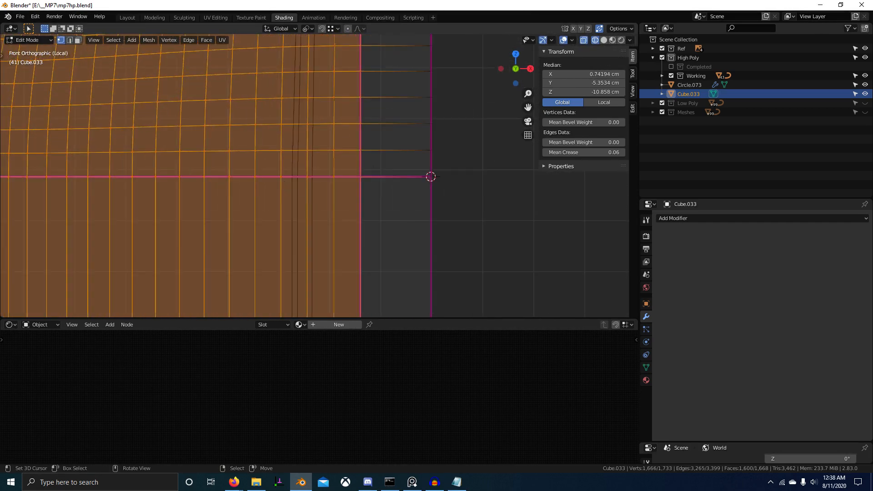
pyautogui.press('s')
pyautogui.press('x')
pyautogui.rightClick(288, 179)
# Set the pivot point to the active element and flatten the selected vertices along X with a scale of about 0.131.
pyautogui.scroll(-2, 315, 201)
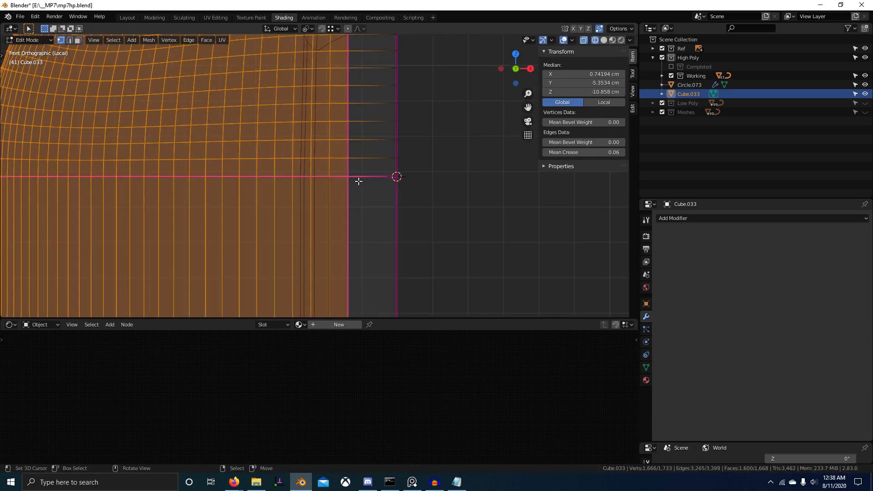
pyautogui.press('.')
pyautogui.click(287, 139)
pyautogui.press('s')
pyautogui.press('x')
pyautogui.click(299, 178)
pyautogui.scroll(-3, 363, 178)
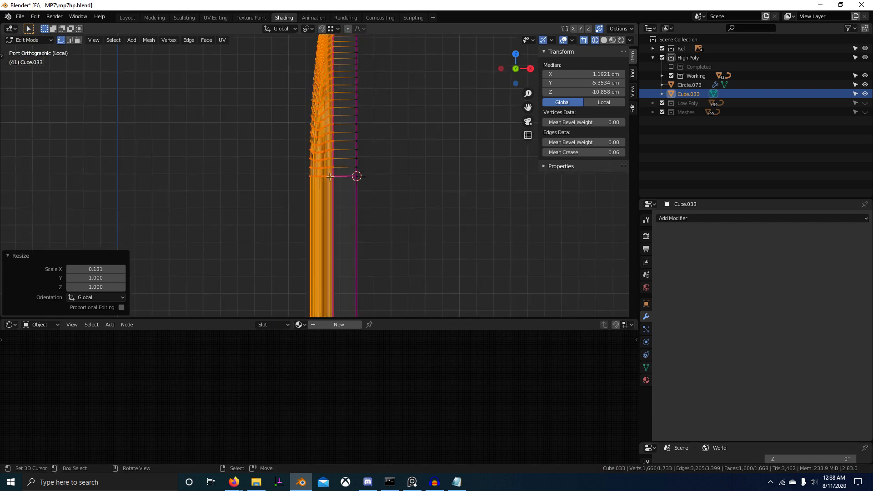
pyautogui.keyDown('shift'); pyautogui.moveTo(454, 180); pyautogui.dragTo(429, 284, button='middle'); pyautogui.keyUp('shift')
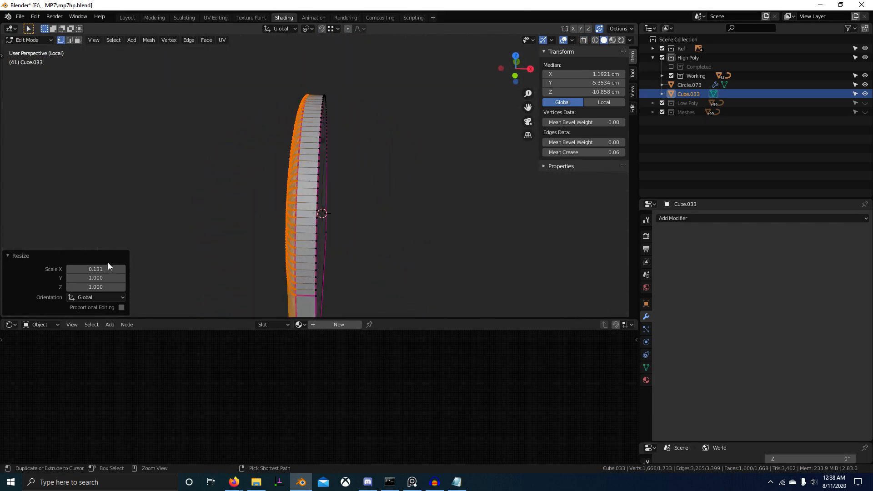
# Copy the resize's exact X scale factor, 0.130925, into a new Notepad document.
pyautogui.press('super')
pyautogui.write('notepad')
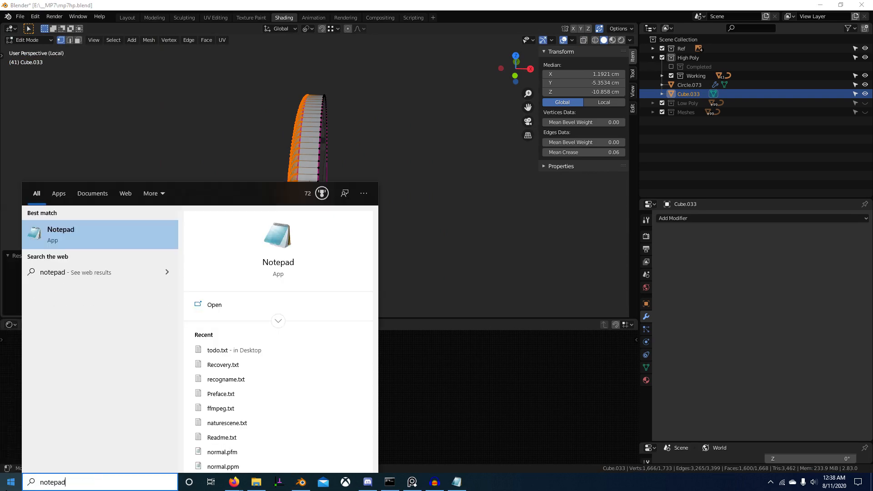
pyautogui.press('Return')
pyautogui.hotkey('ctrl', 'v')
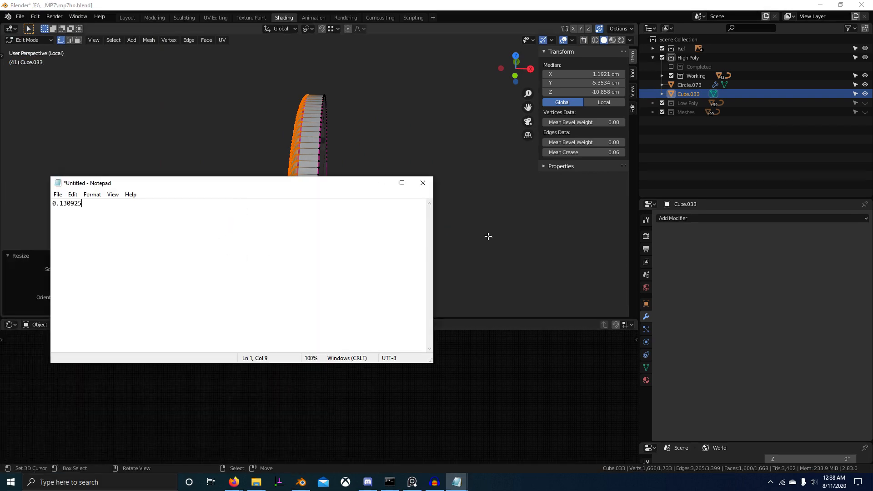
# Finish editing the mesh, delete the overlapping cutter Cube.057, and leave local view with Cube.033 selected.
pyautogui.moveTo(487, 238); pyautogui.dragTo(395, 209, button='middle')
pyautogui.press('Tab')
pyautogui.click(293, 233)
pyautogui.press('x')
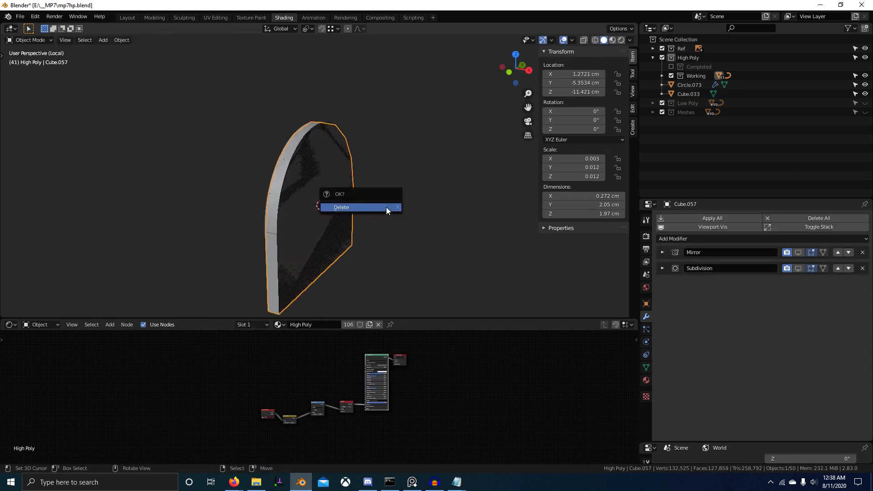
pyautogui.click(386, 207)
pyautogui.click(323, 186)
pyautogui.press('KP_Divide')
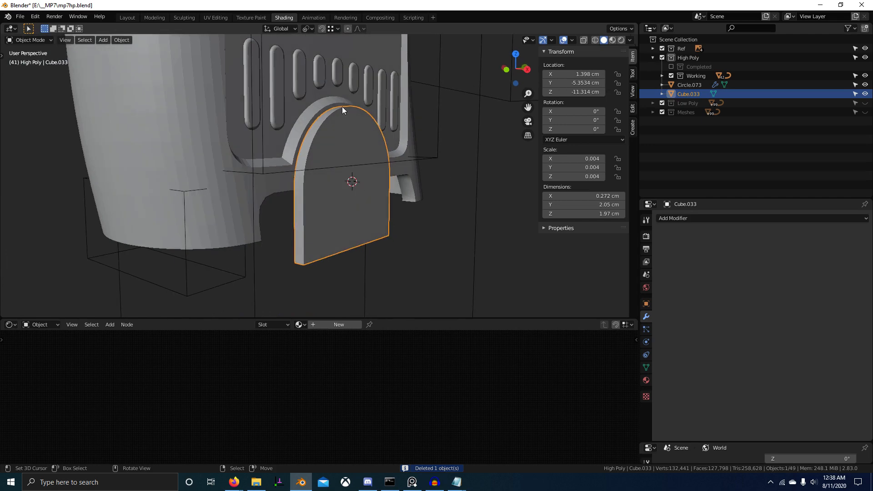
# Assign Cube.033 as the cutting object of the BTool_Cube.020 Boolean modifier on the slotted body.
pyautogui.click(342, 106)
pyautogui.click(662, 300)
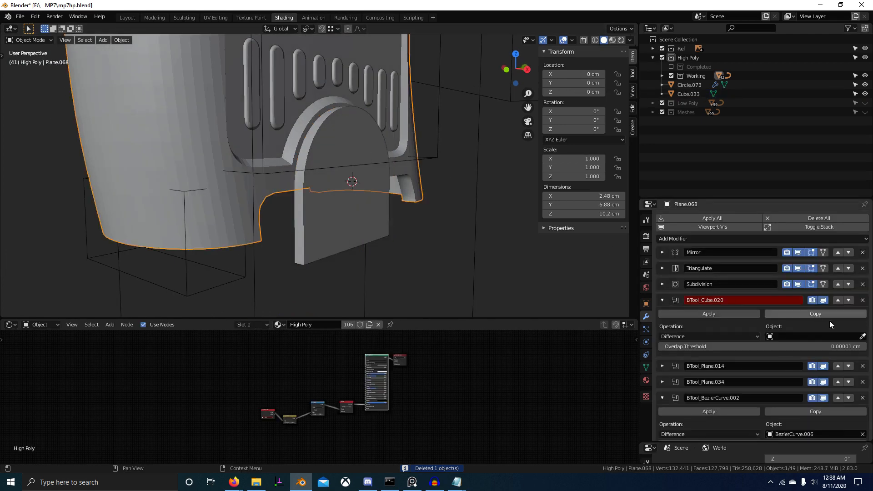
pyautogui.click(313, 171)
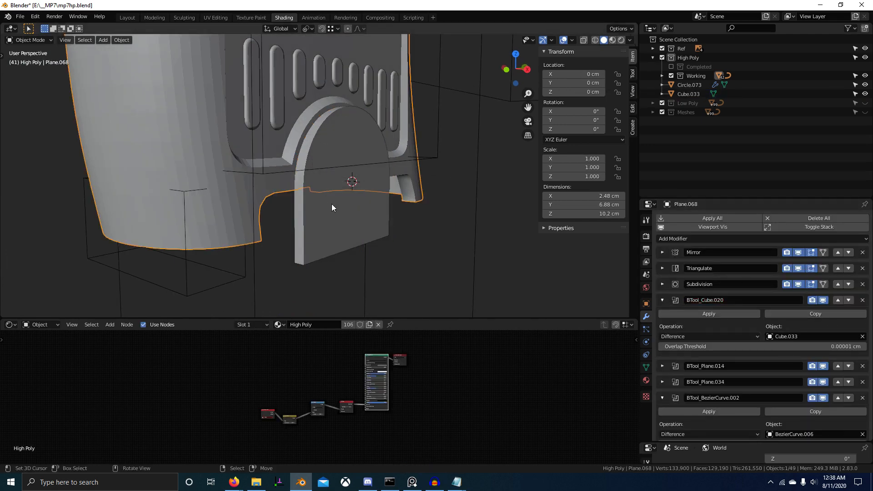
# Set the viewport display of the cutter Cube.033 to Bounds.
pyautogui.click(357, 212)
pyautogui.click(645, 304)
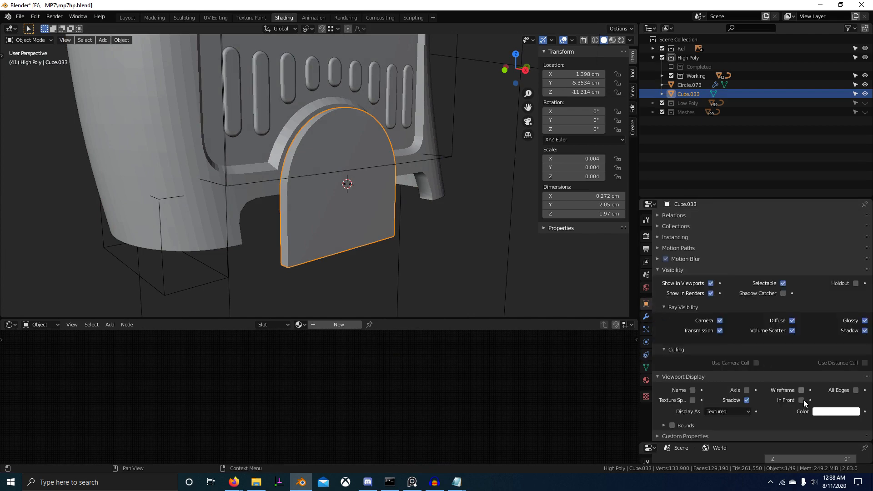
pyautogui.click(727, 411)
pyautogui.click(727, 359)
# Deselect everything, inspect the arched recess from several angles, and save the file.
pyautogui.scroll(6, 450, 270)
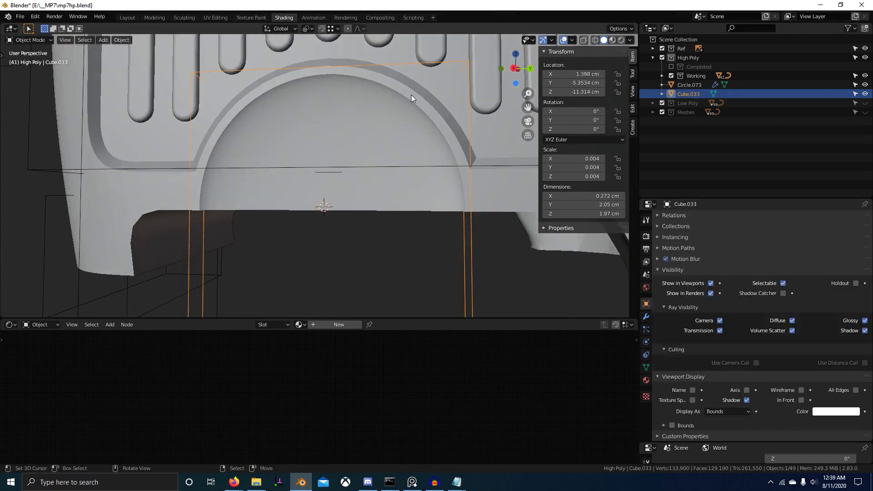
pyautogui.scroll(-1, 321, 107)
pyautogui.hotkey('alt', 'a')
pyautogui.moveTo(318, 162); pyautogui.dragTo(235, 138, button='middle')
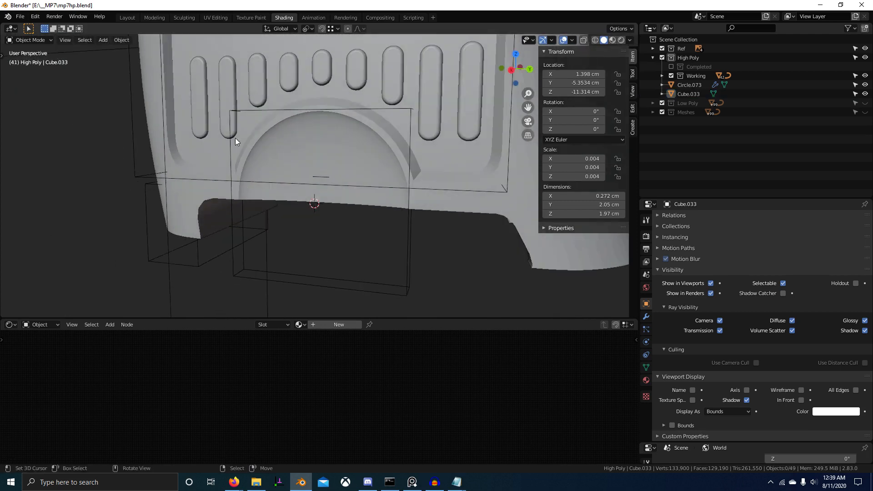
pyautogui.moveTo(421, 169); pyautogui.dragTo(342, 161, button='middle')
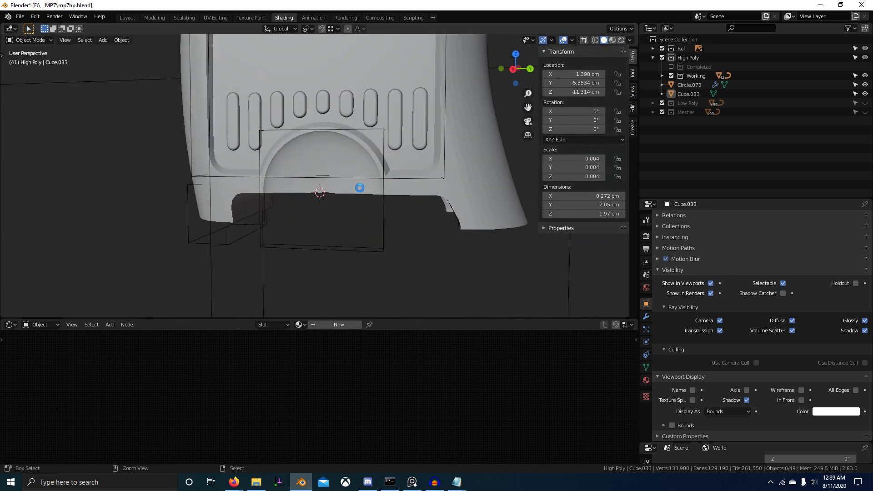
pyautogui.hotkey('ctrl', 's')
# Compare the arched recess with the reference image from the right in wireframe and solid shading.
pyautogui.moveTo(392, 178)
pyautogui.mouseDown(button='middle')
pyautogui.moveTo(357, 162)
pyautogui.moveTo(372, 133)
pyautogui.moveTo(390, 174)
pyautogui.moveTo(401, 176)
pyautogui.mouseUp(button='middle')
pyautogui.press('z')
pyautogui.click(313, 172)
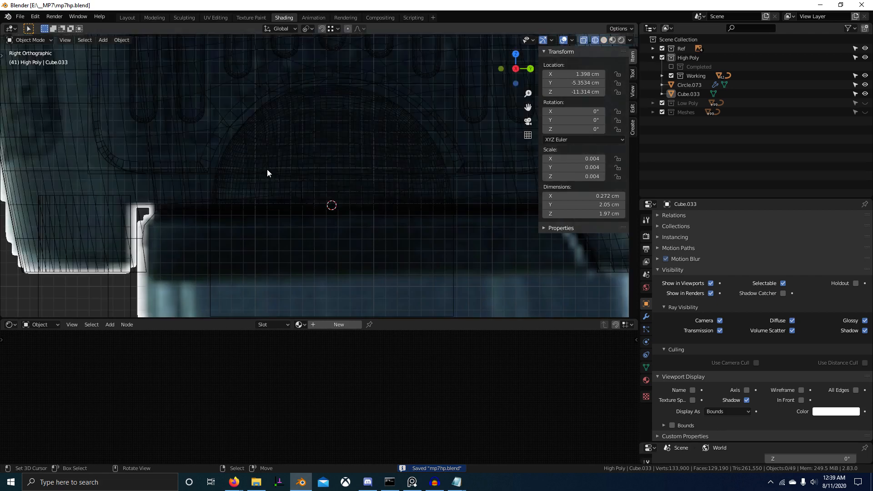
pyautogui.press('z')
pyautogui.click(466, 165)
pyautogui.scroll(-3, 455, 182)
pyautogui.scroll(4, 430, 204)
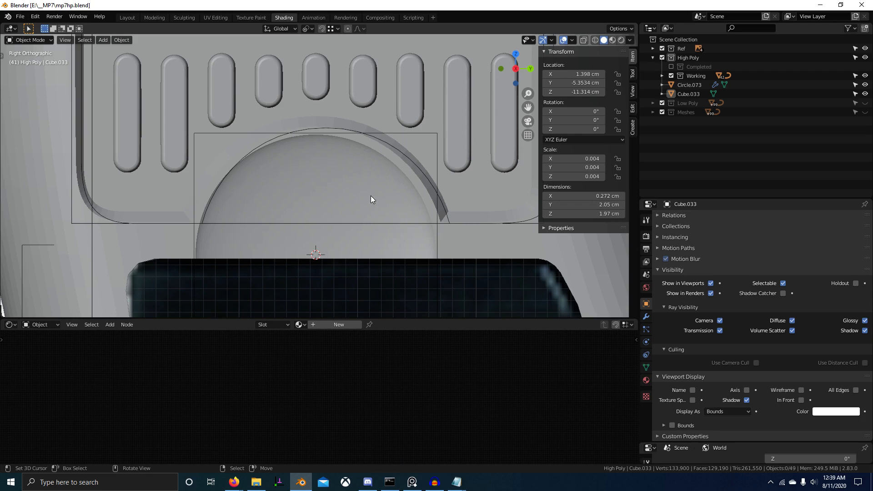
# Show only the Meshes collection, select the main body Plane.012, and display its modifiers.
pyautogui.press('4')
pyautogui.click(458, 143)
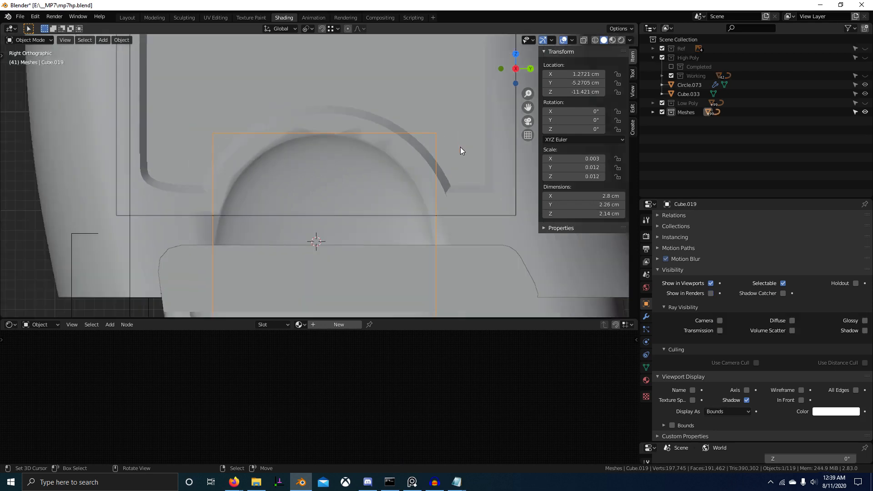
pyautogui.scroll(-2, 460, 146)
pyautogui.scroll(-3, 462, 135)
pyautogui.click(381, 139)
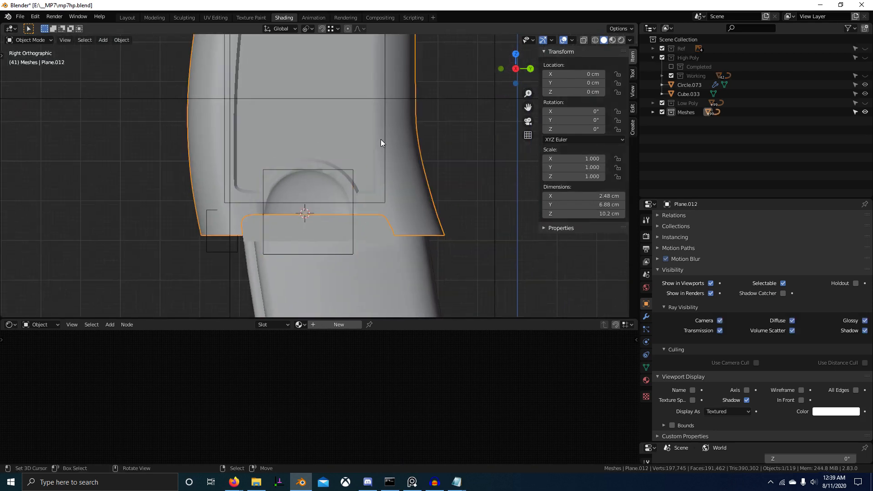
pyautogui.click(646, 316)
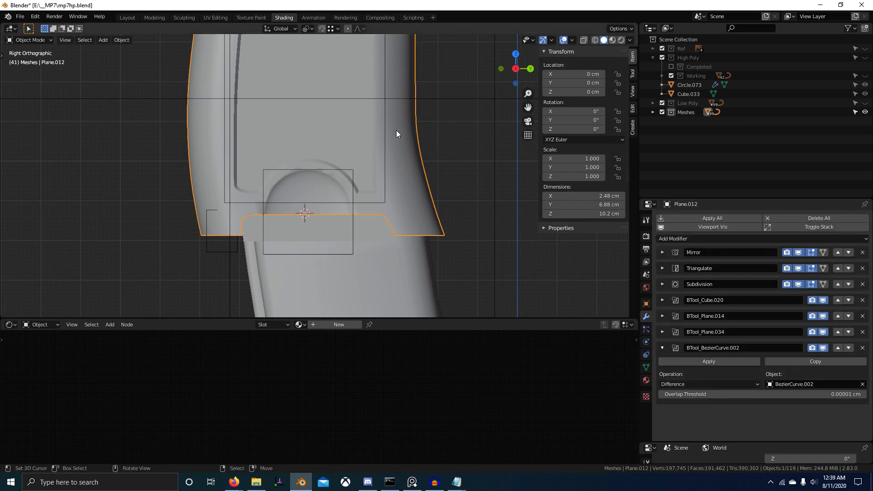
# Delete the side panel's cutter object in the Meshes collection and remove the BTool_BezierCurve.002 modifier from the body.
pyautogui.moveTo(396, 131); pyautogui.dragTo(420, 177, button='middle')
pyautogui.click(326, 151)
pyautogui.press('x')
pyautogui.click(326, 150)
pyautogui.click(356, 173)
pyautogui.scroll(2, 421, 177)
pyautogui.click(862, 348)
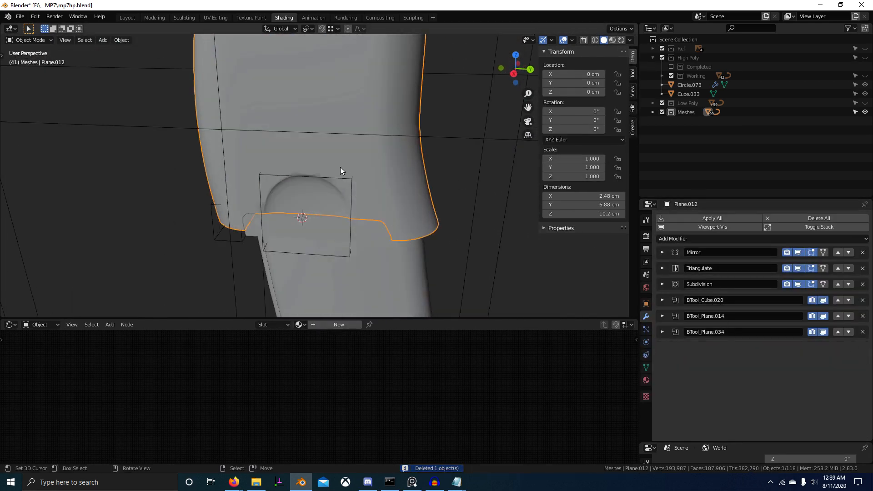
# Select the arched cutter in the Meshes collection and show the High Poly collection alongside it for comparison.
pyautogui.click(353, 182)
pyautogui.click(351, 180)
pyautogui.scroll(1, 350, 178)
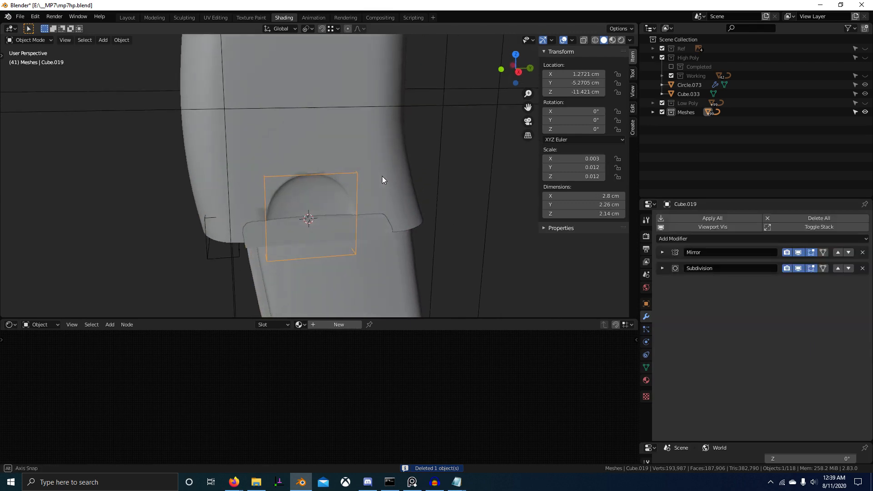
pyautogui.moveTo(382, 176); pyautogui.dragTo(351, 185, button='middle')
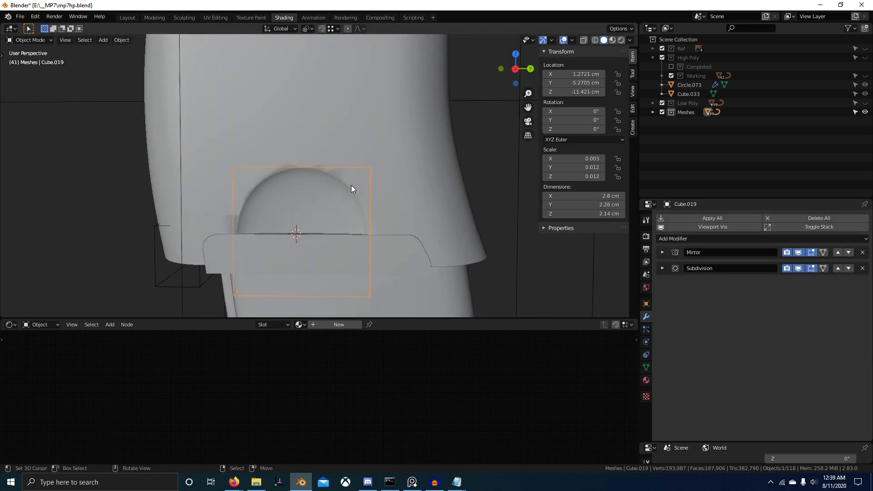
pyautogui.hotkey('shift', '2')
pyautogui.scroll(2, 341, 201)
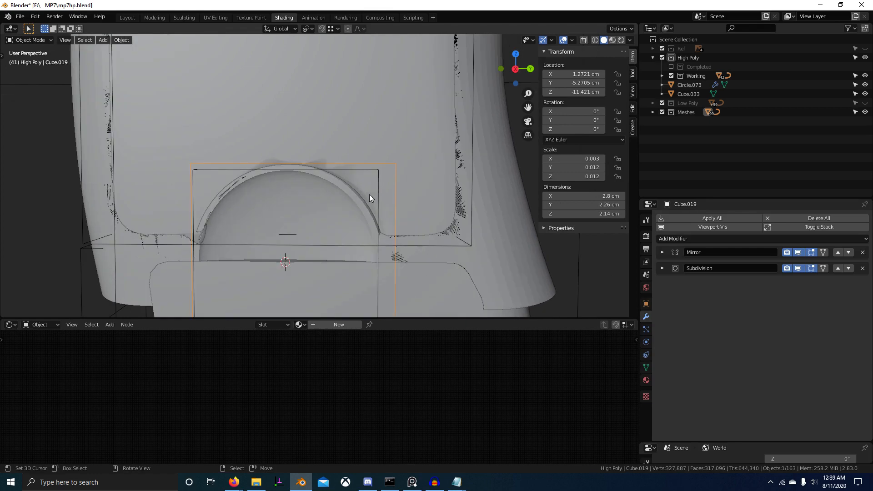
pyautogui.press('z')
pyautogui.press('z')
pyautogui.rightClick(395, 162)
pyautogui.rightClick(394, 162)
pyautogui.press('Tab')
pyautogui.press('KP_Decimal')
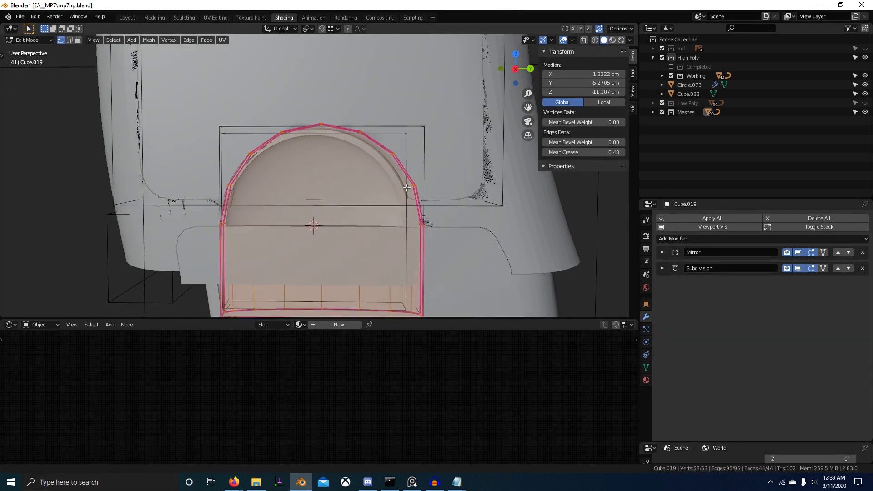
pyautogui.press('g')
pyautogui.press('y')
pyautogui.rightClick(408, 176)
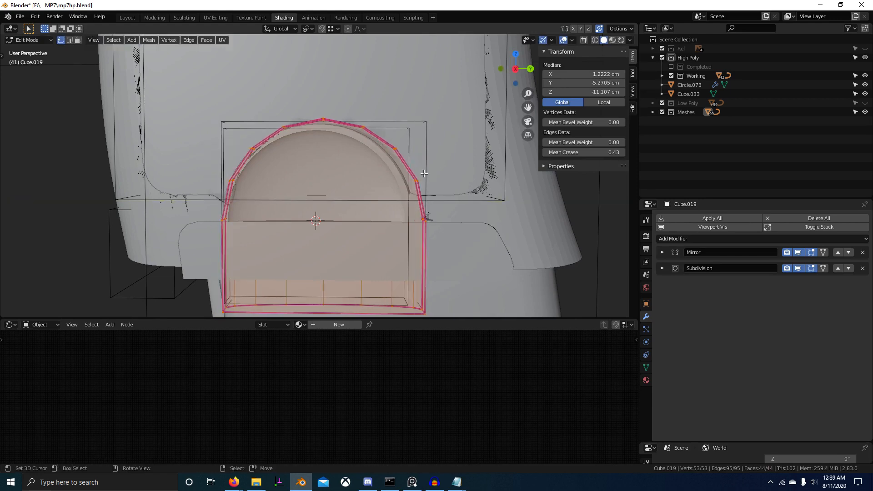
pyautogui.press('Tab')
# Show only the High Poly collection and select its arched cutter, Cube.033.
pyautogui.moveTo(382, 181); pyautogui.dragTo(371, 197, button='middle')
pyautogui.press('2')
pyautogui.rightClick(391, 135)
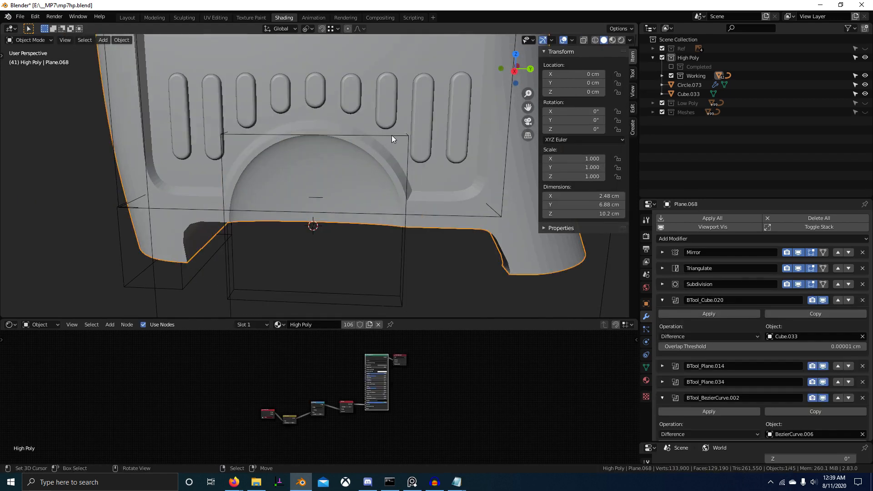
pyautogui.rightClick(392, 138)
pyautogui.moveTo(393, 138); pyautogui.dragTo(401, 191, button='middle')
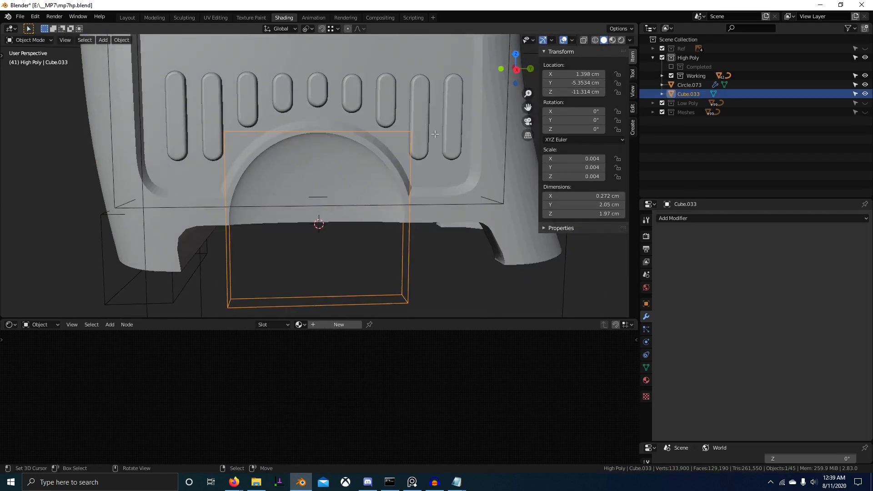
# Snap the 3D cursor to the midpoint of two opposite vertices at the base of the cutter's arch.
pyautogui.press('Tab')
pyautogui.moveTo(435, 134); pyautogui.dragTo(437, 195, button='middle')
pyautogui.click(294, 235)
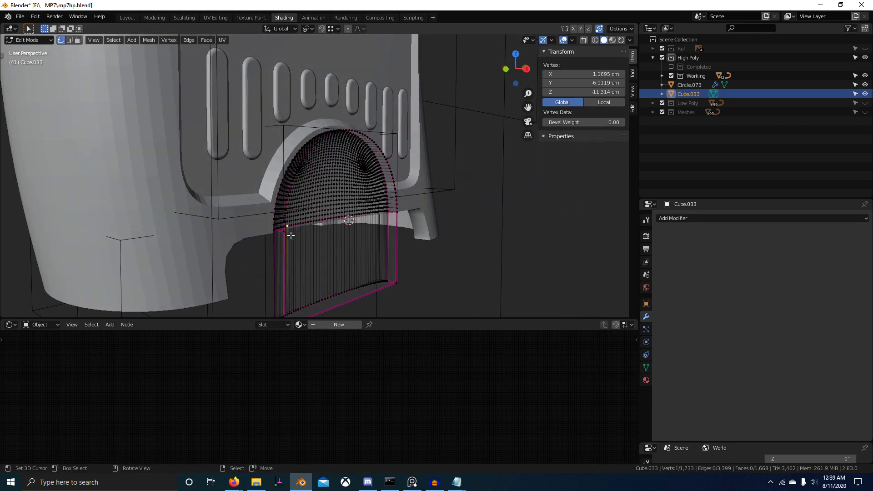
pyautogui.moveTo(289, 230); pyautogui.dragTo(400, 220, button='middle')
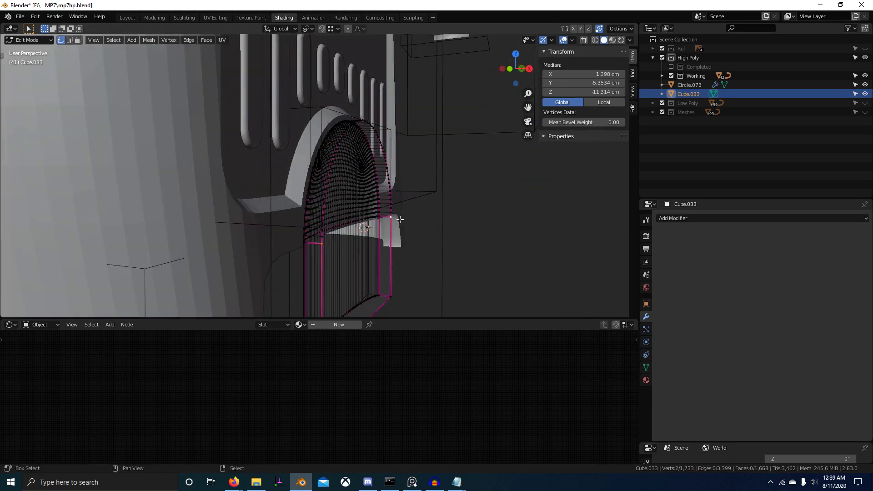
pyautogui.hotkey('shift', 's')
pyautogui.click(409, 288)
pyautogui.press('Tab')
# Show only the Low Poly collection and select its arched cutter, Cube.035.
pyautogui.moveTo(459, 248); pyautogui.dragTo(385, 240, button='middle')
pyautogui.press('3')
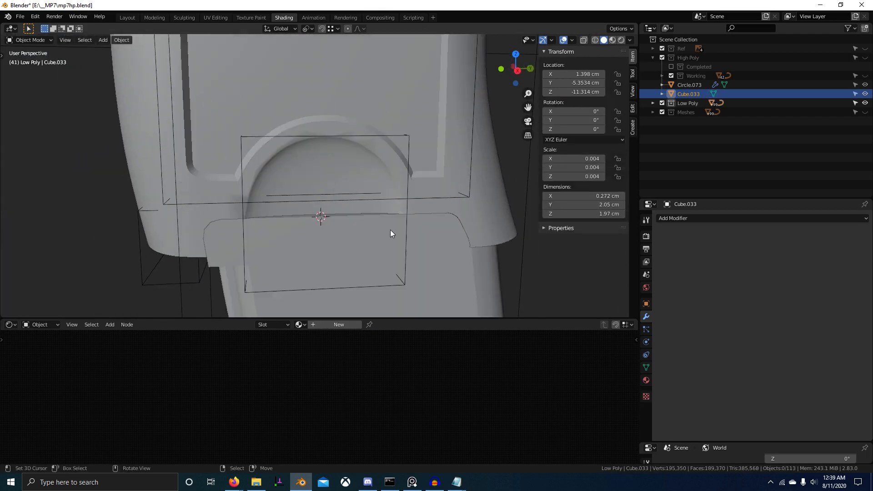
pyautogui.rightClick(406, 207)
pyautogui.rightClick(407, 206)
pyautogui.rightClick(408, 207)
# Set the median Y of the Low Poly cutter's entire mesh to the 3D cursor's Y value, -5.35339 cm.
pyautogui.press('Tab')
pyautogui.moveTo(408, 206); pyautogui.dragTo(379, 224, button='middle')
pyautogui.press('a')
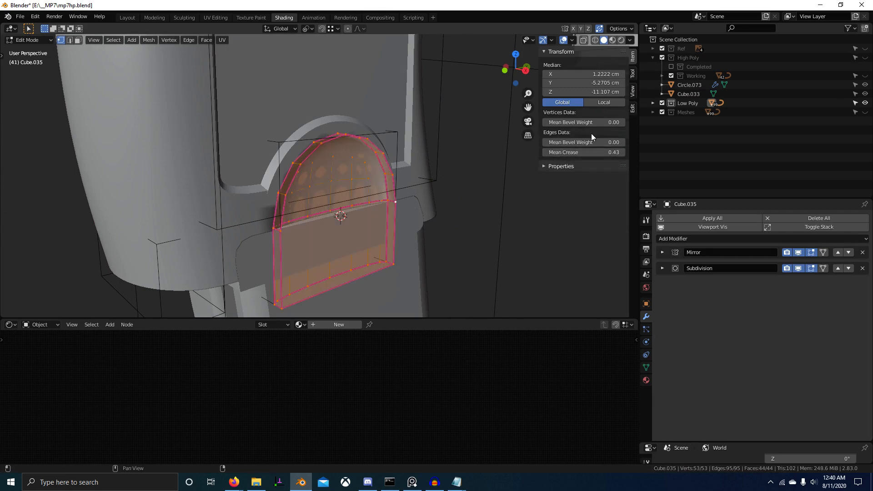
pyautogui.click(632, 91)
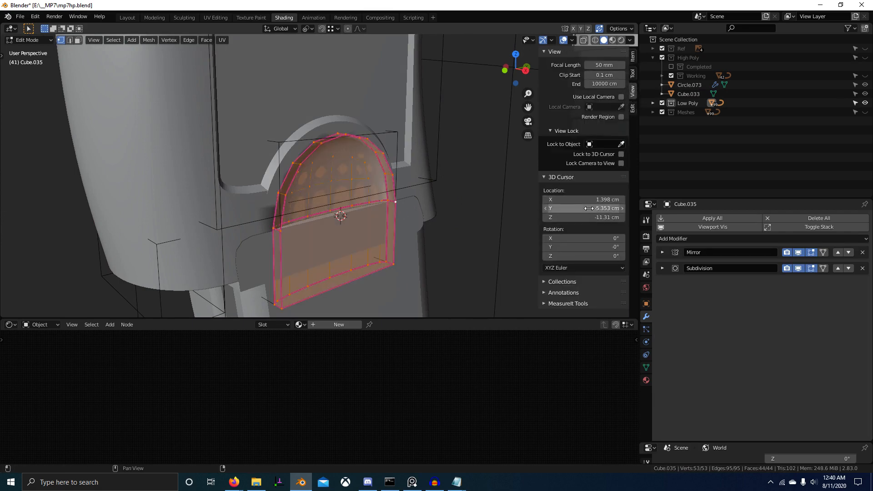
pyautogui.click(633, 57)
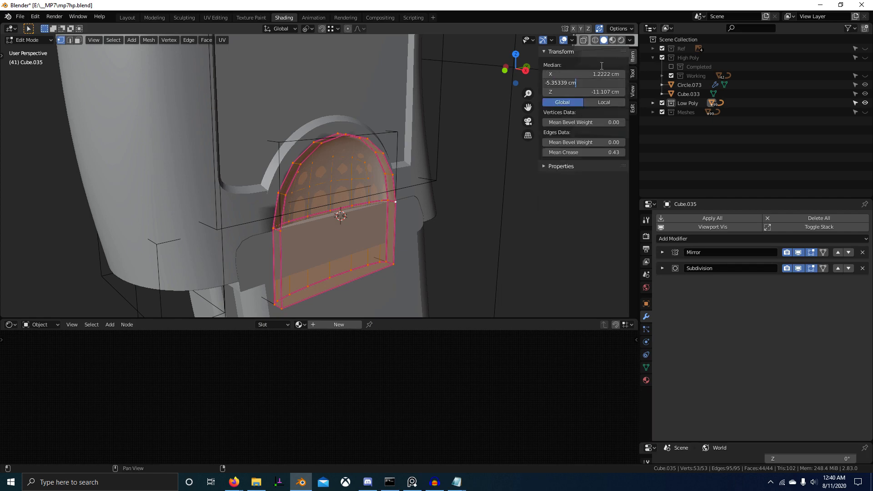
pyautogui.press('Return')
pyautogui.moveTo(500, 137); pyautogui.dragTo(400, 163, button='middle')
pyautogui.press('Tab')
# Delete the side panel's cutter object from the Low Poly collection.
pyautogui.click(350, 131)
pyautogui.click(353, 131)
pyautogui.click(350, 131)
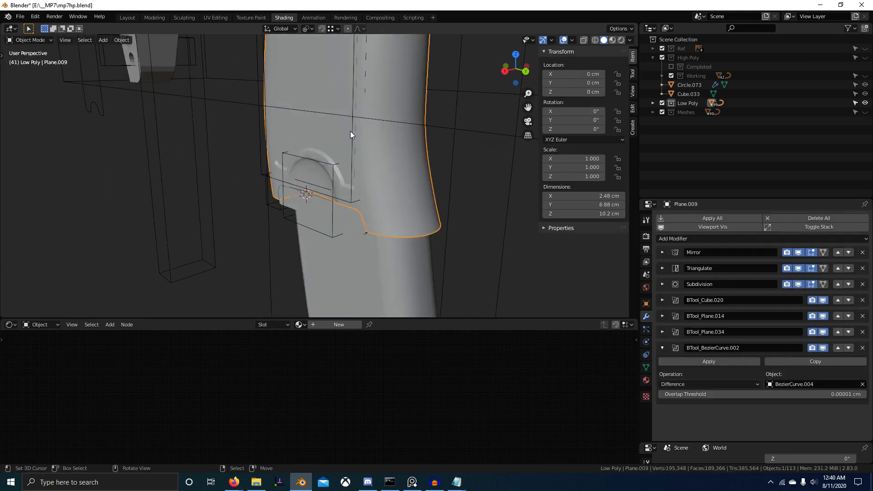
pyautogui.click(351, 131)
pyautogui.click(352, 131)
pyautogui.moveTo(352, 131)
pyautogui.mouseDown(button='middle')
pyautogui.moveTo(344, 147)
pyautogui.moveTo(304, 121)
pyautogui.moveTo(290, 125)
pyautogui.moveTo(350, 134)
pyautogui.mouseUp(button='middle')
pyautogui.click(316, 115)
pyautogui.click(316, 115)
pyautogui.click(285, 119)
pyautogui.press('Delete')
# Remove the BTool_BezierCurve.002 modifier from the Low Poly body and save the file.
pyautogui.click(432, 197)
pyautogui.moveTo(432, 196); pyautogui.dragTo(455, 216, button='middle')
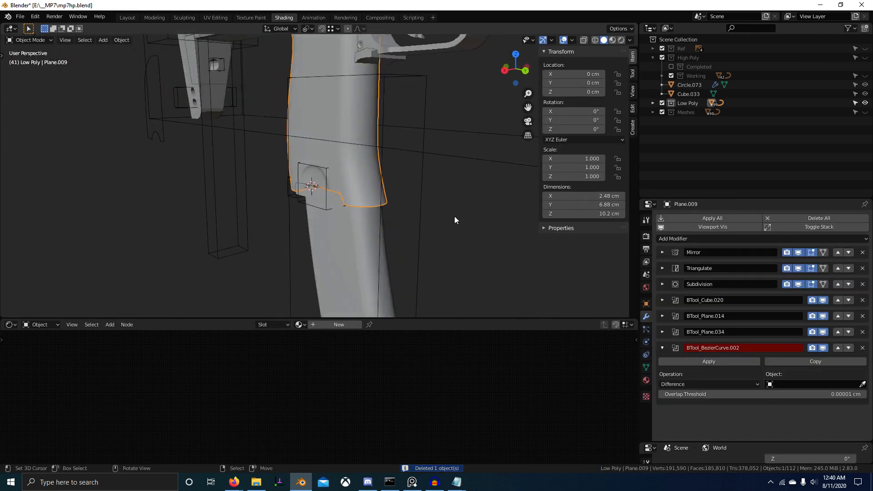
pyautogui.click(862, 348)
pyautogui.scroll(3, 389, 211)
pyautogui.hotkey('alt', 'a')
pyautogui.moveTo(388, 211); pyautogui.dragTo(344, 241, button='middle')
pyautogui.hotkey('ctrl', 's')
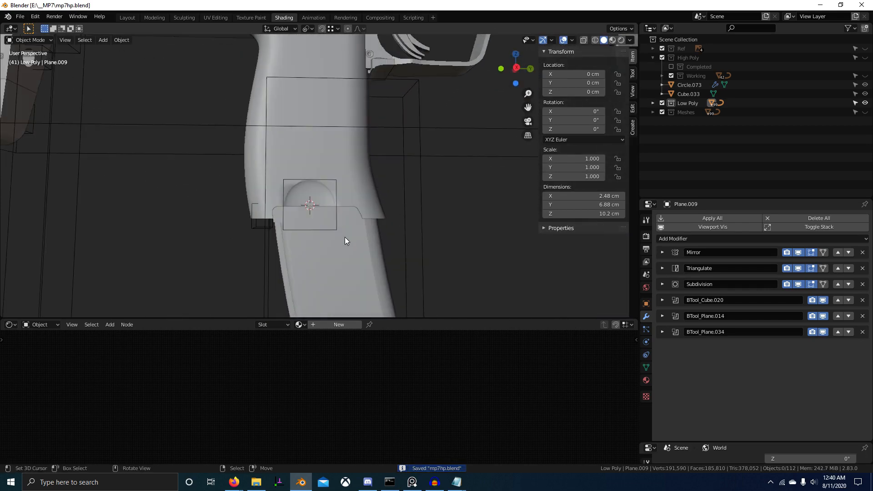
# Show only the High Poly collection, save the file and view the grip's side panel straight from the right.
pyautogui.press('2')
pyautogui.moveTo(398, 190); pyautogui.dragTo(482, 192, button='middle')
pyautogui.hotkey('ctrl', 's')
pyautogui.scroll(4, 345, 211)
pyautogui.press('KP_3')
pyautogui.scroll(1, 317, 216)
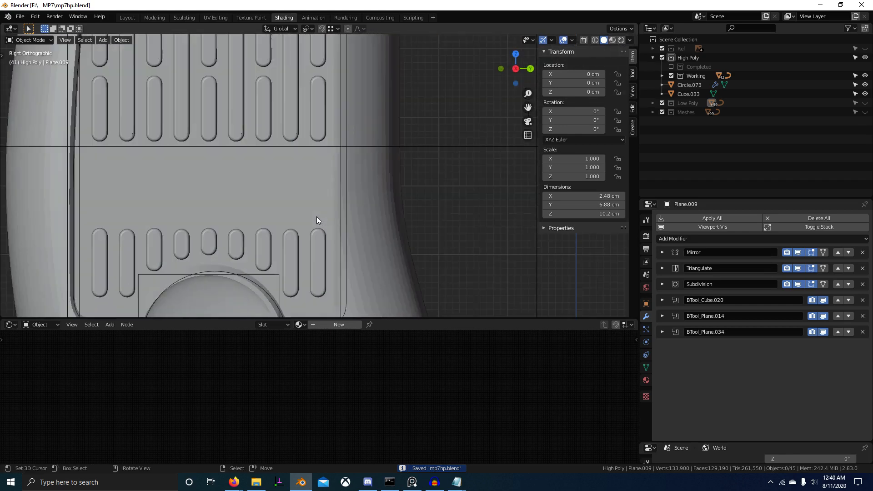
pyautogui.keyDown('shift'); pyautogui.moveTo(321, 218); pyautogui.dragTo(424, 181, button='middle'); pyautogui.keyUp('shift')
pyautogui.scroll(-3, 383, 185)
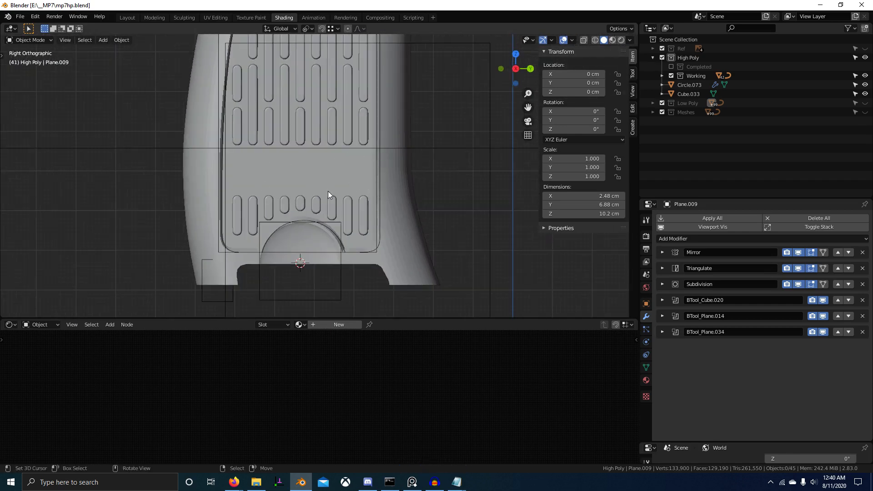
# View the grip from the left in wireframe with the Ref collection's images shown, and save the file.
pyautogui.press('ctrl+KP_3')
pyautogui.hotkey('shift', 'z')
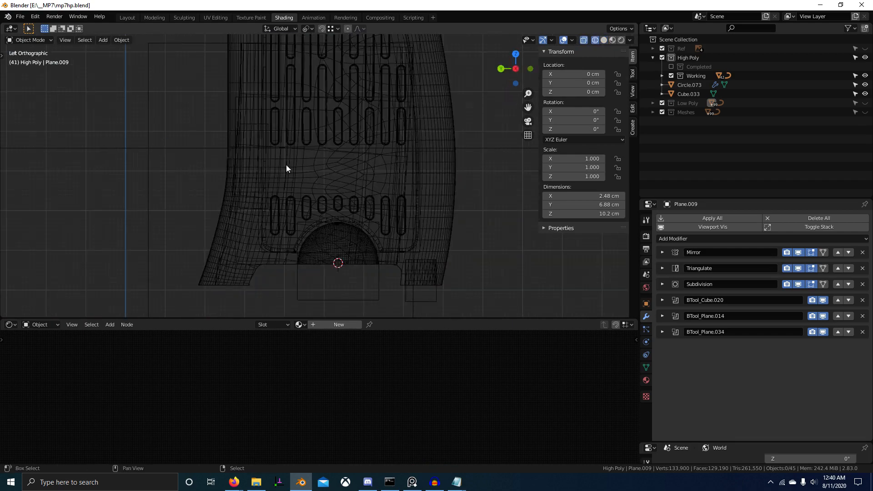
pyautogui.keyDown('shift'); pyautogui.moveTo(286, 166); pyautogui.dragTo(398, 209, button='middle'); pyautogui.keyUp('shift')
pyautogui.scroll(-5, 398, 209)
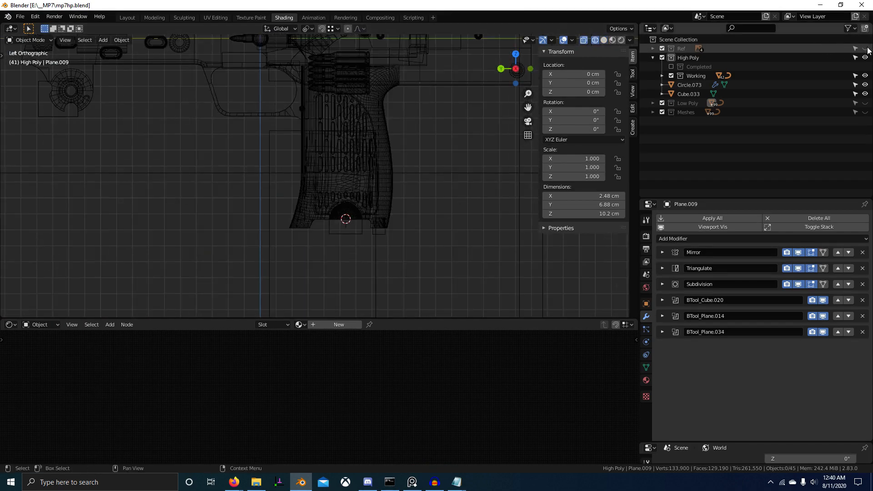
pyautogui.click(865, 48)
pyautogui.scroll(6, 415, 182)
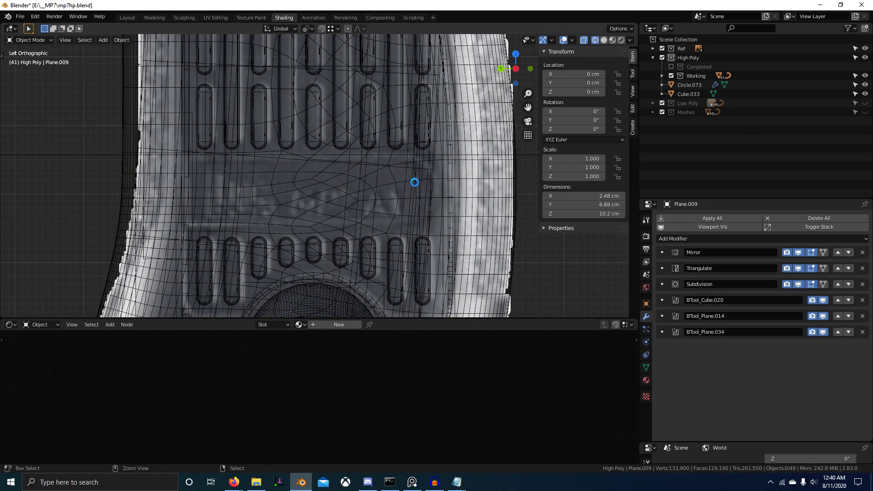
pyautogui.scroll(-4, 449, 178)
pyautogui.hotkey('ctrl', 's')
# Add a 64-vertex mesh circle at the 3D cursor and rotate it 90° about the Y axis.
pyautogui.hotkey('shift', 'a')
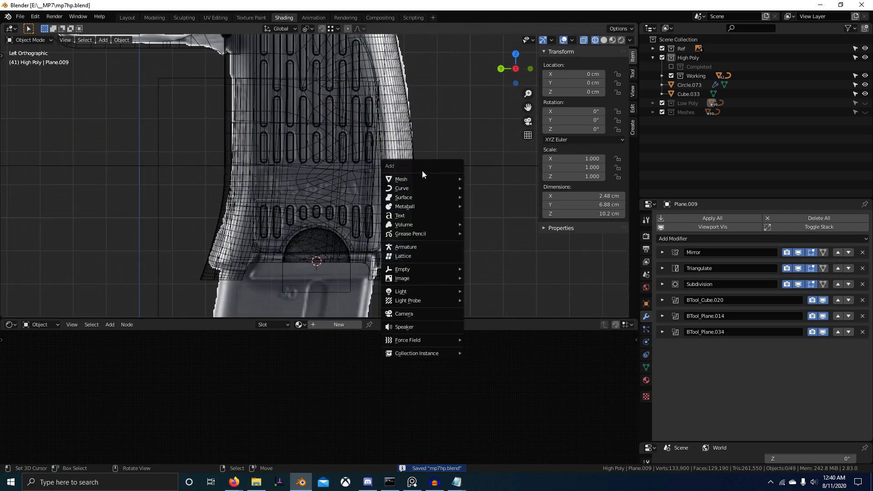
pyautogui.moveTo(439, 180)
pyautogui.click(485, 197)
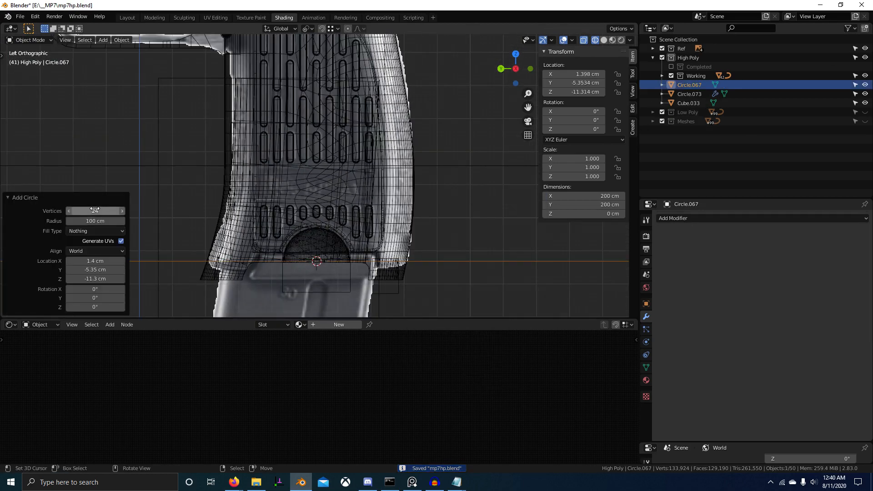
pyautogui.press('Return')
pyautogui.scroll(-6, 311, 225)
pyautogui.press('r')
pyautogui.press('y')
pyautogui.press('Return')
# Scale the circle object down to about 0.037, close to the size of the grip.
pyautogui.scroll(-7, 437, 207)
pyautogui.press('s')
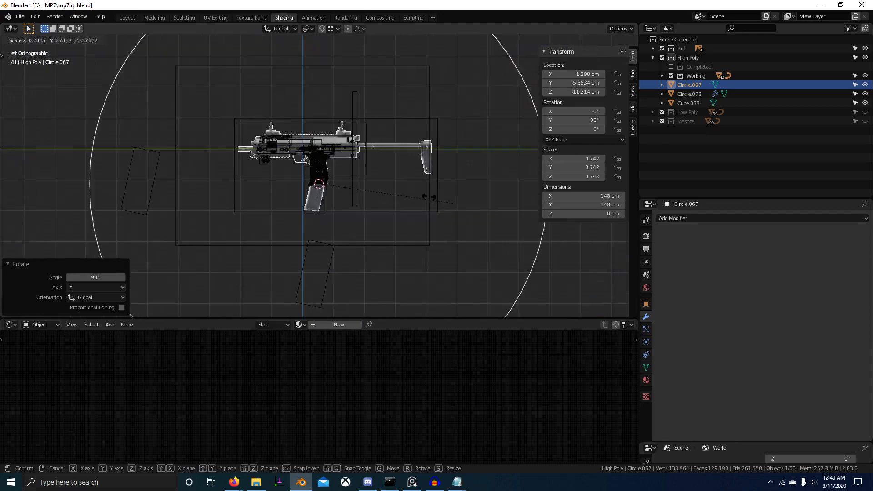
pyautogui.click(337, 188)
pyautogui.press('s')
pyautogui.click(389, 228)
pyautogui.scroll(14, 389, 228)
# Shrink the circle's mesh in Edit Mode and move it up onto the plain band between the grip's slot rows.
pyautogui.press('Tab')
pyautogui.press('s')
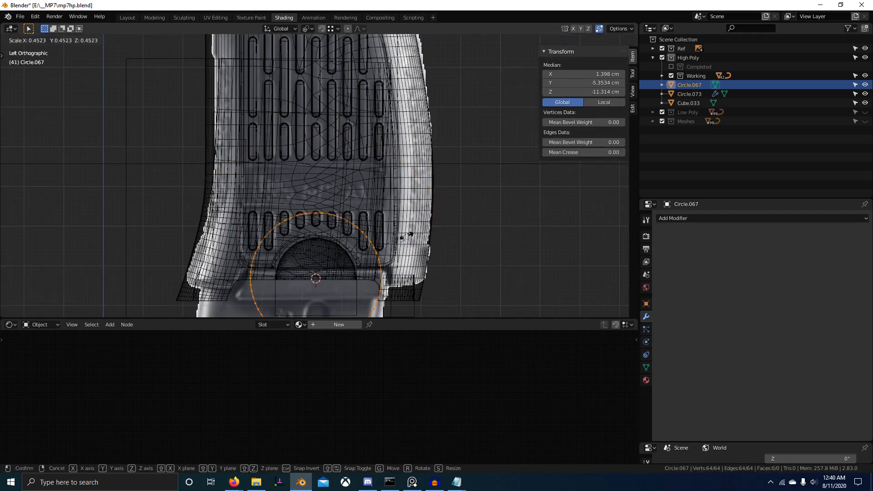
pyautogui.click(405, 241)
pyautogui.press('g')
pyautogui.click(446, 201)
pyautogui.press('s')
pyautogui.click(447, 220)
# Resize the circle and reposition it between the slot rows near the rear end of the plain band.
pyautogui.scroll(-4, 447, 220)
pyautogui.scroll(8, 423, 207)
pyautogui.press('s')
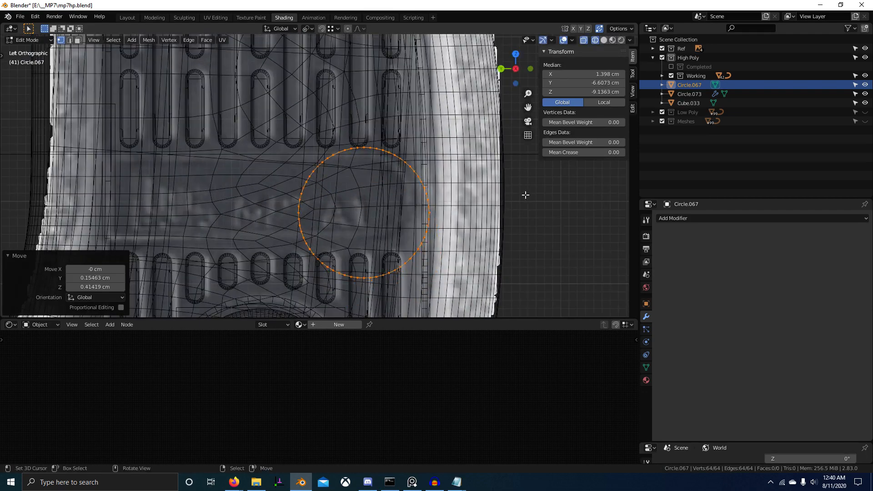
pyautogui.click(419, 237)
pyautogui.scroll(4, 418, 237)
pyautogui.press('g')
pyautogui.click(417, 186)
pyautogui.scroll(-3, 416, 185)
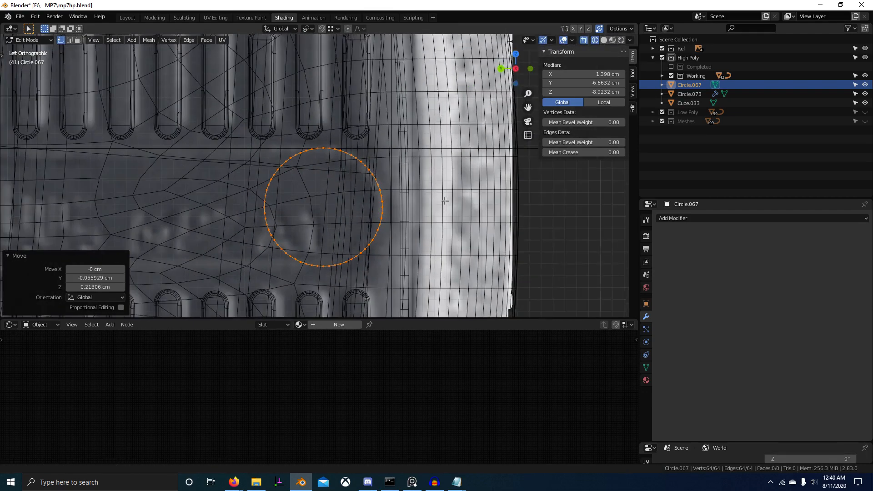
# Move the circle to the middle of the plain band and fine-tune its diameter and position to match the band's height.
pyautogui.scroll(-3, 364, 191)
pyautogui.press('g')
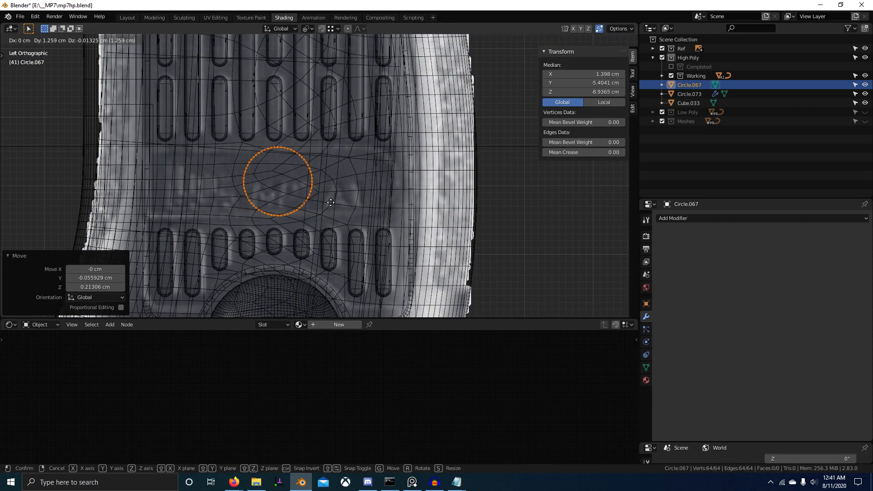
pyautogui.click(330, 202)
pyautogui.press('s')
pyautogui.click(359, 195)
pyautogui.scroll(4, 408, 189)
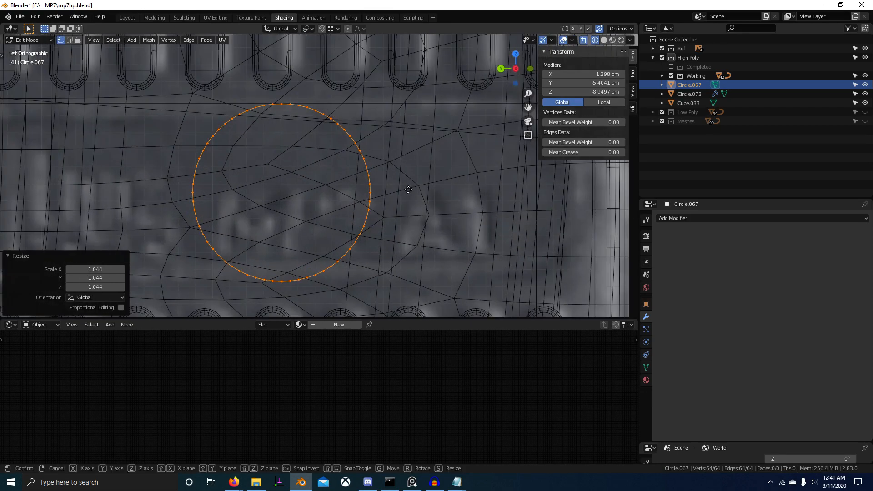
pyautogui.press('s')
pyautogui.click(423, 173)
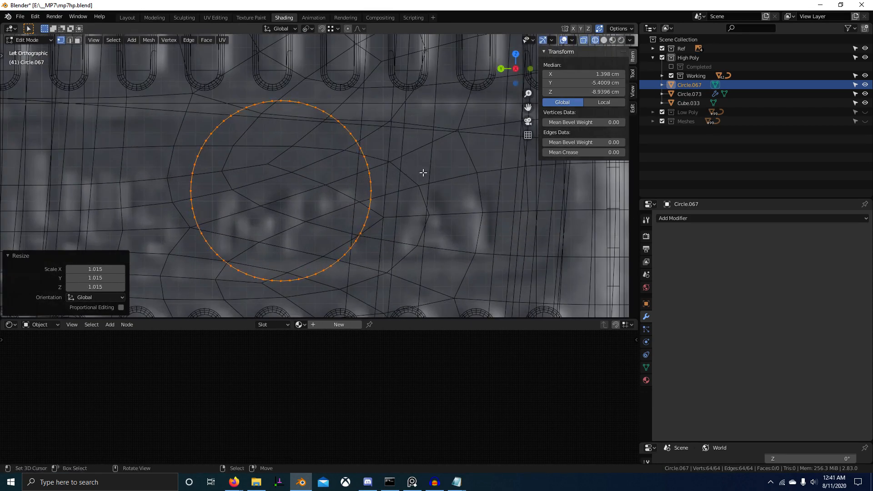
pyautogui.press('g')
pyautogui.click(424, 174)
# Move the circle along Y to the rear end of the plain band, centred at about -6.72 cm.
pyautogui.scroll(-3, 421, 182)
pyautogui.keyDown('shift'); pyautogui.moveTo(417, 188); pyautogui.dragTo(288, 218, button='middle'); pyautogui.keyUp('shift')
pyautogui.press('g')
pyautogui.press('y')
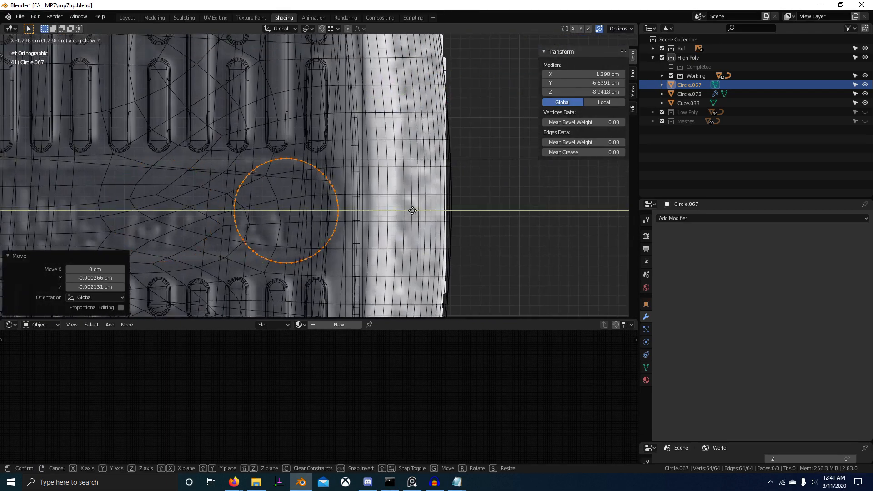
pyautogui.click(418, 210)
# Delete the vertices of the circle's front half, keeping the rear semicircle.
pyautogui.click(285, 157)
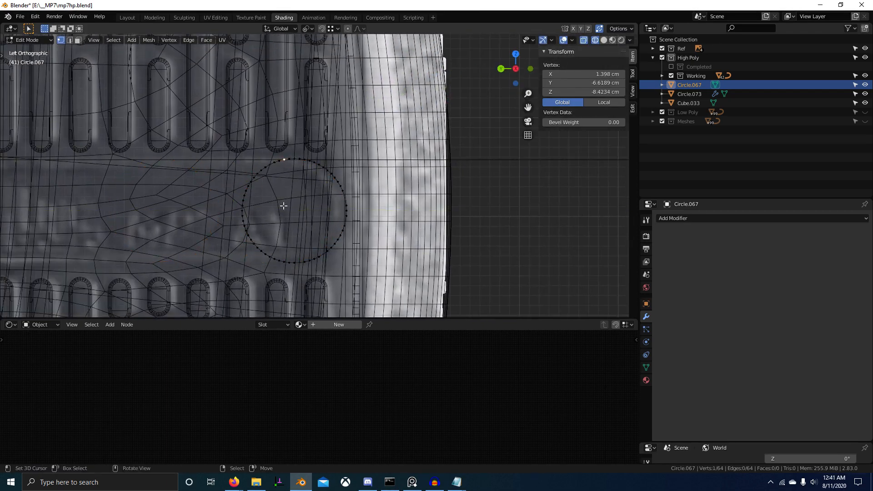
pyautogui.scroll(4, 290, 177)
pyautogui.hotkey('alt', 'a')
pyautogui.hotkey('alt', 'b')
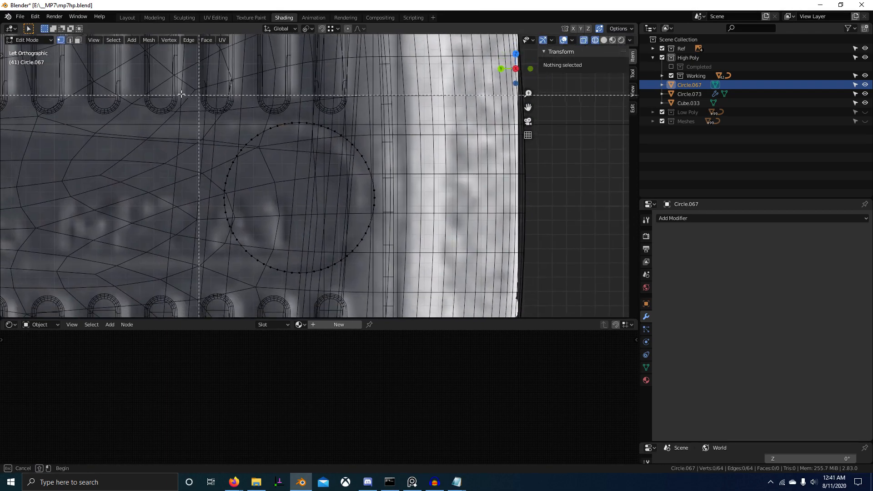
pyautogui.moveTo(142, 97); pyautogui.dragTo(298, 328)
pyautogui.hotkey('alt', 'b')
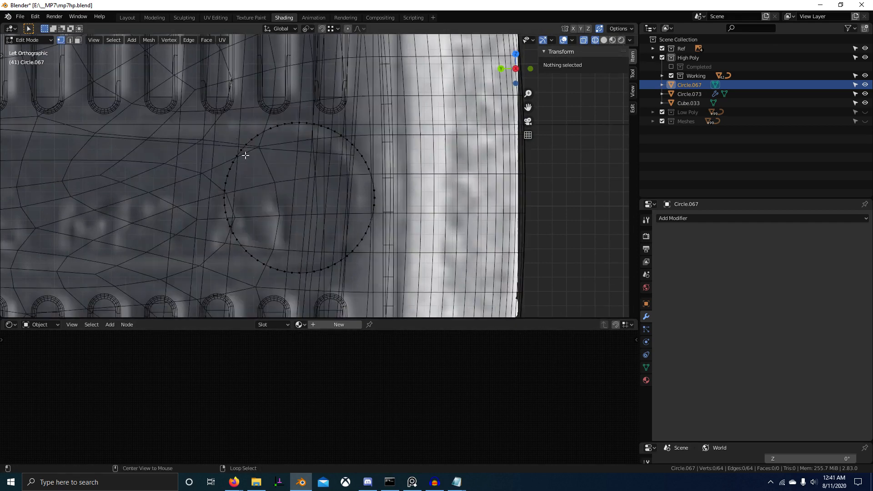
pyautogui.moveTo(223, 174); pyautogui.dragTo(297, 298)
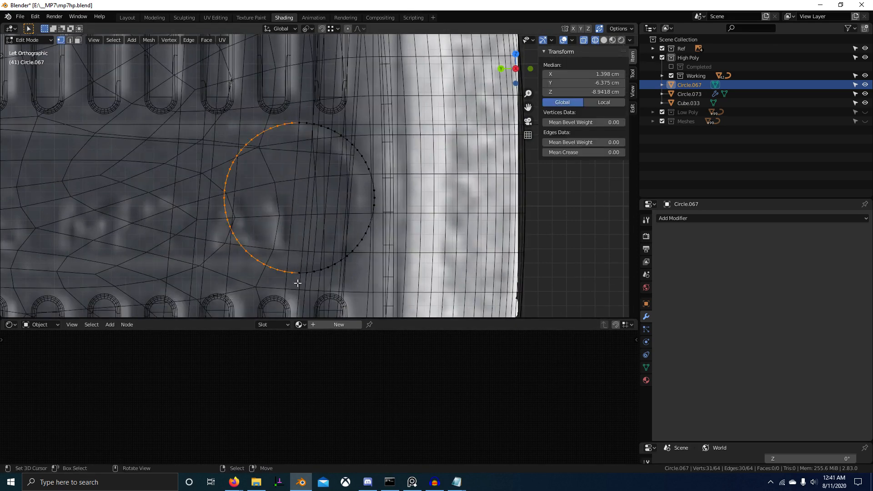
pyautogui.press('x')
pyautogui.click(321, 168)
# Extrude the semicircle's two end vertices about 4.39 cm along Y, past the front of the grip.
pyautogui.click(299, 114)
pyautogui.keyDown('shift'); pyautogui.rightClick(300, 271); pyautogui.keyUp('shift')
pyautogui.scroll(-5, 297, 271)
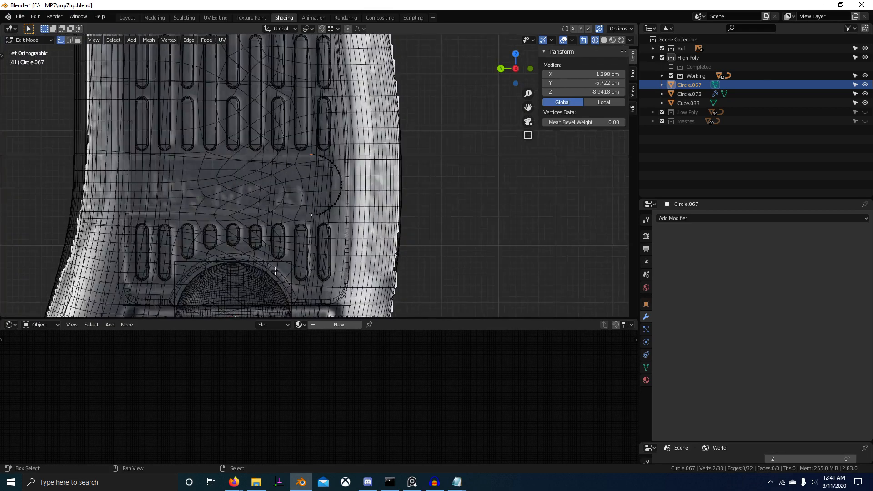
pyautogui.keyDown('shift'); pyautogui.moveTo(263, 269); pyautogui.dragTo(445, 268, button='middle'); pyautogui.keyUp('shift')
pyautogui.press('e')
pyautogui.press('y')
pyautogui.click(198, 245)
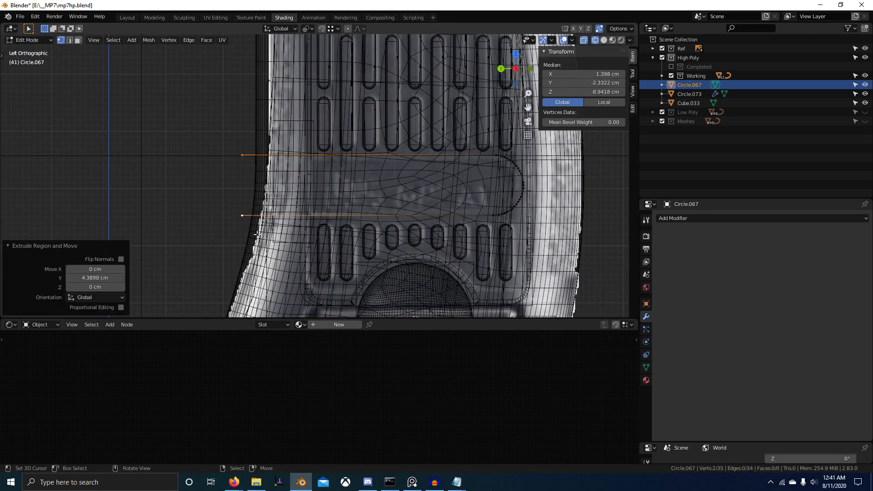
# Return to solid shading and fill the entire round-ended outline with a face.
pyautogui.scroll(-3, 273, 246)
pyautogui.hotkey('alt', 'z')
pyautogui.moveTo(318, 246); pyautogui.dragTo(462, 248, button='middle')
pyautogui.scroll(4, 462, 248)
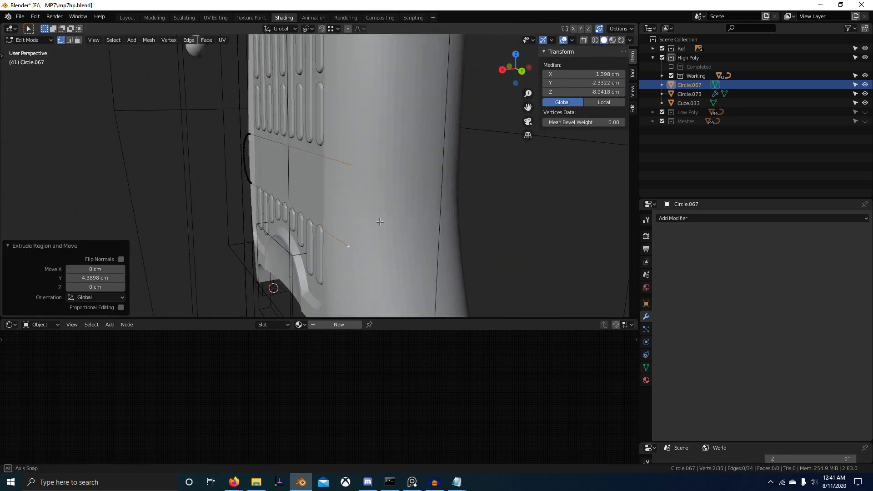
pyautogui.press('a')
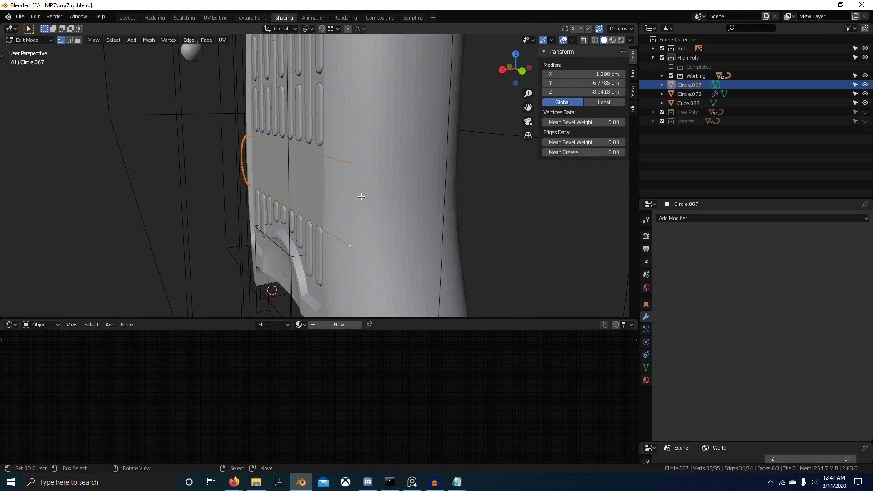
pyautogui.press('f')
pyautogui.scroll(-2, 355, 182)
pyautogui.moveTo(354, 191); pyautogui.dragTo(321, 216, button='middle')
# Move the filled face along X and extrude it into a solid block through the grip's side.
pyautogui.press('g')
pyautogui.press('x')
pyautogui.click(362, 215)
pyautogui.scroll(-2, 359, 218)
pyautogui.press('e')
pyautogui.click(344, 226)
pyautogui.press('a')
# Move one side face of the block along X, making the cutter about 1.06 cm thick.
pyautogui.press('Tab')
pyautogui.keyDown('shift'); pyautogui.click(333, 157); pyautogui.keyUp('shift')
pyautogui.click(320, 176)
pyautogui.press('Tab')
pyautogui.moveTo(320, 176); pyautogui.dragTo(354, 179, button='middle')
pyautogui.press('3')
pyautogui.click(308, 186)
pyautogui.press('g')
pyautogui.press('x')
pyautogui.click(298, 186)
pyautogui.press('Tab')
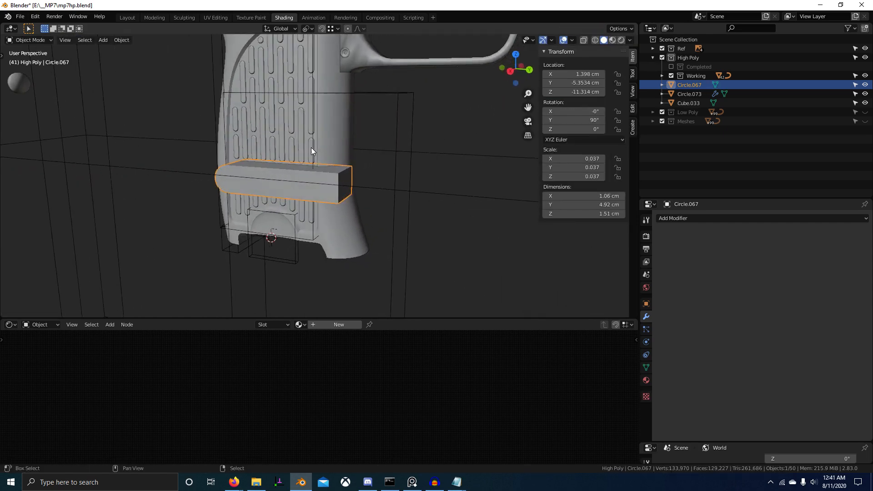
pyautogui.keyDown('shift'); pyautogui.rightClick(311, 147); pyautogui.keyUp('shift')
pyautogui.moveTo(301, 178); pyautogui.dragTo(181, 183, button='middle')
pyautogui.rightClick(322, 155)
pyautogui.rightClick(321, 154)
pyautogui.press('Tab')
pyautogui.press('Tab')
pyautogui.rightClick(354, 175)
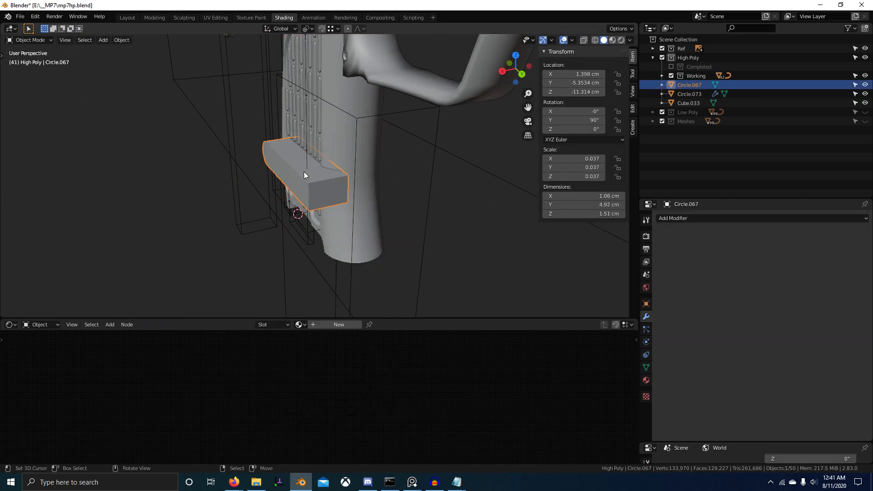
# Cut the round-ended block out of the grip's slotted side panel, BezierCurve.006, with a Bool Tool Difference.
pyautogui.keyDown('shift'); pyautogui.moveTo(306, 162); pyautogui.dragTo(369, 258, button='middle'); pyautogui.keyUp('shift')
pyautogui.scroll(3, 369, 257)
pyautogui.moveTo(369, 257); pyautogui.dragTo(334, 241, button='middle')
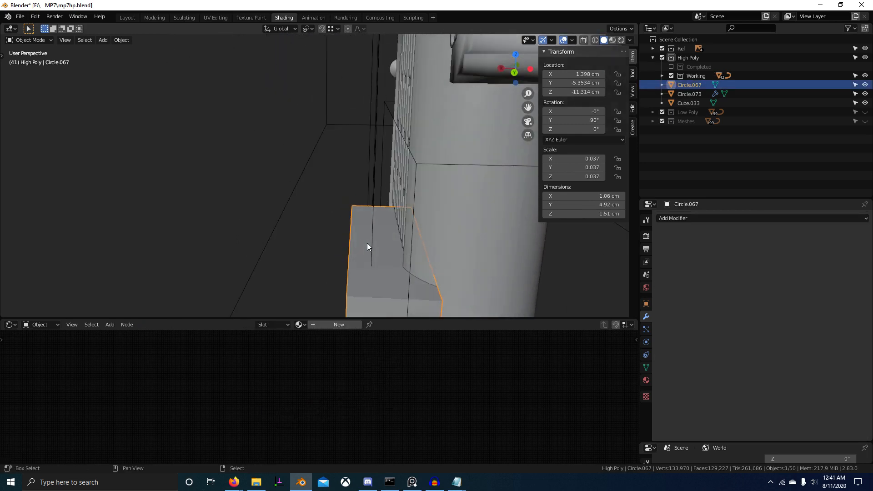
pyautogui.hotkey('alt', 'a')
pyautogui.rightClick(367, 254)
pyautogui.rightClick(372, 203)
pyautogui.moveTo(372, 204); pyautogui.dragTo(393, 229, button='middle')
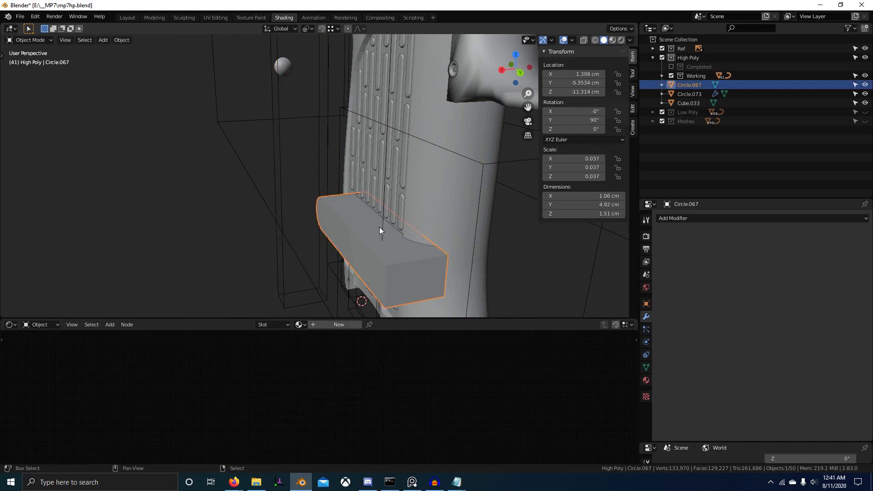
pyautogui.moveTo(336, 255); pyautogui.dragTo(391, 224, button='middle')
pyautogui.press('ctrl+shift+KP_Subtract')
pyautogui.scroll(2, 331, 231)
pyautogui.hotkey('alt', 'a')
pyautogui.scroll(-2, 331, 230)
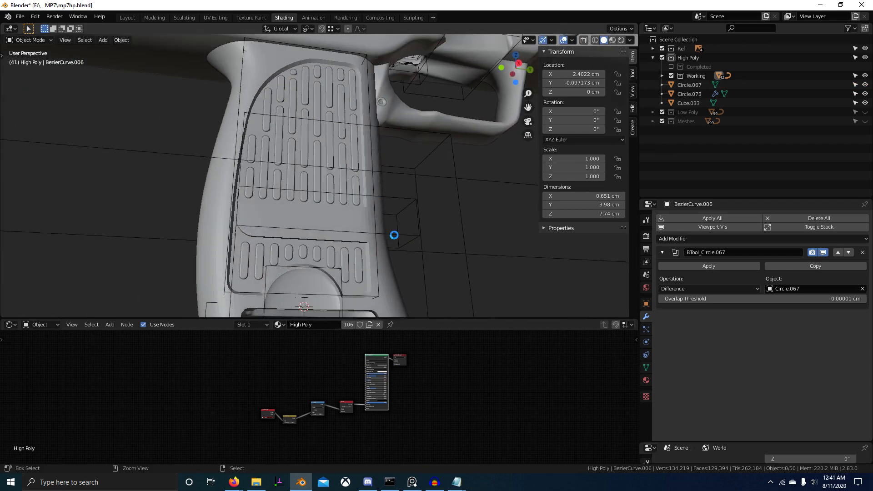
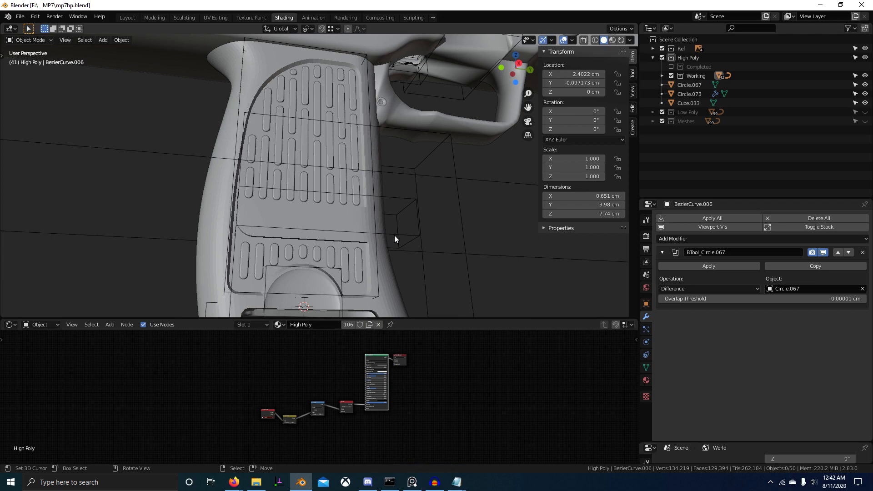
# Save the file mp7hp.blend with the new round-ended grip cut.
pyautogui.scroll(-1, 427, 224)
pyautogui.moveTo(427, 224); pyautogui.dragTo(364, 259, button='middle')
pyautogui.scroll(-3, 382, 249)
pyautogui.keyDown('ctrl'); pyautogui.moveTo(364, 260); pyautogui.dragTo(359, 255, button='middle'); pyautogui.keyUp('ctrl')
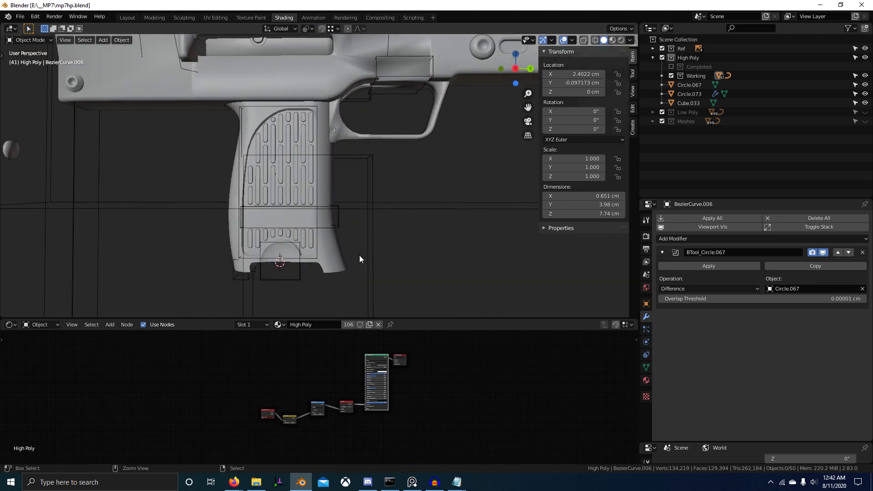
pyautogui.hotkey('ctrl', 's')
# Add a second Mirror modifier on the X axis at the end of the grip body's modifier stack (Plane.068).
pyautogui.keyDown('ctrl'); pyautogui.moveTo(409, 239); pyautogui.dragTo(350, 153, button='middle'); pyautogui.keyUp('ctrl')
pyautogui.click(353, 154)
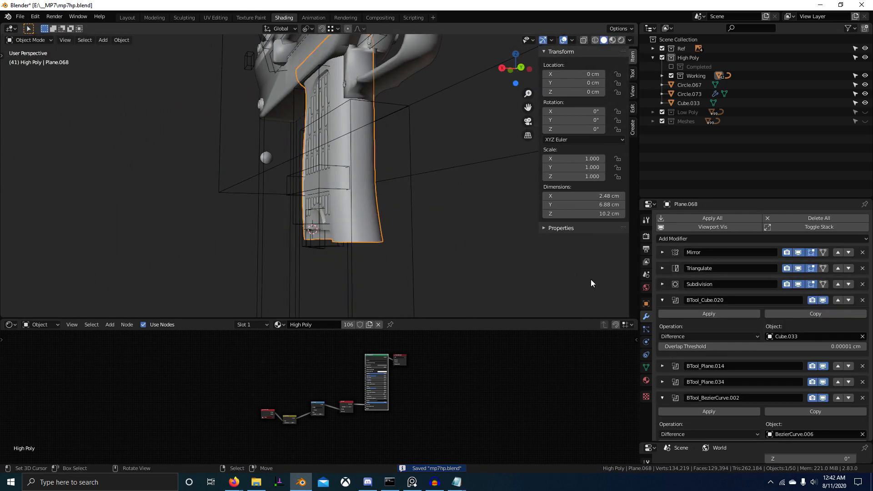
pyautogui.moveTo(446, 214)
pyautogui.mouseDown(button='middle')
pyautogui.moveTo(521, 218)
pyautogui.moveTo(433, 220)
pyautogui.mouseUp(button='middle')
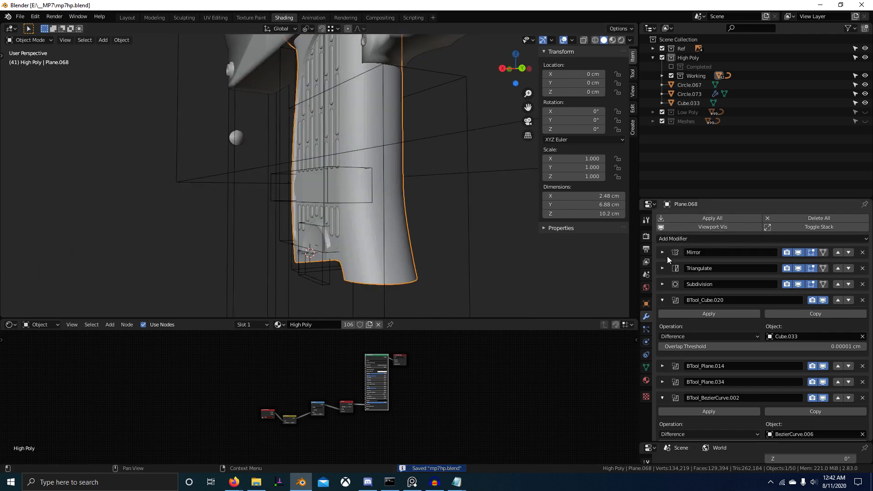
pyautogui.click(662, 299)
pyautogui.click(662, 348)
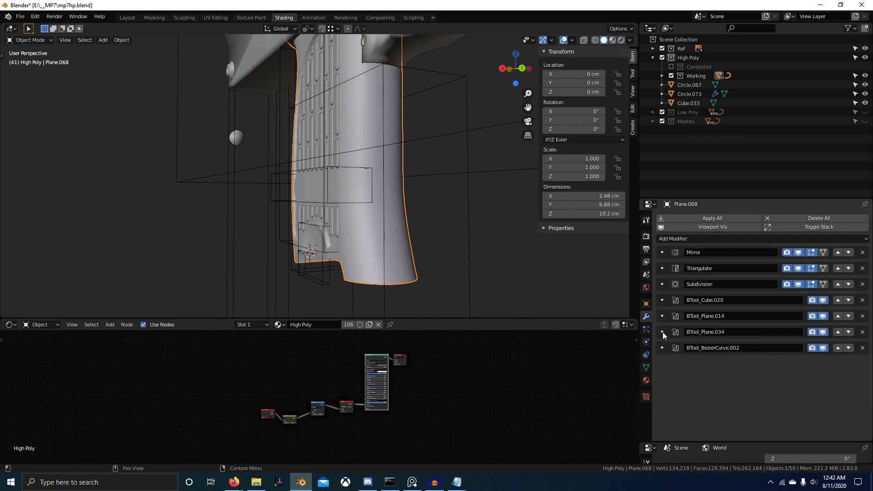
pyautogui.click(699, 239)
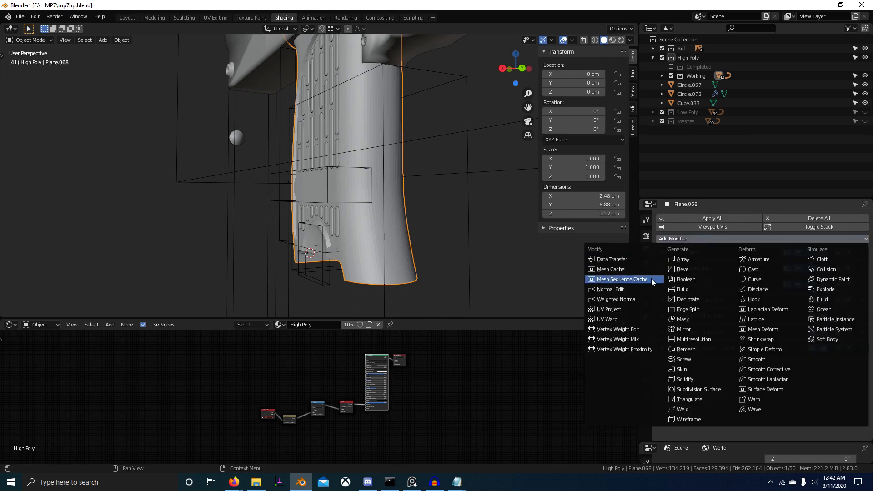
pyautogui.click(692, 329)
pyautogui.scroll(-6, 736, 346)
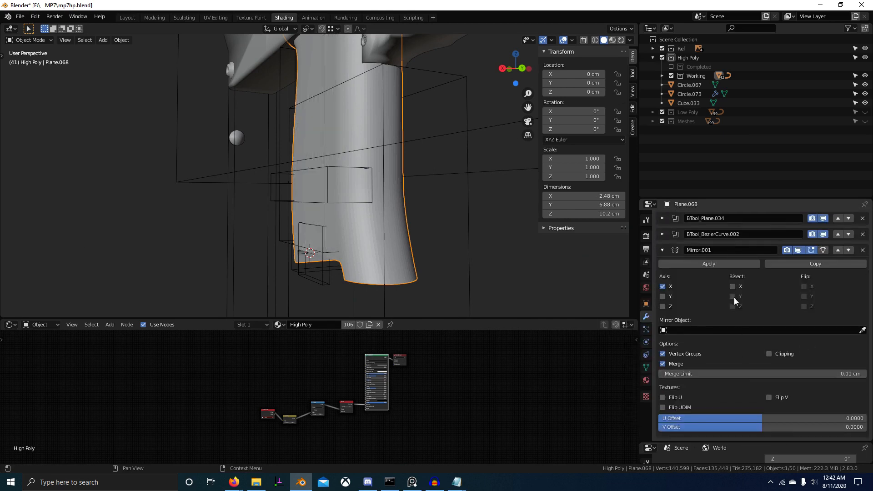
# Delete the two redundant separate objects on the other side of the grip.
pyautogui.moveTo(479, 250); pyautogui.dragTo(340, 215, button='middle')
pyautogui.click(396, 129)
pyautogui.press('g')
pyautogui.rightClick(351, 233)
pyautogui.scroll(3, 441, 201)
pyautogui.press('x')
pyautogui.click(443, 204)
pyautogui.click(411, 220)
pyautogui.press('x')
pyautogui.click(434, 198)
# Mirror the grip's slot inserts, Circle.073, on the X axis using Plane.068 as the mirror object.
pyautogui.click(324, 138)
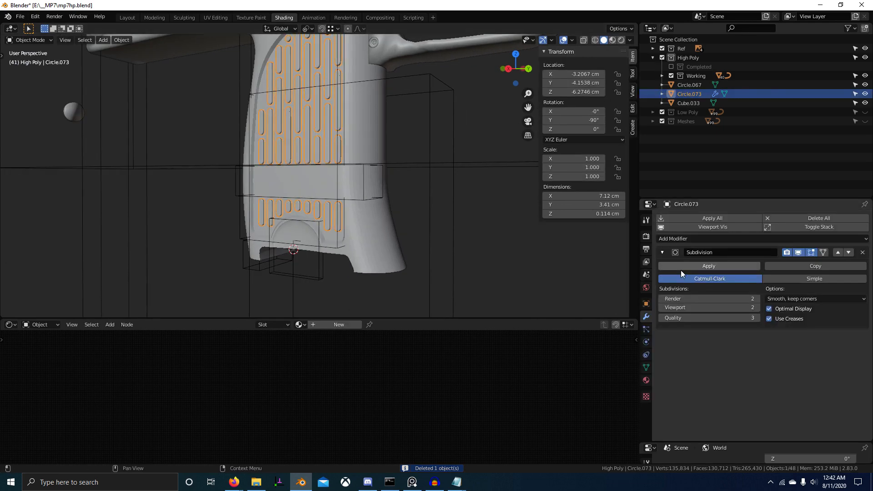
pyautogui.click(682, 239)
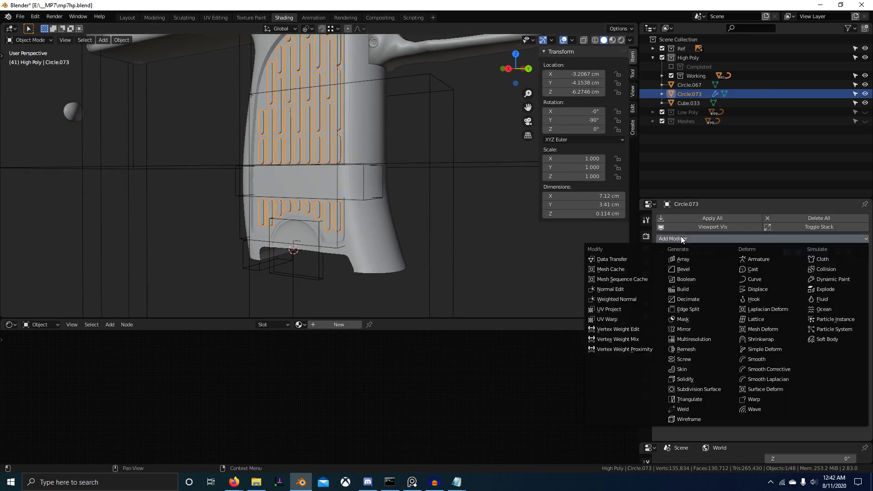
pyautogui.click(691, 329)
pyautogui.click(443, 244)
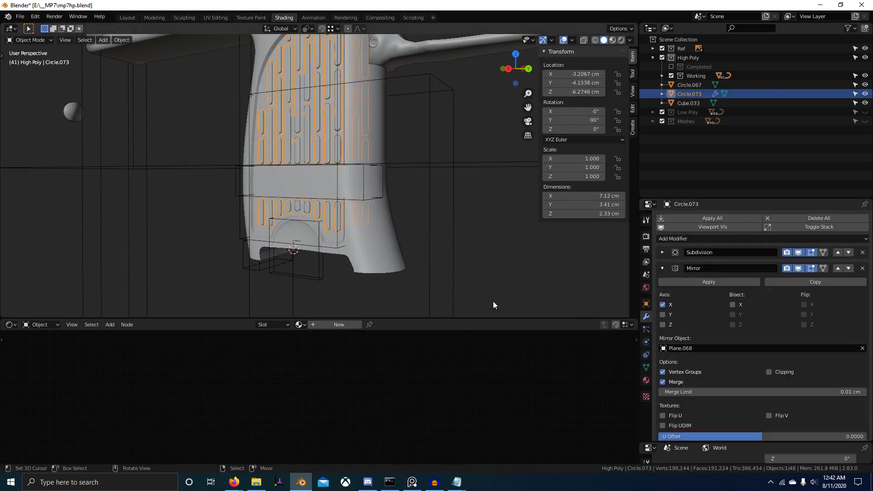
# Check the mirrored slots on the grip's opposite side and save the file.
pyautogui.moveTo(493, 304); pyautogui.dragTo(365, 286, button='middle')
pyautogui.click(353, 272)
pyautogui.scroll(2, 367, 283)
pyautogui.moveTo(369, 280); pyautogui.dragTo(428, 292, button='middle')
pyautogui.hotkey('ctrl', 's')
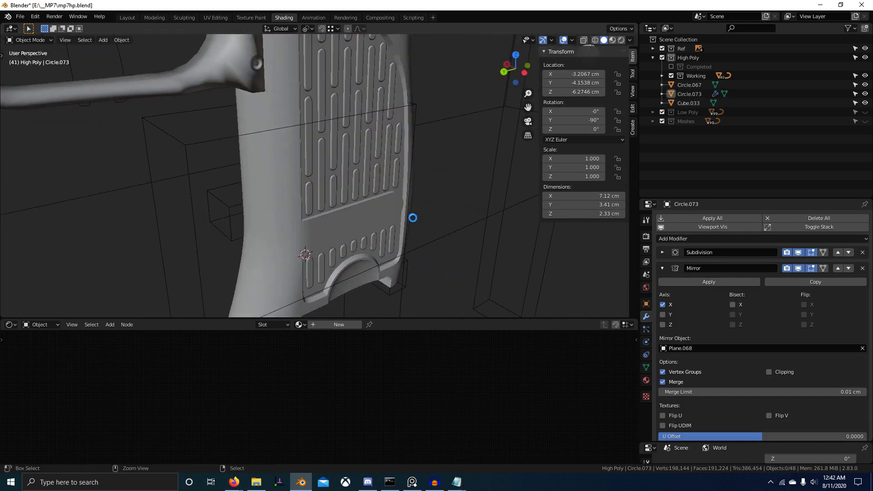
# Open the magazine mesh, Plane.067, for editing with nothing selected and isolate it in local view.
pyautogui.scroll(-5, 404, 224)
pyautogui.moveTo(402, 225); pyautogui.dragTo(377, 213, button='middle')
pyautogui.scroll(4, 357, 167)
pyautogui.click(328, 200)
pyautogui.rightClick(434, 254)
pyautogui.press('Tab')
pyautogui.hotkey('alt', 'a')
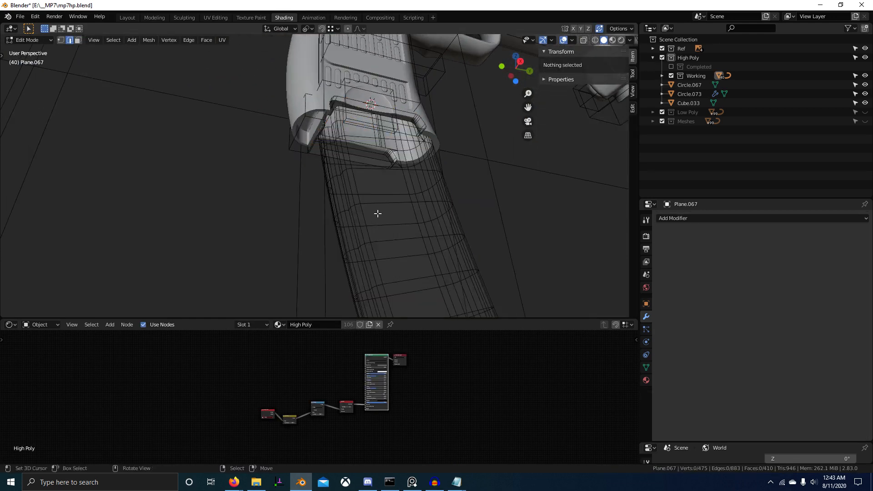
pyautogui.press('KP_Divide')
pyautogui.moveTo(363, 155); pyautogui.dragTo(477, 238, button='middle')
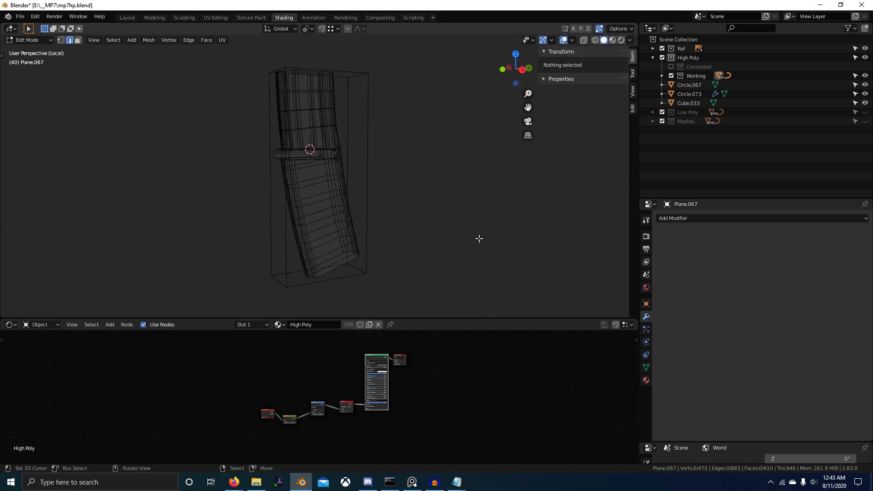
# Set the magazine's viewport display from Wire to Textured.
pyautogui.press('z')
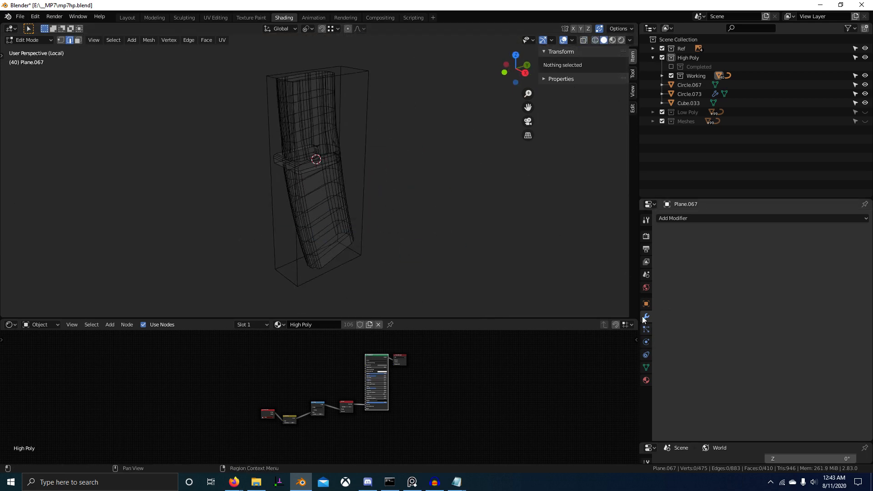
pyautogui.click(645, 303)
pyautogui.click(734, 412)
pyautogui.click(725, 357)
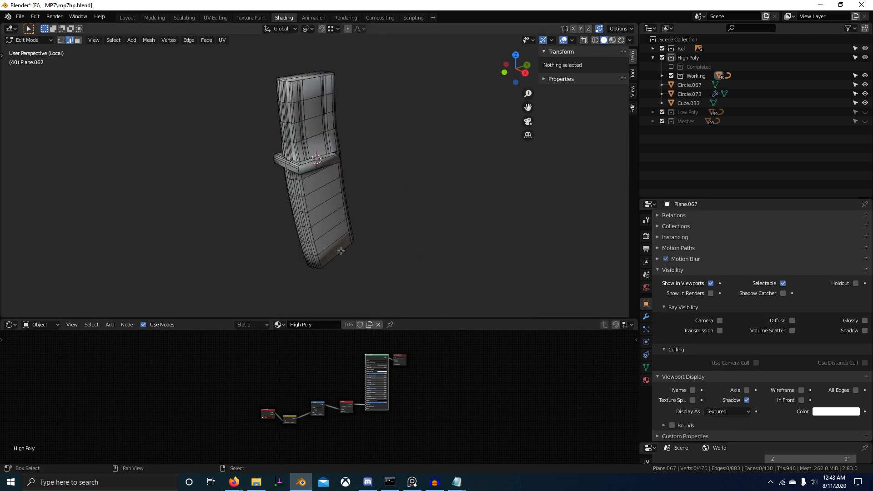
# Select the magazine's sharp edges, add the missing edges along the collar, and crease them.
pyautogui.scroll(2, 409, 251)
pyautogui.moveTo(340, 250); pyautogui.dragTo(380, 241, button='middle')
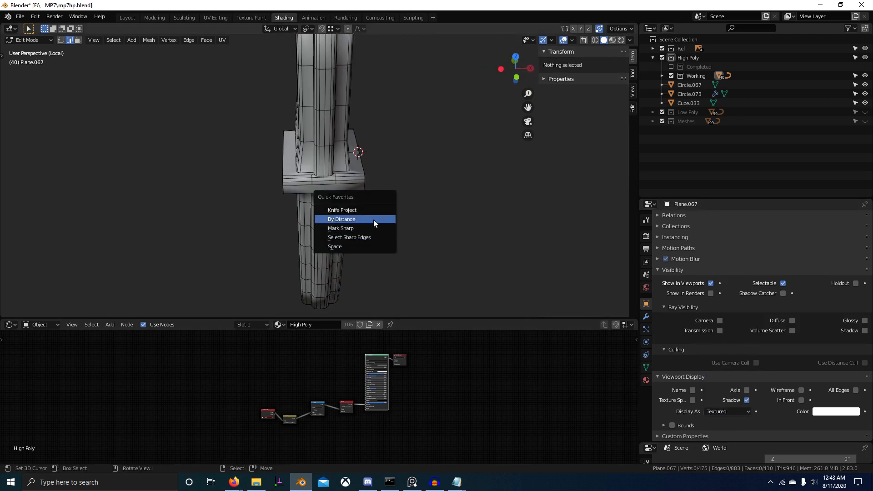
pyautogui.click(378, 238)
pyautogui.scroll(3, 384, 241)
pyautogui.moveTo(468, 272); pyautogui.dragTo(359, 233, button='middle')
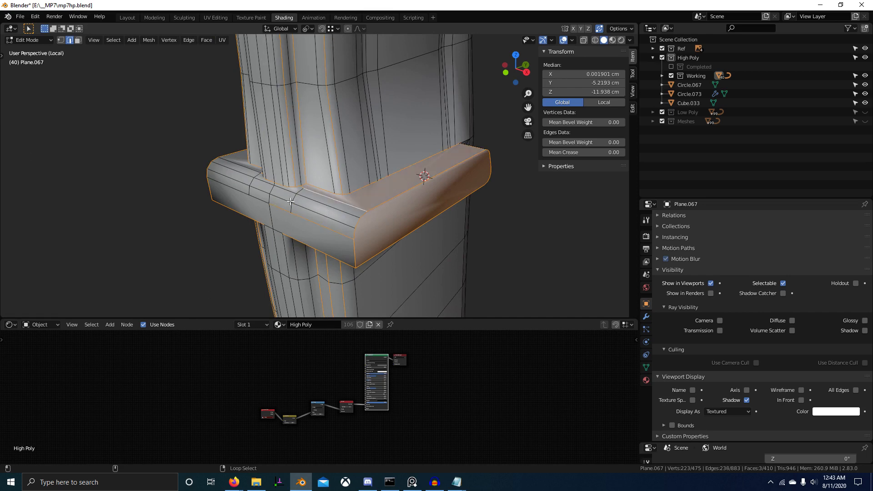
pyautogui.moveTo(291, 200); pyautogui.dragTo(429, 237, button='middle')
pyautogui.scroll(2, 429, 237)
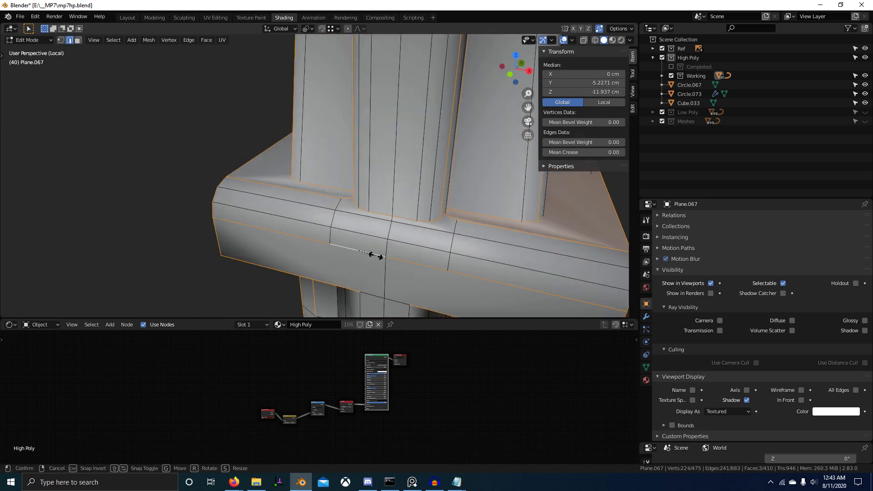
pyautogui.click(419, 269)
# Crease the vertical edge lines of the magazine's rear rib below the collar with a factor of 1.
pyautogui.scroll(-2, 446, 276)
pyautogui.moveTo(450, 271); pyautogui.dragTo(504, 221, button='middle')
pyautogui.scroll(-4, 503, 221)
pyautogui.moveTo(493, 266); pyautogui.dragTo(448, 268, button='middle')
pyautogui.scroll(2, 404, 155)
pyautogui.keyDown('alt'); pyautogui.click(390, 132); pyautogui.keyUp('alt')
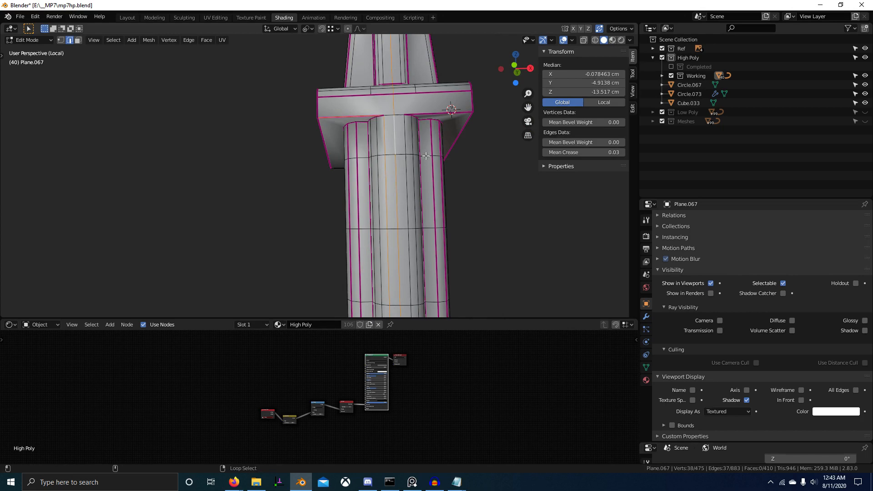
pyautogui.keyDown('alt'); pyautogui.keyDown('shift'); pyautogui.rightClick(406, 134); pyautogui.keyUp('shift'); pyautogui.keyUp('alt')
pyautogui.moveTo(407, 134); pyautogui.dragTo(454, 161, button='middle')
pyautogui.scroll(4, 343, 179)
pyautogui.keyDown('alt'); pyautogui.keyDown('shift'); pyautogui.rightClick(311, 162); pyautogui.keyUp('shift'); pyautogui.keyUp('alt')
pyautogui.write('1')
pyautogui.click(456, 163)
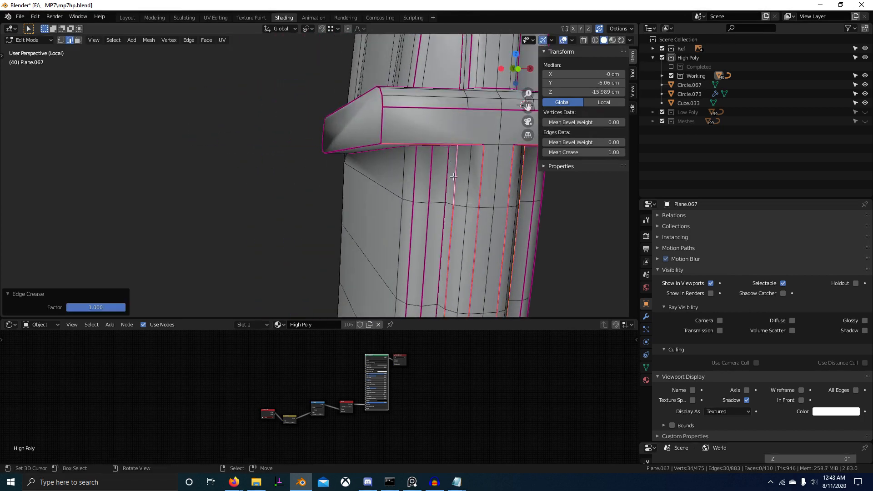
# Add a level 2 Subdivision modifier to the magazine in Object Mode.
pyautogui.press('Tab')
pyautogui.hotkey('ctrl', '2')
pyautogui.moveTo(483, 228); pyautogui.dragTo(283, 264, button='middle')
# Crease the horizontal edges around one side of the magazine's rounded front at collar height with a factor of 1.
pyautogui.press('Tab')
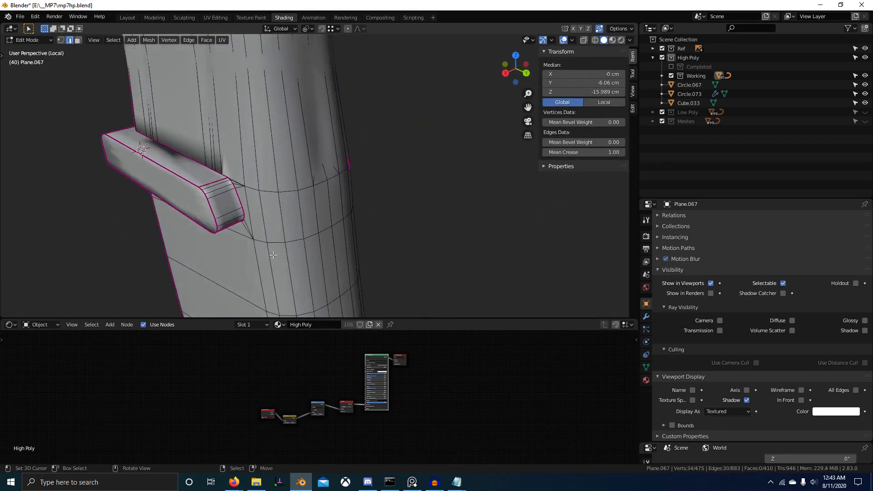
pyautogui.scroll(2, 291, 252)
pyautogui.write('1')
pyautogui.press('Return')
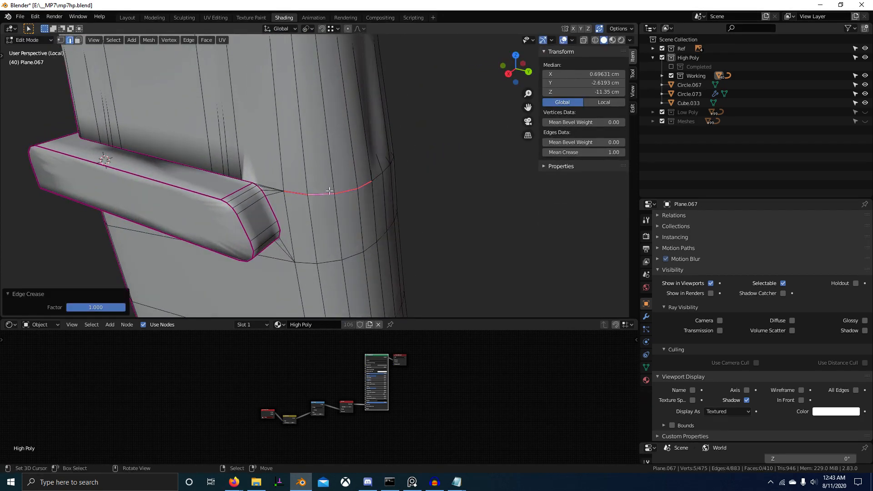
# Hide the magazine's Subdivision modifier in the viewport to expose the base mesh.
pyautogui.hotkey('shift', 'z')
pyautogui.hotkey('shift', 'z')
pyautogui.moveTo(348, 201); pyautogui.dragTo(487, 203, button='middle')
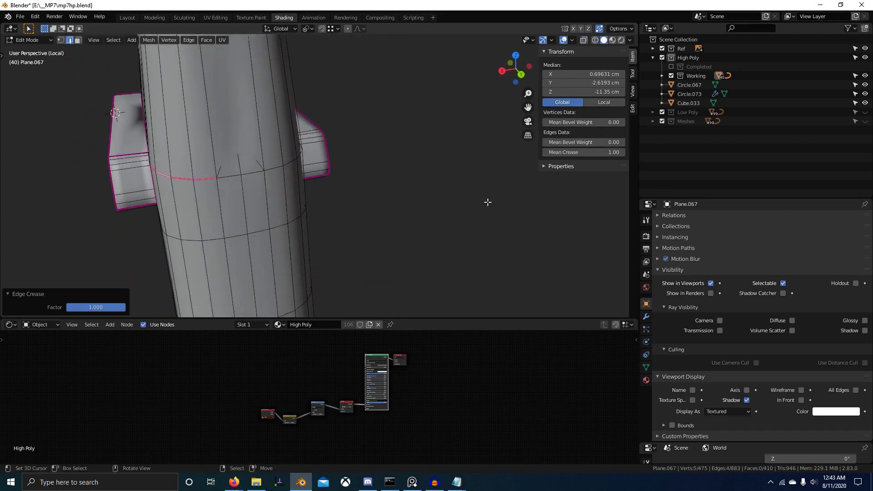
pyautogui.click(646, 316)
pyautogui.click(705, 229)
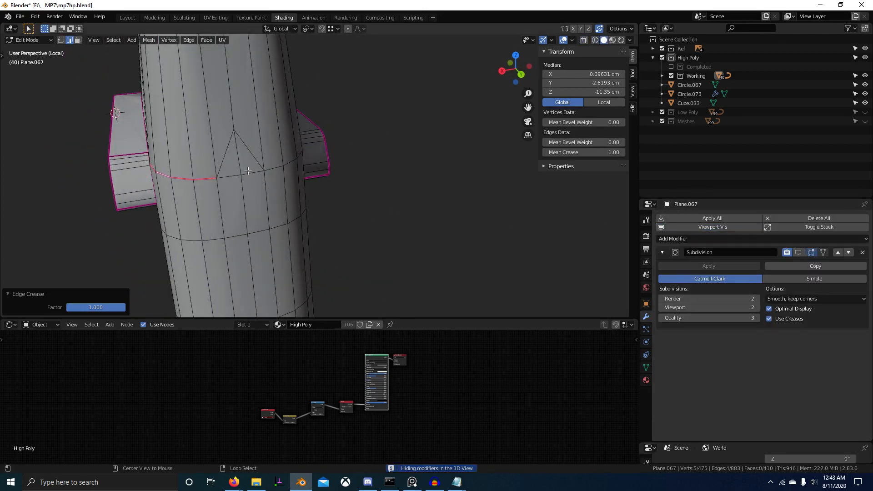
# Remove the stray vertex that forms a triangle above the horizontal edge line on the magazine's rounded front.
pyautogui.moveTo(252, 172); pyautogui.dragTo(309, 183, button='middle')
pyautogui.press('g')
pyautogui.keyDown('ctrl'); pyautogui.click(180, 163); pyautogui.keyUp('ctrl')
pyautogui.moveTo(318, 189); pyautogui.dragTo(283, 188, button='middle')
pyautogui.press('2')
# Crease the whole horizontal edge line around the magazine's rounded front with a factor of 1.
pyautogui.keyDown('alt'); pyautogui.rightClick(253, 171); pyautogui.keyUp('alt')
pyautogui.scroll(1, 281, 189)
pyautogui.hotkey('shift', 'e')
pyautogui.write('1')
pyautogui.press('Return')
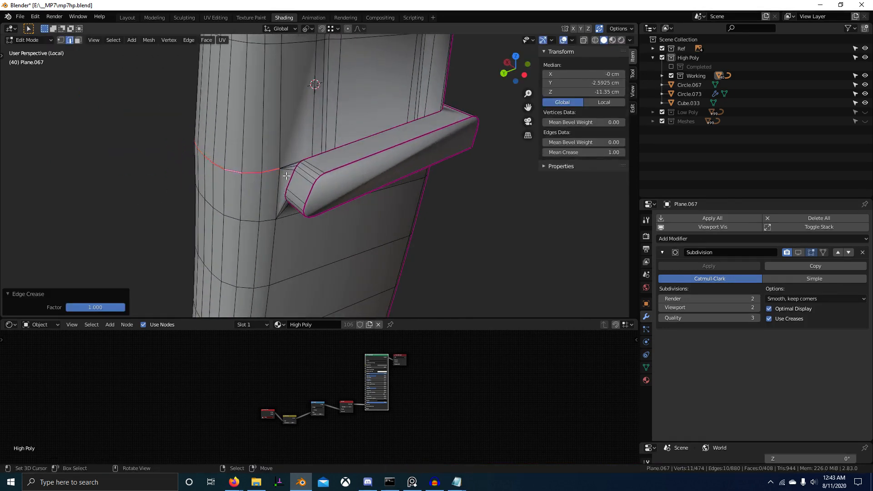
# Crease the short edges joining the front edge line to the collar's upper corners on both sides with a factor of 1.
pyautogui.scroll(4, 282, 149)
pyautogui.write('1')
pyautogui.press('Return')
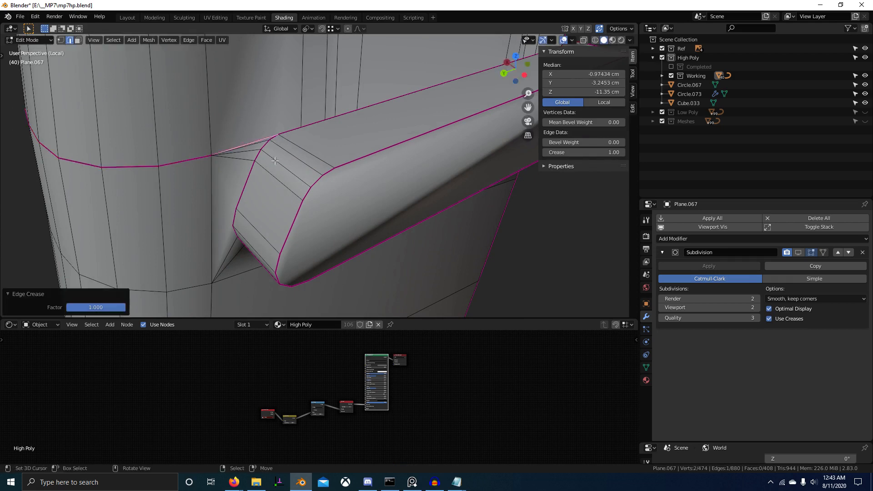
pyautogui.scroll(-4, 285, 140)
pyautogui.moveTo(285, 140); pyautogui.dragTo(419, 156, button='middle')
pyautogui.scroll(5, 373, 154)
pyautogui.press('Return')
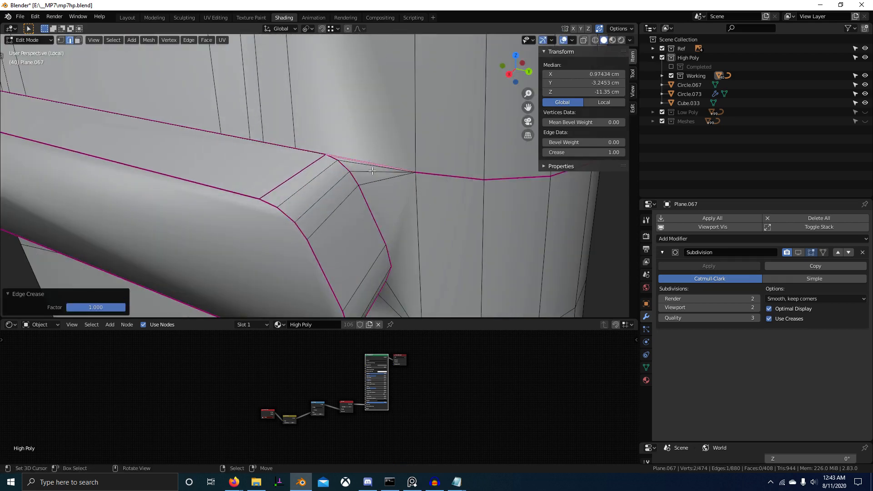
# Dissolve the surplus edges fanning out from the collar's upper front corners on both sides of the magazine.
pyautogui.rightClick(377, 181)
pyautogui.hotkey('ctrl', 'x')
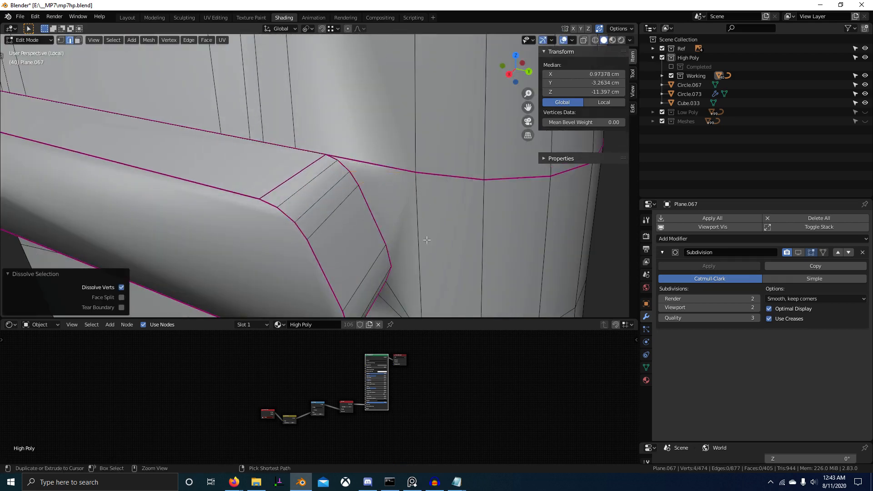
pyautogui.moveTo(425, 242); pyautogui.dragTo(266, 177, button='middle')
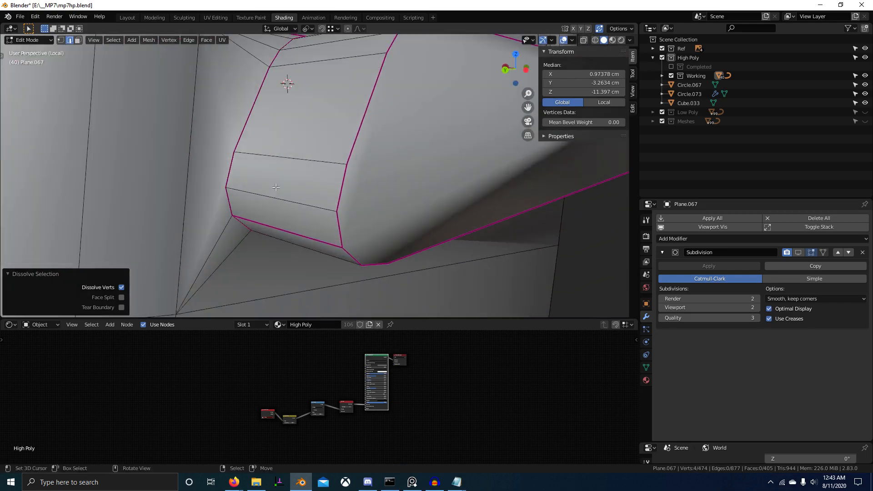
pyautogui.hotkey('alt', 'a')
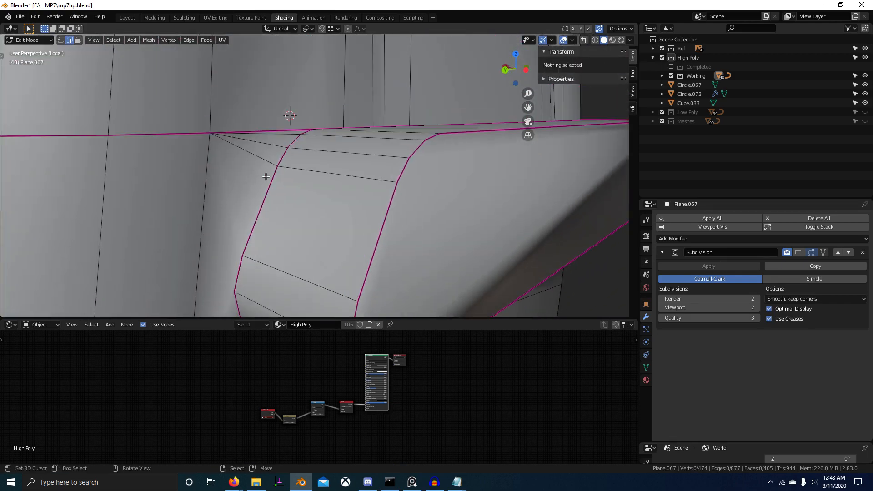
pyautogui.moveTo(260, 168); pyautogui.dragTo(281, 138)
pyautogui.hotkey('ctrl', 'x')
# Return to Object Mode and show the magazine's Subdivision modifier in the viewport again.
pyautogui.scroll(-10, 295, 156)
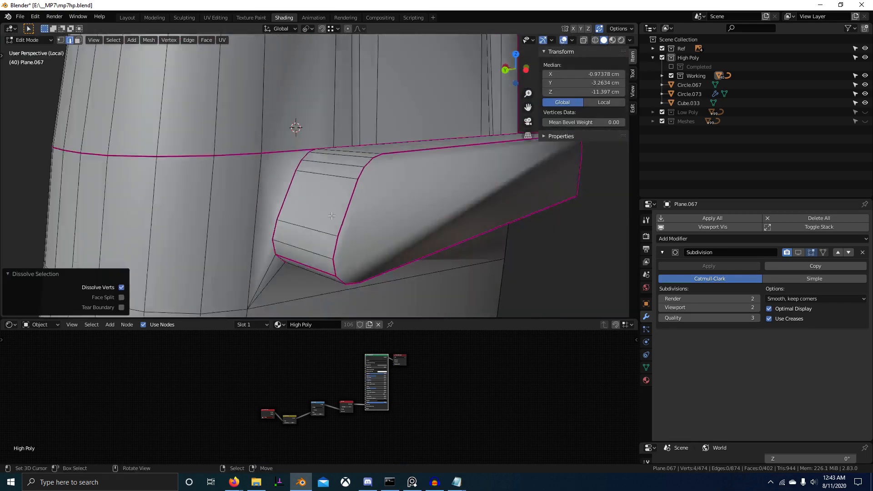
pyautogui.press('Tab')
pyautogui.keyDown('shift'); pyautogui.moveTo(333, 216); pyautogui.dragTo(331, 189, button='middle'); pyautogui.keyUp('shift')
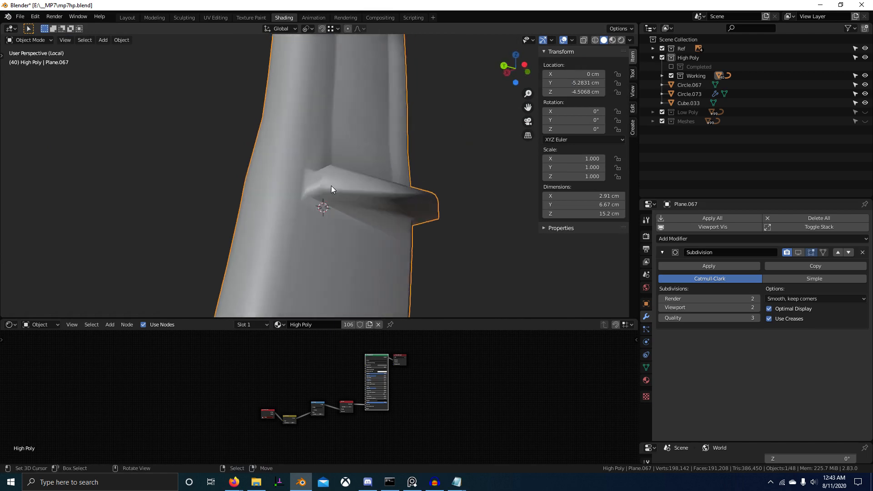
pyautogui.scroll(3, 336, 202)
pyautogui.click(798, 252)
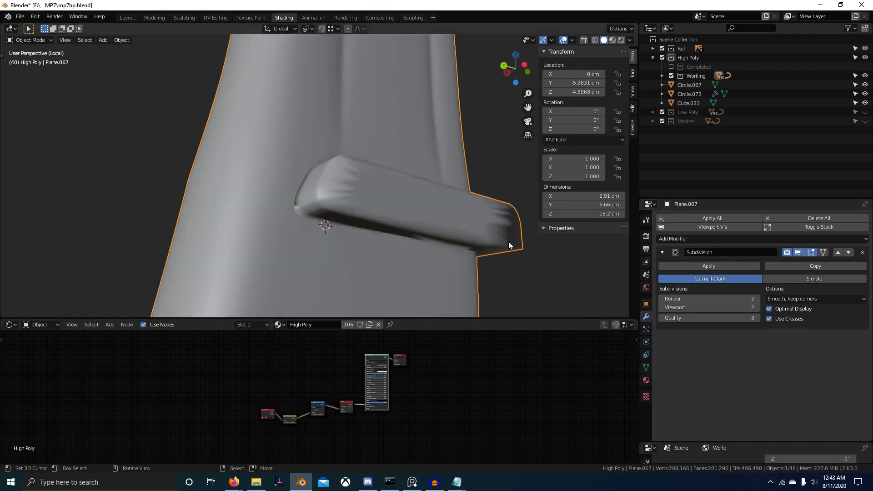
# Add a Triangulate modifier to the magazine and move it above the Subdivision modifier.
pyautogui.moveTo(508, 242); pyautogui.dragTo(435, 268, button='middle')
pyautogui.click(757, 239)
pyautogui.click(691, 392)
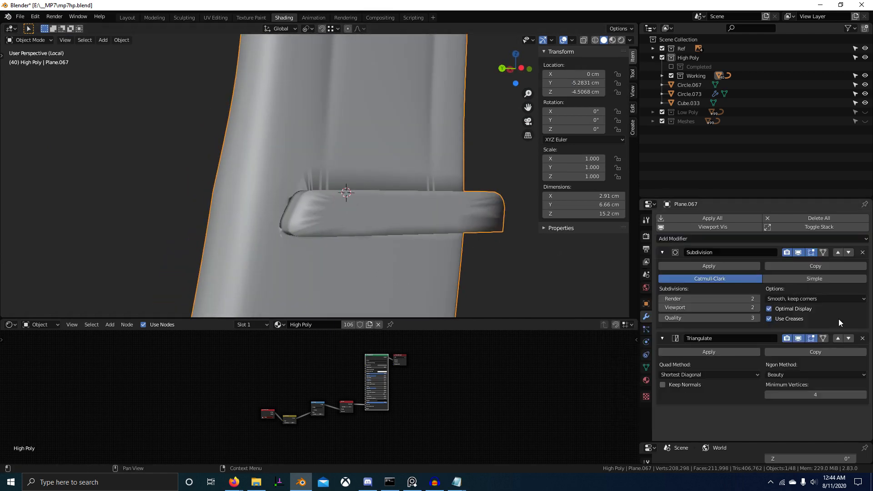
pyautogui.click(837, 338)
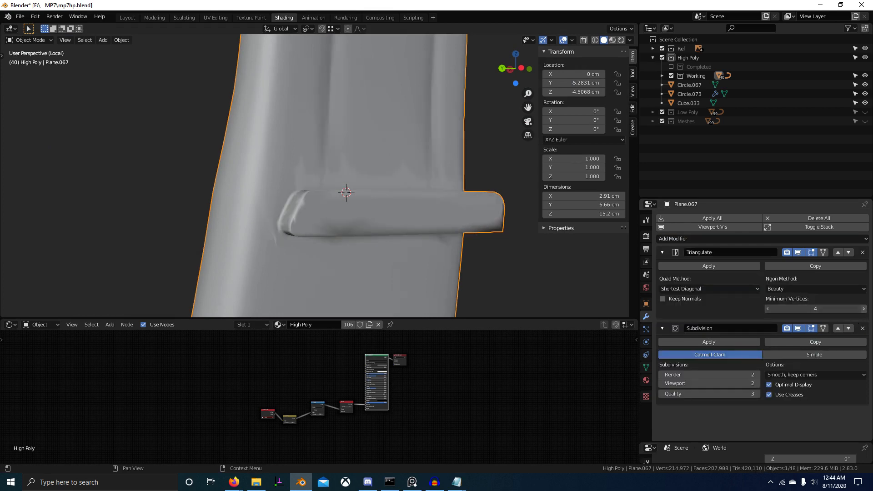
# Crease the horizontal edge loop just above the magazine's collar with a factor of 1.
pyautogui.moveTo(363, 204); pyautogui.dragTo(349, 168, button='middle')
pyautogui.press('Tab')
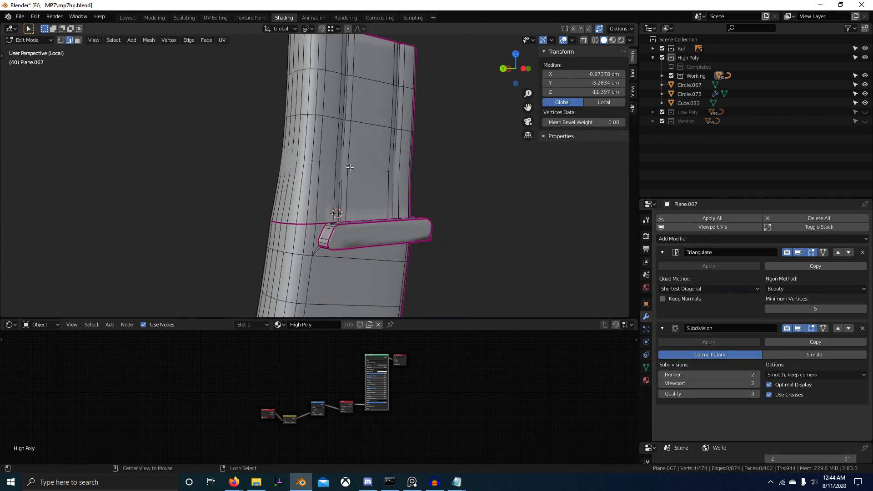
pyautogui.hotkey('shift', 'e')
pyautogui.write('1')
pyautogui.press('Return')
# Crease the vertical groove edges above the collar on this side of the magazine with a factor of 1.
pyautogui.scroll(3, 345, 198)
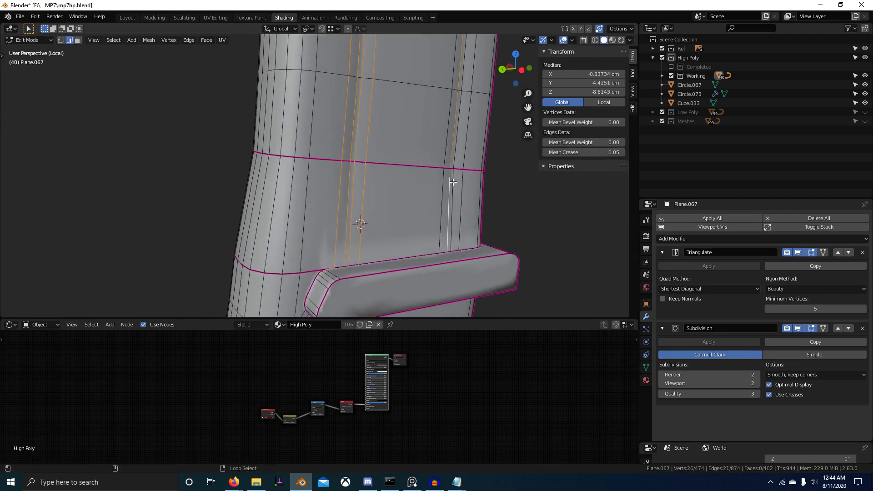
pyautogui.write('1')
pyautogui.press('Return')
pyautogui.press('Tab')
pyautogui.scroll(-2, 360, 223)
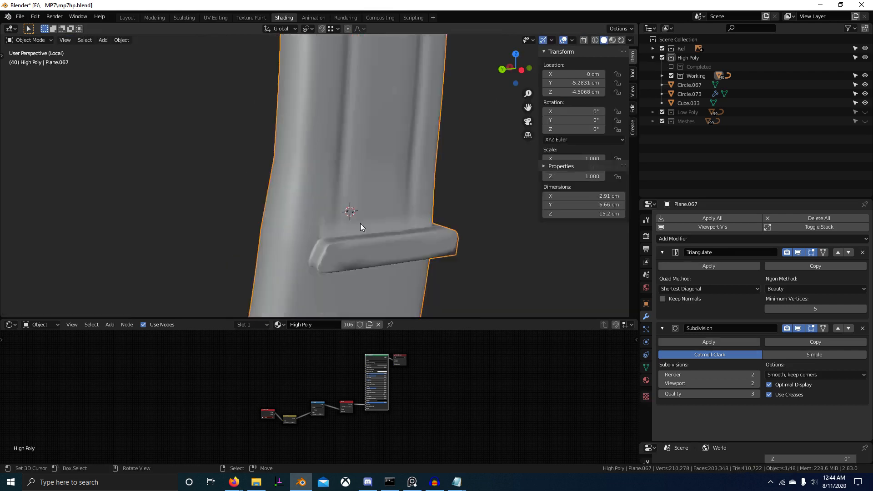
# Crease both sets of vertical groove edges on the magazine's opposite side with a factor of 1 and return to Object Mode.
pyautogui.moveTo(360, 223); pyautogui.dragTo(500, 223, button='middle')
pyautogui.press('w')
pyautogui.click(373, 213)
pyautogui.scroll(3, 326, 196)
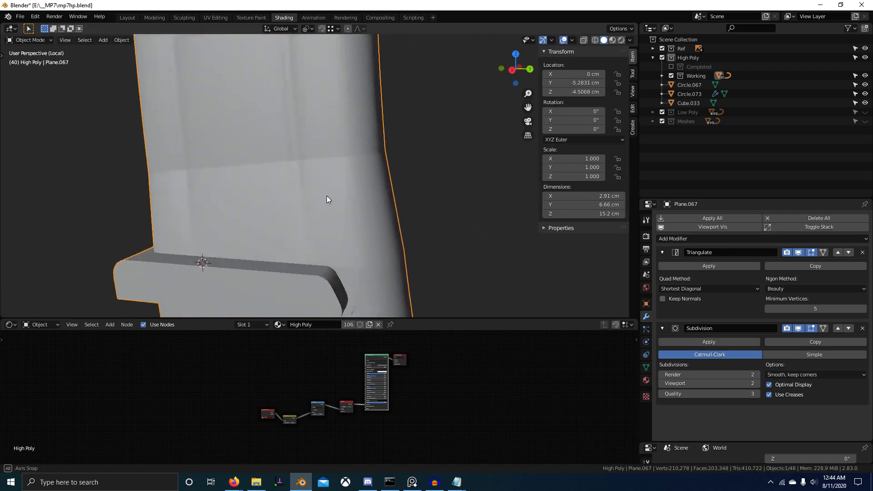
pyautogui.press('Tab')
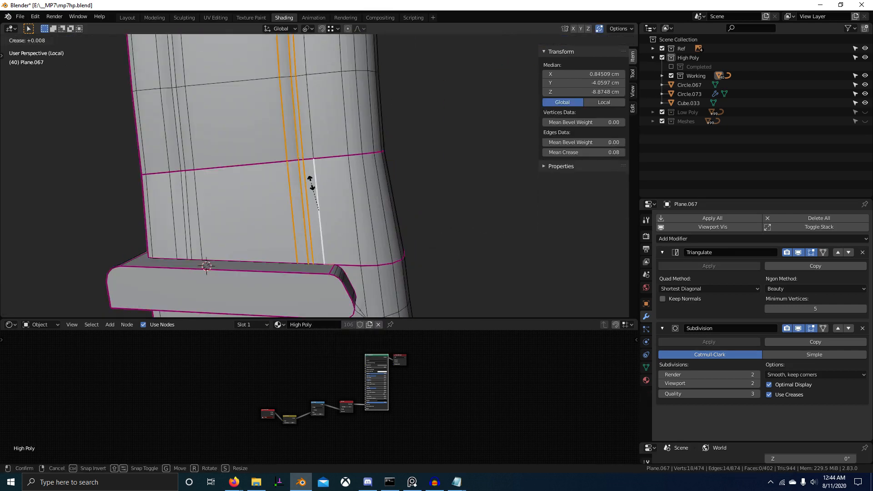
pyautogui.click(311, 183)
pyautogui.click(312, 140)
pyautogui.write('1')
pyautogui.press('Return')
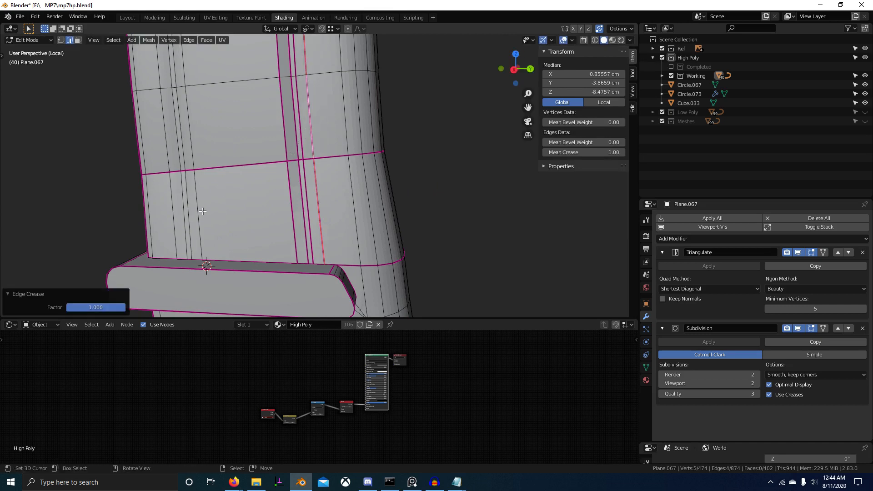
pyautogui.write('1')
pyautogui.press('Return')
pyautogui.press('Tab')
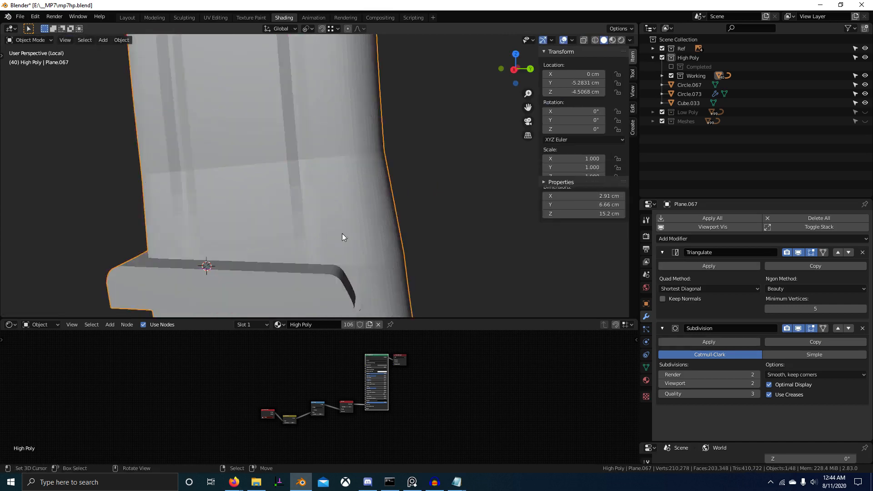
# Dissolve the surplus edges at the collar's lower front corners and check the smoothed surface in Object Mode.
pyautogui.scroll(-4, 344, 233)
pyautogui.moveTo(372, 229); pyautogui.dragTo(366, 257, button='middle')
pyautogui.scroll(4, 406, 242)
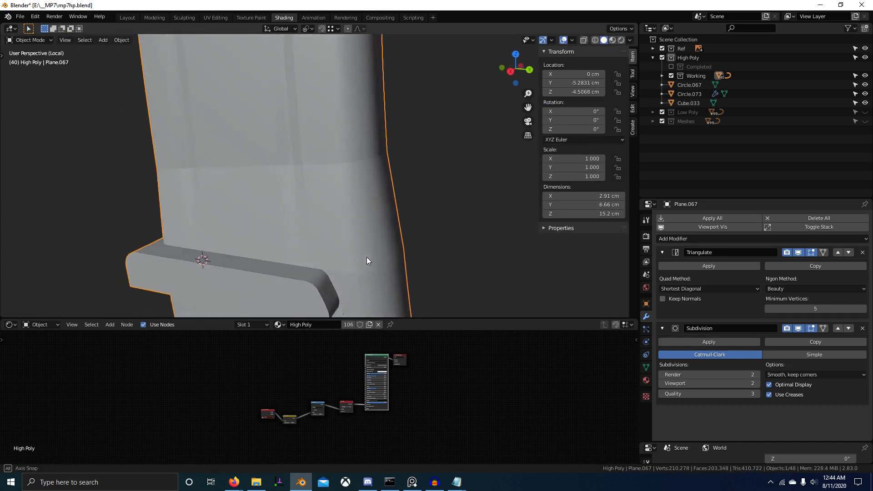
pyautogui.press('Tab')
pyautogui.moveTo(389, 288); pyautogui.dragTo(316, 270, button='middle')
pyautogui.press('Tab')
pyautogui.scroll(-3, 397, 292)
pyautogui.scroll(3, 348, 223)
pyautogui.press('Tab')
pyautogui.keyDown('shift'); pyautogui.rightClick(327, 155); pyautogui.keyUp('shift')
pyautogui.hotkey('ctrl', 'x')
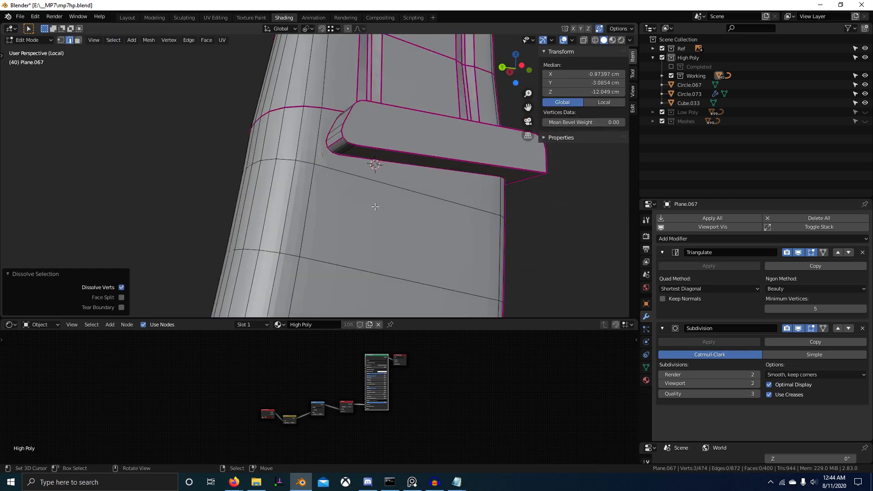
pyautogui.moveTo(334, 210); pyautogui.dragTo(315, 164, button='middle')
pyautogui.press('Tab')
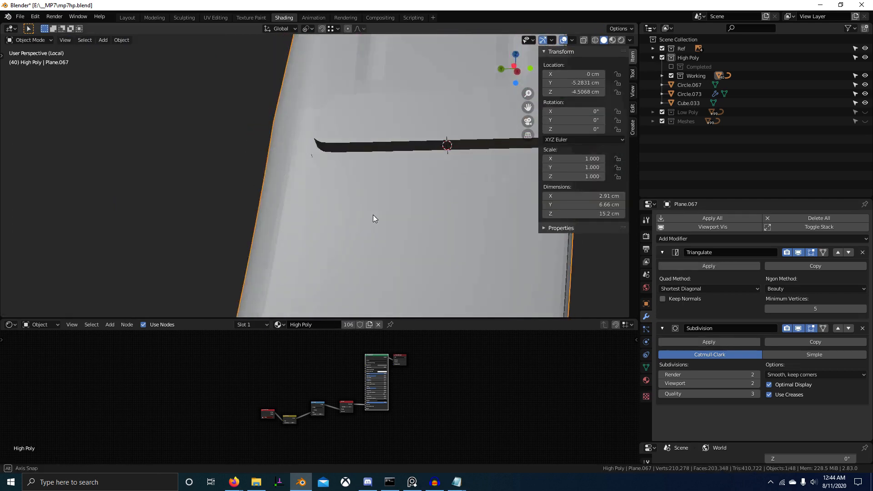
# Remove the crease from the short edge across the collar's lower front corner with a factor of -1.
pyautogui.press('Tab')
pyautogui.click(314, 163)
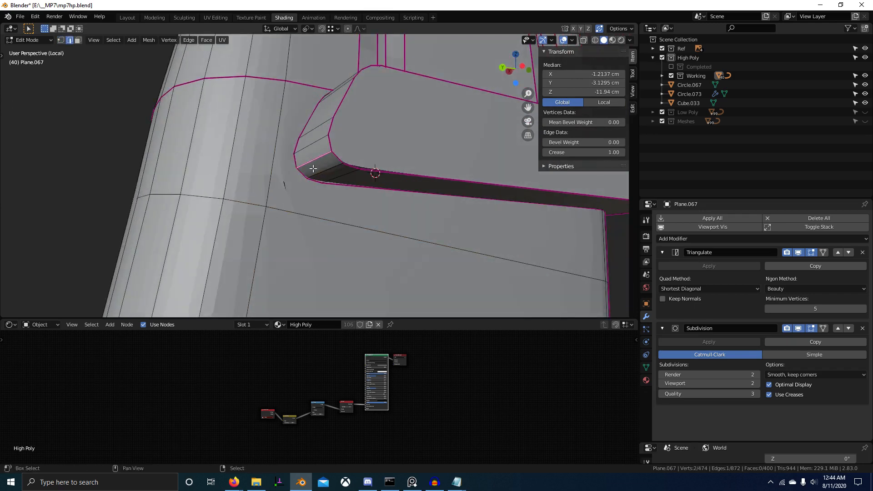
pyautogui.write('-1')
pyautogui.press('Return')
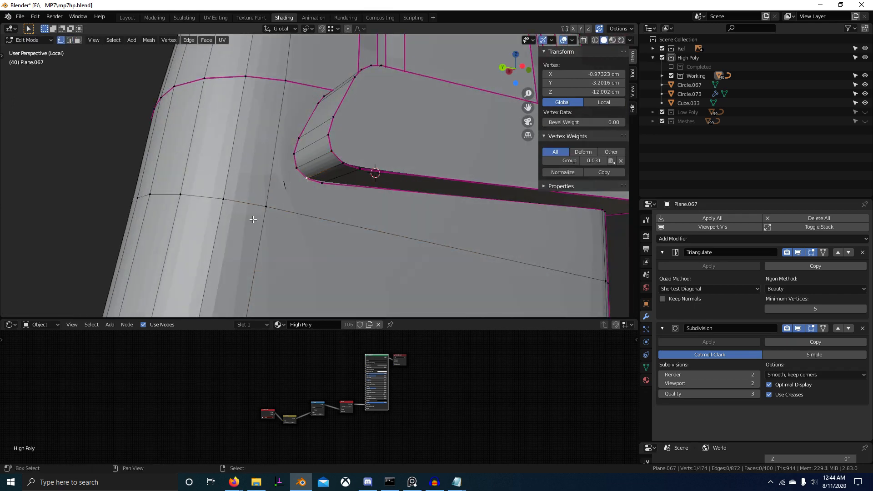
# Connect the collar's lower front corner vertex to the nearest vertex on the edge loop below it.
pyautogui.scroll(-5, 278, 224)
pyautogui.moveTo(296, 214)
pyautogui.mouseDown(button='middle')
pyautogui.moveTo(315, 228)
pyautogui.moveTo(300, 202)
pyautogui.mouseUp(button='middle')
pyautogui.scroll(6, 315, 227)
pyautogui.click(298, 168)
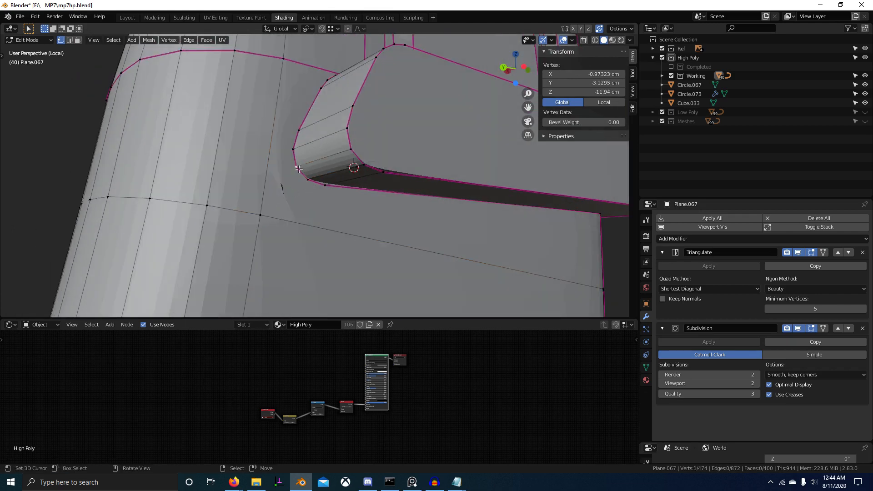
pyautogui.press('j')
pyautogui.moveTo(281, 220); pyautogui.dragTo(259, 214, button='middle')
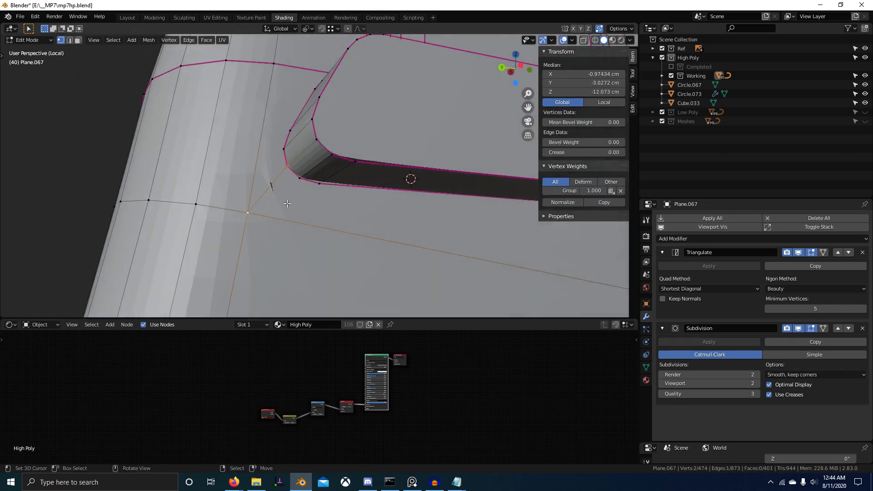
# Connect a vertex on the collar's upper front edge to the neighbouring vertex on the edge loop above it.
pyautogui.moveTo(283, 169); pyautogui.dragTo(262, 198, button='middle')
pyautogui.rightClick(329, 113)
pyautogui.keyDown('shift'); pyautogui.rightClick(273, 78); pyautogui.keyUp('shift')
pyautogui.press('j')
pyautogui.scroll(-3, 308, 203)
pyautogui.press('Tab')
pyautogui.press('Tab')
pyautogui.scroll(3, 262, 198)
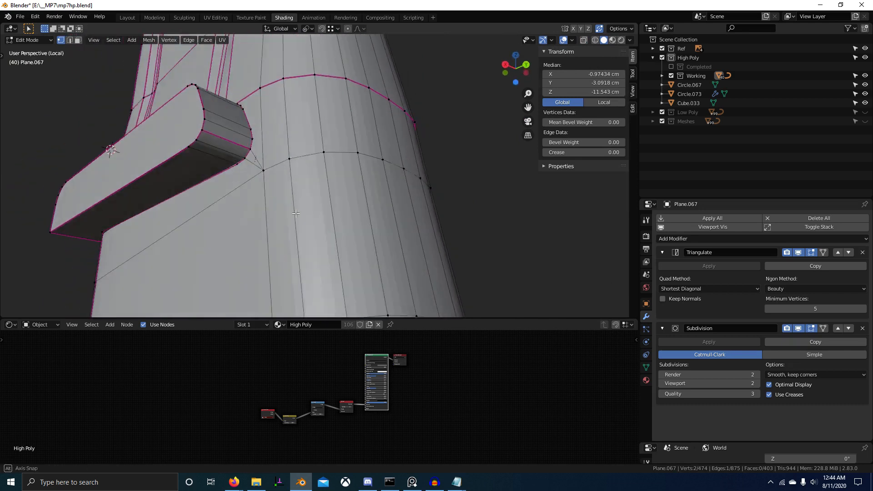
# Remove the crease from the matching short edge at the lower front corner on the magazine's other side with a factor of -1.
pyautogui.press('2')
pyautogui.rightClick(233, 135)
pyautogui.press('-')
pyautogui.press('1')
pyautogui.press('Return')
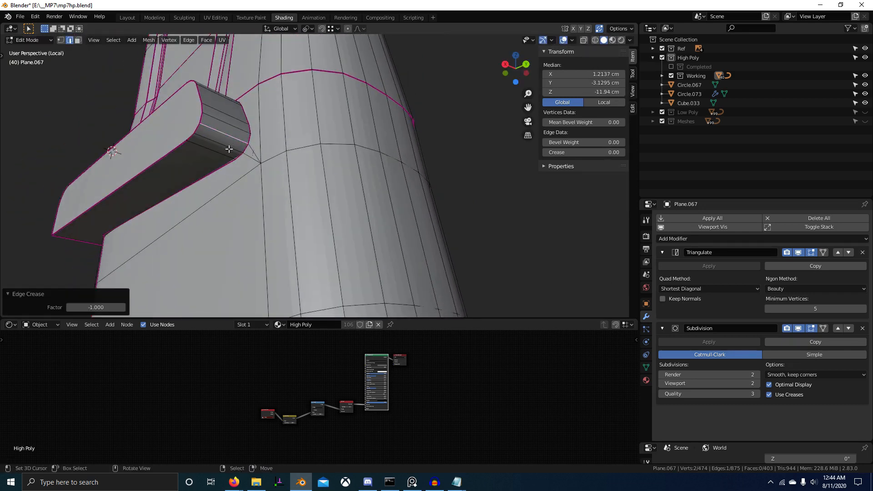
# Crease the short edges across the collar's front ends on both sides of the magazine with a factor of 1.
pyautogui.moveTo(223, 109); pyautogui.dragTo(269, 235, button='middle')
pyautogui.keyDown('shift'); pyautogui.rightClick(250, 200); pyautogui.keyUp('shift')
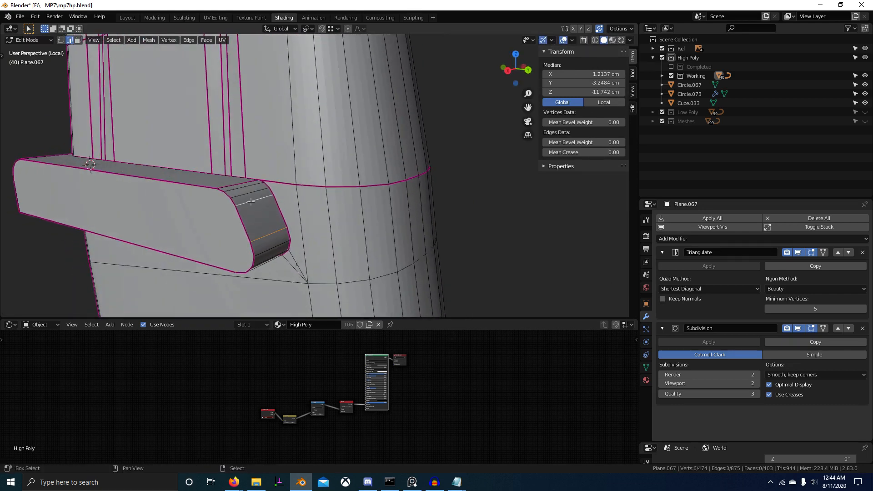
pyautogui.moveTo(250, 200); pyautogui.dragTo(476, 250, button='middle')
pyautogui.keyDown('shift'); pyautogui.rightClick(346, 187); pyautogui.keyUp('shift')
pyautogui.write('1')
pyautogui.press('Return')
pyautogui.scroll(-3, 369, 180)
pyautogui.press('Tab')
# Leave the isolated view and set the magazine's viewport display to Bounds.
pyautogui.press('KP_Divide')
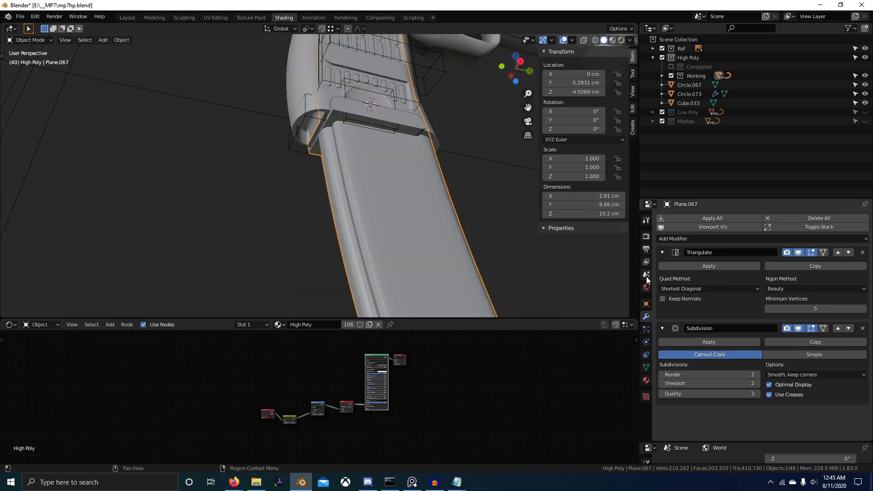
pyautogui.click(646, 304)
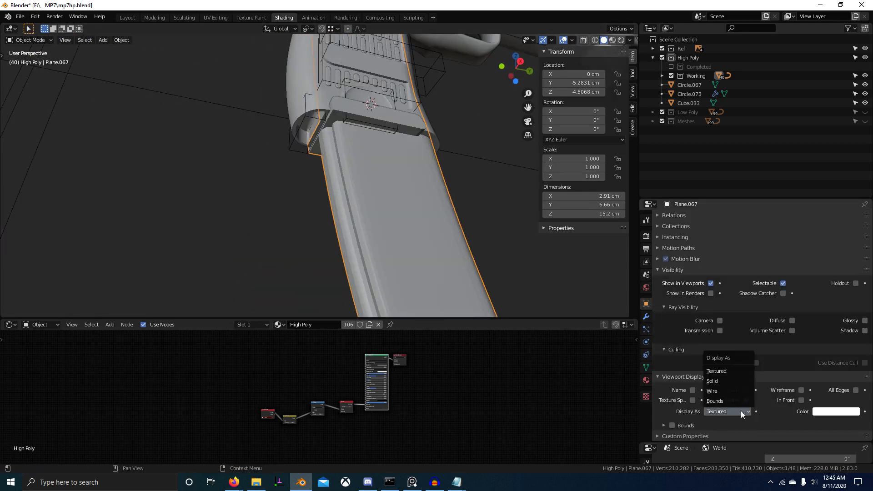
pyautogui.click(715, 400)
pyautogui.moveTo(473, 236); pyautogui.dragTo(331, 275, button='middle')
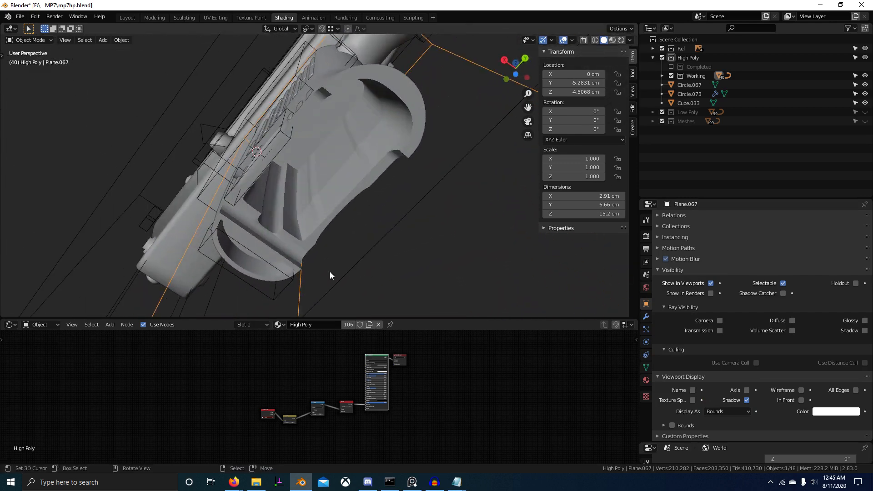
# Examine the grip's inside and outer side with the magazine out of the way, and save the file.
pyautogui.moveTo(332, 94); pyautogui.dragTo(287, 174, button='middle')
pyautogui.click(263, 194)
pyautogui.press('Tab')
pyautogui.hotkey('ctrl', '2')
pyautogui.press('Tab')
pyautogui.moveTo(331, 204); pyautogui.dragTo(313, 263, button='middle')
pyautogui.click(313, 263)
pyautogui.keyDown('shift'); pyautogui.moveTo(372, 178); pyautogui.dragTo(343, 214, button='middle'); pyautogui.keyUp('shift')
pyautogui.hotkey('ctrl', 's')
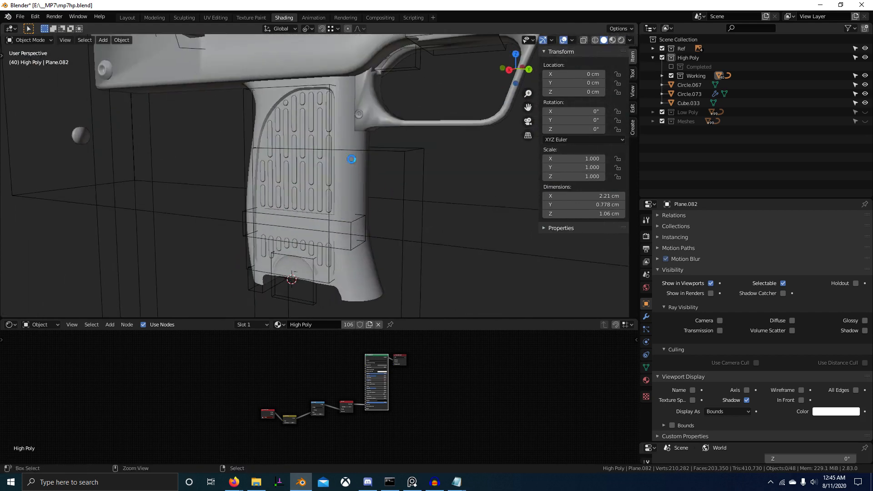
# Isolate the grip with its slot cutter and examine the recessed panels on both sides.
pyautogui.keyDown('shift'); pyautogui.click(317, 133); pyautogui.keyUp('shift')
pyautogui.press('KP_Divide')
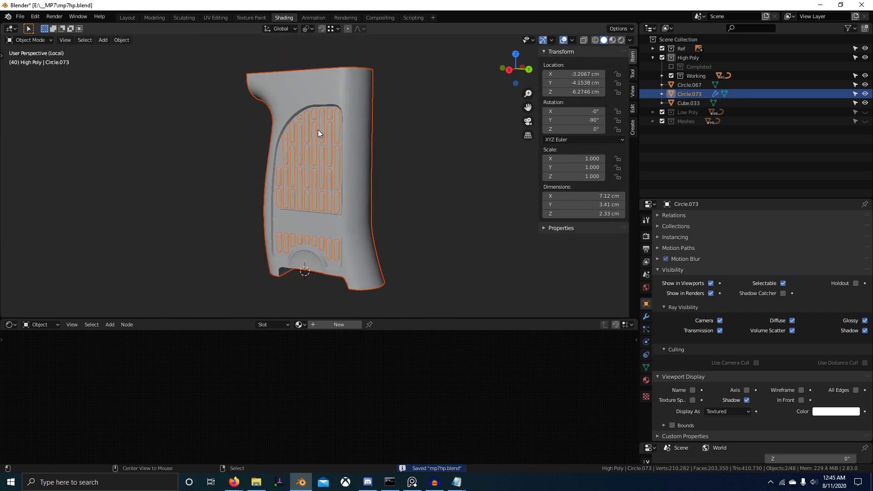
pyautogui.moveTo(317, 129); pyautogui.dragTo(482, 172, button='middle')
pyautogui.moveTo(452, 105); pyautogui.dragTo(280, 309, button='middle')
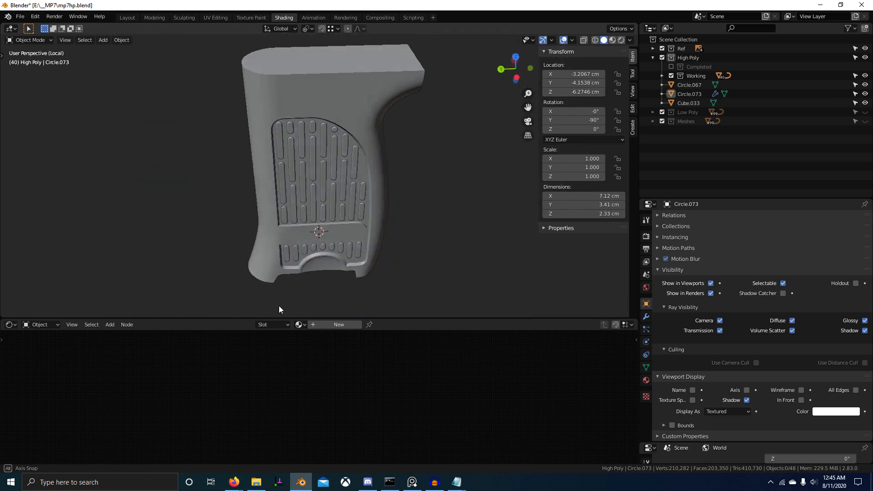
pyautogui.click(357, 110)
pyautogui.moveTo(360, 113); pyautogui.dragTo(363, 193, button='middle')
# Bring the whole gun back into view and save the file.
pyautogui.press('KP_Divide')
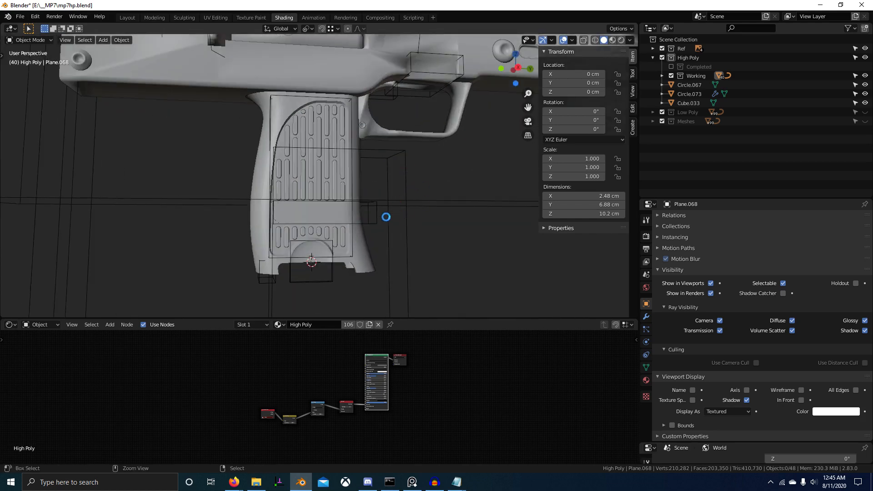
pyautogui.scroll(3, 367, 219)
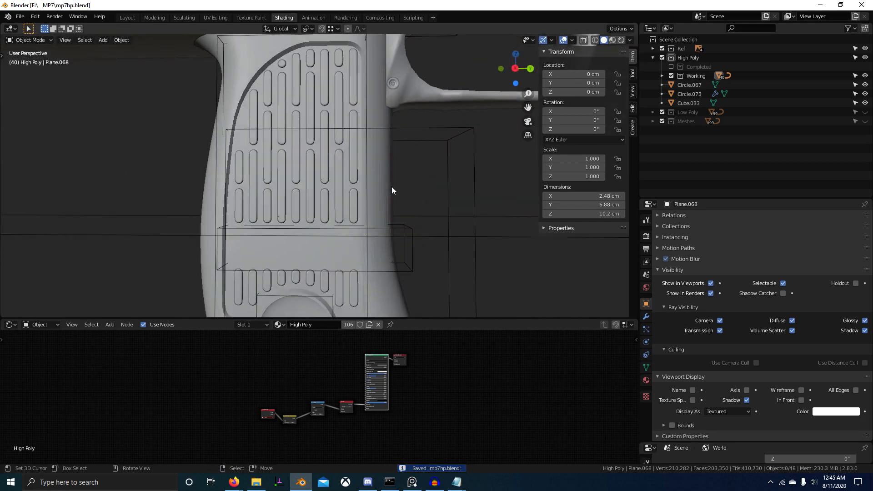
pyautogui.scroll(-4, 392, 190)
pyautogui.hotkey('ctrl', 's')
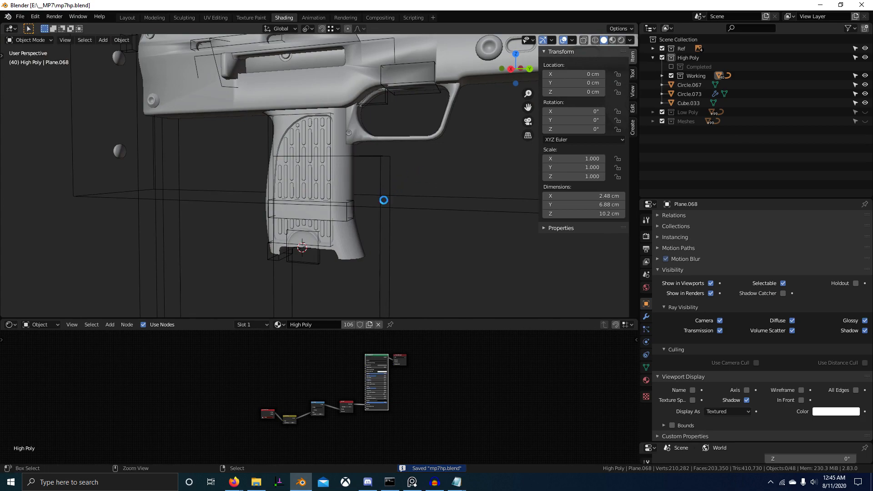
# Select the grip and all its surrounding cutters in the right see-through view.
pyautogui.scroll(2, 379, 198)
pyautogui.moveTo(379, 198); pyautogui.dragTo(351, 247, button='middle')
pyautogui.click(363, 197)
pyautogui.scroll(2, 444, 178)
pyautogui.press('KP_3')
pyautogui.scroll(-5, 351, 247)
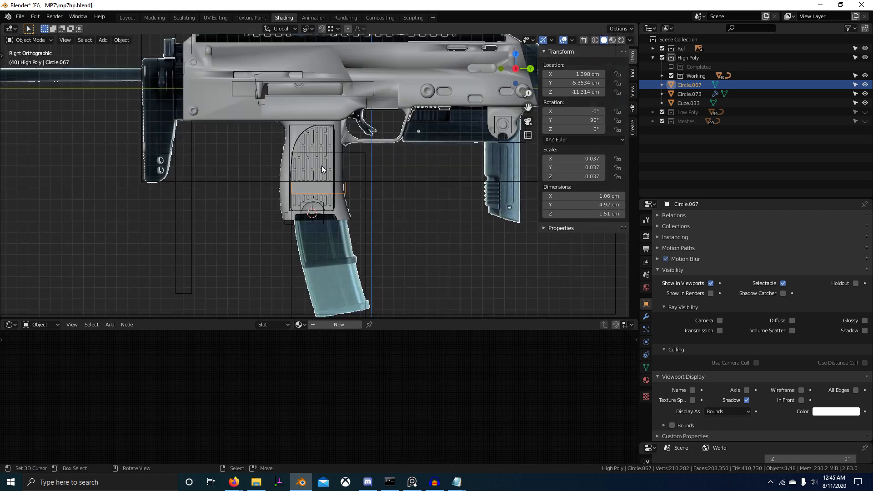
pyautogui.hotkey('alt', 'z')
pyautogui.press('b')
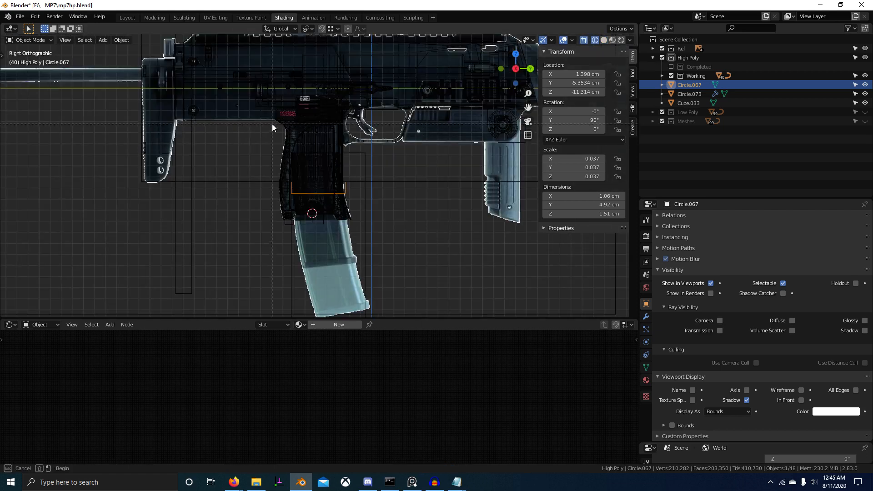
pyautogui.moveTo(253, 123); pyautogui.dragTo(356, 242)
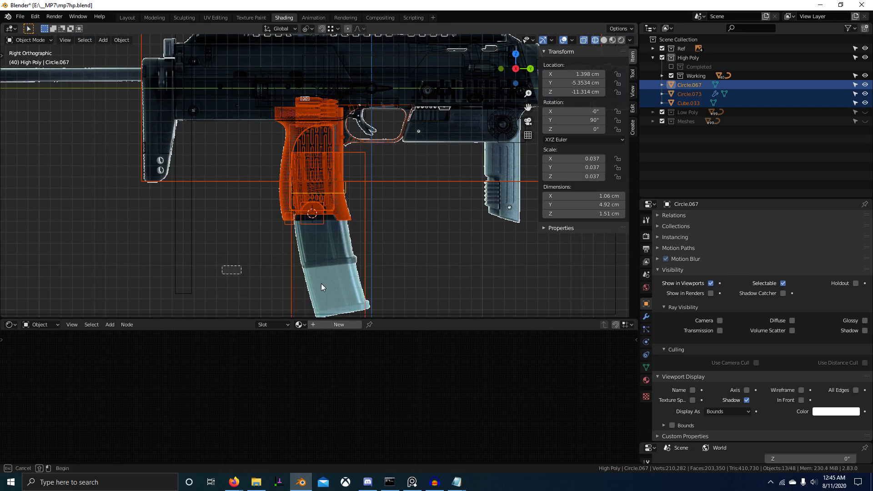
# Remove the objects that do not belong to the grip from the selection, including the large gun-body bounds.
pyautogui.middleClick(321, 283)
pyautogui.scroll(-2, 467, 274)
pyautogui.hotkey('alt', 'z')
pyautogui.moveTo(379, 248); pyautogui.dragTo(327, 231, button='middle')
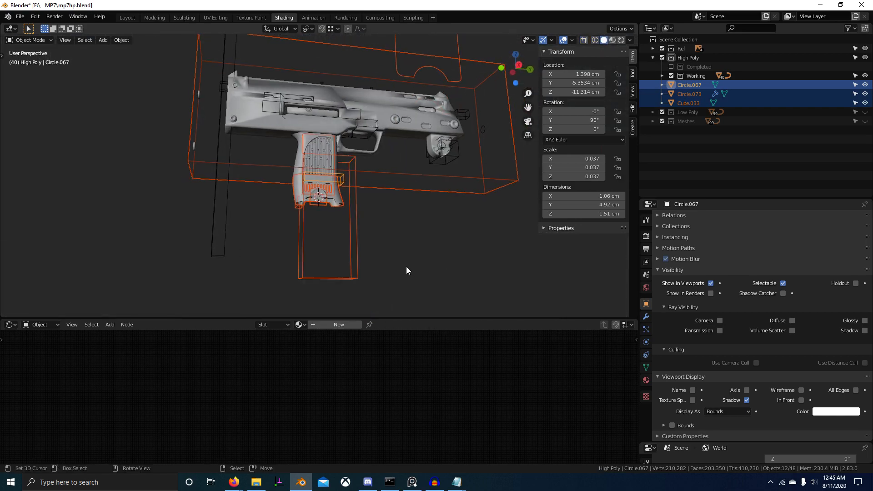
pyautogui.scroll(1, 406, 267)
pyautogui.press('b')
pyautogui.moveTo(426, 171); pyautogui.dragTo(425, 201, button='middle')
pyautogui.scroll(2, 384, 195)
pyautogui.press('b')
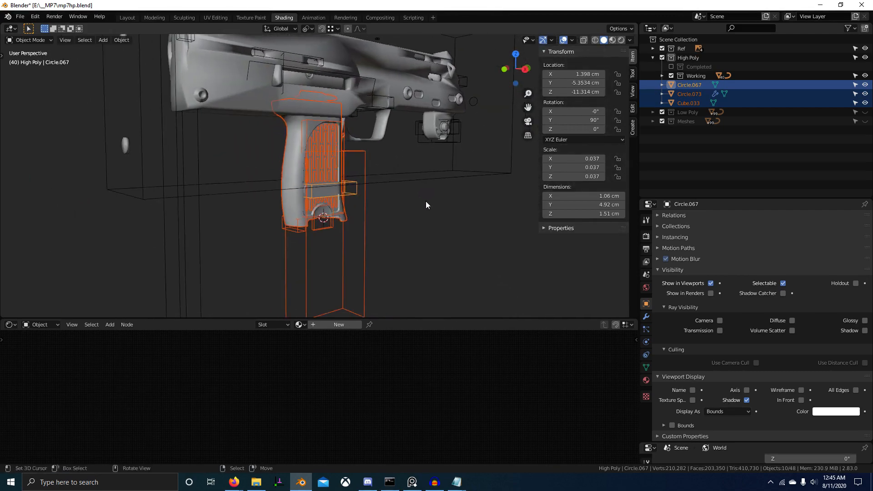
# Back up the selected grip objects as in-place duplicates in a new collection named Backup, and exclude that collection from the view layer.
pyautogui.hotkey('shift', 'd')
pyautogui.rightClick(455, 198)
pyautogui.press('m')
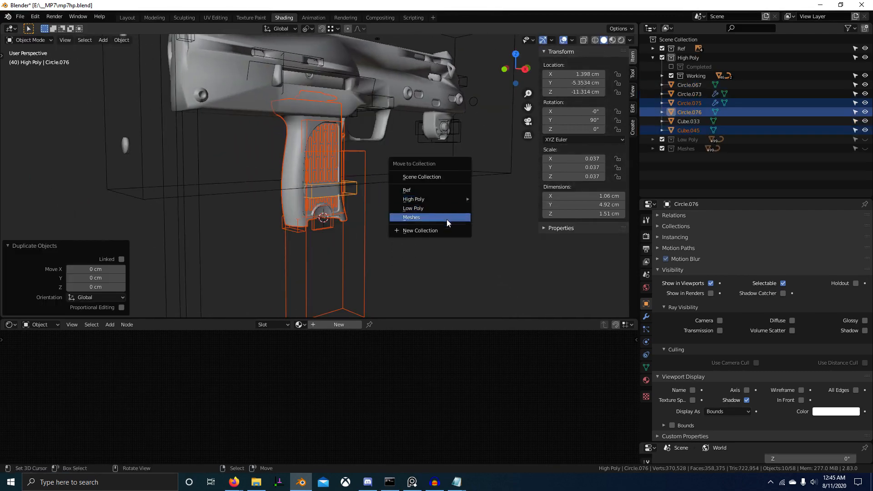
pyautogui.click(443, 230)
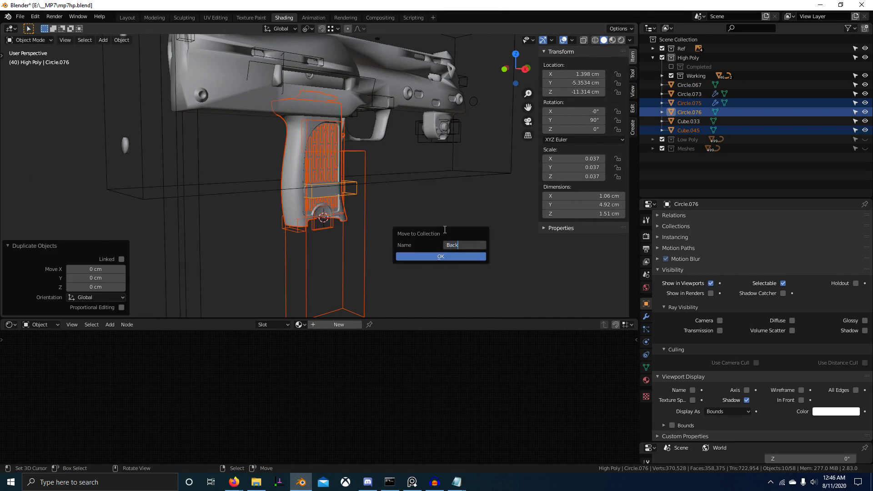
pyautogui.click(460, 255)
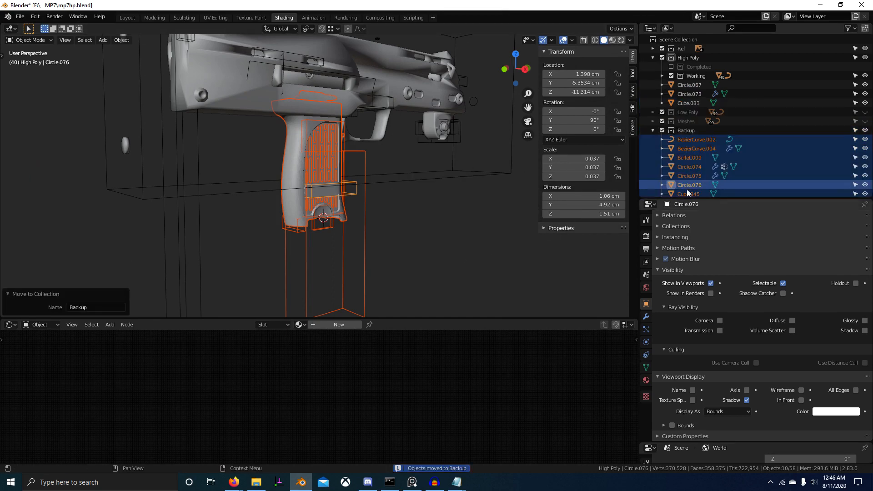
pyautogui.click(662, 130)
pyautogui.scroll(4, 380, 180)
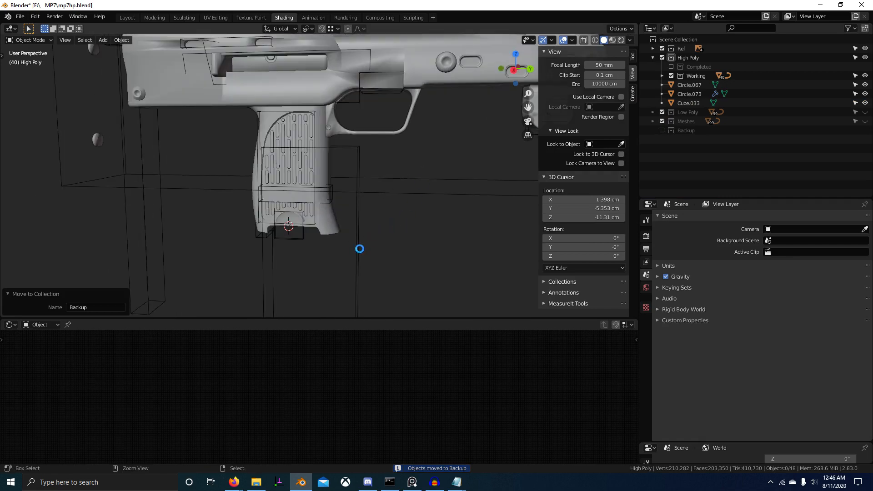
# Select the grip, save the file, and display the grip's modifier stack with all its entries collapsed.
pyautogui.scroll(3, 334, 198)
pyautogui.click(325, 151)
pyautogui.hotkey('ctrl', 's')
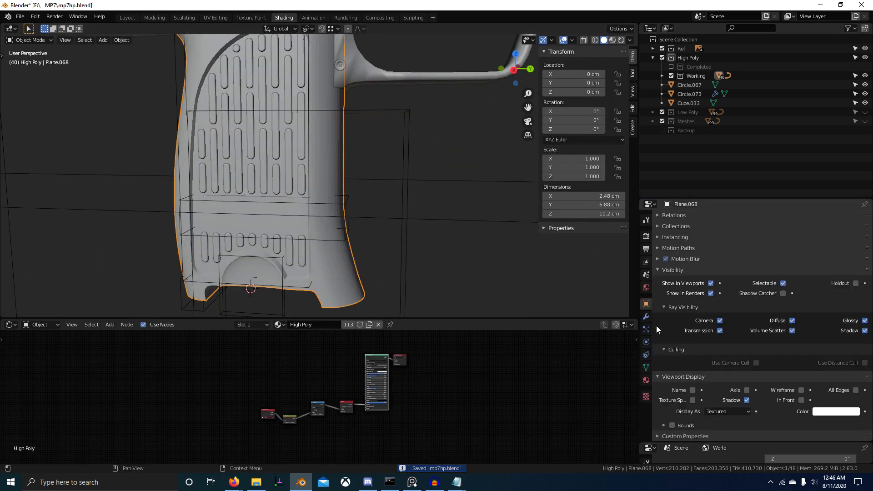
pyautogui.click(646, 317)
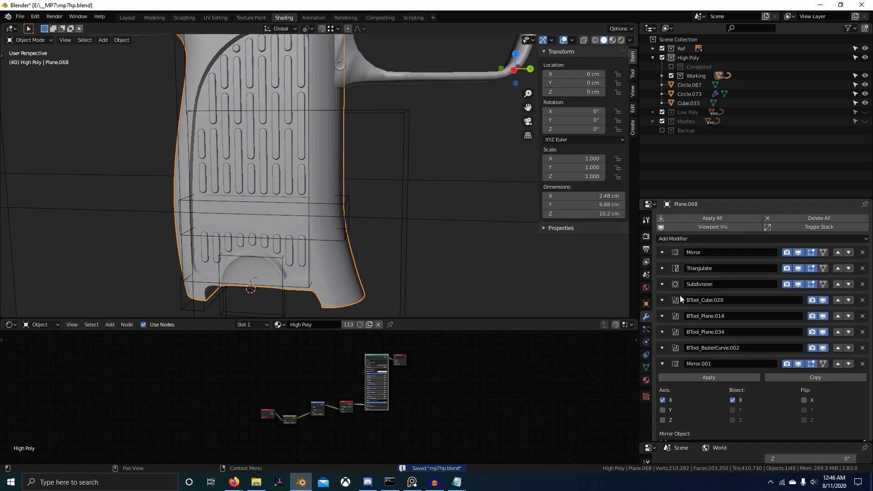
pyautogui.click(668, 364)
pyautogui.scroll(-3, 427, 257)
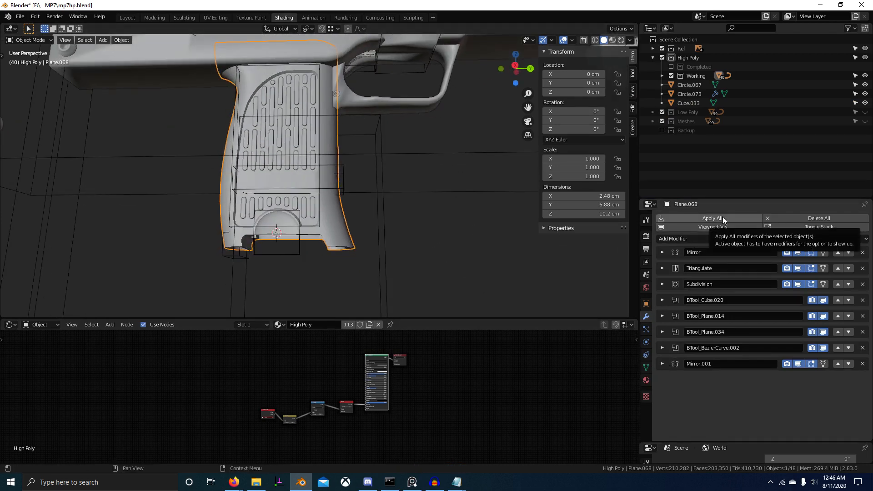
# Try a viewport level of 3 on the grip's Subdivision modifier, and return it to 2.
pyautogui.click(663, 284)
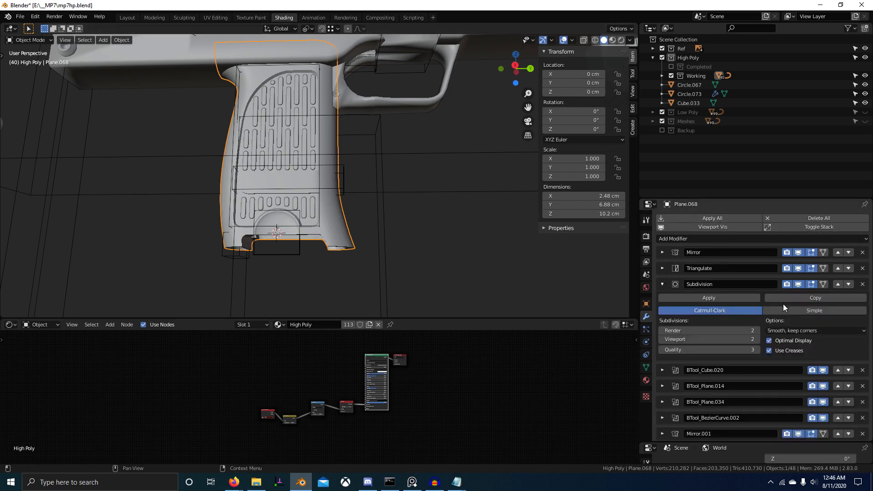
pyautogui.click(757, 339)
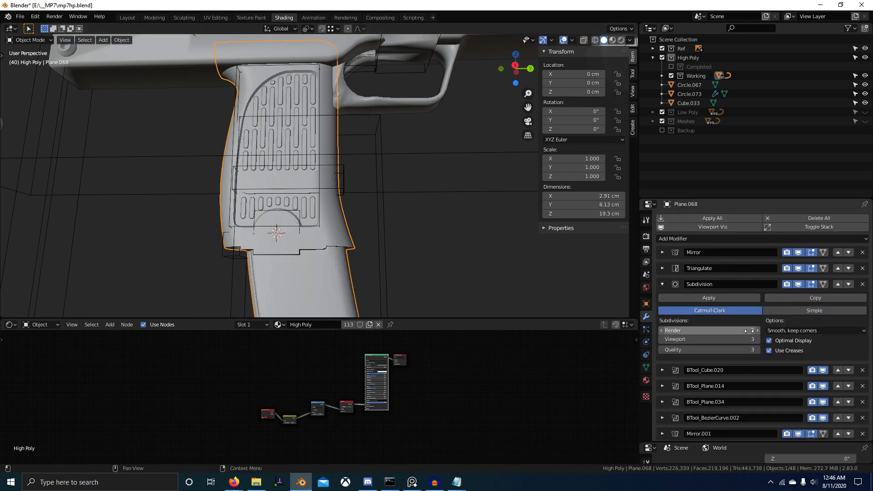
pyautogui.moveTo(455, 231); pyautogui.dragTo(423, 205, button='middle')
pyautogui.click(662, 340)
pyautogui.click(662, 339)
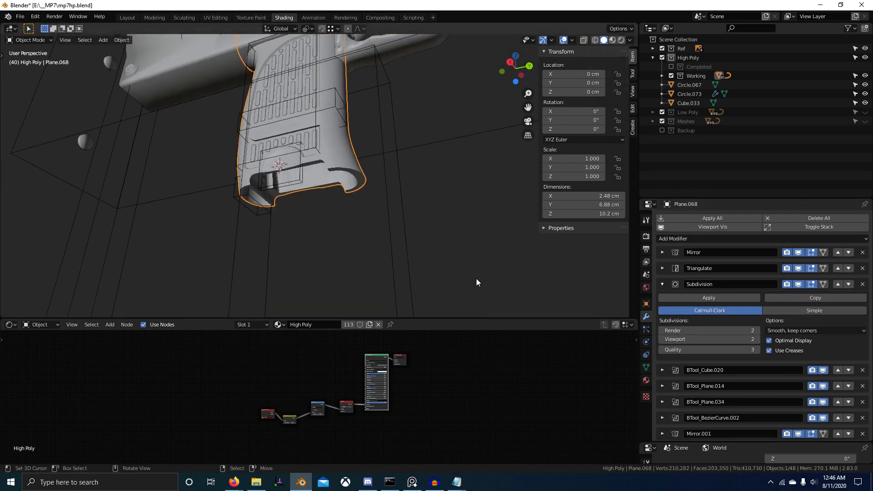
pyautogui.moveTo(476, 278); pyautogui.dragTo(318, 263, button='middle')
pyautogui.click(662, 284)
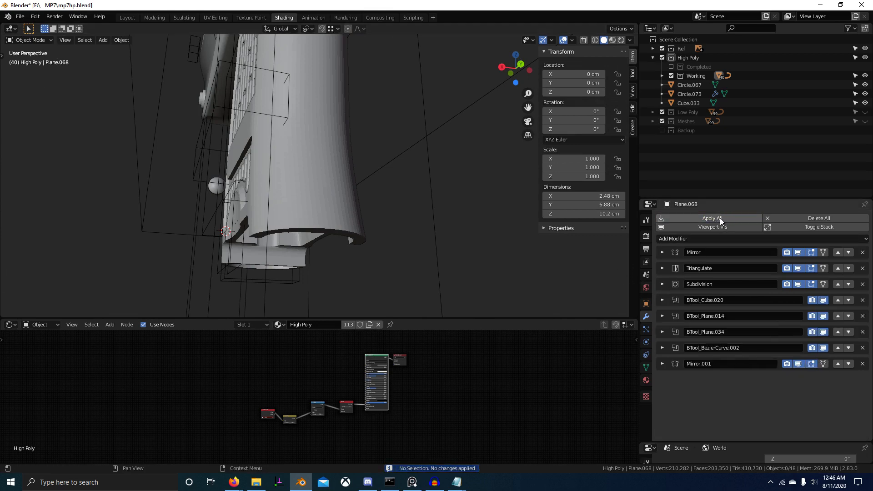
# Apply all of the grip's modifiers and join the slot pattern object into the grip mesh.
pyautogui.click(301, 152)
pyautogui.click(731, 218)
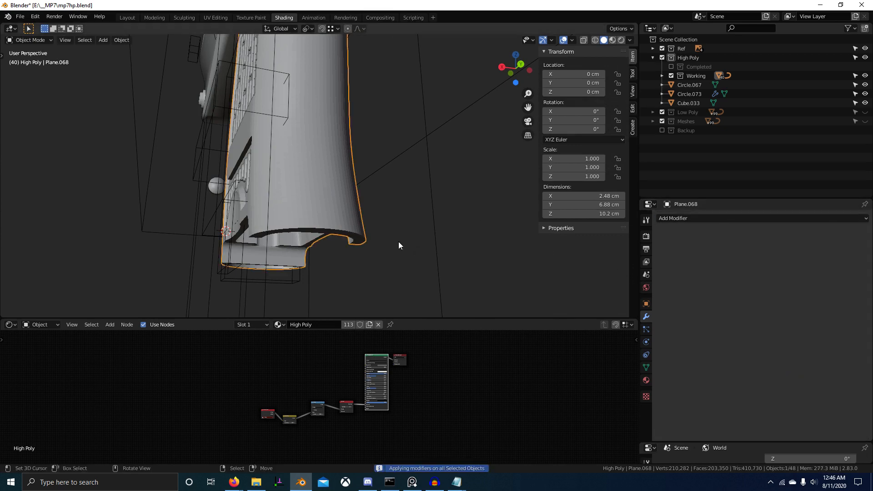
pyautogui.moveTo(398, 242); pyautogui.dragTo(310, 190, button='middle')
pyautogui.click(308, 177)
pyautogui.keyDown('shift'); pyautogui.rightClick(338, 185); pyautogui.keyUp('shift')
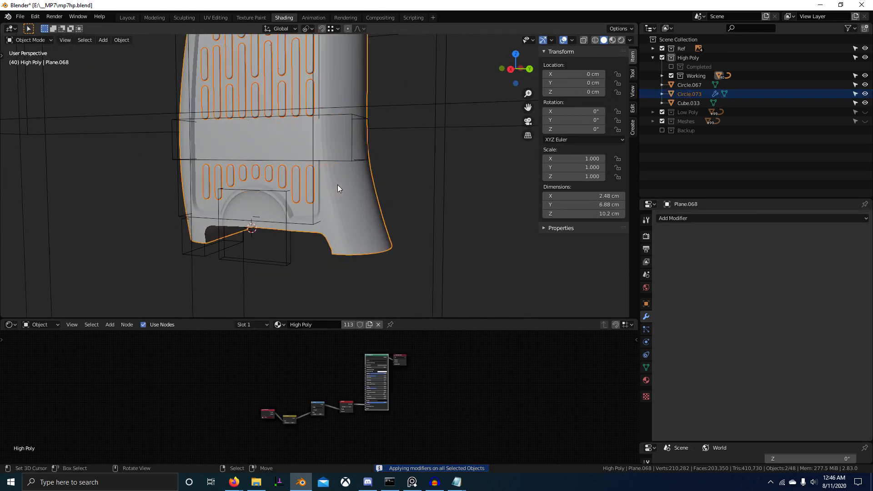
pyautogui.moveTo(389, 218); pyautogui.dragTo(343, 207, button='middle')
pyautogui.hotkey('ctrl', 'j')
# Isolate the joined grip in local view and shade it flat.
pyautogui.press('KP_Divide')
pyautogui.scroll(3, 352, 215)
pyautogui.press('Tab')
pyautogui.press('a')
pyautogui.press('Tab')
pyautogui.rightClick(400, 194)
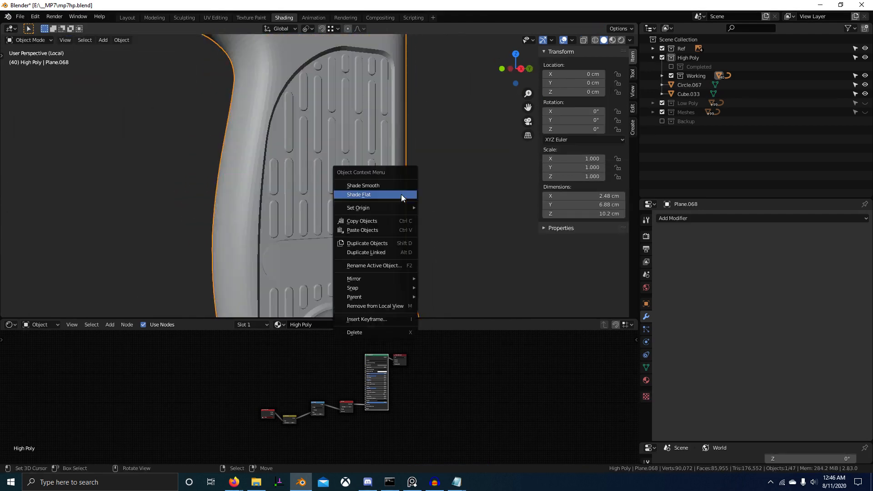
pyautogui.click(401, 194)
# Select the grip's sharp edges at a 30° sharpness threshold and mark them all as sharp.
pyautogui.press('Tab')
pyautogui.hotkey('alt', 'a')
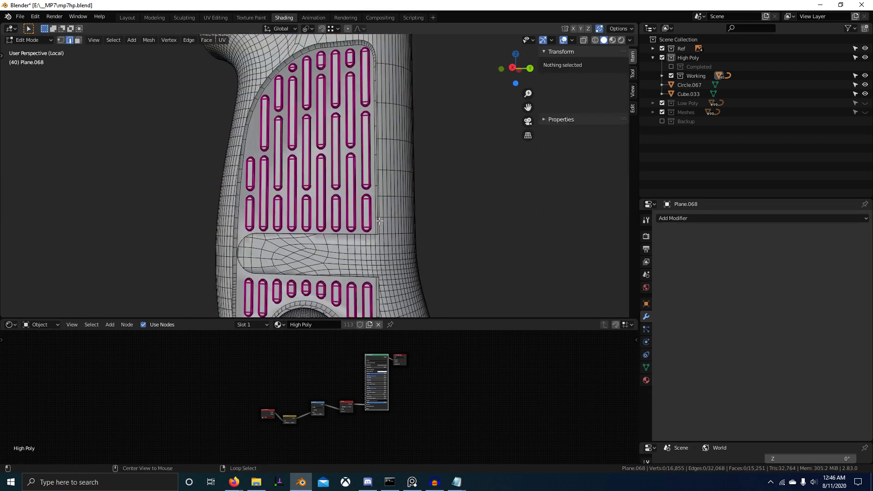
pyautogui.keyDown('shift'); pyautogui.moveTo(414, 149); pyautogui.dragTo(386, 150, button='middle'); pyautogui.keyUp('shift')
pyautogui.rightClick(353, 88)
pyautogui.scroll(-5, 400, 170)
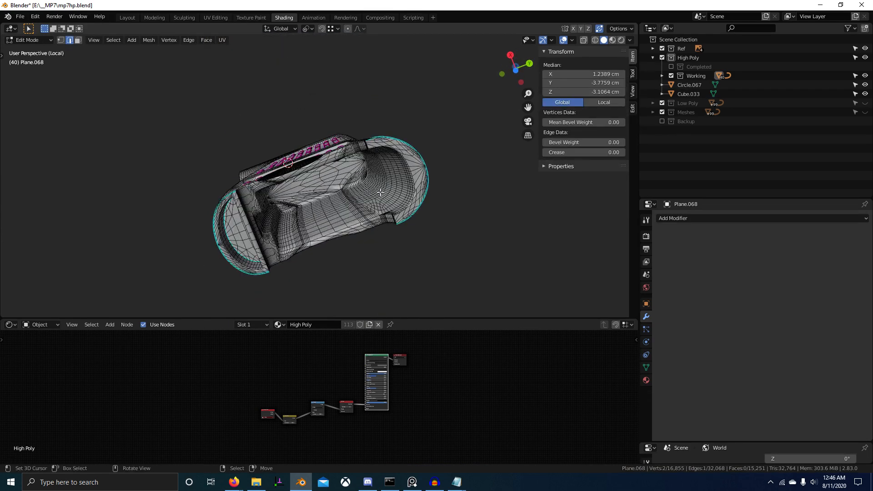
pyautogui.hotkey('alt', 'a')
pyautogui.keyDown('alt'); pyautogui.scroll(1, 410, 181); pyautogui.keyUp('alt')
pyautogui.scroll(2, 410, 181)
pyautogui.press('q')
pyautogui.click(417, 141)
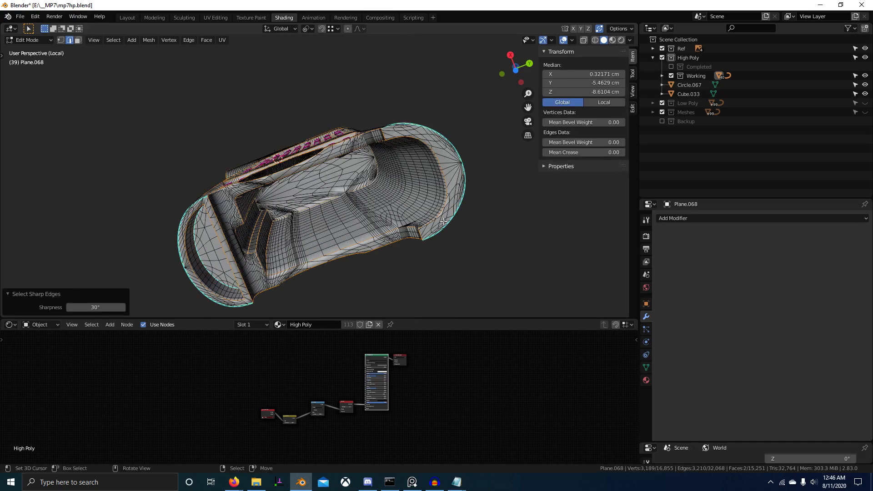
pyautogui.scroll(4, 416, 168)
pyautogui.moveTo(410, 170); pyautogui.dragTo(346, 205, button='middle')
pyautogui.scroll(3, 346, 205)
pyautogui.hotkey('ctrl', 'e')
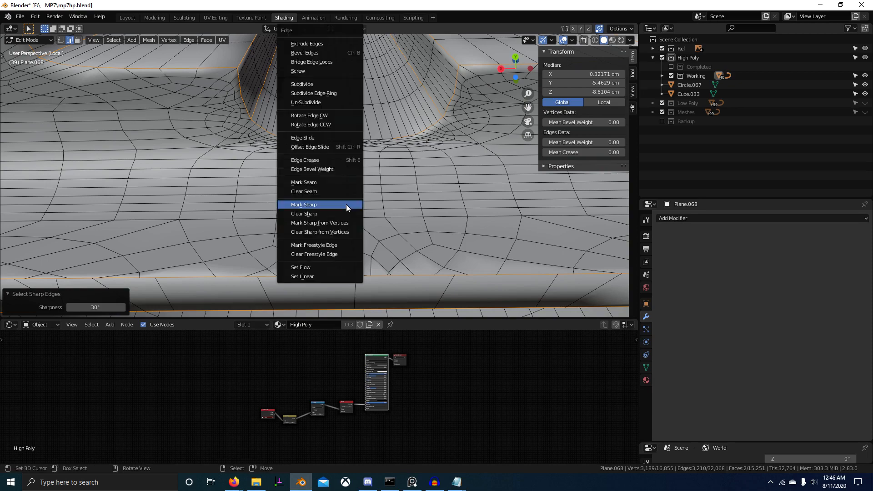
pyautogui.click(346, 204)
# Mark the missed edge segment along the rim of the grip's bottom cutout as sharp and check the shading.
pyautogui.keyDown('alt'); pyautogui.click(337, 137); pyautogui.keyUp('alt')
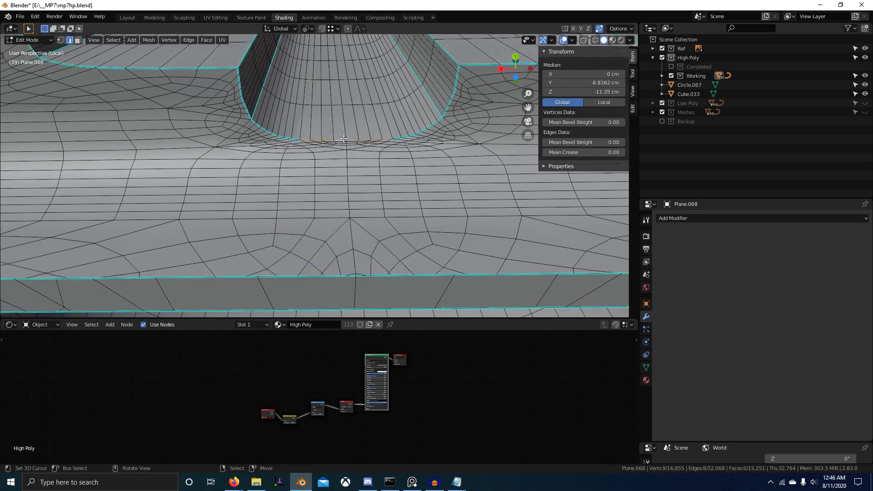
pyautogui.hotkey('ctrl', 'e')
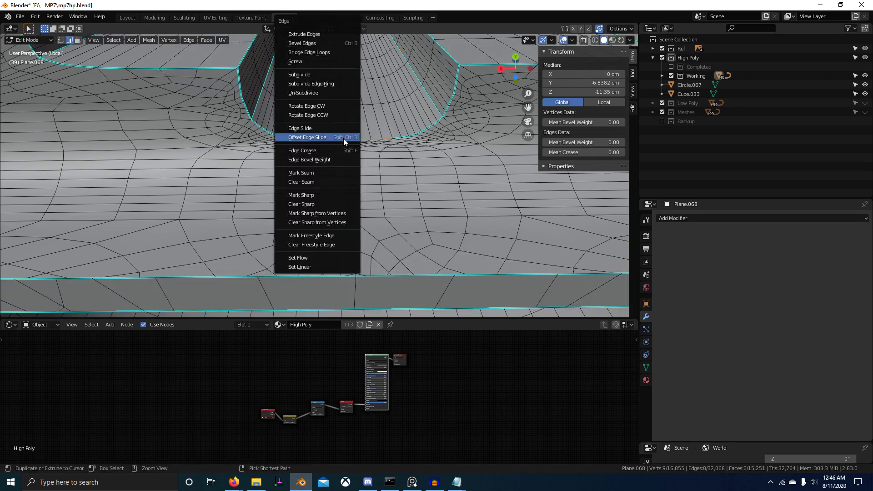
pyautogui.click(332, 196)
pyautogui.moveTo(331, 195)
pyautogui.mouseDown(button='middle')
pyautogui.moveTo(403, 192)
pyautogui.moveTo(359, 189)
pyautogui.moveTo(387, 205)
pyautogui.moveTo(422, 250)
pyautogui.moveTo(470, 280)
pyautogui.moveTo(457, 309)
pyautogui.moveTo(441, 250)
pyautogui.moveTo(421, 230)
pyautogui.moveTo(427, 236)
pyautogui.moveTo(333, 202)
pyautogui.mouseUp(button='middle')
pyautogui.press('Tab')
pyautogui.scroll(2, 441, 250)
pyautogui.scroll(3, 421, 230)
pyautogui.press('Tab')
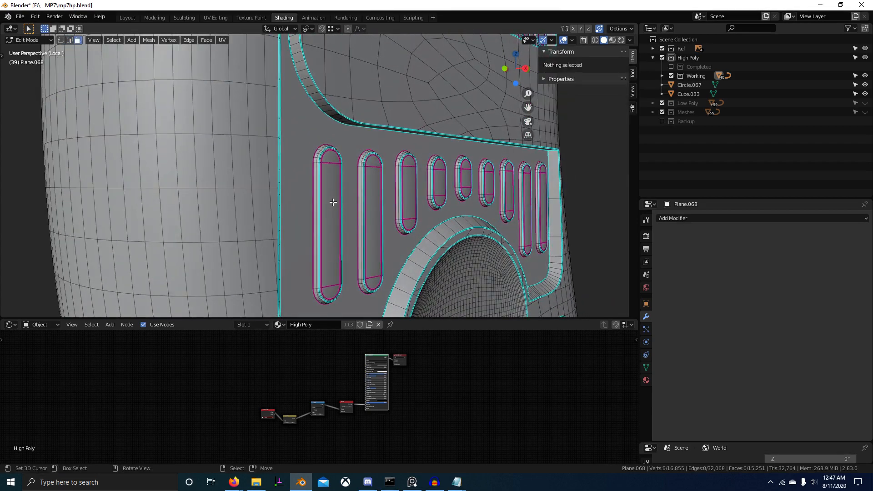
pyautogui.press('l')
pyautogui.press('l')
pyautogui.press('l')
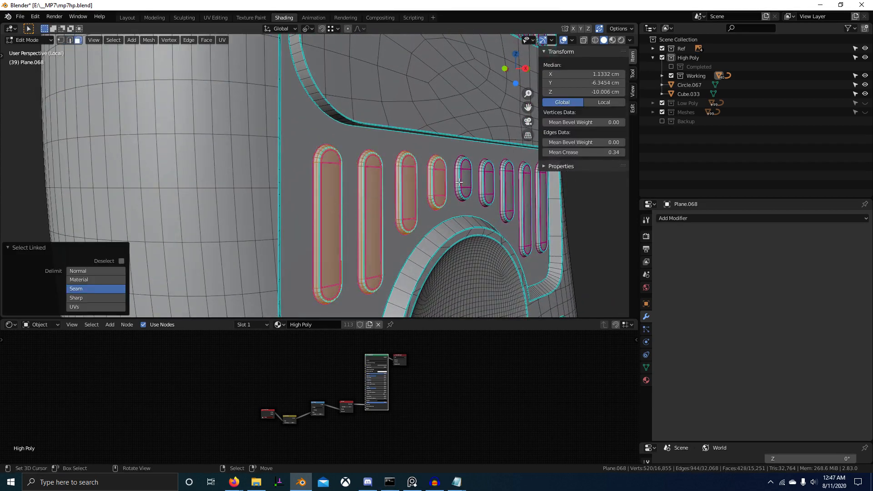
pyautogui.scroll(-4, 490, 182)
pyautogui.hotkey('alt', 'a')
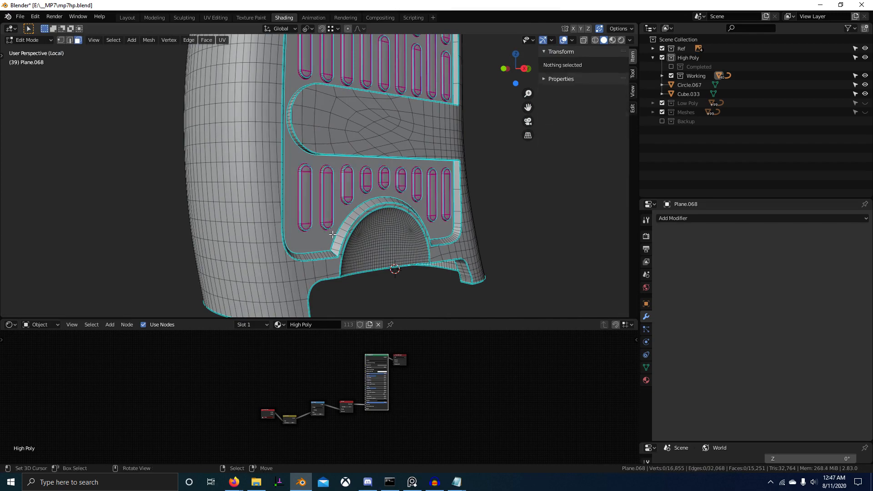
# Select every slot mesh by inverting a linked selection of the grip body, and clear the slots' sharp marks.
pyautogui.press('l')
pyautogui.hotkey('ctrl', 'i')
pyautogui.hotkey('ctrl', 'e')
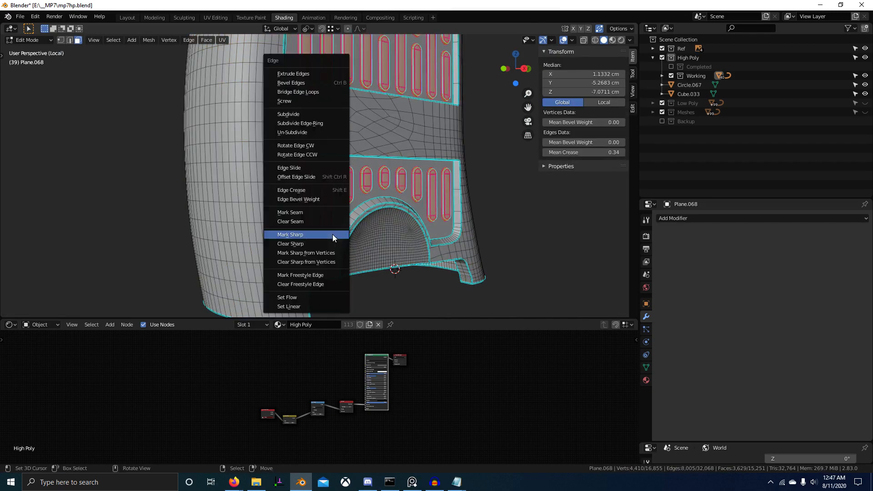
pyautogui.click(327, 243)
pyautogui.scroll(6, 327, 197)
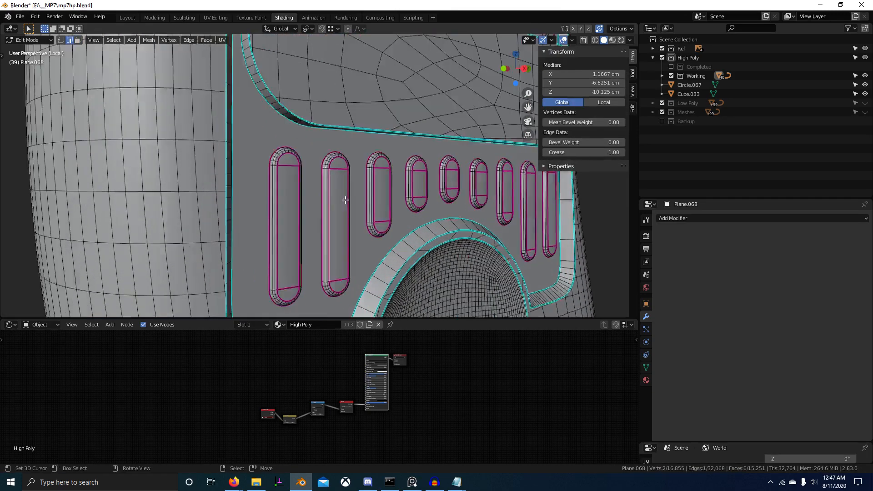
pyautogui.press('2')
pyautogui.click(355, 197)
pyautogui.hotkey('shift', 'g')
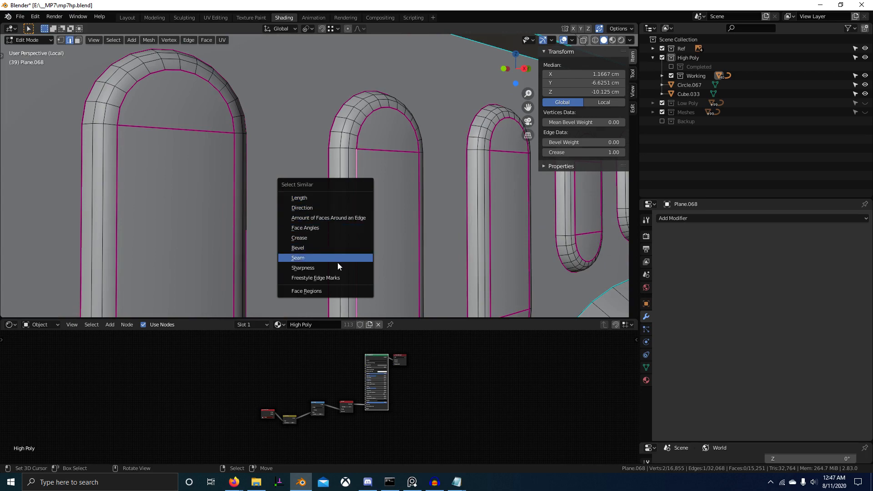
pyautogui.moveTo(400, 252); pyautogui.dragTo(402, 255, button='middle')
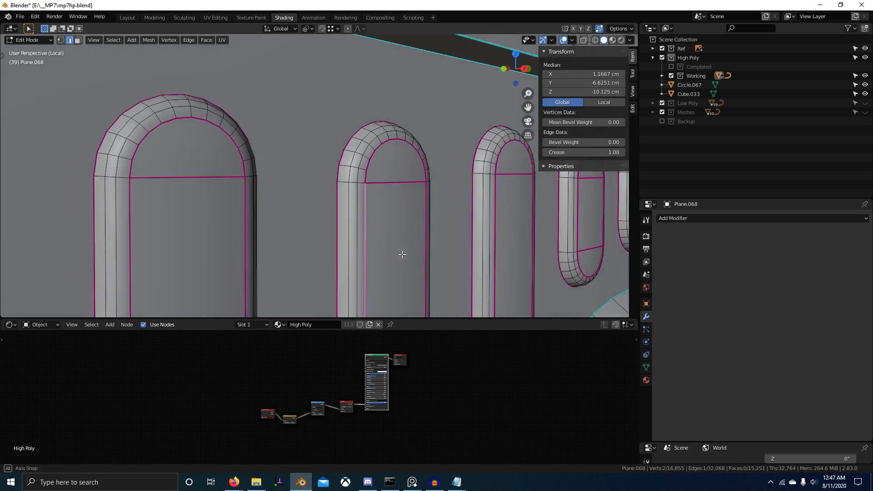
pyautogui.scroll(-9, 413, 202)
pyautogui.moveTo(413, 202); pyautogui.dragTo(401, 204, button='middle')
pyautogui.scroll(3, 291, 213)
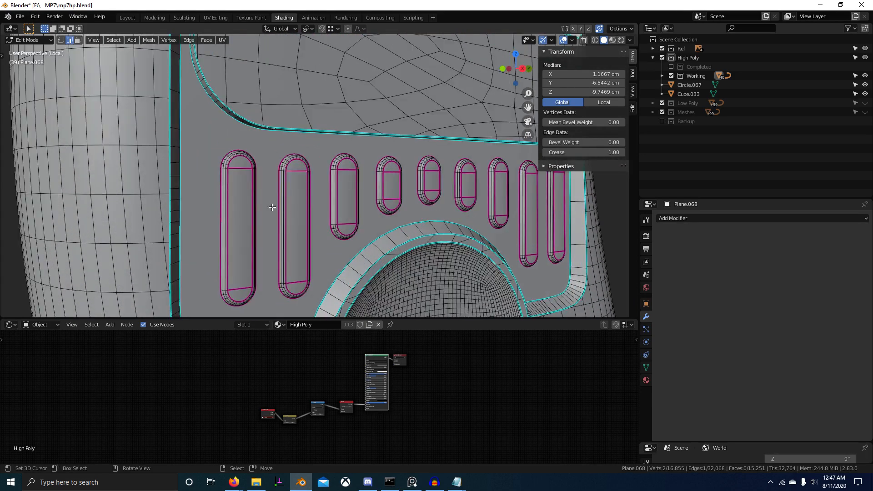
pyautogui.press('3')
pyautogui.rightClick(251, 200)
pyautogui.keyDown('shift'); pyautogui.rightClick(296, 197); pyautogui.keyUp('shift')
pyautogui.keyDown('shift'); pyautogui.rightClick(347, 182); pyautogui.keyUp('shift')
pyautogui.keyDown('shift'); pyautogui.rightClick(391, 179); pyautogui.keyUp('shift')
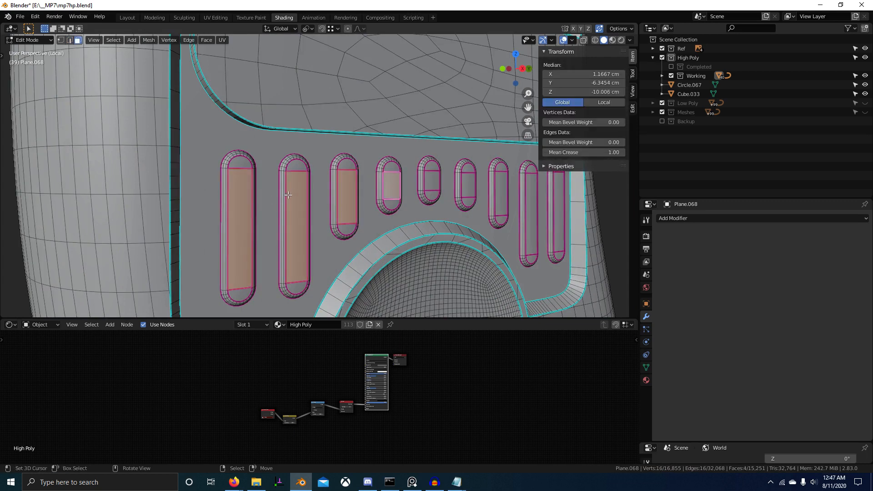
pyautogui.hotkey('alt', 'a')
pyautogui.press('2')
pyautogui.press('c')
pyautogui.click(243, 162)
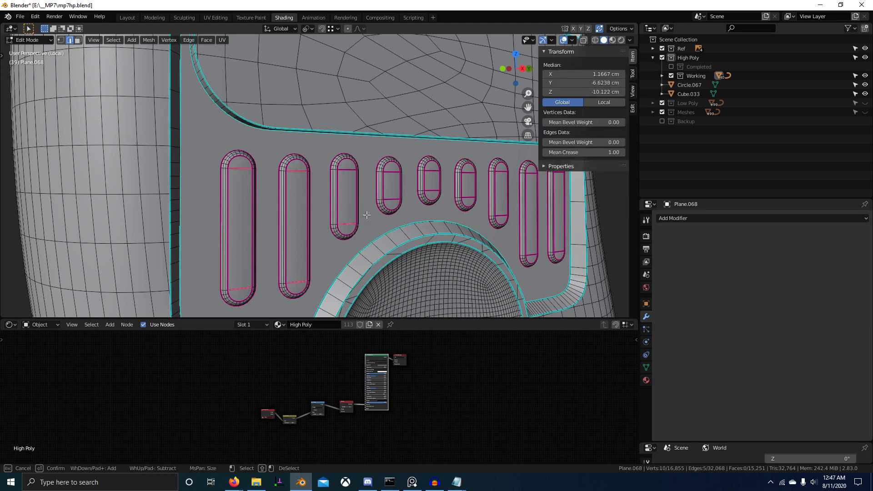
pyautogui.click(344, 173)
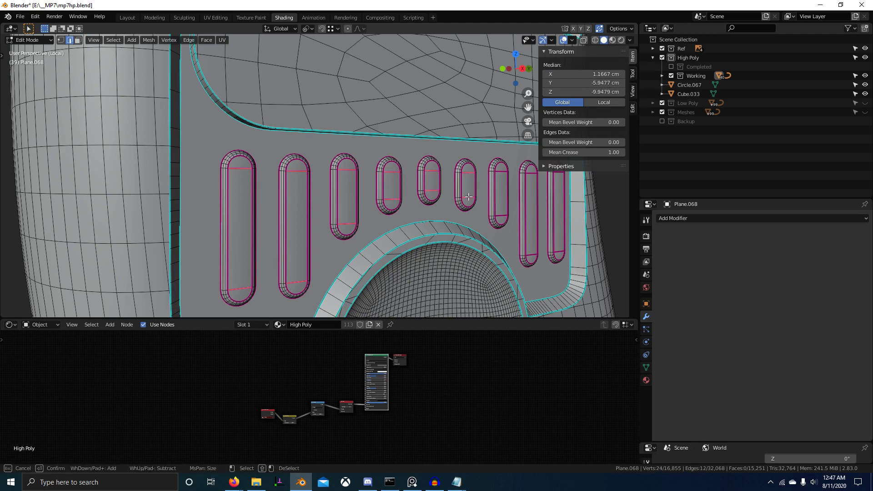
pyautogui.rightClick(532, 175)
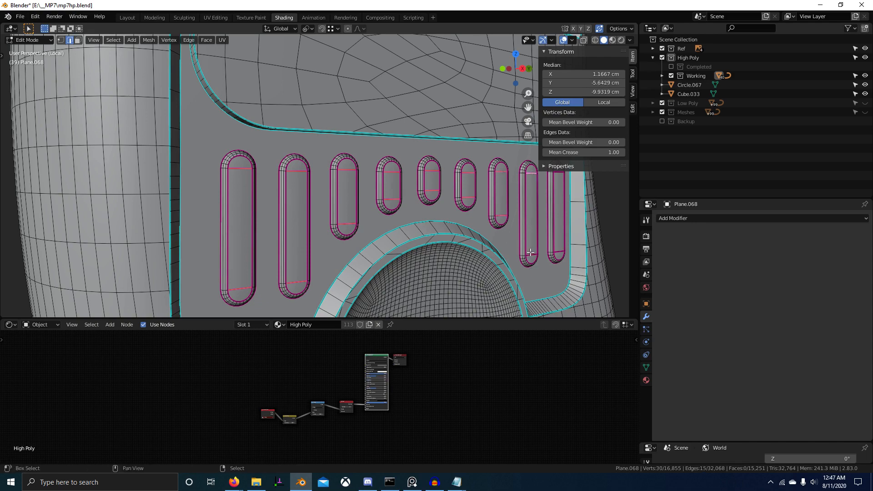
pyautogui.keyDown('shift'); pyautogui.click(531, 252); pyautogui.keyUp('shift')
pyautogui.moveTo(530, 253); pyautogui.dragTo(450, 270, button='middle')
pyautogui.scroll(-2, 455, 261)
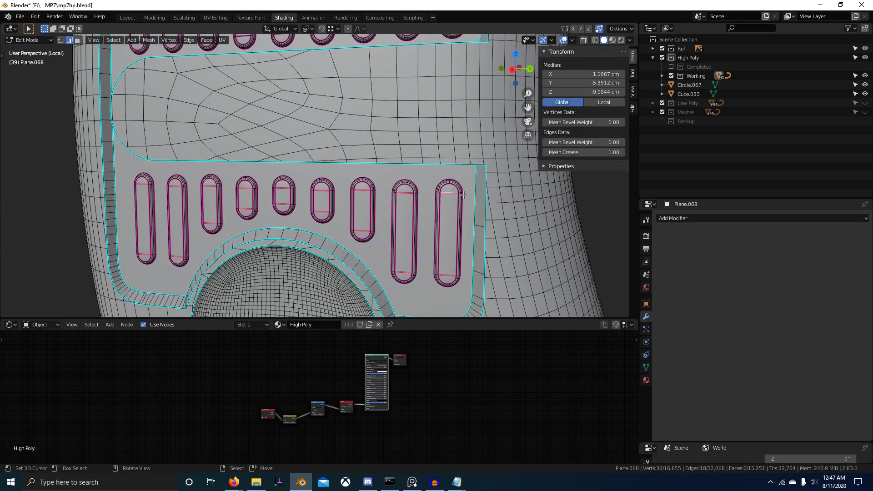
pyautogui.hotkey('alt', 'a')
# Select all slot meshes by inverting the grip body selection and simplify them with Limited Dissolve at a reduced maximum angle.
pyautogui.moveTo(463, 195); pyautogui.dragTo(320, 218, button='middle')
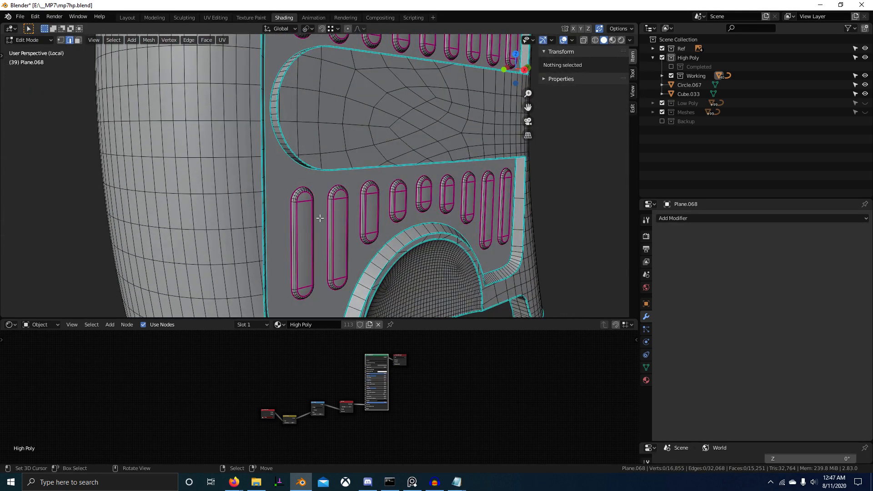
pyautogui.press('1')
pyautogui.press('l')
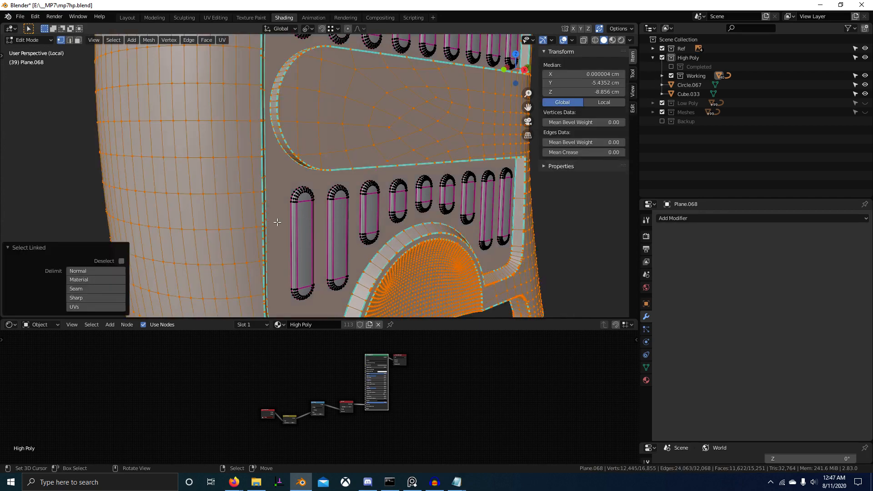
pyautogui.hotkey('ctrl', 'i')
pyautogui.press('F3')
pyautogui.write('limi')
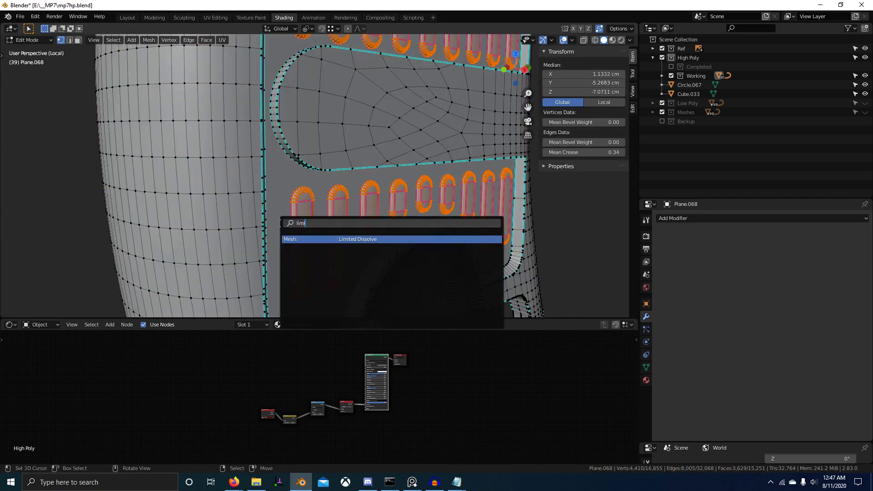
pyautogui.press('Return')
pyautogui.scroll(8, 298, 199)
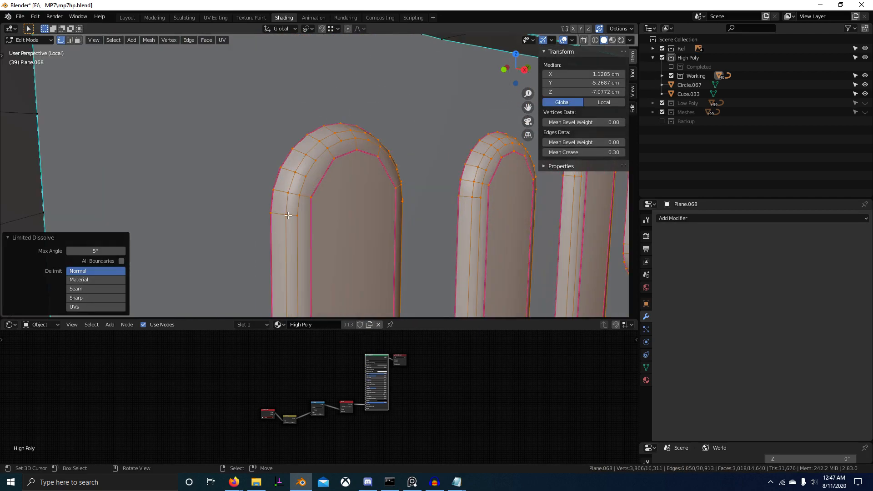
pyautogui.click(98, 252)
pyautogui.write('5d')
pyautogui.press('Return')
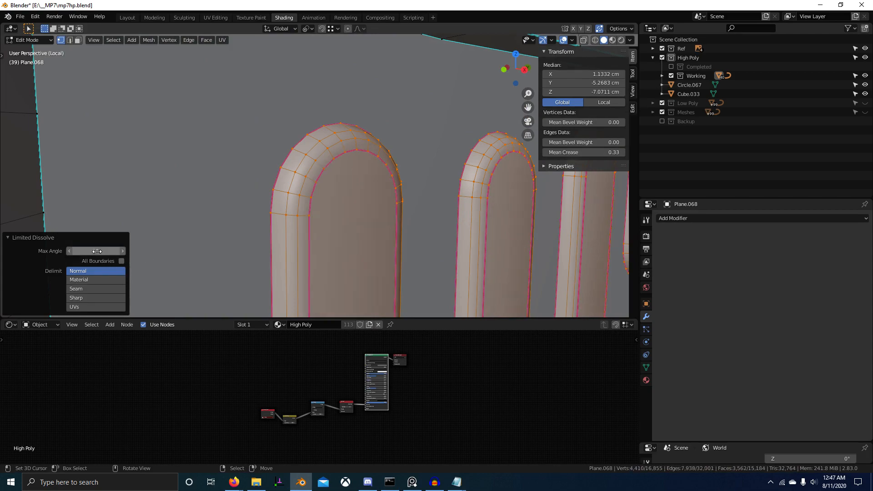
# Select the slot edges similar to a picked one, change their edge marking, and check the grip in Object Mode.
pyautogui.scroll(-7, 374, 166)
pyautogui.moveTo(379, 196)
pyautogui.mouseDown(button='middle')
pyautogui.moveTo(419, 219)
pyautogui.moveTo(359, 212)
pyautogui.moveTo(371, 227)
pyautogui.moveTo(323, 237)
pyautogui.moveTo(390, 280)
pyautogui.moveTo(400, 271)
pyautogui.moveTo(367, 270)
pyautogui.moveTo(368, 294)
pyautogui.mouseUp(button='middle')
pyautogui.press('2')
pyautogui.rightClick(380, 171)
pyautogui.hotkey('shift', 'g')
pyautogui.click(424, 199)
pyautogui.hotkey('ctrl', 'e')
pyautogui.click(419, 211)
pyautogui.press('Tab')
pyautogui.scroll(3, 377, 221)
pyautogui.scroll(-4, 341, 241)
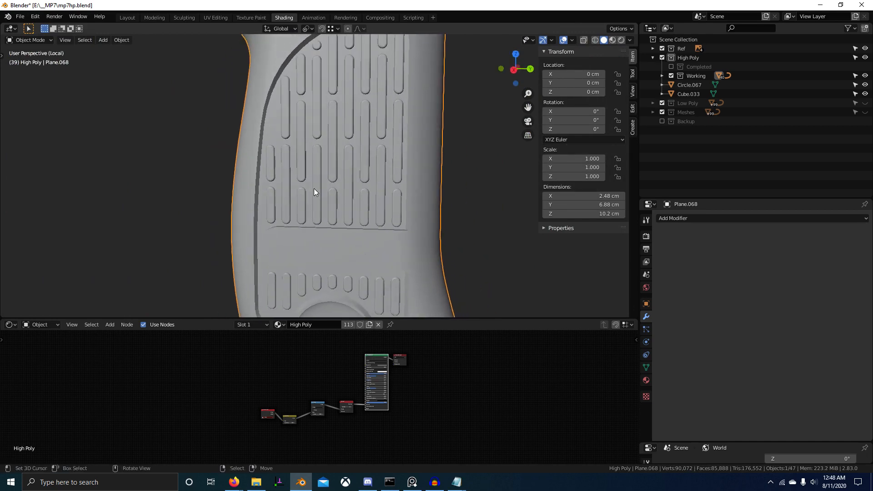
# Examine the slot pattern's shading on the grip up close and from a distance.
pyautogui.moveTo(314, 189); pyautogui.dragTo(333, 170, button='middle')
pyautogui.scroll(-4, 333, 169)
pyautogui.moveTo(278, 84); pyautogui.dragTo(245, 171, button='middle')
pyautogui.scroll(4, 338, 193)
pyautogui.press('Tab')
pyautogui.press('Tab')
pyautogui.scroll(-5, 310, 209)
pyautogui.scroll(4, 315, 199)
pyautogui.rightClick(316, 198)
pyautogui.click(315, 198)
pyautogui.scroll(-2, 378, 227)
pyautogui.scroll(-2, 351, 242)
pyautogui.scroll(3, 359, 269)
# Select every slot mesh in Edit Mode by inverting a linked selection of the grip body.
pyautogui.press('Tab')
pyautogui.scroll(1, 274, 139)
pyautogui.click(275, 138)
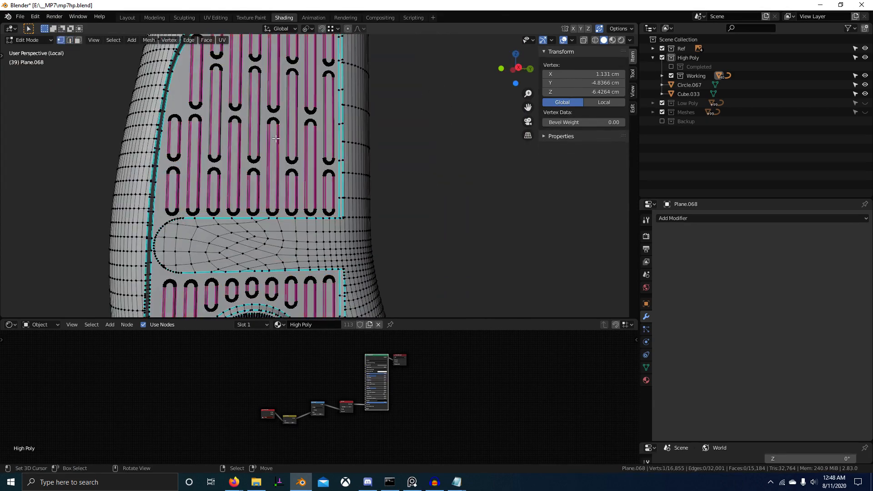
pyautogui.press('a')
pyautogui.hotkey('alt', 'a')
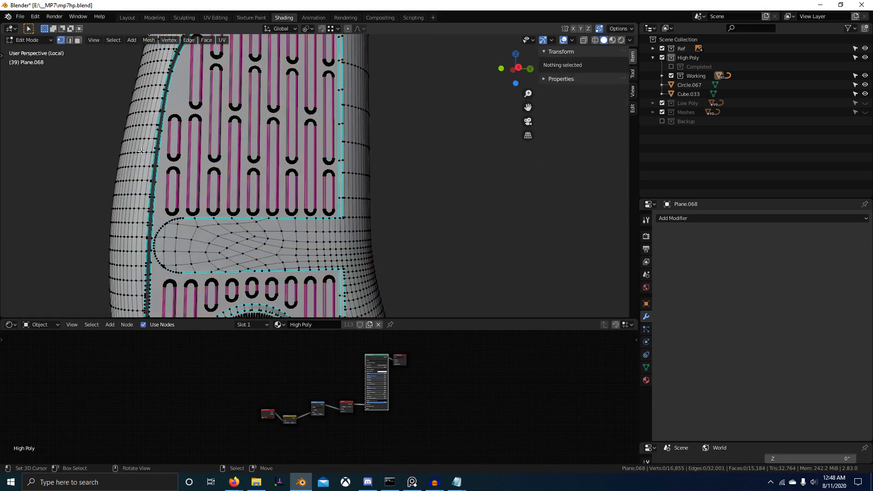
pyautogui.press('l')
pyautogui.hotkey('ctrl', 'i')
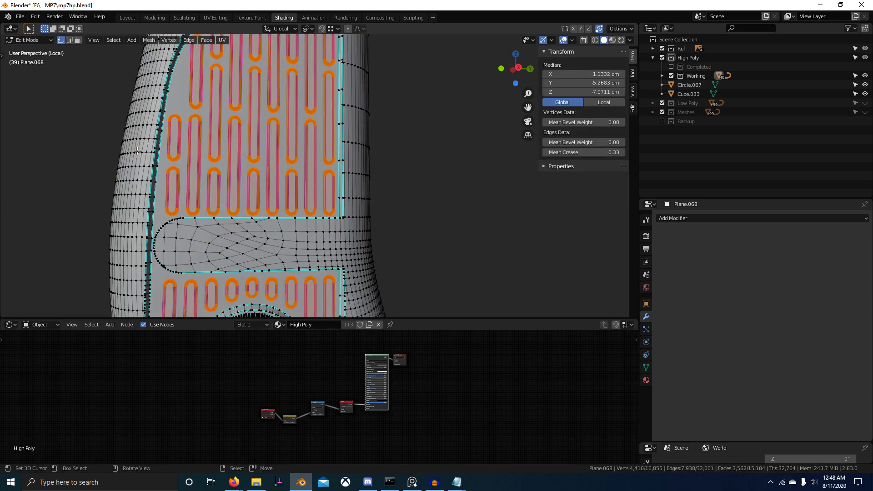
# Duplicate the selected slots in place and mirror the copy along global X around the 3D cursor to the grip's other side.
pyautogui.hotkey('shift', 'd')
pyautogui.rightClick(309, 241)
pyautogui.press('.')
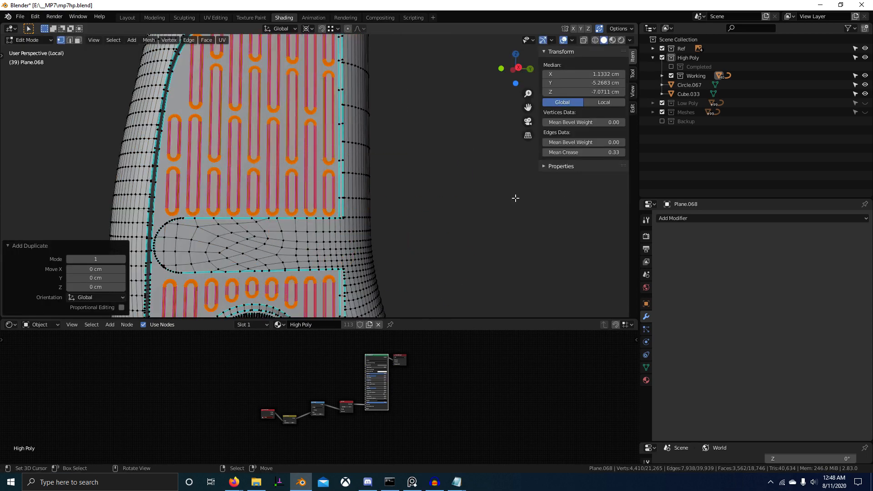
pyautogui.scroll(-2, 454, 200)
pyautogui.moveTo(384, 202); pyautogui.dragTo(411, 202, button='middle')
pyautogui.press('KP_Decimal')
pyautogui.hotkey('ctrl', 'm')
pyautogui.press('x')
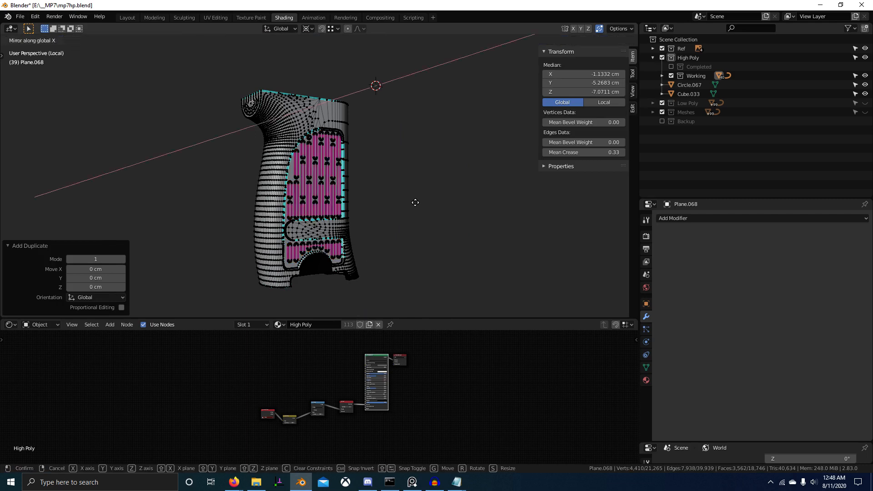
pyautogui.click(415, 202)
# Recalculate the normals of the mirrored slots and of the whole grip mesh, and return to Object Mode.
pyautogui.press('KP_9')
pyautogui.scroll(4, 429, 212)
pyautogui.moveTo(391, 217); pyautogui.dragTo(395, 244, button='middle')
pyautogui.hotkey('shift', 'n')
pyautogui.scroll(-2, 429, 213)
pyautogui.press('a')
pyautogui.hotkey('shift', 'n')
pyautogui.press('Tab')
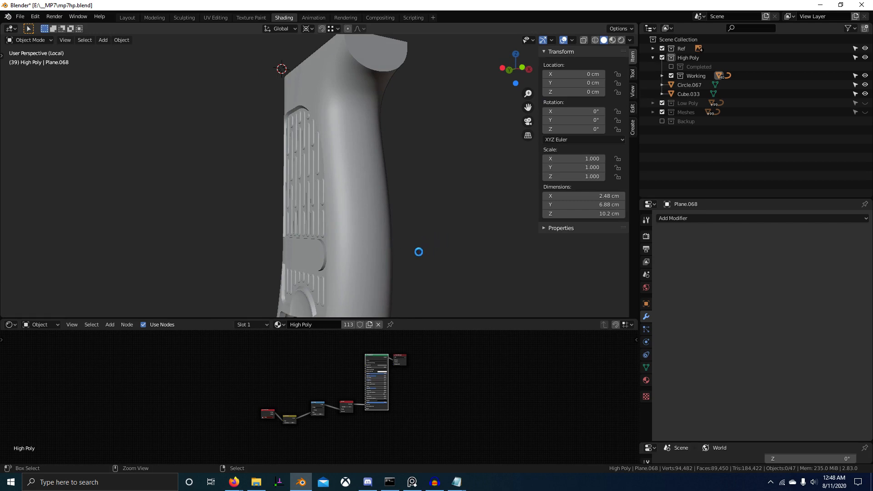
# Save the file and view the grip in Rendered shading.
pyautogui.hotkey('ctrl', 's')
pyautogui.scroll(-3, 366, 215)
pyautogui.moveTo(368, 215); pyautogui.dragTo(432, 187, button='middle')
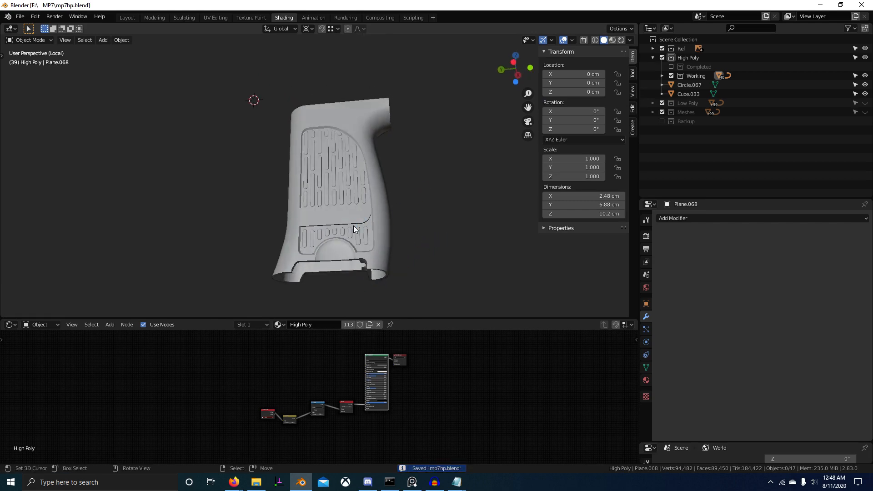
pyautogui.click(621, 39)
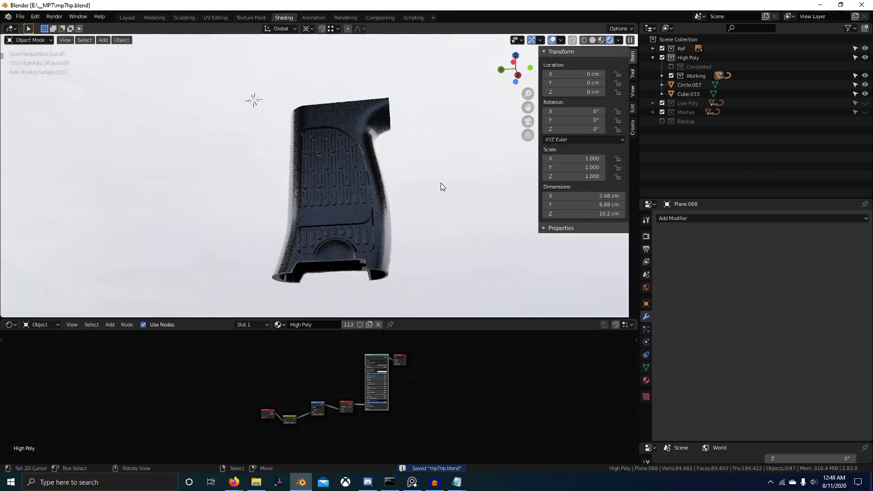
pyautogui.moveTo(435, 197); pyautogui.dragTo(547, 244, button='middle')
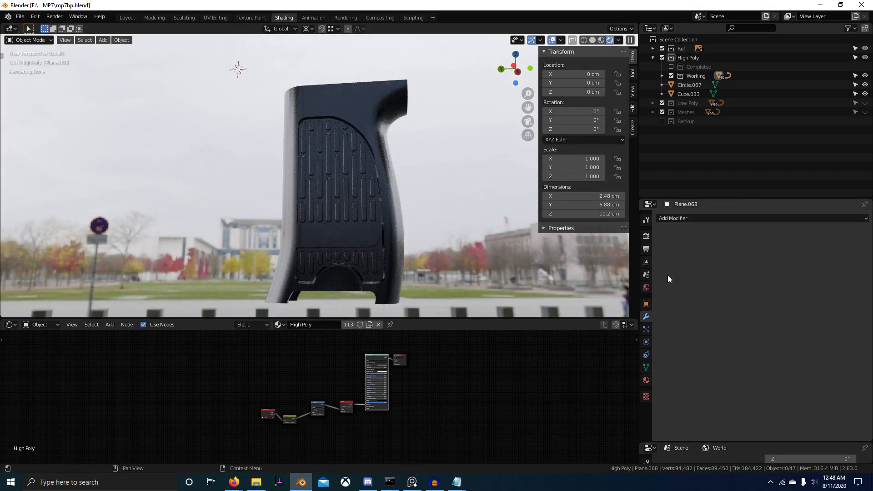
# Add a vertex color layer to the grip mesh and name it Bev.
pyautogui.click(646, 368)
pyautogui.click(865, 365)
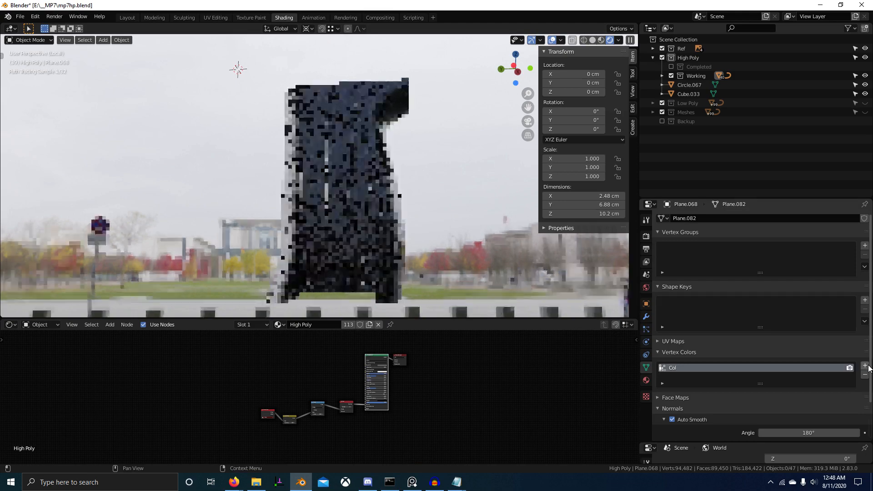
pyautogui.doubleClick(675, 368)
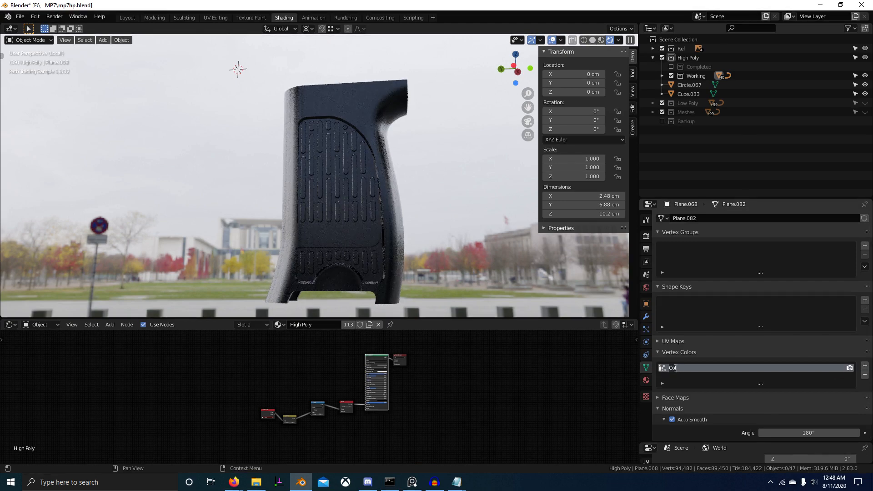
pyautogui.press('Return')
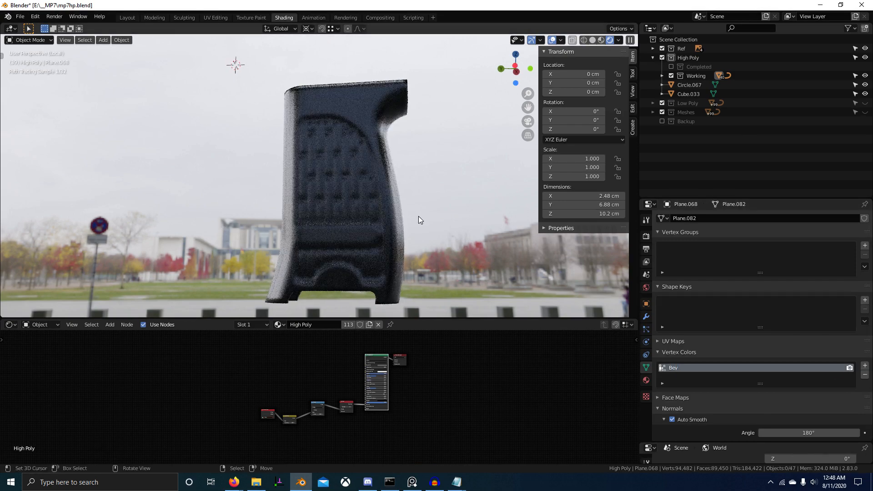
# Fill the grip in Vertex Paint mode with a grey of RGB 0.25 and inspect the rendered bevels.
pyautogui.hotkey('ctrl', 'Tab')
pyautogui.click(421, 144)
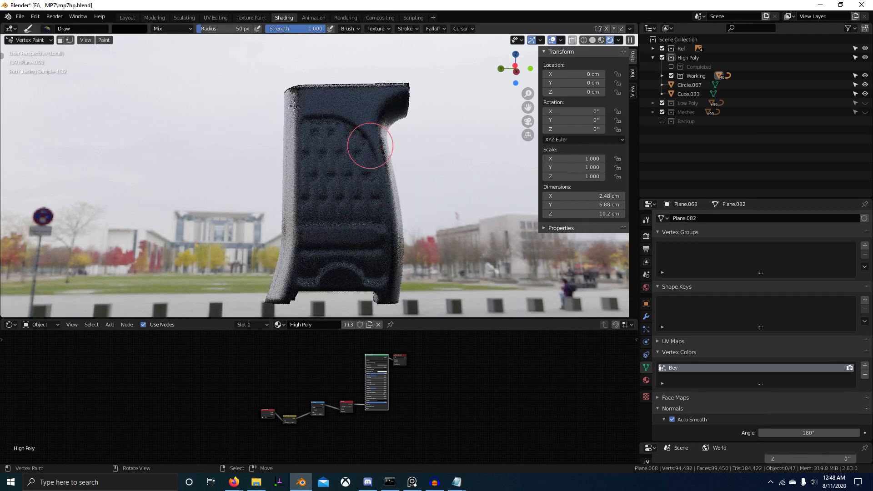
pyautogui.click(132, 30)
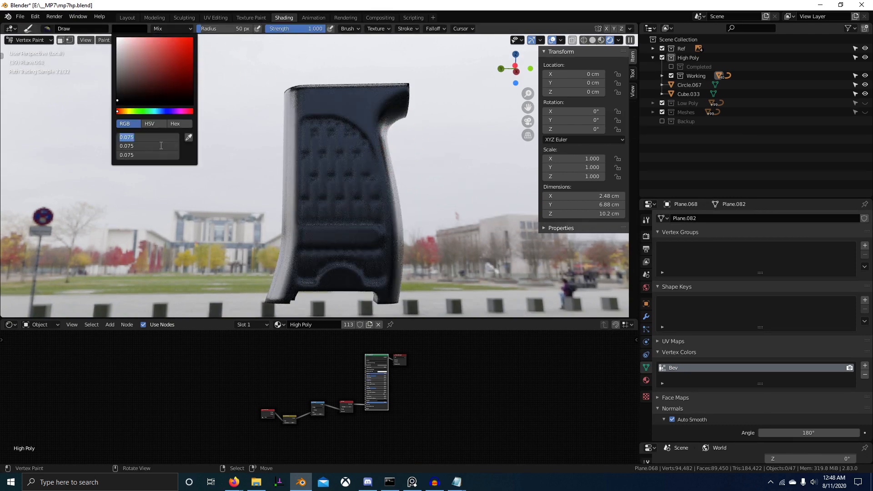
pyautogui.write('.2')
pyautogui.press('Return')
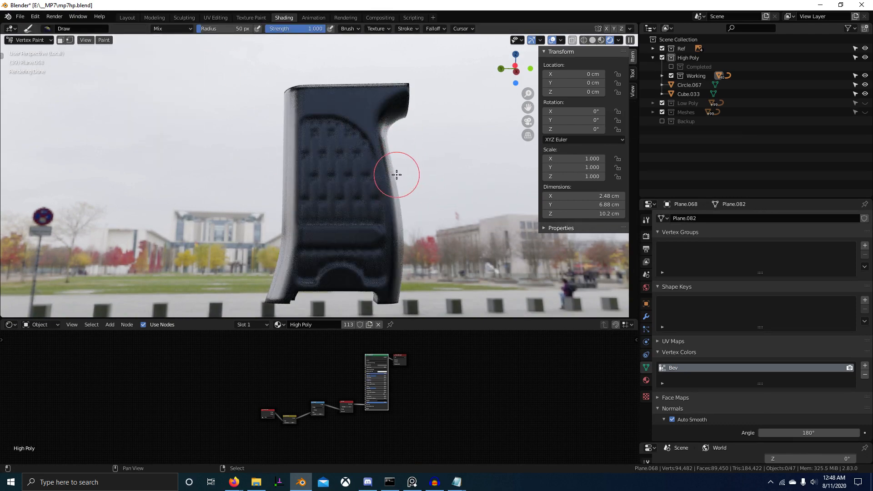
pyautogui.moveTo(397, 175)
pyautogui.mouseDown(button='middle')
pyautogui.moveTo(444, 208)
pyautogui.moveTo(403, 233)
pyautogui.moveTo(413, 154)
pyautogui.moveTo(427, 185)
pyautogui.moveTo(421, 218)
pyautogui.mouseUp(button='middle')
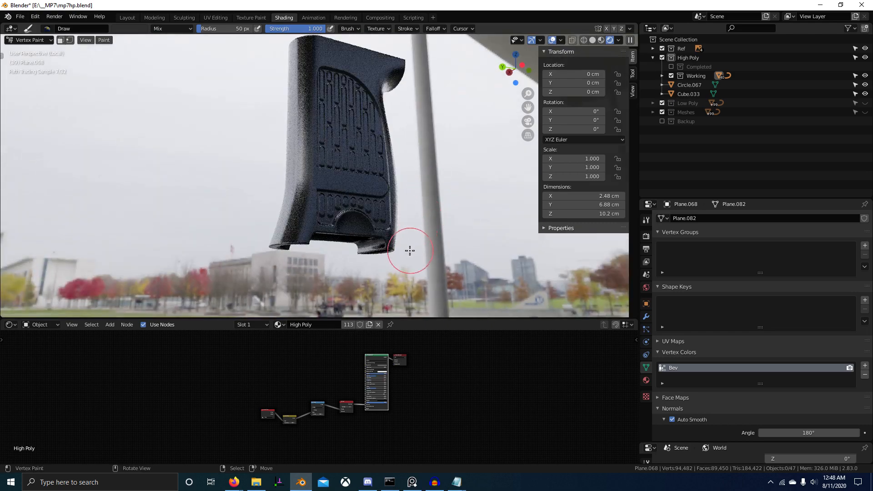
pyautogui.scroll(2, 378, 272)
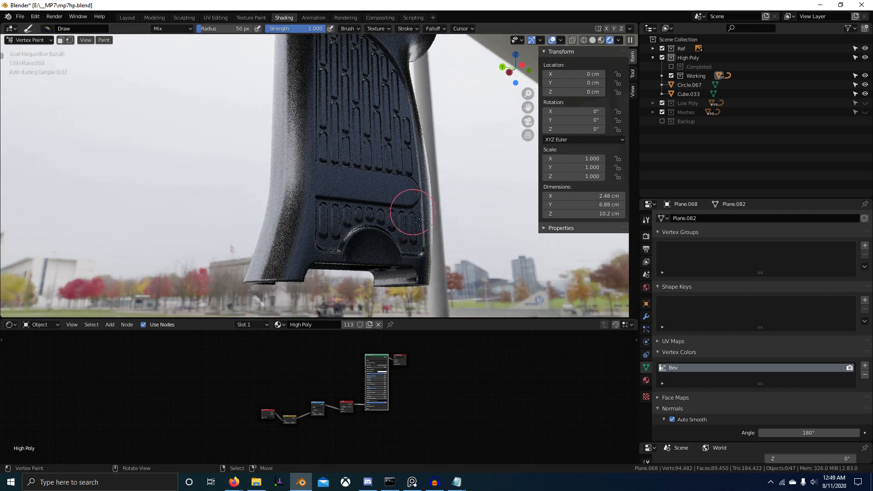
pyautogui.moveTo(420, 222)
pyautogui.mouseDown(button='middle')
pyautogui.moveTo(384, 254)
pyautogui.moveTo(388, 307)
pyautogui.mouseUp(button='middle')
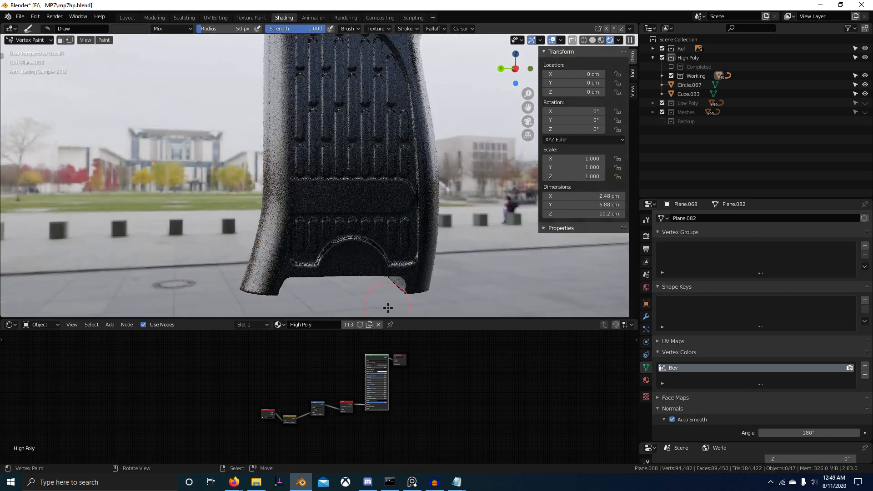
# Set the paint color's RGB values to 0.1 and fill the grip's vertex colors with it.
pyautogui.click(136, 29)
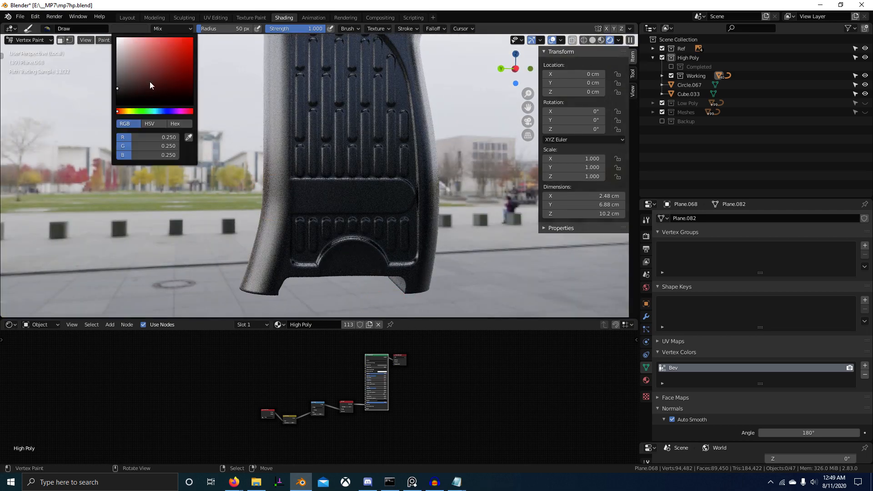
pyautogui.click(158, 153)
pyautogui.write('.1')
pyautogui.press('Return')
pyautogui.hotkey('shift', 'k')
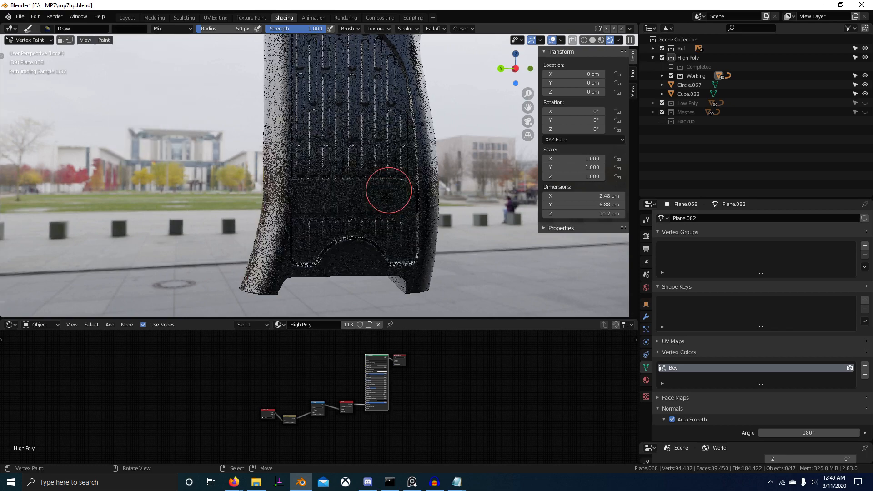
# Inspect the rendered bevels around the slots and panel rims on both sides of the grip.
pyautogui.keyDown('shift'); pyautogui.moveTo(381, 229); pyautogui.dragTo(340, 279, button='middle'); pyautogui.keyUp('shift')
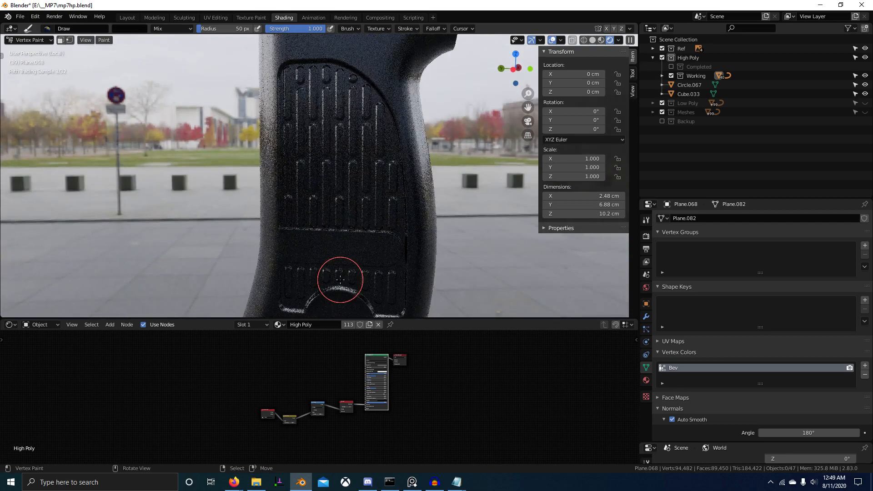
pyautogui.scroll(-5, 416, 278)
pyautogui.moveTo(421, 274); pyautogui.dragTo(171, 270, button='middle')
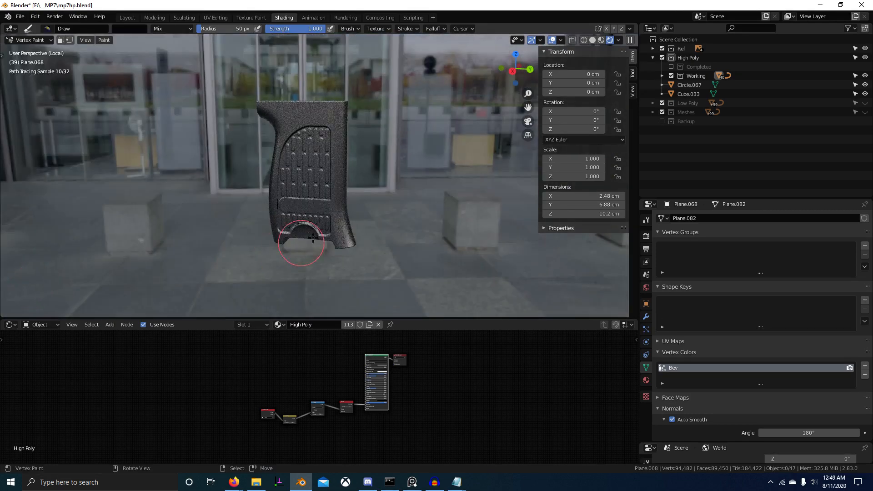
pyautogui.moveTo(313, 237); pyautogui.dragTo(392, 193, button='middle')
pyautogui.scroll(5, 350, 224)
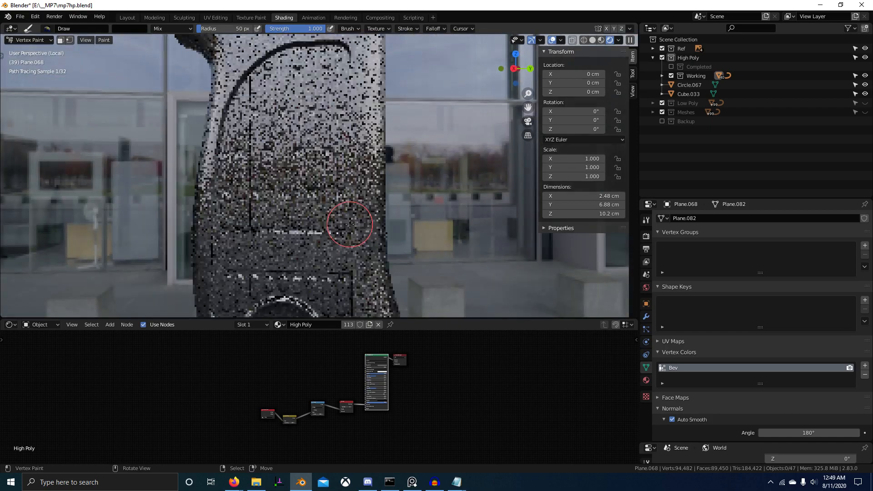
pyautogui.scroll(4, 349, 223)
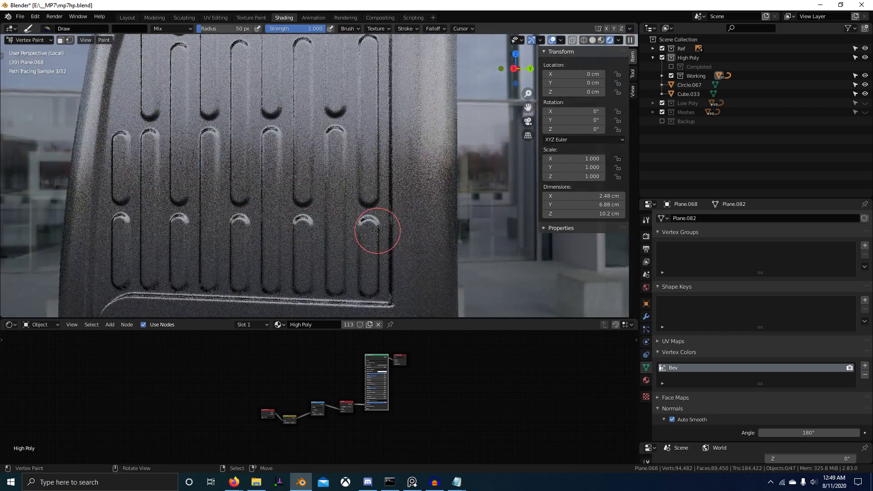
# Leave Vertex Paint, return to Solid shading, and open the grip in Edit Mode with face selection.
pyautogui.hotkey('ctrl', 'Tab')
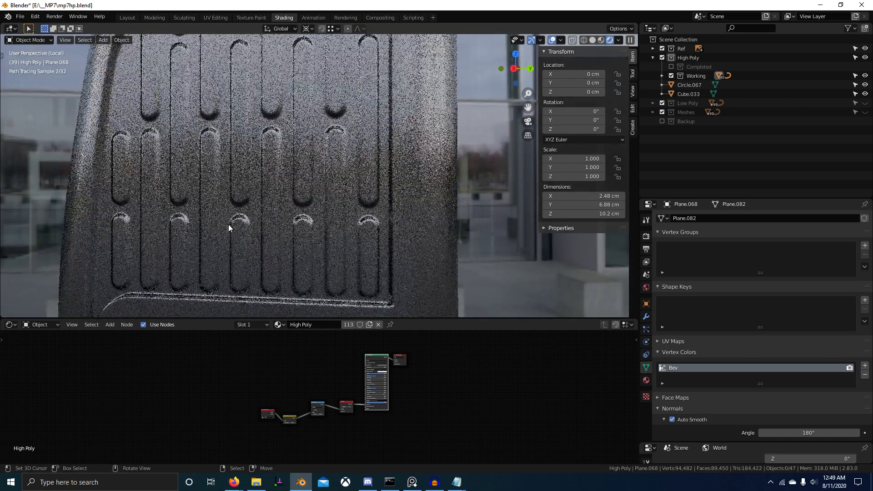
pyautogui.click(591, 40)
pyautogui.scroll(-3, 347, 136)
pyautogui.moveTo(346, 136); pyautogui.dragTo(321, 128, button='middle')
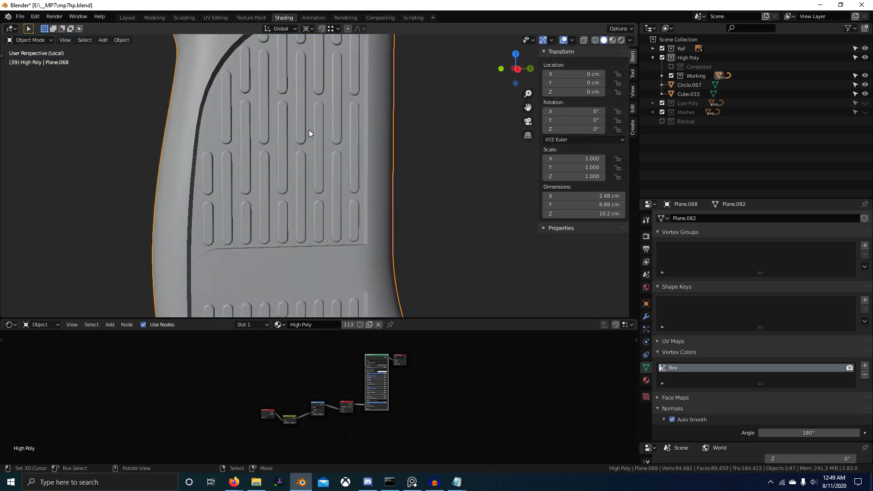
pyautogui.press('Tab')
pyautogui.press('3')
pyautogui.rightClick(313, 136)
pyautogui.scroll(-2, 322, 217)
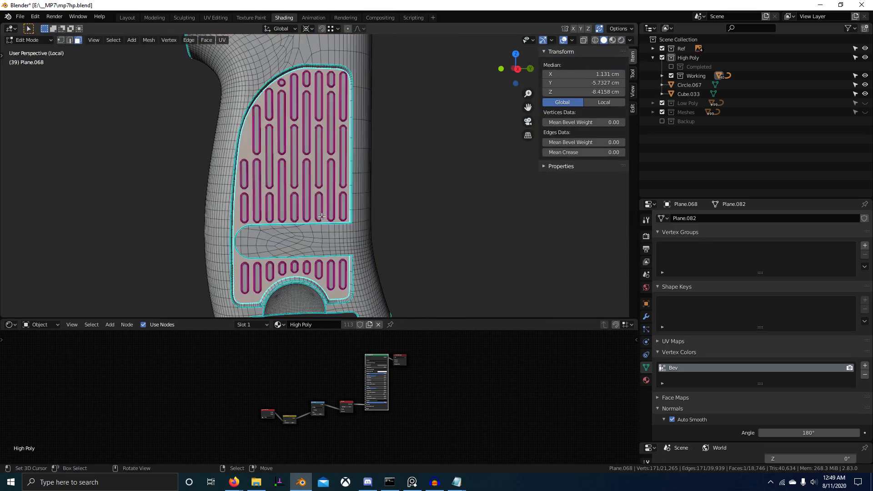
pyautogui.scroll(1, 337, 211)
pyautogui.moveTo(359, 207); pyautogui.dragTo(156, 203, button='middle')
pyautogui.scroll(3, 156, 202)
pyautogui.keyDown('shift'); pyautogui.rightClick(334, 152); pyautogui.keyUp('shift')
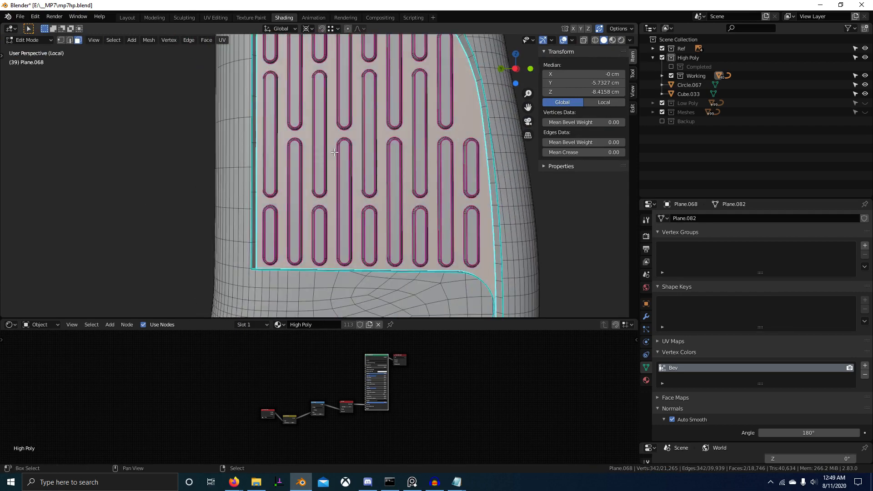
pyautogui.scroll(-2, 334, 152)
pyautogui.moveTo(334, 152); pyautogui.dragTo(331, 215, button='middle')
pyautogui.press('ctrl+KP_Add')
pyautogui.scroll(4, 345, 216)
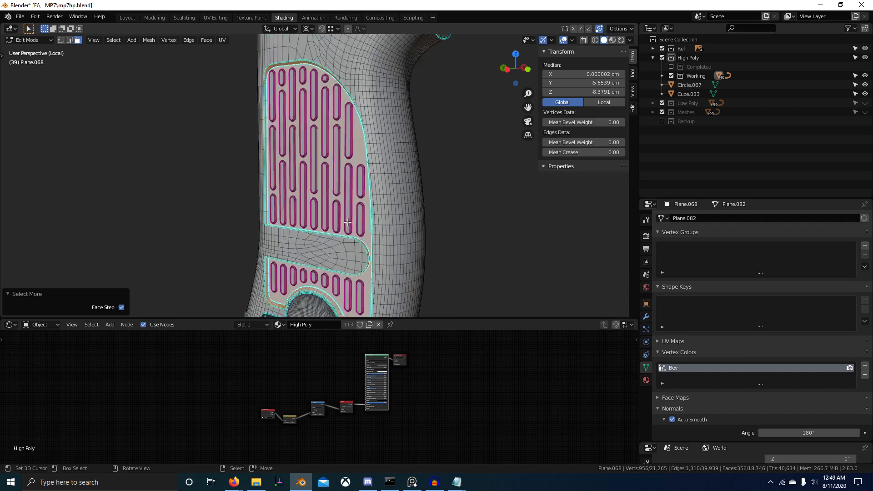
pyautogui.moveTo(354, 217); pyautogui.dragTo(396, 221, button='middle')
pyautogui.hotkey('alt', 'a')
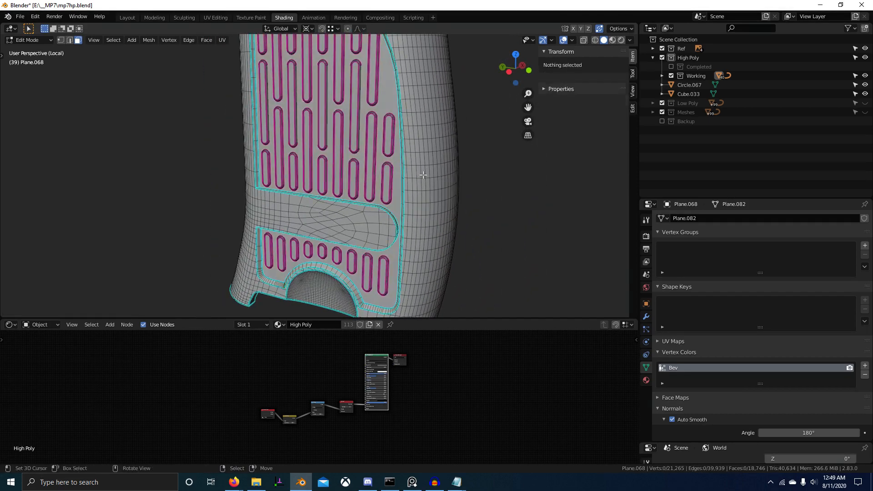
# Select the grip's outer shell up to its seams, then invert the selection to get the slot geometry.
pyautogui.press('l')
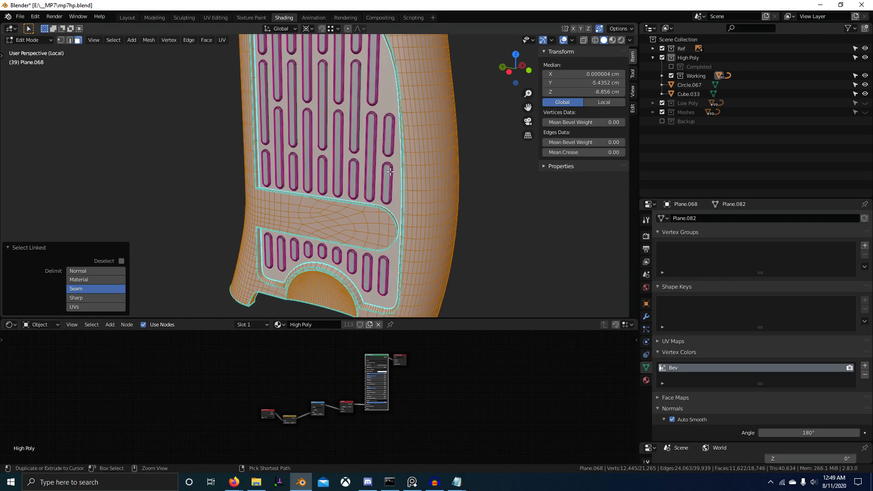
pyautogui.hotkey('ctrl', 'i')
pyautogui.scroll(6, 374, 140)
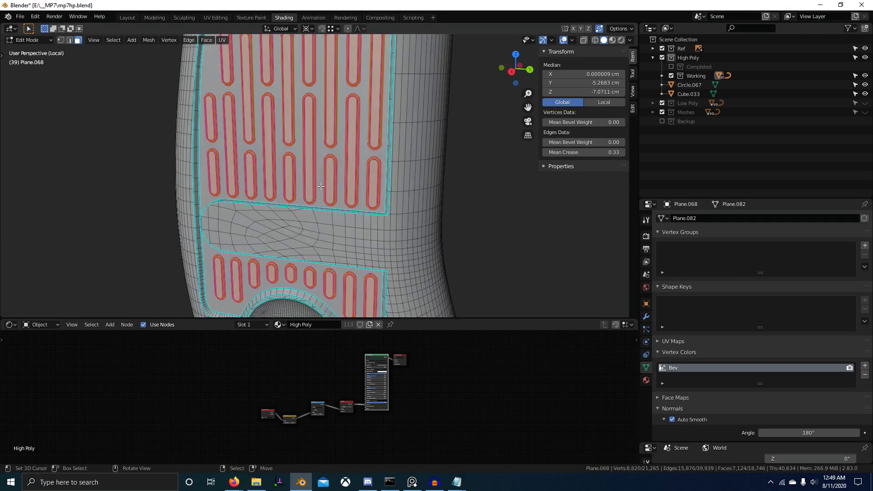
pyautogui.scroll(2, 330, 134)
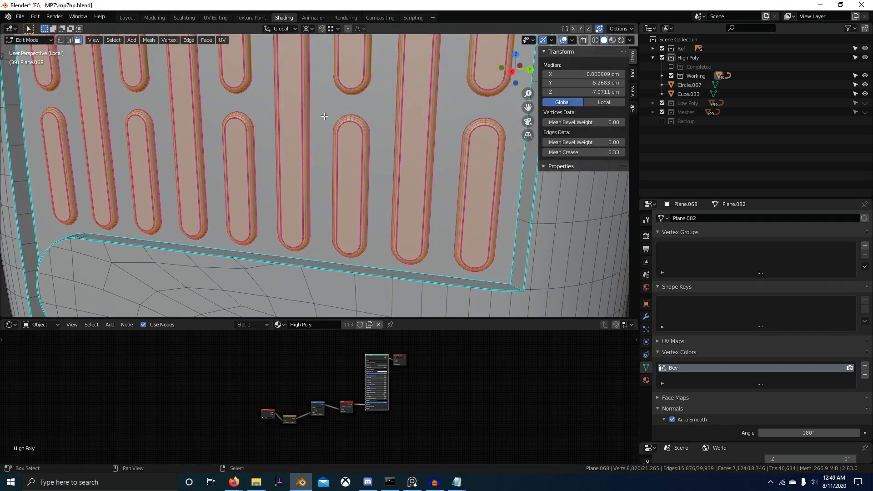
# Add the flat panel faces on both sides of the grip to the selection and grow it one step over the rims.
pyautogui.keyDown('shift'); pyautogui.rightClick(323, 114); pyautogui.keyUp('shift')
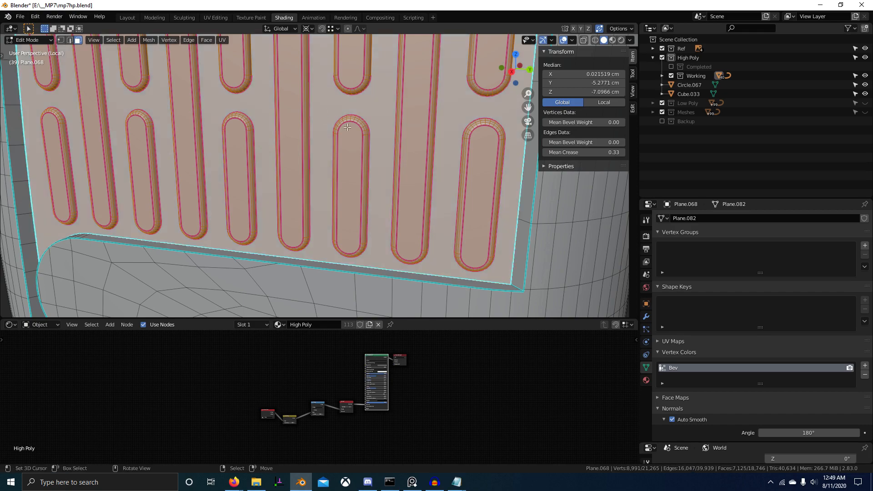
pyautogui.scroll(-4, 347, 127)
pyautogui.moveTo(473, 136); pyautogui.dragTo(301, 168, button='middle')
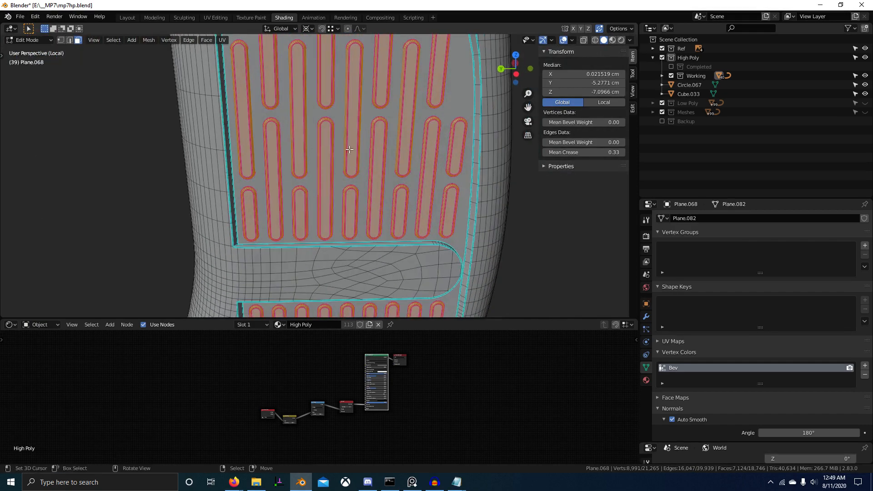
pyautogui.keyDown('shift'); pyautogui.rightClick(341, 117); pyautogui.keyUp('shift')
pyautogui.press('ctrl+KP_Add')
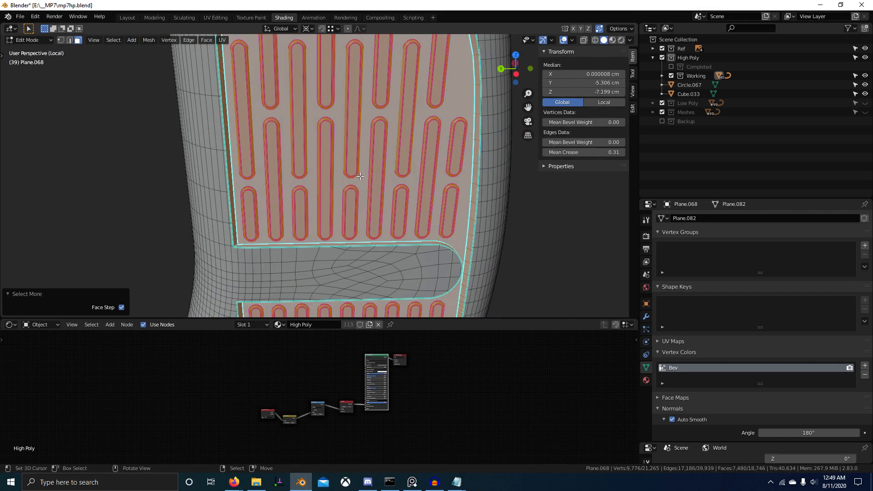
pyautogui.scroll(-4, 360, 176)
pyautogui.moveTo(360, 176); pyautogui.dragTo(383, 154, button='middle')
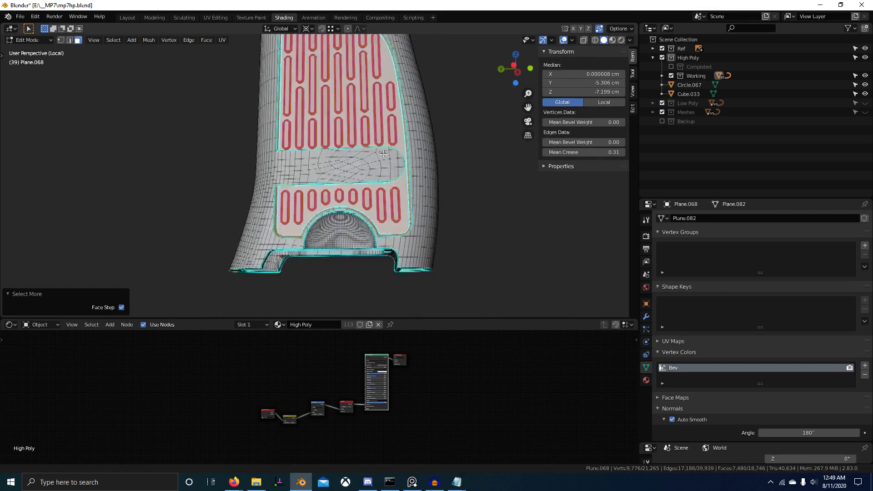
pyautogui.scroll(6, 384, 153)
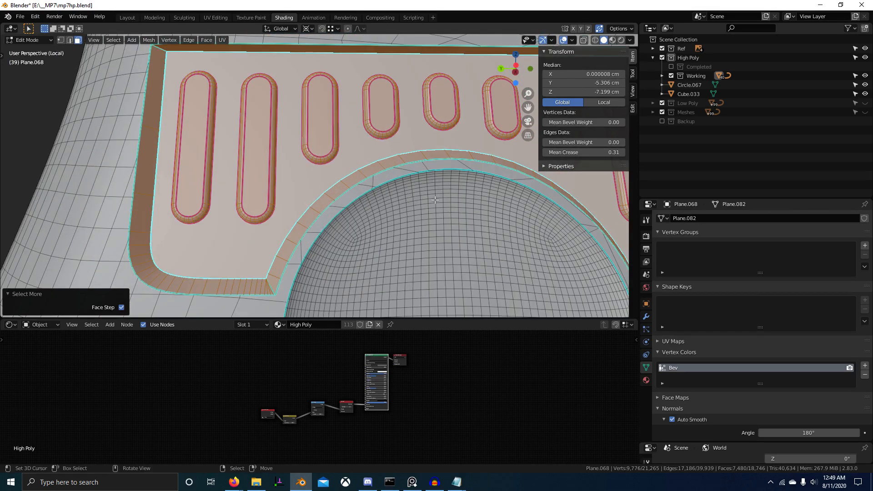
pyautogui.scroll(-8, 435, 201)
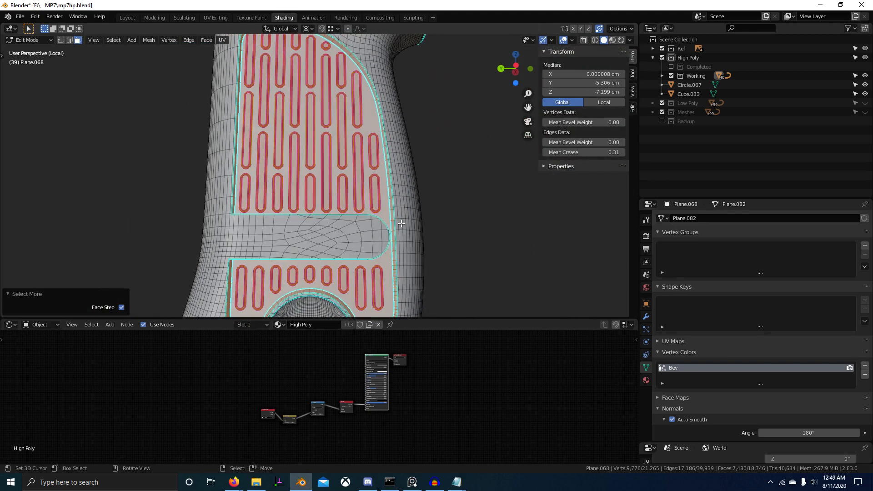
# Switch the grip to Vertex Paint with vertex selection masking and preview the vertex color node as the material output.
pyautogui.hotkey('ctrl', 'Tab')
pyautogui.click(400, 166)
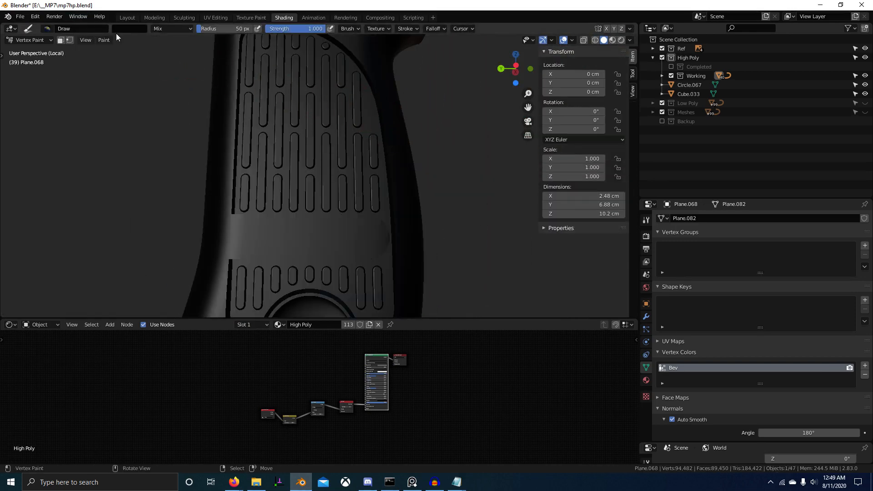
pyautogui.click(70, 40)
pyautogui.scroll(1, 262, 411)
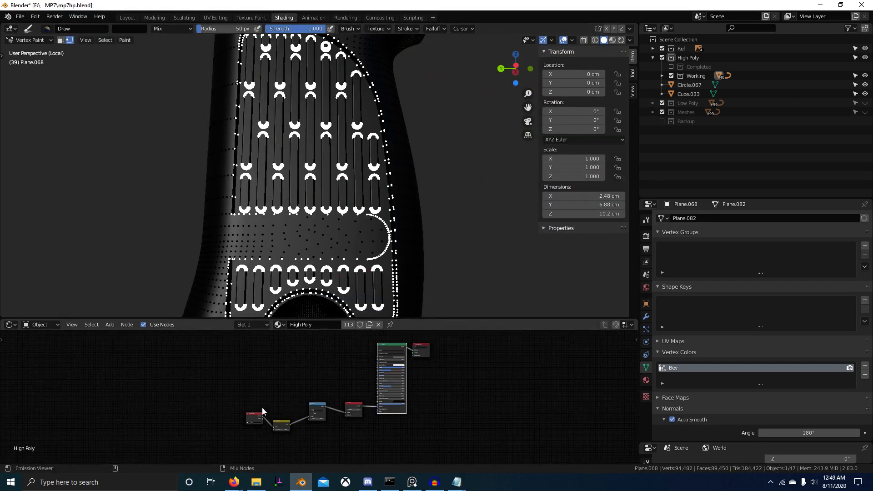
# Set the paint color's RGB values to 0.05 and fill the masked panels with it.
pyautogui.click(125, 29)
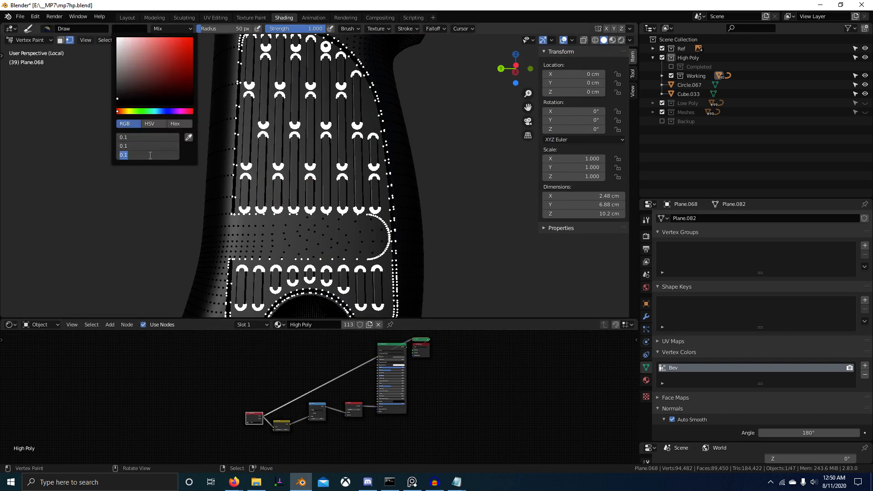
pyautogui.press('Return')
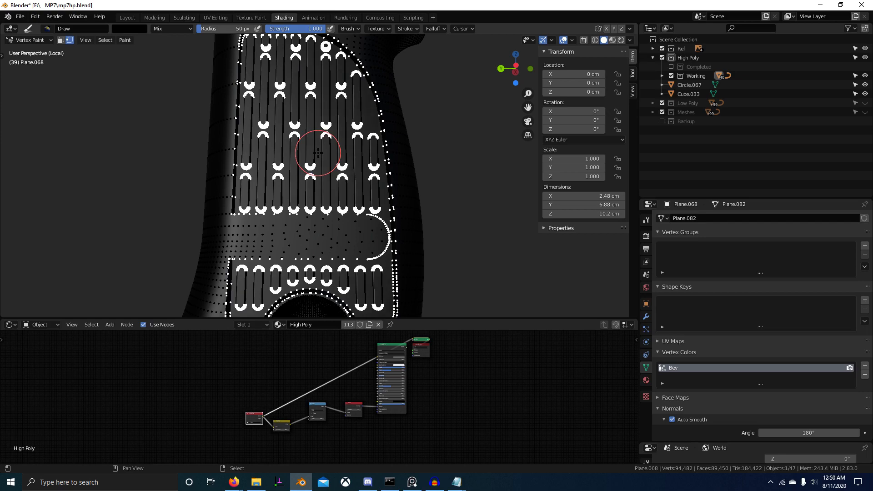
pyautogui.moveTo(320, 156); pyautogui.dragTo(336, 183, button='middle')
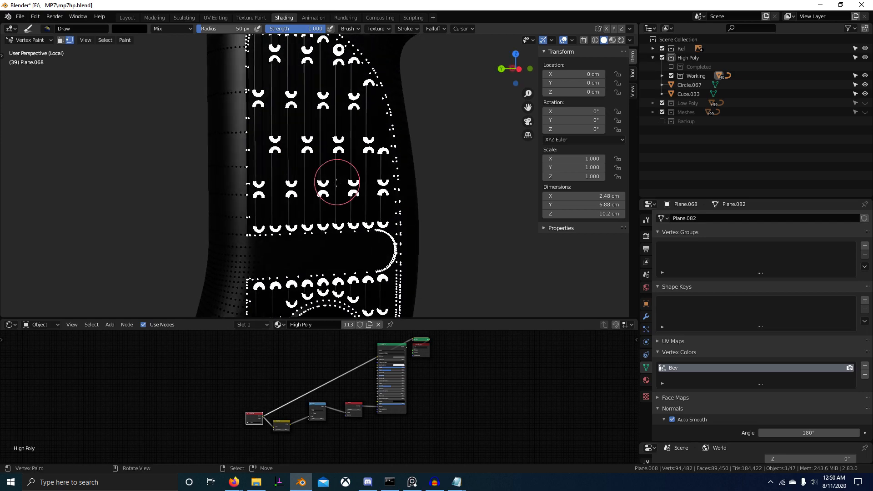
# Switch to Rendered shading, preview the node after the vertex color, and reconnect the Principled BSDF to the material output.
pyautogui.click(620, 40)
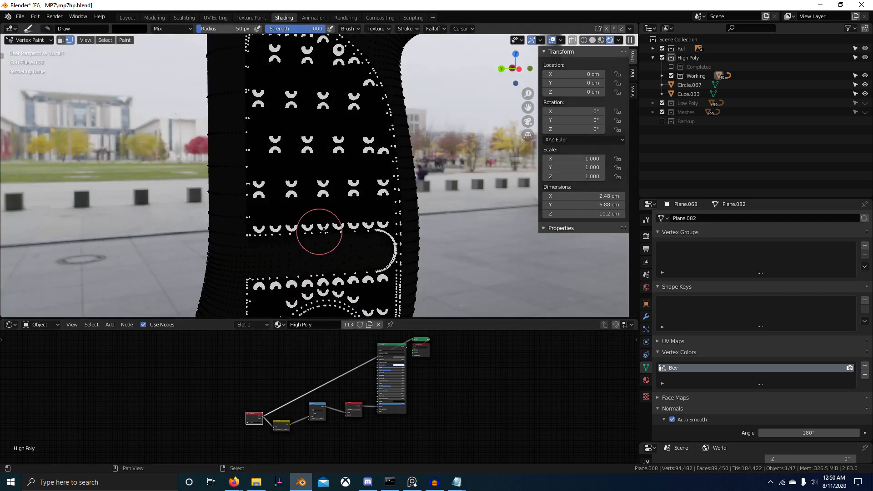
pyautogui.keyDown('shift'); pyautogui.moveTo(324, 232); pyautogui.dragTo(352, 182, button='middle'); pyautogui.keyUp('shift')
pyautogui.keyDown('ctrl'); pyautogui.keyDown('shift'); pyautogui.click(284, 426); pyautogui.keyUp('shift'); pyautogui.keyUp('ctrl')
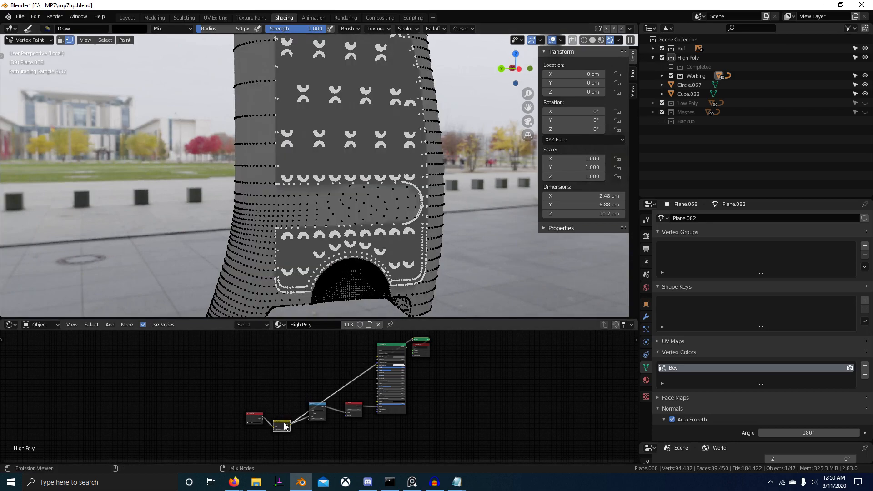
pyautogui.moveTo(362, 239); pyautogui.dragTo(320, 239, button='middle')
pyautogui.scroll(1, 344, 395)
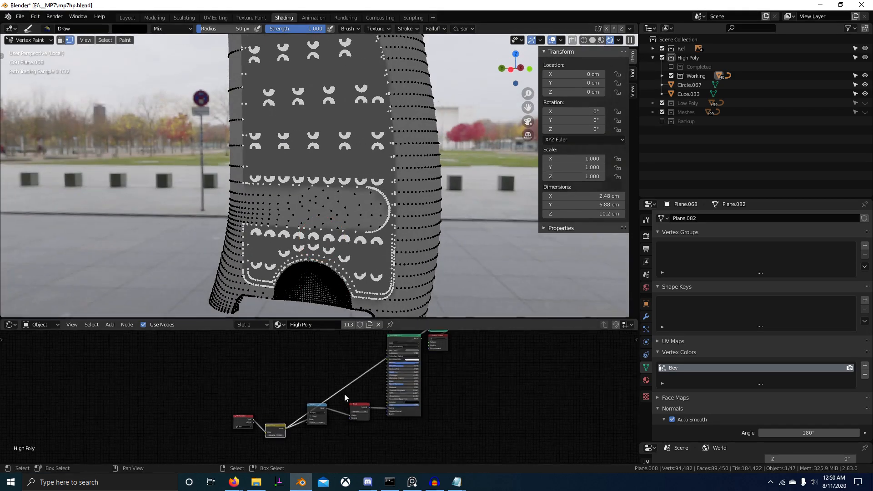
pyautogui.scroll(4, 345, 394)
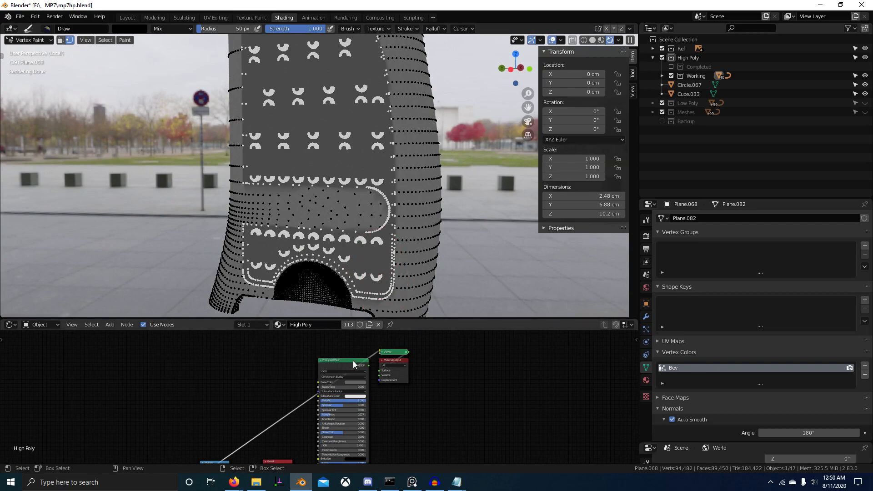
pyautogui.keyDown('ctrl'); pyautogui.keyDown('shift'); pyautogui.click(353, 362); pyautogui.keyUp('shift'); pyautogui.keyUp('ctrl')
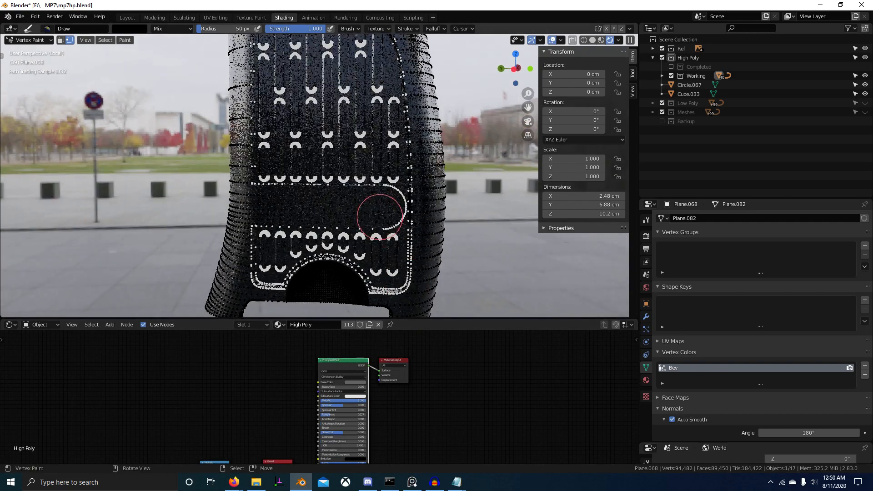
# Set the paint color's RGB values to 0.026, fill the masked panels with it and inspect the rendered bevels.
pyautogui.scroll(5, 379, 214)
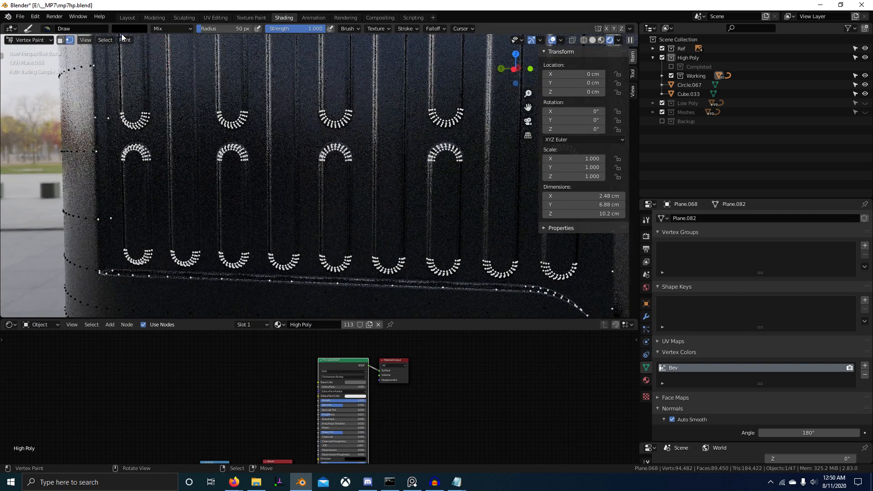
pyautogui.click(128, 29)
pyautogui.click(150, 154)
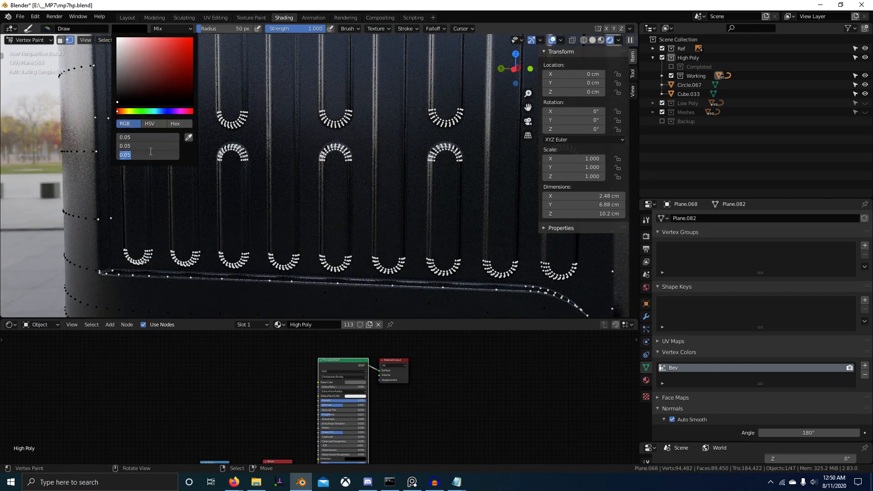
pyautogui.press('Return')
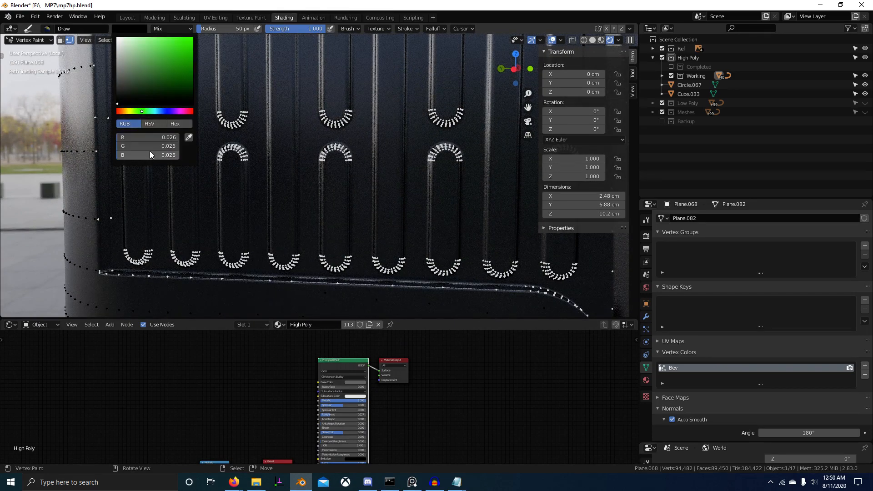
pyautogui.moveTo(356, 205)
pyautogui.mouseDown(button='middle')
pyautogui.moveTo(369, 202)
pyautogui.moveTo(358, 203)
pyautogui.mouseUp(button='middle')
pyautogui.scroll(2, 368, 202)
pyautogui.scroll(-6, 358, 203)
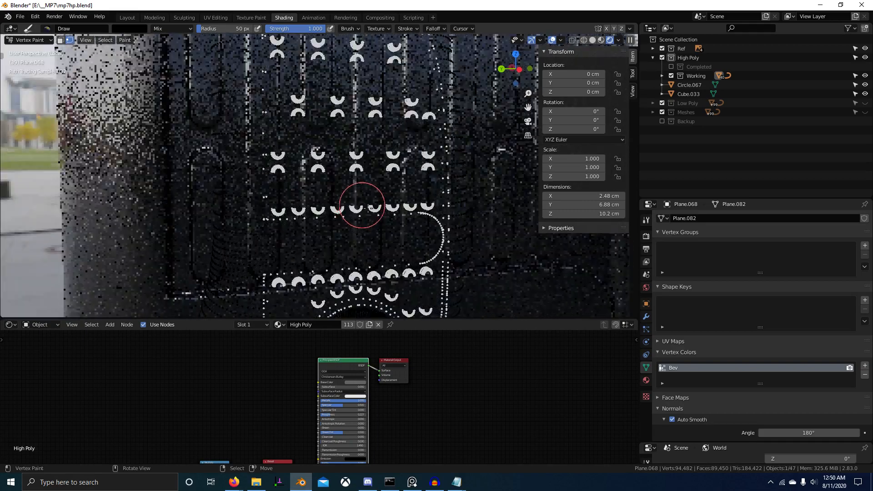
pyautogui.scroll(-4, 370, 209)
pyautogui.moveTo(370, 209); pyautogui.dragTo(313, 225, button='middle')
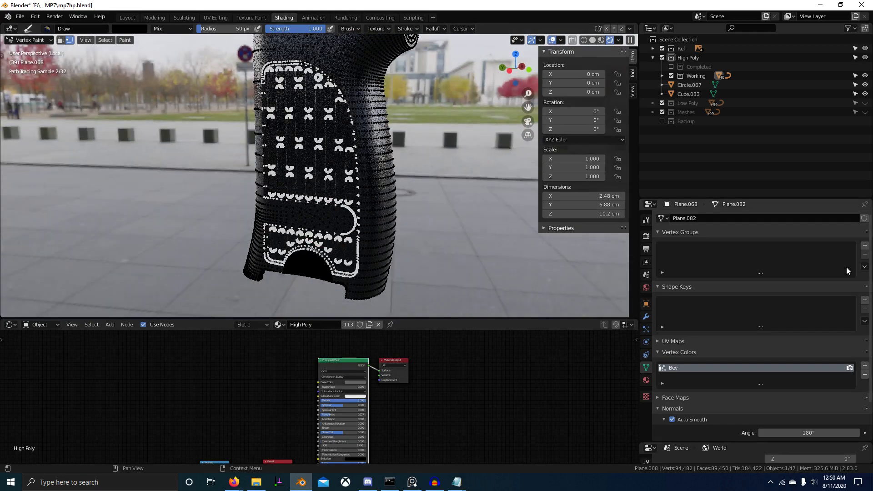
# Add a vertex group named Selection Group to the grip and open the mesh in Edit Mode.
pyautogui.click(864, 245)
pyautogui.doubleClick(690, 247)
pyautogui.write('S')
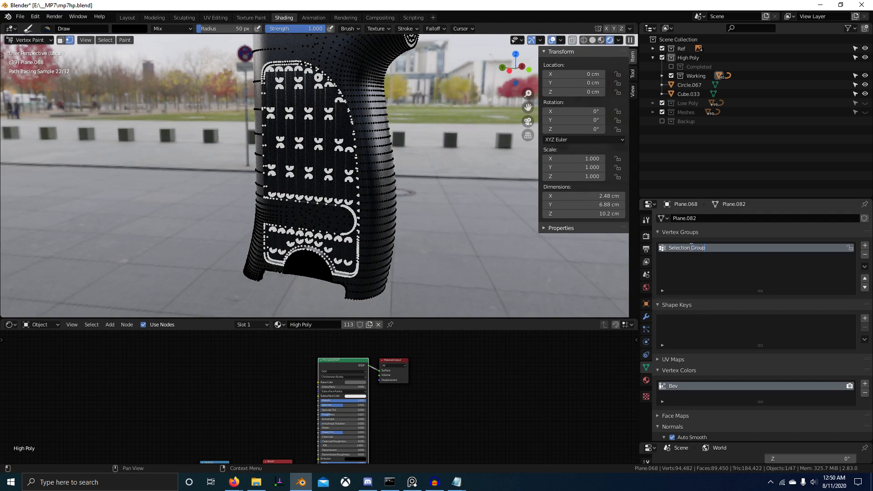
pyautogui.write('election Group')
pyautogui.press('Return')
pyautogui.press('Tab')
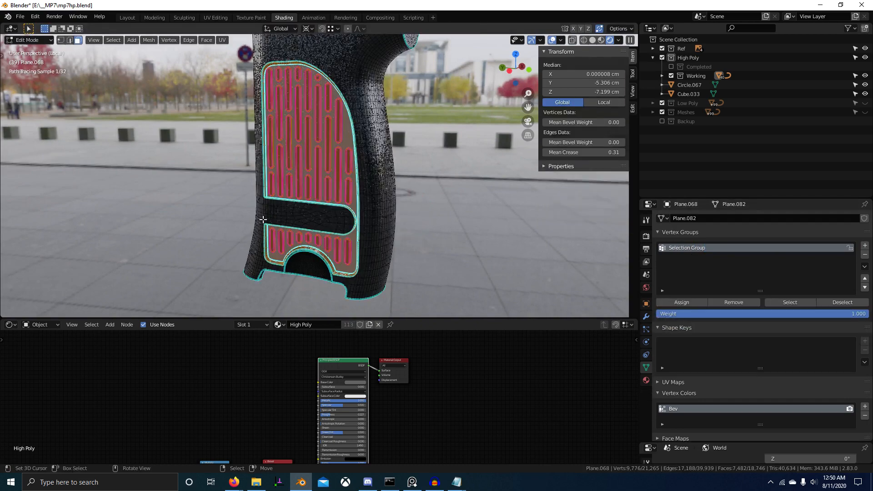
# Return the grip to Vertex Paint and invert the masked selection to cover everything outside the slotted panels.
pyautogui.hotkey('ctrl', 'Tab')
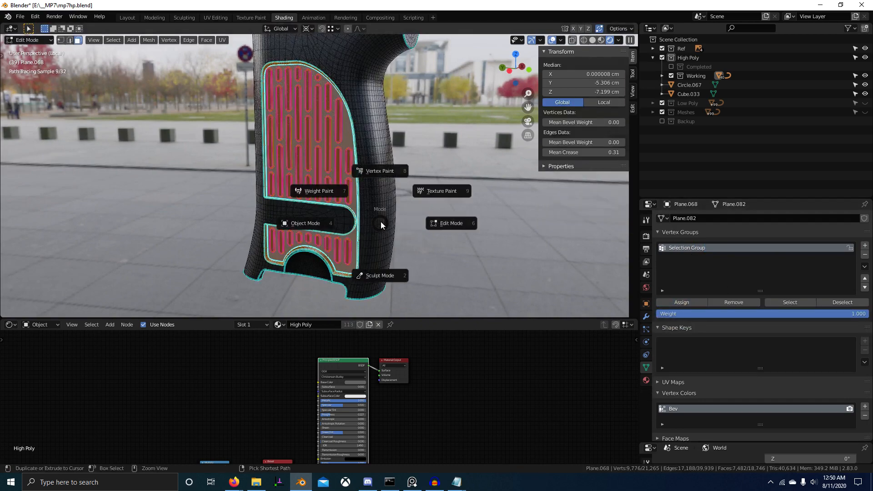
pyautogui.click(385, 162)
pyautogui.moveTo(385, 162); pyautogui.dragTo(396, 190, button='middle')
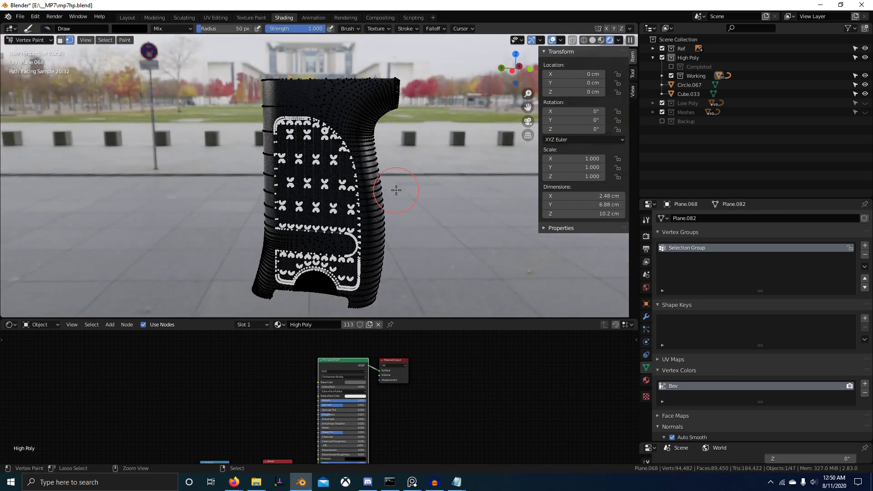
pyautogui.hotkey('ctrl', 'i')
pyautogui.keyDown('shift'); pyautogui.moveTo(385, 125); pyautogui.dragTo(384, 255, button='middle'); pyautogui.keyUp('shift')
pyautogui.scroll(2, 399, 140)
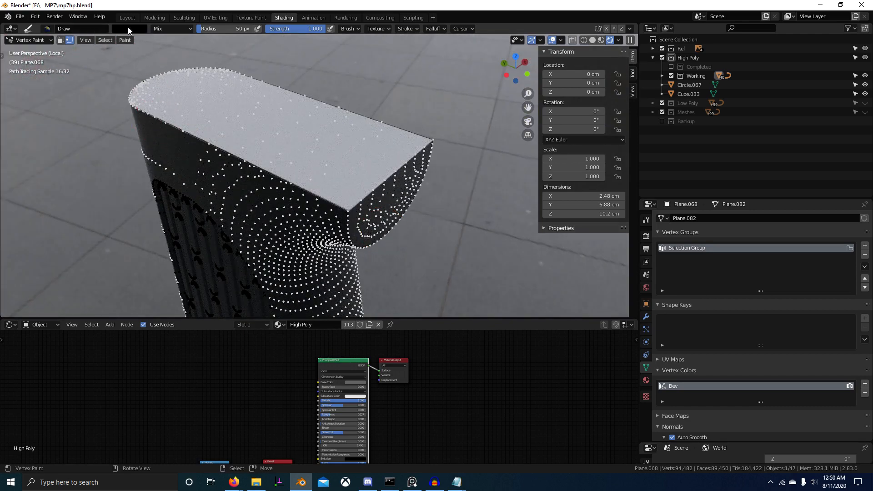
# Set the paint color's RGB values to 0.5 and fill the masked outer grip surfaces with it.
pyautogui.click(130, 29)
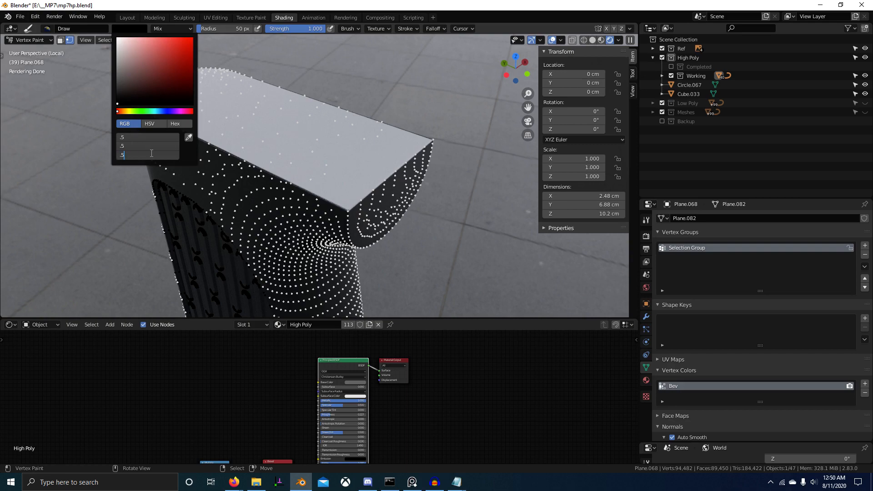
pyautogui.press('Return')
pyautogui.hotkey('shift', 'k')
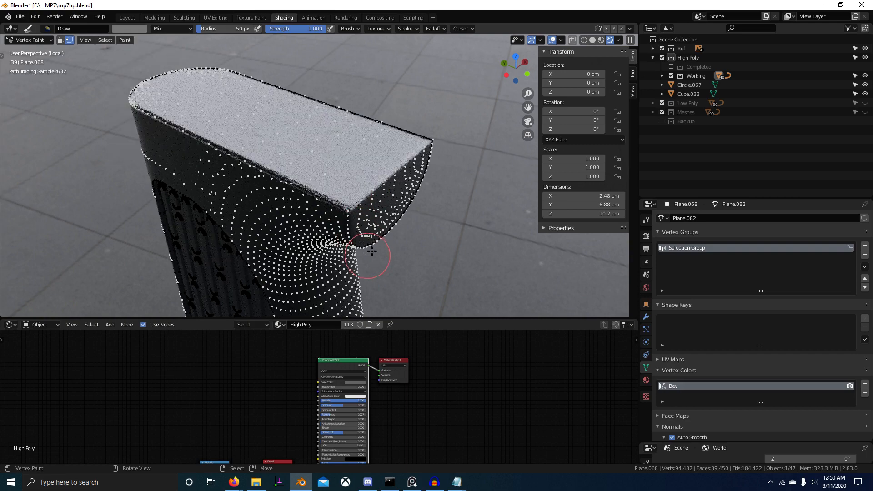
# Return to Object Mode and inspect the rendered bevels on the grip's outer edges, slots and panel rims from both sides.
pyautogui.hotkey('ctrl', 'Tab')
pyautogui.moveTo(328, 241)
pyautogui.mouseDown(button='middle')
pyautogui.moveTo(341, 209)
pyautogui.moveTo(358, 274)
pyautogui.moveTo(381, 253)
pyautogui.moveTo(385, 198)
pyautogui.moveTo(394, 228)
pyautogui.mouseUp(button='middle')
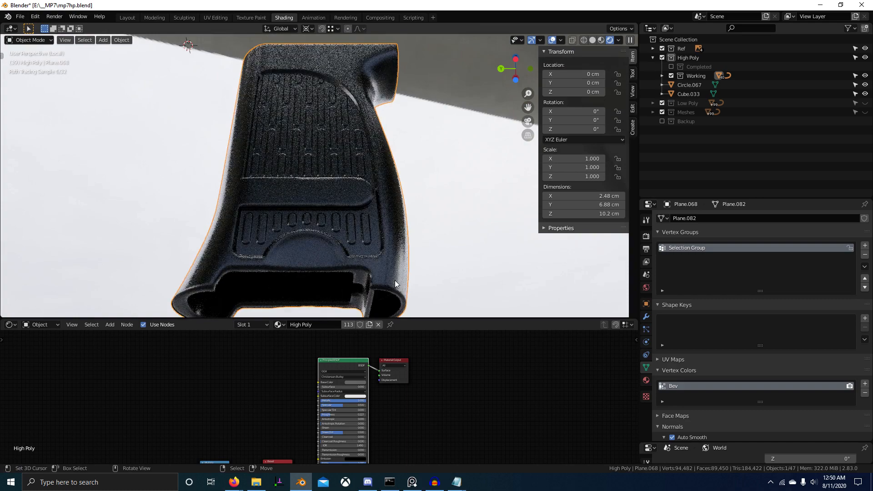
pyautogui.scroll(-3, 363, 279)
pyautogui.moveTo(362, 280); pyautogui.dragTo(385, 301, button='middle')
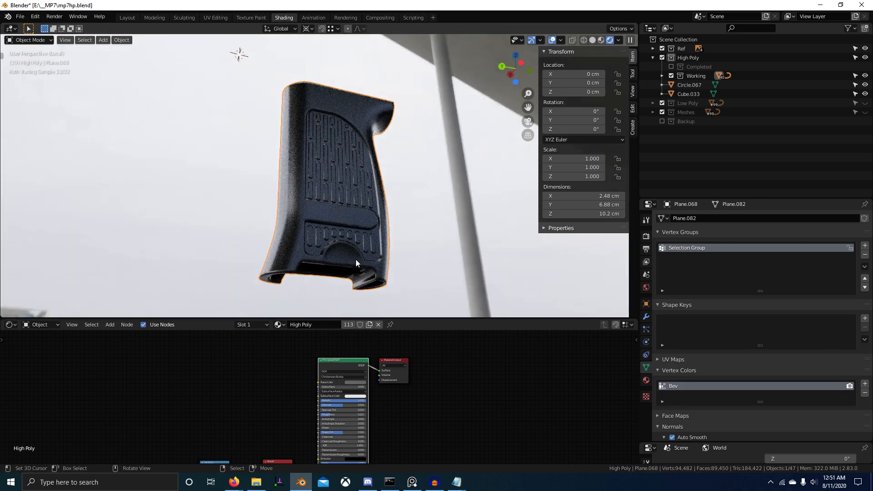
pyautogui.moveTo(355, 259)
pyautogui.mouseDown(button='middle')
pyautogui.moveTo(321, 274)
pyautogui.moveTo(340, 291)
pyautogui.moveTo(360, 276)
pyautogui.moveTo(356, 295)
pyautogui.moveTo(341, 268)
pyautogui.mouseUp(button='middle')
pyautogui.scroll(6, 341, 266)
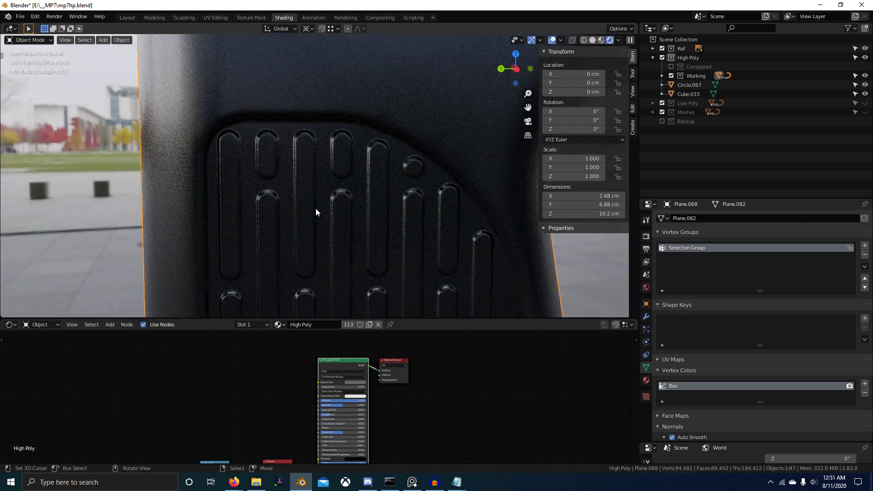
pyautogui.scroll(-5, 472, 228)
pyautogui.moveTo(459, 236); pyautogui.dragTo(248, 241, button='middle')
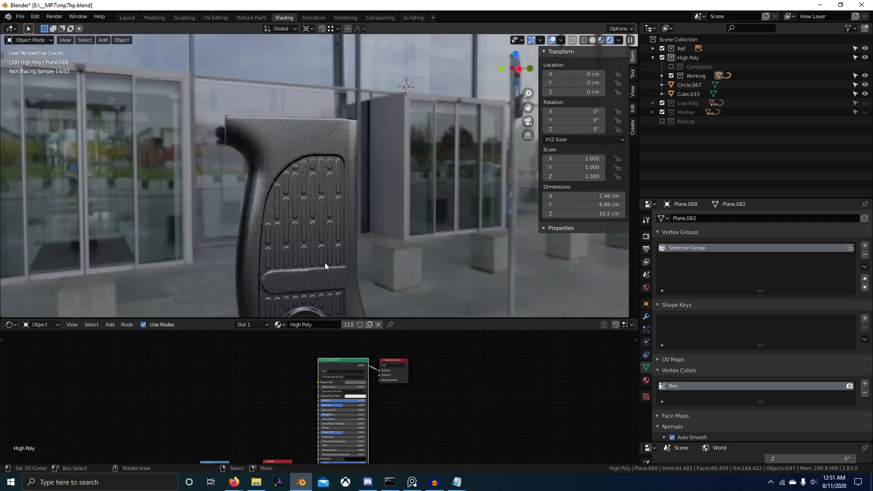
# Inspect the rendered bevels around the grip's slots and the upper panel's curved rim up close.
pyautogui.scroll(4, 292, 188)
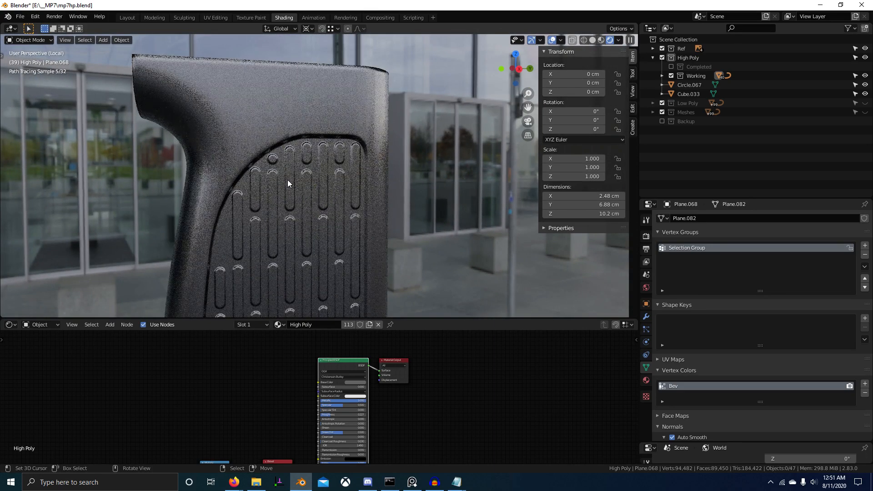
pyautogui.scroll(4, 281, 163)
pyautogui.moveTo(244, 151); pyautogui.dragTo(252, 117, button='middle')
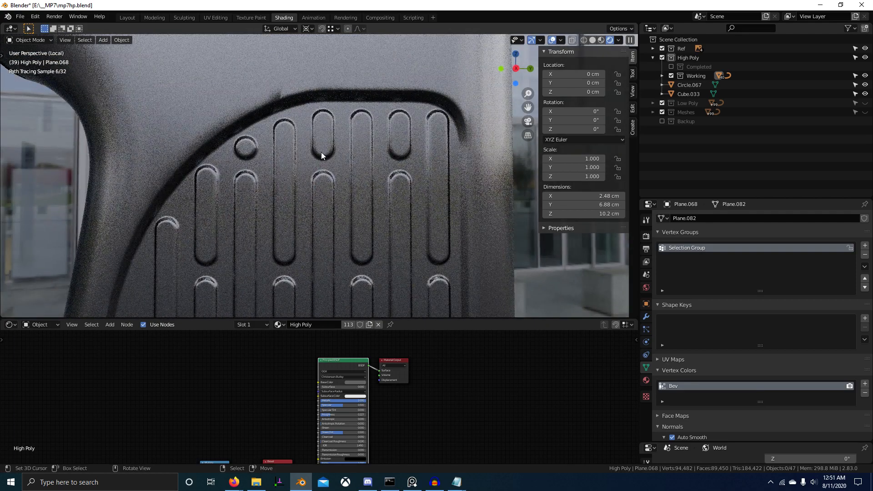
pyautogui.moveTo(321, 155)
pyautogui.mouseDown(button='middle')
pyautogui.moveTo(429, 224)
pyautogui.moveTo(376, 209)
pyautogui.moveTo(460, 230)
pyautogui.moveTo(330, 196)
pyautogui.mouseUp(button='middle')
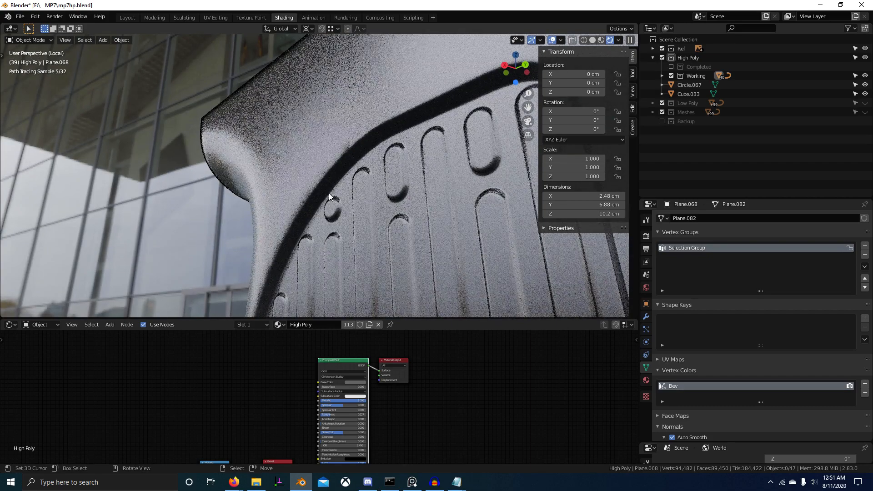
pyautogui.click(340, 159)
pyautogui.moveTo(340, 160); pyautogui.dragTo(388, 212, button='middle')
pyautogui.scroll(-2, 388, 213)
# Open the grip in Edit Mode with vertex selection and select only the vertices stored in Selection Group.
pyautogui.press('Tab')
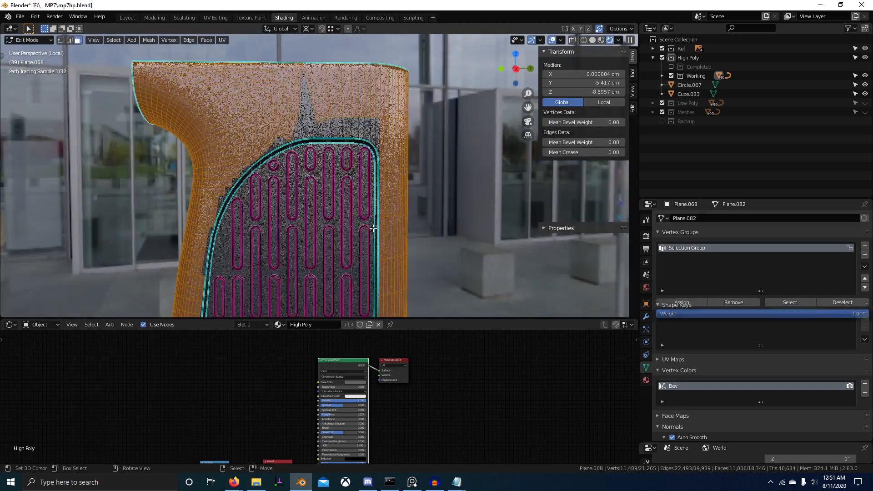
pyautogui.scroll(-4, 371, 226)
pyautogui.moveTo(372, 226); pyautogui.dragTo(388, 232, button='middle')
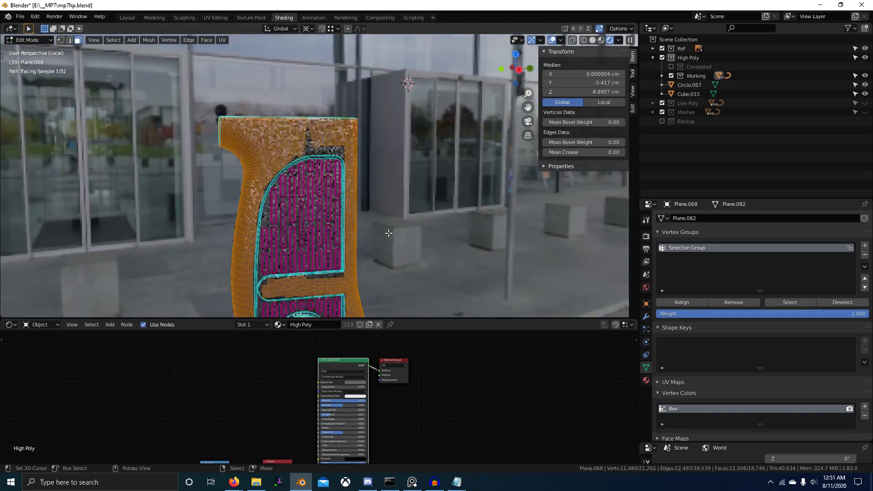
pyautogui.keyDown('shift'); pyautogui.moveTo(370, 273); pyautogui.dragTo(371, 188, button='middle'); pyautogui.keyUp('shift')
pyautogui.scroll(3, 372, 188)
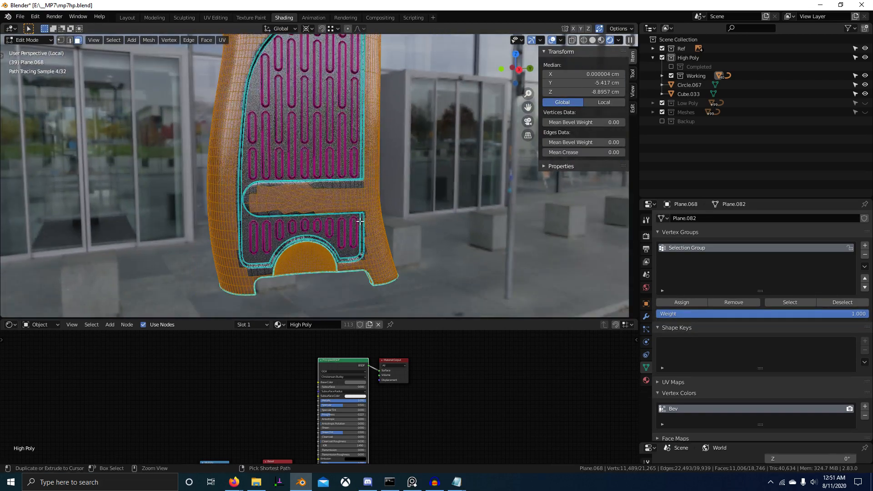
pyautogui.hotkey('ctrl', 'i')
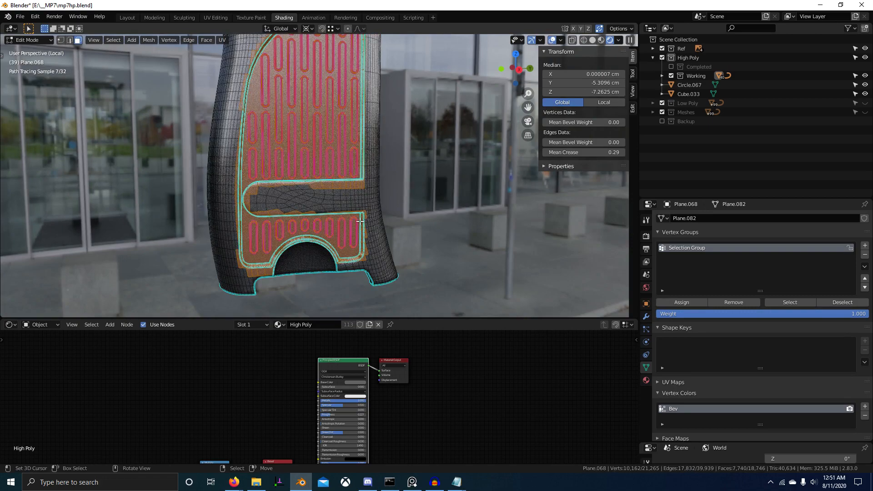
pyautogui.press('1')
pyautogui.scroll(3, 360, 221)
pyautogui.hotkey('alt', 'a')
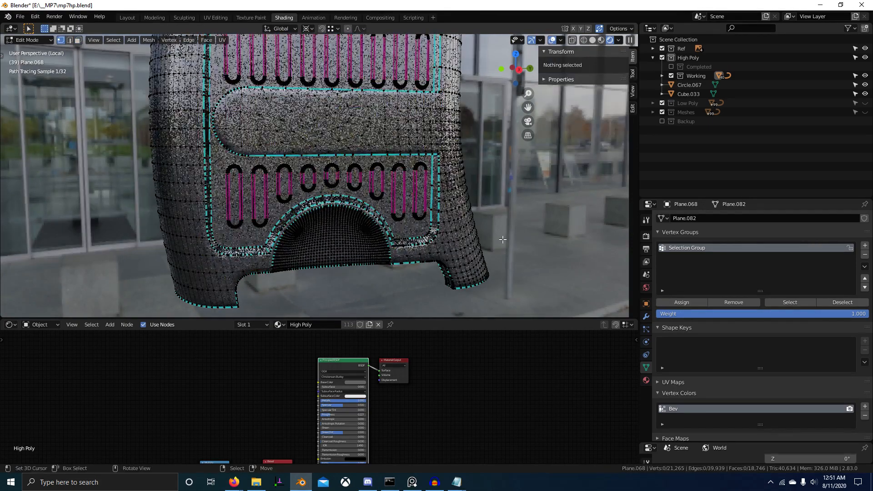
pyautogui.click(789, 303)
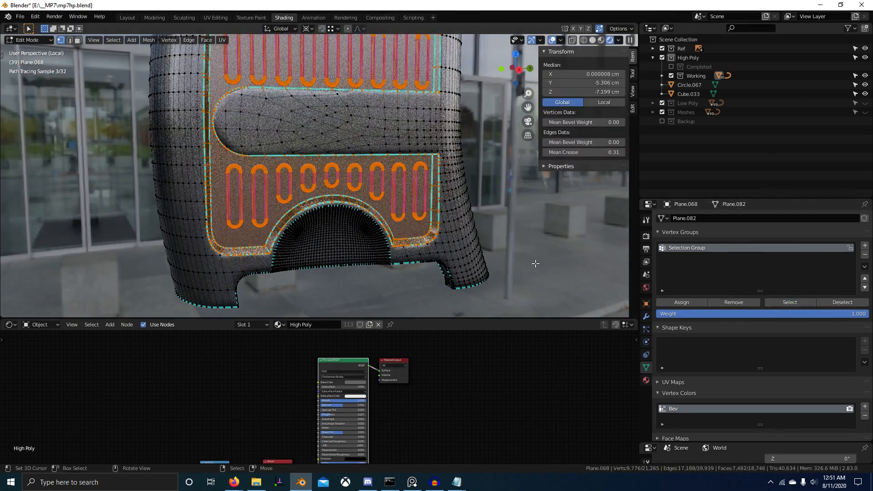
# Try to expand the slotted-panel selection outward by two rings of vertices.
pyautogui.scroll(3, 496, 252)
pyautogui.keyDown('shift'); pyautogui.moveTo(496, 252); pyautogui.dragTo(403, 180, button='middle'); pyautogui.keyUp('shift')
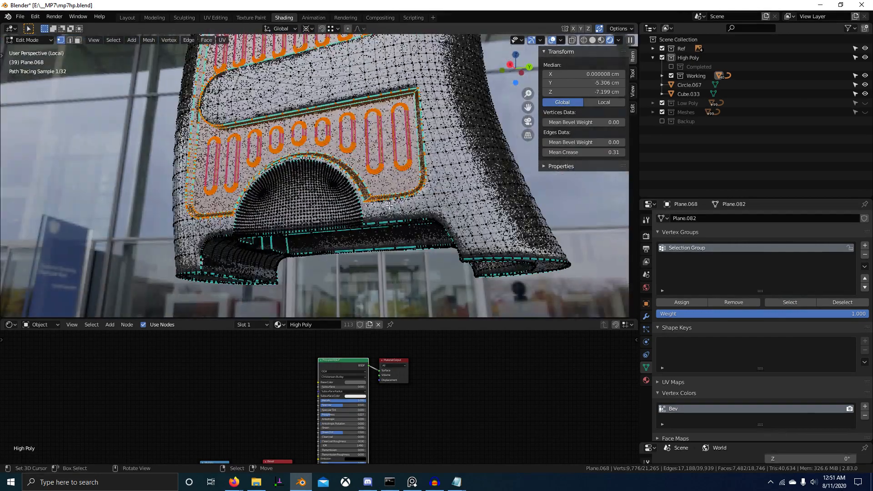
pyautogui.press('ctrl+KP_Add')
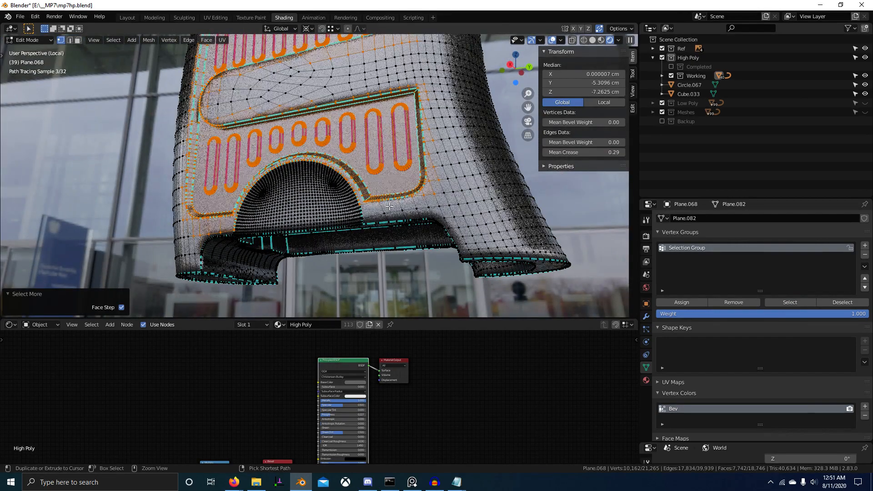
pyautogui.press('ctrl+KP_Add')
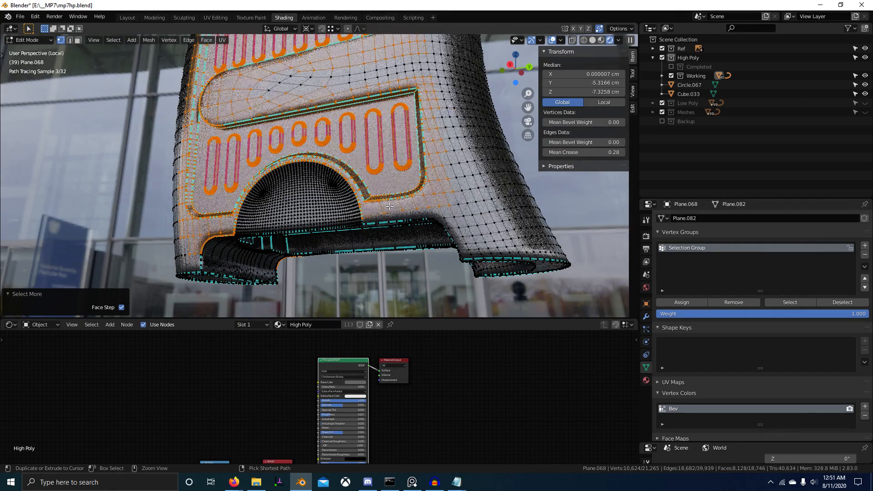
pyautogui.moveTo(437, 244); pyautogui.dragTo(477, 223, button='middle')
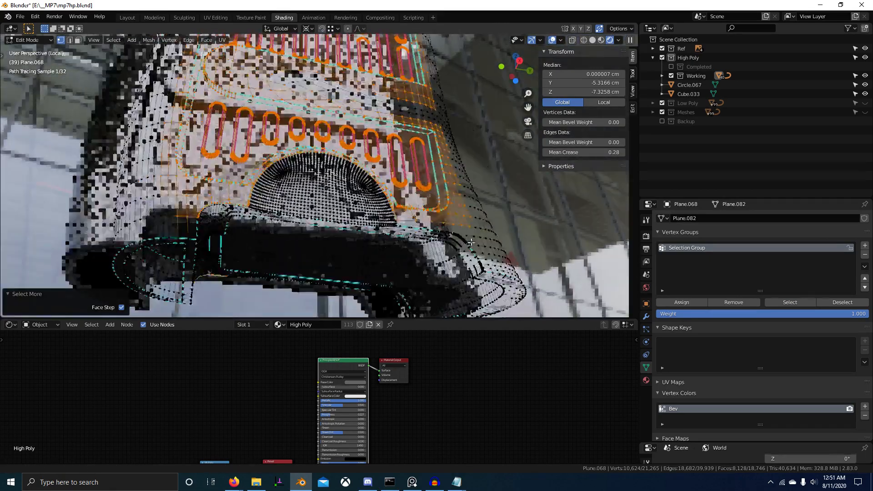
pyautogui.scroll(2, 405, 233)
pyautogui.keyDown('shift'); pyautogui.moveTo(346, 235); pyautogui.dragTo(380, 236, button='middle'); pyautogui.keyUp('shift')
pyautogui.press('c')
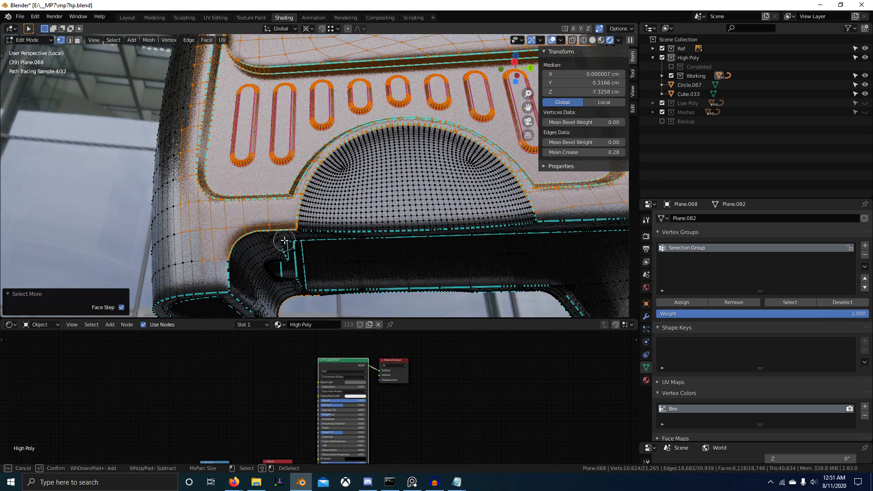
pyautogui.press('Escape')
pyautogui.scroll(4, 284, 240)
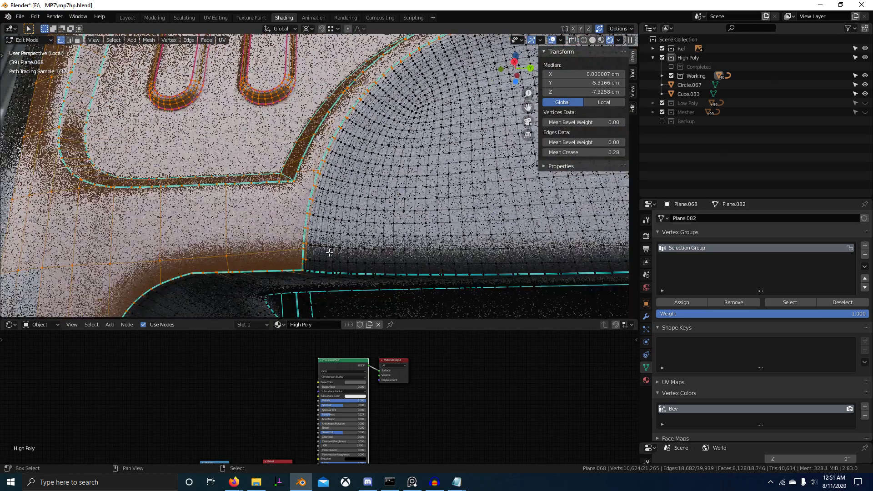
pyautogui.press('c')
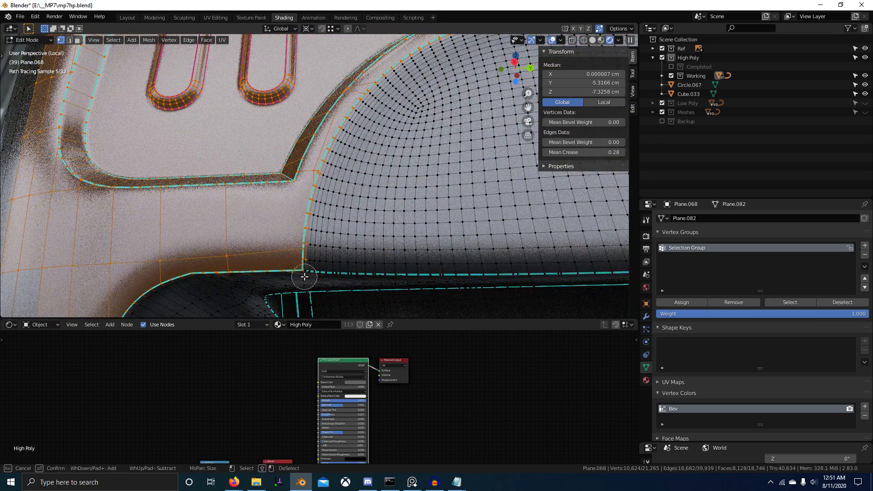
pyautogui.press('Escape')
# Clear the vertex selection and switch the viewport to Solid shading around the half-round dome.
pyautogui.hotkey('alt', 'a')
pyautogui.scroll(-1, 318, 286)
pyautogui.keyDown('shift'); pyautogui.moveTo(317, 287); pyautogui.dragTo(276, 300, button='middle'); pyautogui.keyUp('shift')
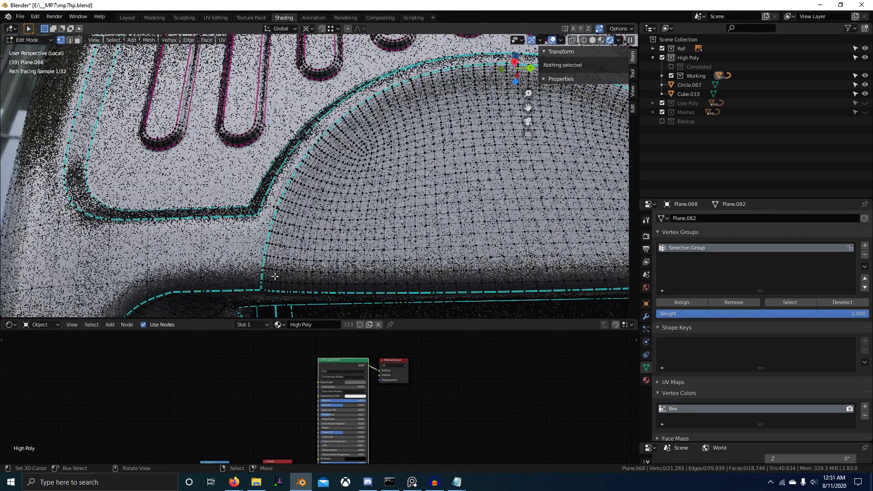
pyautogui.click(263, 280)
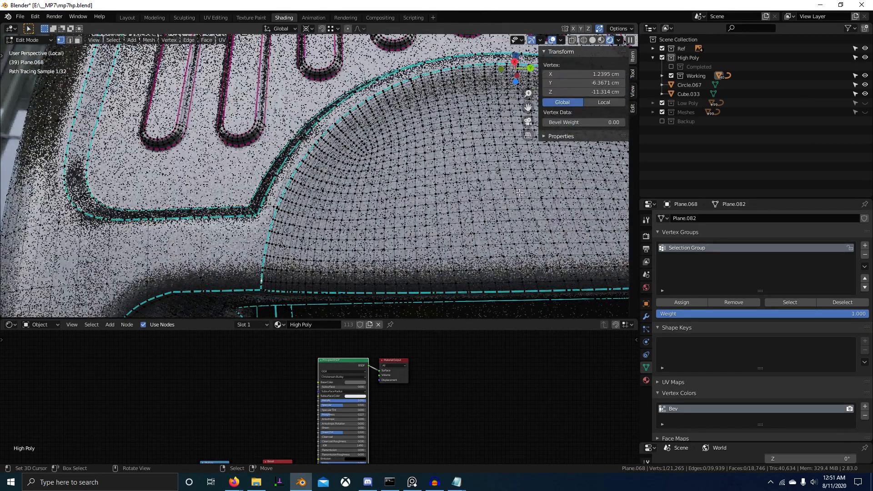
pyautogui.click(593, 39)
pyautogui.keyDown('shift'); pyautogui.moveTo(275, 273); pyautogui.dragTo(233, 283, button='middle'); pyautogui.keyUp('shift')
pyautogui.hotkey('alt', 'a')
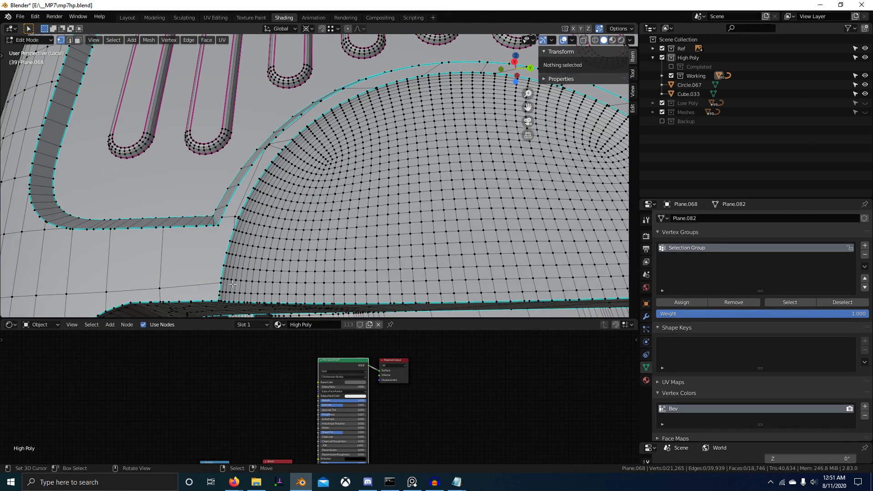
# Circle-select the vertices along the dome's arched edge and assign them to Selection Group with weight 1.000.
pyautogui.click(219, 293)
pyautogui.moveTo(217, 288)
pyautogui.mouseDown()
pyautogui.moveTo(259, 177)
pyautogui.moveTo(389, 87)
pyautogui.mouseUp()
pyautogui.rightClick(493, 81)
pyautogui.scroll(-1, 494, 82)
pyautogui.keyDown('shift'); pyautogui.moveTo(494, 82); pyautogui.dragTo(334, 104, button='middle'); pyautogui.keyUp('shift')
pyautogui.press('c')
pyautogui.moveTo(298, 107); pyautogui.dragTo(335, 104)
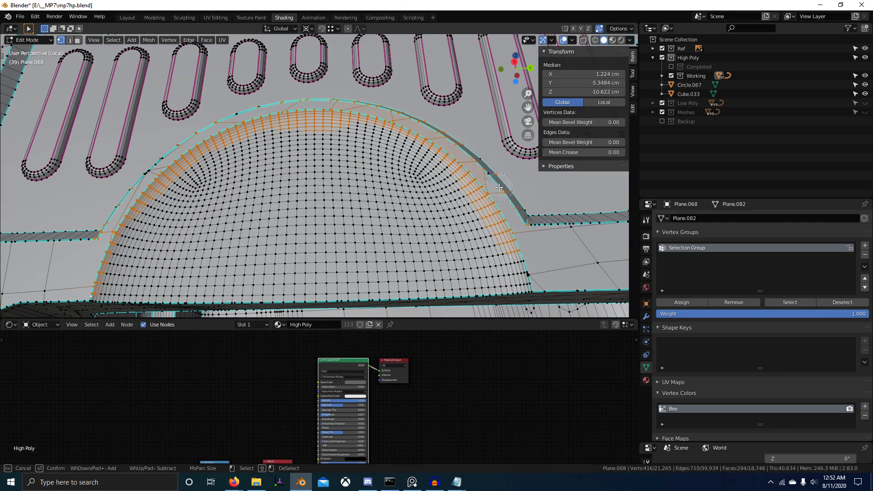
pyautogui.rightClick(535, 271)
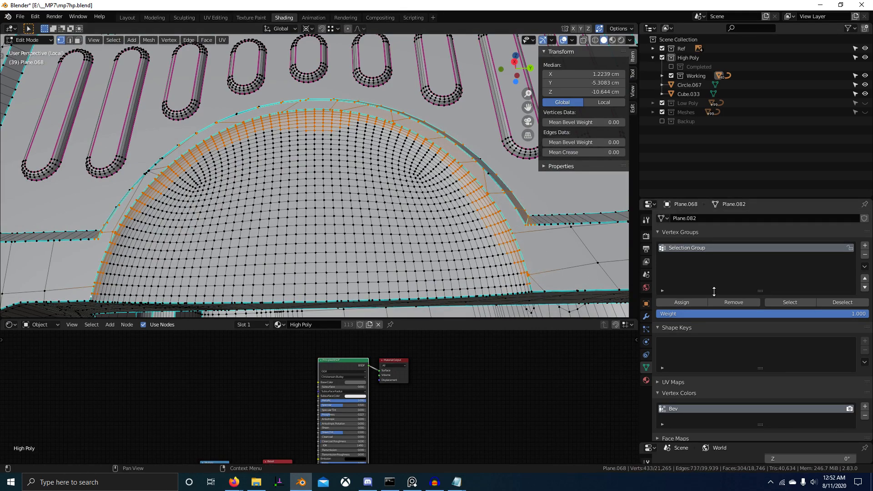
pyautogui.click(695, 306)
# Try to circle-select the body vertices beside the lower panel's rounded corner and up along the panels' curved side.
pyautogui.scroll(-5, 345, 191)
pyautogui.scroll(5, 318, 209)
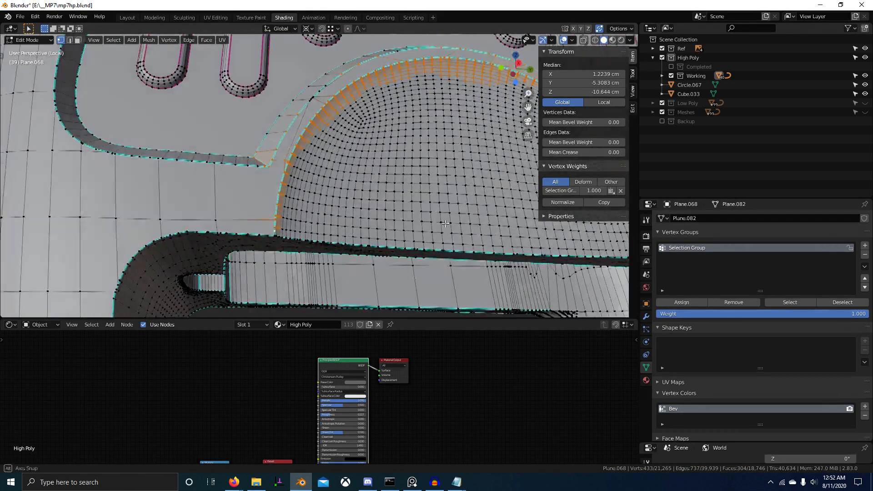
pyautogui.moveTo(450, 220); pyautogui.dragTo(423, 230, button='middle')
pyautogui.scroll(-4, 327, 214)
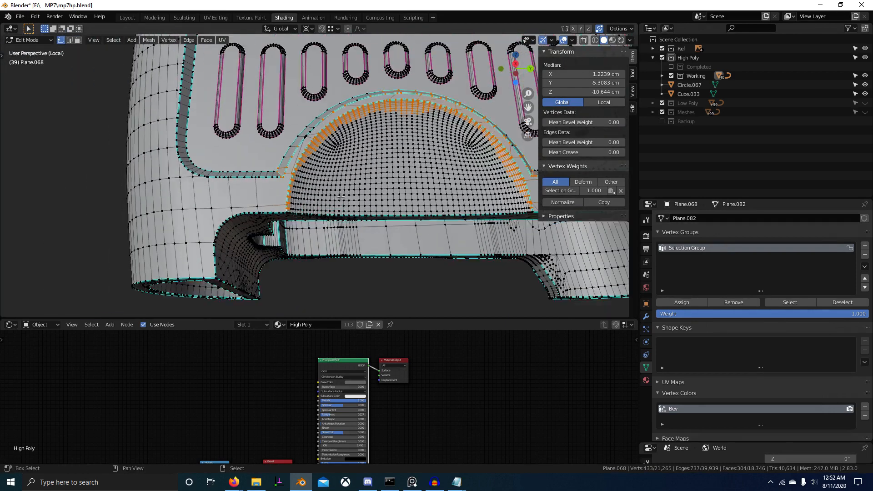
pyautogui.press('c')
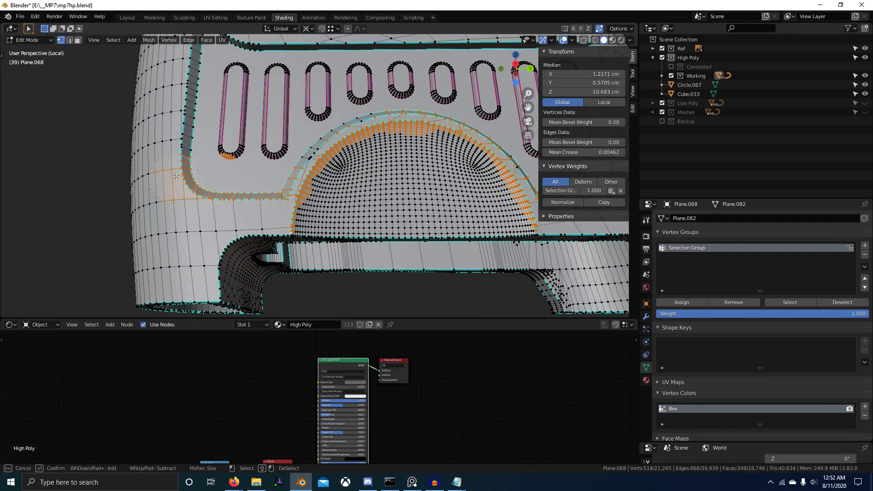
pyautogui.moveTo(180, 169); pyautogui.dragTo(179, 78)
pyautogui.rightClick(182, 77)
pyautogui.scroll(-5, 228, 143)
pyautogui.keyDown('shift'); pyautogui.moveTo(231, 146); pyautogui.dragTo(231, 200, button='middle'); pyautogui.keyUp('shift')
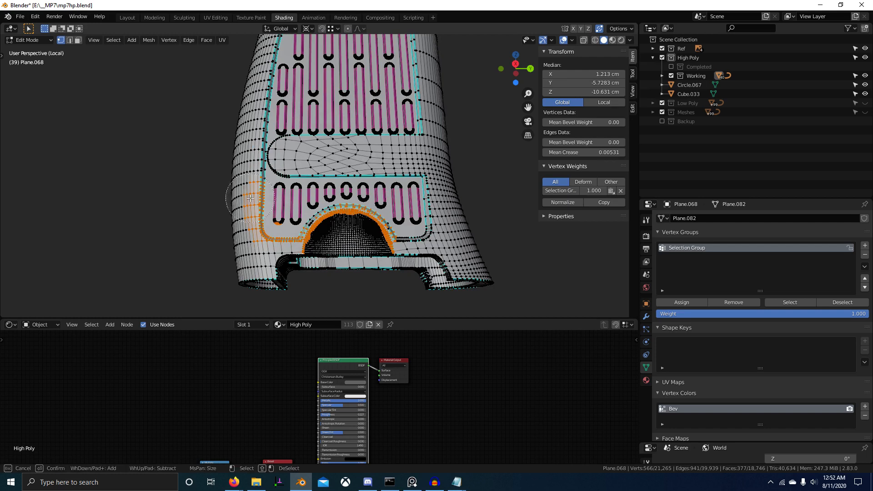
pyautogui.moveTo(250, 198); pyautogui.dragTo(265, 101)
pyautogui.rightClick(265, 101)
pyautogui.moveTo(272, 114); pyautogui.dragTo(295, 150, button='middle')
pyautogui.scroll(-3, 314, 164)
pyautogui.keyDown('shift'); pyautogui.moveTo(335, 170); pyautogui.dragTo(334, 205, button='middle'); pyautogui.keyUp('shift')
pyautogui.scroll(1, 334, 205)
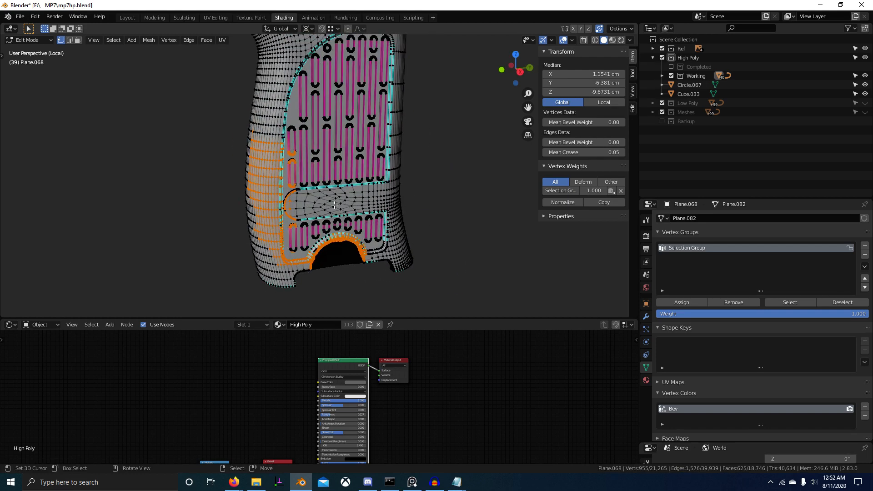
# Replace the current selection with the vertices stored in Selection Group.
pyautogui.hotkey('alt', 'a')
pyautogui.click(790, 302)
pyautogui.moveTo(382, 218); pyautogui.dragTo(388, 222, button='middle')
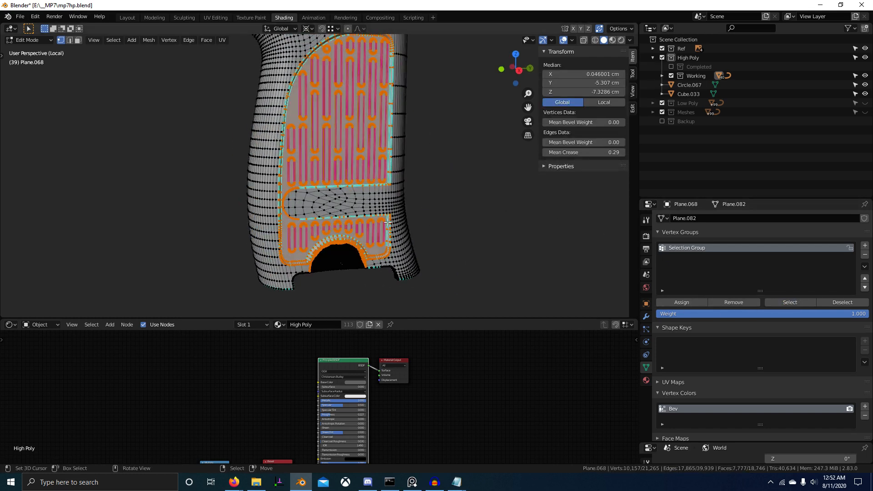
pyautogui.scroll(6, 388, 222)
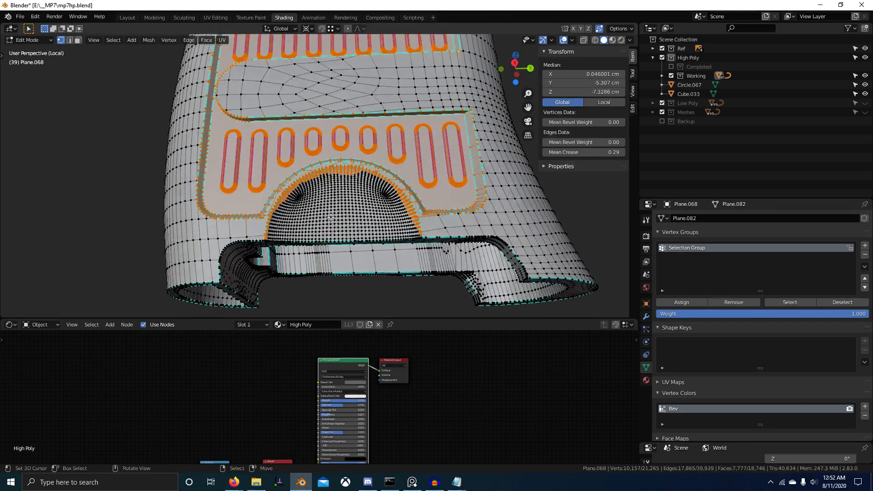
pyautogui.scroll(-8, 255, 238)
# Circle-select the body vertices bordering the panels' curved side, the upper panel's top and its straight side to extend the selection.
pyautogui.press('c')
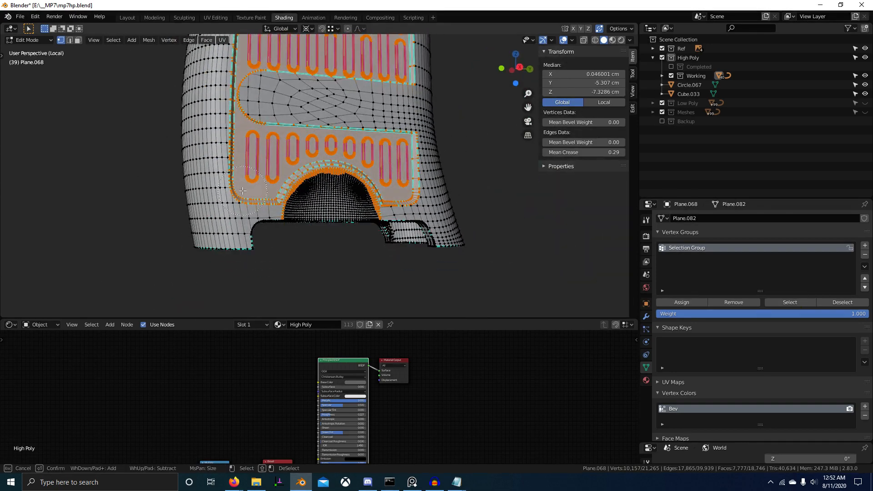
pyautogui.keyDown('shift'); pyautogui.moveTo(230, 70); pyautogui.dragTo(265, 255, button='middle'); pyautogui.keyUp('shift')
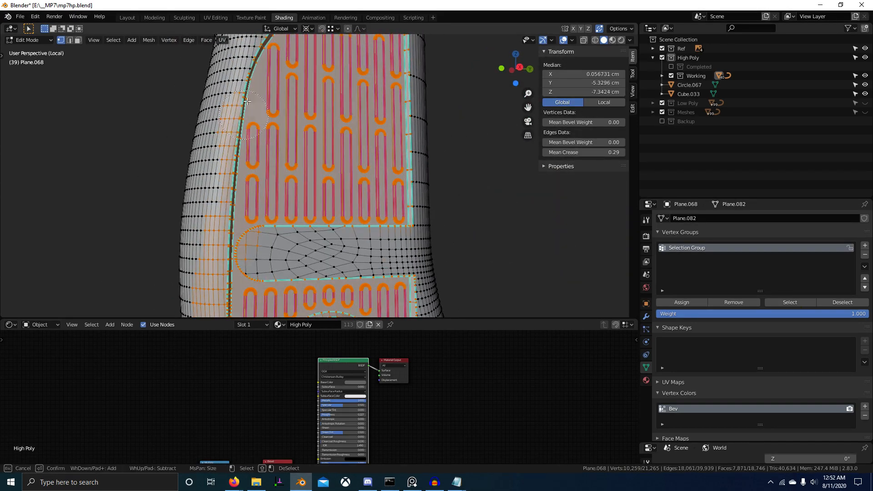
pyautogui.keyDown('shift'); pyautogui.moveTo(247, 101); pyautogui.dragTo(203, 223, button='middle'); pyautogui.keyUp('shift')
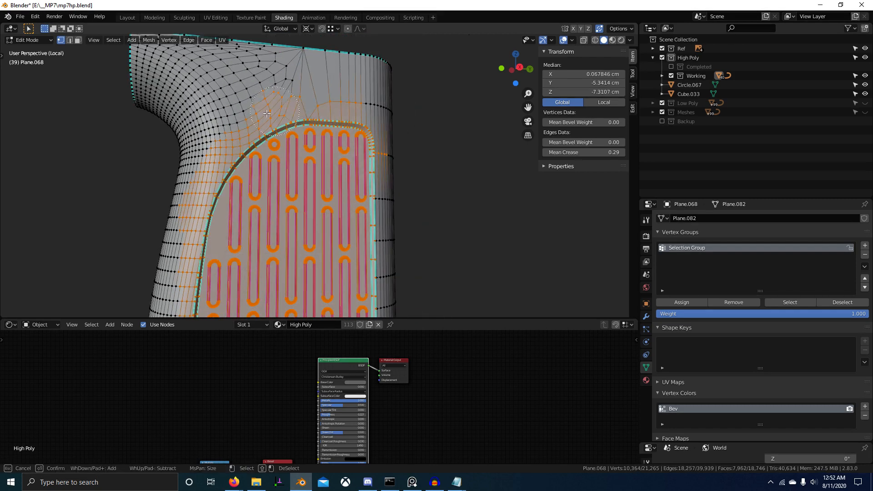
pyautogui.moveTo(372, 146); pyautogui.dragTo(394, 238)
pyautogui.keyDown('shift'); pyautogui.moveTo(394, 238); pyautogui.dragTo(344, 150, button='middle'); pyautogui.keyUp('shift')
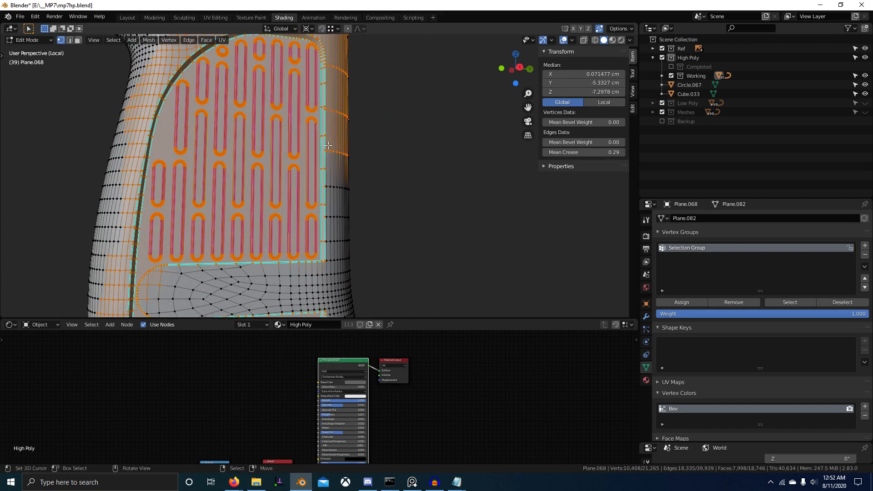
pyautogui.moveTo(344, 150)
pyautogui.mouseDown()
pyautogui.moveTo(346, 245)
pyautogui.moveTo(186, 264)
pyautogui.mouseUp()
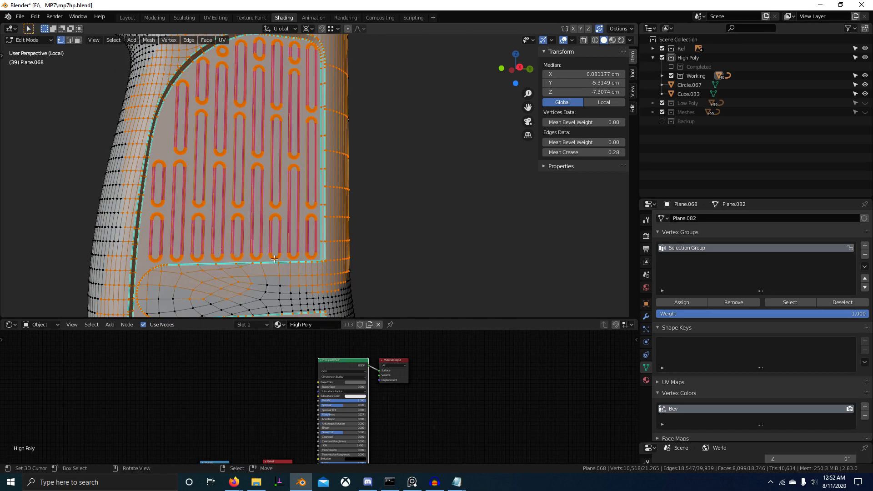
# Circle-select the remaining vertices of the band between the panels and the body vertices along the lower panel's straight side and rounded corner.
pyautogui.scroll(-2, 274, 259)
pyautogui.keyDown('shift'); pyautogui.moveTo(274, 258); pyautogui.dragTo(313, 205, button='middle'); pyautogui.keyUp('shift')
pyautogui.press('c')
pyautogui.moveTo(268, 225)
pyautogui.mouseDown()
pyautogui.moveTo(400, 232)
pyautogui.moveTo(401, 269)
pyautogui.moveTo(340, 267)
pyautogui.mouseUp()
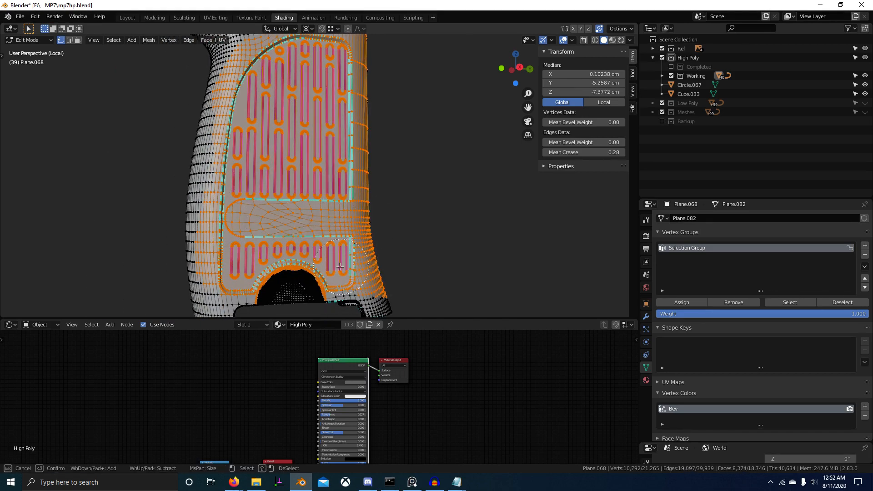
pyautogui.rightClick(356, 268)
pyautogui.scroll(4, 348, 237)
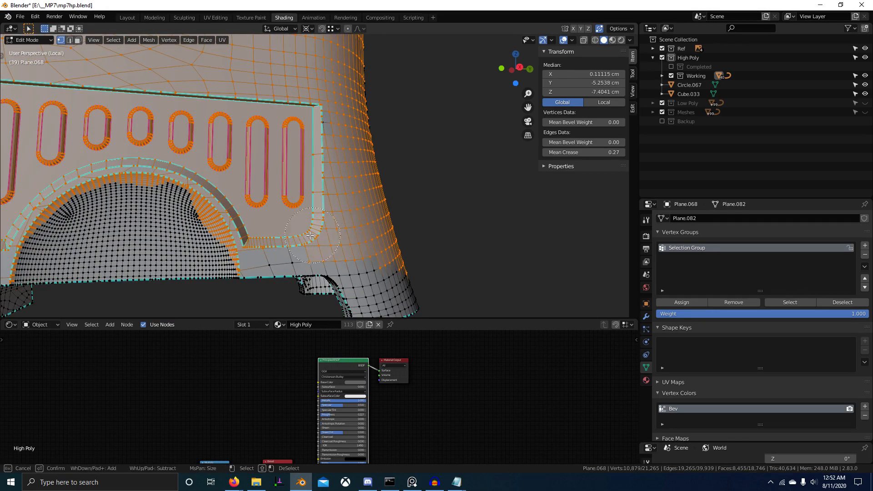
pyautogui.scroll(-3, 196, 212)
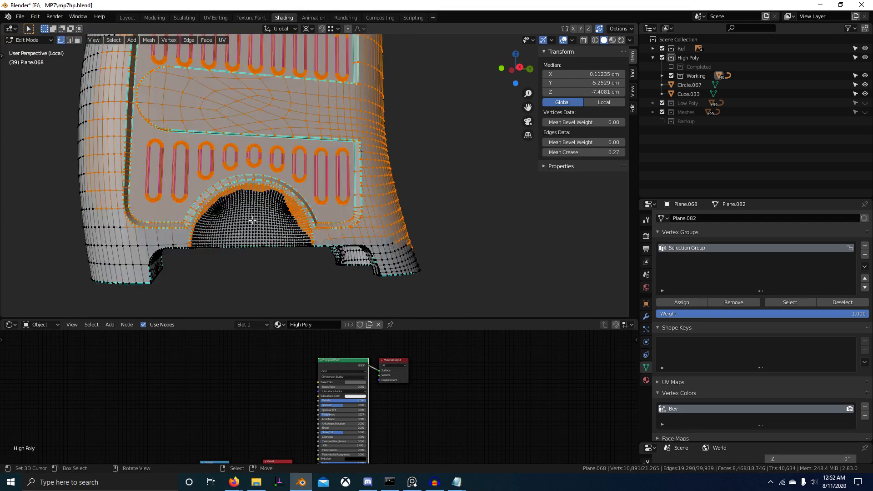
pyautogui.moveTo(197, 211); pyautogui.dragTo(181, 213, button='middle')
# Leave Edit Mode, switch the viewport to Rendered shading and inspect the upper panel's curved edge.
pyautogui.press('Tab')
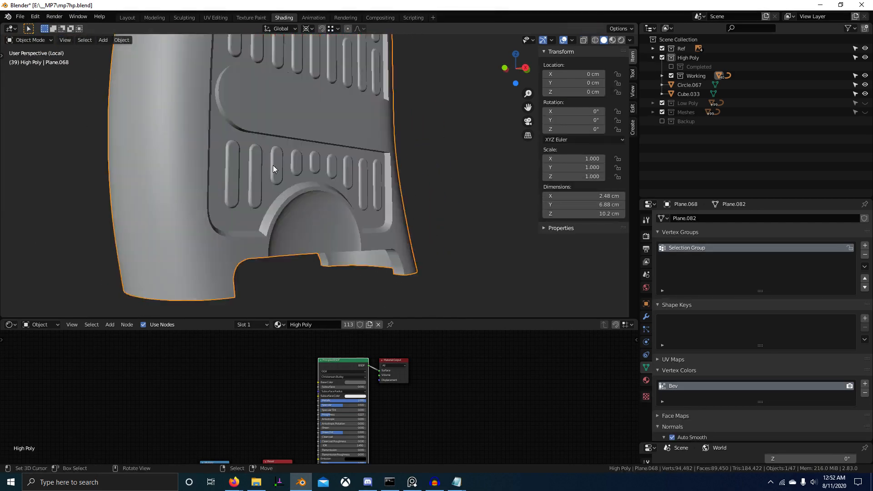
pyautogui.moveTo(273, 168); pyautogui.dragTo(400, 228, button='middle')
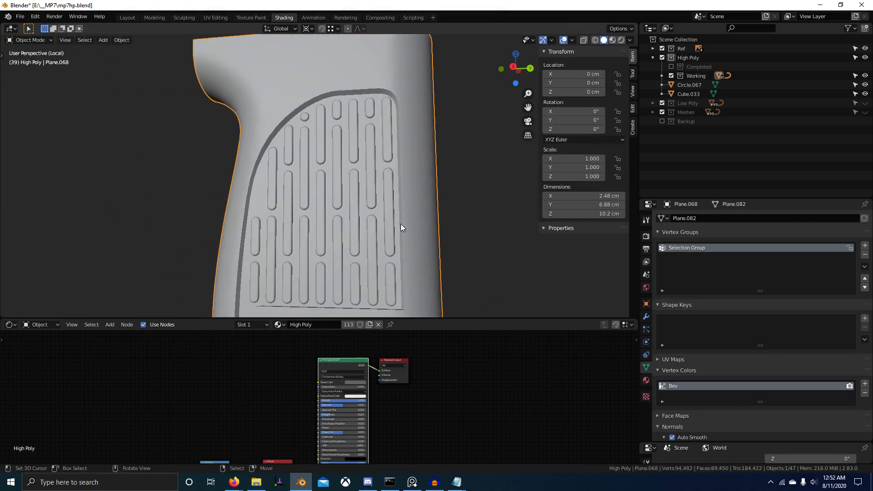
pyautogui.click(621, 40)
pyautogui.keyDown('shift'); pyautogui.moveTo(379, 151); pyautogui.dragTo(387, 196, button='middle'); pyautogui.keyUp('shift')
pyautogui.scroll(2, 372, 176)
pyautogui.scroll(5, 242, 101)
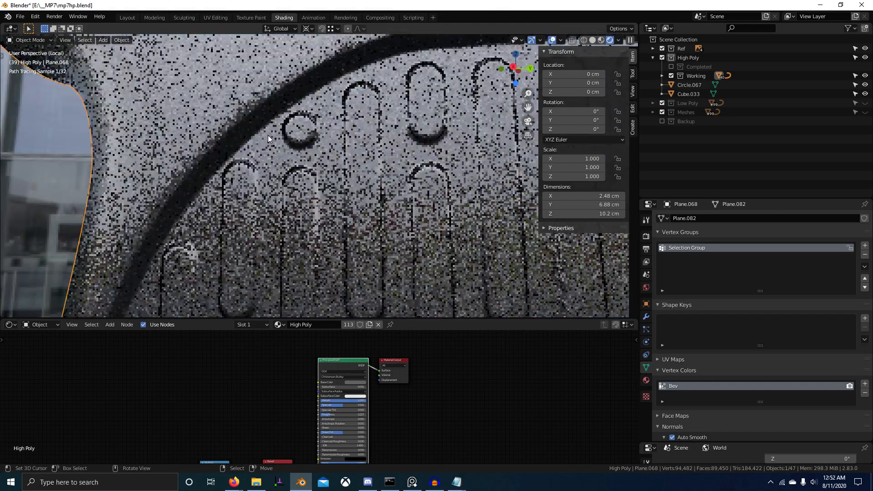
# In Vertex Paint mode, set the brush color to RGB 0.01 and fill the selected vertices with it.
pyautogui.hotkey('ctrl', 'Tab')
pyautogui.click(317, 80)
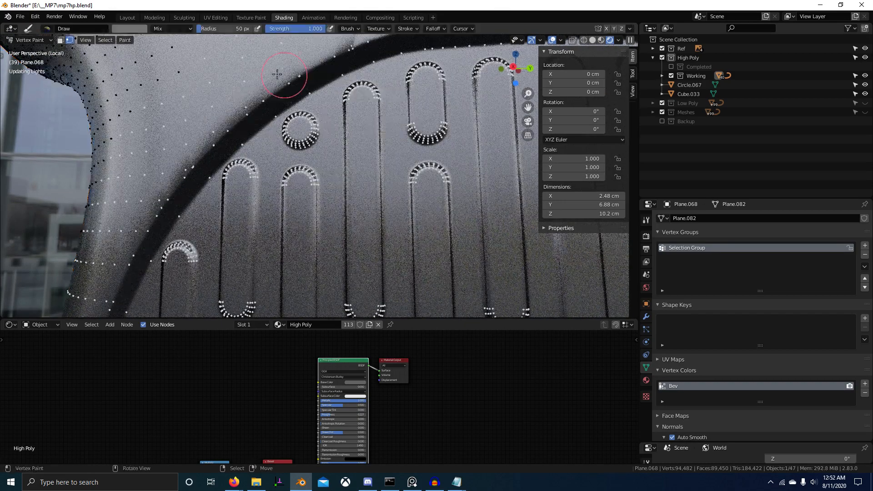
pyautogui.click(129, 28)
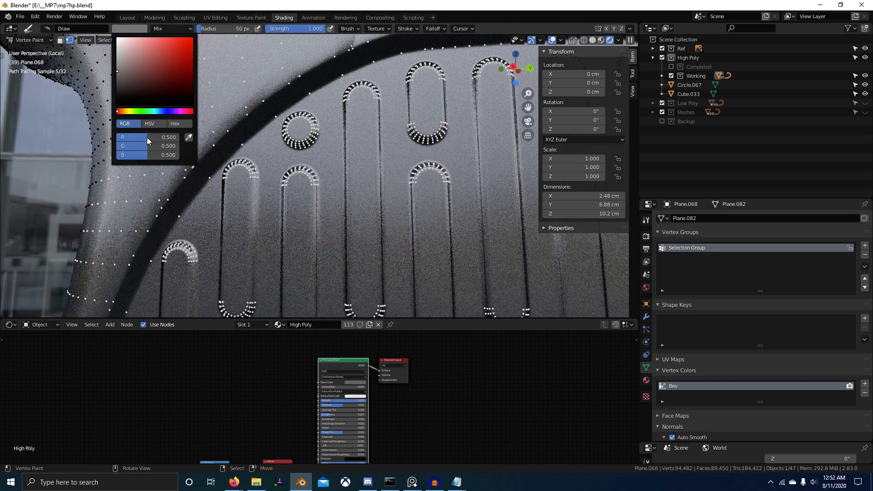
pyautogui.moveTo(154, 137); pyautogui.dragTo(154, 155)
pyautogui.write('.01')
pyautogui.press('Return')
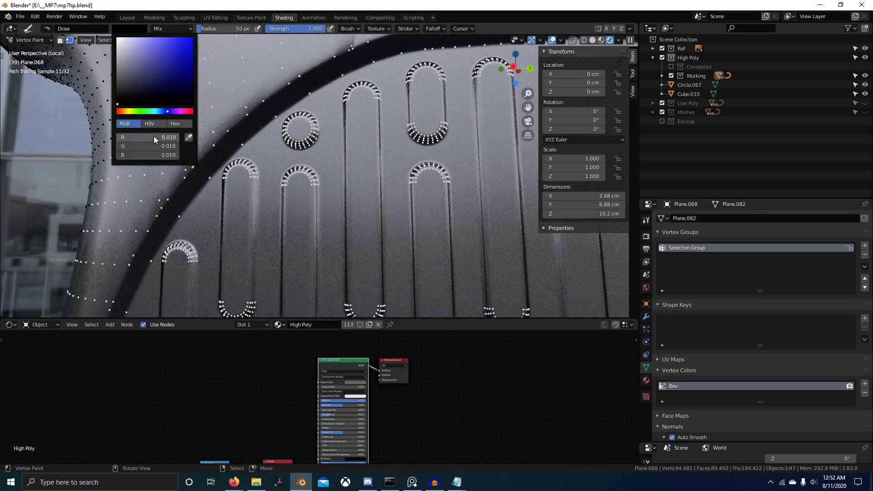
pyautogui.hotkey('shift', 'k')
# Return to Object Mode and inspect the rendered bevels on the lower panel, the dome's arch and the grip's bottom edge.
pyautogui.scroll(-8, 336, 152)
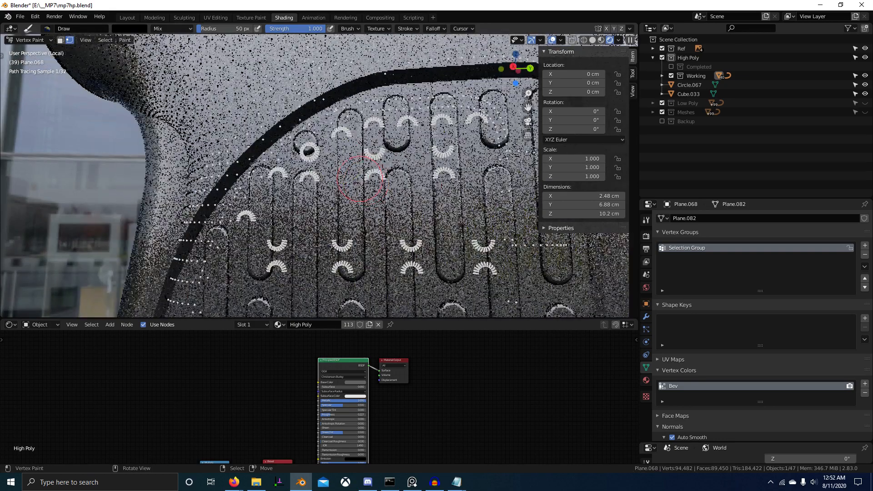
pyautogui.keyDown('shift'); pyautogui.moveTo(425, 225); pyautogui.dragTo(417, 143, button='middle'); pyautogui.keyUp('shift')
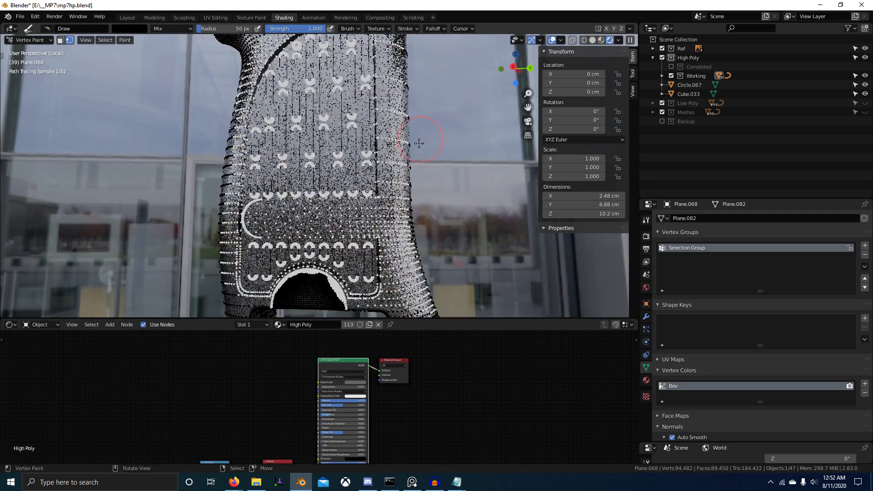
pyautogui.moveTo(406, 263); pyautogui.dragTo(418, 174, button='middle')
pyautogui.keyDown('ctrl'); pyautogui.moveTo(418, 175); pyautogui.dragTo(419, 199, button='middle'); pyautogui.keyUp('ctrl')
pyautogui.hotkey('ctrl', 'Tab')
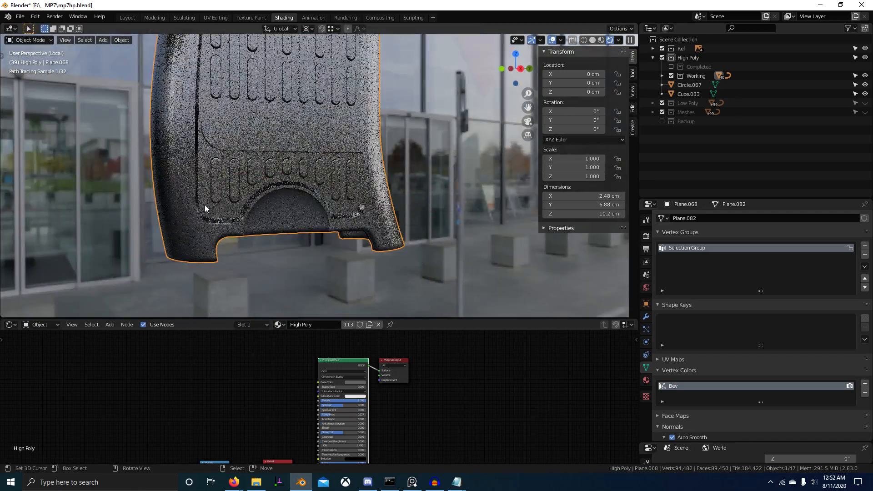
pyautogui.scroll(3, 370, 234)
pyautogui.moveTo(371, 234); pyautogui.dragTo(399, 242, button='middle')
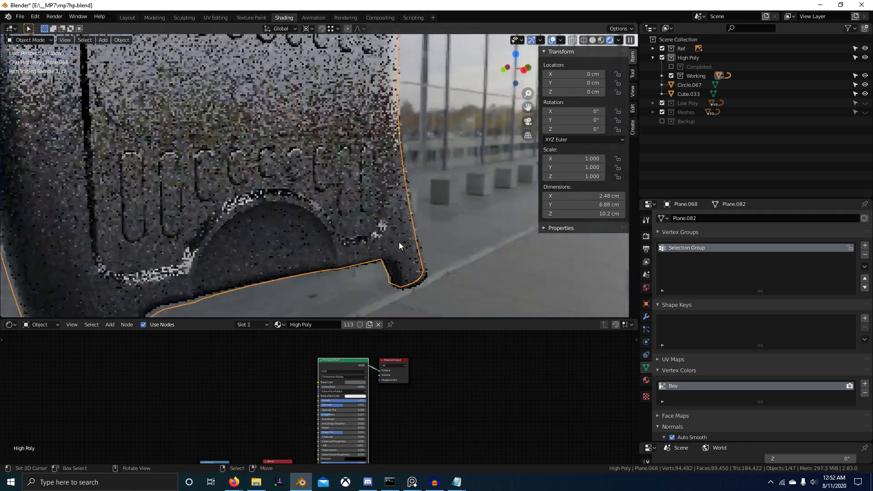
# In Vertex Paint mode, set the brush color to RGB 0.025 and refill the selected vertices.
pyautogui.hotkey('ctrl', 'Tab')
pyautogui.click(128, 29)
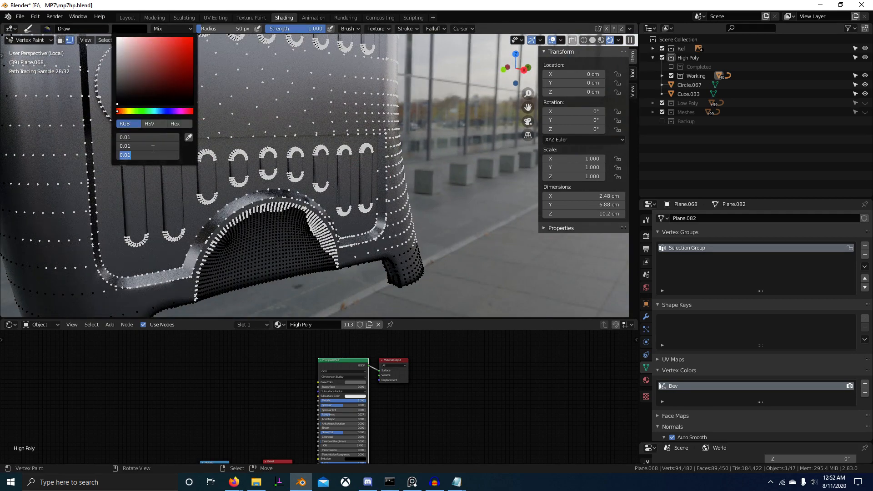
pyautogui.press('Return')
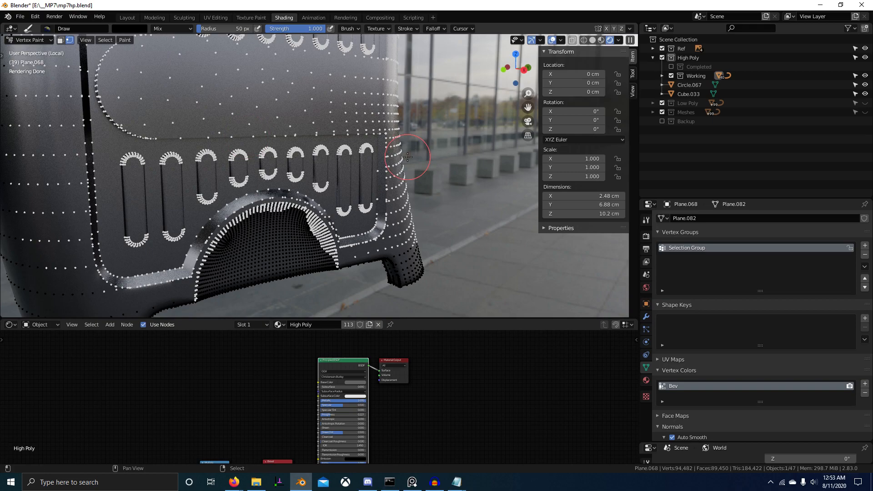
# Set the vertex paint color to RGB 0.026, refill the selected vertices and check the whole grip in Object Mode.
pyautogui.scroll(5, 359, 218)
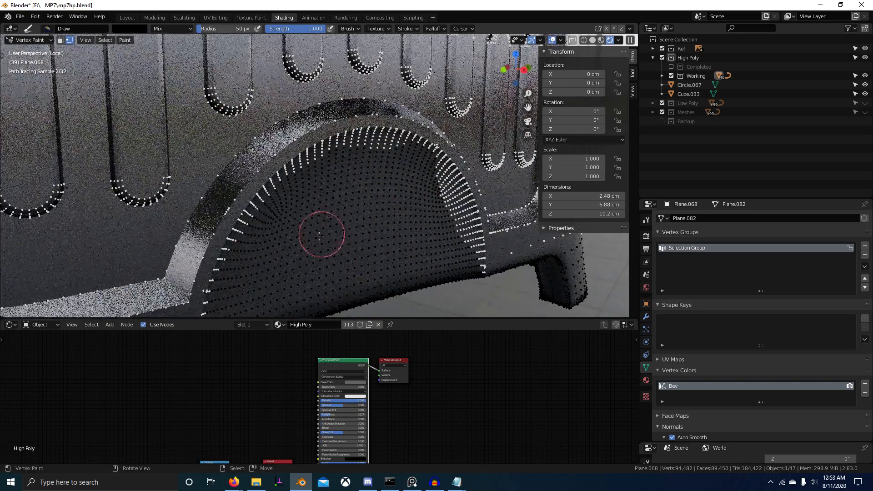
pyautogui.click(134, 30)
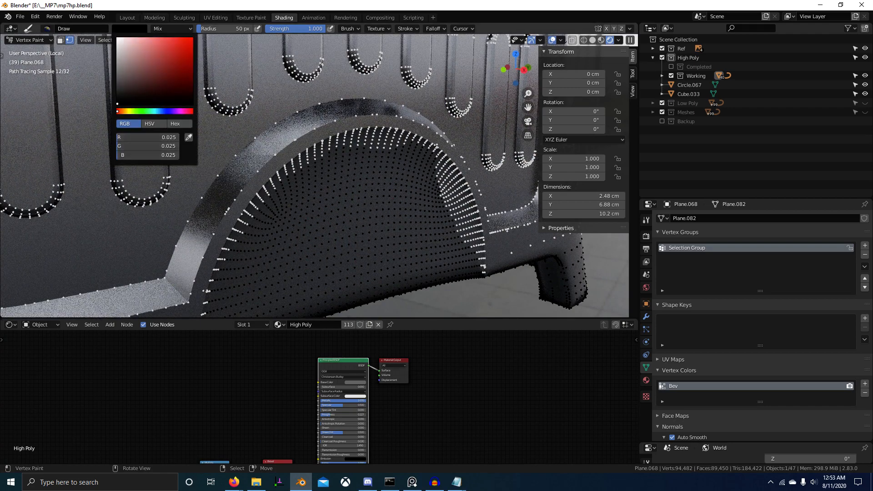
pyautogui.press('Return')
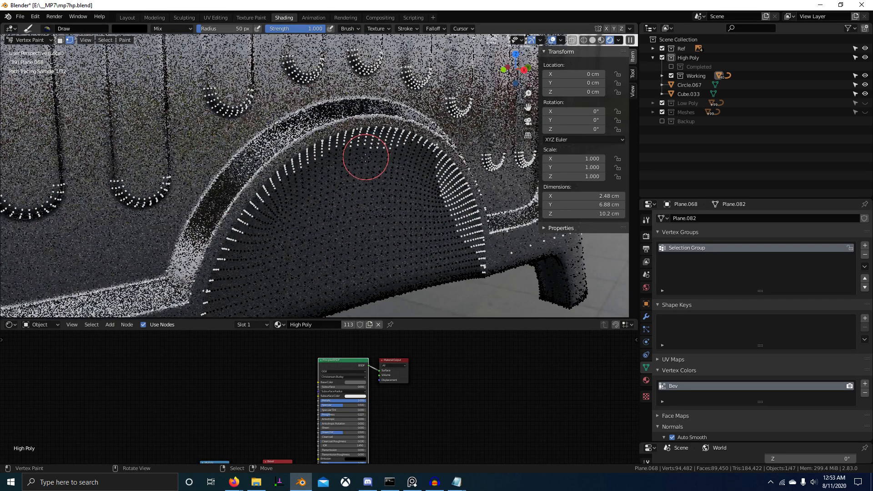
pyautogui.hotkey('ctrl', 'Tab')
pyautogui.click(289, 200)
pyautogui.scroll(-5, 409, 218)
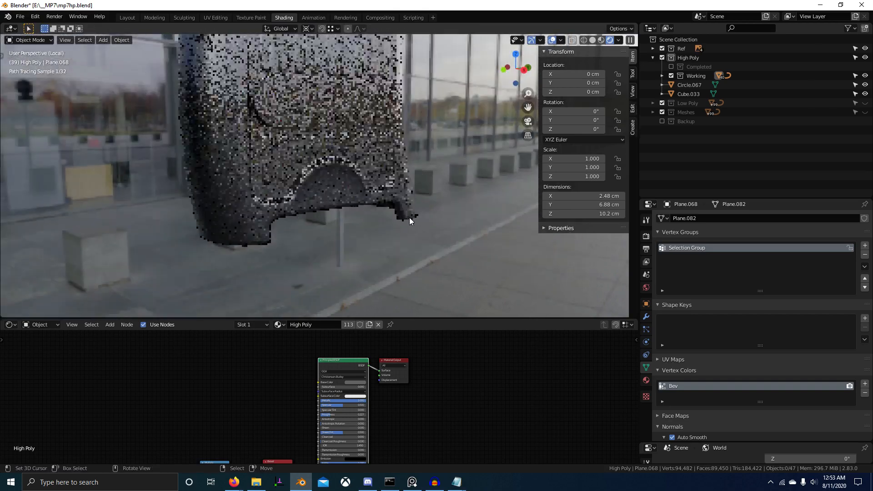
pyautogui.moveTo(409, 217)
pyautogui.mouseDown(button='middle')
pyautogui.moveTo(345, 215)
pyautogui.moveTo(348, 203)
pyautogui.moveTo(337, 238)
pyautogui.moveTo(380, 229)
pyautogui.moveTo(355, 179)
pyautogui.moveTo(323, 157)
pyautogui.moveTo(344, 163)
pyautogui.mouseUp(button='middle')
pyautogui.scroll(-3, 345, 215)
pyautogui.scroll(4, 380, 229)
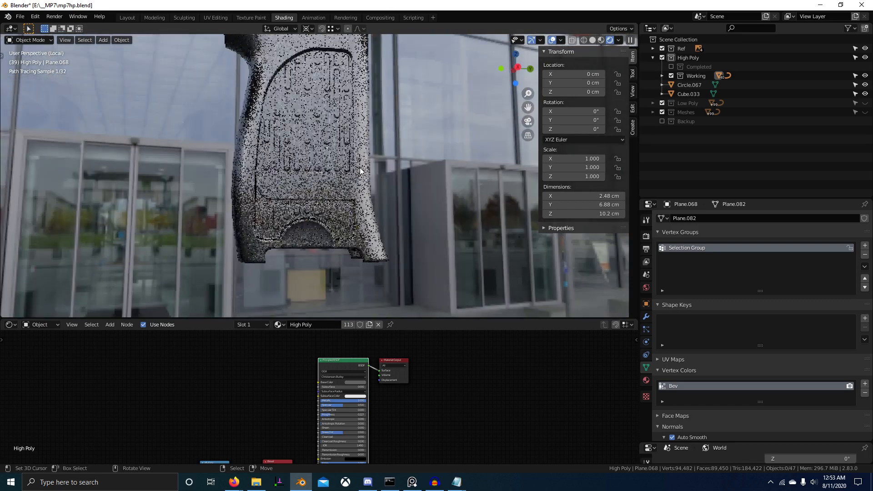
# In Vertex Paint mode, set the brush color to RGB 0.05 and refill the selected vertices, checking the band's curved corner.
pyautogui.hotkey('ctrl', 'Tab')
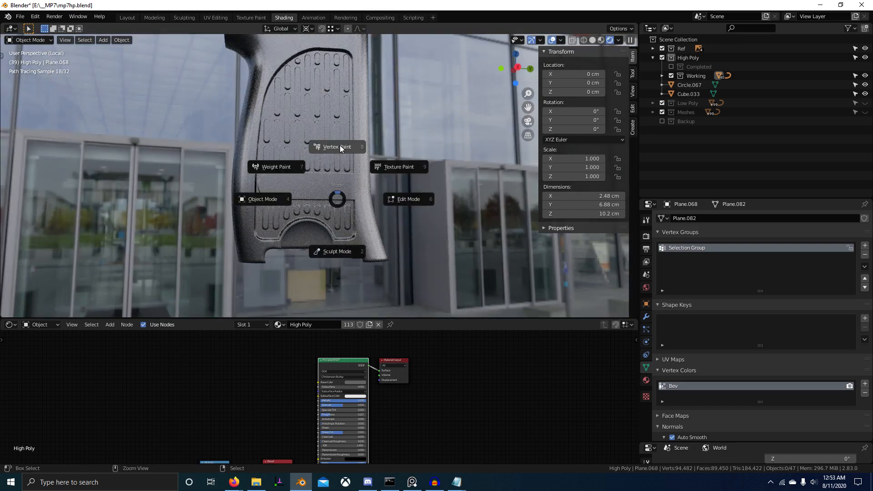
pyautogui.click(340, 137)
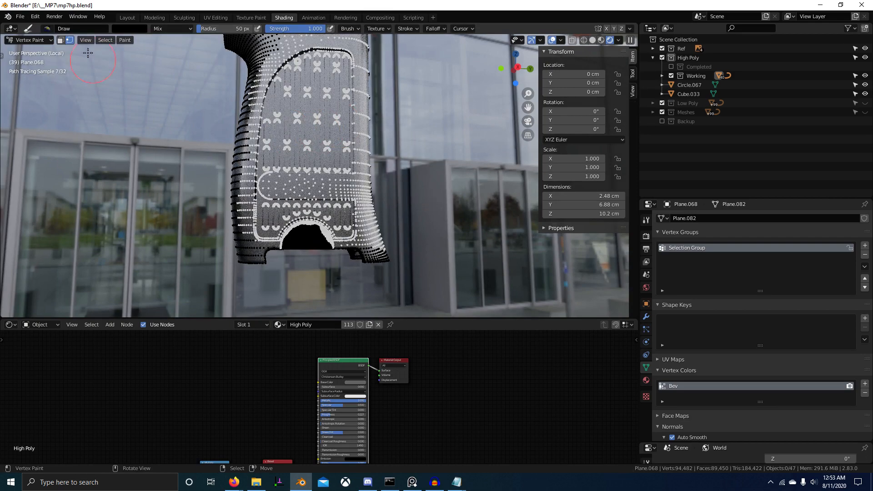
pyautogui.click(127, 29)
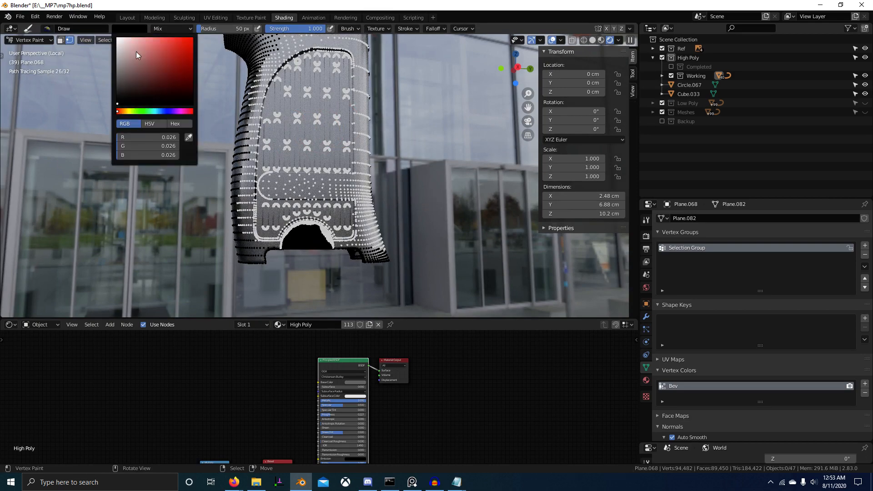
pyautogui.click(159, 155)
pyautogui.write('.01')
pyautogui.press('Return')
pyautogui.scroll(5, 327, 200)
pyautogui.moveTo(339, 212); pyautogui.dragTo(395, 234, button='middle')
pyautogui.scroll(3, 387, 230)
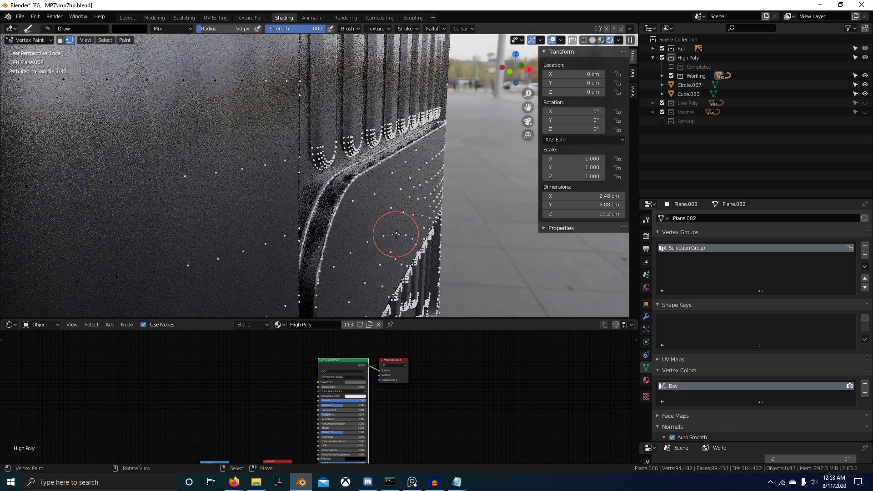
pyautogui.hotkey('shift', 'k')
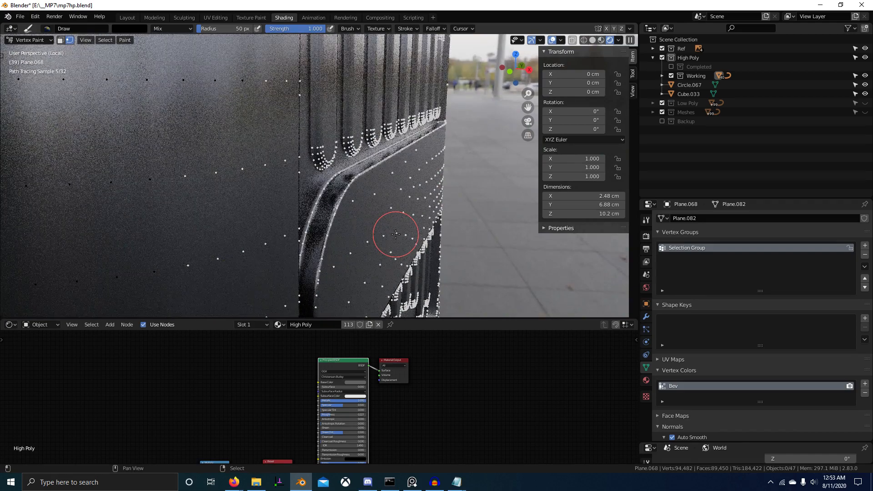
pyautogui.hotkey('shift', 'k')
# Set the brush color to RGB 0.1 and fill the selected vertices with it.
pyautogui.click(126, 28)
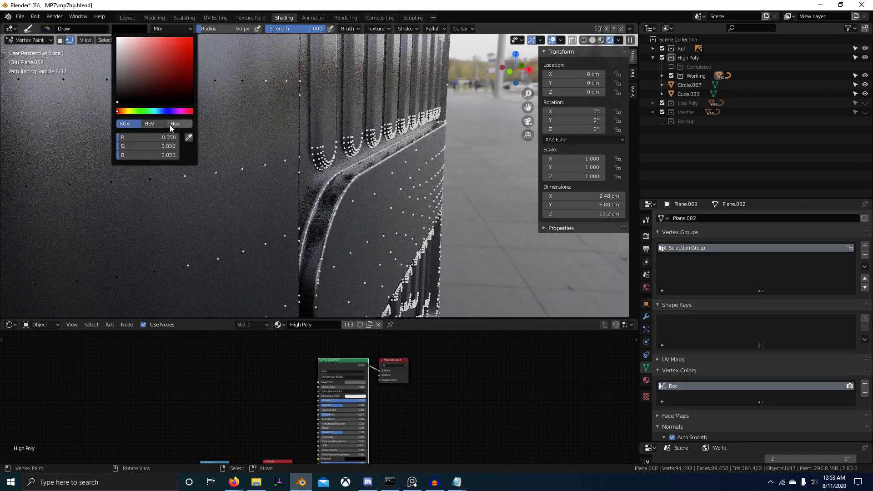
pyautogui.moveTo(141, 155); pyautogui.dragTo(119, 156)
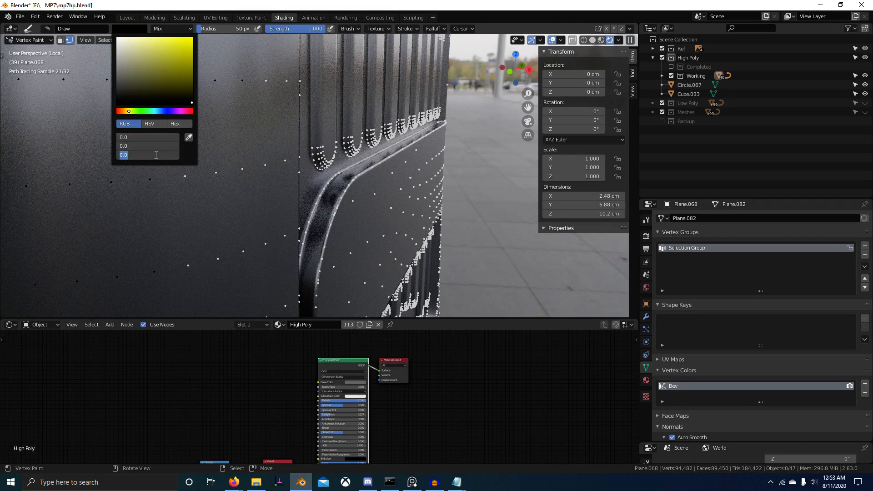
pyautogui.write('.1')
pyautogui.press('Return')
pyautogui.hotkey('shift', 'k')
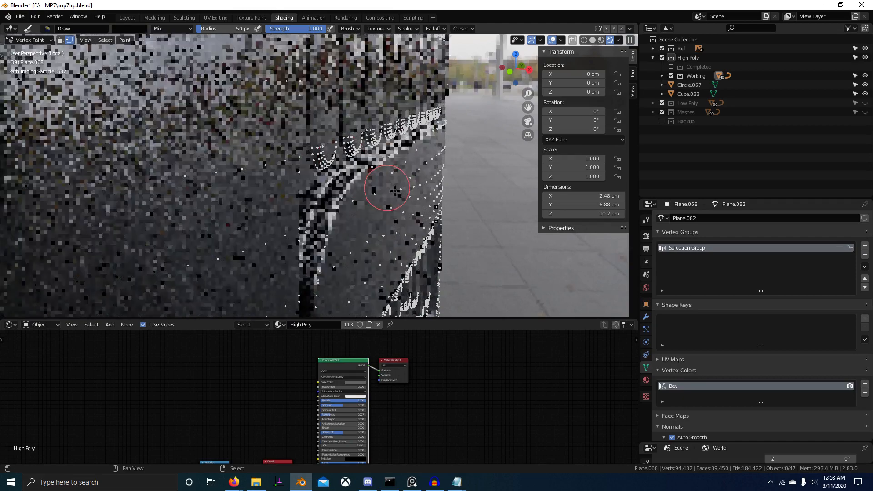
# Return to Object Mode and examine the rendered bevels across both slotted panels and the band between them.
pyautogui.hotkey('ctrl', 'Tab')
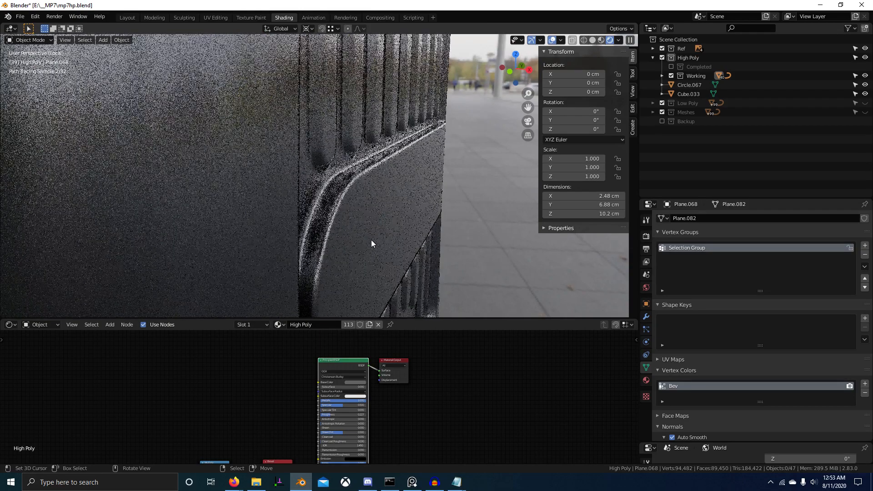
pyautogui.scroll(-1, 397, 259)
pyautogui.moveTo(397, 259)
pyautogui.mouseDown(button='middle')
pyautogui.moveTo(296, 249)
pyautogui.moveTo(307, 252)
pyautogui.mouseUp(button='middle')
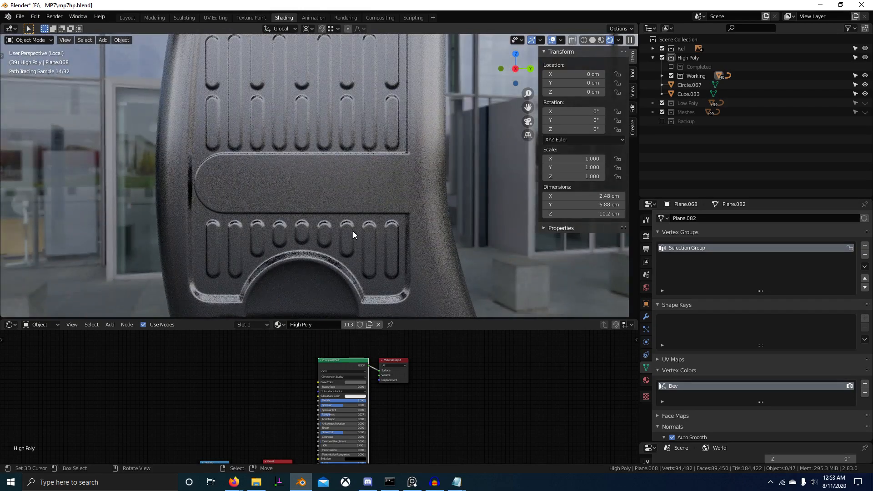
pyautogui.scroll(-3, 362, 221)
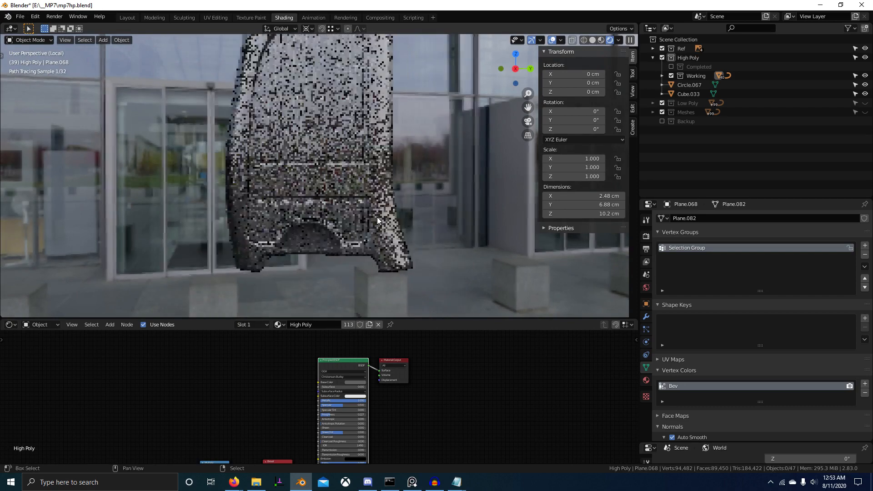
pyautogui.keyDown('shift'); pyautogui.moveTo(377, 217); pyautogui.dragTo(367, 253, button='middle'); pyautogui.keyUp('shift')
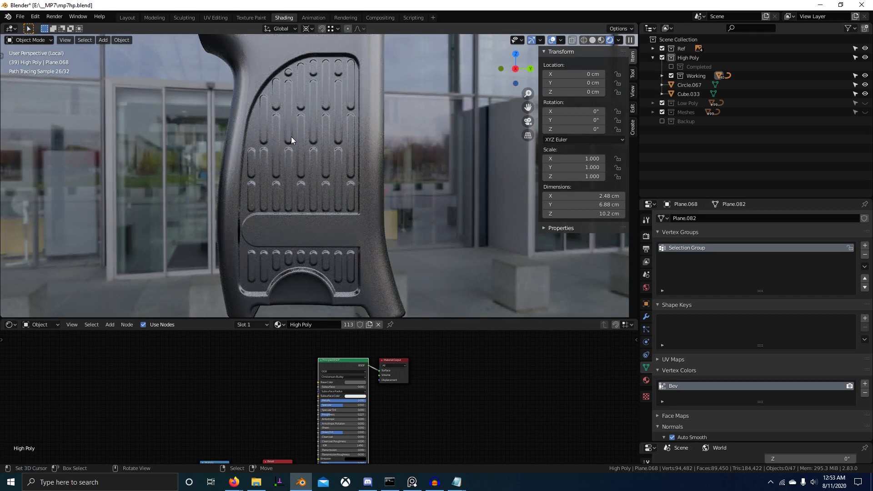
pyautogui.moveTo(364, 178); pyautogui.dragTo(348, 205, button='middle')
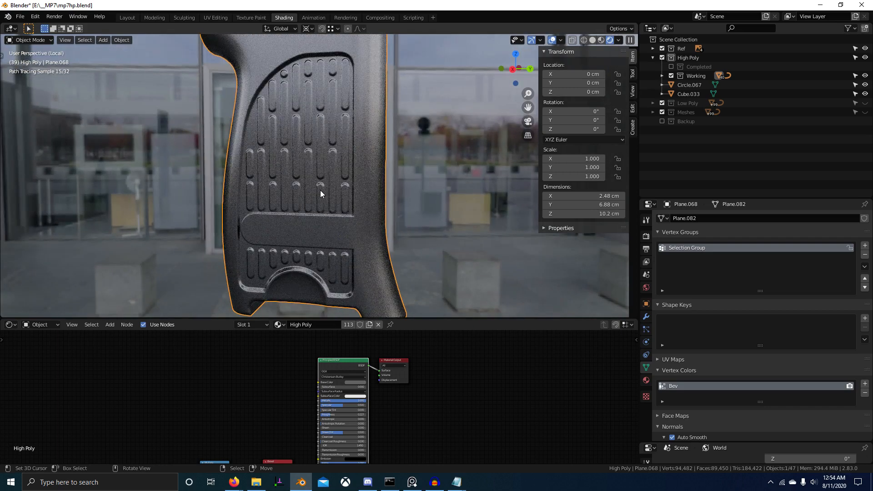
# Switch the viewport back to Solid shading and re-enter Edit Mode on the grip.
pyautogui.hotkey('ctrl', 'Tab')
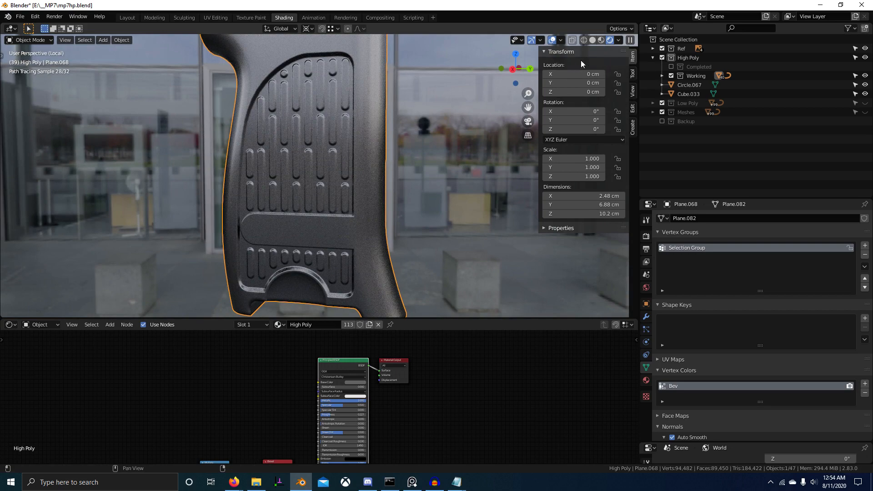
pyautogui.click(592, 41)
pyautogui.press('Tab')
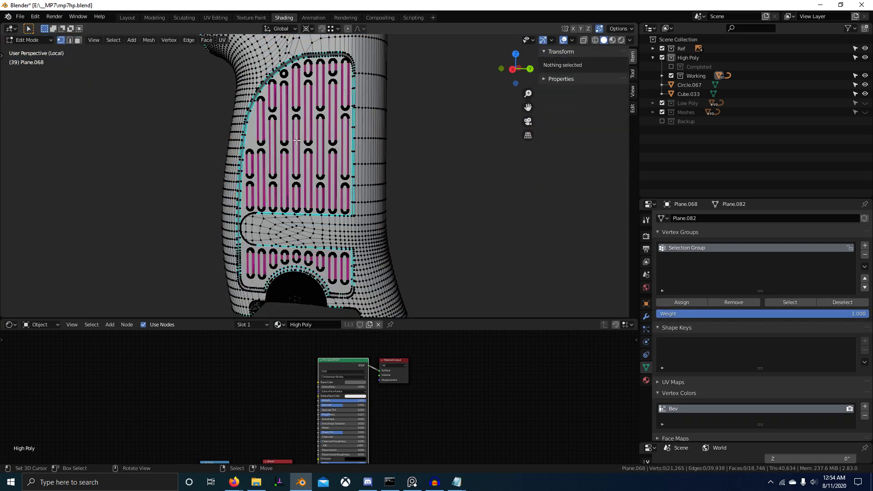
# Select only the slot vertices by inverting the linked selection of the grip body, and return to Object Mode.
pyautogui.press('l')
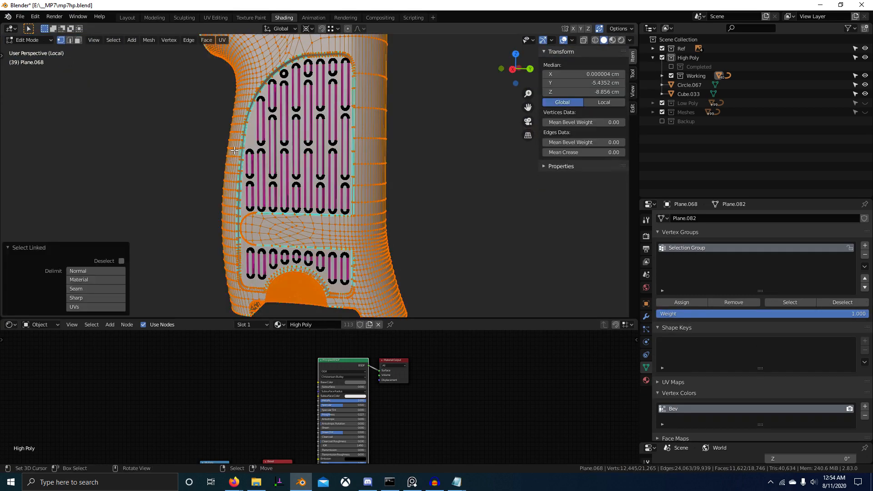
pyautogui.hotkey('ctrl', 'i')
pyautogui.hotkey('ctrl', 'Tab')
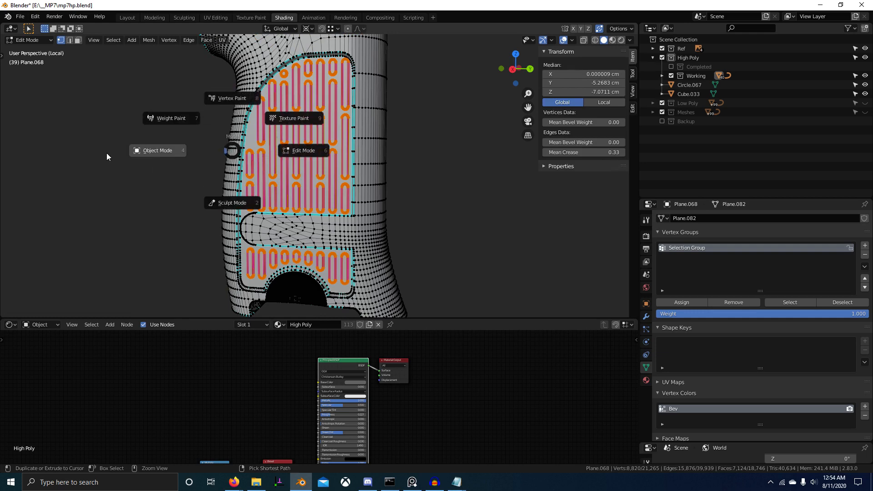
pyautogui.click(106, 152)
# Switch the viewport to Rendered shading for a close view of a slot's rounded end.
pyautogui.scroll(6, 312, 217)
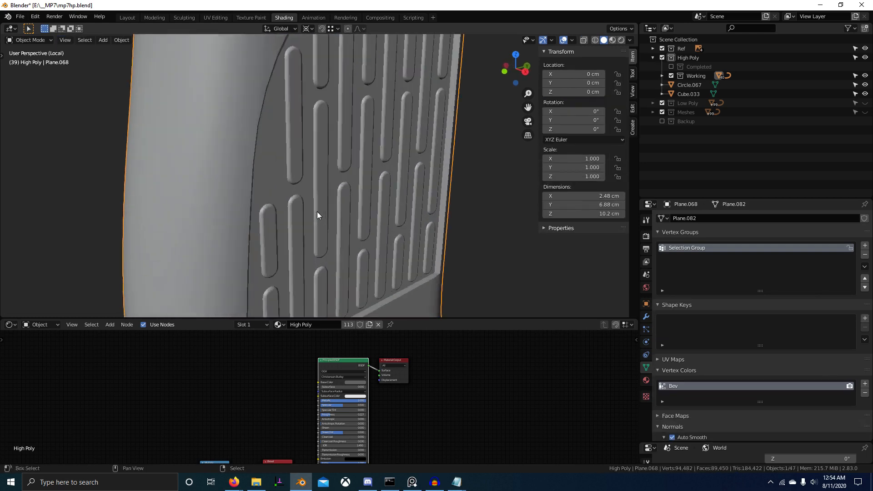
pyautogui.moveTo(441, 165); pyautogui.dragTo(546, 84, button='middle')
pyautogui.scroll(5, 418, 197)
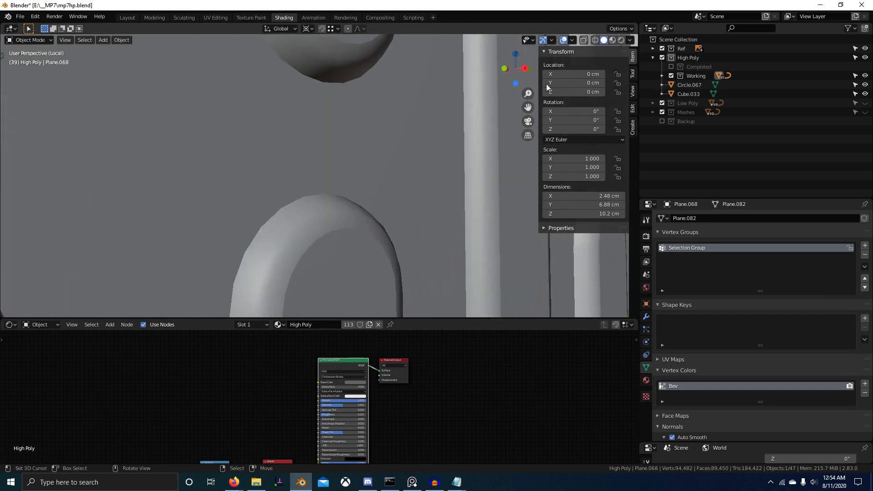
pyautogui.click(621, 40)
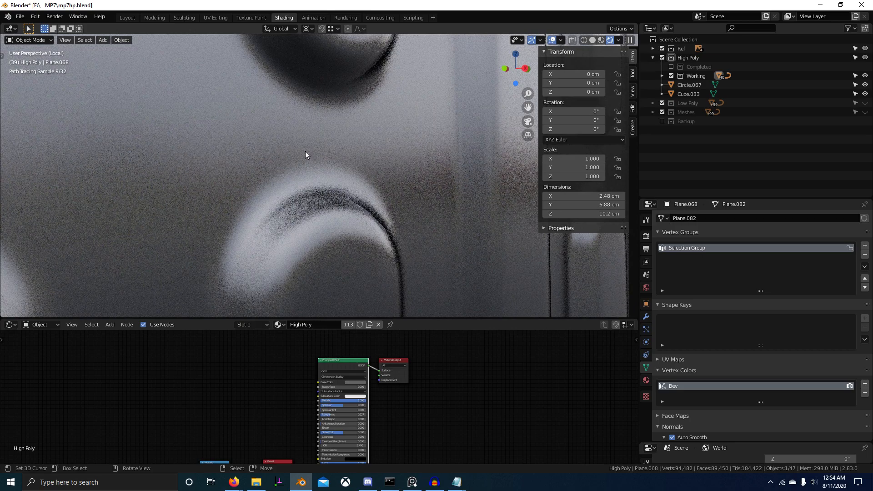
# In Vertex Paint mode, set the brush color to RGB 0.026 and apply it to the selected slot vertices.
pyautogui.hotkey('ctrl', 'Tab')
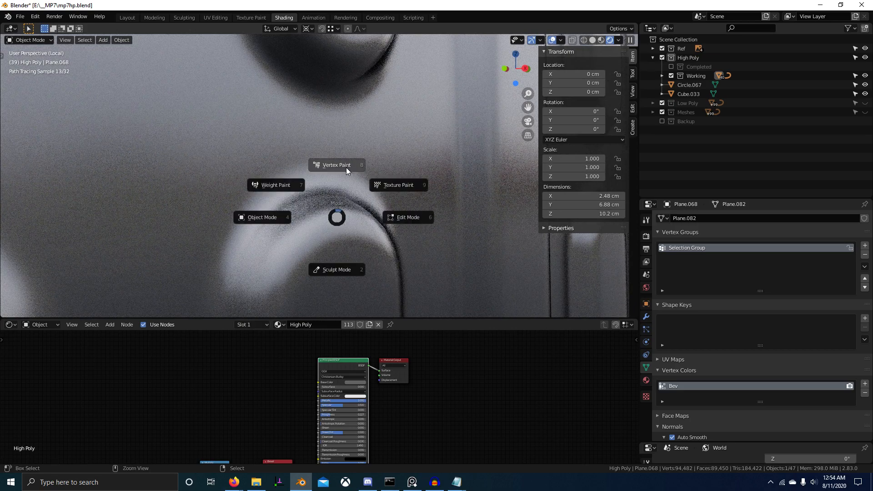
pyautogui.click(344, 131)
pyautogui.click(132, 29)
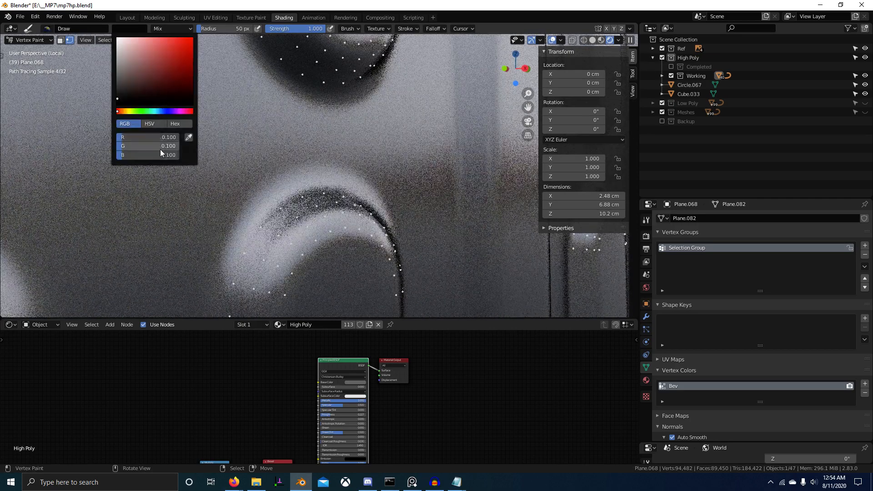
pyautogui.press('Return')
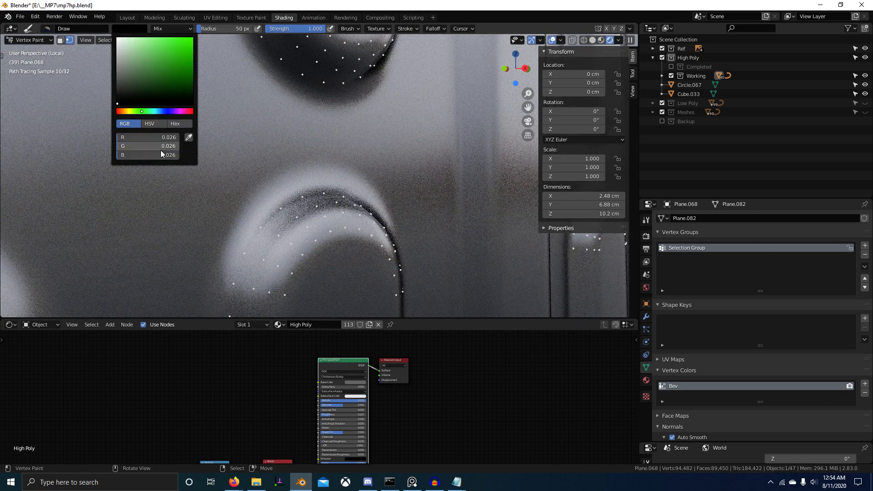
pyautogui.moveTo(345, 203)
pyautogui.mouseDown()
pyautogui.moveTo(383, 218)
pyautogui.moveTo(394, 234)
pyautogui.mouseUp()
pyautogui.scroll(-8, 403, 251)
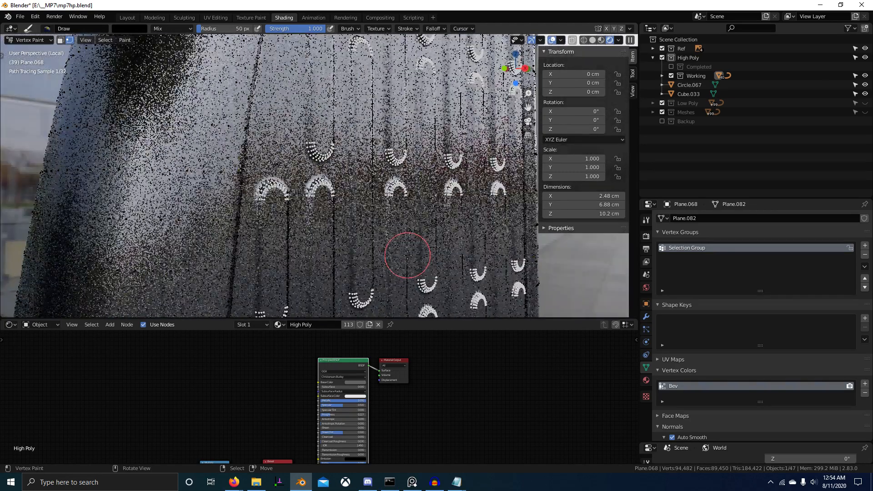
# Return to Object Mode, deselect the grip and examine the rendered bevels on its slots and panels.
pyautogui.hotkey('ctrl', 'Tab')
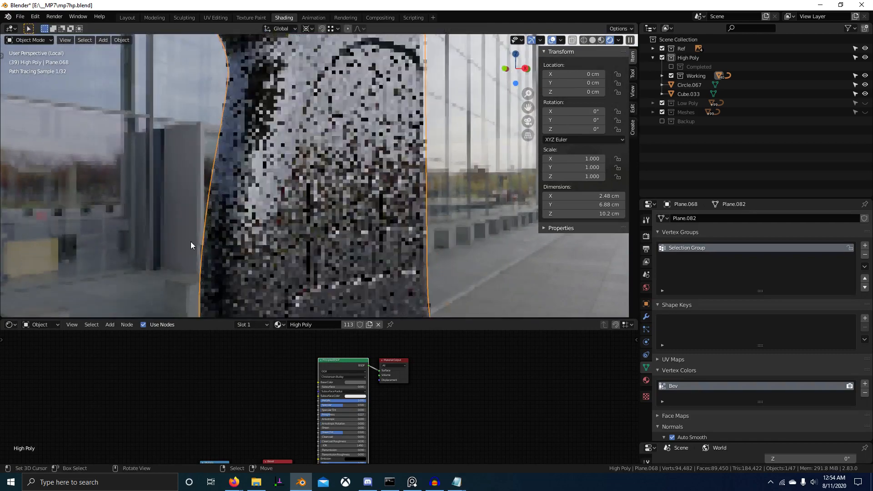
pyautogui.moveTo(190, 241); pyautogui.dragTo(342, 277, button='middle')
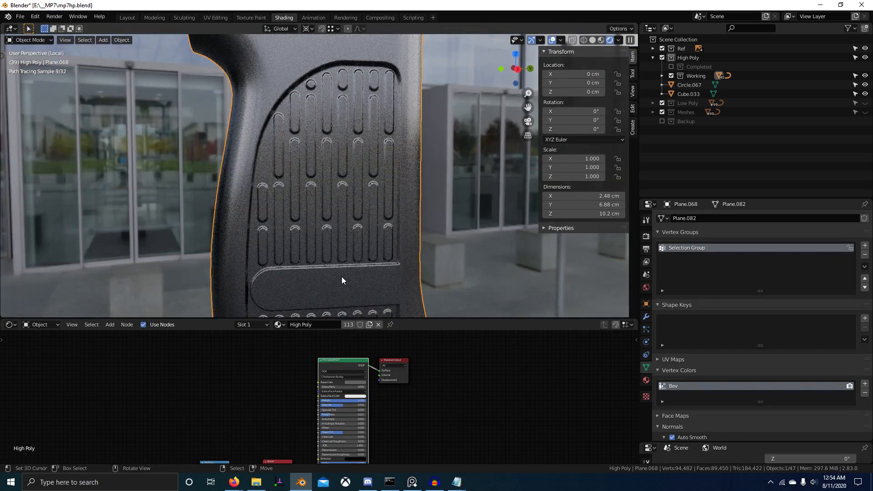
pyautogui.scroll(-2, 342, 276)
pyautogui.moveTo(333, 275); pyautogui.dragTo(335, 271, button='middle')
pyautogui.hotkey('alt', 'a')
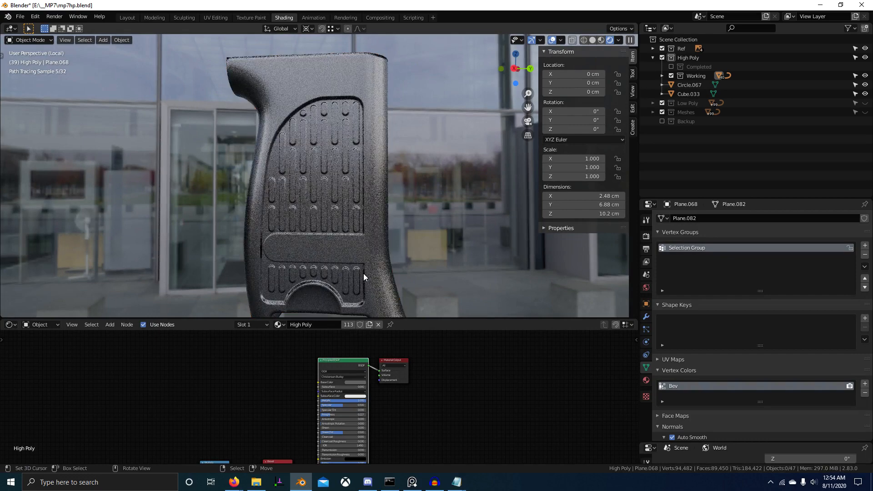
pyautogui.moveTo(405, 260)
pyautogui.mouseDown(button='middle')
pyautogui.moveTo(252, 267)
pyautogui.moveTo(78, 257)
pyautogui.moveTo(167, 247)
pyautogui.mouseUp(button='middle')
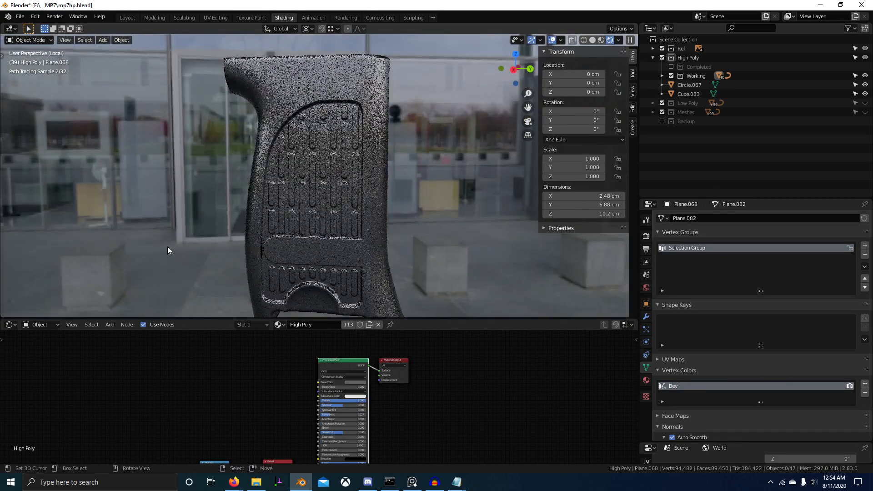
pyautogui.hotkey('ctrl', 'Tab')
pyautogui.press('Escape')
pyautogui.hotkey('ctrl', 'Tab')
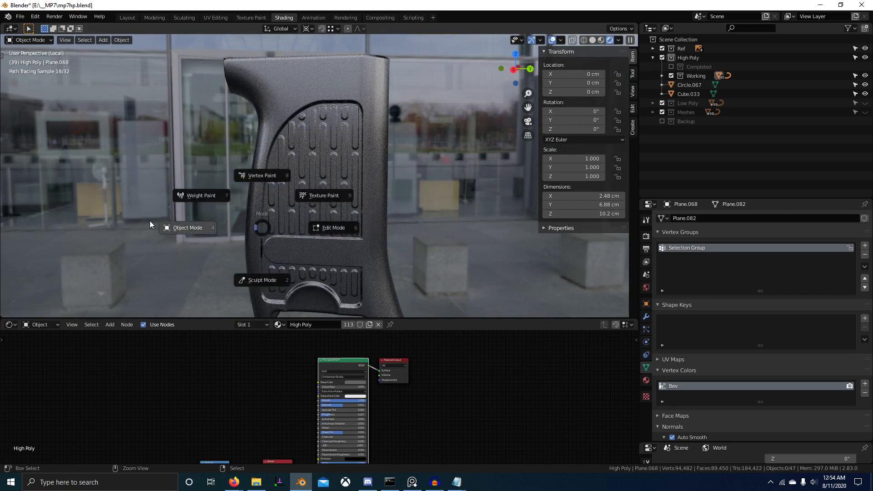
pyautogui.click(149, 220)
# Leave local view to show the whole gun and switch the viewport back to Solid shading.
pyautogui.scroll(-1, 261, 241)
pyautogui.moveTo(261, 242); pyautogui.dragTo(283, 239, button='middle')
pyautogui.press('KP_Divide')
pyautogui.scroll(-3, 283, 239)
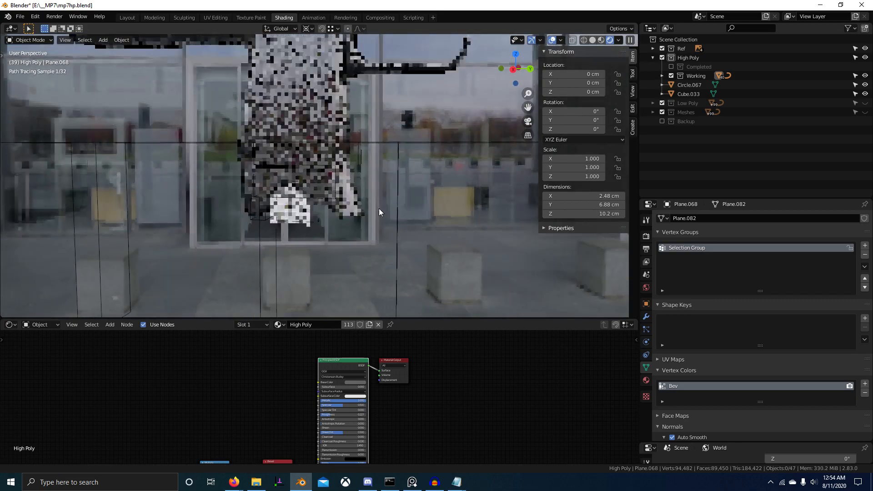
pyautogui.scroll(3, 378, 208)
pyautogui.moveTo(378, 208); pyautogui.dragTo(367, 30, button='middle')
pyautogui.scroll(3, 363, 214)
pyautogui.click(341, 244)
pyautogui.scroll(-3, 340, 241)
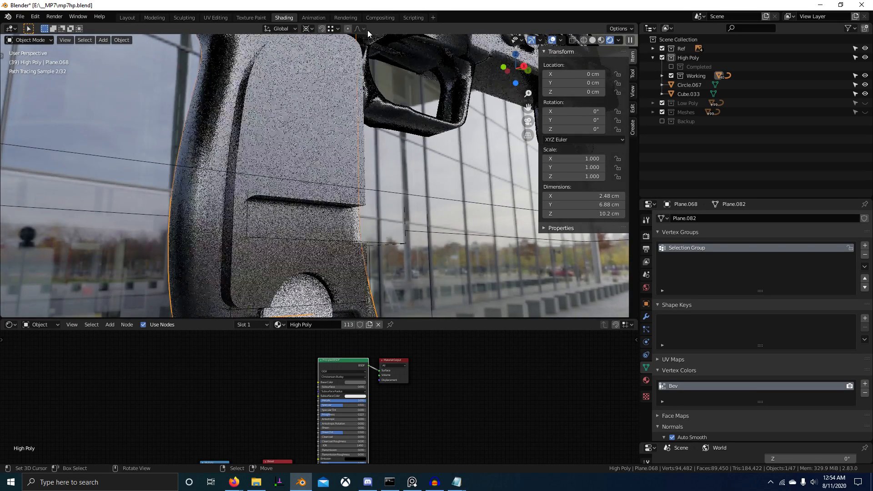
pyautogui.click(592, 40)
pyautogui.scroll(-1, 387, 99)
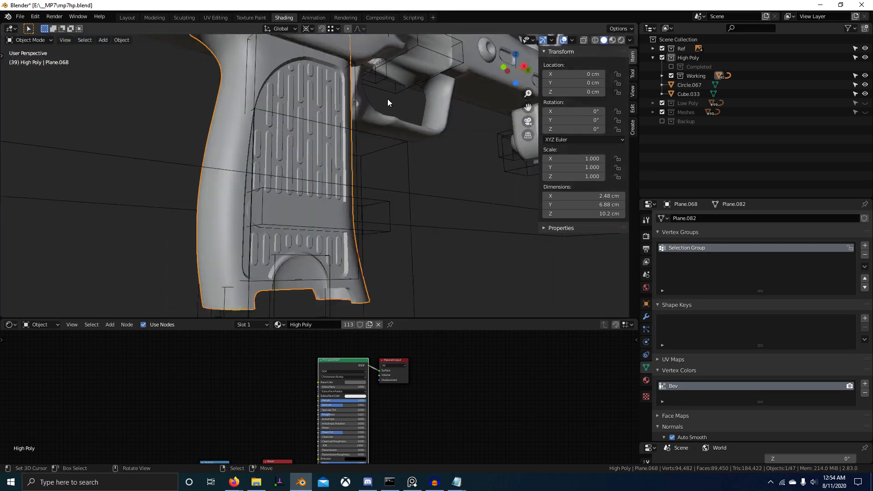
# Shift all the geometry of the round pin at the trigger guard's rear along the X axis in Edit Mode.
pyautogui.moveTo(387, 99)
pyautogui.mouseDown(button='middle')
pyautogui.moveTo(407, 149)
pyautogui.moveTo(403, 214)
pyautogui.moveTo(313, 195)
pyautogui.mouseUp(button='middle')
pyautogui.rightClick(357, 158)
pyautogui.scroll(4, 315, 194)
pyautogui.rightClick(364, 208)
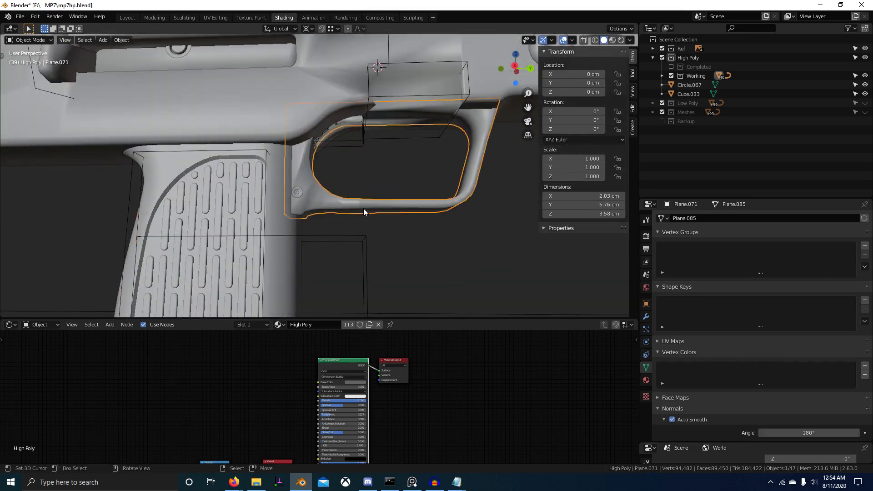
pyautogui.moveTo(363, 209); pyautogui.dragTo(351, 217, button='middle')
pyautogui.scroll(4, 316, 182)
pyautogui.rightClick(309, 184)
pyautogui.moveTo(310, 184); pyautogui.dragTo(399, 192, button='middle')
pyautogui.scroll(8, 317, 187)
pyautogui.press('Tab')
pyautogui.press('a')
pyautogui.press('g')
pyautogui.press('x')
pyautogui.click(357, 199)
pyautogui.press('Tab')
# Move the pin to the Completed collection inside High Poly.
pyautogui.press('m')
pyautogui.moveTo(390, 151)
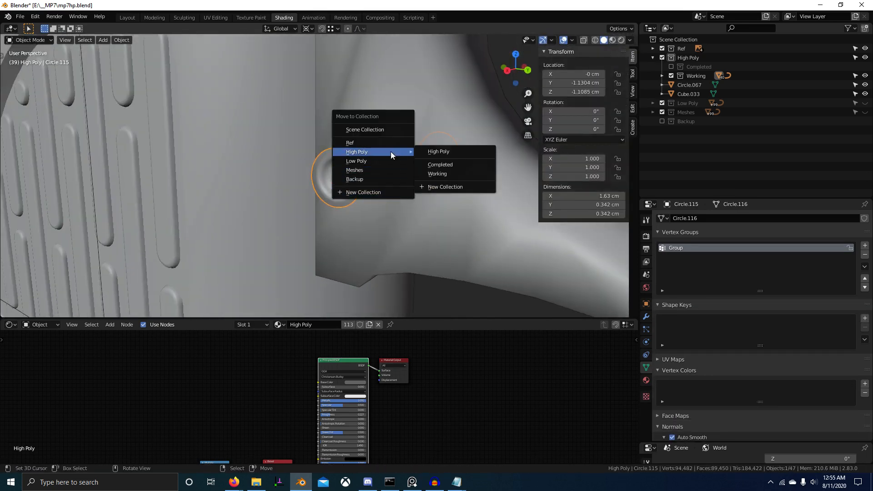
pyautogui.click(452, 161)
# Select the trigger guard's sharp edges in Edit Mode and give them an edge crease of 1.
pyautogui.scroll(-3, 451, 162)
pyautogui.rightClick(383, 166)
pyautogui.press('Tab')
pyautogui.scroll(-2, 438, 183)
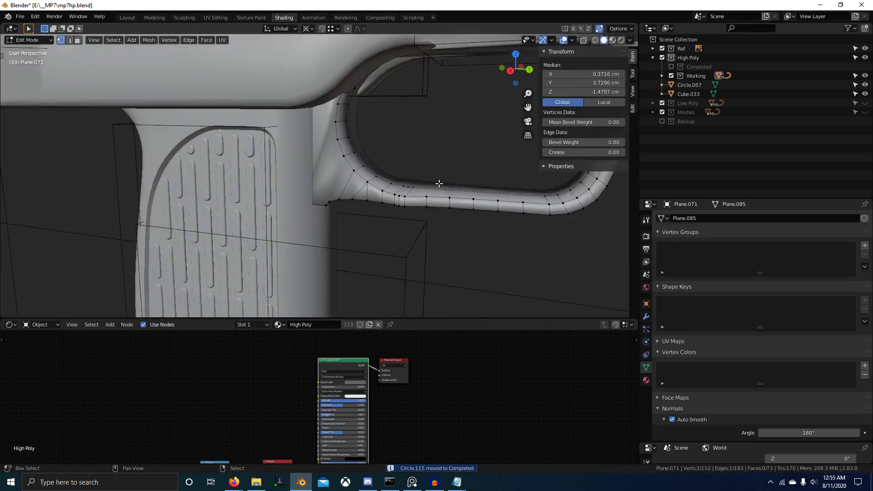
pyautogui.keyDown('shift'); pyautogui.moveTo(438, 183); pyautogui.dragTo(284, 197, button='middle'); pyautogui.keyUp('shift')
pyautogui.press('2')
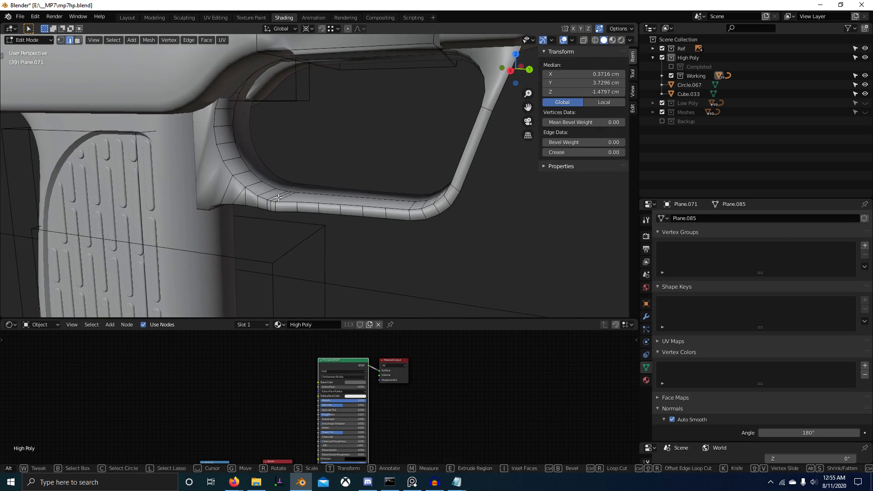
pyautogui.moveTo(286, 198); pyautogui.dragTo(321, 201, button='middle')
pyautogui.press('q')
pyautogui.click(321, 201)
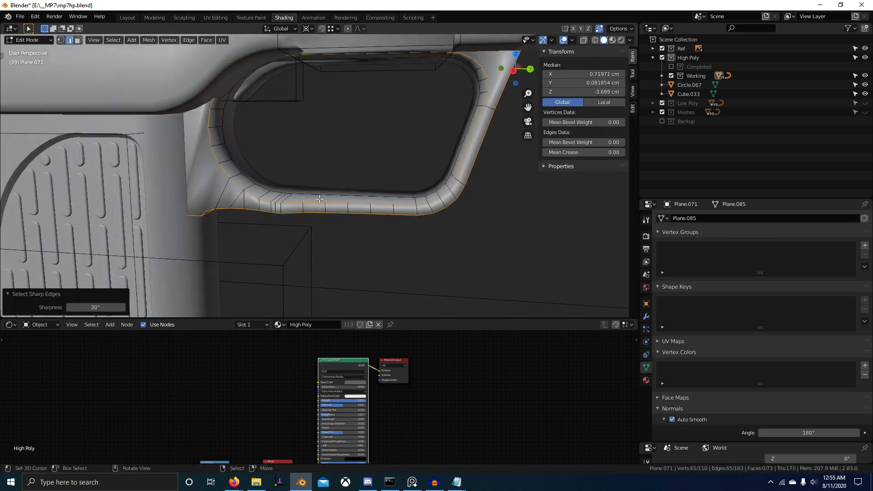
pyautogui.hotkey('shift', 'e')
pyautogui.press('1')
pyautogui.press('Return')
# Add a level 2 Subdivision modifier to the trigger guard and place it above the Boolean cut in the stack.
pyautogui.moveTo(320, 241); pyautogui.dragTo(297, 206, button='middle')
pyautogui.press('Tab')
pyautogui.hotkey('ctrl', '2')
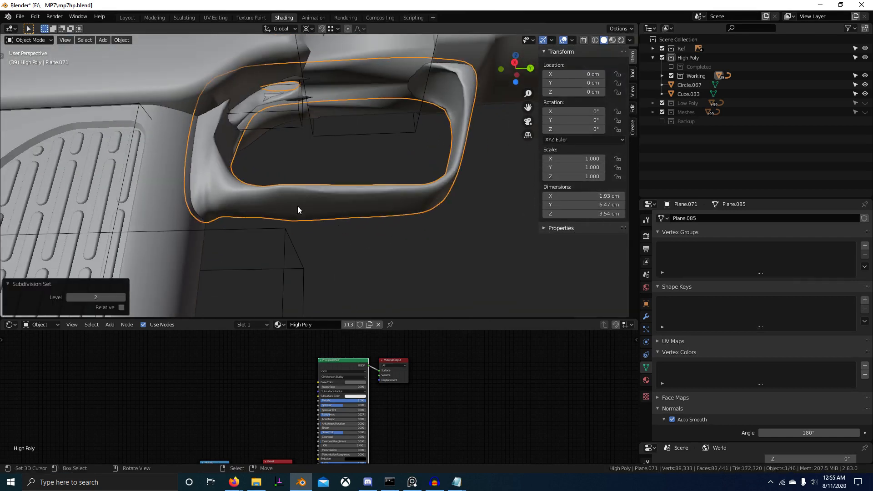
pyautogui.click(645, 317)
pyautogui.click(665, 251)
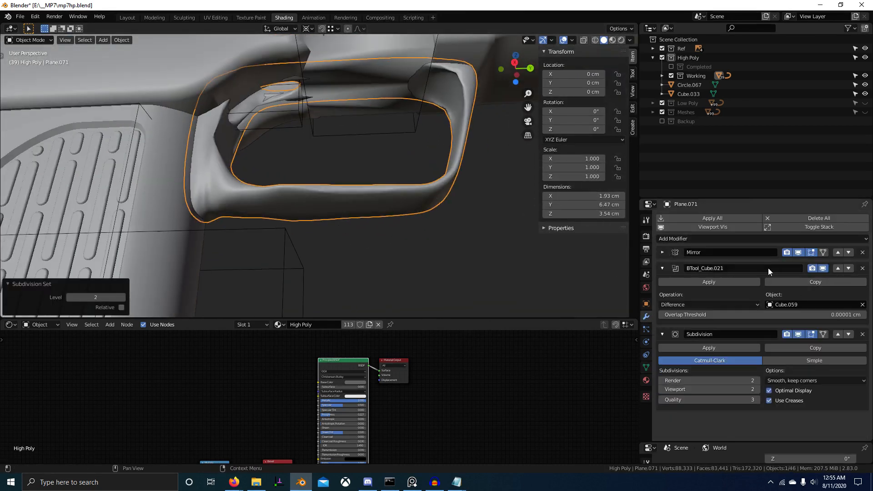
pyautogui.click(849, 268)
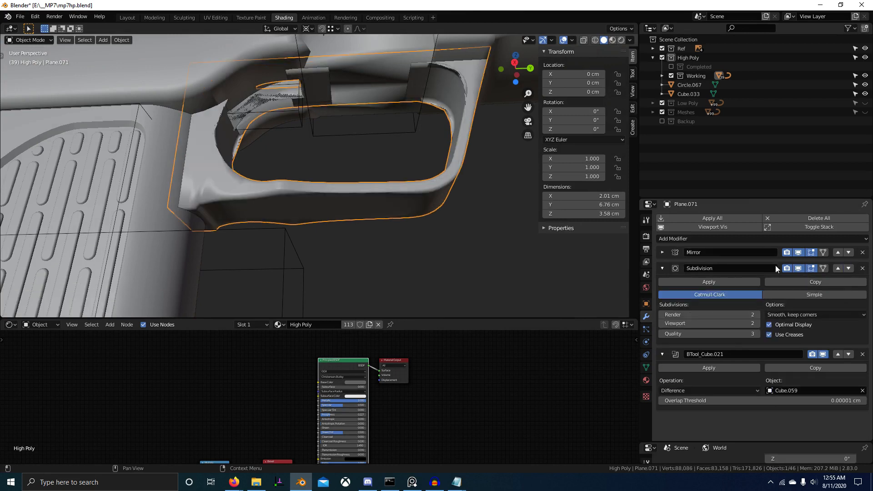
# Add a Triangulate modifier to the trigger guard between Mirror and Subdivision, and raise its Minimum Vertices.
pyautogui.click(713, 237)
pyautogui.click(691, 389)
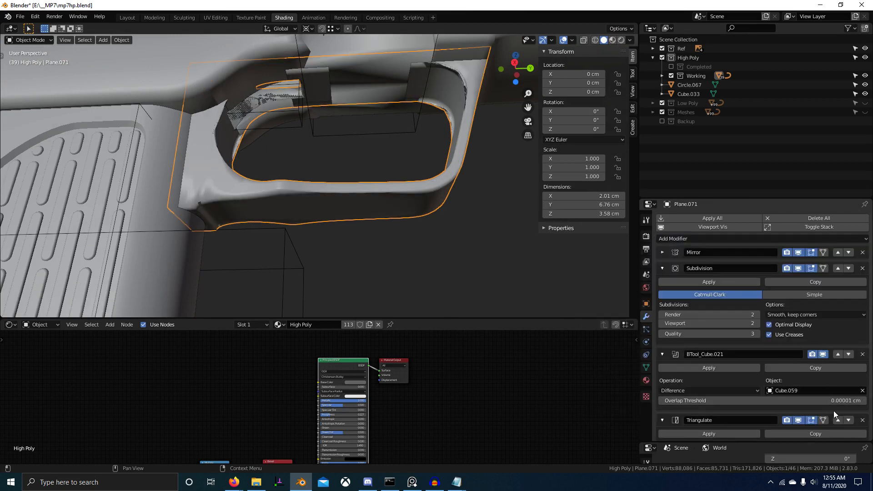
pyautogui.click(838, 419)
pyautogui.click(837, 354)
pyautogui.click(863, 325)
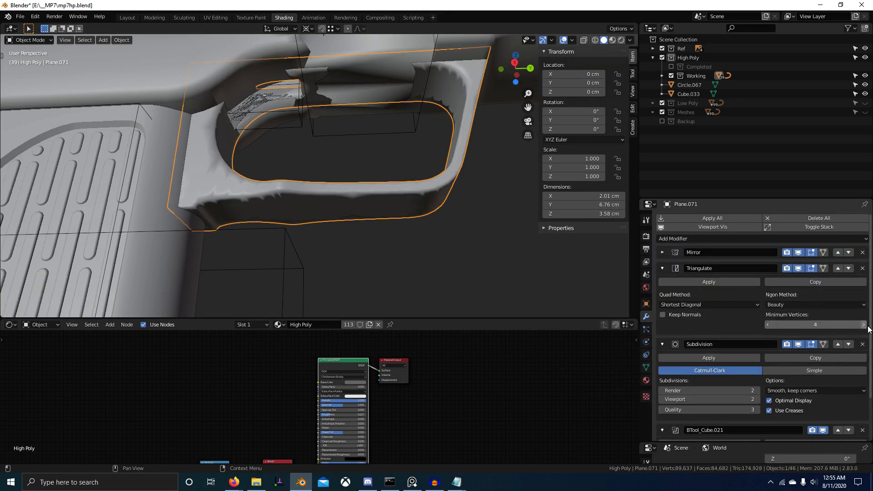
pyautogui.click(662, 268)
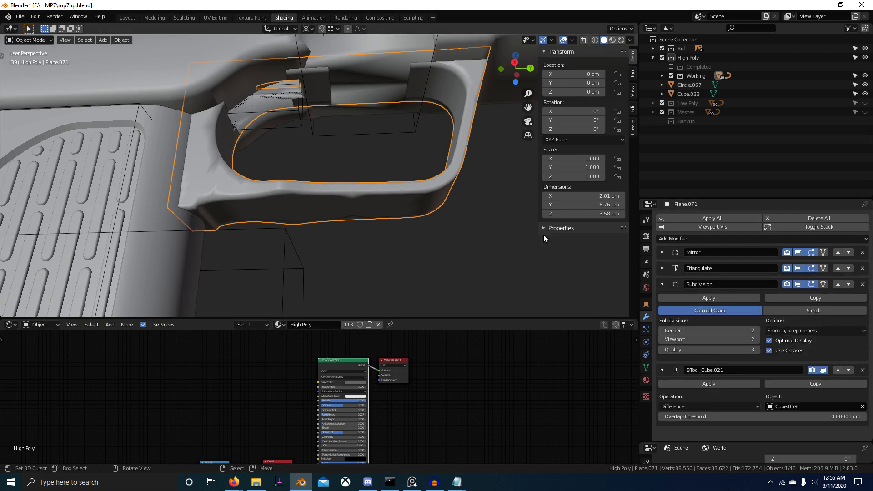
# Isolate the trigger guard in local view and examine its smoothed surfaces and the boolean cut.
pyautogui.moveTo(409, 227); pyautogui.dragTo(381, 208, button='middle')
pyautogui.press('KP_Divide')
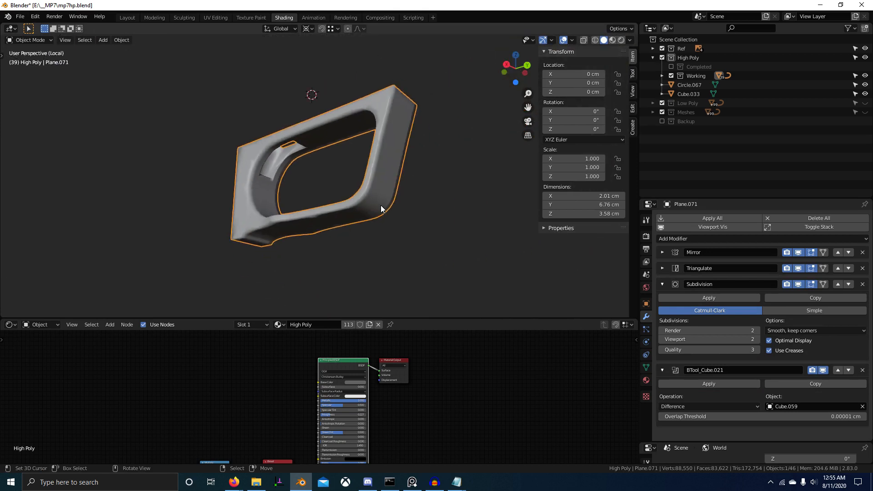
pyautogui.scroll(5, 375, 204)
pyautogui.moveTo(374, 203); pyautogui.dragTo(413, 180, button='middle')
pyautogui.moveTo(361, 187); pyautogui.dragTo(359, 213, button='middle')
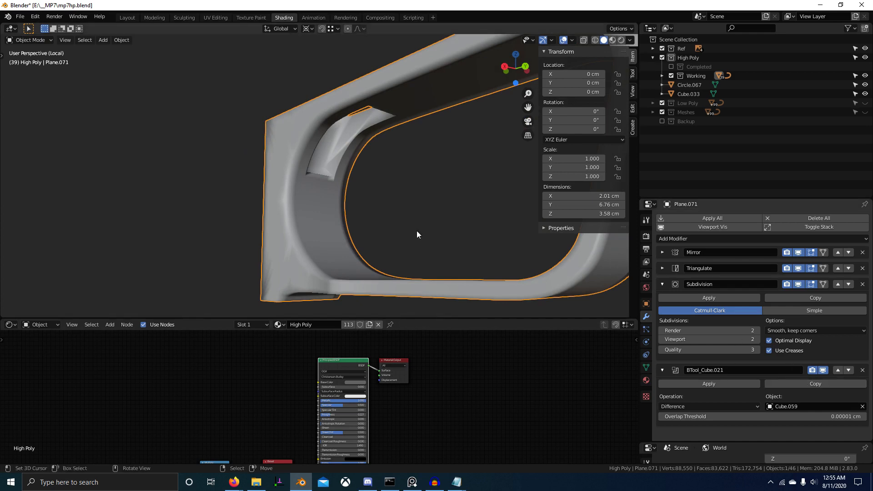
pyautogui.press('KP_Divide')
# Open the trigger guard's boolean cutter in Edit Mode, select its sharp edges and switch the viewport to wireframe.
pyautogui.click(371, 173)
pyautogui.press('Tab')
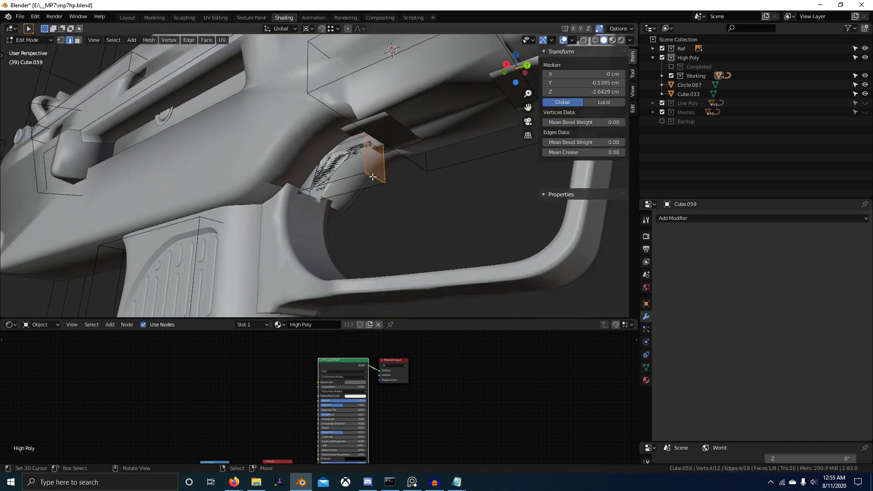
pyautogui.press('q')
pyautogui.click(372, 180)
pyautogui.hotkey('shift', 'e')
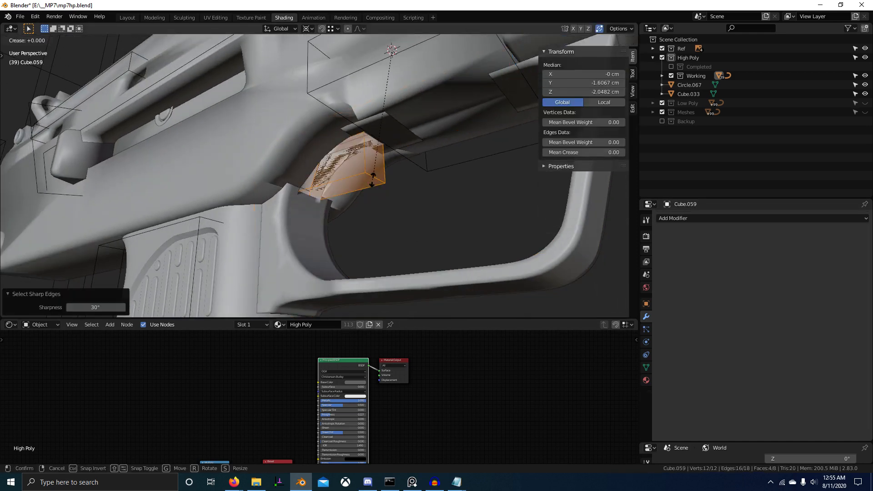
pyautogui.rightClick(372, 180)
pyautogui.moveTo(372, 180)
pyautogui.mouseDown(button='middle')
pyautogui.moveTo(306, 176)
pyautogui.moveTo(311, 196)
pyautogui.mouseUp(button='middle')
pyautogui.press('z')
pyautogui.click(216, 174)
pyautogui.scroll(2, 311, 196)
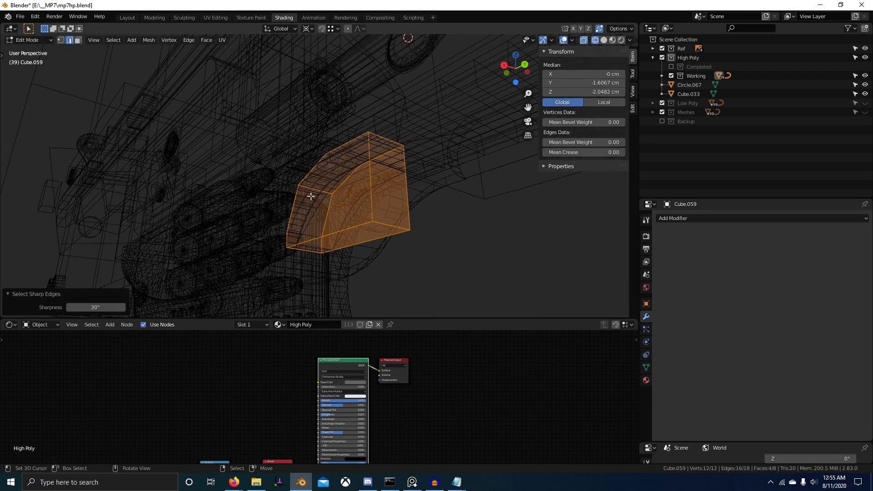
# Reselect the cutter's sharp edges and give them an edge crease of 1.
pyautogui.hotkey('alt', 'a')
pyautogui.press('q')
pyautogui.click(375, 206)
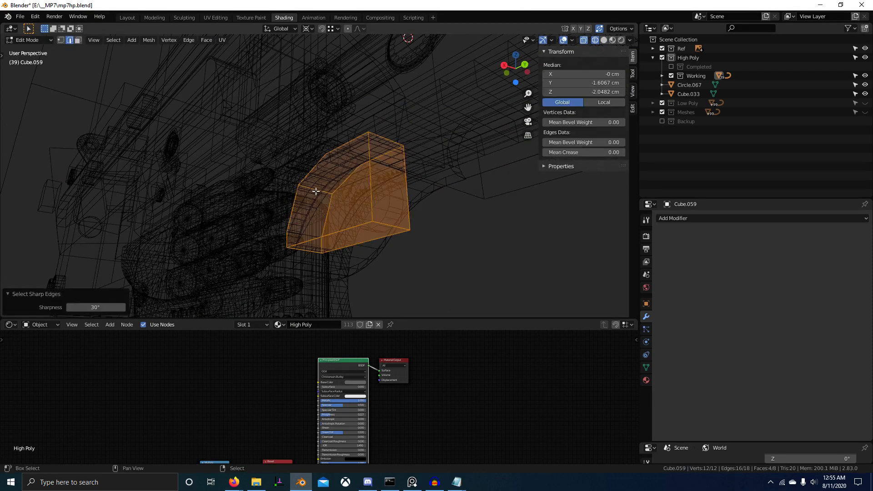
pyautogui.moveTo(361, 181); pyautogui.dragTo(390, 181, button='middle')
pyautogui.moveTo(288, 166)
pyautogui.mouseDown(button='middle')
pyautogui.moveTo(341, 189)
pyautogui.moveTo(376, 236)
pyautogui.moveTo(405, 234)
pyautogui.moveTo(457, 251)
pyautogui.moveTo(403, 219)
pyautogui.moveTo(335, 275)
pyautogui.moveTo(312, 247)
pyautogui.mouseUp(button='middle')
pyautogui.hotkey('shift', 'e')
pyautogui.press('1')
pyautogui.press('Return')
# Apply level 2 subdivision to the cutter in Object Mode, return to Solid shading and select the trigger guard.
pyautogui.press('Tab')
pyautogui.hotkey('ctrl', '2')
pyautogui.hotkey('shift', 'z')
pyautogui.click(309, 247)
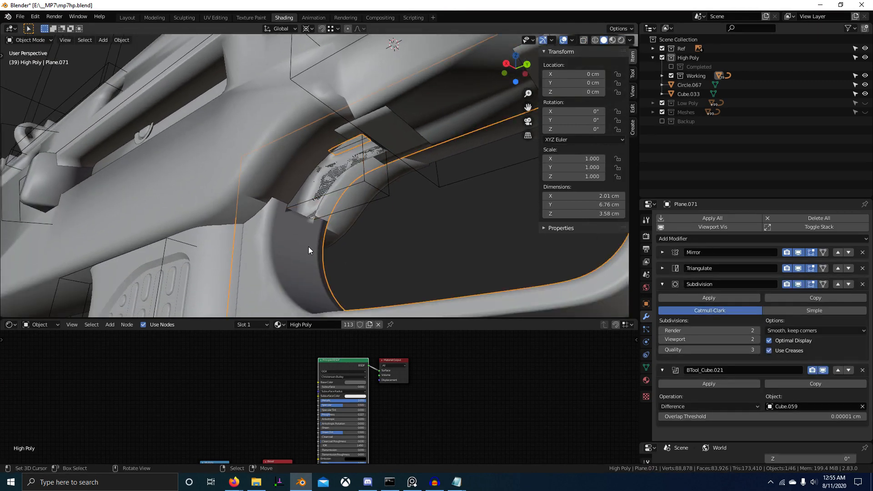
# Isolate the trigger guard in local view and apply all of its modifiers.
pyautogui.press('KP_Divide')
pyautogui.moveTo(305, 196); pyautogui.dragTo(360, 224, button='middle')
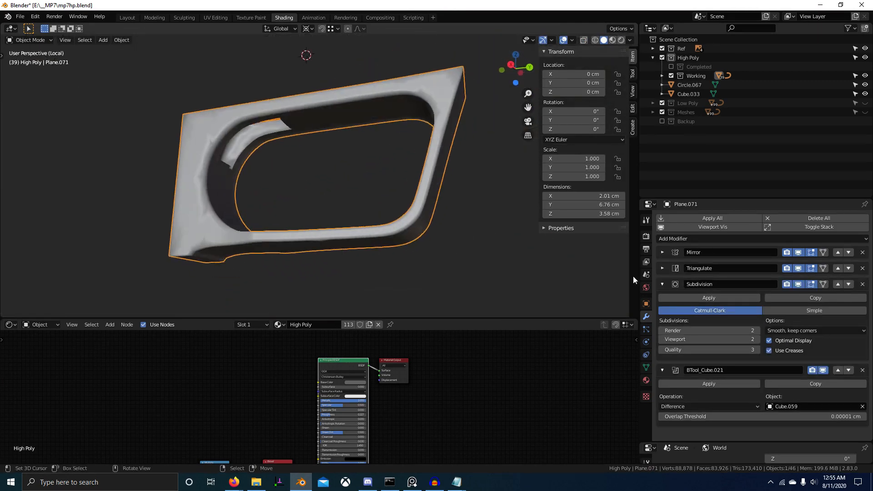
pyautogui.click(664, 283)
pyautogui.moveTo(523, 259); pyautogui.dragTo(456, 208, button='middle')
pyautogui.rightClick(457, 209)
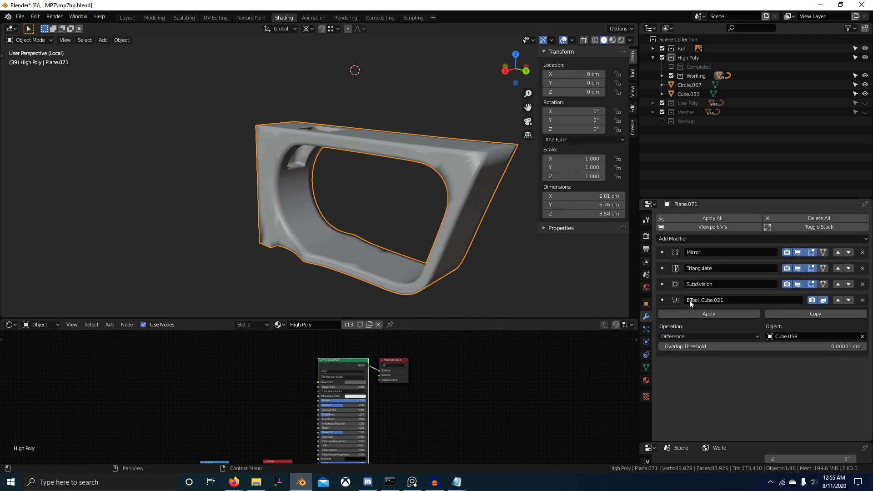
pyautogui.click(715, 219)
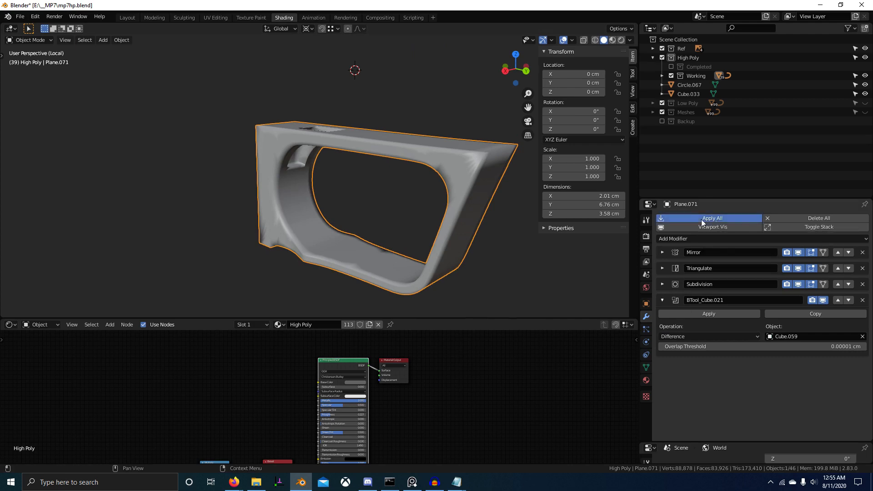
# Select the trigger guard's sharp edges in Edit Mode, mark them sharp and return to Object Mode.
pyautogui.press('Tab')
pyautogui.hotkey('alt', 'a')
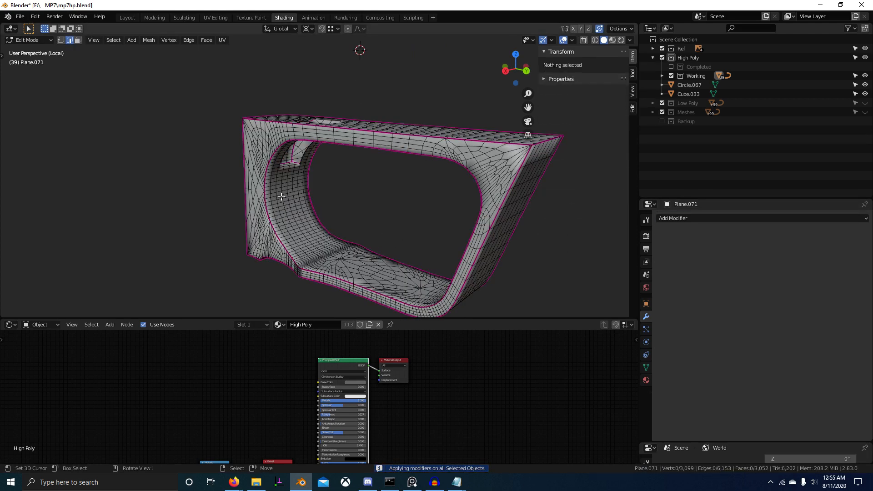
pyautogui.press('q')
pyautogui.click(294, 201)
pyautogui.hotkey('ctrl', 'e')
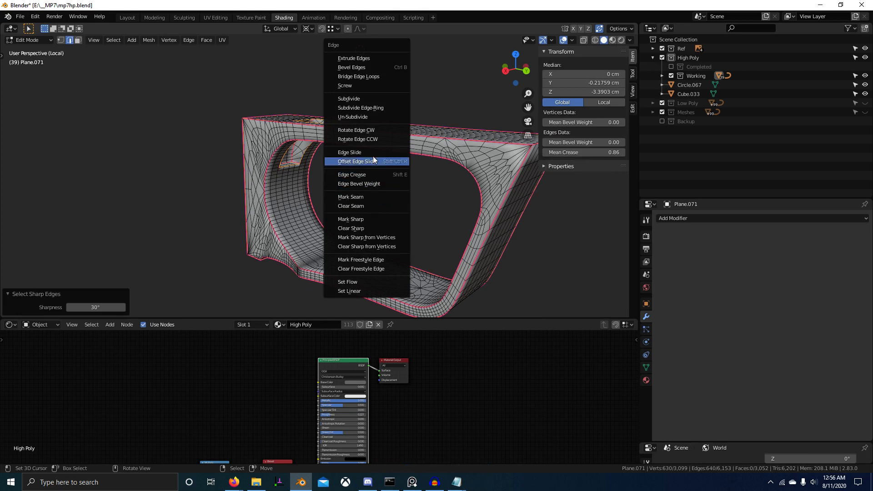
pyautogui.click(377, 219)
pyautogui.press('Tab')
# Put the trigger guard in Vertex Paint mode with Rendered shading and rename its vertex color layer to Bev.
pyautogui.hotkey('ctrl', 'Tab')
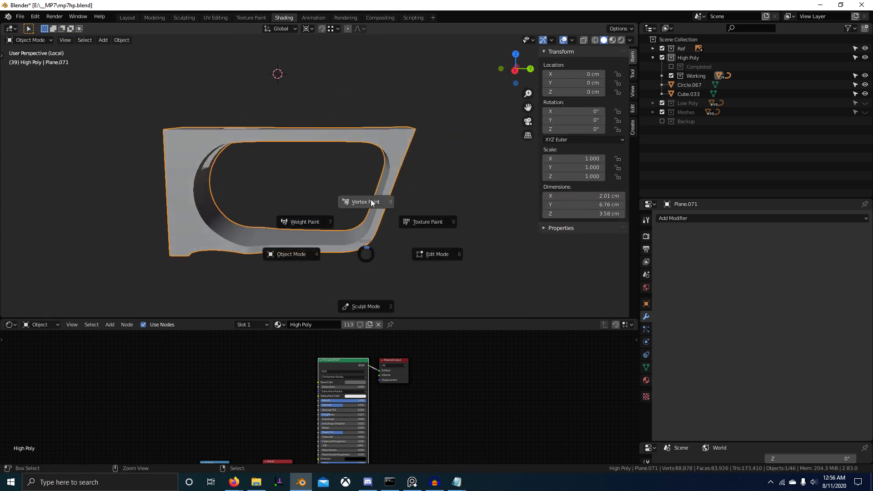
pyautogui.click(371, 197)
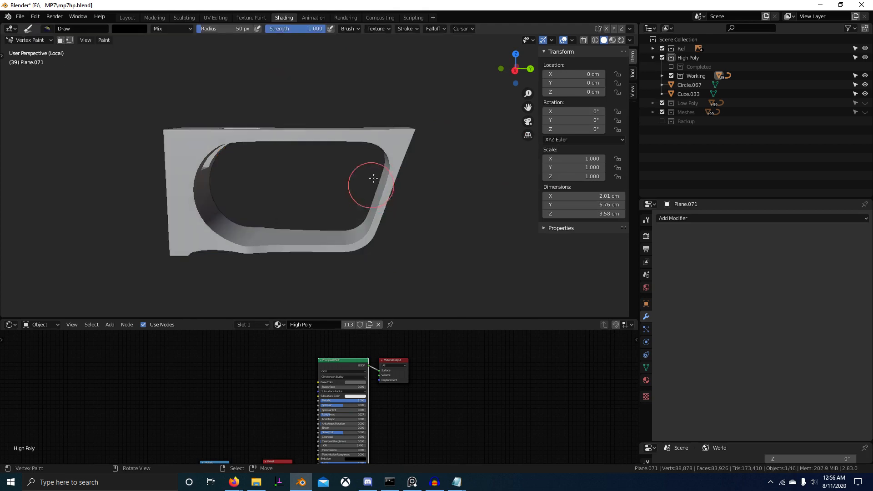
pyautogui.click(621, 40)
pyautogui.click(646, 368)
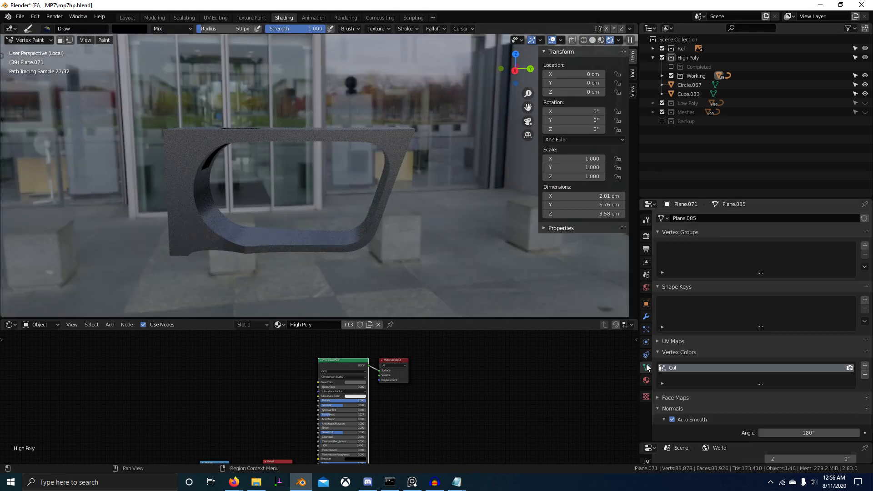
pyautogui.doubleClick(682, 367)
pyautogui.write('Bev')
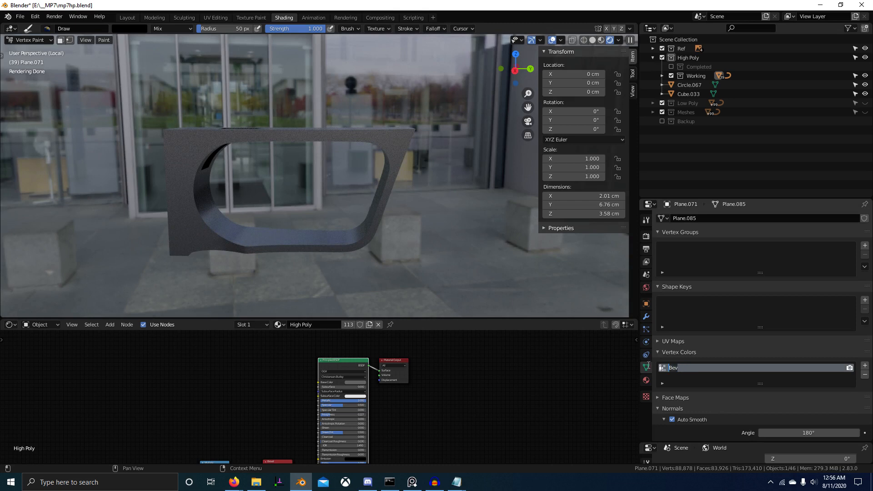
# Set the brush color's R, G and B to 0.25 and fill the whole trigger guard's vertex colors with it.
pyautogui.moveTo(431, 255)
pyautogui.keyDown('shift'); pyautogui.mouseDown(button='middle')
pyautogui.moveTo(500, 257)
pyautogui.moveTo(471, 255)
pyautogui.mouseUp(button='middle'); pyautogui.keyUp('shift')
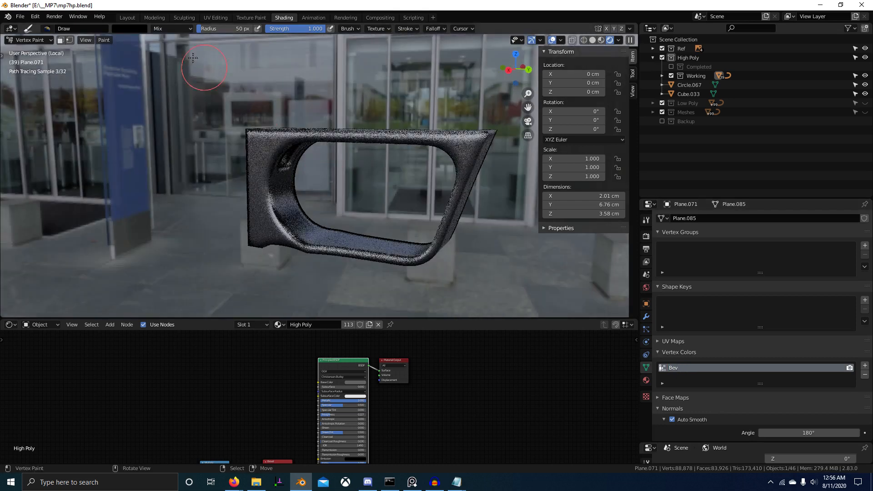
pyautogui.click(132, 28)
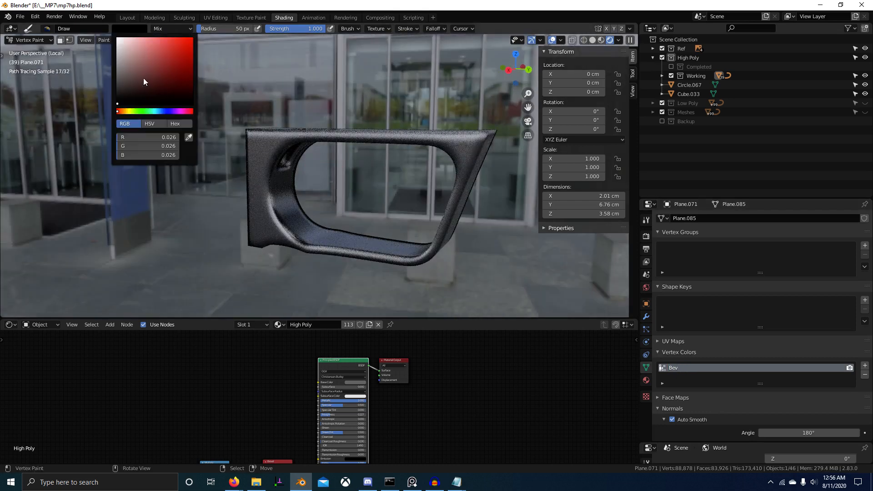
pyautogui.click(140, 138)
pyautogui.write('.2')
pyautogui.press('Return')
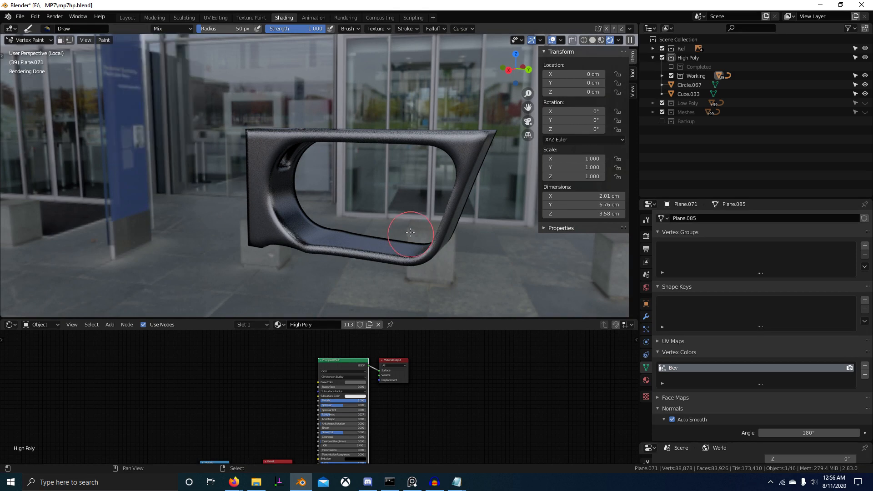
pyautogui.hotkey('shift', 'k')
# Open the vertex paint brush's color for editing.
pyautogui.click(139, 29)
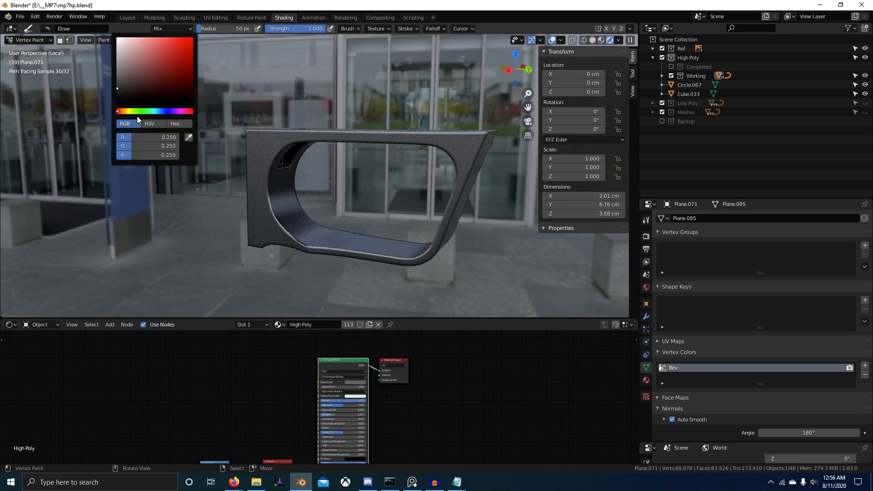
# Try filling the trigger guard's vertex colours with a 0.5 grey.
pyautogui.write('.5')
pyautogui.press('Return')
pyautogui.hotkey('shift', 'k')
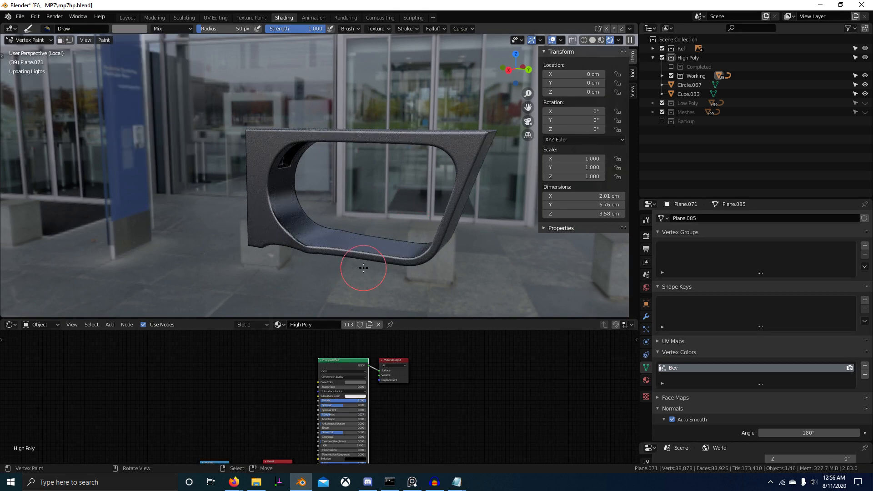
pyautogui.moveTo(317, 269)
pyautogui.mouseDown(button='middle')
pyautogui.moveTo(381, 234)
pyautogui.moveTo(387, 205)
pyautogui.mouseUp(button='middle')
pyautogui.scroll(3, 387, 205)
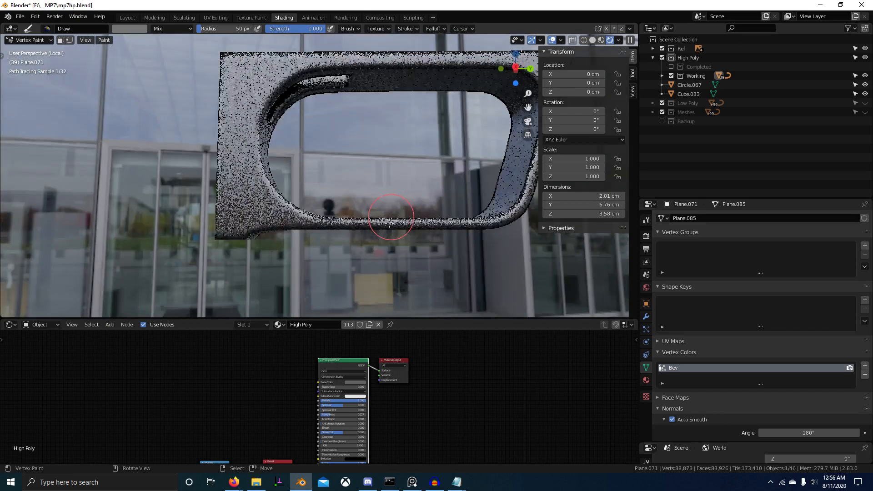
# Fill the trigger guard's vertex colours with a 0.1 grey and return to Object Mode.
pyautogui.click(140, 30)
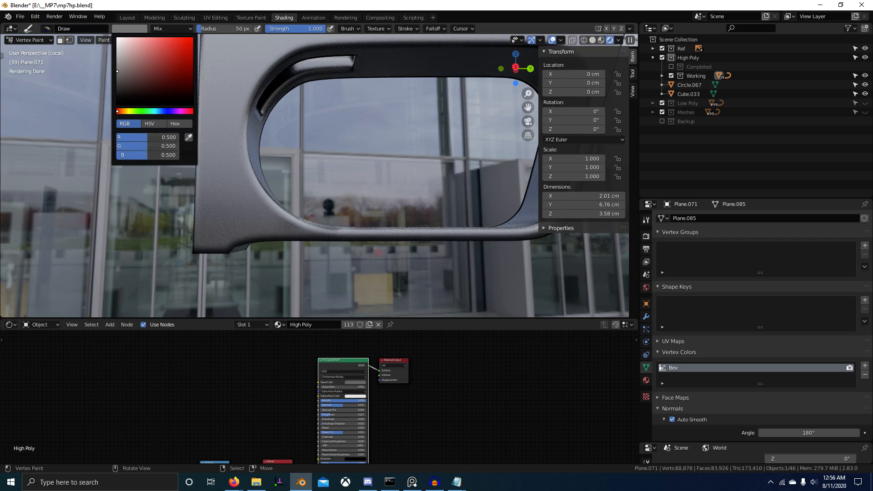
pyautogui.write('.1')
pyautogui.press('Return')
pyautogui.hotkey('shift', 'k')
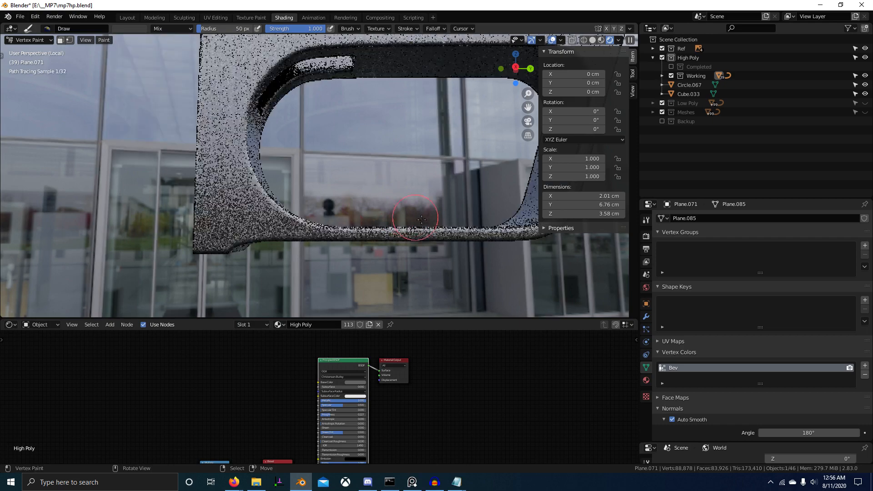
pyautogui.scroll(-5, 427, 219)
pyautogui.moveTo(350, 253)
pyautogui.mouseDown(button='middle')
pyautogui.moveTo(411, 296)
pyautogui.moveTo(444, 287)
pyautogui.mouseUp(button='middle')
pyautogui.scroll(4, 411, 296)
pyautogui.hotkey('ctrl', 'Tab')
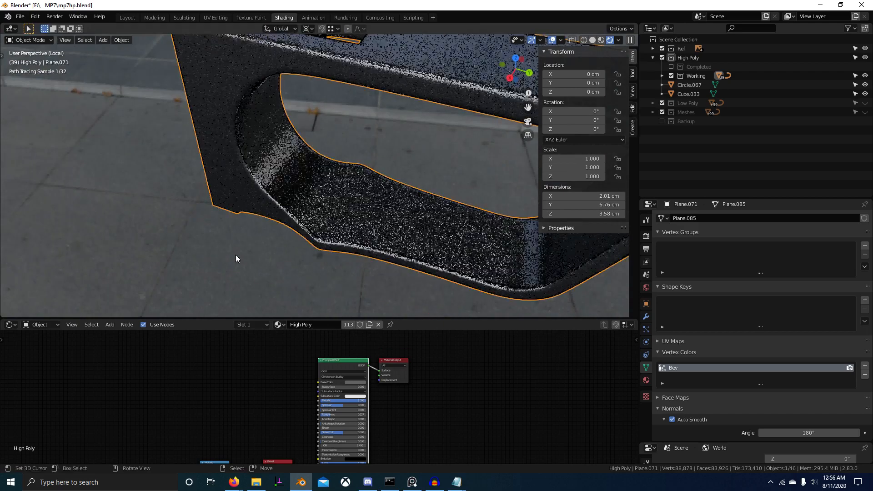
# Exit local view to bring back the whole gun and switch the viewport to solid shading.
pyautogui.moveTo(235, 255)
pyautogui.mouseDown(button='middle')
pyautogui.moveTo(323, 242)
pyautogui.moveTo(278, 187)
pyautogui.moveTo(258, 139)
pyautogui.moveTo(269, 82)
pyautogui.moveTo(279, 82)
pyautogui.moveTo(332, 167)
pyautogui.moveTo(335, 274)
pyautogui.moveTo(383, 230)
pyautogui.moveTo(299, 184)
pyautogui.moveTo(309, 185)
pyautogui.mouseUp(button='middle')
pyautogui.press('KP_Divide')
pyautogui.scroll(-3, 311, 184)
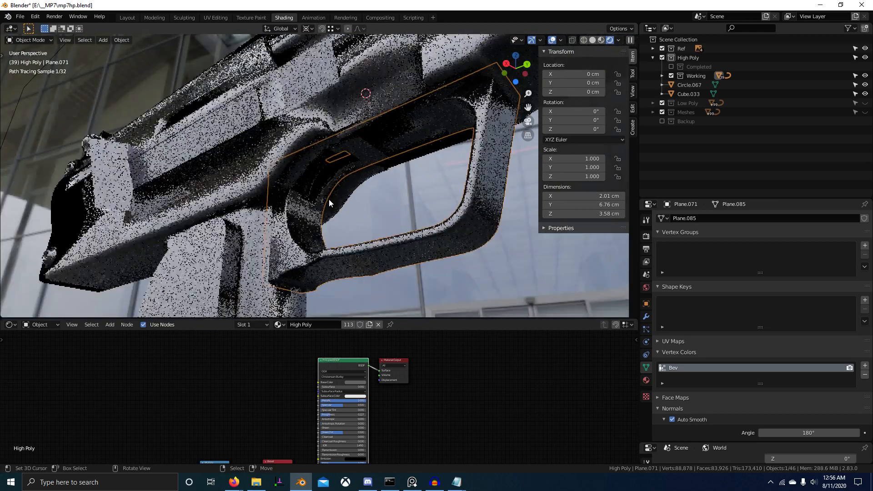
pyautogui.press('z')
pyautogui.click(456, 186)
pyautogui.moveTo(456, 187)
pyautogui.mouseDown(button='middle')
pyautogui.moveTo(402, 130)
pyautogui.moveTo(427, 108)
pyautogui.moveTo(364, 169)
pyautogui.moveTo(375, 232)
pyautogui.moveTo(315, 249)
pyautogui.mouseUp(button='middle')
# Open the trigger guard's mesh in Edit Mode, in a right-side wireframe view with vertex selection and nothing selected.
pyautogui.rightClick(403, 131)
pyautogui.scroll(2, 403, 130)
pyautogui.click(397, 187)
pyautogui.press('Tab')
pyautogui.scroll(2, 396, 188)
pyautogui.press('KP_3')
pyautogui.press('z')
pyautogui.click(200, 214)
pyautogui.press('1')
pyautogui.hotkey('alt', 'a')
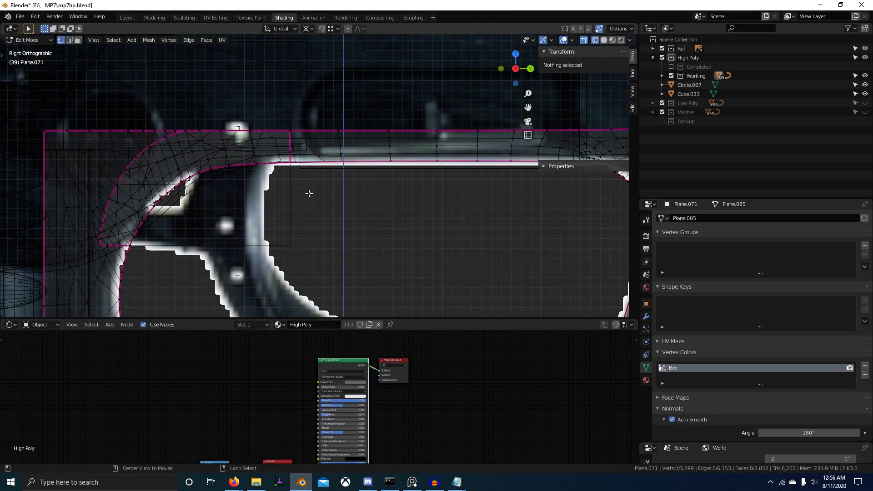
# Examine the trigger guard's upper bar near the trigger opening in solid shading by temporarily clipping the view to it.
pyautogui.press('b')
pyautogui.moveTo(271, 114)
pyautogui.mouseDown()
pyautogui.moveTo(410, 165)
pyautogui.moveTo(500, 161)
pyautogui.moveTo(377, 159)
pyautogui.moveTo(370, 170)
pyautogui.mouseUp()
pyautogui.scroll(1, 348, 176)
pyautogui.press('a')
pyautogui.scroll(-2, 325, 176)
pyautogui.press('z')
pyautogui.click(355, 183)
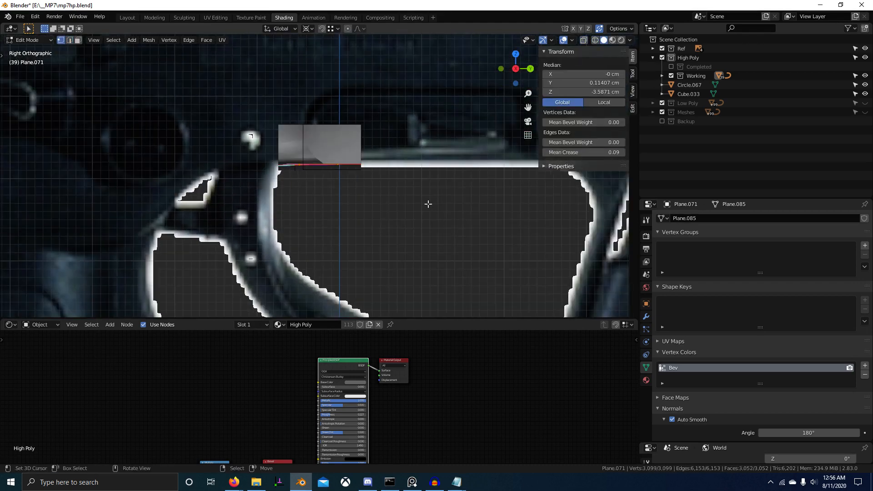
pyautogui.hotkey('alt', 'b')
pyautogui.moveTo(283, 148); pyautogui.dragTo(296, 205, button='middle')
pyautogui.press('3')
pyautogui.press('Tab')
pyautogui.rightClick(295, 193)
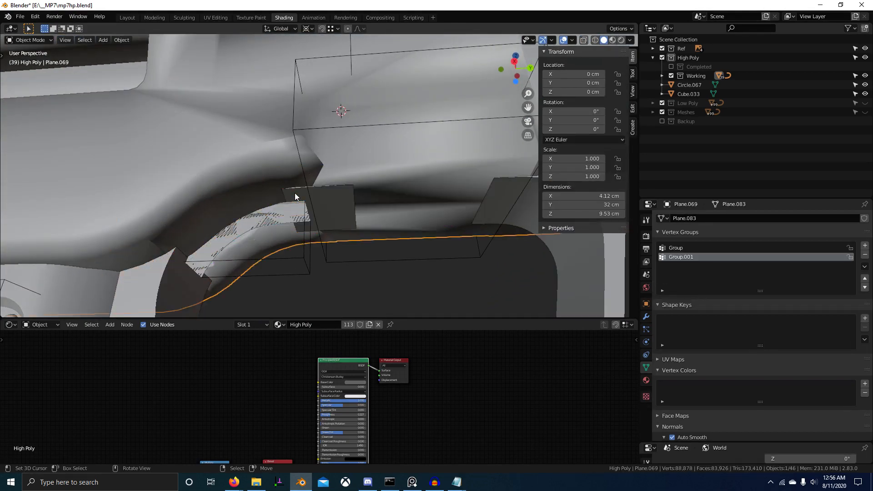
pyautogui.press('Tab')
pyautogui.press('Tab')
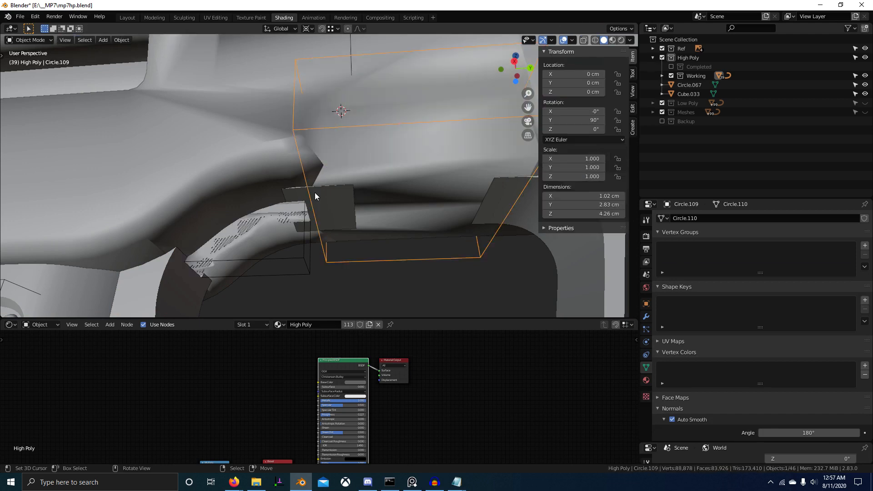
# Edit the trigger guard again and select the vertical column of vertices in its upper bar beside the trigger cutout.
pyautogui.rightClick(317, 192)
pyautogui.press('Tab')
pyautogui.press('KP_3')
pyautogui.hotkey('shift', 'z')
pyautogui.press('1')
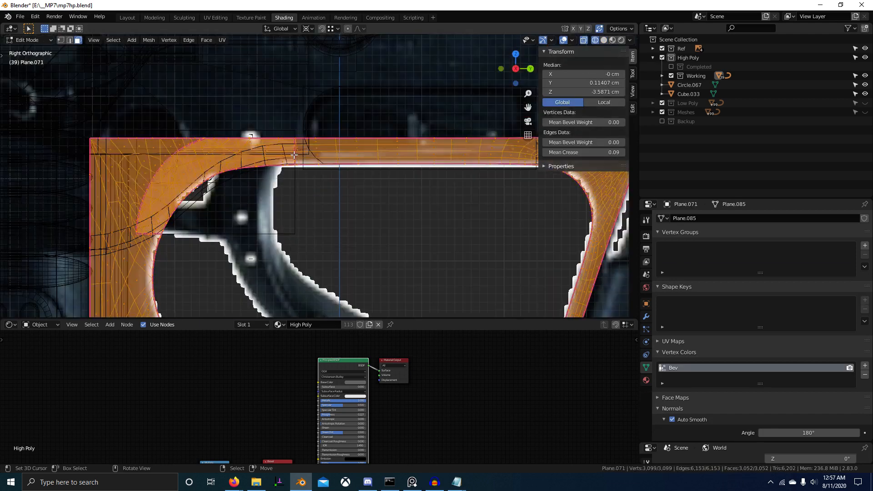
pyautogui.hotkey('alt', 'a')
pyautogui.press('b')
pyautogui.moveTo(291, 128); pyautogui.dragTo(295, 181)
pyautogui.hotkey('shift', 'h')
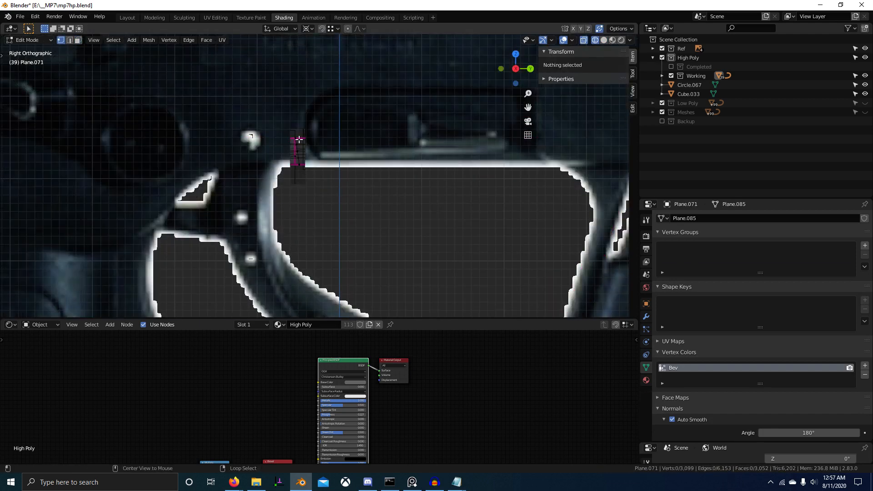
pyautogui.hotkey('alt', 'h')
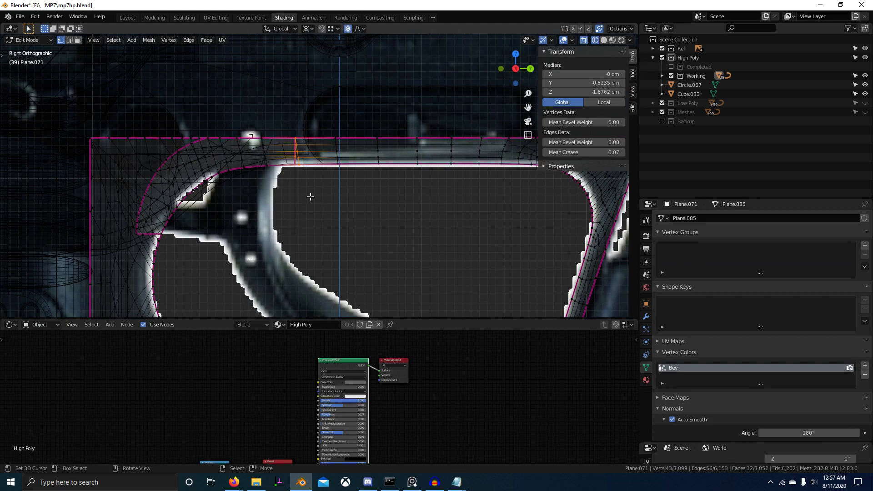
# Try to shift the selected vertex column along the Y axis with proportional editing.
pyautogui.press('g')
pyautogui.press('y')
pyautogui.rightClick(324, 190)
pyautogui.press('g')
pyautogui.press('y')
pyautogui.rightClick(340, 179)
# Extend the selection to the adjoining section of the upper bar and try to raise it along Z with proportional editing.
pyautogui.moveTo(326, 132); pyautogui.dragTo(347, 181)
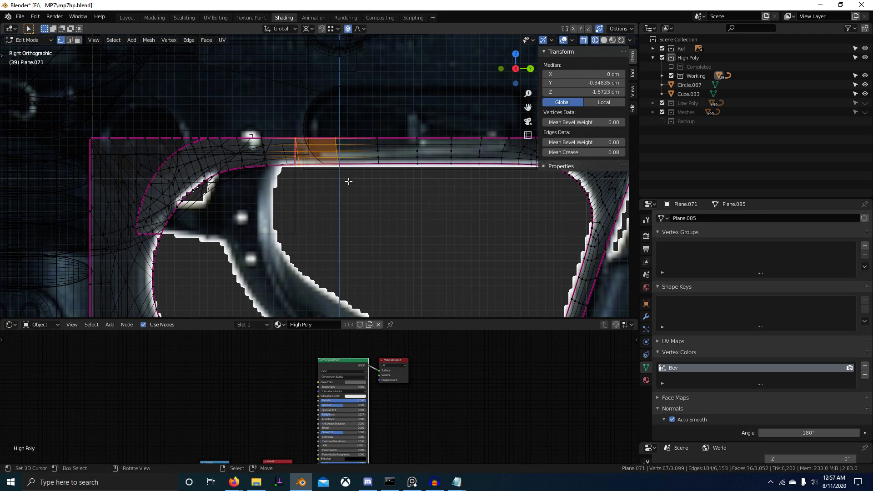
pyautogui.press('g')
pyautogui.press('z')
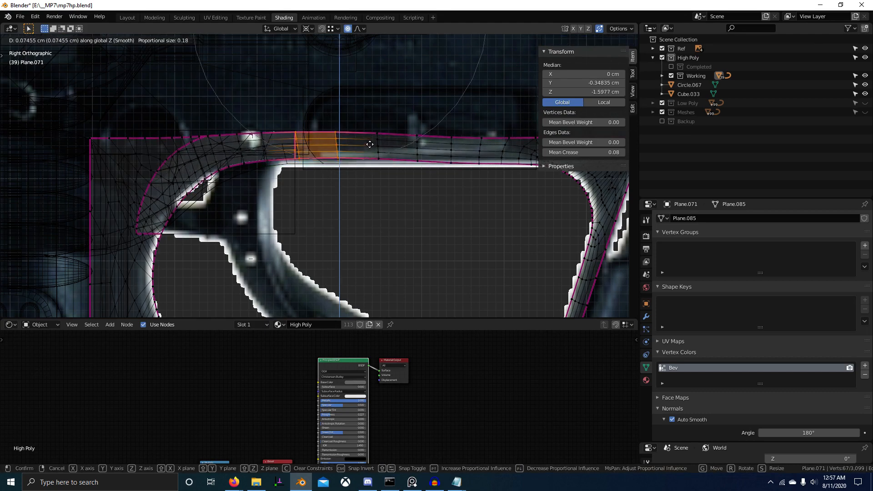
pyautogui.rightClick(370, 143)
pyautogui.hotkey('shift', 'z')
pyautogui.moveTo(435, 180); pyautogui.dragTo(415, 142, button='middle')
pyautogui.press('g')
pyautogui.press('z')
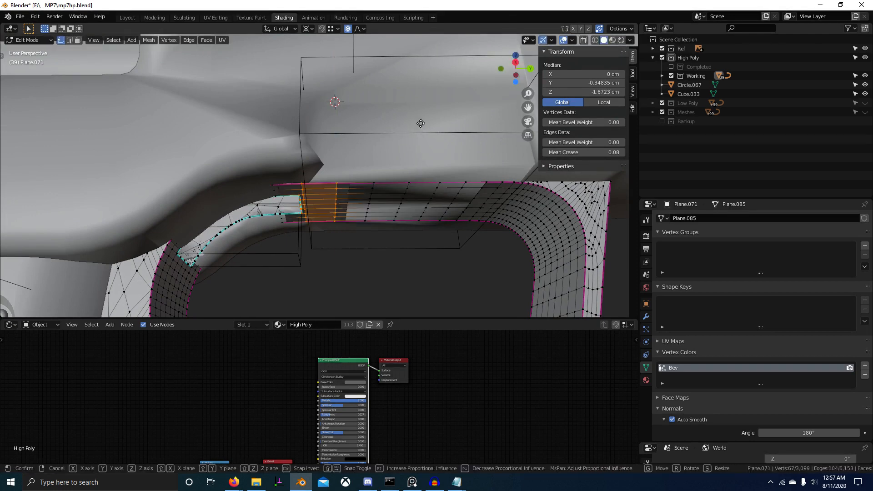
pyautogui.click(426, 91)
pyautogui.press('Tab')
# Select the round pins on the sides of the receiver and apply their Mirror modifier.
pyautogui.moveTo(410, 171); pyautogui.dragTo(314, 293, button='middle')
pyautogui.scroll(-5, 314, 293)
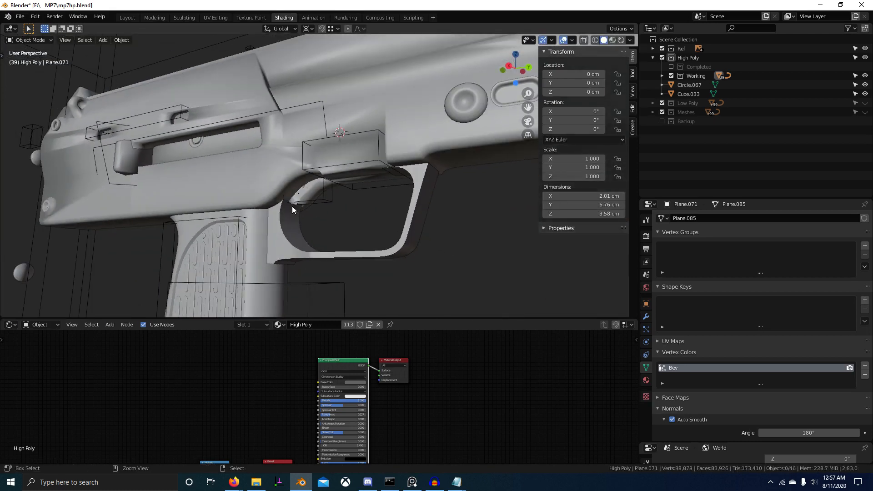
pyautogui.keyDown('shift'); pyautogui.moveTo(432, 232); pyautogui.dragTo(347, 285, button='middle'); pyautogui.keyUp('shift')
pyautogui.click(354, 173)
pyautogui.scroll(-1, 335, 253)
pyautogui.keyDown('shift'); pyautogui.moveTo(380, 244); pyautogui.dragTo(323, 284, button='middle'); pyautogui.keyUp('shift')
pyautogui.scroll(-4, 334, 254)
pyautogui.scroll(5, 323, 267)
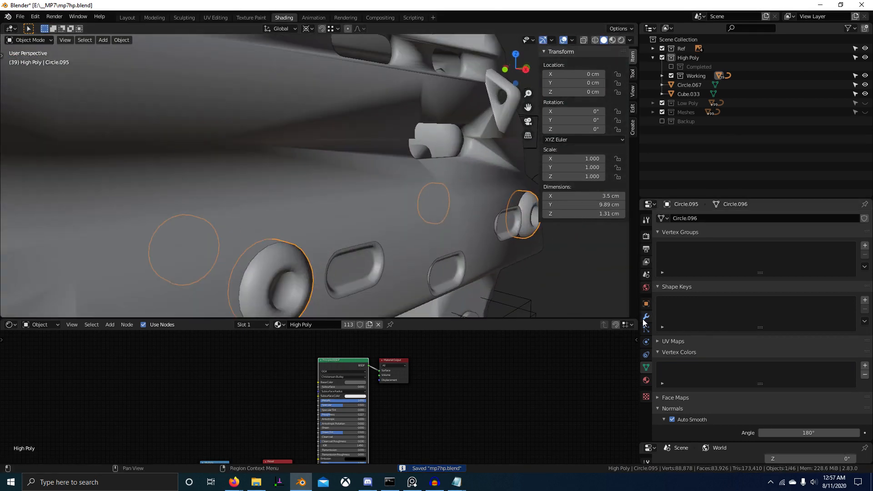
pyautogui.click(644, 319)
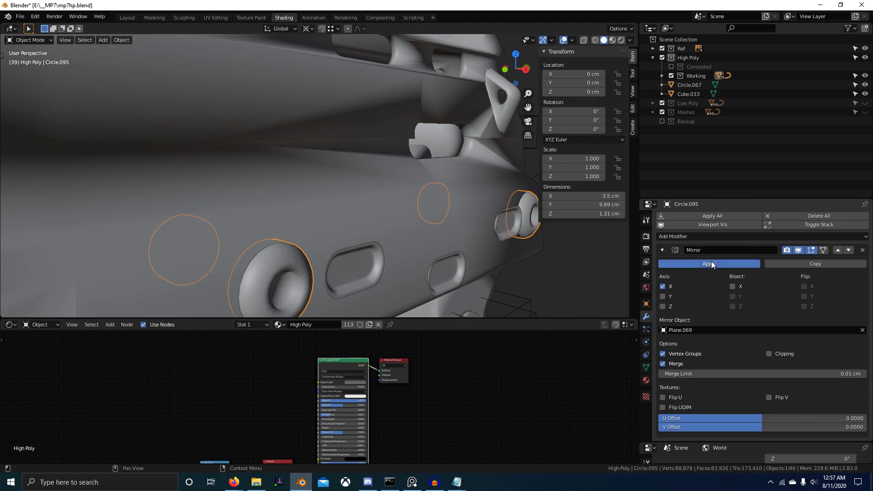
pyautogui.click(713, 265)
# In the pins' mesh, select the sharp edges at 30° sharpness using edge selection mode.
pyautogui.scroll(-5, 394, 249)
pyautogui.press('Tab')
pyautogui.moveTo(394, 250); pyautogui.dragTo(348, 249, button='middle')
pyautogui.scroll(4, 347, 251)
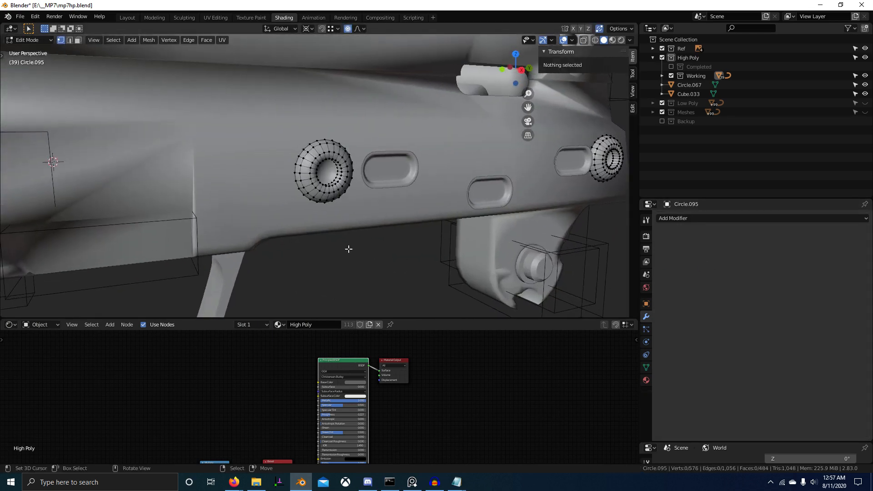
pyautogui.press('a')
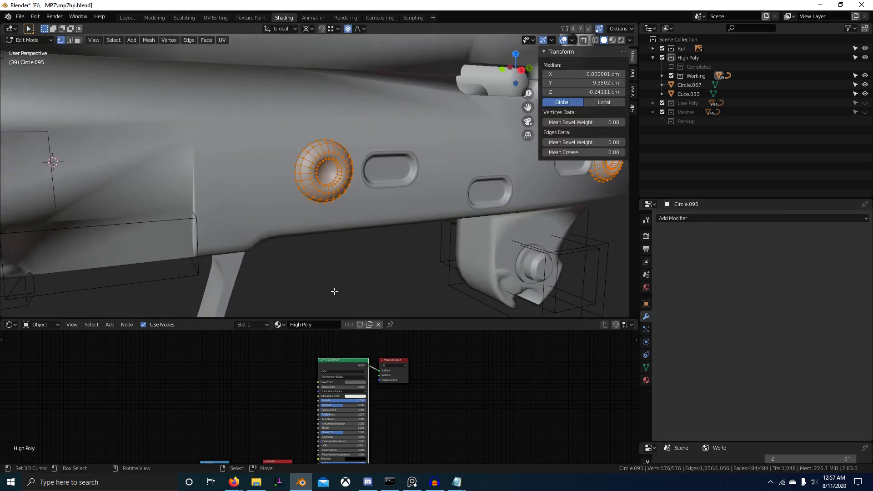
pyautogui.press('2')
pyautogui.scroll(3, 384, 155)
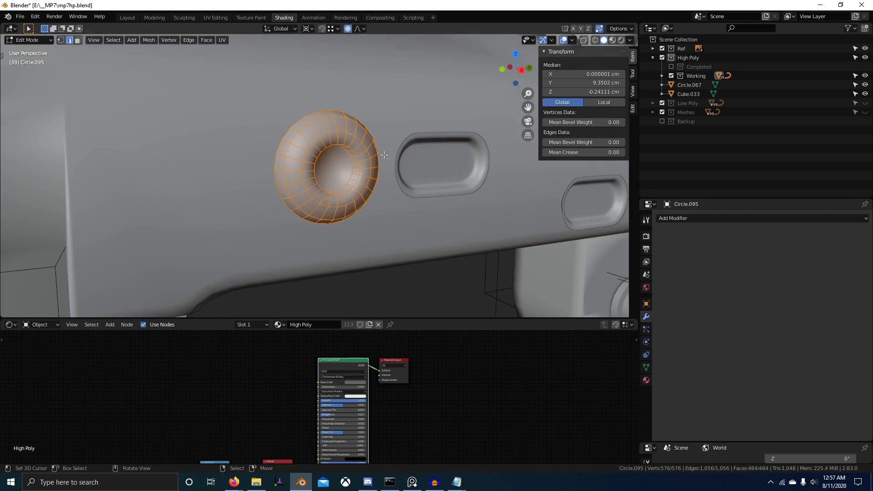
pyautogui.press('q')
pyautogui.click(402, 201)
pyautogui.moveTo(384, 208); pyautogui.dragTo(353, 202, button='middle')
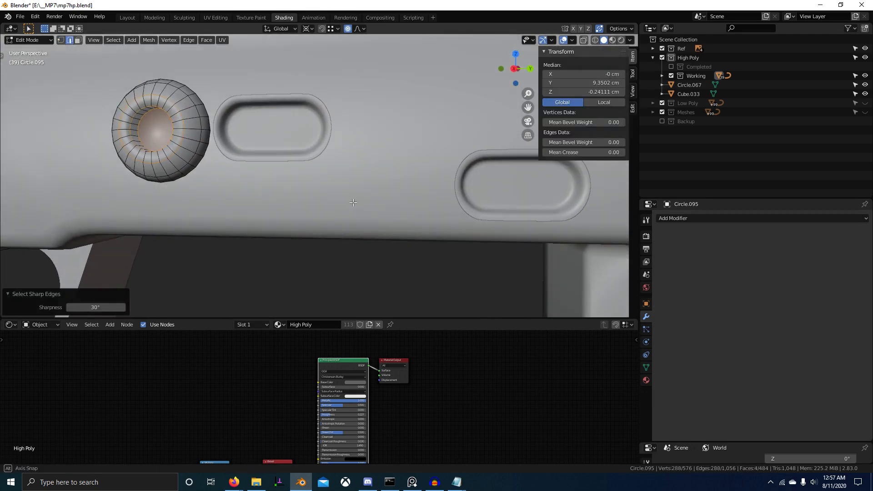
# In wireframe, add the outer rim edge loops of one opposite pair of pins to the selection.
pyautogui.scroll(-1, 246, 263)
pyautogui.moveTo(257, 267); pyautogui.dragTo(308, 282, button='middle')
pyautogui.press('z')
pyautogui.click(69, 259)
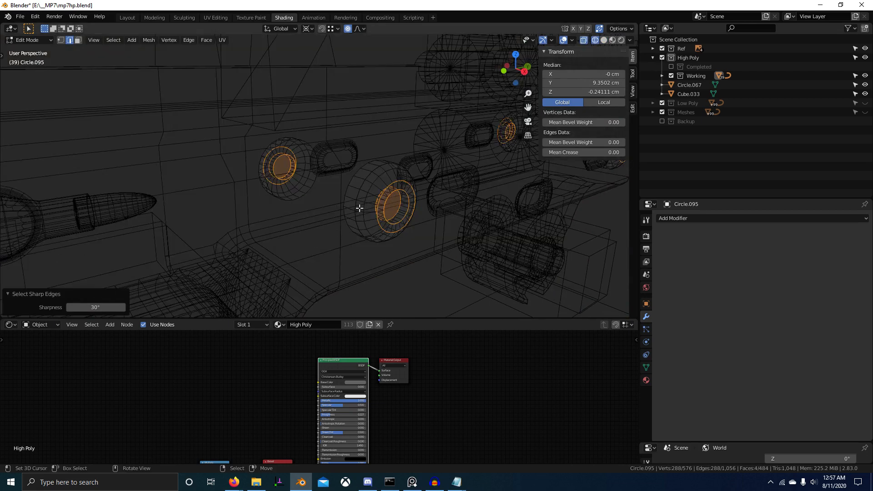
pyautogui.moveTo(359, 208); pyautogui.dragTo(373, 201, button='middle')
pyautogui.keyDown('alt'); pyautogui.keyDown('shift'); pyautogui.click(374, 201); pyautogui.keyUp('shift'); pyautogui.keyUp('alt')
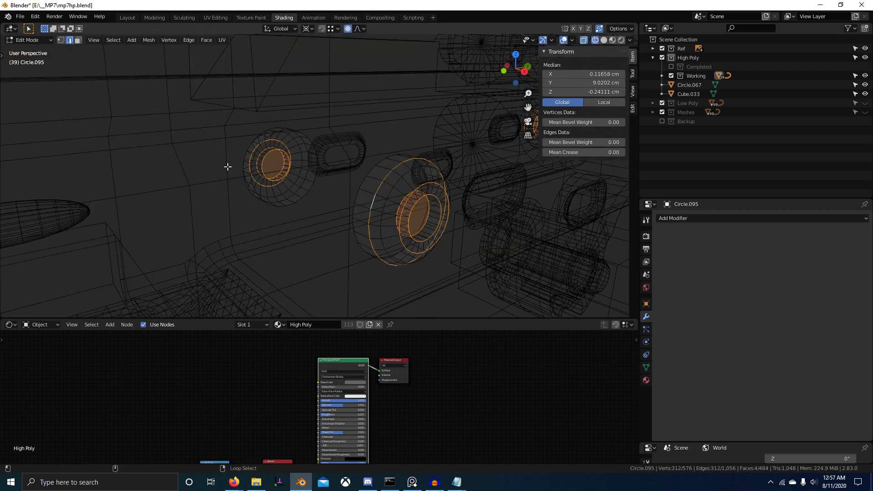
pyautogui.moveTo(252, 166); pyautogui.dragTo(337, 217, button='middle')
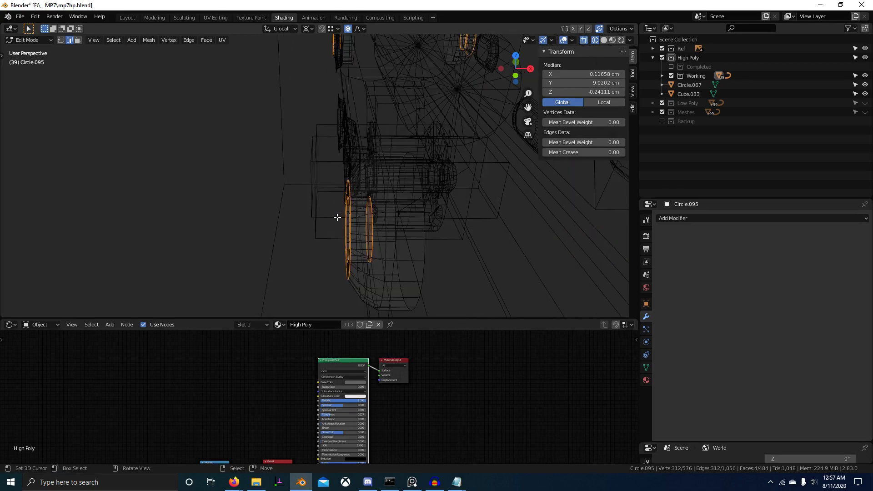
pyautogui.keyDown('alt'); pyautogui.keyDown('shift'); pyautogui.click(386, 197); pyautogui.keyUp('shift'); pyautogui.keyUp('alt')
pyautogui.moveTo(385, 197); pyautogui.dragTo(318, 184, button='middle')
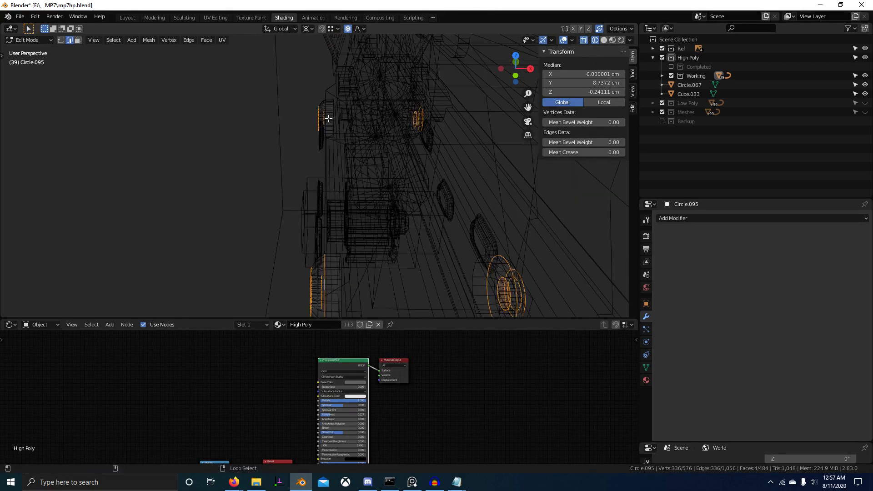
pyautogui.hotkey('ctrl', 'z')
# Add the outer rim edge loops of the remaining opposite pair of pins to the selection.
pyautogui.moveTo(346, 115); pyautogui.dragTo(458, 167, button='middle')
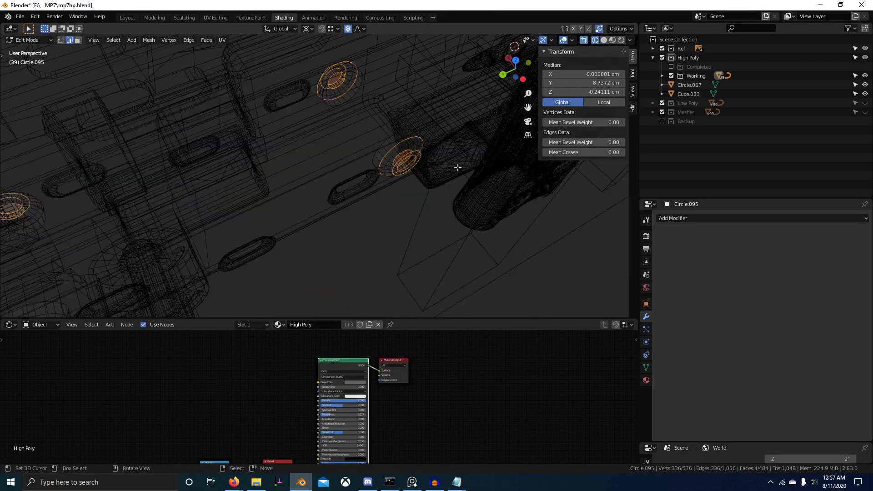
pyautogui.scroll(-4, 241, 225)
pyautogui.moveTo(241, 225)
pyautogui.mouseDown(button='middle')
pyautogui.moveTo(302, 175)
pyautogui.moveTo(347, 191)
pyautogui.moveTo(390, 229)
pyautogui.mouseUp(button='middle')
pyautogui.hotkey('shift', 'z')
pyautogui.scroll(4, 348, 191)
pyautogui.hotkey('shift', 'z')
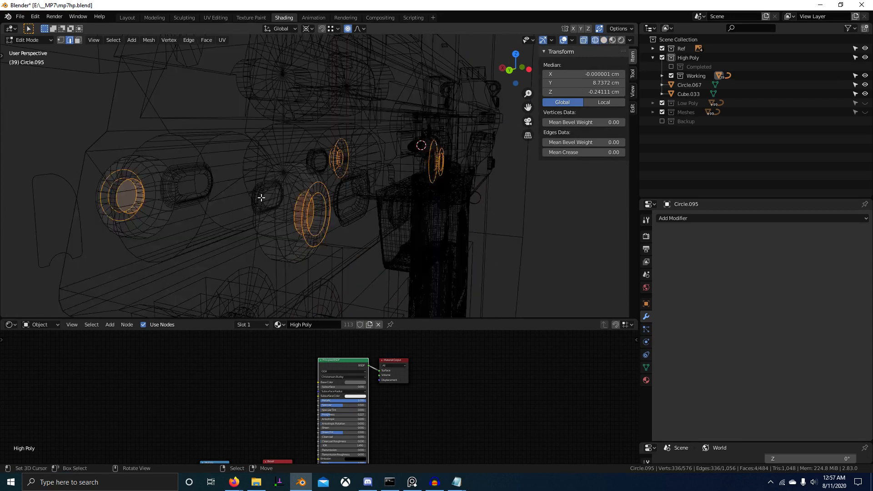
pyautogui.moveTo(277, 198)
pyautogui.mouseDown(button='middle')
pyautogui.moveTo(298, 144)
pyautogui.moveTo(350, 214)
pyautogui.mouseUp(button='middle')
pyautogui.press('z')
pyautogui.click(362, 194)
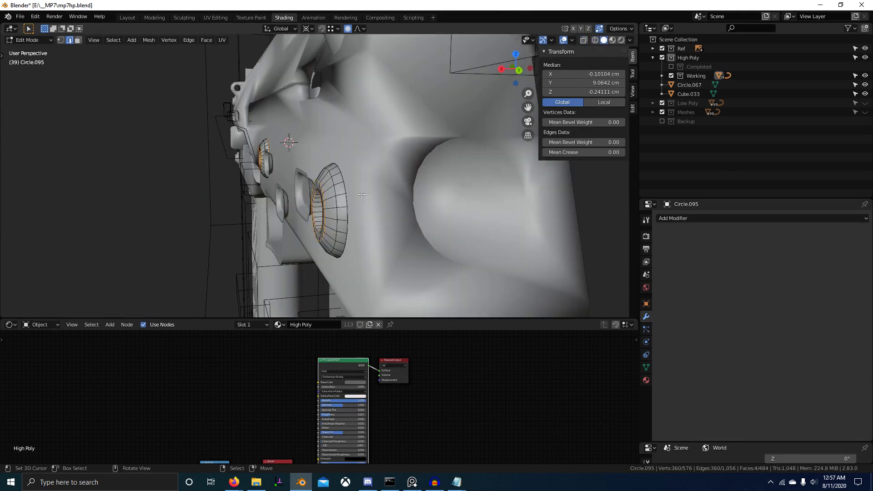
pyautogui.hotkey('shift', 'z')
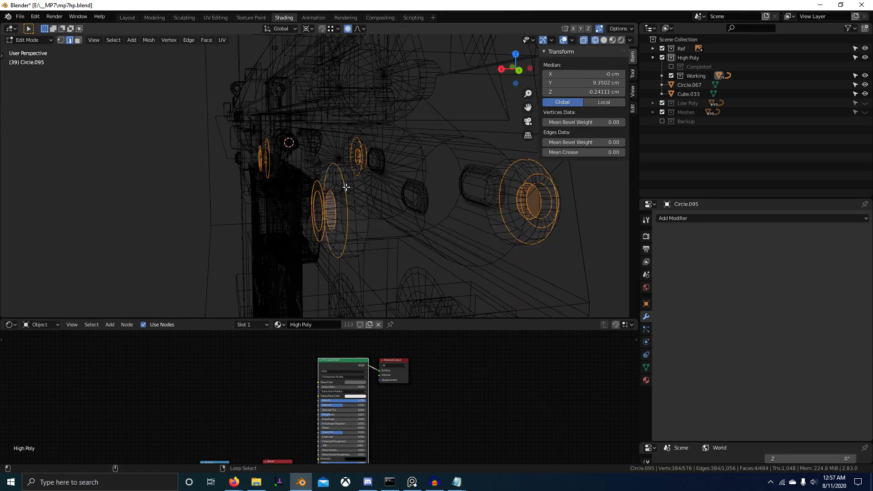
# Set the edge crease of the selected pin edges to 1.
pyautogui.hotkey('shift', 'z')
pyautogui.moveTo(346, 187); pyautogui.dragTo(358, 195, button='middle')
pyautogui.hotkey('shift', 'e')
pyautogui.press('1')
pyautogui.click(394, 230)
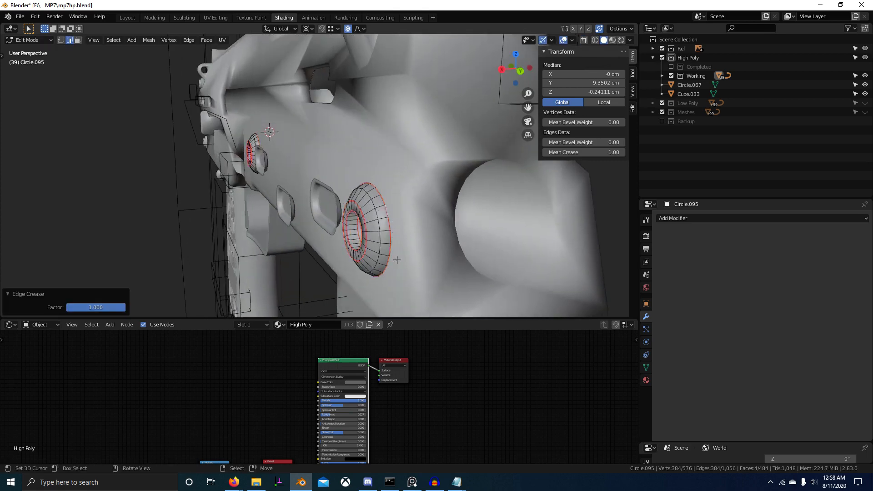
# Add a level 2 Subdivision modifier to the pins and reopen their mesh for editing.
pyautogui.moveTo(370, 246); pyautogui.dragTo(451, 200, button='middle')
pyautogui.press('Tab')
pyautogui.hotkey('ctrl', '2')
pyautogui.scroll(5, 357, 229)
pyautogui.press('Tab')
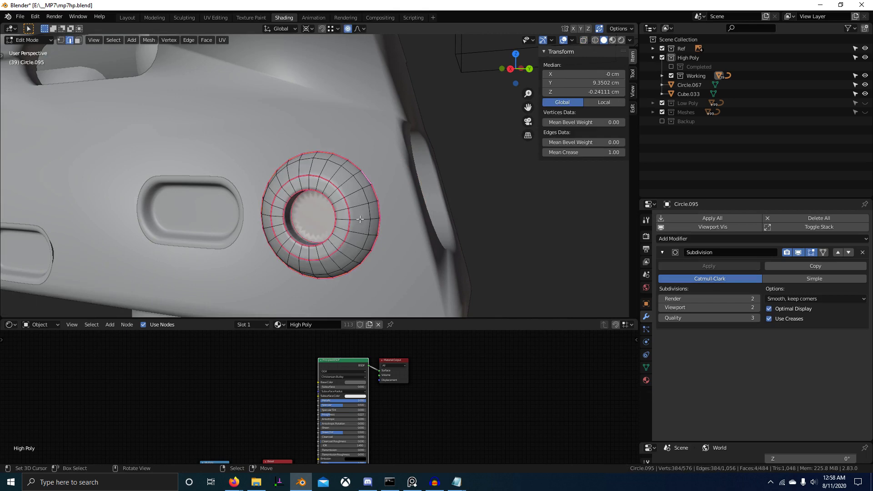
# Select the pin edges with similar crease, mark them as sharp and return to Object Mode.
pyautogui.hotkey('shift', 'g')
pyautogui.press('c')
pyautogui.hotkey('ctrl', 'e')
pyautogui.click(357, 209)
pyautogui.press('Tab')
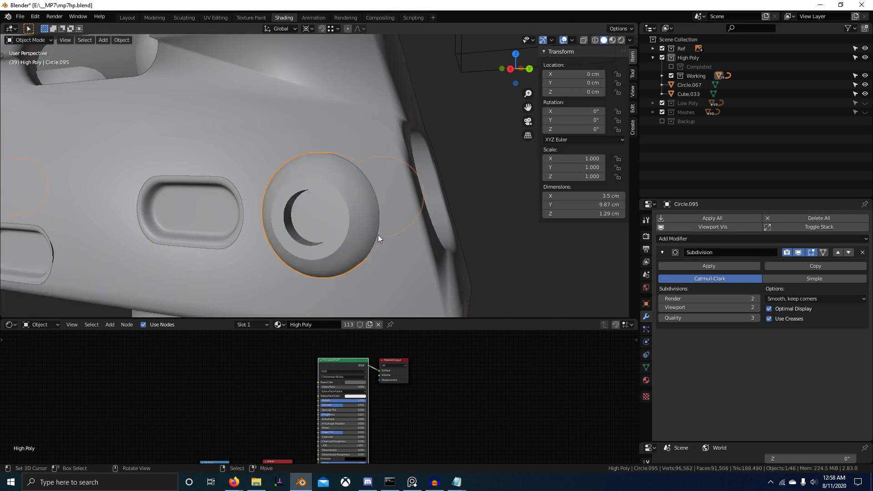
pyautogui.scroll(-3, 377, 234)
pyautogui.moveTo(378, 235); pyautogui.dragTo(355, 256, button='middle')
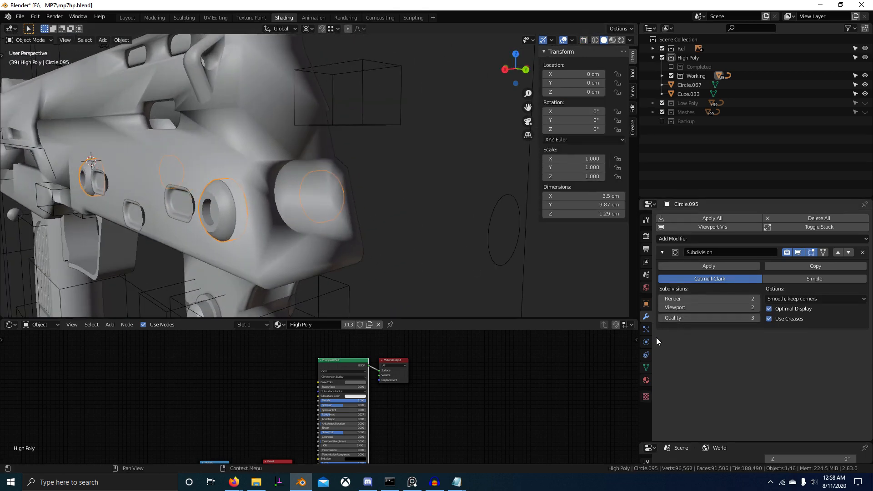
# Add a vertex colour layer named Bev to the pins and switch to Vertex Paint with a rendered preview.
pyautogui.click(646, 366)
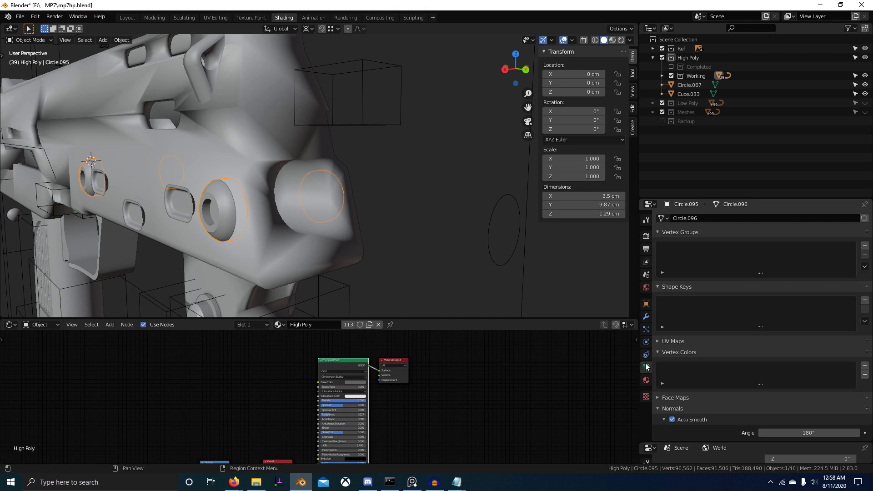
pyautogui.click(865, 367)
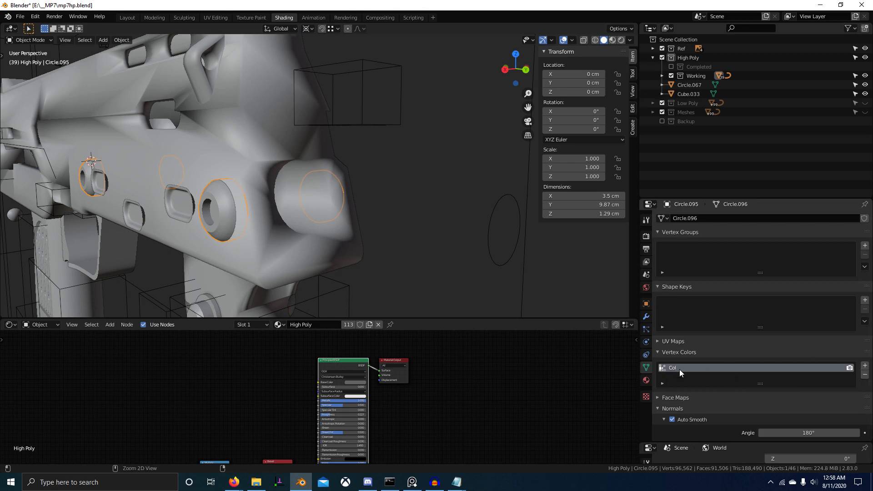
pyautogui.hotkey('ctrl', 'Tab')
pyautogui.click(317, 162)
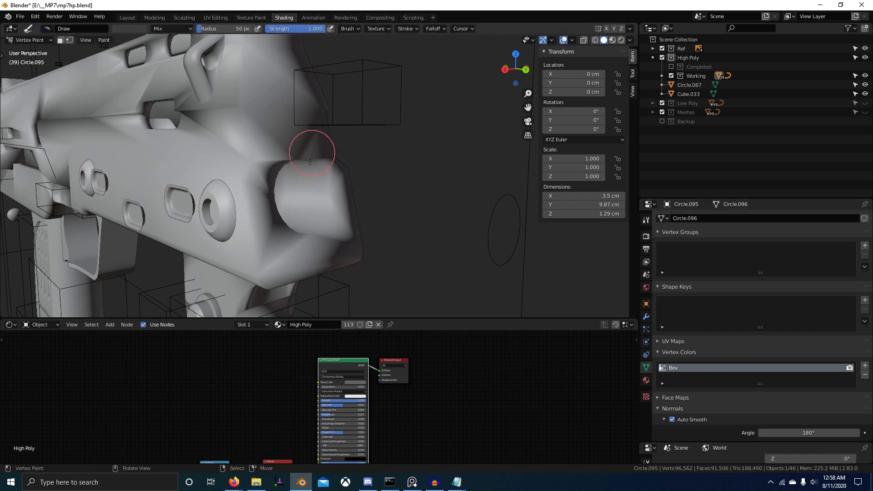
pyautogui.scroll(2, 313, 200)
pyautogui.keyDown('shift'); pyautogui.moveTo(313, 205); pyautogui.dragTo(383, 201, button='middle'); pyautogui.keyUp('shift')
pyautogui.click(621, 41)
pyautogui.moveTo(408, 158); pyautogui.dragTo(443, 159, button='middle')
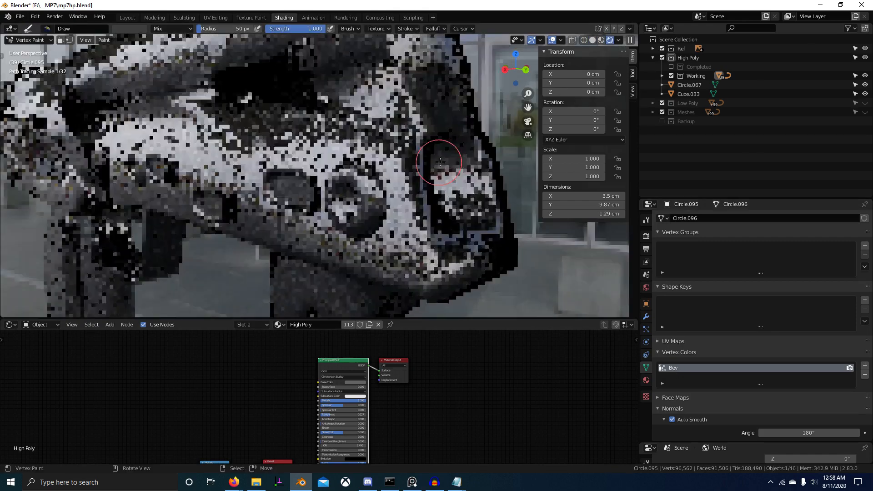
# Set the paint colour's RGB values to 0.5 and fill the pins' vertex colours with it.
pyautogui.click(130, 28)
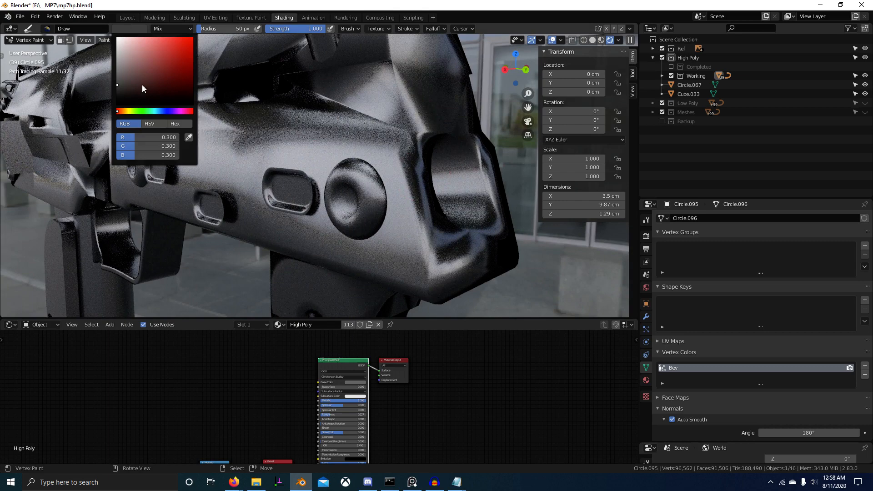
pyautogui.click(150, 135)
pyautogui.write('.')
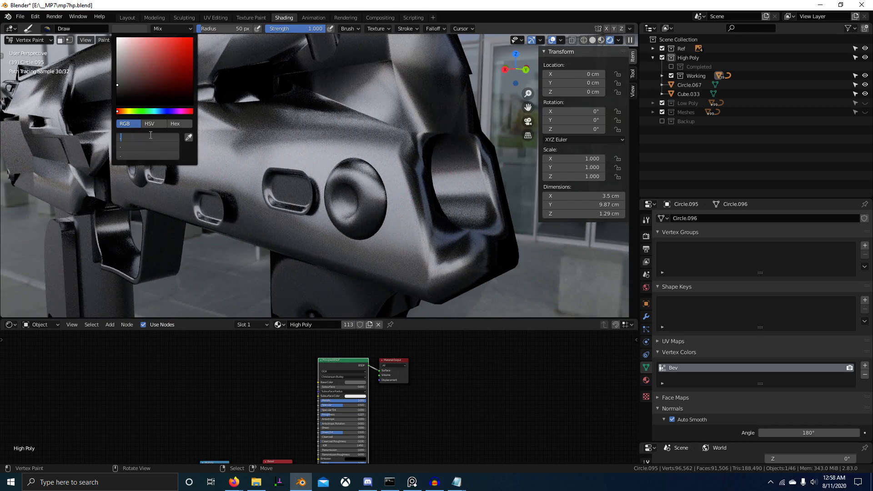
pyautogui.write('5')
pyautogui.press('Return')
pyautogui.hotkey('shift', 'k')
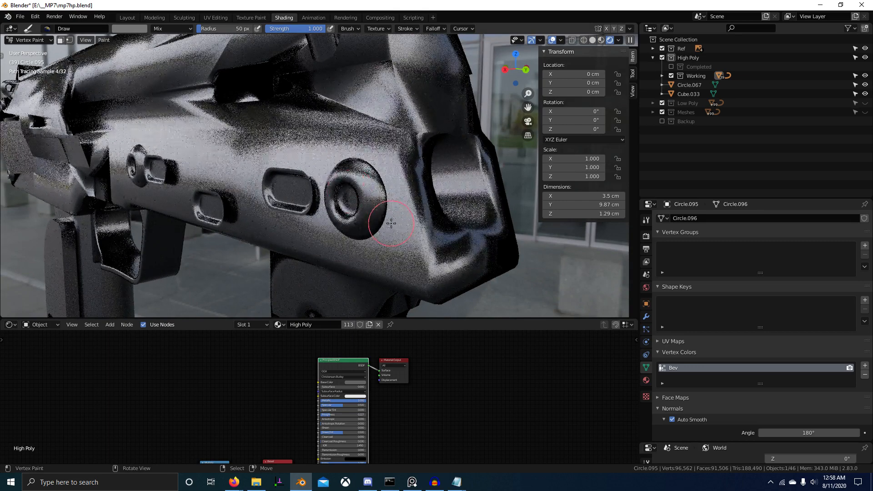
# Set the paint colour's RGB values to 0.1, fill the pins with it and return to Object Mode.
pyautogui.moveTo(384, 222)
pyautogui.mouseDown(button='middle')
pyautogui.moveTo(460, 224)
pyautogui.moveTo(468, 210)
pyautogui.moveTo(124, 73)
pyautogui.mouseUp(button='middle')
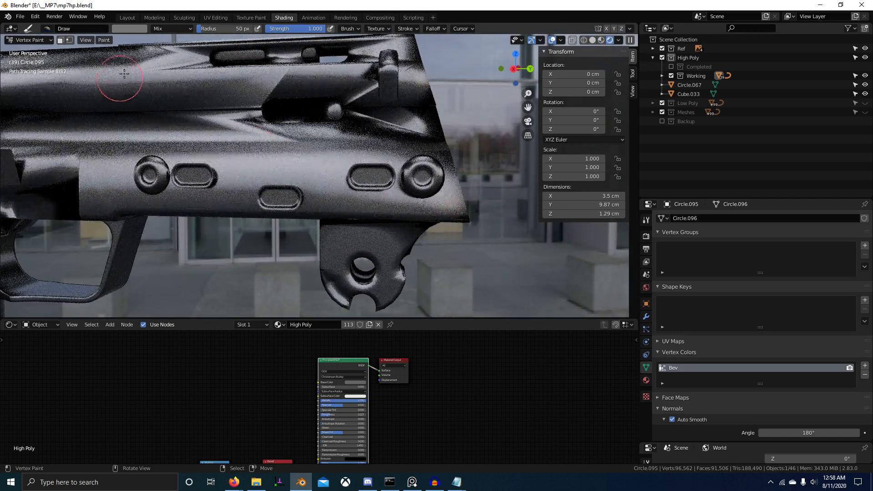
pyautogui.click(131, 29)
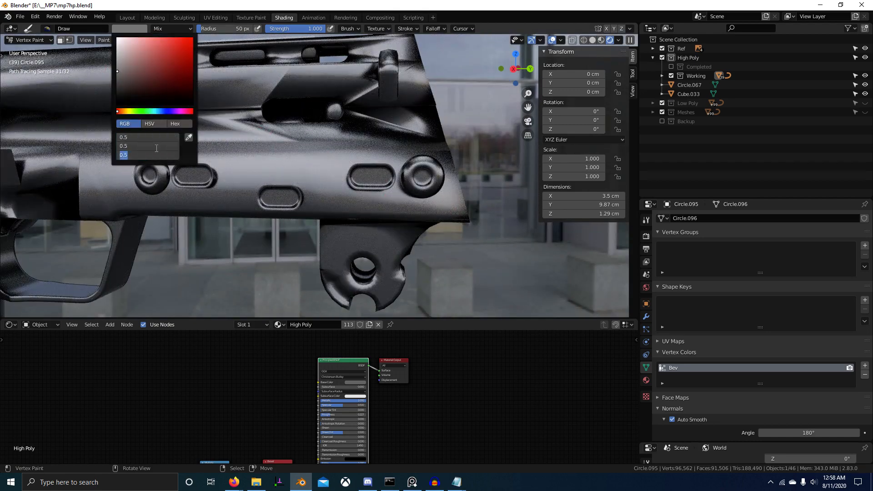
pyautogui.click(157, 148)
pyautogui.write('.1')
pyautogui.press('Return')
pyautogui.hotkey('shift', 'k')
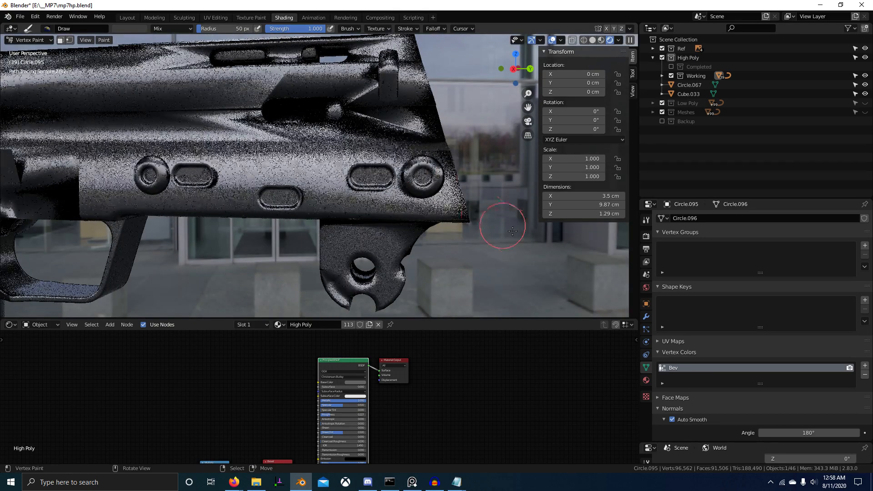
pyautogui.keyDown('shift'); pyautogui.moveTo(465, 239); pyautogui.dragTo(396, 247, button='middle'); pyautogui.keyUp('shift')
pyautogui.scroll(3, 395, 247)
pyautogui.hotkey('ctrl', 'Tab')
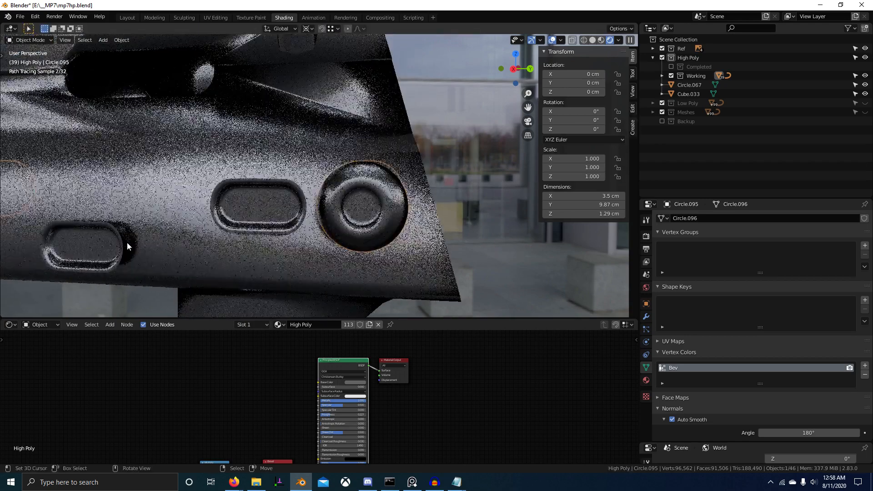
# Select the oval slot inserts beside the receiver pins and move them to the Completed collection.
pyautogui.scroll(-2, 236, 234)
pyautogui.click(286, 183)
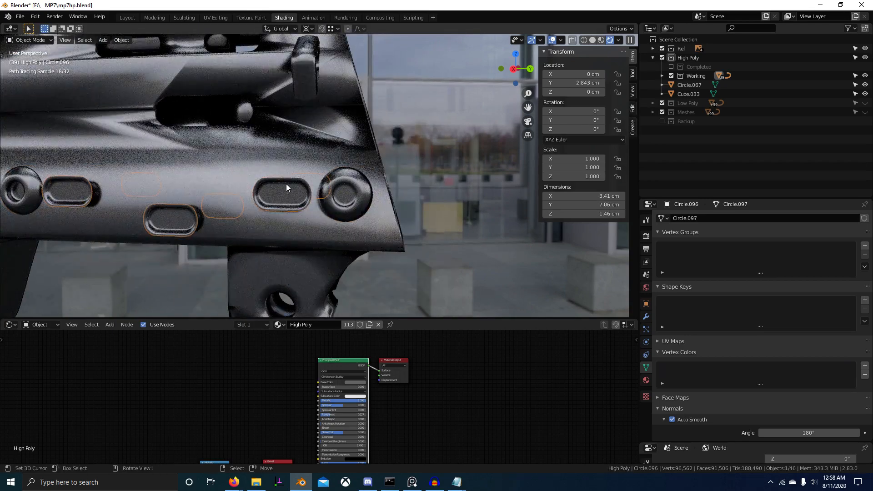
pyautogui.press('m')
pyautogui.moveTo(302, 183)
pyautogui.click(342, 198)
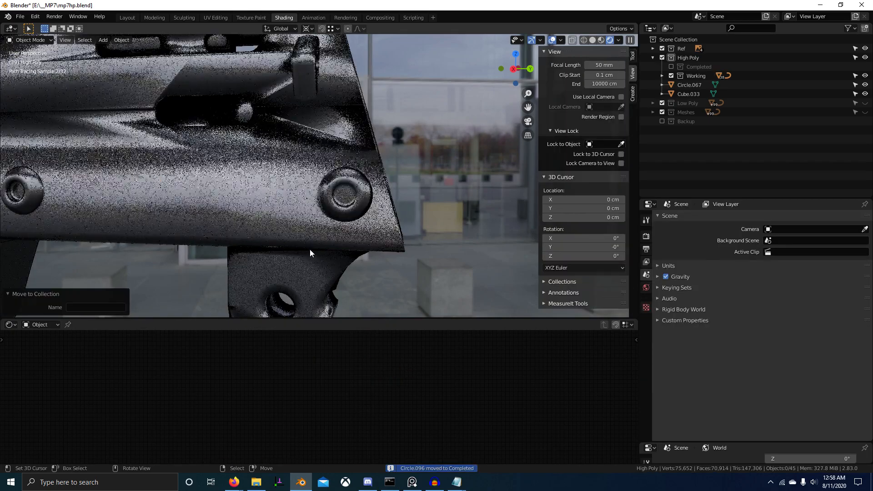
# Select the receiver body and open its mesh for editing in solid shading.
pyautogui.keyDown('shift'); pyautogui.moveTo(304, 242); pyautogui.dragTo(331, 191, button='middle'); pyautogui.keyUp('shift')
pyautogui.rightClick(294, 203)
pyautogui.scroll(-2, 292, 203)
pyautogui.keyDown('shift'); pyautogui.moveTo(272, 209); pyautogui.dragTo(409, 236, button='middle'); pyautogui.keyUp('shift')
pyautogui.scroll(2, 336, 239)
pyautogui.moveTo(209, 253); pyautogui.dragTo(299, 236, button='middle')
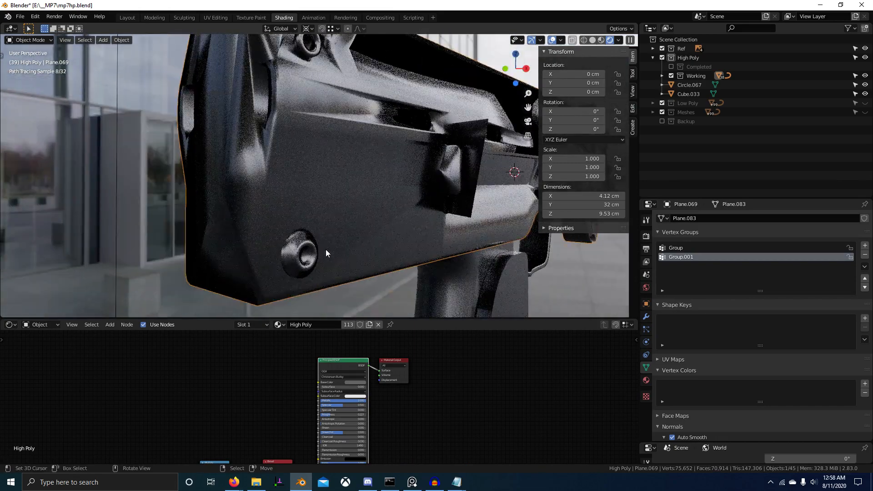
pyautogui.keyDown('ctrl'); pyautogui.moveTo(386, 269); pyautogui.dragTo(287, 239, button='middle'); pyautogui.keyUp('ctrl')
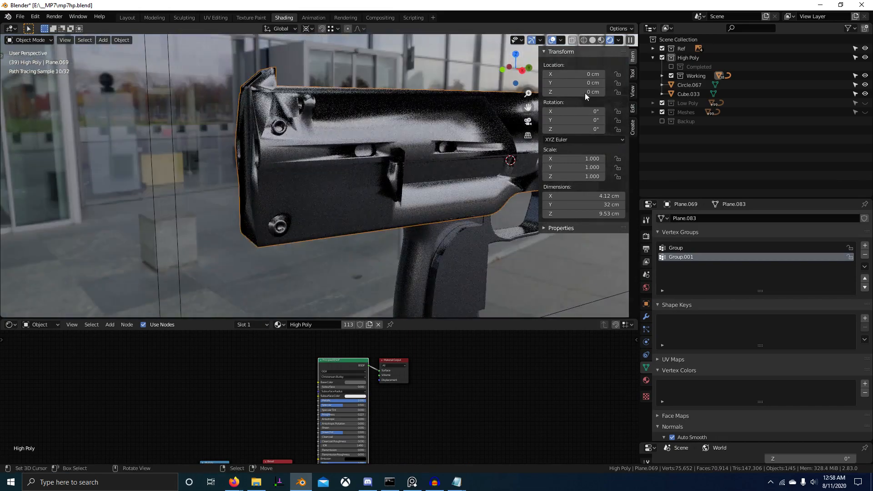
pyautogui.click(595, 40)
pyautogui.moveTo(372, 233)
pyautogui.mouseDown(button='middle')
pyautogui.moveTo(396, 227)
pyautogui.moveTo(421, 187)
pyautogui.mouseUp(button='middle')
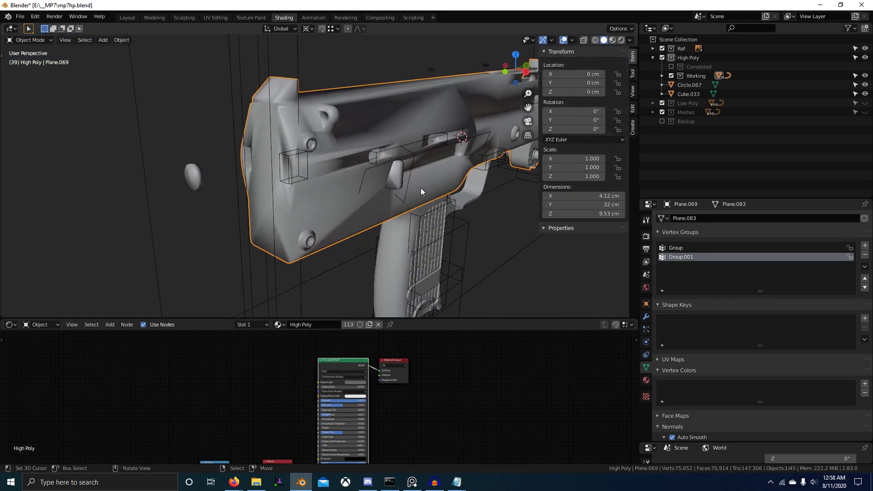
pyautogui.rightClick(419, 190)
pyautogui.click(419, 196)
pyautogui.scroll(1, 405, 247)
pyautogui.press('Tab')
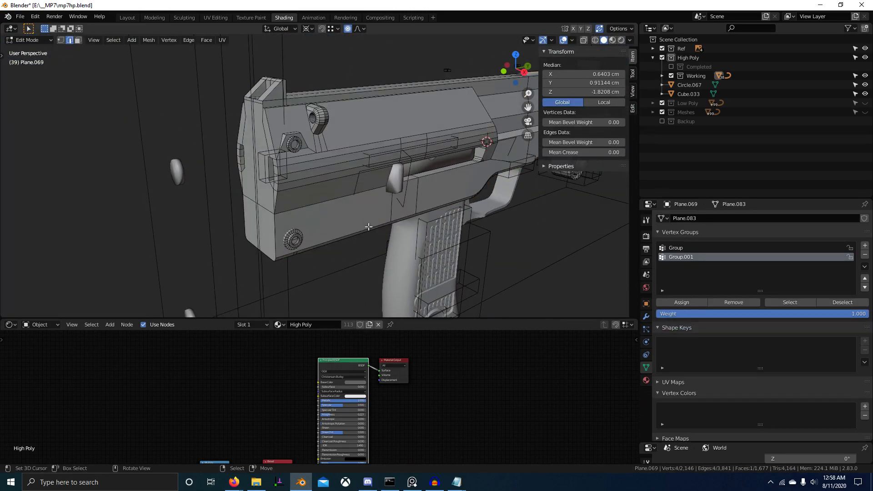
# Select the receiver's sharp edges at a 30° sharpness and set their edge crease to 1.
pyautogui.moveTo(510, 227); pyautogui.dragTo(419, 220, button='middle')
pyautogui.hotkey('alt', 'a')
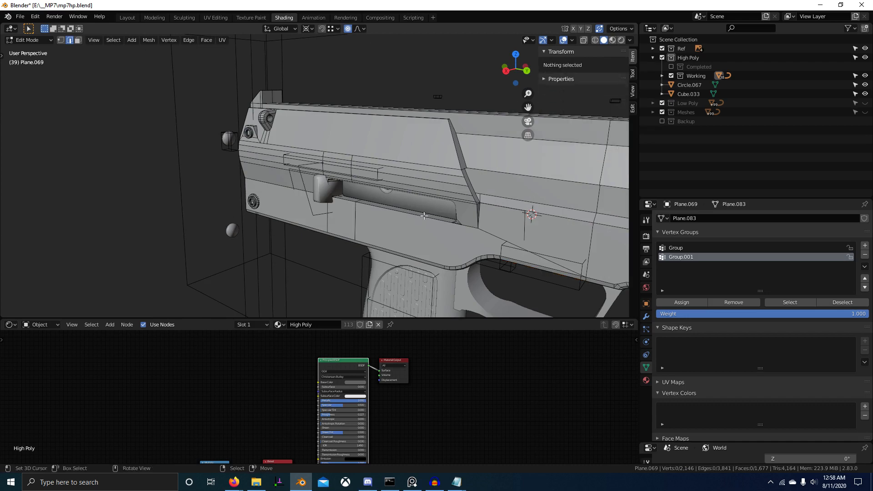
pyautogui.press('q')
pyautogui.click(423, 215)
pyautogui.scroll(4, 363, 247)
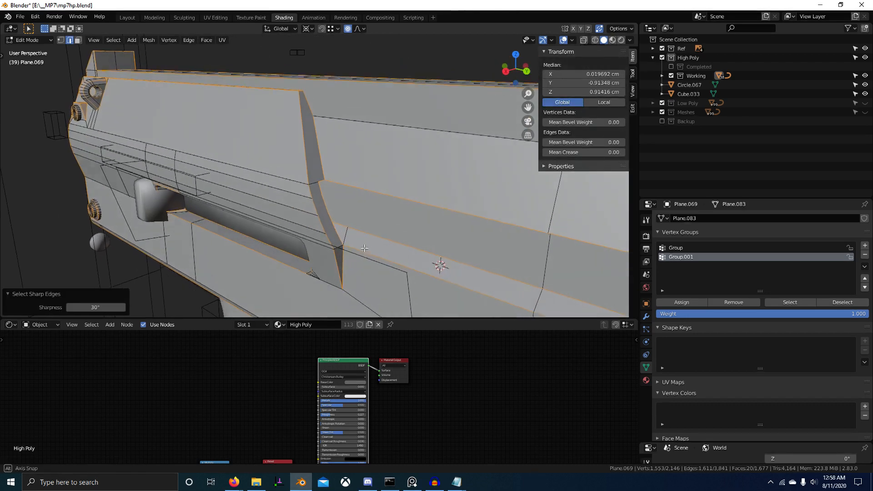
pyautogui.write('s1')
pyautogui.press('Return')
# Isolate the receiver in local view and set the crease of the long side edges level with the ejection slot's lower edge to 1.
pyautogui.moveTo(364, 247); pyautogui.dragTo(252, 189, button='middle')
pyautogui.scroll(2, 391, 227)
pyautogui.rightClick(450, 223)
pyautogui.keyDown('shift'); pyautogui.rightClick(252, 184); pyautogui.keyUp('shift')
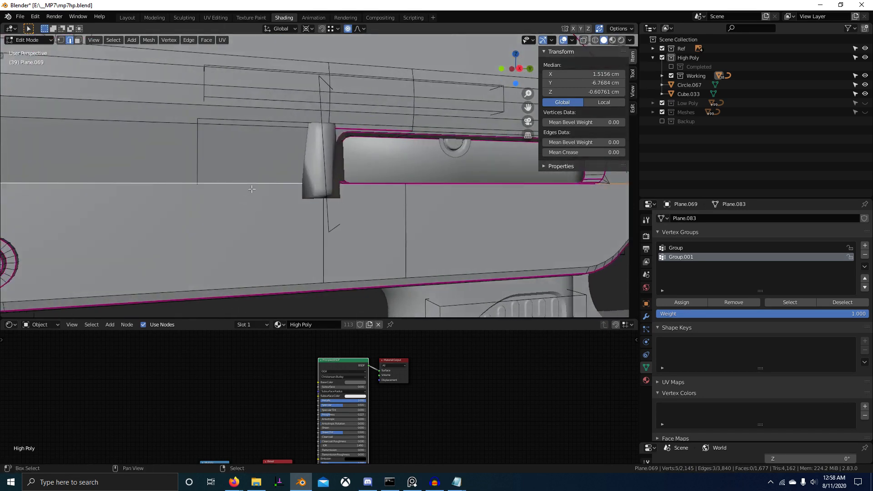
pyautogui.press('KP_Divide')
pyautogui.scroll(5, 351, 233)
pyautogui.scroll(4, 427, 291)
pyautogui.keyDown('shift'); pyautogui.moveTo(350, 233); pyautogui.dragTo(392, 229, button='middle'); pyautogui.keyUp('shift')
pyautogui.keyDown('ctrl'); pyautogui.moveTo(371, 201); pyautogui.dragTo(428, 243, button='middle'); pyautogui.keyUp('ctrl')
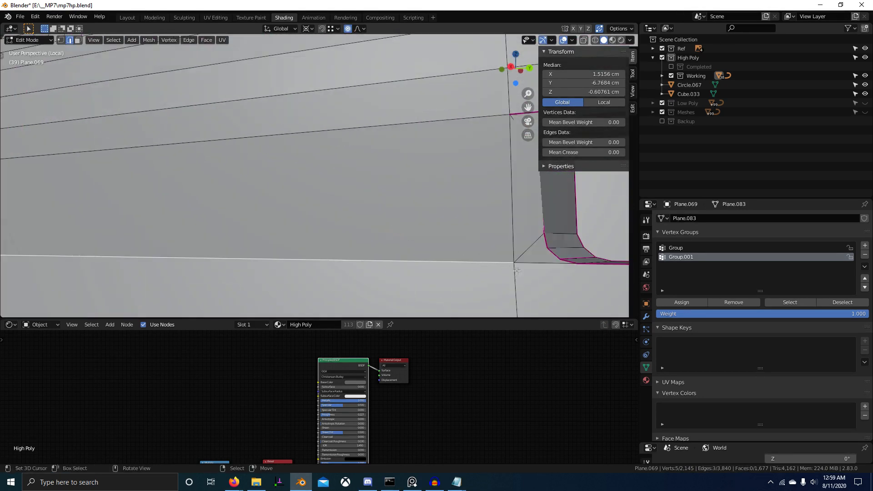
pyautogui.hotkey('shift', 'e')
pyautogui.write('1')
pyautogui.click(438, 166)
# Set the edge crease to 1 on the side edges running level with the top of the ejection slot.
pyautogui.rightClick(437, 122)
pyautogui.keyDown('ctrl'); pyautogui.moveTo(438, 122); pyautogui.dragTo(456, 161, button='middle'); pyautogui.keyUp('ctrl')
pyautogui.keyDown('shift'); pyautogui.moveTo(456, 162); pyautogui.dragTo(399, 185, button='middle'); pyautogui.keyUp('shift')
pyautogui.hotkey('shift', 'e')
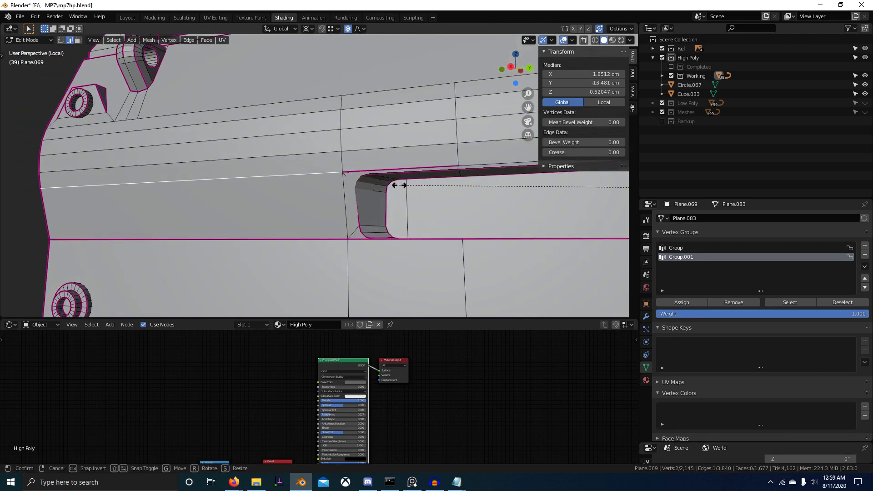
pyautogui.write('1')
pyautogui.click(405, 186)
pyautogui.rightClick(465, 162)
pyautogui.hotkey('shift', 'e')
pyautogui.write('1')
pyautogui.click(464, 162)
# Select the whole receiver mesh and recalculate its normals.
pyautogui.press('a')
pyautogui.keyDown('ctrl'); pyautogui.moveTo(464, 162); pyautogui.dragTo(357, 230, button='middle'); pyautogui.keyUp('ctrl')
pyautogui.hotkey('shift', 'n')
pyautogui.keyDown('ctrl'); pyautogui.moveTo(357, 231); pyautogui.dragTo(358, 219, button='middle'); pyautogui.keyUp('ctrl')
pyautogui.keyDown('shift'); pyautogui.moveTo(469, 226); pyautogui.dragTo(405, 231, button='middle'); pyautogui.keyUp('shift')
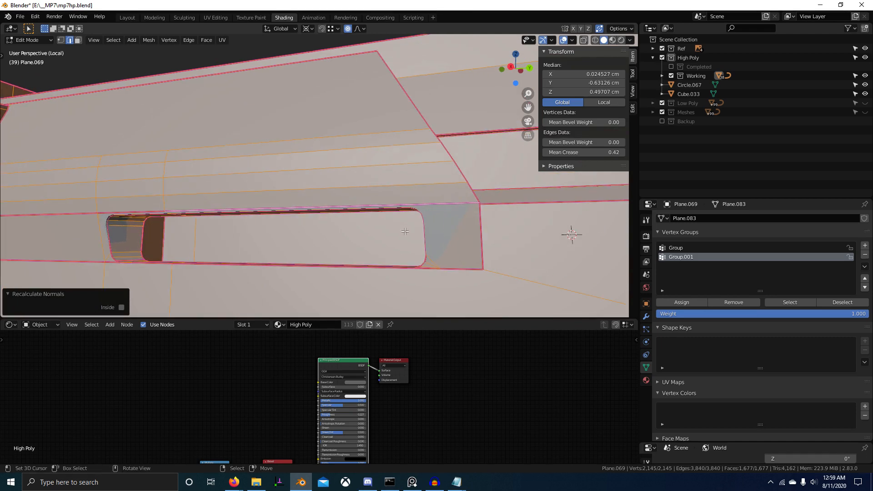
# Select the receiver's non-manifold geometry in vertex mode and inspect where it lies using the wireframe view.
pyautogui.hotkey('alt', 'a')
pyautogui.press('1')
pyautogui.press('F3')
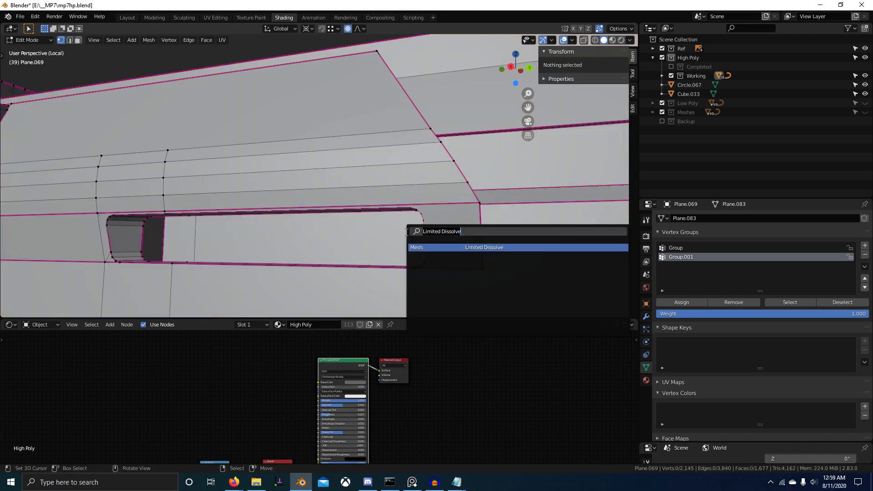
pyautogui.write('manio')
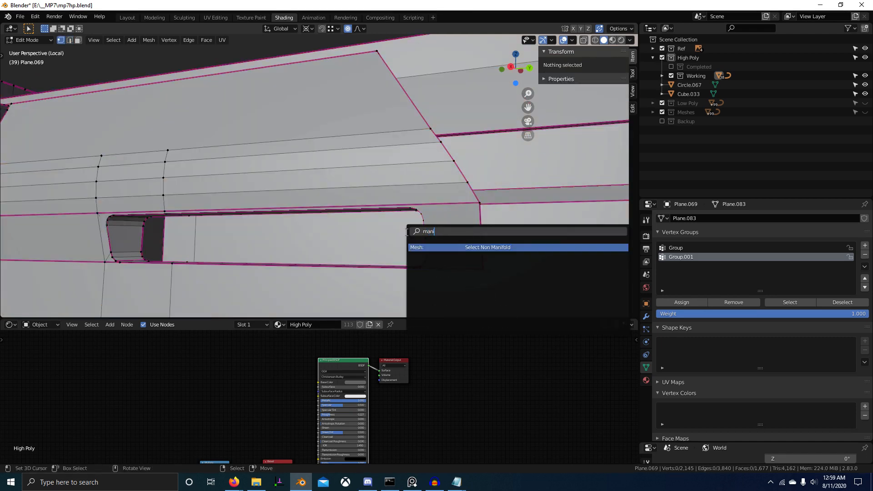
pyautogui.press('Return')
pyautogui.press('KP_Decimal')
pyautogui.moveTo(416, 236); pyautogui.dragTo(380, 247, button='middle')
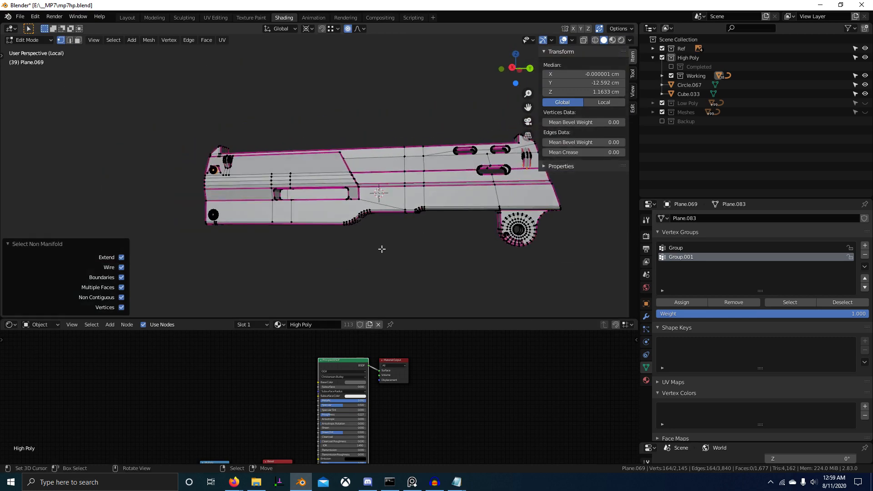
pyautogui.hotkey('alt', 'z')
pyautogui.moveTo(179, 224); pyautogui.dragTo(269, 263, button='middle')
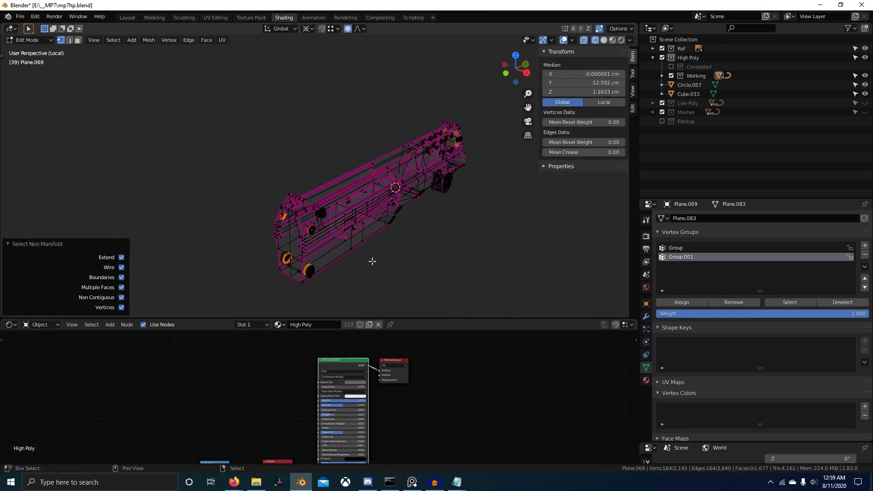
pyautogui.keyDown('shift'); pyautogui.moveTo(372, 259); pyautogui.dragTo(257, 290, button='middle'); pyautogui.keyUp('shift')
pyautogui.scroll(3, 337, 257)
pyautogui.moveTo(341, 255)
pyautogui.mouseDown(button='middle')
pyautogui.moveTo(271, 246)
pyautogui.moveTo(231, 200)
pyautogui.moveTo(342, 241)
pyautogui.moveTo(319, 236)
pyautogui.mouseUp(button='middle')
pyautogui.hotkey('shift', 'z')
pyautogui.scroll(3, 319, 236)
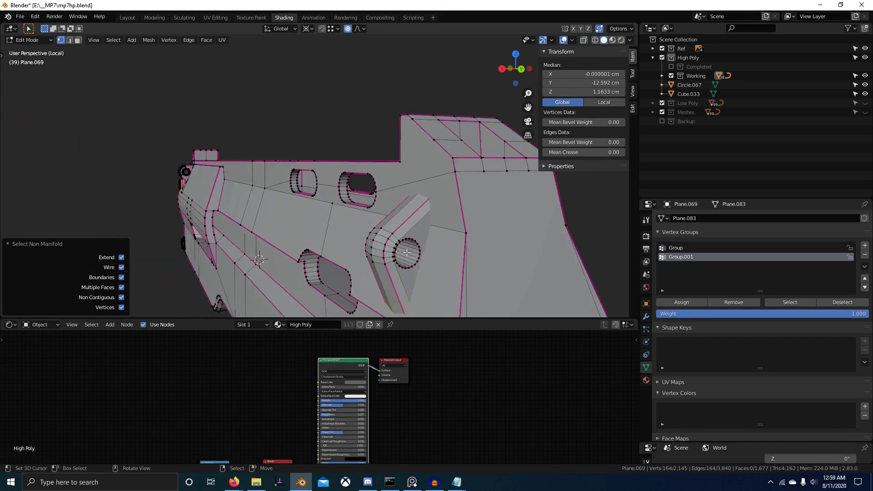
# Clear the crease from the angled bracket's long edge loops by applying an edge crease factor of -1.
pyautogui.press('2')
pyautogui.scroll(3, 407, 236)
pyautogui.hotkey('alt', 'a')
pyautogui.keyDown('alt'); pyautogui.rightClick(382, 231); pyautogui.keyUp('alt')
pyautogui.moveTo(400, 236); pyautogui.dragTo(456, 204, button='middle')
pyautogui.keyDown('alt'); pyautogui.keyDown('shift'); pyautogui.rightClick(456, 204); pyautogui.keyUp('shift'); pyautogui.keyUp('alt')
pyautogui.hotkey('alt', 'a')
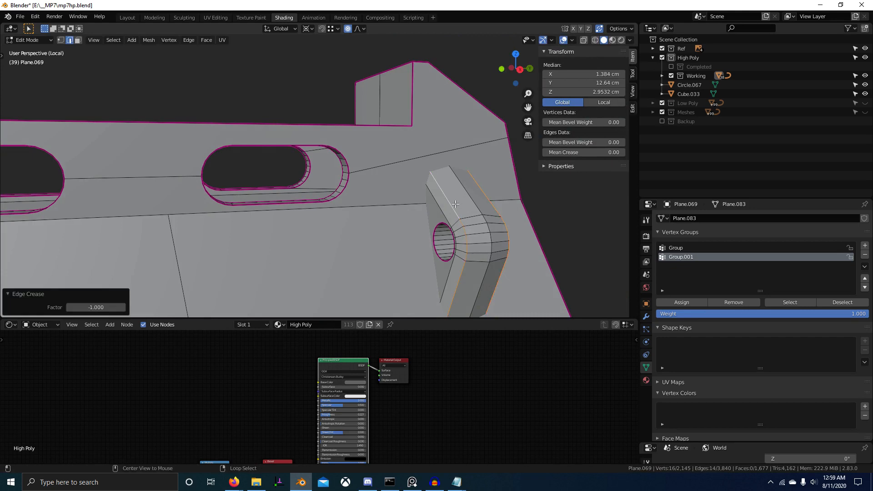
# Select the edge path bordering the bracket's face beside the round hole and set its crease to 1.
pyautogui.click(443, 213)
pyautogui.keyDown('ctrl'); pyautogui.click(448, 266); pyautogui.keyUp('ctrl')
pyautogui.moveTo(448, 265); pyautogui.dragTo(433, 245, button='middle')
pyautogui.keyDown('ctrl'); pyautogui.rightClick(421, 313); pyautogui.keyUp('ctrl')
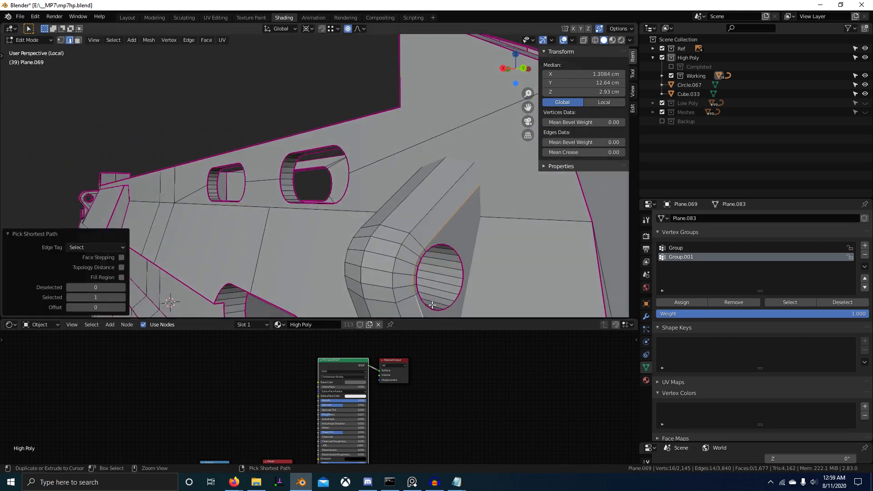
pyautogui.scroll(-1, 482, 291)
pyautogui.keyDown('shift'); pyautogui.moveTo(502, 304); pyautogui.dragTo(495, 283, button='middle'); pyautogui.keyUp('shift')
pyautogui.hotkey('shift', 'e')
pyautogui.write('1')
pyautogui.press('Return')
# Return to Object Mode and collapse the receiver's Shrinkwrap and BTool boolean modifiers in the stack.
pyautogui.scroll(-4, 465, 260)
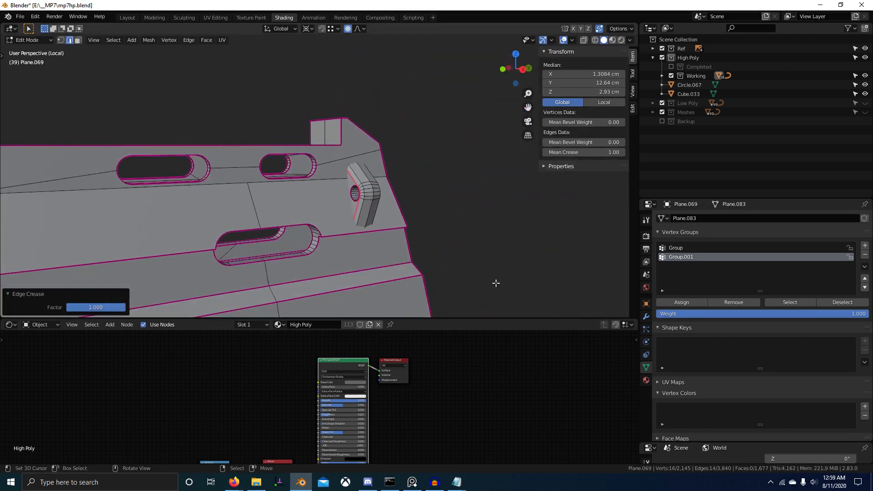
pyautogui.press('Tab')
pyautogui.moveTo(373, 253); pyautogui.dragTo(460, 254, button='middle')
pyautogui.click(646, 316)
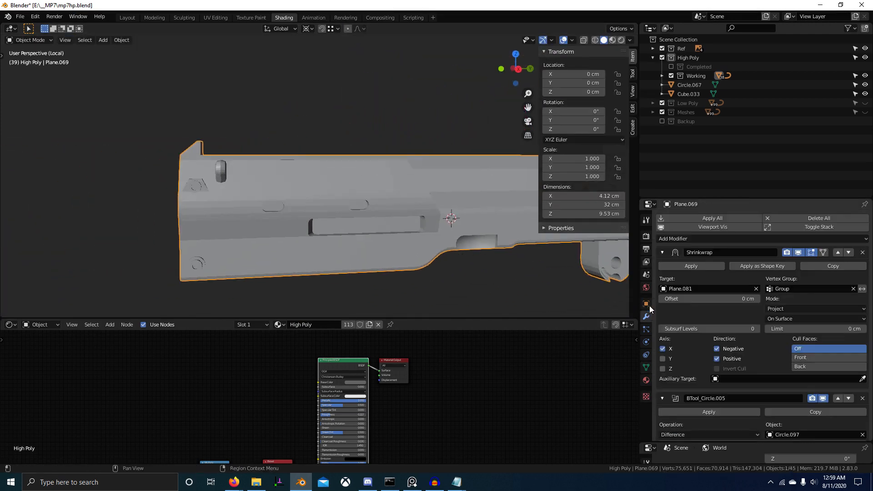
pyautogui.click(663, 253)
pyautogui.click(662, 268)
pyautogui.click(663, 284)
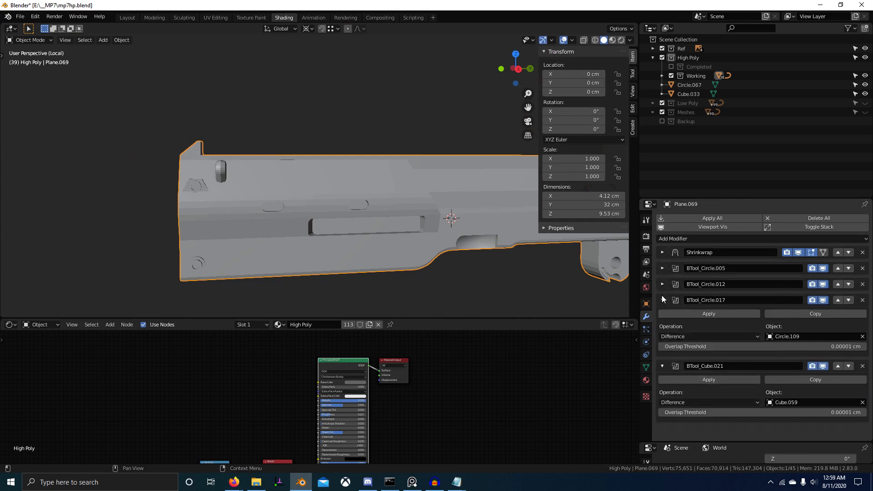
pyautogui.click(663, 300)
pyautogui.click(662, 316)
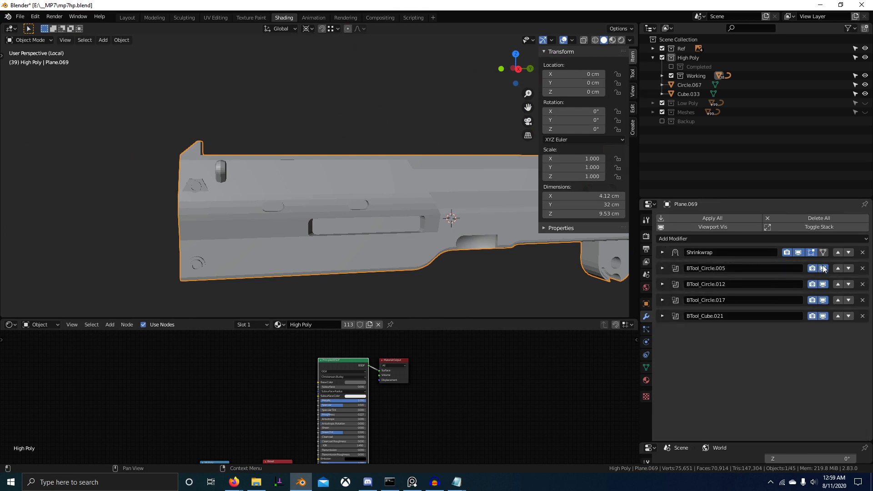
# Disable the four BTool booleans in the viewport and add a Triangulate modifier to the receiver.
pyautogui.click(800, 237)
pyautogui.click(673, 385)
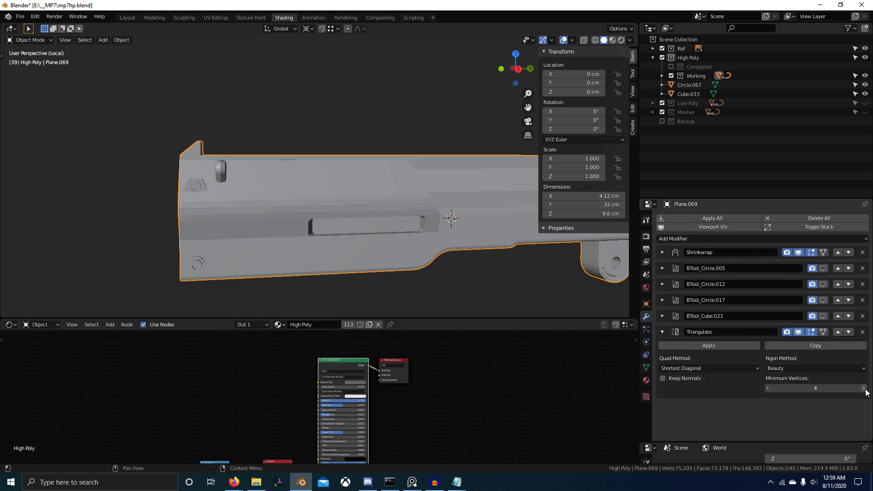
# Set the Triangulate modifier's minimum vertices to 5 and move it above the four BTool booleans, directly below Shrinkwrap.
pyautogui.click(838, 331)
pyautogui.click(839, 316)
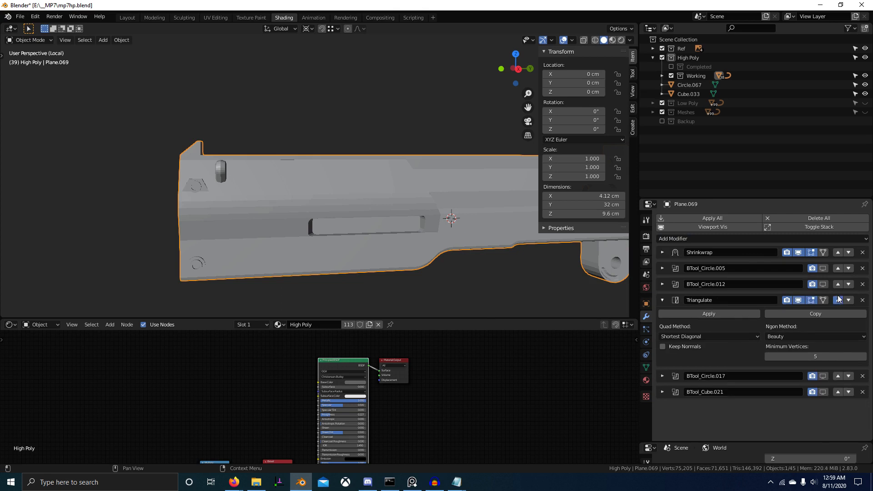
pyautogui.click(839, 300)
pyautogui.click(839, 284)
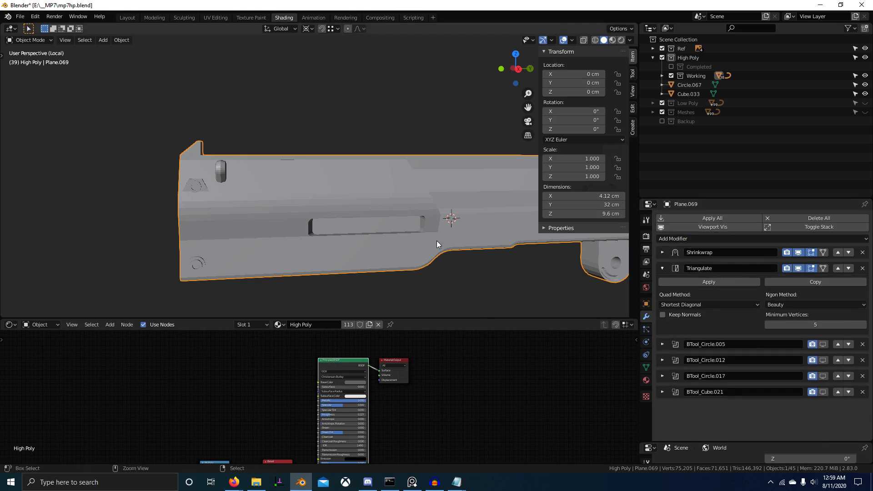
# Add a level 2 Subdivision modifier to the receiver and place it above the BTool booleans, directly below Triangulate.
pyautogui.hotkey('ctrl', '2')
pyautogui.moveTo(453, 249); pyautogui.dragTo(473, 250, button='middle')
pyautogui.scroll(-3, 840, 368)
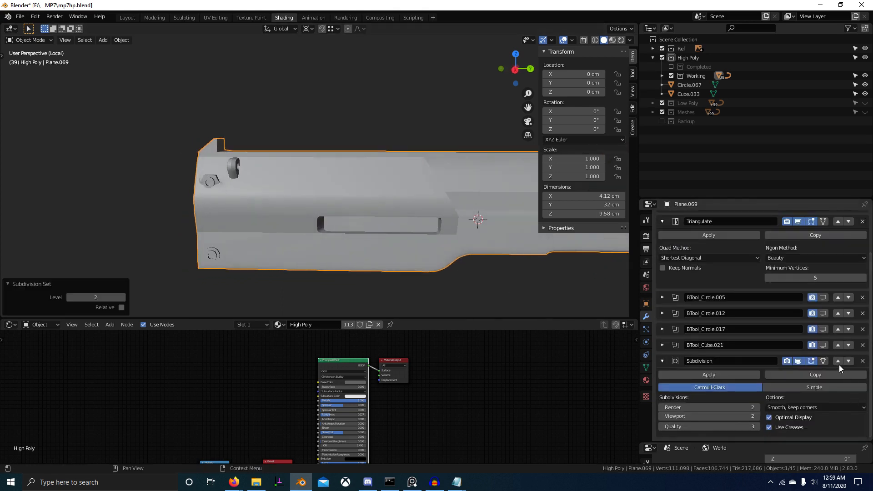
pyautogui.click(838, 360)
pyautogui.click(838, 345)
pyautogui.click(839, 329)
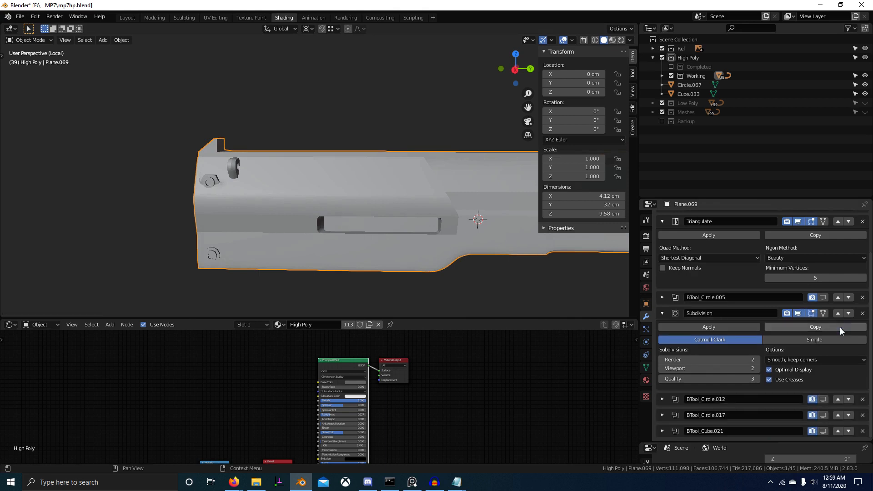
pyautogui.click(838, 313)
# Enter Edit Mode and crease the lower edge of the trapezoidal boss around the ring near the receiver's end.
pyautogui.moveTo(475, 298); pyautogui.dragTo(429, 264, button='middle')
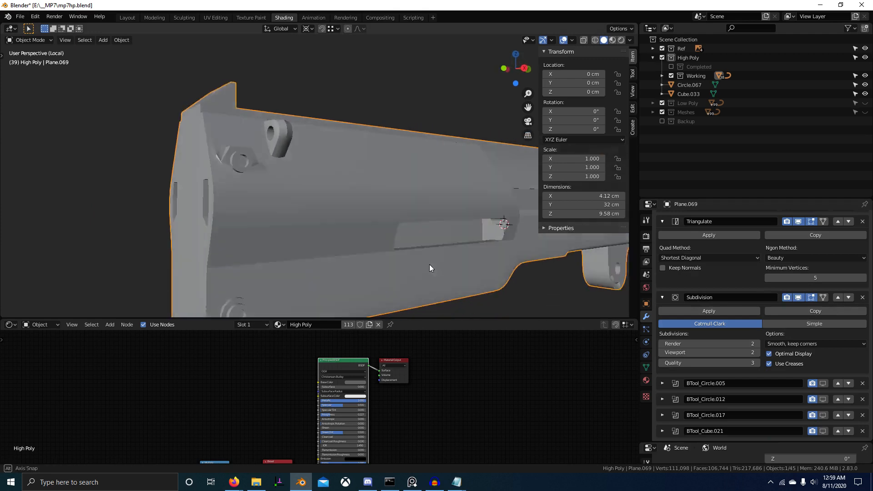
pyautogui.scroll(3, 437, 267)
pyautogui.press('Tab')
pyautogui.scroll(3, 358, 248)
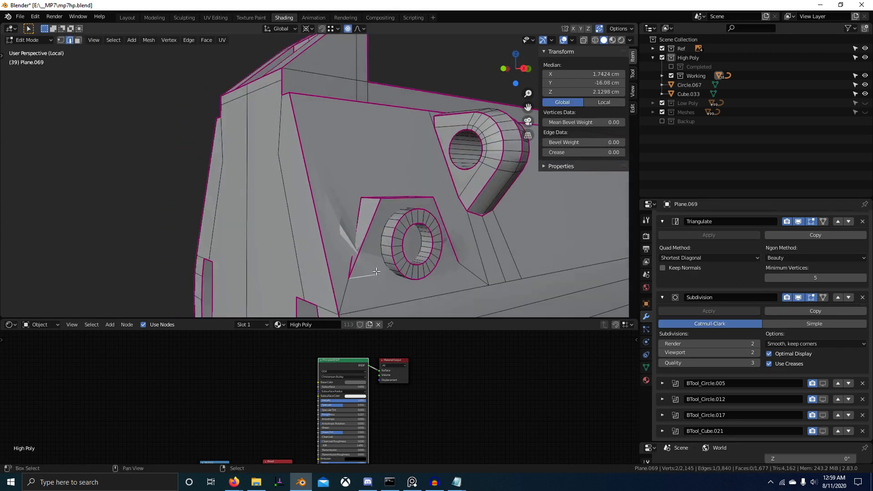
pyautogui.hotkey('shift', 'e')
pyautogui.click(394, 290)
# Select the long horizontal edge path below the trapezoidal boss and crease it along the whole side panel.
pyautogui.rightClick(411, 296)
pyautogui.scroll(-3, 412, 295)
pyautogui.moveTo(495, 302); pyautogui.dragTo(432, 291, button='middle')
pyautogui.moveTo(545, 283); pyautogui.dragTo(498, 282, button='middle')
pyautogui.scroll(-1, 495, 279)
pyautogui.keyDown('shift'); pyautogui.moveTo(450, 241); pyautogui.dragTo(414, 243, button='middle'); pyautogui.keyUp('shift')
pyautogui.keyDown('alt'); pyautogui.click(432, 216); pyautogui.keyUp('alt')
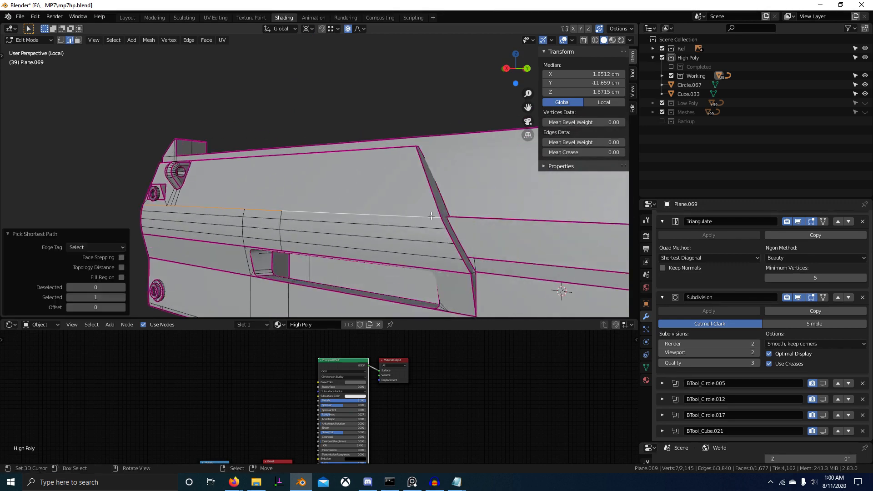
pyautogui.hotkey('shift', 'e')
pyautogui.click(382, 268)
# Connect the side panel's upper corner vertex to the trapezoidal boss's nearest upper corner with a new edge, then return to Object Mode.
pyautogui.press('Tab')
pyautogui.moveTo(317, 253); pyautogui.dragTo(452, 260, button='middle')
pyautogui.scroll(3, 452, 261)
pyautogui.scroll(1, 452, 260)
pyautogui.press('Tab')
pyautogui.press('1')
pyautogui.click(301, 249)
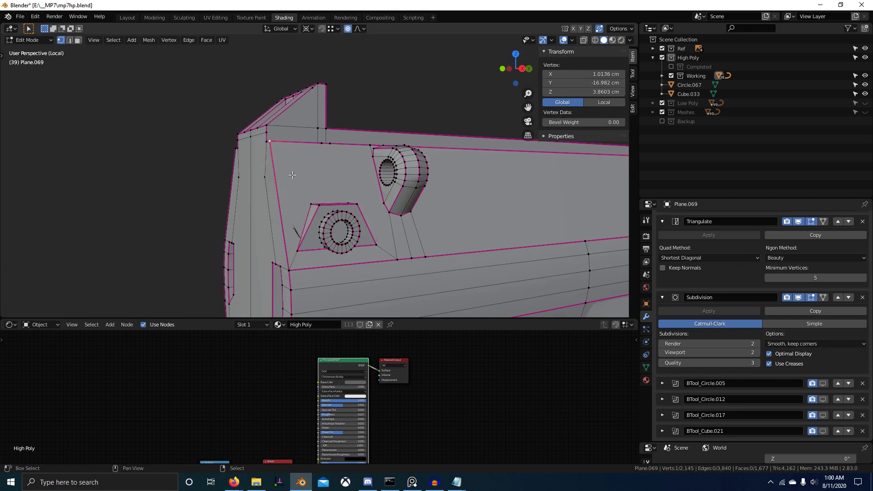
pyautogui.press('j')
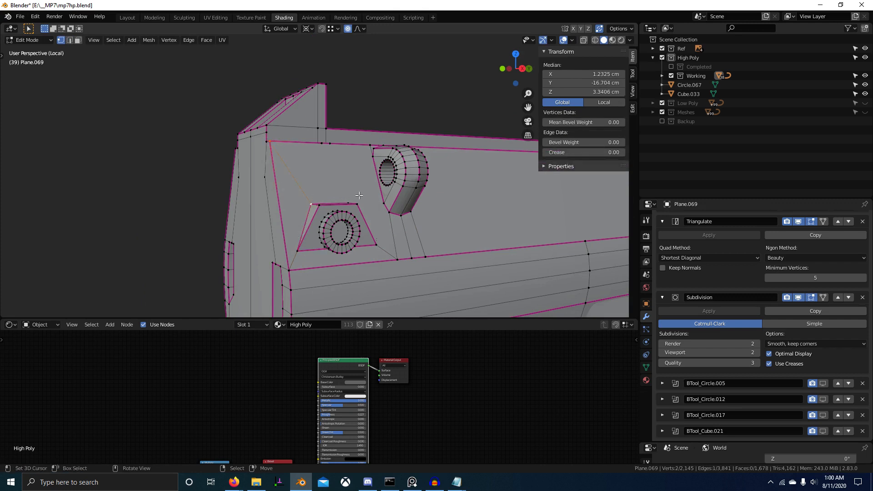
pyautogui.press('Tab')
# Crease the lower edge of the matching trapezoidal boss on the receiver's opposite side.
pyautogui.moveTo(360, 200); pyautogui.dragTo(498, 272, button='middle')
pyautogui.scroll(-3, 381, 263)
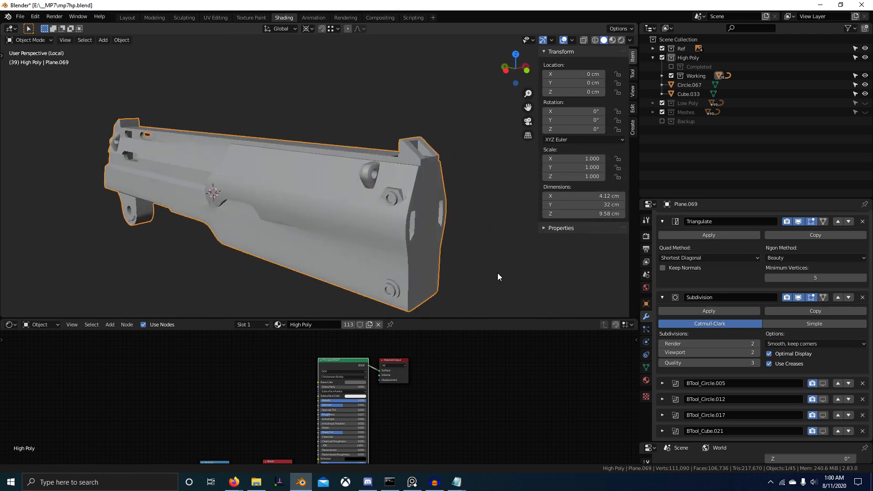
pyautogui.scroll(2, 439, 246)
pyautogui.press('Tab')
pyautogui.scroll(2, 431, 259)
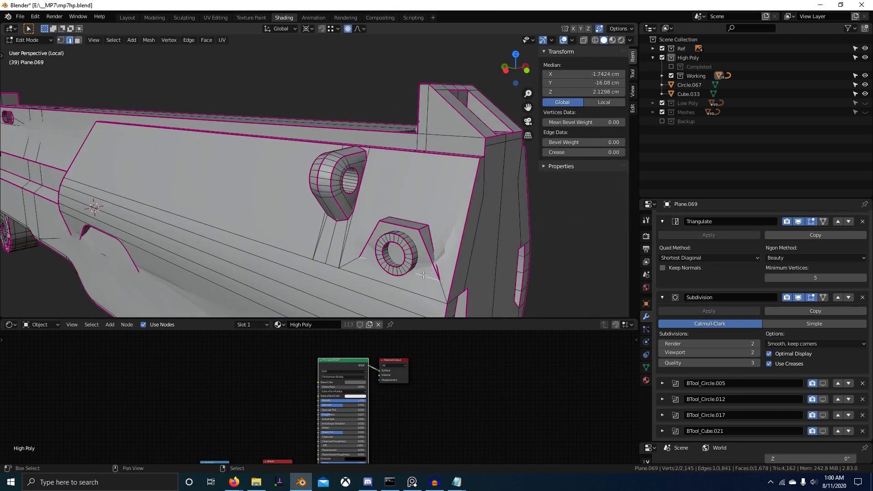
pyautogui.hotkey('shift', 'e')
pyautogui.click(422, 274)
# Set crease 1 on the long edge path below the opposite boss and on the remaining edge near its base.
pyautogui.click(382, 284)
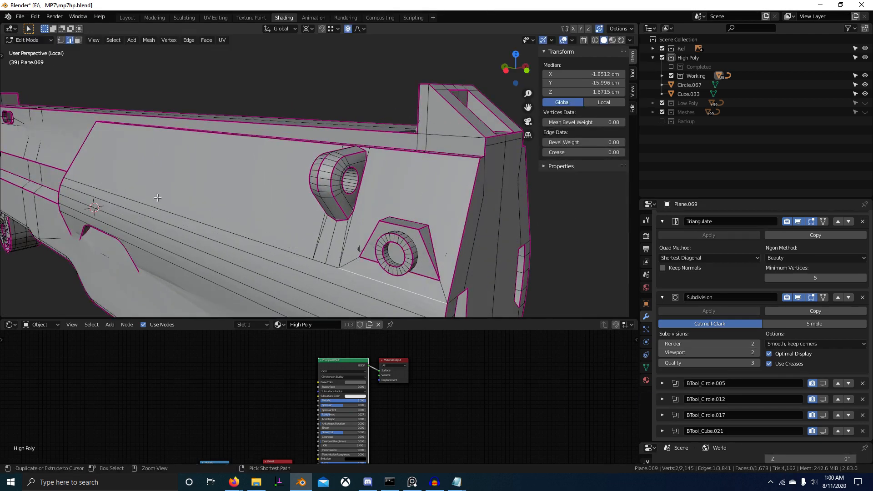
pyautogui.keyDown('ctrl'); pyautogui.click(140, 197); pyautogui.keyUp('ctrl')
pyautogui.press('s')
pyautogui.click(522, 275)
pyautogui.moveTo(557, 264); pyautogui.dragTo(589, 240, button='middle')
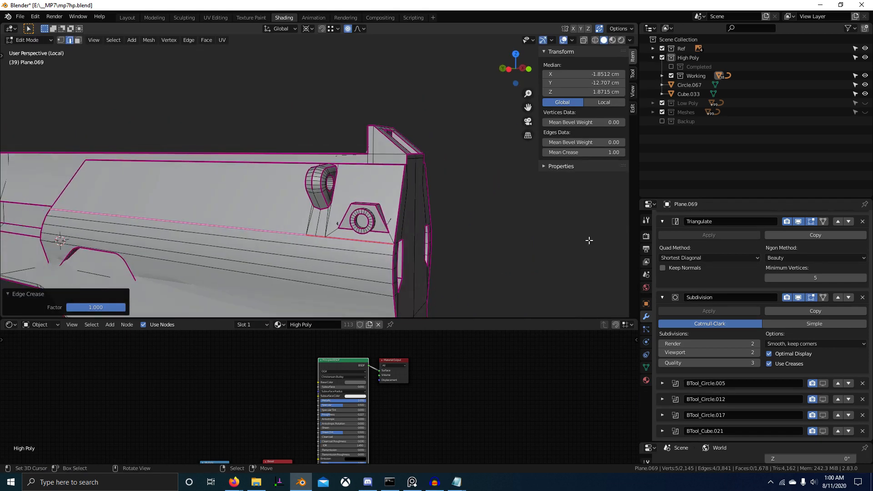
pyautogui.scroll(3, 695, 223)
pyautogui.moveTo(338, 245); pyautogui.dragTo(402, 262, button='middle')
pyautogui.click(388, 257)
pyautogui.hotkey('shift', 'e')
pyautogui.press('1')
pyautogui.click(403, 264)
# Hide the modifiers in the viewport and connect the opposite panel's upper corner vertex to its trapezoidal boss's nearest upper corner.
pyautogui.keyDown('shift'); pyautogui.moveTo(537, 191); pyautogui.dragTo(357, 193, button='middle'); pyautogui.keyUp('shift')
pyautogui.scroll(3, 373, 182)
pyautogui.press('1')
pyautogui.rightClick(462, 151)
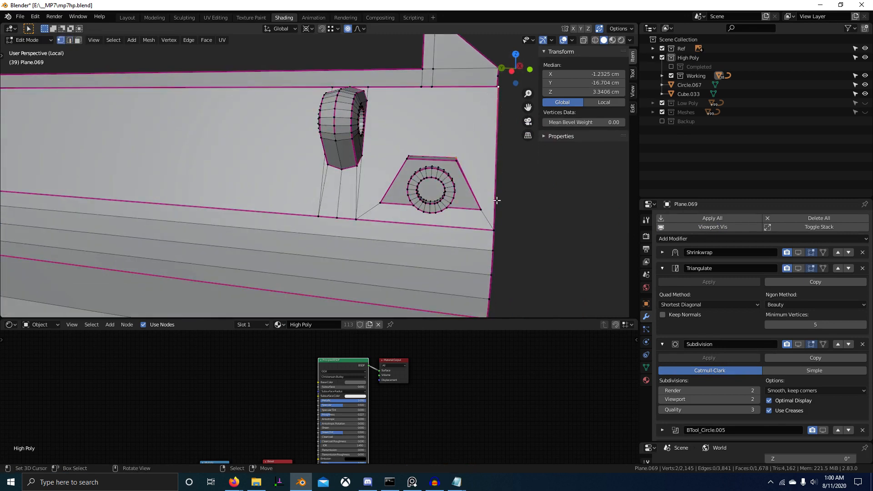
pyautogui.press('j')
pyautogui.moveTo(496, 200); pyautogui.dragTo(446, 214, button='middle')
pyautogui.scroll(-5, 446, 214)
pyautogui.scroll(5, 436, 200)
pyautogui.press('2')
pyautogui.keyDown('alt'); pyautogui.rightClick(418, 174); pyautogui.keyUp('alt')
pyautogui.moveTo(418, 174); pyautogui.dragTo(514, 180, button='middle')
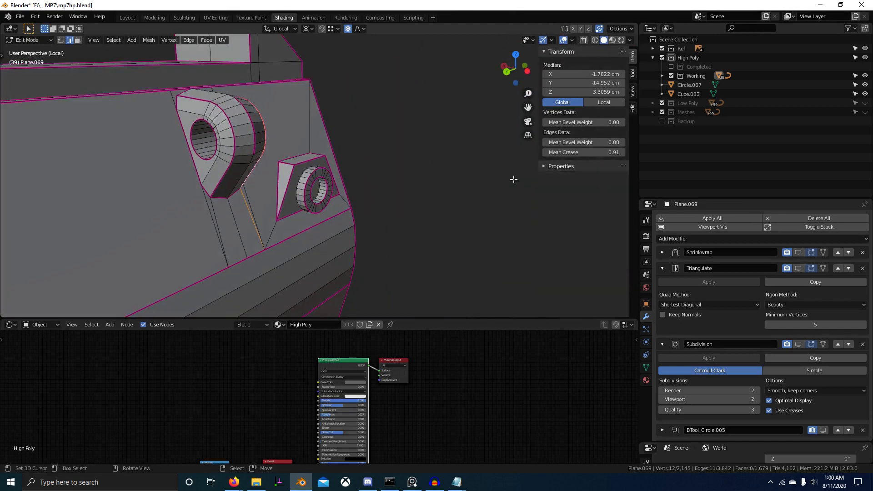
pyautogui.rightClick(227, 174)
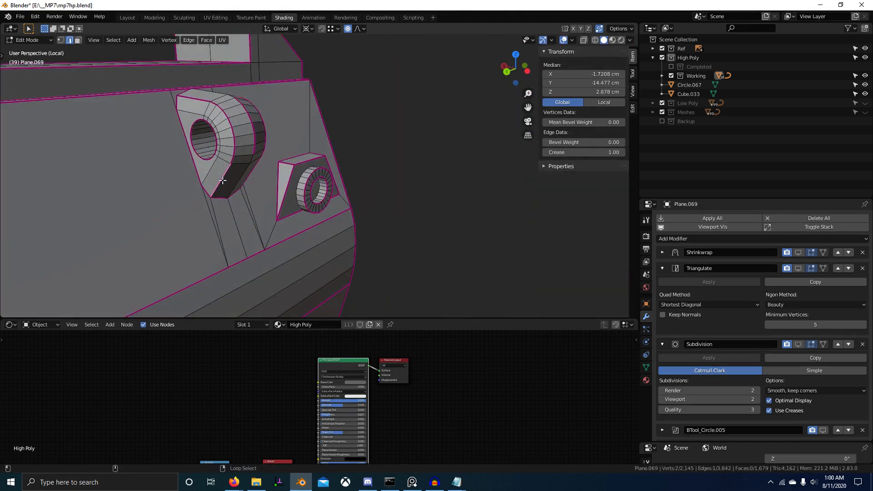
pyautogui.hotkey('alt', 'a')
# Select both outer outline edge paths of the rounded lug beside the boss and clear their crease with a factor of -1.
pyautogui.keyDown('alt'); pyautogui.rightClick(222, 181); pyautogui.keyUp('alt')
pyautogui.moveTo(357, 176)
pyautogui.mouseDown(button='middle')
pyautogui.moveTo(285, 179)
pyautogui.moveTo(355, 169)
pyautogui.mouseUp(button='middle')
pyautogui.rightClick(220, 172)
pyautogui.keyDown('shift'); pyautogui.moveTo(215, 172); pyautogui.dragTo(316, 272, button='middle'); pyautogui.keyUp('shift')
pyautogui.keyDown('ctrl'); pyautogui.rightClick(261, 159); pyautogui.keyUp('ctrl')
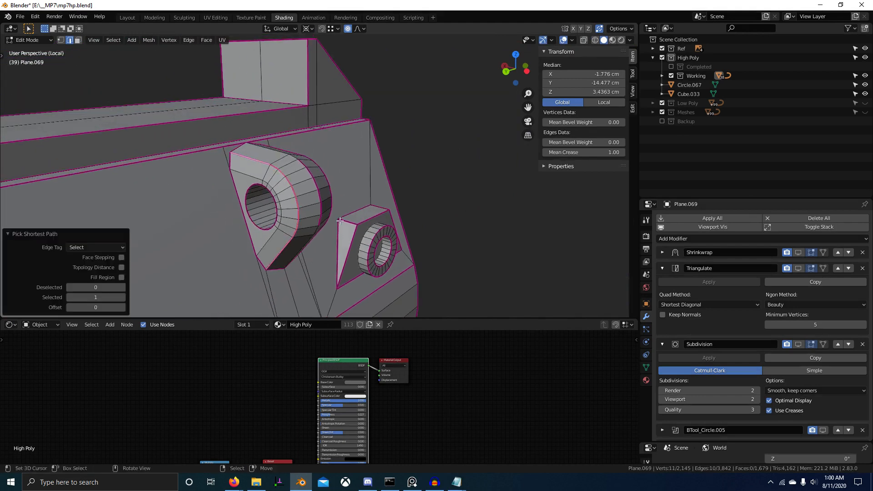
pyautogui.moveTo(487, 207); pyautogui.dragTo(341, 194, button='middle')
pyautogui.scroll(2, 379, 201)
pyautogui.keyDown('shift'); pyautogui.rightClick(380, 155); pyautogui.keyUp('shift')
pyautogui.moveTo(349, 294); pyautogui.dragTo(411, 258, button='middle')
pyautogui.keyDown('ctrl'); pyautogui.rightClick(345, 273); pyautogui.keyUp('ctrl')
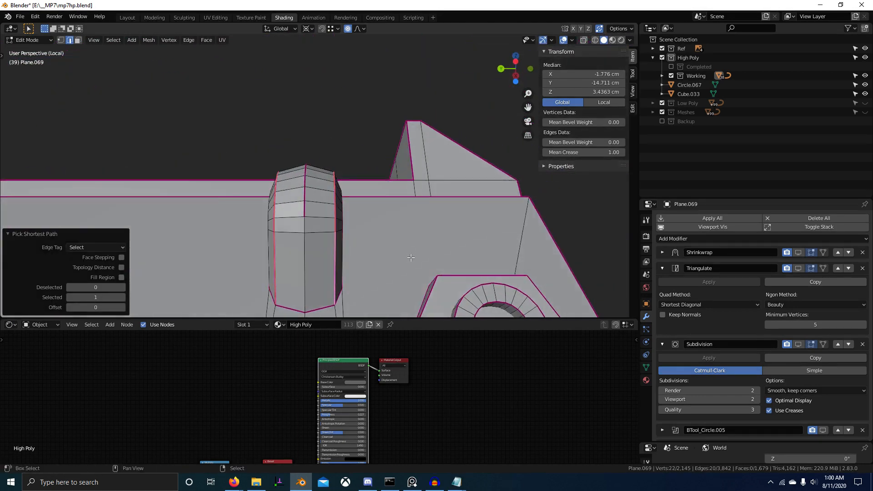
pyautogui.write('-1')
pyautogui.press('Return')
# Clear the crease from the edge path along the middle of the lug's rounded rim with a factor of -1.
pyautogui.moveTo(308, 210)
pyautogui.mouseDown(button='middle')
pyautogui.moveTo(376, 302)
pyautogui.moveTo(313, 194)
pyautogui.mouseUp(button='middle')
pyautogui.keyDown('ctrl'); pyautogui.rightClick(311, 181); pyautogui.keyUp('ctrl')
pyautogui.write('-1')
pyautogui.press('Return')
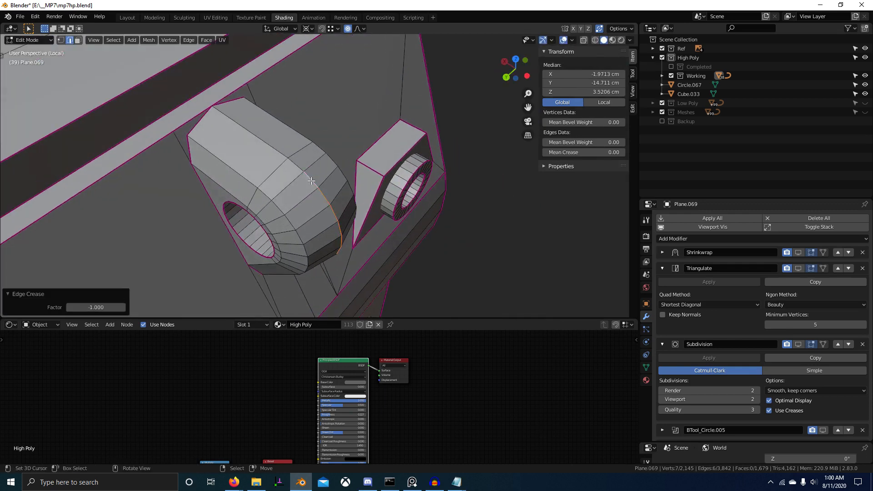
# Select the edge path around the hole on the lug's inward-facing side and set its crease to 1.
pyautogui.moveTo(228, 187); pyautogui.dragTo(275, 252, button='middle')
pyautogui.keyDown('ctrl'); pyautogui.rightClick(264, 294); pyautogui.keyUp('ctrl')
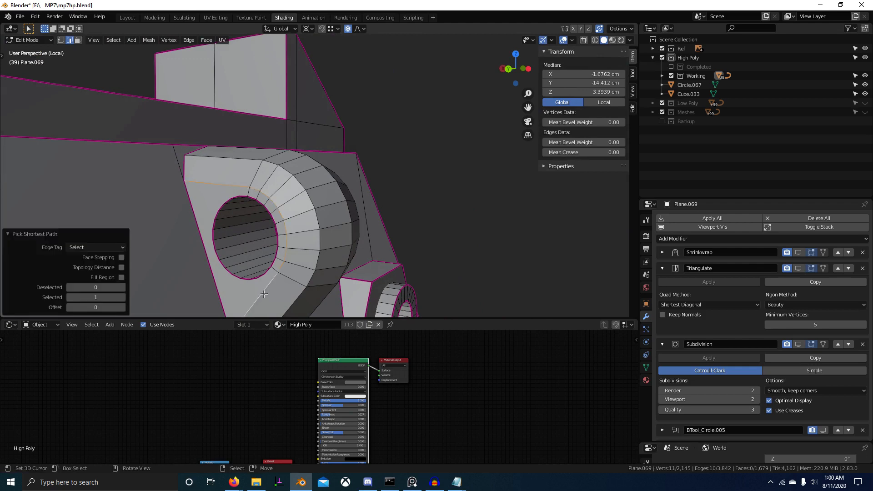
pyautogui.write('1')
pyautogui.press('Return')
# Set crease 1 on the matching edge path around the hole on the same lug's other face.
pyautogui.moveTo(431, 285); pyautogui.dragTo(248, 281, button='middle')
pyautogui.rightClick(387, 184)
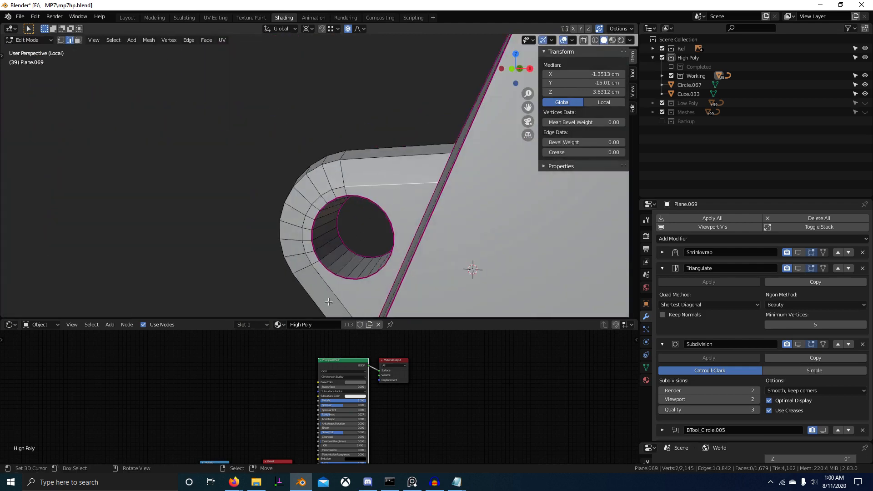
pyautogui.moveTo(329, 302); pyautogui.dragTo(354, 264, button='middle')
pyautogui.keyDown('ctrl'); pyautogui.rightClick(375, 291); pyautogui.keyUp('ctrl')
pyautogui.hotkey('shift', 'e')
pyautogui.write('1')
pyautogui.press('Return')
# Clear the crease from the middle rim path of the lug on the receiver's other side with a factor of -1.
pyautogui.keyDown('ctrl'); pyautogui.rightClick(313, 222); pyautogui.keyUp('ctrl')
pyautogui.hotkey('shift', 'e')
pyautogui.write('-1')
pyautogui.press('Return')
pyautogui.scroll(4, 456, 264)
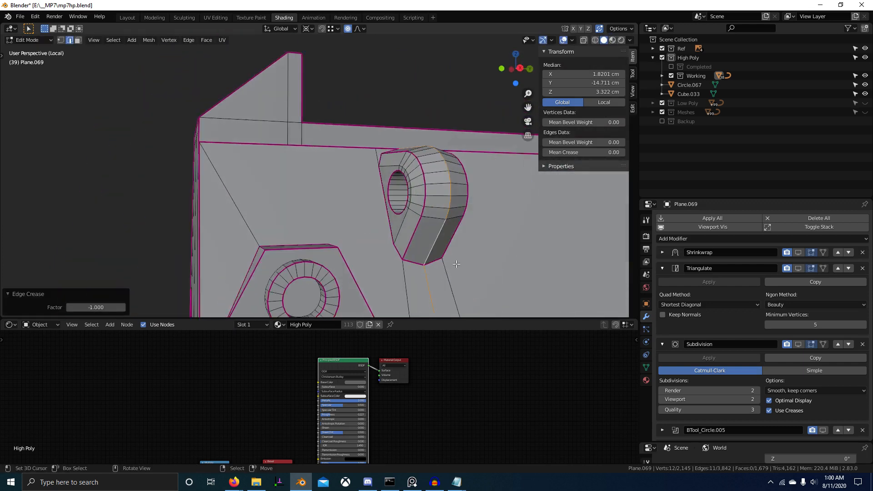
# Select both outer outline paths of this second lug and apply a crease factor of -1 to clear them.
pyautogui.keyDown('alt'); pyautogui.rightClick(410, 248); pyautogui.keyUp('alt')
pyautogui.moveTo(409, 247); pyautogui.dragTo(235, 240, button='middle')
pyautogui.keyDown('ctrl'); pyautogui.rightClick(437, 244); pyautogui.keyUp('ctrl')
pyautogui.keyDown('shift'); pyautogui.rightClick(279, 246); pyautogui.keyUp('shift')
pyautogui.keyDown('ctrl'); pyautogui.rightClick(223, 224); pyautogui.keyUp('ctrl')
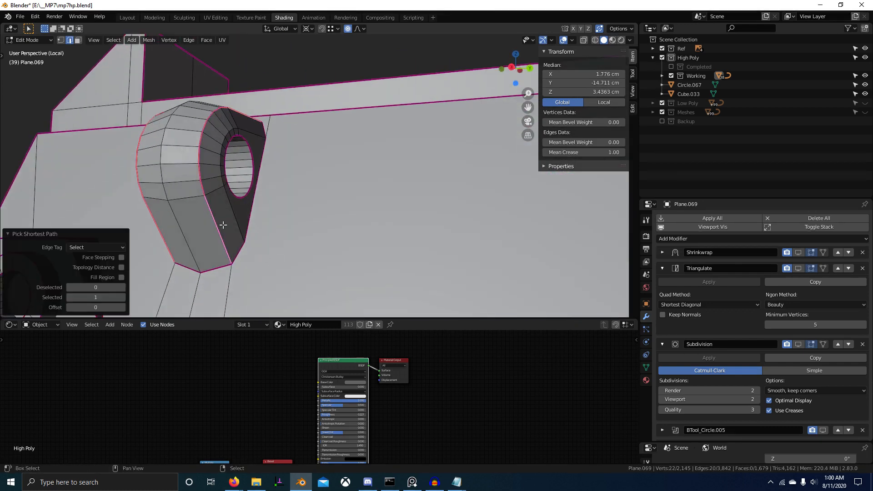
pyautogui.hotkey('shift', 'e')
pyautogui.write('-1')
pyautogui.press('Return')
# Select the edge path around the hole on the second lug's face and set its crease to 1.
pyautogui.rightClick(233, 220)
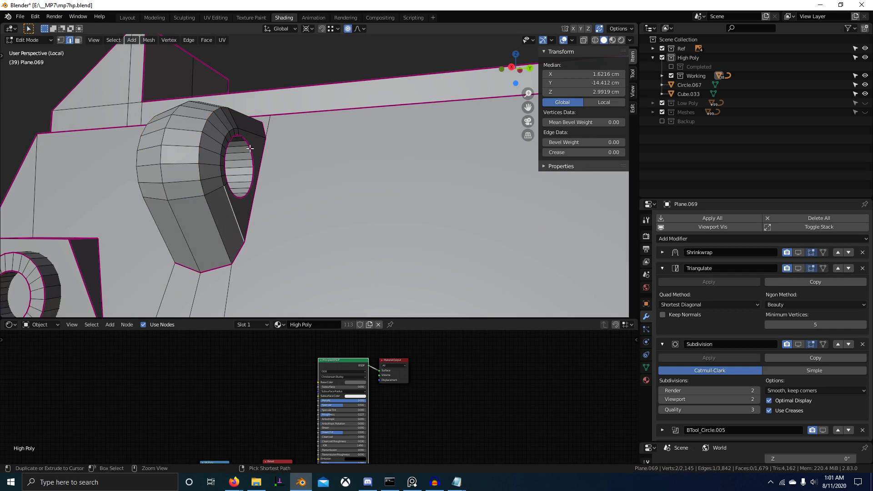
pyautogui.keyDown('ctrl'); pyautogui.rightClick(255, 137); pyautogui.keyUp('ctrl')
pyautogui.hotkey('shift', 'e')
pyautogui.write('1')
pyautogui.press('Return')
# Set crease 1 on the corresponding edge path around the hole on the second lug's reverse face.
pyautogui.moveTo(255, 136); pyautogui.dragTo(340, 161, button='middle')
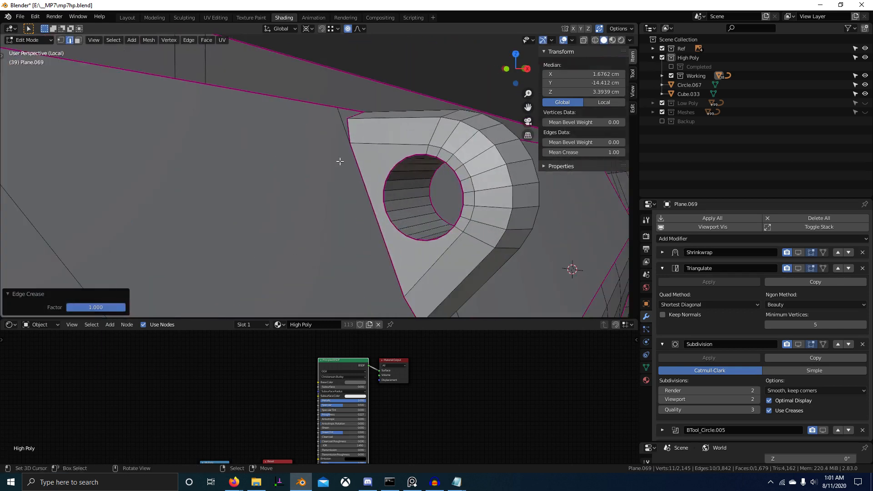
pyautogui.press('.')
pyautogui.click(421, 157)
pyautogui.rightClick(403, 146)
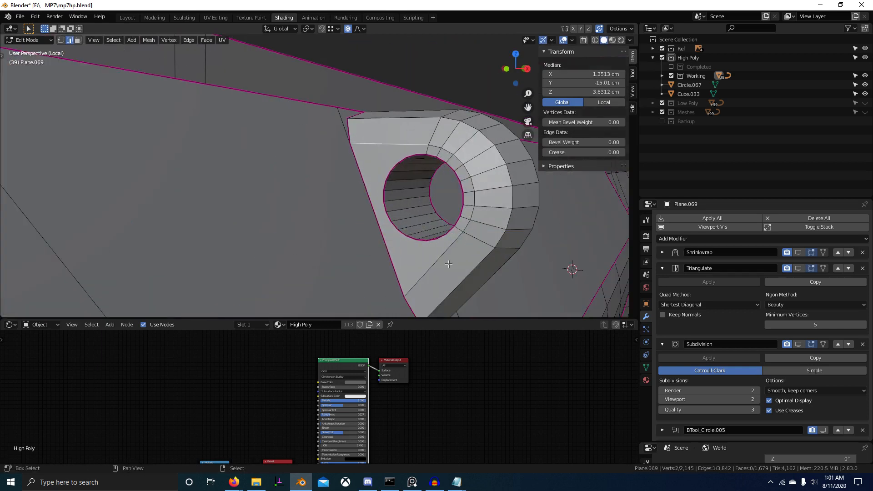
pyautogui.keyDown('ctrl'); pyautogui.rightClick(439, 264); pyautogui.keyUp('ctrl')
pyautogui.write('1')
pyautogui.click(438, 264)
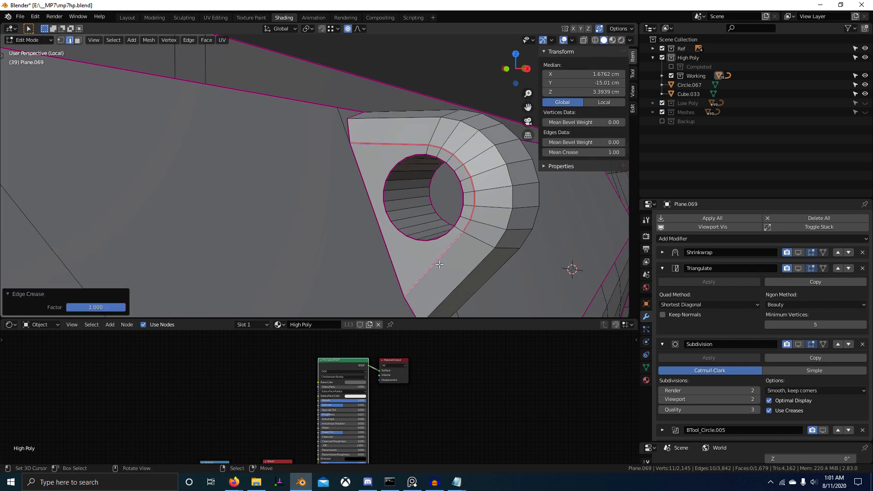
# Examine the receiver's shape and creased edges from both sides and from below.
pyautogui.press('Tab')
pyautogui.scroll(-7, 516, 278)
pyautogui.moveTo(516, 277); pyautogui.dragTo(122, 227, button='middle')
pyautogui.scroll(-4, 444, 232)
pyautogui.press('Tab')
pyautogui.moveTo(444, 232); pyautogui.dragTo(160, 203, button='middle')
pyautogui.scroll(3, 236, 245)
pyautogui.keyDown('shift'); pyautogui.moveTo(236, 246); pyautogui.dragTo(333, 224, button='middle'); pyautogui.keyUp('shift')
pyautogui.scroll(2, 332, 223)
pyautogui.scroll(-8, 333, 223)
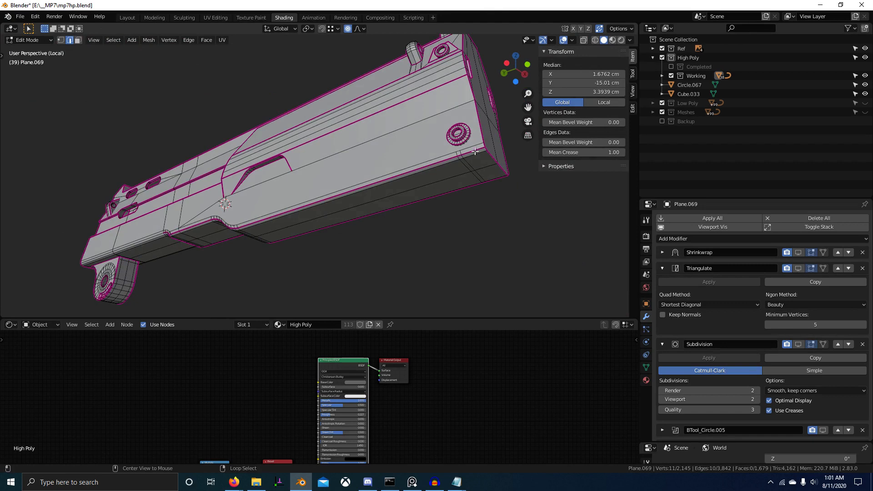
# Select the creased edge loops and rounded transitions along the receiver's stepped underside, clear their creases, and deselect everything.
pyautogui.moveTo(257, 197); pyautogui.dragTo(363, 202, button='middle')
pyautogui.keyDown('shift'); pyautogui.moveTo(363, 203); pyautogui.dragTo(486, 316, button='middle'); pyautogui.keyUp('shift')
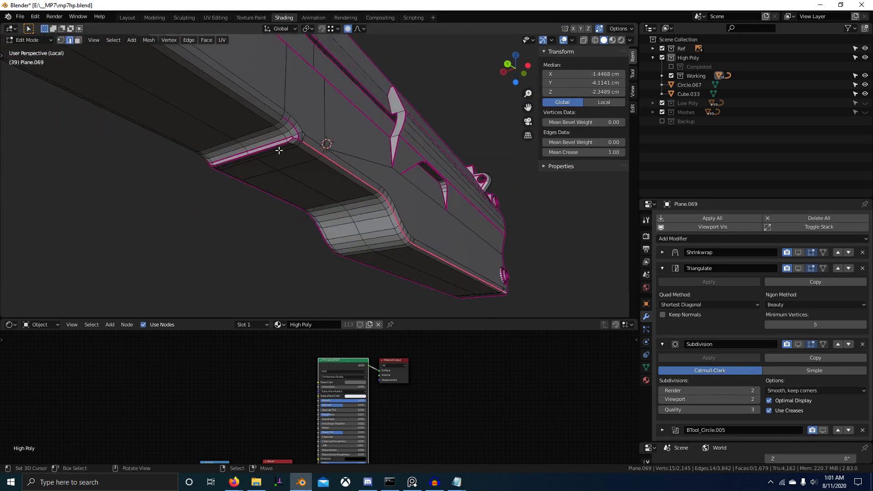
pyautogui.scroll(2, 279, 150)
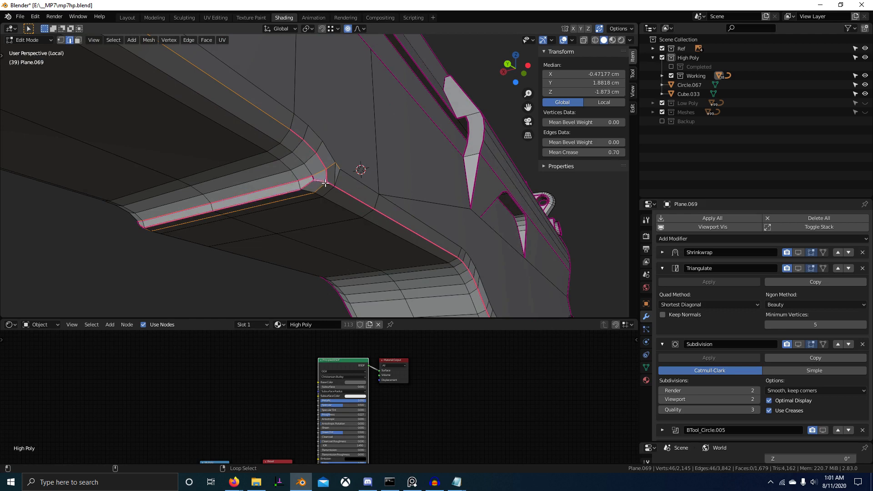
pyautogui.scroll(-5, 325, 191)
pyautogui.keyDown('shift'); pyautogui.moveTo(306, 232); pyautogui.dragTo(318, 248, button='middle'); pyautogui.keyUp('shift')
pyautogui.scroll(3, 328, 242)
pyautogui.scroll(2, 359, 254)
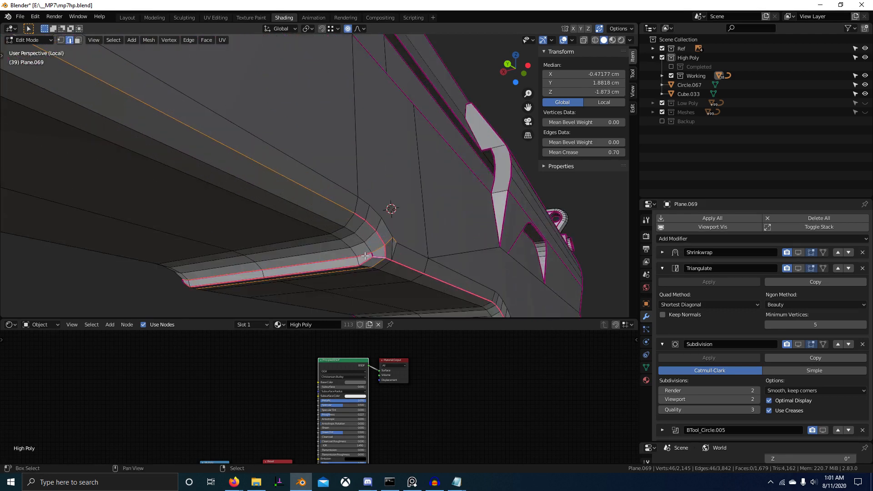
pyautogui.rightClick(385, 258)
pyautogui.moveTo(385, 258); pyautogui.dragTo(447, 251, button='middle')
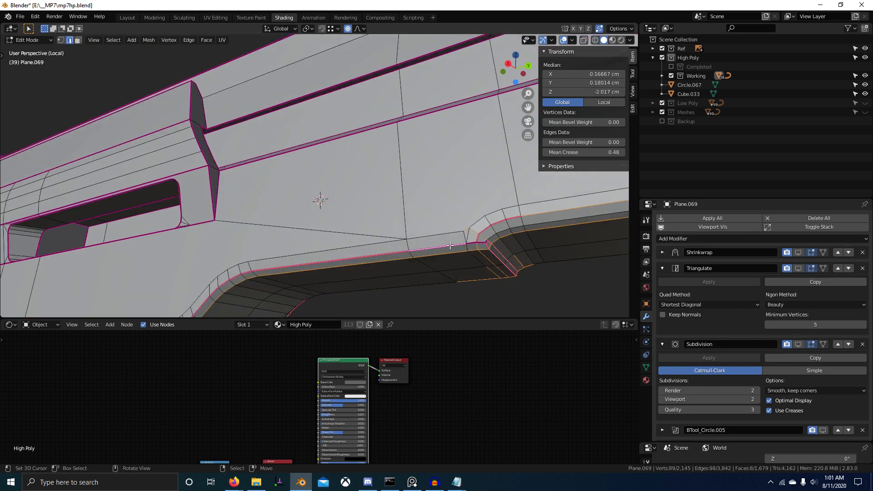
pyautogui.rightClick(473, 245)
pyautogui.scroll(-3, 336, 279)
pyautogui.keyDown('shift'); pyautogui.moveTo(337, 279); pyautogui.dragTo(416, 237, button='middle'); pyautogui.keyUp('shift')
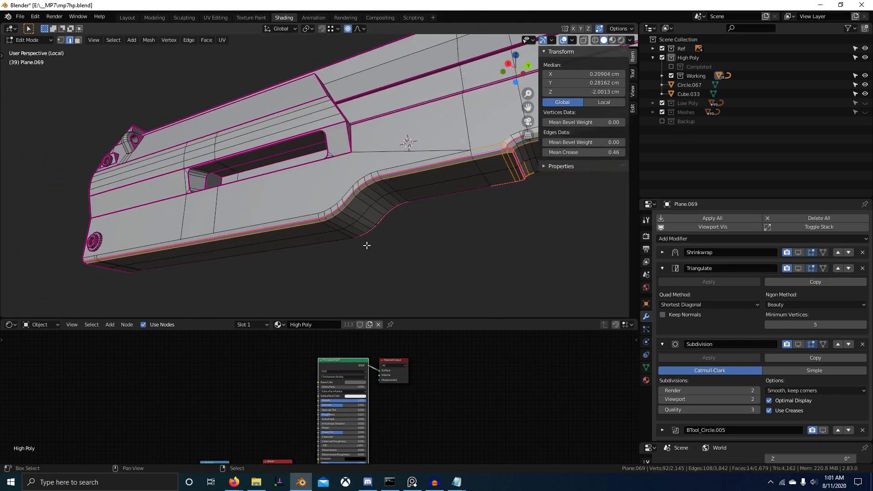
pyautogui.hotkey('alt', 'a')
# Select the two edge runs bordering the bevel along one lower side of the receiver and set their crease to 1.
pyautogui.moveTo(363, 246); pyautogui.dragTo(282, 254, button='middle')
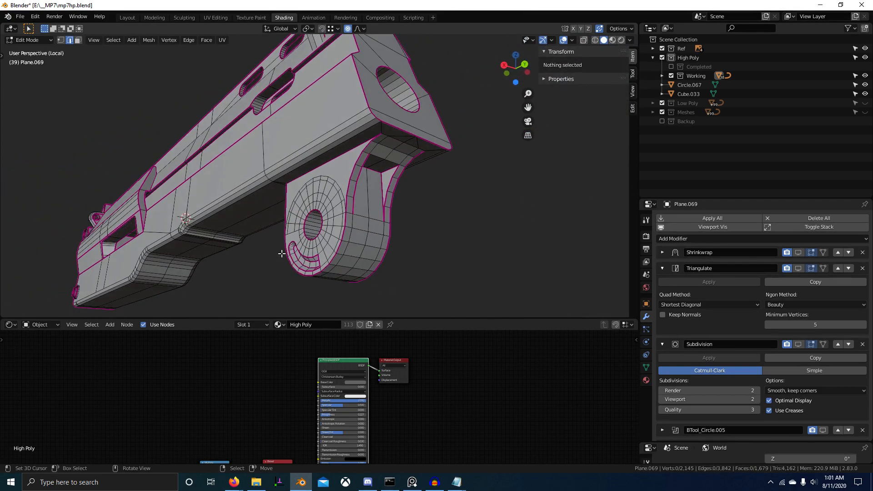
pyautogui.keyDown('alt'); pyautogui.click(355, 122); pyautogui.keyUp('alt')
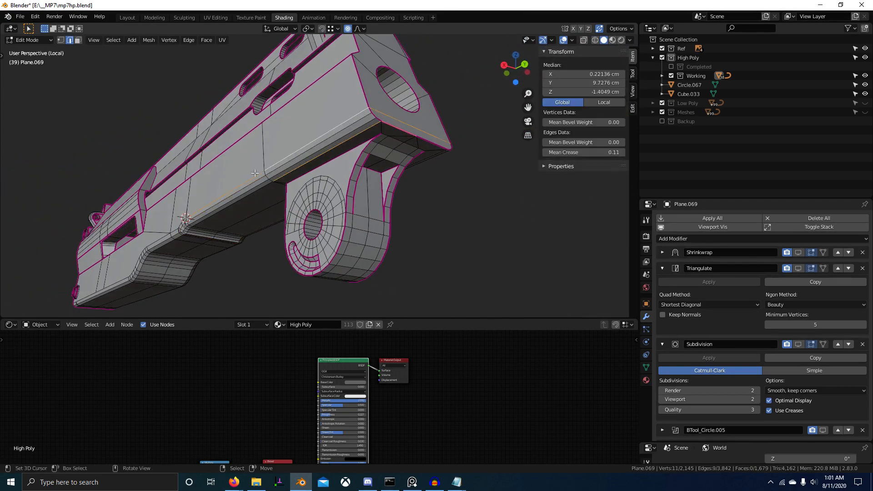
pyautogui.moveTo(255, 173); pyautogui.dragTo(325, 171, button='middle')
pyautogui.scroll(2, 314, 172)
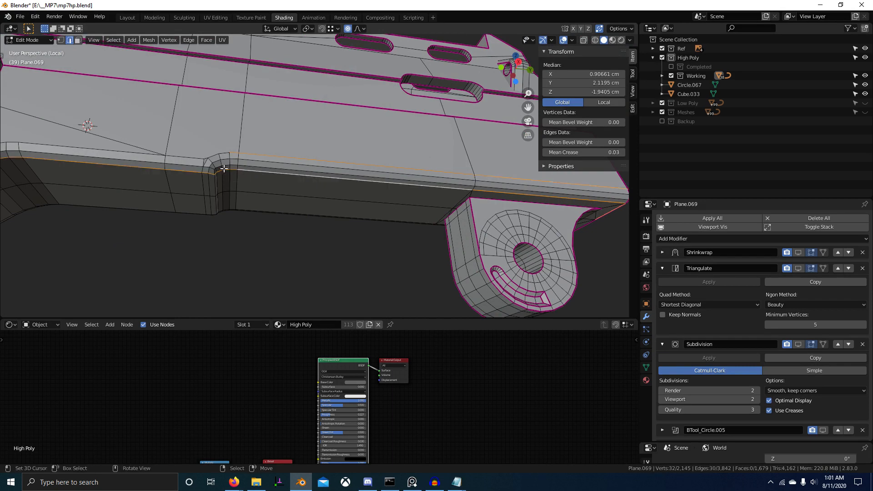
pyautogui.keyDown('shift'); pyautogui.moveTo(216, 148); pyautogui.dragTo(285, 171, button='middle'); pyautogui.keyUp('shift')
pyautogui.scroll(1, 285, 171)
pyautogui.keyDown('ctrl'); pyautogui.rightClick(206, 191); pyautogui.keyUp('ctrl')
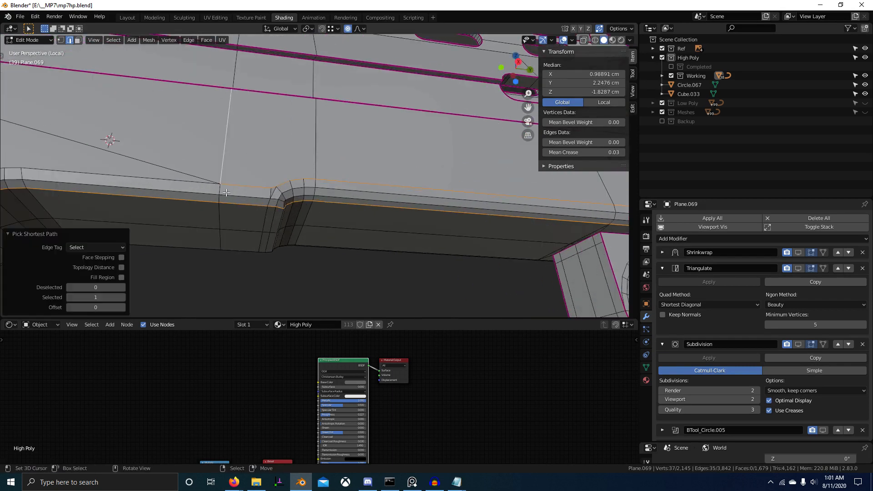
pyautogui.hotkey('ctrl', 'z')
pyautogui.keyDown('ctrl'); pyautogui.rightClick(168, 180); pyautogui.keyUp('ctrl')
pyautogui.scroll(-2, 169, 180)
pyautogui.keyDown('shift'); pyautogui.moveTo(168, 180); pyautogui.dragTo(347, 211, button='middle'); pyautogui.keyUp('shift')
pyautogui.keyDown('ctrl'); pyautogui.rightClick(249, 193); pyautogui.keyUp('ctrl')
pyautogui.keyDown('shift'); pyautogui.moveTo(93, 152); pyautogui.dragTo(304, 210, button='middle'); pyautogui.keyUp('shift')
pyautogui.scroll(-1, 304, 210)
pyautogui.scroll(2, 283, 227)
pyautogui.write('1')
pyautogui.press('Return')
pyautogui.scroll(-5, 410, 289)
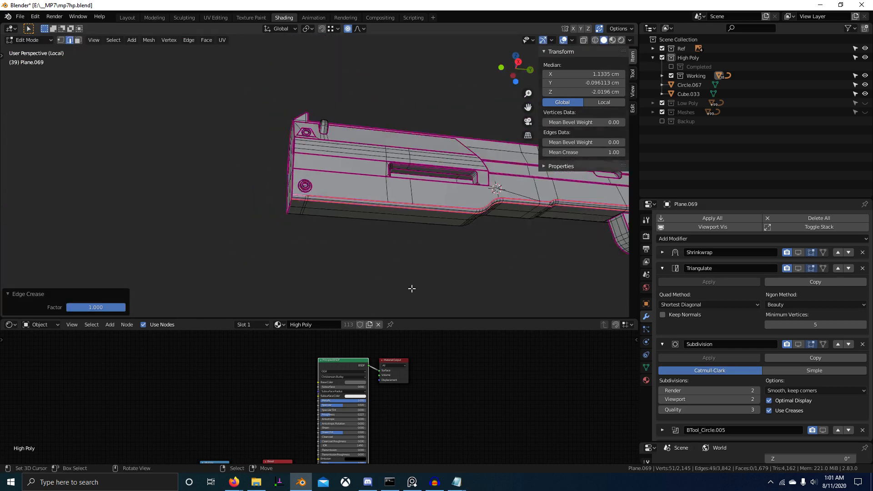
# Clear the crease on the horizontal edge crossing the receiver's front face below the large hole.
pyautogui.keyDown('shift'); pyautogui.moveTo(508, 289); pyautogui.dragTo(333, 307, button='middle'); pyautogui.keyUp('shift')
pyautogui.scroll(4, 334, 296)
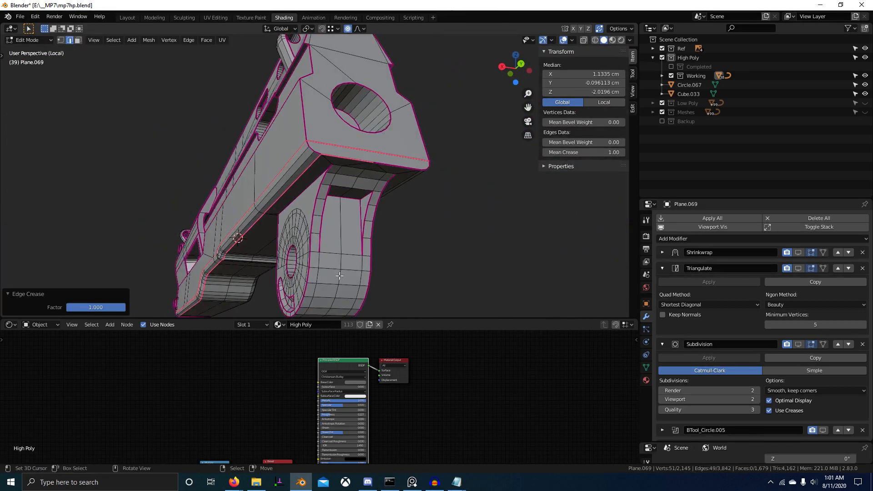
pyautogui.scroll(-3, 340, 276)
pyautogui.moveTo(340, 275); pyautogui.dragTo(257, 272, button='middle')
pyautogui.keyDown('shift'); pyautogui.moveTo(257, 272); pyautogui.dragTo(396, 265, button='middle'); pyautogui.keyUp('shift')
pyautogui.scroll(-1, 395, 264)
pyautogui.scroll(4, 290, 259)
pyautogui.moveTo(246, 256); pyautogui.dragTo(284, 245, button='middle')
pyautogui.scroll(3, 285, 244)
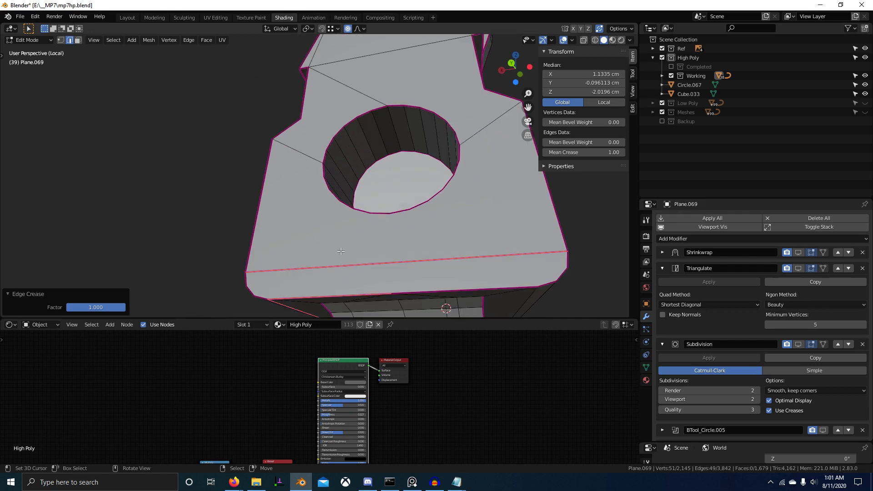
pyautogui.click(342, 253)
pyautogui.hotkey('shift', 'e')
pyautogui.write('-1')
pyautogui.press('Return')
pyautogui.scroll(-6, 342, 253)
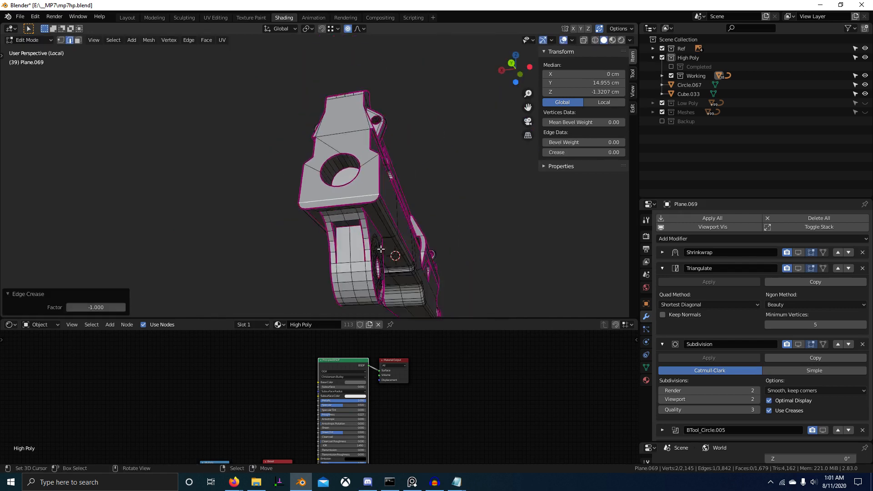
# Select and crease the bevel's lower edge path along the receiver's opposite side, from the lug past both underside steps to the rear.
pyautogui.moveTo(380, 248); pyautogui.dragTo(218, 194, button='middle')
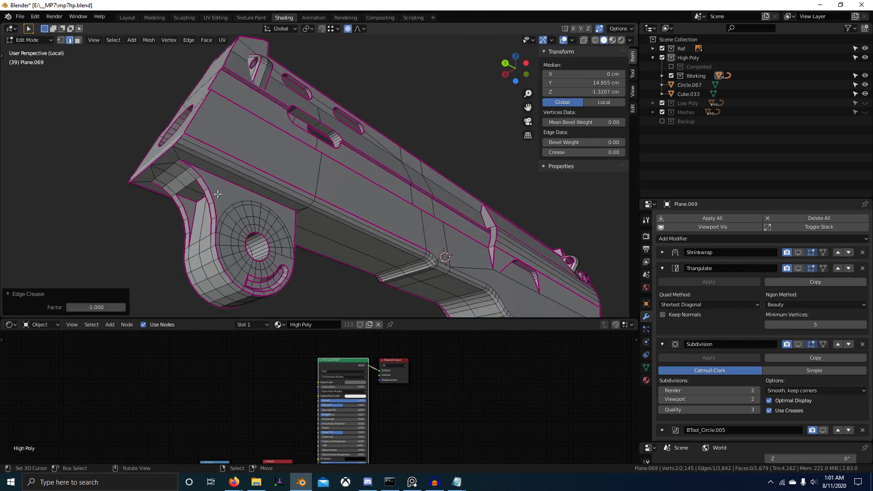
pyautogui.click(195, 155)
pyautogui.moveTo(448, 284); pyautogui.dragTo(413, 266, button='middle')
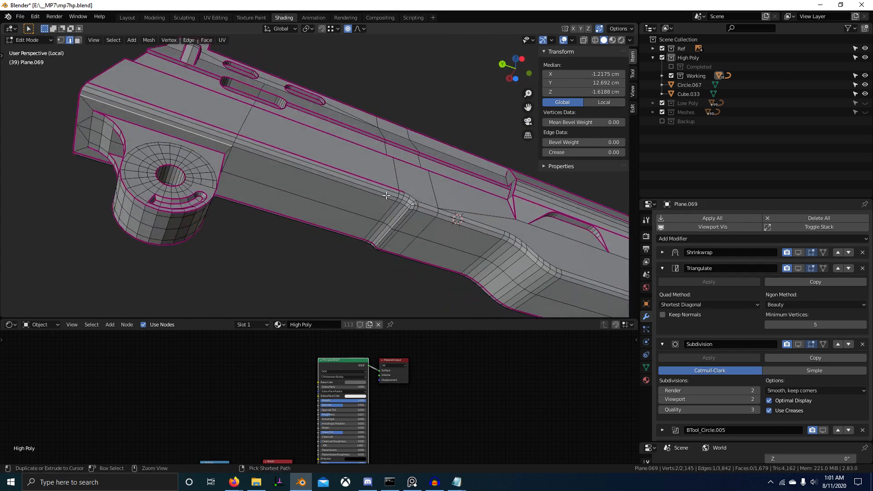
pyautogui.keyDown('ctrl'); pyautogui.click(436, 219); pyautogui.keyUp('ctrl')
pyautogui.scroll(3, 378, 228)
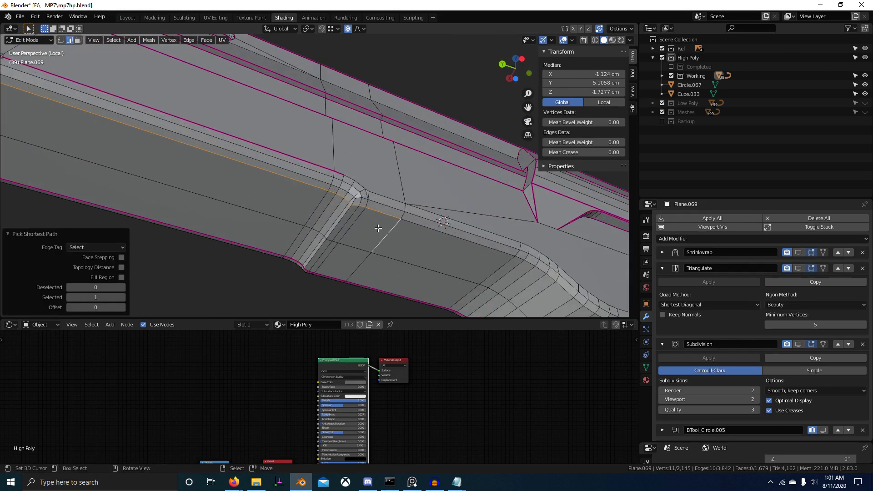
pyautogui.rightClick(398, 244)
pyautogui.keyDown('shift'); pyautogui.moveTo(559, 297); pyautogui.dragTo(254, 217, button='middle'); pyautogui.keyUp('shift')
pyautogui.keyDown('ctrl'); pyautogui.click(396, 240); pyautogui.keyUp('ctrl')
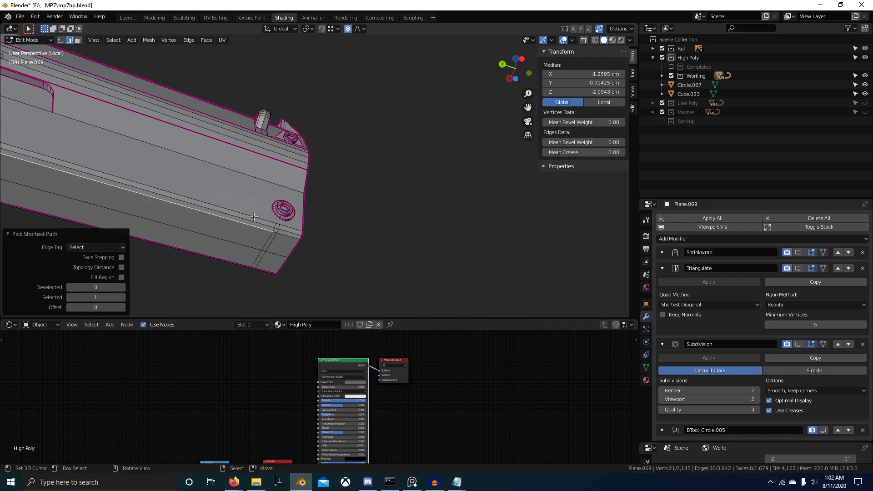
# Select the bevel's upper edge path on that side, from the rear end past both underside steps, and set its crease to 1.
pyautogui.click(289, 237)
pyautogui.keyDown('shift'); pyautogui.moveTo(141, 202); pyautogui.dragTo(400, 277, button='middle'); pyautogui.keyUp('shift')
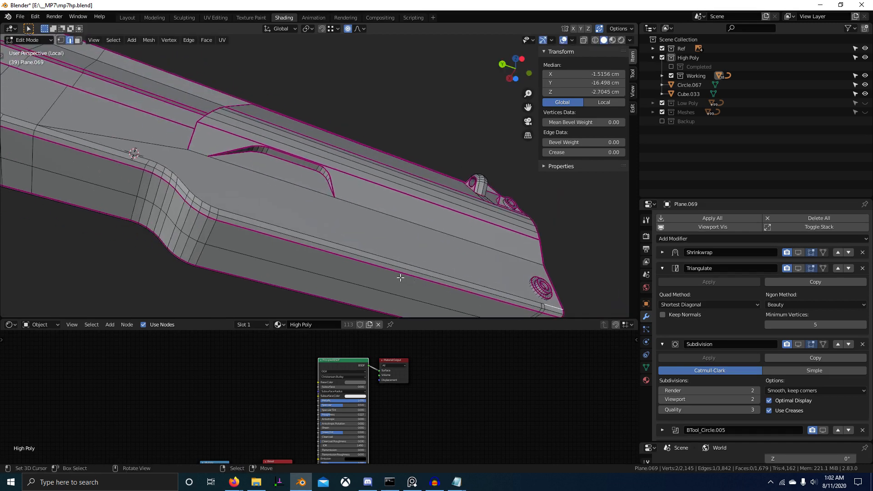
pyautogui.keyDown('ctrl'); pyautogui.click(216, 201); pyautogui.keyUp('ctrl')
pyautogui.keyDown('ctrl'); pyautogui.click(152, 159); pyautogui.keyUp('ctrl')
pyautogui.keyDown('ctrl'); pyautogui.click(91, 137); pyautogui.keyUp('ctrl')
pyautogui.press('KP_Decimal')
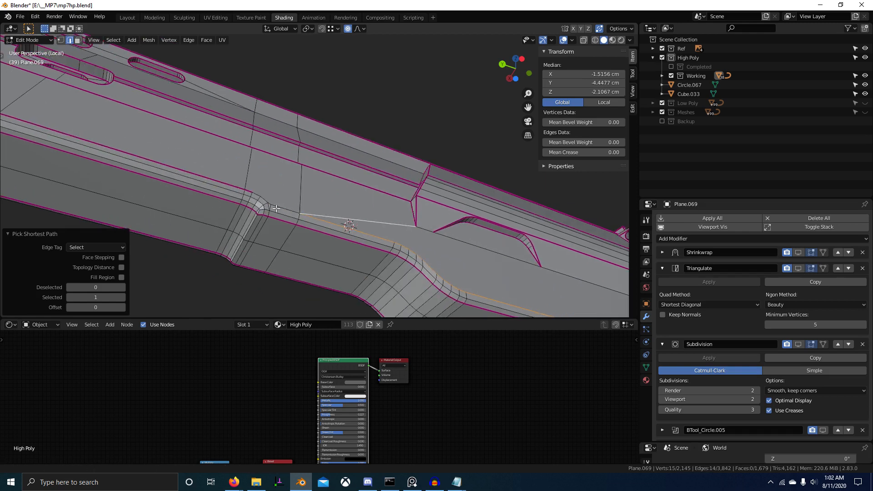
pyautogui.hotkey('ctrl', 'z')
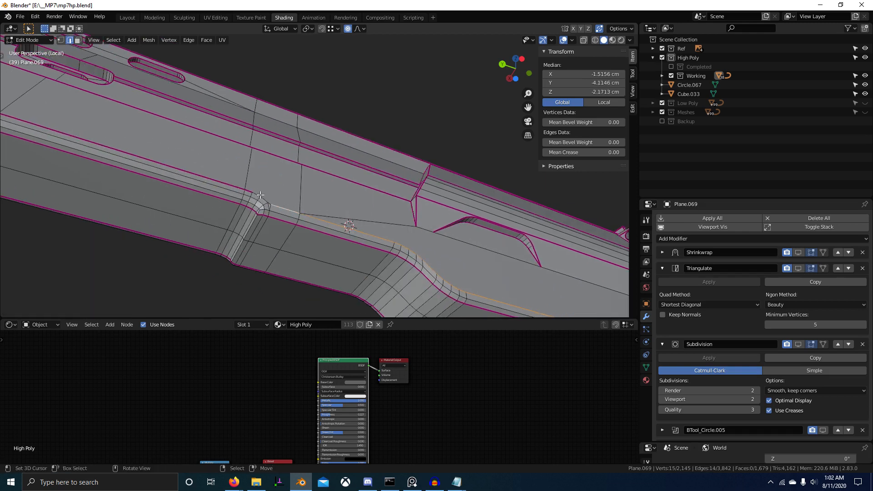
pyautogui.keyDown('ctrl'); pyautogui.click(260, 195); pyautogui.keyUp('ctrl')
pyautogui.hotkey('shift', 'e')
pyautogui.press('1')
pyautogui.press('Return')
pyautogui.press('KP_Decimal')
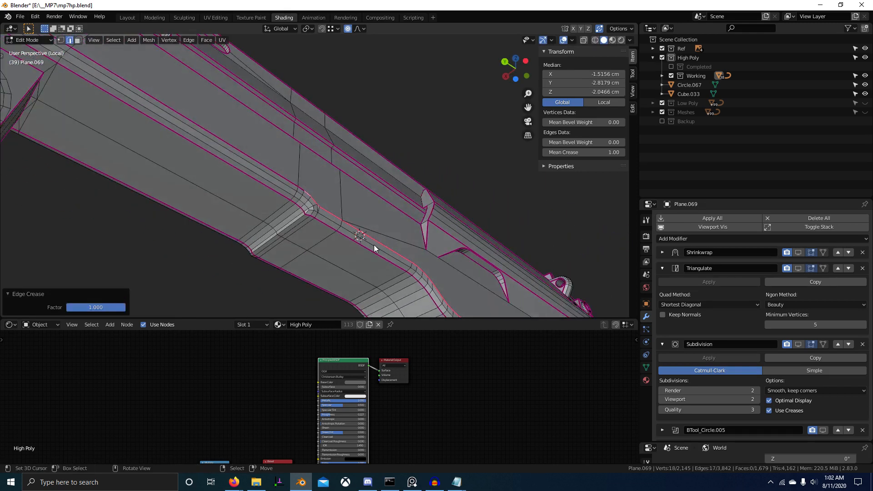
# Set crease 1 on the edges running across the receiver's underside at the base of the small step.
pyautogui.press('Tab')
pyautogui.scroll(1, 315, 247)
pyautogui.press('Tab')
pyautogui.scroll(4, 315, 248)
pyautogui.moveTo(315, 247); pyautogui.dragTo(325, 239, button='middle')
pyautogui.rightClick(325, 204)
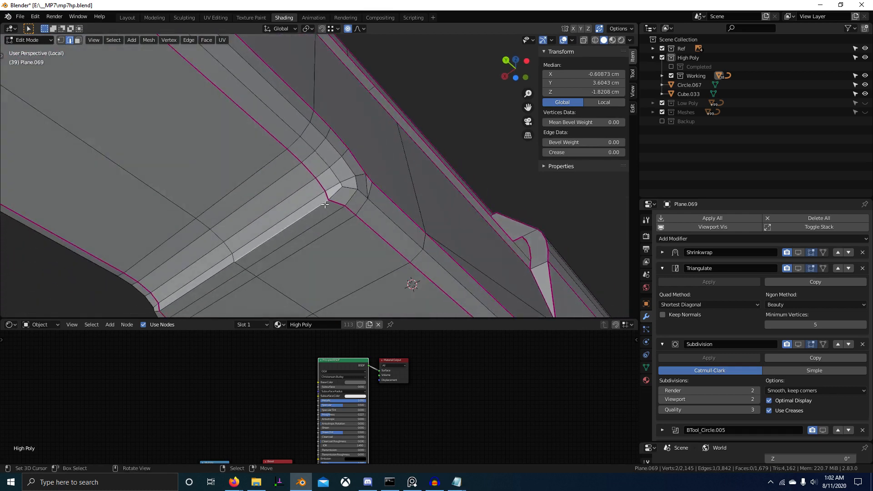
pyautogui.moveTo(263, 225); pyautogui.dragTo(288, 224, button='middle')
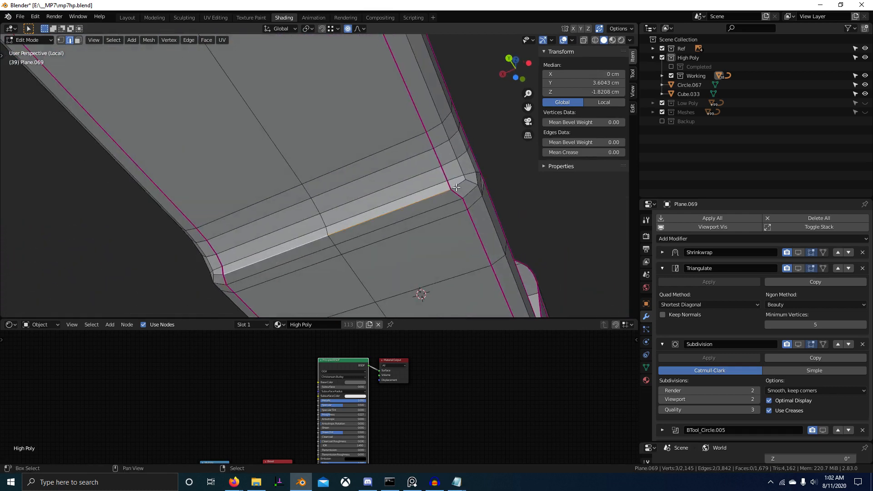
pyautogui.keyDown('ctrl'); pyautogui.click(455, 187); pyautogui.keyUp('ctrl')
pyautogui.moveTo(456, 187); pyautogui.dragTo(376, 237, button='middle')
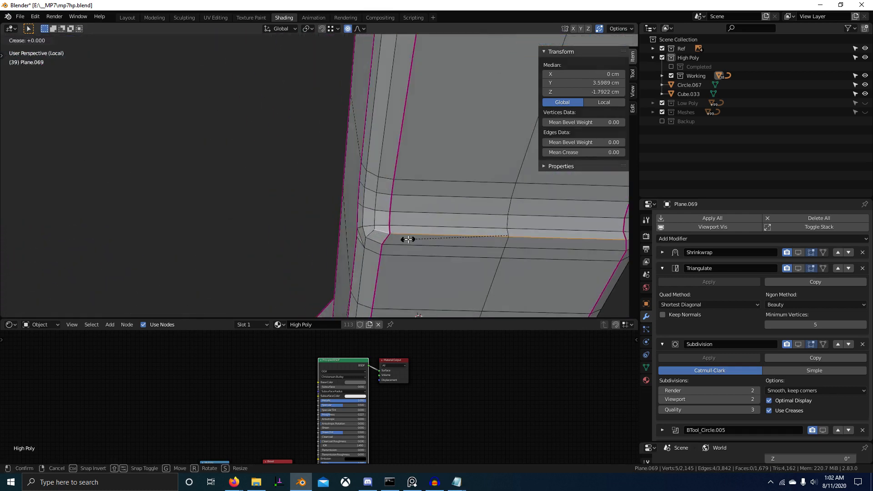
# Show the modifiers in the viewport and examine the creased small step on the underside from several angles.
pyautogui.press('Tab')
pyautogui.click(734, 226)
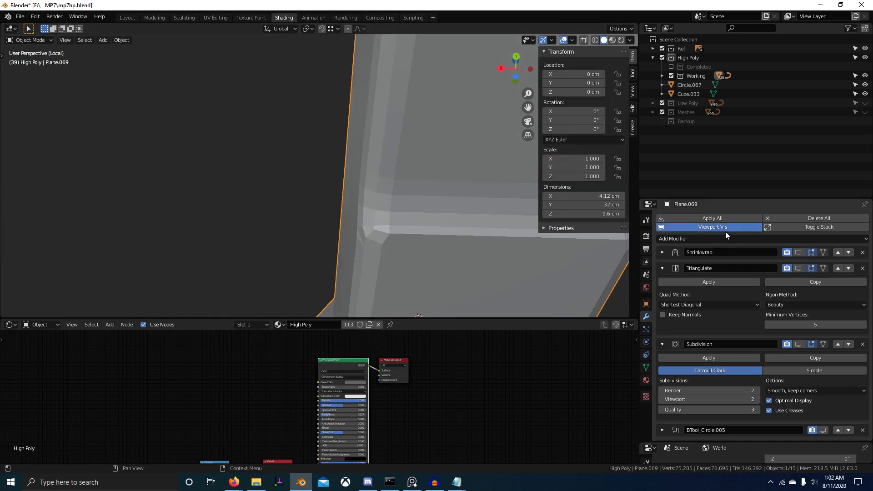
pyautogui.moveTo(499, 269); pyautogui.dragTo(456, 154, button='middle')
pyautogui.press('Tab')
pyautogui.scroll(5, 444, 211)
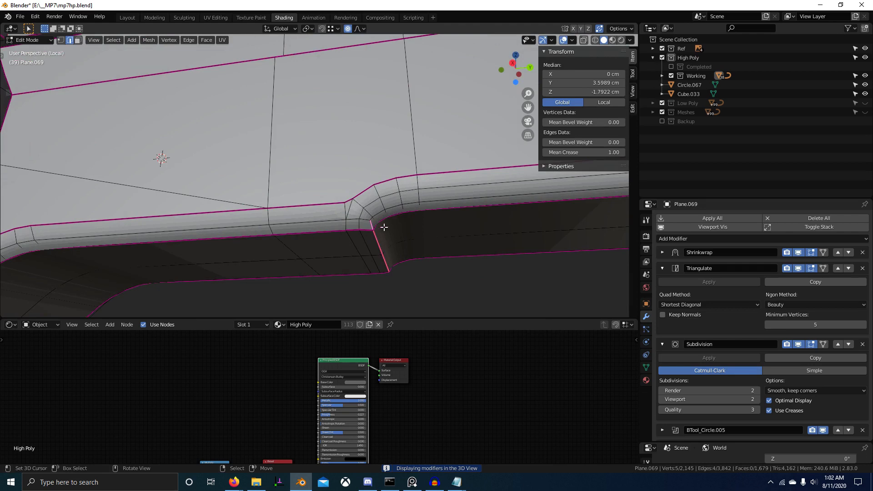
pyautogui.moveTo(384, 228); pyautogui.dragTo(279, 173, button='middle')
pyautogui.press('Tab')
pyautogui.press('Tab')
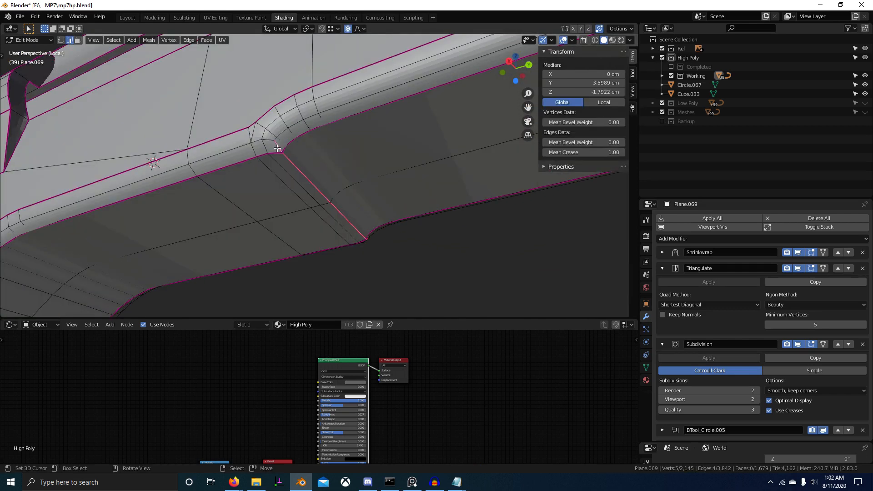
# Try to clear the crease from the edges running across the underside at the small step.
pyautogui.keyDown('shift'); pyautogui.click(349, 220); pyautogui.keyUp('shift')
pyautogui.moveTo(349, 220); pyautogui.dragTo(290, 207, button='middle')
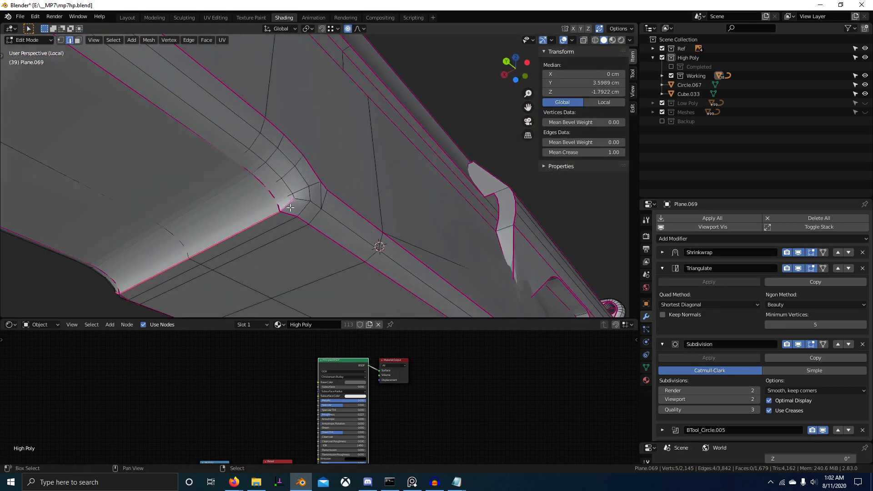
pyautogui.hotkey('shift', 'e')
pyautogui.write('-1')
pyautogui.press('Return')
# Return to Object Mode and set the receiver's viewport subdivision level to 3.
pyautogui.press('Tab')
pyautogui.moveTo(328, 229)
pyautogui.mouseDown(button='middle')
pyautogui.moveTo(359, 248)
pyautogui.moveTo(312, 265)
pyautogui.moveTo(401, 263)
pyautogui.moveTo(403, 240)
pyautogui.moveTo(356, 220)
pyautogui.mouseUp(button='middle')
pyautogui.rightClick(315, 218)
pyautogui.click(313, 205)
pyautogui.hotkey('alt', 'a')
pyautogui.moveTo(454, 255); pyautogui.dragTo(411, 267, button='middle')
pyautogui.click(435, 222)
pyautogui.hotkey('ctrl', '3')
pyautogui.scroll(-3, 709, 279)
pyautogui.scroll(3, 696, 278)
# Collapse the Triangulate and Subdivision settings and hide the four BTool boolean modifiers in the viewport.
pyautogui.click(662, 269)
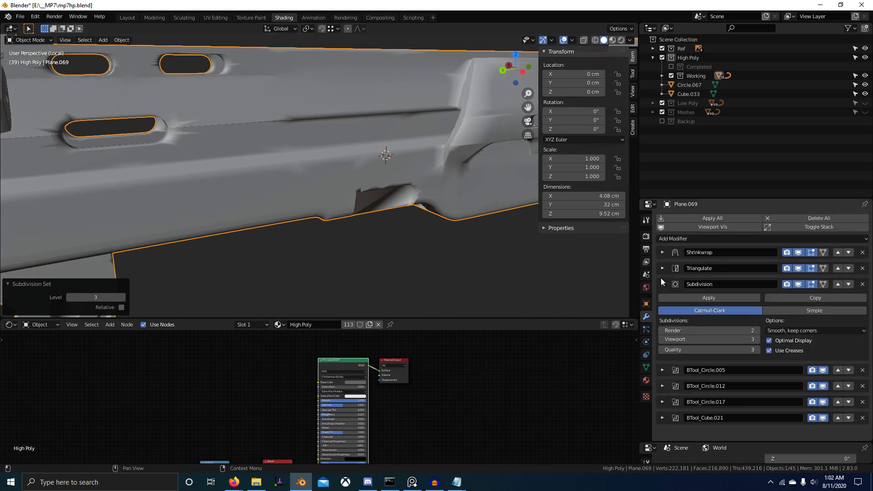
pyautogui.click(663, 284)
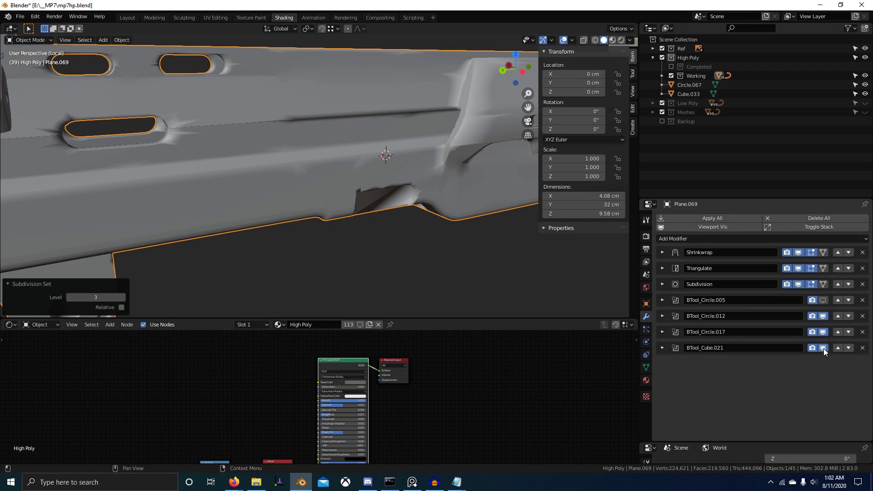
pyautogui.click(823, 317)
# Inspect the subdivided receiver from both sides without its booleans and save the file.
pyautogui.scroll(-4, 478, 246)
pyautogui.moveTo(475, 246); pyautogui.dragTo(435, 243, button='middle')
pyautogui.rightClick(356, 191)
pyautogui.press('w')
pyautogui.click(355, 199)
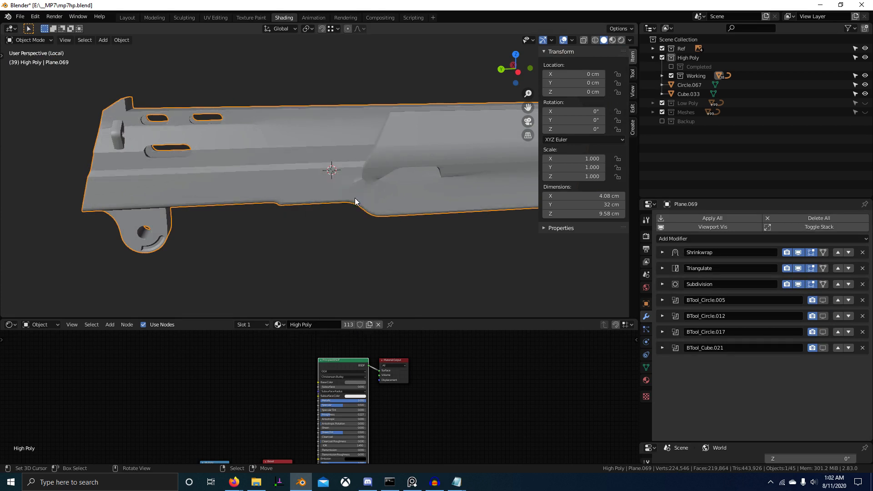
pyautogui.moveTo(354, 199); pyautogui.dragTo(390, 247, button='middle')
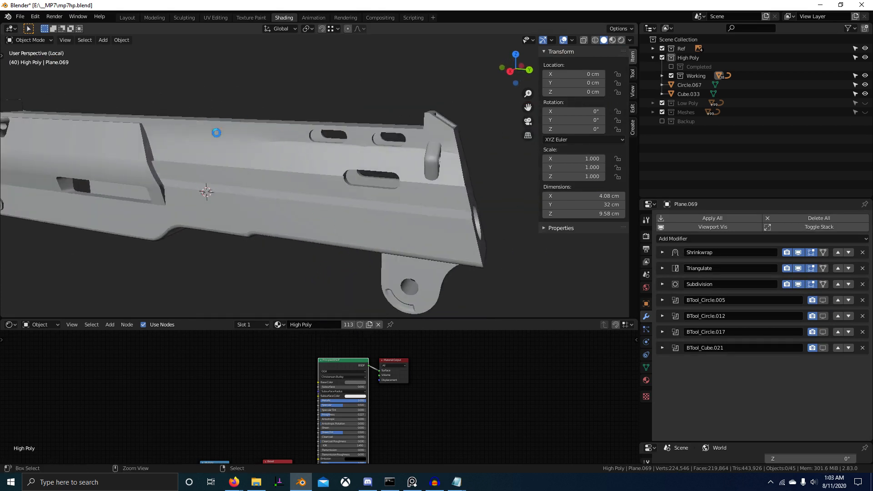
pyautogui.hotkey('ctrl', 's')
# Hide the modifiers in the viewport and set crease 1 on the long side edge beneath the two upper slots.
pyautogui.moveTo(237, 133); pyautogui.dragTo(348, 186, button='middle')
pyautogui.press('Tab')
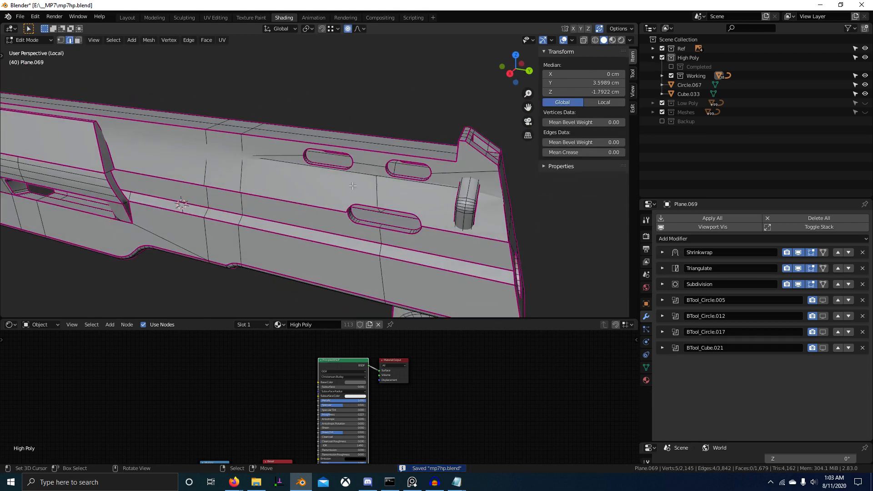
pyautogui.scroll(2, 353, 186)
pyautogui.click(734, 228)
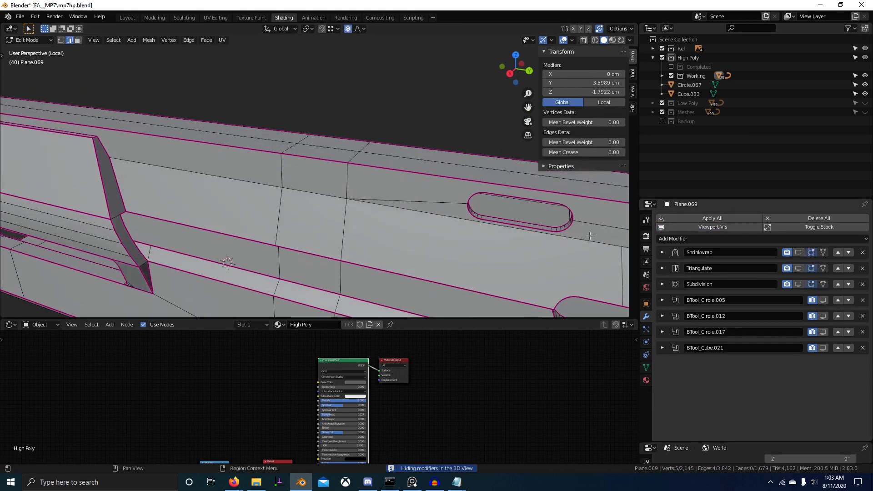
pyautogui.moveTo(564, 236); pyautogui.dragTo(456, 222, button='middle')
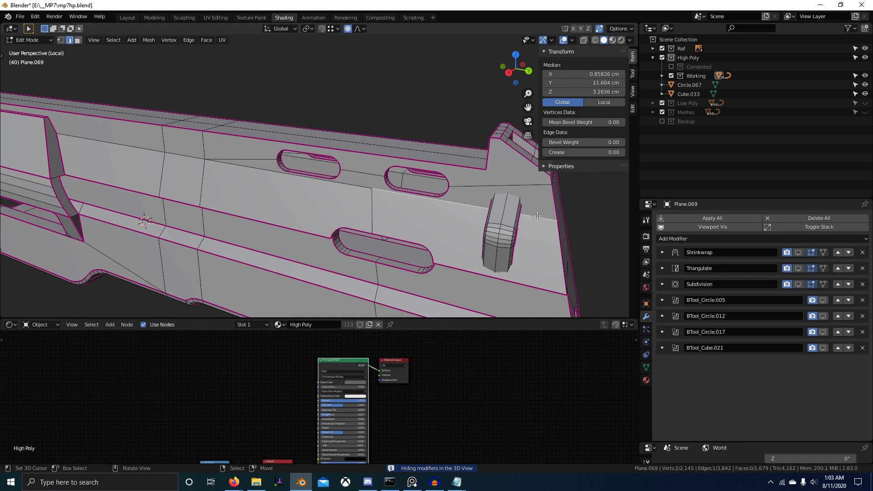
pyautogui.keyDown('ctrl'); pyautogui.rightClick(108, 143); pyautogui.keyUp('ctrl')
pyautogui.hotkey('shift', 'e')
pyautogui.write('1')
pyautogui.press('Return')
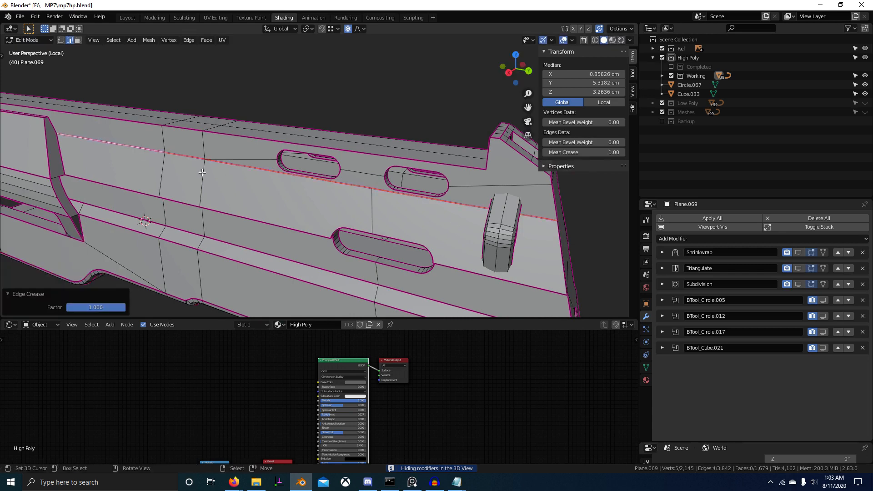
# Set crease 1 on the matching long edge beneath the upper slots on the receiver's opposite side.
pyautogui.moveTo(202, 174); pyautogui.dragTo(353, 260, button='middle')
pyautogui.rightClick(194, 195)
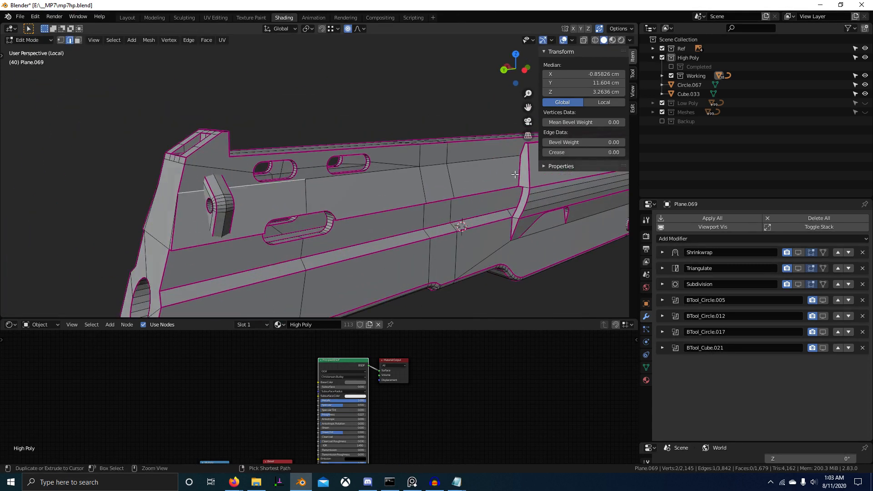
pyautogui.keyDown('ctrl'); pyautogui.rightClick(489, 160); pyautogui.keyUp('ctrl')
pyautogui.hotkey('shift', 'e')
pyautogui.write('1')
pyautogui.press('Return')
# Preview the receiver with its subdivision shown, then hide the modifiers again and reopen the mesh for editing.
pyautogui.press('Tab')
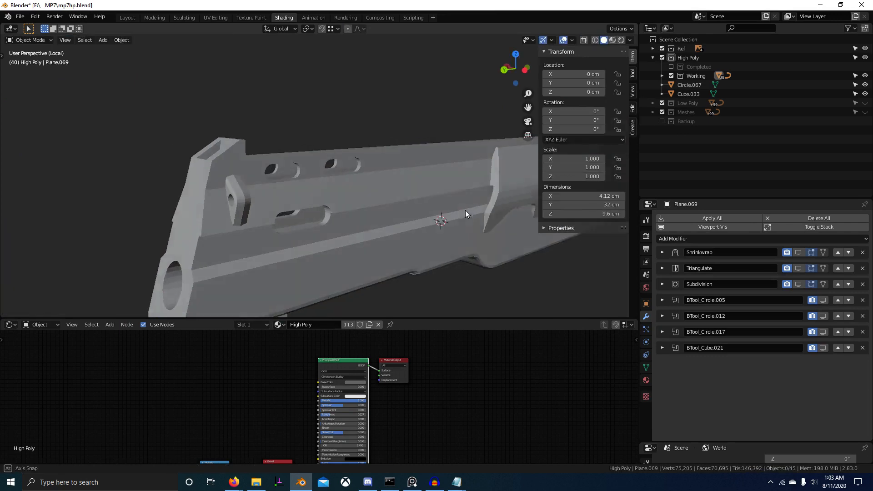
pyautogui.moveTo(465, 210); pyautogui.dragTo(505, 210, button='middle')
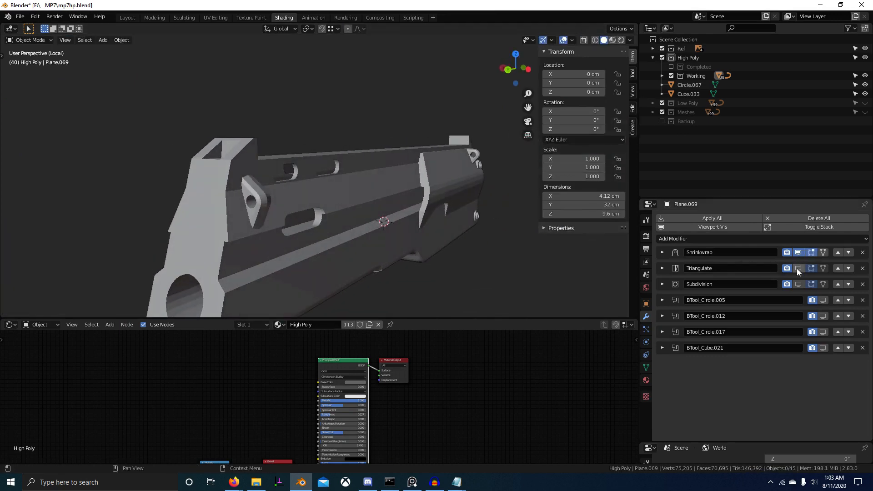
pyautogui.click(798, 284)
pyautogui.moveTo(452, 270); pyautogui.dragTo(383, 191, button='middle')
pyautogui.click(723, 226)
pyautogui.press('Tab')
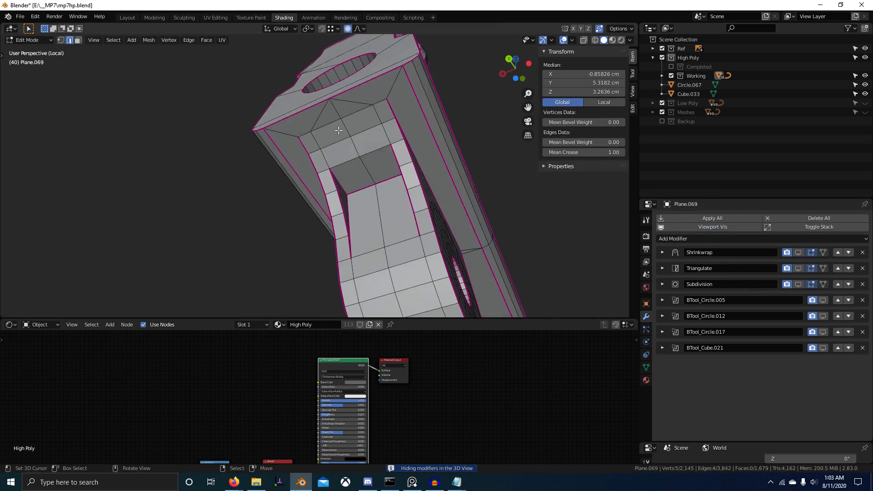
# Set crease 1 on the crosswise edges at the front of the underside recess and show Shrinkwrap, Triangulate and Subdivision in the viewport.
pyautogui.keyDown('ctrl'); pyautogui.click(378, 105); pyautogui.keyUp('ctrl')
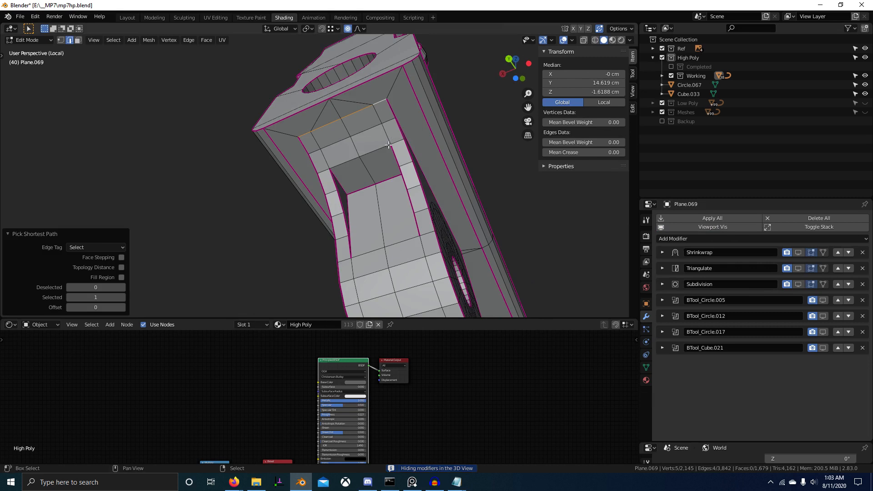
pyautogui.press('Tab')
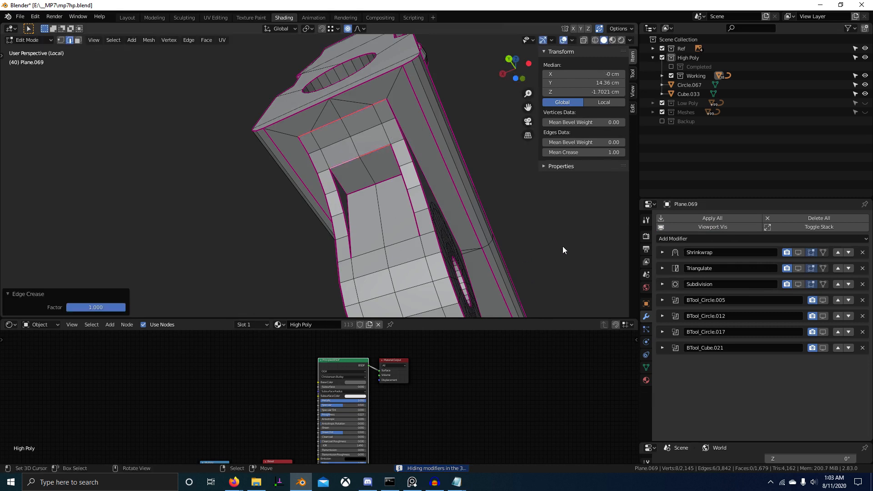
pyautogui.click(797, 254)
pyautogui.click(798, 269)
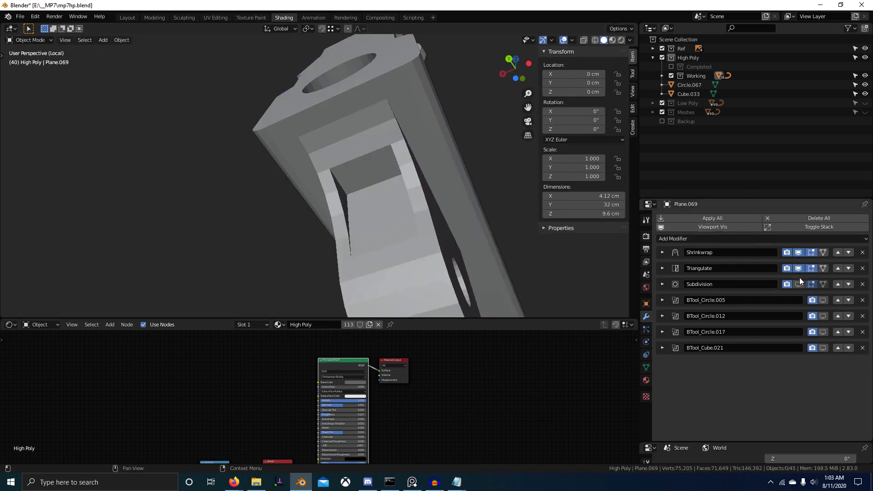
pyautogui.click(799, 284)
pyautogui.moveTo(452, 249); pyautogui.dragTo(454, 276, button='middle')
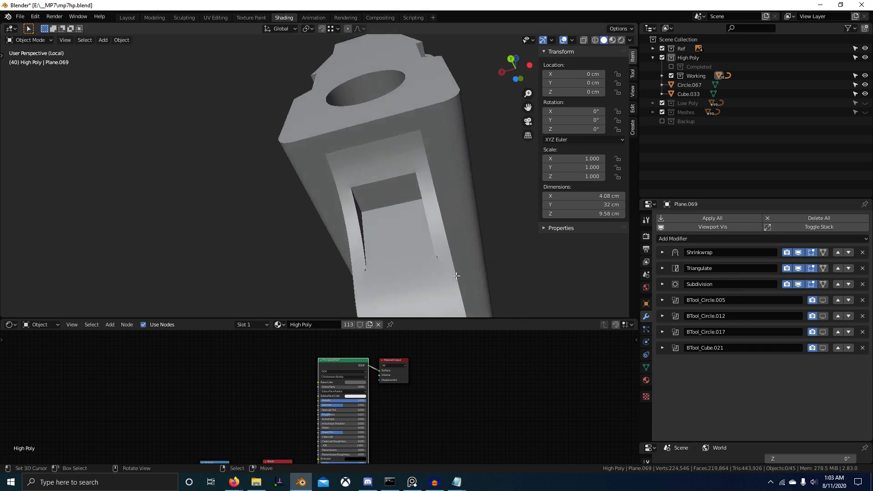
# Set crease 1 on the two short edges at the end of the underside recess's inner opening, and inspect the smoothed receiver.
pyautogui.press('Tab')
pyautogui.moveTo(433, 246); pyautogui.dragTo(395, 222, button='middle')
pyautogui.click(391, 217)
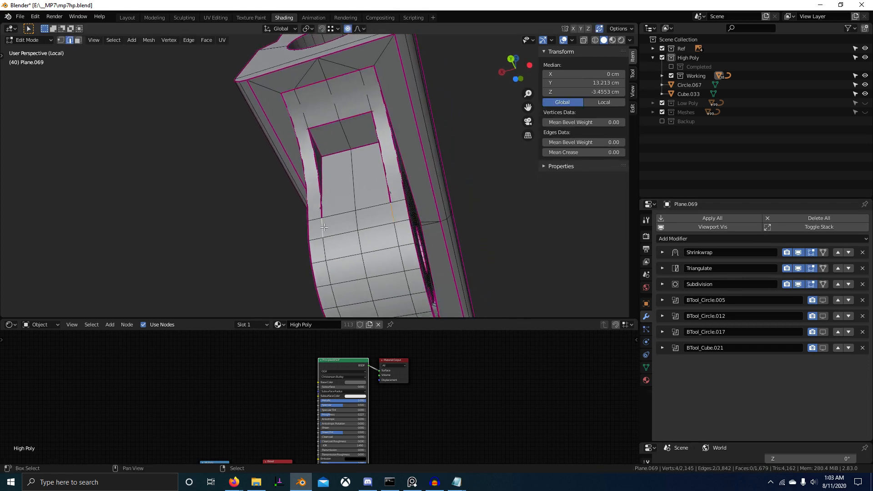
pyautogui.press('Tab')
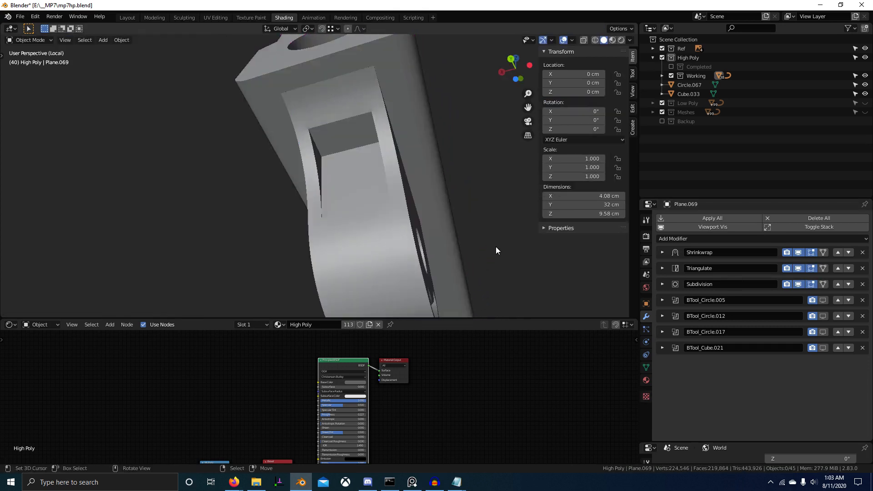
pyautogui.moveTo(496, 246); pyautogui.dragTo(405, 279, button='middle')
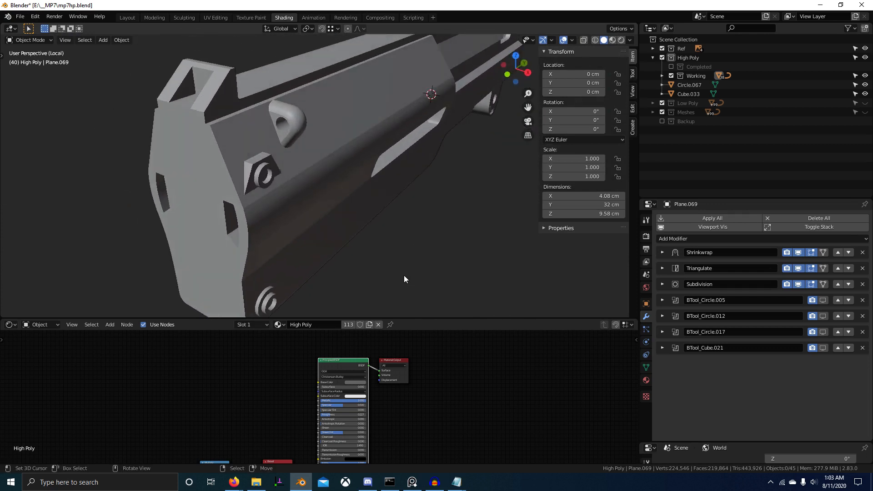
# Show BTool_Circle.005, BTool_Circle.012, BTool_Circle.017 and BTool_Cube.021 in the viewport and inspect the receiver's side slots.
pyautogui.click(822, 300)
pyautogui.moveTo(568, 244); pyautogui.dragTo(407, 232, button='middle')
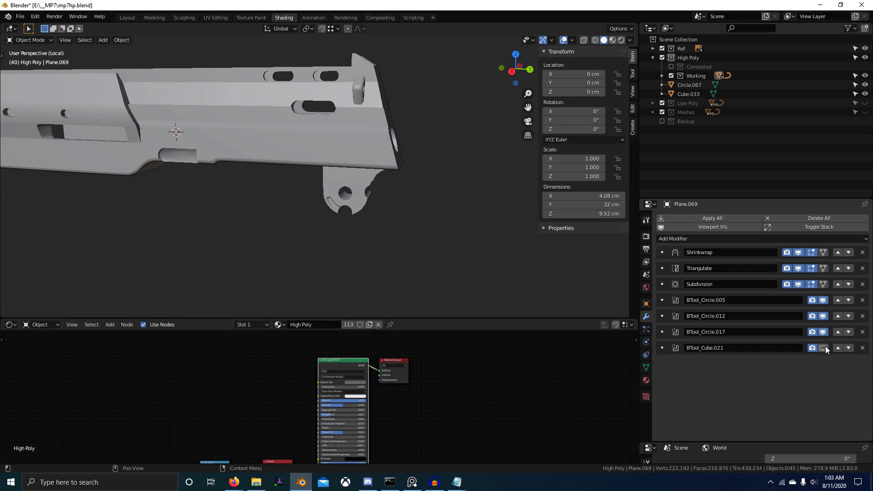
pyautogui.keyDown('shift'); pyautogui.moveTo(340, 156); pyautogui.dragTo(341, 189, button='middle'); pyautogui.keyUp('shift')
pyautogui.scroll(6, 395, 211)
# Hide the modifiers and set crease 1 on the inner wall edges where one rounded end of the lower front side slot begins.
pyautogui.rightClick(194, 198)
pyautogui.press('Tab')
pyautogui.scroll(4, 184, 184)
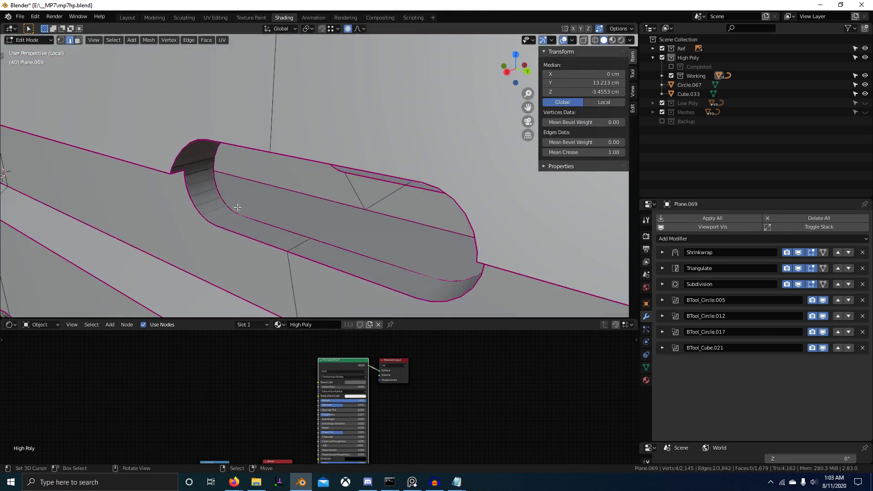
pyautogui.click(729, 226)
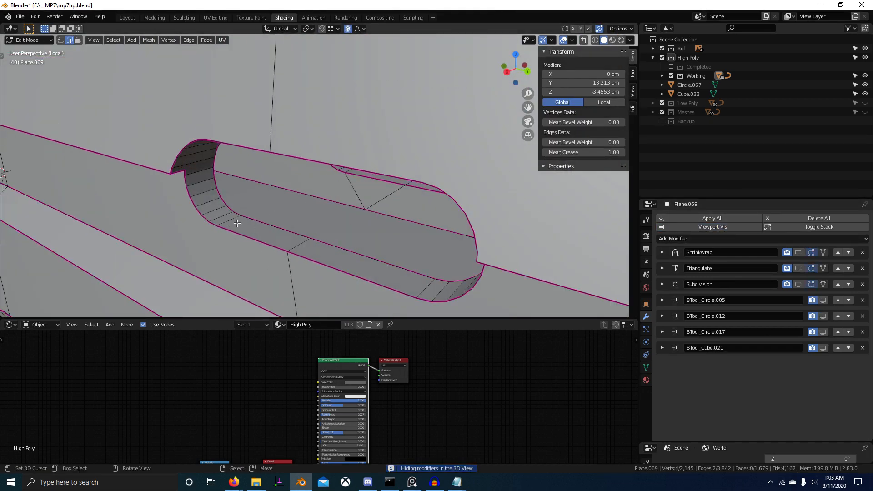
pyautogui.rightClick(238, 221)
pyautogui.press('KP_Decimal')
pyautogui.moveTo(259, 203); pyautogui.dragTo(362, 178, button='middle')
pyautogui.scroll(2, 380, 146)
pyautogui.hotkey('shift', 'e')
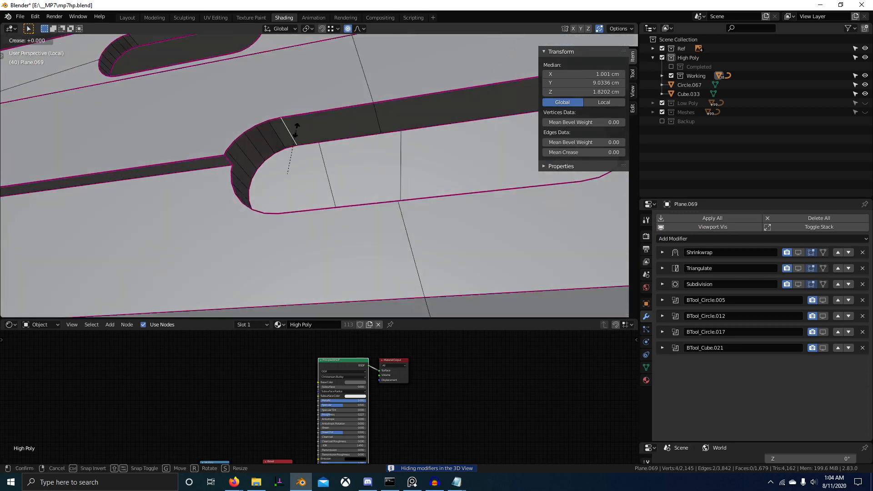
pyautogui.write('1')
pyautogui.press('Return')
# Set crease 1 on the inner wall edges at the opposite rounded end of the lower front side slot.
pyautogui.scroll(-3, 296, 129)
pyautogui.moveTo(297, 129); pyautogui.dragTo(366, 298, button='middle')
pyautogui.rightClick(356, 180)
pyautogui.hotkey('shift', 'e')
pyautogui.write('1')
pyautogui.press('Return')
pyautogui.scroll(-4, 348, 192)
pyautogui.scroll(4, 391, 214)
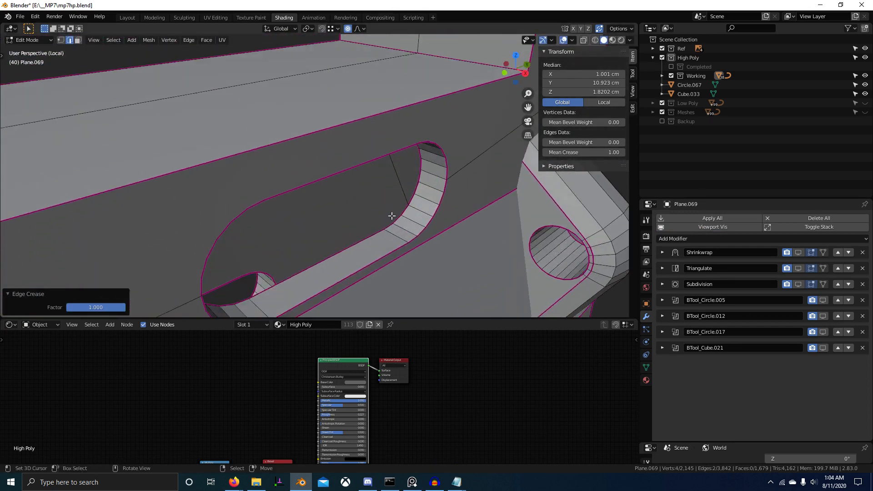
# Set crease 1 on the inner wall edges where the rounded ends of the two upper front slots begin.
pyautogui.rightClick(395, 235)
pyautogui.moveTo(396, 235); pyautogui.dragTo(209, 275, button='middle')
pyautogui.keyDown('shift'); pyautogui.rightClick(400, 140); pyautogui.keyUp('shift')
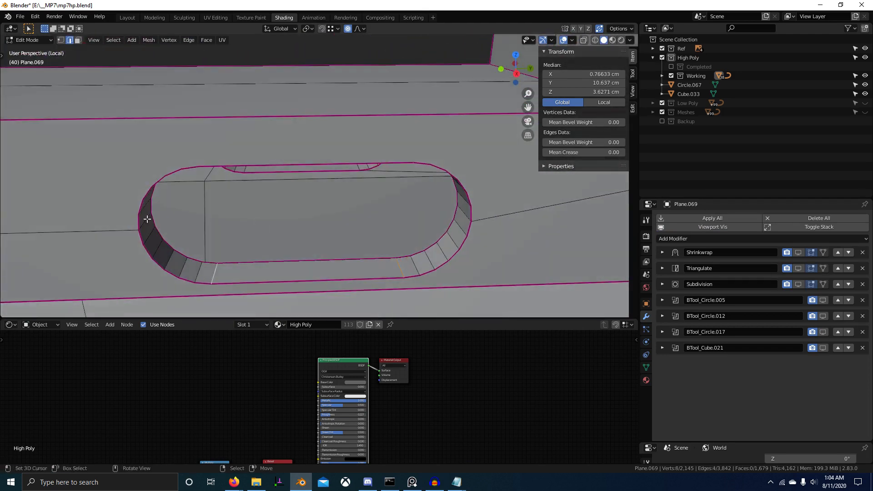
pyautogui.keyDown('shift'); pyautogui.moveTo(147, 219); pyautogui.dragTo(289, 180, button='middle'); pyautogui.keyUp('shift')
pyautogui.moveTo(203, 216); pyautogui.dragTo(215, 150, button='middle')
pyautogui.hotkey('ctrl', 'z')
pyautogui.keyDown('shift'); pyautogui.rightClick(210, 245); pyautogui.keyUp('shift')
pyautogui.moveTo(212, 68); pyautogui.dragTo(394, 187, button='middle')
pyautogui.hotkey('shift', 'e')
pyautogui.press('1')
pyautogui.press('Return')
pyautogui.scroll(-6, 210, 233)
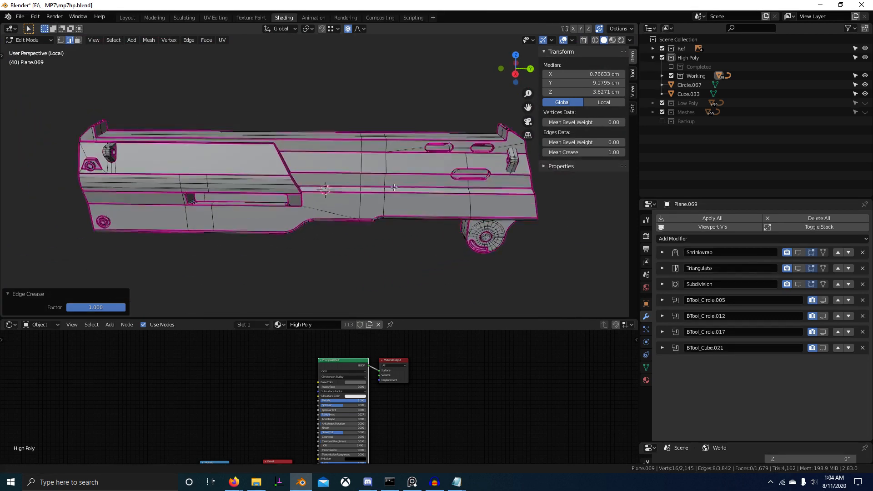
# Show the receiver's full modifier stack in the viewport, inspect its side, and exit local view to bring back the whole gun.
pyautogui.scroll(2, 394, 187)
pyautogui.press('Tab')
pyautogui.click(719, 228)
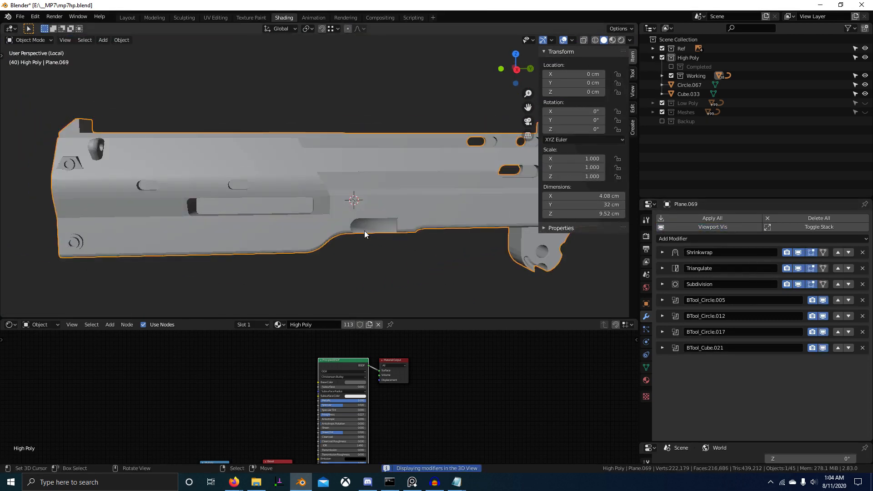
pyautogui.scroll(-1, 364, 231)
pyautogui.moveTo(364, 230); pyautogui.dragTo(334, 192, button='middle')
pyautogui.scroll(1, 363, 217)
pyautogui.press('KP_Divide')
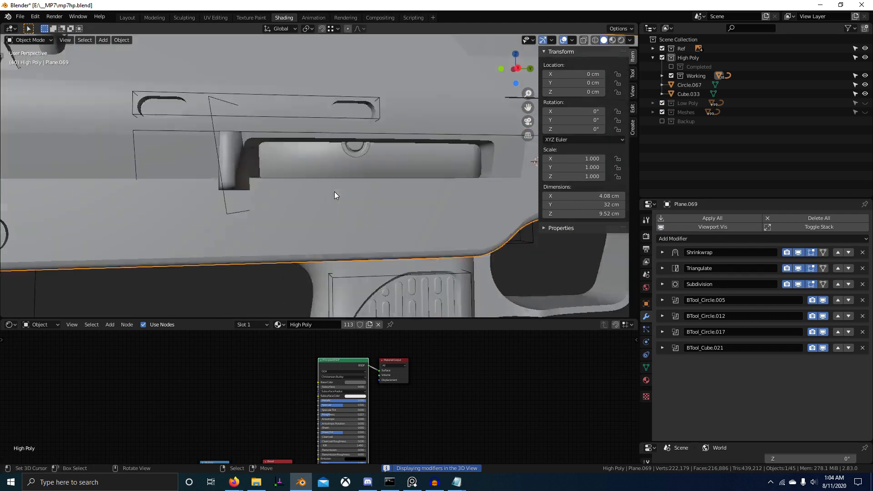
# Open the Circle.104 cutter mesh of the two small rear side slots for editing.
pyautogui.click(471, 87)
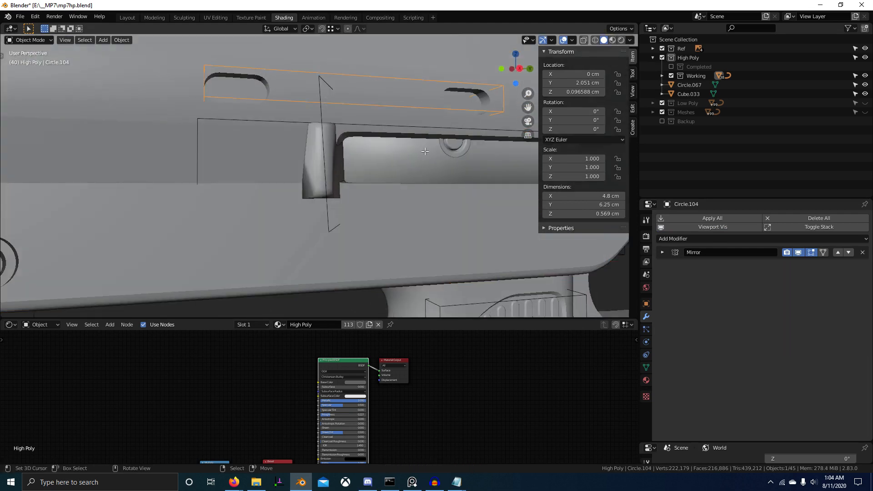
pyautogui.press('Tab')
pyautogui.moveTo(345, 181); pyautogui.dragTo(283, 214, button='middle')
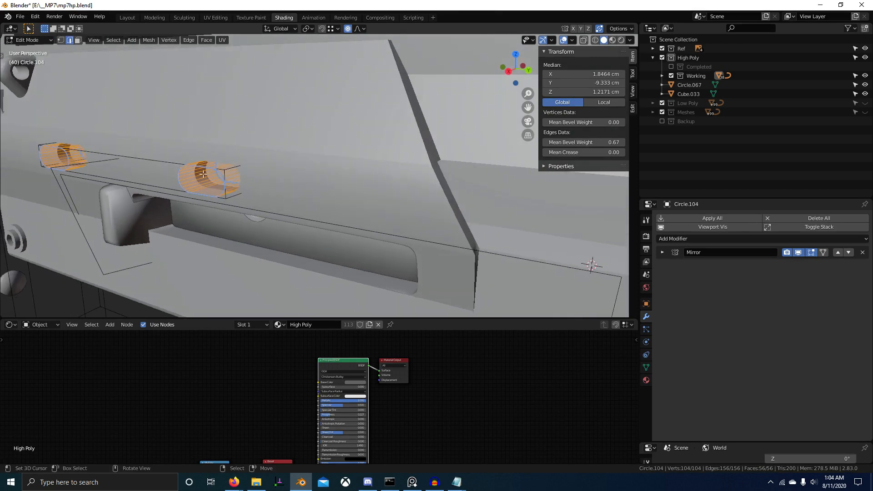
pyautogui.rightClick(212, 168)
pyautogui.keyDown('shift'); pyautogui.moveTo(212, 168); pyautogui.dragTo(317, 211, button='middle'); pyautogui.keyUp('shift')
pyautogui.scroll(4, 317, 211)
pyautogui.hotkey('shift', 'g')
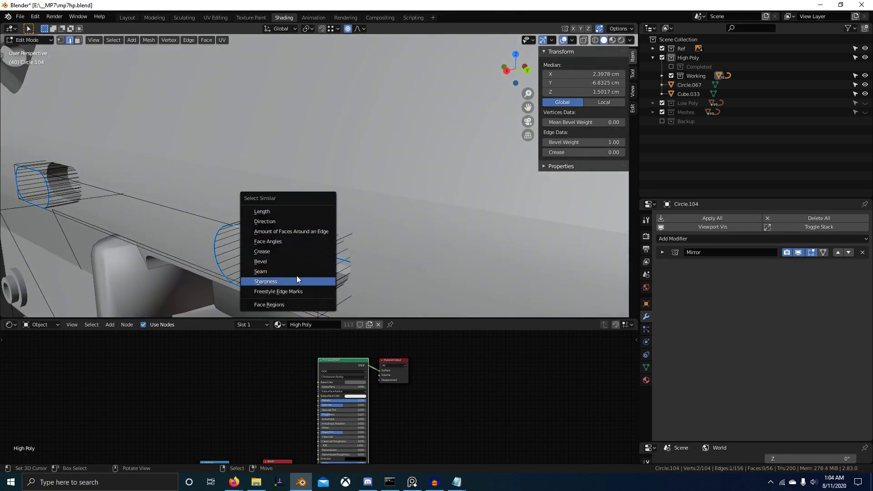
pyautogui.click(297, 279)
pyautogui.scroll(-2, 379, 213)
pyautogui.hotkey('alt', 'a')
# Select the sharp edges of the rear slot cutter at 30° sharpness and set their crease to 1.
pyautogui.press('q')
pyautogui.click(335, 218)
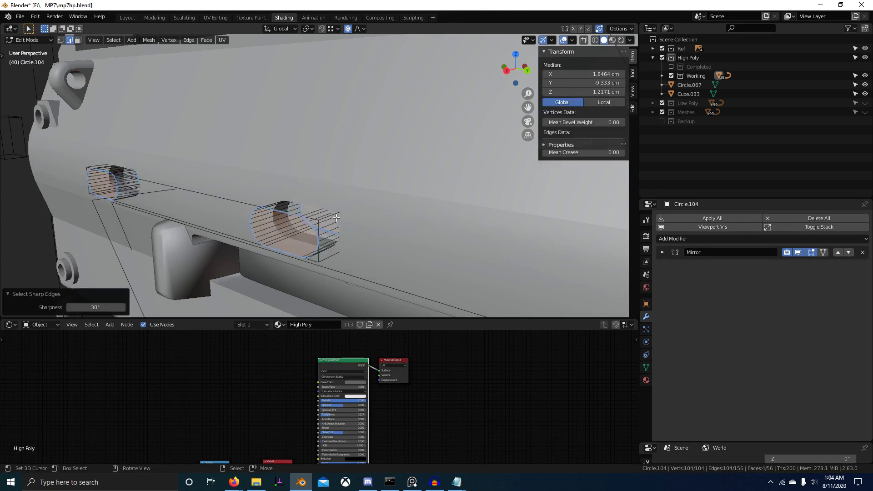
pyautogui.scroll(-6, 336, 217)
pyautogui.moveTo(409, 225); pyautogui.dragTo(286, 238, button='middle')
pyautogui.scroll(5, 294, 225)
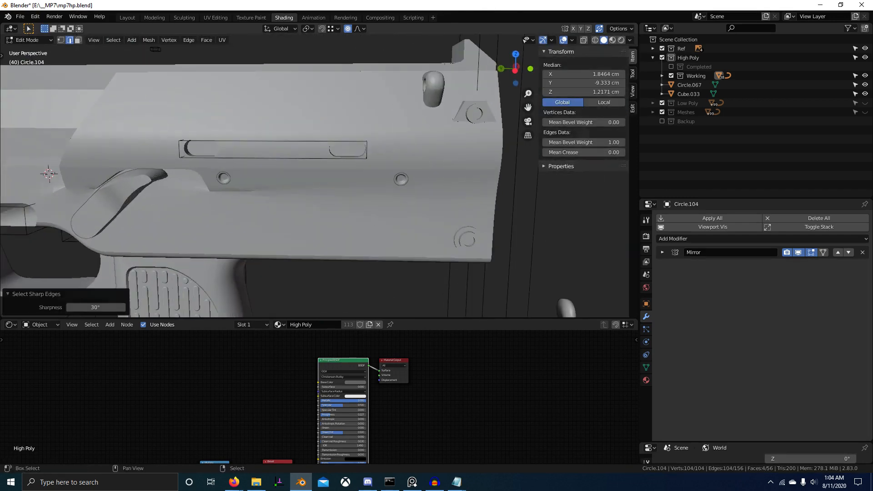
pyautogui.hotkey('shift', 'e')
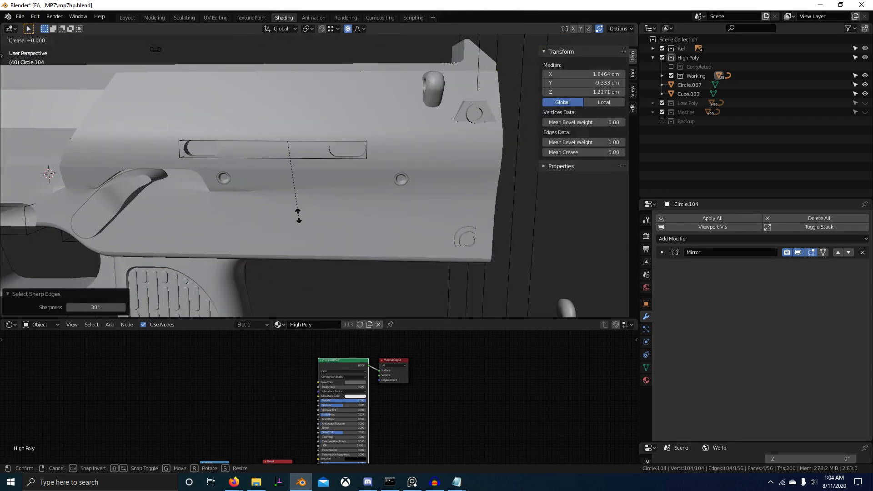
pyautogui.press('1')
pyautogui.press('Return')
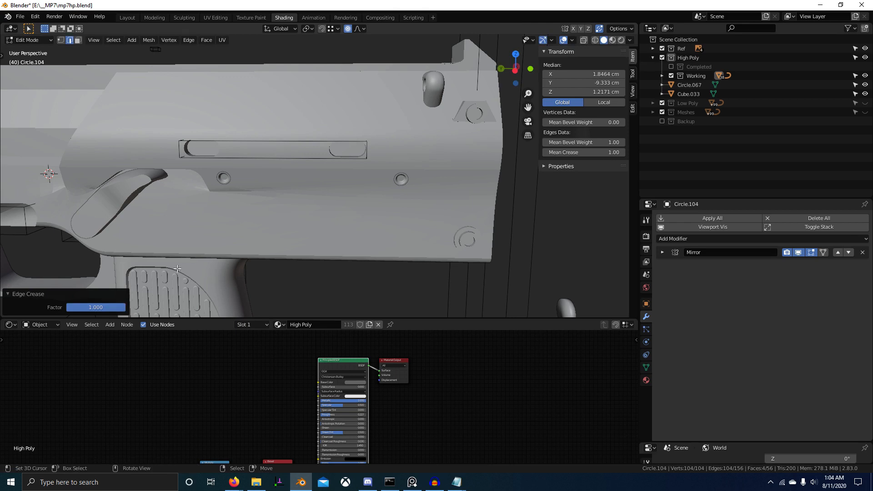
# Hide the receiver's modifiers and set crease 1 on the uncreased lengthwise edges on both sides of the selector lever's cutout.
pyautogui.press('Tab')
pyautogui.click(320, 200)
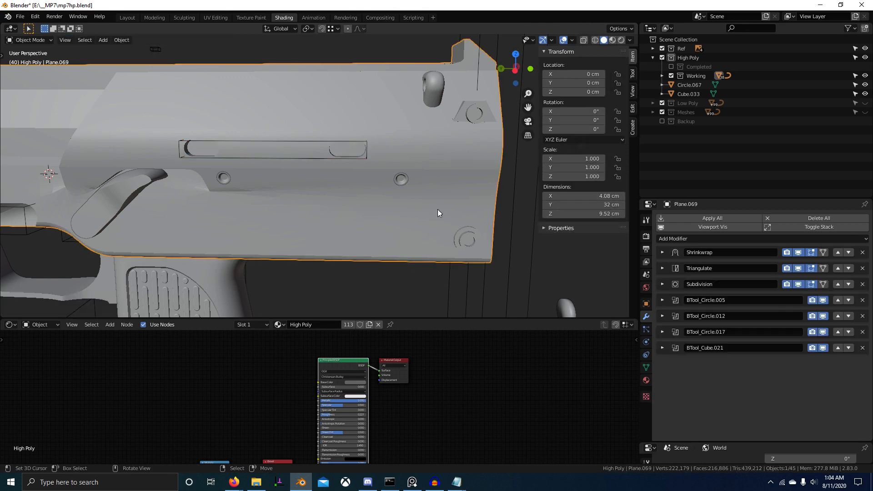
pyautogui.click(711, 226)
pyautogui.press('Tab')
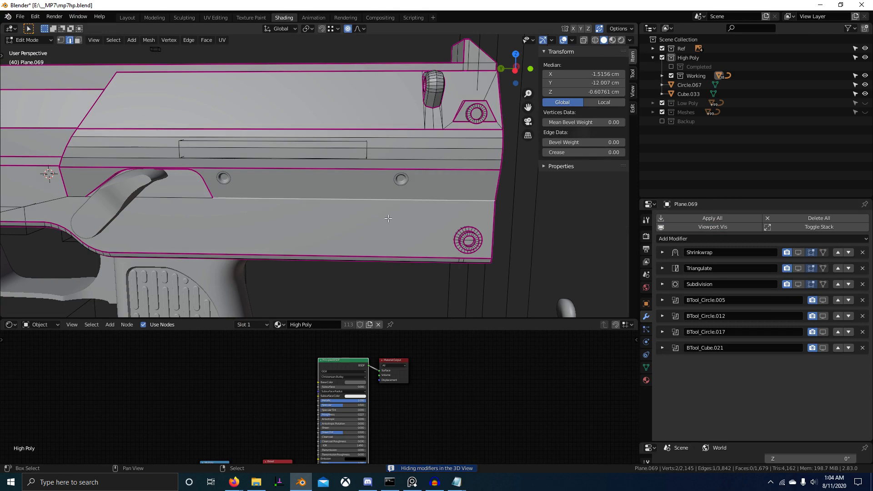
pyautogui.scroll(2, 376, 199)
pyautogui.keyDown('shift'); pyautogui.moveTo(296, 199); pyautogui.dragTo(384, 204, button='middle'); pyautogui.keyUp('shift')
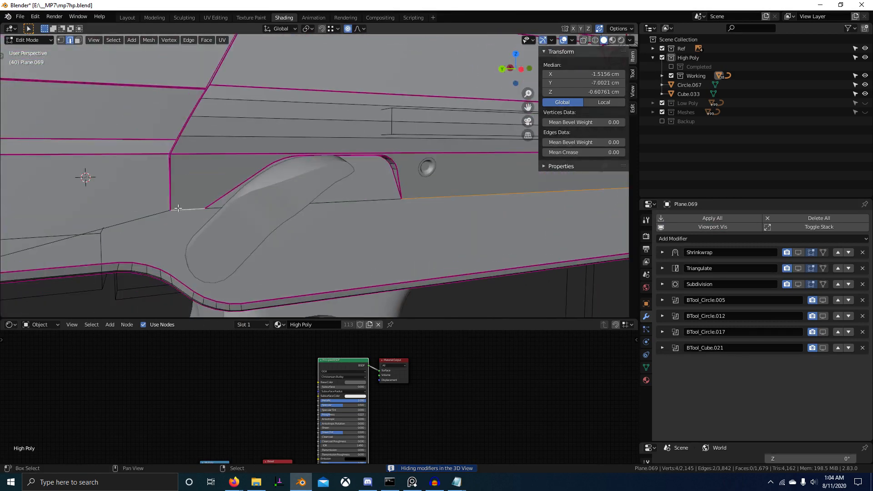
pyautogui.hotkey('shift', 'e')
pyautogui.write('1|| = 1')
pyautogui.press('Return')
# Examine the crease lines around the ejection port on the receiver's opposite side.
pyautogui.scroll(-6, 227, 223)
pyautogui.moveTo(437, 264); pyautogui.dragTo(179, 231, button='middle')
pyautogui.scroll(3, 246, 245)
pyautogui.scroll(3, 272, 214)
pyautogui.moveTo(288, 211); pyautogui.dragTo(114, 235, button='middle')
pyautogui.moveTo(455, 245); pyautogui.dragTo(586, 224, button='middle')
pyautogui.moveTo(438, 291); pyautogui.dragTo(478, 273, button='middle')
pyautogui.scroll(5, 423, 267)
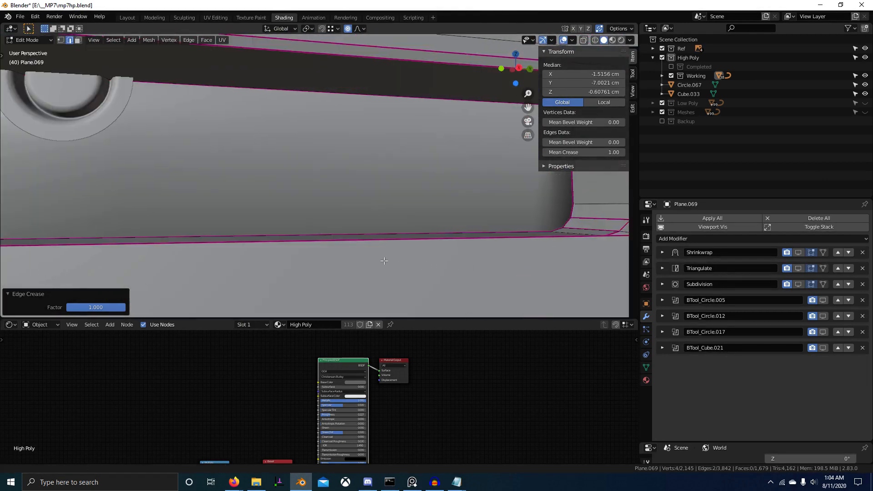
pyautogui.scroll(-3, 384, 261)
# Leave mesh editing, show all the receiver's modifiers in the viewport and inspect the cutout above the trigger guard.
pyautogui.press('Tab')
pyautogui.scroll(-5, 309, 266)
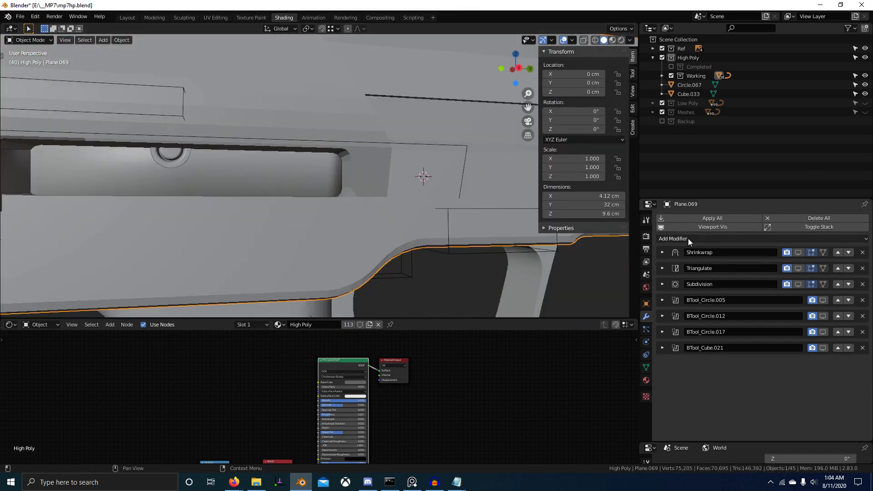
pyautogui.click(715, 228)
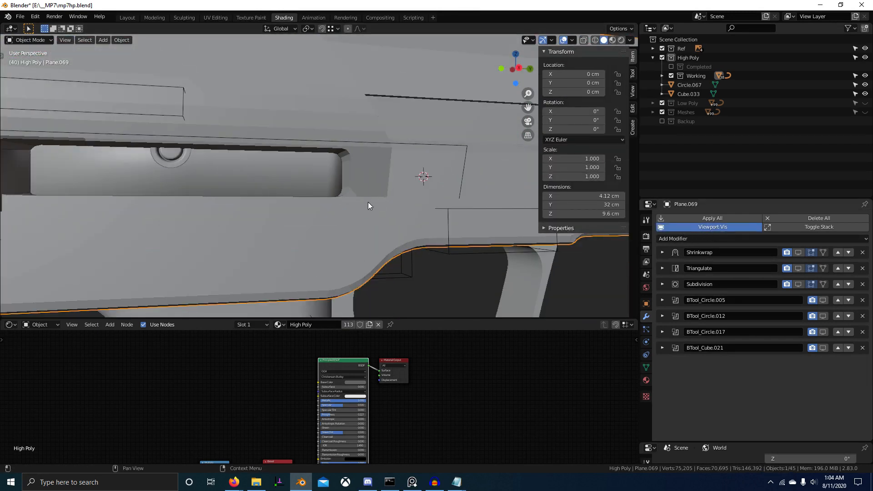
pyautogui.scroll(-5, 368, 202)
pyautogui.scroll(3, 369, 201)
pyautogui.moveTo(369, 201); pyautogui.dragTo(324, 194, button='middle')
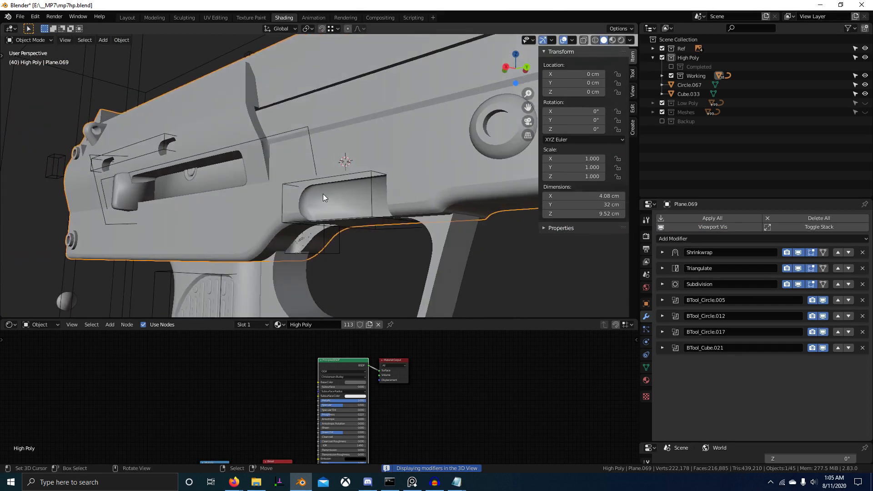
# Check the creased edges of the Circle.109 cutter above the trigger guard and collapse its Mirror modifier settings.
pyautogui.click(323, 195)
pyautogui.press('Tab')
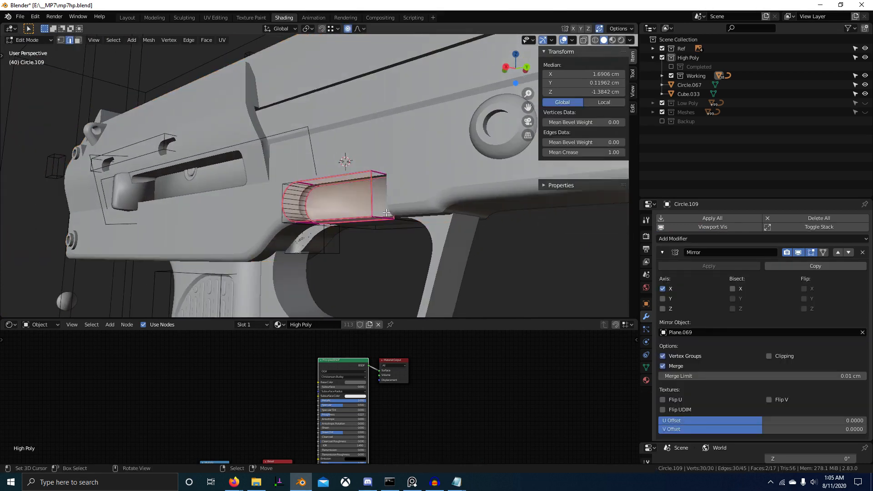
pyautogui.moveTo(386, 213)
pyautogui.mouseDown(button='middle')
pyautogui.moveTo(413, 220)
pyautogui.moveTo(397, 218)
pyautogui.mouseUp(button='middle')
pyautogui.scroll(2, 396, 219)
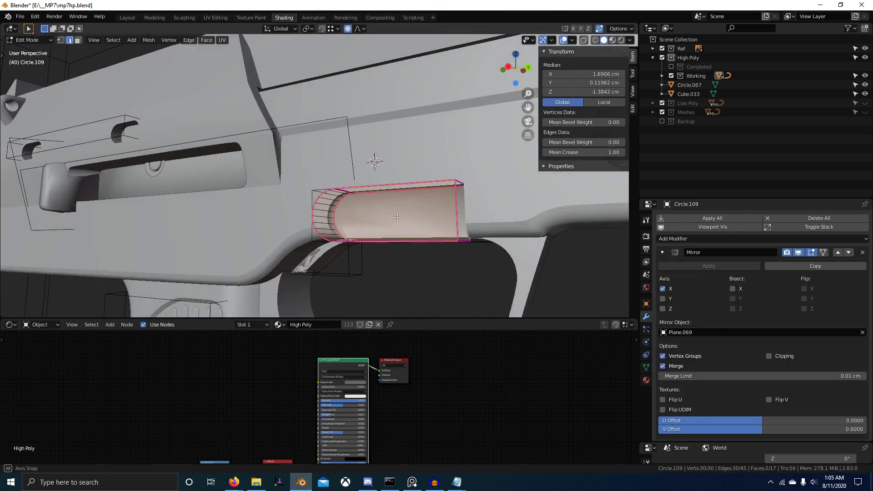
pyautogui.press('Tab')
pyautogui.click(662, 253)
# Add a level 2 Subdivision modifier to the cutter above the trigger guard, inspect the cutout and select the receiver.
pyautogui.moveTo(415, 212); pyautogui.dragTo(408, 225, button='middle')
pyautogui.rightClick(408, 224)
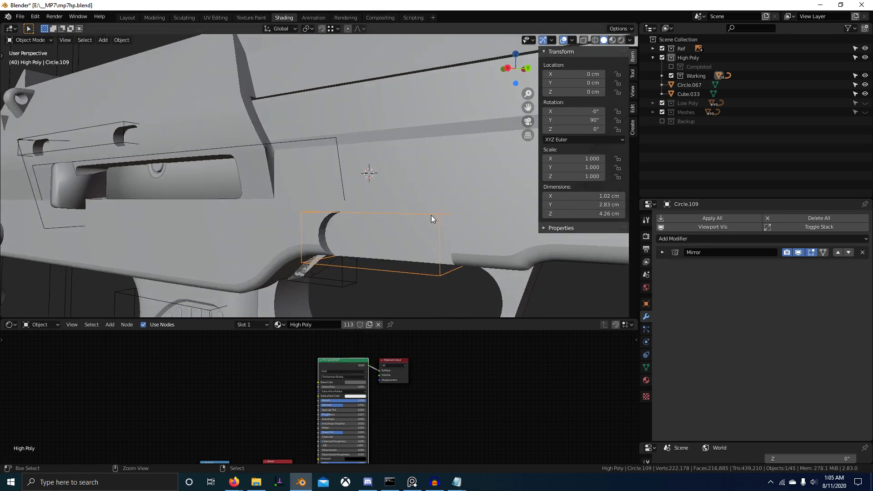
pyautogui.hotkey('ctrl', '2')
pyautogui.moveTo(471, 193); pyautogui.dragTo(486, 173, button='middle')
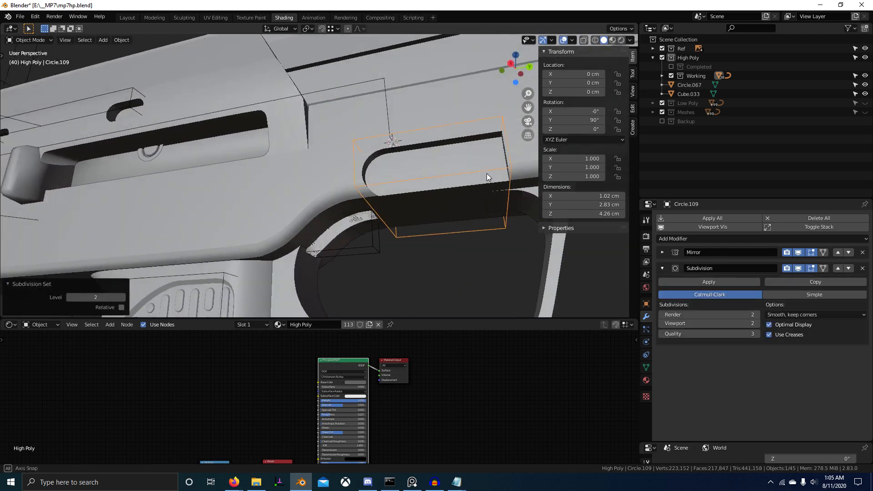
pyautogui.scroll(-4, 378, 208)
pyautogui.moveTo(371, 212)
pyautogui.mouseDown(button='middle')
pyautogui.moveTo(356, 223)
pyautogui.moveTo(357, 214)
pyautogui.mouseUp(button='middle')
pyautogui.click(261, 146)
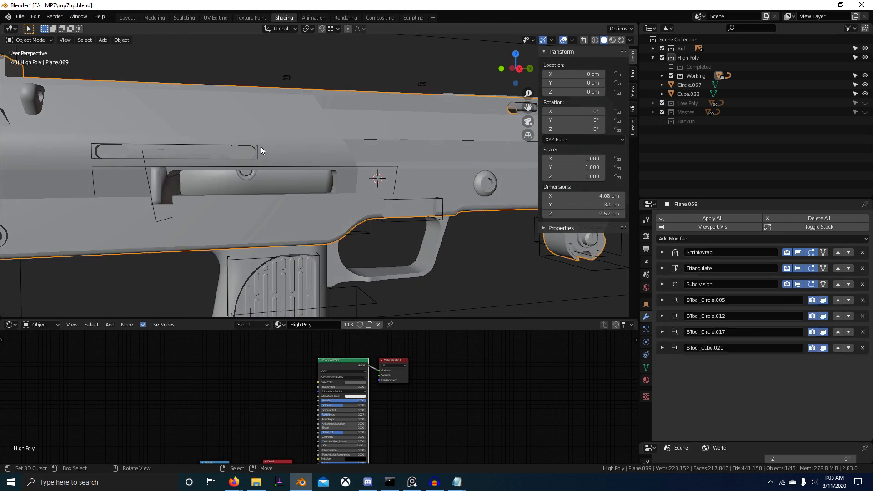
# Add a level 2 Subdivision modifier to the slot cutter above the ejection port and select the receiver.
pyautogui.click(260, 147)
pyautogui.scroll(3, 296, 157)
pyautogui.scroll(2, 296, 159)
pyautogui.rightClick(357, 169)
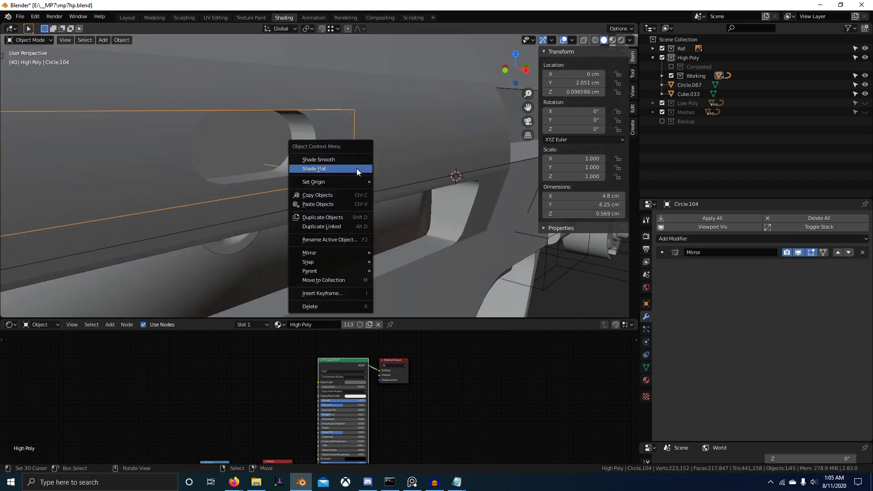
pyautogui.moveTo(441, 222); pyautogui.dragTo(431, 249, button='middle')
pyautogui.hotkey('ctrl', '2')
pyautogui.scroll(-8, 503, 279)
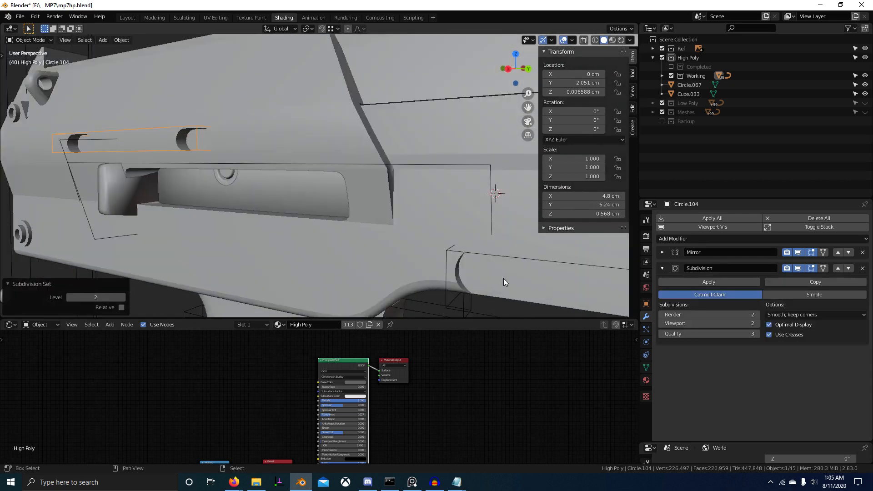
pyautogui.click(388, 171)
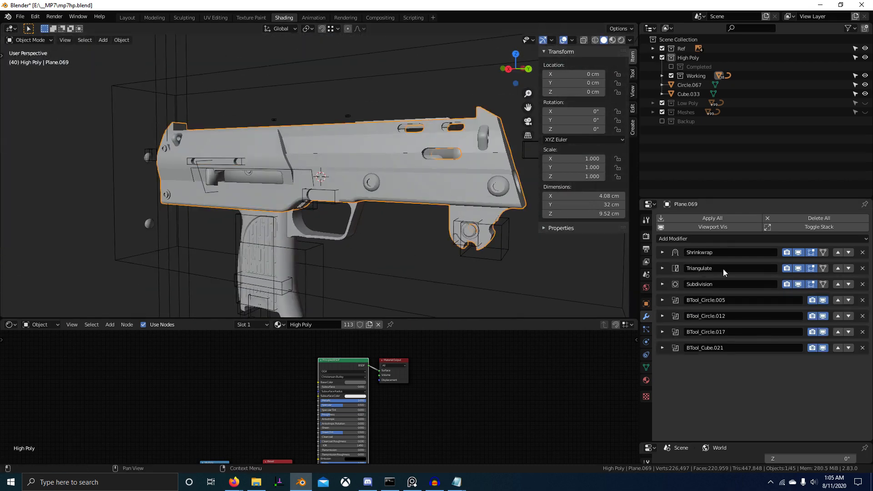
# Select the sharp edges of the cylindrical cutter on the front lug at 30° and crease them to 1.
pyautogui.click(472, 229)
pyautogui.scroll(6, 405, 210)
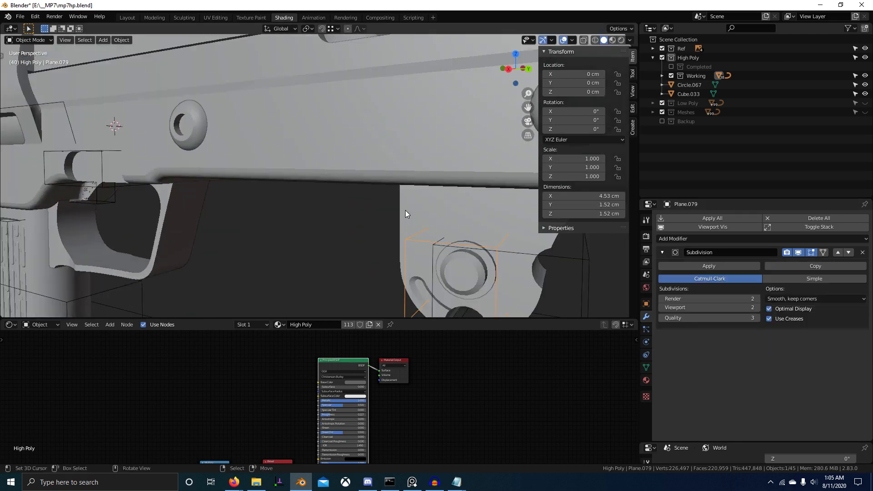
pyautogui.click(405, 215)
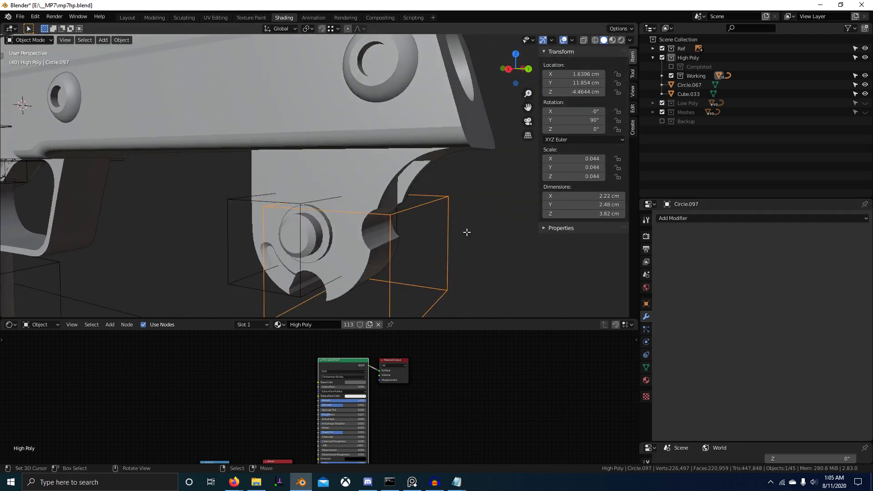
pyautogui.press('Tab')
pyautogui.hotkey('alt', 'a')
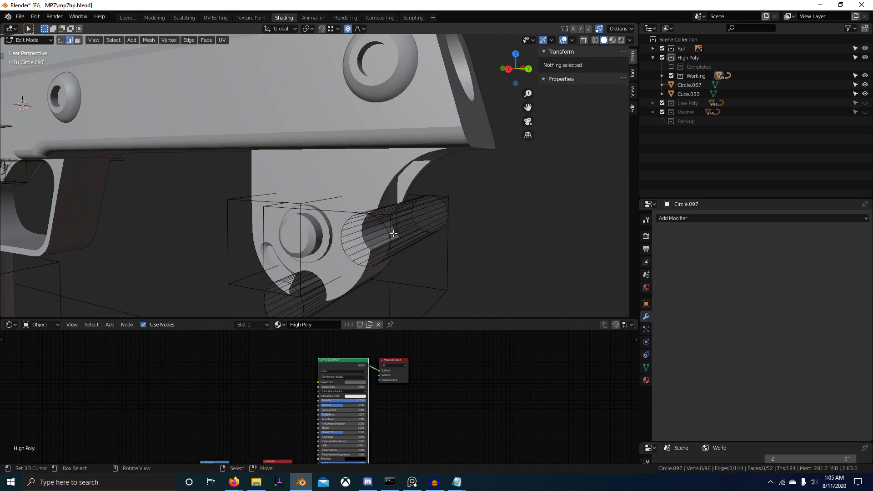
pyautogui.press('q')
pyautogui.click(394, 233)
pyautogui.press('s')
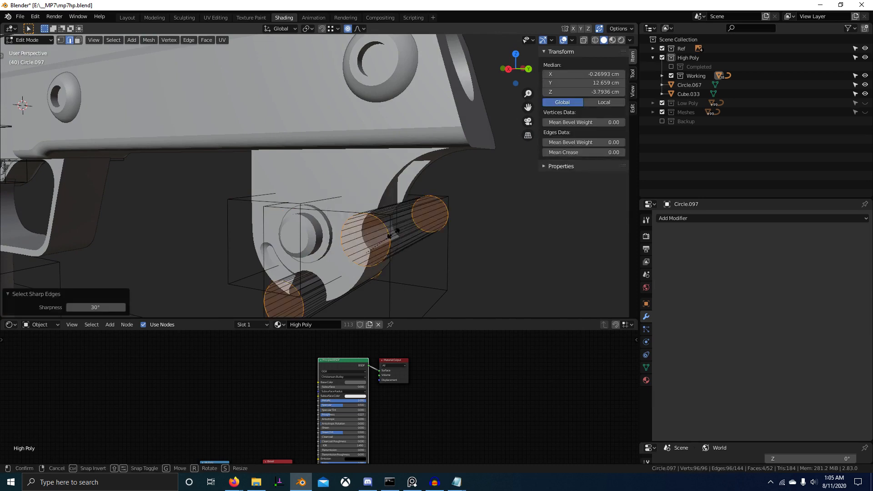
pyautogui.press('1')
pyautogui.press('Return')
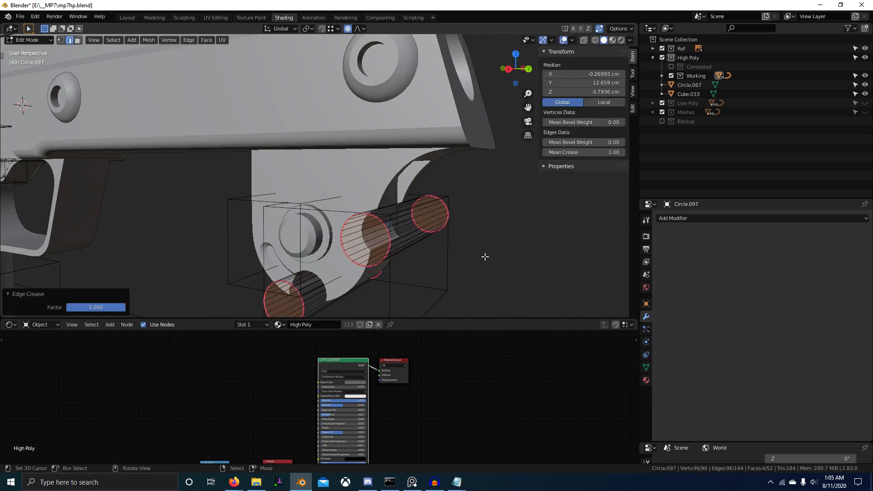
# Leave mesh editing, add a level 2 Subdivision modifier to the front lug's cylindrical cutter and select the receiver.
pyautogui.moveTo(435, 256); pyautogui.dragTo(467, 228, button='middle')
pyautogui.press('Tab')
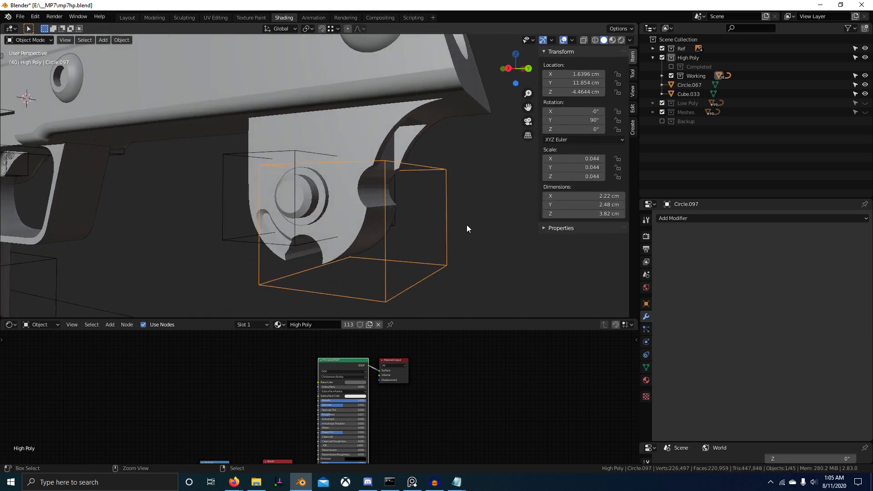
pyautogui.hotkey('ctrl', '2')
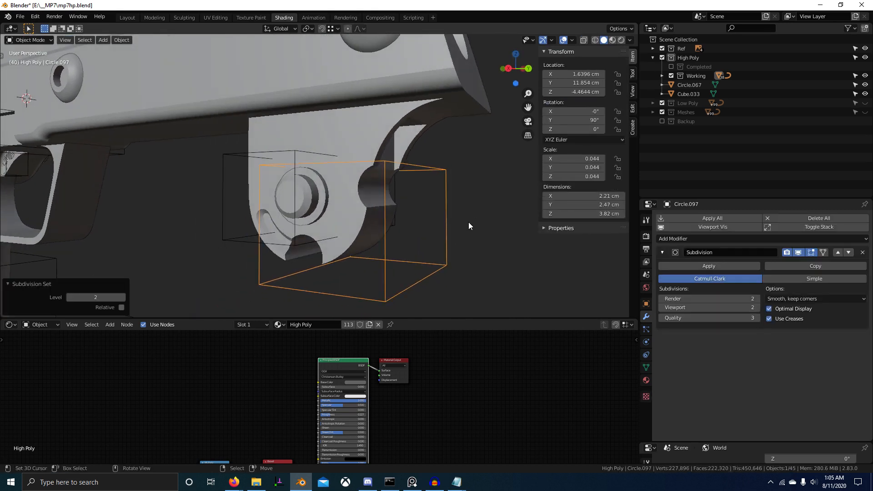
pyautogui.scroll(-4, 468, 222)
pyautogui.click(338, 127)
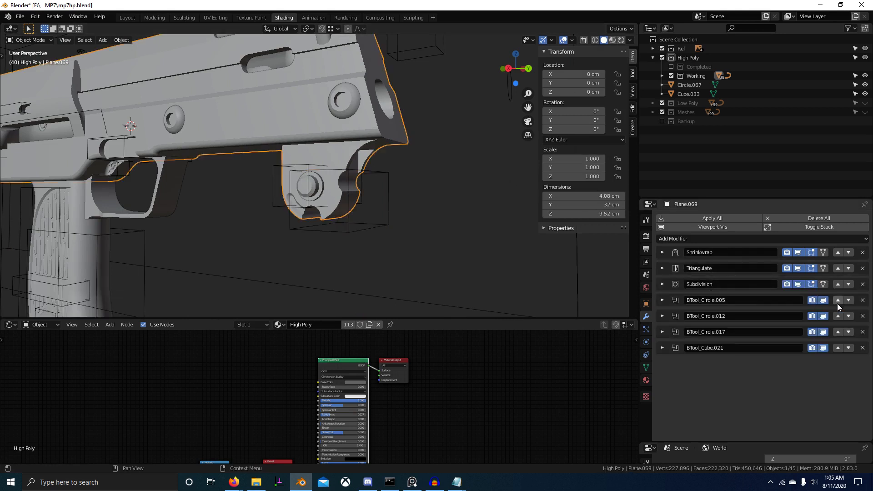
# Compare the front lug's round cutouts with the receiver's BTool_Circle.005 boolean hidden and shown in the viewport.
pyautogui.click(823, 300)
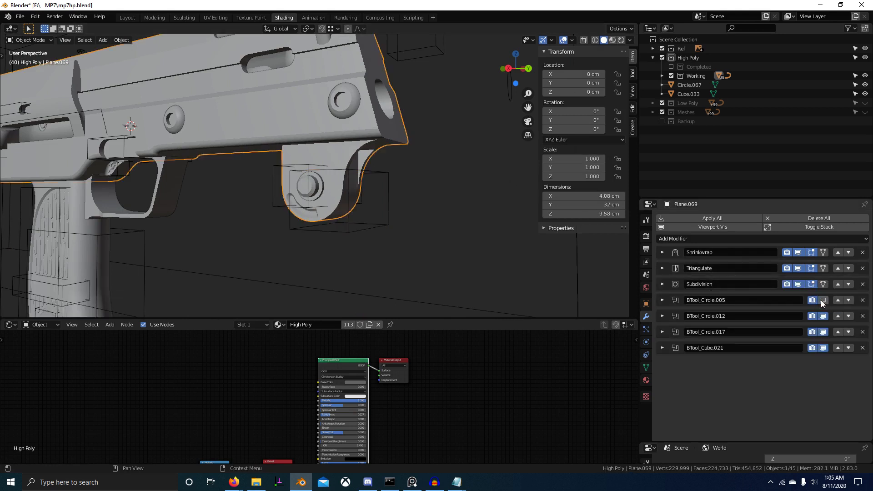
pyautogui.click(822, 300)
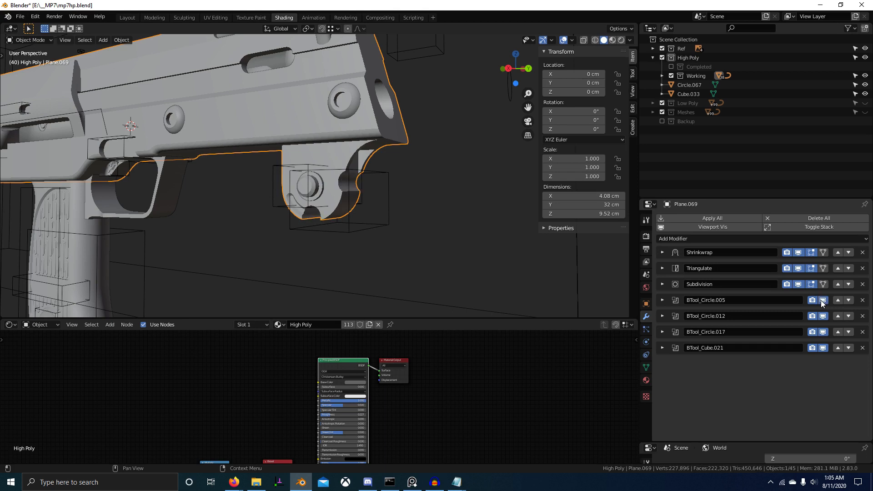
pyautogui.click(822, 300)
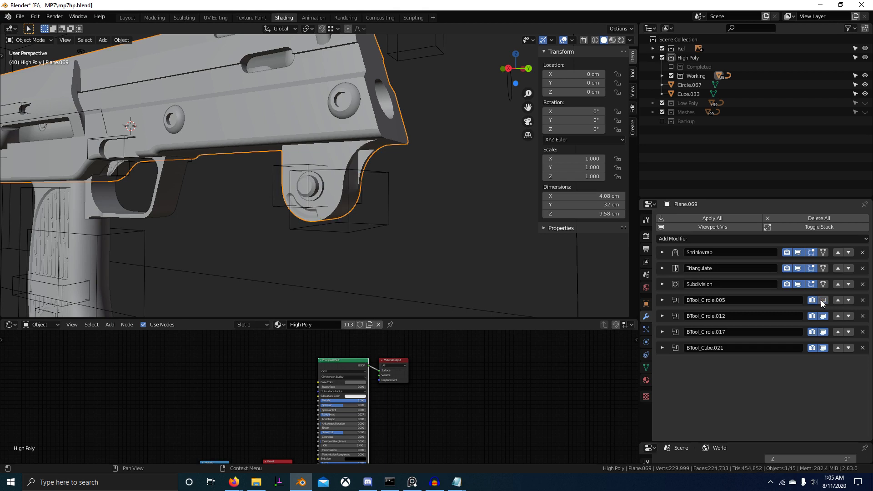
pyautogui.click(823, 301)
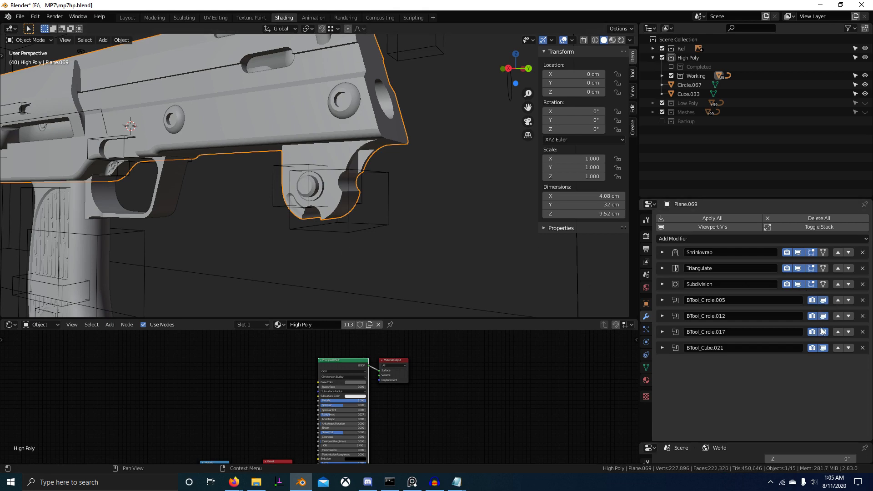
# Hide the BTool_Circle.017 boolean in the viewport, undo that change and inspect the receiver from the opposite side.
pyautogui.scroll(-4, 395, 177)
pyautogui.scroll(2, 395, 176)
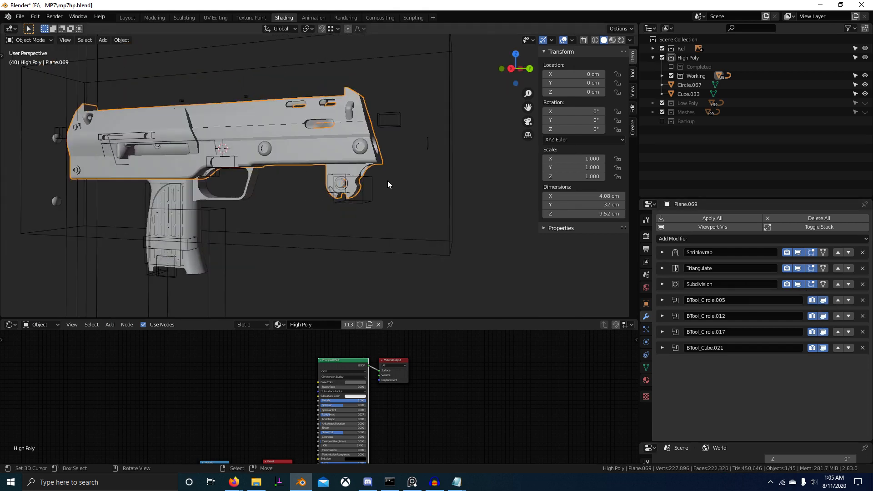
pyautogui.click(822, 332)
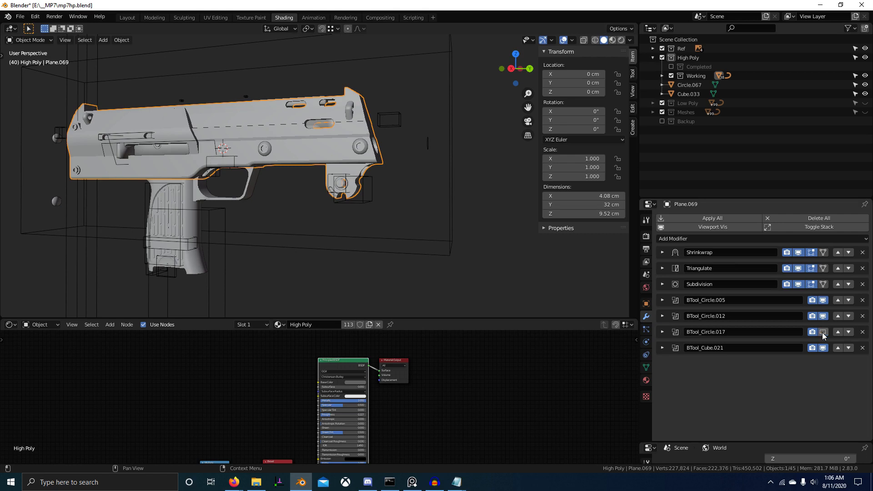
pyautogui.hotkey('ctrl', 'z')
pyautogui.keyDown('shift'); pyautogui.moveTo(428, 253); pyautogui.dragTo(498, 269, button='middle'); pyautogui.keyUp('shift')
pyautogui.scroll(4, 525, 280)
pyautogui.scroll(-5, 495, 272)
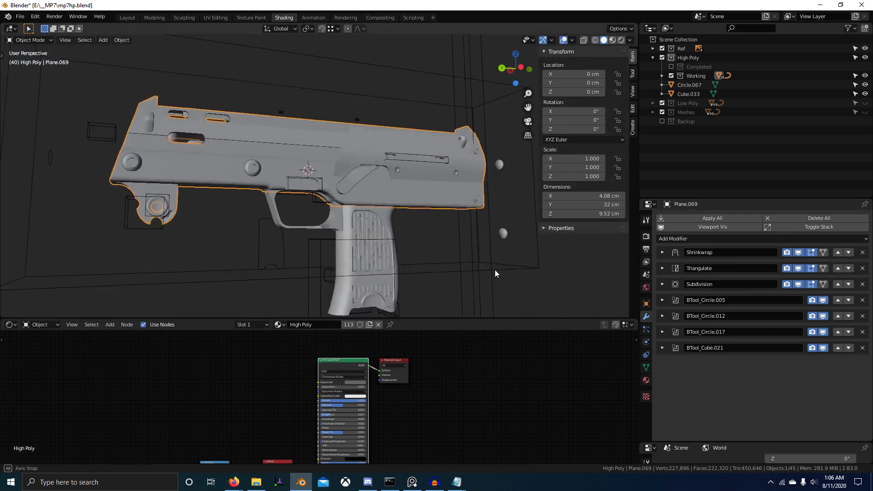
# Briefly hide the BTool_Cube.021 boolean, restore it and examine the receiver's mesh above the trigger guard in wireframe.
pyautogui.click(823, 348)
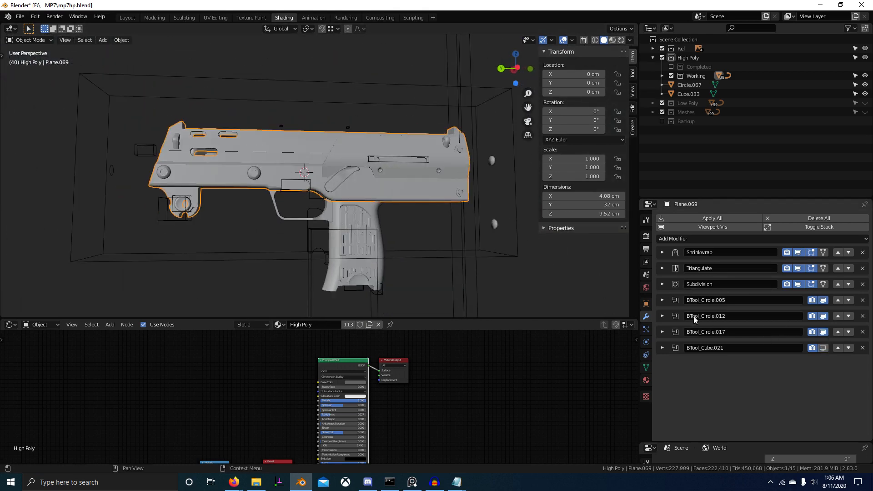
pyautogui.hotkey('ctrl', 'z')
pyautogui.moveTo(475, 269); pyautogui.dragTo(397, 259, button='middle')
pyautogui.scroll(3, 397, 260)
pyautogui.hotkey('shift', 'z')
pyautogui.scroll(-2, 410, 261)
pyautogui.moveTo(450, 265); pyautogui.dragTo(354, 269, button='middle')
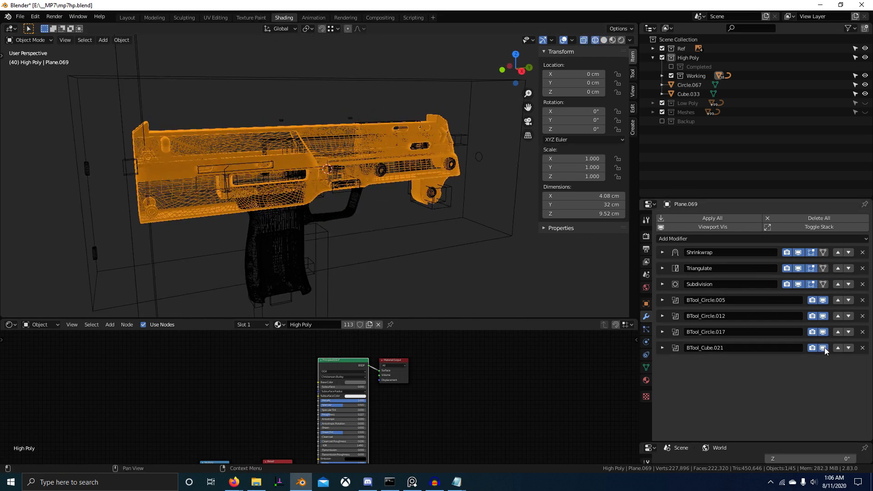
pyautogui.scroll(8, 470, 234)
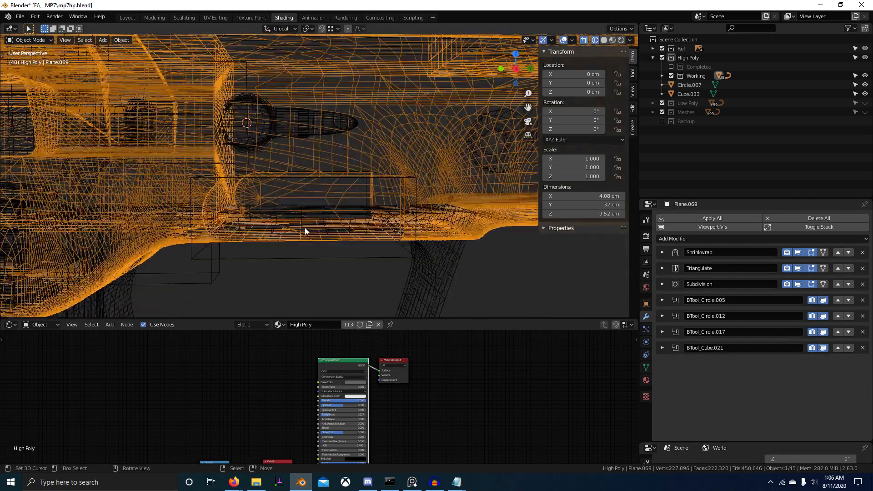
pyautogui.hotkey('shift', 'z')
pyautogui.moveTo(484, 215); pyautogui.dragTo(334, 186, button='middle')
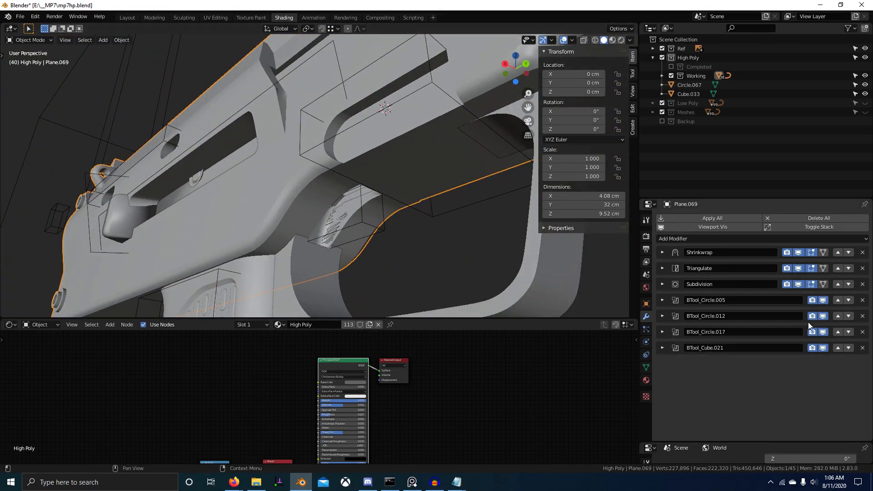
# Check the cut behind the trigger guard with BTool_Cube.021 hidden, restore the boolean and save the file.
pyautogui.click(822, 347)
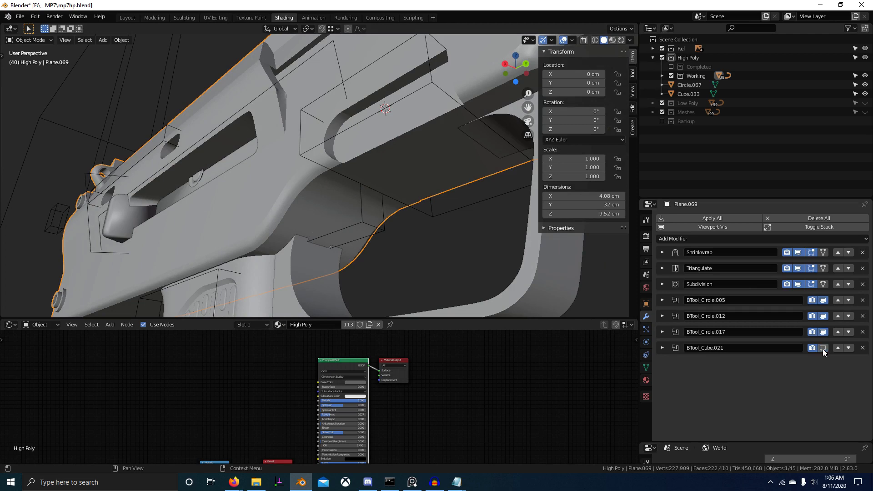
pyautogui.hotkey('ctrl', 'z')
pyautogui.moveTo(409, 243); pyautogui.dragTo(457, 256, button='middle')
pyautogui.scroll(-6, 397, 224)
pyautogui.scroll(4, 402, 239)
pyautogui.scroll(-2, 402, 240)
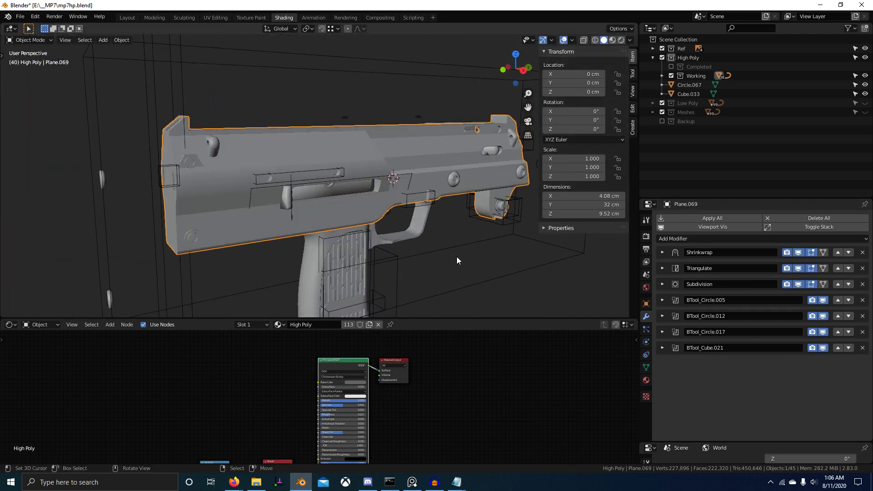
pyautogui.hotkey('ctrl', 's')
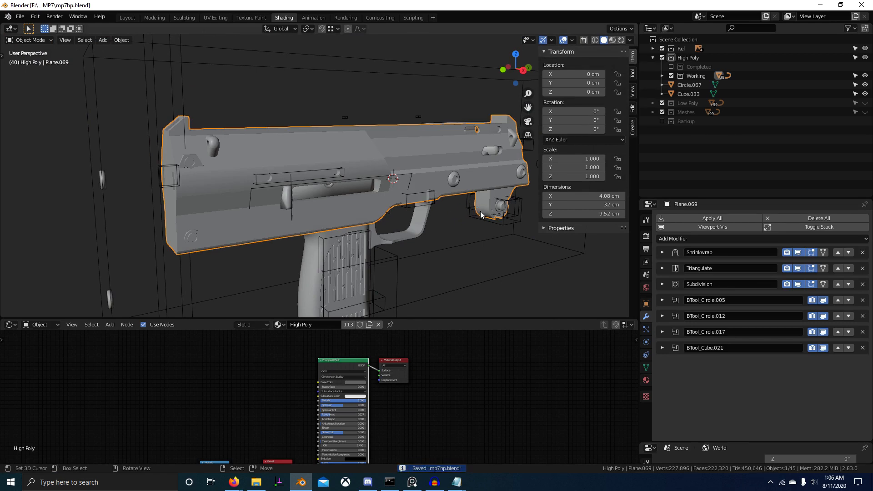
# Select all visible high-poly objects and cutters and save the file.
pyautogui.scroll(-3, 481, 212)
pyautogui.moveTo(481, 212); pyautogui.dragTo(362, 157, button='middle')
pyautogui.press('a')
pyautogui.moveTo(357, 200); pyautogui.dragTo(465, 246, button='middle')
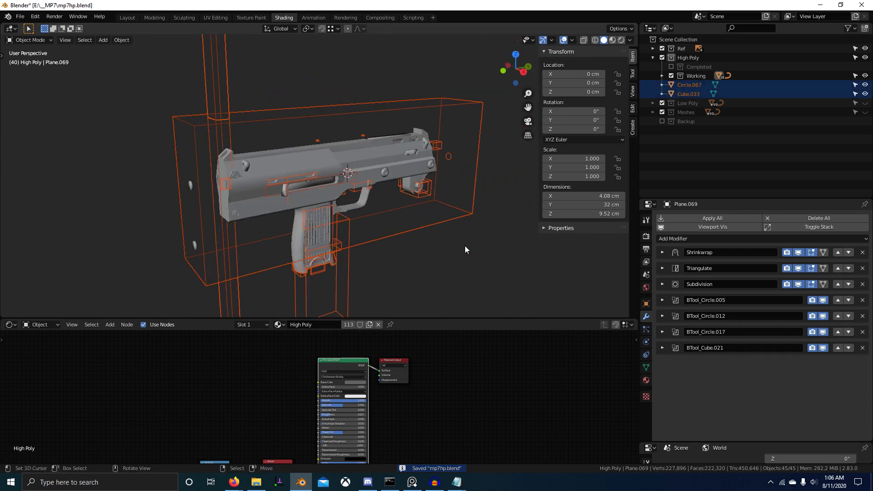
pyautogui.hotkey('ctrl', 's')
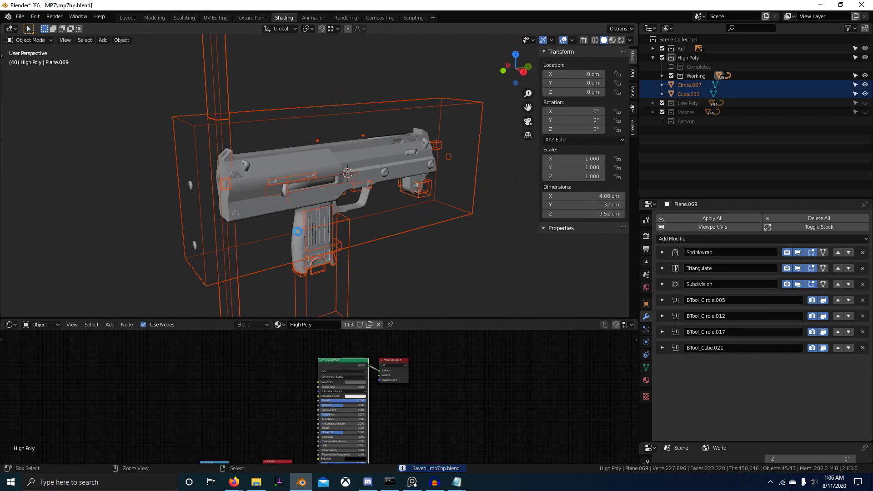
# Inspect the weapon and duplicate all selected objects, keeping the copies in their original position.
pyautogui.scroll(5, 339, 232)
pyautogui.moveTo(340, 232); pyautogui.dragTo(309, 222, button='middle')
pyautogui.scroll(-3, 432, 238)
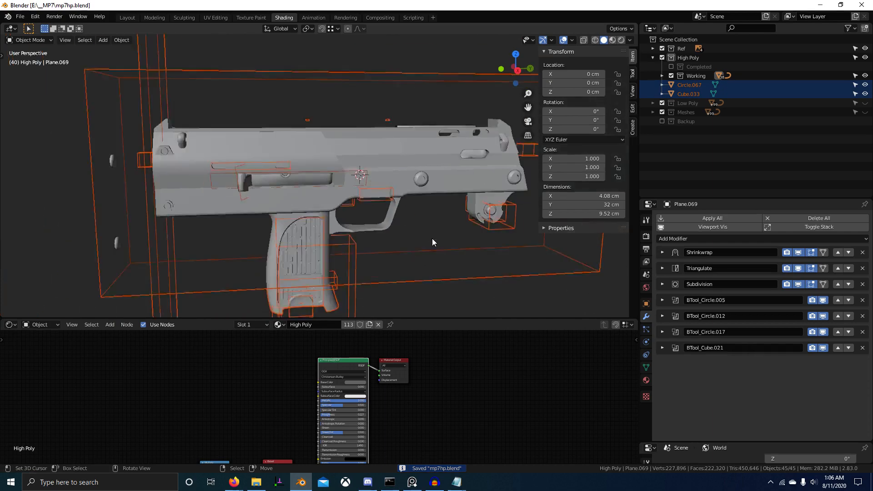
pyautogui.moveTo(432, 238); pyautogui.dragTo(364, 245, button='middle')
pyautogui.scroll(5, 342, 201)
pyautogui.scroll(-3, 364, 244)
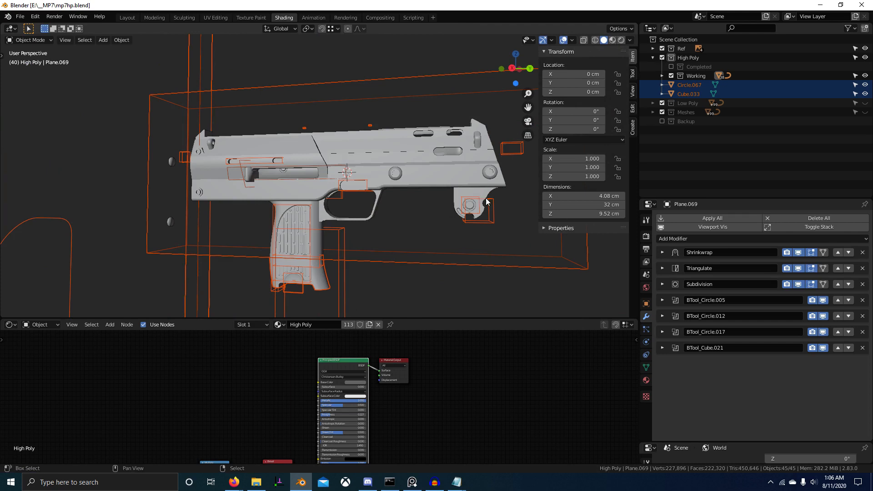
pyautogui.hotkey('shift', 'd')
pyautogui.press('g')
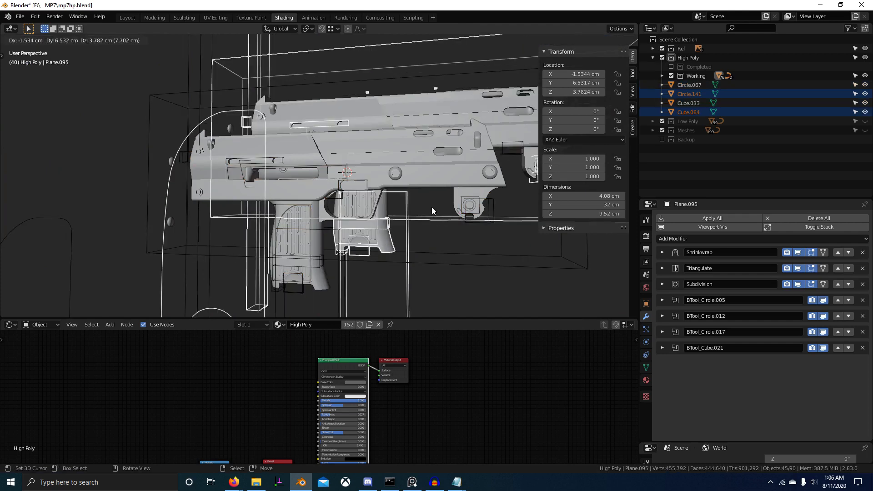
pyautogui.rightClick(431, 207)
# Move the duplicates into a new collection named Bak2 and exclude it from the view layer.
pyautogui.press('m')
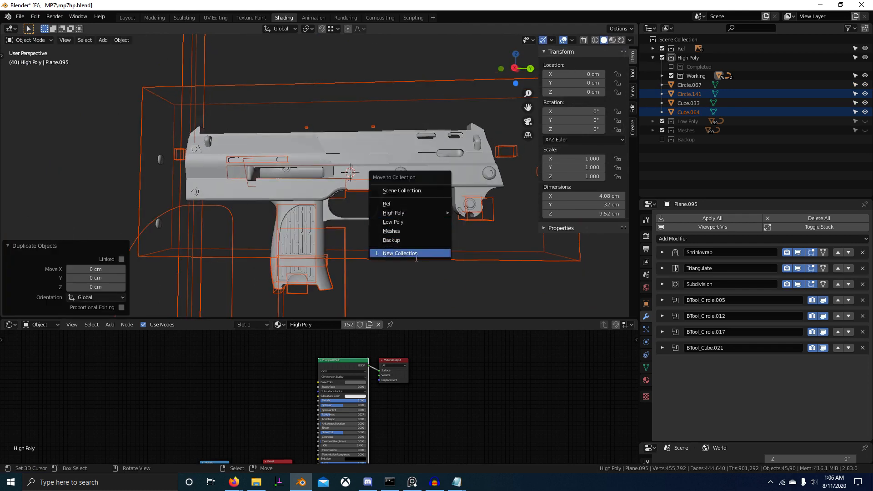
pyautogui.click(417, 253)
pyautogui.write('Bak2')
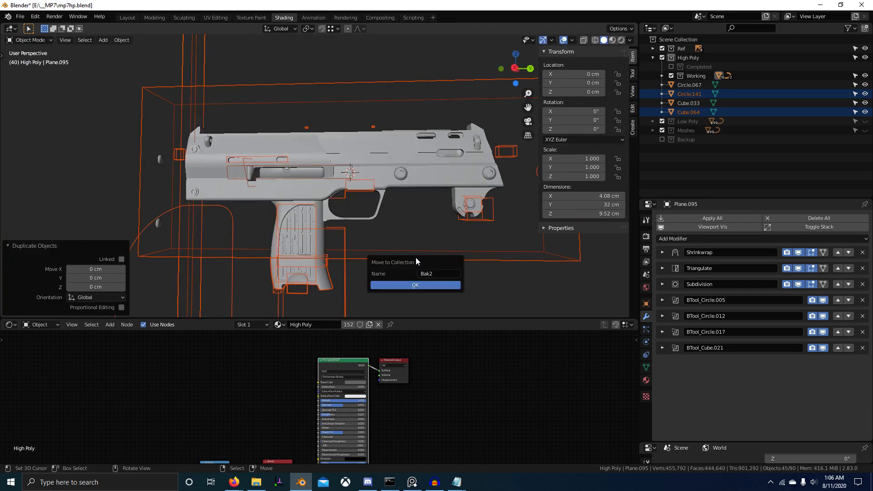
pyautogui.press('Return')
pyautogui.click(653, 130)
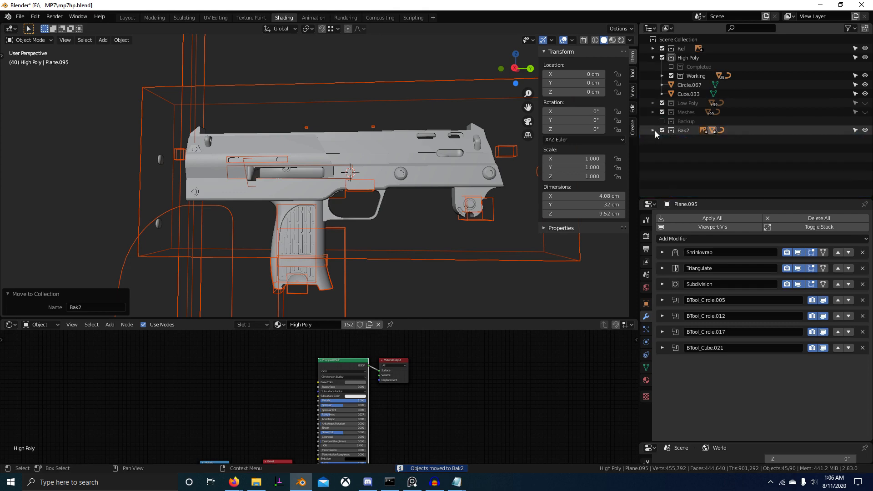
pyautogui.click(661, 130)
# Select the receiver and inspect the cutouts around the trigger guard.
pyautogui.rightClick(349, 185)
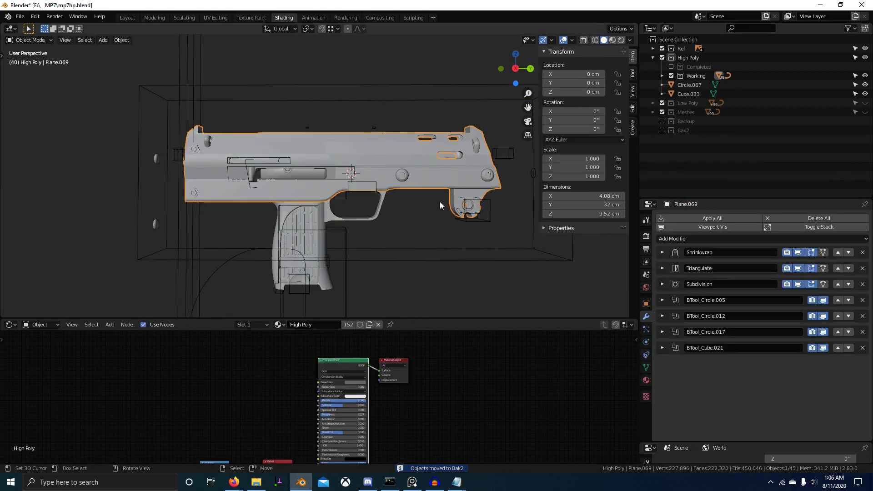
pyautogui.scroll(3, 440, 202)
pyautogui.moveTo(446, 221); pyautogui.dragTo(405, 242, button='middle')
pyautogui.scroll(2, 427, 241)
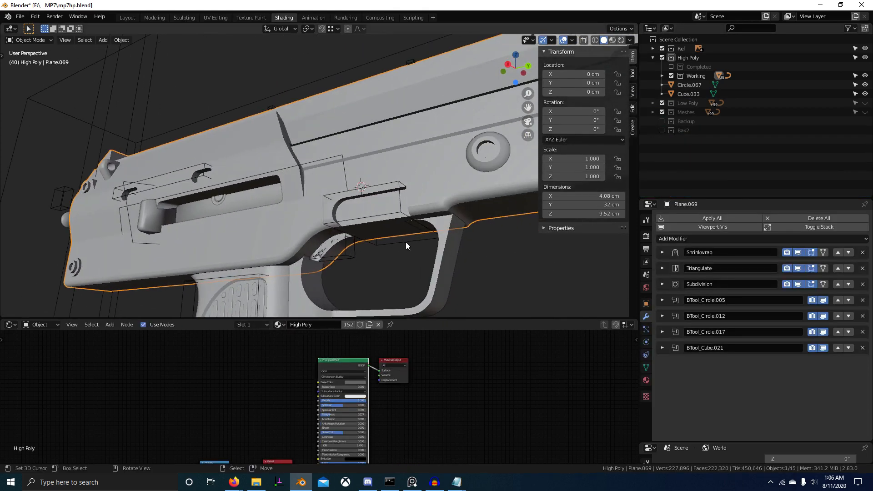
# Apply all modifiers on the selected receiver.
pyautogui.click(722, 216)
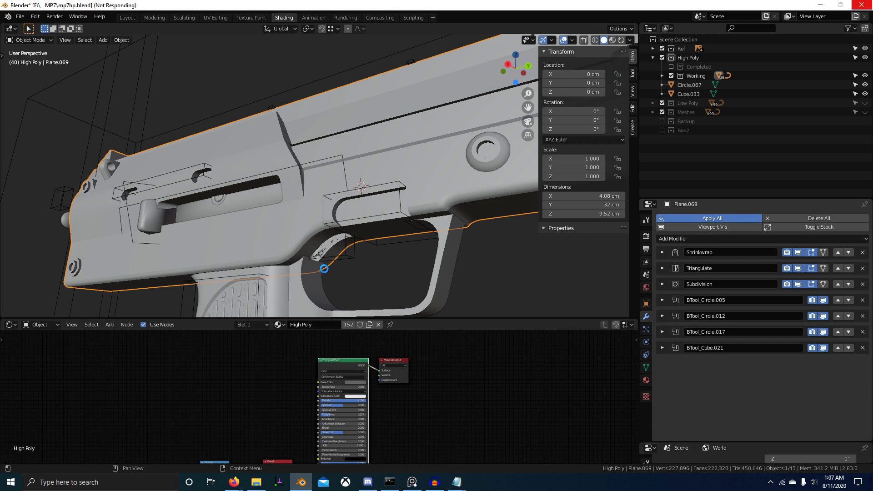
pyautogui.click(435, 482)
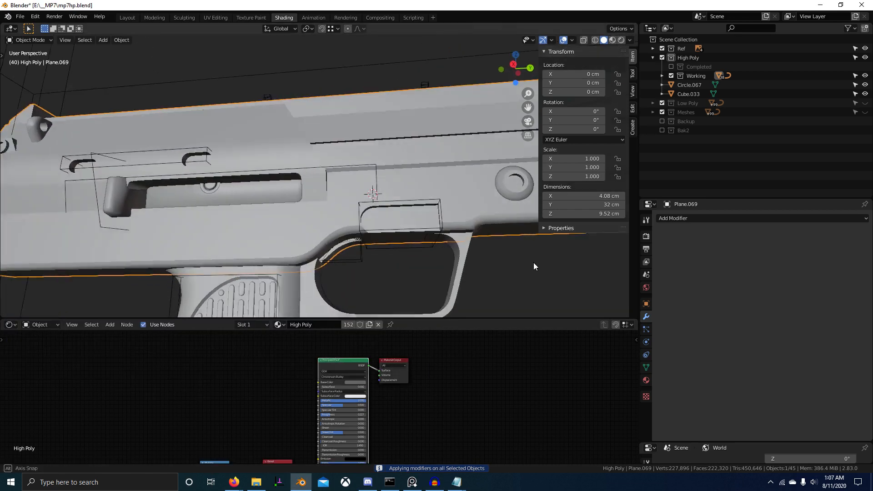
pyautogui.moveTo(533, 262); pyautogui.dragTo(440, 265, button='middle')
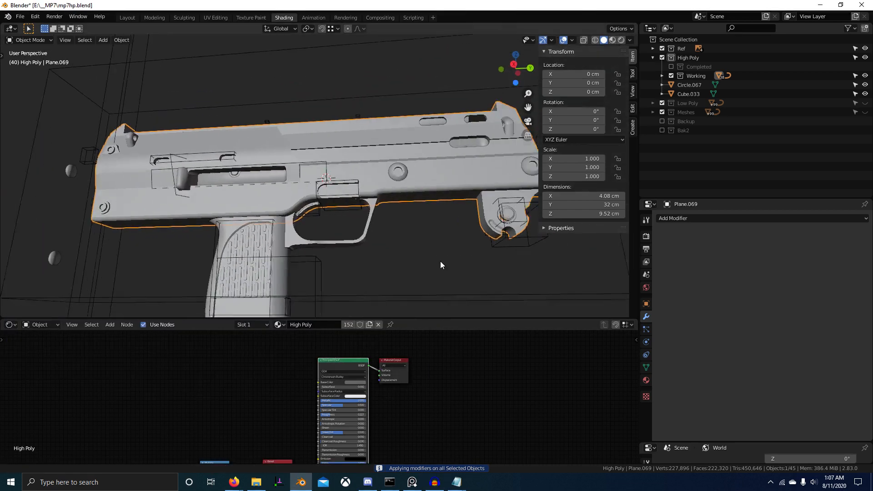
pyautogui.scroll(2, 440, 265)
pyautogui.scroll(3, 368, 243)
# Join the trigger guard and grip into the receiver and isolate the joined object in local view.
pyautogui.click(335, 208)
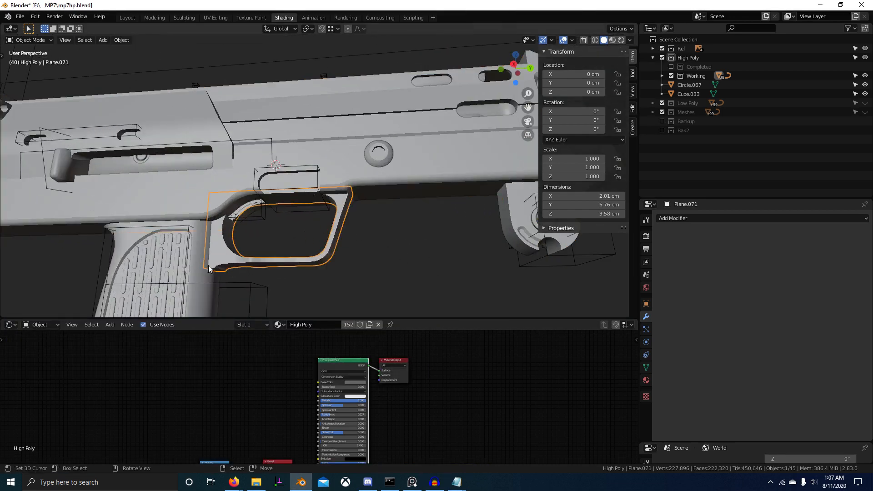
pyautogui.scroll(-3, 208, 266)
pyautogui.click(354, 195)
pyautogui.moveTo(369, 181); pyautogui.dragTo(425, 225, button='middle')
pyautogui.click(380, 173)
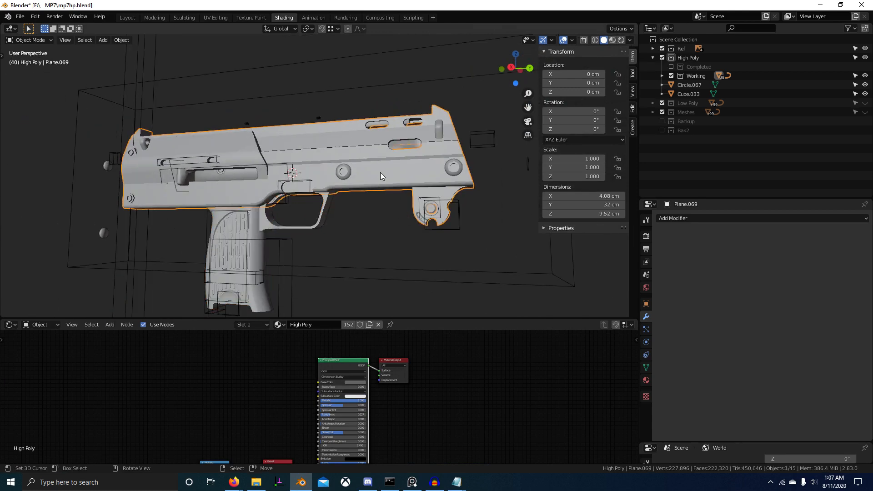
pyautogui.keyDown('shift'); pyautogui.click(296, 225); pyautogui.keyUp('shift')
pyautogui.keyDown('shift'); pyautogui.click(258, 236); pyautogui.keyUp('shift')
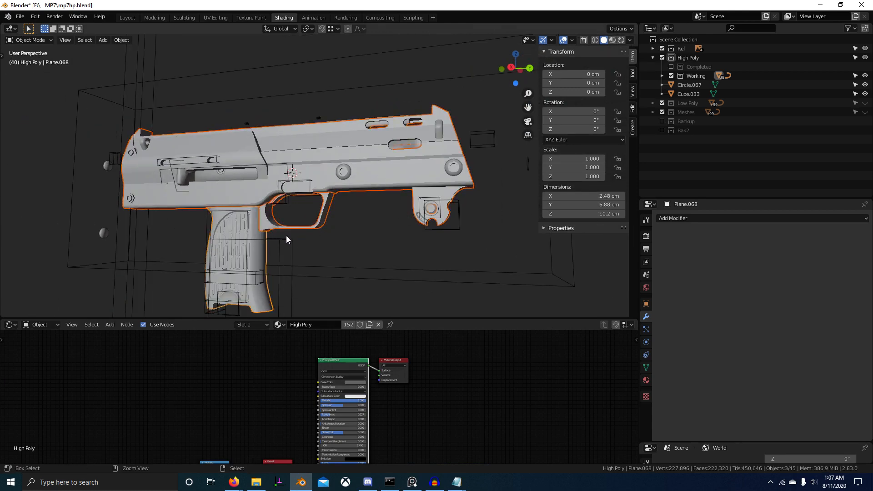
pyautogui.keyDown('shift'); pyautogui.click(373, 178); pyautogui.keyUp('shift')
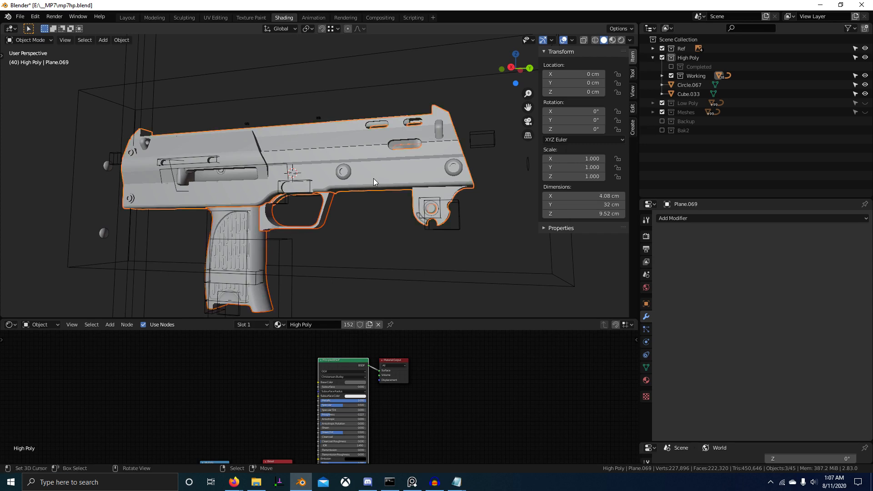
pyautogui.press('KP_Divide')
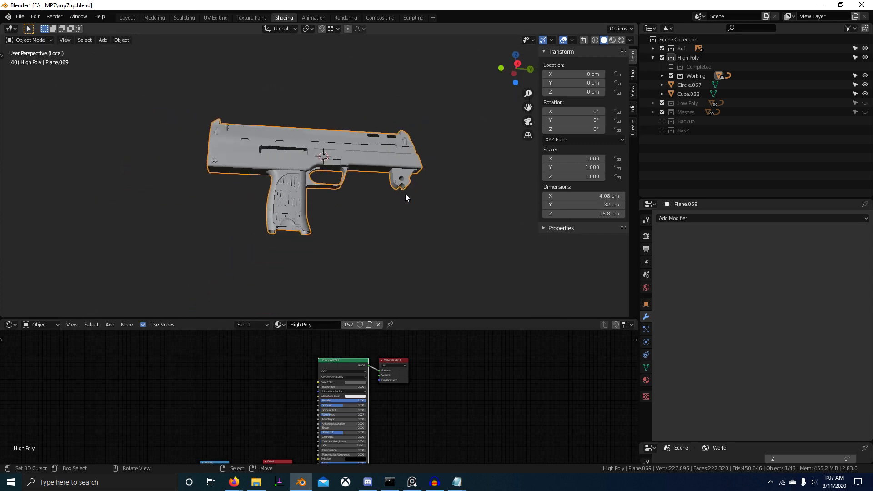
# Shade the joined receiver smooth.
pyautogui.moveTo(360, 180); pyautogui.dragTo(361, 216, button='middle')
pyautogui.scroll(4, 337, 188)
pyautogui.moveTo(336, 188); pyautogui.dragTo(317, 187, button='middle')
pyautogui.scroll(5, 320, 146)
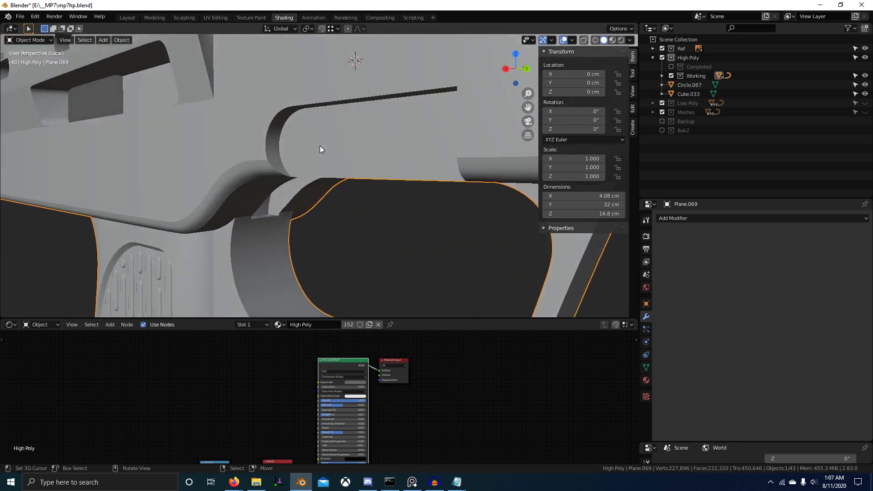
pyautogui.press('w')
pyautogui.click(334, 139)
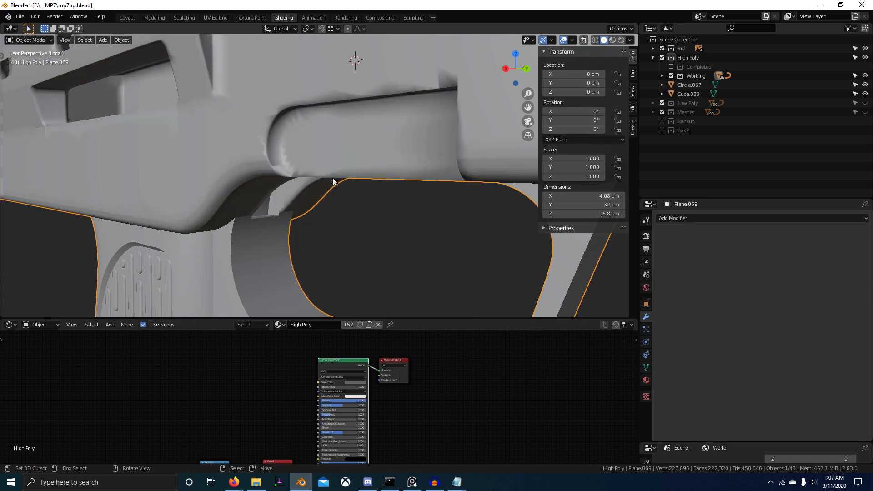
pyautogui.moveTo(334, 180); pyautogui.dragTo(350, 173, button='middle')
pyautogui.scroll(-4, 350, 173)
# Clear the mesh selection on the joined receiver and select its sharp edges with 30° sharpness.
pyautogui.press('Tab')
pyautogui.scroll(3, 322, 156)
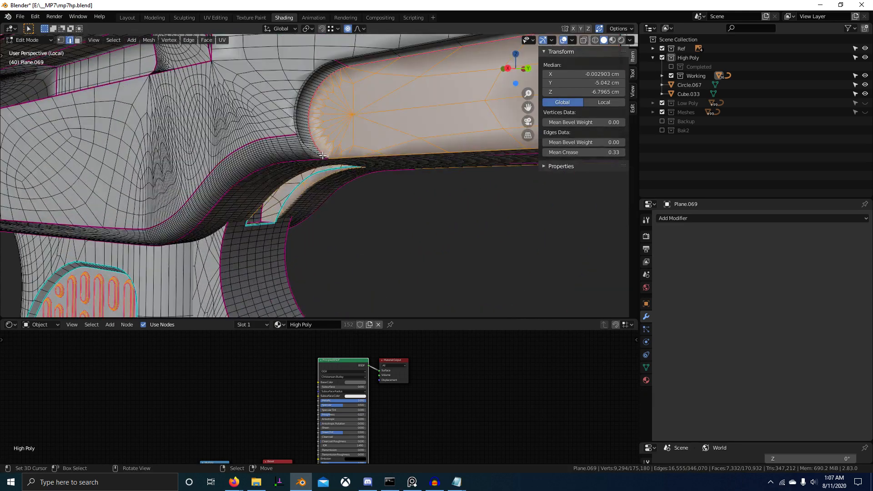
pyautogui.hotkey('alt', 'a')
pyautogui.moveTo(370, 216); pyautogui.dragTo(284, 177, button='middle')
pyautogui.press('q')
pyautogui.click(359, 198)
pyautogui.scroll(-5, 361, 197)
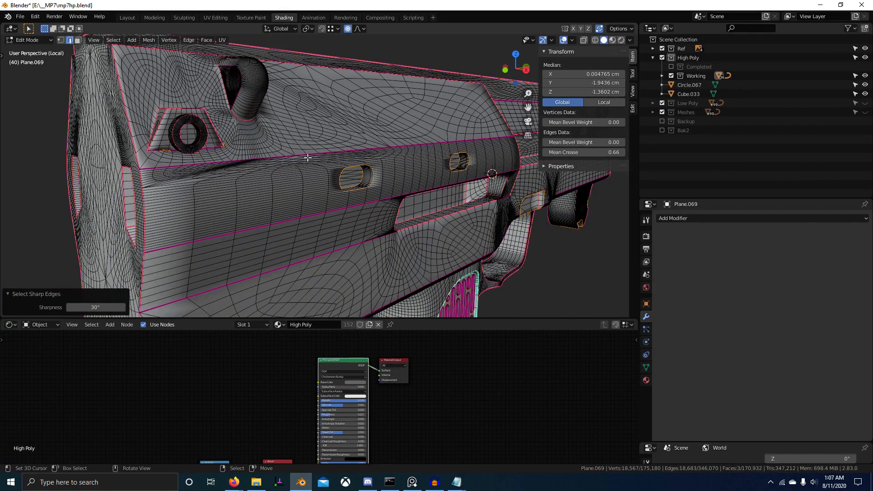
# Select the edges with similar crease, using an Equal comparison and 0.010 threshold, and mark them sharp.
pyautogui.scroll(4, 302, 153)
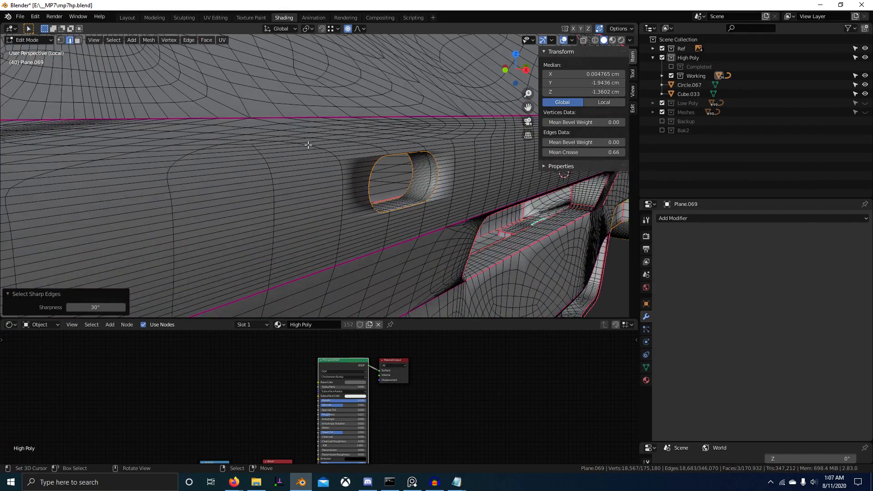
pyautogui.hotkey('shift', 'g')
pyautogui.click(342, 125)
pyautogui.scroll(-5, 362, 137)
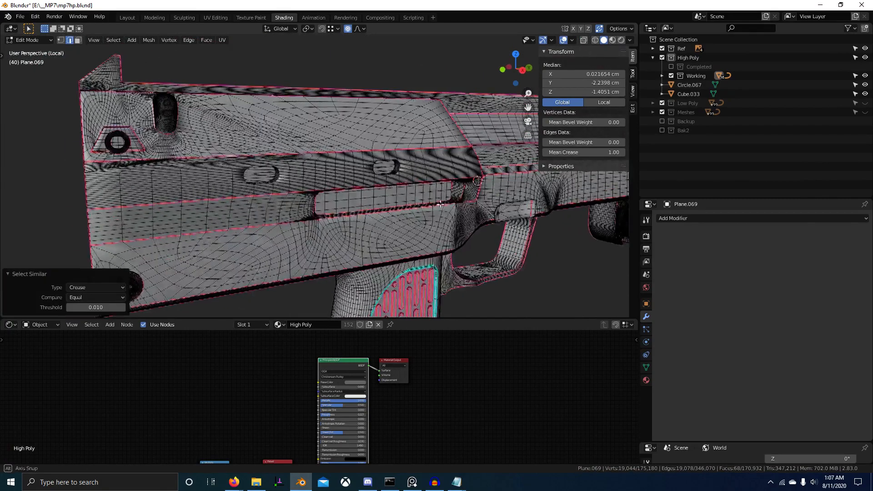
pyautogui.moveTo(363, 137); pyautogui.dragTo(329, 205, button='middle')
pyautogui.scroll(3, 402, 200)
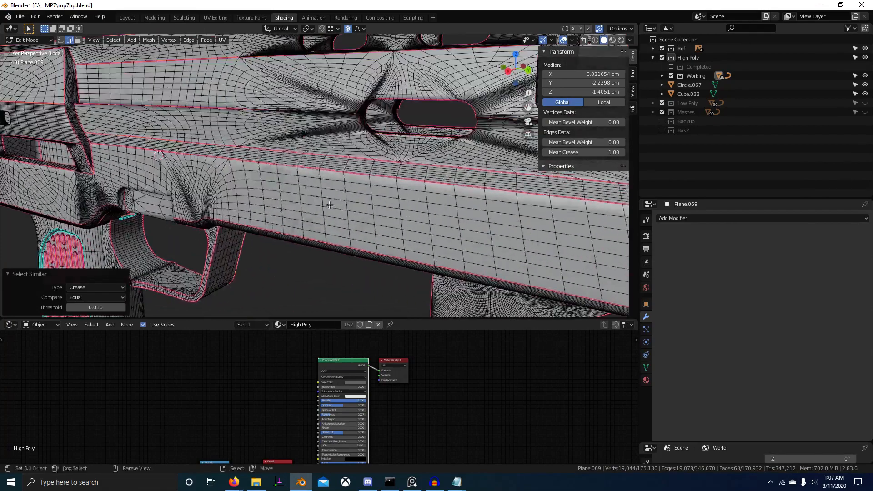
pyautogui.hotkey('ctrl', 'e')
pyautogui.click(329, 204)
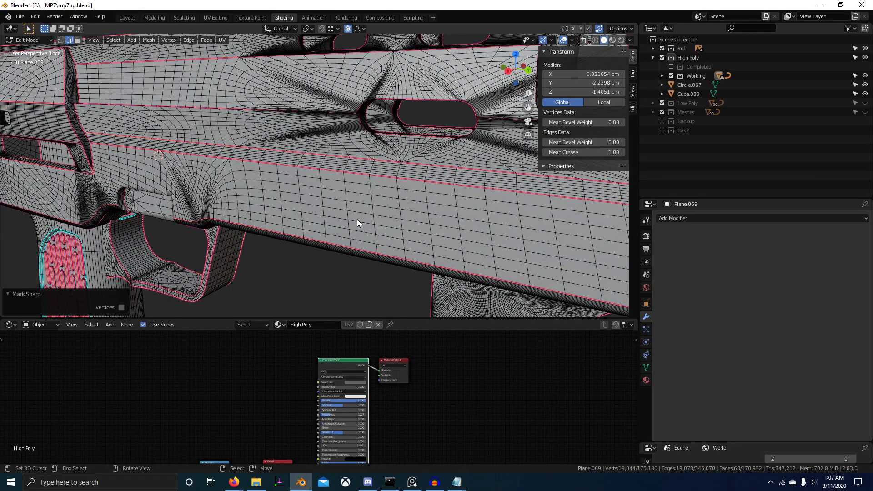
# Add the receiver's sharp edges at 30° to the creased edge selection, mark them all sharp and return to object mode.
pyautogui.press('Tab')
pyautogui.scroll(-4, 347, 223)
pyautogui.scroll(2, 372, 208)
pyautogui.press('Tab')
pyautogui.moveTo(324, 180); pyautogui.dragTo(334, 179, button='middle')
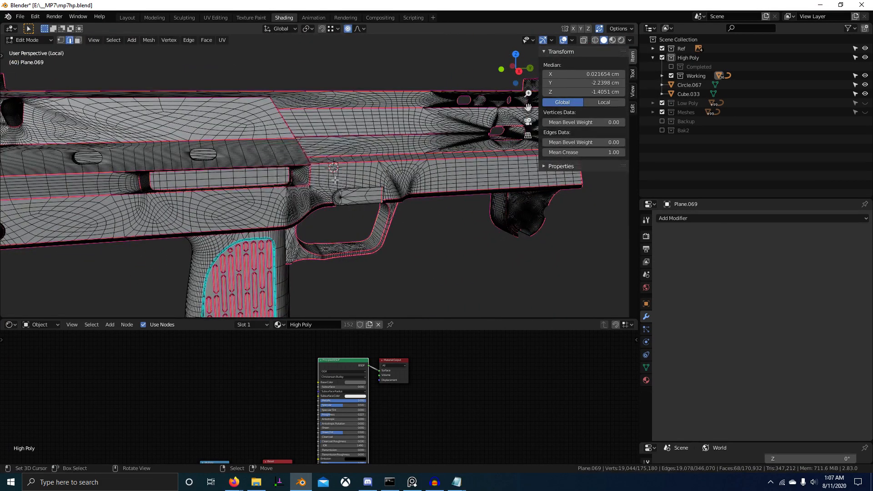
pyautogui.press('q')
pyautogui.click(334, 179)
pyautogui.hotkey('ctrl', 'e')
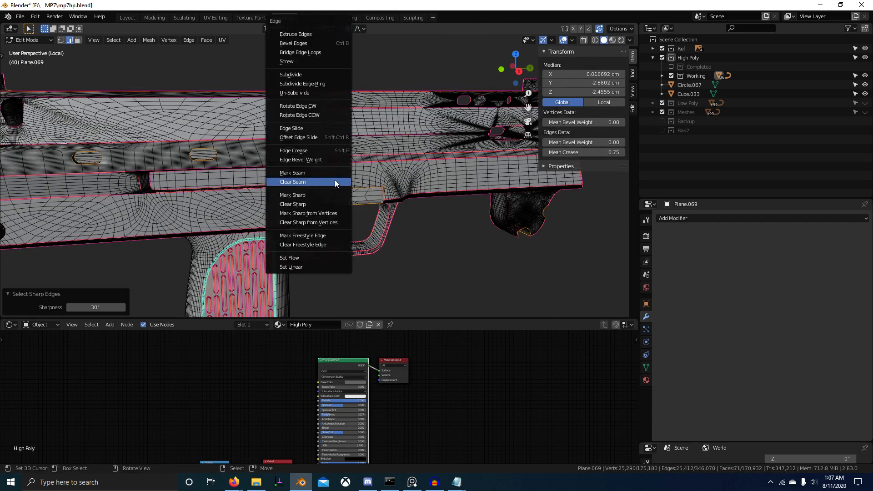
pyautogui.click(347, 196)
pyautogui.press('Tab')
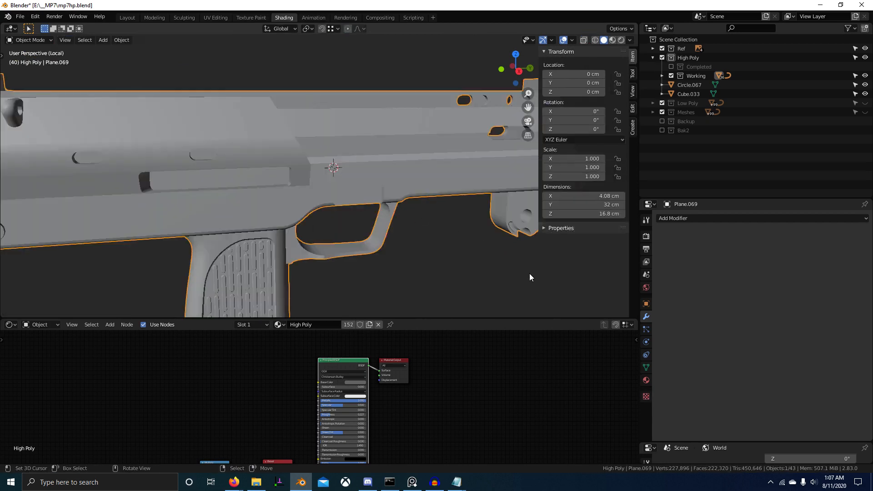
# Examine the mesh and shading of the joined receiver in a maximized viewport.
pyautogui.scroll(4, 405, 261)
pyautogui.press('Tab')
pyautogui.moveTo(351, 186); pyautogui.dragTo(267, 296, button='middle')
pyautogui.press('Tab')
pyautogui.scroll(-4, 240, 246)
pyautogui.hotkey('ctrl', 'space')
pyautogui.moveTo(431, 292); pyautogui.dragTo(369, 260, button='middle')
pyautogui.scroll(3, 373, 302)
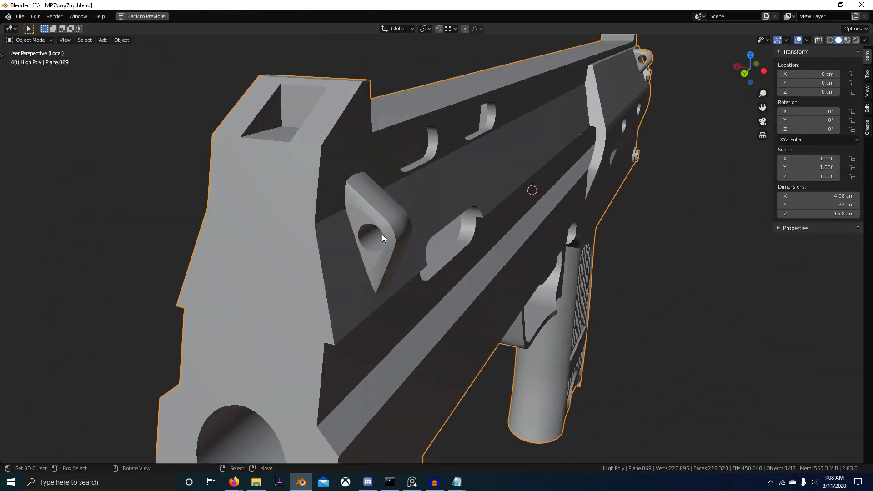
# Examine the topology and shading of the protruding loop with a hole near the receiver's front end.
pyautogui.press('Tab')
pyautogui.scroll(3, 382, 236)
pyautogui.moveTo(357, 235); pyautogui.dragTo(376, 228, button='middle')
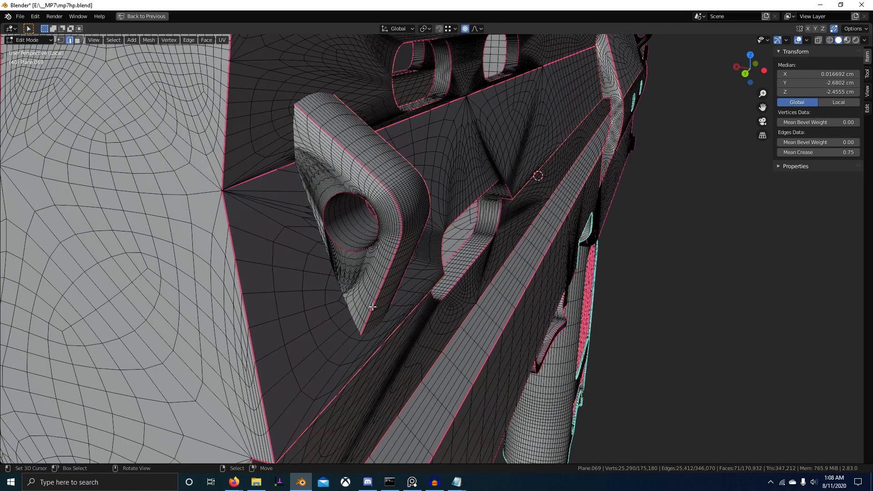
pyautogui.scroll(-4, 386, 326)
pyautogui.moveTo(386, 326); pyautogui.dragTo(345, 345, button='middle')
pyautogui.press('Tab')
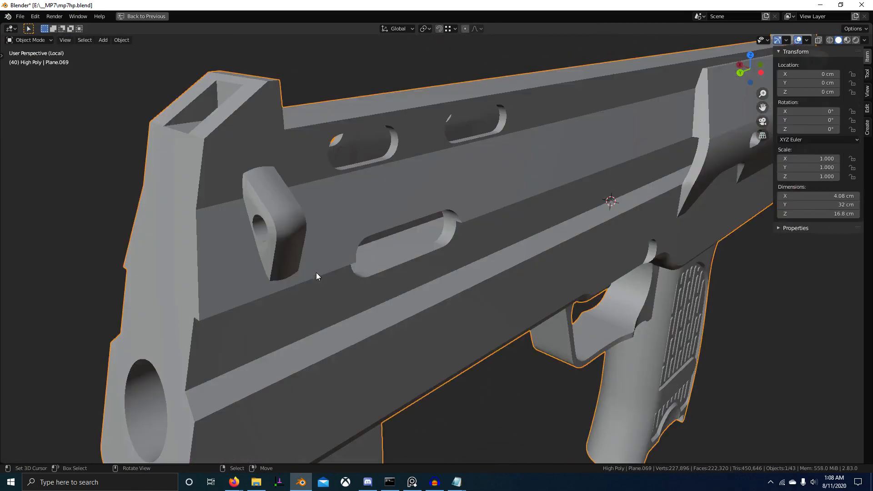
pyautogui.moveTo(316, 272); pyautogui.dragTo(275, 248, button='middle')
pyautogui.scroll(-5, 340, 301)
pyautogui.moveTo(340, 301); pyautogui.dragTo(436, 295, button='middle')
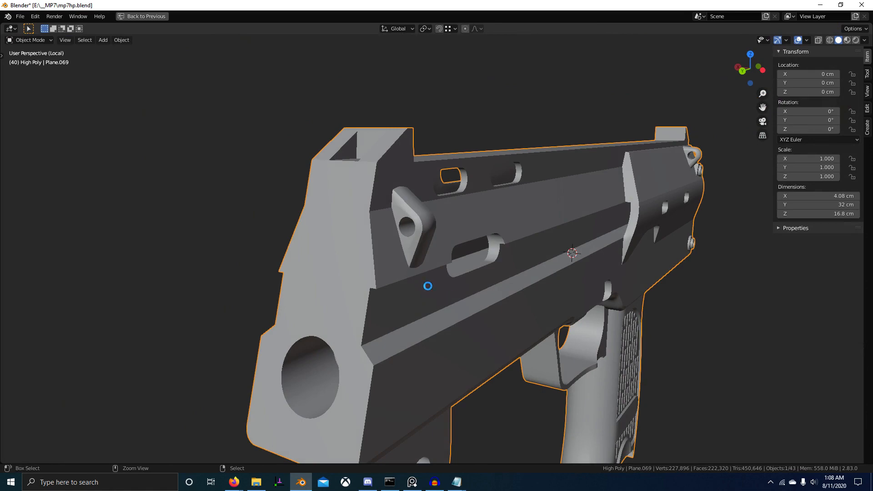
# Save the file, leave local view and restore the full workspace layout.
pyautogui.hotkey('ctrl', 's')
pyautogui.press('KP_Divide')
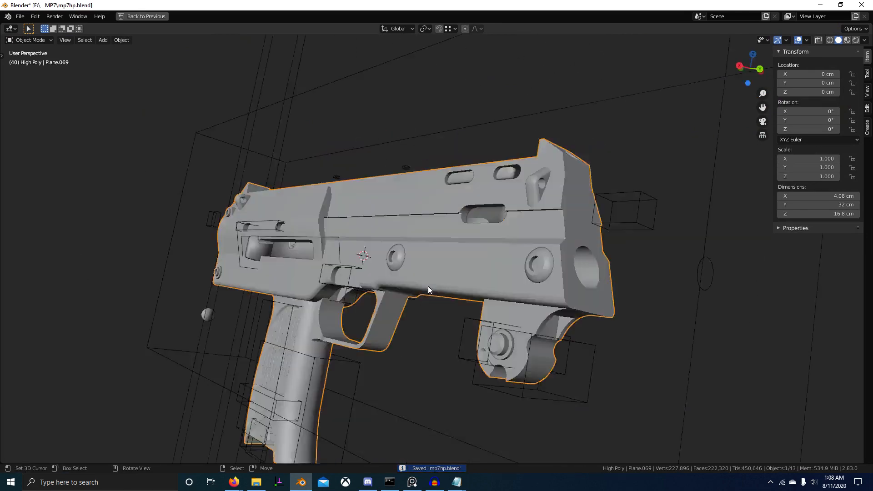
pyautogui.moveTo(535, 295); pyautogui.dragTo(594, 250, button='middle')
pyautogui.hotkey('ctrl', 'space')
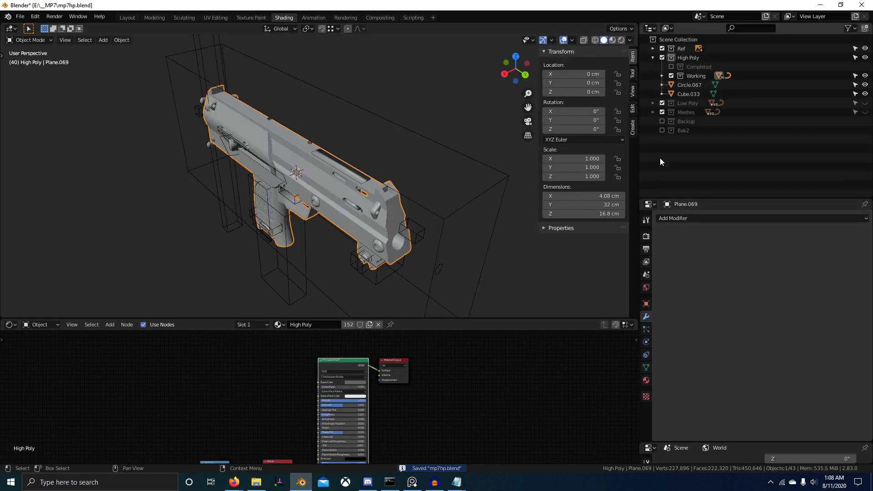
# Include the Bak2 and Completed collections in the view layer and show only Bak2.
pyautogui.click(662, 130)
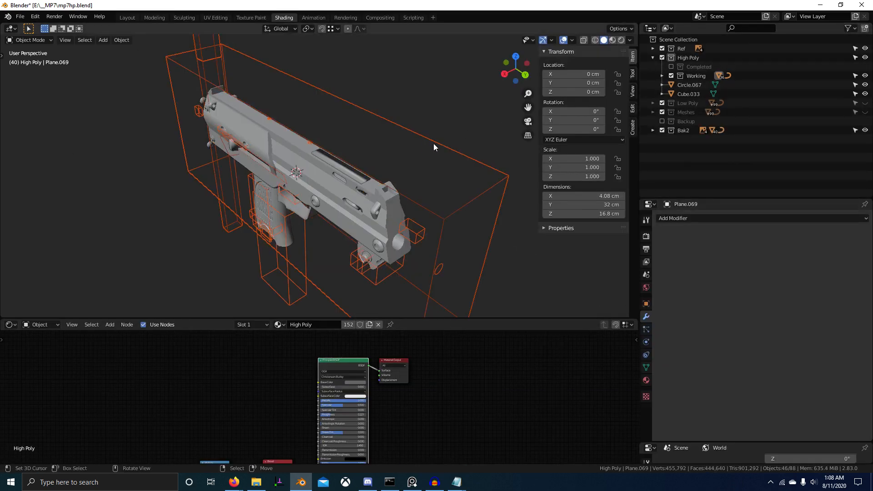
pyautogui.click(671, 67)
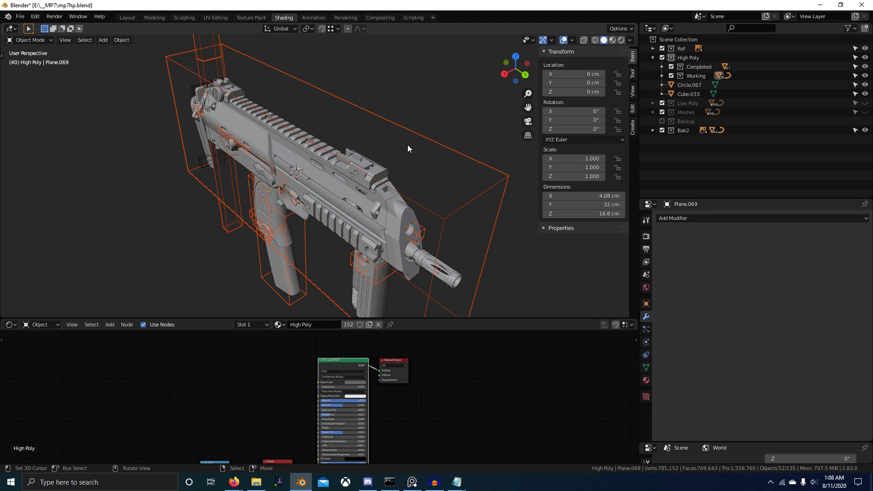
pyautogui.moveTo(390, 175); pyautogui.dragTo(426, 170, button='middle')
pyautogui.press('6')
pyautogui.scroll(6, 426, 173)
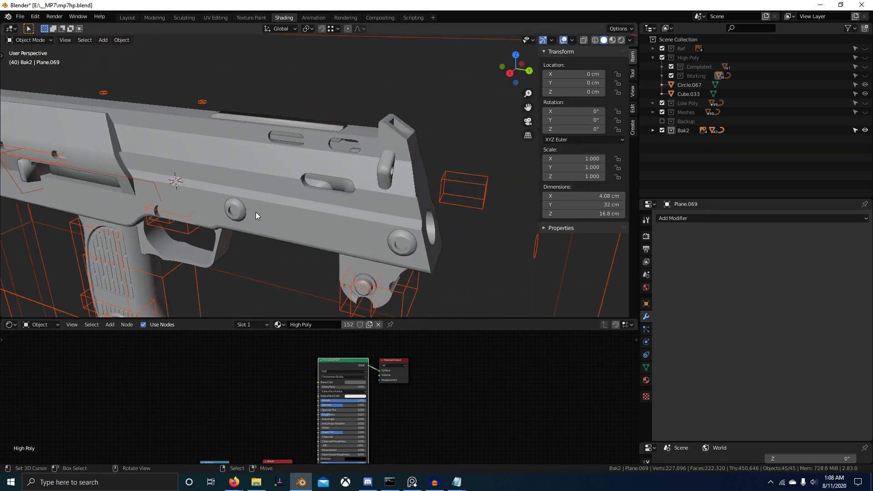
# Inspect the front loop's mesh on the backup receiver, then show only the High Poly collection.
pyautogui.click(382, 170)
pyautogui.press('Tab')
pyautogui.scroll(6, 288, 175)
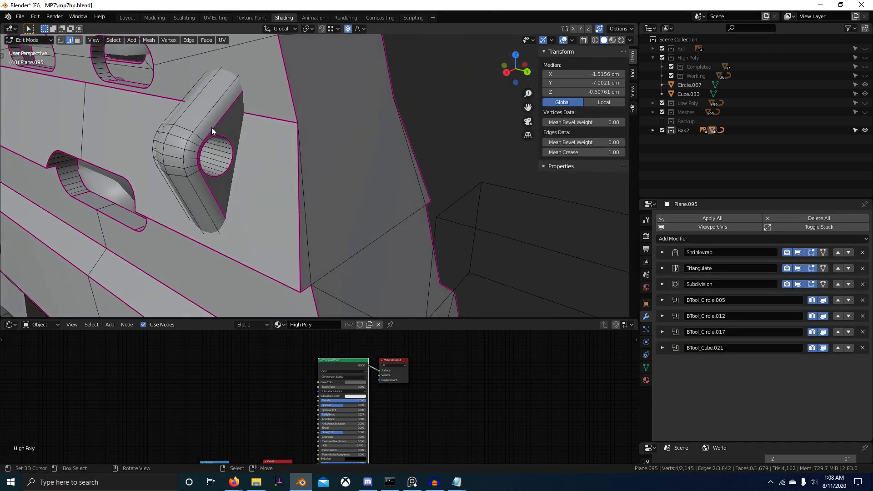
pyautogui.press('Tab')
pyautogui.moveTo(222, 121); pyautogui.dragTo(215, 116, button='middle')
pyautogui.moveTo(369, 137); pyautogui.dragTo(395, 155, button='middle')
pyautogui.press('2')
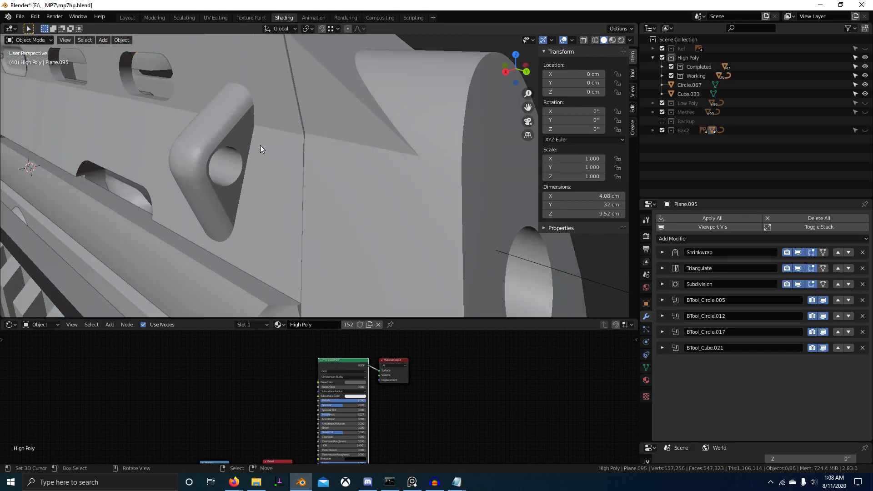
# Isolate the joined receiver in local view and open its mesh for editing at the front loop.
pyautogui.click(219, 138)
pyautogui.scroll(-6, 223, 141)
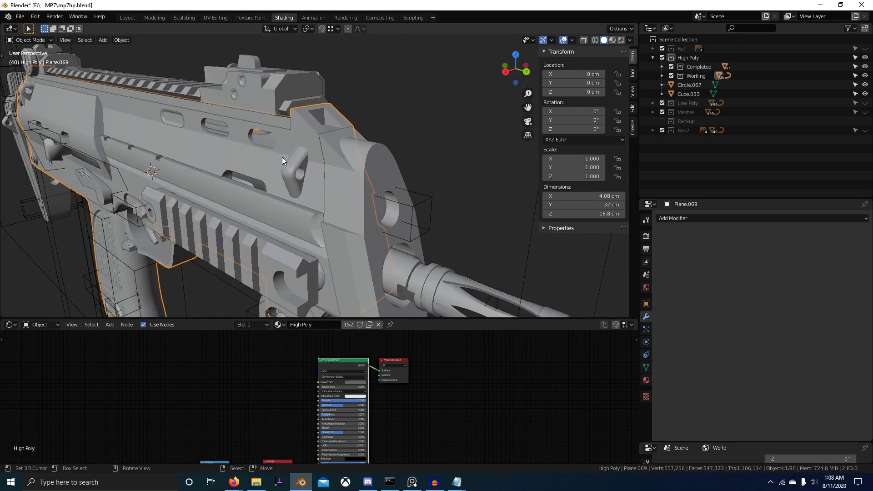
pyautogui.moveTo(265, 161); pyautogui.dragTo(265, 182, button='middle')
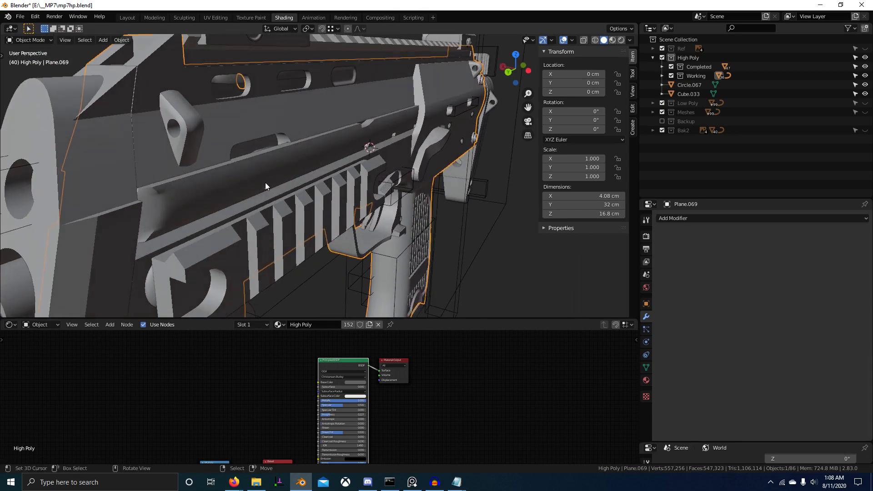
pyautogui.moveTo(193, 123); pyautogui.dragTo(260, 137, button='middle')
pyautogui.press('KP_Divide')
pyautogui.scroll(4, 335, 209)
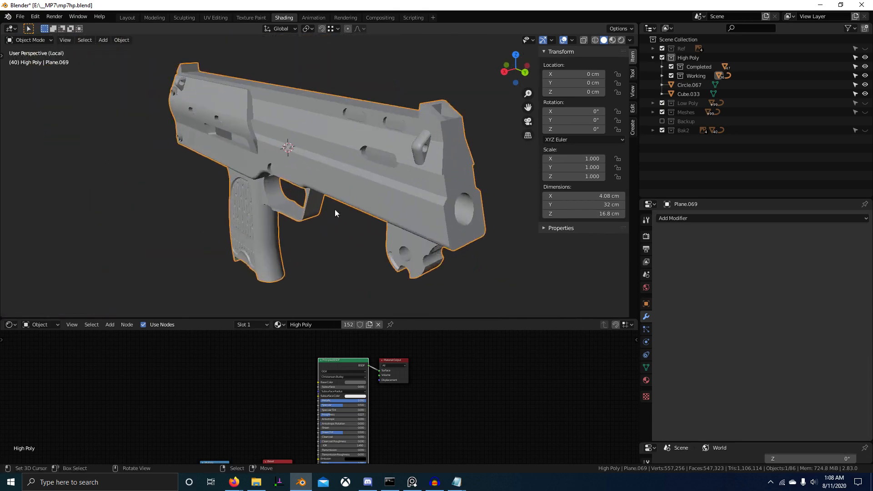
pyautogui.moveTo(335, 209); pyautogui.dragTo(252, 231, button='middle')
pyautogui.scroll(6, 334, 254)
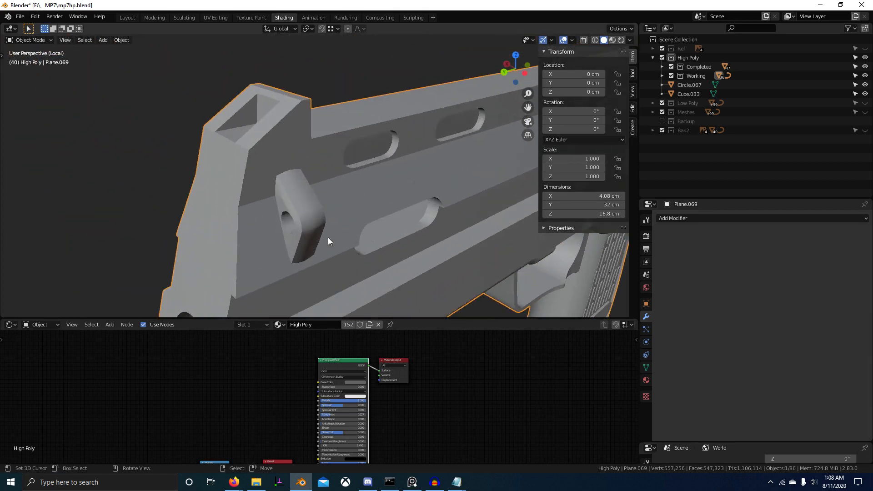
pyautogui.press('Tab')
pyautogui.moveTo(309, 215); pyautogui.dragTo(298, 217, button='middle')
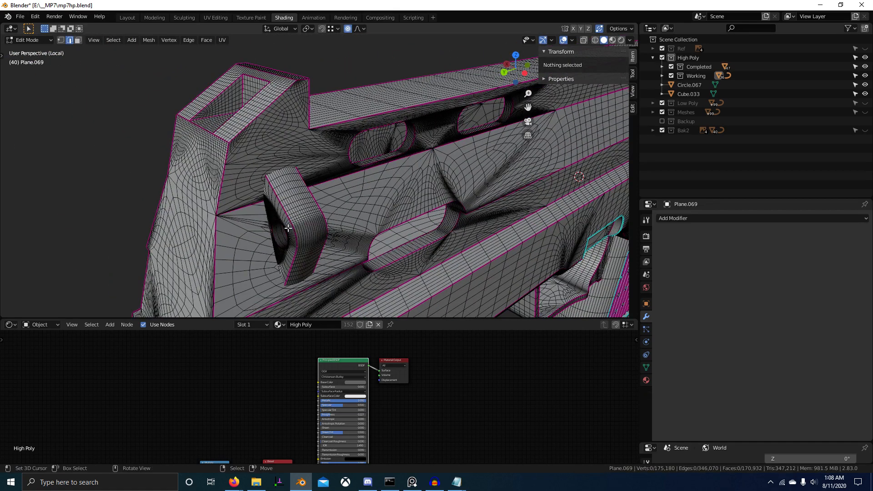
# Delete the linked geometry of the badly deformed front loop on the receiver's near side.
pyautogui.press('l')
pyautogui.press('x')
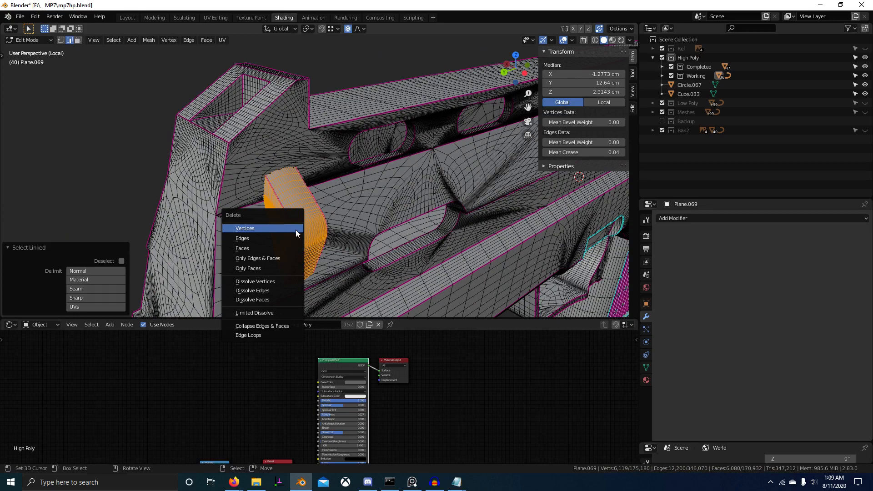
pyautogui.click(296, 230)
# Select the intact front loop on the opposite side, pivot on the 3D cursor and duplicate the loop in place.
pyautogui.moveTo(298, 230); pyautogui.dragTo(356, 201, button='middle')
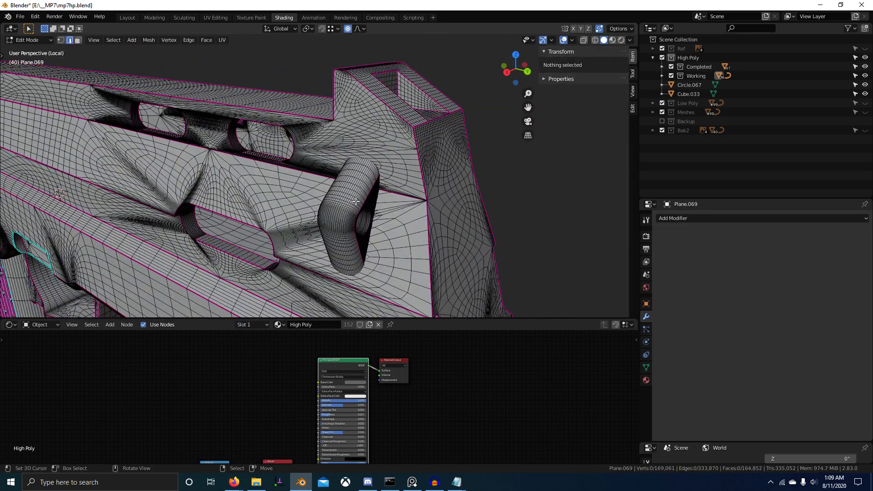
pyautogui.press('l')
pyautogui.press('.')
pyautogui.click(462, 200)
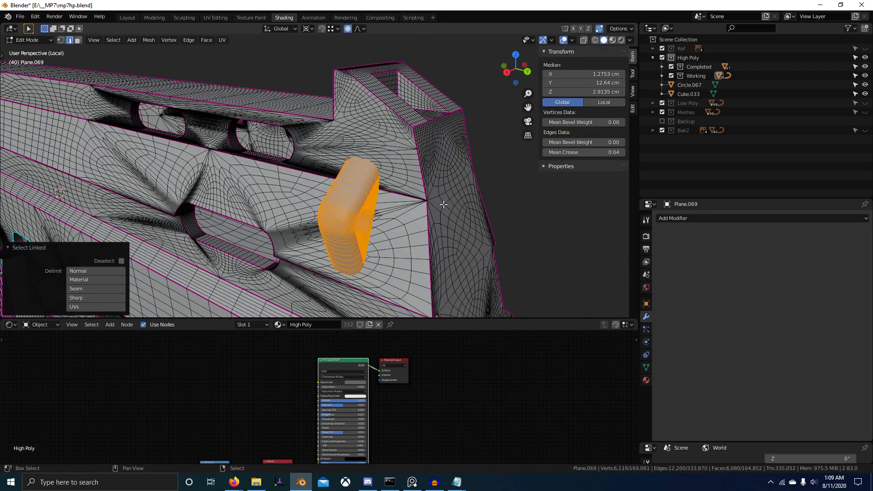
pyautogui.scroll(-10, 443, 205)
pyautogui.press('g')
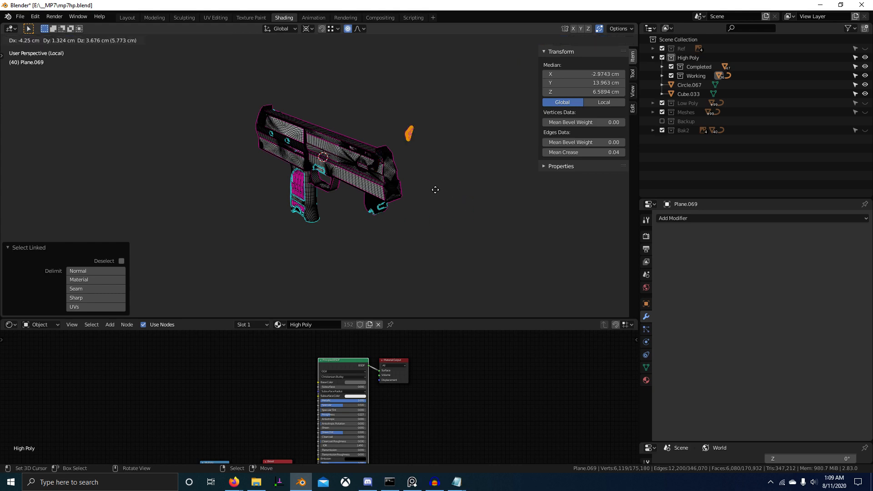
pyautogui.press('Escape')
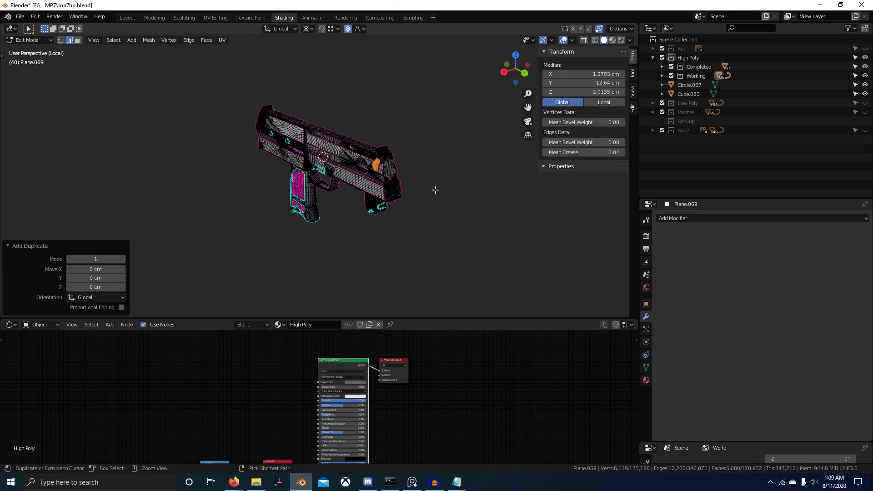
# Try to mirror the duplicated loop along the global X axis with proportional editing on, and undo it.
pyautogui.hotkey('ctrl', 'm')
pyautogui.press('x')
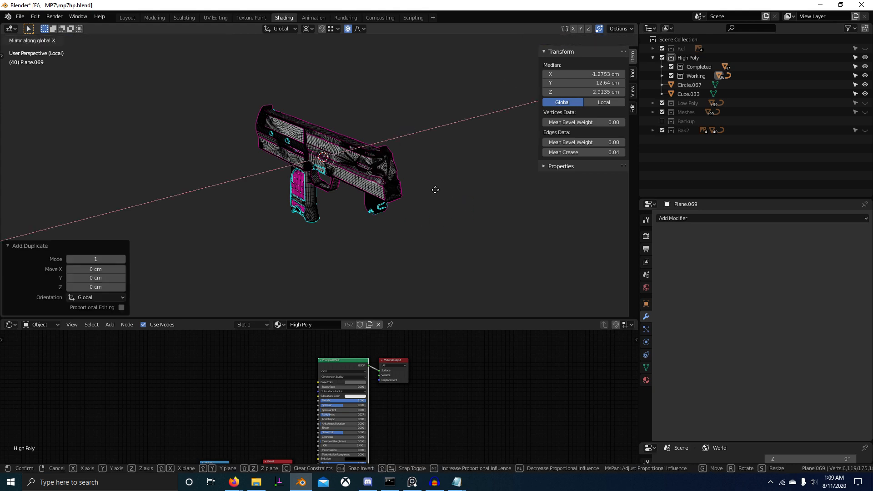
pyautogui.click(436, 190)
pyautogui.hotkey('ctrl', 'z')
# Turn proportional editing off and mirror the duplicated front loop along the global X axis.
pyautogui.scroll(3, 402, 175)
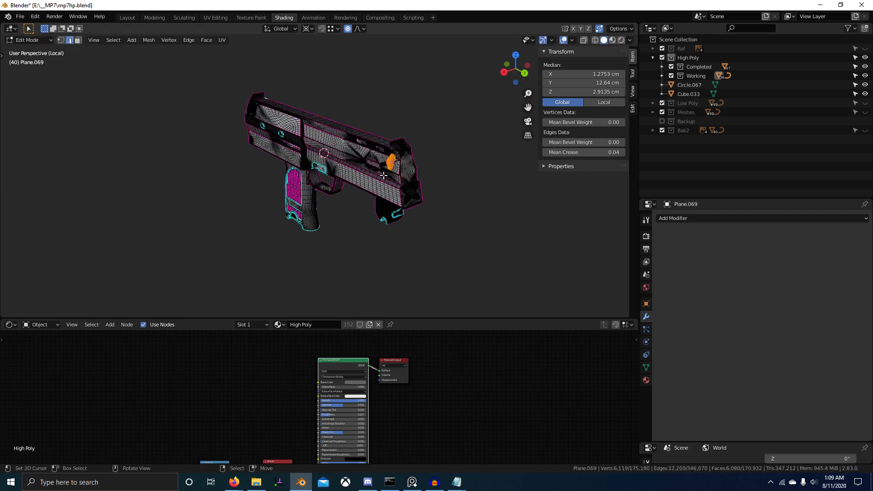
pyautogui.keyDown('shift'); pyautogui.moveTo(393, 185); pyautogui.dragTo(328, 46, button='middle'); pyautogui.keyUp('shift')
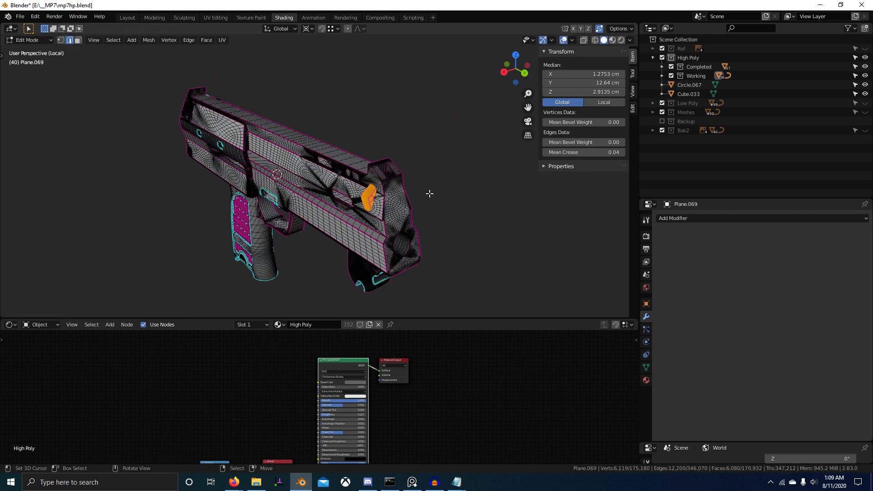
pyautogui.scroll(3, 409, 195)
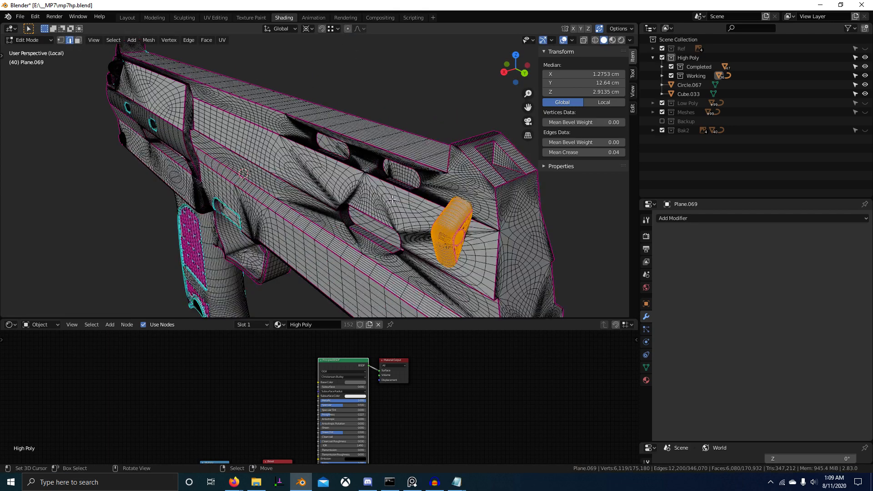
pyautogui.hotkey('ctrl', 'm')
pyautogui.press('x')
pyautogui.click(418, 207)
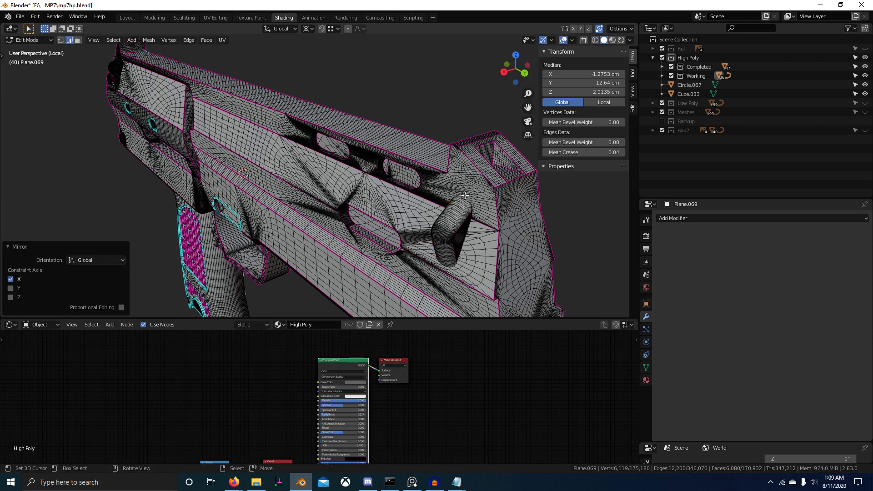
# Select the entire receiver mesh and recalculate its normals to face outward.
pyautogui.scroll(-5, 410, 200)
pyautogui.press('a')
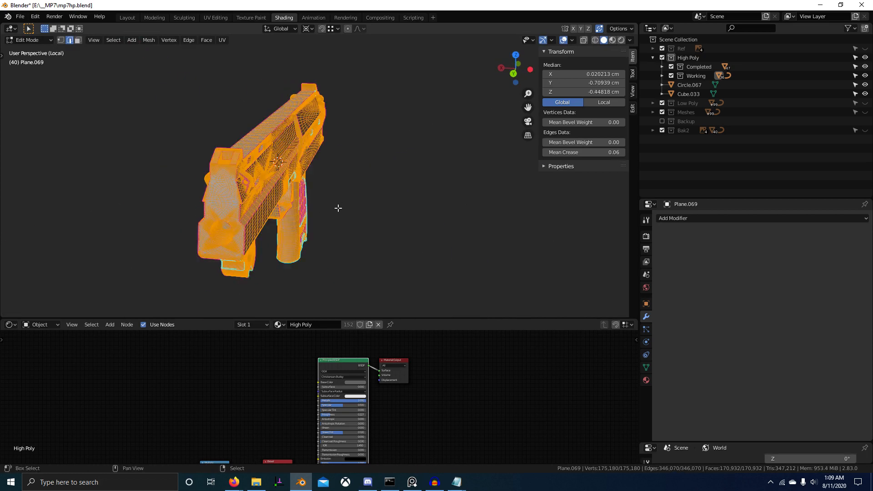
pyautogui.hotkey('shift', 'n')
pyautogui.moveTo(337, 208); pyautogui.dragTo(332, 191, button='middle')
pyautogui.scroll(5, 327, 182)
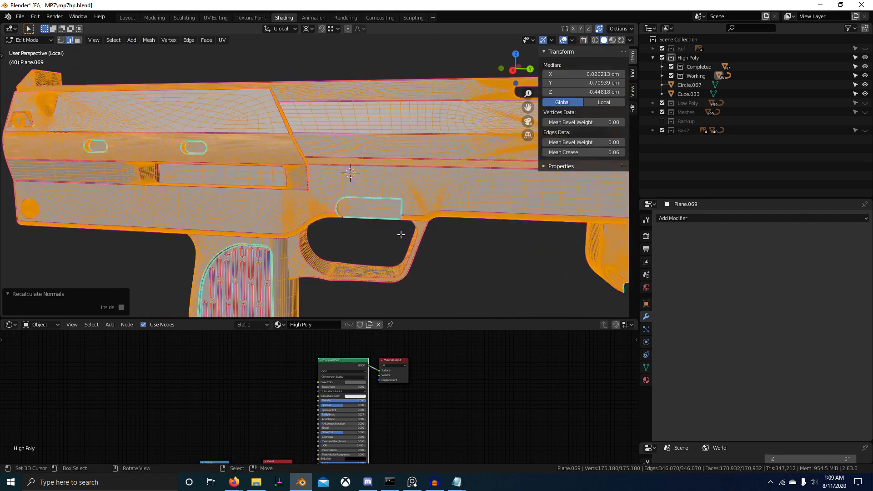
# Return the receiver to Object Mode and maximize the 3D viewport.
pyautogui.hotkey('ctrl', 'Tab')
pyautogui.click(173, 222)
pyautogui.moveTo(258, 216); pyautogui.dragTo(317, 250, button='middle')
pyautogui.hotkey('ctrl', 'space')
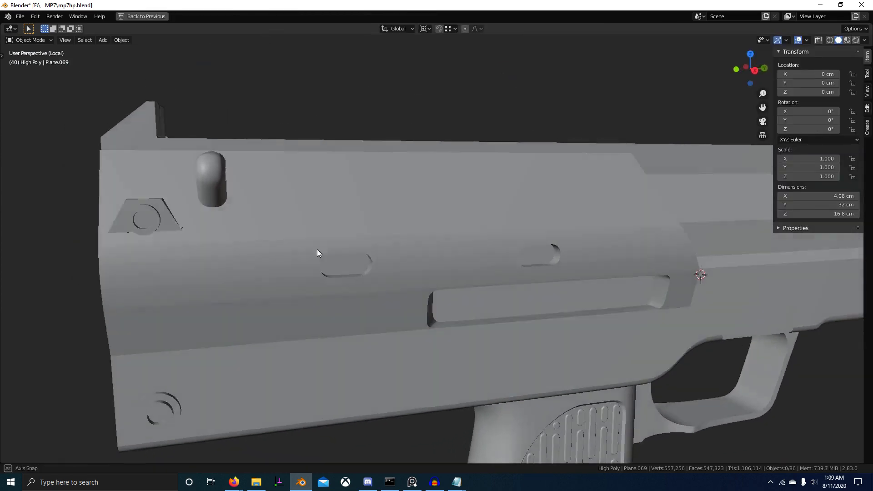
# Reopen the receiver mesh with vertex selection at the lower front corner of the trapezoidal recess around the rear ring.
pyautogui.scroll(3, 317, 253)
pyautogui.moveTo(196, 167); pyautogui.dragTo(162, 188, button='middle')
pyautogui.scroll(2, 227, 199)
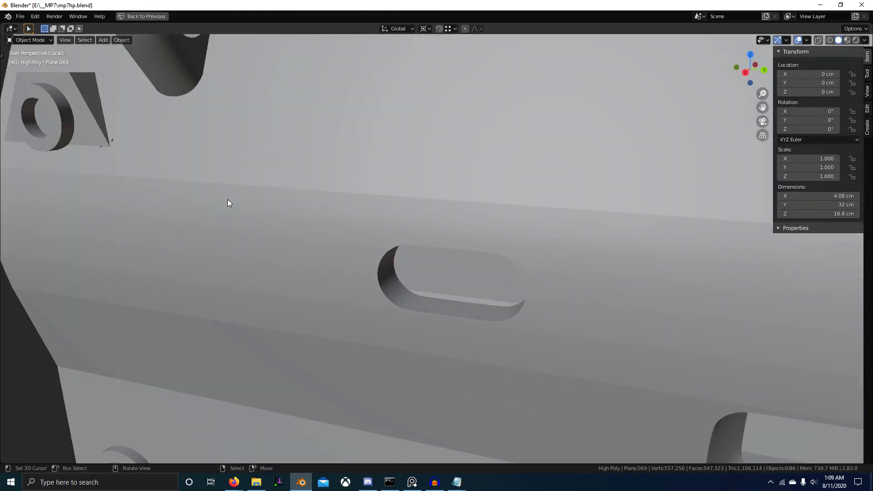
pyautogui.keyDown('shift'); pyautogui.moveTo(227, 187); pyautogui.dragTo(288, 206, button='middle'); pyautogui.keyUp('shift')
pyautogui.scroll(2, 288, 206)
pyautogui.press('Tab')
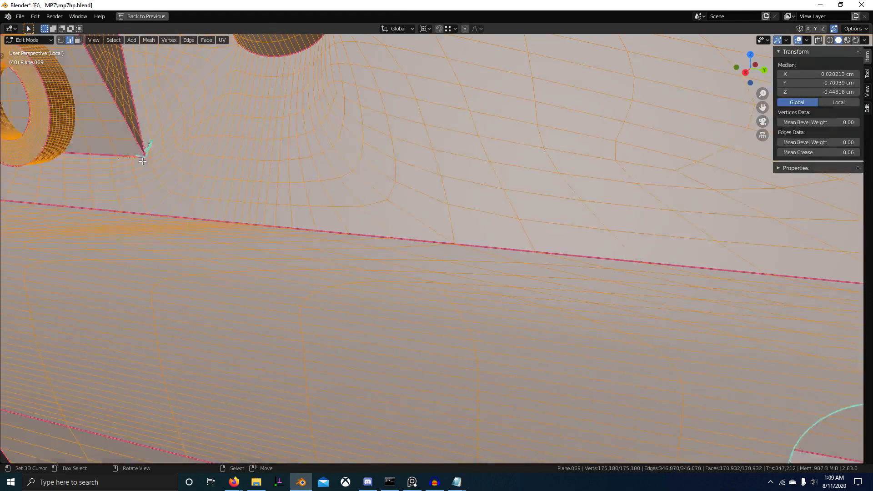
pyautogui.press('1')
pyautogui.scroll(3, 301, 195)
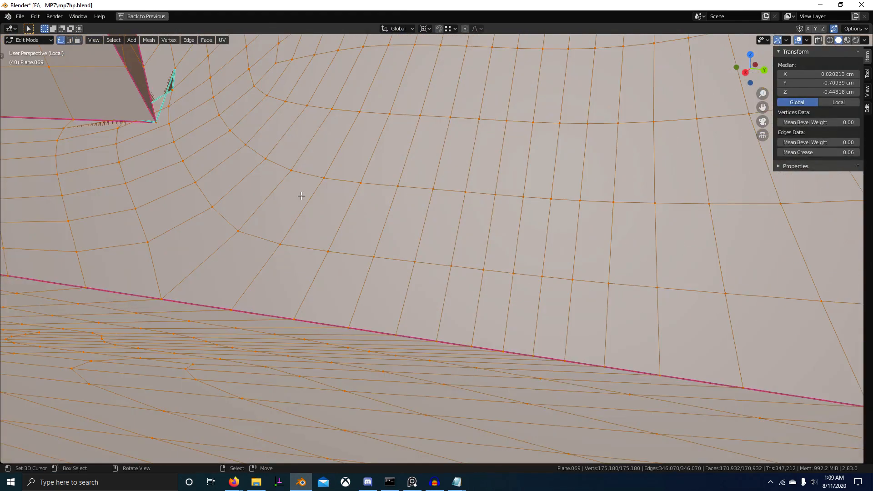
pyautogui.keyDown('shift'); pyautogui.moveTo(289, 196); pyautogui.dragTo(391, 260, button='middle'); pyautogui.keyUp('shift')
# Try to move the vertex at the recess's lower front corner.
pyautogui.rightClick(264, 132)
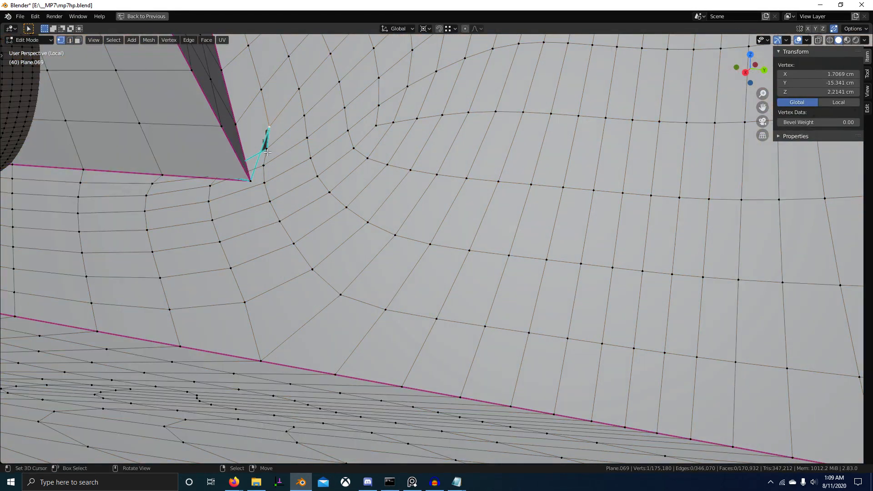
pyautogui.hotkey('alt', 'z')
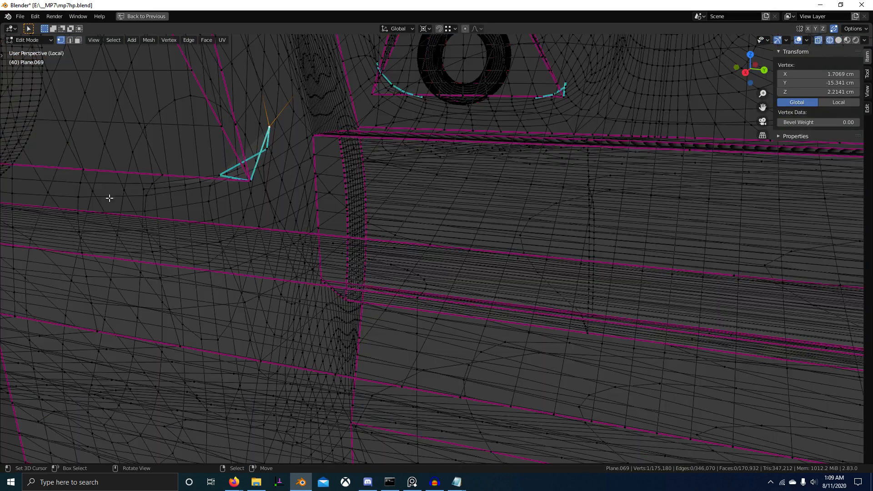
pyautogui.hotkey('alt', 'z')
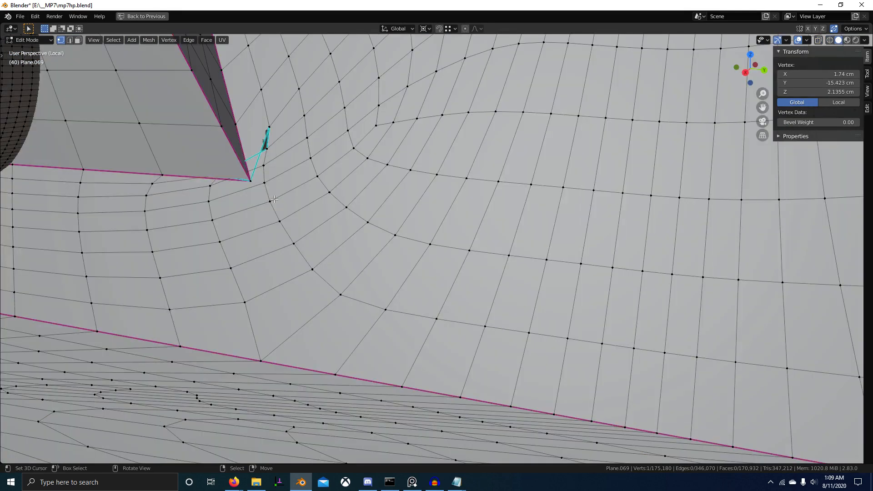
pyautogui.press('g')
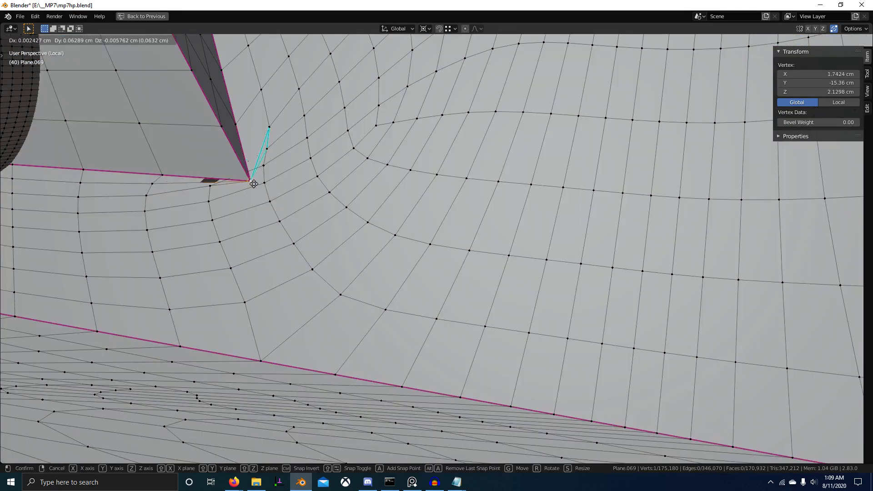
pyautogui.rightClick(254, 184)
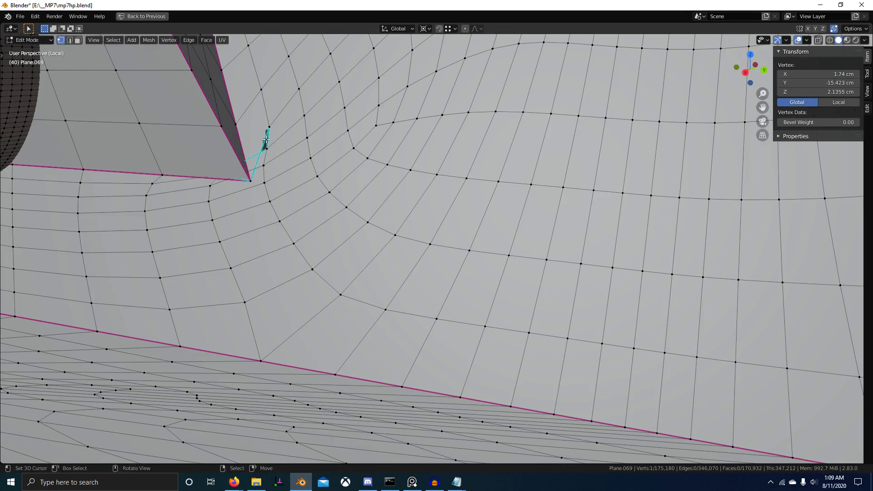
# Circle-select the stray vertices at the recess's lower front corner in wireframe shading.
pyautogui.press('2')
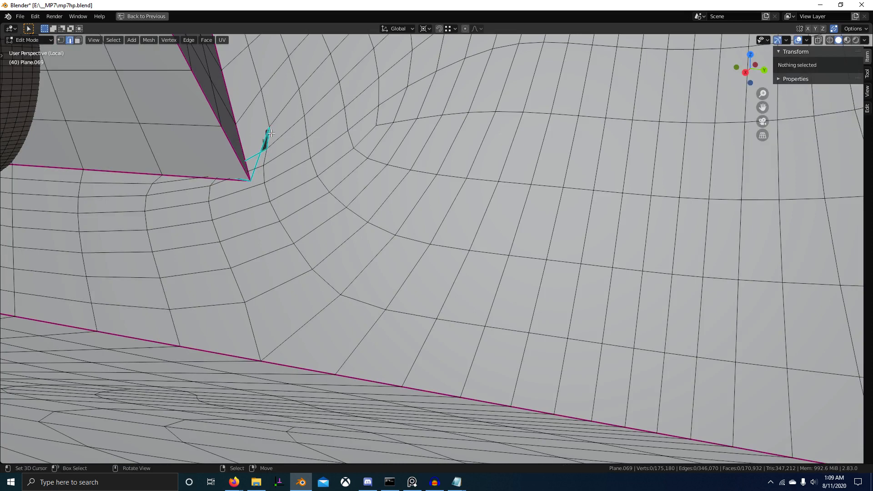
pyautogui.press('1')
pyautogui.rightClick(252, 183)
pyautogui.press('z')
pyautogui.press('c')
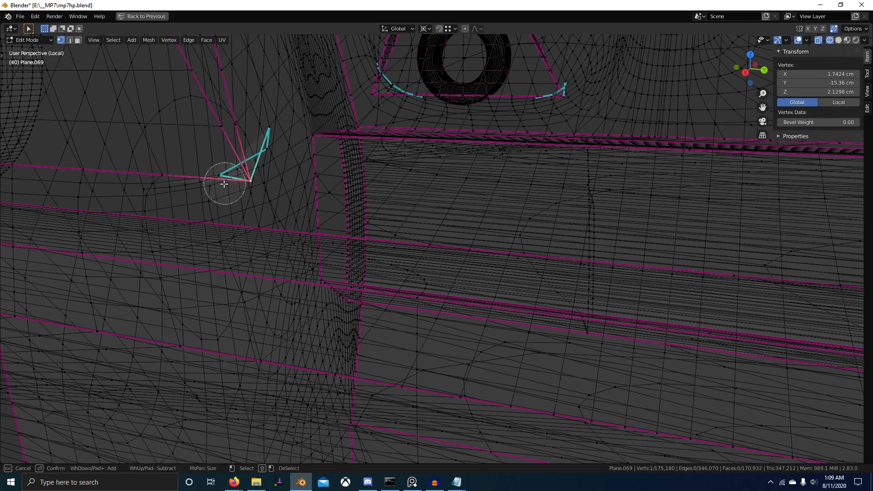
pyautogui.rightClick(224, 183)
pyautogui.moveTo(224, 183); pyautogui.dragTo(395, 200, button='middle')
pyautogui.press('c')
pyautogui.moveTo(395, 200); pyautogui.dragTo(456, 157)
pyautogui.rightClick(455, 155)
pyautogui.scroll(-5, 456, 157)
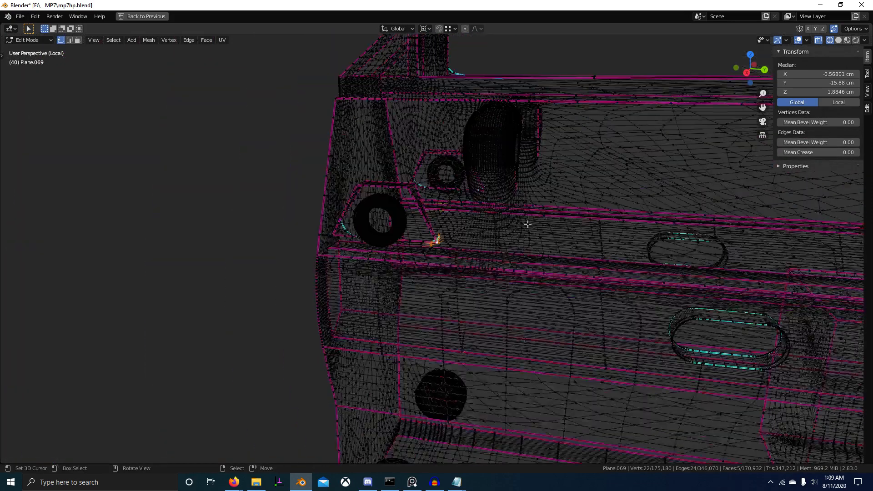
# Deselect the vertices caught on the far side and dissolve the stray ones at the recess's lower front corner.
pyautogui.moveTo(491, 218); pyautogui.dragTo(454, 223, button='middle')
pyautogui.press('b')
pyautogui.moveTo(420, 161); pyautogui.dragTo(552, 239, button='middle')
pyautogui.press('z')
pyautogui.moveTo(404, 278)
pyautogui.mouseDown(button='middle')
pyautogui.moveTo(427, 275)
pyautogui.moveTo(455, 237)
pyautogui.moveTo(489, 291)
pyautogui.mouseUp(button='middle')
pyautogui.scroll(4, 426, 275)
pyautogui.scroll(5, 489, 291)
pyautogui.moveTo(314, 77)
pyautogui.keyDown('shift'); pyautogui.mouseDown(button='middle')
pyautogui.moveTo(486, 255)
pyautogui.moveTo(450, 258)
pyautogui.moveTo(563, 283)
pyautogui.moveTo(463, 260)
pyautogui.mouseUp(button='middle'); pyautogui.keyUp('shift')
pyautogui.hotkey('ctrl', 'z')
pyautogui.hotkey('ctrl', 'x')
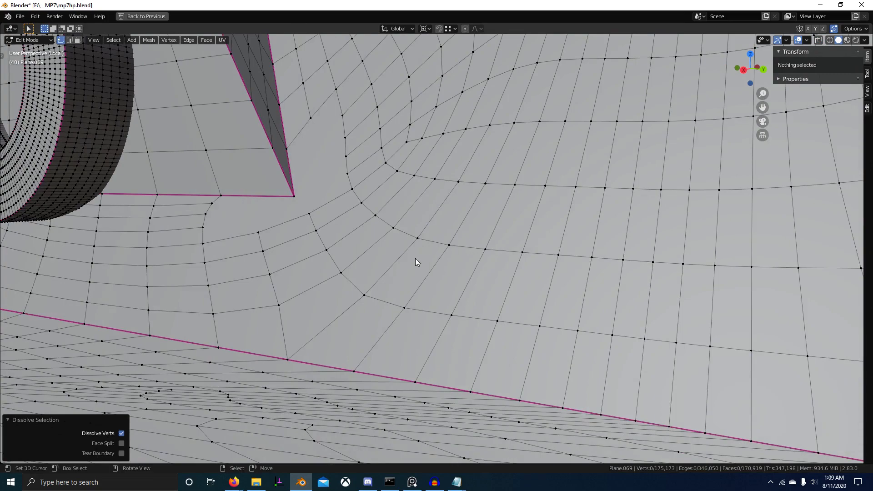
# Check the cleaned corner in Object Mode, then circle-select the stray vertices at the recess's lower rear corner in wireframe.
pyautogui.press('Tab')
pyautogui.scroll(-6, 415, 258)
pyautogui.press('Tab')
pyautogui.scroll(5, 436, 254)
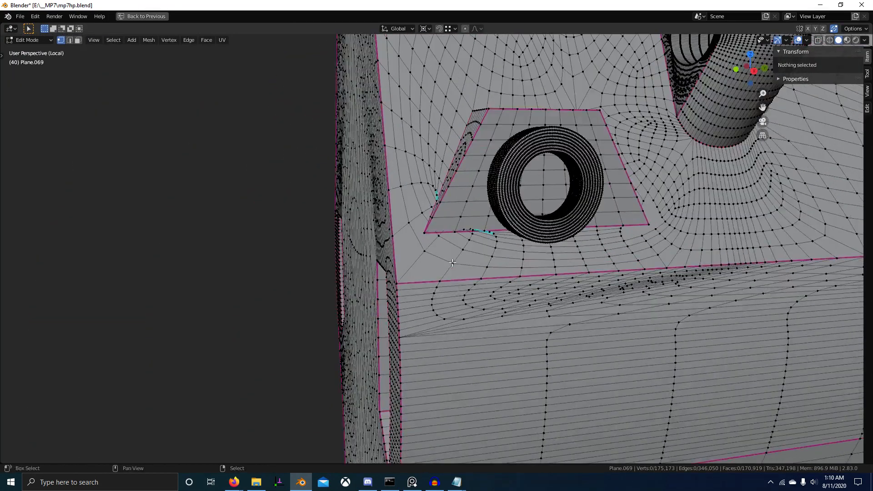
pyautogui.press('z')
pyautogui.click(379, 259)
pyautogui.moveTo(413, 251); pyautogui.dragTo(402, 257, button='middle')
pyautogui.press('c')
pyautogui.moveTo(380, 200)
pyautogui.mouseDown()
pyautogui.moveTo(374, 191)
pyautogui.moveTo(444, 253)
pyautogui.moveTo(372, 250)
pyautogui.mouseUp()
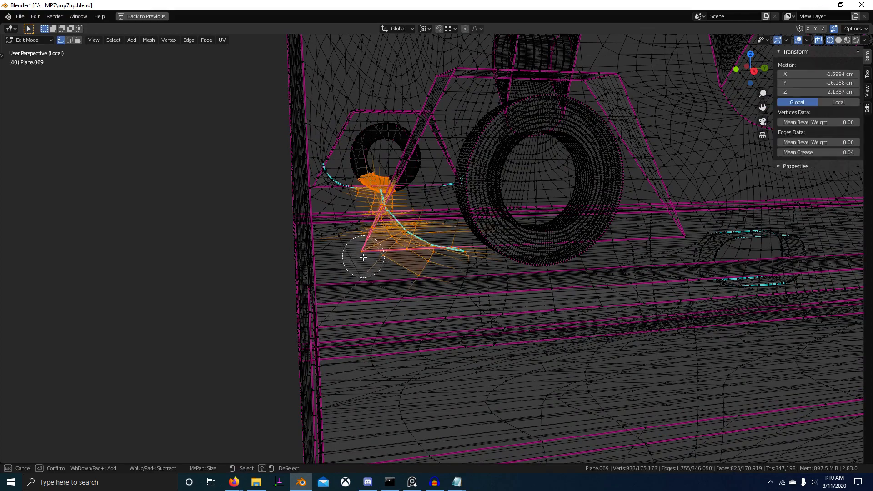
pyautogui.keyDown('shift'); pyautogui.click(359, 280); pyautogui.keyUp('shift')
pyautogui.press('Escape')
# Box-deselect the vertices caught on the receiver's far side and restore solid shading.
pyautogui.scroll(-4, 364, 277)
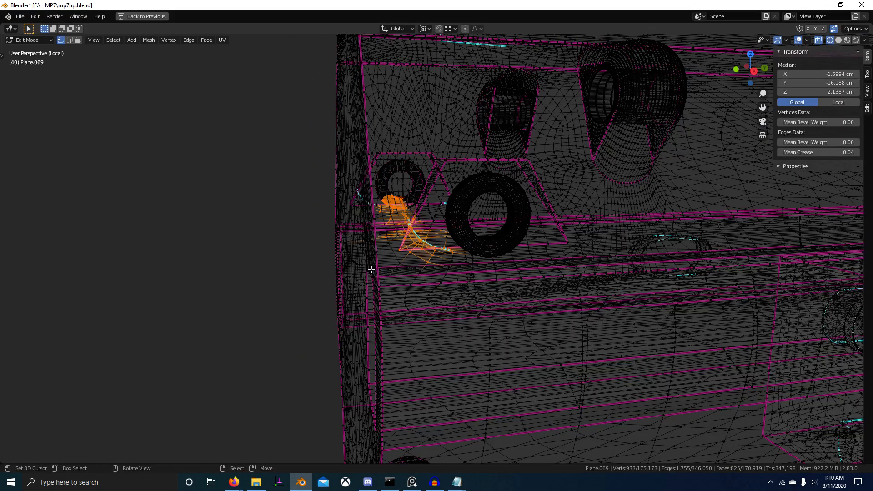
pyautogui.moveTo(371, 270); pyautogui.dragTo(423, 292, button='middle')
pyautogui.scroll(-2, 423, 292)
pyautogui.press('b')
pyautogui.moveTo(282, 165); pyautogui.dragTo(477, 311, button='middle')
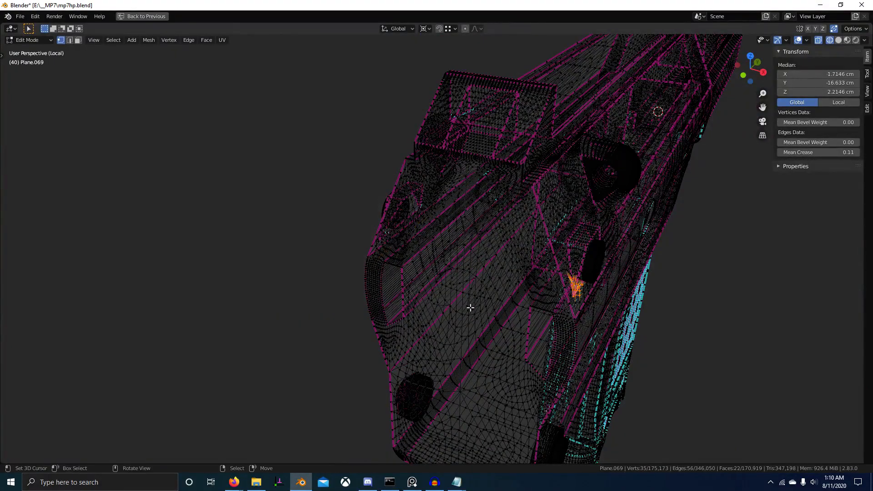
pyautogui.hotkey('shift', 'z')
# Try to dissolve the selected vertices at the recess's lower rear corner, and undo the dissolve.
pyautogui.moveTo(561, 330); pyautogui.dragTo(495, 307, button='middle')
pyautogui.scroll(4, 477, 290)
pyautogui.keyDown('shift'); pyautogui.moveTo(404, 213); pyautogui.dragTo(439, 268, button='middle'); pyautogui.keyUp('shift')
pyautogui.scroll(4, 439, 268)
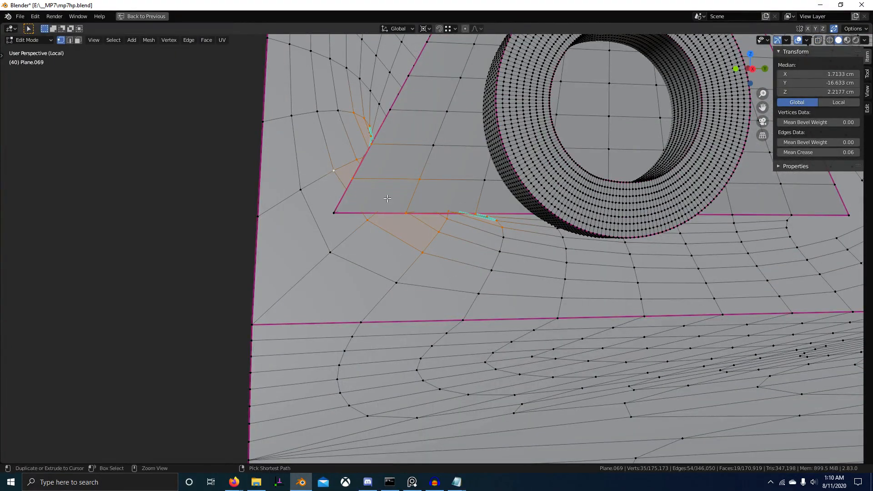
pyautogui.hotkey('ctrl', 'x')
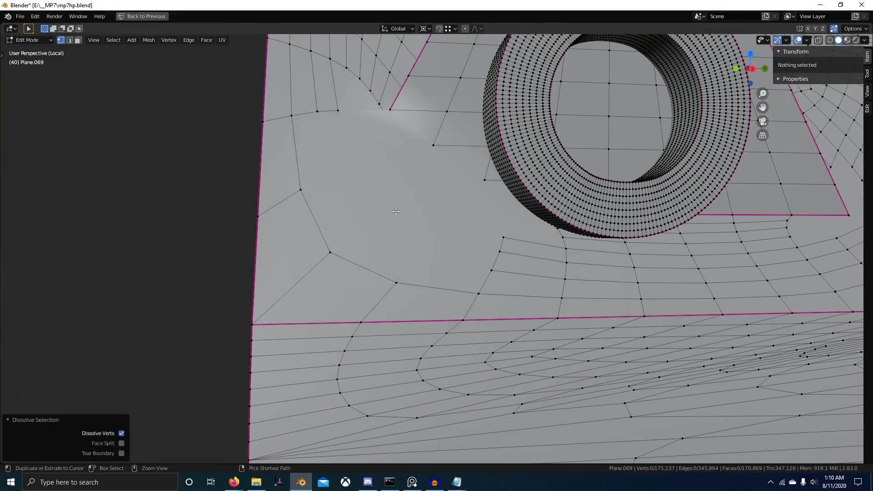
pyautogui.hotkey('ctrl', 'z')
# Deselect the vertices on the recess's side wall and edges, keeping only the stray ones around its lower rear corner selected.
pyautogui.moveTo(395, 210); pyautogui.dragTo(432, 211, button='middle')
pyautogui.keyDown('shift'); pyautogui.moveTo(432, 211); pyautogui.dragTo(350, 261, button='middle'); pyautogui.keyUp('shift')
pyautogui.scroll(5, 499, 241)
pyautogui.scroll(-2, 499, 241)
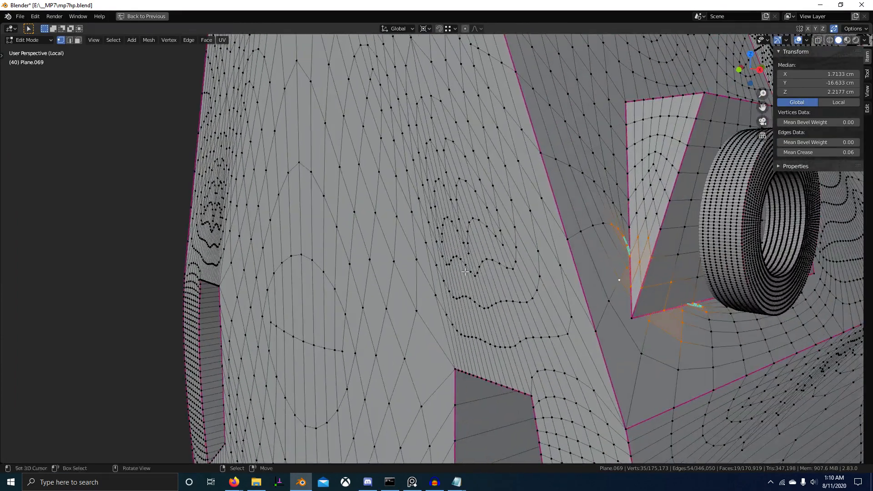
pyautogui.keyDown('shift'); pyautogui.moveTo(637, 279); pyautogui.dragTo(438, 284, button='middle'); pyautogui.keyUp('shift')
pyautogui.scroll(3, 437, 281)
pyautogui.press('c')
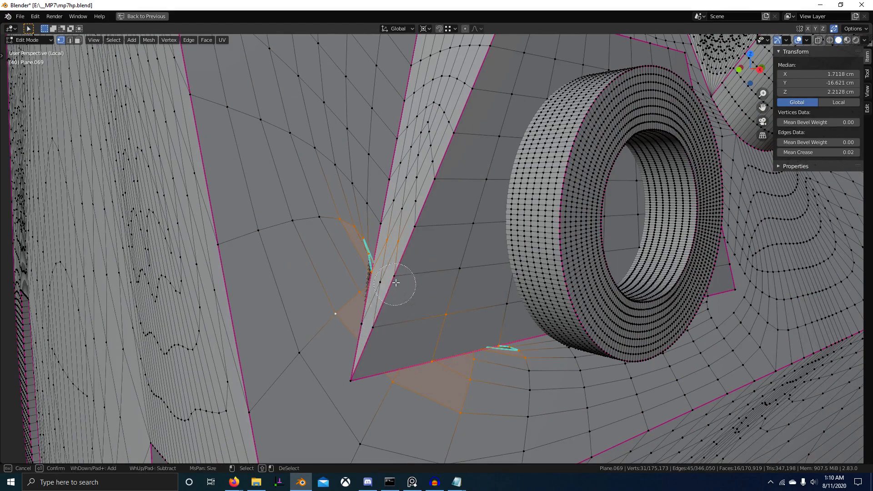
pyautogui.press('Escape')
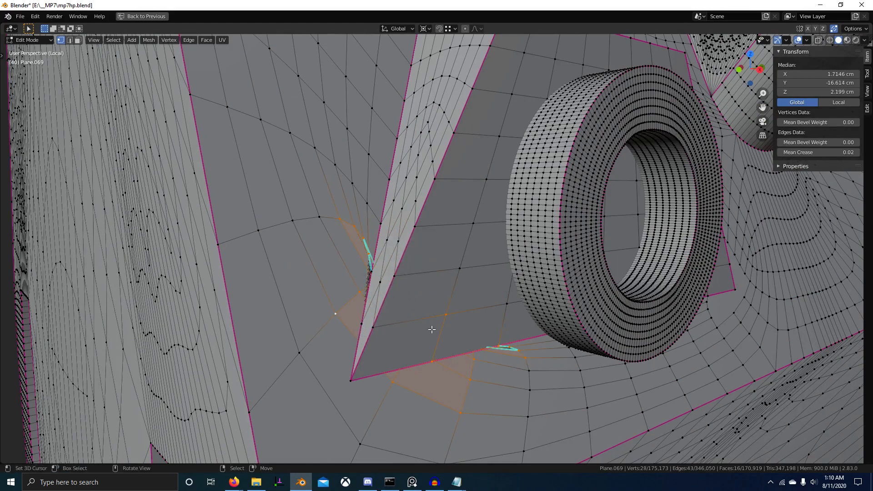
pyautogui.keyDown('shift'); pyautogui.moveTo(431, 330); pyautogui.dragTo(222, 187, button='middle'); pyautogui.keyUp('shift')
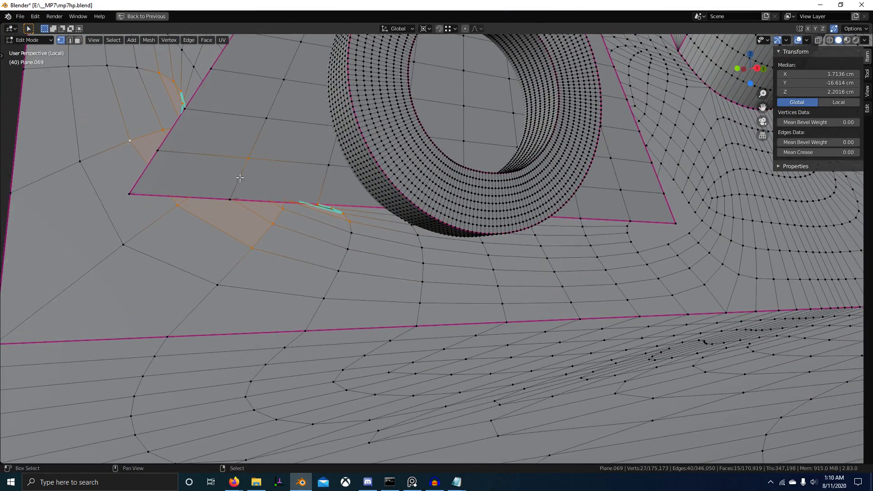
pyautogui.scroll(3, 328, 210)
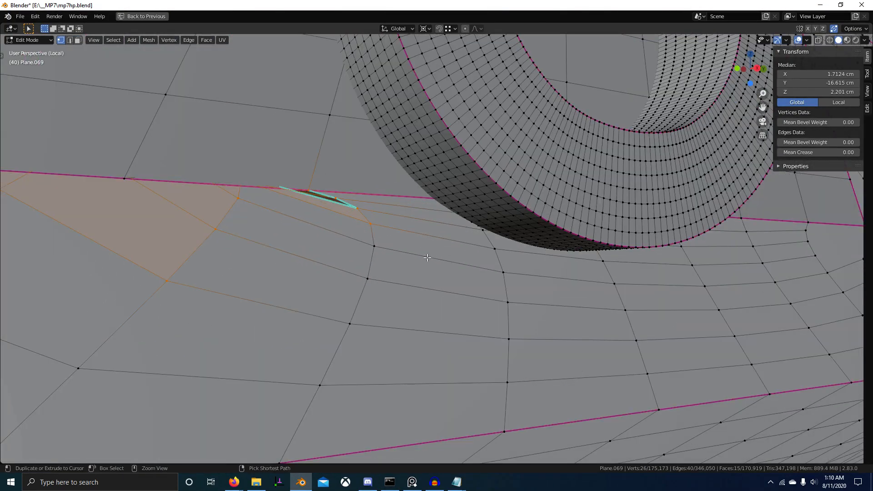
# Try dissolving the reduced selection around the recess's lower rear corner, and undo it.
pyautogui.hotkey('ctrl', 'x')
pyautogui.scroll(-3, 384, 256)
pyautogui.moveTo(379, 256); pyautogui.dragTo(392, 253, button='middle')
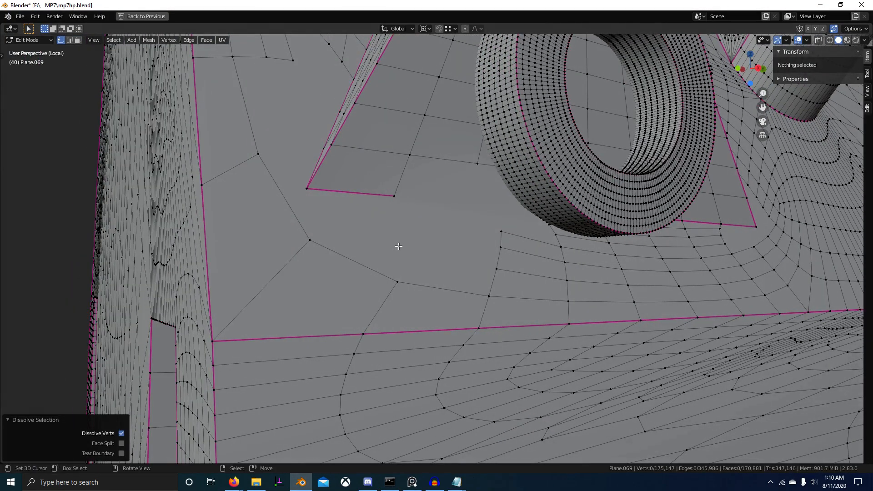
pyautogui.hotkey('ctrl', 'z')
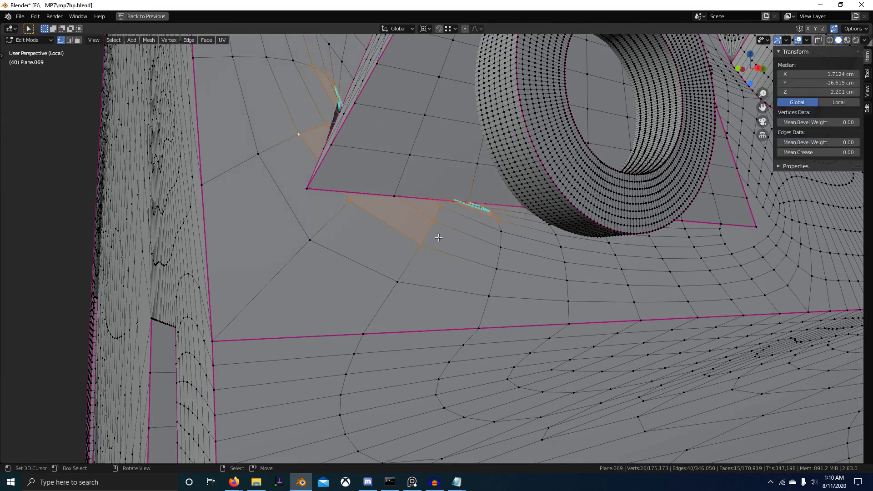
# Deselect the vertex still caught on the recess's lower edge, dissolve the stray ones, and check the result in Object Mode.
pyautogui.keyDown('shift'); pyautogui.moveTo(481, 206); pyautogui.dragTo(438, 218, button='middle'); pyautogui.keyUp('shift')
pyautogui.scroll(4, 438, 219)
pyautogui.scroll(-2, 327, 184)
pyautogui.keyDown('shift'); pyautogui.moveTo(318, 183); pyautogui.dragTo(349, 193, button='middle'); pyautogui.keyUp('shift')
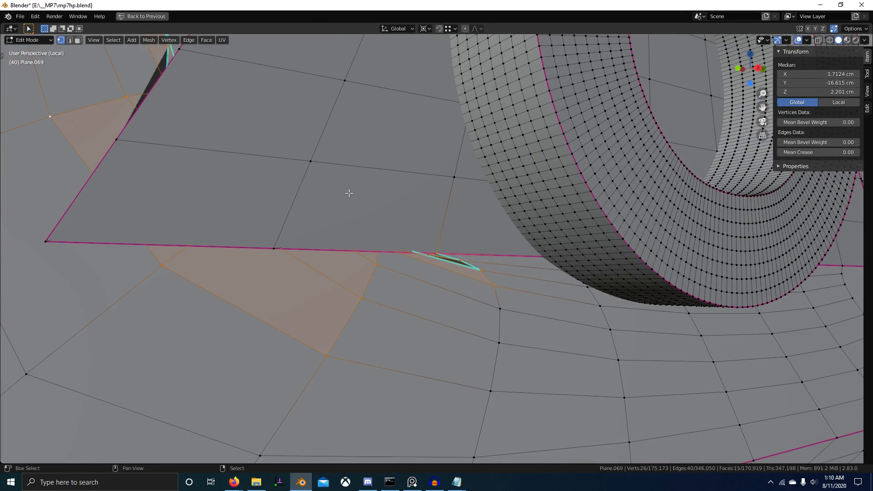
pyautogui.hotkey('ctrl', 'x')
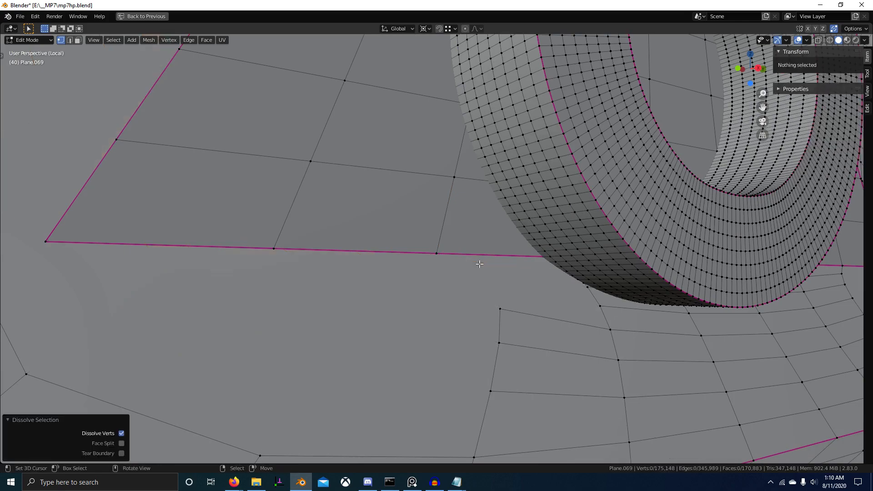
pyautogui.scroll(-3, 480, 273)
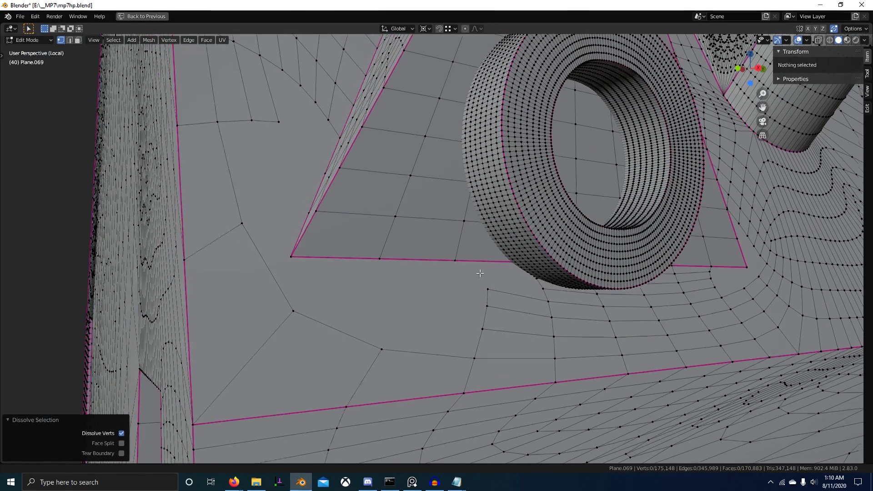
pyautogui.scroll(-4, 480, 273)
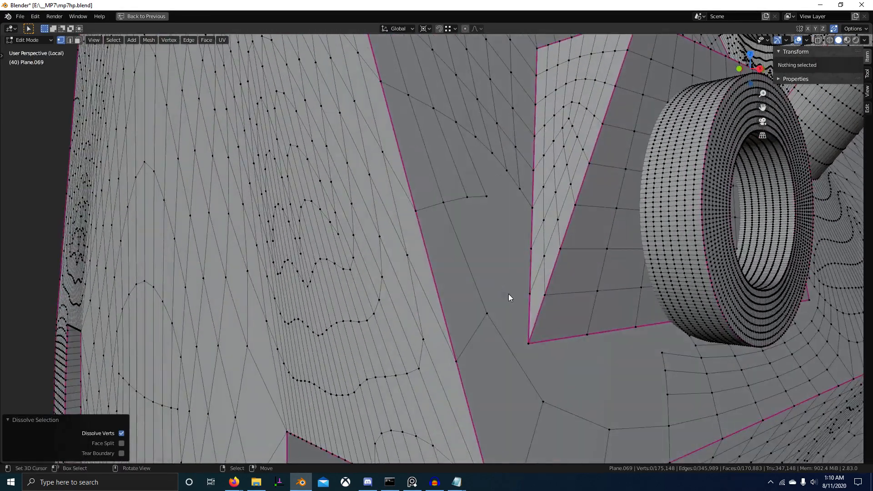
pyautogui.press('Tab')
pyautogui.moveTo(516, 310); pyautogui.dragTo(494, 286, button='middle')
pyautogui.press('Tab')
# Circle-select the stray vertices at the lower front corner of the opposite side's recess in wireframe.
pyautogui.scroll(2, 472, 286)
pyautogui.scroll(2, 412, 283)
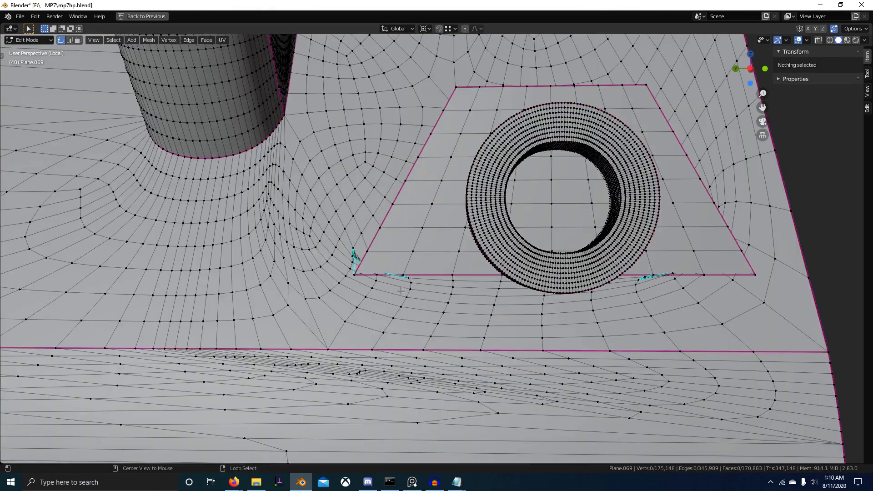
pyautogui.scroll(2, 402, 289)
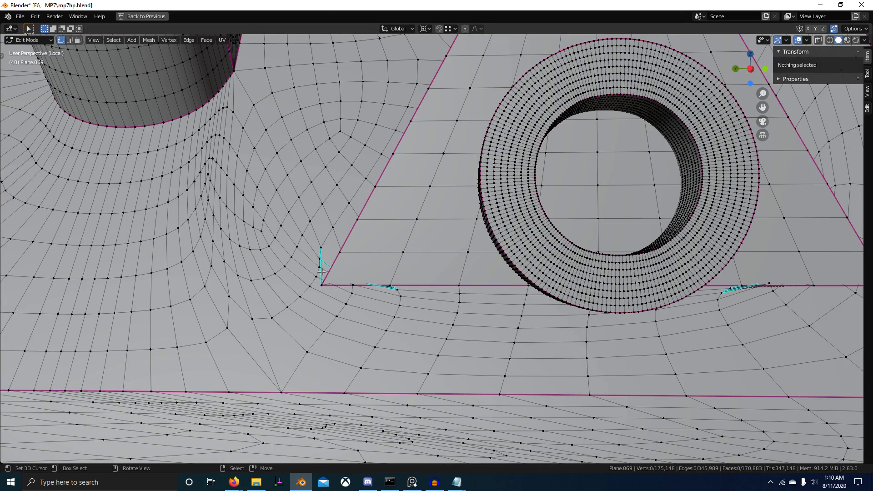
pyautogui.hotkey('shift', 'z')
pyautogui.press('c')
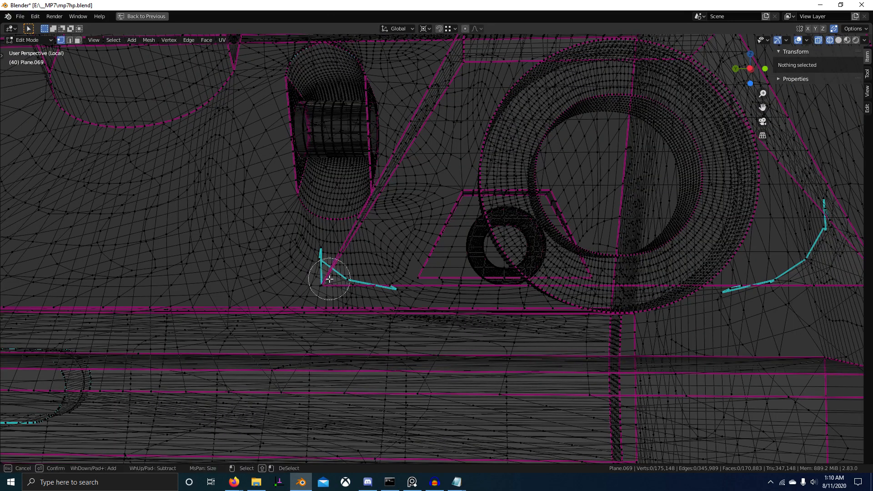
pyautogui.moveTo(325, 273); pyautogui.dragTo(393, 285)
pyautogui.rightClick(393, 285)
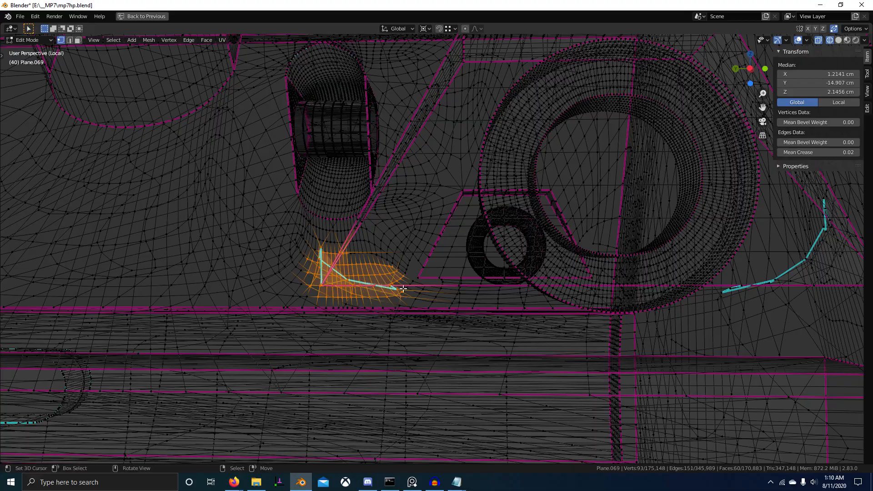
# Box-deselect the vertices caught on the far side of the receiver and restore solid shading.
pyautogui.scroll(-2, 400, 290)
pyautogui.moveTo(402, 291); pyautogui.dragTo(374, 314, button='middle')
pyautogui.press('b')
pyautogui.moveTo(390, 141); pyautogui.dragTo(533, 275, button='middle')
pyautogui.hotkey('shift', 'z')
# Deselect the opposite recess's lower front corner vertices and dissolve the stray ones around them.
pyautogui.scroll(6, 484, 320)
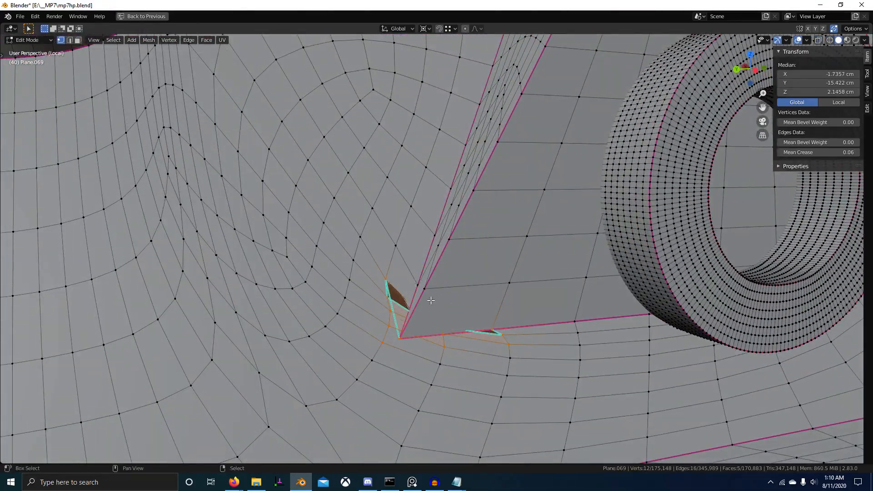
pyautogui.keyDown('shift'); pyautogui.click(419, 345); pyautogui.keyUp('shift')
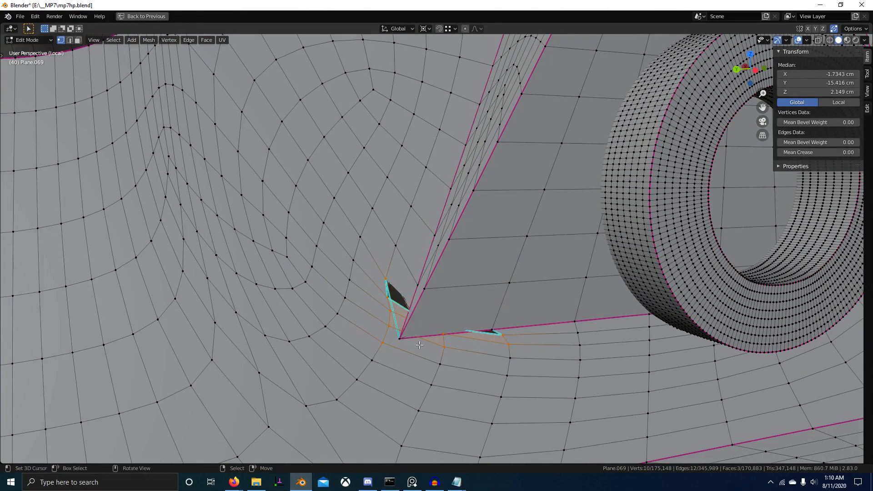
pyautogui.hotkey('ctrl', 'x')
pyautogui.moveTo(464, 351)
pyautogui.mouseDown(button='middle')
pyautogui.moveTo(472, 346)
pyautogui.moveTo(457, 341)
pyautogui.mouseUp(button='middle')
pyautogui.scroll(-5, 471, 347)
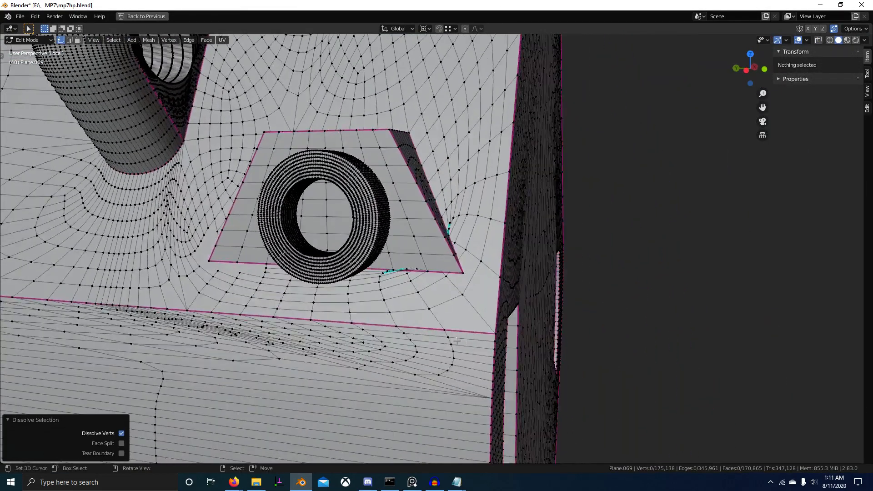
# Circle-select the stray vertices along the opposite recess's lower rear corner in wireframe, and return to solid shading.
pyautogui.scroll(3, 457, 341)
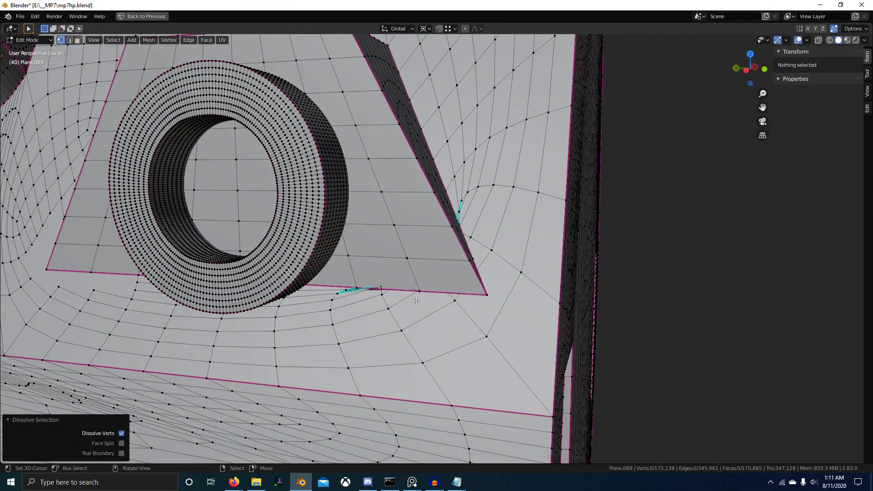
pyautogui.hotkey('alt', 'z')
pyautogui.press('c')
pyautogui.moveTo(341, 295)
pyautogui.mouseDown()
pyautogui.moveTo(437, 241)
pyautogui.moveTo(459, 211)
pyautogui.moveTo(468, 259)
pyautogui.mouseUp()
pyautogui.press('Escape')
pyautogui.hotkey('alt', 'z')
pyautogui.hotkey('shift', 'z')
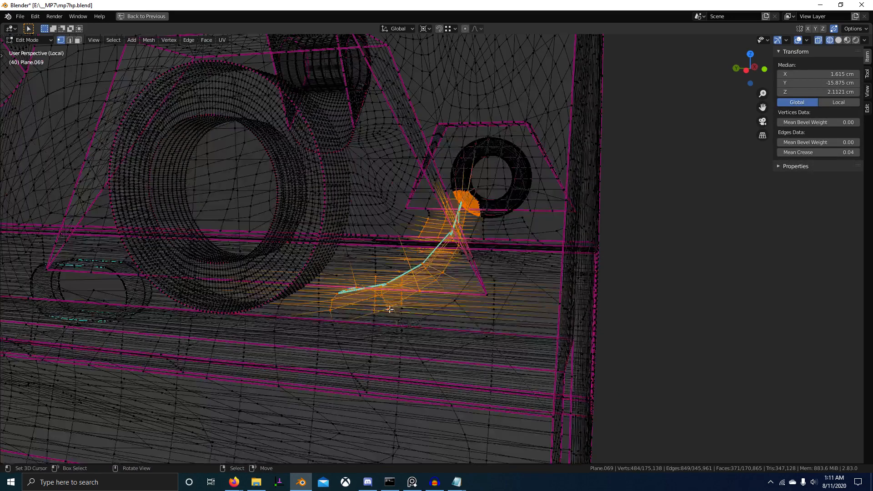
pyautogui.press('c')
pyautogui.moveTo(397, 321)
pyautogui.mouseDown()
pyautogui.moveTo(466, 283)
pyautogui.moveTo(483, 231)
pyautogui.moveTo(458, 311)
pyautogui.mouseUp()
pyautogui.press('Escape')
pyautogui.hotkey('shift', 'z')
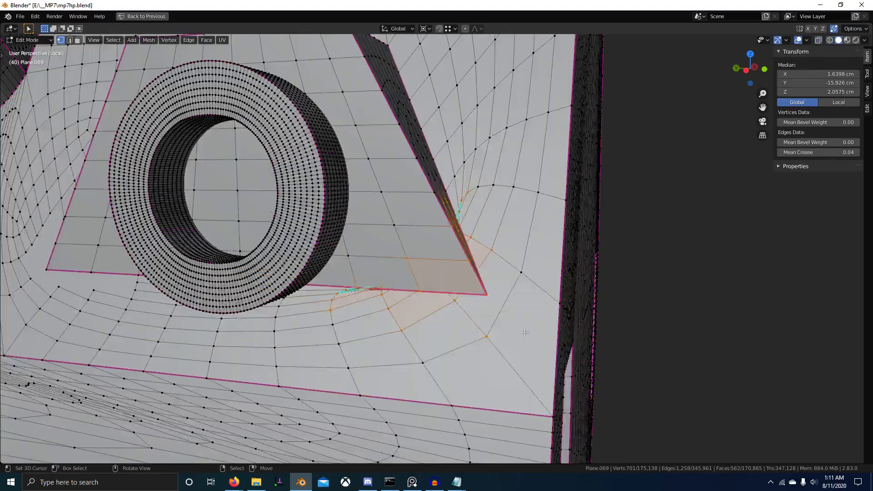
# Box-deselect the other side's vertices in wireframe from the receiver's end view and switch back to solid shading.
pyautogui.scroll(-3, 469, 349)
pyautogui.moveTo(467, 322); pyautogui.dragTo(248, 325, button='middle')
pyautogui.press('z')
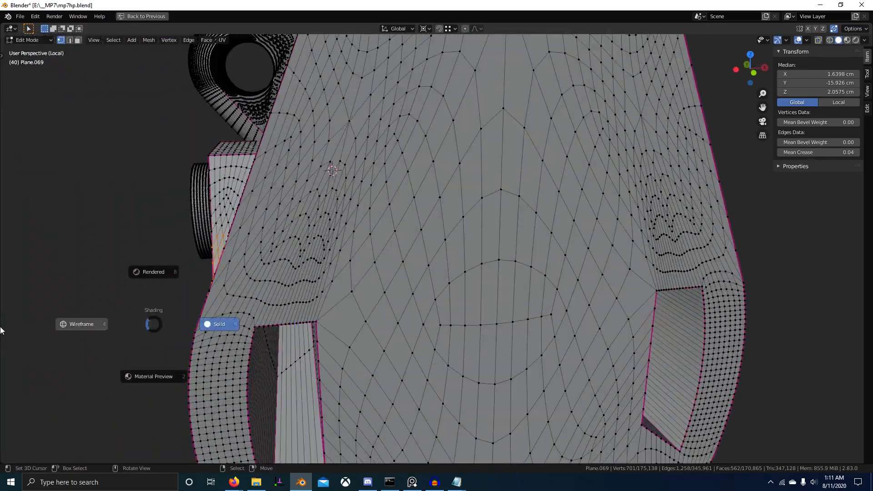
pyautogui.click(82, 326)
pyautogui.press('b')
pyautogui.moveTo(448, 138); pyautogui.dragTo(768, 387)
pyautogui.moveTo(768, 387); pyautogui.dragTo(755, 377, button='middle')
pyautogui.press('z')
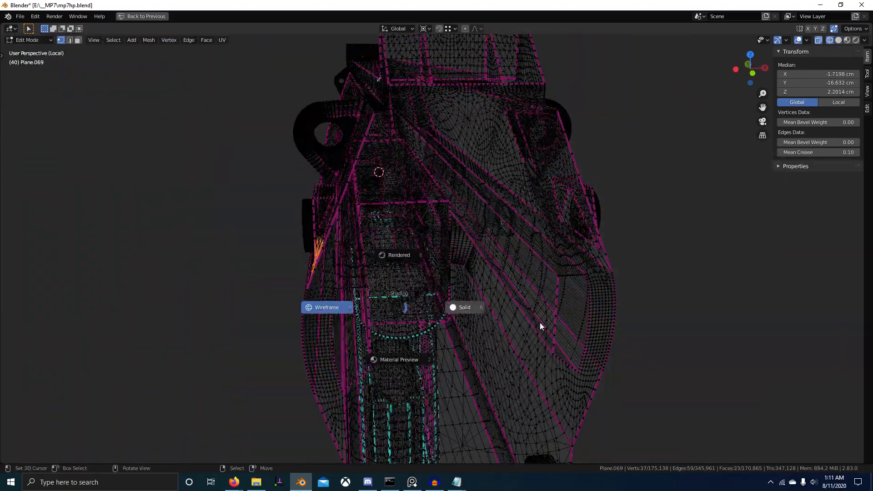
pyautogui.click(541, 325)
# Deselect the vertices on the opposite recess's side wall and rear edge near its lower rear corner.
pyautogui.moveTo(545, 324); pyautogui.dragTo(645, 302, button='middle')
pyautogui.scroll(8, 489, 243)
pyautogui.keyDown('shift'); pyautogui.moveTo(489, 245); pyautogui.dragTo(433, 250, button='middle'); pyautogui.keyUp('shift')
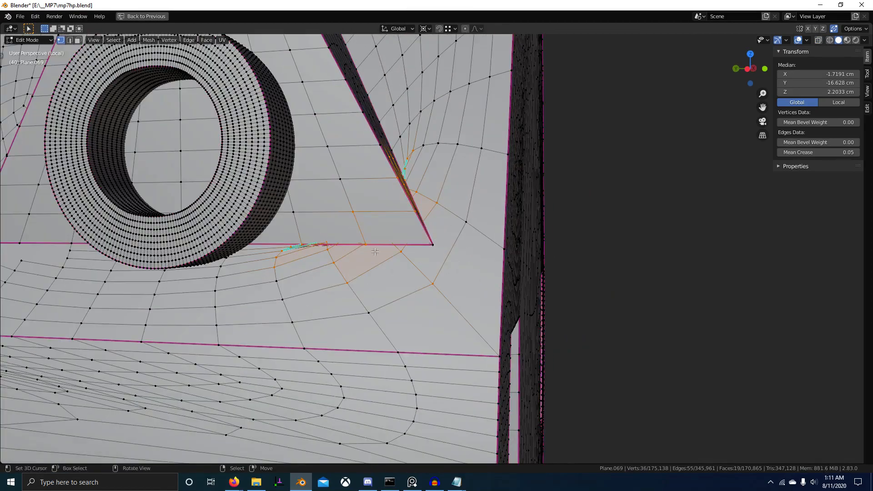
pyautogui.scroll(2, 389, 233)
pyautogui.moveTo(375, 252); pyautogui.dragTo(346, 300, button='middle')
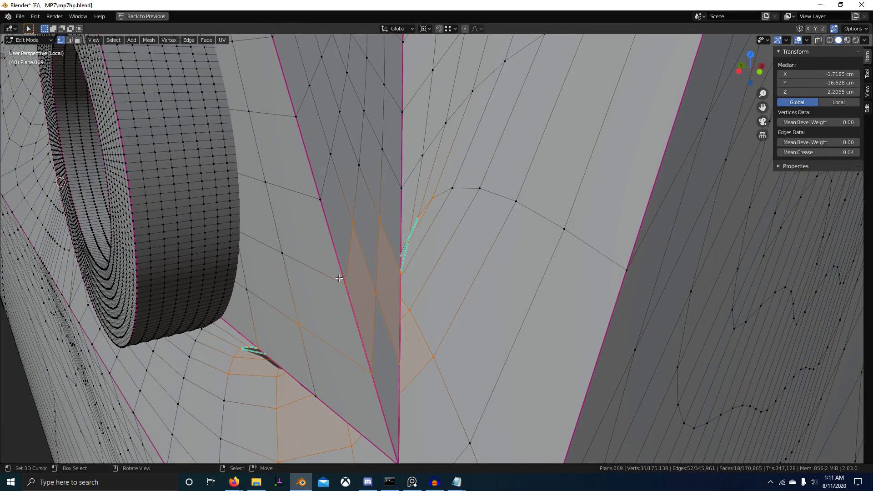
pyautogui.scroll(-3, 407, 388)
pyautogui.scroll(4, 433, 324)
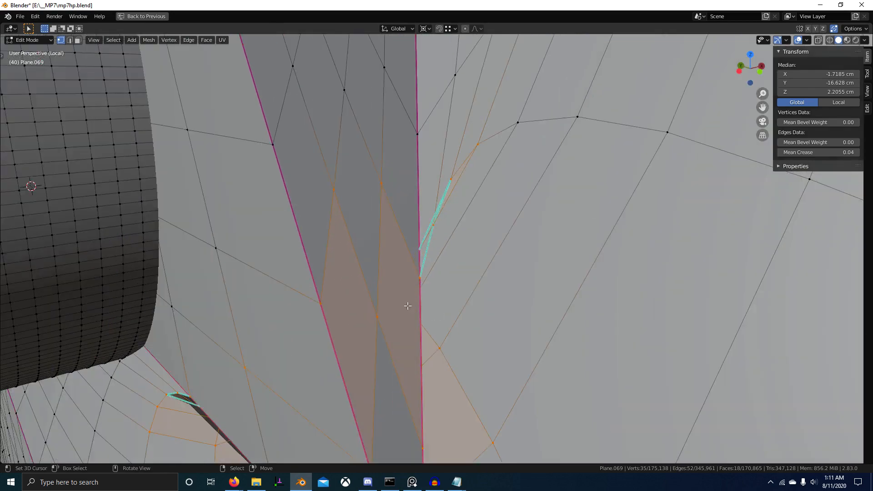
pyautogui.scroll(-2, 407, 305)
pyautogui.press('c')
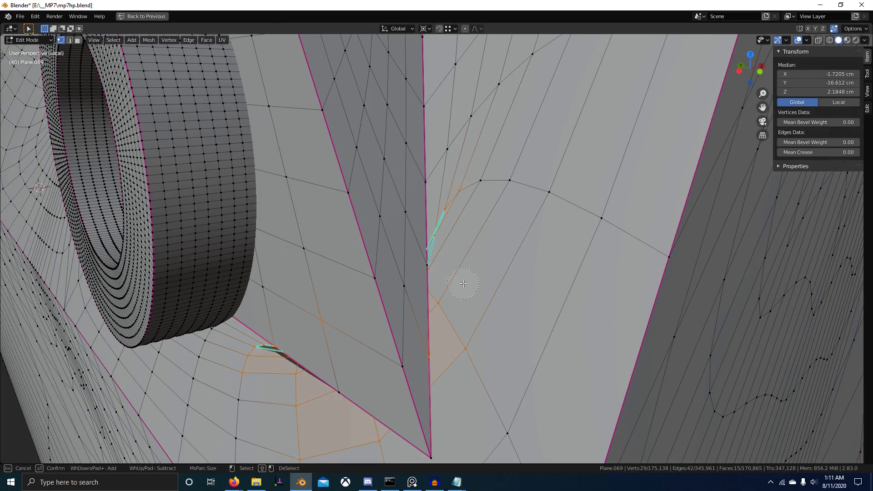
pyautogui.press('Escape')
pyautogui.press('c')
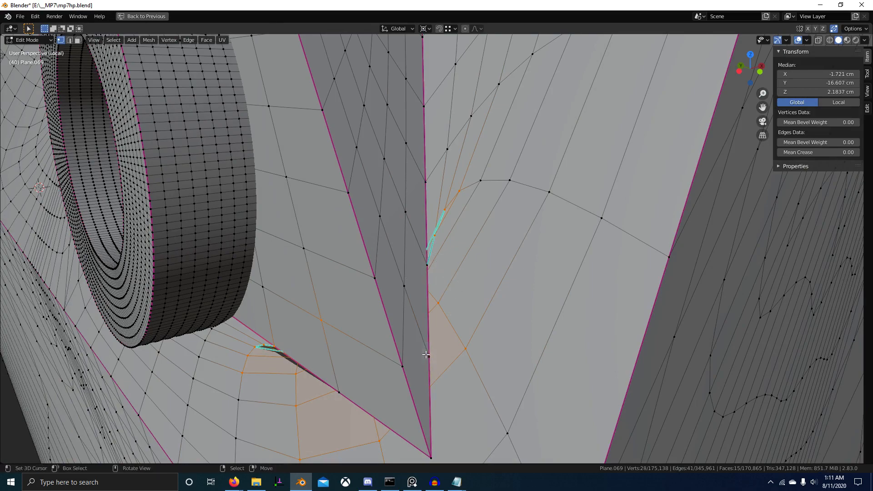
pyautogui.moveTo(426, 355); pyautogui.dragTo(436, 349, button='middle')
# Deselect the remaining recess-edge vertices, dissolve the stray ones at the lower rear corner, and inspect the receiver in Object Mode.
pyautogui.press('c')
pyautogui.keyDown('shift'); pyautogui.moveTo(470, 310); pyautogui.dragTo(337, 318, button='middle'); pyautogui.keyUp('shift')
pyautogui.scroll(-2, 337, 318)
pyautogui.scroll(1, 337, 318)
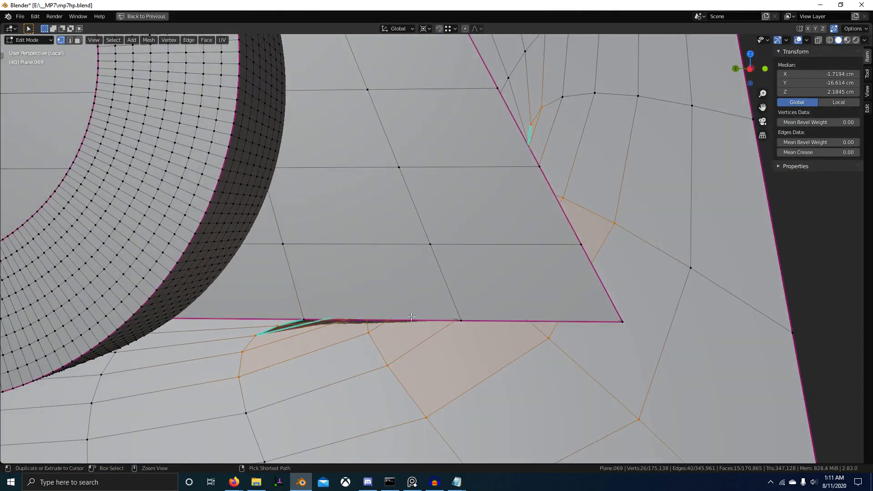
pyautogui.hotkey('ctrl', 'x')
pyautogui.scroll(-4, 529, 326)
pyautogui.moveTo(529, 326); pyautogui.dragTo(459, 344, button='middle')
pyautogui.press('Tab')
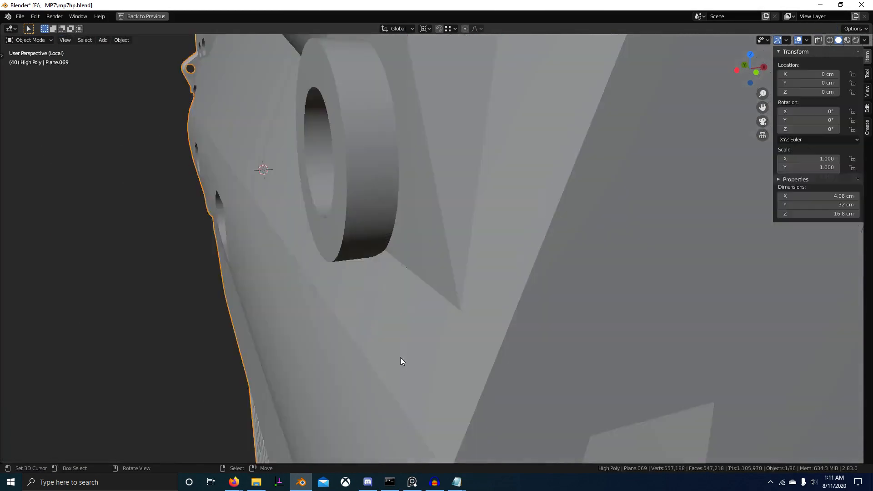
pyautogui.moveTo(401, 358); pyautogui.dragTo(330, 245, button='middle')
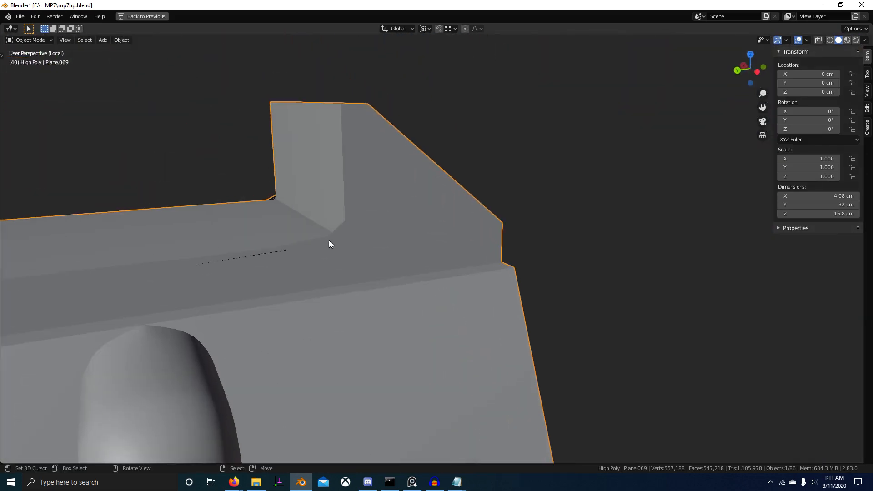
# Select the sliver face at the foot of the raised block on the receiver's top in face mode.
pyautogui.press('Tab')
pyautogui.scroll(3, 345, 248)
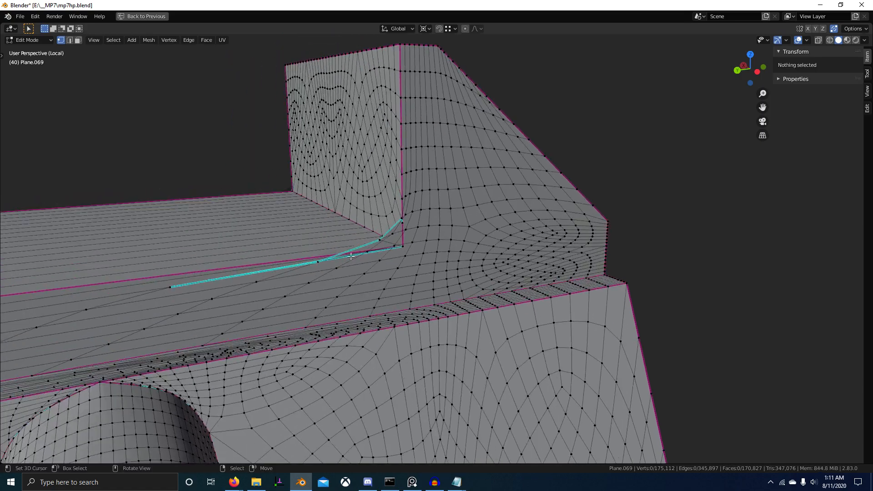
pyautogui.press('3')
pyautogui.rightClick(381, 244)
pyautogui.scroll(2, 386, 247)
pyautogui.moveTo(391, 244); pyautogui.dragTo(428, 265, button='middle')
pyautogui.scroll(1, 425, 270)
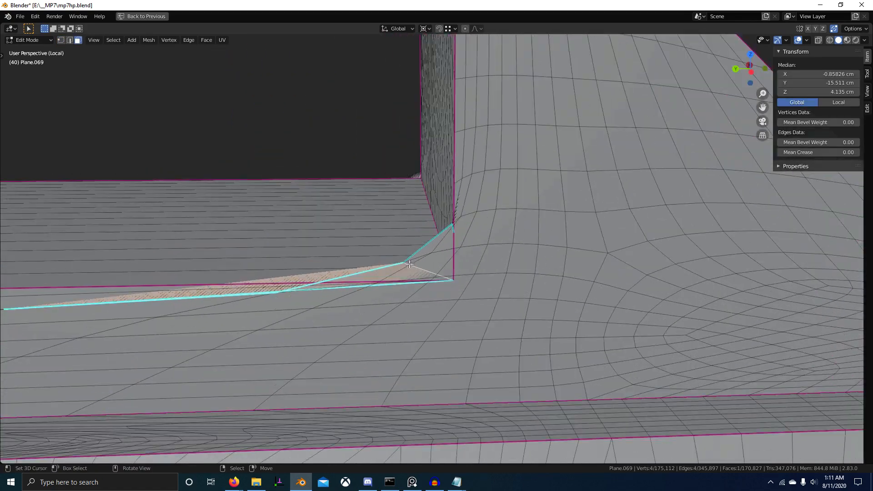
# Select the two vertices next to the sliver at the lower corner of the raised block and examine the corner.
pyautogui.press('1')
pyautogui.rightClick(405, 262)
pyautogui.keyDown('shift'); pyautogui.rightClick(431, 253); pyautogui.keyUp('shift')
pyautogui.scroll(-5, 445, 294)
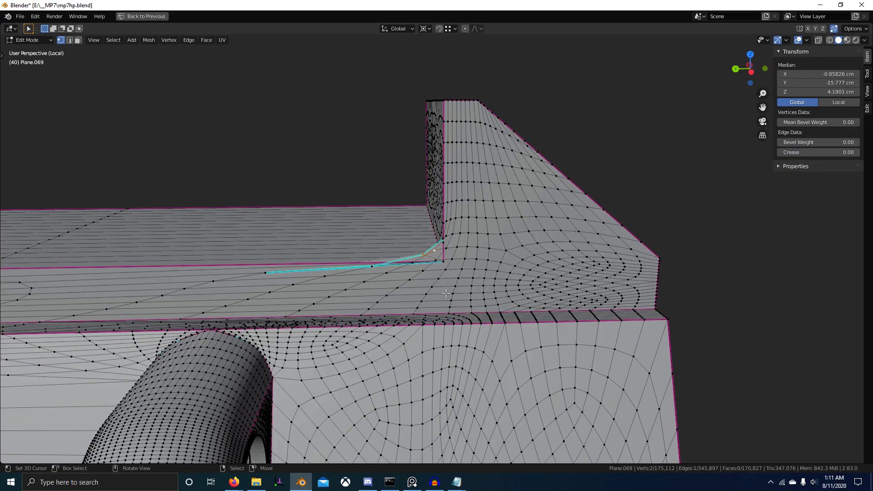
pyautogui.moveTo(446, 293); pyautogui.dragTo(403, 333, button='middle')
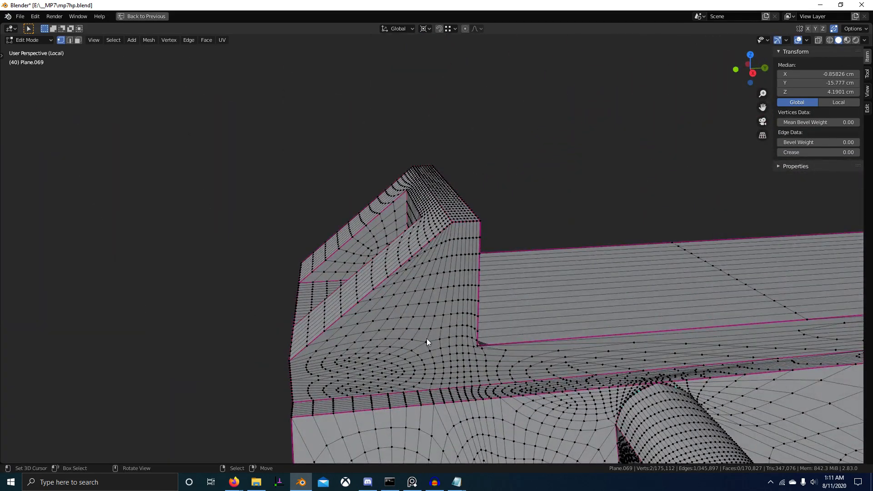
# Return to Object Mode, leave local view and show the Bak2 collection in place of the high-poly receiver.
pyautogui.press('Tab')
pyautogui.scroll(-7, 426, 338)
pyautogui.keyDown('shift'); pyautogui.moveTo(517, 371); pyautogui.dragTo(392, 331, button='middle'); pyautogui.keyUp('shift')
pyautogui.scroll(-2, 414, 345)
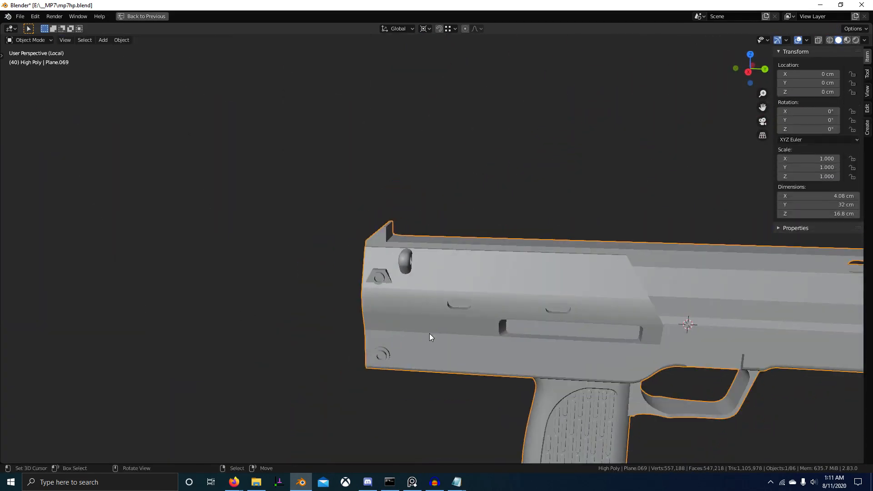
pyautogui.scroll(-3, 429, 334)
pyautogui.moveTo(454, 326)
pyautogui.mouseDown(button='middle')
pyautogui.moveTo(405, 327)
pyautogui.moveTo(472, 325)
pyautogui.mouseUp(button='middle')
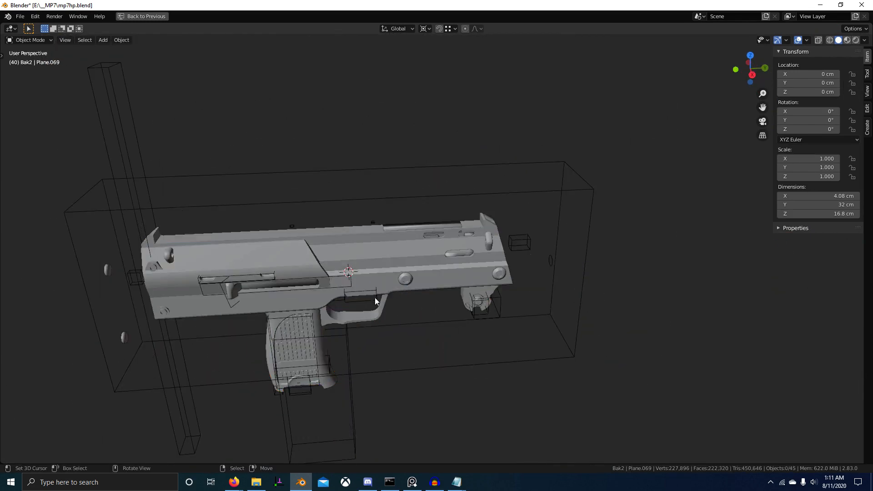
# Open the Bak2 receiver mesh in Edit Mode at the rear loop near the raised block.
pyautogui.scroll(2, 353, 239)
pyautogui.keyDown('shift'); pyautogui.moveTo(282, 258); pyautogui.dragTo(416, 259, button='middle'); pyautogui.keyUp('shift')
pyautogui.rightClick(353, 238)
pyautogui.press('Tab')
pyautogui.scroll(4, 336, 238)
pyautogui.scroll(6, 214, 203)
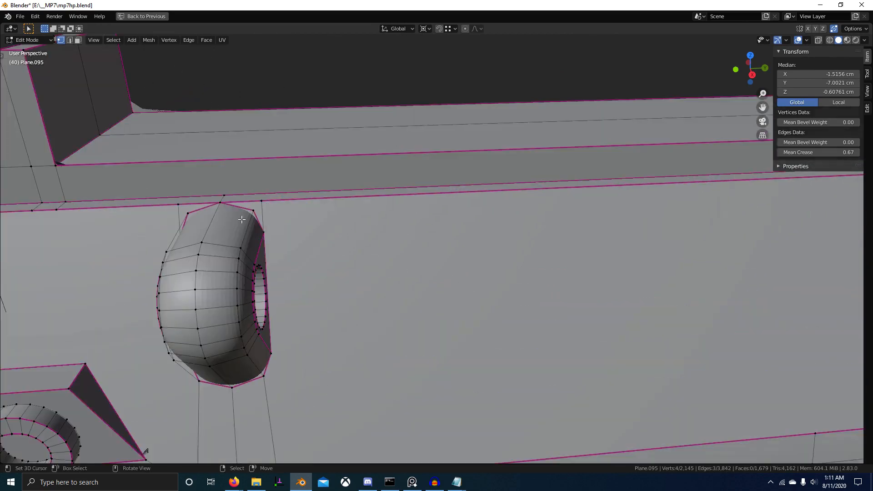
# Apply an edge crease of 1 to the short edges at the foot of the raised block on both sides.
pyautogui.moveTo(242, 219); pyautogui.dragTo(530, 245, button='middle')
pyautogui.press('2')
pyautogui.rightClick(399, 243)
pyautogui.scroll(-6, 394, 224)
pyautogui.scroll(3, 440, 311)
pyautogui.keyDown('shift'); pyautogui.moveTo(545, 291); pyautogui.dragTo(482, 277, button='middle'); pyautogui.keyUp('shift')
pyautogui.keyDown('shift'); pyautogui.moveTo(409, 72); pyautogui.dragTo(300, 150, button='middle'); pyautogui.keyUp('shift')
pyautogui.scroll(2, 296, 146)
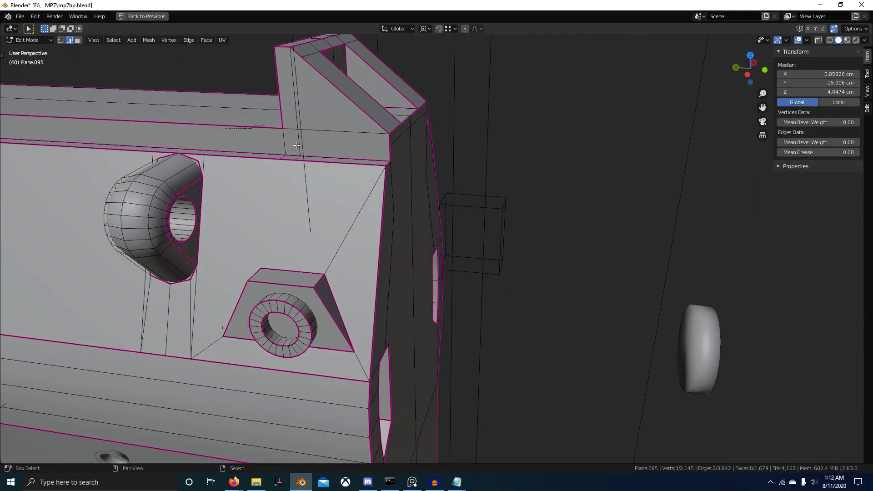
pyautogui.keyDown('shift'); pyautogui.rightClick(288, 134); pyautogui.keyUp('shift')
pyautogui.hotkey('shift', 'e')
pyautogui.click(346, 242)
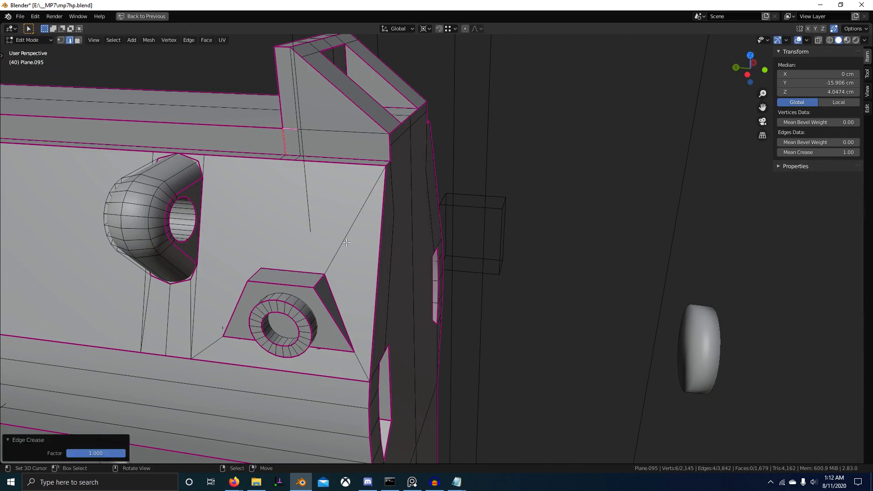
# Inspect the receiver's rear end in Object Mode and restore the full workspace layout from the maximized viewport.
pyautogui.press('Tab')
pyautogui.scroll(-6, 356, 279)
pyautogui.moveTo(356, 279); pyautogui.dragTo(199, 274, button='middle')
pyautogui.scroll(3, 199, 274)
pyautogui.keyDown('shift'); pyautogui.moveTo(504, 288); pyautogui.dragTo(341, 274, button='middle'); pyautogui.keyUp('shift')
pyautogui.hotkey('ctrl', 'space')
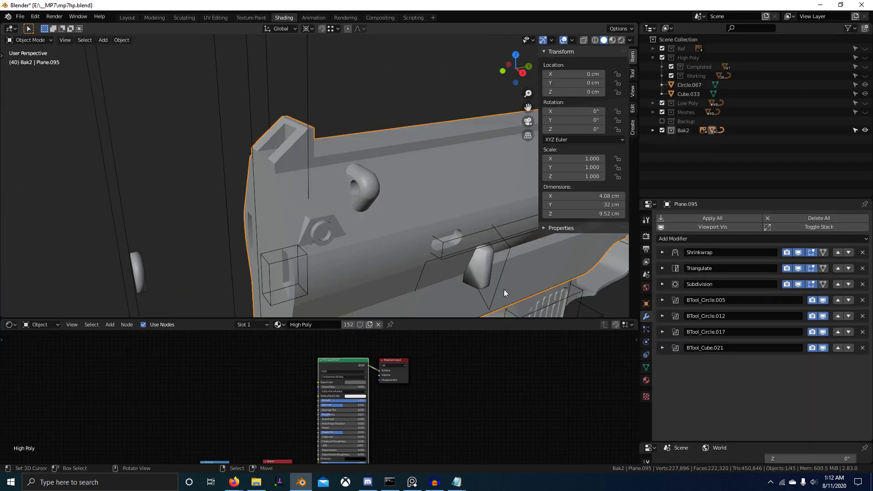
pyautogui.scroll(-3, 460, 277)
# Reopen the receiver in Edit Mode and select its linked geometry to check the trapezoidal boss and ring.
pyautogui.press('Tab')
pyautogui.press('l')
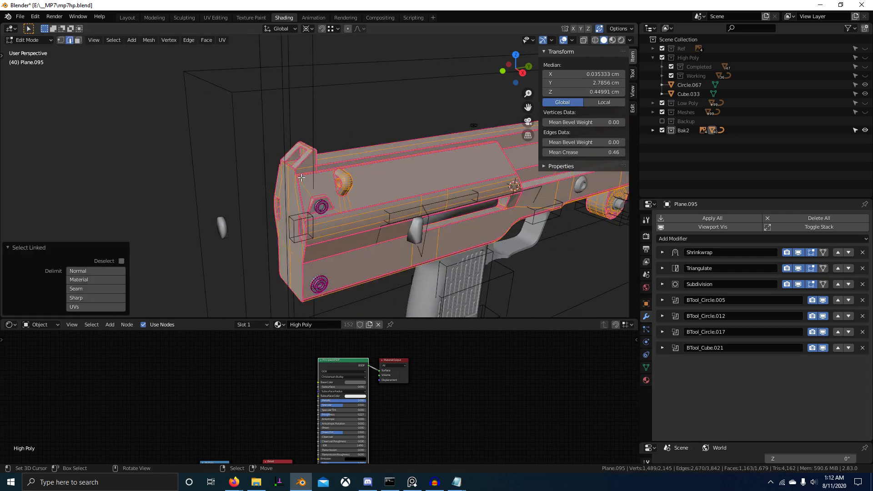
pyautogui.scroll(3, 330, 191)
pyautogui.moveTo(330, 190); pyautogui.dragTo(415, 196, button='middle')
pyautogui.scroll(4, 309, 191)
pyautogui.press('1')
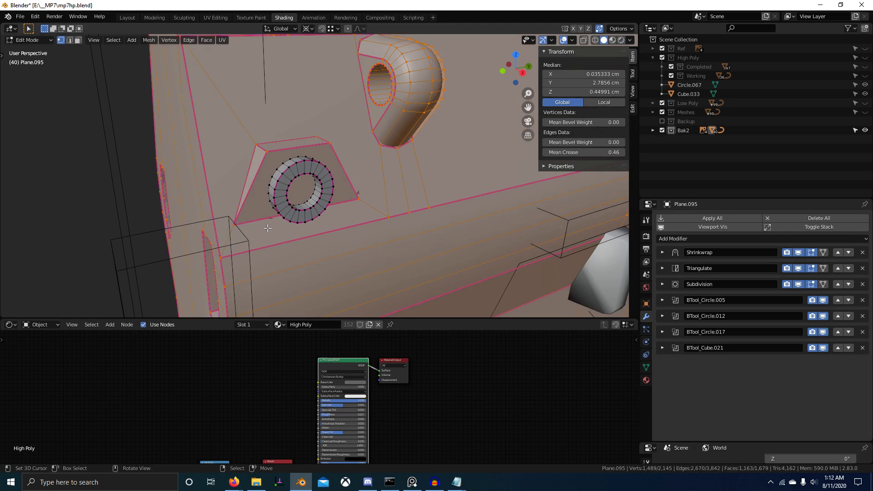
# Subdivide the two diagonal edges at the lower corners of the trapezoidal boss with one cut.
pyautogui.press('2')
pyautogui.click(229, 240)
pyautogui.keyDown('shift'); pyautogui.click(375, 210); pyautogui.keyUp('shift')
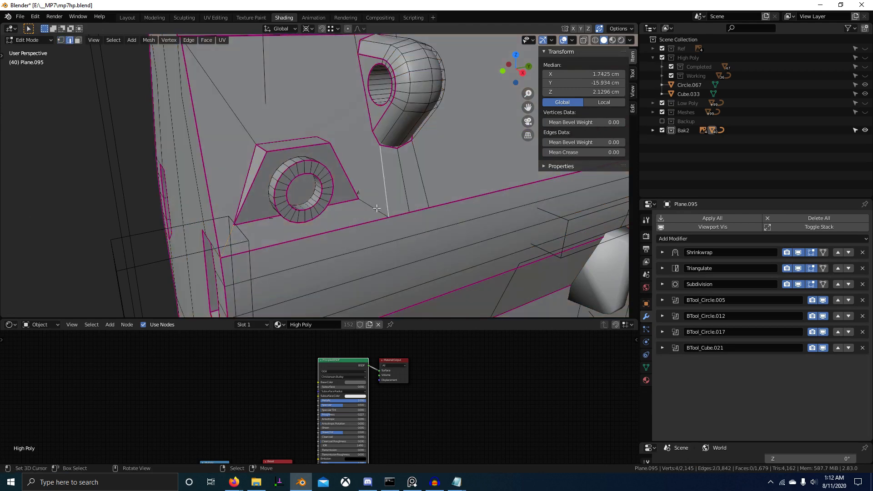
pyautogui.press('1')
pyautogui.click(365, 202)
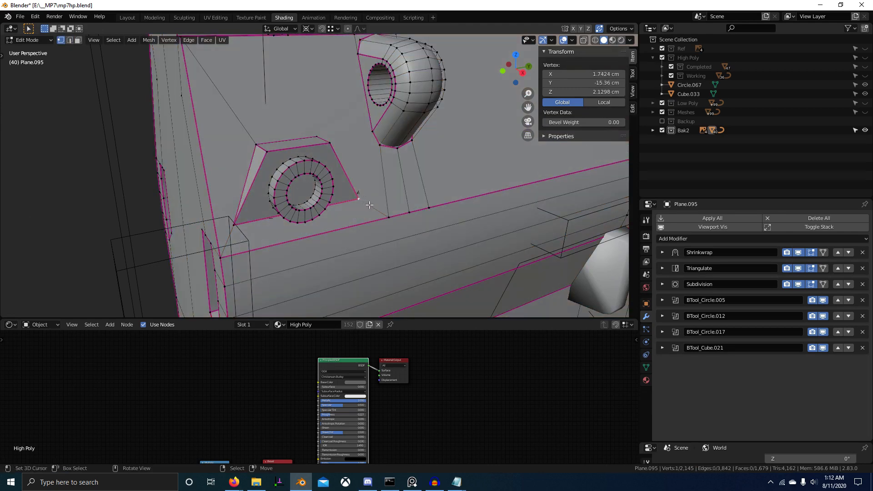
pyautogui.press('2')
pyautogui.click(370, 205)
pyautogui.click(232, 238)
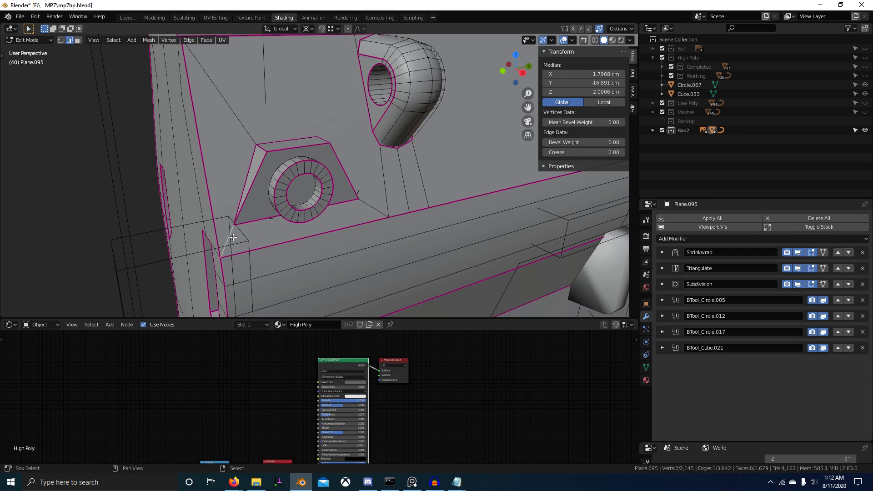
pyautogui.keyDown('shift'); pyautogui.click(380, 205); pyautogui.keyUp('shift')
pyautogui.rightClick(377, 209)
pyautogui.click(377, 209)
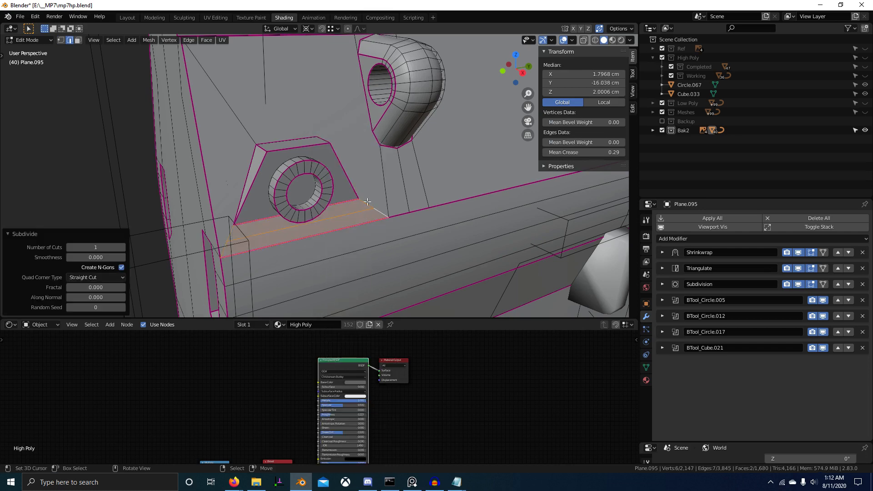
# Crease the upper halves of both subdivided corner edges below the boss to 1.
pyautogui.click(367, 202)
pyautogui.keyDown('shift'); pyautogui.click(232, 229); pyautogui.keyUp('shift')
pyautogui.hotkey('shift', 'e')
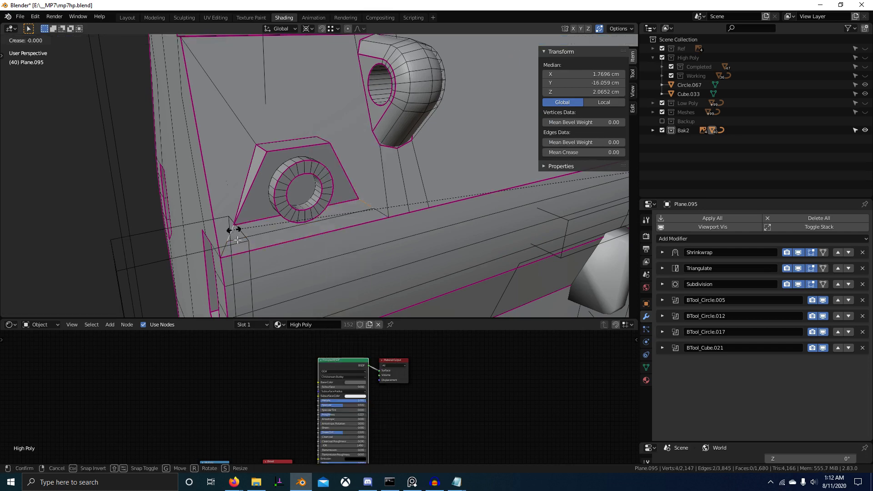
pyautogui.press('1')
pyautogui.press('Return')
pyautogui.scroll(4, 295, 251)
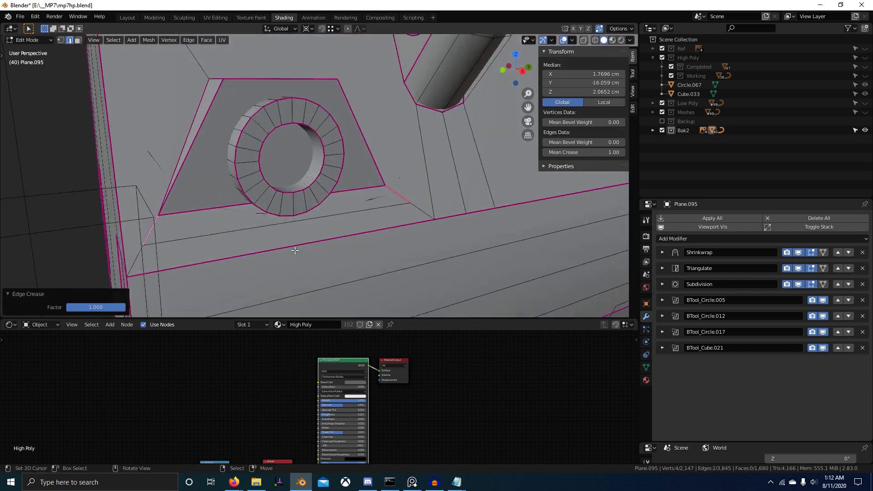
# Crease the lower half of the boss's corner edge on the side nearest the loop to 1.
pyautogui.scroll(2, 292, 250)
pyautogui.click(427, 216)
pyautogui.hotkey('shift', 'e')
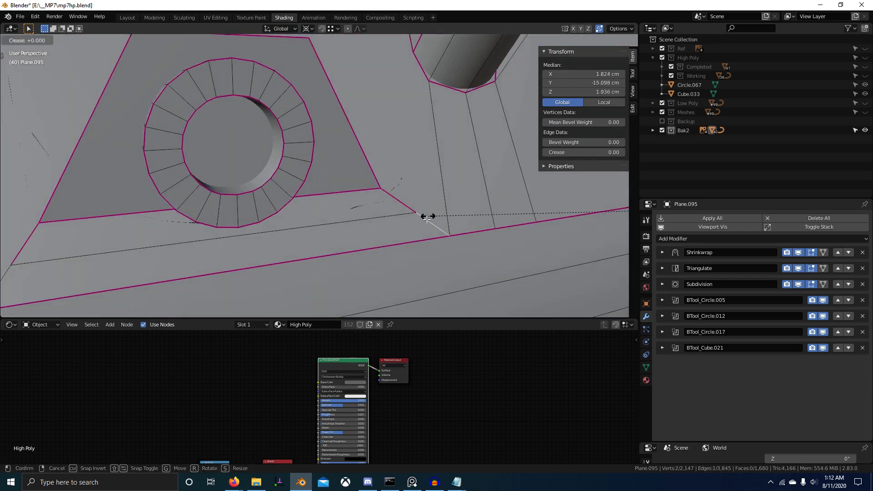
pyautogui.press('1')
pyautogui.press('Return')
pyautogui.keyDown('shift'); pyautogui.moveTo(238, 250); pyautogui.dragTo(290, 234, button='middle'); pyautogui.keyUp('shift')
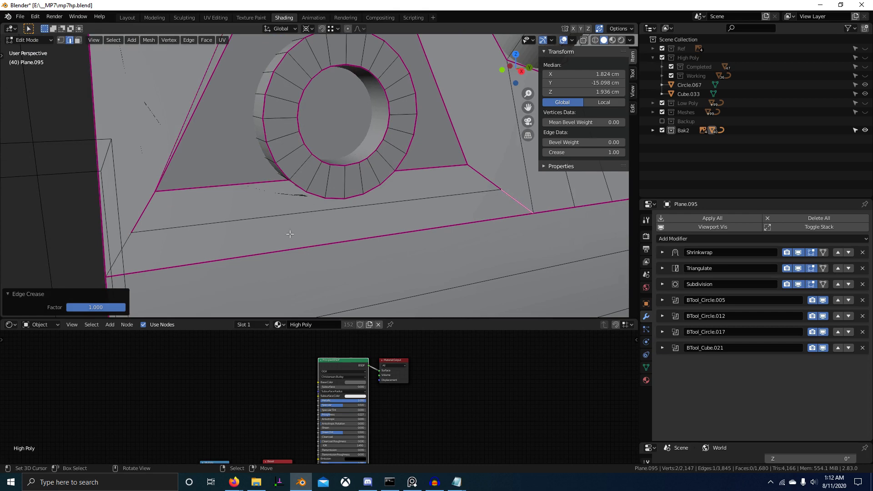
# Crease the remaining lower half of the boss's rear corner edge to 1 and remove the extra subdivision edge.
pyautogui.click(124, 246)
pyautogui.hotkey('shift', 'e')
pyautogui.press('1')
pyautogui.press('Return')
pyautogui.click(273, 222)
pyautogui.click(154, 232)
pyautogui.press('1')
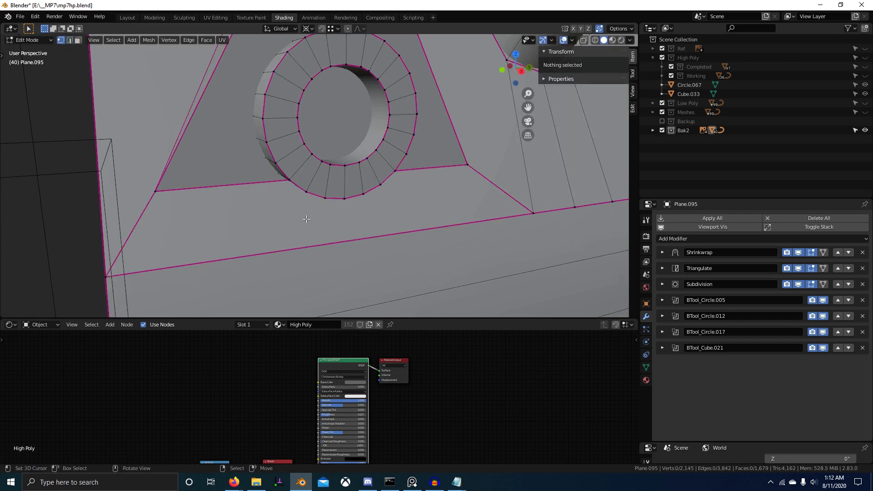
# Crease both diagonal edges at the lower corners of the matching boss on the receiver's opposite side to 1.
pyautogui.moveTo(376, 221); pyautogui.dragTo(514, 229, button='middle')
pyautogui.scroll(3, 509, 229)
pyautogui.press('2')
pyautogui.click(402, 204)
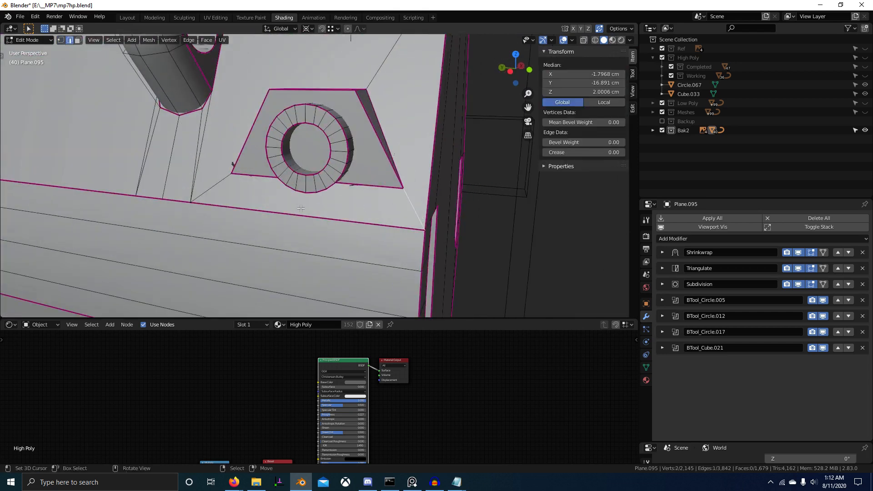
pyautogui.keyDown('shift'); pyautogui.click(204, 190); pyautogui.keyUp('shift')
pyautogui.hotkey('shift', 'e')
pyautogui.press('1')
pyautogui.press('Return')
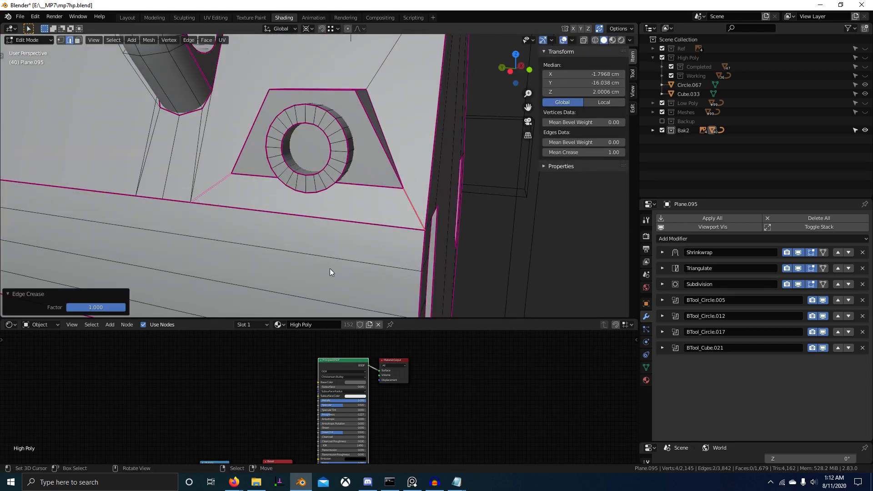
# Inspect the receiver's overall surface and the loop at its front end in Object Mode.
pyautogui.press('Tab')
pyautogui.scroll(-4, 338, 232)
pyautogui.moveTo(342, 228); pyautogui.dragTo(243, 239, button='middle')
pyautogui.scroll(-8, 348, 247)
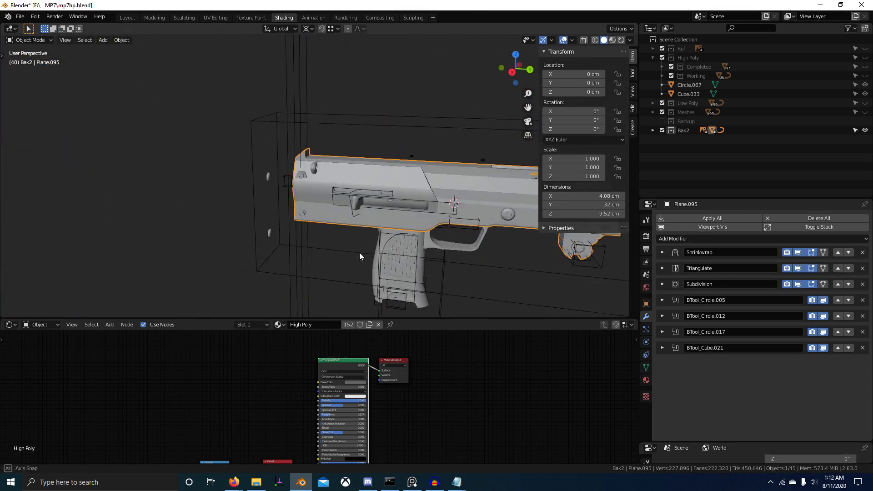
pyautogui.moveTo(359, 252)
pyautogui.mouseDown(button='middle')
pyautogui.moveTo(442, 251)
pyautogui.moveTo(230, 246)
pyautogui.moveTo(354, 250)
pyautogui.mouseUp(button='middle')
pyautogui.scroll(-3, 436, 252)
pyautogui.scroll(5, 334, 245)
pyautogui.moveTo(355, 249); pyautogui.dragTo(327, 253, button='middle')
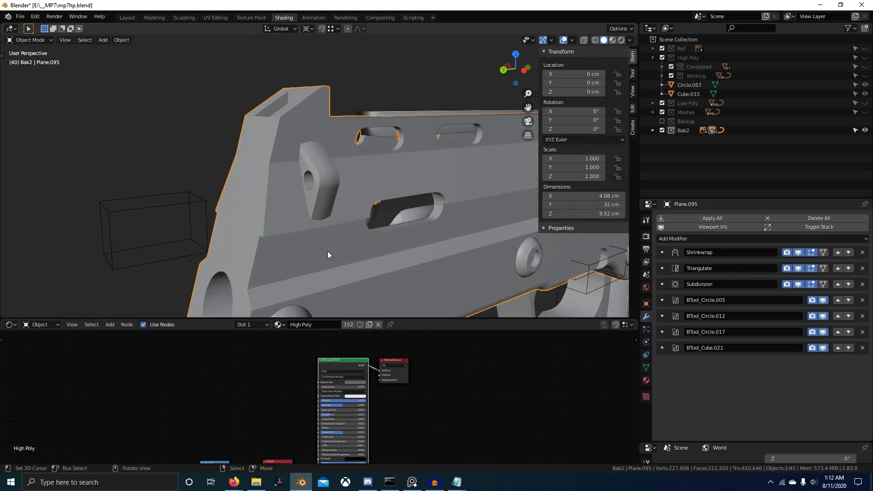
# Remove the crease from the edge loops along the sides of the front loop using a factor of -1.
pyautogui.press('Tab')
pyautogui.scroll(7, 327, 250)
pyautogui.scroll(-5, 310, 202)
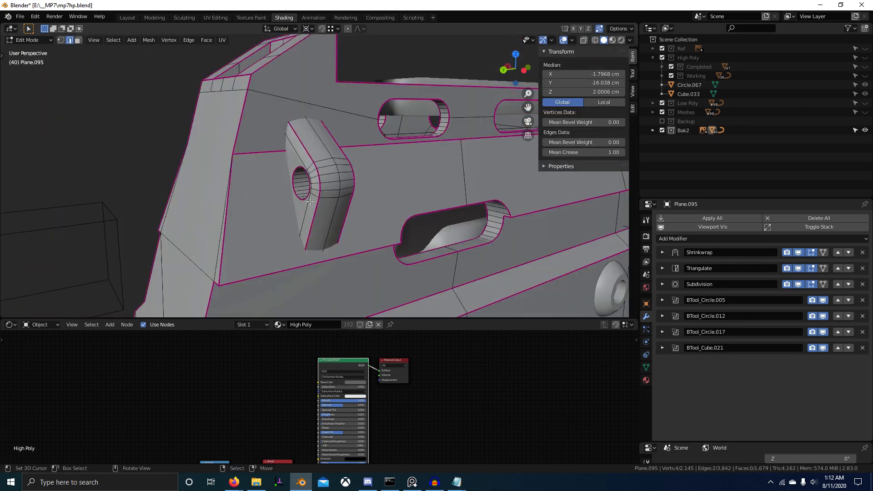
pyautogui.keyDown('alt'); pyautogui.click(347, 205); pyautogui.keyUp('alt')
pyautogui.hotkey('shift', 'e')
pyautogui.write('-1')
pyautogui.press('Return')
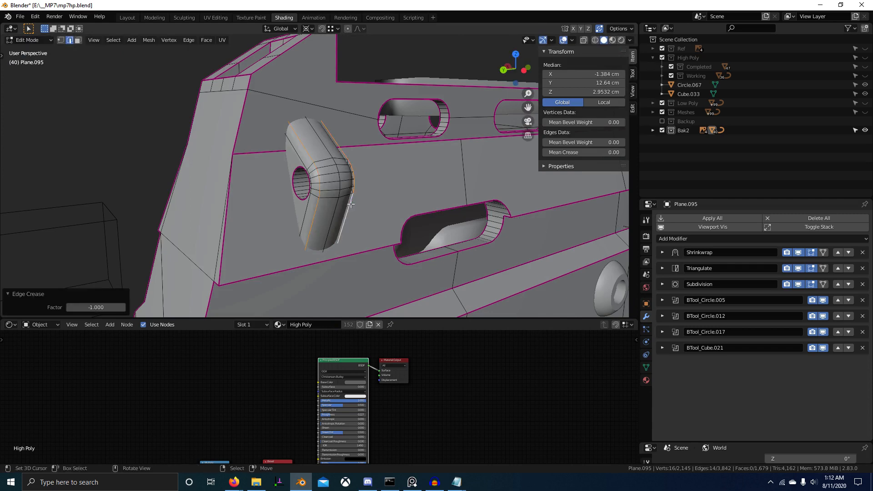
# Crease the edge paths bordering the hole faces on both sides of the front loop to 1.
pyautogui.press('.')
pyautogui.click(320, 121)
pyautogui.rightClick(303, 156)
pyautogui.keyDown('ctrl'); pyautogui.rightClick(310, 216); pyautogui.keyUp('ctrl')
pyautogui.moveTo(313, 216); pyautogui.dragTo(207, 218, button='middle')
pyautogui.scroll(-5, 207, 218)
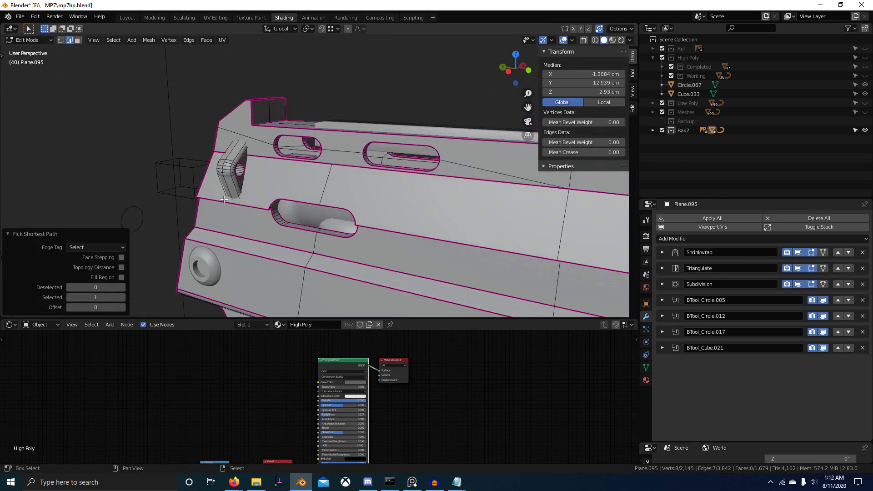
pyautogui.keyDown('shift'); pyautogui.moveTo(225, 183); pyautogui.dragTo(296, 218, button='middle'); pyautogui.keyUp('shift')
pyautogui.scroll(5, 296, 218)
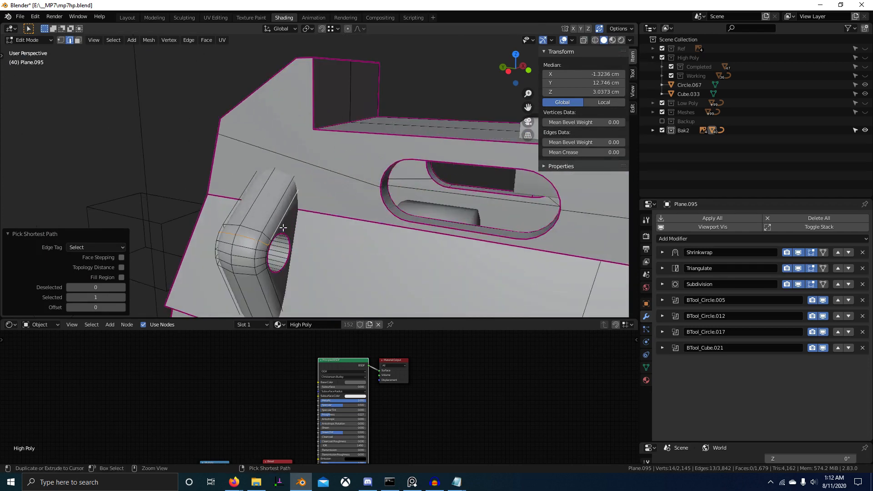
pyautogui.keyDown('shift'); pyautogui.click(285, 217); pyautogui.keyUp('shift')
pyautogui.keyDown('ctrl'); pyautogui.rightClick(277, 289); pyautogui.keyUp('ctrl')
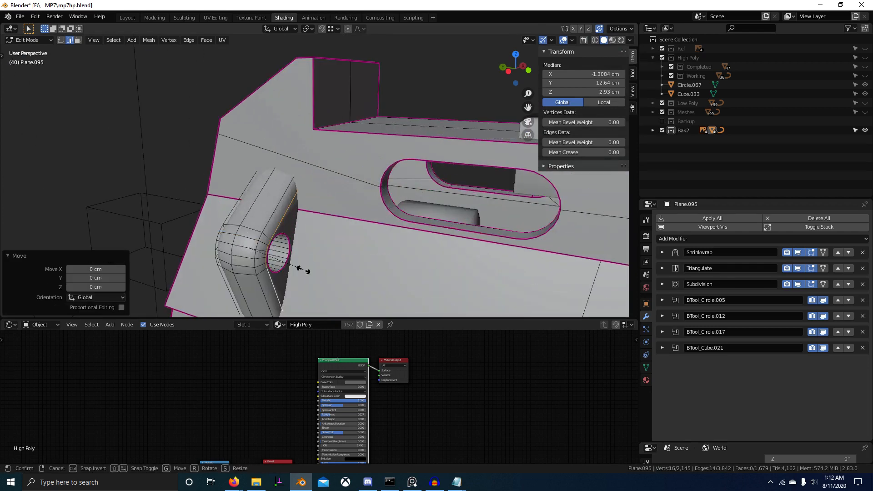
pyautogui.hotkey('shift', 'e')
pyautogui.write('1')
pyautogui.click(305, 273)
# Examine the creased front loop and the whole receiver from its side in Object Mode.
pyautogui.scroll(-6, 309, 271)
pyautogui.scroll(-3, 309, 270)
pyautogui.moveTo(309, 271); pyautogui.dragTo(416, 264, button='middle')
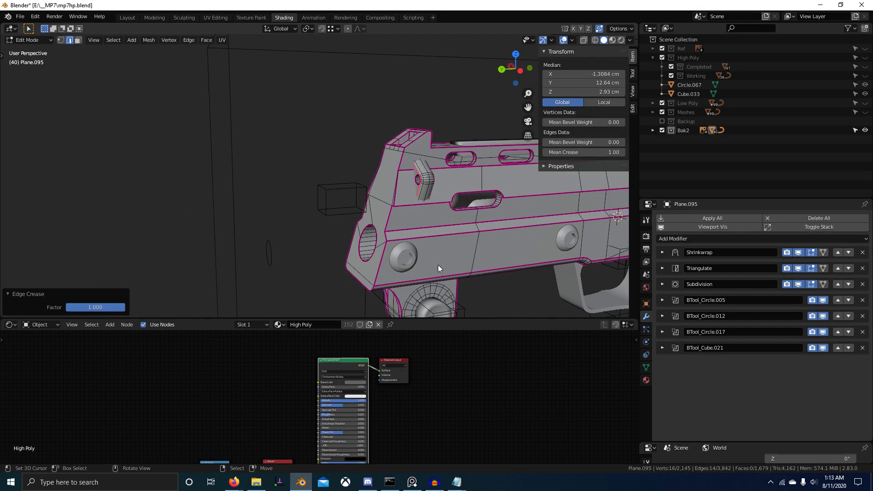
pyautogui.press('Tab')
pyautogui.keyDown('shift'); pyautogui.moveTo(124, 230); pyautogui.dragTo(70, 223, button='middle'); pyautogui.keyUp('shift')
pyautogui.scroll(-3, 277, 252)
pyautogui.keyDown('shift'); pyautogui.moveTo(278, 253); pyautogui.dragTo(168, 241, button='middle'); pyautogui.keyUp('shift')
pyautogui.moveTo(252, 226); pyautogui.dragTo(393, 251, button='middle')
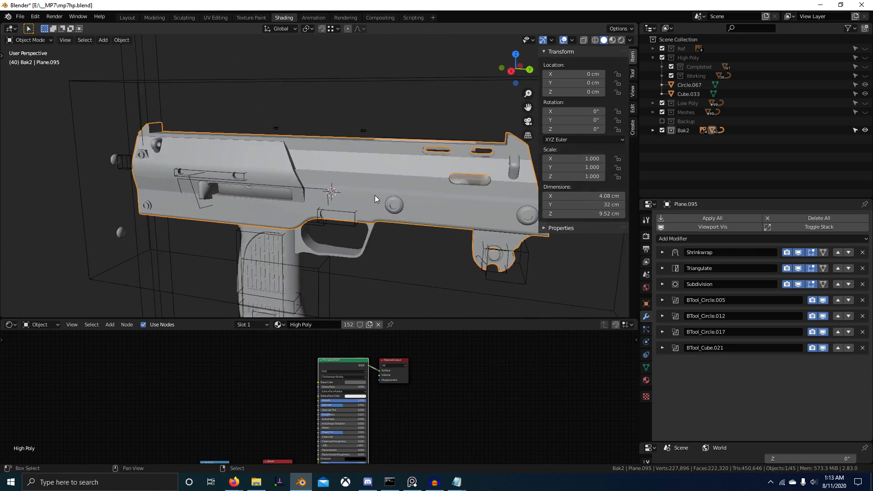
# Duplicate the Bak2 receiver in place without offsetting the copy.
pyautogui.hotkey('shift', 'd')
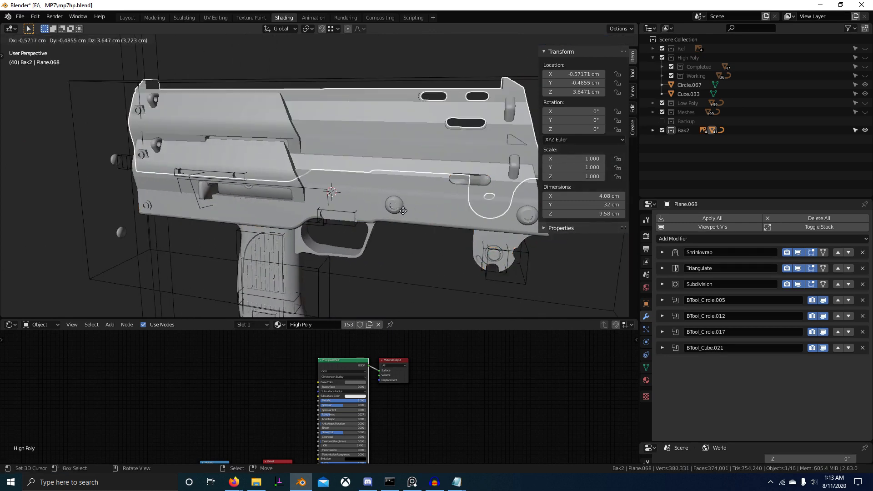
pyautogui.rightClick(361, 220)
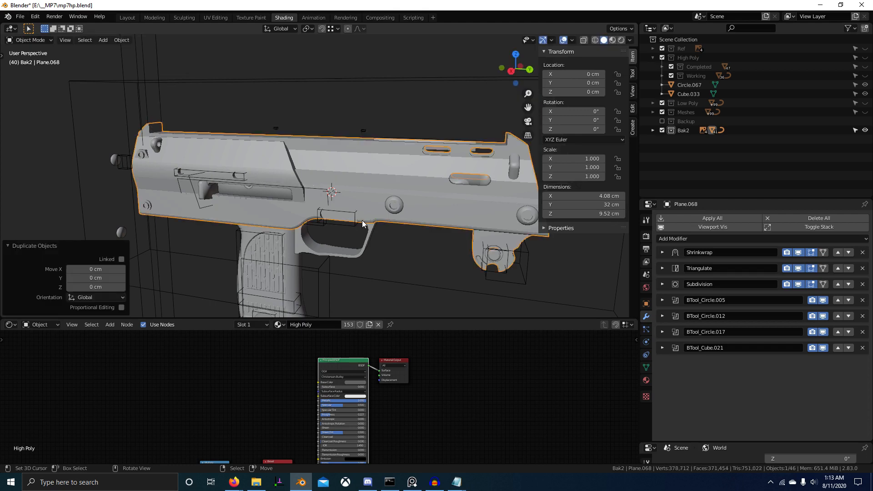
pyautogui.press('m')
pyautogui.moveTo(353, 170)
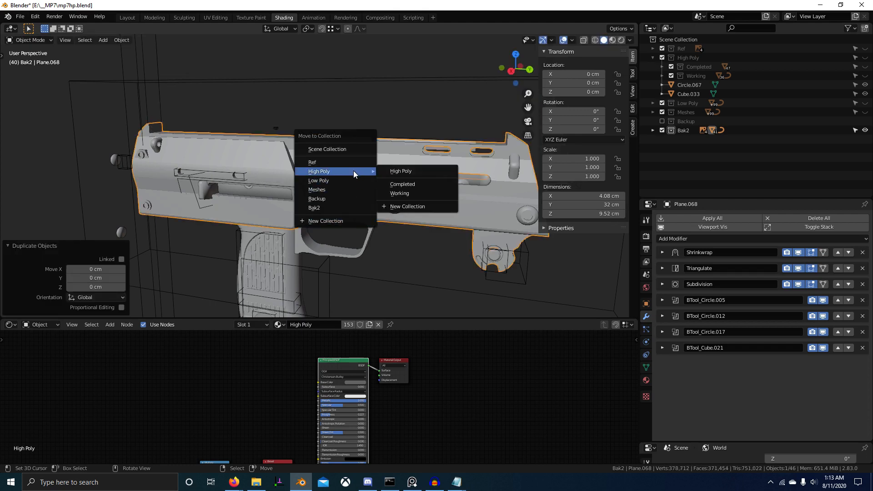
pyautogui.moveTo(290, 182); pyautogui.dragTo(331, 186, button='middle')
pyautogui.scroll(-2, 334, 190)
pyautogui.press('g')
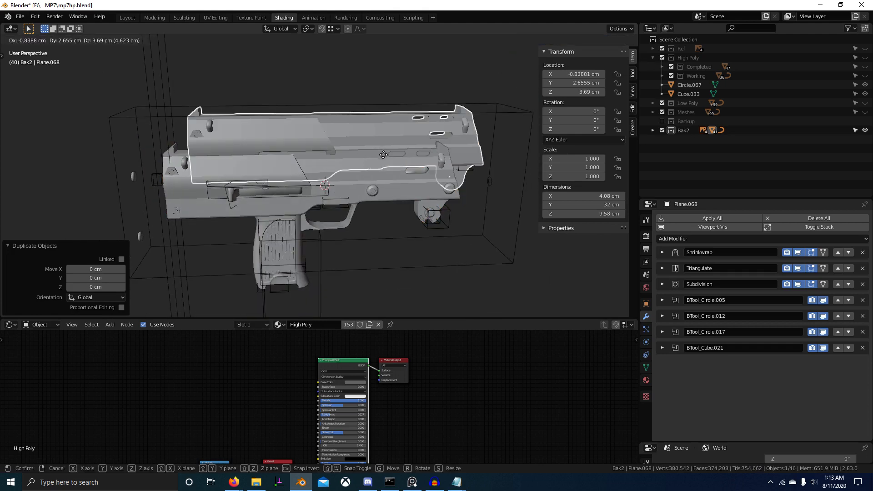
pyautogui.rightClick(278, 224)
pyautogui.scroll(2, 291, 223)
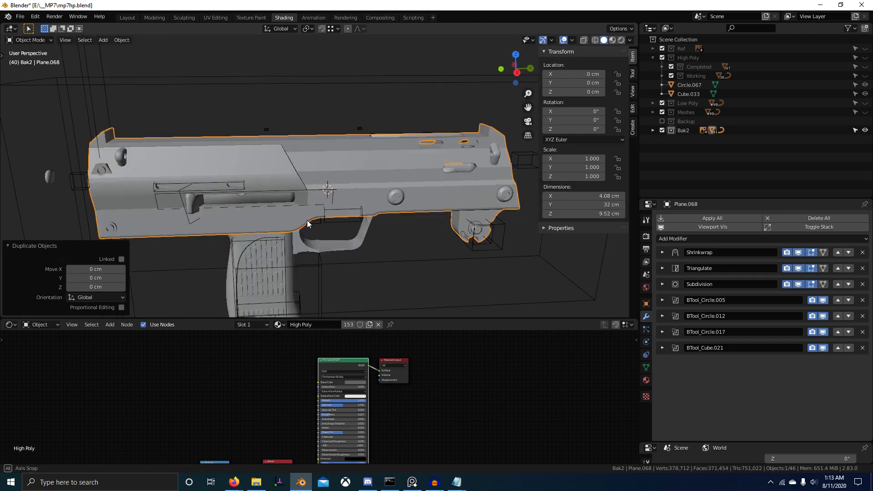
# Move the duplicated receiver from Bak2 into the High Poly collection.
pyautogui.moveTo(306, 223); pyautogui.dragTo(313, 220, button='middle')
pyautogui.press('m')
pyautogui.moveTo(294, 169)
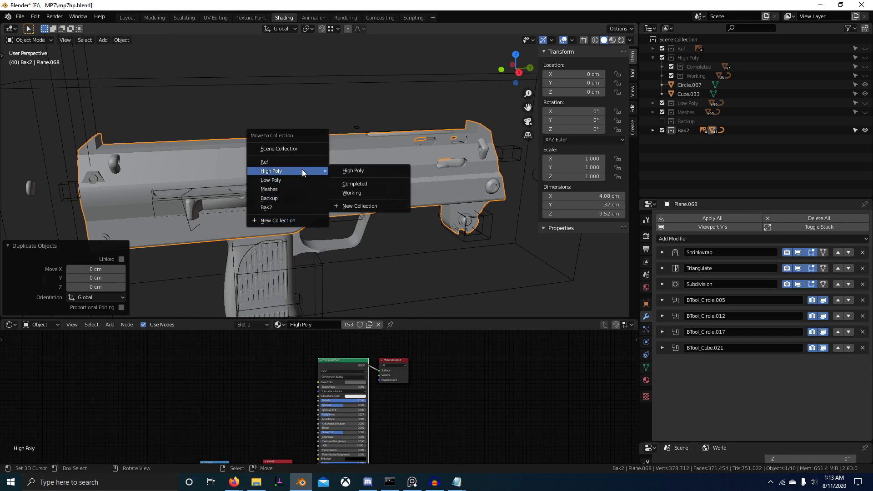
pyautogui.click(365, 171)
# Show the High Poly collection in place of Bak2 and offset the receiver copy about 17.04 cm along global X.
pyautogui.moveTo(363, 172); pyautogui.dragTo(518, 168, button='middle')
pyautogui.press('g')
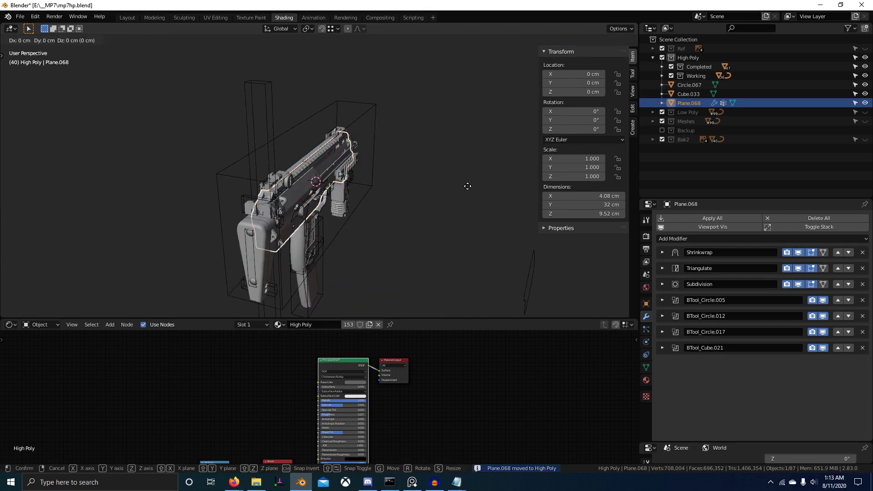
pyautogui.press('x')
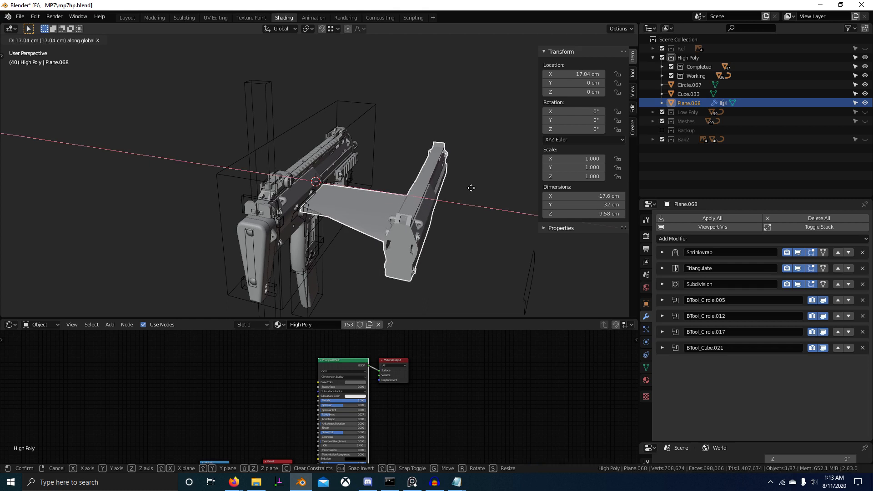
pyautogui.click(370, 238)
# Delete the linked vertices of the old receiver body from the assembled gun's high-poly mesh, keeping the pistol grip.
pyautogui.moveTo(388, 234); pyautogui.dragTo(258, 194, button='middle')
pyautogui.click(323, 171)
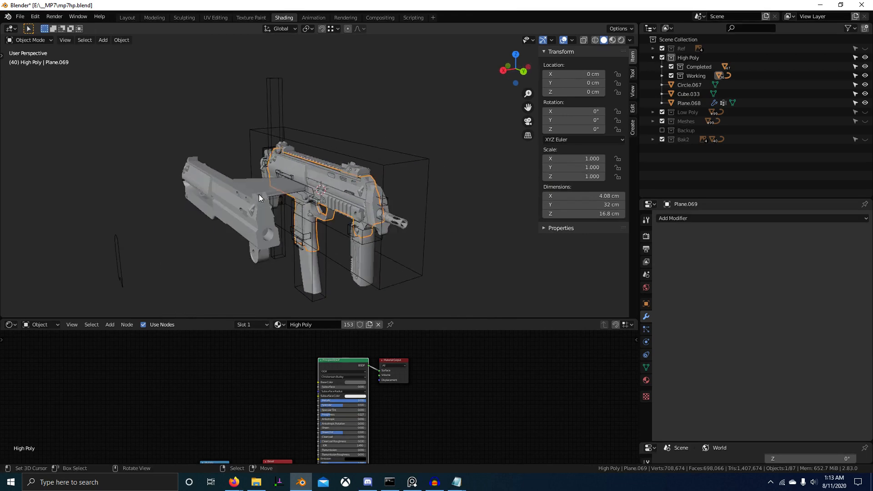
pyautogui.press('Tab')
pyautogui.scroll(4, 357, 200)
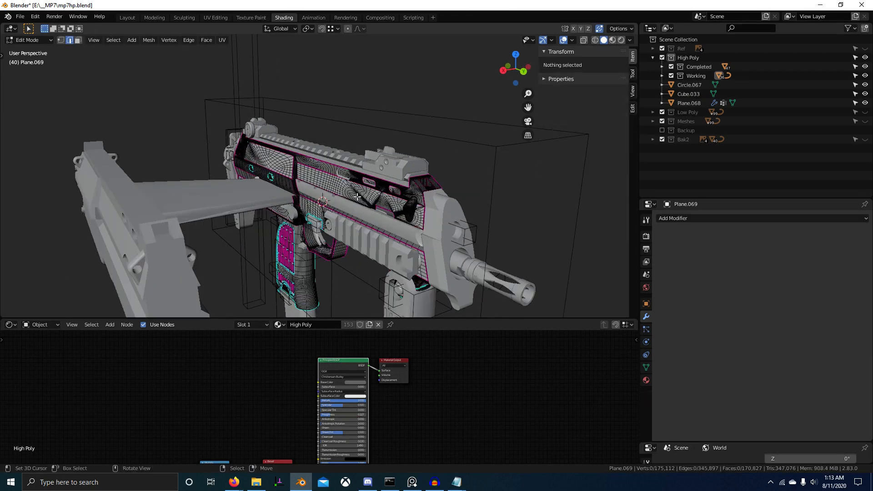
pyautogui.press('l')
pyautogui.moveTo(391, 218); pyautogui.dragTo(269, 214, button='middle')
pyautogui.press('x')
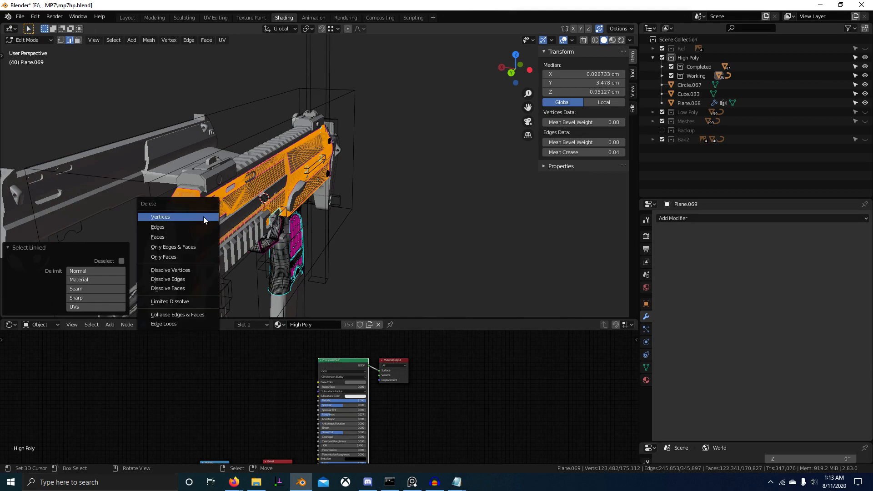
pyautogui.click(203, 216)
# Delete the vertices of the old receiver's leftover disc and ring pieces floating near the stock.
pyautogui.moveTo(280, 241); pyautogui.dragTo(624, 237, button='middle')
pyautogui.scroll(2, 395, 209)
pyautogui.keyDown('shift'); pyautogui.moveTo(304, 227); pyautogui.dragTo(346, 211, button='middle'); pyautogui.keyUp('shift')
pyautogui.scroll(2, 346, 210)
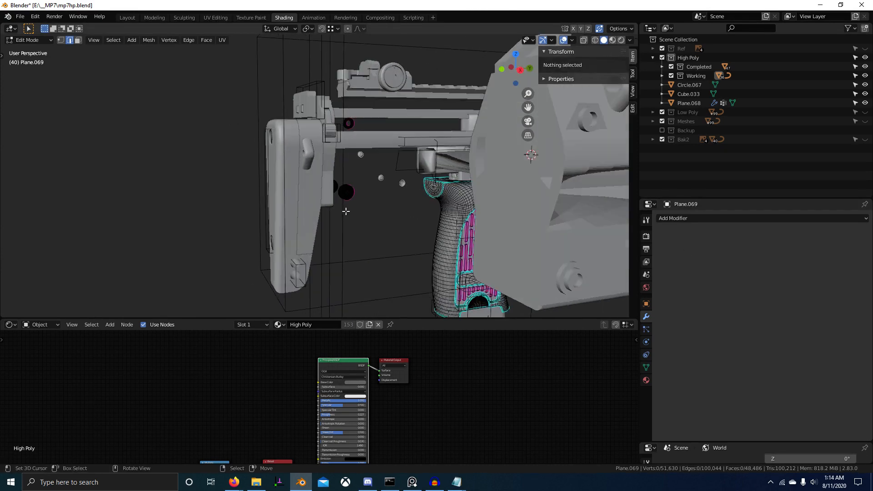
pyautogui.press('l')
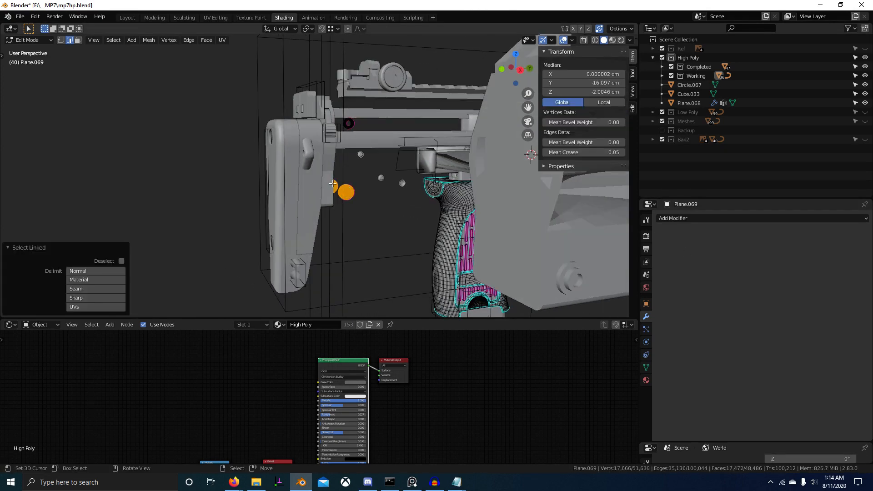
pyautogui.moveTo(348, 125); pyautogui.dragTo(391, 164, button='middle')
pyautogui.scroll(-3, 391, 164)
pyautogui.press('x')
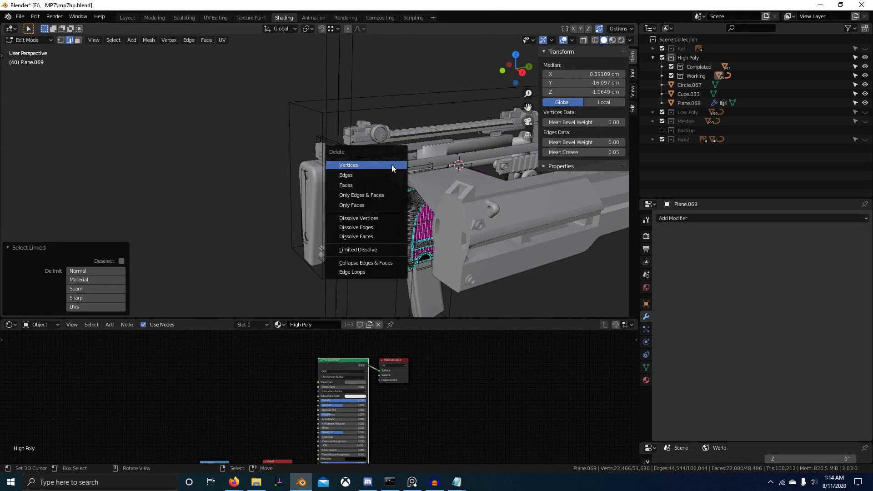
pyautogui.click(391, 165)
# Return to Object Mode and select the offset receiver copy beside the gun.
pyautogui.moveTo(387, 218); pyautogui.dragTo(329, 205, button='middle')
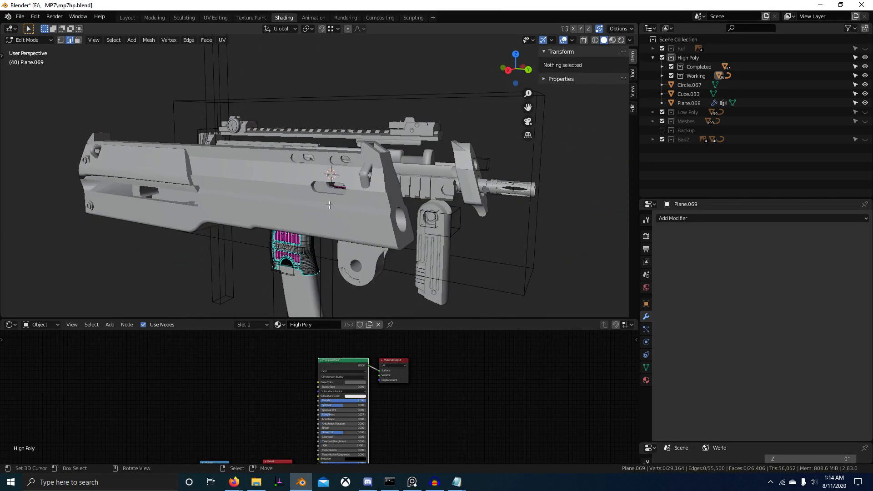
pyautogui.press('Tab')
pyautogui.click(330, 181)
pyautogui.moveTo(370, 183); pyautogui.dragTo(493, 214, button='middle')
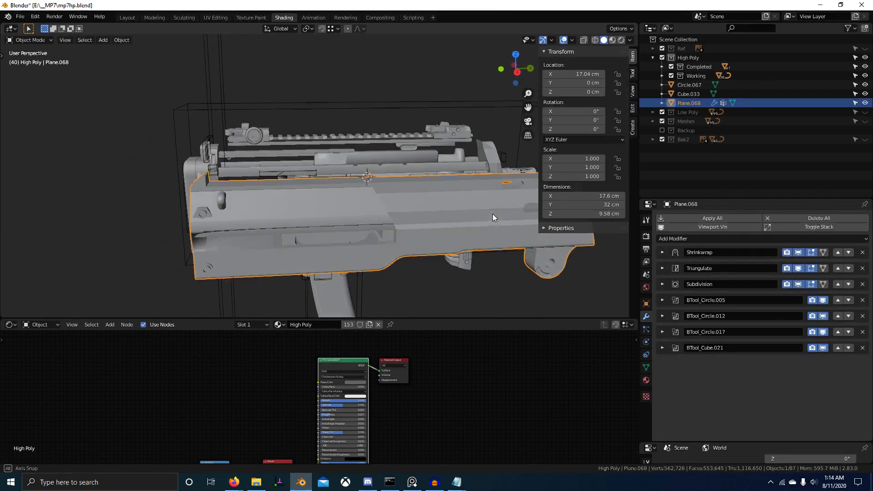
# Set the high-poly receiver's X location to 0 cm.
pyautogui.click(580, 74)
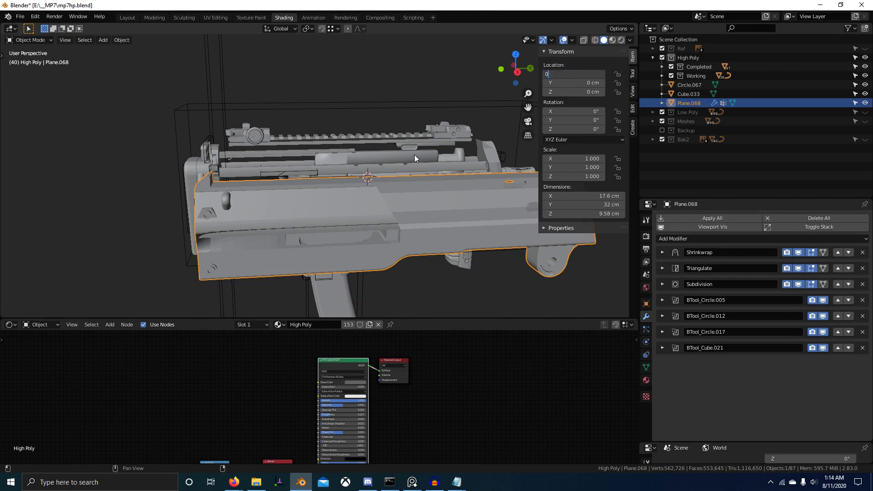
pyautogui.press('Return')
pyautogui.scroll(3, 313, 170)
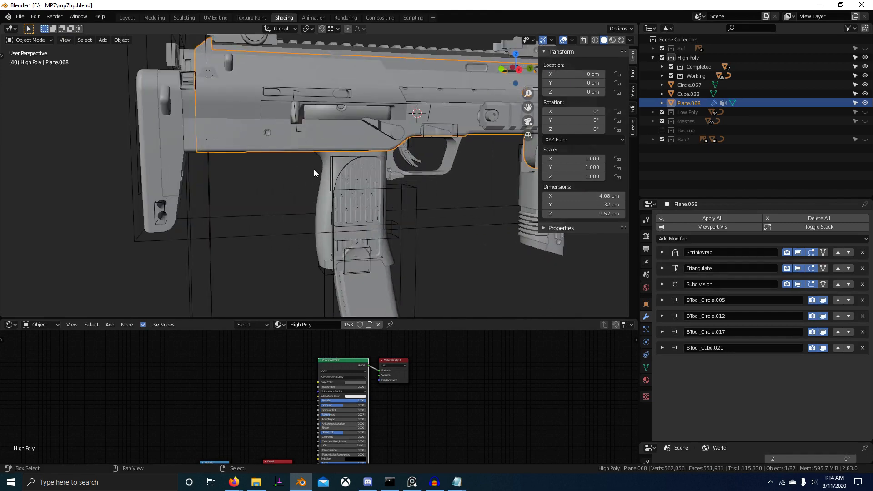
# Apply all modifiers on the high-poly receiver and join it into the pistol grip object.
pyautogui.keyDown('shift'); pyautogui.click(321, 166); pyautogui.keyUp('shift')
pyautogui.keyDown('shift'); pyautogui.click(321, 160); pyautogui.keyUp('shift')
pyautogui.click(719, 220)
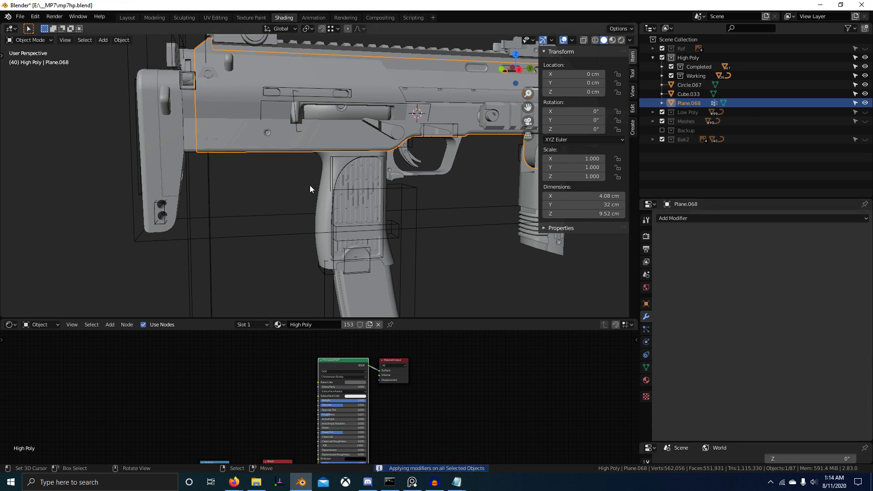
pyautogui.keyDown('shift'); pyautogui.click(326, 176); pyautogui.keyUp('shift')
pyautogui.hotkey('ctrl', 'j')
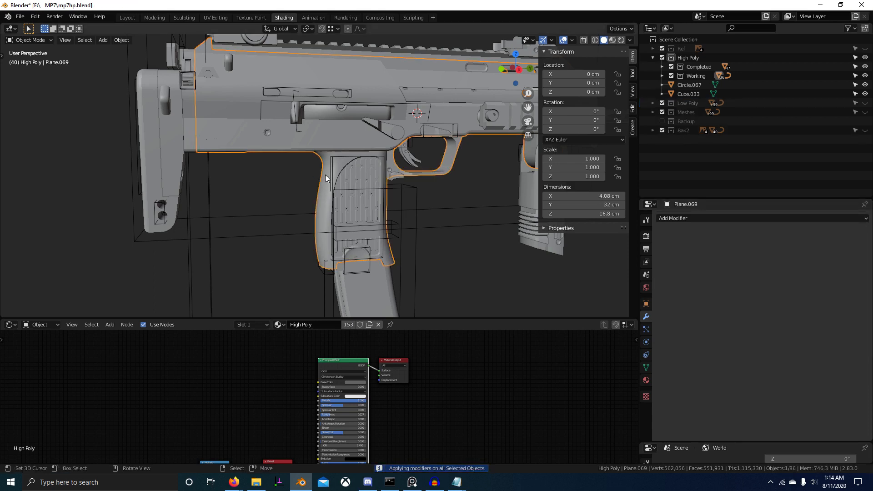
# Isolate the joined receiver and grip and examine the mesh around the raised rear section's stepped edge on both sides.
pyautogui.press('KP_Divide')
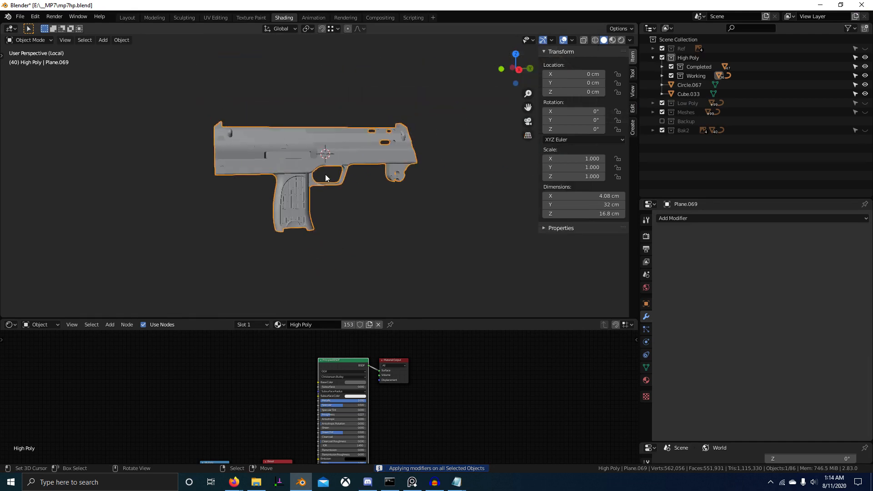
pyautogui.scroll(3, 325, 174)
pyautogui.moveTo(336, 187); pyautogui.dragTo(313, 250, button='middle')
pyautogui.scroll(3, 284, 258)
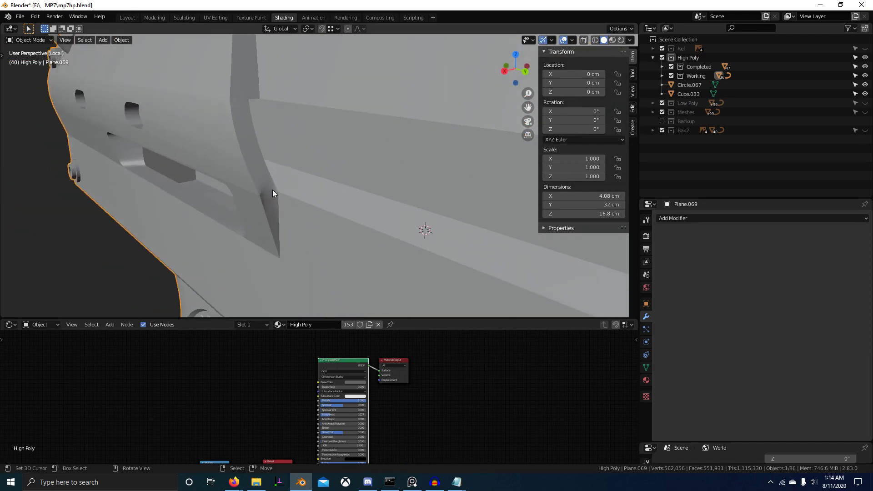
pyautogui.scroll(2, 304, 203)
pyautogui.press('Tab')
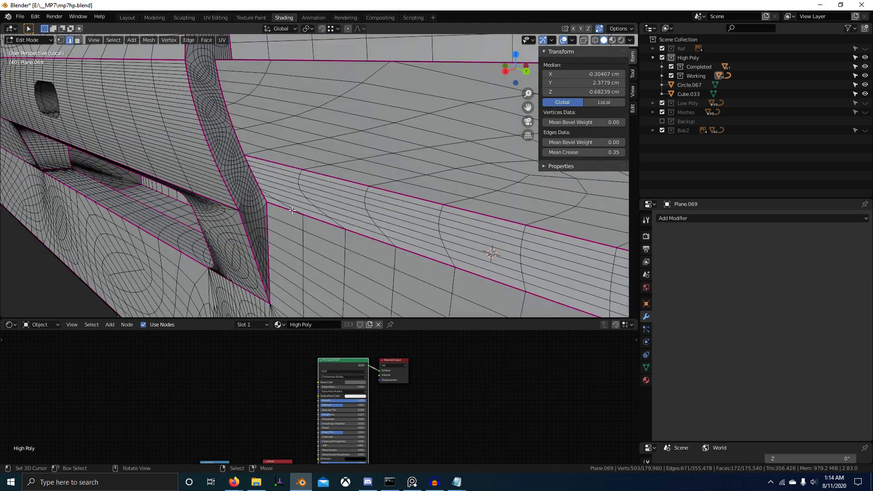
pyautogui.press('Tab')
pyautogui.scroll(-8, 327, 237)
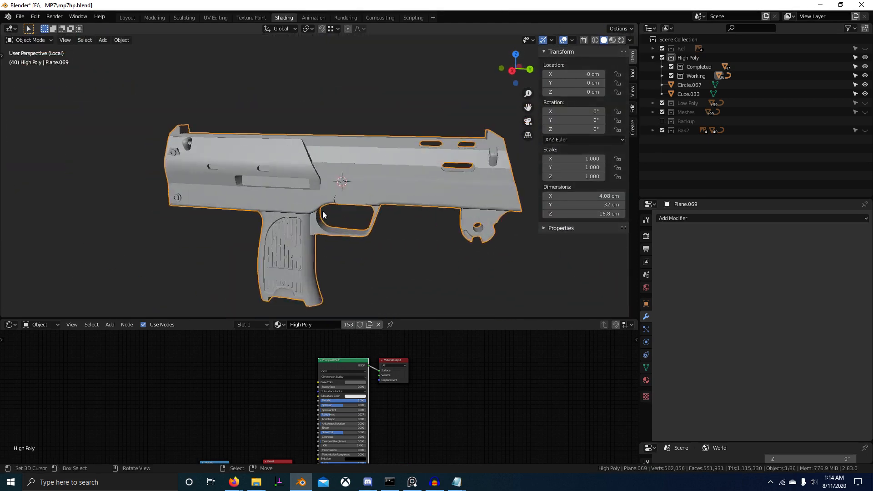
pyautogui.scroll(4, 322, 215)
pyautogui.keyDown('shift'); pyautogui.moveTo(343, 214); pyautogui.dragTo(348, 249, button='middle'); pyautogui.keyUp('shift')
pyautogui.scroll(-2, 347, 250)
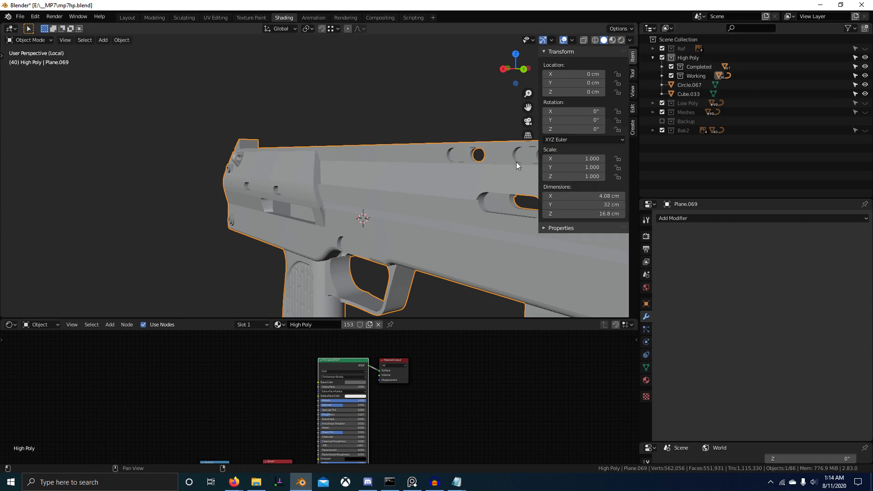
pyautogui.moveTo(516, 166); pyautogui.dragTo(361, 224, button='middle')
pyautogui.scroll(4, 351, 224)
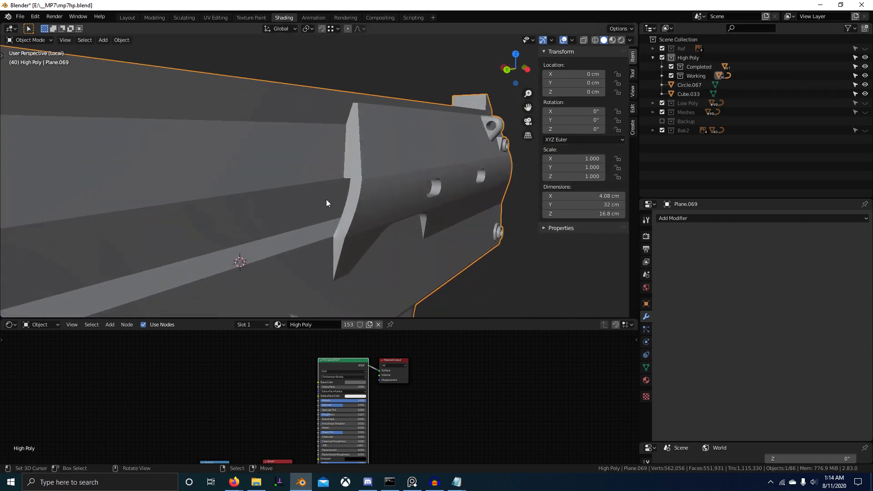
# Display only the Bak2 collection and examine the isolated mesh's wireframe around the stepped edge.
pyautogui.press('6')
pyautogui.scroll(-4, 363, 220)
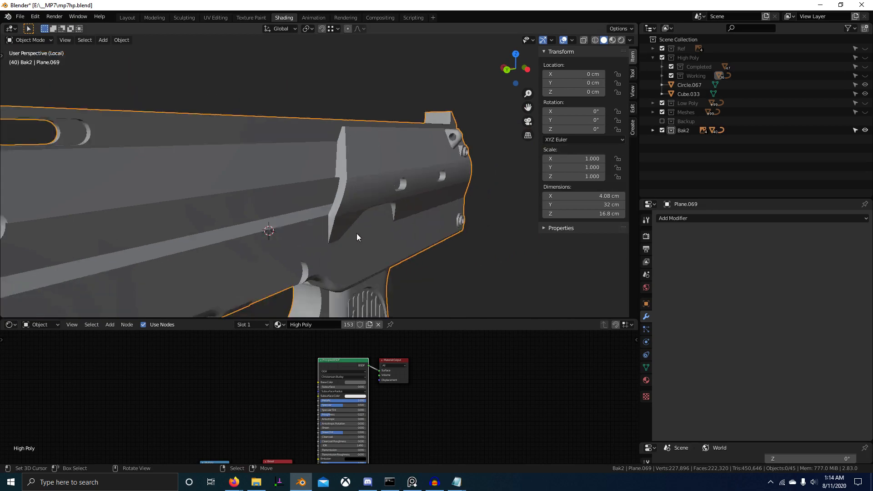
pyautogui.press('Tab')
pyautogui.scroll(5, 320, 254)
pyautogui.scroll(-6, 352, 248)
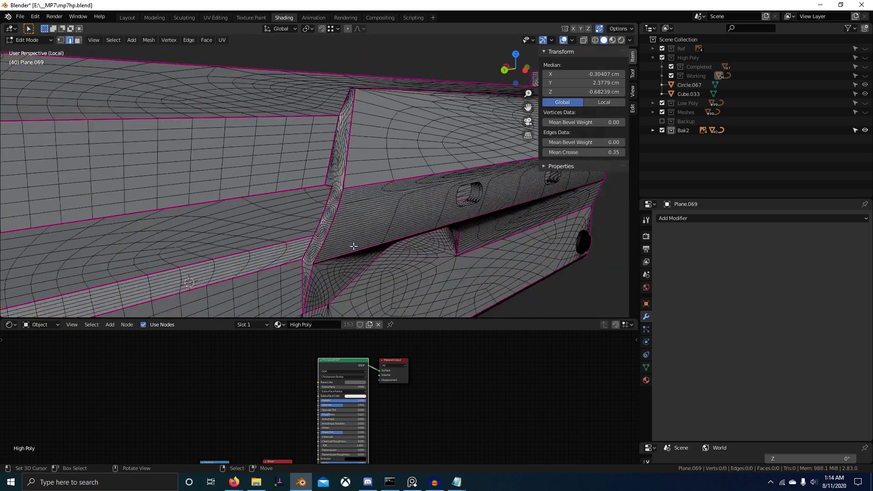
pyautogui.scroll(-2, 345, 247)
pyautogui.moveTo(339, 248)
pyautogui.mouseDown(button='middle')
pyautogui.moveTo(321, 255)
pyautogui.moveTo(335, 236)
pyautogui.mouseUp(button='middle')
pyautogui.press('Tab')
pyautogui.scroll(-3, 384, 228)
pyautogui.moveTo(395, 231); pyautogui.dragTo(371, 219, button='middle')
# Leave isolation and crease the short edges near the lower end of the Bak2 receiver's step with a factor of 1.
pyautogui.press('KP_Divide')
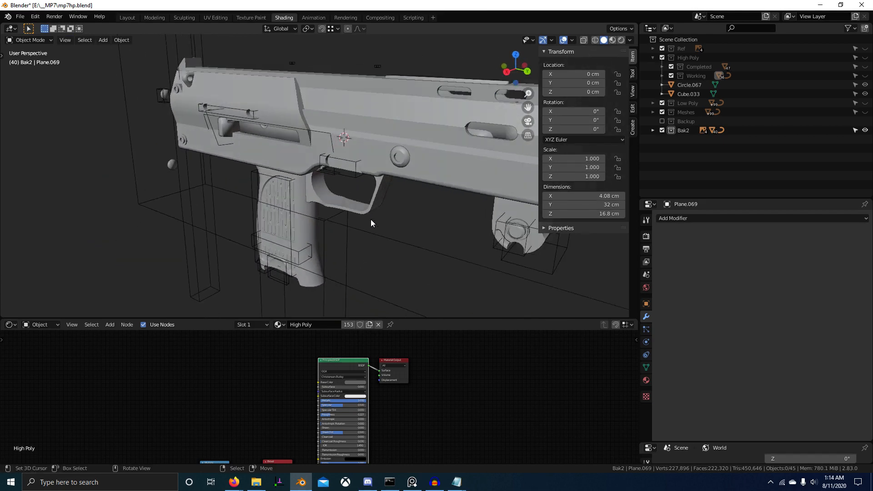
pyautogui.click(375, 137)
pyautogui.press('Tab')
pyautogui.scroll(5, 335, 230)
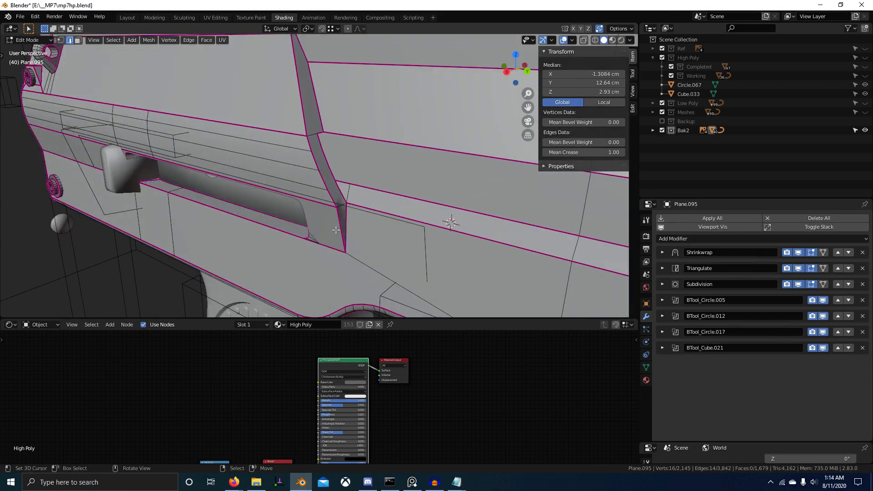
pyautogui.click(341, 207)
pyautogui.moveTo(341, 207); pyautogui.dragTo(178, 257, button='middle')
pyautogui.hotkey('shift', 'e')
pyautogui.click(369, 278)
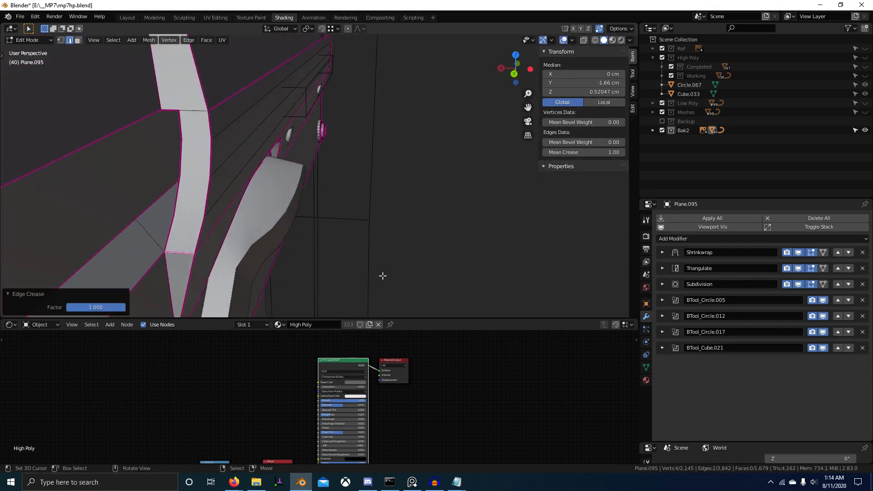
pyautogui.scroll(-8, 384, 276)
pyautogui.moveTo(375, 275); pyautogui.dragTo(403, 269, button='middle')
pyautogui.press('Tab')
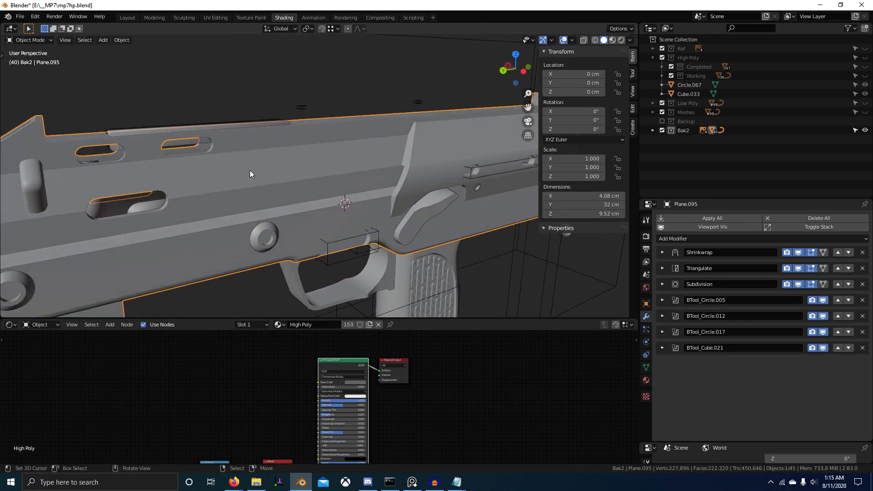
# View the Bak2 receiver from the front, display only the Low Poly collection and select its receiver.
pyautogui.scroll(-3, 249, 170)
pyautogui.moveTo(277, 178); pyautogui.dragTo(326, 191, button='middle')
pyautogui.moveTo(373, 206); pyautogui.dragTo(359, 208, button='middle')
pyautogui.scroll(-1, 363, 210)
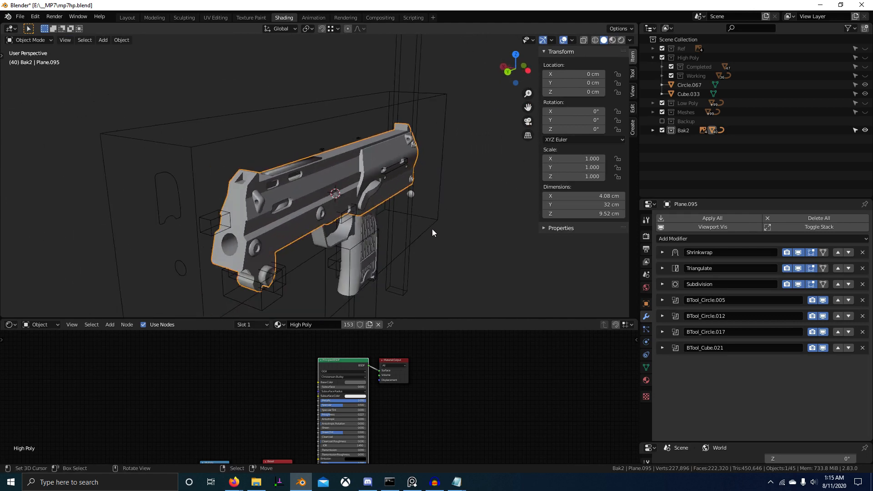
pyautogui.press('3')
pyautogui.click(323, 183)
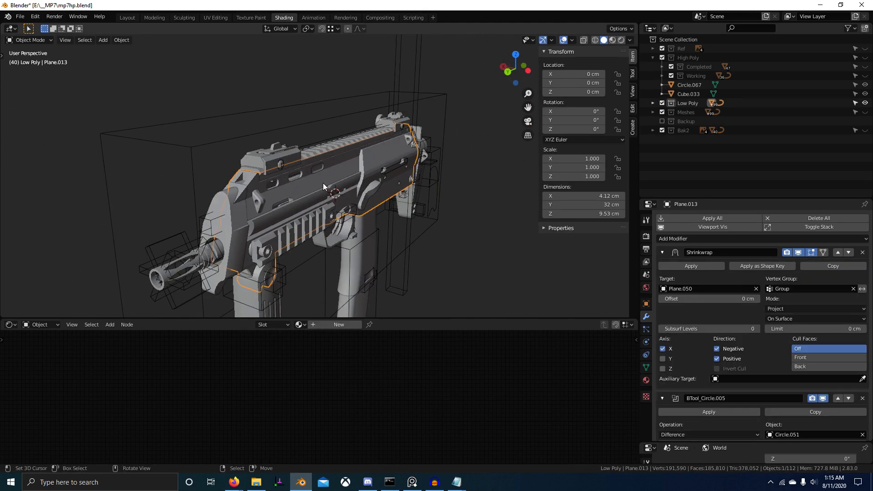
# Display only the High Poly collection and isolate the joined receiver and grip object.
pyautogui.press('2')
pyautogui.click(350, 197)
pyautogui.moveTo(350, 197)
pyautogui.mouseDown(button='middle')
pyautogui.moveTo(313, 194)
pyautogui.moveTo(361, 168)
pyautogui.moveTo(352, 198)
pyautogui.mouseUp(button='middle')
pyautogui.click(336, 171)
pyautogui.press('KP_Divide')
pyautogui.scroll(-3, 352, 190)
pyautogui.scroll(4, 360, 162)
# Delete the vertices of the linked receiver body from the joined high-poly mesh, keeping the grip.
pyautogui.press('Tab')
pyautogui.hotkey('alt', 'a')
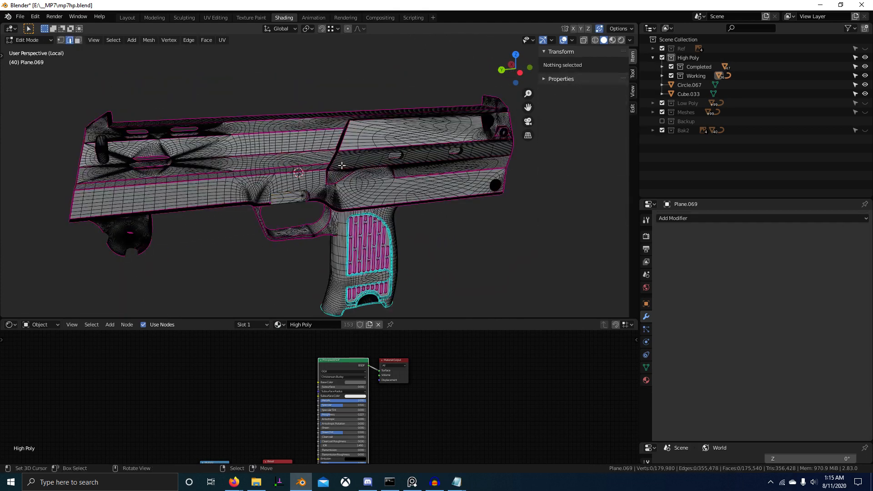
pyautogui.press('1')
pyautogui.press('l')
pyautogui.press('l')
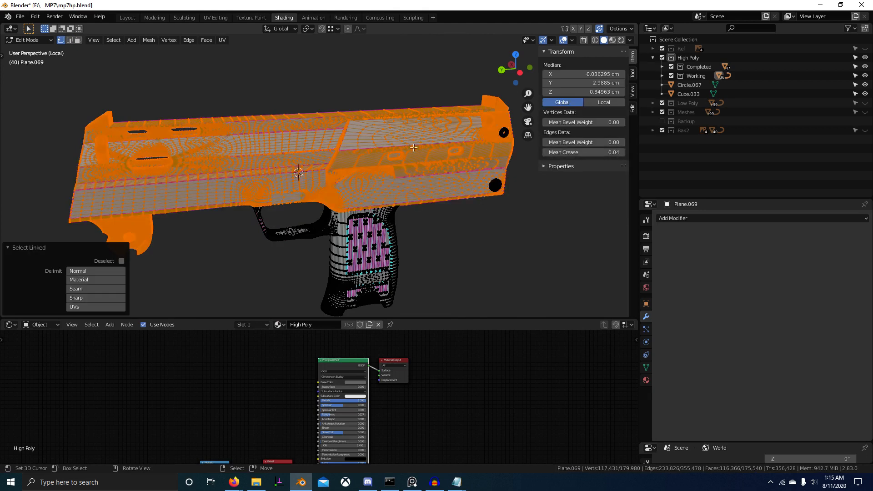
pyautogui.press('x')
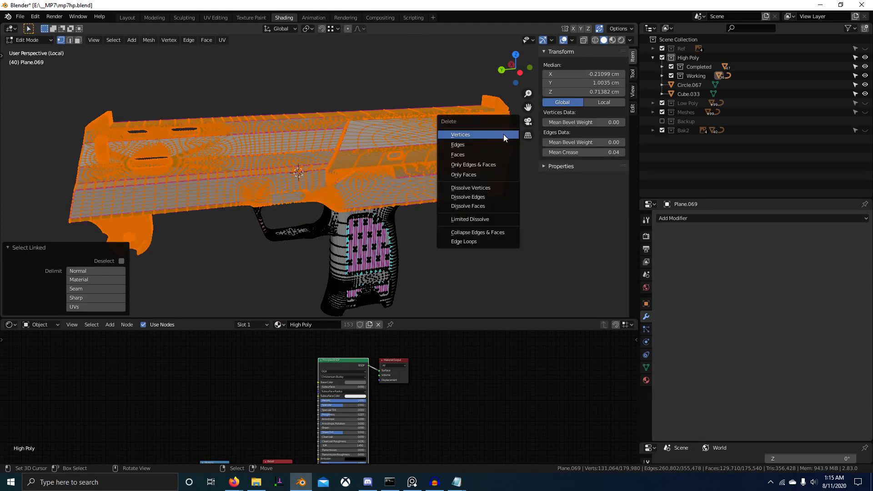
pyautogui.click(460, 135)
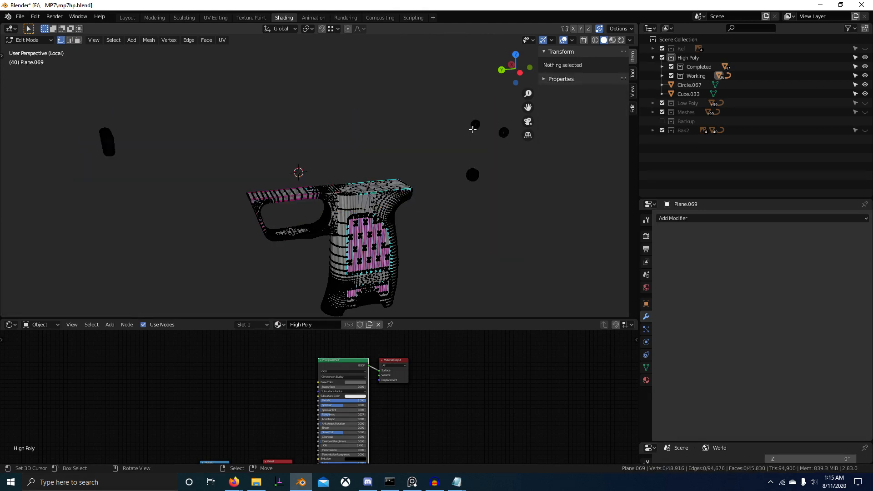
# Delete the leftover floating fastener and detail pieces around the grip mesh and return to Object Mode.
pyautogui.press('l')
pyautogui.press('l')
pyautogui.press('l')
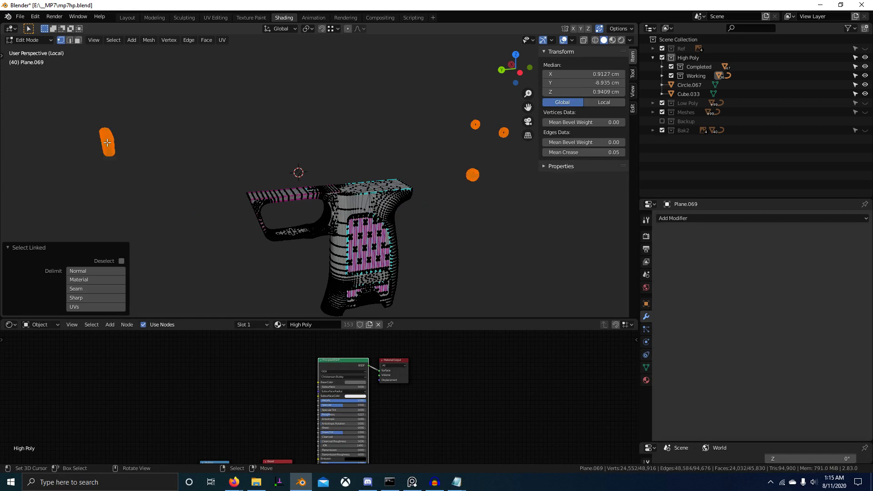
pyautogui.scroll(-2, 165, 150)
pyautogui.press('x')
pyautogui.click(265, 165)
pyautogui.moveTo(267, 177); pyautogui.dragTo(286, 177, button='middle')
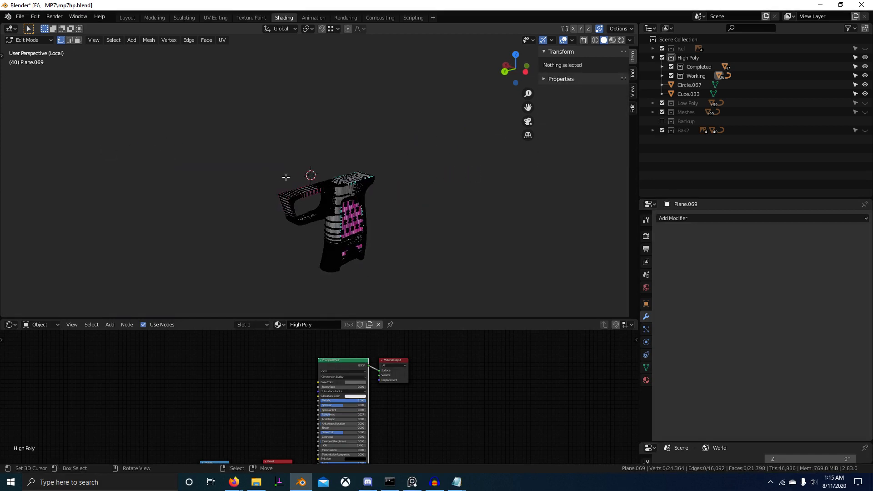
pyautogui.moveTo(286, 180); pyautogui.dragTo(322, 183, button='middle')
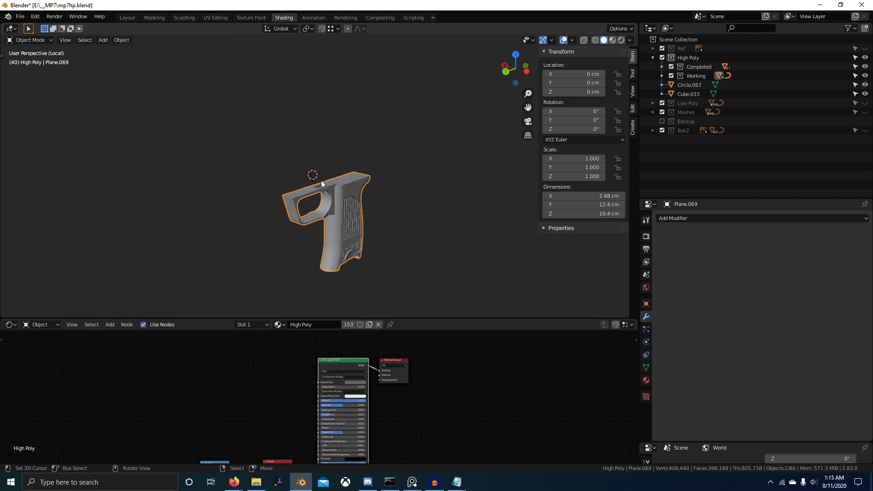
# Display only the Bak2 collection outside isolation and select its receiver.
pyautogui.press('6')
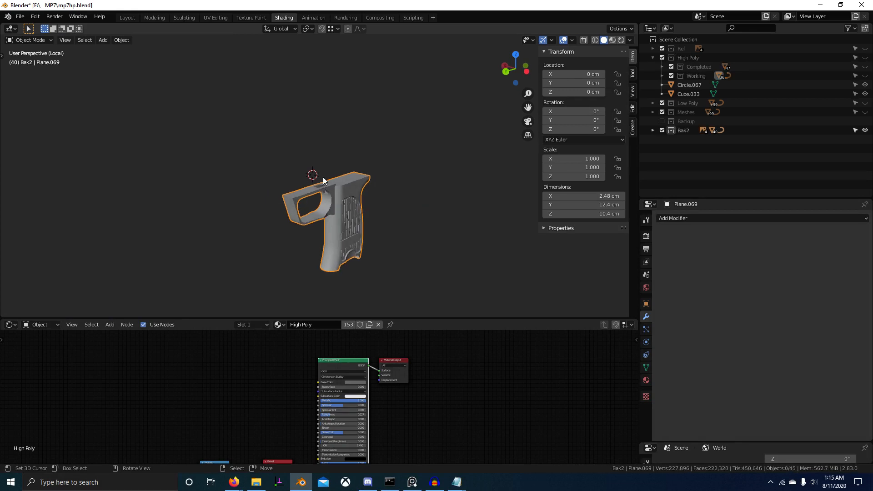
pyautogui.press('KP_Divide')
pyautogui.click(331, 179)
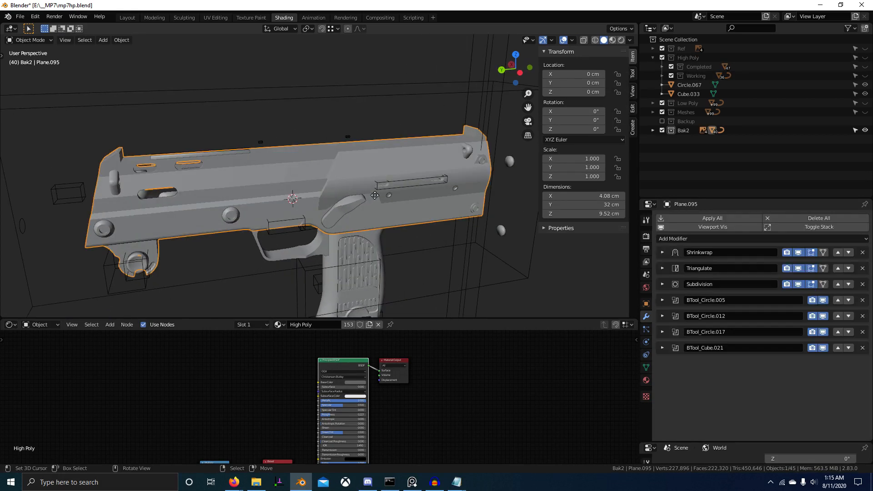
pyautogui.press('g')
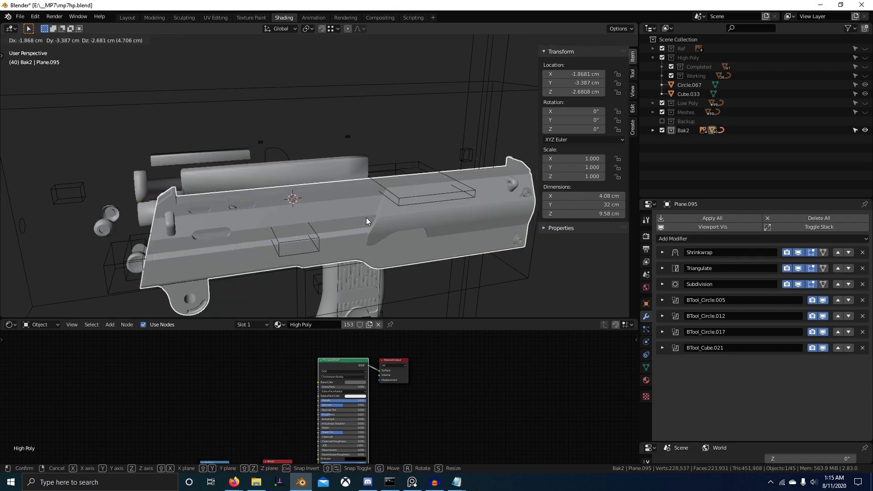
pyautogui.press('Escape')
pyautogui.moveTo(402, 206); pyautogui.dragTo(418, 190, button='middle')
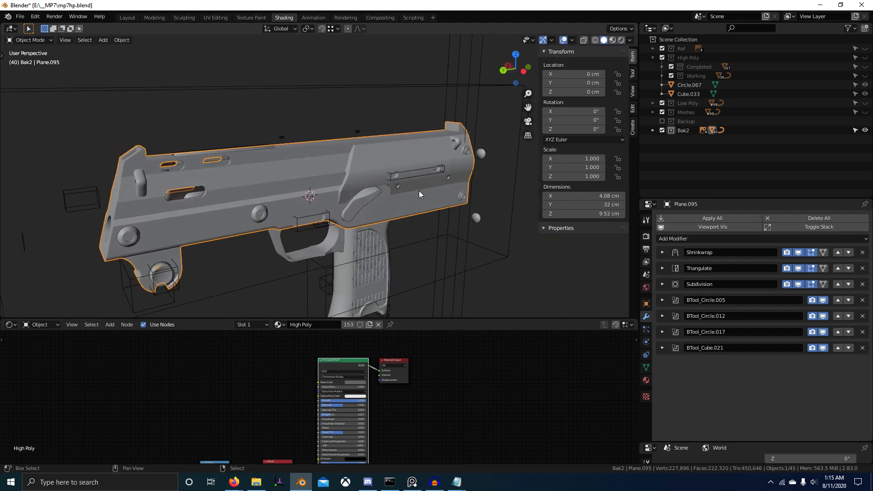
# Duplicate the Bak2 receiver in place and move the copy to the High Poly collection.
pyautogui.hotkey('shift', 'd')
pyautogui.press('Escape')
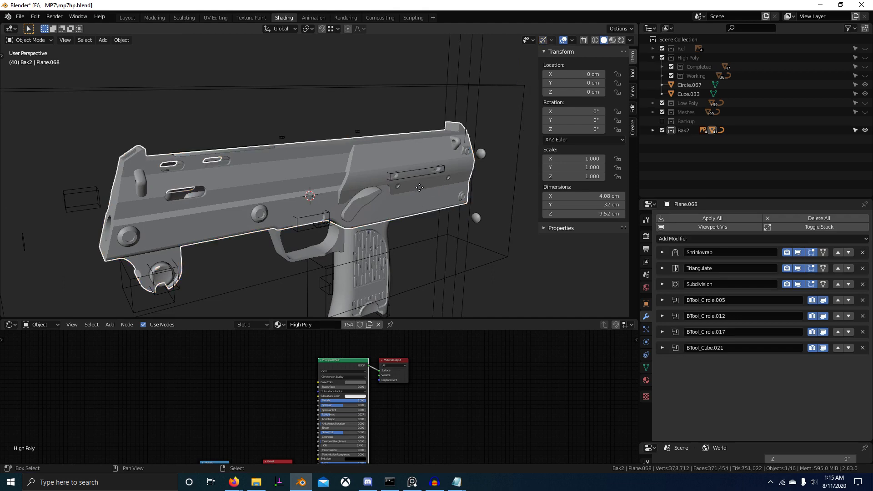
pyautogui.press('g')
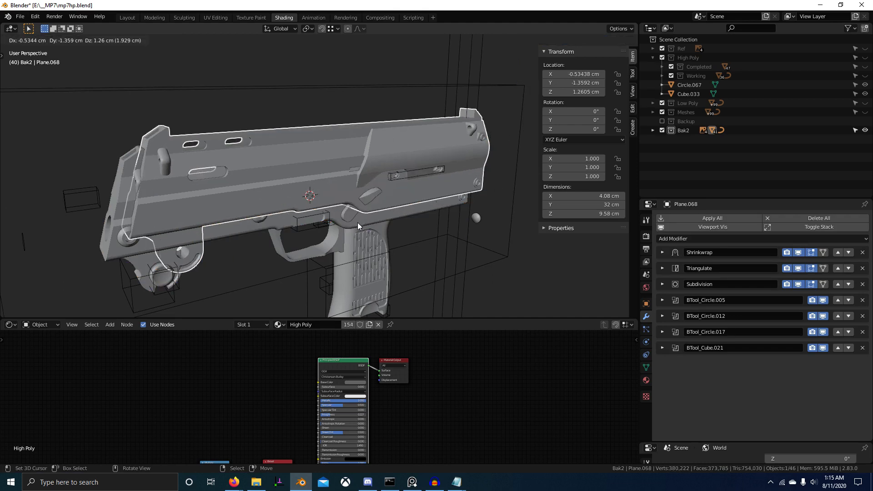
pyautogui.press('Escape')
pyautogui.moveTo(358, 223)
pyautogui.mouseDown(button='middle')
pyautogui.moveTo(343, 232)
pyautogui.moveTo(359, 228)
pyautogui.mouseUp(button='middle')
pyautogui.press('m')
pyautogui.moveTo(361, 228)
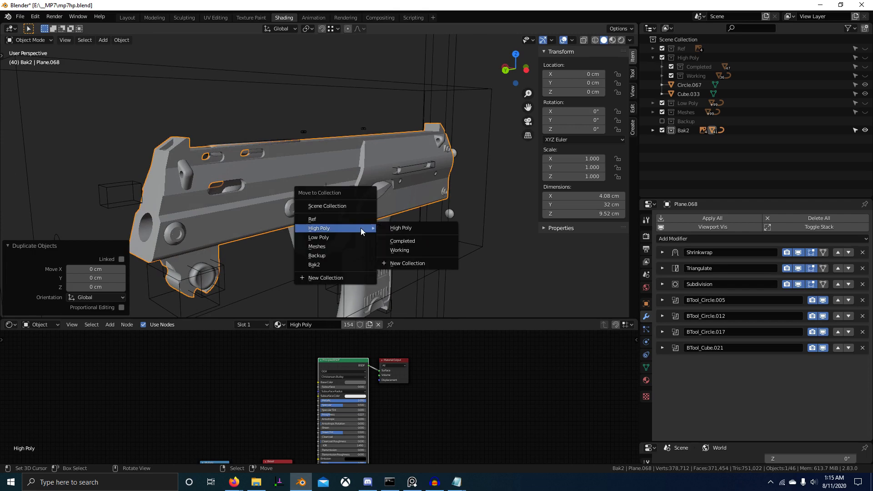
pyautogui.click(395, 226)
pyautogui.moveTo(395, 226); pyautogui.dragTo(314, 232, button='middle')
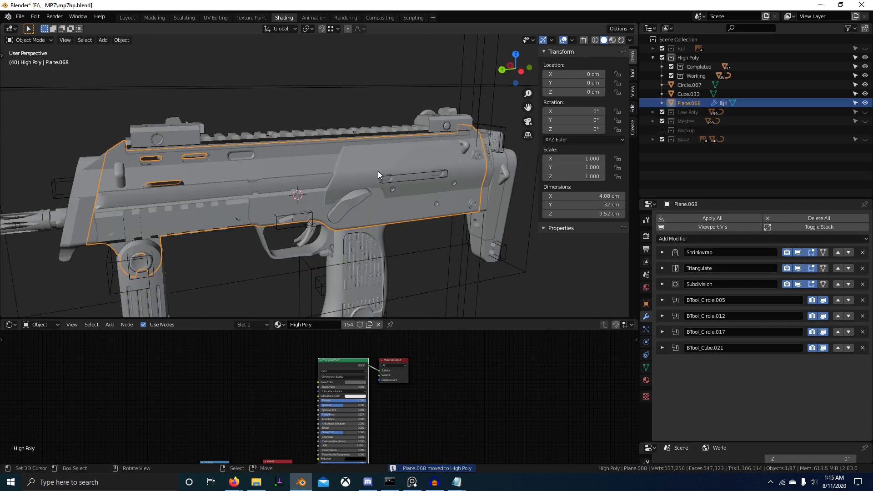
# Exclude the Completed collection inside High Poly from the view layer.
pyautogui.click(671, 67)
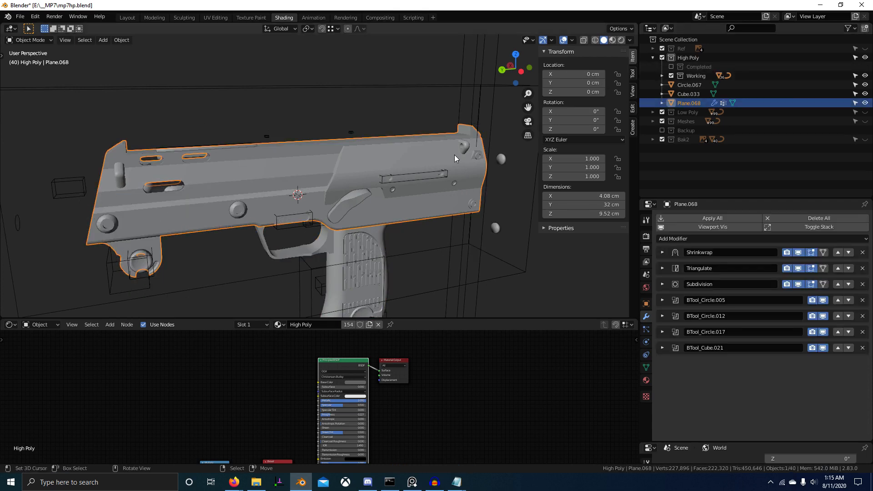
pyautogui.scroll(4, 405, 240)
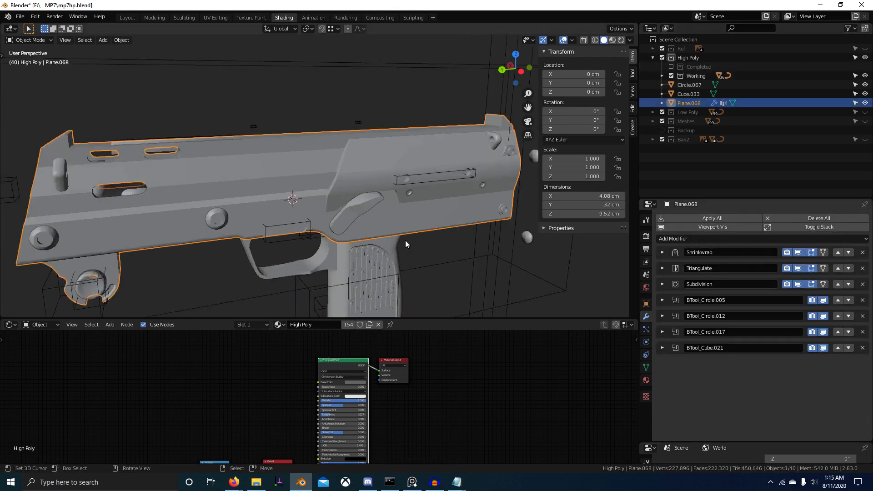
# Isolate the receiver copy and examine the surfaces around its slots, cutouts and underside.
pyautogui.moveTo(435, 240); pyautogui.dragTo(280, 215, button='middle')
pyautogui.scroll(-2, 464, 224)
pyautogui.scroll(2, 230, 220)
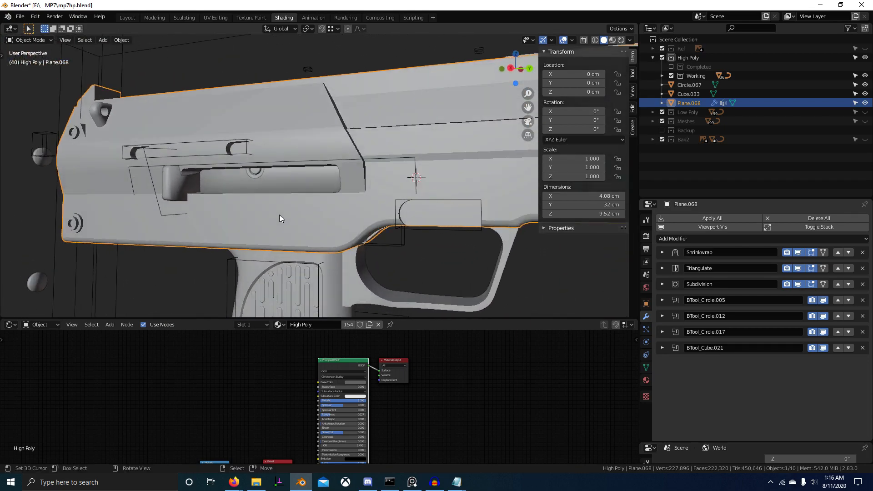
pyautogui.press('KP_Divide')
pyautogui.scroll(5, 258, 209)
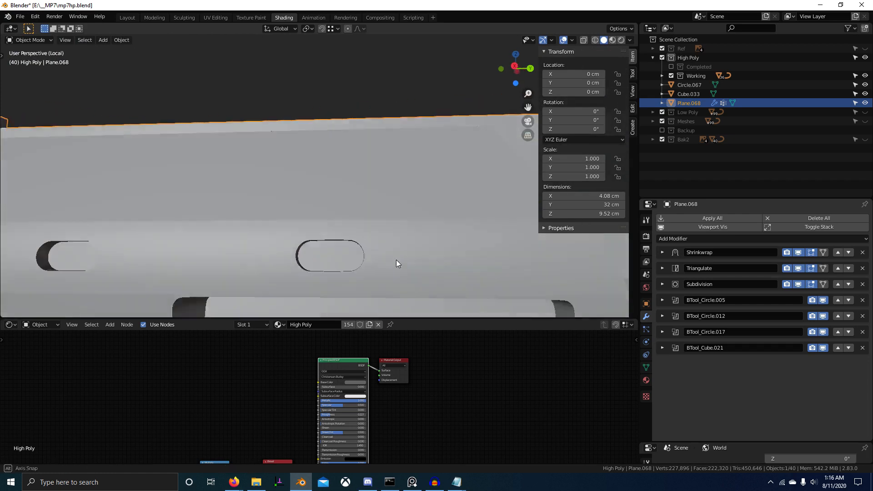
pyautogui.moveTo(397, 261); pyautogui.dragTo(225, 206, button='middle')
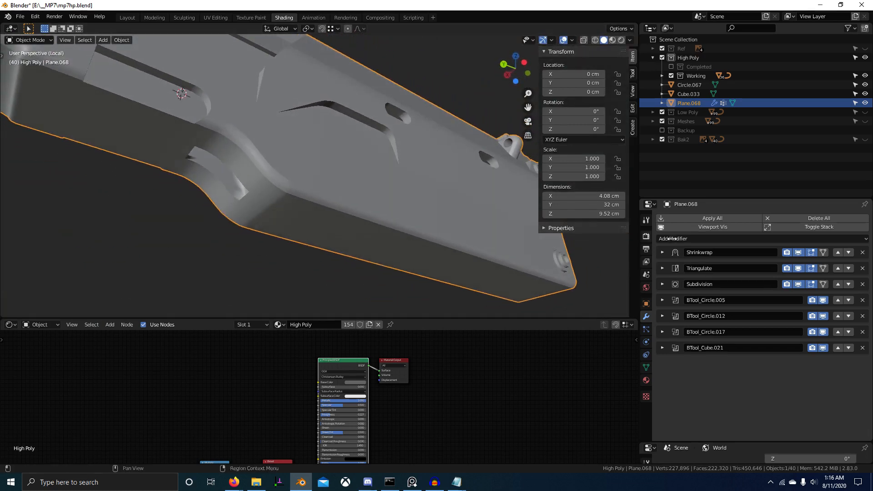
pyautogui.scroll(-2, 265, 182)
pyautogui.moveTo(266, 178); pyautogui.dragTo(269, 214, button='middle')
pyautogui.scroll(-3, 273, 214)
# Save the file and apply all modifiers on the receiver copy.
pyautogui.hotkey('ctrl', 's')
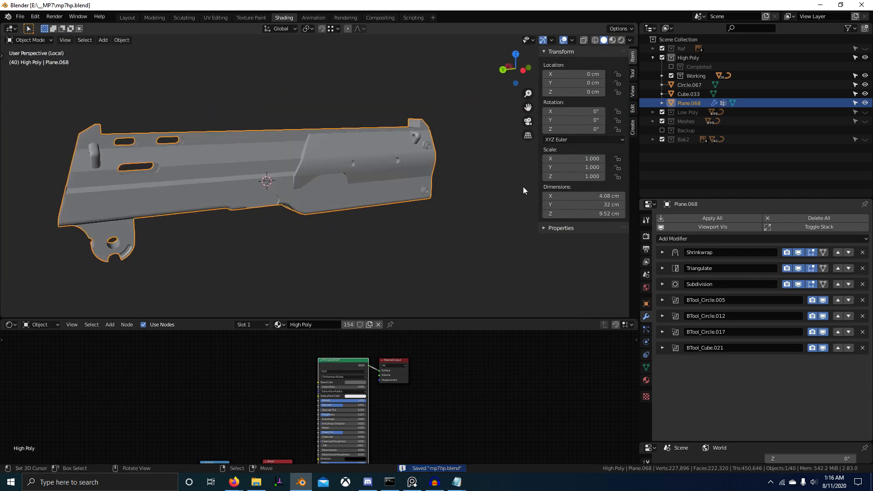
pyautogui.click(722, 218)
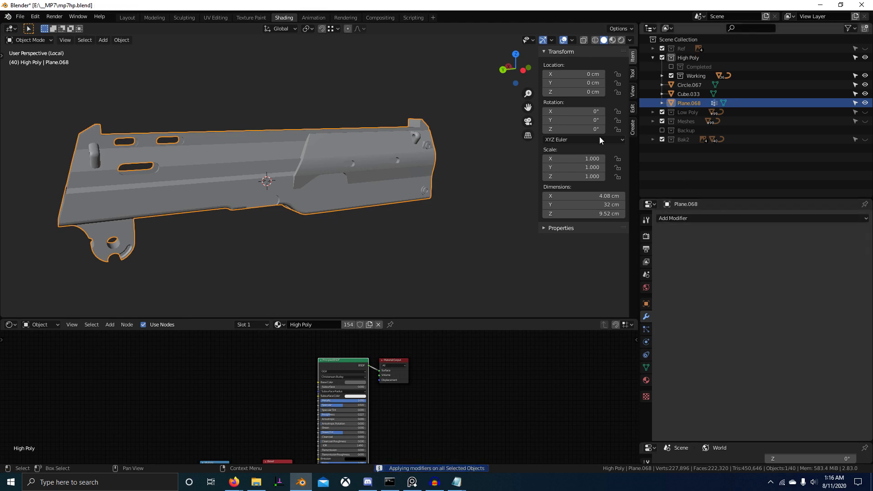
# Leave isolation and join the receiver copy into the grip and trigger guard mesh.
pyautogui.press('KP_Divide')
pyautogui.scroll(3, 391, 168)
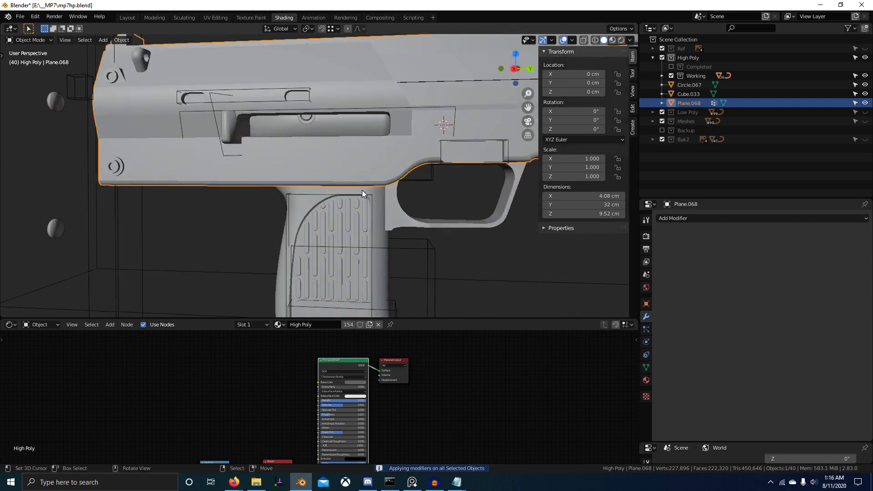
pyautogui.keyDown('shift'); pyautogui.click(362, 190); pyautogui.keyUp('shift')
pyautogui.hotkey('ctrl', 'j')
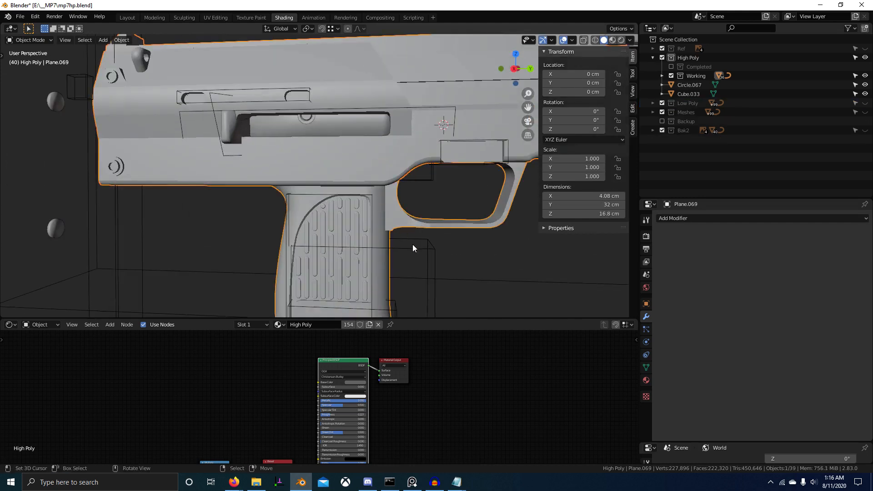
pyautogui.scroll(3, 400, 232)
pyautogui.scroll(-3, 434, 223)
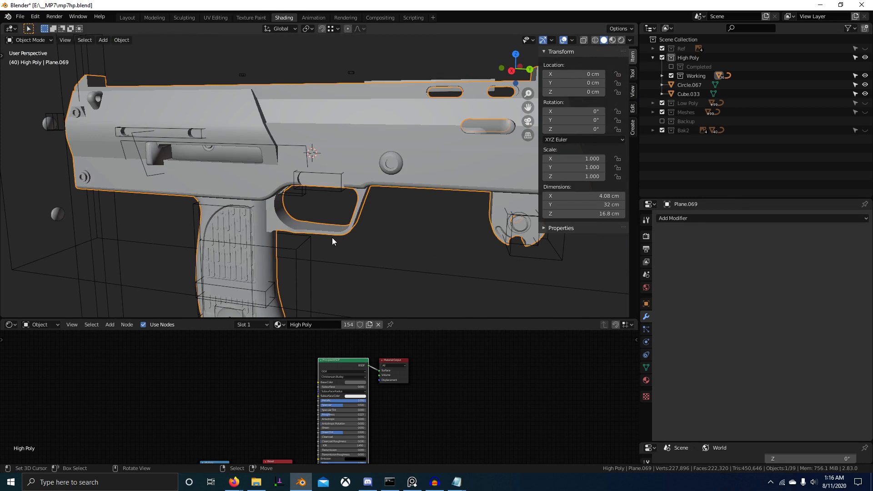
# Isolate the joined mesh and examine its receiver and grip bevels in rendered shading, with the mesh data properties open.
pyautogui.click(621, 40)
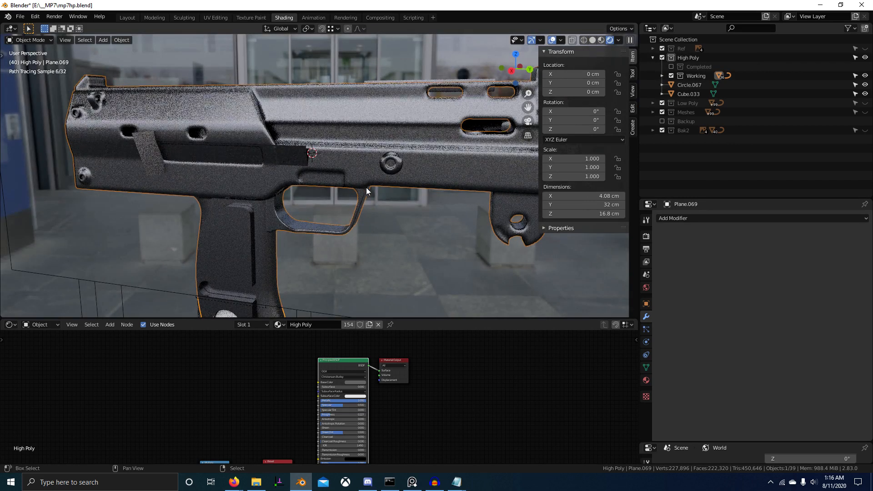
pyautogui.click(646, 366)
pyautogui.press('KP_Divide')
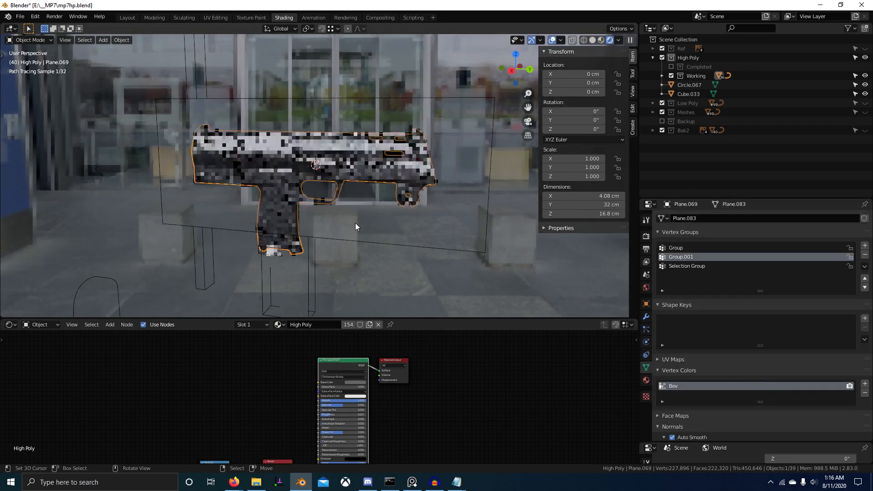
pyautogui.moveTo(335, 219)
pyautogui.keyDown('ctrl'); pyautogui.mouseDown(button='middle')
pyautogui.moveTo(353, 232)
pyautogui.moveTo(357, 189)
pyautogui.moveTo(348, 201)
pyautogui.mouseUp(button='middle'); pyautogui.keyUp('ctrl')
pyautogui.scroll(1, 347, 204)
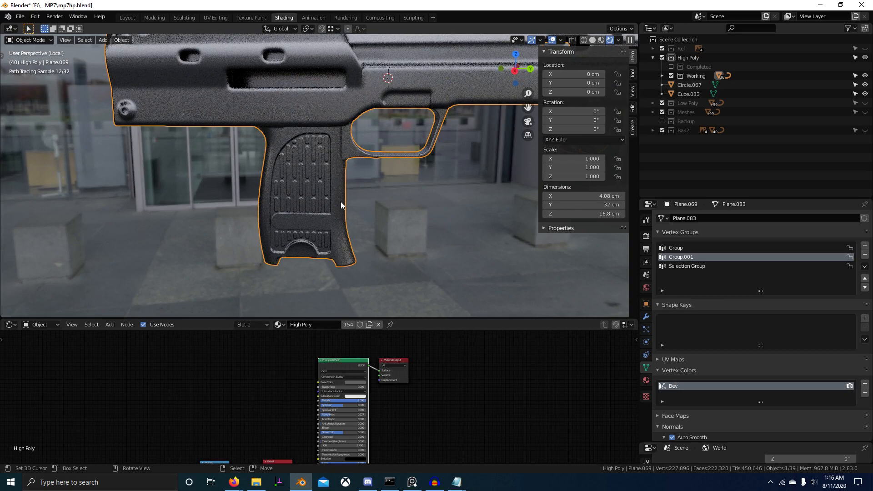
pyautogui.moveTo(340, 201)
pyautogui.mouseDown(button='middle')
pyautogui.moveTo(361, 150)
pyautogui.moveTo(312, 189)
pyautogui.moveTo(362, 189)
pyautogui.moveTo(301, 220)
pyautogui.mouseUp(button='middle')
# Select all linked geometry of the grip in Edit Mode, using a wireframe side view.
pyautogui.press('Tab')
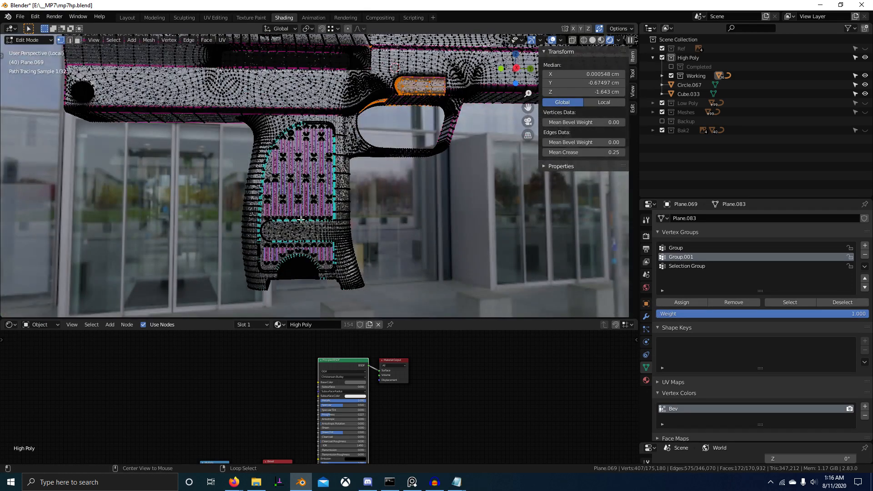
pyautogui.hotkey('alt', 'a')
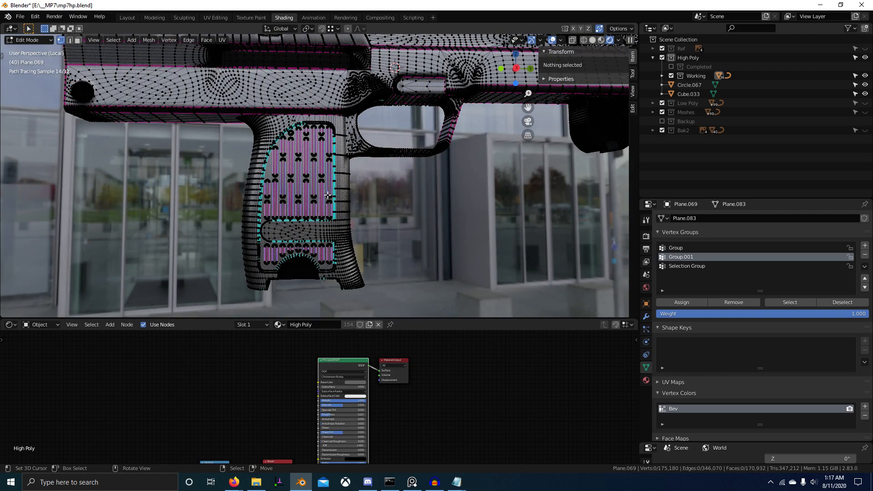
pyautogui.press('KP_3')
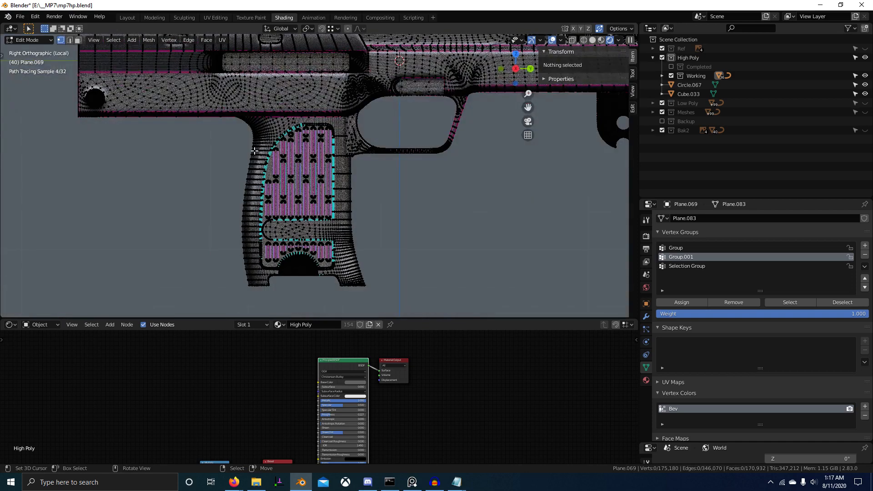
pyautogui.press('z')
pyautogui.click(129, 138)
pyautogui.press('b')
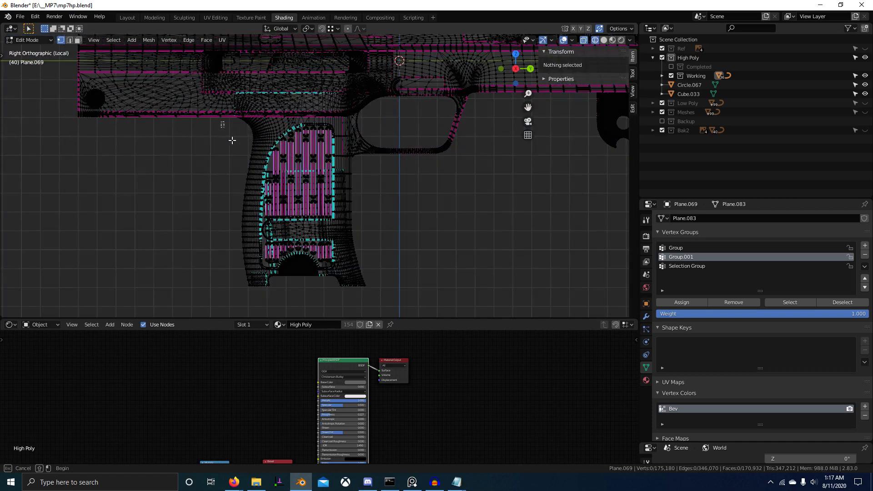
pyautogui.moveTo(221, 121); pyautogui.dragTo(334, 301)
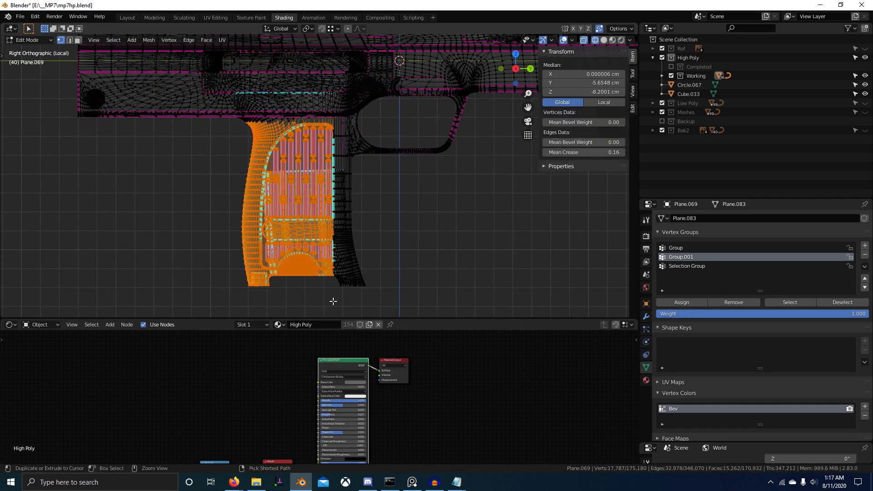
pyautogui.hotkey('ctrl', 'l')
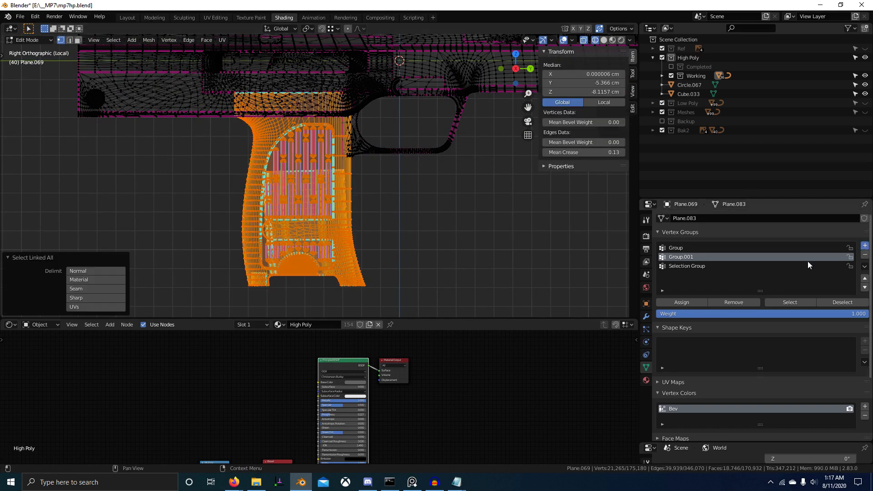
# Add a vertex group named Grip and assign the selected grip geometry to it.
pyautogui.click(864, 246)
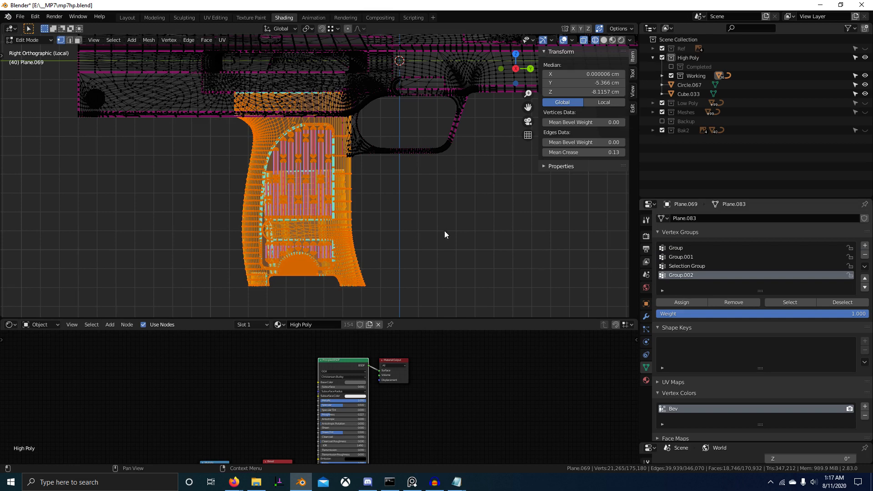
pyautogui.moveTo(444, 234); pyautogui.dragTo(432, 236, button='middle')
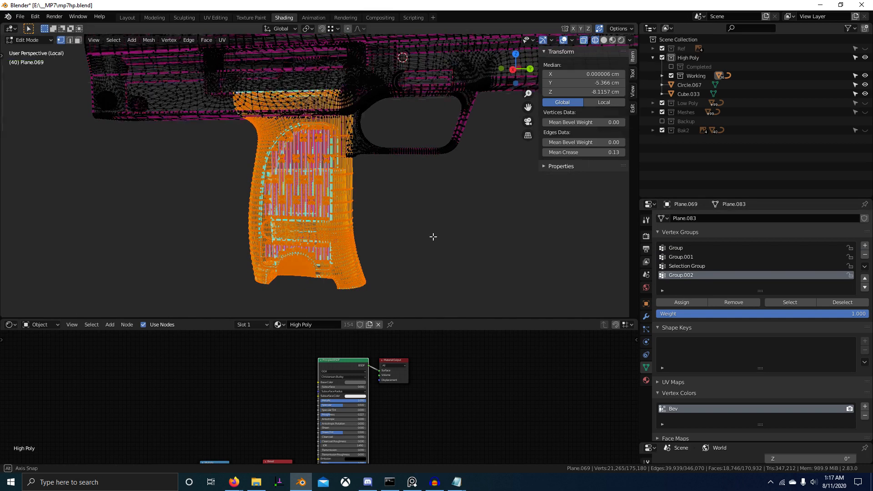
pyautogui.doubleClick(685, 275)
pyautogui.write('G')
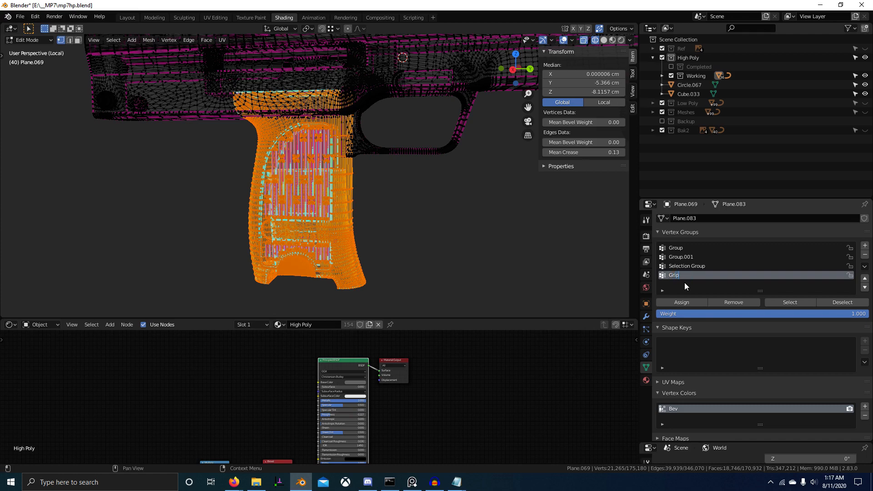
pyautogui.write('rip')
pyautogui.click(675, 302)
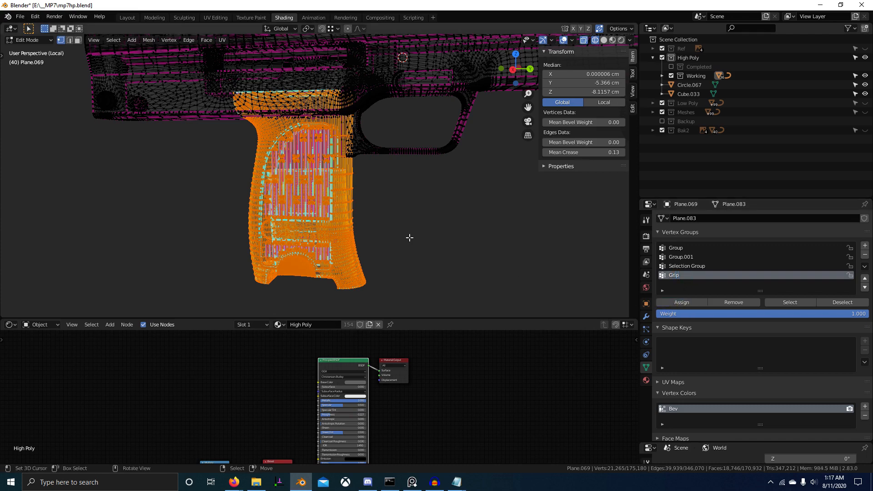
# Select only the trigger guard geometry and assign it to a new vertex group named Trigger.
pyautogui.keyDown('shift'); pyautogui.moveTo(409, 238); pyautogui.dragTo(312, 237, button='middle'); pyautogui.keyUp('shift')
pyautogui.hotkey('alt', 'a')
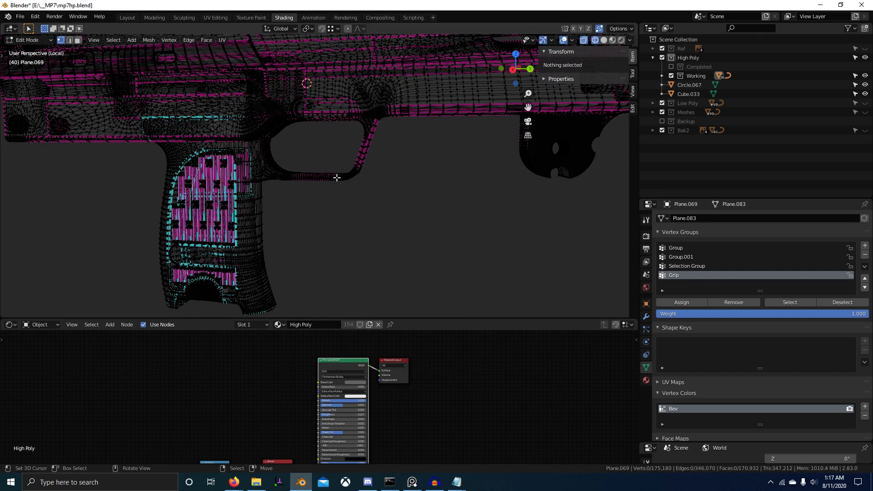
pyautogui.press('l')
pyautogui.click(864, 246)
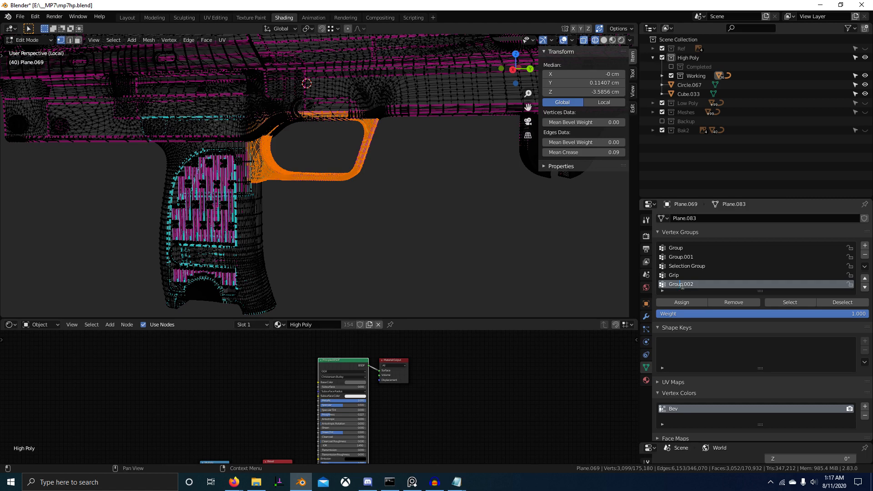
pyautogui.doubleClick(682, 284)
pyautogui.write('Trigger')
pyautogui.press('Return')
pyautogui.click(688, 299)
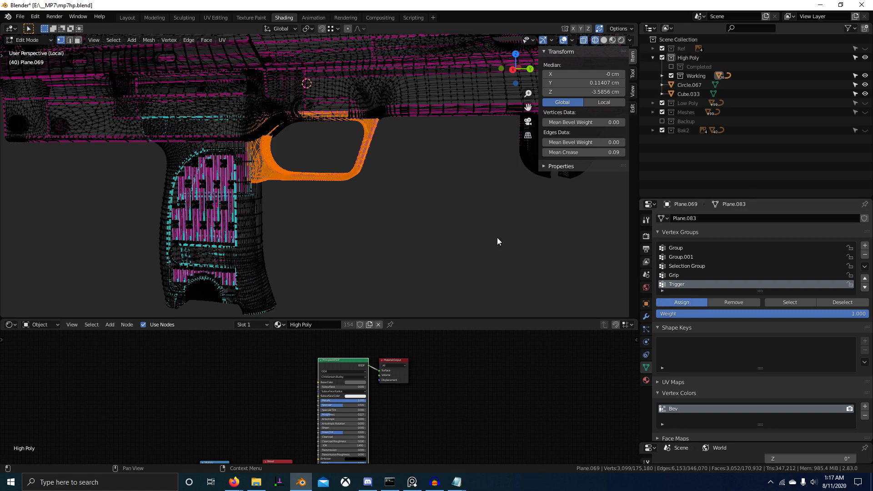
# Select the Trigger and Grip groups, invert the selection, add a vertex group named Reciever for it, and return to Object Mode.
pyautogui.scroll(-4, 366, 175)
pyautogui.hotkey('alt', 'a')
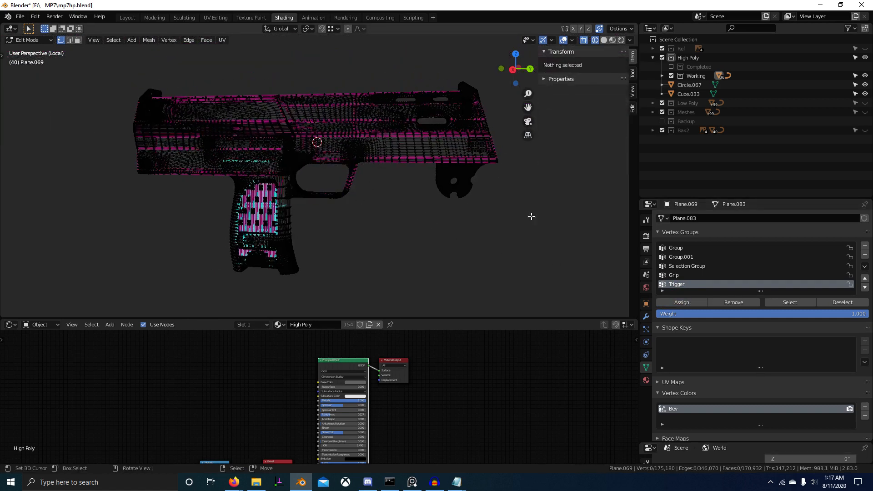
pyautogui.click(777, 301)
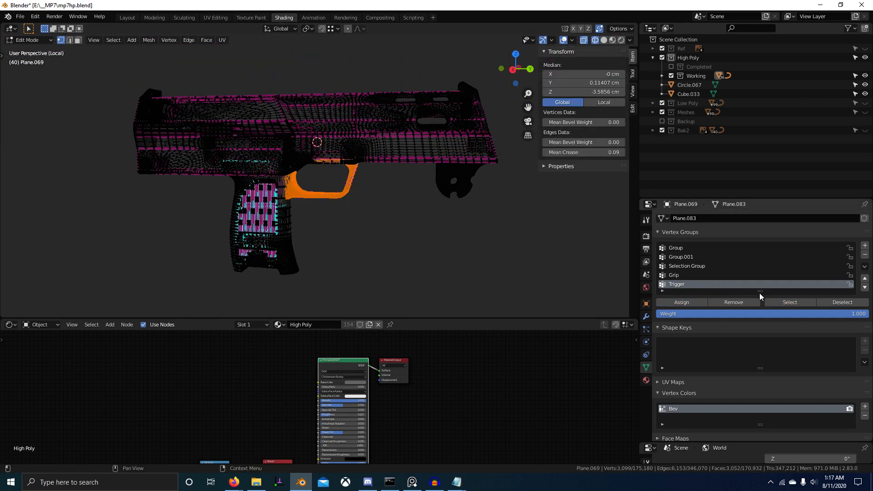
pyautogui.click(698, 275)
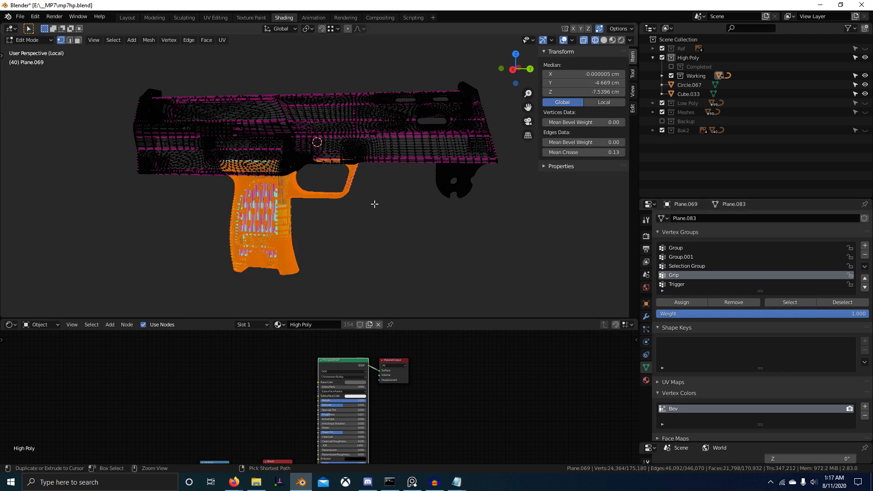
pyautogui.hotkey('ctrl', 'i')
pyautogui.click(865, 246)
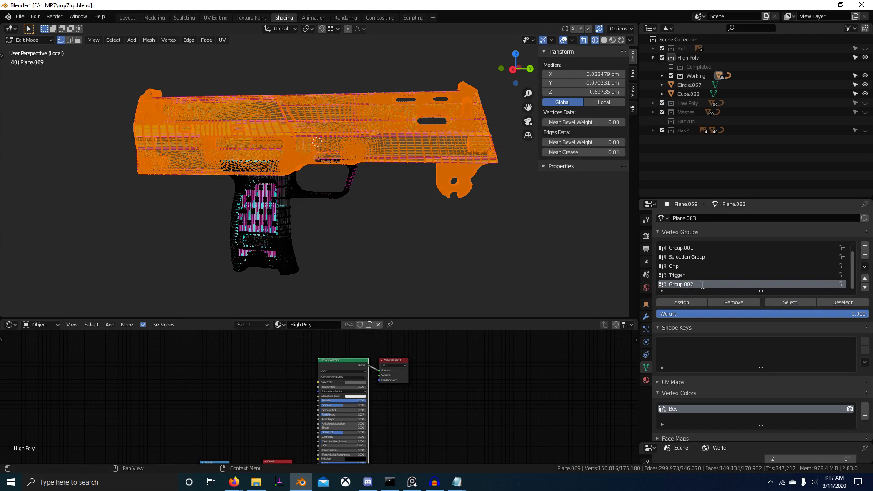
pyautogui.write('Reciever')
pyautogui.press('Return')
pyautogui.moveTo(503, 239); pyautogui.dragTo(513, 240, button='middle')
pyautogui.press('Tab')
# Remove the old vertex groups Group and Group.001 from the joined mesh.
pyautogui.keyDown('shift'); pyautogui.moveTo(444, 241); pyautogui.dragTo(522, 253, button='middle'); pyautogui.keyUp('shift')
pyautogui.scroll(1, 714, 255)
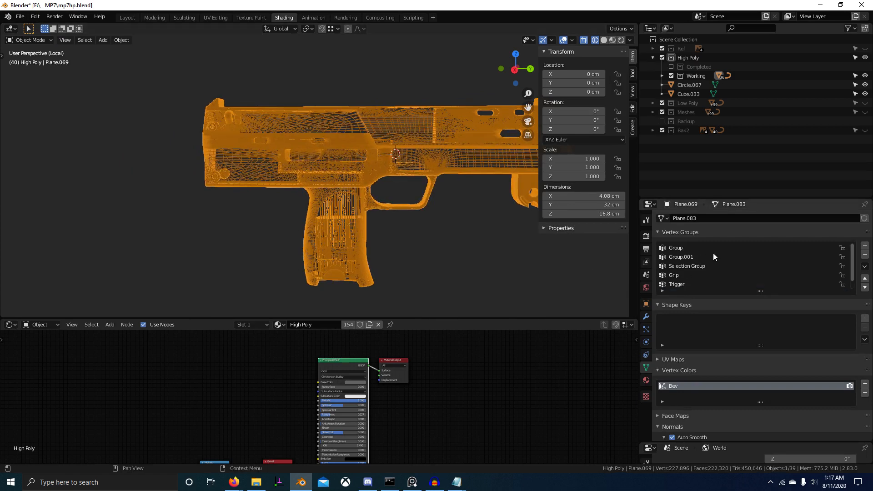
pyautogui.click(715, 248)
pyautogui.click(865, 255)
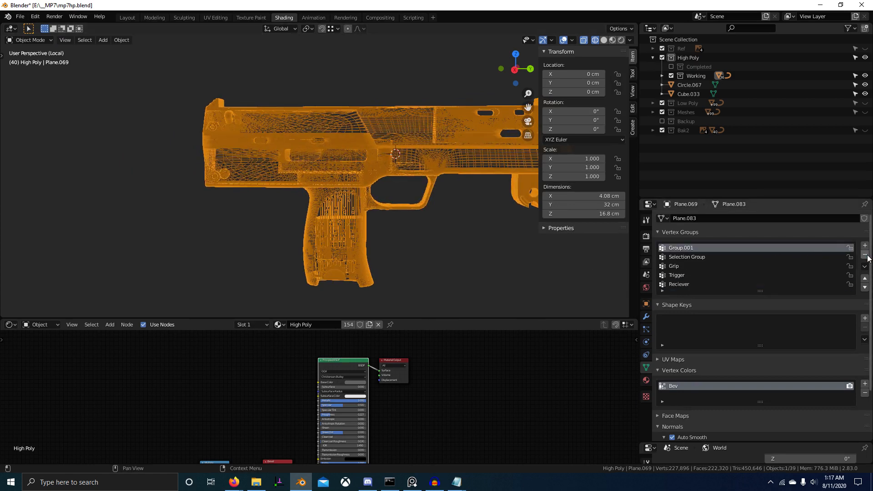
pyautogui.click(865, 257)
pyautogui.keyDown('shift'); pyautogui.moveTo(469, 213); pyautogui.dragTo(391, 204, button='middle'); pyautogui.keyUp('shift')
pyautogui.scroll(1, 353, 203)
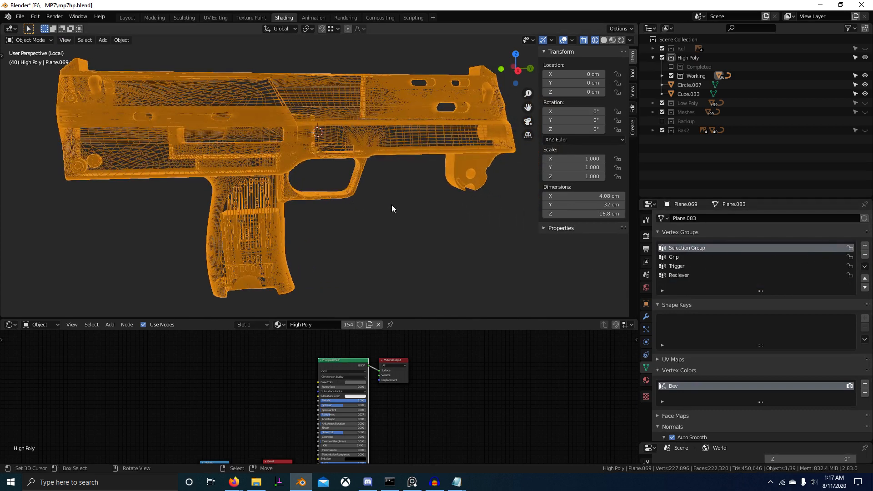
# Switch the joined mesh to Vertex Paint mode and display its vertex colours in solid shading.
pyautogui.moveTo(448, 199); pyautogui.dragTo(424, 239, button='middle')
pyautogui.hotkey('ctrl', 'Tab')
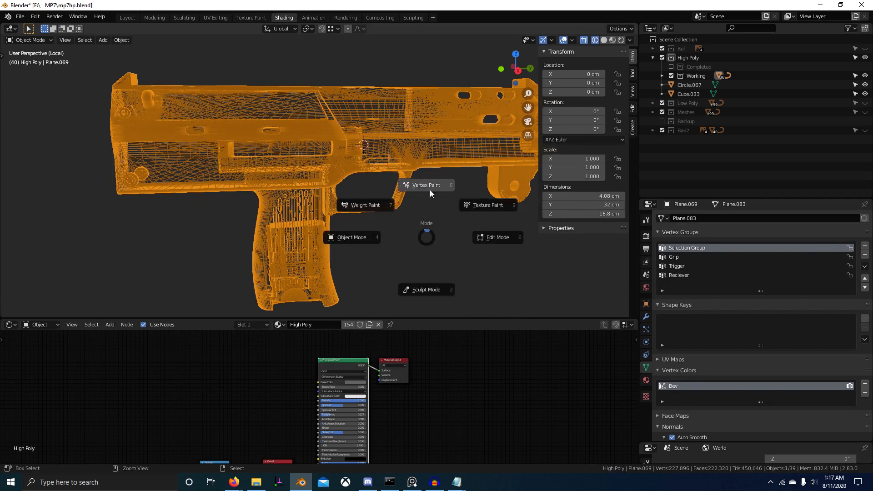
pyautogui.click(433, 152)
pyautogui.scroll(-1, 334, 339)
pyautogui.moveTo(309, 400)
pyautogui.mouseDown(button='middle')
pyautogui.moveTo(316, 378)
pyautogui.moveTo(377, 335)
pyautogui.mouseUp(button='middle')
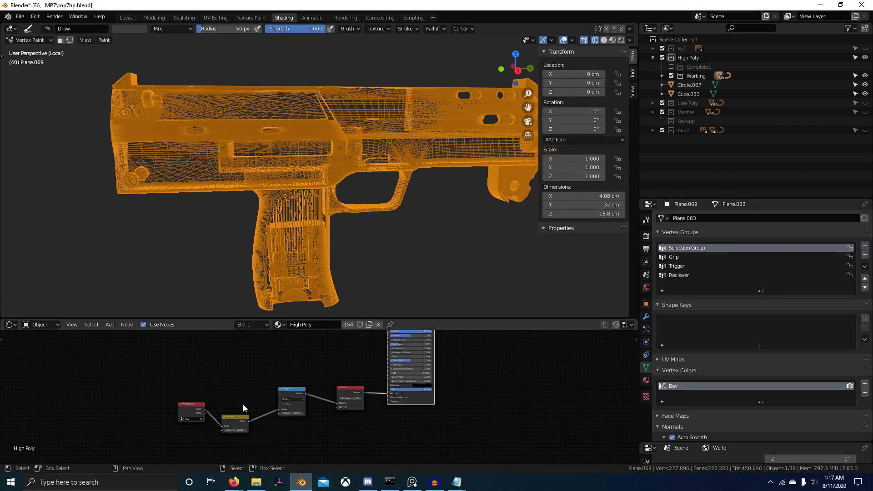
pyautogui.click(604, 40)
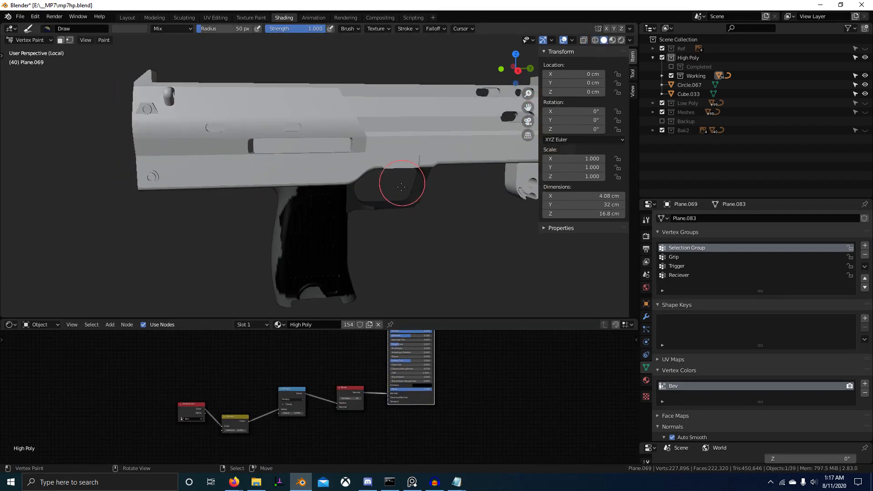
pyautogui.moveTo(401, 190)
pyautogui.mouseDown(button='middle')
pyautogui.moveTo(367, 196)
pyautogui.moveTo(351, 185)
pyautogui.moveTo(409, 199)
pyautogui.mouseUp(button='middle')
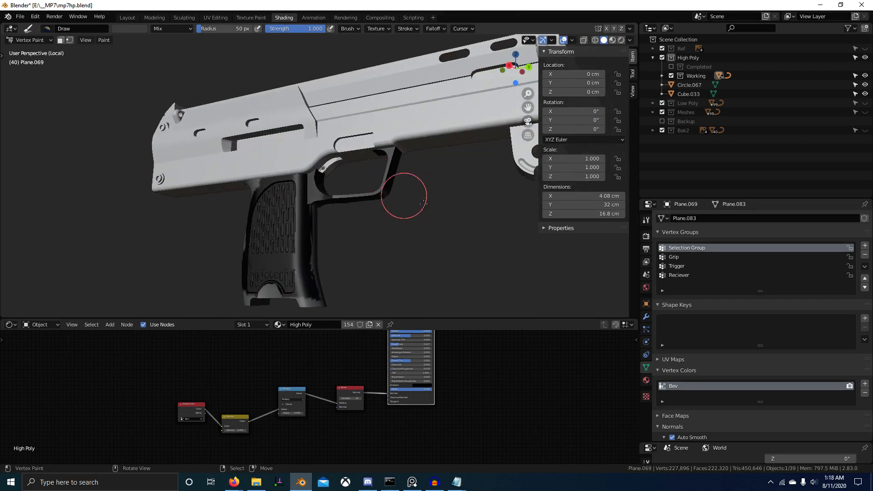
# Turn on vertex selection masking in Vertex Paint mode and deselect all vertices of the joined mesh.
pyautogui.click(69, 40)
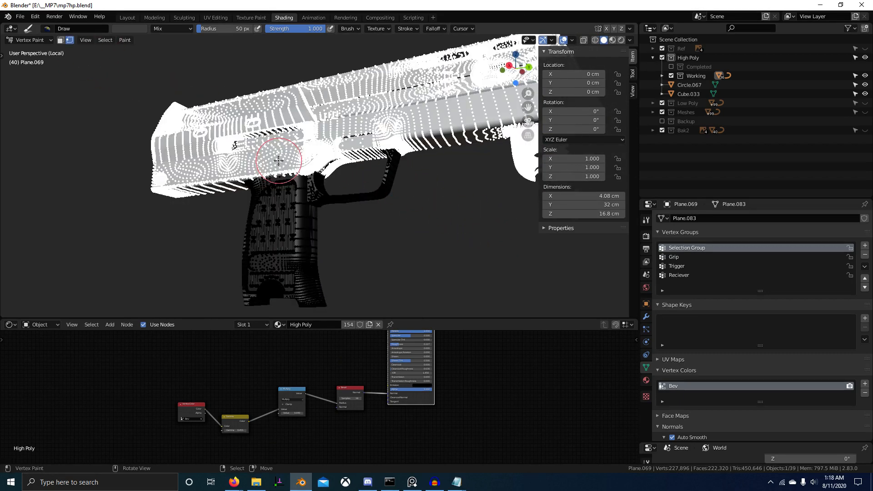
pyautogui.moveTo(282, 168); pyautogui.dragTo(301, 175, button='middle')
pyautogui.hotkey('alt', 'a')
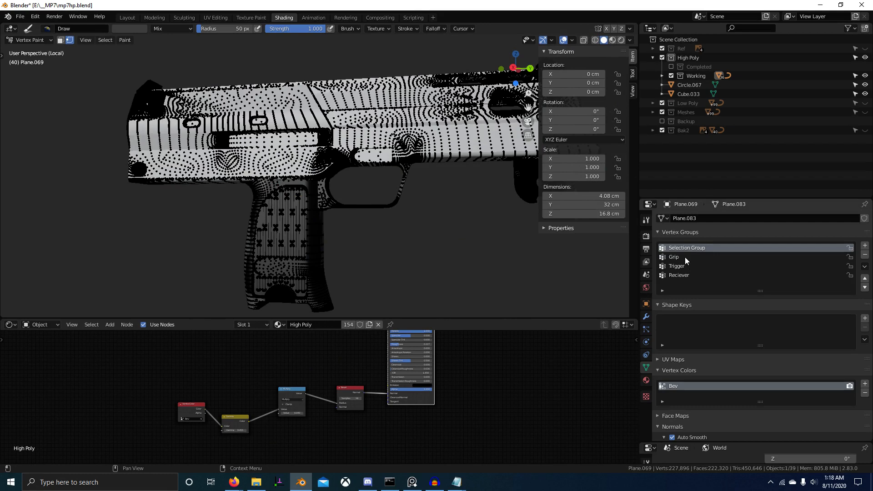
# Enter Edit Mode and select the vertices of the Reciever group to check what is assigned to it.
pyautogui.click(685, 257)
pyautogui.moveTo(404, 205); pyautogui.dragTo(396, 210, button='middle')
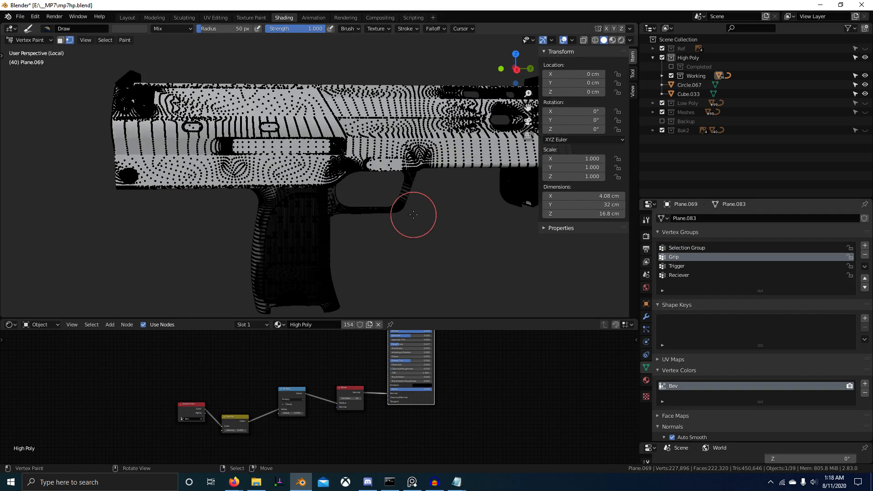
pyautogui.press('Tab')
pyautogui.click(689, 274)
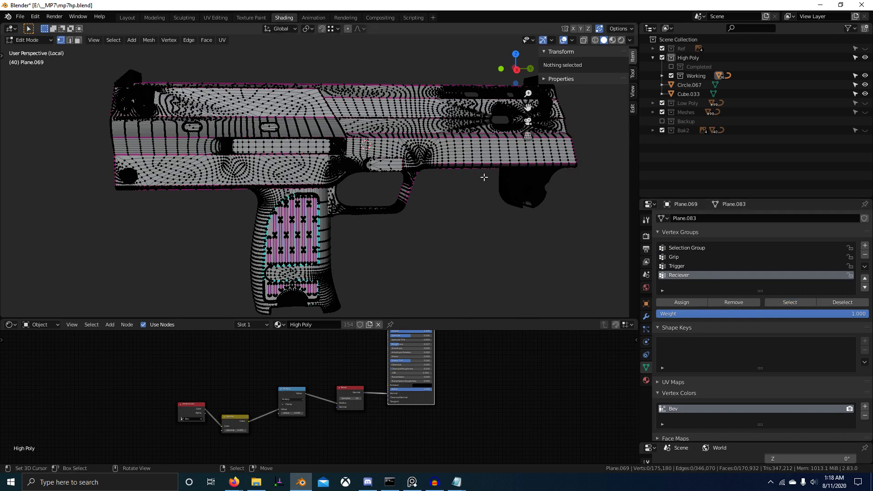
pyautogui.moveTo(529, 193); pyautogui.dragTo(500, 201, button='middle')
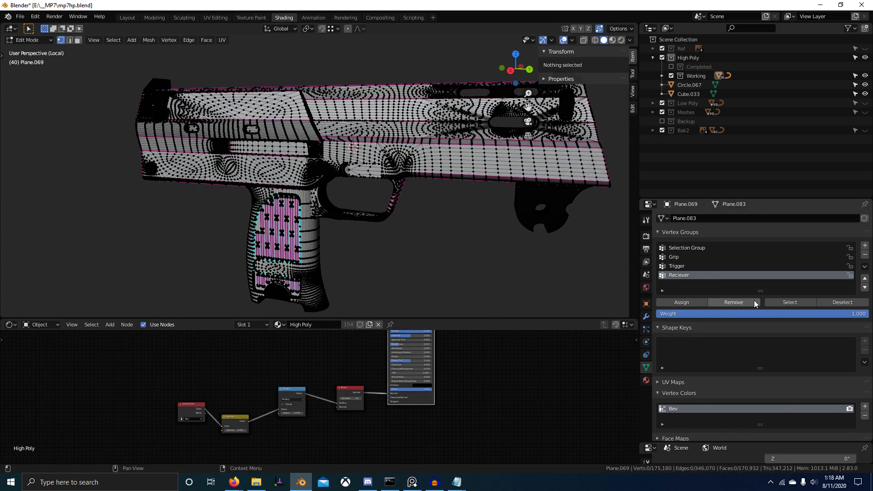
pyautogui.click(783, 302)
# Select the Trigger and Grip groups, invert the selection, and assign it to the Reciever vertex group.
pyautogui.click(693, 265)
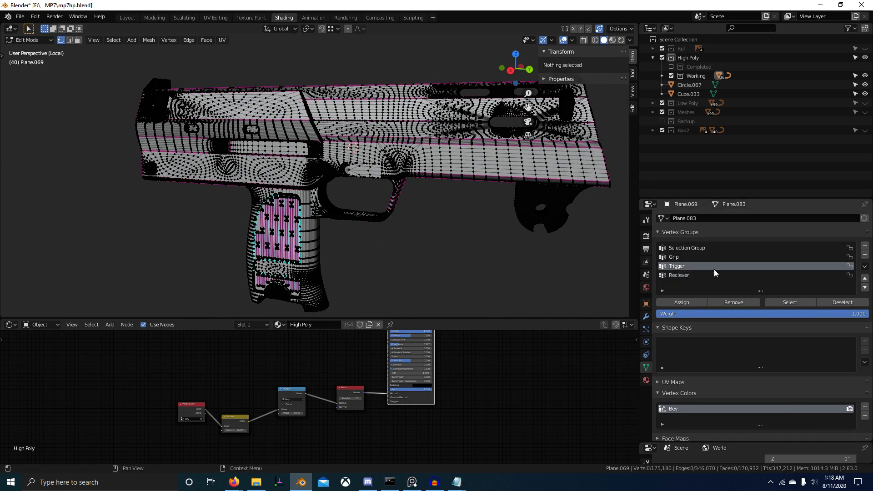
pyautogui.click(787, 302)
pyautogui.click(678, 257)
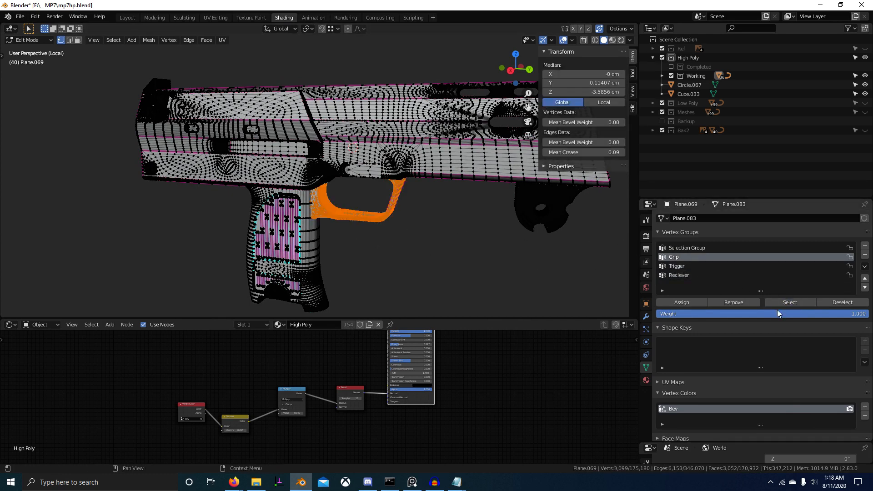
pyautogui.click(783, 302)
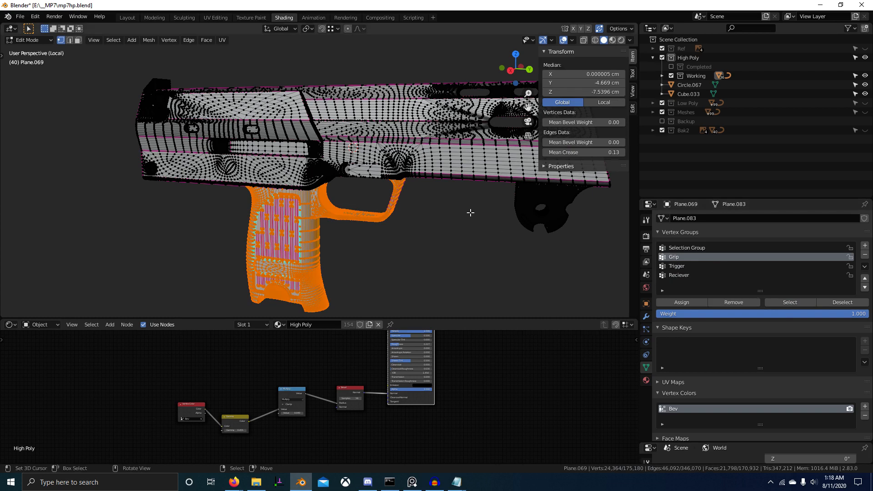
pyautogui.hotkey('ctrl', 'i')
pyautogui.click(691, 275)
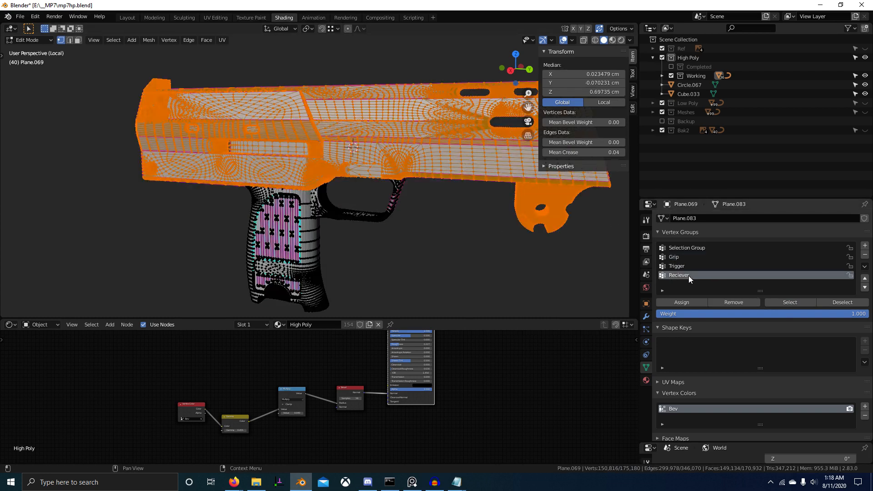
pyautogui.click(677, 303)
pyautogui.moveTo(467, 232); pyautogui.dragTo(476, 232, button='middle')
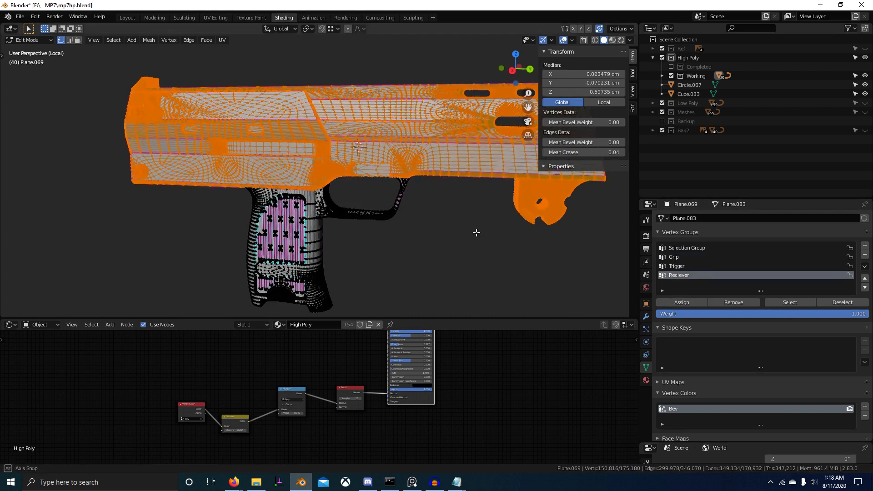
# Return to Vertex Paint mode and clear the vertex mask selection.
pyautogui.hotkey('ctrl', 'Tab')
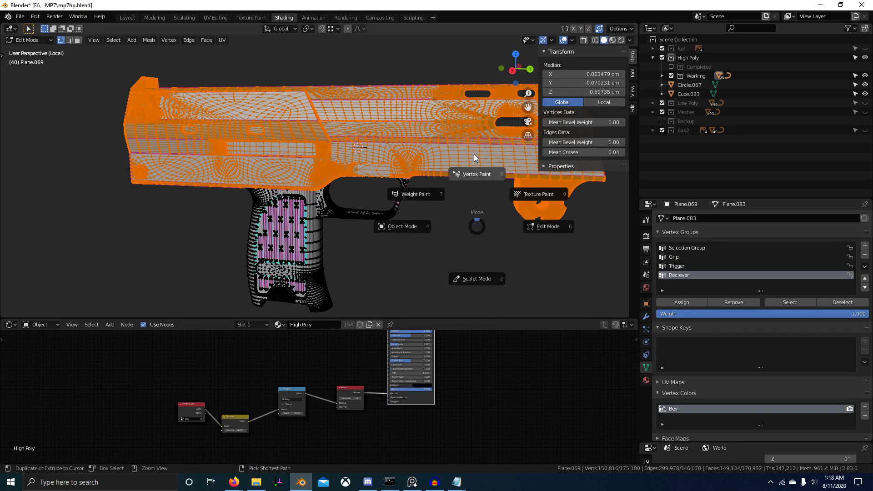
pyautogui.click(446, 141)
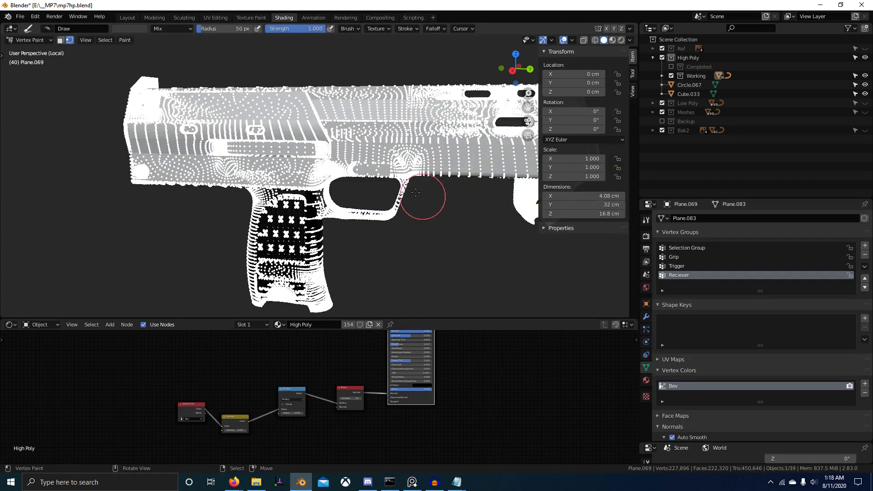
pyautogui.hotkey('alt', 'a')
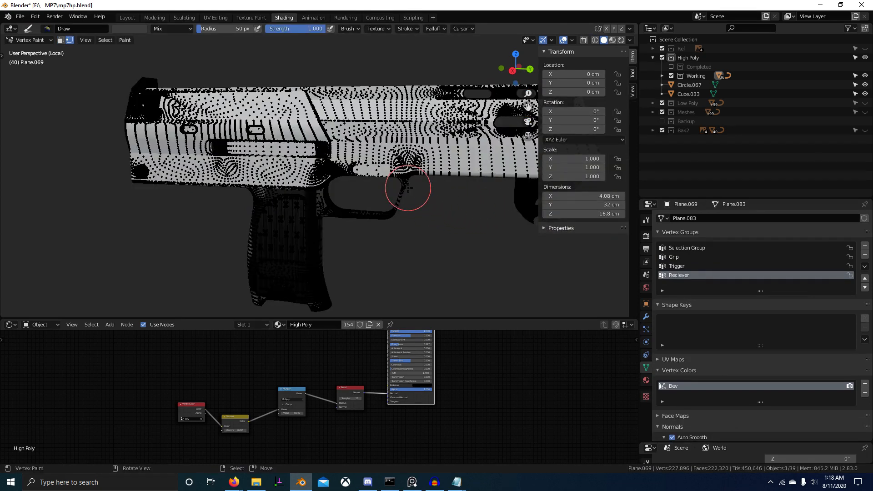
# Lock the Grip, Trigger and Reciever vertex groups, leaving Selection Group unlocked.
pyautogui.click(683, 267)
pyautogui.click(683, 275)
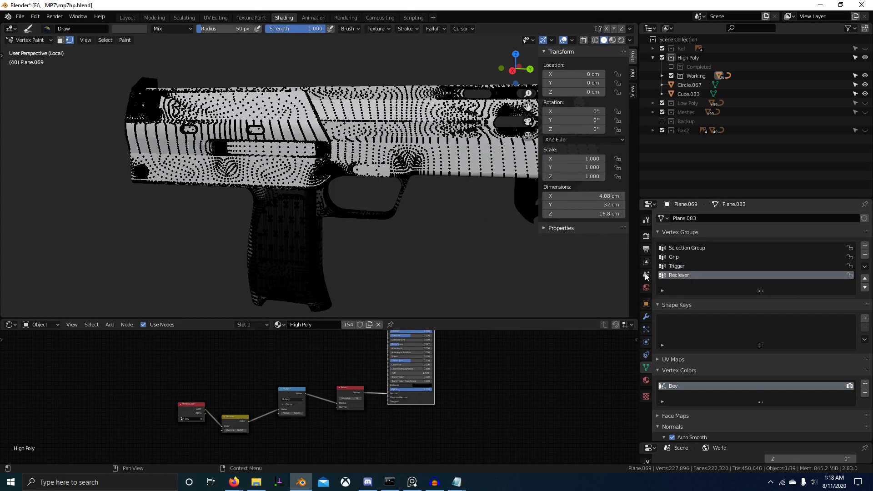
pyautogui.click(849, 257)
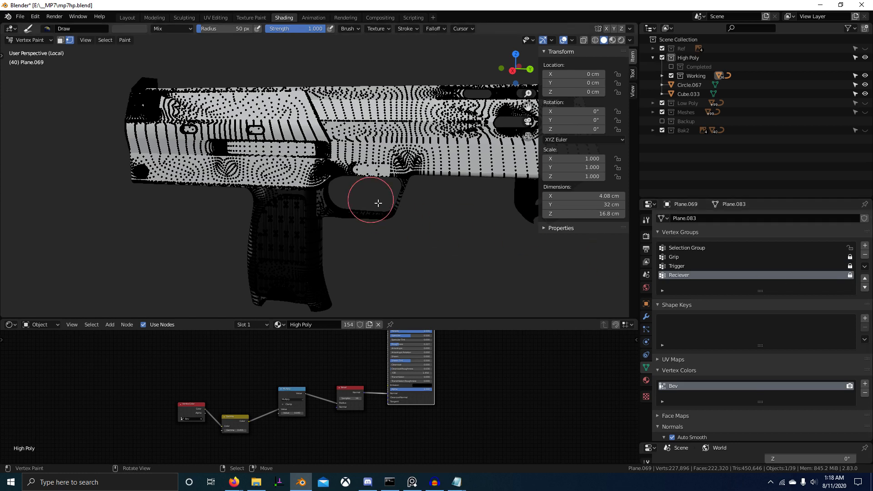
# Select the Reciever group's vertices in Edit Mode and return to Vertex Paint mode with rendered shading.
pyautogui.press('Tab')
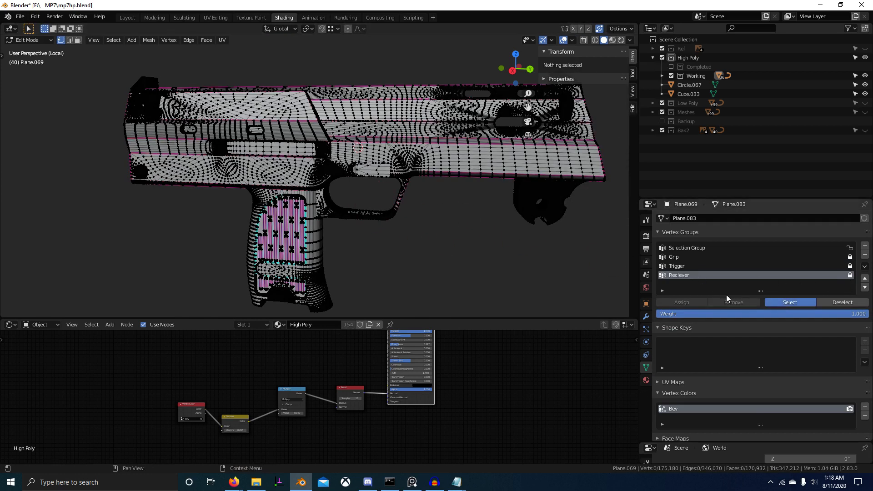
pyautogui.click(790, 303)
pyautogui.hotkey('ctrl', 'Tab')
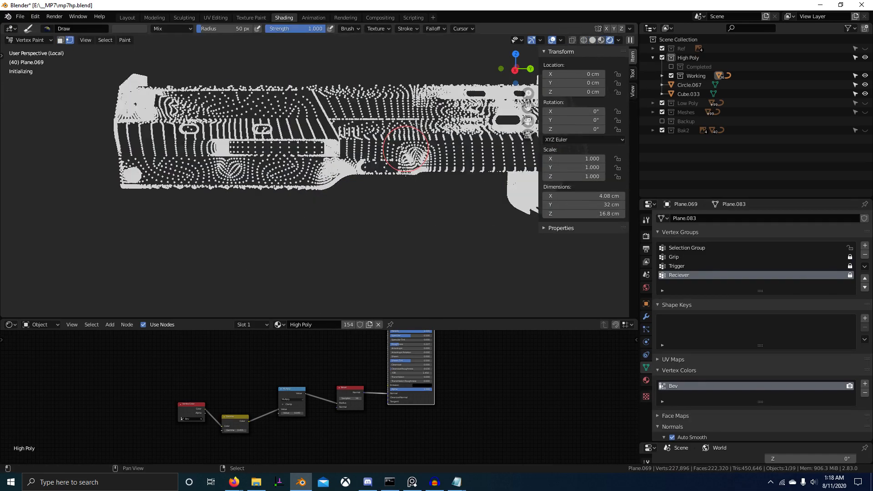
pyautogui.moveTo(399, 173)
pyautogui.mouseDown(button='middle')
pyautogui.moveTo(357, 179)
pyautogui.moveTo(355, 232)
pyautogui.mouseUp(button='middle')
pyautogui.scroll(4, 355, 233)
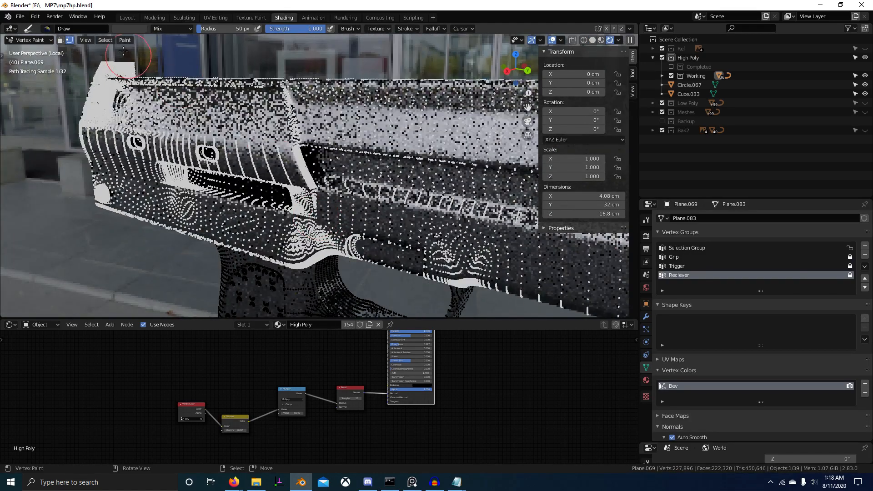
# Set the brush colour's RGB channels to 0.5 and change them back to 0.3.
pyautogui.click(130, 28)
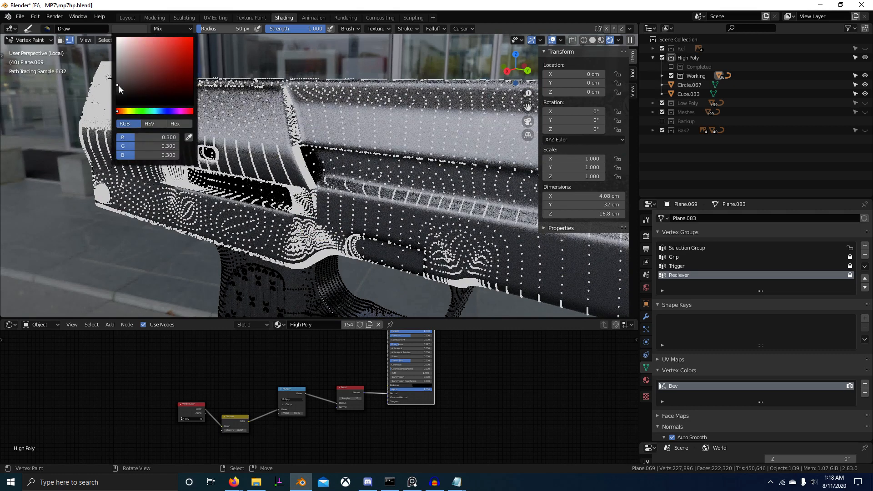
pyautogui.write('.5')
pyautogui.press('Return')
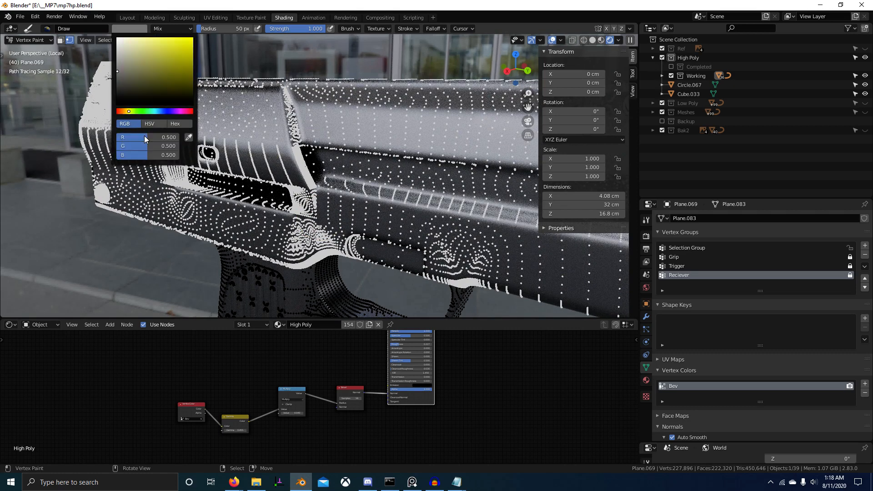
pyautogui.click(132, 29)
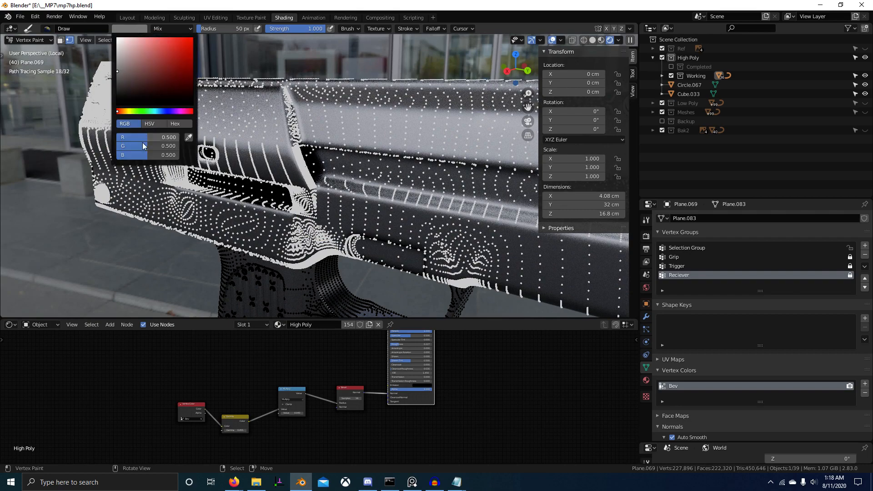
pyautogui.write('.2')
pyautogui.press('Return')
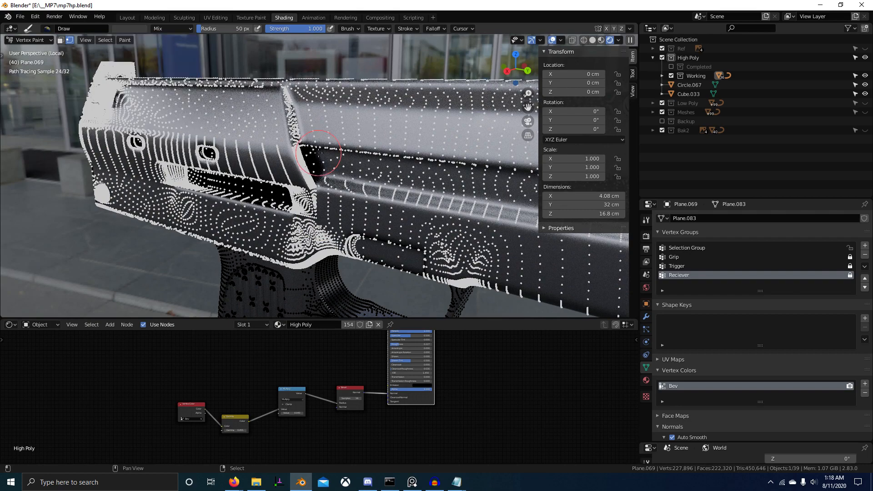
# Switch to Object Mode and examine the receiver's edge bevels in the rendered view.
pyautogui.moveTo(343, 170); pyautogui.dragTo(338, 214, button='middle')
pyautogui.hotkey('ctrl', 'Tab')
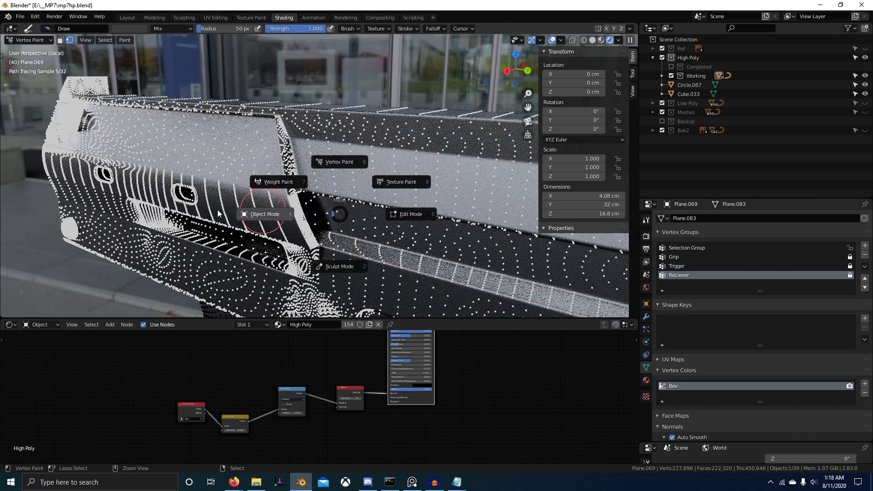
pyautogui.click(218, 212)
pyautogui.moveTo(280, 217); pyautogui.dragTo(249, 224, button='middle')
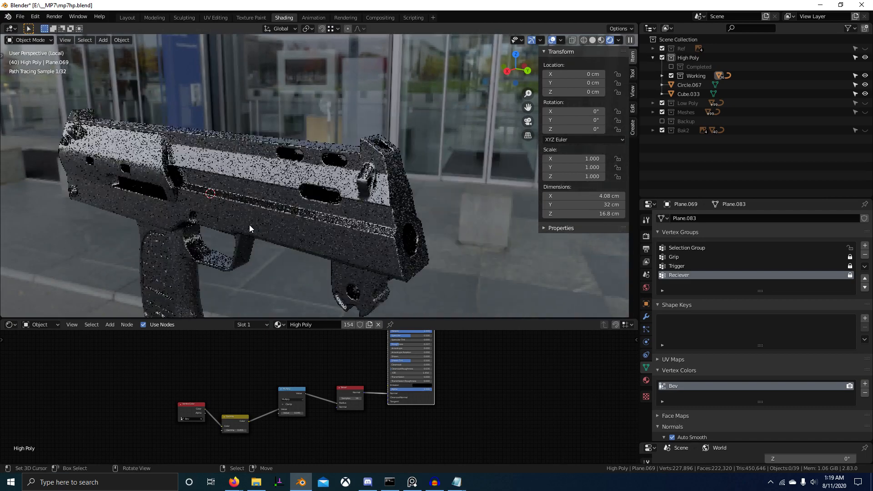
pyautogui.moveTo(347, 240)
pyautogui.mouseDown(button='middle')
pyautogui.moveTo(376, 216)
pyautogui.moveTo(391, 229)
pyautogui.moveTo(238, 230)
pyautogui.moveTo(368, 228)
pyautogui.moveTo(302, 223)
pyautogui.mouseUp(button='middle')
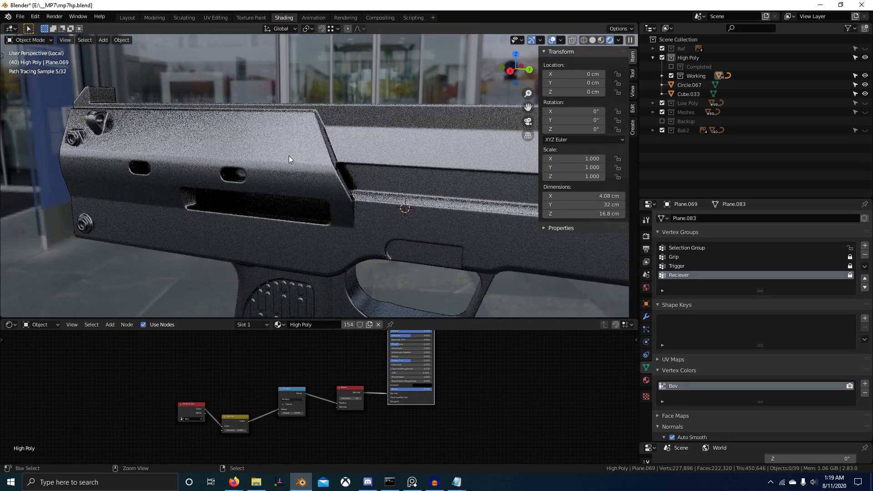
# Return to Vertex Paint mode and set the brush colour's RGB channels to 0.5 for the selected receiver vertices.
pyautogui.hotkey('ctrl', 'Tab')
pyautogui.click(136, 28)
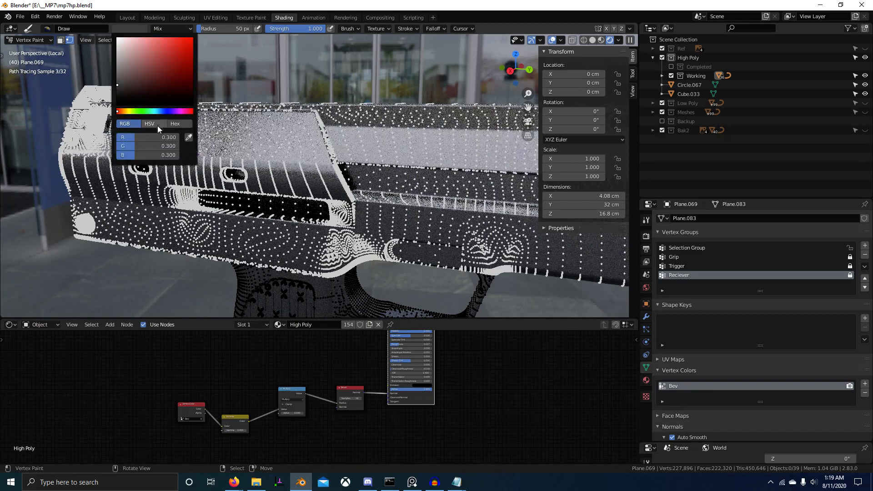
pyautogui.write('.5')
pyautogui.press('Return')
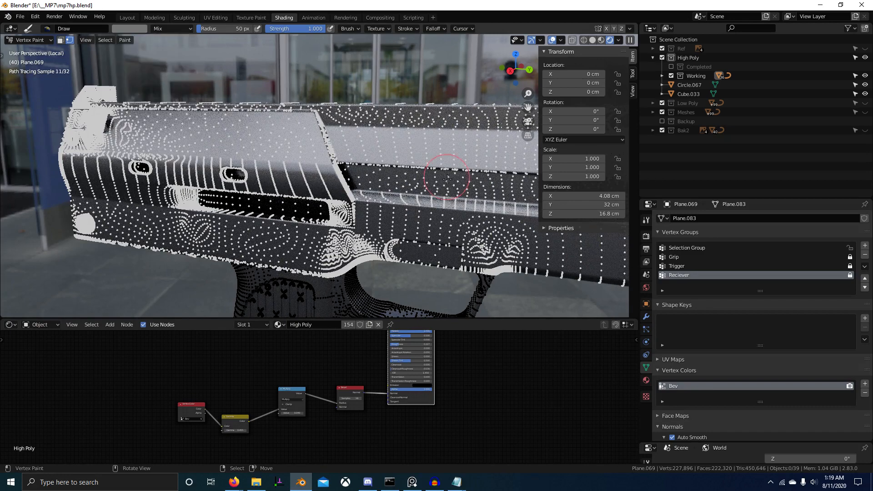
pyautogui.moveTo(442, 210); pyautogui.dragTo(317, 198, button='middle')
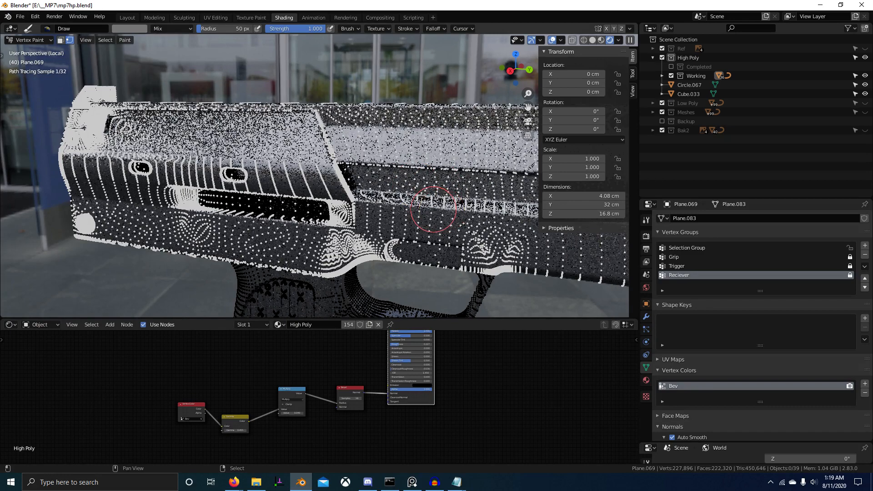
# Switch to Object Mode and examine the rendered bevels around the receiver, trigger guard and rear bolts up close.
pyautogui.hotkey('ctrl', 'Tab')
pyautogui.click(243, 198)
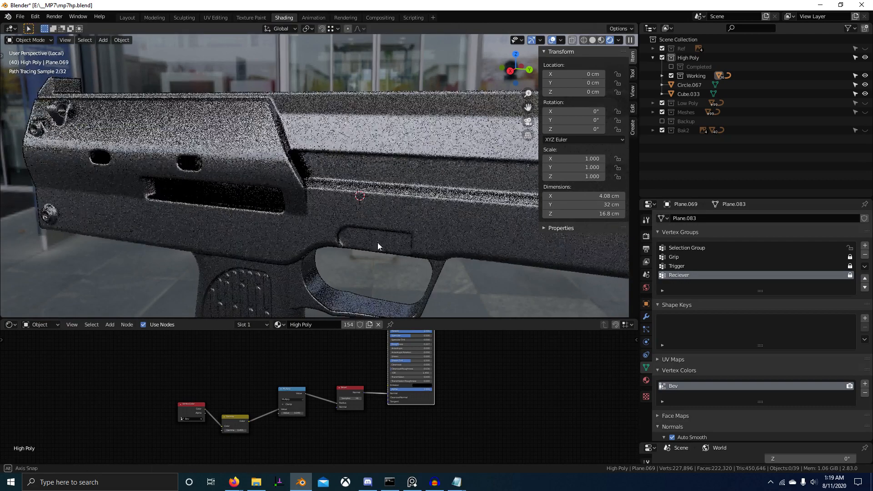
pyautogui.moveTo(377, 242); pyautogui.dragTo(352, 191, button='middle')
pyautogui.moveTo(302, 176); pyautogui.dragTo(325, 200, button='middle')
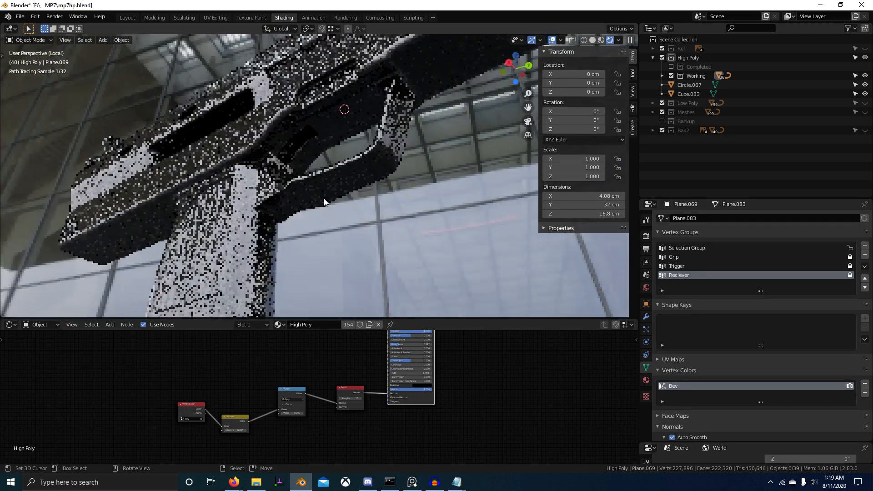
pyautogui.scroll(3, 323, 197)
pyautogui.scroll(3, 321, 185)
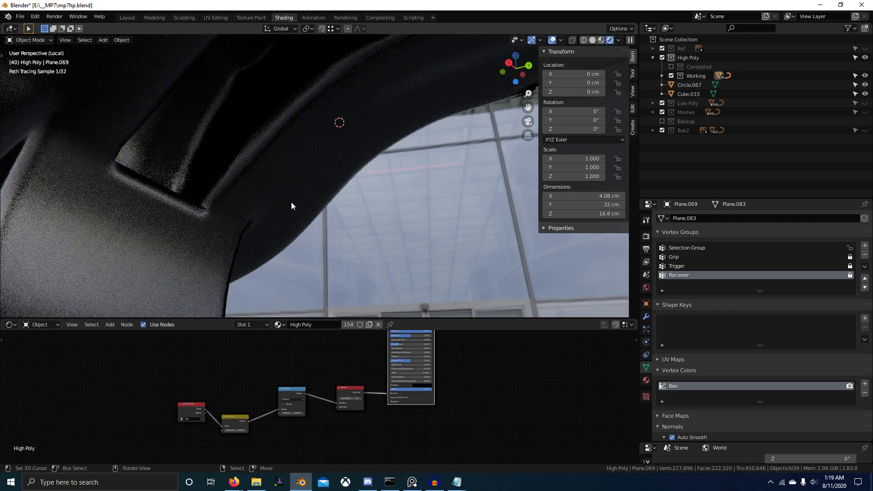
pyautogui.scroll(-8, 292, 202)
pyautogui.moveTo(350, 204)
pyautogui.mouseDown(button='middle')
pyautogui.moveTo(344, 269)
pyautogui.moveTo(356, 244)
pyautogui.moveTo(279, 240)
pyautogui.moveTo(398, 202)
pyautogui.moveTo(328, 191)
pyautogui.moveTo(353, 203)
pyautogui.moveTo(342, 178)
pyautogui.moveTo(351, 177)
pyautogui.mouseUp(button='middle')
pyautogui.scroll(2, 339, 272)
pyautogui.scroll(8, 398, 198)
pyautogui.scroll(6, 351, 223)
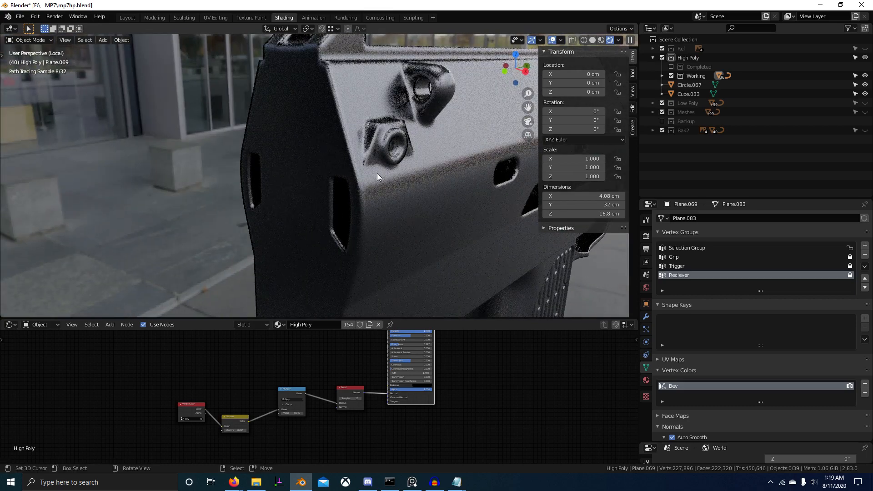
# Select the high-poly MP7 mesh in Object Mode and switch the viewport to solid shading.
pyautogui.click(370, 156)
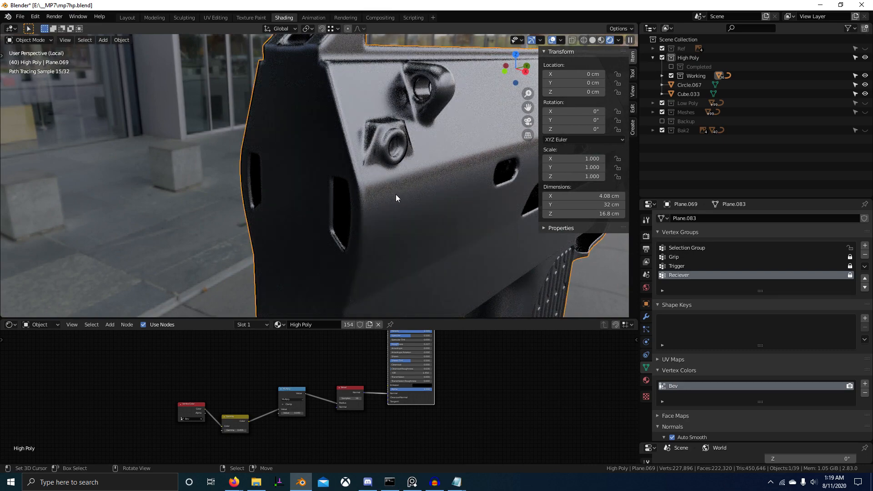
pyautogui.moveTo(396, 196); pyautogui.dragTo(364, 198, button='middle')
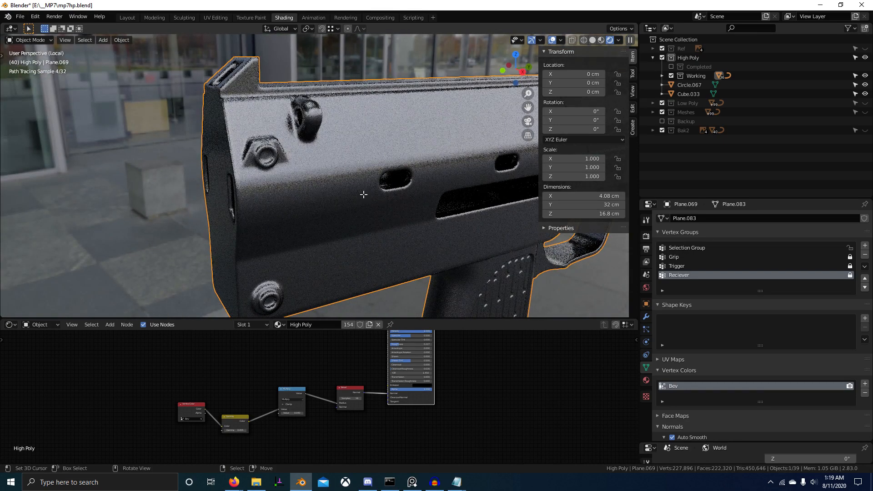
pyautogui.press('Tab')
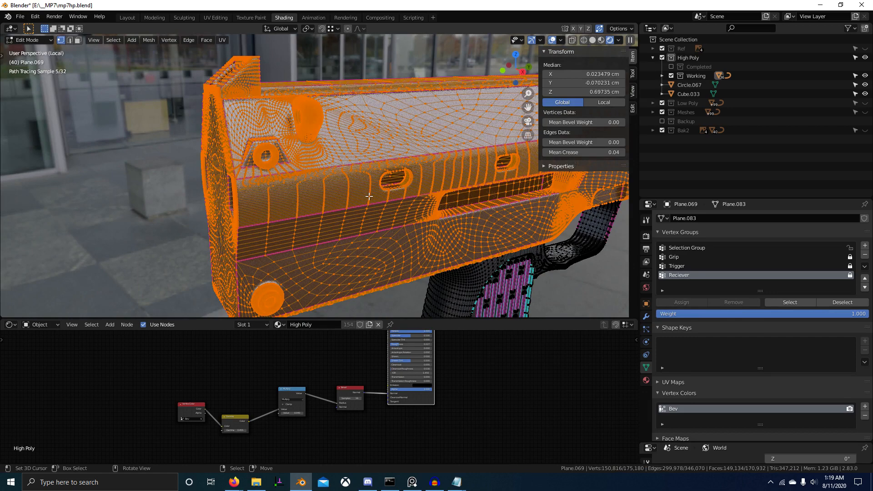
pyautogui.press('Tab')
pyautogui.hotkey('ctrl', 'Tab')
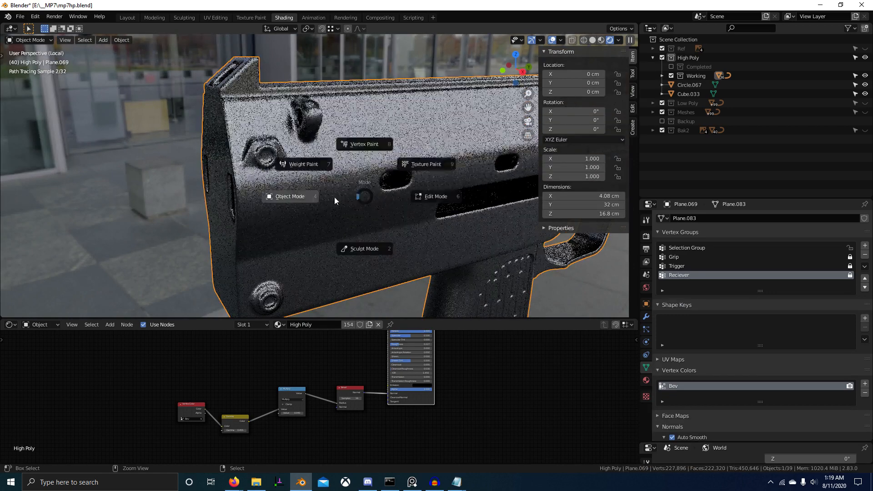
pyautogui.click(275, 192)
pyautogui.moveTo(380, 208); pyautogui.dragTo(349, 207, button='middle')
pyautogui.click(592, 40)
# Try to clear the crease from every edge of the whole mesh with an Edge Crease factor of -1.
pyautogui.moveTo(444, 185); pyautogui.dragTo(304, 190, button='middle')
pyautogui.scroll(4, 246, 179)
pyautogui.press('Tab')
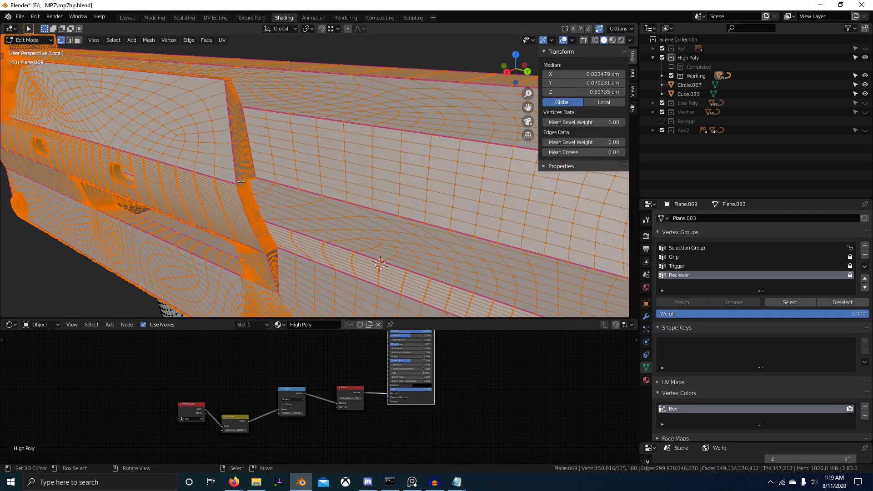
pyautogui.hotkey('alt', 'a')
pyautogui.write('a')
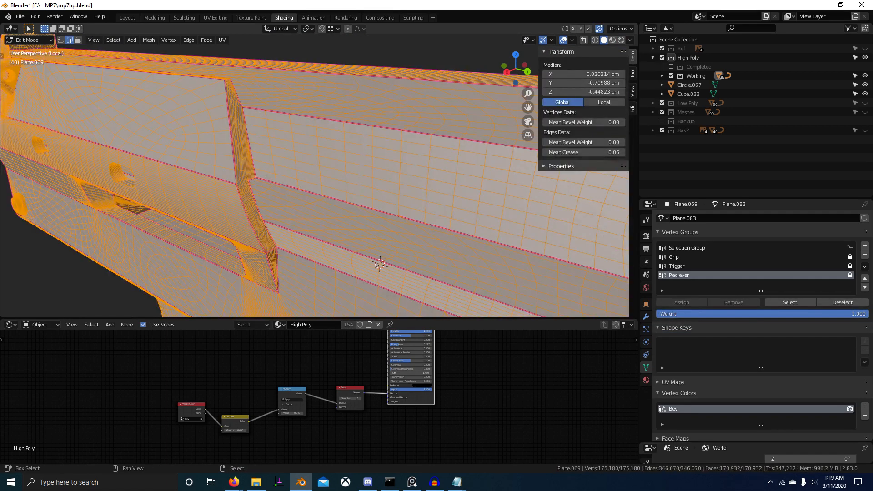
pyautogui.write('s-1')
pyautogui.press('Return')
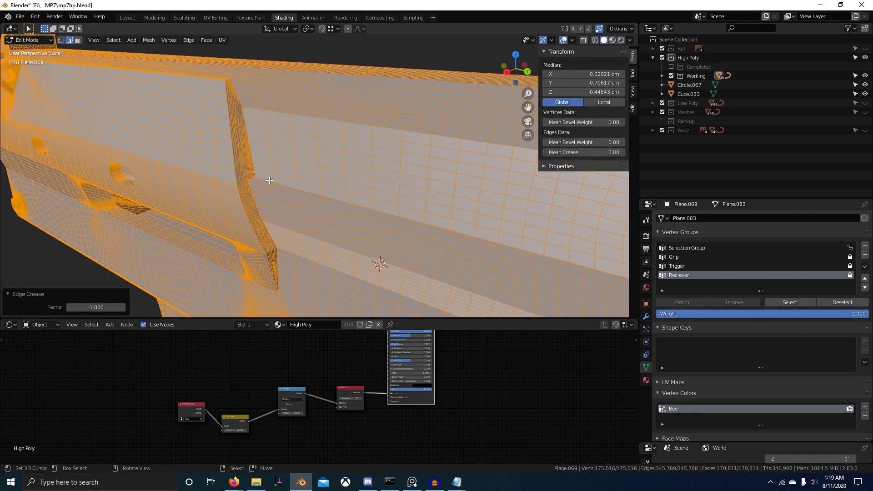
# Deselect everything and examine the receiver's slots, edges and raised rear section, switching between Object and Edit Mode.
pyautogui.hotkey('alt', 'a')
pyautogui.moveTo(269, 181); pyautogui.dragTo(412, 213, button='middle')
pyautogui.press('Tab')
pyautogui.scroll(-2, 335, 183)
pyautogui.scroll(-2, 334, 182)
pyautogui.scroll(5, 389, 215)
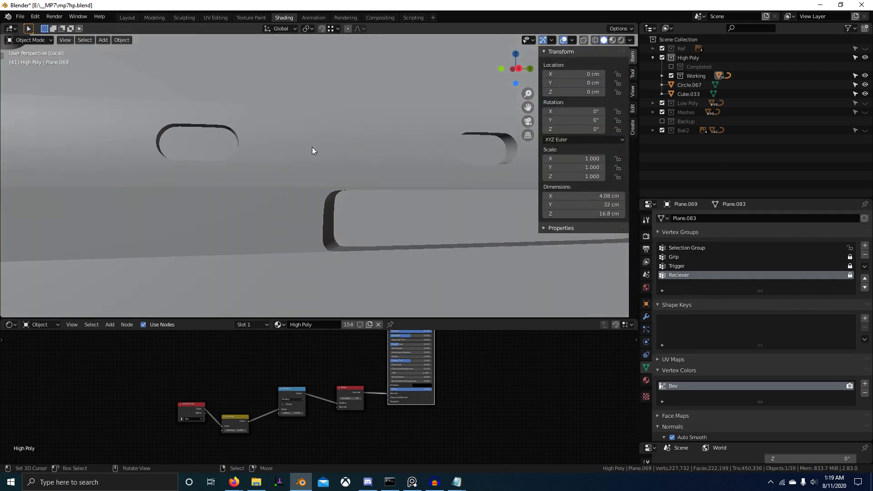
pyautogui.press('Tab')
pyautogui.scroll(-5, 432, 133)
pyautogui.moveTo(387, 146); pyautogui.dragTo(386, 205, button='middle')
pyautogui.scroll(2, 404, 165)
pyautogui.keyDown('ctrl'); pyautogui.moveTo(387, 205); pyautogui.dragTo(291, 220, button='middle'); pyautogui.keyUp('ctrl')
pyautogui.press('Tab')
pyautogui.scroll(-2, 293, 225)
pyautogui.scroll(5, 206, 192)
pyautogui.keyDown('shift'); pyautogui.moveTo(206, 191); pyautogui.dragTo(248, 214, button='middle'); pyautogui.keyUp('shift')
pyautogui.scroll(-3, 249, 214)
# Try smooth shading on the whole mesh and check how the receiver's edges and slots shade.
pyautogui.rightClick(251, 209)
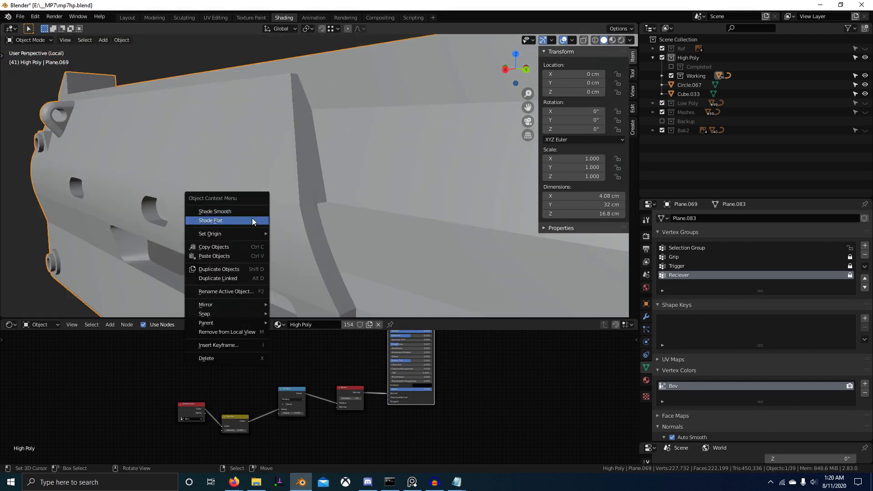
pyautogui.click(252, 212)
pyautogui.rightClick(302, 209)
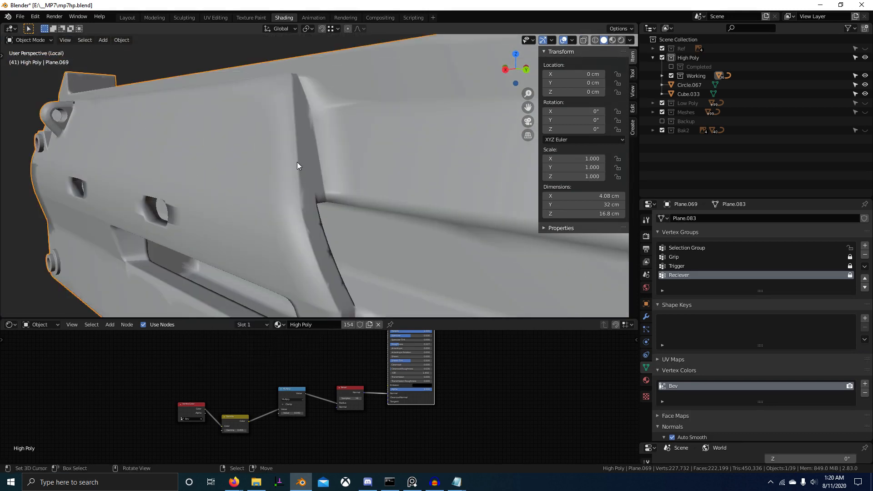
pyautogui.press('Tab')
pyautogui.scroll(2, 268, 193)
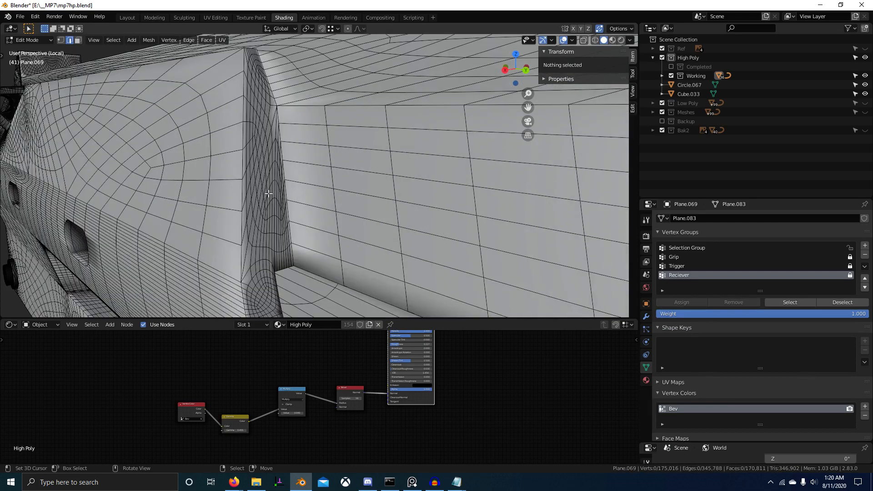
pyautogui.moveTo(244, 177); pyautogui.dragTo(295, 187, button='middle')
pyautogui.moveTo(417, 200); pyautogui.dragTo(383, 212, button='middle')
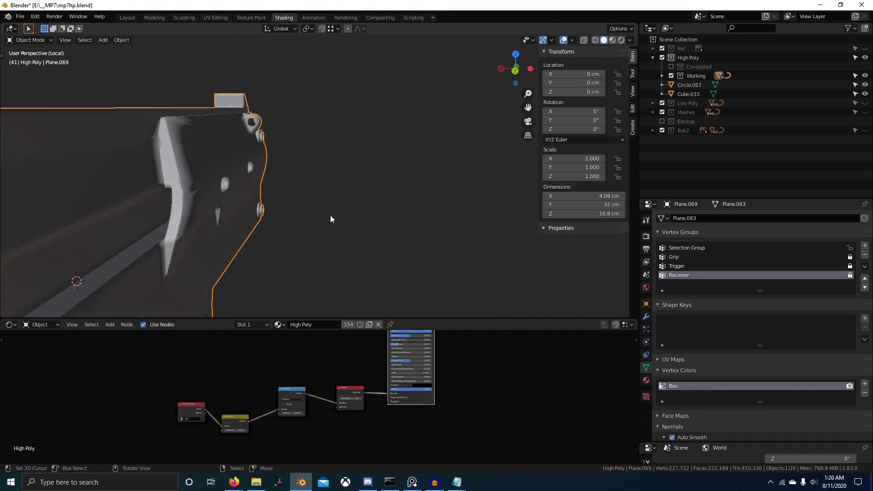
pyautogui.scroll(-5, 330, 214)
pyautogui.moveTo(330, 215); pyautogui.dragTo(421, 204, button='middle')
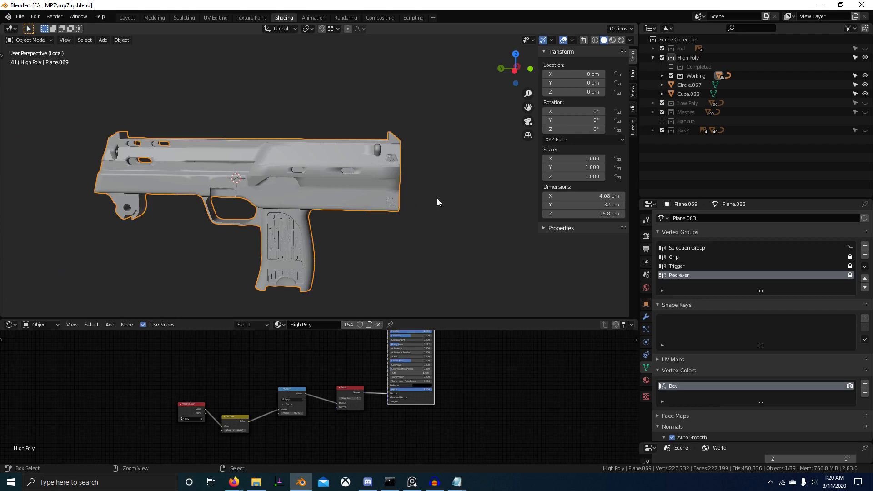
# Compare the receiver's surface with its wireframe up close and undo the crease removal on all edges.
pyautogui.scroll(5, 438, 198)
pyautogui.moveTo(425, 203); pyautogui.dragTo(297, 187, button='middle')
pyautogui.moveTo(357, 203); pyautogui.dragTo(313, 207, button='middle')
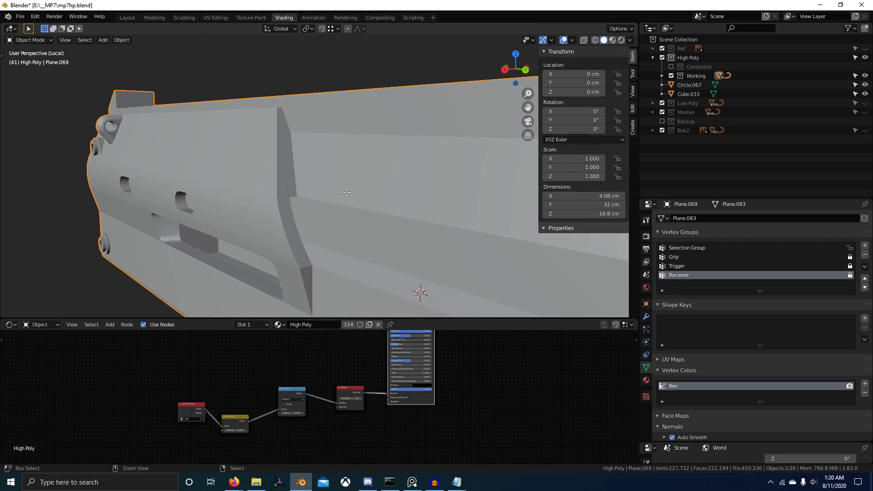
pyautogui.press('Tab')
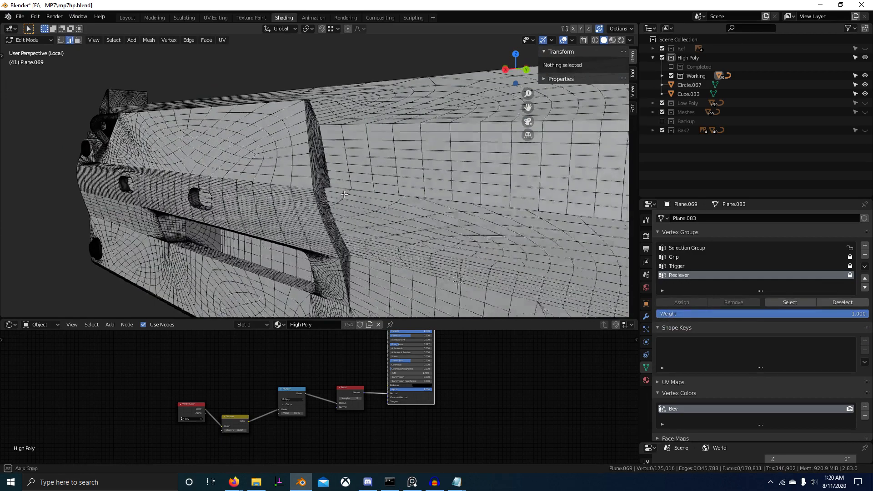
pyautogui.moveTo(337, 196); pyautogui.dragTo(360, 198, button='middle')
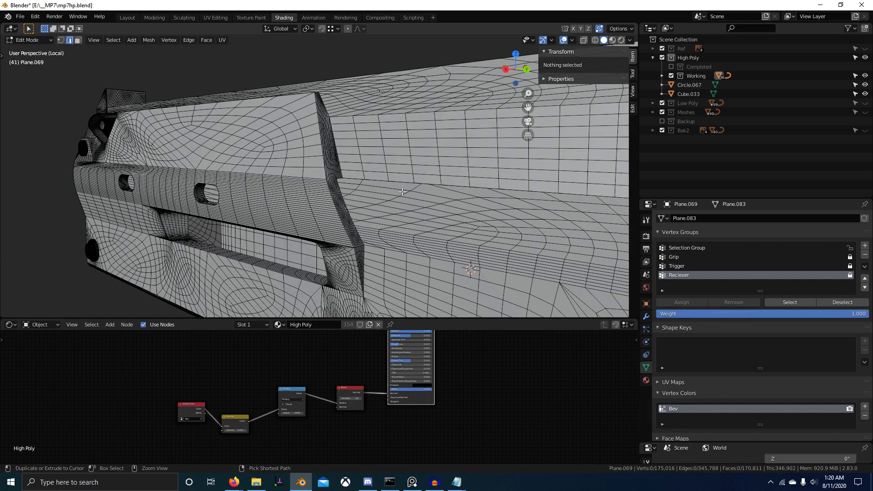
pyautogui.press('Tab')
pyautogui.scroll(3, 404, 203)
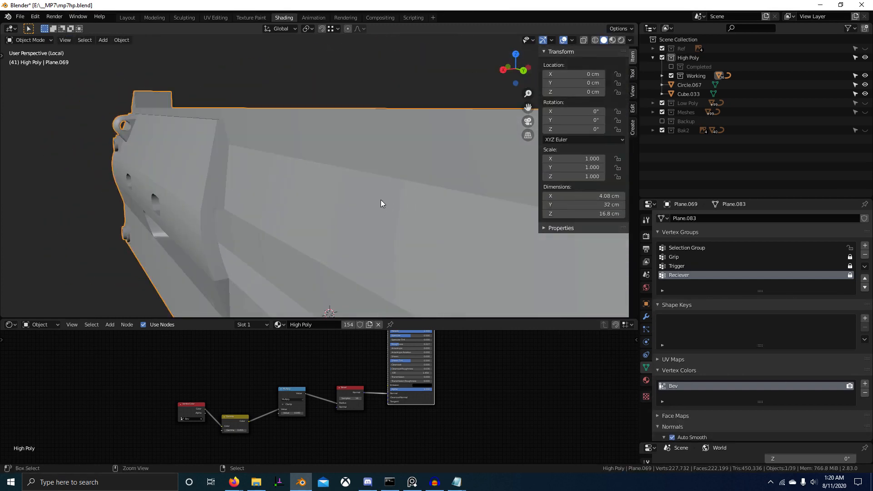
pyautogui.moveTo(381, 203); pyautogui.dragTo(390, 200, button='middle')
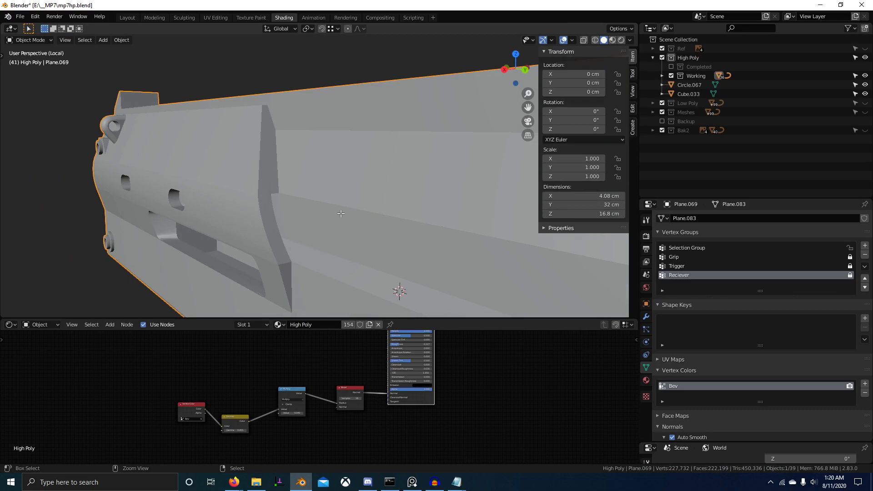
pyautogui.press('Tab')
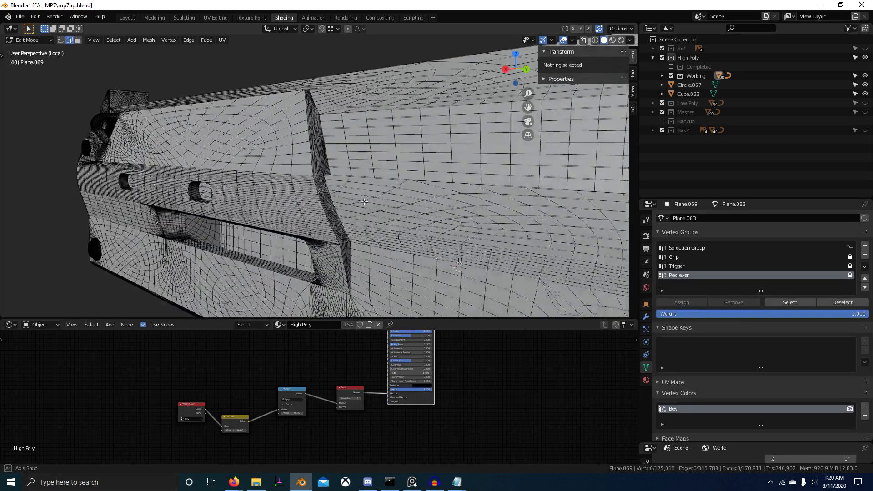
pyautogui.moveTo(351, 206); pyautogui.dragTo(370, 209, button='middle')
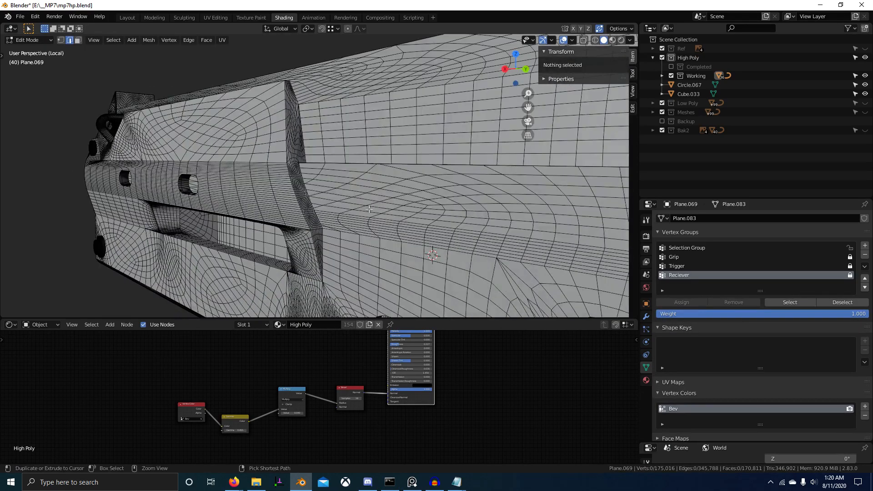
pyautogui.press('a')
pyautogui.hotkey('ctrl', 'z')
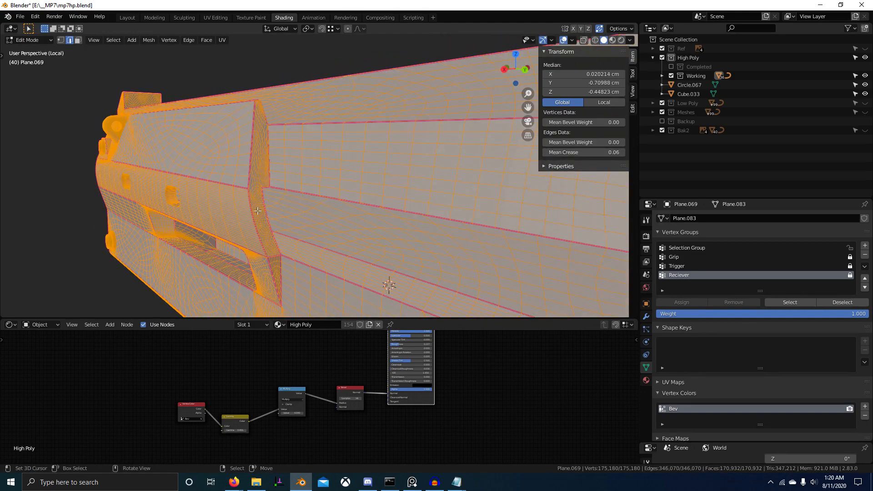
# Select the Reciever vertex group's geometry and hide everything unselected.
pyautogui.scroll(2, 261, 207)
pyautogui.click(226, 182)
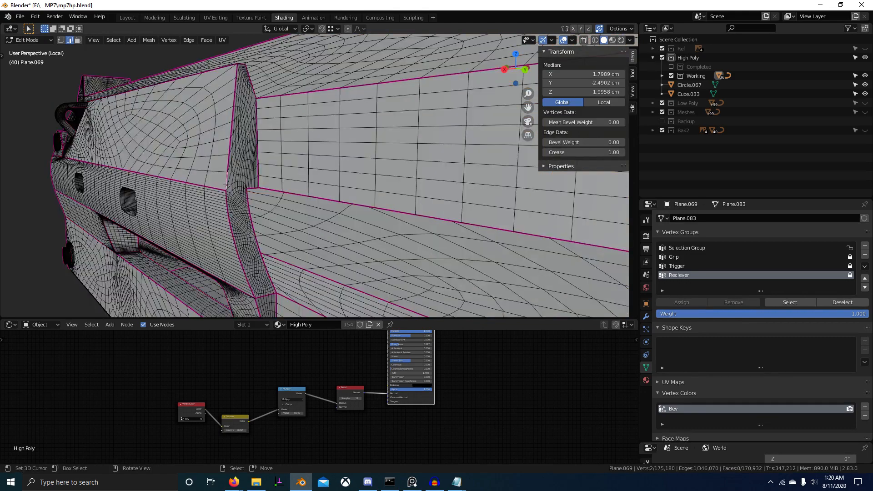
pyautogui.scroll(-5, 254, 195)
pyautogui.click(790, 302)
pyautogui.scroll(-3, 416, 250)
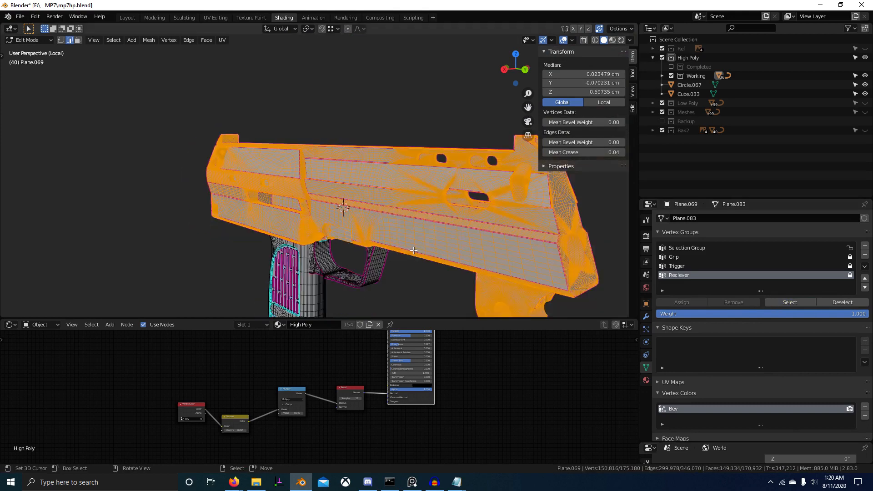
pyautogui.scroll(6, 416, 250)
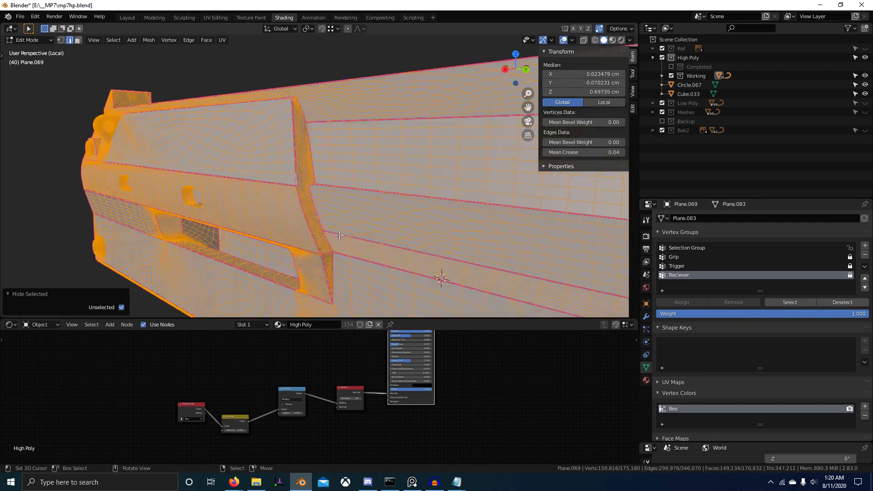
# Select all receiver edges with the same crease as one creased edge and mark them sharp.
pyautogui.click(284, 180)
pyautogui.hotkey('shift', 'g')
pyautogui.click(291, 228)
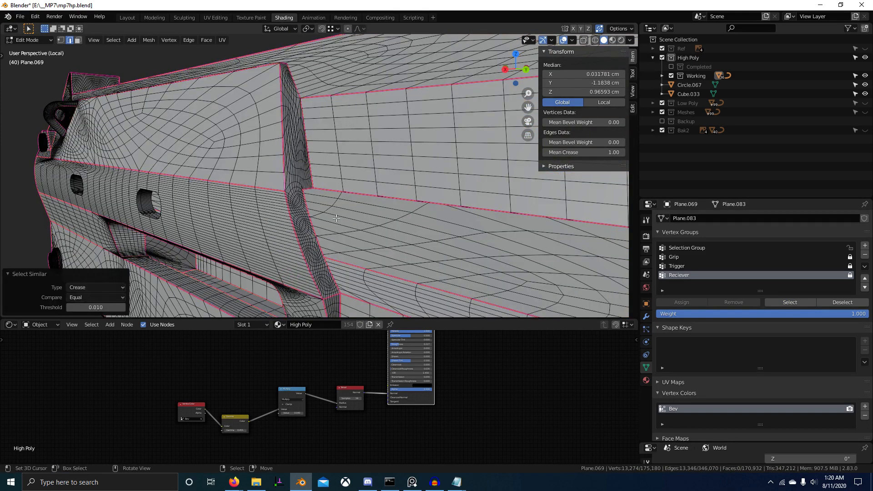
pyautogui.hotkey('ctrl', 'e')
pyautogui.click(349, 207)
# Return to Object Mode and apply smooth shading to the mesh.
pyautogui.press('Tab')
pyautogui.scroll(-4, 348, 208)
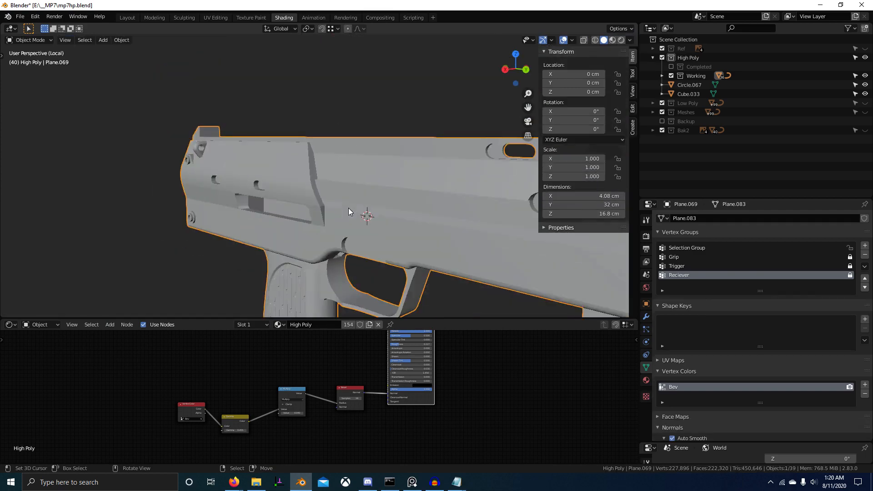
pyautogui.press('w')
pyautogui.click(348, 208)
pyautogui.scroll(5, 334, 212)
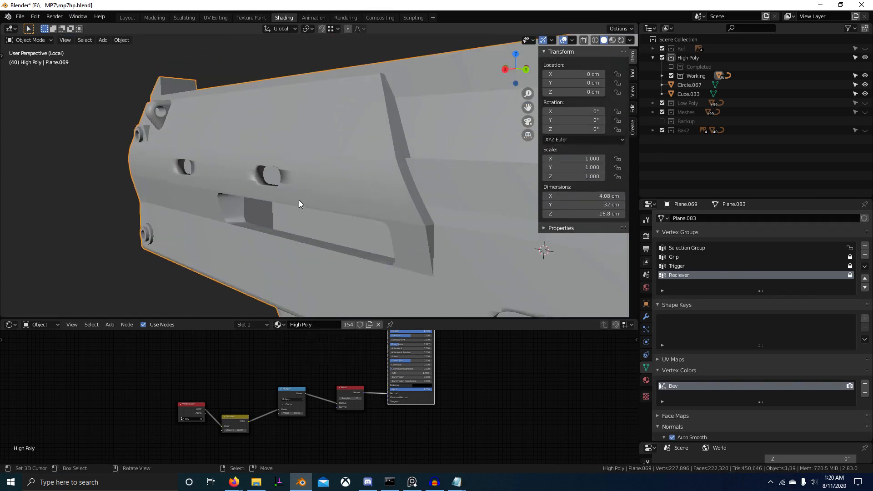
# Select the mesh's sharp edges with a 30° sharpness, mark them sharp and return to Object Mode.
pyautogui.press('Tab')
pyautogui.moveTo(265, 191); pyautogui.dragTo(283, 193, button='middle')
pyautogui.scroll(4, 291, 193)
pyautogui.hotkey('alt', 'a')
pyautogui.press('q')
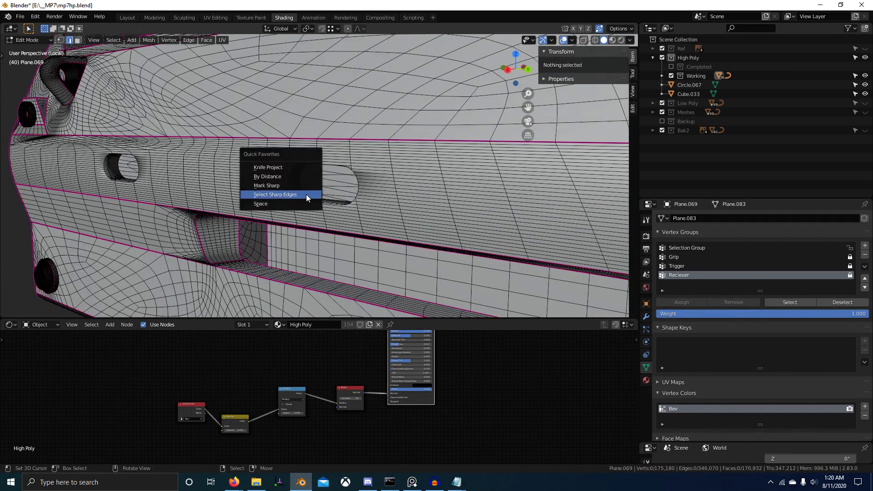
pyautogui.click(306, 195)
pyautogui.hotkey('ctrl', 'e')
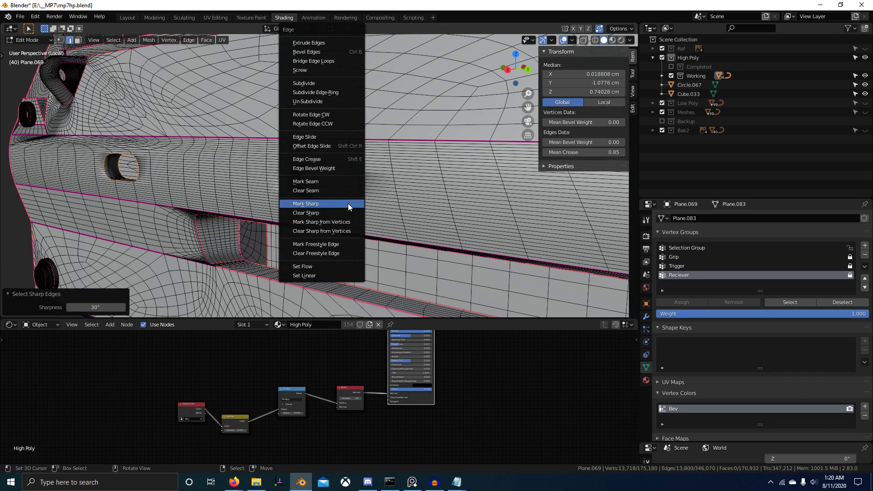
pyautogui.click(347, 204)
pyautogui.press('Tab')
# Maximise the 3D viewport in rendered shading and examine the bevels on the receiver, trigger guard and grip.
pyautogui.scroll(-4, 359, 227)
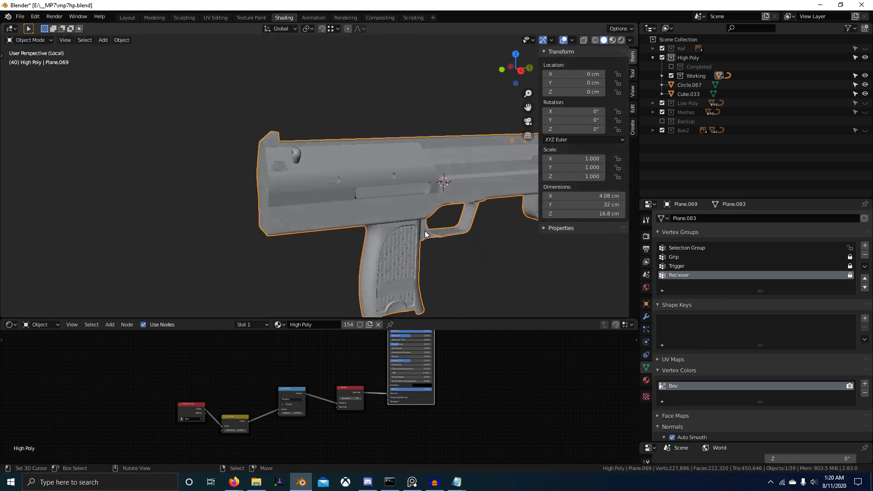
pyautogui.scroll(4, 424, 231)
pyautogui.moveTo(438, 227); pyautogui.dragTo(418, 163, button='middle')
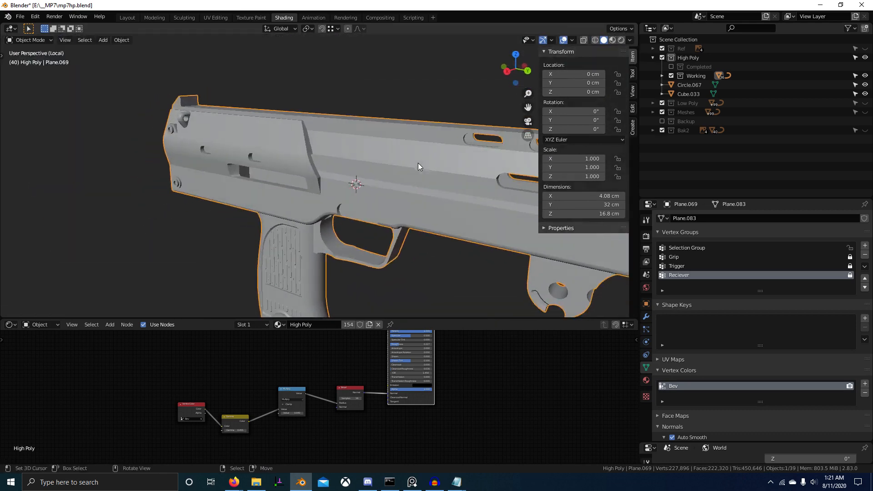
pyautogui.hotkey('ctrl', 'space')
pyautogui.keyDown('shift'); pyautogui.moveTo(736, 136); pyautogui.dragTo(628, 90, button='middle'); pyautogui.keyUp('shift')
pyautogui.click(859, 41)
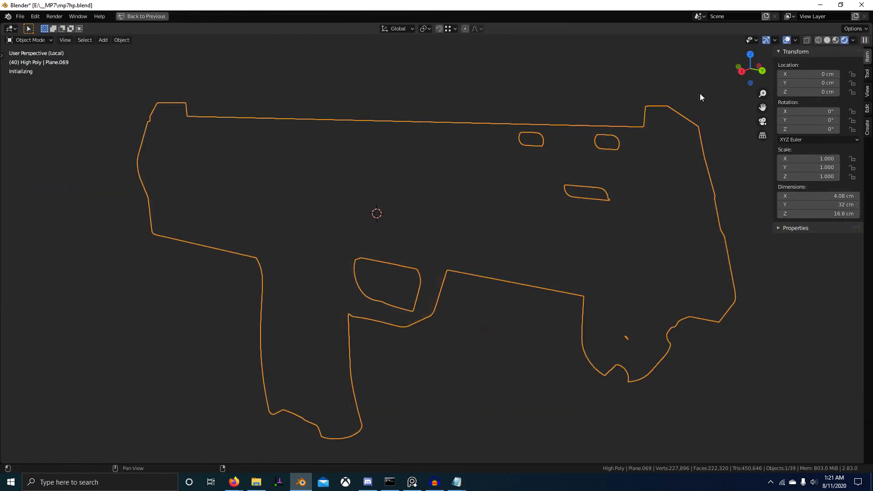
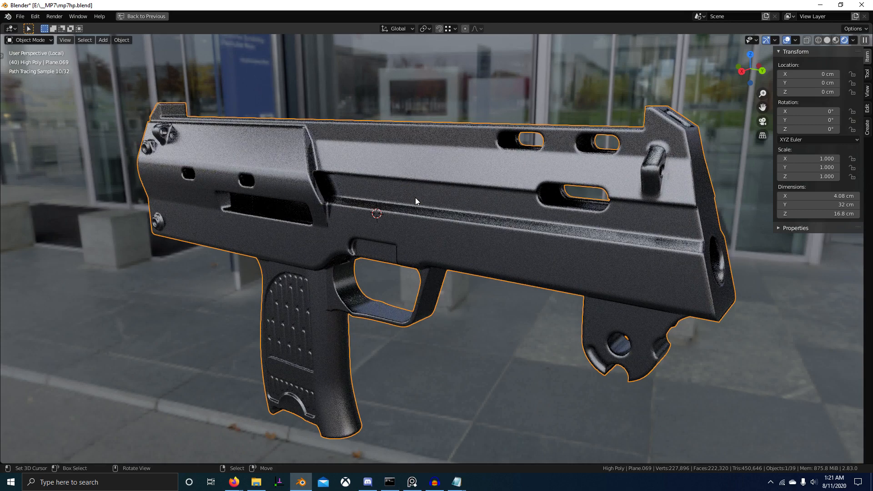
pyautogui.scroll(-2, 563, 268)
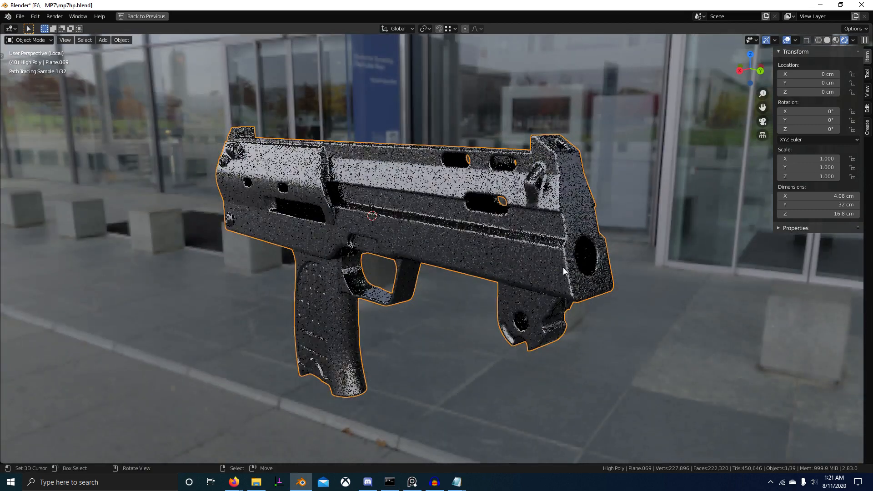
pyautogui.moveTo(563, 267)
pyautogui.mouseDown(button='middle')
pyautogui.moveTo(471, 283)
pyautogui.moveTo(504, 226)
pyautogui.mouseUp(button='middle')
pyautogui.scroll(3, 503, 227)
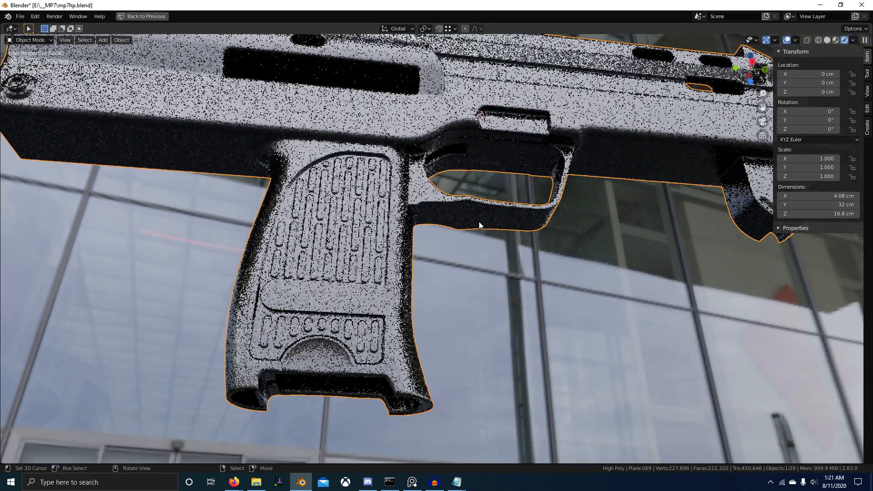
# Switch the viewport to solid shading and turn on the face orientation overlay to check the mesh's normals.
pyautogui.moveTo(465, 207)
pyautogui.mouseDown(button='middle')
pyautogui.moveTo(386, 177)
pyautogui.moveTo(350, 174)
pyautogui.moveTo(421, 209)
pyautogui.moveTo(378, 212)
pyautogui.mouseUp(button='middle')
pyautogui.scroll(2, 421, 209)
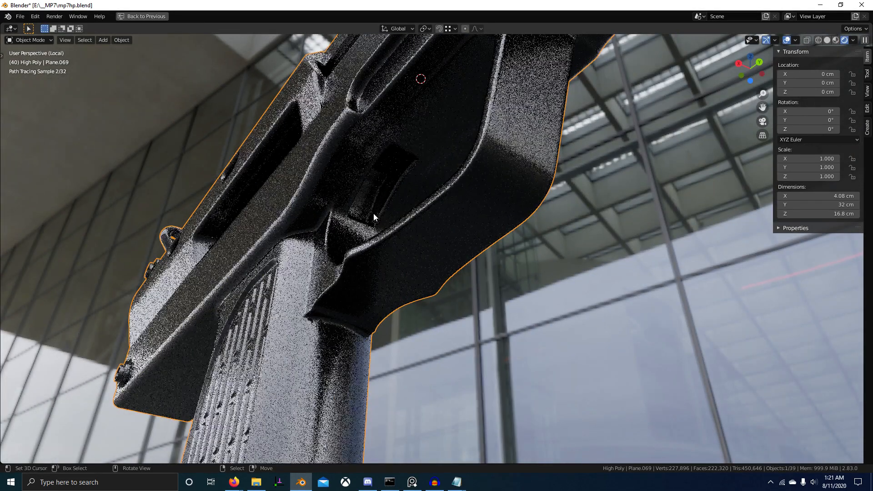
pyautogui.scroll(-1, 468, 177)
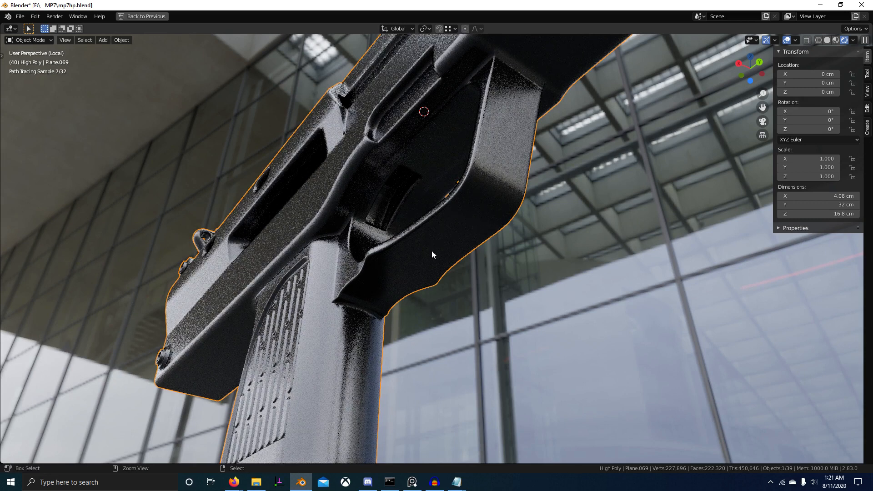
pyautogui.press('z')
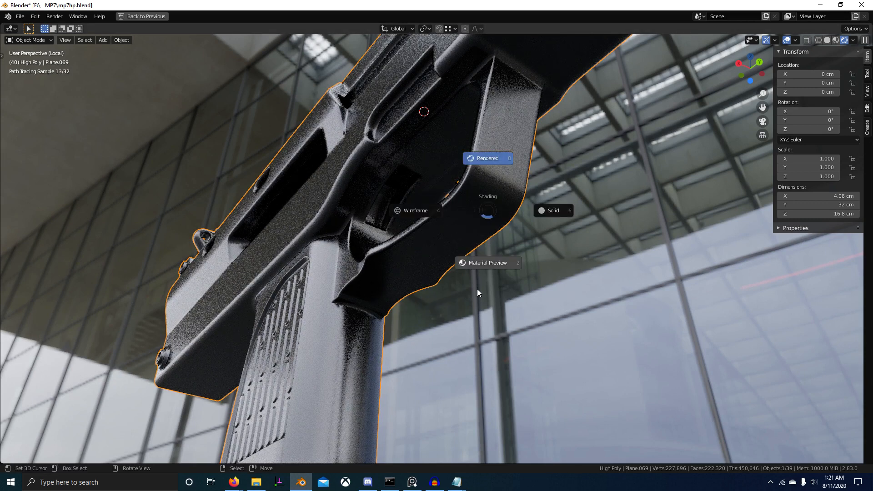
pyautogui.click(738, 155)
pyautogui.click(806, 40)
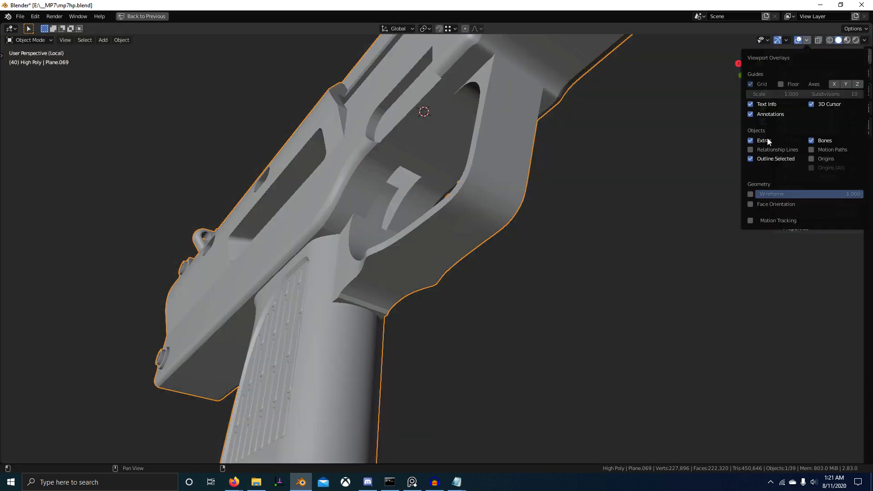
pyautogui.click(751, 203)
# Recalculate the mesh's normals in Edit Mode and return to Object Mode.
pyautogui.press('Tab')
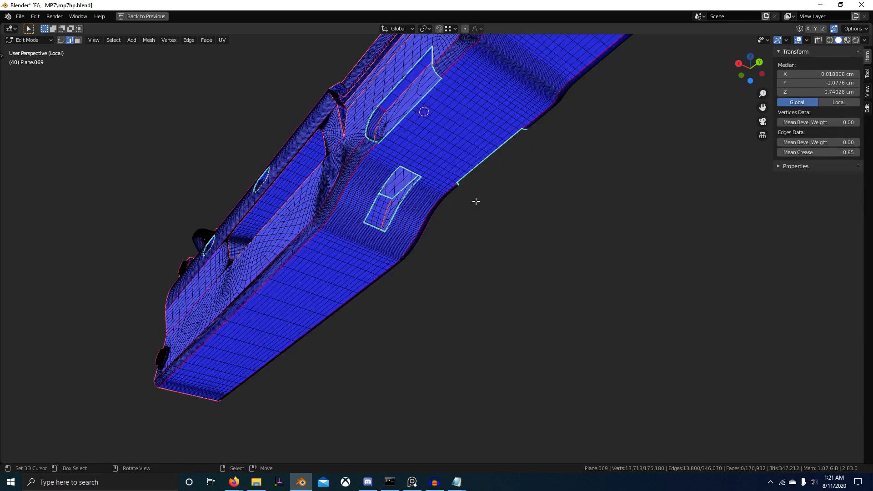
pyautogui.hotkey('shift', 'n')
pyautogui.moveTo(444, 193); pyautogui.dragTo(448, 204, button='middle')
pyautogui.hotkey('ctrl', 'Tab')
pyautogui.click(471, 100)
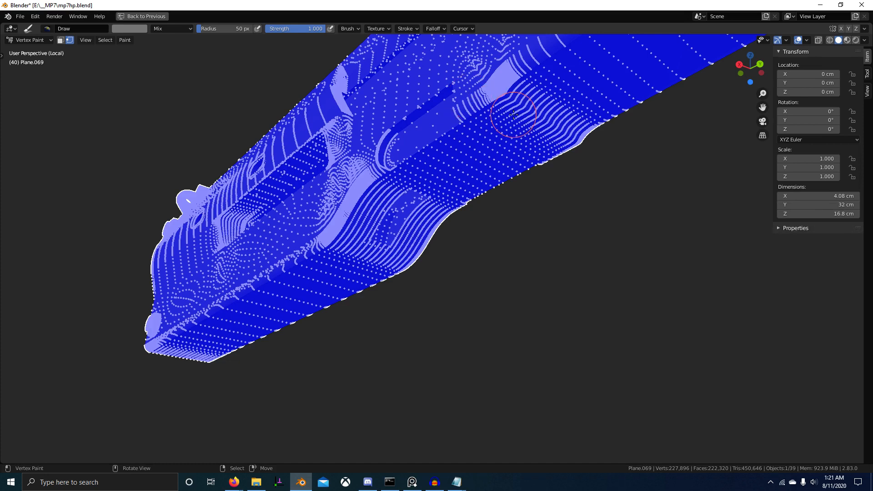
pyautogui.hotkey('ctrl', 'Tab')
pyautogui.click(350, 191)
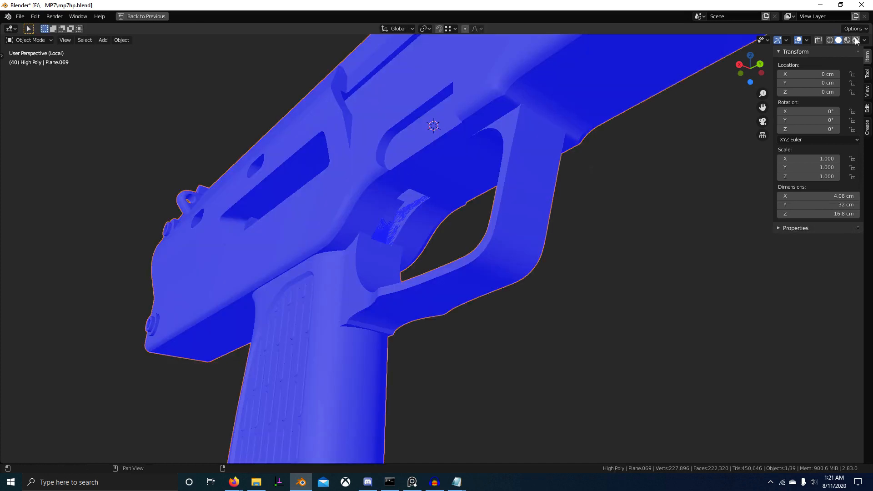
# Turn off the face orientation overlay and return the viewport to rendered shading.
pyautogui.click(805, 40)
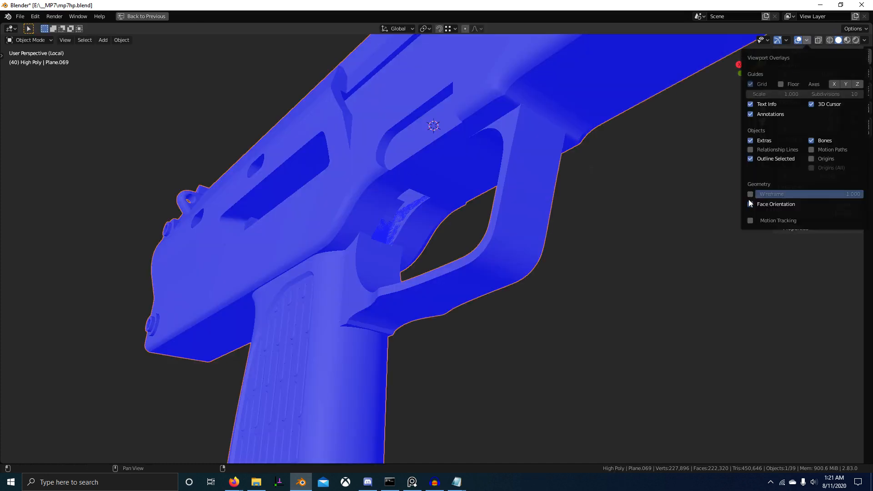
pyautogui.click(750, 205)
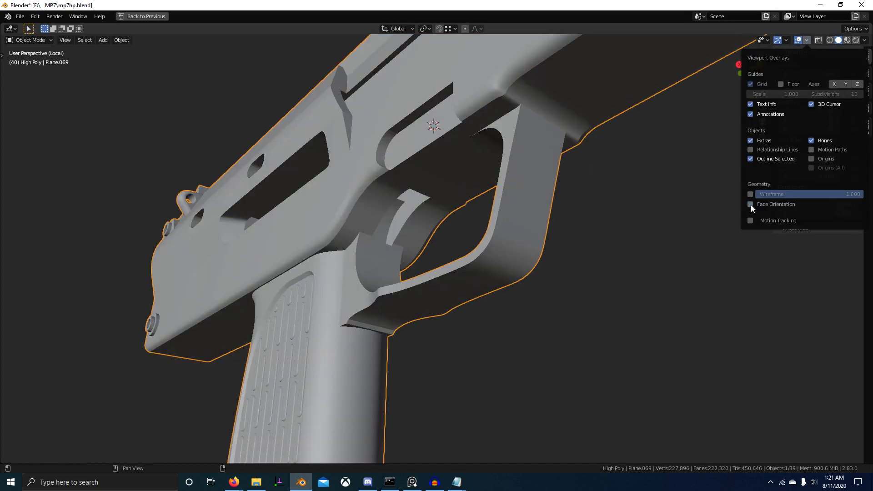
pyautogui.click(857, 41)
# Examine the rendered shading of the receiver, trigger guard and grip from both sides and below.
pyautogui.scroll(-4, 505, 196)
pyautogui.moveTo(502, 198); pyautogui.dragTo(485, 220, button='middle')
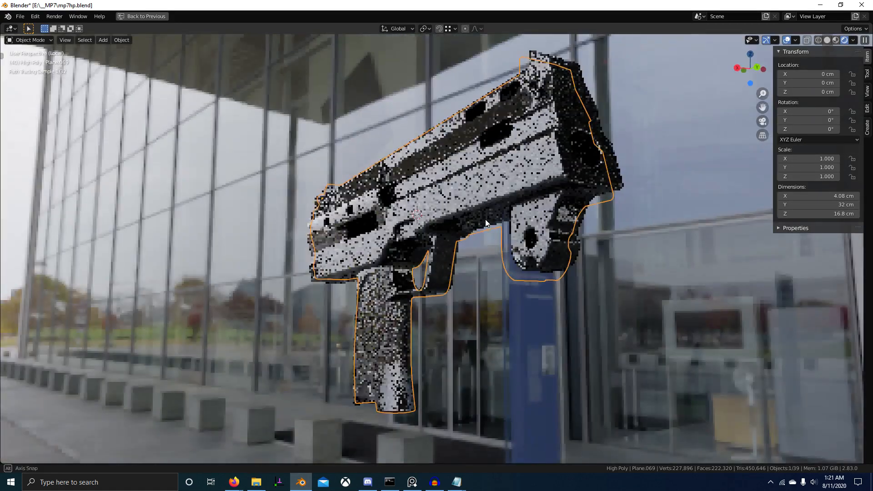
pyautogui.scroll(8, 463, 218)
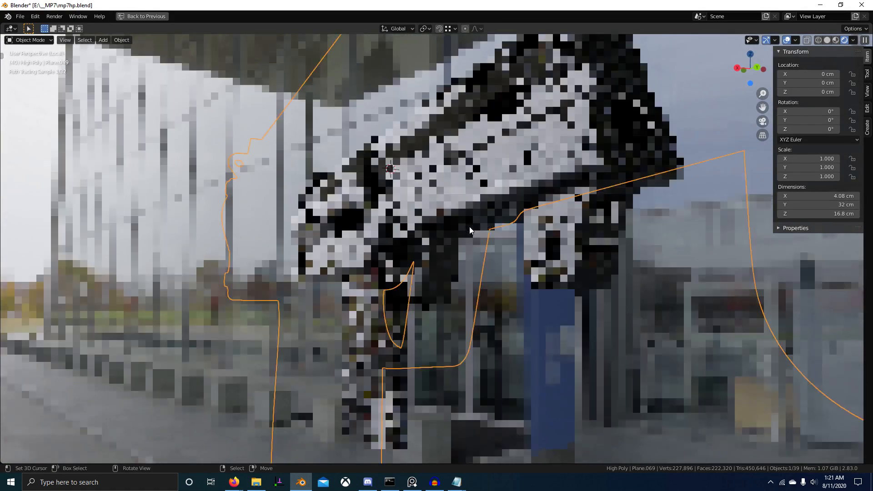
pyautogui.scroll(-5, 423, 202)
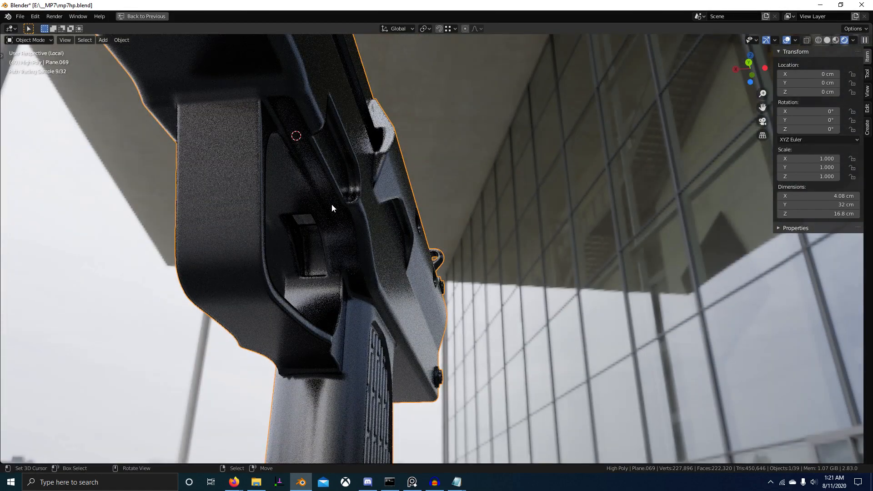
pyautogui.moveTo(331, 204); pyautogui.dragTo(276, 160, button='middle')
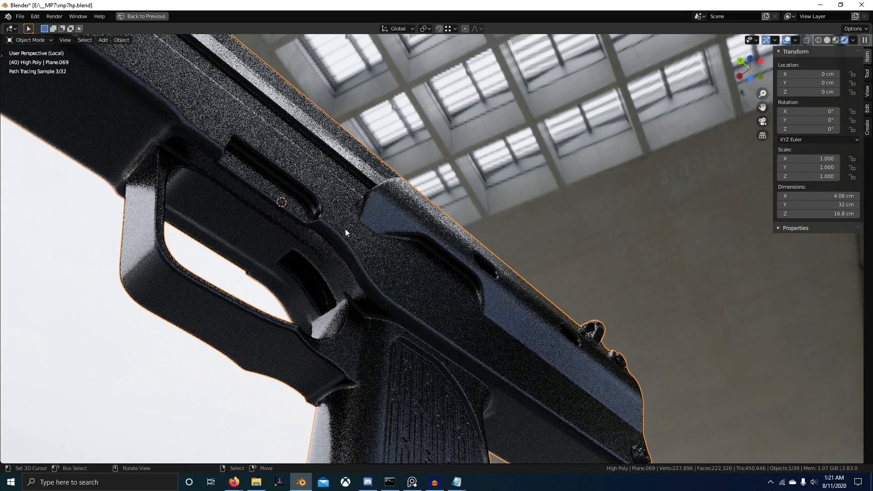
pyautogui.moveTo(342, 219); pyautogui.dragTo(382, 310, button='middle')
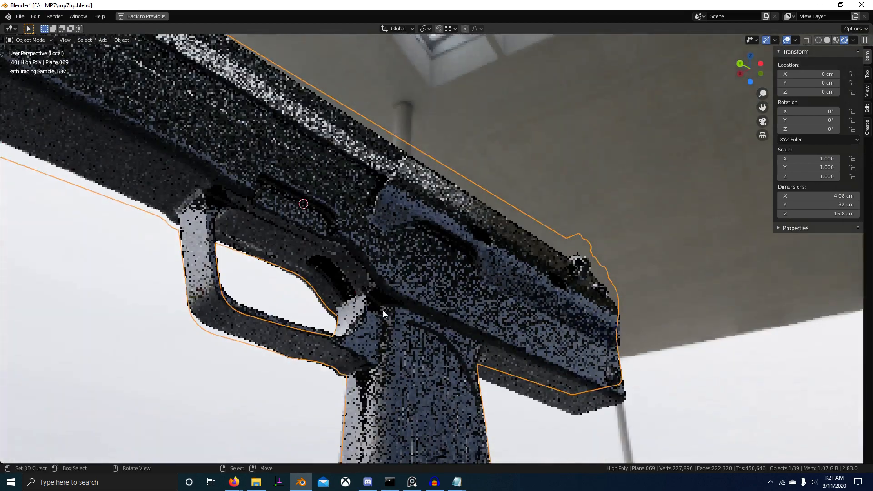
pyautogui.moveTo(387, 270); pyautogui.dragTo(430, 307, button='middle')
pyautogui.scroll(-4, 420, 311)
# Apply all transforms to the gun mesh.
pyautogui.press('r')
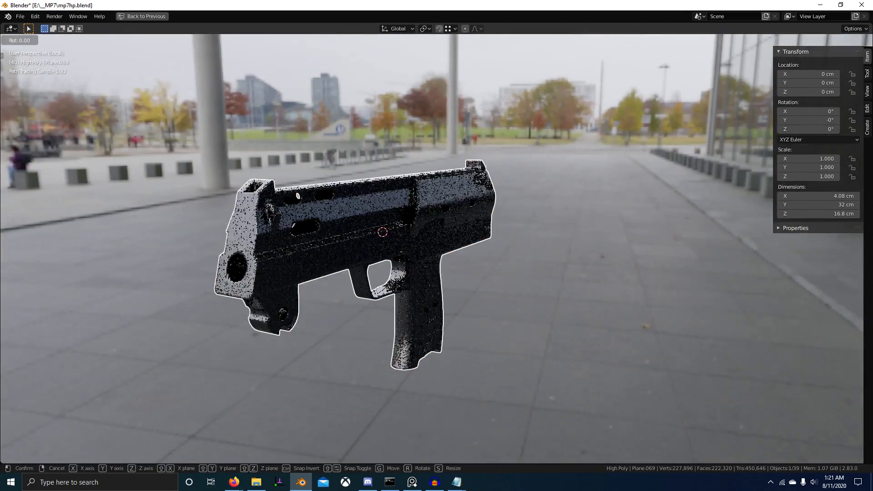
pyautogui.press('Escape')
pyautogui.hotkey('ctrl', 'a')
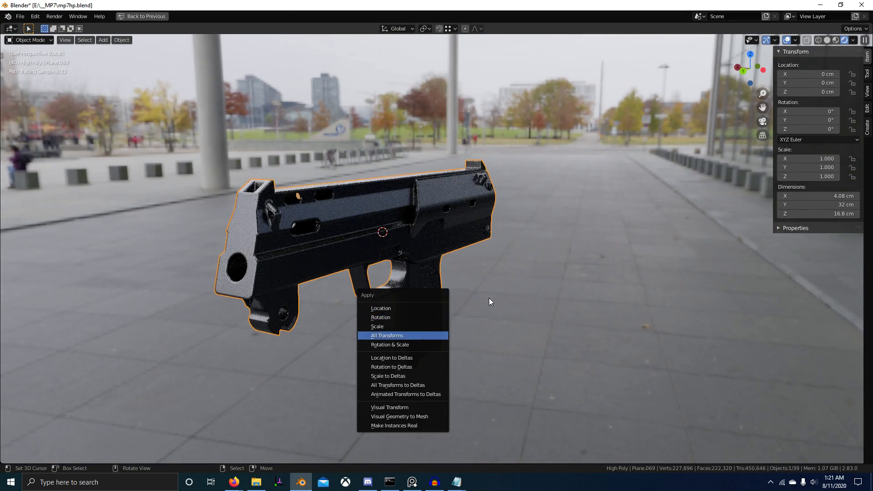
pyautogui.press('Return')
# Rotate the gun 180° about the global Y axis to inspect its underside, and clear its rotation.
pyautogui.write('r1')
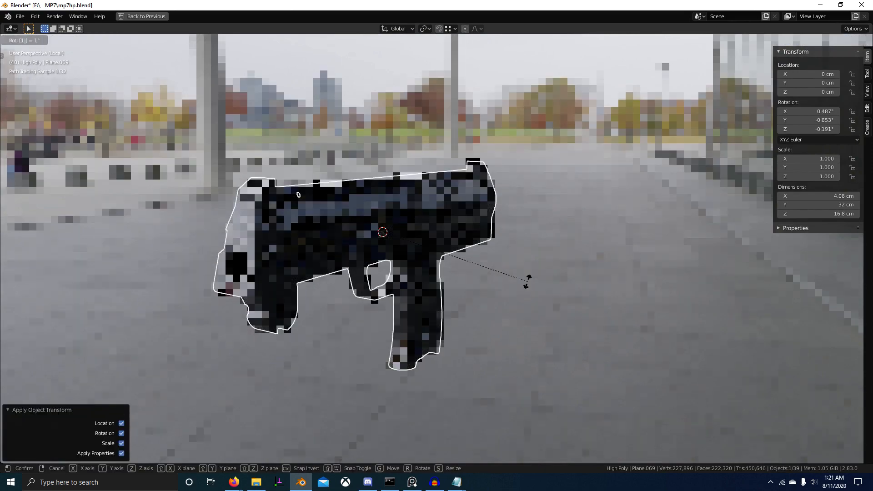
pyautogui.write('80y')
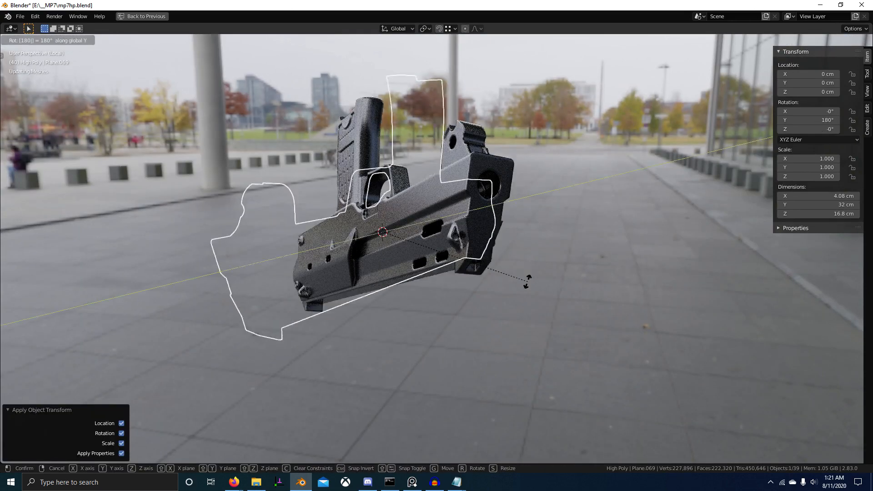
pyautogui.press('Return')
pyautogui.scroll(2, 472, 198)
pyautogui.moveTo(471, 198)
pyautogui.mouseDown(button='middle')
pyautogui.moveTo(442, 239)
pyautogui.moveTo(461, 252)
pyautogui.mouseUp(button='middle')
pyautogui.scroll(1, 470, 259)
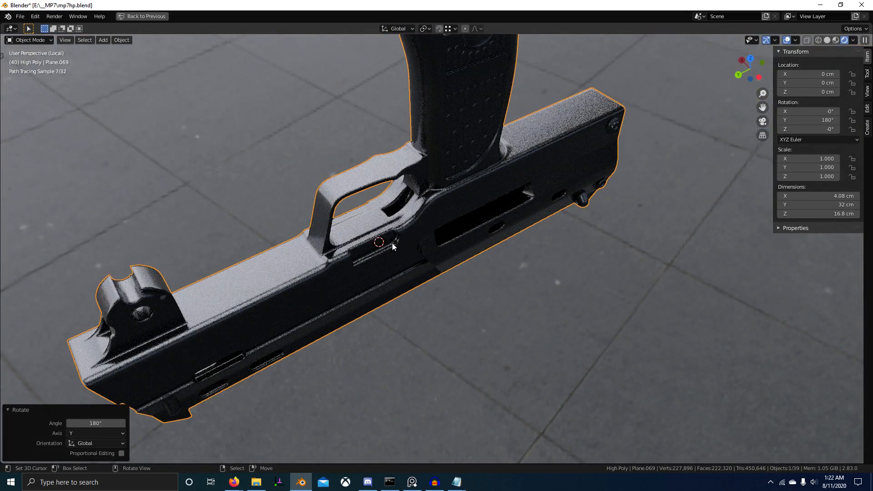
pyautogui.scroll(2, 392, 243)
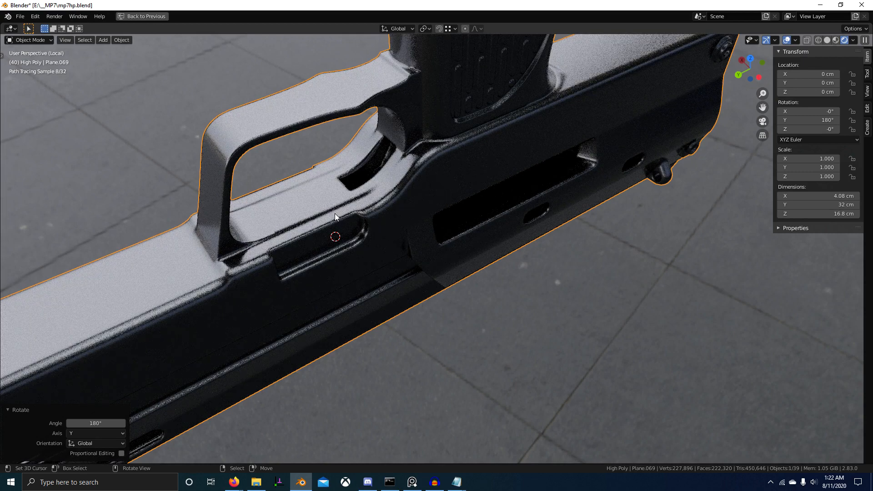
pyautogui.scroll(-2, 399, 201)
pyautogui.hotkey('alt', 'r')
# Switch to solid shading and reveal all hidden geometry of the gun mesh in Edit Mode.
pyautogui.scroll(-1, 399, 230)
pyautogui.moveTo(399, 230); pyautogui.dragTo(421, 304, button='middle')
pyautogui.scroll(6, 401, 279)
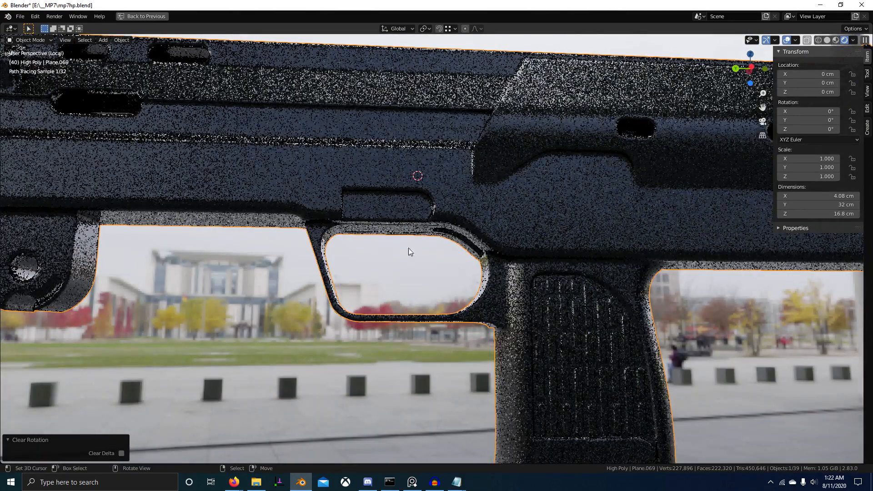
pyautogui.click(827, 40)
pyautogui.moveTo(491, 233)
pyautogui.mouseDown(button='middle')
pyautogui.moveTo(339, 269)
pyautogui.moveTo(374, 253)
pyautogui.moveTo(373, 225)
pyautogui.mouseUp(button='middle')
pyautogui.press('Tab')
pyautogui.scroll(2, 343, 262)
pyautogui.hotkey('alt', 'h')
# Clear the selection and select the trigger guard's linked geometry from one of its edges, checking where it meets the receiver.
pyautogui.keyDown('shift'); pyautogui.moveTo(282, 234); pyautogui.dragTo(359, 255, button='middle'); pyautogui.keyUp('shift')
pyautogui.hotkey('alt', 'a')
pyautogui.rightClick(303, 250)
pyautogui.scroll(3, 317, 253)
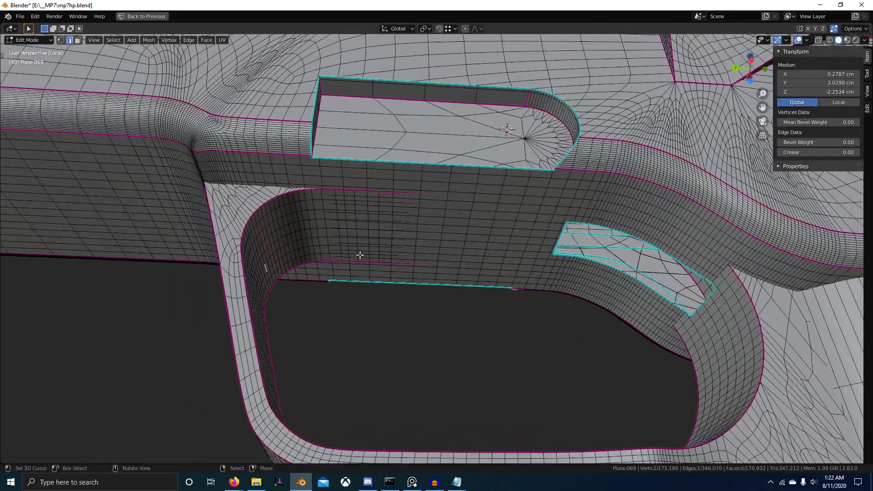
pyautogui.press('KP_3')
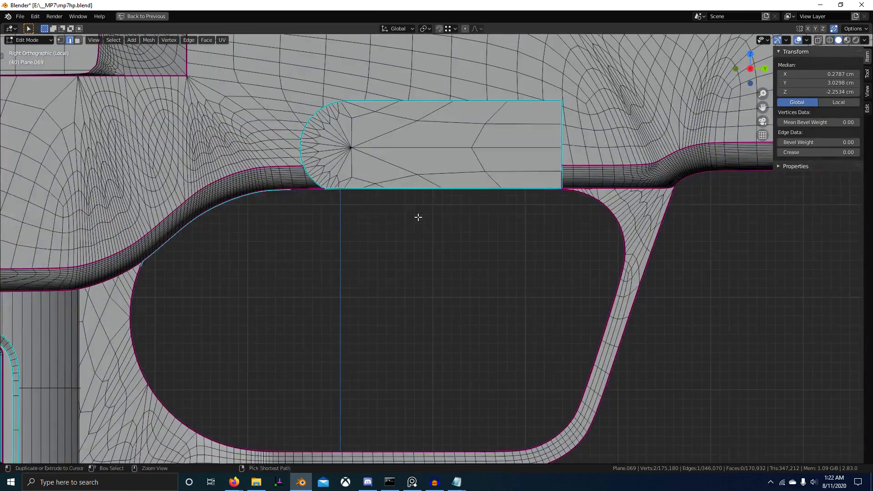
pyautogui.hotkey('shift', 'z')
pyautogui.keyDown('shift'); pyautogui.moveTo(458, 230); pyautogui.dragTo(433, 251, button='middle'); pyautogui.keyUp('shift')
pyautogui.scroll(1, 432, 251)
pyautogui.moveTo(471, 273)
pyautogui.mouseDown(button='middle')
pyautogui.moveTo(506, 244)
pyautogui.moveTo(569, 217)
pyautogui.moveTo(604, 230)
pyautogui.moveTo(521, 208)
pyautogui.mouseUp(button='middle')
pyautogui.hotkey('shift', 'z')
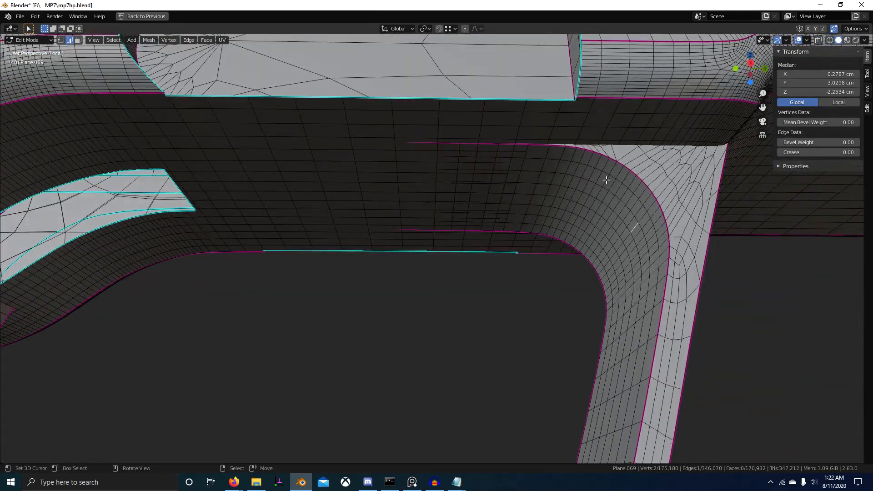
pyautogui.hotkey('ctrl', 'l')
pyautogui.press('KP_Decimal')
pyautogui.scroll(4, 462, 231)
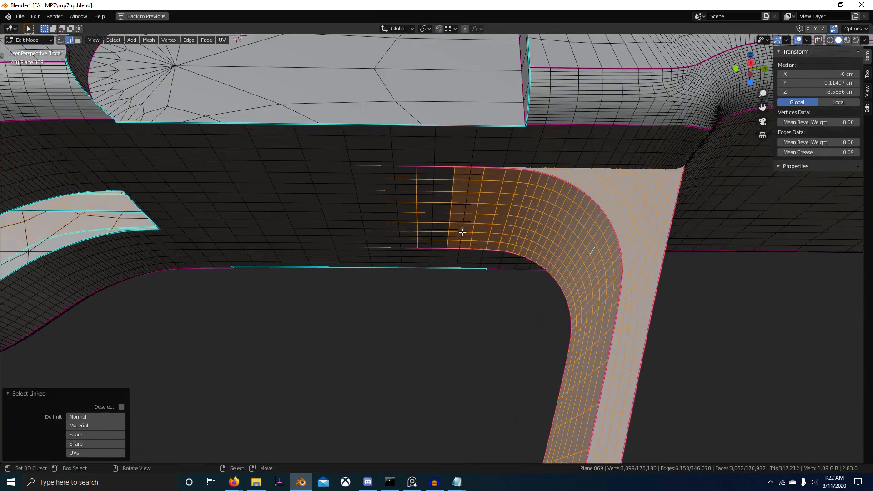
# Select the edge loop at the trigger guard's upper end and try to move it along Z with smooth proportional editing.
pyautogui.keyDown('alt'); pyautogui.click(418, 201); pyautogui.keyUp('alt')
pyautogui.moveTo(418, 203); pyautogui.dragTo(409, 235, button='middle')
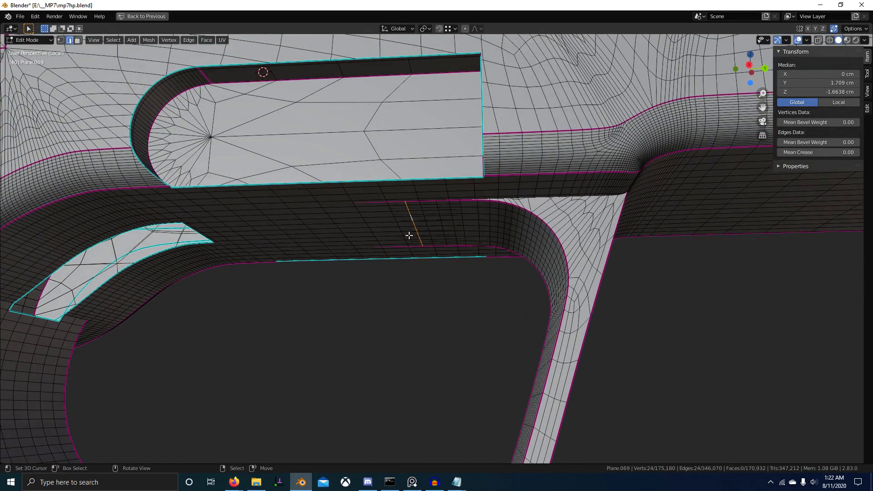
pyautogui.click(476, 29)
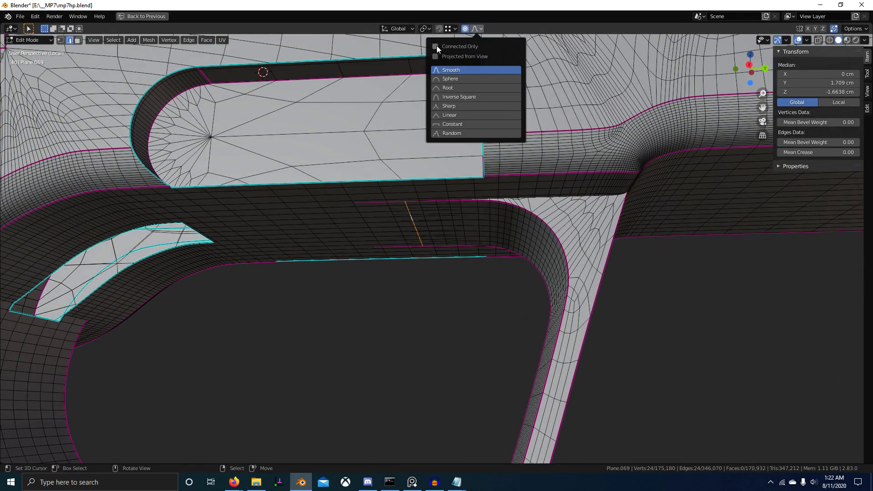
pyautogui.press('g')
pyautogui.press('z')
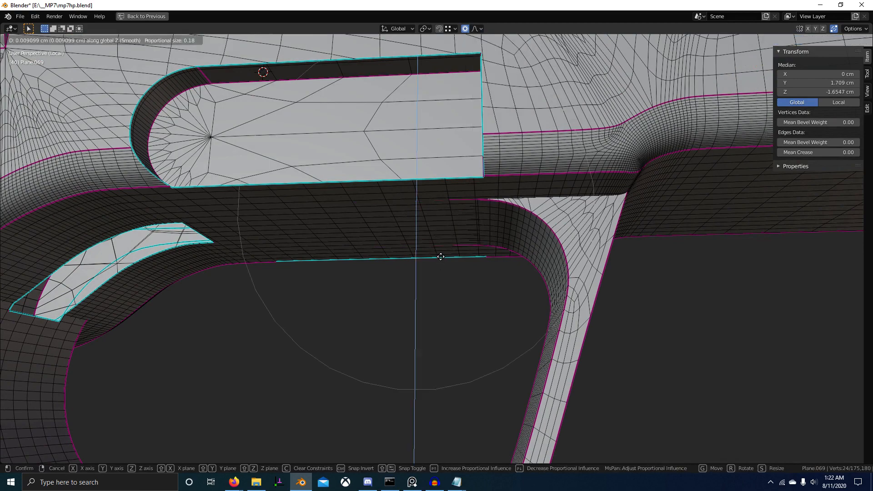
pyautogui.rightClick(440, 256)
# Try to raise the guard's upper edge loop along Z in the right orthographic view with X-ray and a smaller proportional size.
pyautogui.press('KP_3')
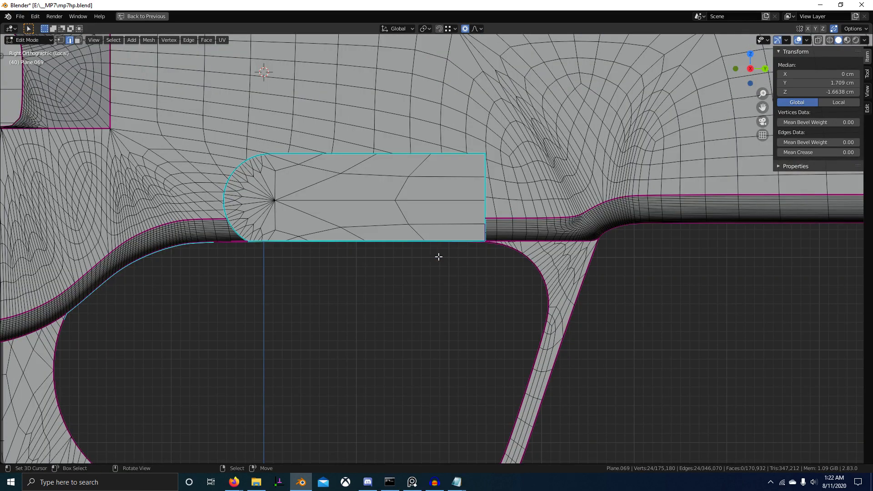
pyautogui.hotkey('alt', 'z')
pyautogui.scroll(3, 456, 265)
pyautogui.scroll(2, 393, 275)
pyautogui.press('g')
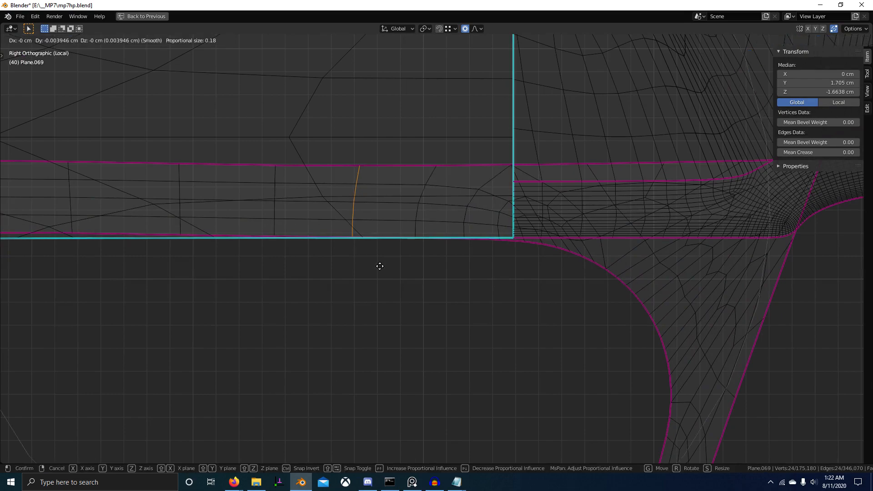
pyautogui.press('z')
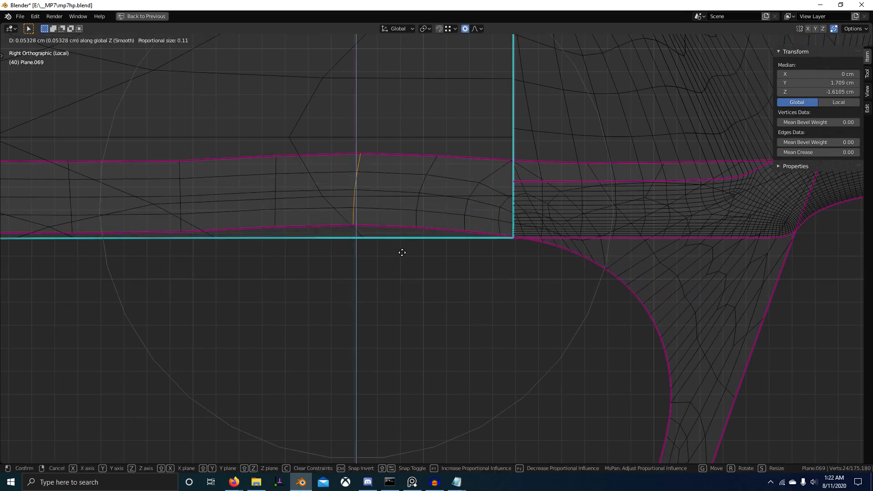
pyautogui.scroll(-1, 402, 256)
pyautogui.rightClick(424, 270)
pyautogui.scroll(-12, 419, 294)
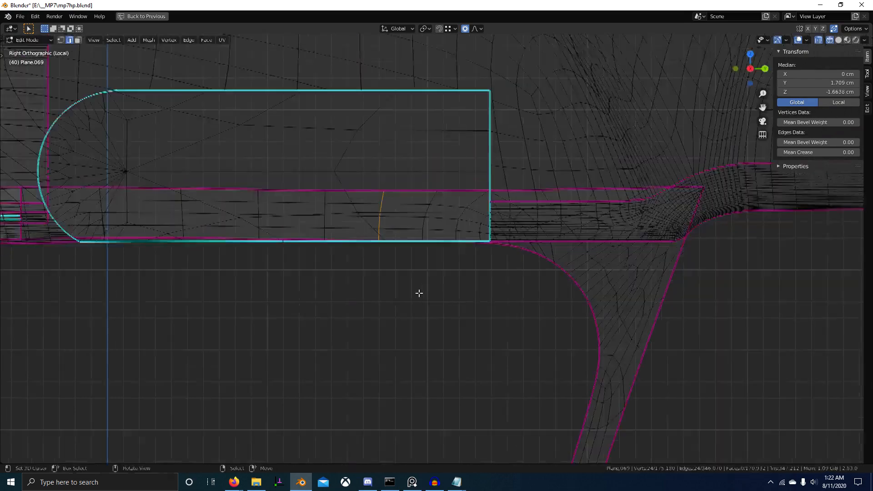
# Select all geometry linked to a vertex of the trigger guard in solid view and delete its vertices from the gun mesh.
pyautogui.moveTo(419, 294); pyautogui.dragTo(399, 293, button='middle')
pyautogui.hotkey('alt', 'z')
pyautogui.scroll(2, 455, 314)
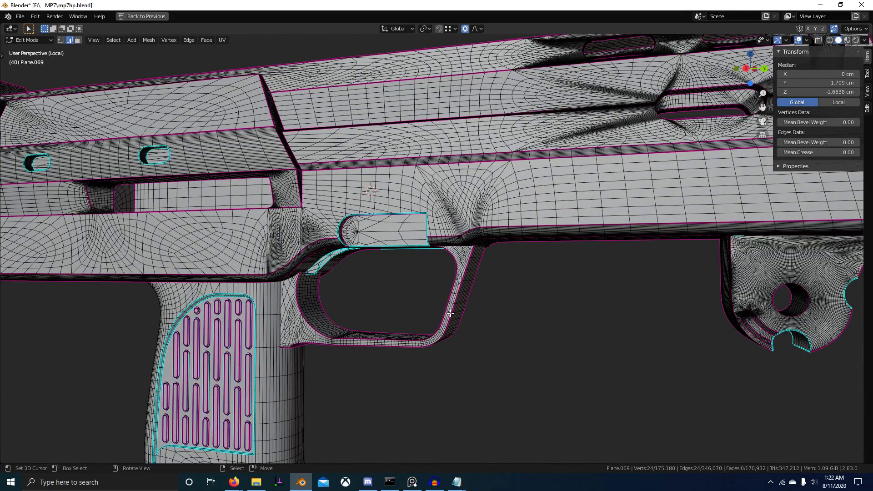
pyautogui.press('1')
pyautogui.rightClick(450, 313)
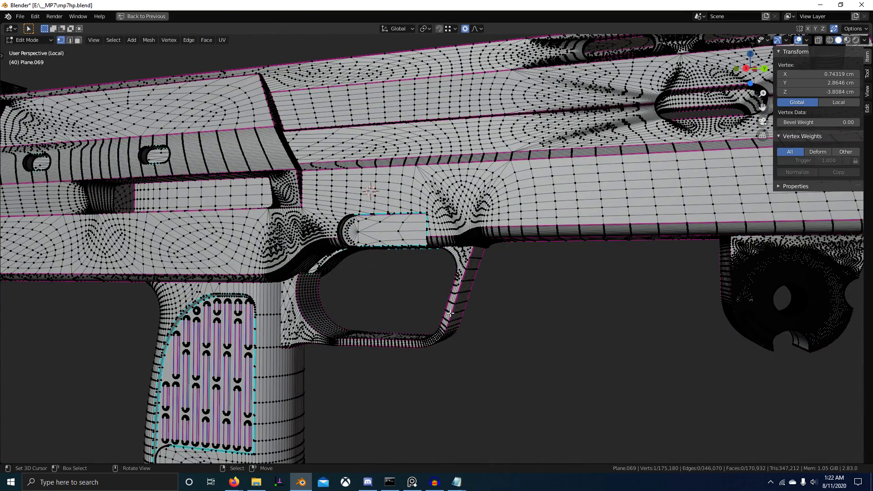
pyautogui.hotkey('ctrl', 'l')
pyautogui.press('x')
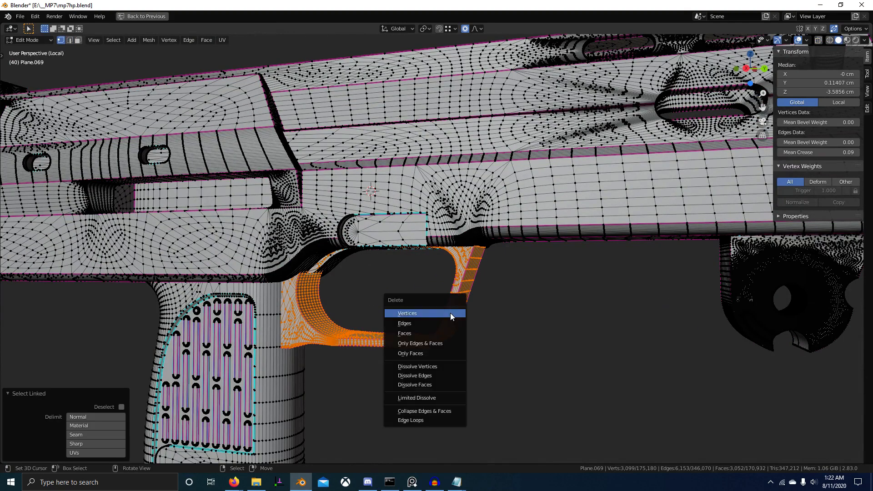
pyautogui.click(451, 314)
# Return to Object Mode, save the file and leave local view to see the whole gun.
pyautogui.moveTo(438, 318); pyautogui.dragTo(415, 277, button='middle')
pyautogui.press('Tab')
pyautogui.click(415, 278)
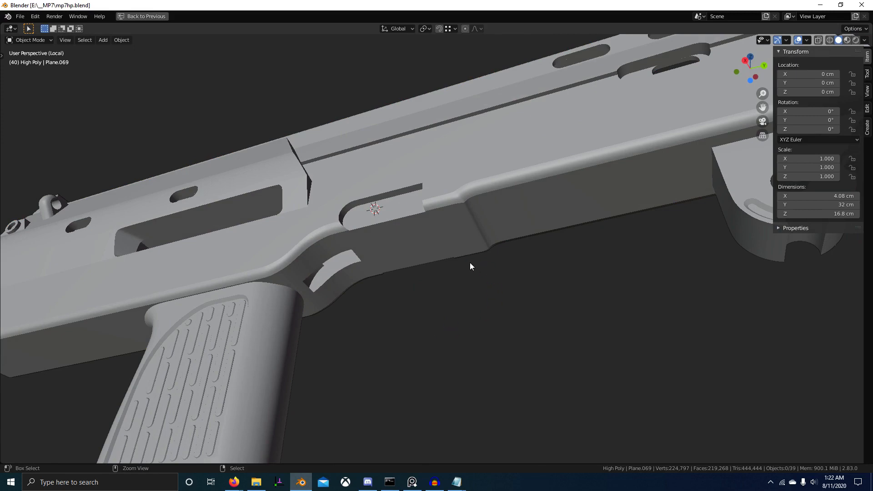
pyautogui.hotkey('ctrl', 's')
pyautogui.press('KP_Divide')
pyautogui.scroll(-6, 445, 279)
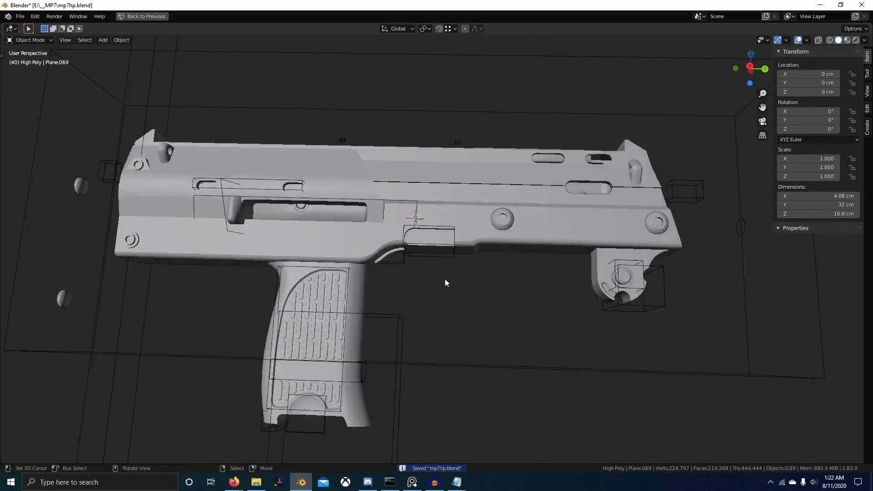
pyautogui.scroll(3, 432, 286)
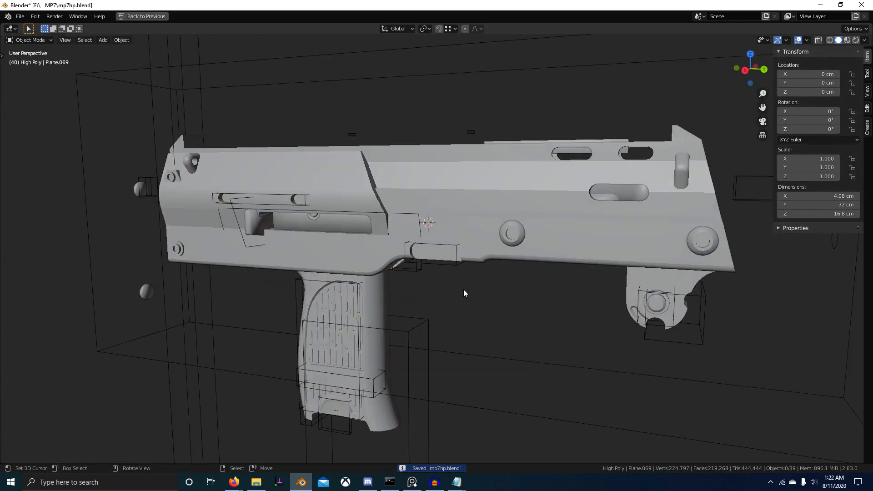
# Show the Bak2 collection, select its separate trigger guard object and inspect its mesh in Edit Mode.
pyautogui.hotkey('alt', 'h')
pyautogui.moveTo(464, 295); pyautogui.dragTo(482, 258, button='middle')
pyautogui.rightClick(485, 264)
pyautogui.scroll(8, 477, 269)
pyautogui.press('Tab')
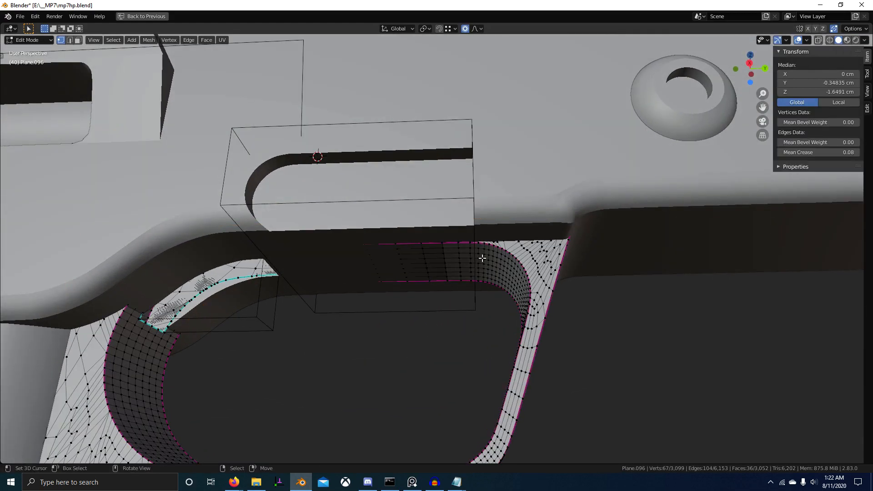
pyautogui.scroll(-5, 514, 277)
pyautogui.press('Tab')
pyautogui.moveTo(517, 287); pyautogui.dragTo(471, 314, button='middle')
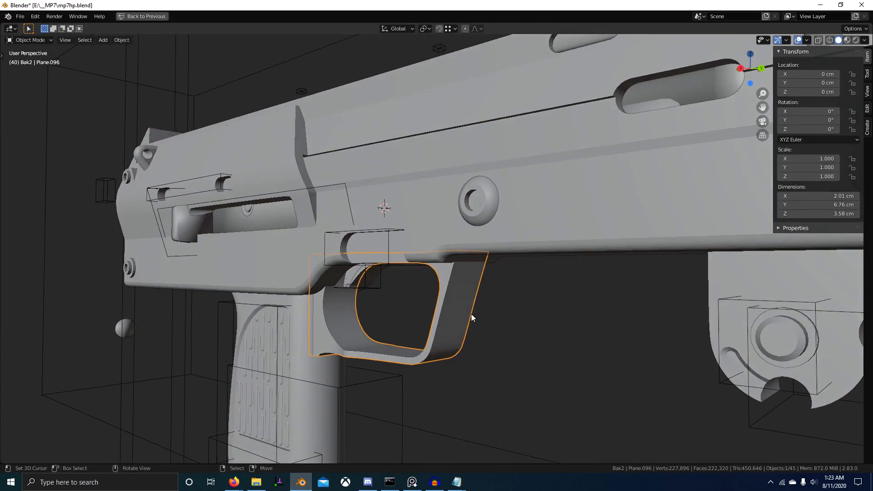
# Delete the trigger guard object from the Bak2 collection and restore the full multi-editor layout.
pyautogui.press('x')
pyautogui.moveTo(435, 337)
pyautogui.mouseDown(button='middle')
pyautogui.moveTo(476, 238)
pyautogui.moveTo(450, 341)
pyautogui.mouseUp(button='middle')
pyautogui.press('x')
pyautogui.click(463, 318)
pyautogui.hotkey('ctrl', 'space')
pyautogui.scroll(-5, 452, 309)
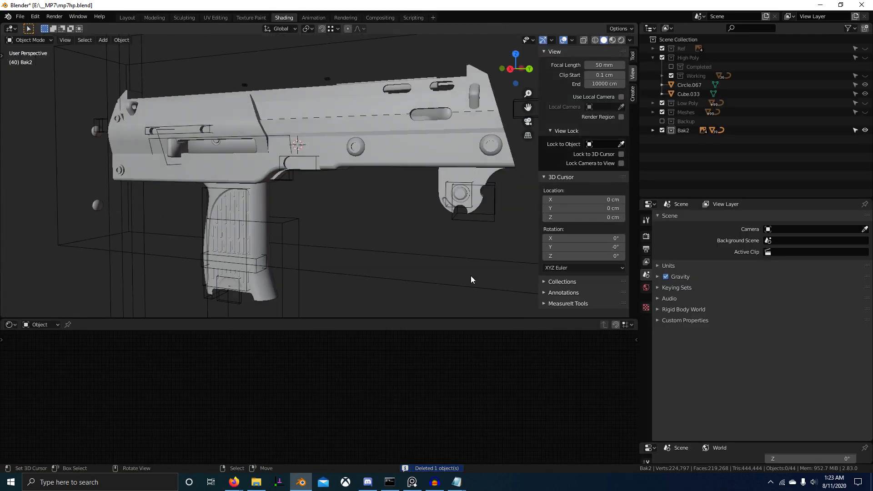
# Duplicate the low-poly trigger guard in place, move the copy to the High Poly collection and display that collection.
pyautogui.press('3')
pyautogui.rightClick(311, 204)
pyautogui.scroll(4, 325, 215)
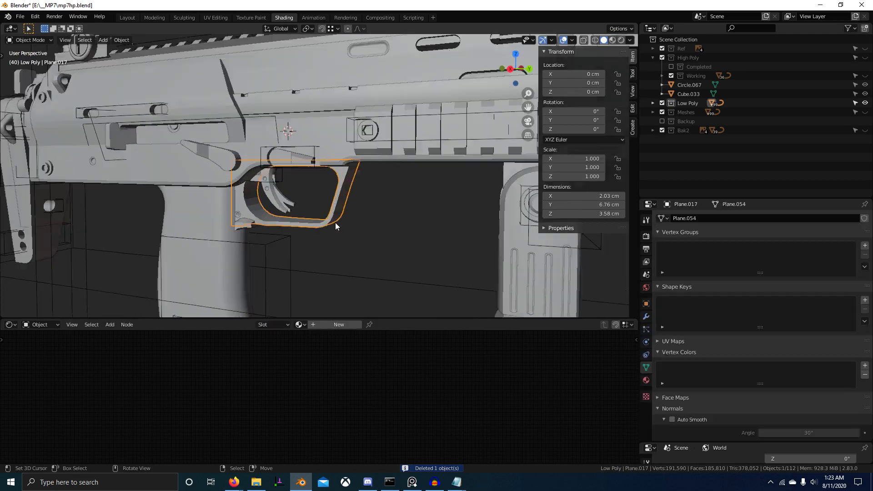
pyautogui.moveTo(335, 222); pyautogui.dragTo(359, 226, button='middle')
pyautogui.hotkey('shift', 'd')
pyautogui.rightClick(391, 211)
pyautogui.press('m')
pyautogui.moveTo(391, 211)
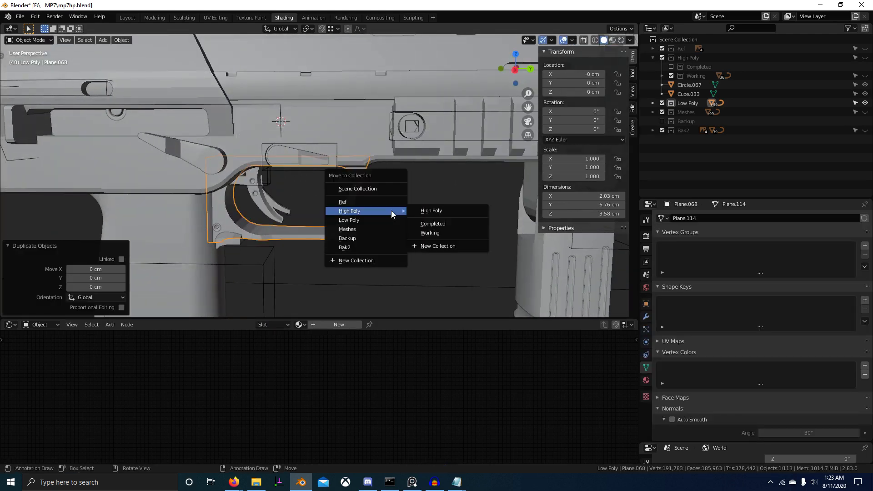
pyautogui.click(446, 210)
pyautogui.press('2')
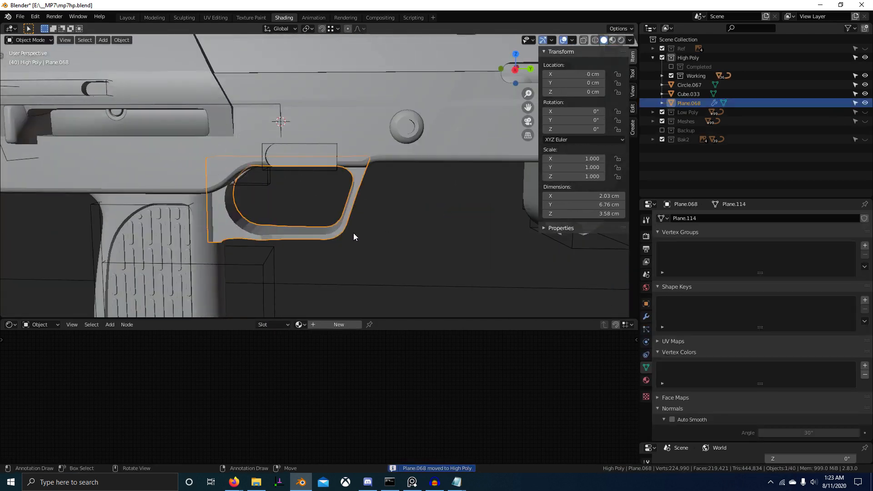
# Isolate the duplicated trigger guard in local view and enter Edit Mode with nothing selected.
pyautogui.scroll(2, 351, 212)
pyautogui.moveTo(351, 212); pyautogui.dragTo(359, 167, button='middle')
pyautogui.rightClick(364, 152)
pyautogui.rightClick(370, 149)
pyautogui.press('Tab')
pyautogui.scroll(1, 370, 149)
pyautogui.press('KP_Divide')
pyautogui.hotkey('alt', 'a')
# Select the guard's sharp edges at 30° sharpness in edge mode and crease them to 1.
pyautogui.press('q')
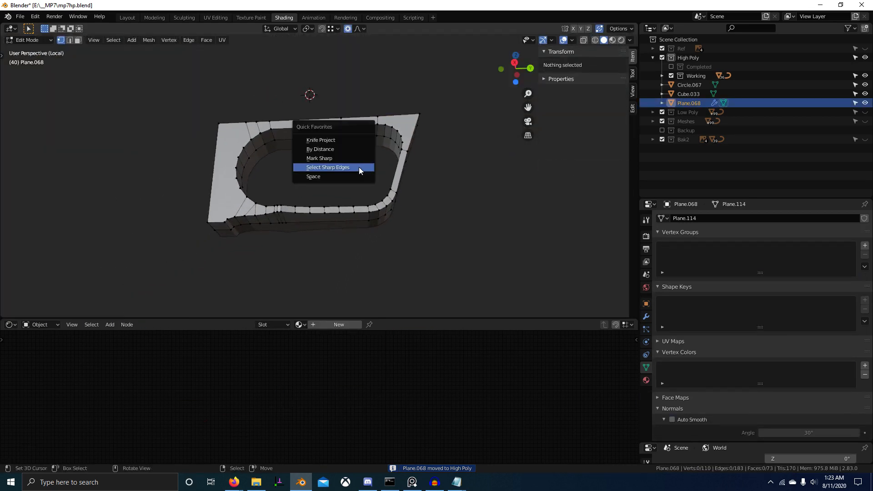
pyautogui.click(343, 166)
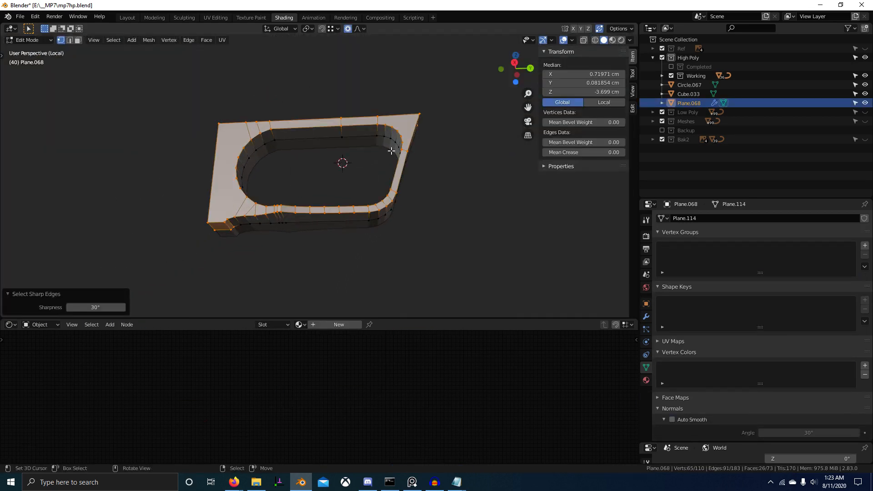
pyautogui.hotkey('alt', 'a')
pyautogui.press('2')
pyautogui.press('q')
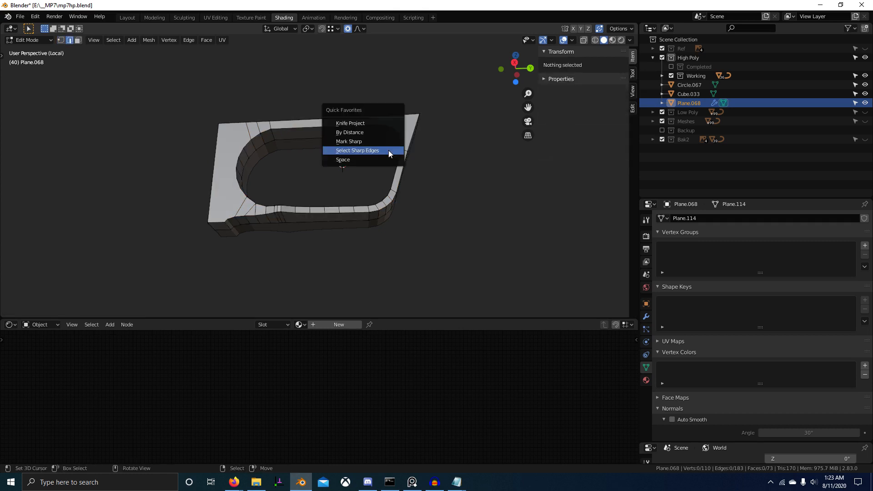
pyautogui.click(389, 153)
pyautogui.scroll(3, 409, 132)
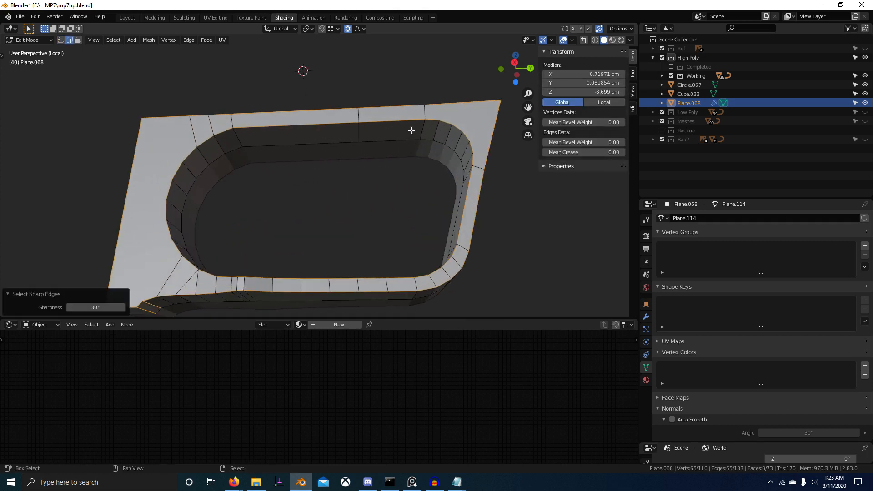
pyautogui.write('g1')
pyautogui.press('Return')
# Crease to 1 the cross edges where the guard's straight inner and outer walls meet the rounded corners.
pyautogui.keyDown('shift'); pyautogui.rightClick(239, 137); pyautogui.keyUp('shift')
pyautogui.hotkey('shift', 'e')
pyautogui.write('1')
pyautogui.press('Return')
pyautogui.moveTo(231, 221); pyautogui.dragTo(378, 253, button='middle')
pyautogui.click(384, 250)
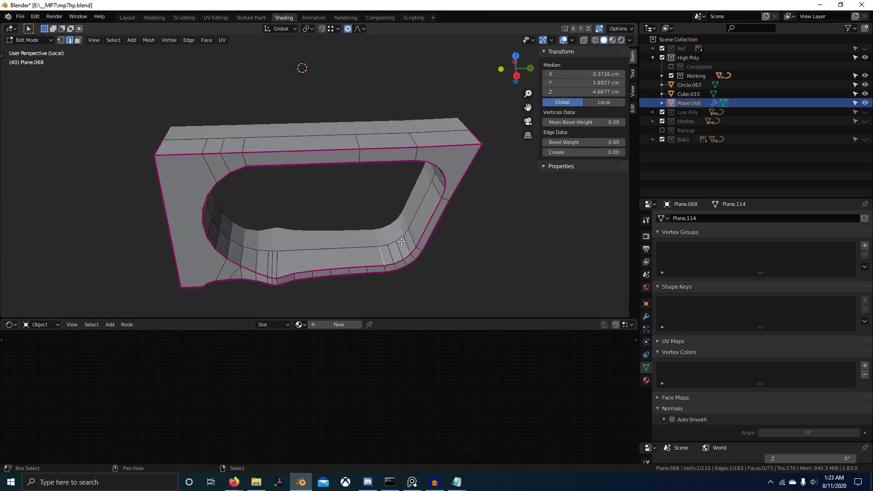
pyautogui.keyDown('shift'); pyautogui.rightClick(385, 257); pyautogui.keyUp('shift')
pyautogui.moveTo(385, 256); pyautogui.dragTo(362, 168, button='middle')
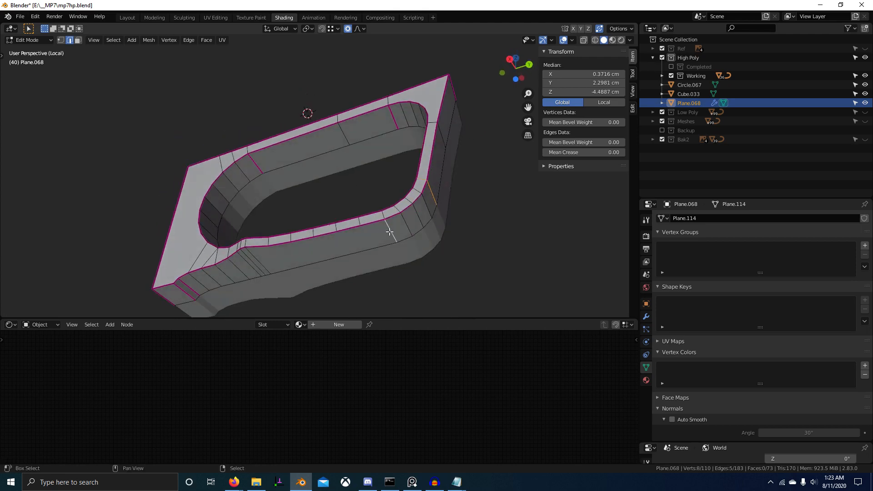
# Merge overlapping vertices across the whole guard mesh, and crease the cross edge below the opening's upper front corner to 1.
pyautogui.press('a')
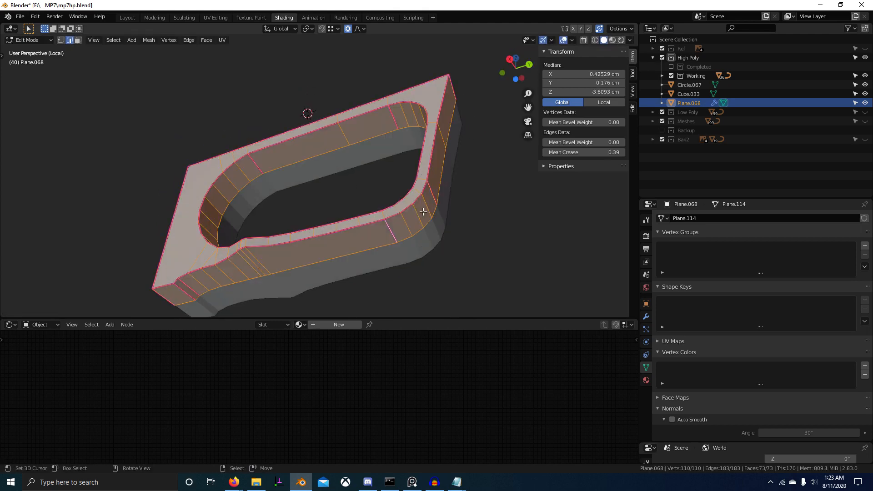
pyautogui.press('m')
pyautogui.click(421, 209)
pyautogui.moveTo(388, 234); pyautogui.dragTo(341, 225, button='middle')
pyautogui.rightClick(365, 189)
pyautogui.moveTo(390, 143); pyautogui.dragTo(566, 208, button='middle')
pyautogui.keyDown('shift'); pyautogui.rightClick(448, 147); pyautogui.keyUp('shift')
pyautogui.hotkey('shift', 'e')
pyautogui.write('1')
pyautogui.press('Return')
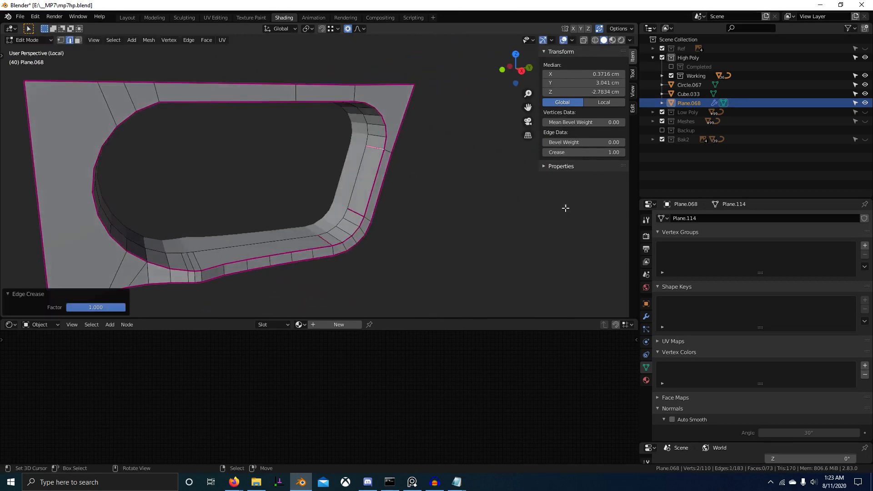
# Add a level 2 Subdivision modifier to the trigger guard in Object Mode.
pyautogui.scroll(1, 445, 217)
pyautogui.press('Tab')
pyautogui.scroll(-3, 444, 217)
pyautogui.moveTo(441, 218); pyautogui.dragTo(366, 216, button='middle')
pyautogui.scroll(-1, 409, 205)
pyautogui.hotkey('ctrl', '2')
pyautogui.scroll(1, 344, 217)
# Select the guard's slanted front edge in Edit Mode, then open its modifier stack and collapse the Mirror modifier.
pyautogui.press('Tab')
pyautogui.hotkey('alt', 'a')
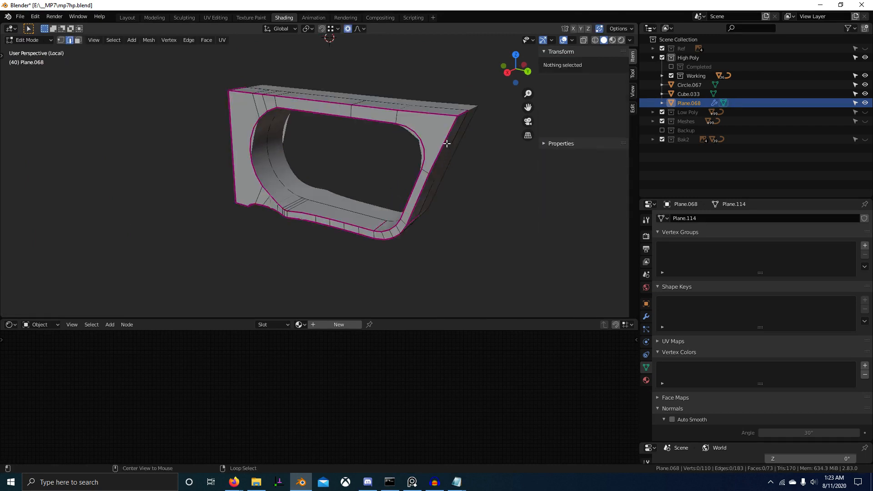
pyautogui.rightClick(446, 142)
pyautogui.moveTo(466, 173); pyautogui.dragTo(429, 177, button='middle')
pyautogui.click(646, 304)
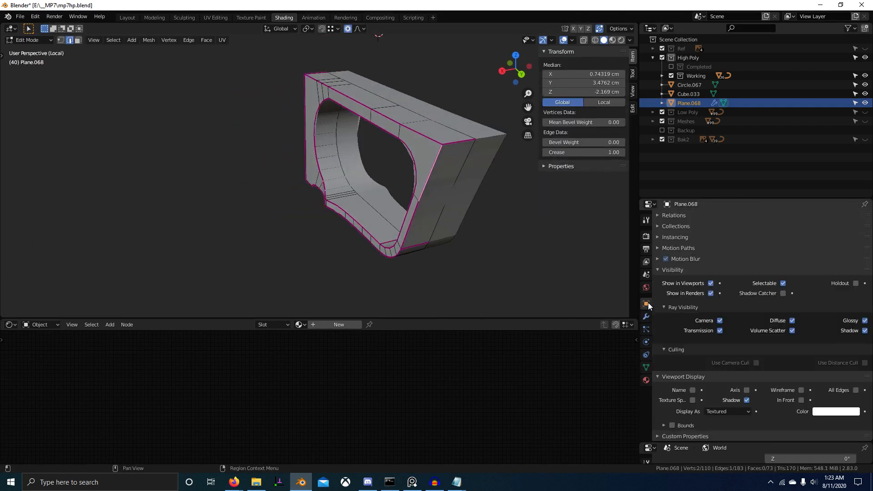
pyautogui.click(646, 316)
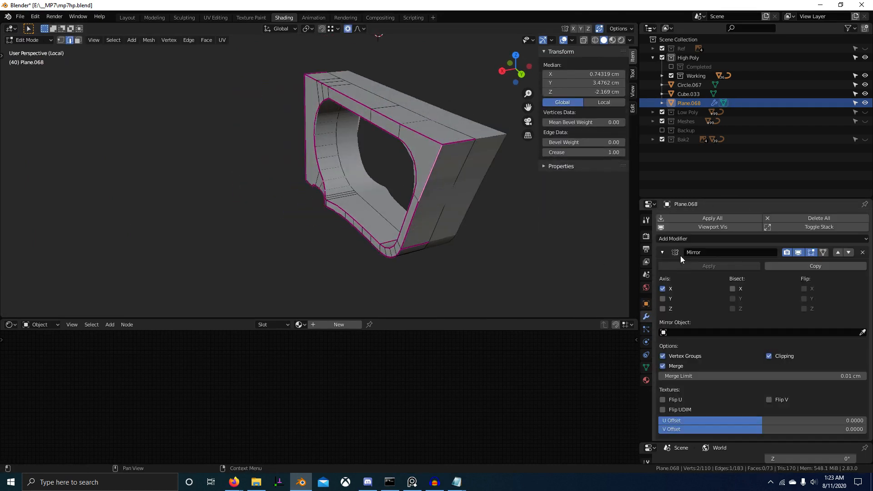
pyautogui.moveTo(459, 179); pyautogui.dragTo(491, 159, button='middle')
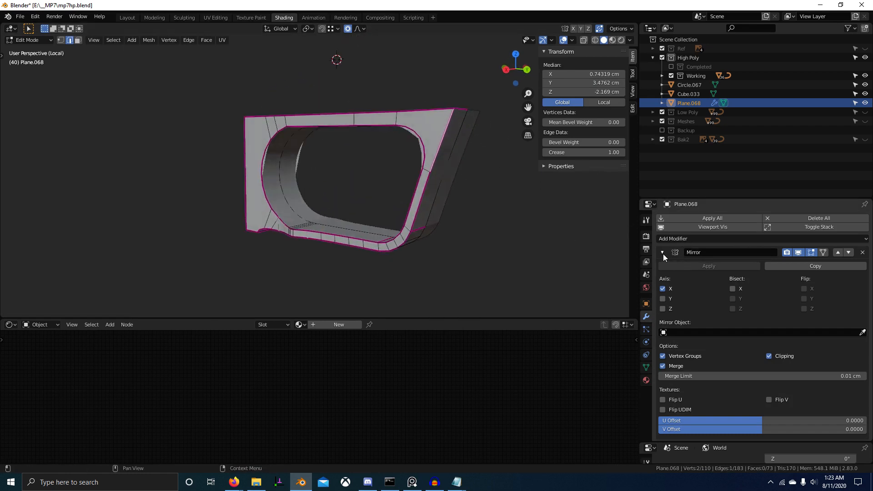
pyautogui.click(662, 252)
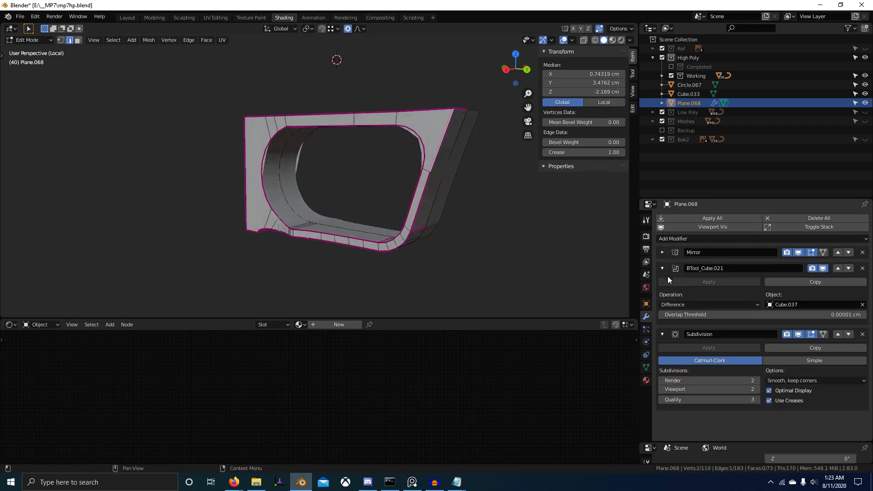
# Place the Subdivision modifier above the BTool_Cube.021 boolean, checking the guard's shape in Object Mode.
pyautogui.click(837, 334)
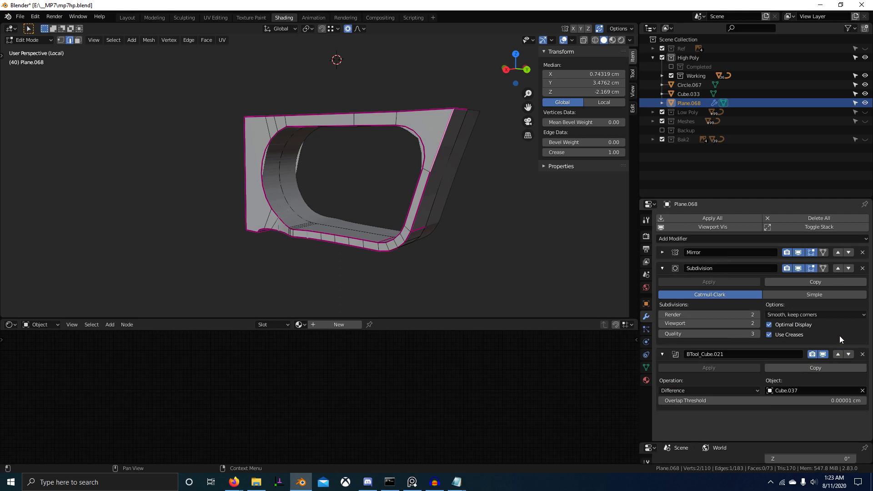
pyautogui.click(838, 354)
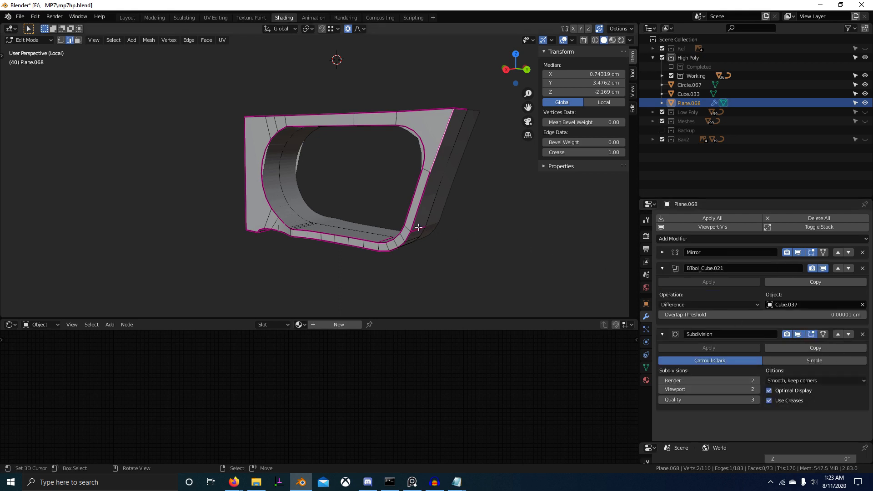
pyautogui.scroll(1, 359, 202)
pyautogui.keyDown('shift'); pyautogui.moveTo(270, 176); pyautogui.dragTo(387, 213, button='middle'); pyautogui.keyUp('shift')
pyautogui.press('Tab')
pyautogui.moveTo(439, 245); pyautogui.dragTo(447, 255, button='middle')
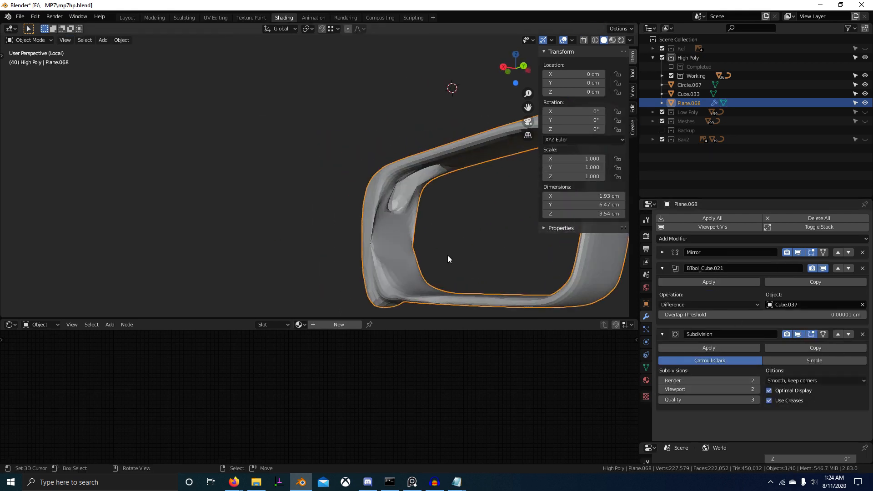
pyautogui.click(837, 334)
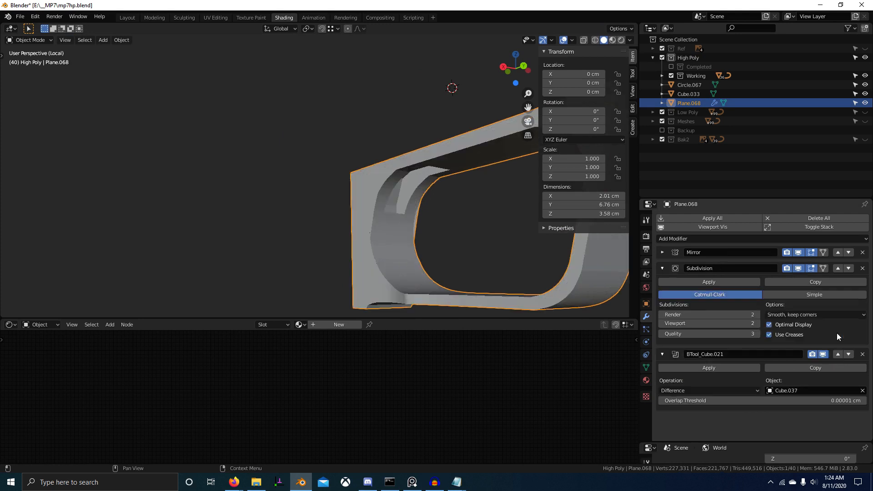
# Add a Triangulate modifier, move it above the Subdivision modifier and set its minimum vertices to 5.
pyautogui.click(754, 238)
pyautogui.click(690, 400)
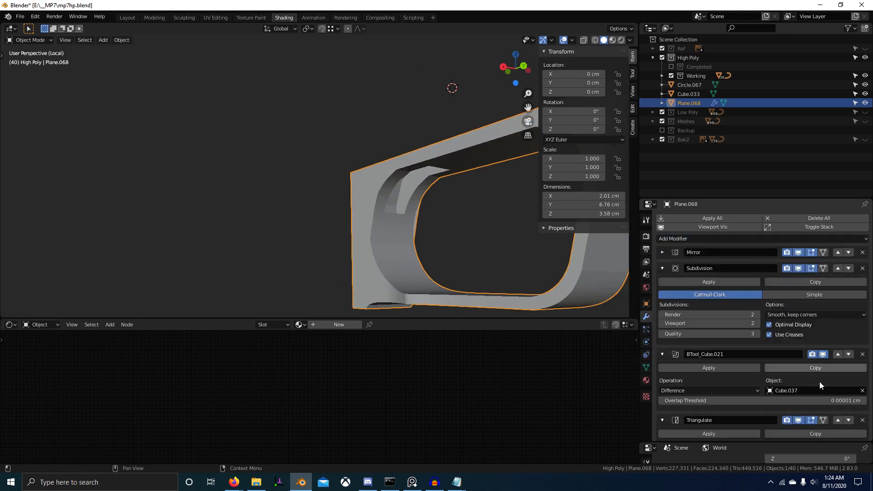
pyautogui.scroll(-2, 819, 381)
pyautogui.click(836, 371)
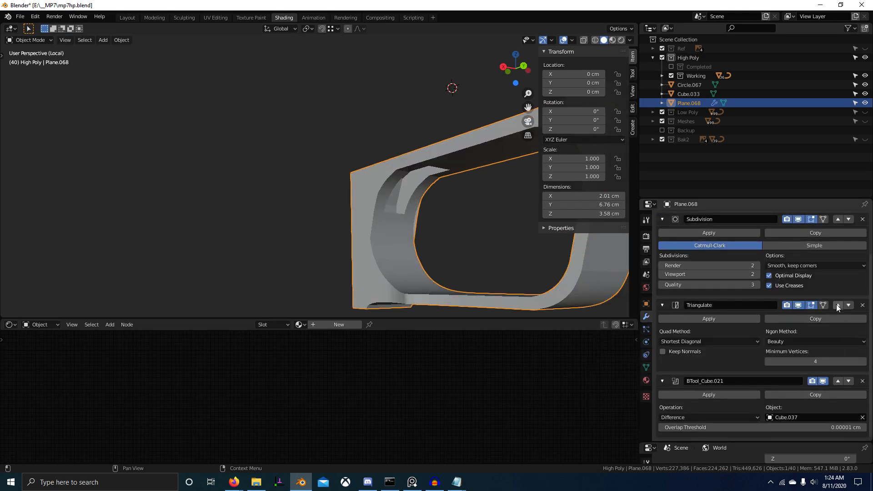
pyautogui.click(836, 303)
pyautogui.moveTo(820, 276); pyautogui.dragTo(828, 276)
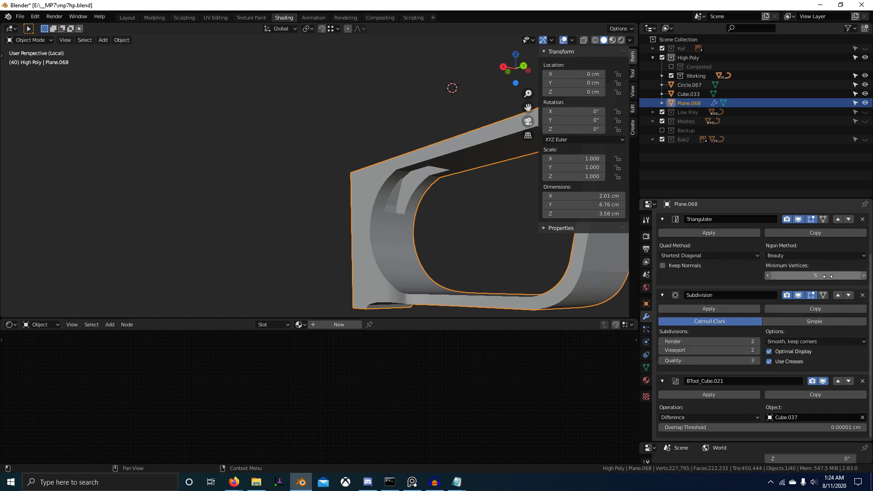
# Inspect the subdivided trigger guard and leave local view to see it against the receiver.
pyautogui.moveTo(446, 255); pyautogui.dragTo(436, 182, button='middle')
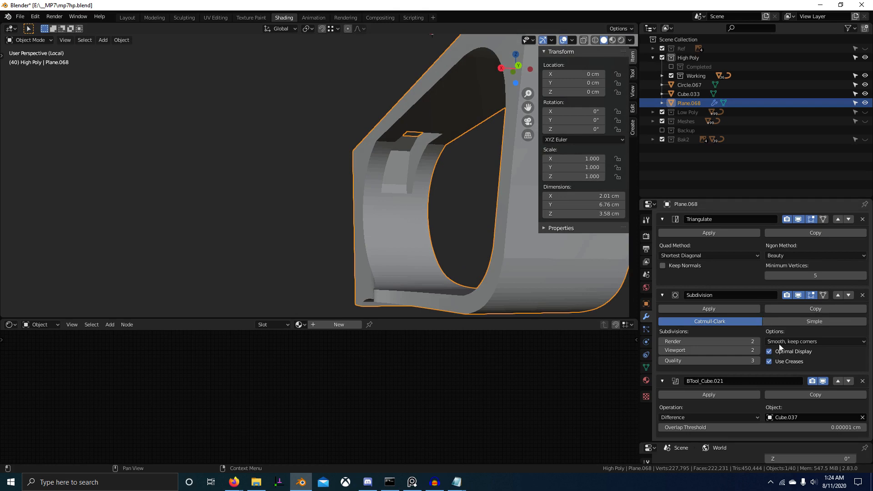
pyautogui.press('KP_Decimal')
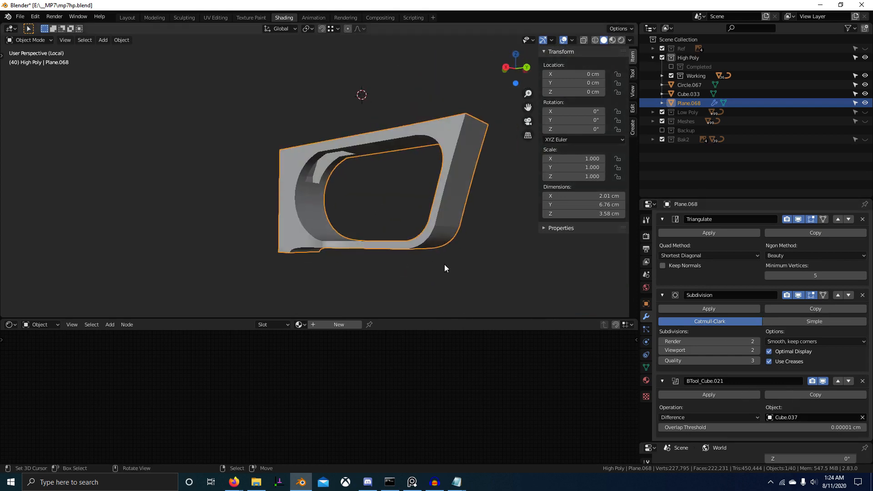
pyautogui.press('KP_Divide')
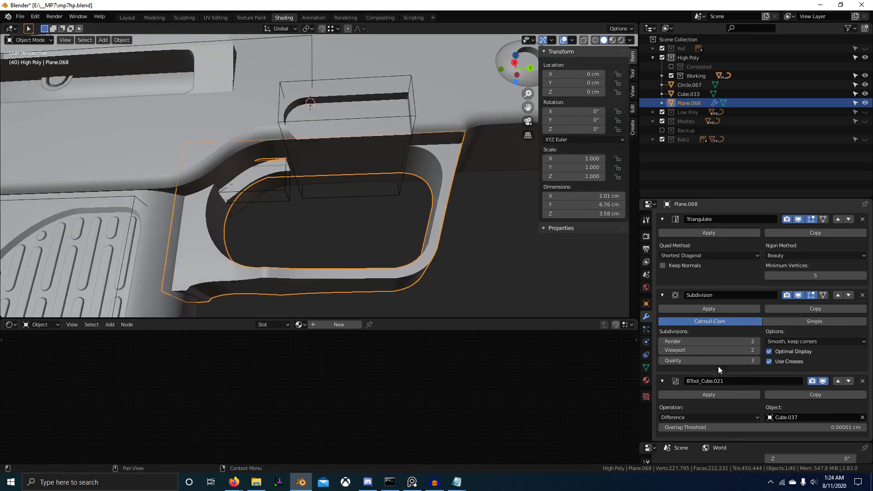
# Clear the guard's BTool_Cube.021 boolean object and repick the small cutter box at the guard's upper rear curve, then save the file.
pyautogui.click(862, 417)
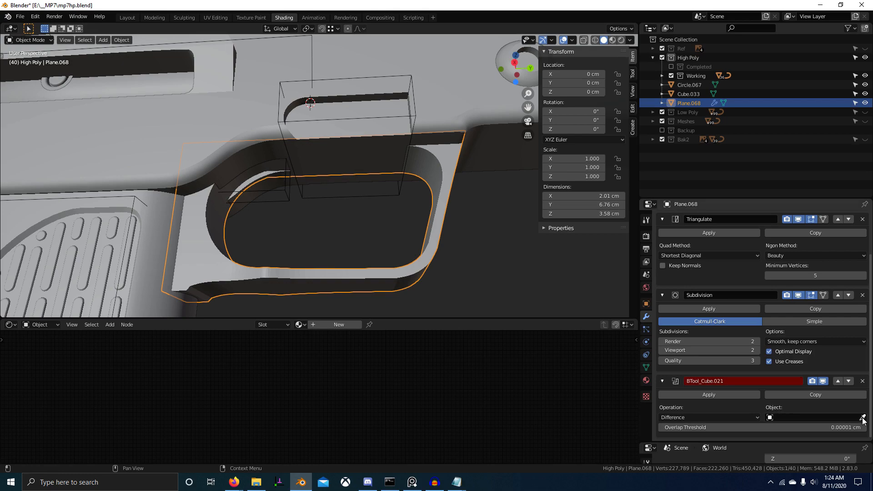
pyautogui.click(288, 194)
pyautogui.moveTo(426, 244); pyautogui.dragTo(405, 221, button='middle')
pyautogui.rightClick(394, 209)
pyautogui.keyDown('ctrl'); pyautogui.moveTo(405, 222); pyautogui.dragTo(379, 252, button='middle'); pyautogui.keyUp('ctrl')
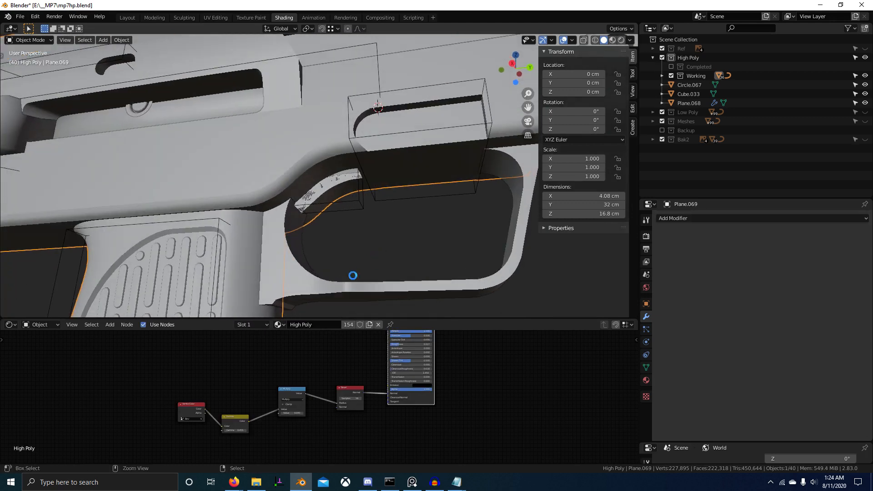
pyautogui.hotkey('ctrl', 's')
# Select the trigger guard, collapse its Triangulate, Subdivision and boolean entries, and apply all of its modifiers.
pyautogui.rightClick(315, 280)
pyautogui.scroll(-1, 359, 280)
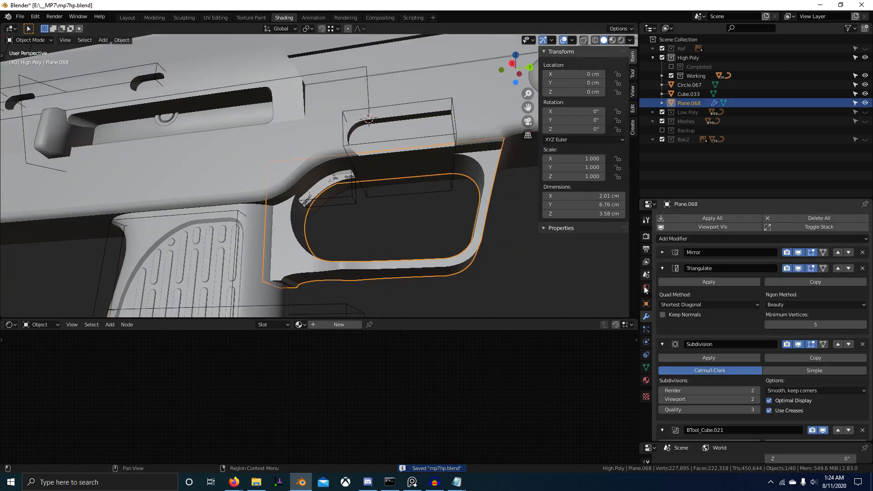
pyautogui.click(662, 268)
pyautogui.click(662, 284)
pyautogui.click(662, 300)
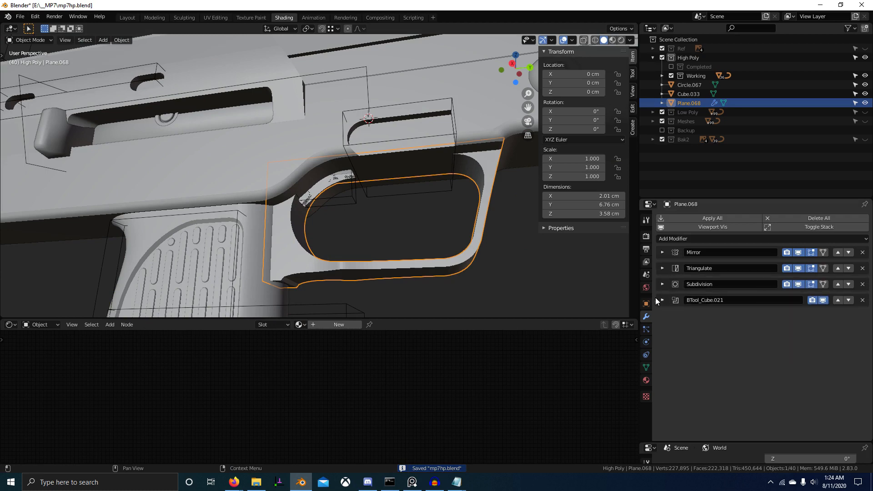
pyautogui.moveTo(510, 268); pyautogui.dragTo(468, 241, button='middle')
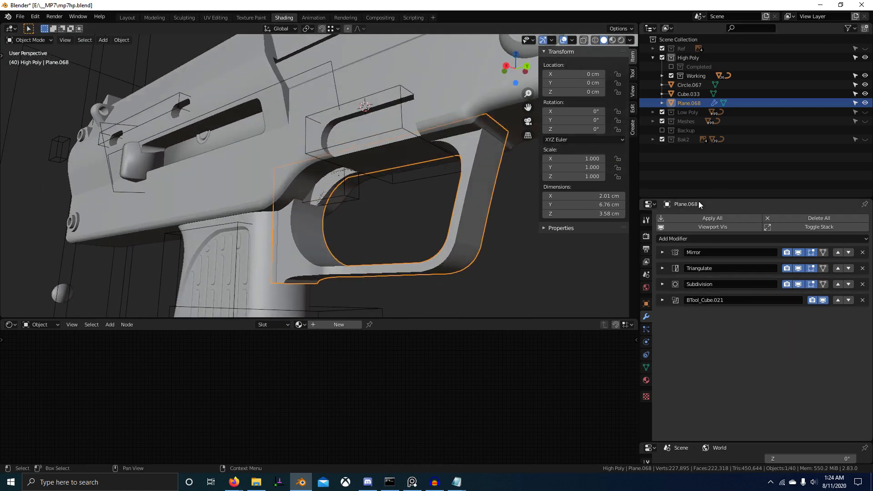
pyautogui.click(702, 219)
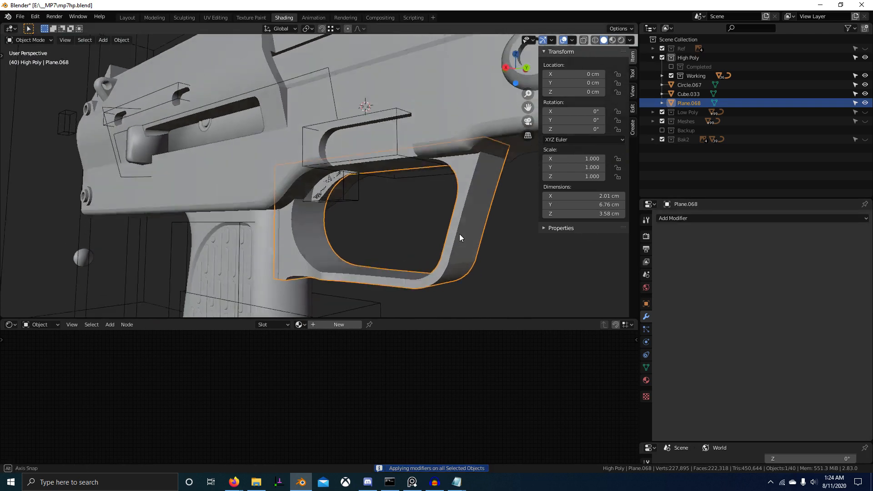
# Isolate the trigger guard in local view, clear its mesh selection, shade it smooth in Object Mode and return to Edit Mode.
pyautogui.press('KP_Divide')
pyautogui.scroll(1, 459, 234)
pyautogui.press('Tab')
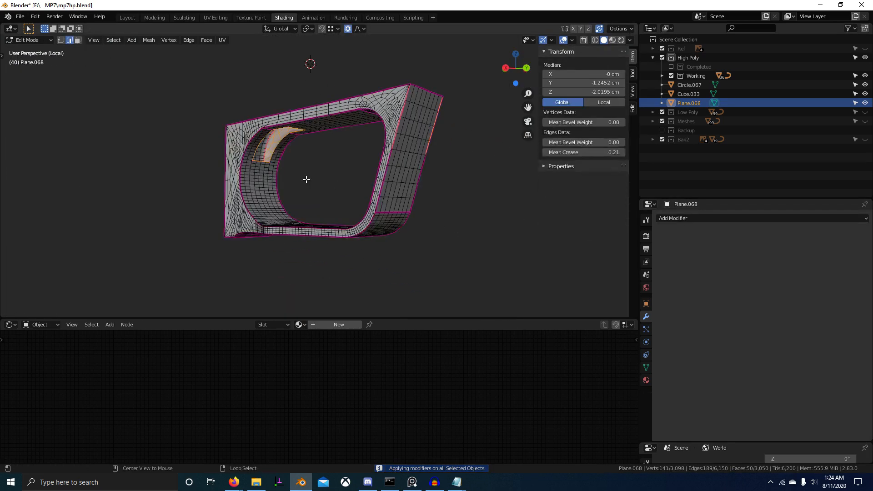
pyautogui.hotkey('alt', 'a')
pyautogui.press('Tab')
pyautogui.press('w')
pyautogui.click(314, 178)
pyautogui.press('Tab')
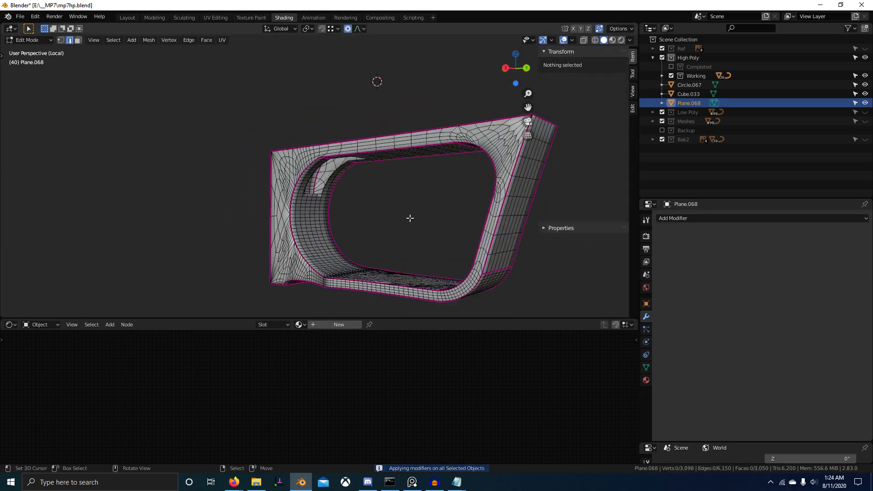
# Select the guard's sharp edges at a sharpness of 30° and mark them sharp.
pyautogui.press('q')
pyautogui.click(346, 202)
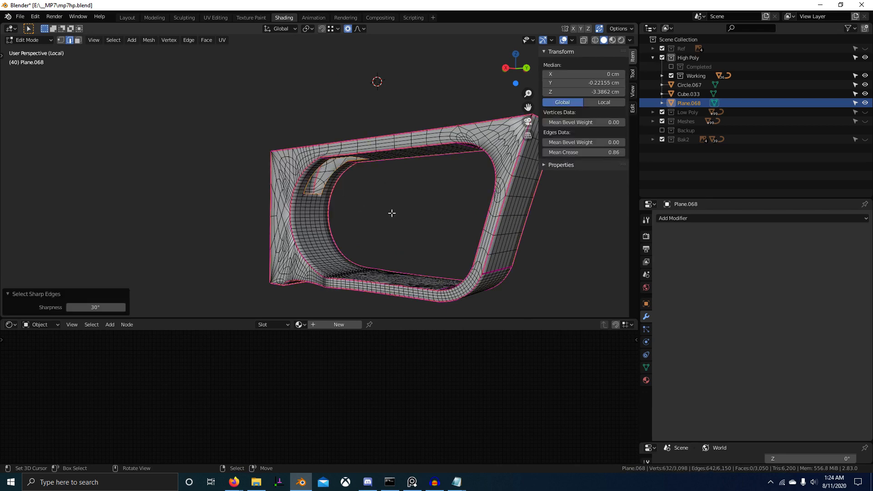
pyautogui.hotkey('ctrl', 'e')
pyautogui.click(393, 213)
# Pick one creased edge on the guard, select all edges with equal crease, and mark them sharp.
pyautogui.moveTo(394, 214); pyautogui.dragTo(497, 191, button='middle')
pyautogui.scroll(4, 401, 201)
pyautogui.hotkey('shift', 'g')
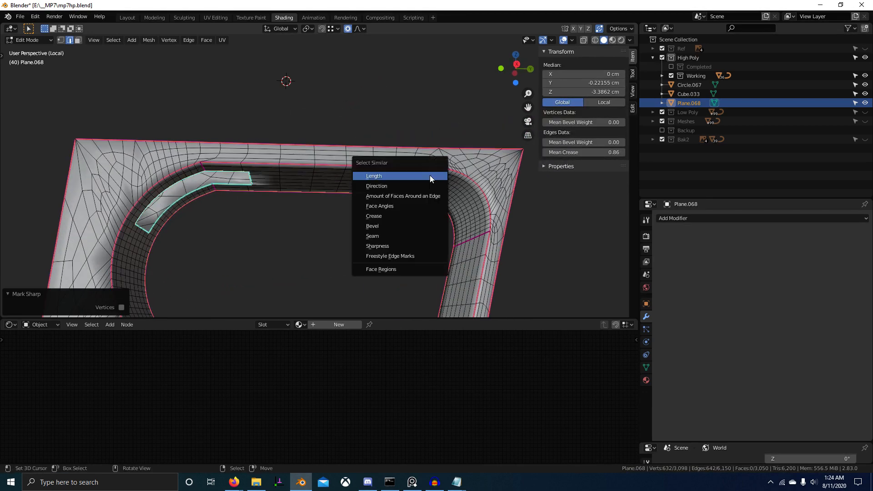
pyautogui.rightClick(429, 164)
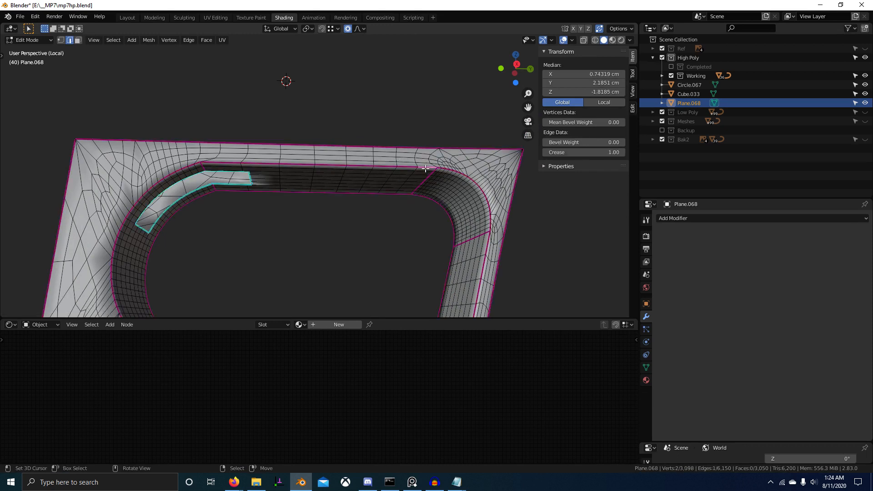
pyautogui.hotkey('shift', 'g')
pyautogui.click(425, 168)
pyautogui.hotkey('ctrl', 'e')
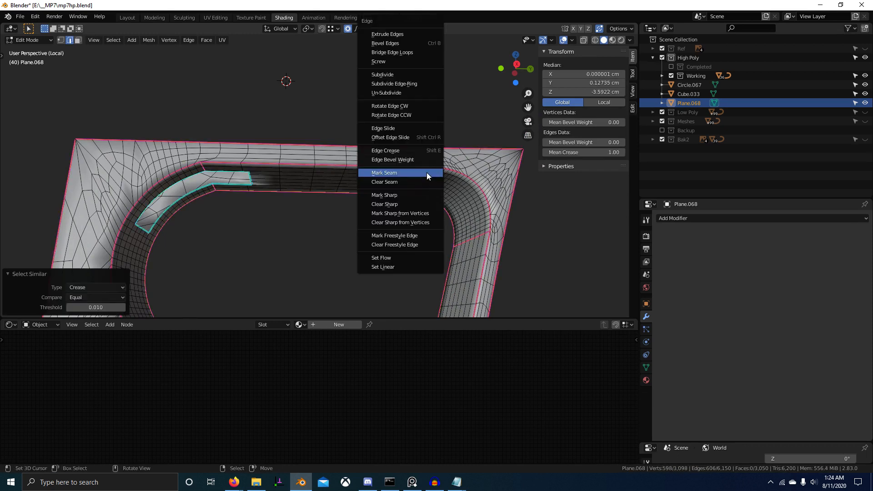
pyautogui.click(426, 173)
# In Object Mode, enable Auto Smooth on the guard's mesh and set its angle to 180°.
pyautogui.press('Tab')
pyautogui.moveTo(483, 244); pyautogui.dragTo(458, 220, button='middle')
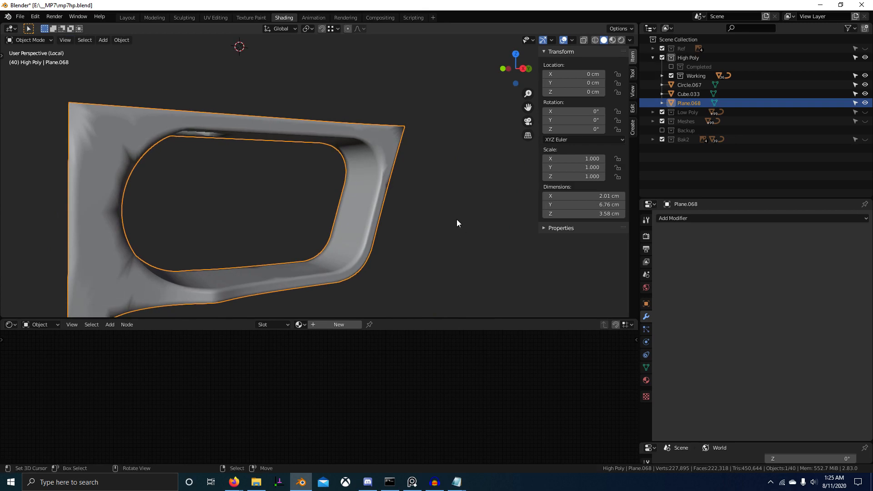
pyautogui.click(646, 367)
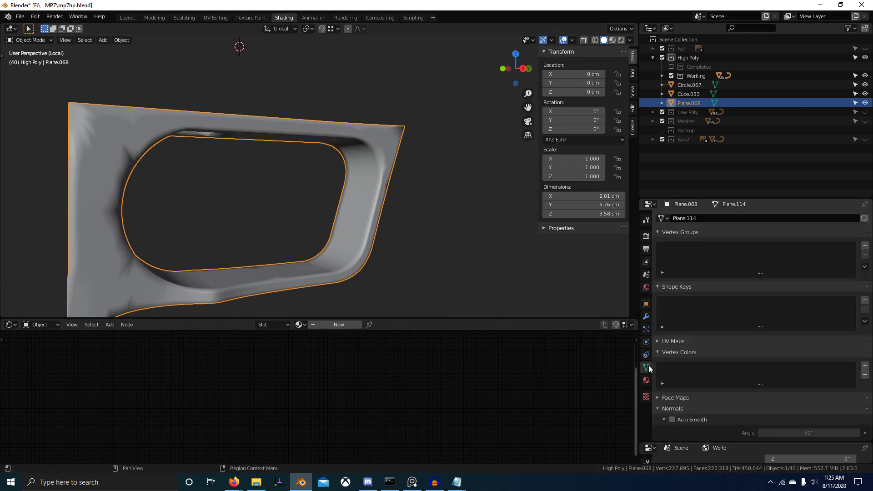
pyautogui.click(671, 419)
pyautogui.moveTo(795, 432); pyautogui.dragTo(855, 433)
pyautogui.moveTo(316, 198); pyautogui.dragTo(293, 193, button='middle')
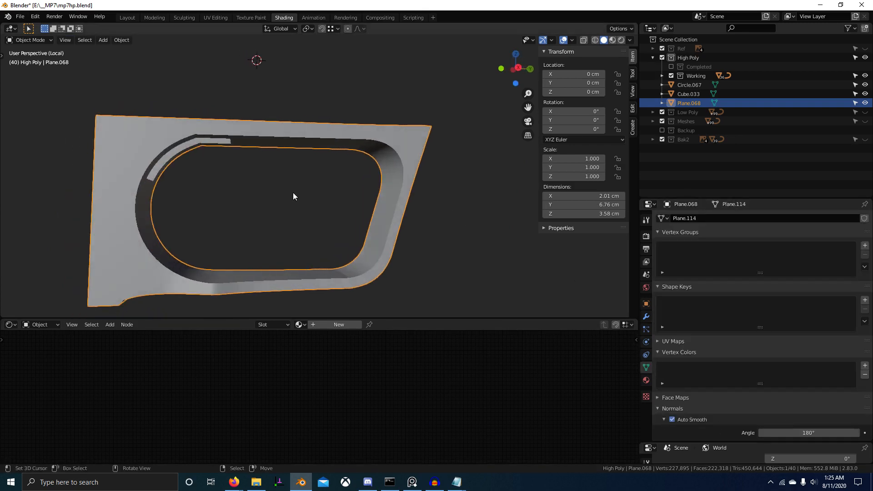
# Leave local view and join the trigger guard into the main receiver mesh.
pyautogui.press('KP_Divide')
pyautogui.keyDown('shift'); pyautogui.click(272, 181); pyautogui.keyUp('shift')
pyautogui.scroll(-4, 249, 190)
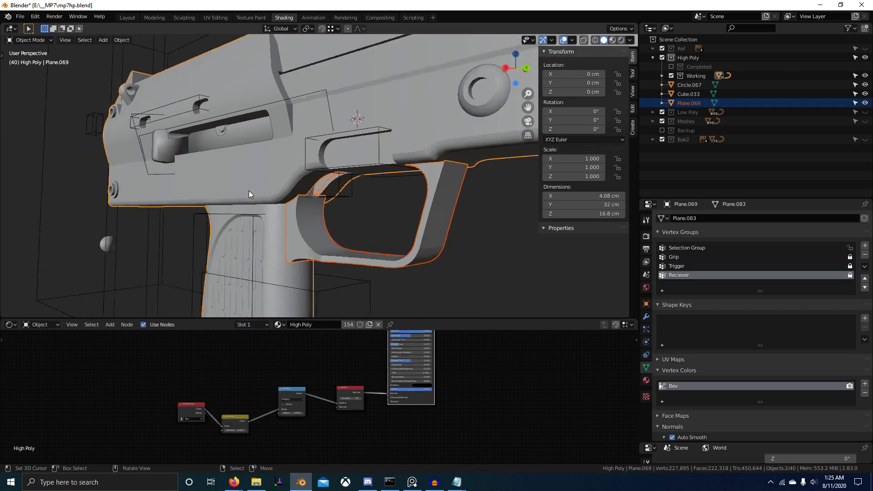
pyautogui.hotkey('ctrl', 'j')
# Isolate the joined receiver in local view and rotate it 180° about the Y axis.
pyautogui.press('KP_Divide')
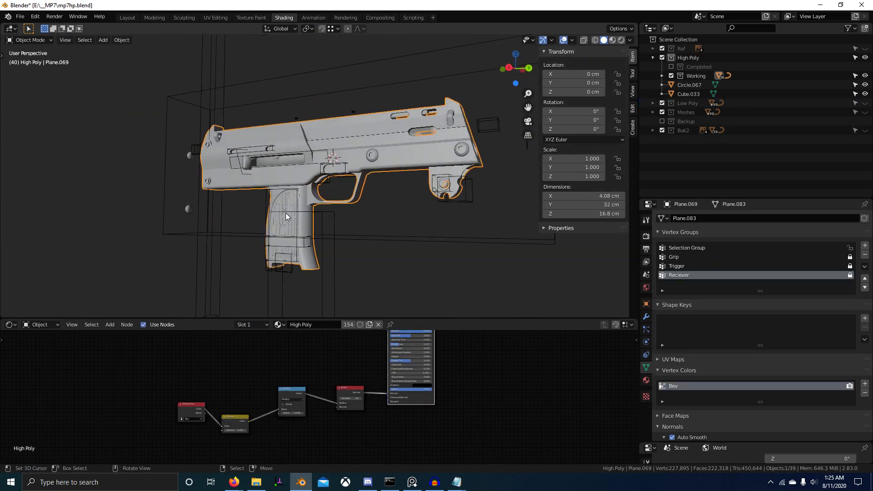
pyautogui.scroll(-3, 285, 213)
pyautogui.scroll(5, 318, 182)
pyautogui.scroll(-6, 328, 162)
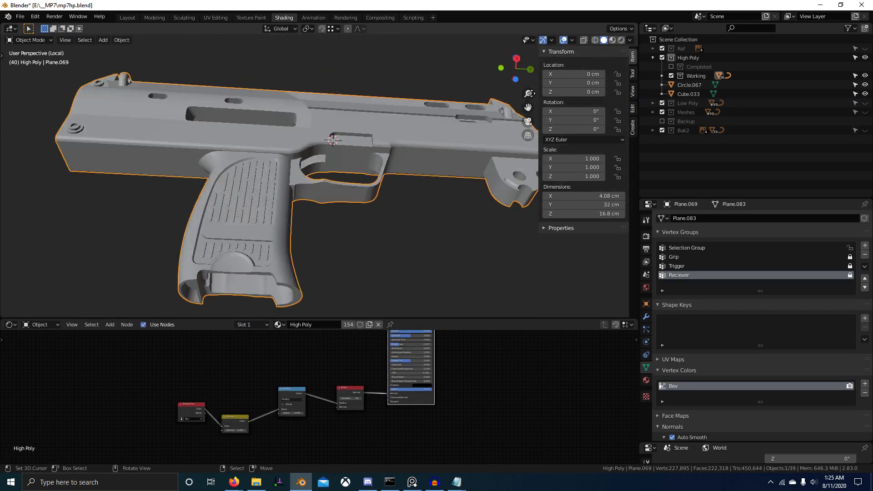
pyautogui.write('ry')
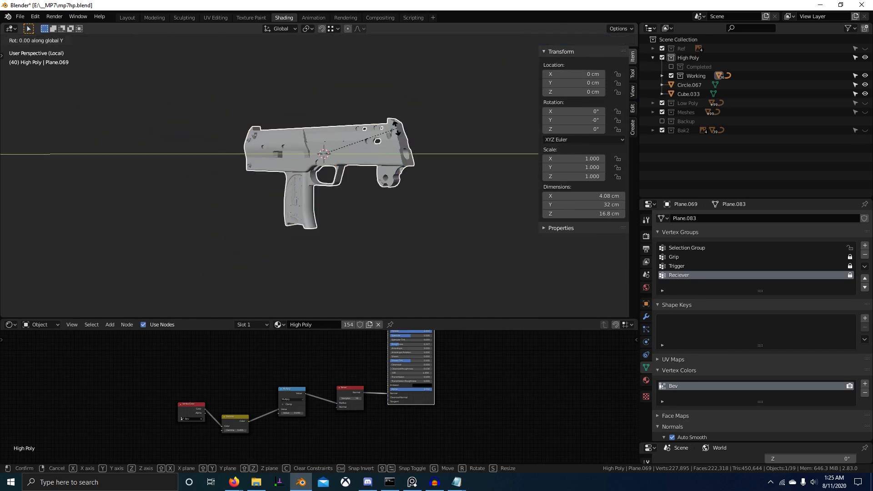
pyautogui.write('180')
pyautogui.press('Return')
# Switch the viewport to rendered shading and examine the bevels around the trigger guard and where it meets the receiver.
pyautogui.moveTo(399, 131); pyautogui.dragTo(367, 224, button='middle')
pyautogui.moveTo(368, 223); pyautogui.dragTo(328, 275, button='middle')
pyautogui.scroll(3, 328, 269)
pyautogui.moveTo(350, 237); pyautogui.dragTo(529, 87, button='middle')
pyautogui.scroll(2, 316, 150)
pyautogui.click(621, 40)
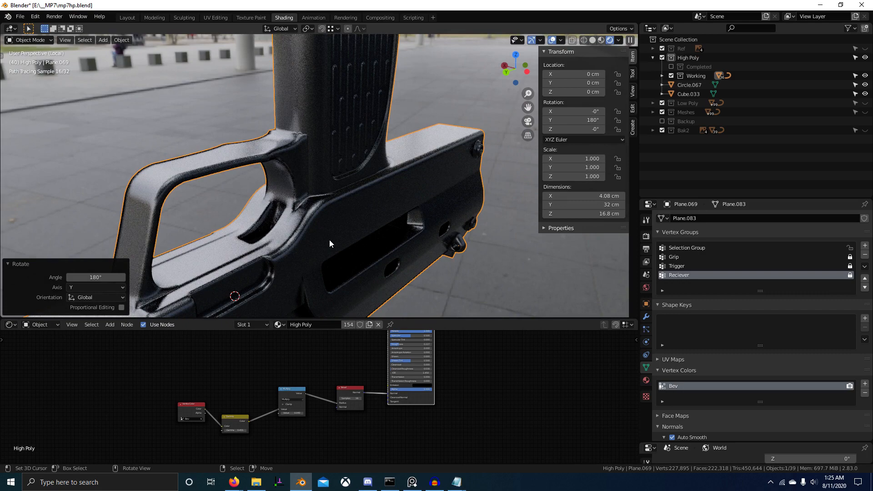
pyautogui.moveTo(288, 241); pyautogui.dragTo(224, 258, button='middle')
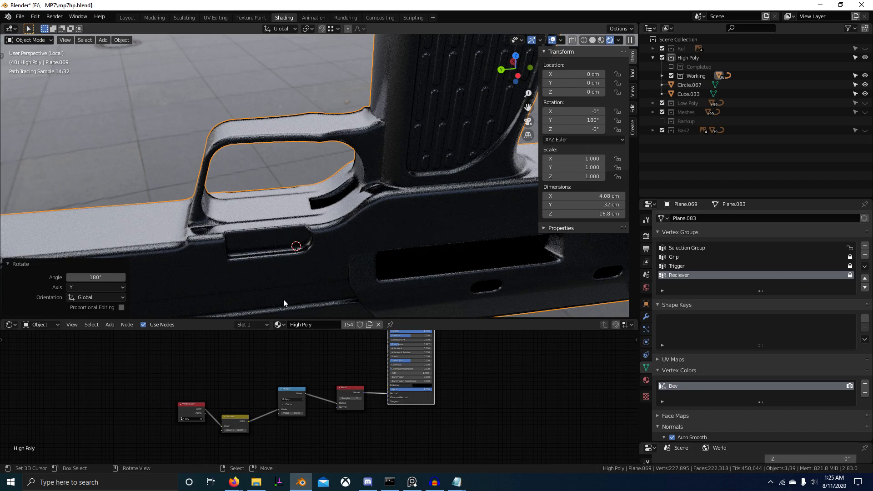
pyautogui.rightClick(232, 191)
pyautogui.keyDown('shift'); pyautogui.moveTo(267, 213); pyautogui.dragTo(306, 207, button='middle'); pyautogui.keyUp('shift')
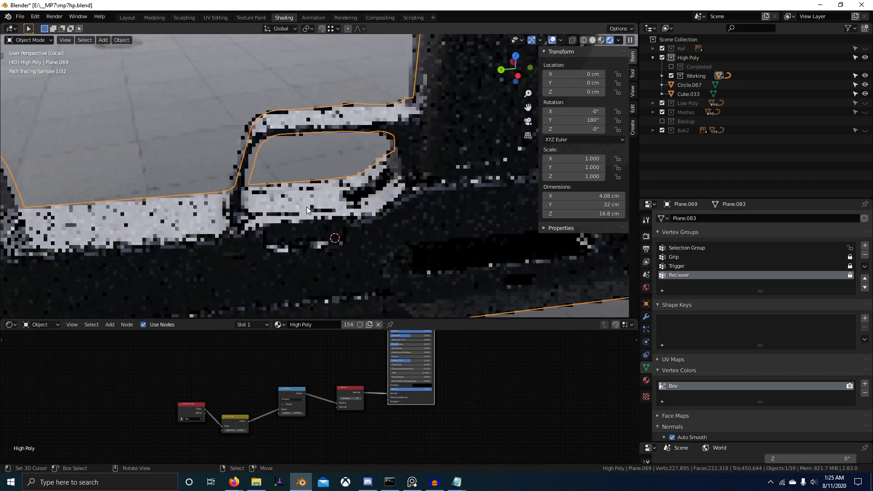
pyautogui.scroll(2, 307, 207)
pyautogui.moveTo(253, 379); pyautogui.dragTo(287, 366, button='middle')
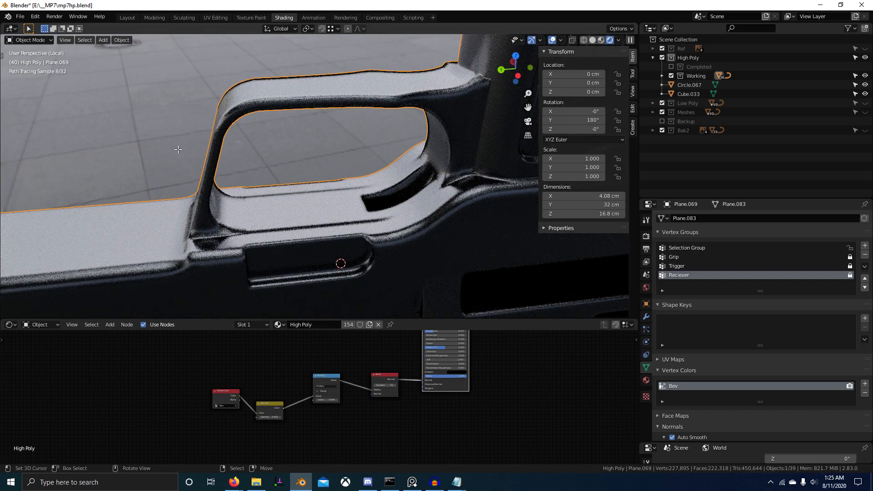
# In Edit Mode, clear the selection and select only the linked geometry of the trigger guard.
pyautogui.press('Tab')
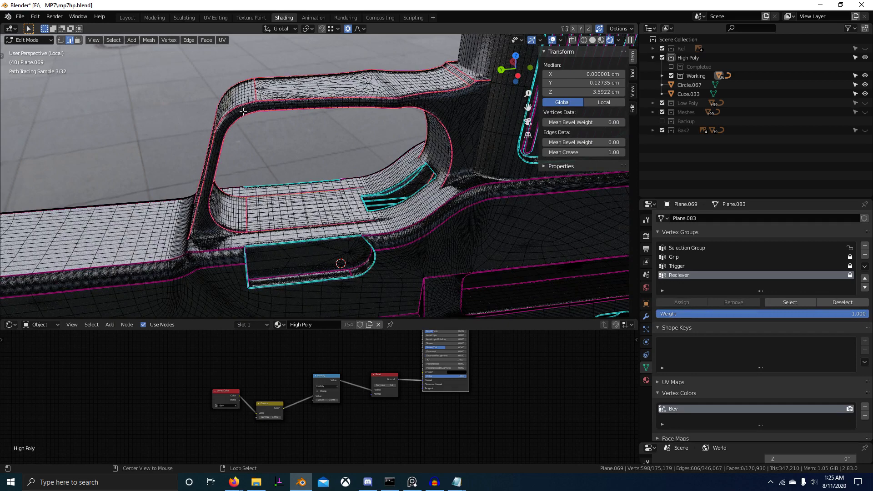
pyautogui.hotkey('alt', 'a')
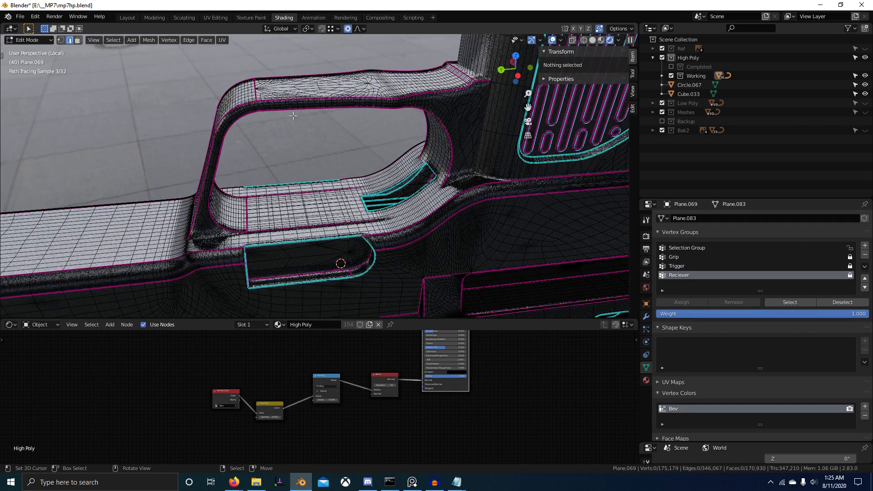
pyautogui.press('l')
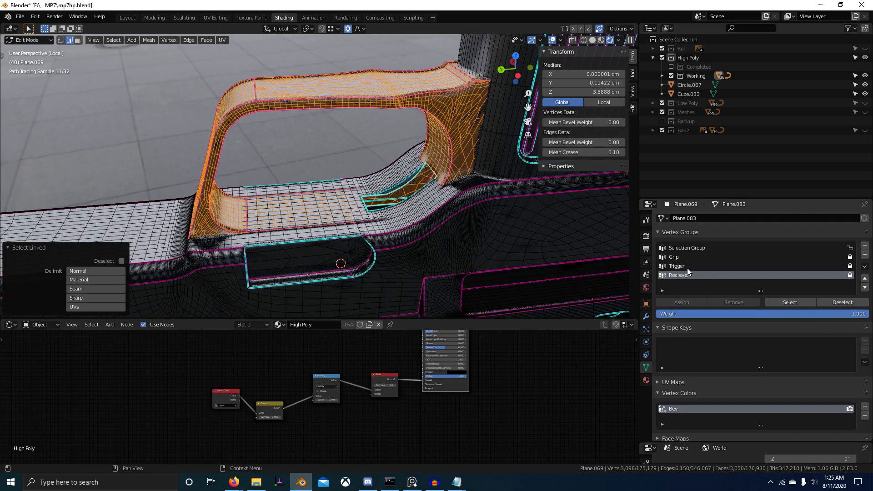
pyautogui.scroll(1, 370, 273)
pyautogui.keyDown('shift'); pyautogui.moveTo(368, 275); pyautogui.dragTo(384, 265, button='middle'); pyautogui.keyUp('shift')
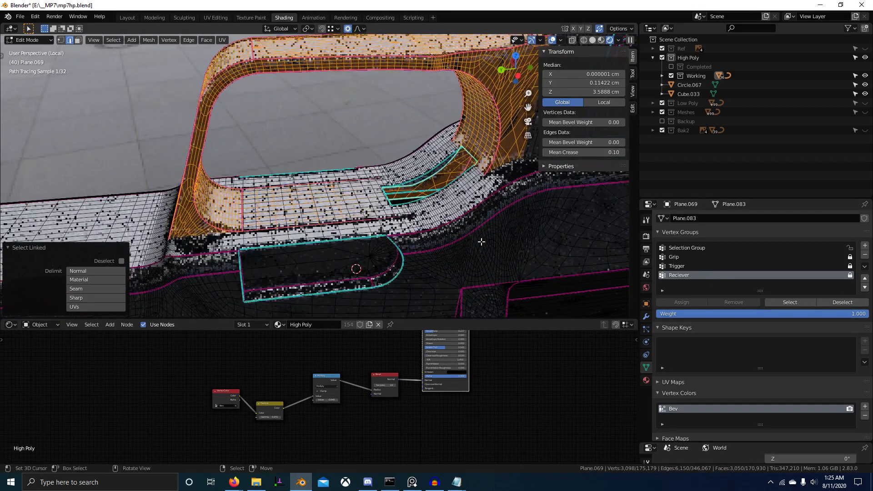
pyautogui.scroll(1, 481, 242)
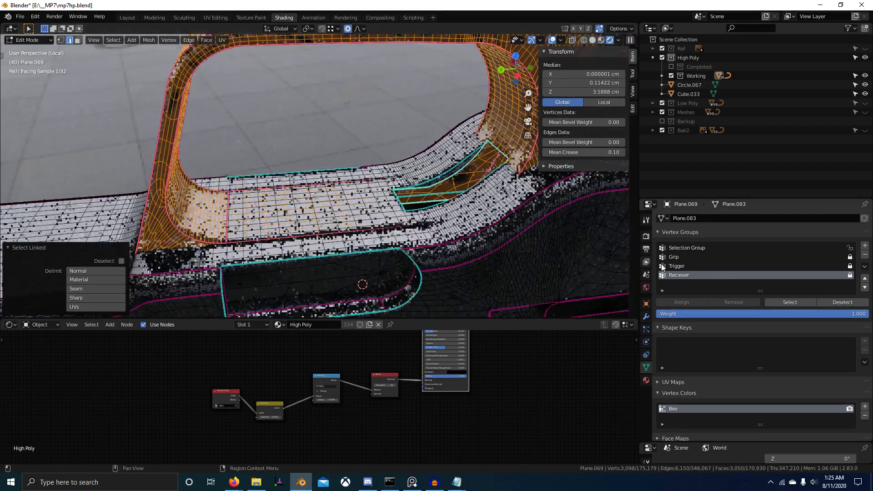
# Unlock the Trigger vertex group, assign the selected guard to it, lock the group again and return to Object Mode.
pyautogui.click(687, 266)
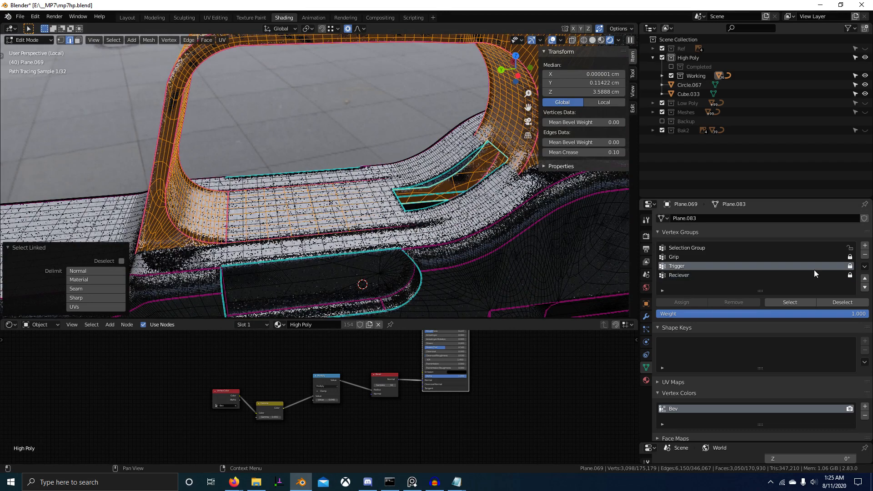
pyautogui.click(849, 267)
pyautogui.click(682, 302)
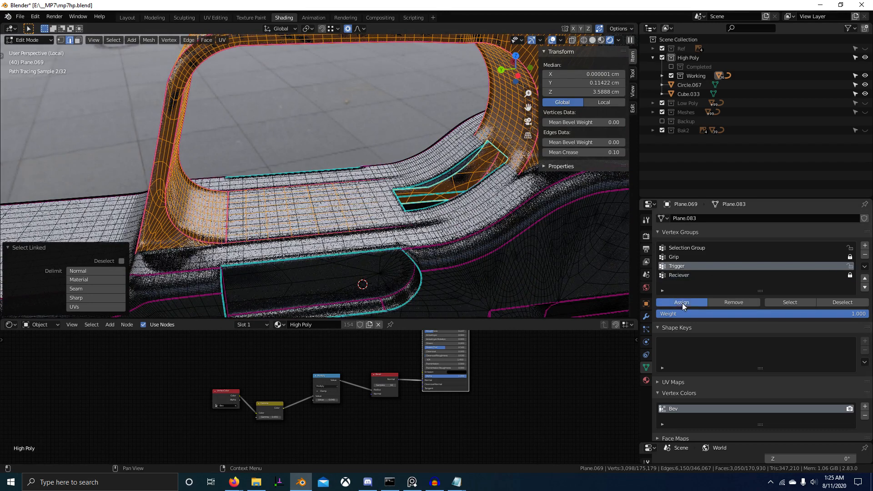
pyautogui.click(849, 266)
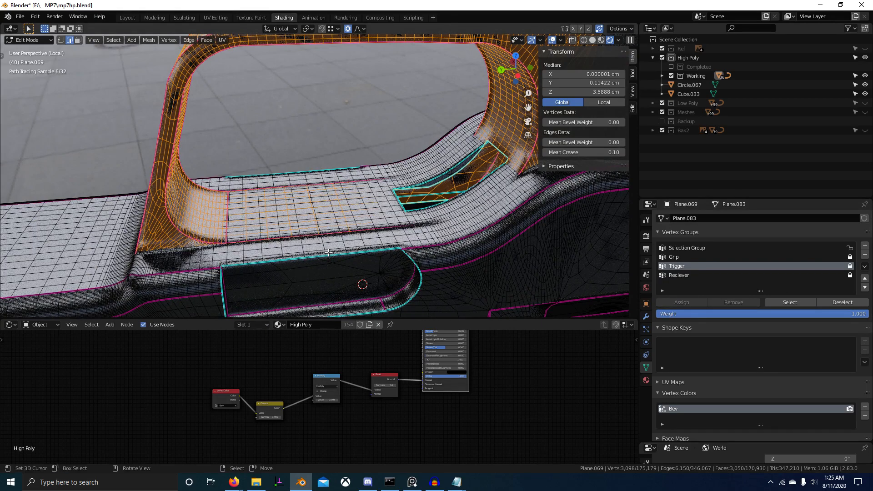
pyautogui.scroll(-1, 328, 252)
pyautogui.scroll(-1, 328, 253)
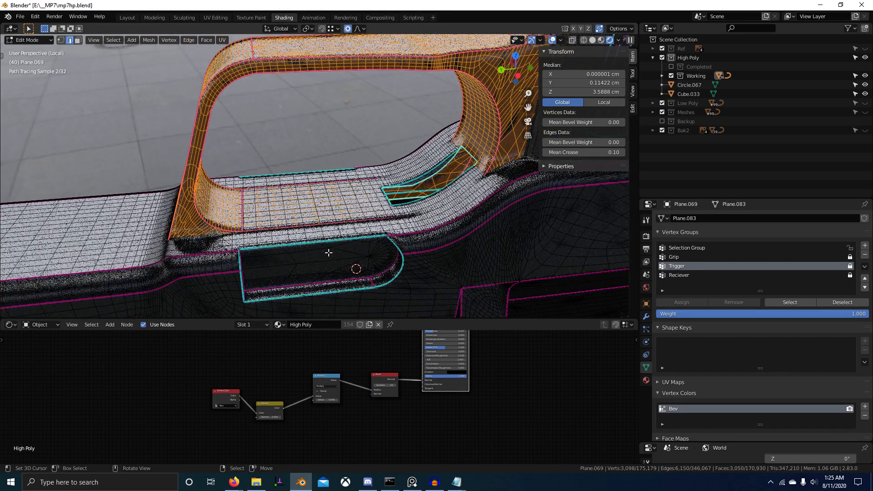
pyautogui.press('Tab')
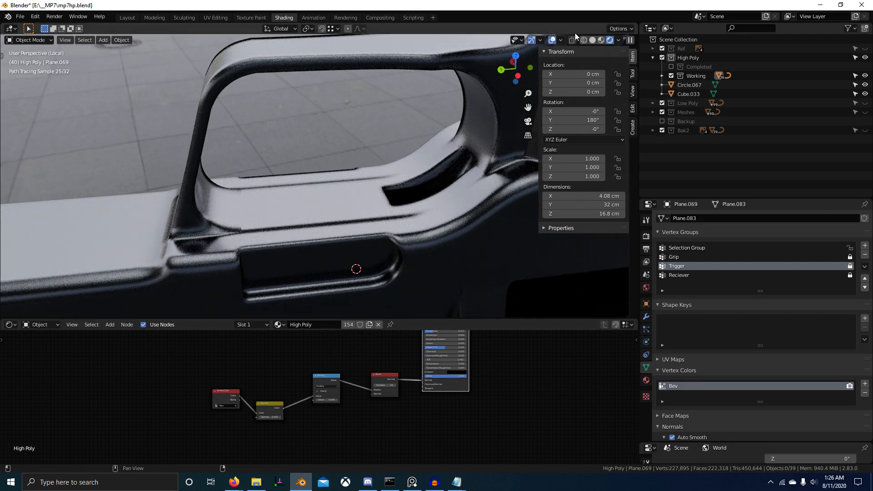
# Return the viewport to solid shading, then select the receiver mesh and enter Edit Mode on it.
pyautogui.click(592, 40)
pyautogui.moveTo(351, 201)
pyautogui.mouseDown(button='middle')
pyautogui.moveTo(484, 224)
pyautogui.moveTo(434, 144)
pyautogui.moveTo(341, 154)
pyautogui.mouseUp(button='middle')
pyautogui.click(341, 157)
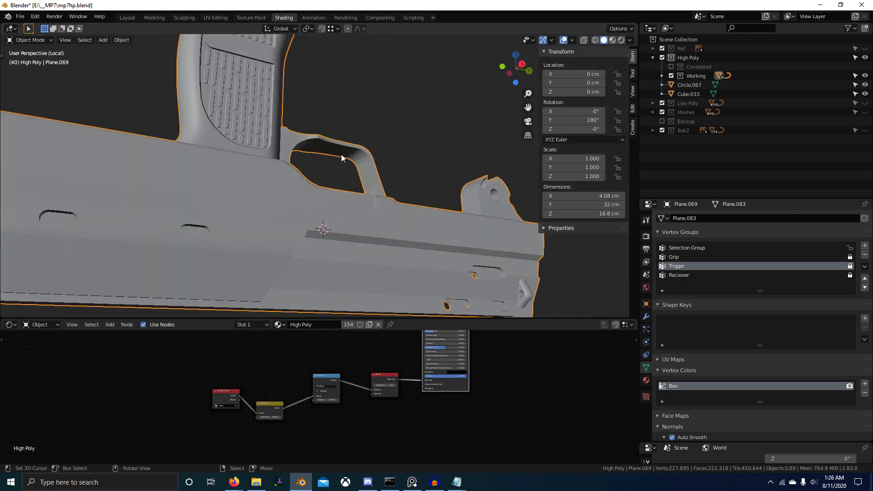
pyautogui.press('Tab')
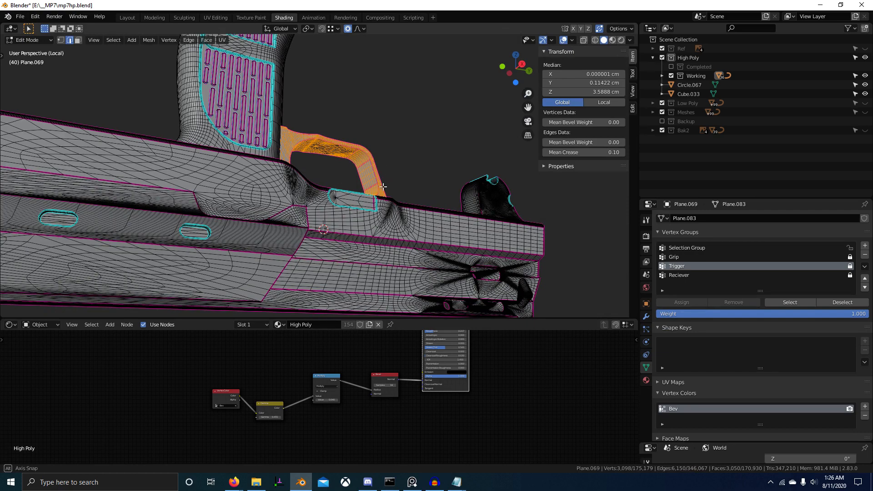
# Enter Vertex Paint mode on the gun body and examine the masked trigger guard against the receiver and grip.
pyautogui.moveTo(415, 84); pyautogui.dragTo(378, 102, button='middle')
pyautogui.scroll(-3, 348, 138)
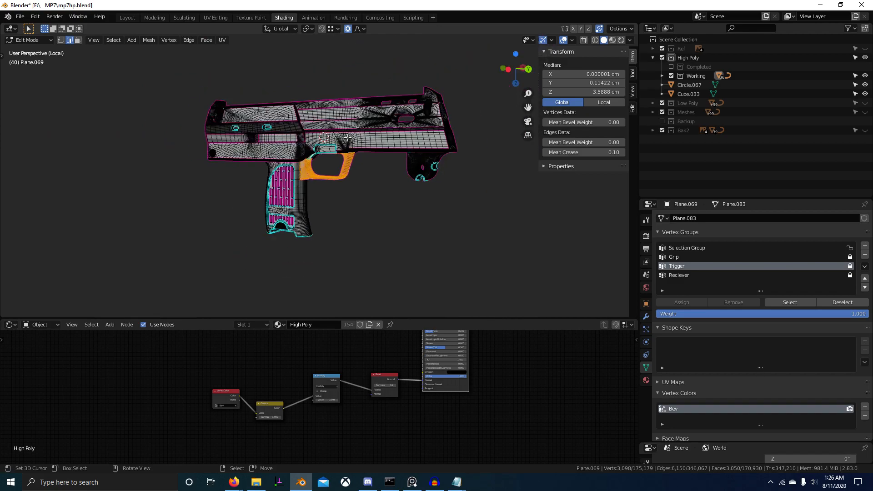
pyautogui.scroll(5, 338, 163)
pyautogui.hotkey('ctrl', 'Tab')
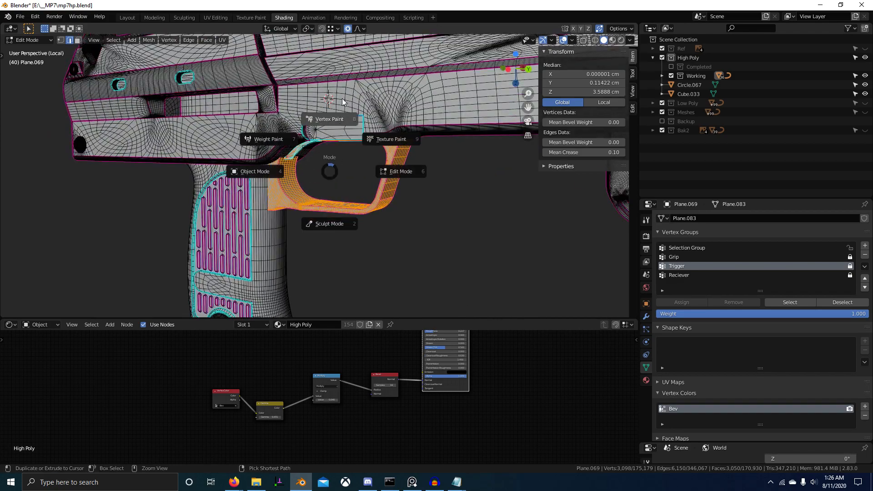
pyautogui.click(331, 71)
pyautogui.moveTo(359, 147)
pyautogui.mouseDown(button='middle')
pyautogui.moveTo(338, 184)
pyautogui.moveTo(364, 210)
pyautogui.moveTo(360, 203)
pyautogui.moveTo(353, 212)
pyautogui.moveTo(320, 208)
pyautogui.mouseUp(button='middle')
pyautogui.scroll(4, 356, 209)
pyautogui.scroll(-6, 364, 210)
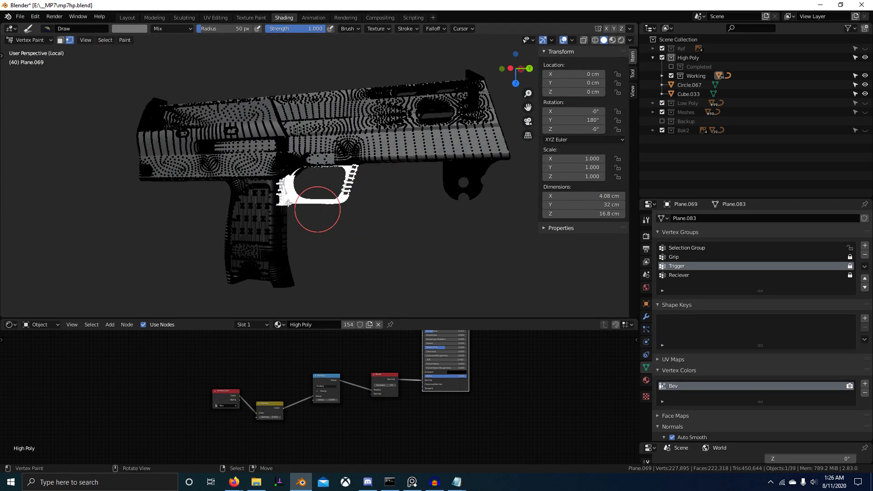
# Return the gun body to Object Mode and leave local view to check the other weapon parts, isolating the body again.
pyautogui.press('Tab')
pyautogui.scroll(-2, 305, 195)
pyautogui.moveTo(340, 175); pyautogui.dragTo(314, 190, button='middle')
pyautogui.hotkey('ctrl', 'Tab')
pyautogui.click(157, 178)
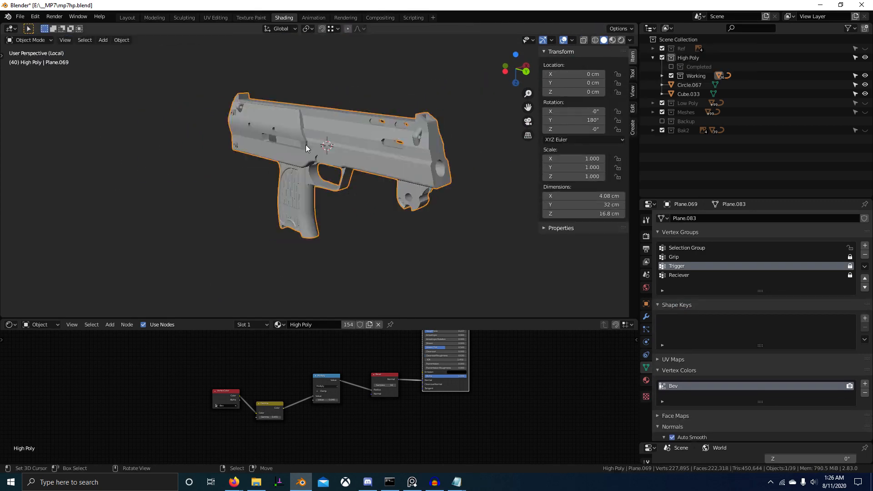
pyautogui.press('/')
pyautogui.moveTo(299, 145); pyautogui.dragTo(339, 195, button='middle')
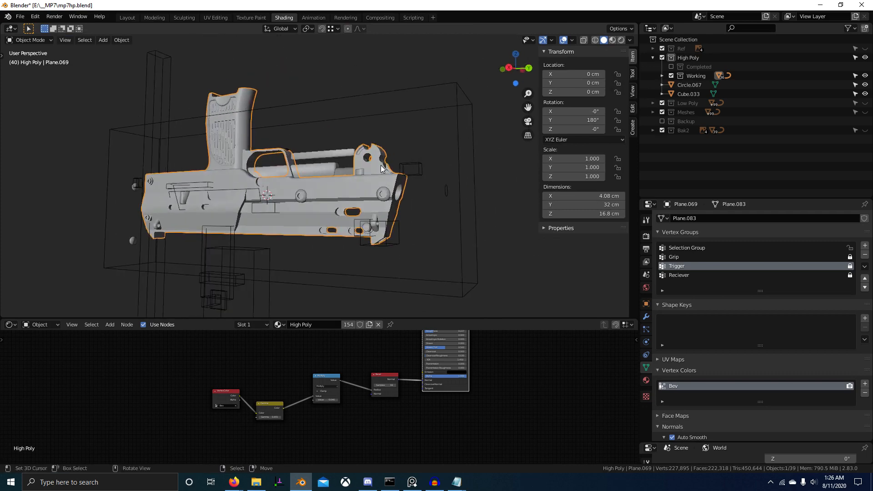
pyautogui.press('/')
# Examine in solid shading where the front leg of the trigger guard meets the receiver.
pyautogui.scroll(4, 381, 165)
pyautogui.moveTo(380, 165); pyautogui.dragTo(248, 192, button='middle')
pyautogui.scroll(5, 388, 219)
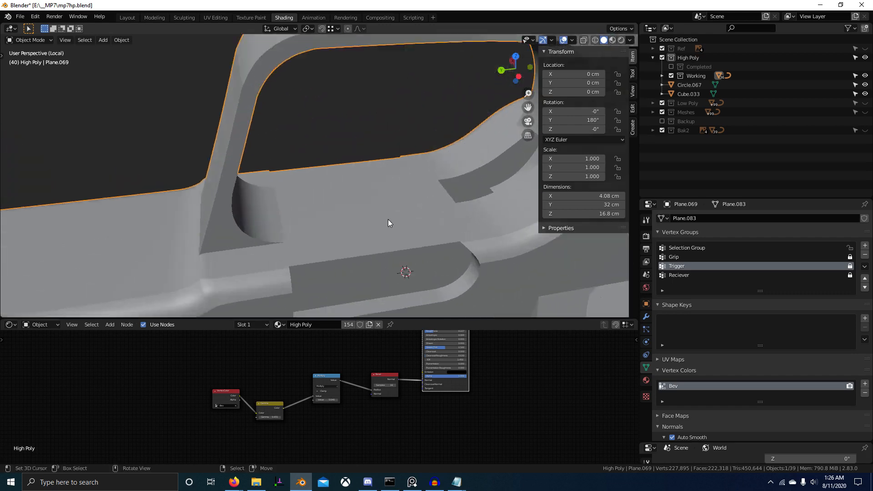
pyautogui.moveTo(389, 219); pyautogui.dragTo(252, 171, button='middle')
pyautogui.scroll(4, 362, 228)
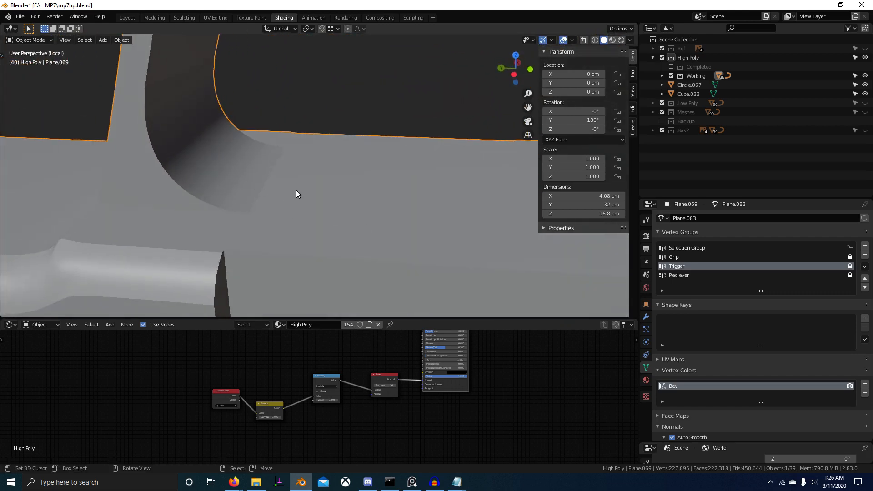
pyautogui.scroll(-4, 296, 190)
pyautogui.moveTo(298, 192); pyautogui.dragTo(347, 215, button='middle')
pyautogui.scroll(-3, 347, 215)
pyautogui.scroll(1, 364, 209)
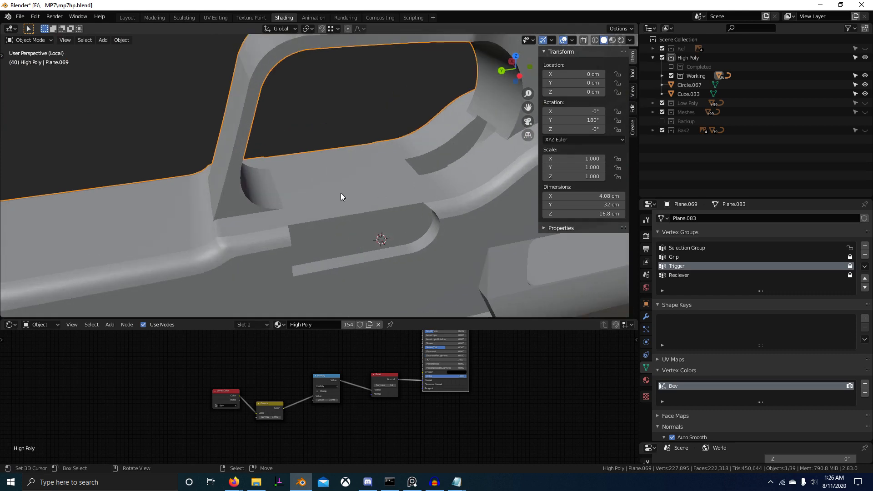
# In Vertex Paint mode with rendered shading, set the paint color's RGB values to 0 and fill the masked trigger guard in the Bev layer.
pyautogui.hotkey('ctrl', 'Tab')
pyautogui.click(399, 144)
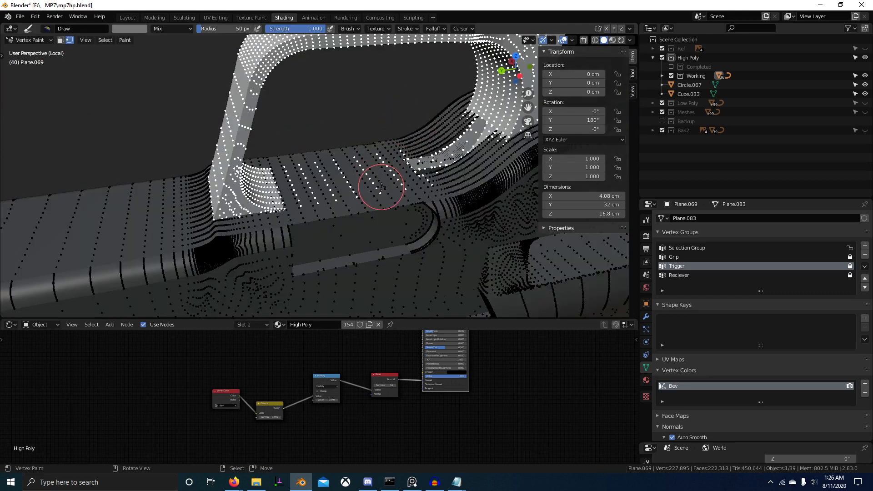
pyautogui.click(621, 40)
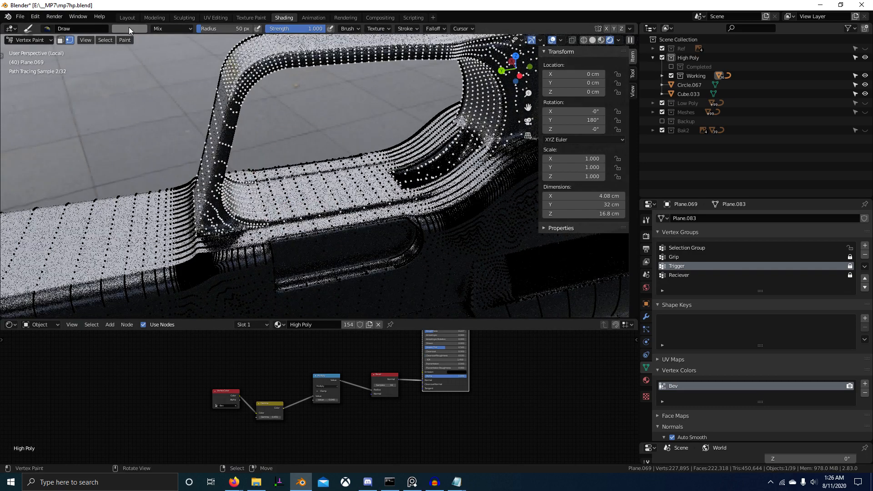
pyautogui.click(129, 27)
pyautogui.moveTo(151, 136); pyautogui.dragTo(151, 155)
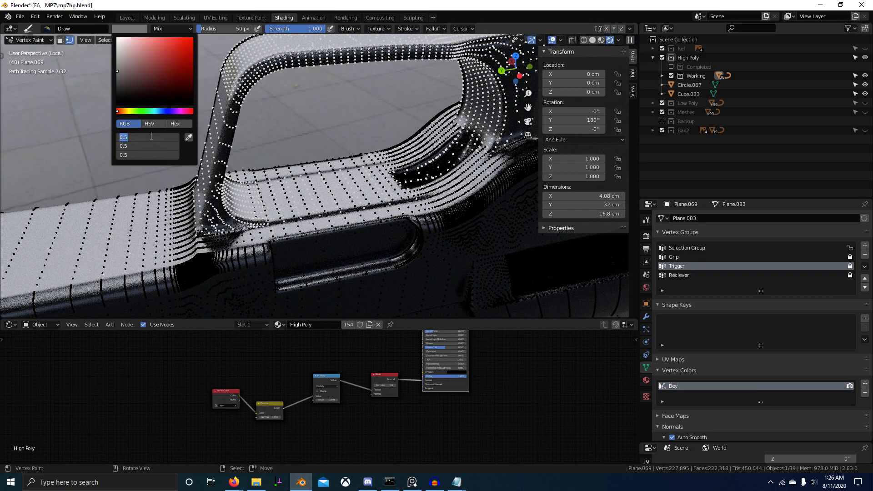
pyautogui.write('0')
pyautogui.press('Return')
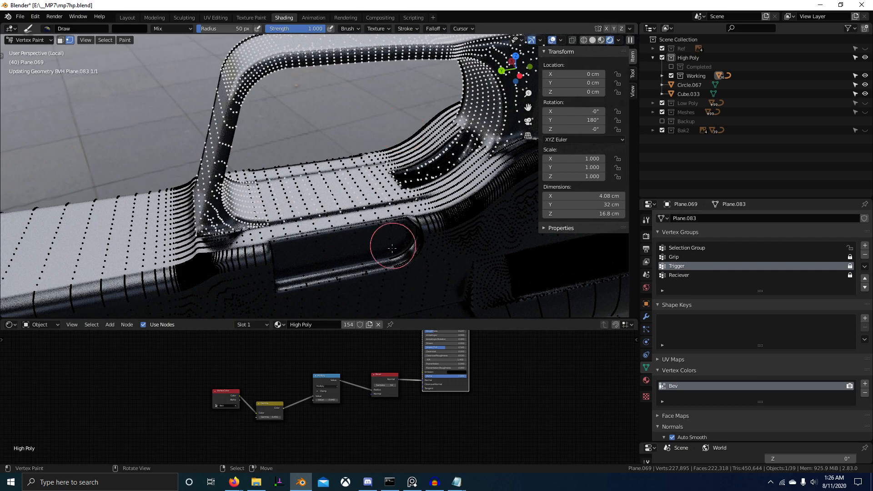
pyautogui.hotkey('shift', 'k')
# Examine the rendered bevels along the receiver surface inside the trigger guard and around the adjacent side recess.
pyautogui.keyDown('shift'); pyautogui.moveTo(376, 257); pyautogui.dragTo(384, 223, button='middle'); pyautogui.keyUp('shift')
pyautogui.scroll(3, 385, 222)
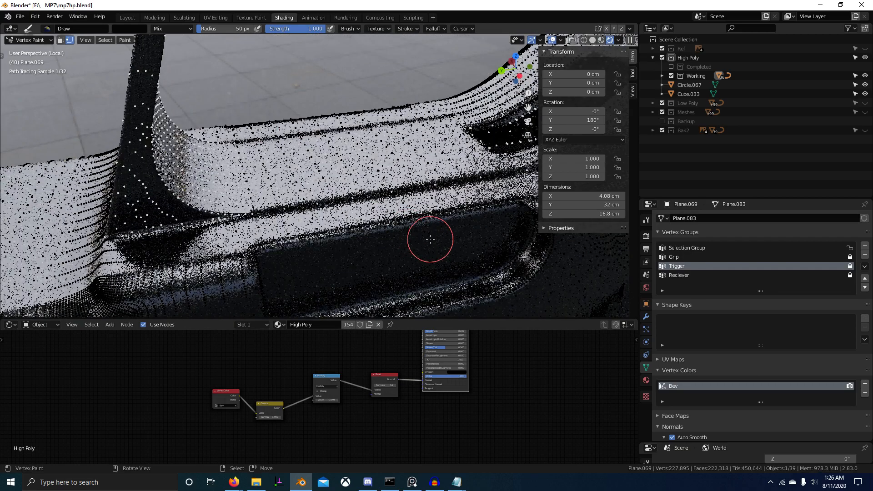
pyautogui.scroll(2, 432, 237)
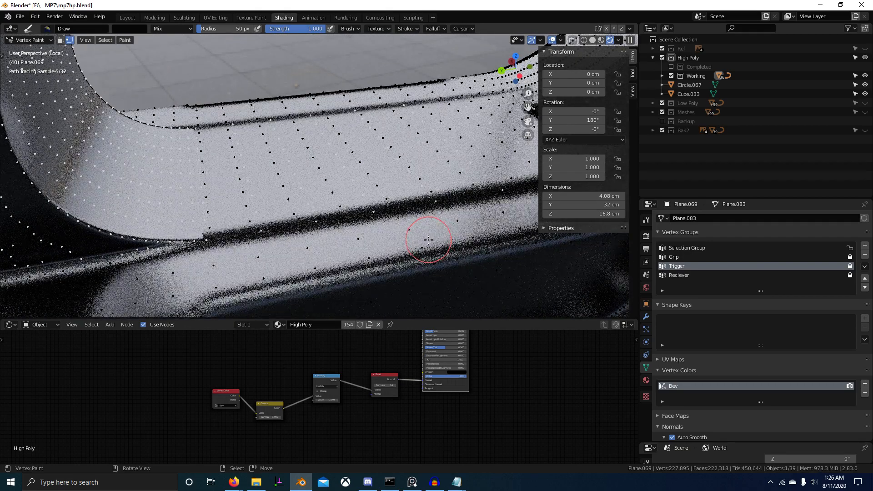
pyautogui.scroll(-4, 424, 241)
pyautogui.moveTo(382, 249); pyautogui.dragTo(355, 261, button='middle')
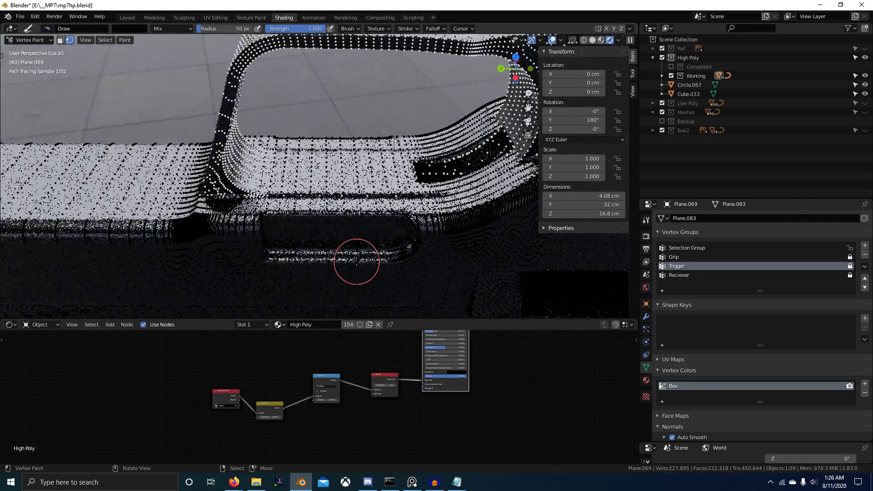
pyautogui.scroll(2, 342, 219)
pyautogui.press('z')
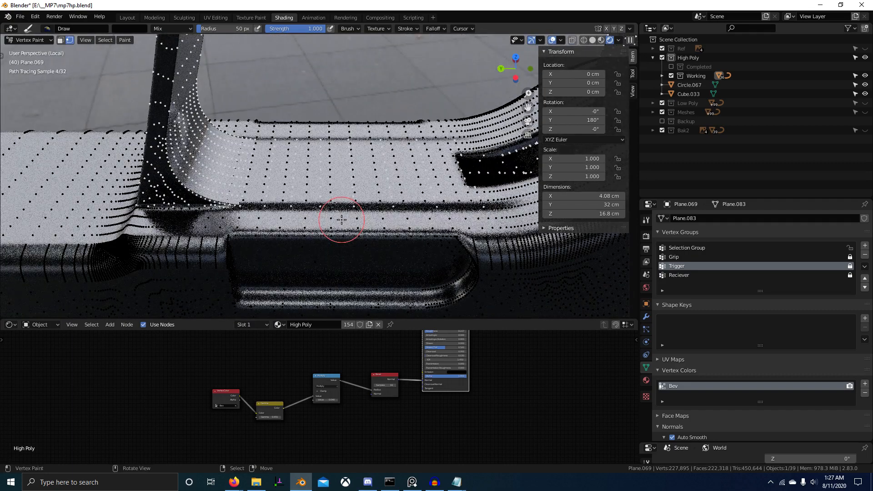
pyautogui.press('z')
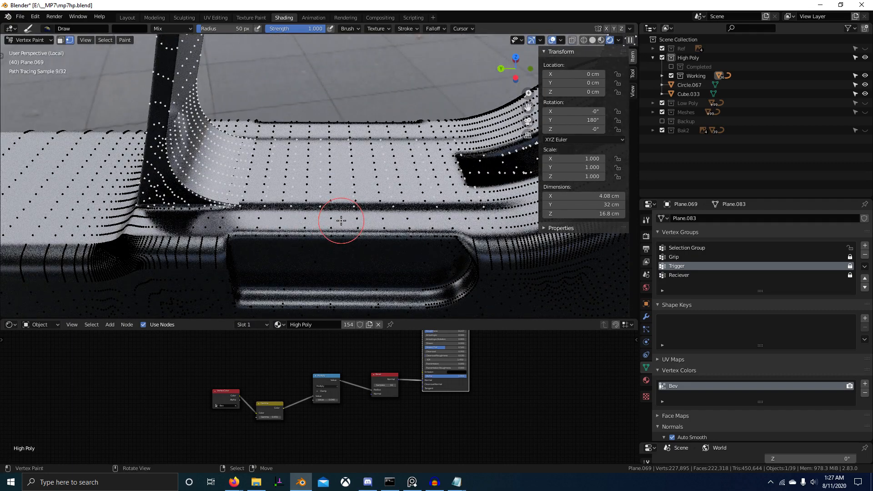
# In Edit Mode, move the selected trigger guard about 0.037 cm down along Z with proportional editing on.
pyautogui.press('Tab')
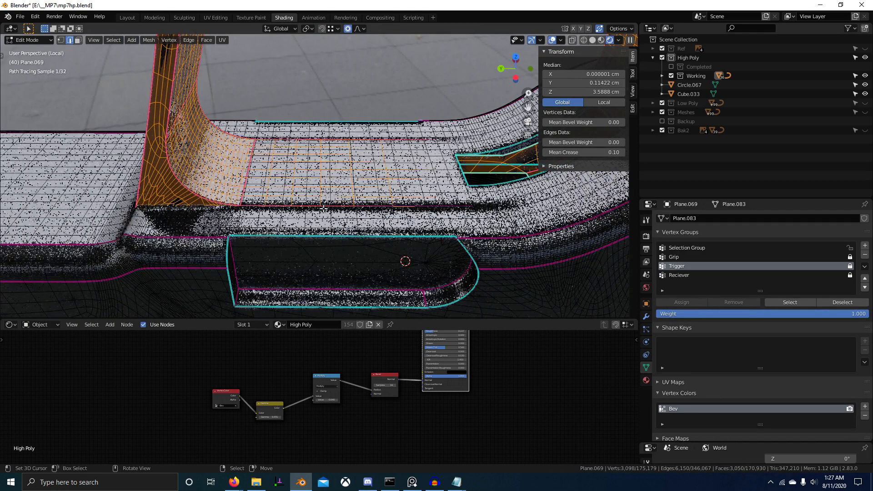
pyautogui.press('g')
pyautogui.press('z')
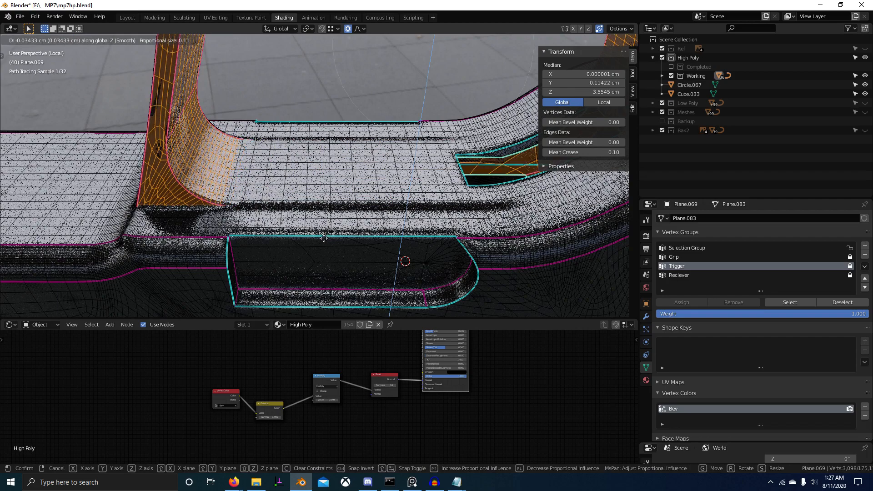
pyautogui.click(324, 239)
# Return to Object Mode, inspect the guard-to-receiver joint in the render, and switch the viewport to Material Preview.
pyautogui.moveTo(323, 239); pyautogui.dragTo(405, 249, button='middle')
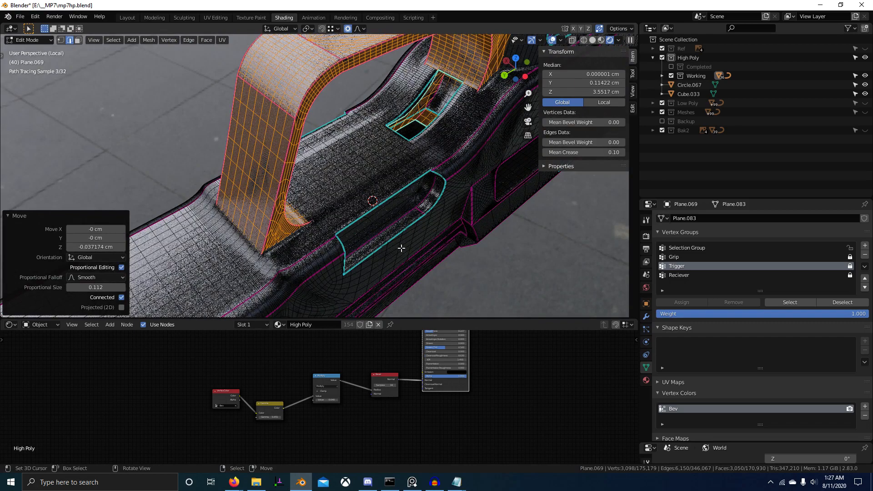
pyautogui.hotkey('ctrl', 'Tab')
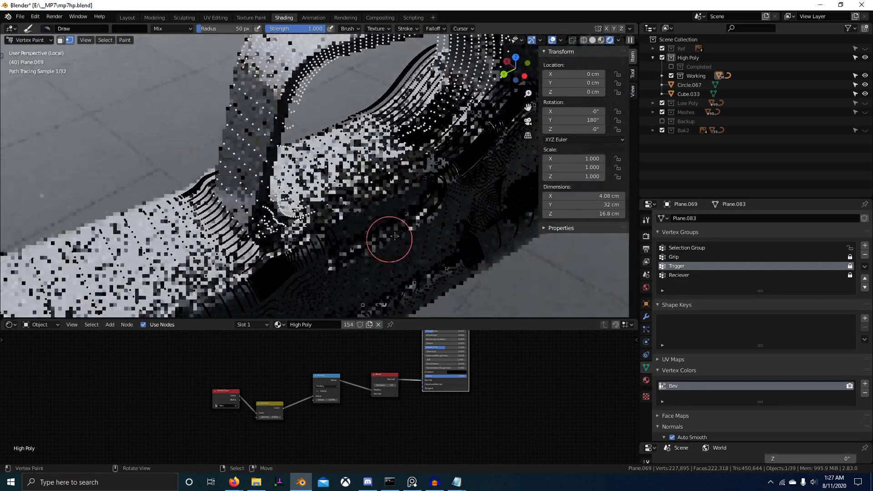
pyautogui.hotkey('ctrl', 'Tab')
pyautogui.click(227, 232)
pyautogui.scroll(5, 367, 227)
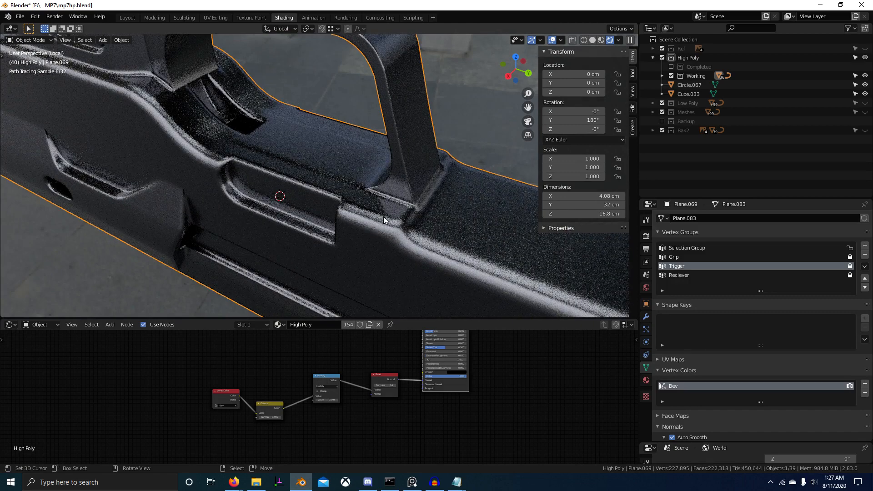
pyautogui.click(603, 41)
pyautogui.moveTo(420, 157); pyautogui.dragTo(433, 158, button='middle')
pyautogui.scroll(-1, 432, 158)
# In Edit Mode, select the faces coplanar with the receiver surface inside the guard, and deselect the linked receiver patch to isolate the overlapping faces.
pyautogui.hotkey('ctrl', 'Tab')
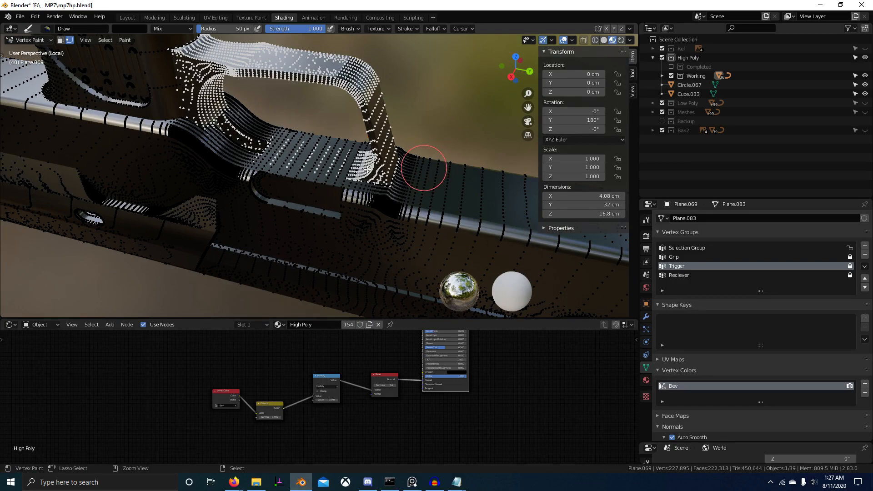
pyautogui.press('Tab')
pyautogui.moveTo(366, 169)
pyautogui.mouseDown(button='middle')
pyautogui.moveTo(399, 166)
pyautogui.moveTo(403, 156)
pyautogui.moveTo(346, 191)
pyautogui.moveTo(247, 216)
pyautogui.moveTo(370, 201)
pyautogui.moveTo(347, 202)
pyautogui.moveTo(368, 177)
pyautogui.moveTo(368, 155)
pyautogui.moveTo(332, 154)
pyautogui.mouseUp(button='middle')
pyautogui.scroll(3, 370, 200)
pyautogui.scroll(3, 347, 201)
pyautogui.press('3')
pyautogui.moveTo(406, 114); pyautogui.dragTo(255, 185, button='middle')
pyautogui.rightClick(235, 156)
pyautogui.hotkey('shift', 'g')
pyautogui.press('c')
pyautogui.scroll(-5, 412, 190)
pyautogui.moveTo(412, 190); pyautogui.dragTo(256, 205, button='middle')
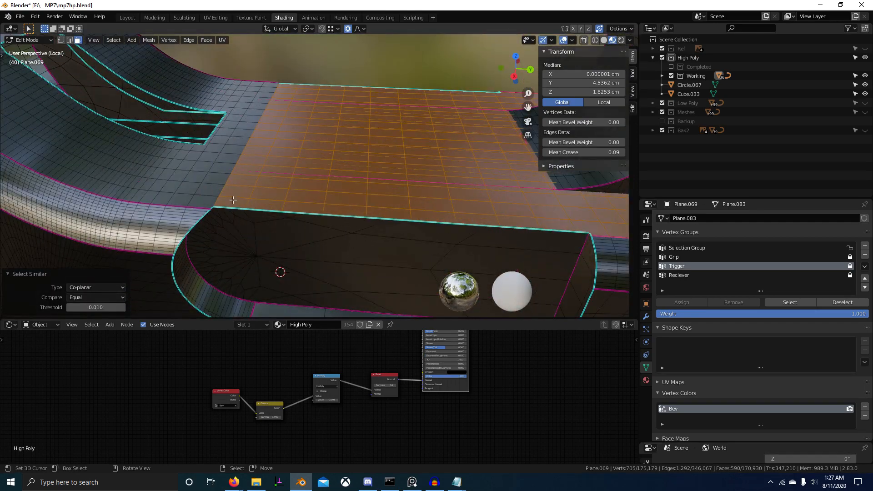
pyautogui.hotkey('shift', 'l')
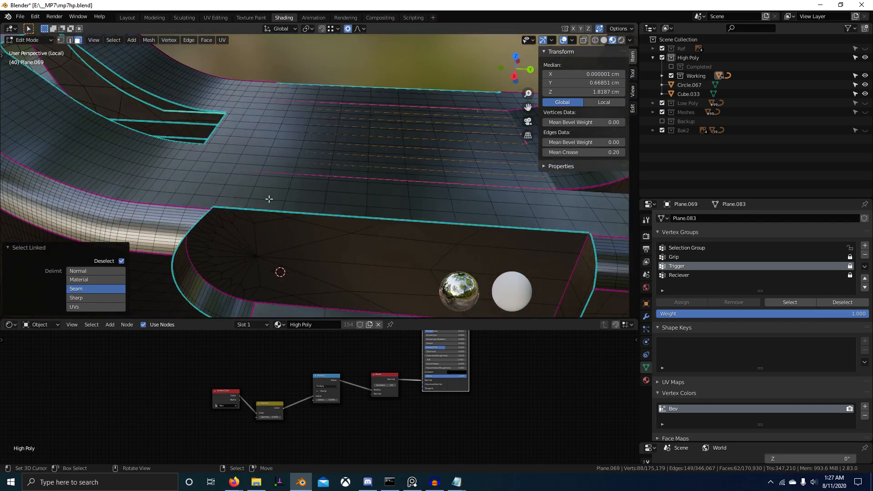
pyautogui.moveTo(269, 199); pyautogui.dragTo(323, 196, button='middle')
pyautogui.press('g')
pyautogui.press('z')
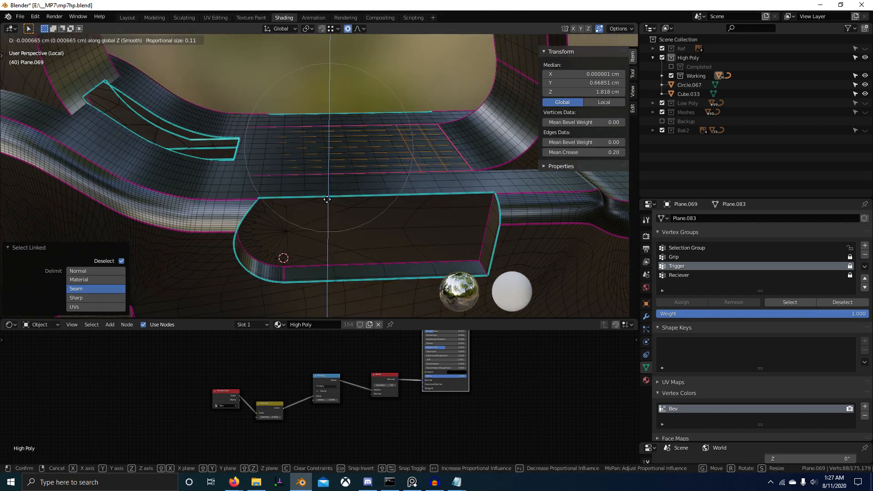
pyautogui.rightClick(328, 199)
# Turn off proportional editing and try lowering the selected overlapping faces along Z.
pyautogui.press('o')
pyautogui.moveTo(380, 181); pyautogui.dragTo(355, 186, button='middle')
pyautogui.press('g')
pyautogui.press('z')
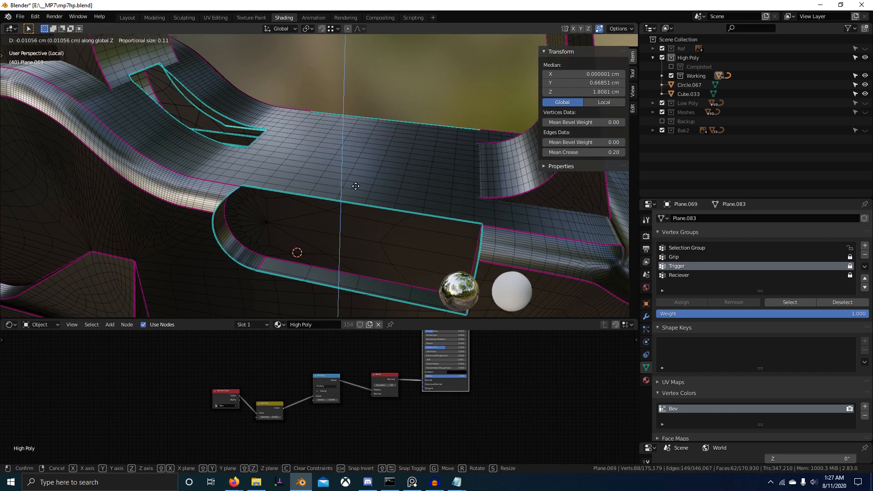
pyautogui.rightClick(356, 185)
pyautogui.moveTo(347, 194); pyautogui.dragTo(421, 165, button='middle')
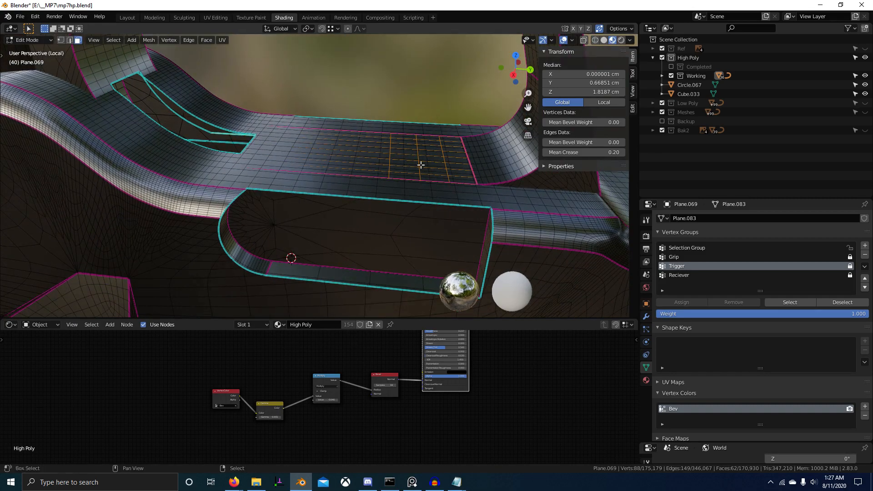
# Switch the viewport to rendered shading and hide the overlays to view the surface inside the trigger guard.
pyautogui.click(621, 40)
pyautogui.moveTo(513, 91); pyautogui.dragTo(544, 67, button='middle')
pyautogui.click(552, 40)
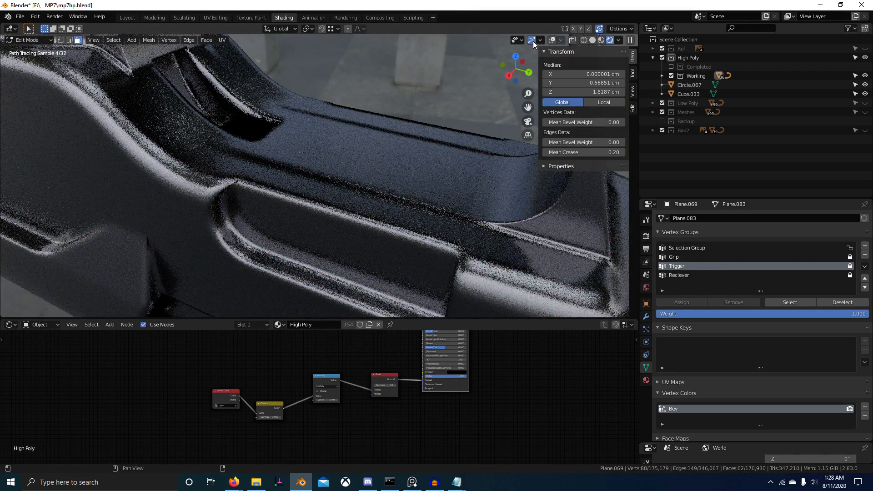
pyautogui.keyDown('shift'); pyautogui.moveTo(405, 148); pyautogui.dragTo(374, 151, button='middle'); pyautogui.keyUp('shift')
# Move the selected overlapping faces 2 mm down along Z, beneath the receiver surface.
pyautogui.press('g')
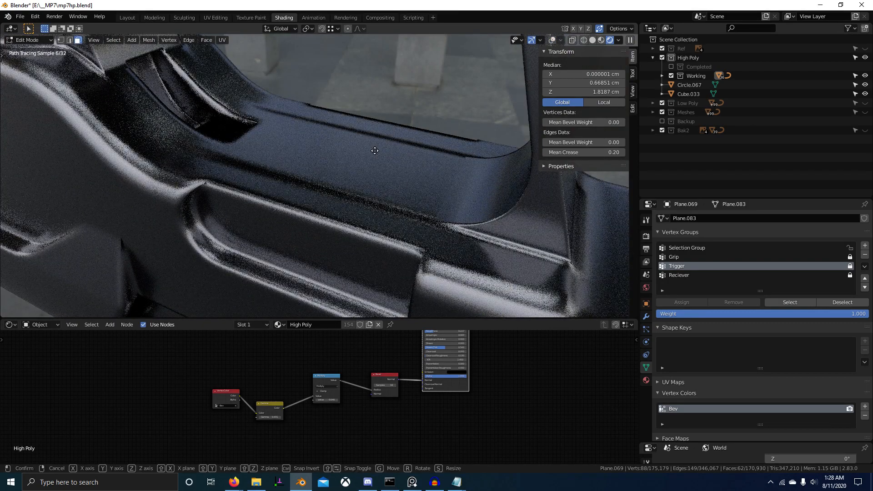
pyautogui.press('z')
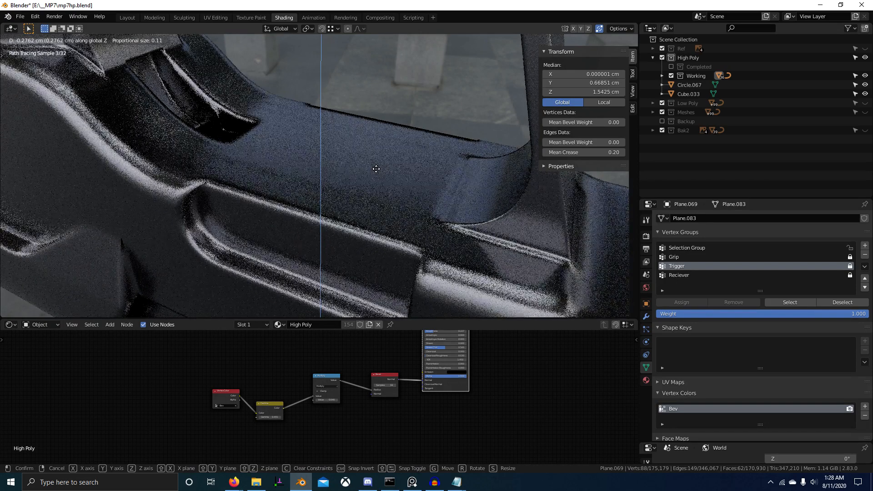
pyautogui.click(376, 169)
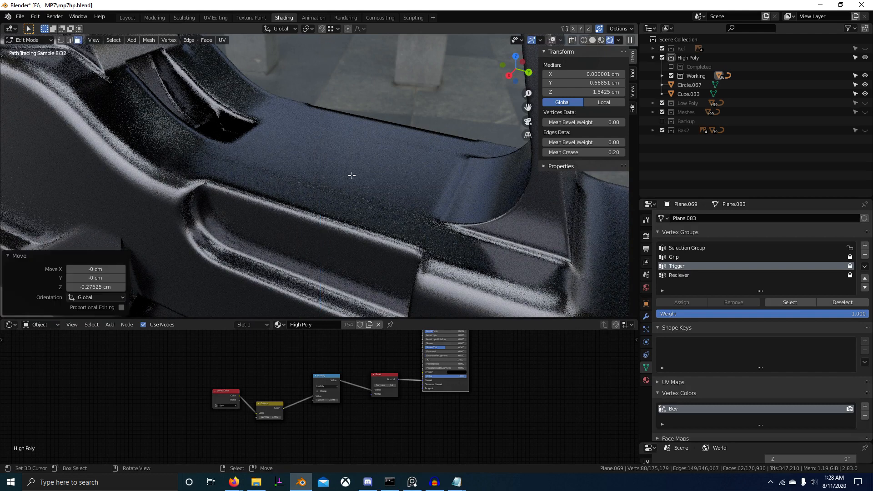
pyautogui.doubleClick(104, 286)
pyautogui.write('-2mm')
pyautogui.press('Return')
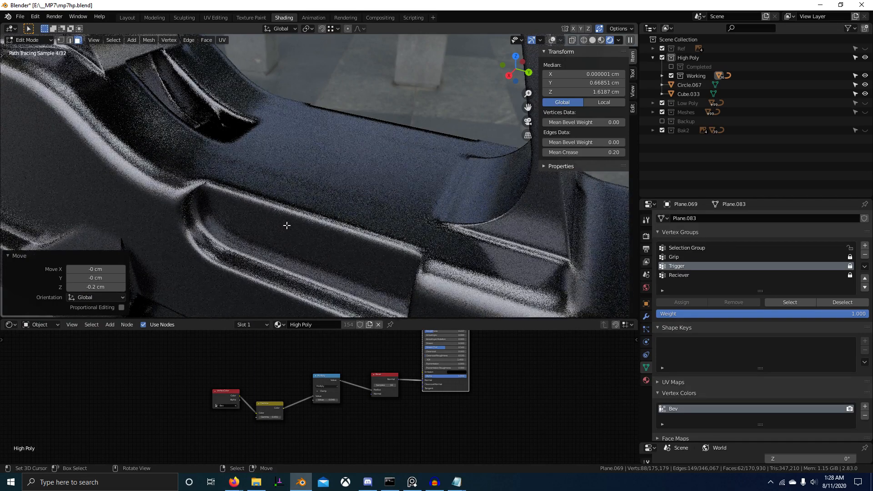
# Leave local view to check the complete weapon in the render, and isolate the gun body again.
pyautogui.moveTo(321, 226); pyautogui.dragTo(360, 218, button='middle')
pyautogui.press('KP_Divide')
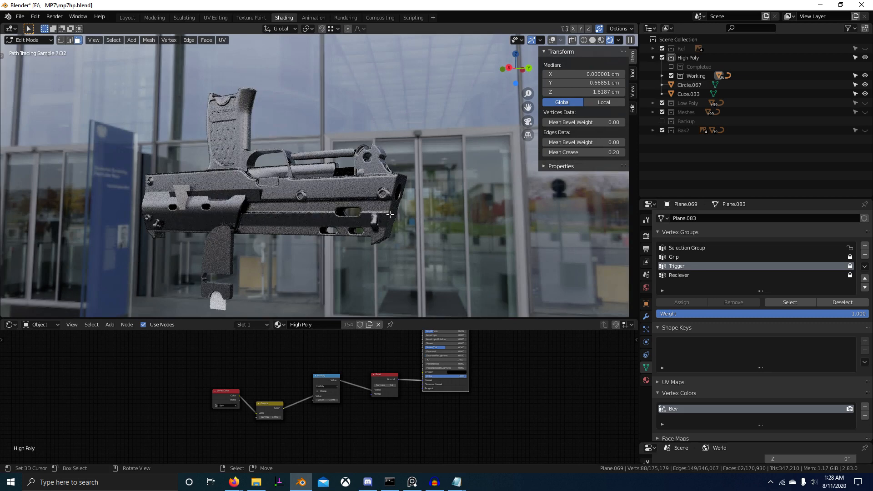
pyautogui.press('KP_Divide')
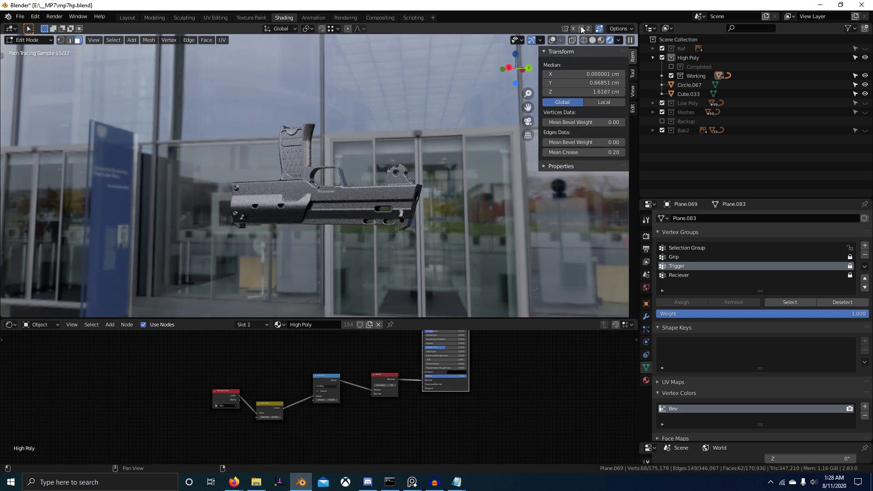
# Switch to solid shading with overlays on, select the linked trigger guard mesh and hide the rest of the gun body.
pyautogui.click(592, 40)
pyautogui.scroll(3, 406, 213)
pyautogui.moveTo(407, 214); pyautogui.dragTo(355, 227, button='middle')
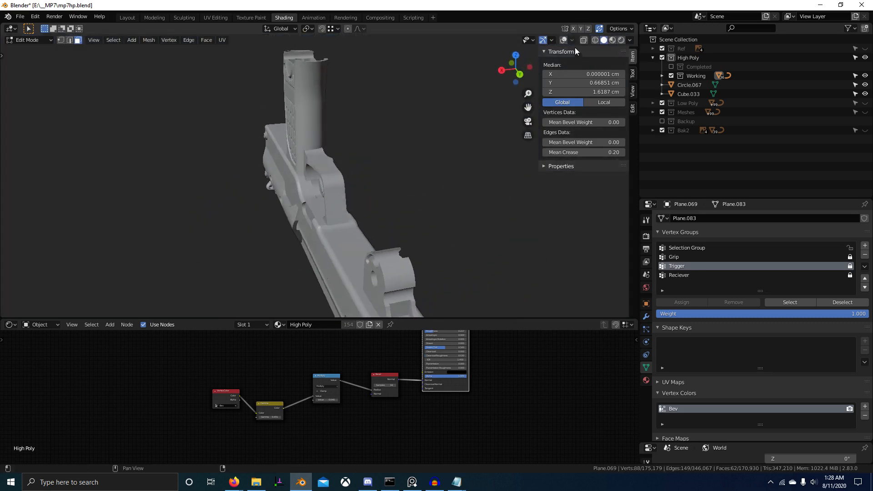
pyautogui.click(563, 40)
pyautogui.scroll(1, 391, 175)
pyautogui.moveTo(387, 175); pyautogui.dragTo(515, 201, button='middle')
pyautogui.hotkey('ctrl', 'l')
pyautogui.hotkey('shift', 'h')
# Select a small face on the trigger guard's side and extend the selection to all co-planar faces.
pyautogui.scroll(1, 415, 235)
pyautogui.scroll(4, 415, 235)
pyautogui.scroll(2, 491, 201)
pyautogui.press('2')
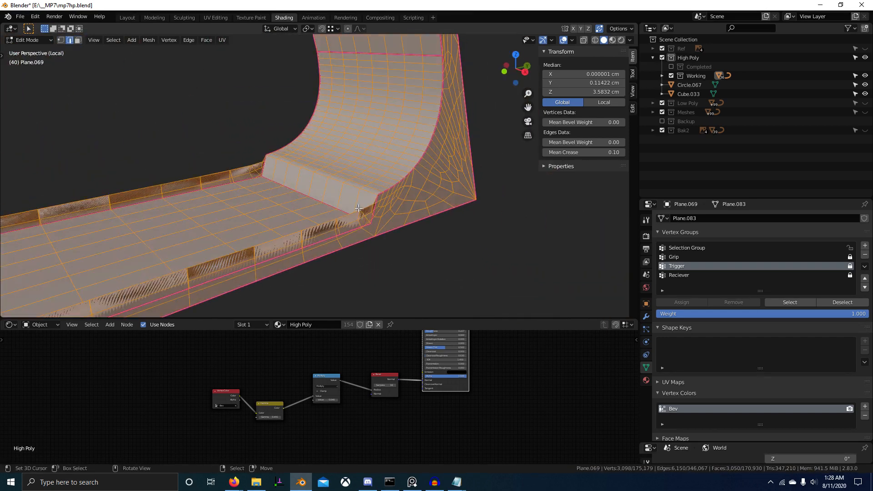
pyautogui.moveTo(400, 226); pyautogui.dragTo(313, 225, button='middle')
pyautogui.moveTo(313, 225)
pyautogui.keyDown('shift'); pyautogui.mouseDown(button='middle')
pyautogui.moveTo(345, 220)
pyautogui.moveTo(318, 221)
pyautogui.mouseUp(button='middle'); pyautogui.keyUp('shift')
pyautogui.scroll(2, 356, 211)
pyautogui.press('3')
pyautogui.rightClick(374, 210)
pyautogui.hotkey('shift', 'g')
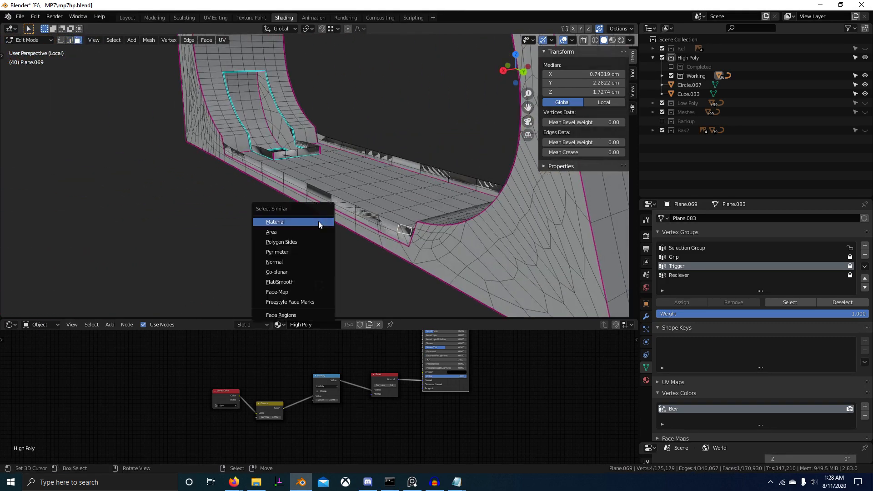
pyautogui.press('c')
pyautogui.moveTo(395, 221); pyautogui.dragTo(359, 220, button='middle')
pyautogui.scroll(-3, 359, 221)
pyautogui.moveTo(359, 232); pyautogui.dragTo(411, 238, button='middle')
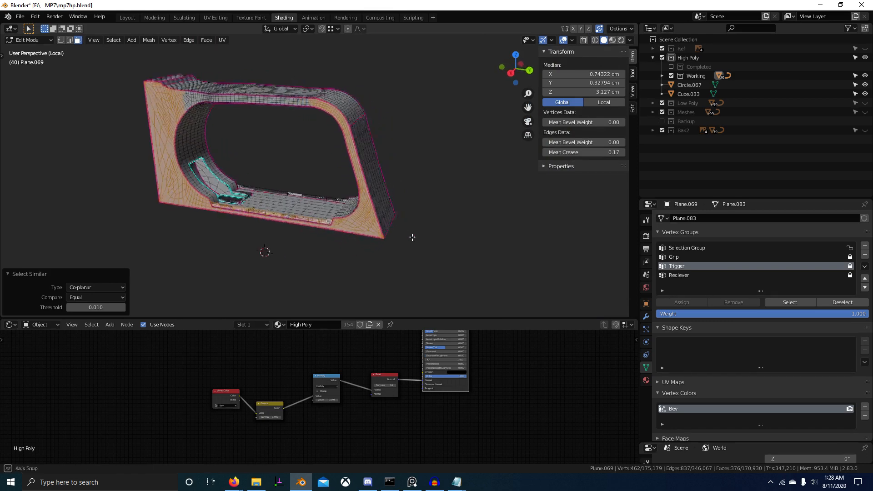
# Deselect the upper side faces in wireframe, keeping only those along the trigger guard's receiver edge.
pyautogui.scroll(3, 382, 247)
pyautogui.keyDown('shift'); pyautogui.moveTo(322, 190); pyautogui.dragTo(397, 130, button='middle'); pyautogui.keyUp('shift')
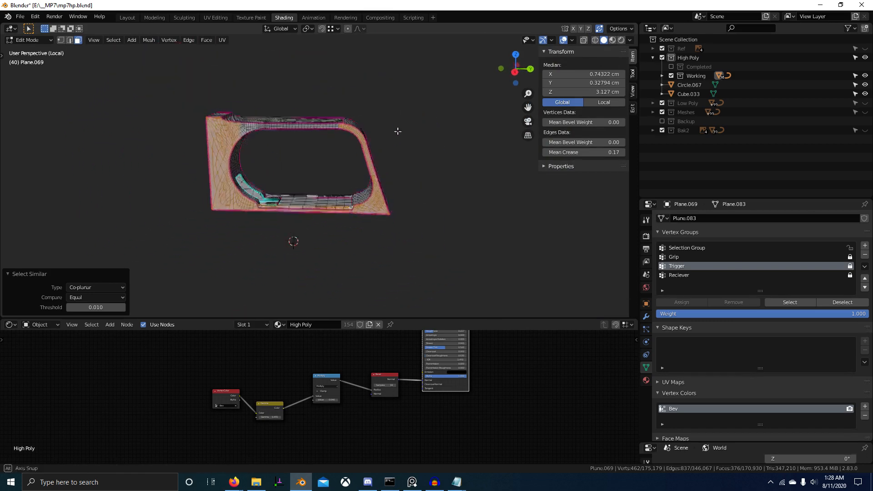
pyautogui.hotkey('shift', 'z')
pyautogui.moveTo(128, 72); pyautogui.dragTo(553, 190)
pyautogui.scroll(3, 344, 230)
pyautogui.moveTo(345, 230); pyautogui.dragTo(273, 229, button='middle')
pyautogui.hotkey('shift', 'z')
# Extend the selection to co-planar faces on both sides of the trigger guard, then deselect the upper region in right view.
pyautogui.hotkey('shift', 'g')
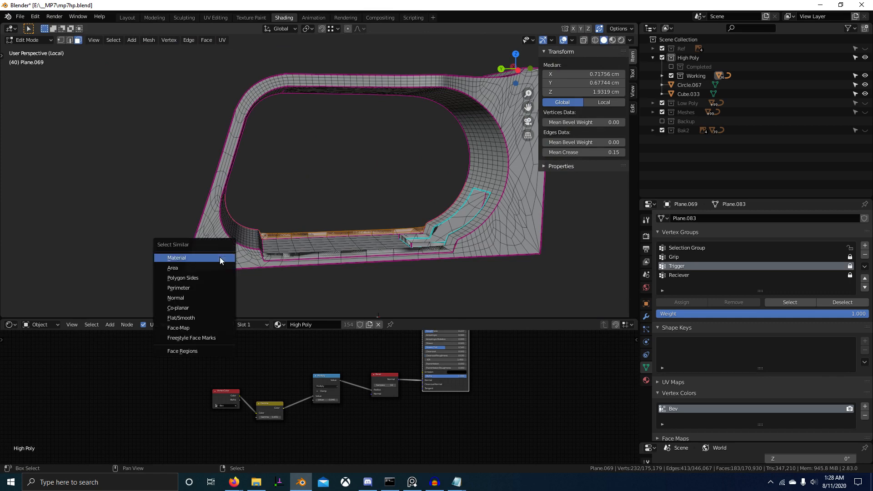
pyautogui.click(191, 301)
pyautogui.scroll(-3, 176, 154)
pyautogui.hotkey('shift', 'z')
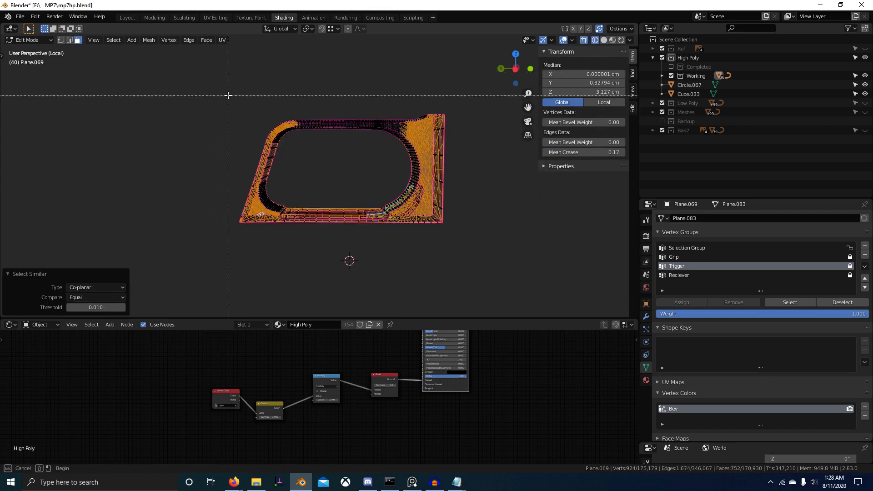
pyautogui.press('KP_3')
pyautogui.moveTo(136, 82)
pyautogui.mouseDown()
pyautogui.moveTo(513, 165)
pyautogui.moveTo(517, 196)
pyautogui.mouseUp()
pyautogui.hotkey('shift', 'z')
pyautogui.scroll(4, 406, 254)
# Apply Limited Dissolve to the selected side faces with a max angle of 0.1°.
pyautogui.press('F3')
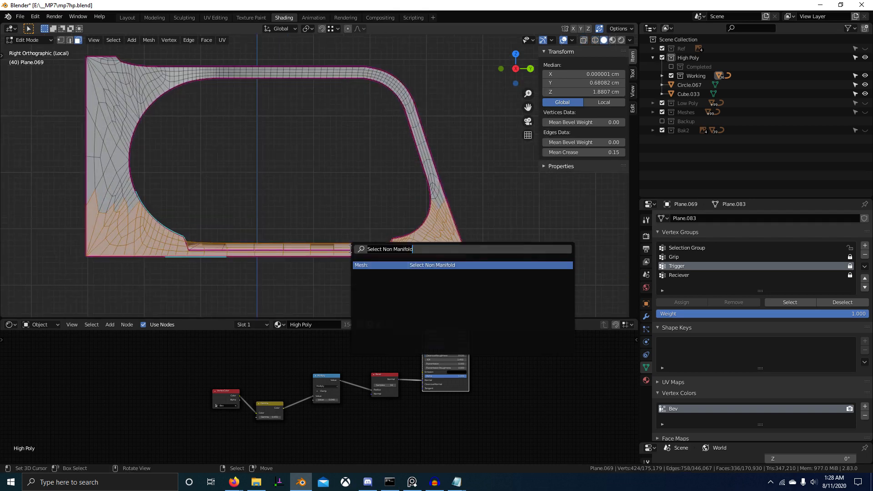
pyautogui.write('limi')
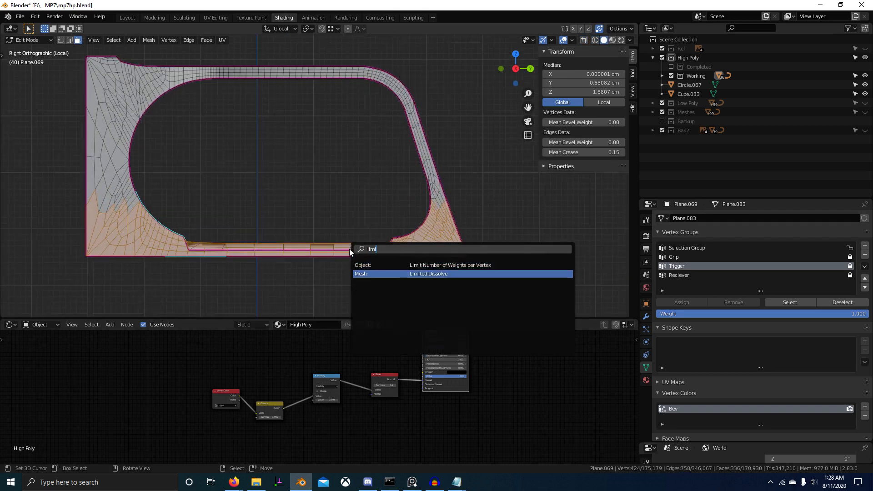
pyautogui.press('Return')
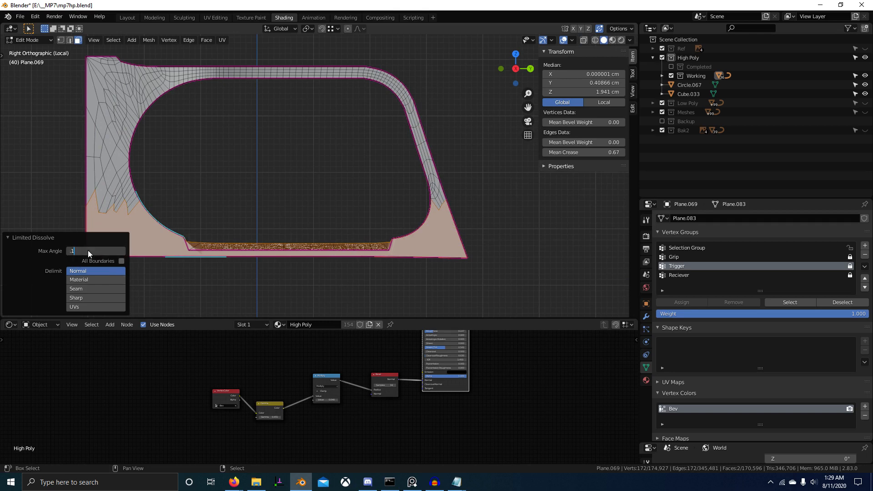
pyautogui.press('Return')
# Try moving the dissolved side face to test its geometry, and cancel the move.
pyautogui.scroll(1, 380, 190)
pyautogui.keyDown('shift'); pyautogui.moveTo(263, 246); pyautogui.dragTo(349, 211, button='middle'); pyautogui.keyUp('shift')
pyautogui.scroll(1, 349, 210)
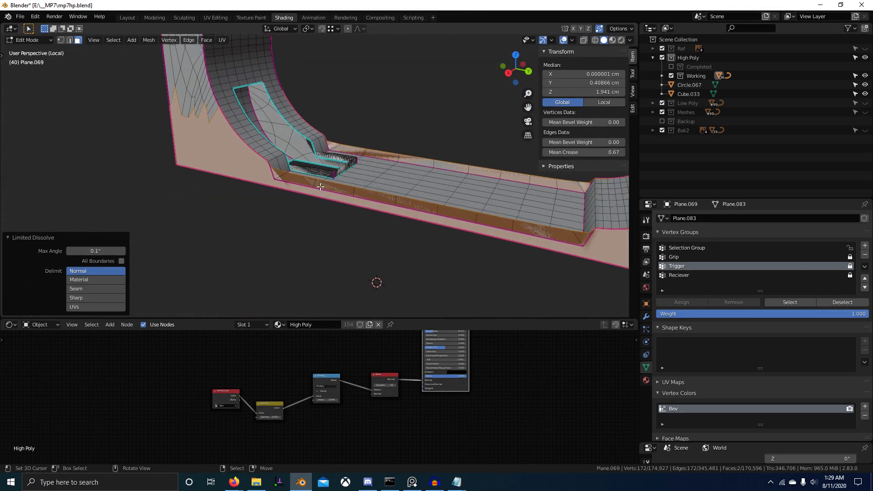
pyautogui.click(320, 186)
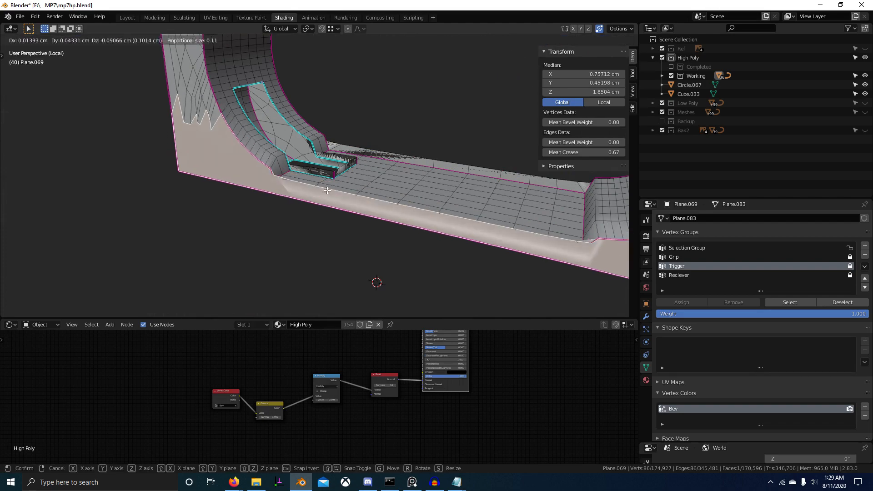
pyautogui.rightClick(319, 190)
# Select the vertex path along the overlapping ledge on one side of the trigger guard and dissolve it.
pyautogui.moveTo(310, 188); pyautogui.dragTo(331, 186, button='middle')
pyautogui.press('1')
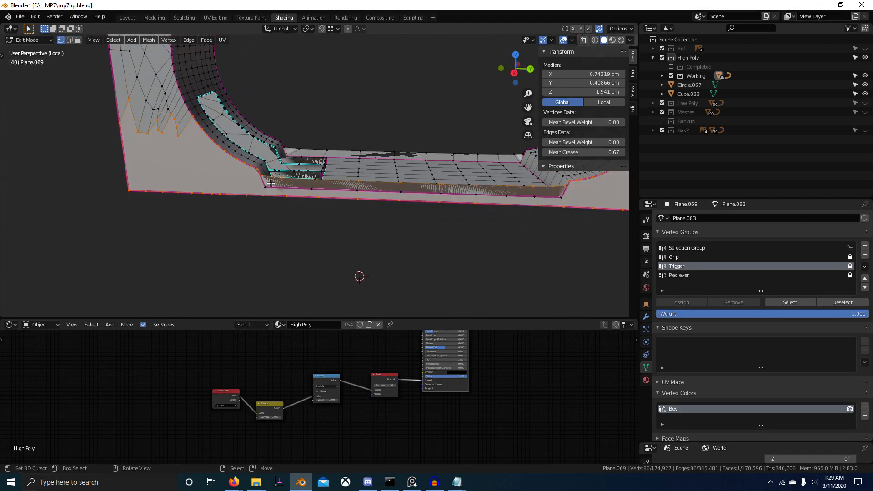
pyautogui.click(271, 180)
pyautogui.moveTo(271, 180); pyautogui.dragTo(458, 209, button='middle')
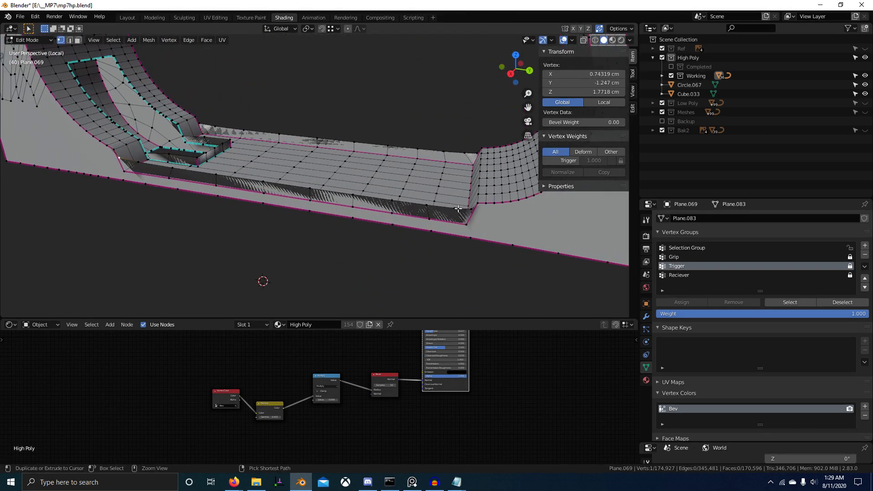
pyautogui.keyDown('ctrl'); pyautogui.click(465, 214); pyautogui.keyUp('ctrl')
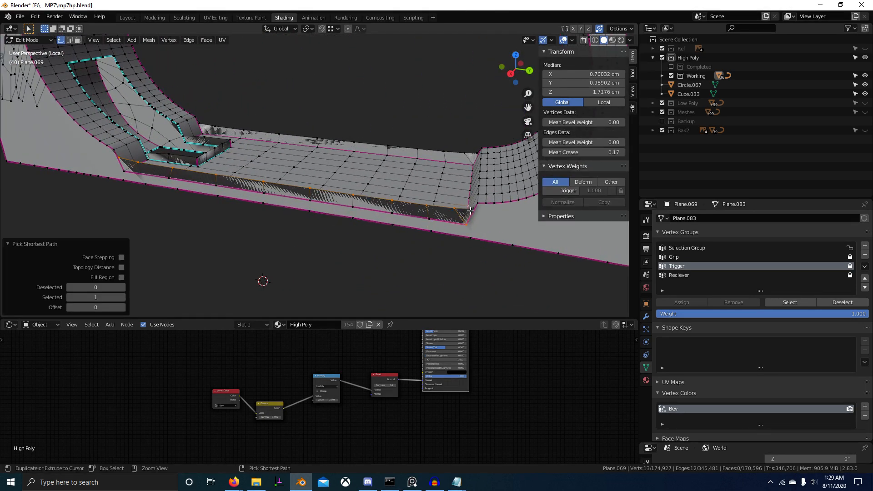
pyautogui.keyDown('ctrl'); pyautogui.click(470, 210); pyautogui.keyUp('ctrl')
pyautogui.hotkey('ctrl', 'x')
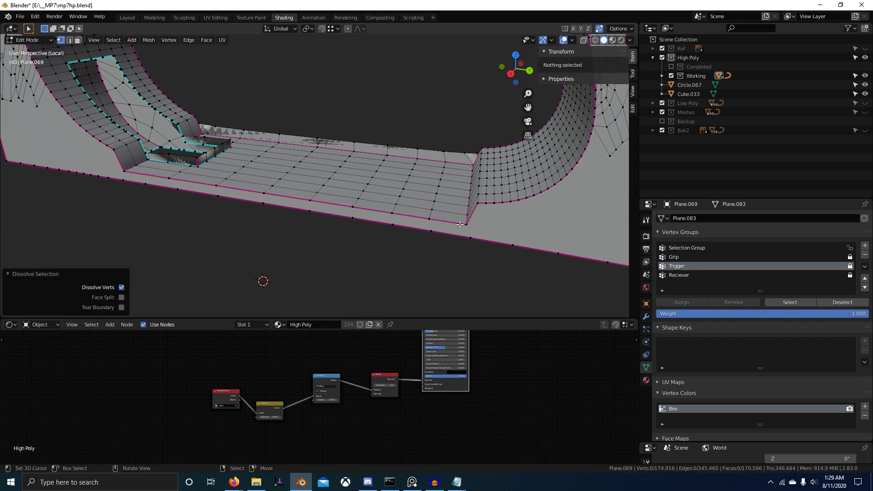
# Switch to Object Mode with rendered shading and examine the surface where the trigger guard meets the receiver.
pyautogui.moveTo(460, 232); pyautogui.dragTo(482, 230, button='middle')
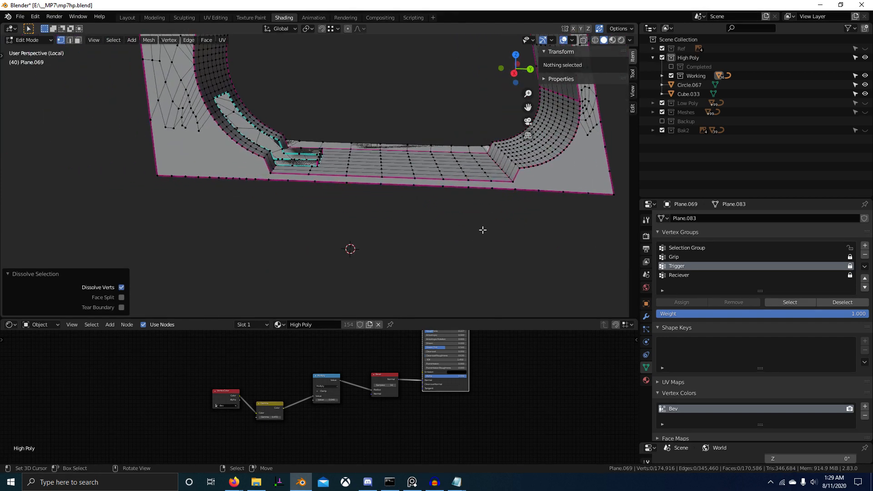
pyautogui.scroll(1, 380, 190)
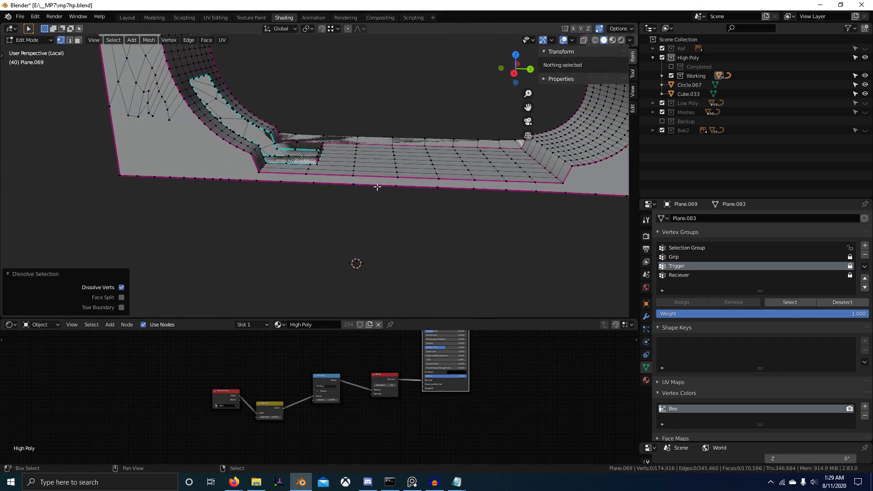
pyautogui.keyDown('shift'); pyautogui.moveTo(380, 189); pyautogui.dragTo(395, 218, button='middle'); pyautogui.keyUp('shift')
pyautogui.press('v')
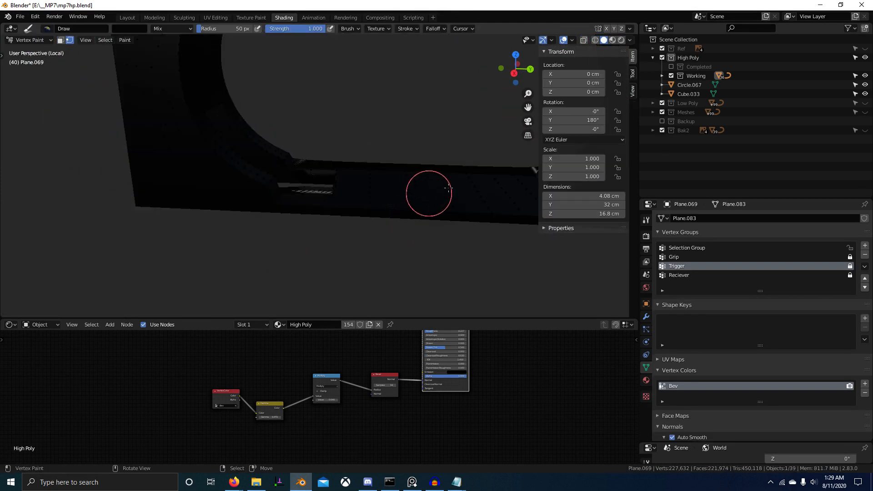
pyautogui.hotkey('ctrl', 'Tab')
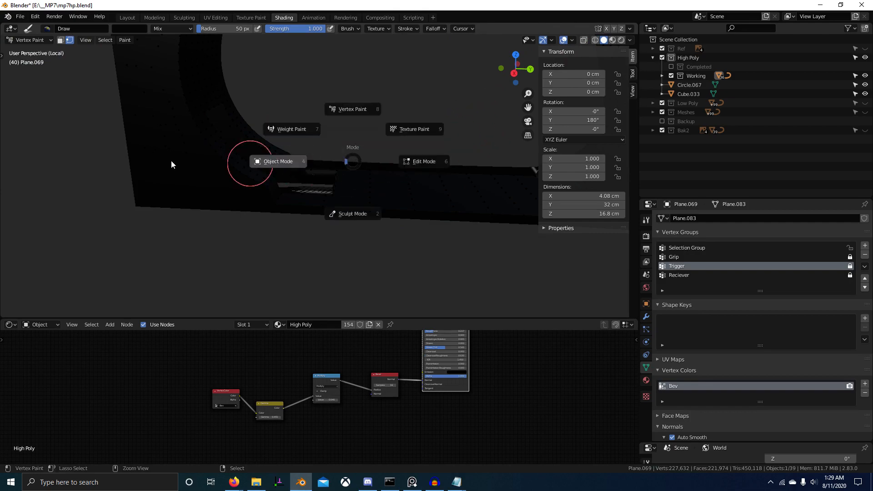
pyautogui.click(273, 162)
pyautogui.click(622, 40)
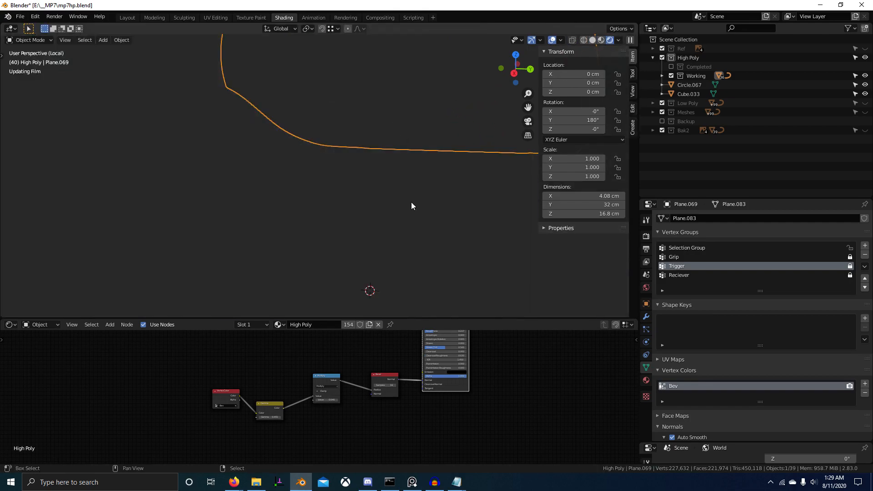
pyautogui.keyDown('shift'); pyautogui.moveTo(390, 206); pyautogui.dragTo(367, 212, button='middle'); pyautogui.keyUp('shift')
pyautogui.scroll(2, 367, 213)
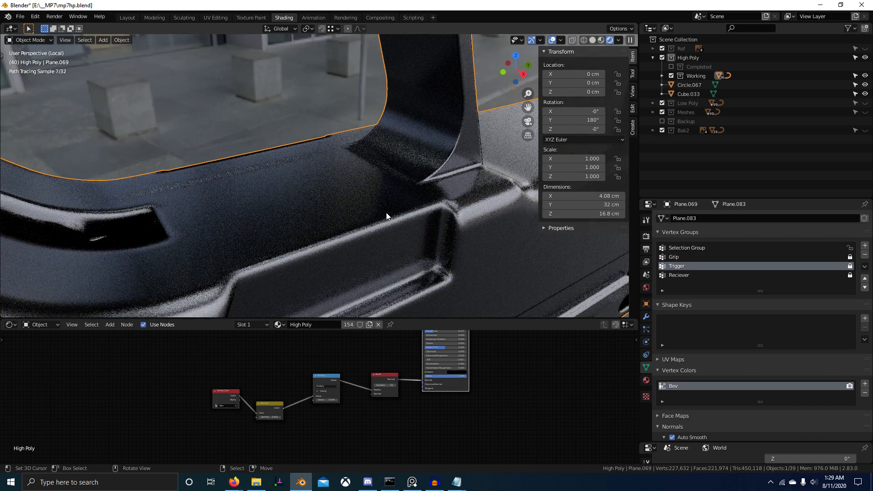
# Return to solid shading and Edit Mode, select the whole trigger guard mesh, and symmetrize it from -X to +X.
pyautogui.click(593, 40)
pyautogui.moveTo(426, 160)
pyautogui.mouseDown(button='middle')
pyautogui.moveTo(385, 122)
pyautogui.moveTo(425, 127)
pyautogui.moveTo(383, 117)
pyautogui.moveTo(348, 133)
pyautogui.mouseUp(button='middle')
pyautogui.scroll(-3, 384, 116)
pyautogui.scroll(-1, 378, 132)
pyautogui.press('Tab')
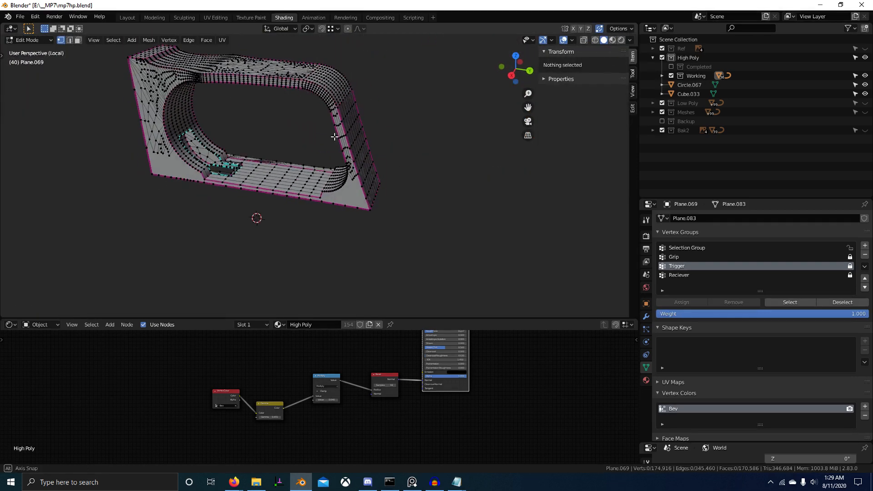
pyautogui.scroll(5, 360, 177)
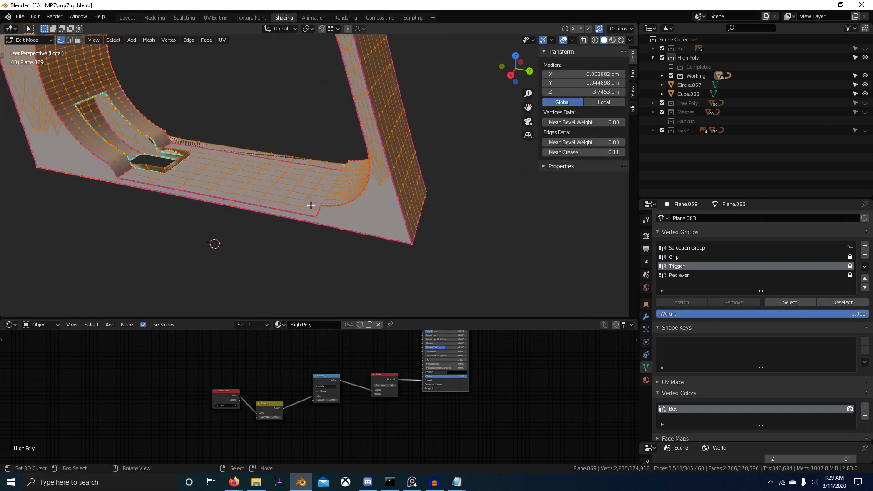
pyautogui.scroll(-4, 356, 201)
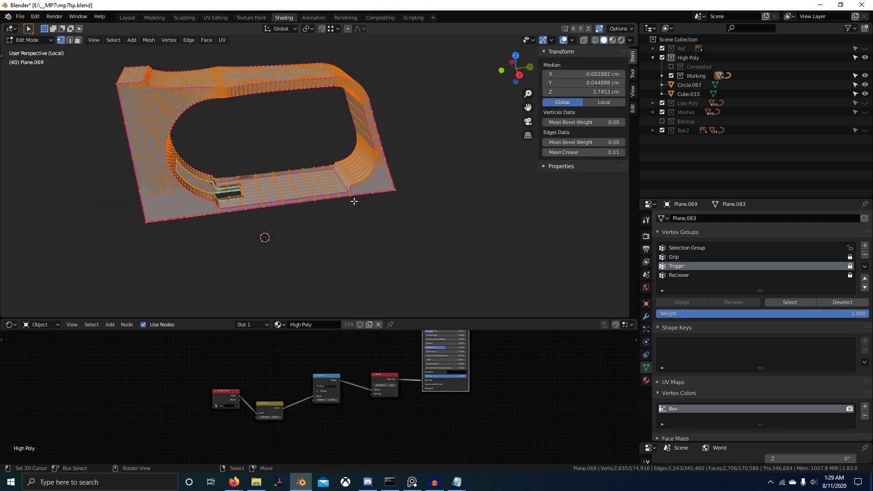
pyautogui.press('F3')
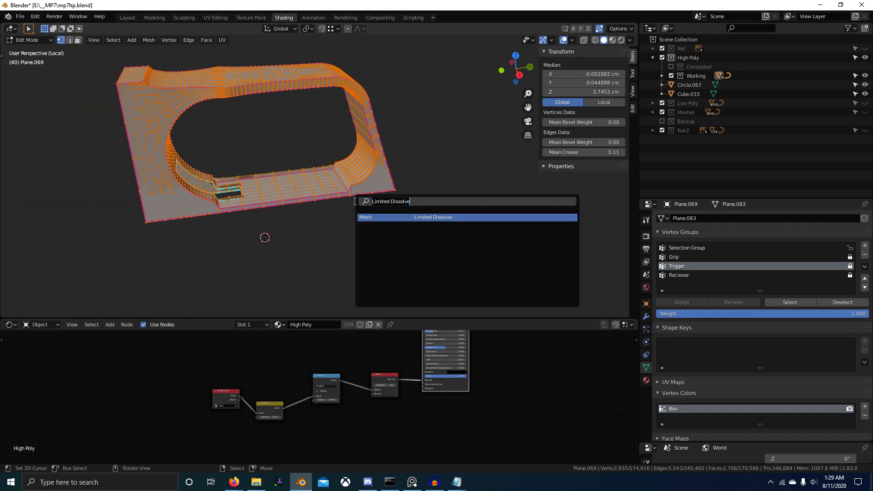
pyautogui.write('symmet')
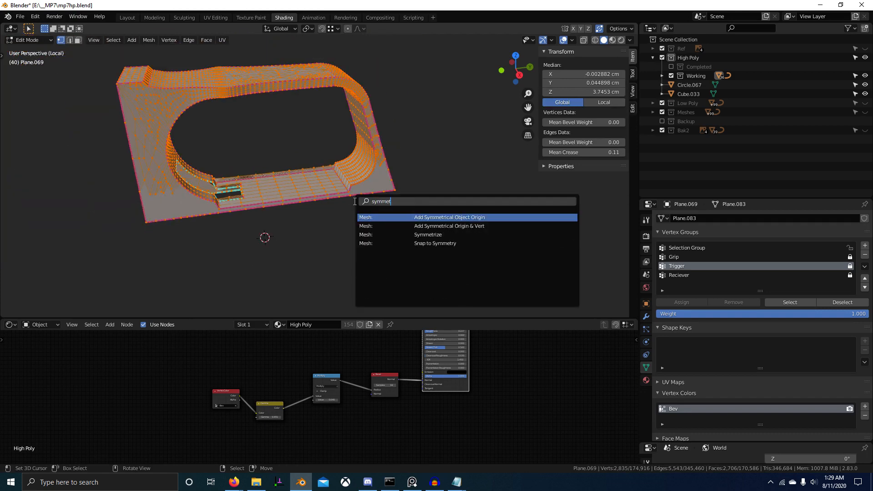
pyautogui.press('Down')
pyautogui.press('Down')
pyautogui.press('Return')
pyautogui.scroll(5, 245, 246)
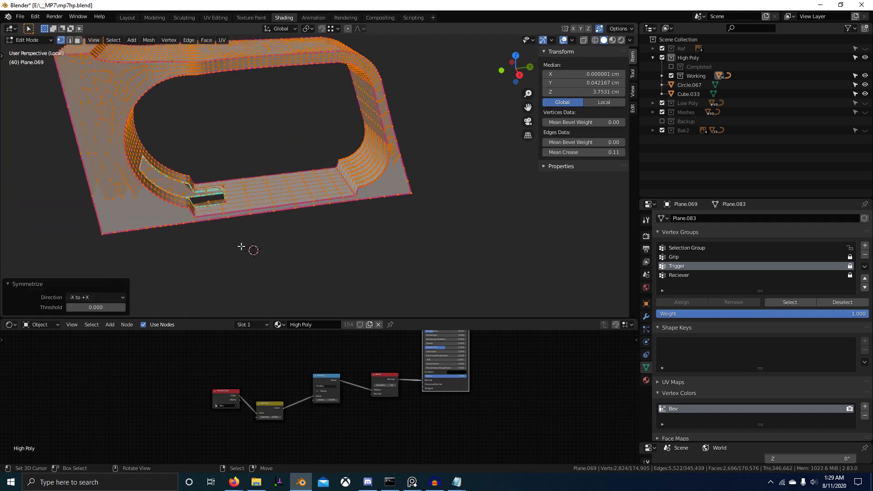
# Leave local view and inspect the trigger guard together with the other weapon parts.
pyautogui.press('KP_Divide')
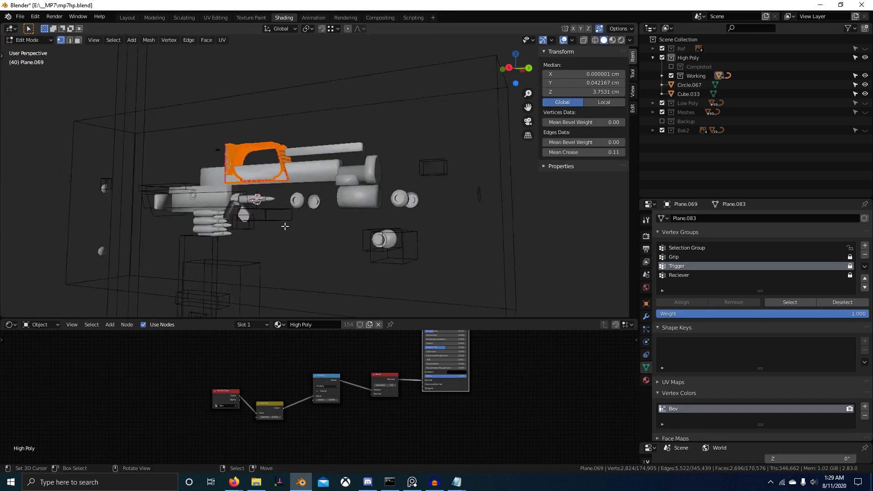
pyautogui.hotkey('alt', 'h')
pyautogui.moveTo(317, 224); pyautogui.dragTo(496, 195, button='middle')
pyautogui.scroll(-3, 469, 215)
# Undo the symmetrize on the trigger guard and clear the selection.
pyautogui.hotkey('ctrl', 'z')
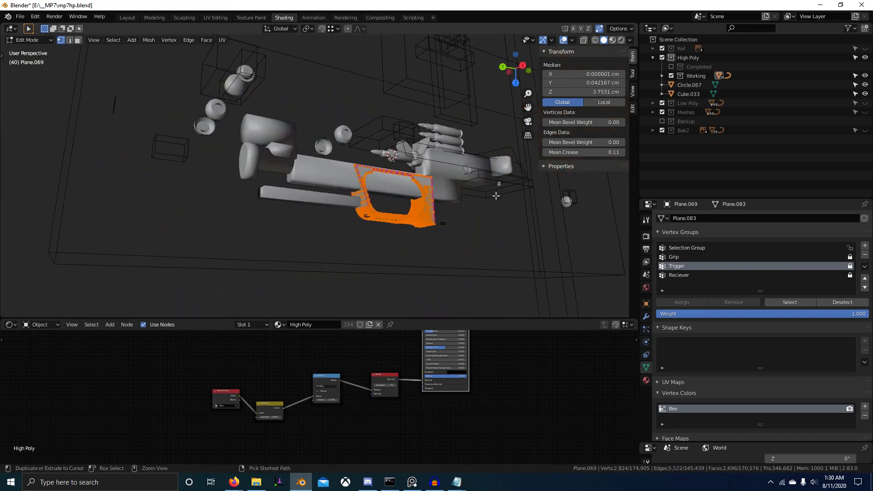
pyautogui.moveTo(470, 248); pyautogui.dragTo(377, 305, button='middle')
pyautogui.hotkey('ctrl', 'z')
pyautogui.scroll(5, 377, 139)
pyautogui.keyDown('shift'); pyautogui.moveTo(375, 204); pyautogui.dragTo(402, 217, button='middle'); pyautogui.keyUp('shift')
pyautogui.hotkey('alt', 'a')
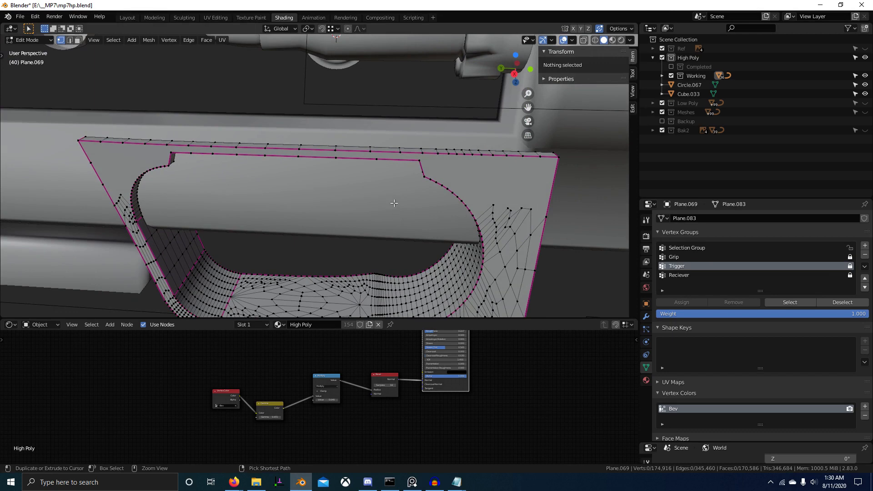
# Check the weapon in Object Mode, then go back to Edit Mode and examine the overlapping ledge on the trigger guard's other side.
pyautogui.press('Tab')
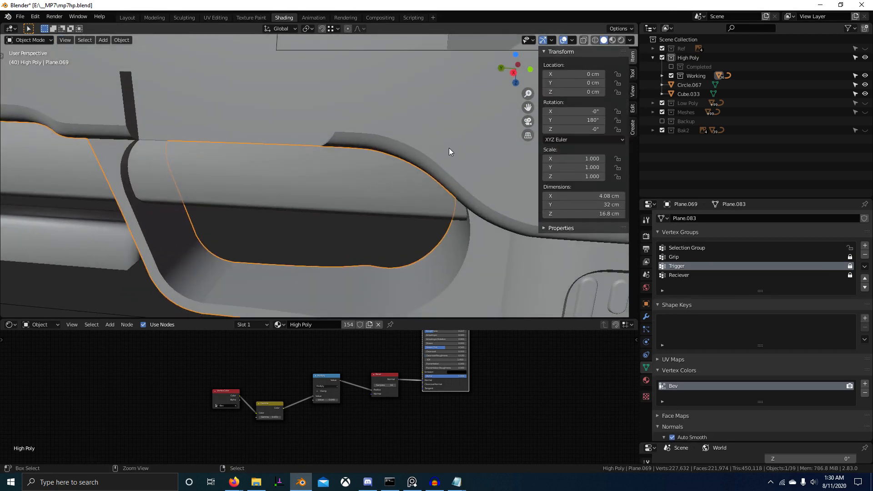
pyautogui.scroll(-6, 441, 160)
pyautogui.moveTo(441, 162)
pyautogui.mouseDown(button='middle')
pyautogui.moveTo(489, 166)
pyautogui.moveTo(223, 154)
pyautogui.moveTo(476, 150)
pyautogui.moveTo(426, 173)
pyautogui.mouseUp(button='middle')
pyautogui.press('v')
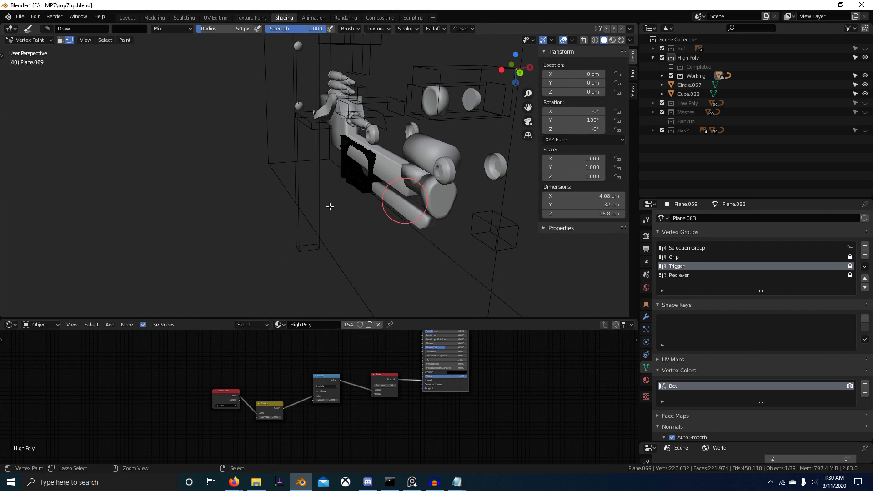
pyautogui.hotkey('ctrl', 'Tab')
pyautogui.scroll(6, 421, 169)
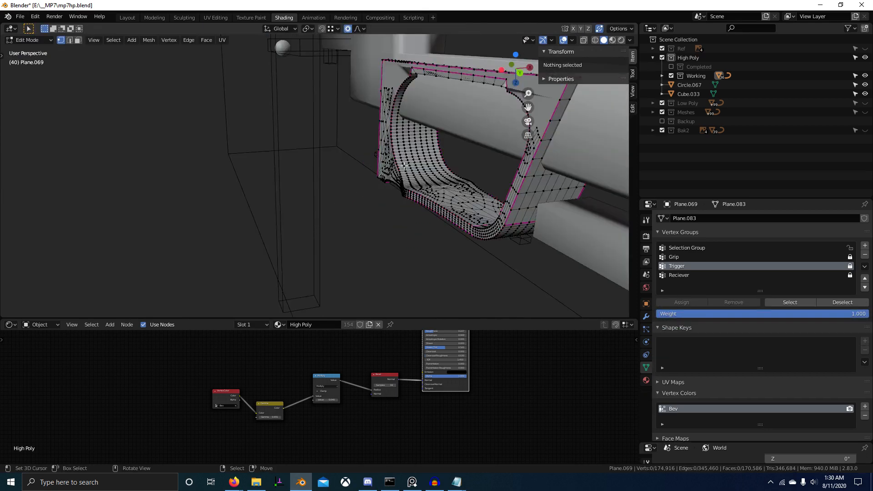
pyautogui.moveTo(403, 166); pyautogui.dragTo(432, 166, button='middle')
pyautogui.moveTo(387, 187); pyautogui.dragTo(405, 187, button='middle')
pyautogui.scroll(-5, 405, 187)
pyautogui.scroll(6, 376, 197)
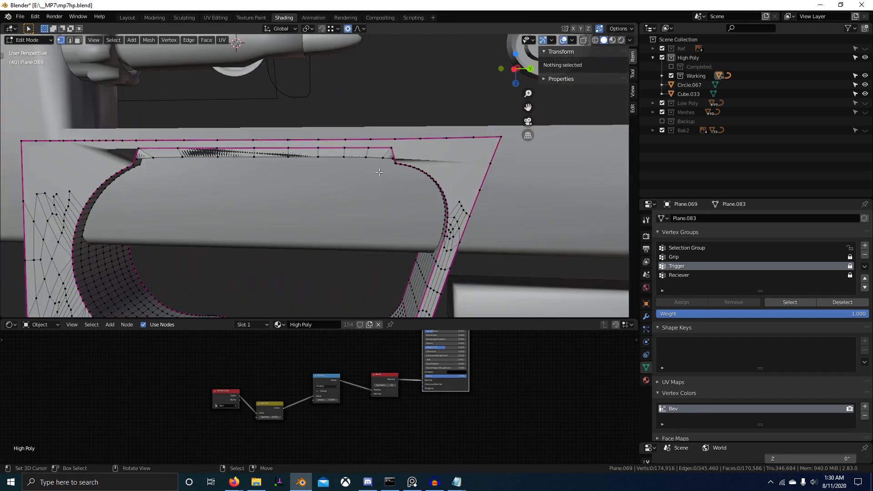
# Isolate the weapon body in local view and dissolve the vertex row along the overlapping ledge above the trigger guard opening.
pyautogui.press('KP_Divide')
pyautogui.scroll(8, 379, 172)
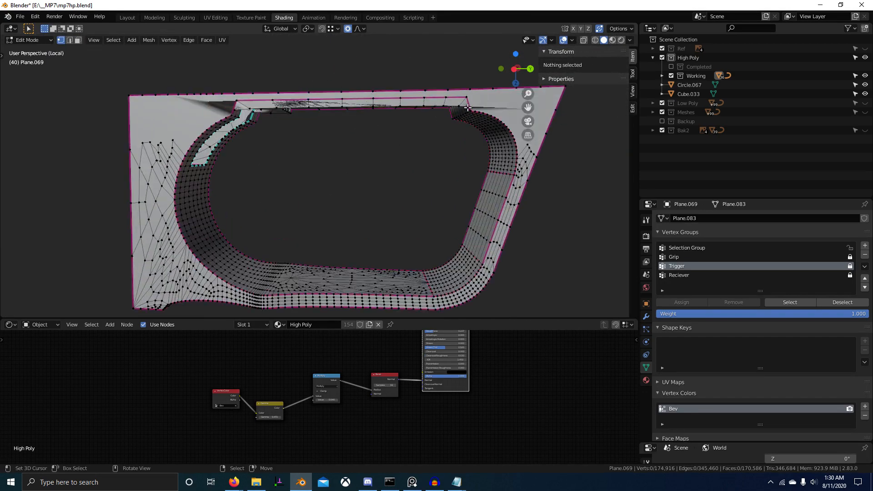
pyautogui.scroll(4, 426, 131)
pyautogui.click(426, 132)
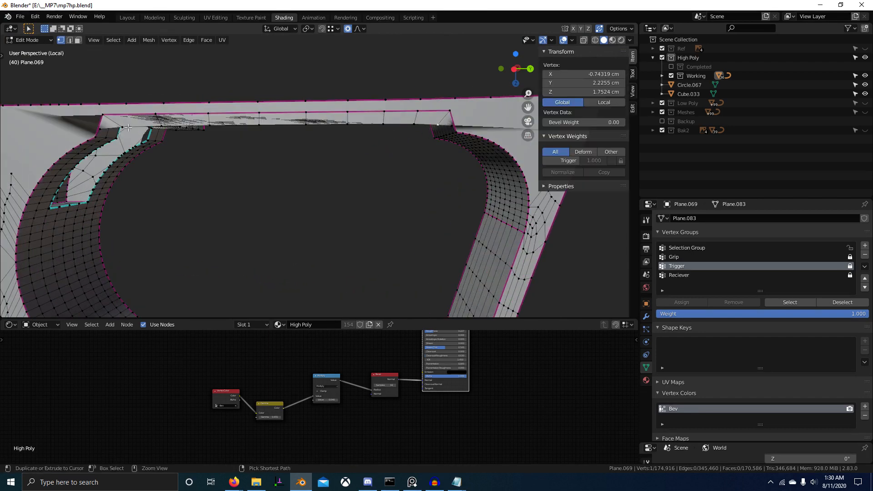
pyautogui.keyDown('ctrl'); pyautogui.click(100, 129); pyautogui.keyUp('ctrl')
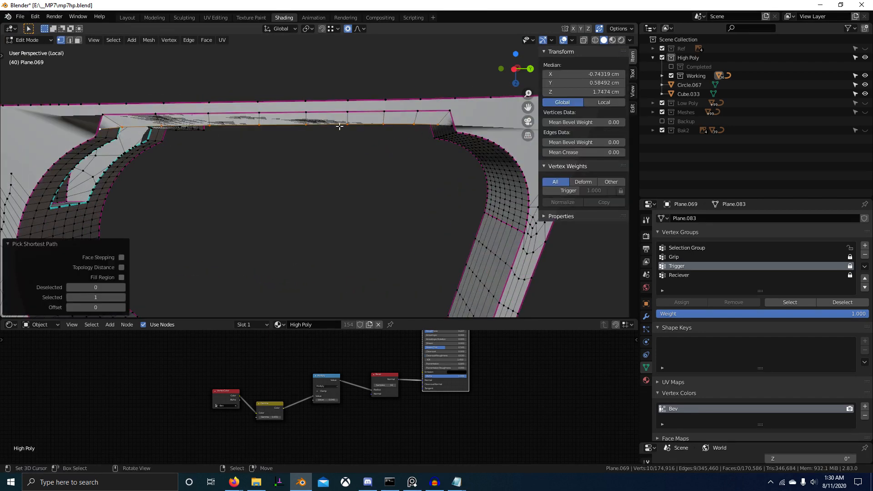
pyautogui.keyDown('shift'); pyautogui.click(451, 124); pyautogui.keyUp('shift')
pyautogui.hotkey('ctrl', 'x')
# Select the protruding edge loop around the trigger slot, leaving out the vertices at its end next to the grip curve.
pyautogui.moveTo(449, 150); pyautogui.dragTo(300, 154, button='middle')
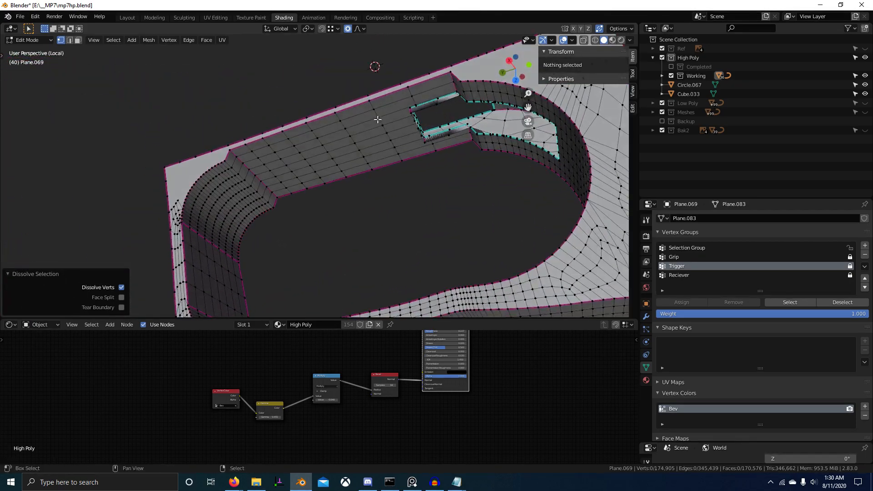
pyautogui.moveTo(300, 154); pyautogui.dragTo(310, 213, button='middle')
pyautogui.scroll(3, 400, 213)
pyautogui.keyDown('alt'); pyautogui.click(241, 162); pyautogui.keyUp('alt')
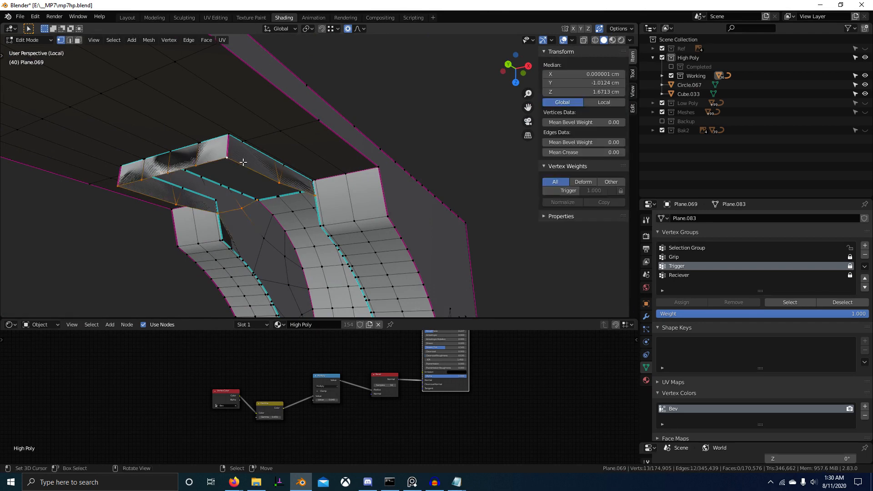
pyautogui.scroll(-3, 281, 178)
pyautogui.moveTo(280, 178)
pyautogui.mouseDown(button='middle')
pyautogui.moveTo(405, 185)
pyautogui.moveTo(405, 154)
pyautogui.mouseUp(button='middle')
pyautogui.hotkey('shift', 'z')
pyautogui.press('b')
pyautogui.moveTo(402, 112); pyautogui.dragTo(476, 174, button='middle')
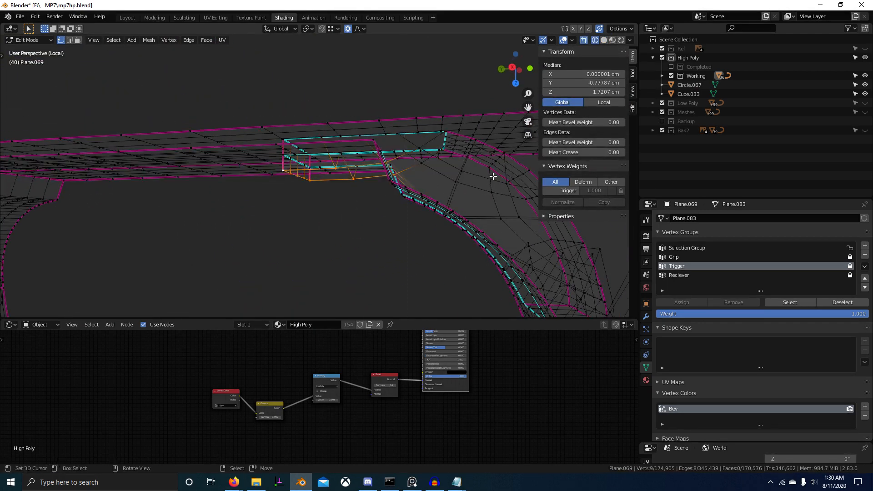
# Try dissolving the selected slot edges, undo that, and try an edge slide with proportional editing on.
pyautogui.hotkey('ctrl', 'x')
pyautogui.hotkey('shift', 'z')
pyautogui.moveTo(373, 195); pyautogui.dragTo(419, 177, button='middle')
pyautogui.hotkey('ctrl', 'z')
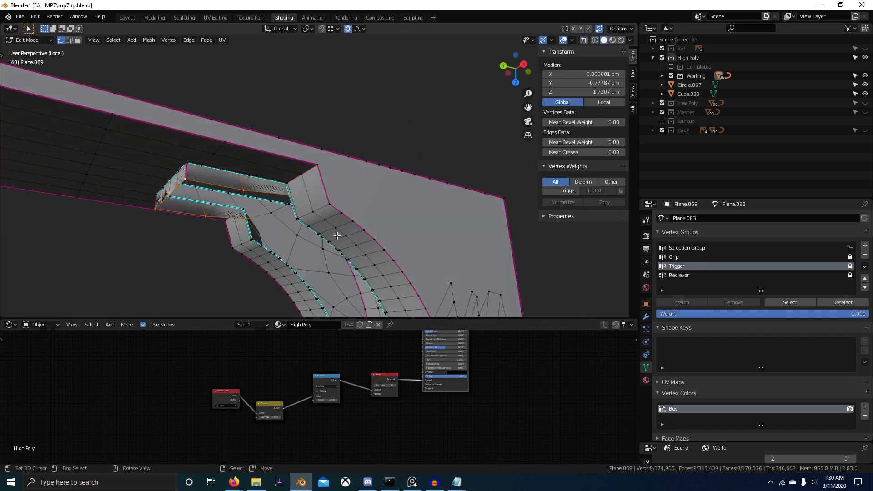
pyautogui.press('g')
pyautogui.press('g')
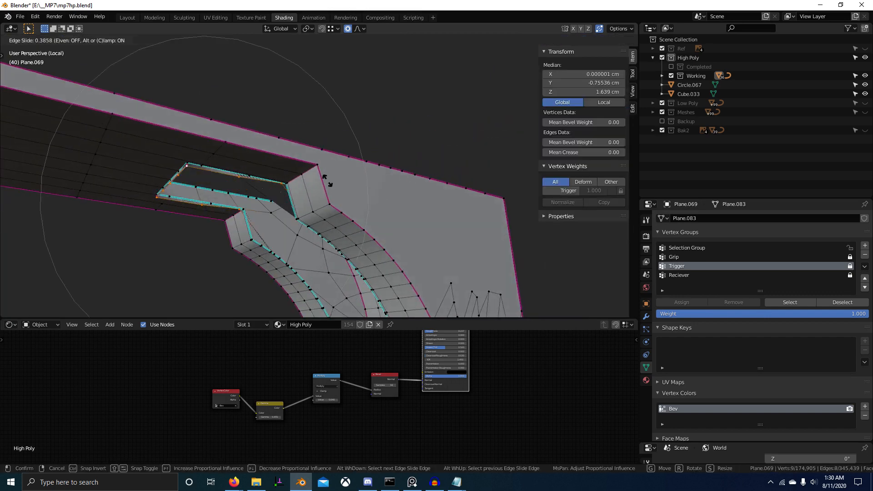
pyautogui.click(322, 143)
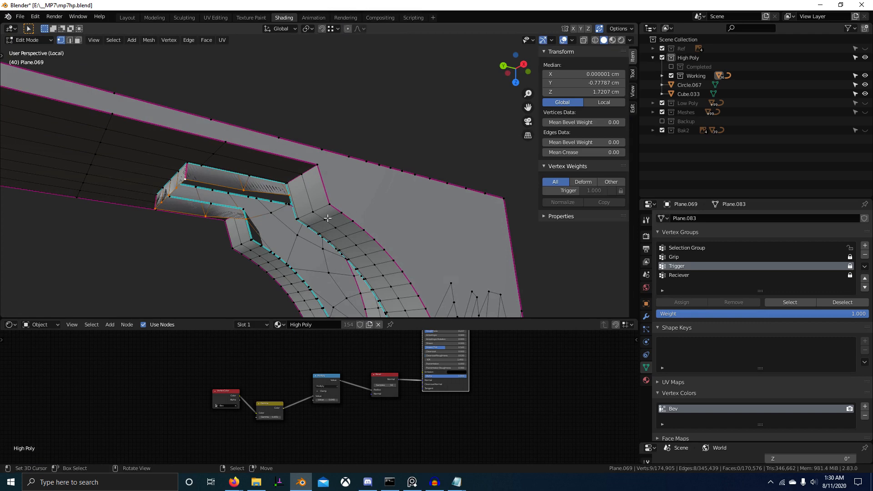
# Edge-slide the protruding slot edges fully onto the slot rim with factor 1.000 and proportional editing off.
pyautogui.press('g')
pyautogui.press('g')
pyautogui.click(324, 183)
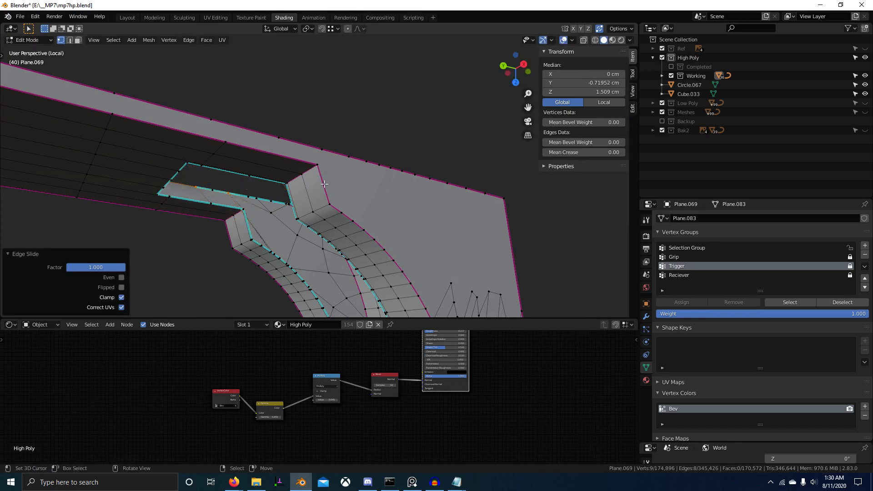
# In edge select mode, select all sharp edges at 30° sharpness and mark them sharp.
pyautogui.moveTo(324, 198); pyautogui.dragTo(282, 200, button='middle')
pyautogui.press('2')
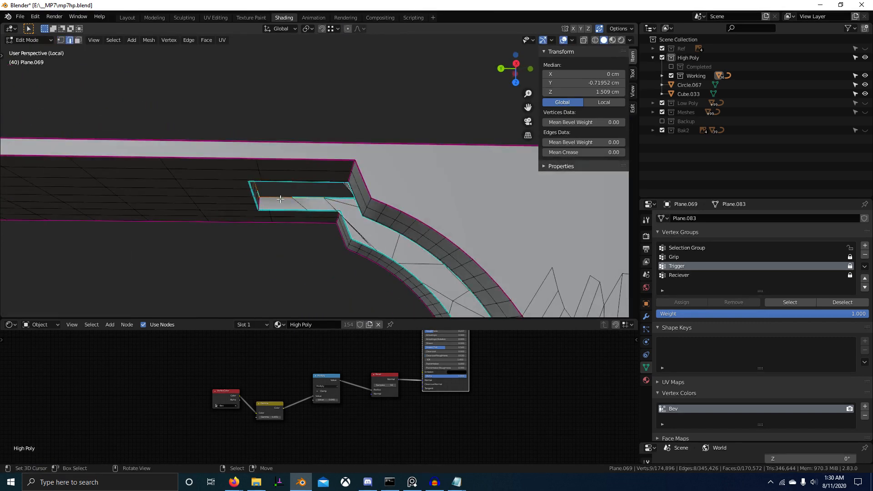
pyautogui.hotkey('alt', 'a')
pyautogui.press('q')
pyautogui.click(280, 199)
pyautogui.hotkey('ctrl', 'e')
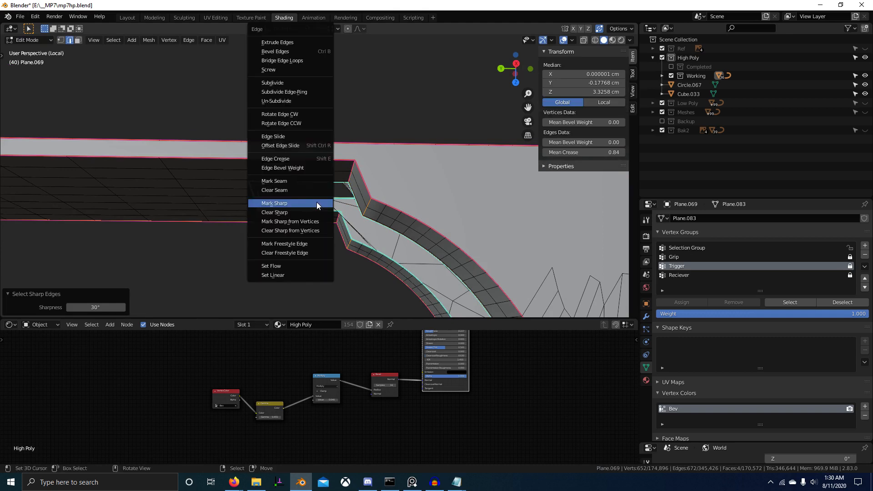
pyautogui.click(316, 202)
# Return to Object Mode and check the trigger guard's bevels in rendered shading.
pyautogui.press('Tab')
pyautogui.moveTo(372, 212); pyautogui.dragTo(469, 91, button='middle')
pyautogui.click(621, 41)
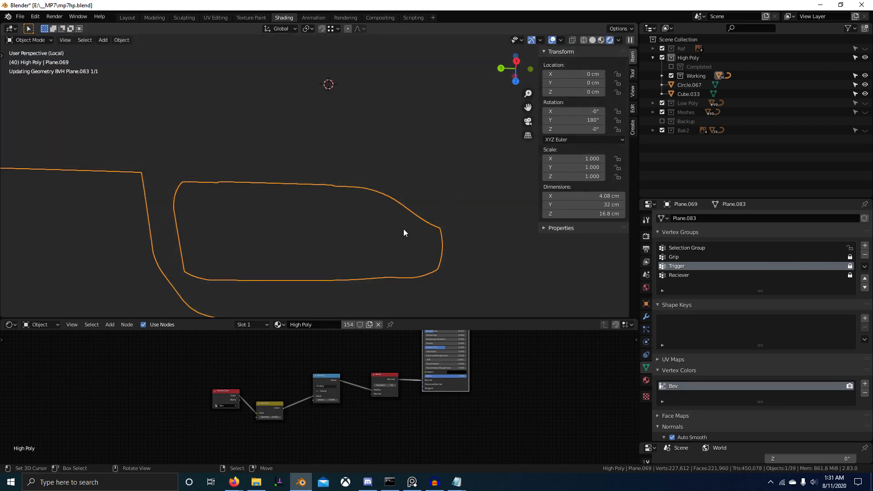
pyautogui.moveTo(403, 223); pyautogui.dragTo(590, 140, button='middle')
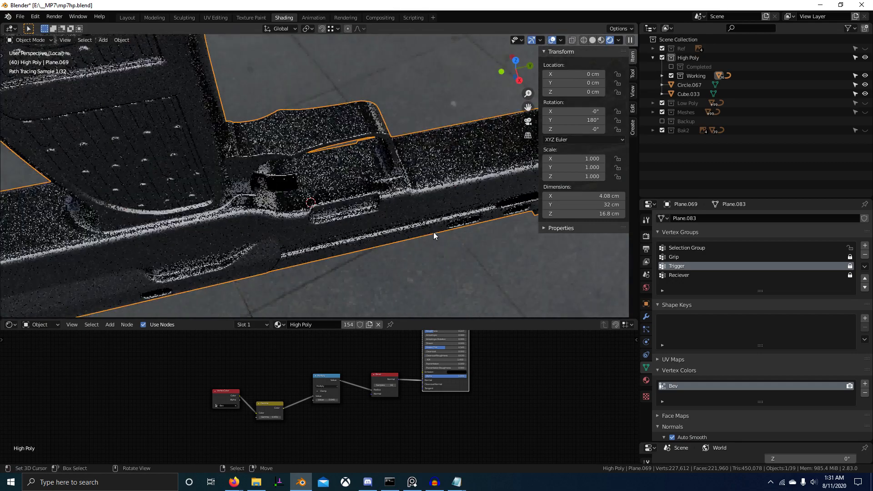
pyautogui.moveTo(420, 244)
pyautogui.mouseDown(button='middle')
pyautogui.moveTo(432, 222)
pyautogui.moveTo(408, 214)
pyautogui.moveTo(470, 217)
pyautogui.moveTo(487, 193)
pyautogui.moveTo(496, 212)
pyautogui.moveTo(441, 211)
pyautogui.mouseUp(button='middle')
# In Vertex Paint mode, select all the trigger guard's vertices and set the brush's RGB colour values.
pyautogui.hotkey('ctrl', 'Tab')
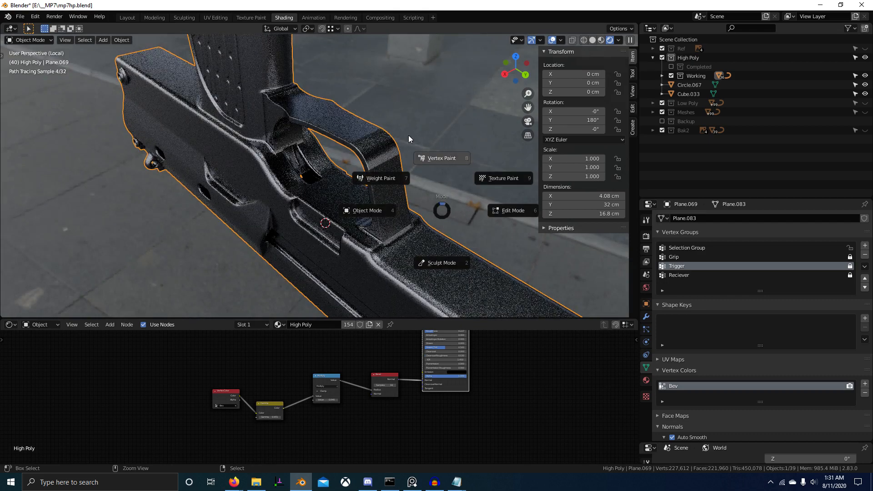
pyautogui.click(408, 135)
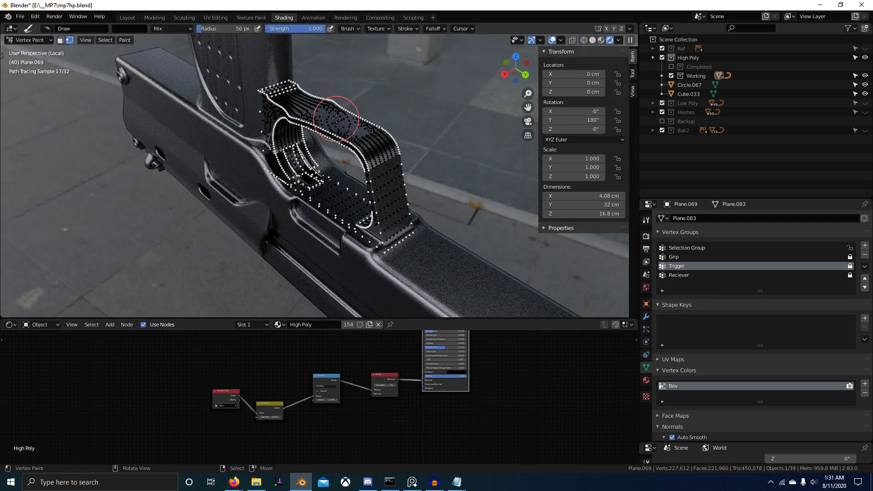
pyautogui.moveTo(336, 119); pyautogui.dragTo(366, 127, button='middle')
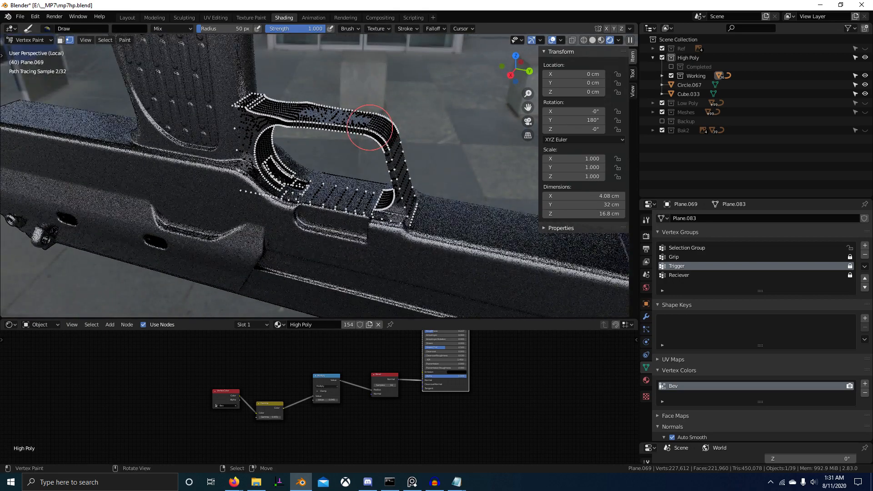
pyautogui.press('a')
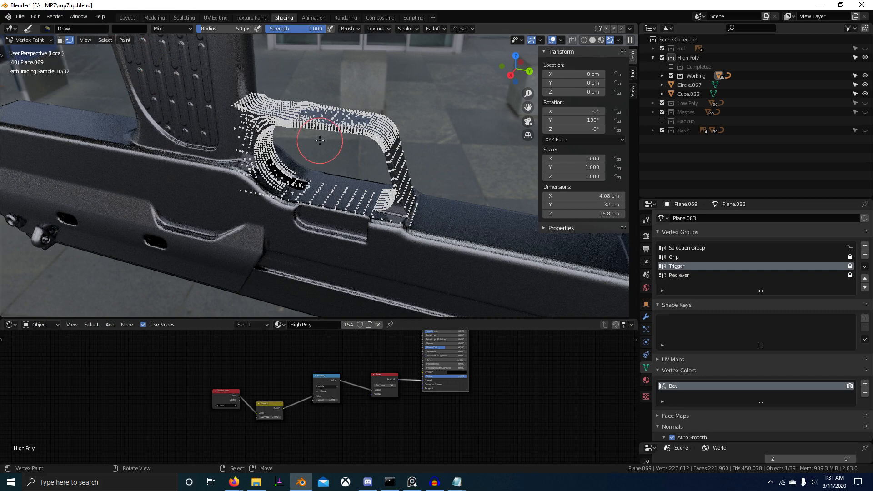
pyautogui.click(130, 29)
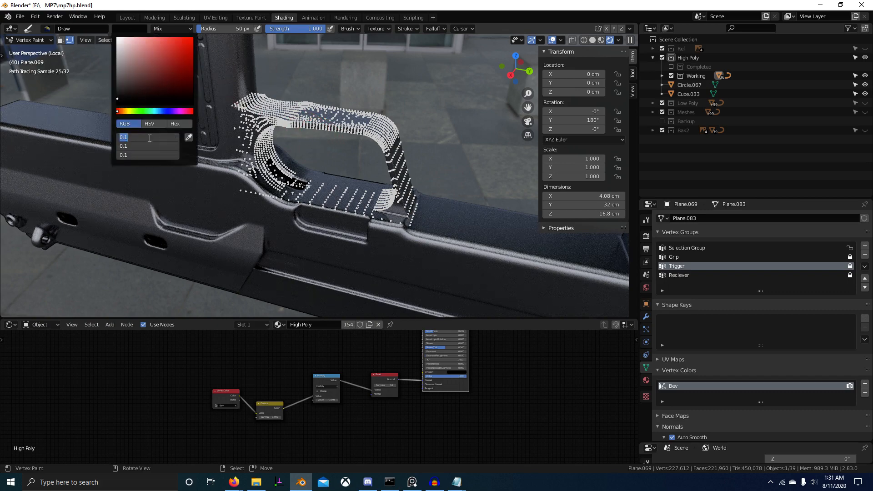
pyautogui.press('Return')
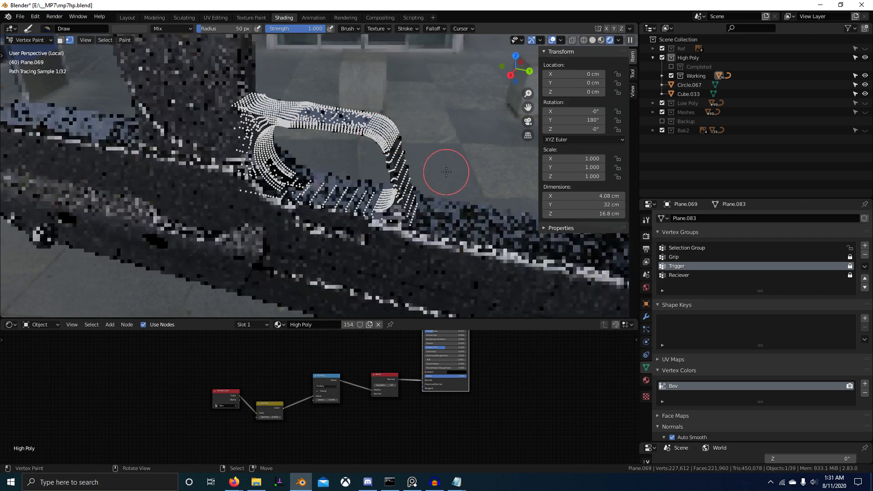
# Return to Object Mode, clear the weapon body's rotation and save the file.
pyautogui.hotkey('ctrl', 'Tab')
pyautogui.click(180, 169)
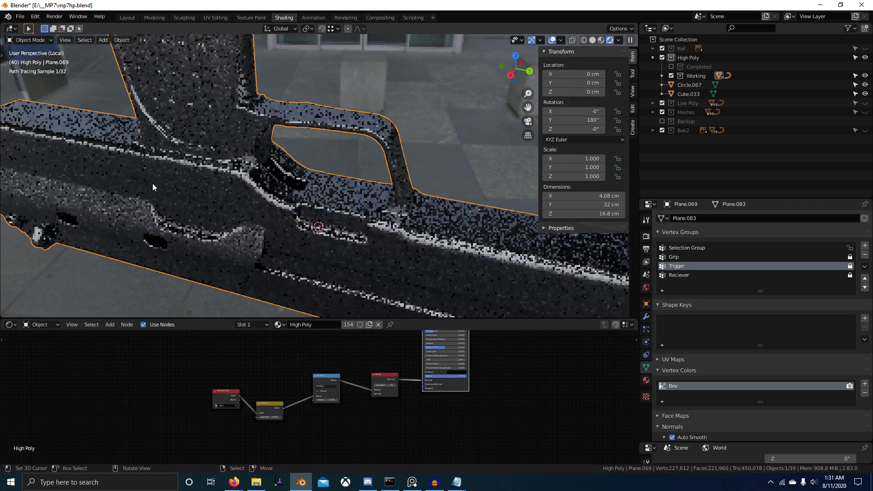
pyautogui.moveTo(359, 226); pyautogui.dragTo(358, 268, button='middle')
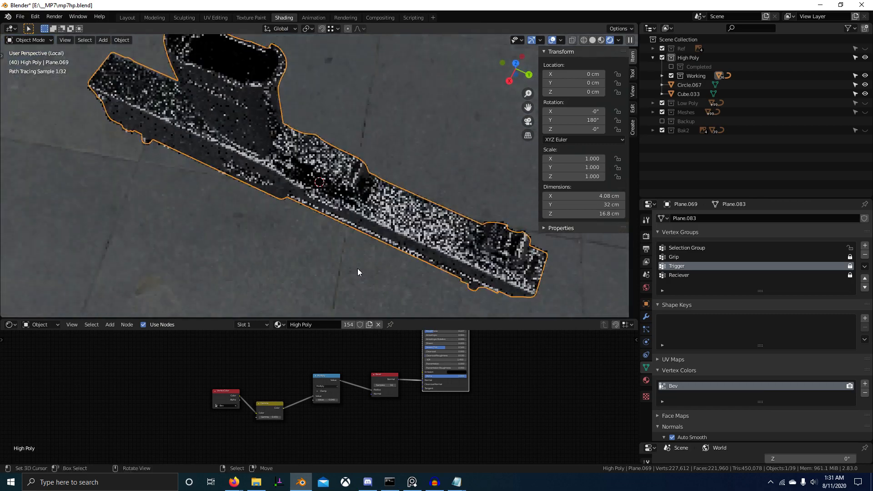
pyautogui.hotkey('alt', 'r')
pyautogui.moveTo(382, 193); pyautogui.dragTo(363, 164, button='middle')
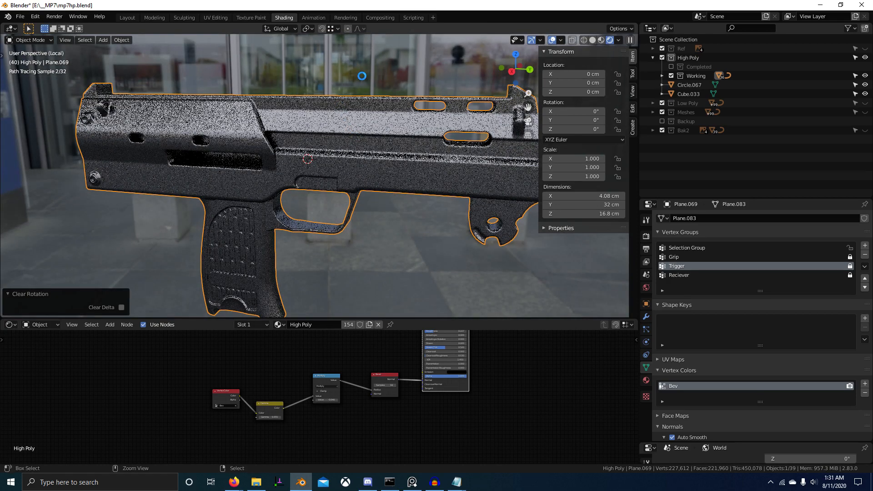
pyautogui.hotkey('ctrl', 's')
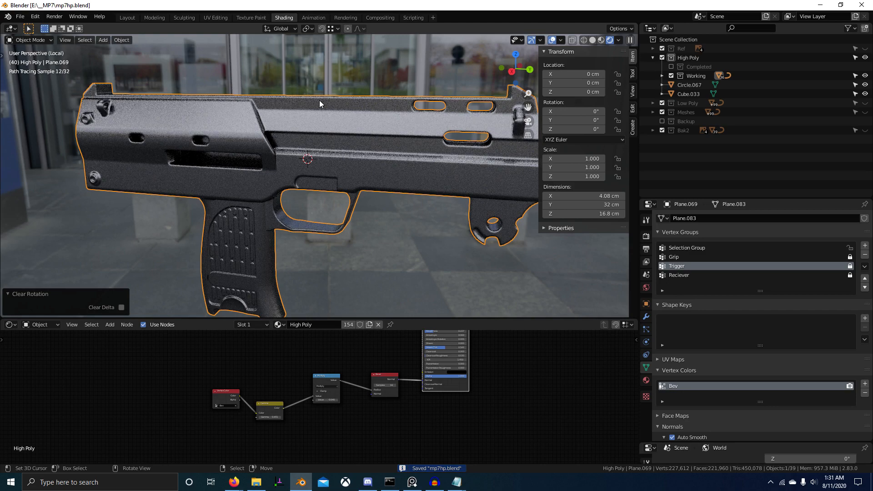
# Leave local view and move the finished weapon body to the Completed collection under High Poly.
pyautogui.rightClick(298, 126)
pyautogui.press('m')
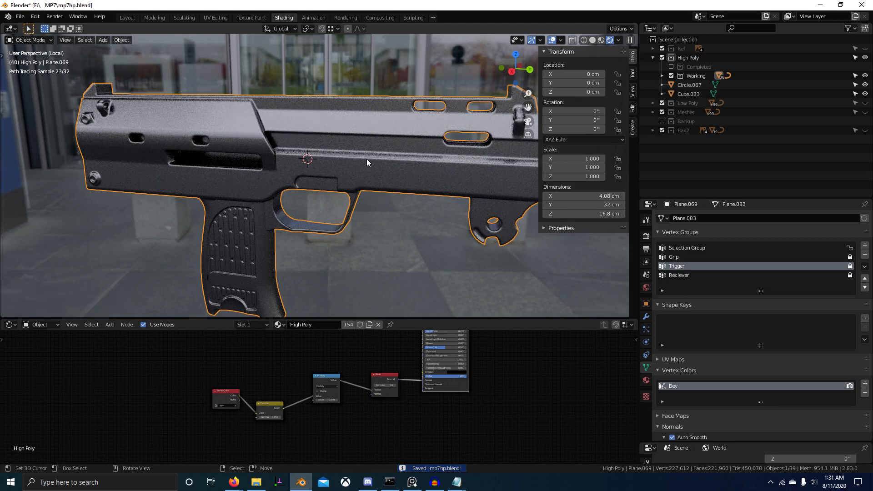
pyautogui.press('KP_Divide')
pyautogui.press('m')
pyautogui.moveTo(366, 159)
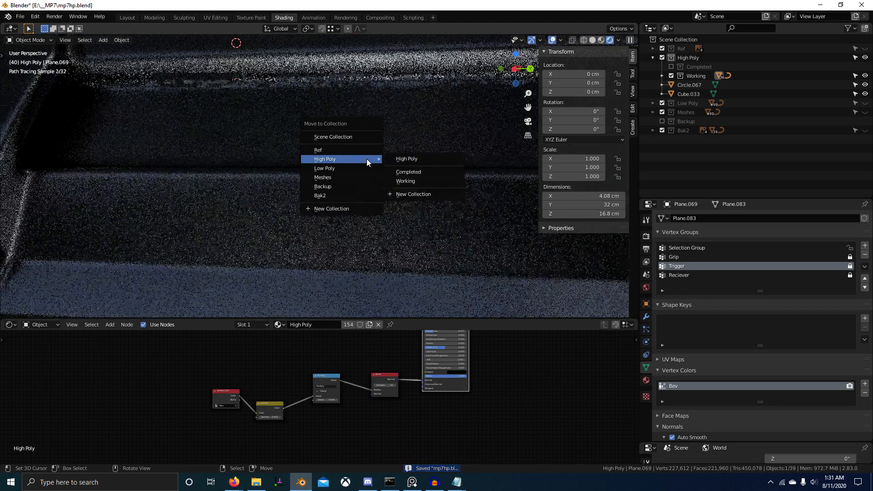
pyautogui.click(427, 170)
# Check the remaining Working parts from the right view and include the Completed collection in the scene alongside them.
pyautogui.click(662, 76)
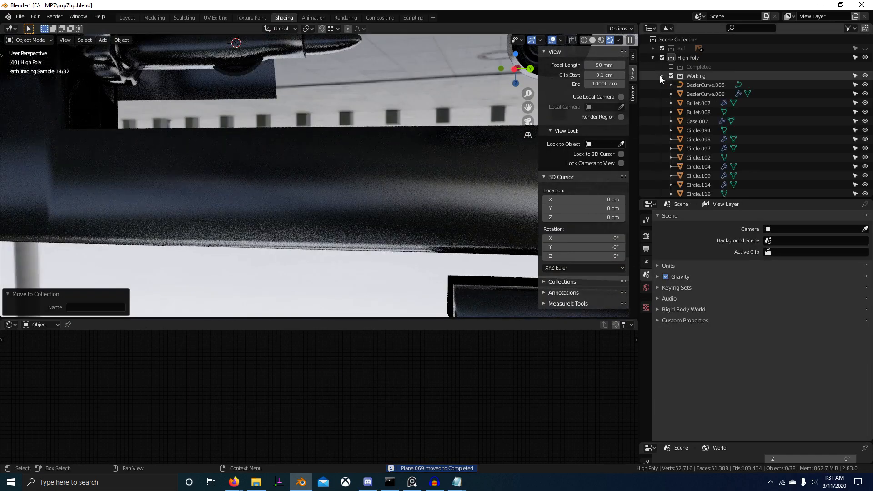
pyautogui.scroll(-4, 656, 82)
pyautogui.scroll(-8, 445, 137)
pyautogui.moveTo(444, 142); pyautogui.dragTo(289, 261, button='middle')
pyautogui.press('KP_3')
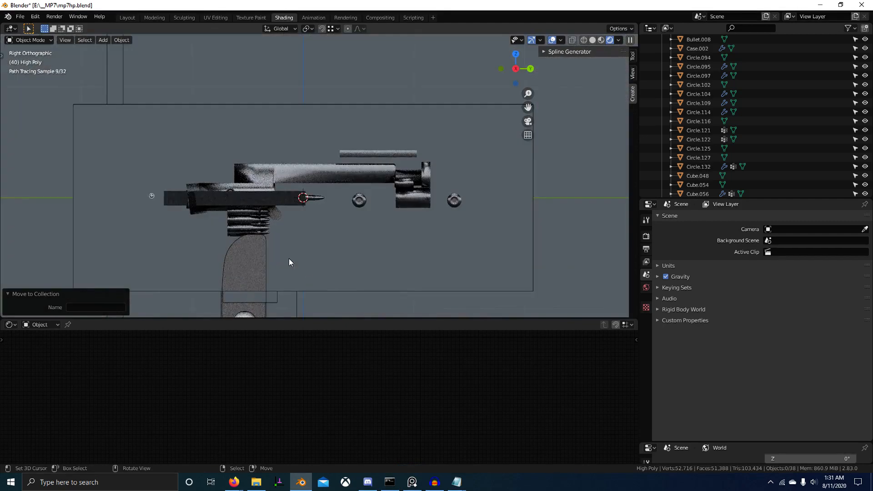
pyautogui.scroll(8, 659, 90)
pyautogui.click(672, 68)
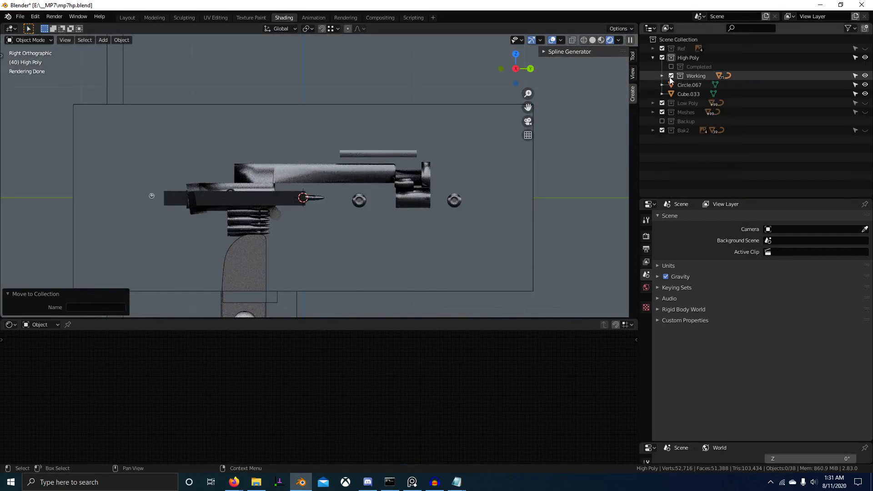
pyautogui.hotkey('ctrl', 'z')
# Clear the selection, maximize the 3D viewport and frame the whole weapon in rendered shading.
pyautogui.moveTo(404, 181); pyautogui.dragTo(386, 194, button='middle')
pyautogui.hotkey('alt', 'a')
pyautogui.keyDown('shift'); pyautogui.moveTo(441, 206); pyautogui.dragTo(464, 159, button='middle'); pyautogui.keyUp('shift')
pyautogui.hotkey('ctrl', 'space')
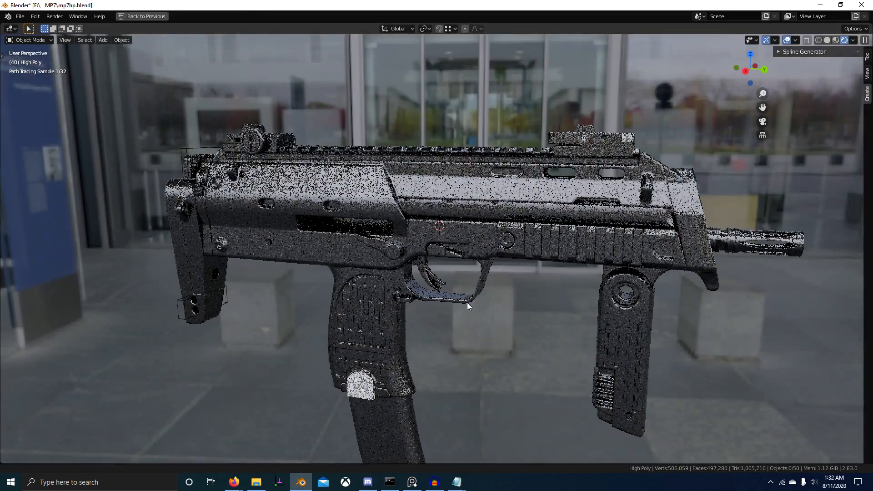
pyautogui.keyDown('shift'); pyautogui.moveTo(468, 302); pyautogui.dragTo(362, 251, button='middle'); pyautogui.keyUp('shift')
pyautogui.moveTo(362, 251); pyautogui.dragTo(372, 261, button='middle')
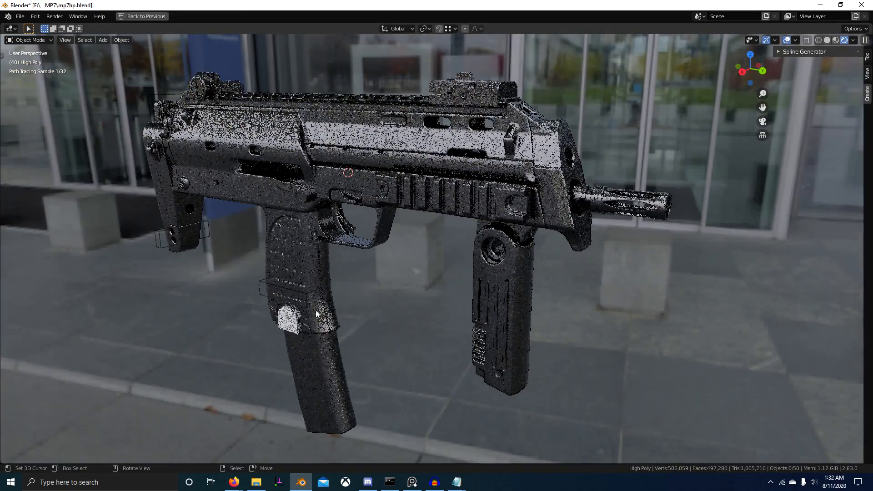
# Select the white rounded catch at the base of the grip, in front of the magazine.
pyautogui.rightClick(288, 322)
pyautogui.rightClick(288, 321)
pyautogui.rightClick(288, 321)
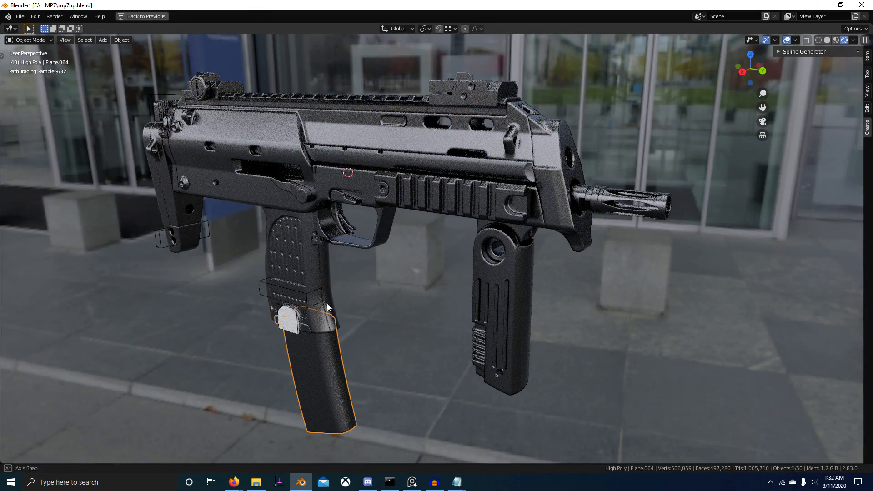
pyautogui.moveTo(326, 304); pyautogui.dragTo(569, 270, button='middle')
pyautogui.rightClick(496, 281)
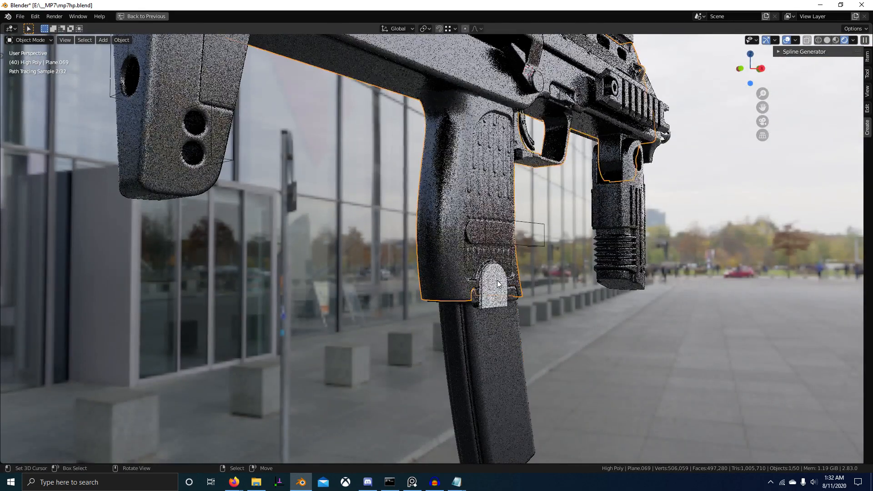
pyautogui.rightClick(496, 281)
pyautogui.keyDown('shift'); pyautogui.moveTo(520, 305); pyautogui.dragTo(423, 266, button='middle'); pyautogui.keyUp('shift')
pyautogui.scroll(7, 422, 266)
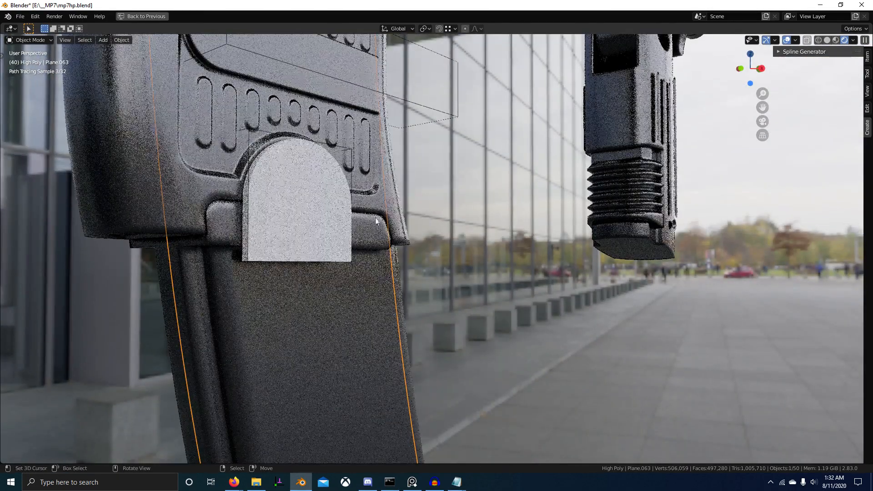
pyautogui.rightClick(350, 171)
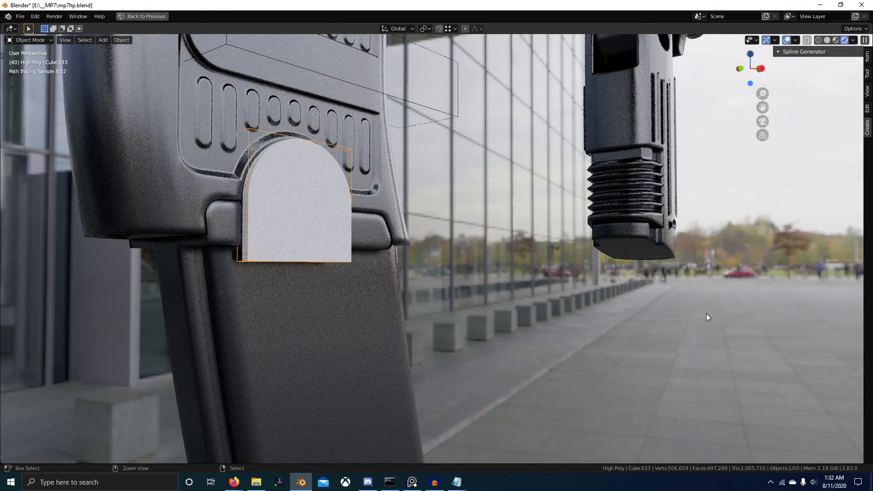
# Turn off camera, diffuse, transmission and volume scatter ray visibility for the selected rounded cutter object.
pyautogui.hotkey('ctrl', 'space')
pyautogui.click(646, 303)
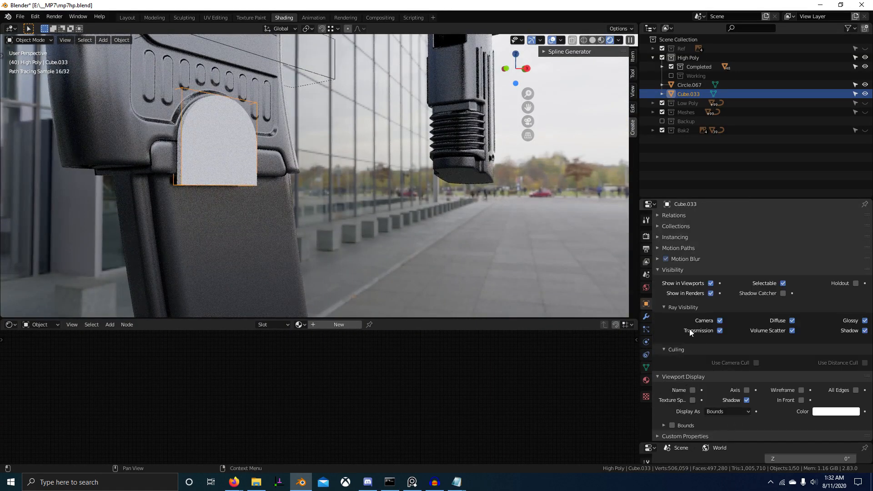
pyautogui.moveTo(717, 322); pyautogui.dragTo(864, 321)
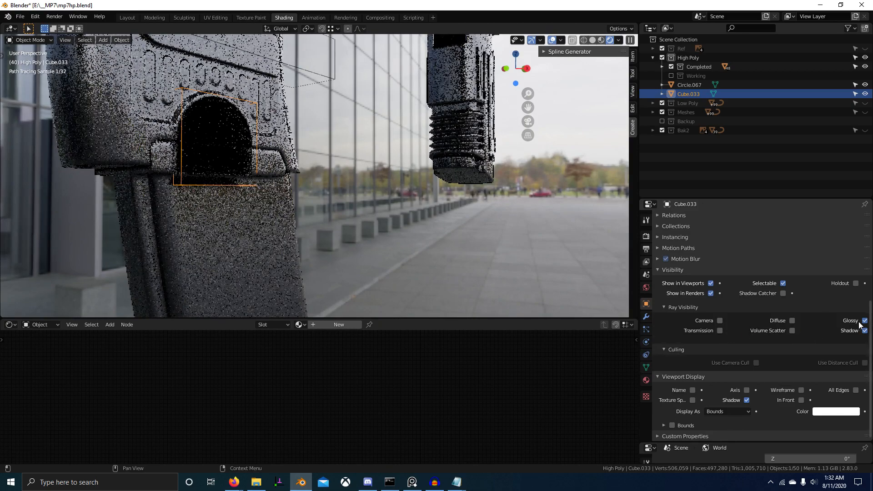
# Maximize the 3D viewport, clear the selection and hide the gizmos and overlays around the rendered weapon.
pyautogui.moveTo(537, 263); pyautogui.dragTo(396, 293, button='middle')
pyautogui.hotkey('ctrl', 'space')
pyautogui.click(465, 235)
pyautogui.scroll(-4, 438, 298)
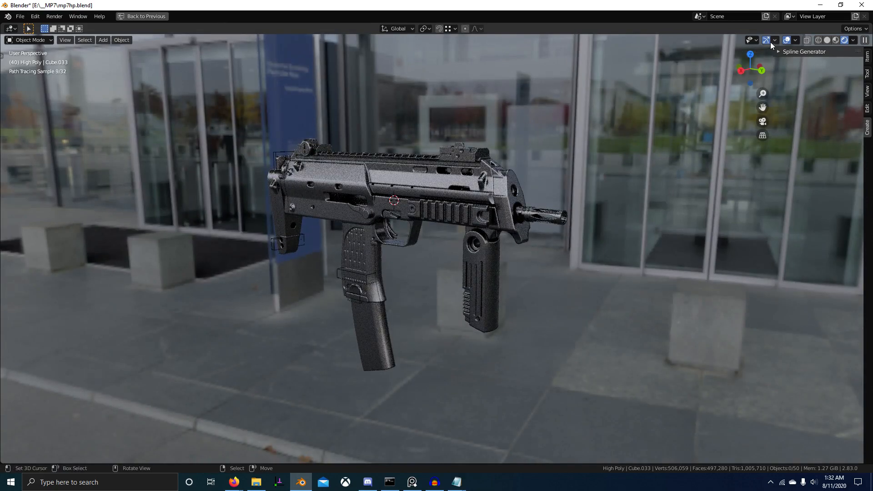
pyautogui.click(785, 40)
pyautogui.scroll(5, 557, 188)
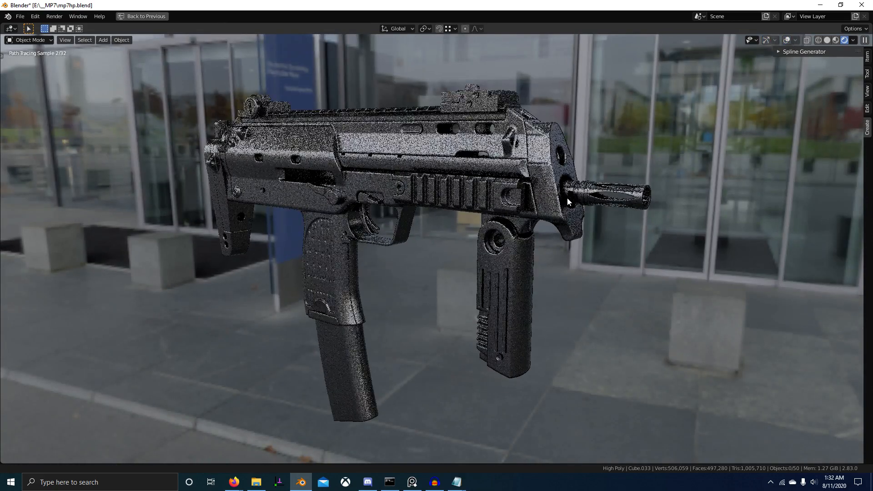
# Examine the smooth shading and bevels of the complete rendered weapon from the side and from behind the stock.
pyautogui.hotkey('ctrl', 'space')
pyautogui.hotkey('ctrl', 'space')
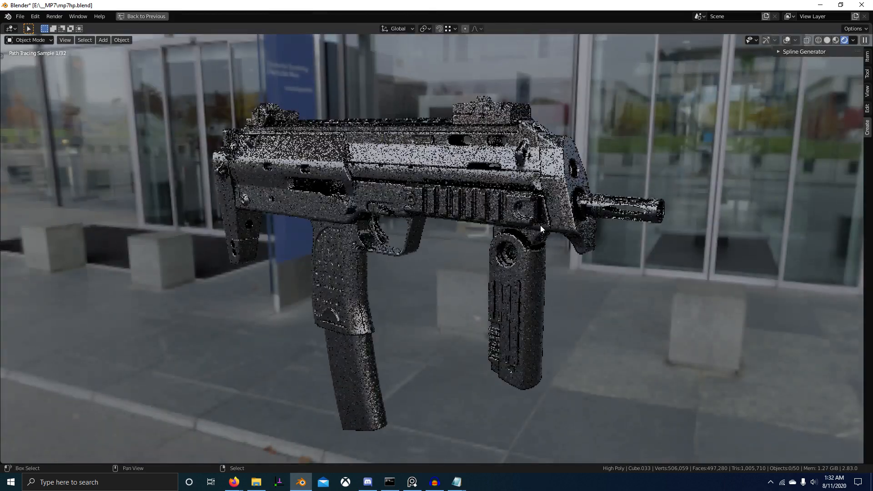
pyautogui.keyDown('shift'); pyautogui.moveTo(540, 225); pyautogui.dragTo(557, 231, button='middle'); pyautogui.keyUp('shift')
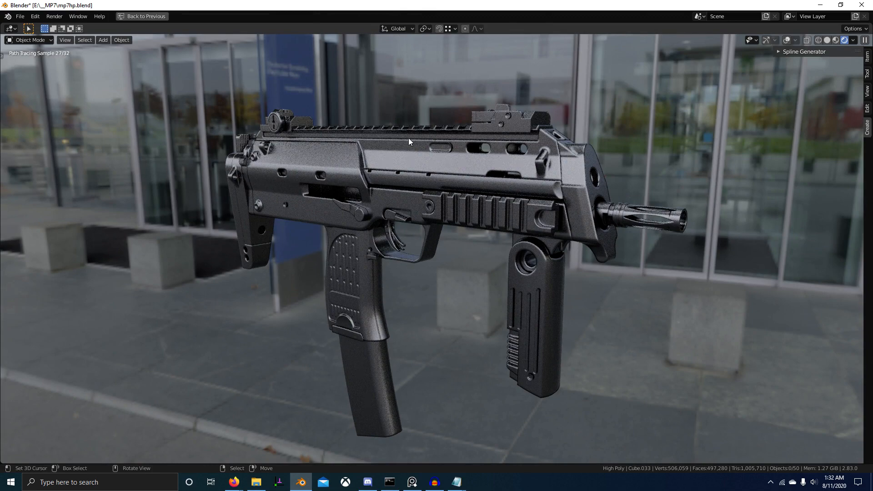
pyautogui.moveTo(408, 142)
pyautogui.mouseDown(button='middle')
pyautogui.moveTo(486, 173)
pyautogui.moveTo(496, 162)
pyautogui.moveTo(401, 180)
pyautogui.moveTo(398, 99)
pyautogui.mouseUp(button='middle')
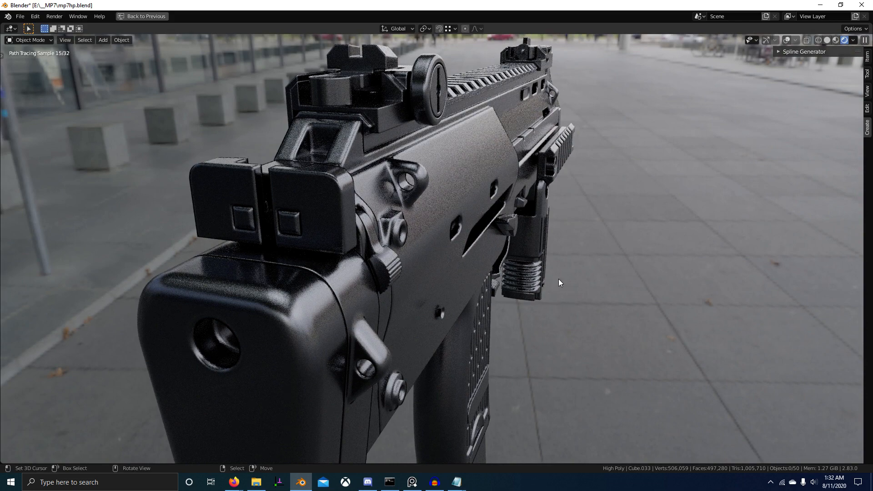
pyautogui.moveTo(591, 314)
pyautogui.mouseDown(button='middle')
pyautogui.moveTo(470, 302)
pyautogui.moveTo(525, 297)
pyautogui.mouseUp(button='middle')
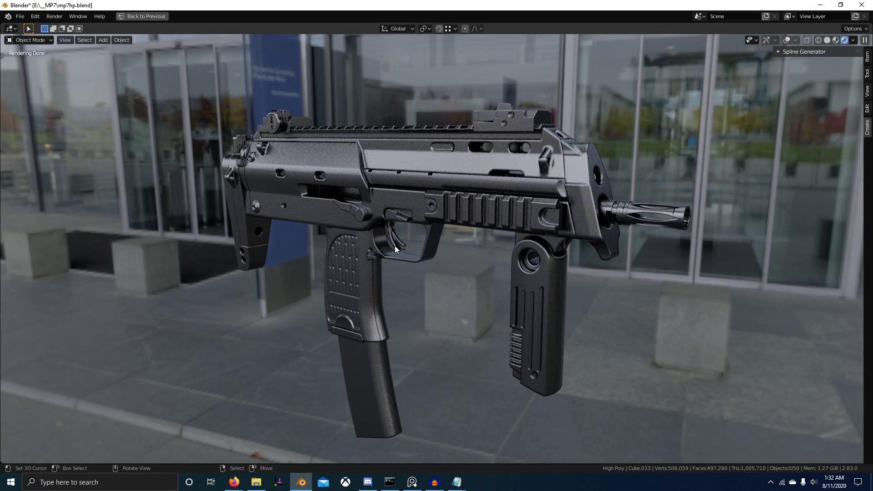
pyautogui.hotkey('alt', 'z')
pyautogui.click(405, 132)
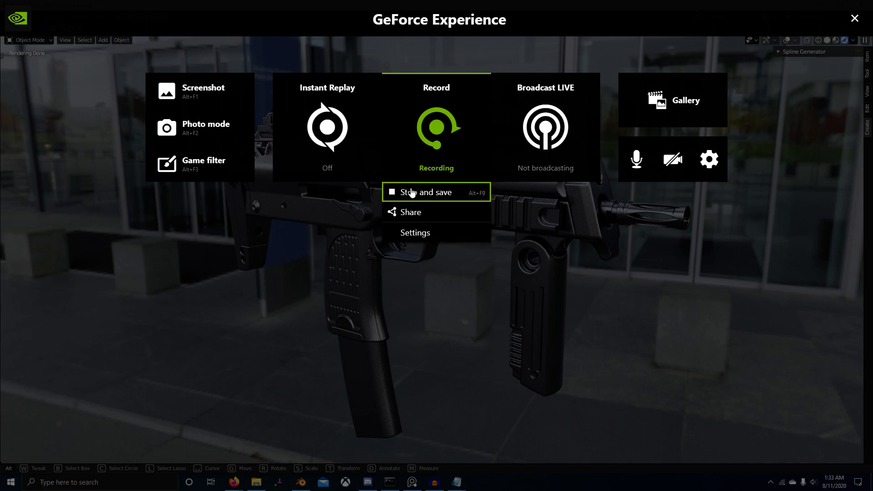